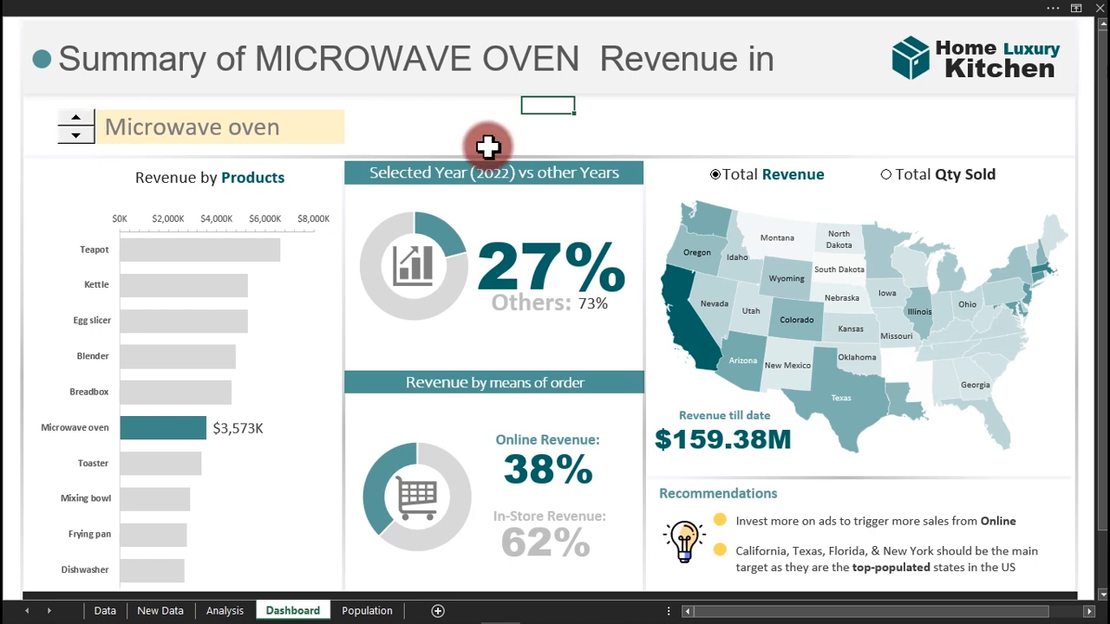
Switch the map between Total Qty Sold and Total Revenue to compare both views, ending on Total Revenue.
click(889, 174)
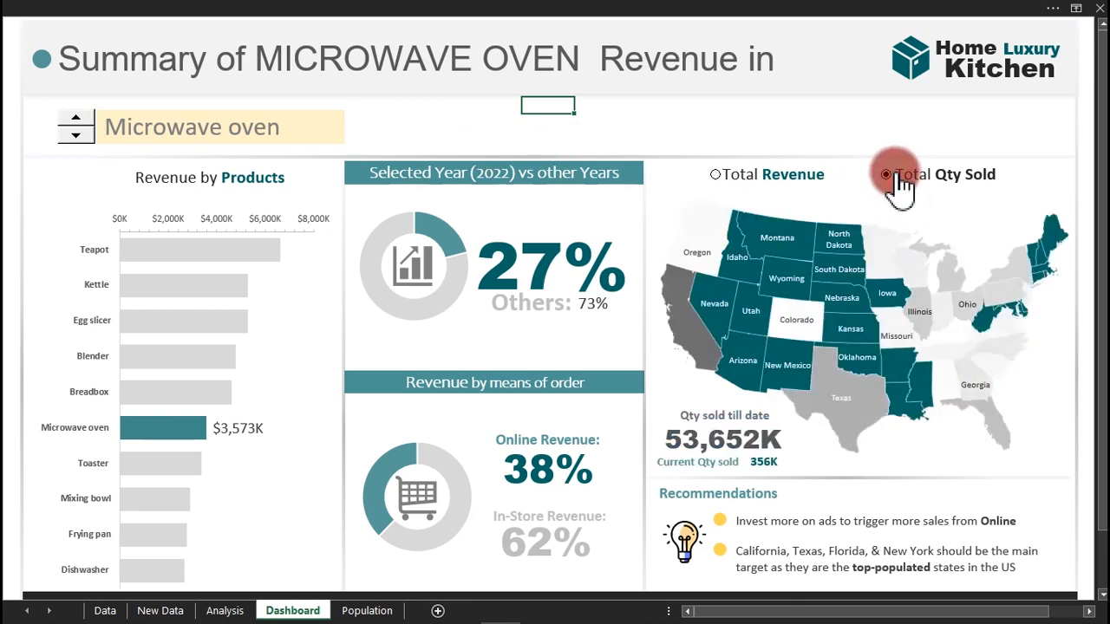
click(737, 175)
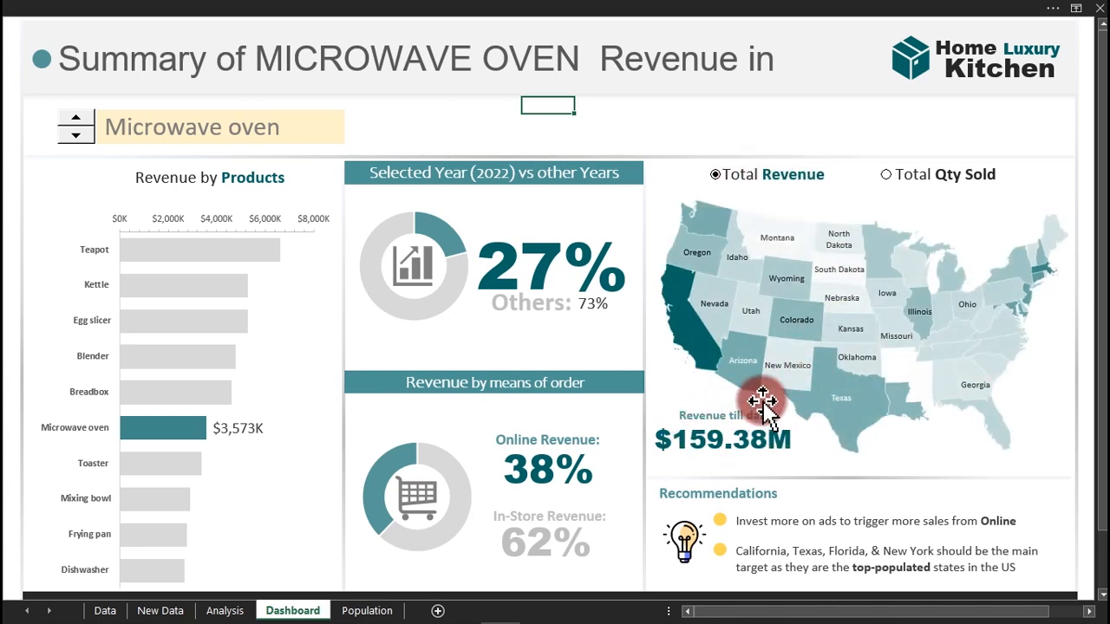
click(885, 176)
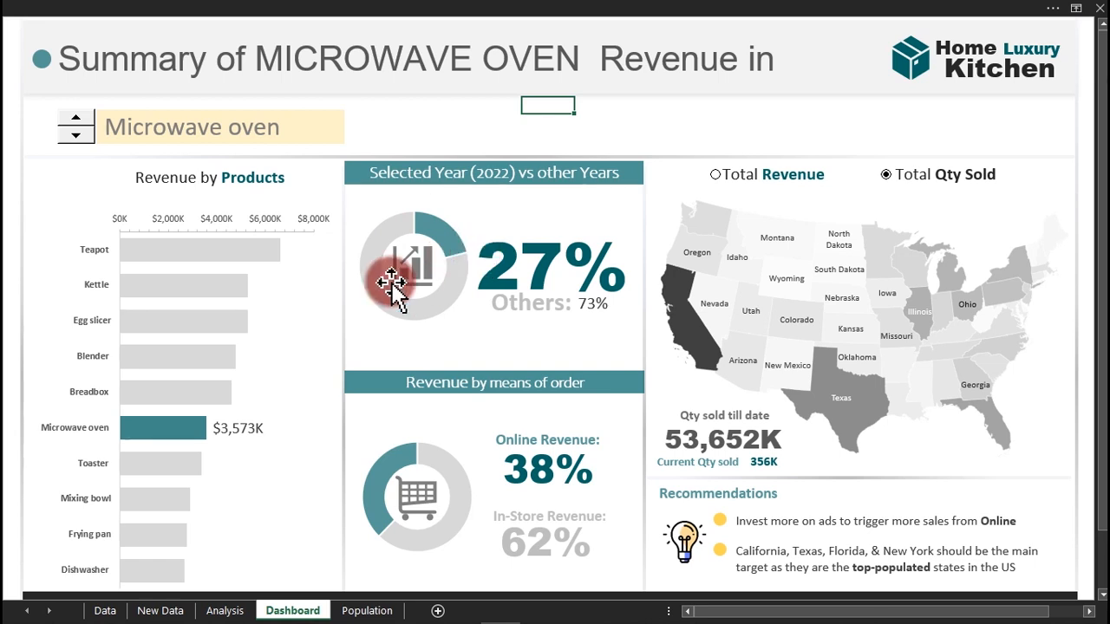
click(750, 177)
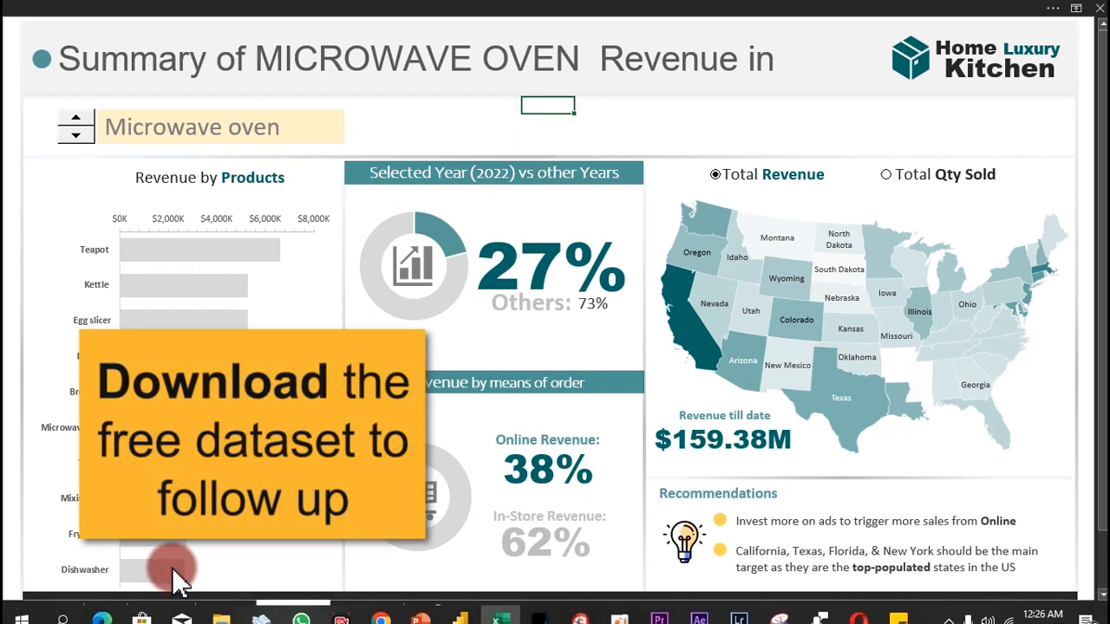
Copy all data rows below the headers in the New Data sheet, from row 5 to row 153.
click(165, 610)
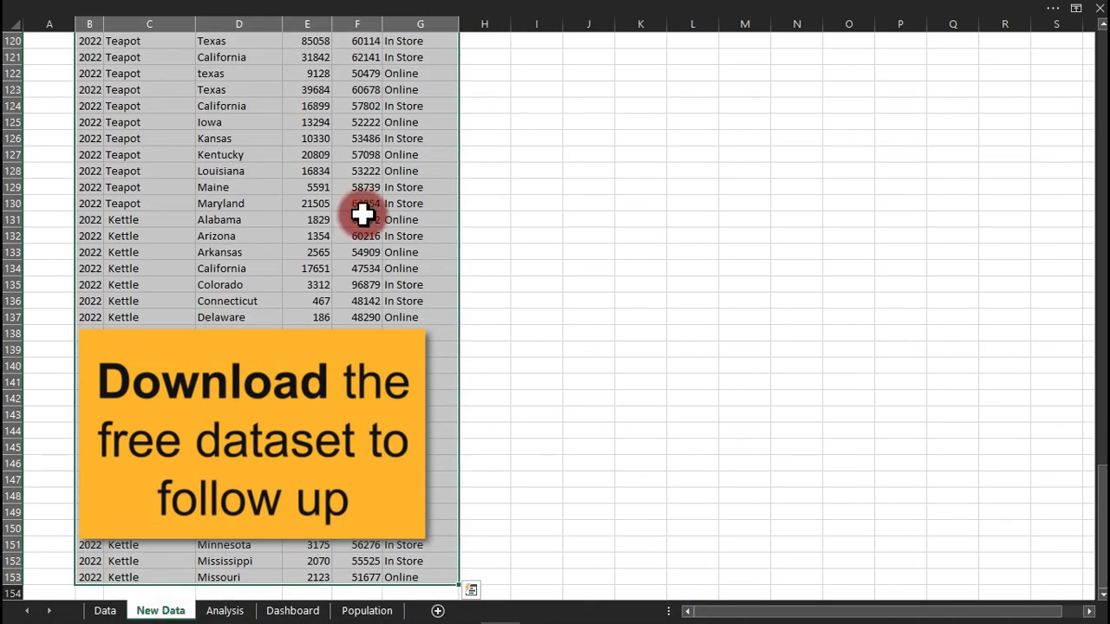
drag(1101, 510, 1102, 39)
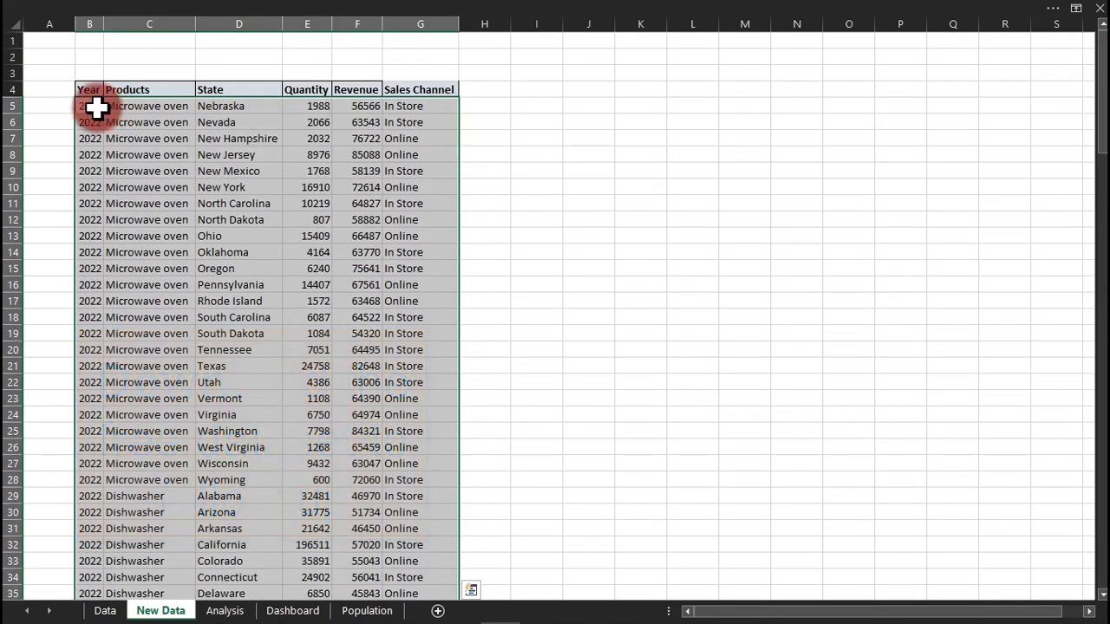
drag(94, 106, 414, 108)
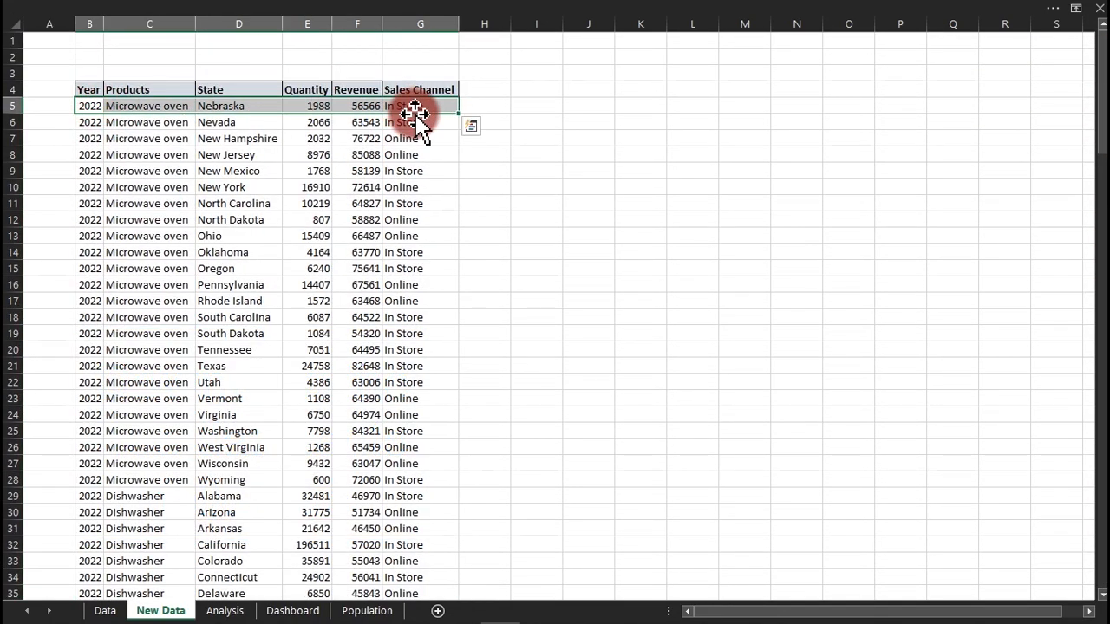
key(ctrl+shift+Down)
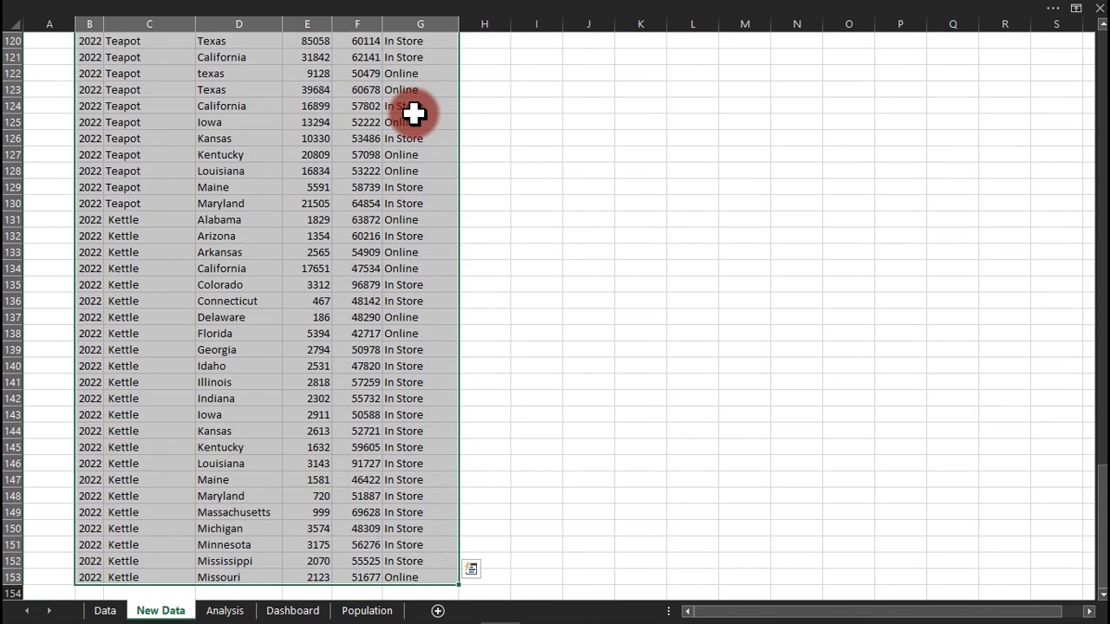
key(ctrl+c)
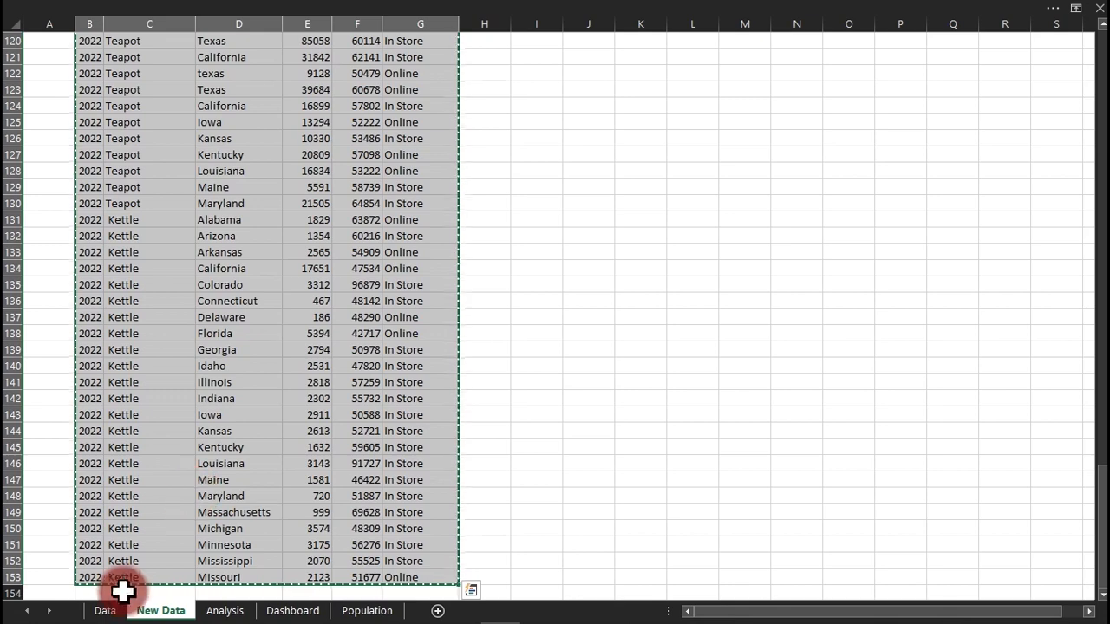
Paste the copied rows into the Data sheet starting at cell A2616, directly below the existing records.
click(102, 610)
click(163, 294)
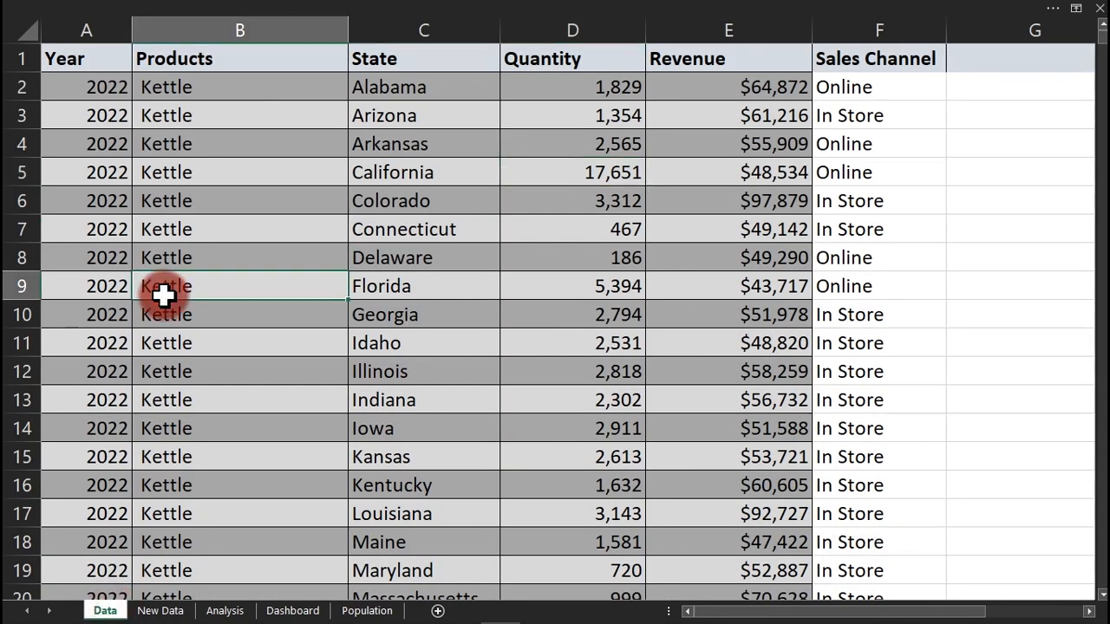
key(ctrl+shift+Down)
key(ctrl+v)
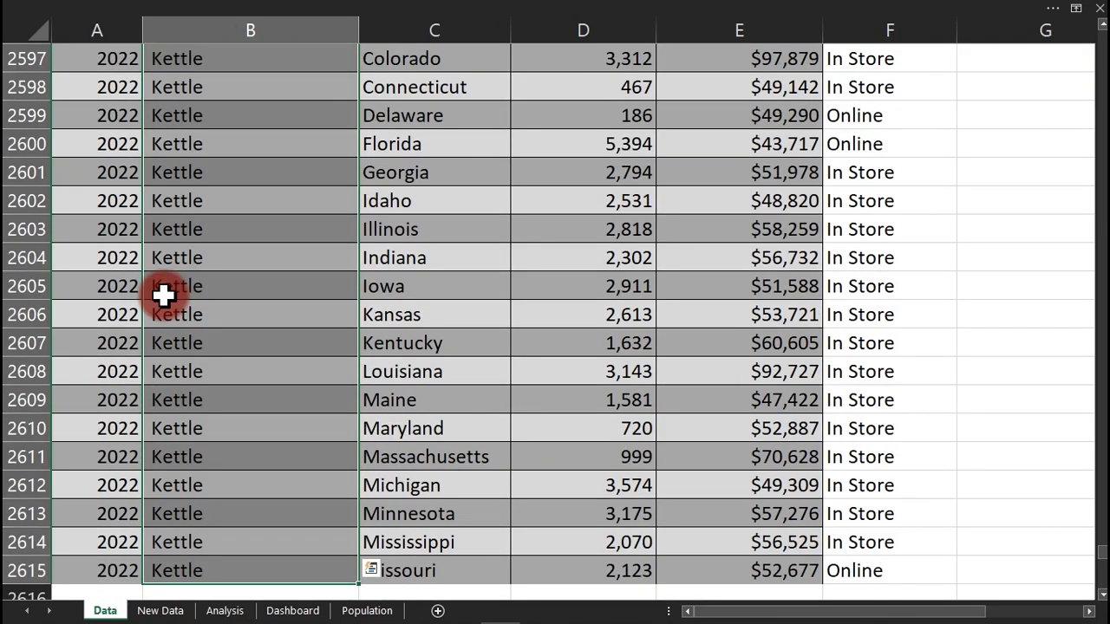
click(106, 545)
key(Down)
key(Down)
key(Down)
key(Down)
key(Down)
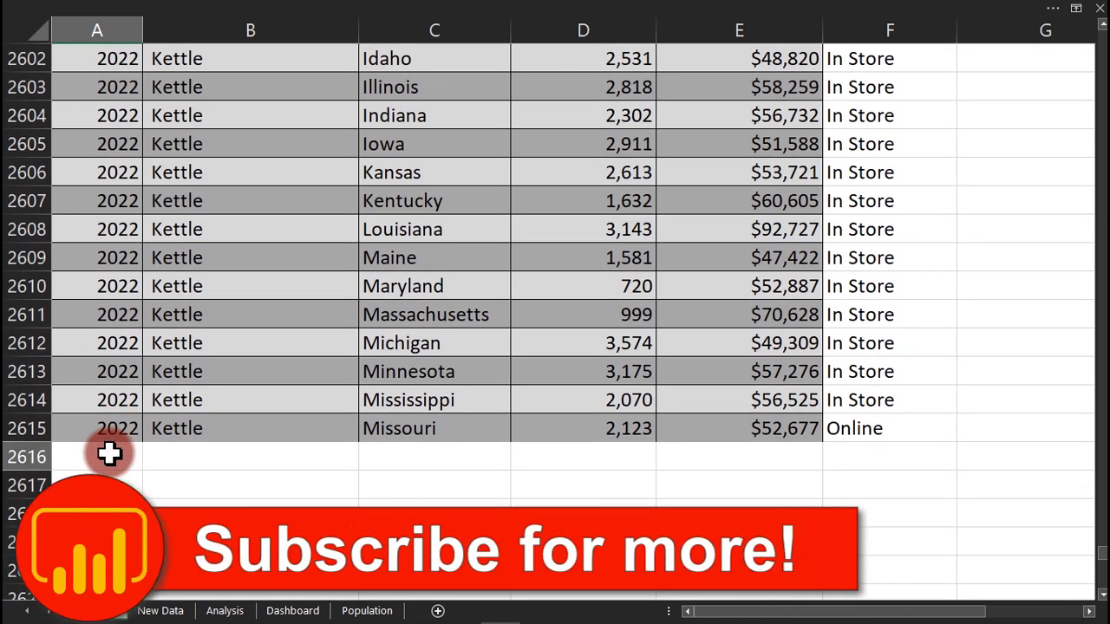
click(311, 615)
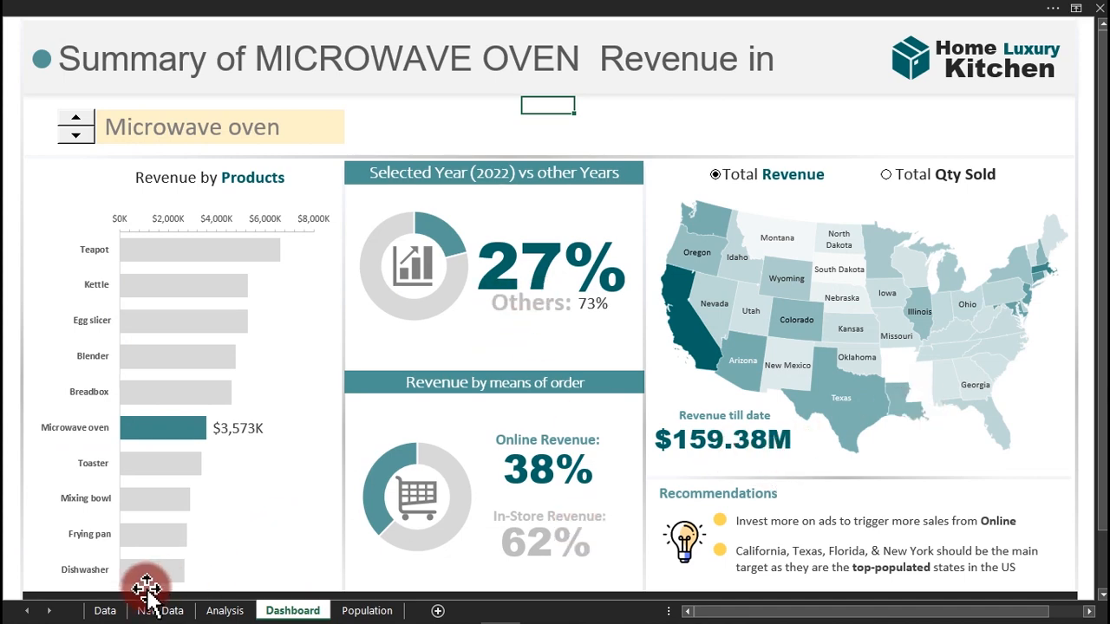
click(100, 612)
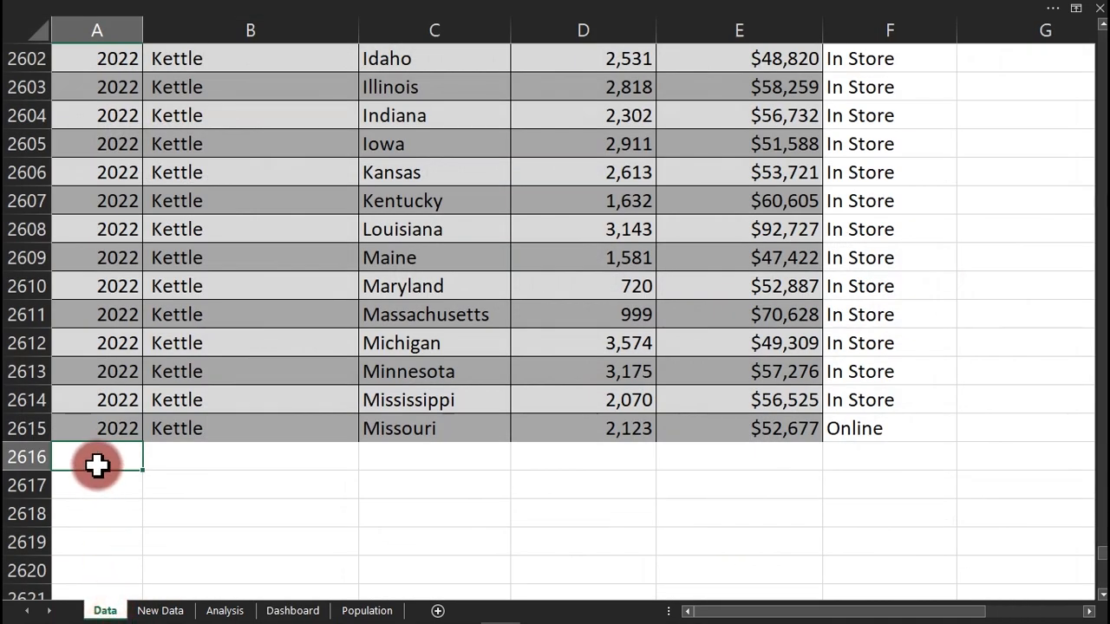
key(ctrl+v)
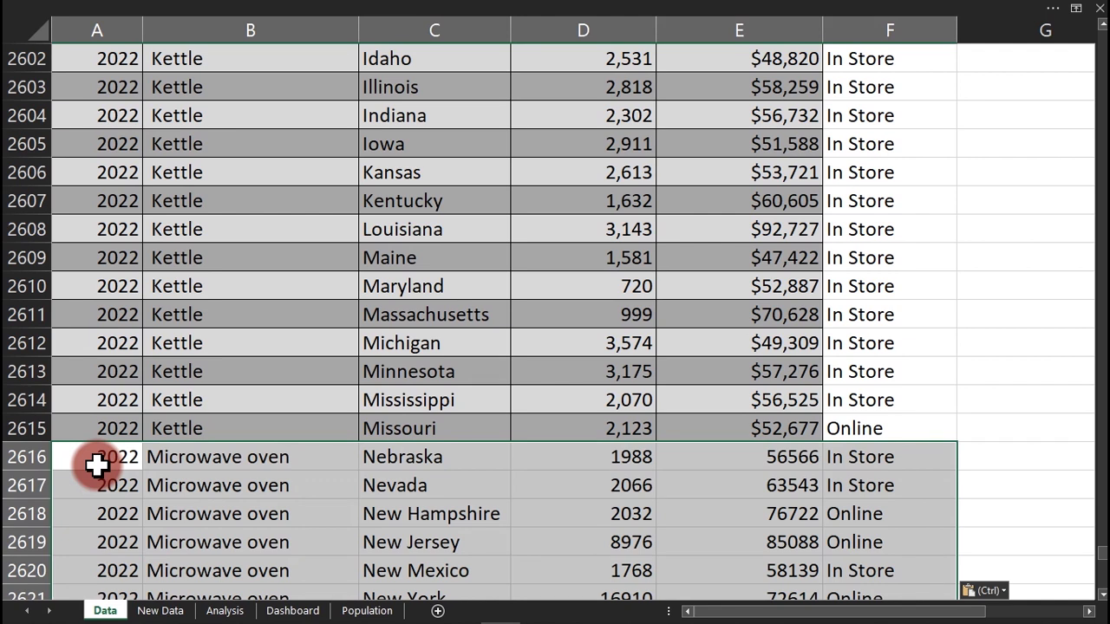
Examine the updated dashboard with Microwave oven as the selected product and the map set to Total Qty Sold.
click(292, 611)
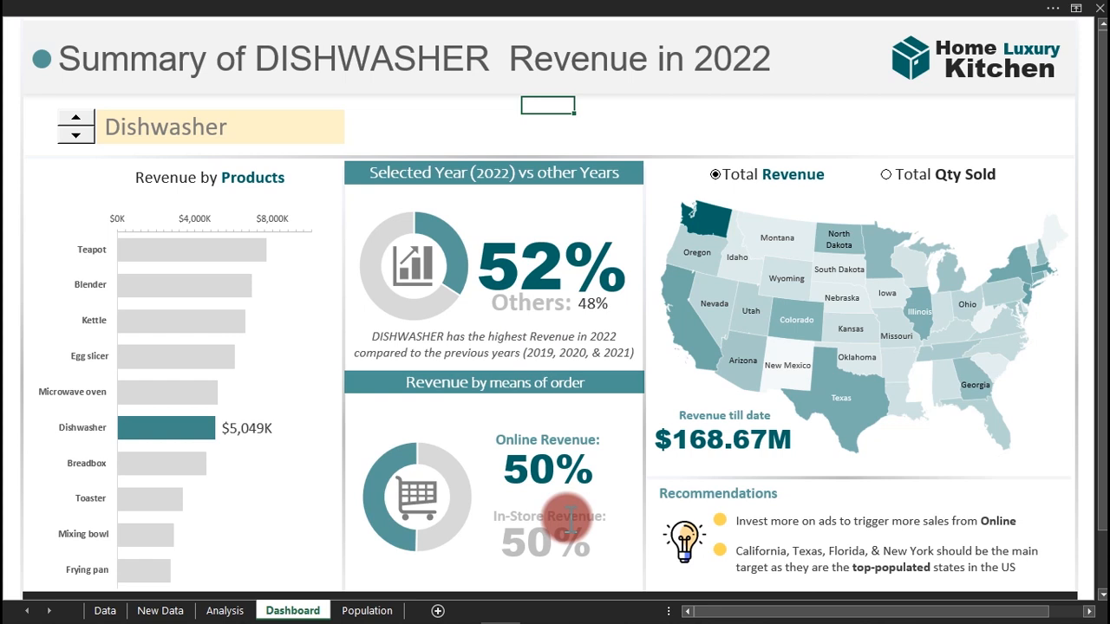
click(77, 118)
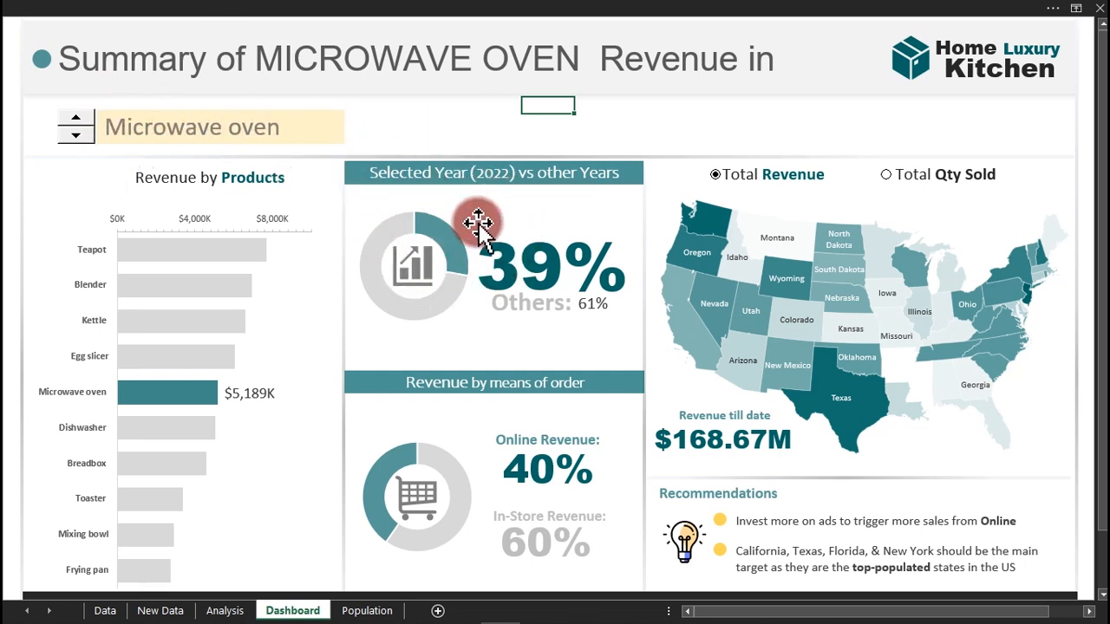
mouse_move(710, 363)
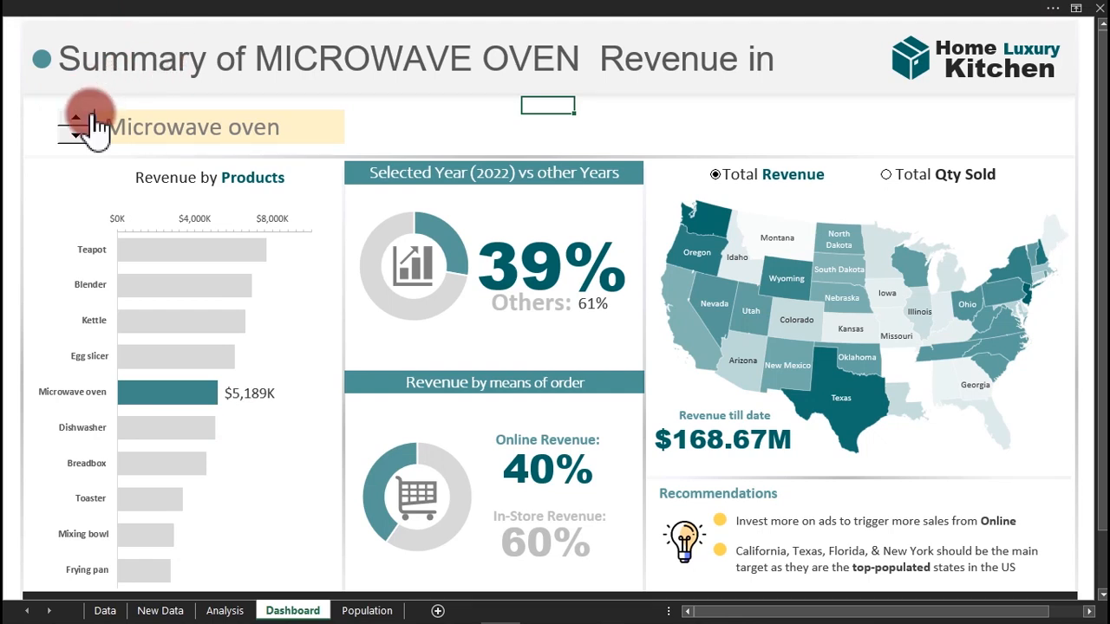
click(898, 178)
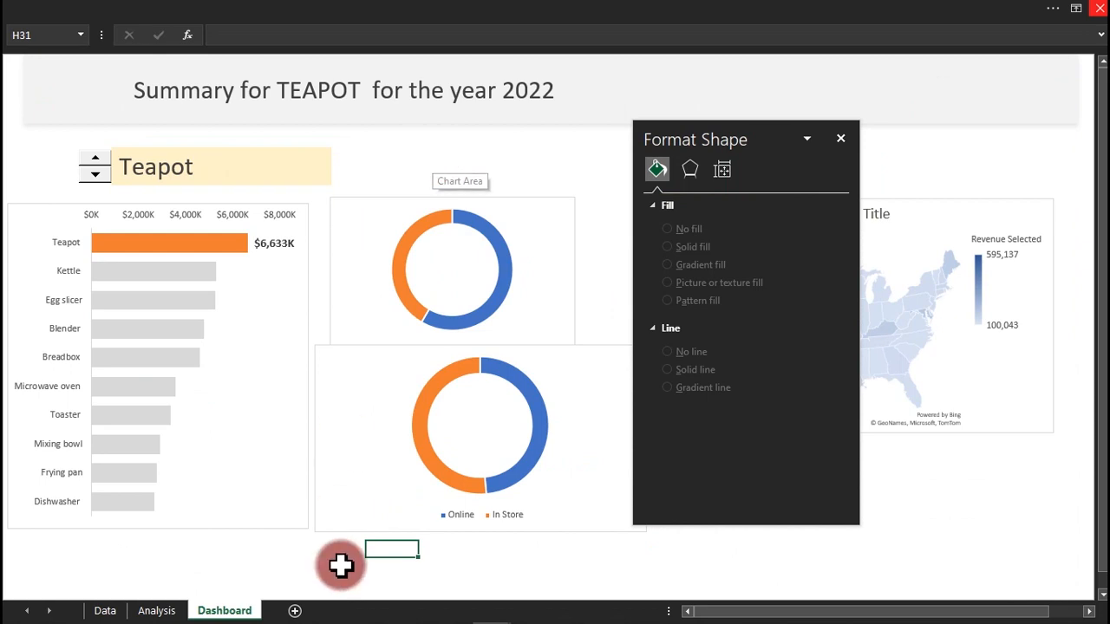
click(159, 611)
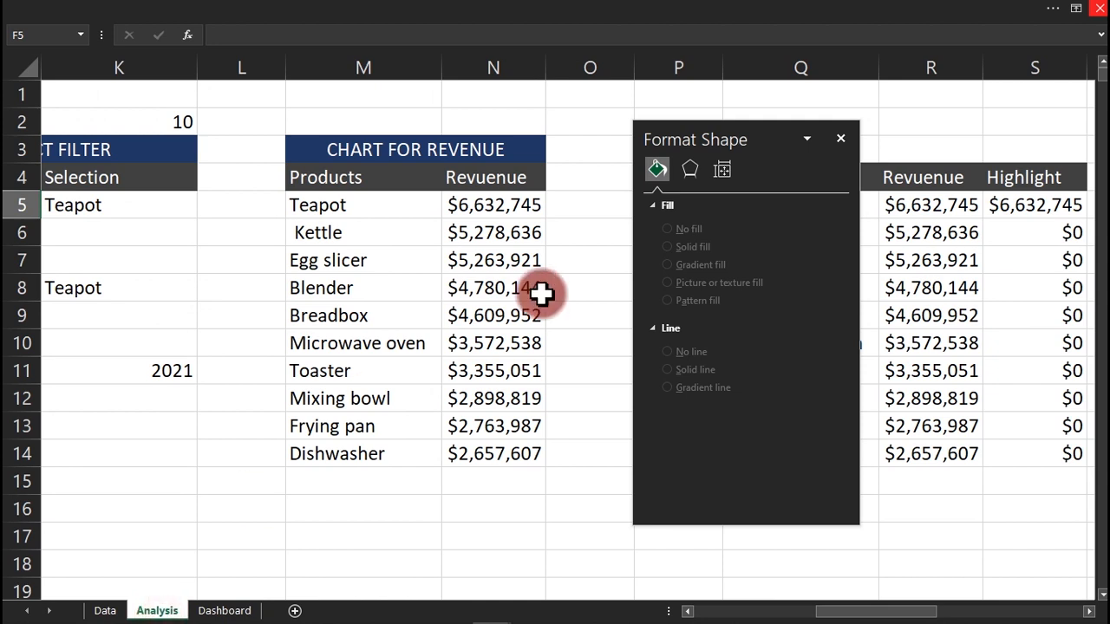
click(219, 611)
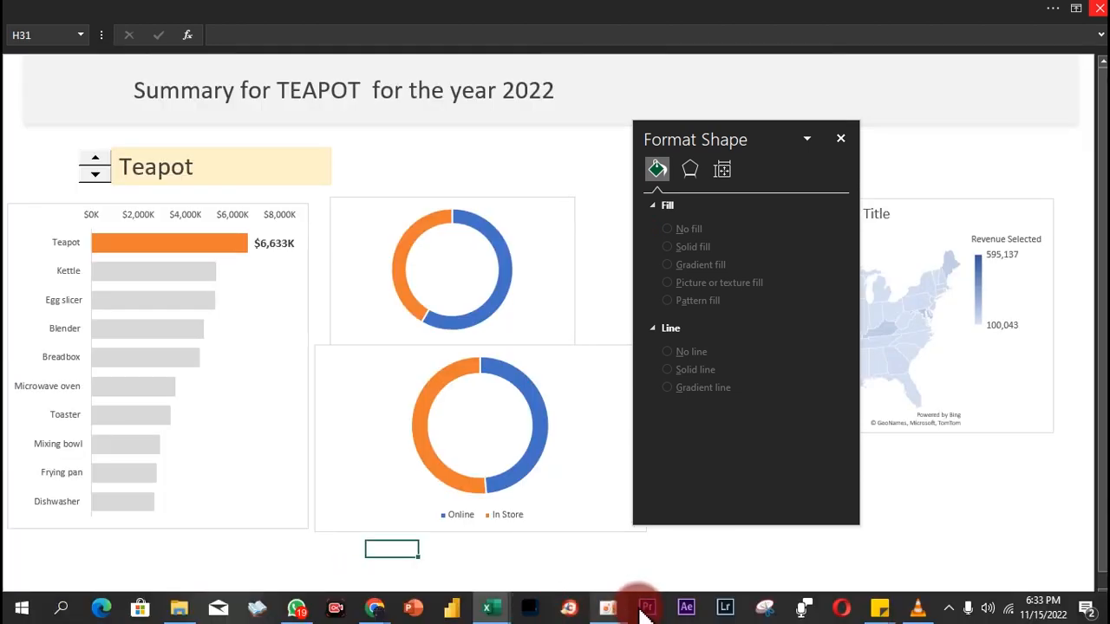
Switch to the Sales Dashboard workbook and copy the Home Luxury Kitchen logo group.
mouse_move(491, 611)
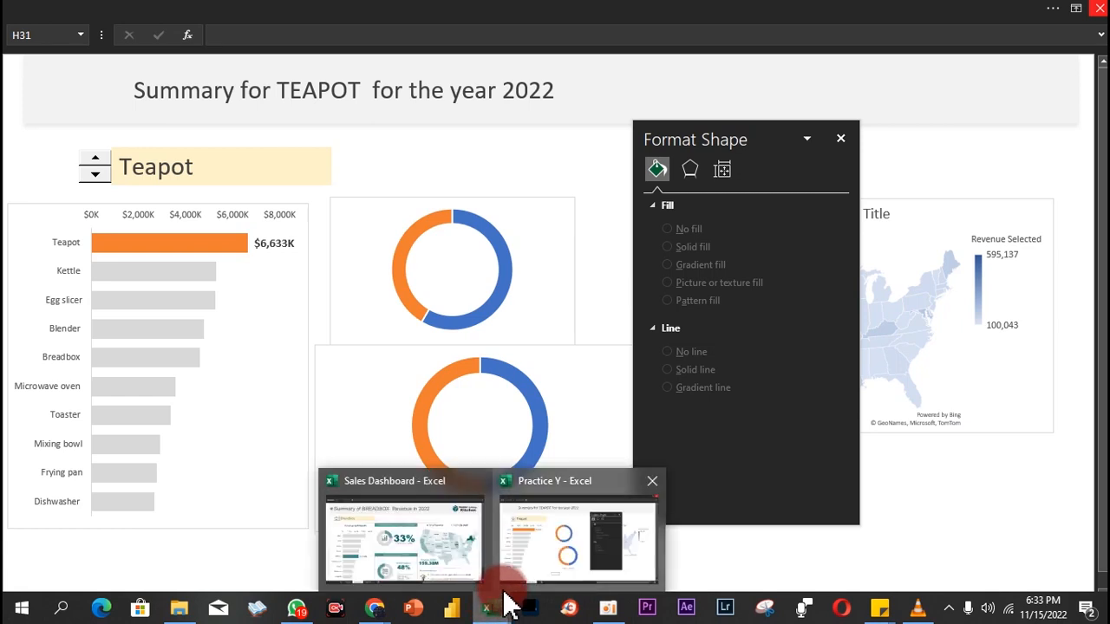
click(434, 550)
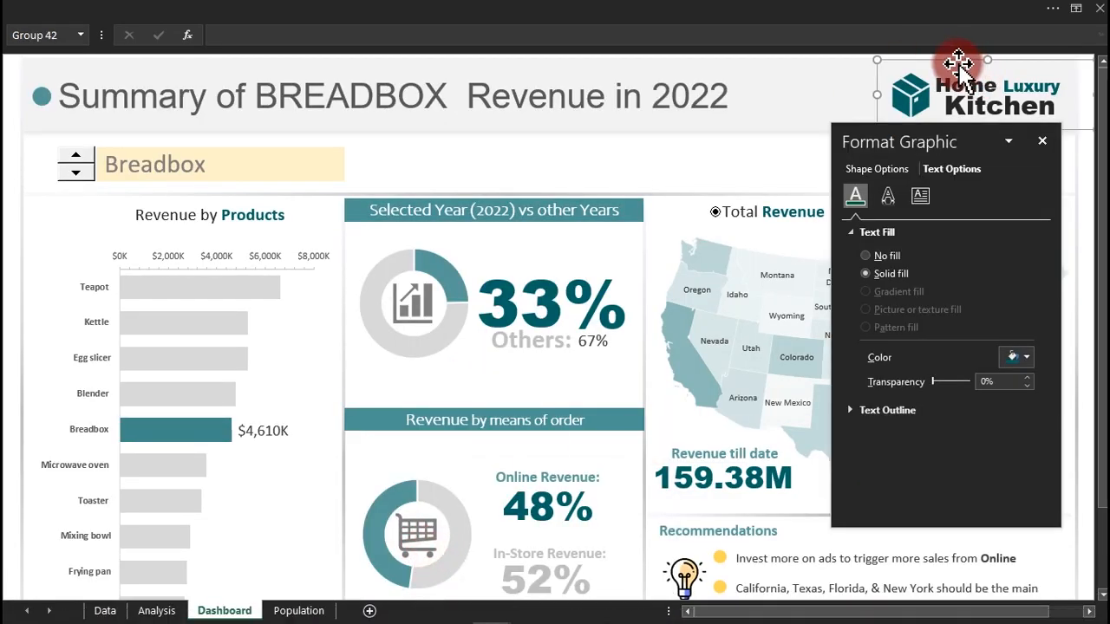
key(ctrl+c)
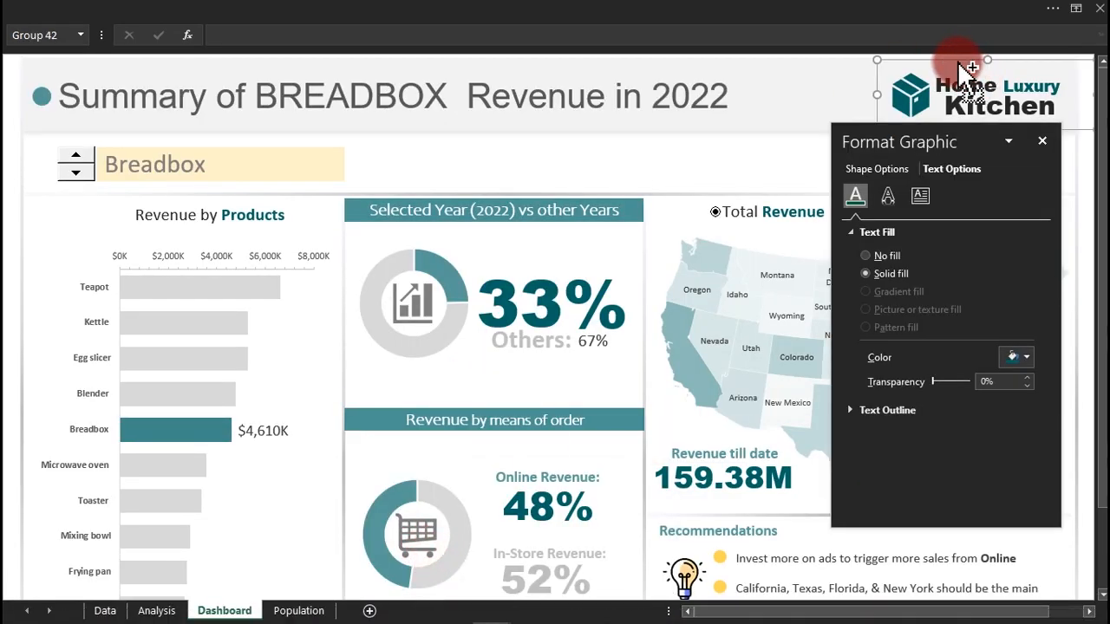
Paste the logo into the Practice Y workbook's dashboard and move it to the right end of the grey header band.
mouse_move(492, 612)
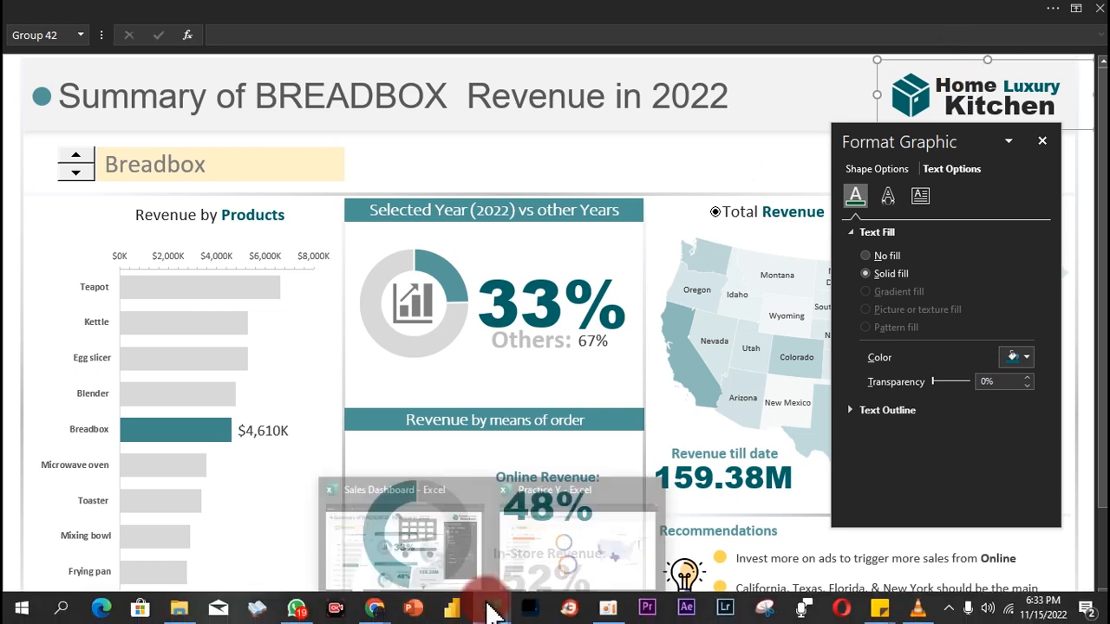
click(552, 543)
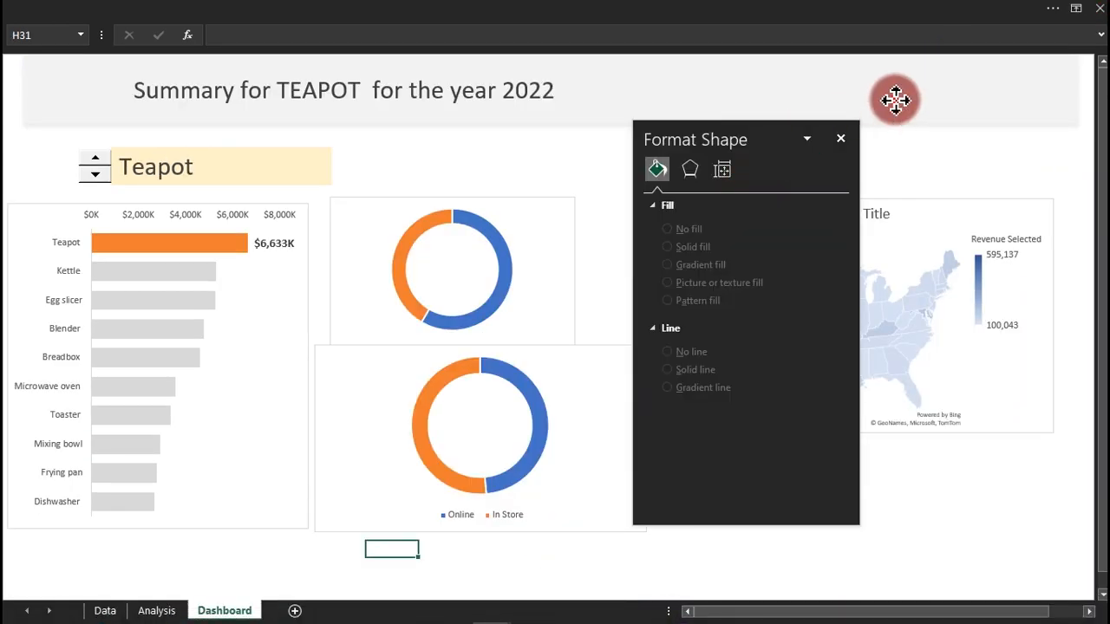
click(896, 100)
key(ctrl+v)
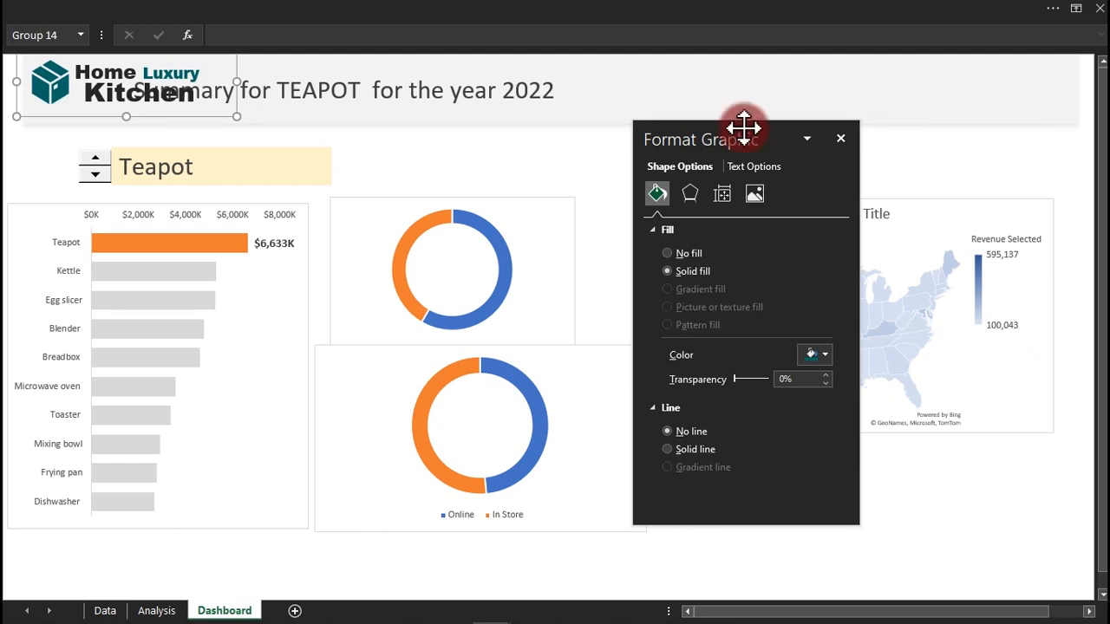
drag(225, 115, 945, 90)
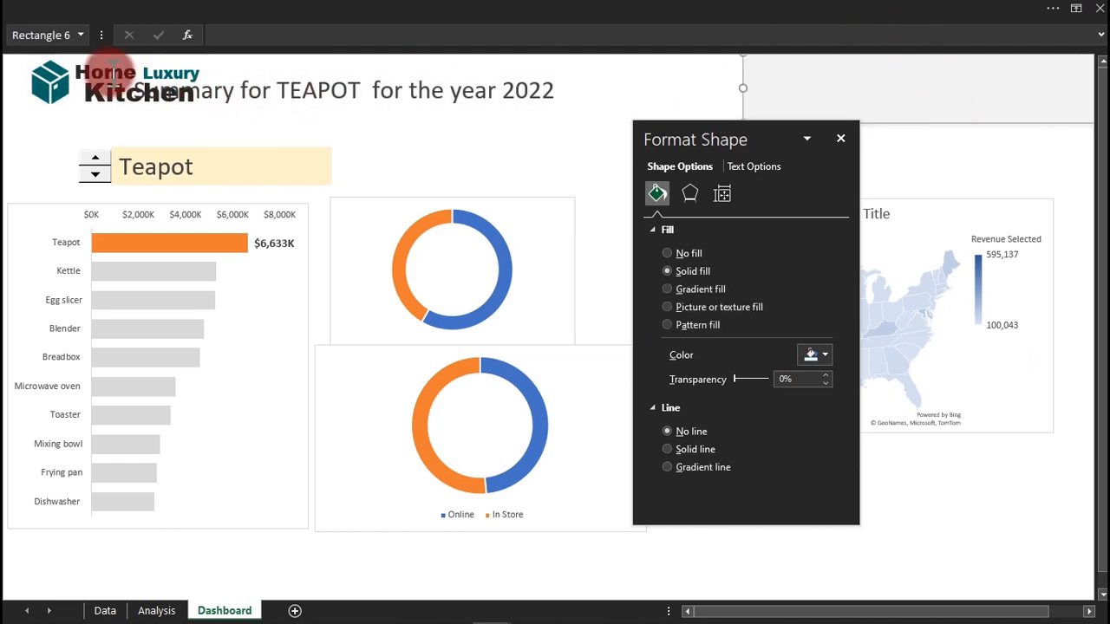
click(111, 68)
click(149, 112)
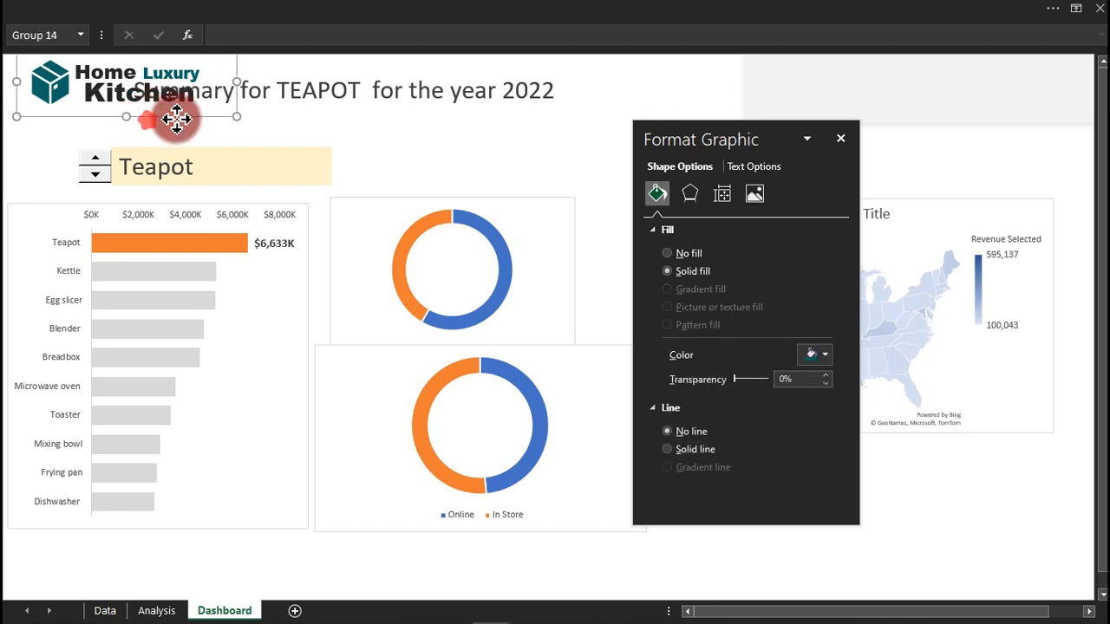
drag(176, 120, 1016, 127)
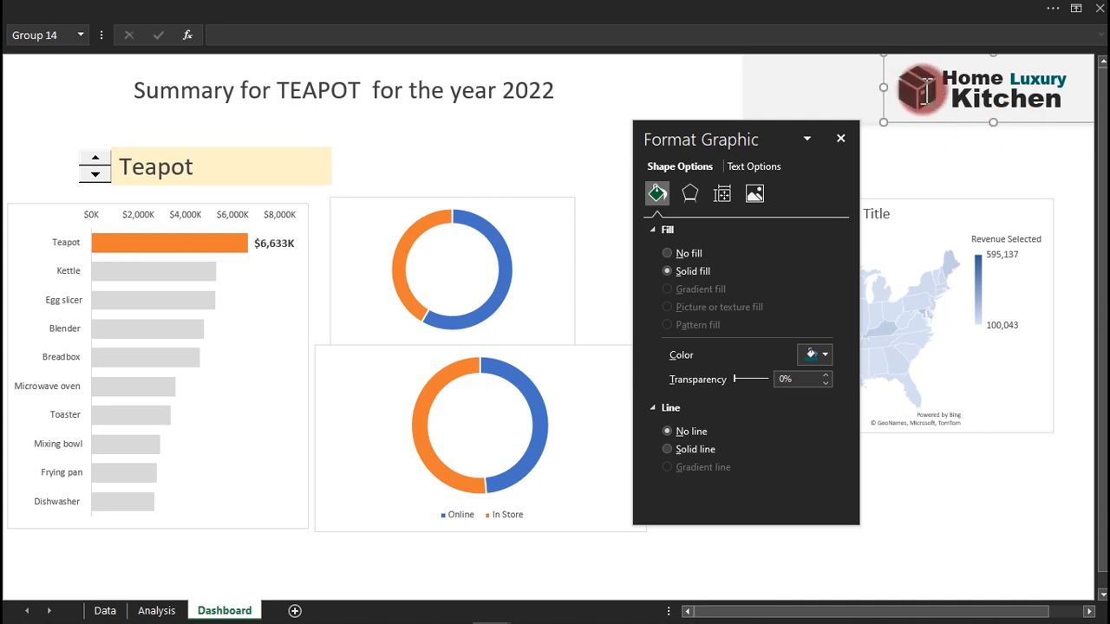
click(925, 163)
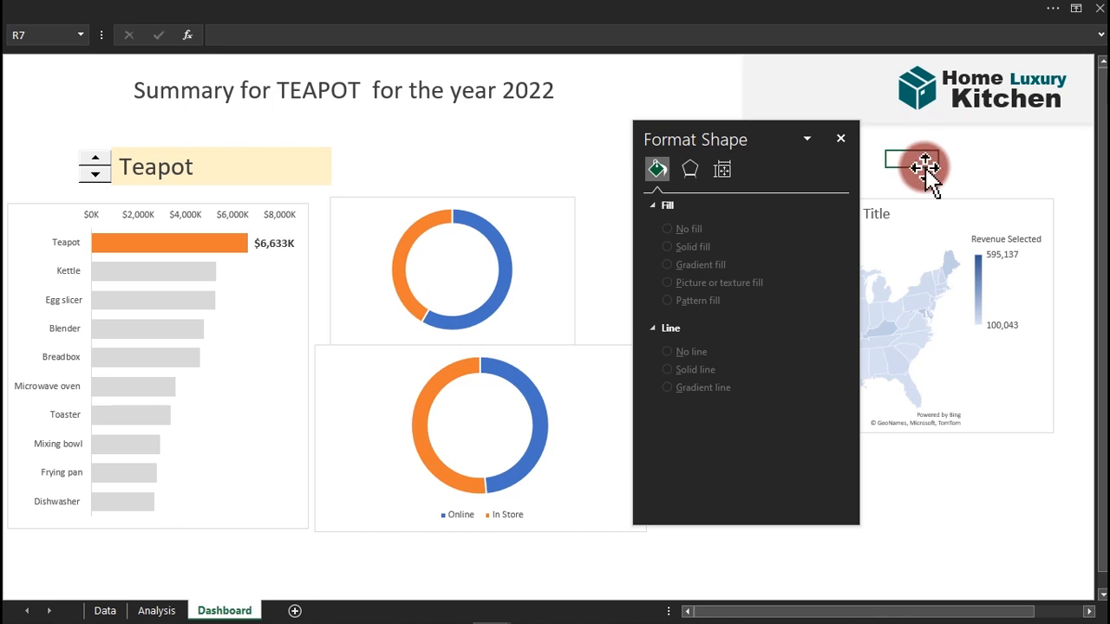
Fill only the highlighted Teapot bar in the revenue chart with a dark teal from the standard colours.
click(200, 242)
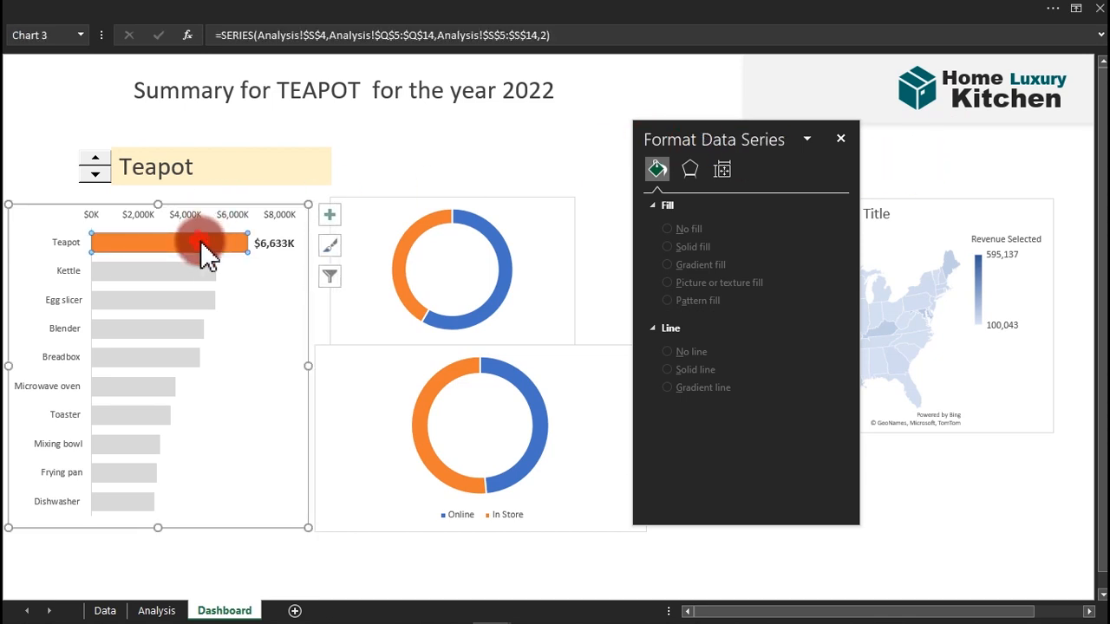
click(200, 242)
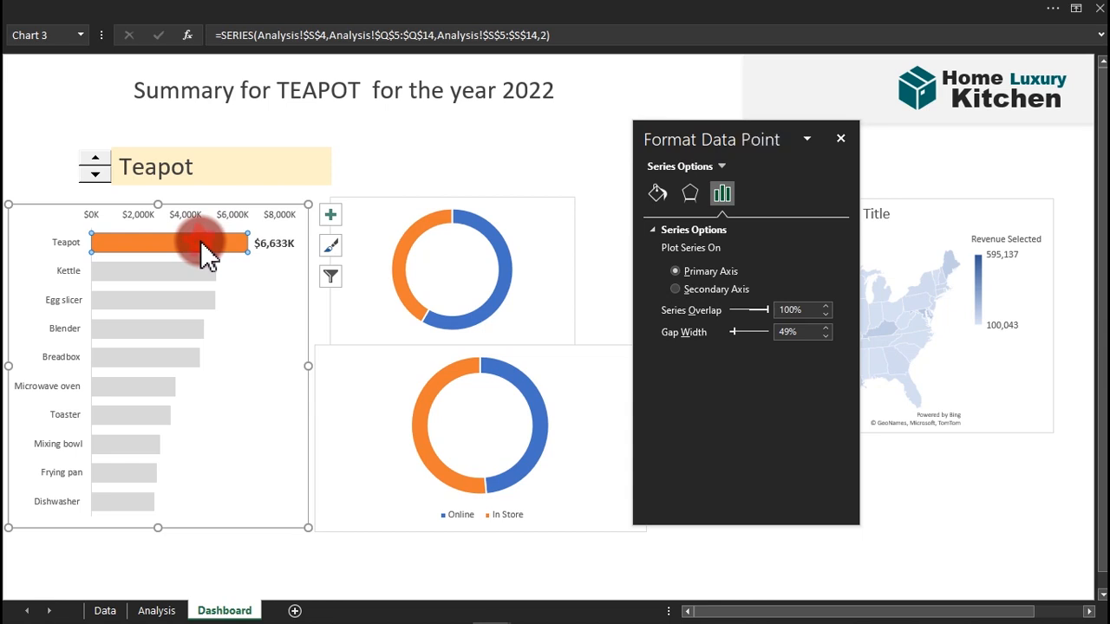
click(658, 192)
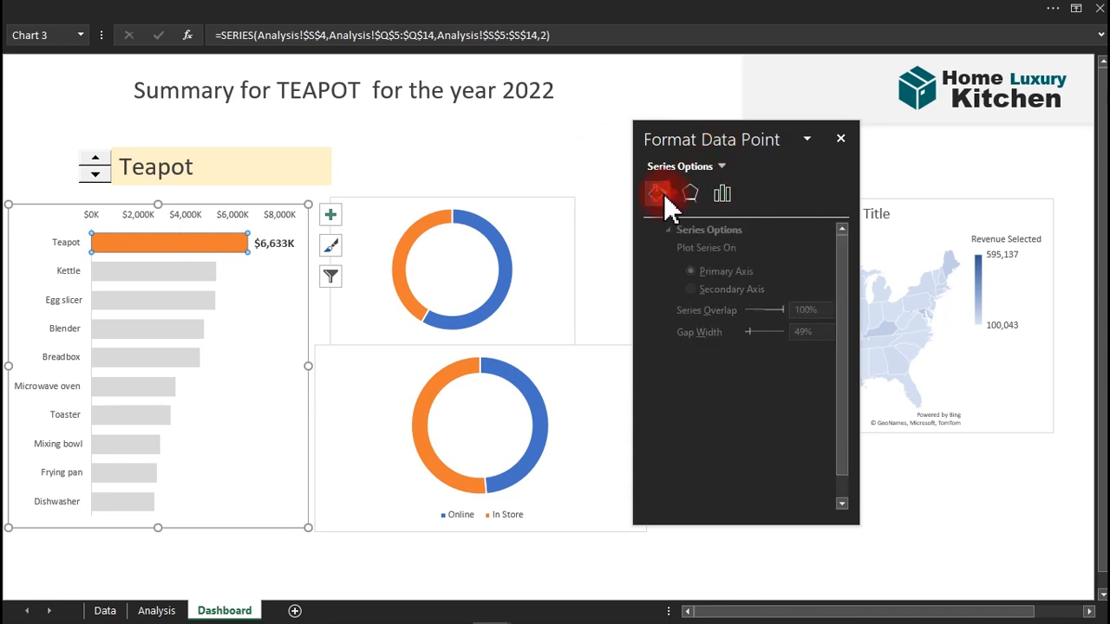
click(819, 391)
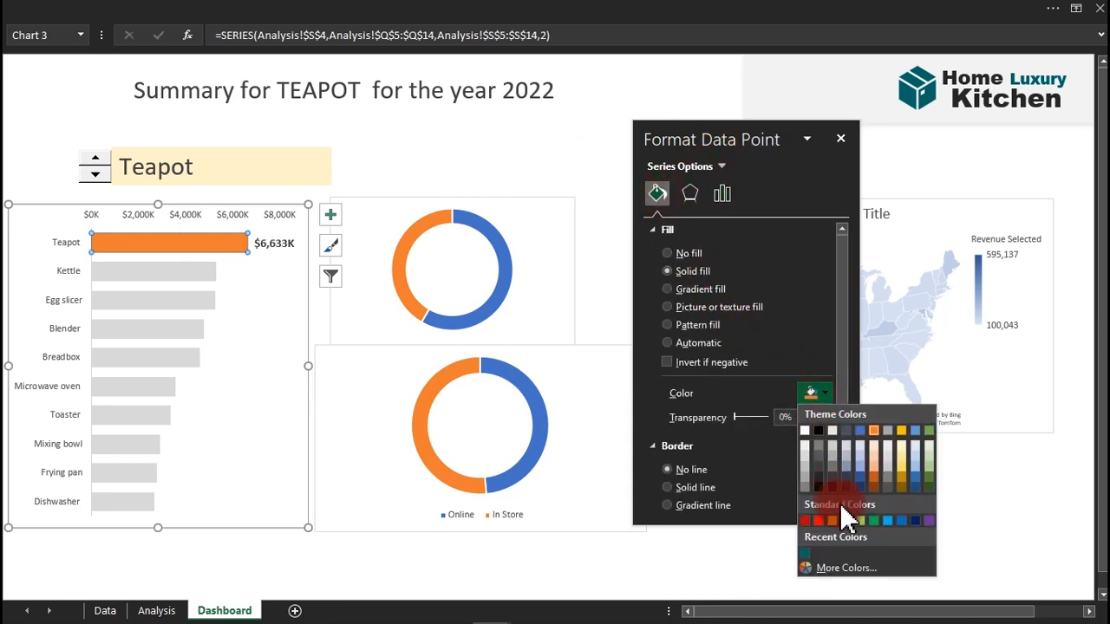
click(846, 568)
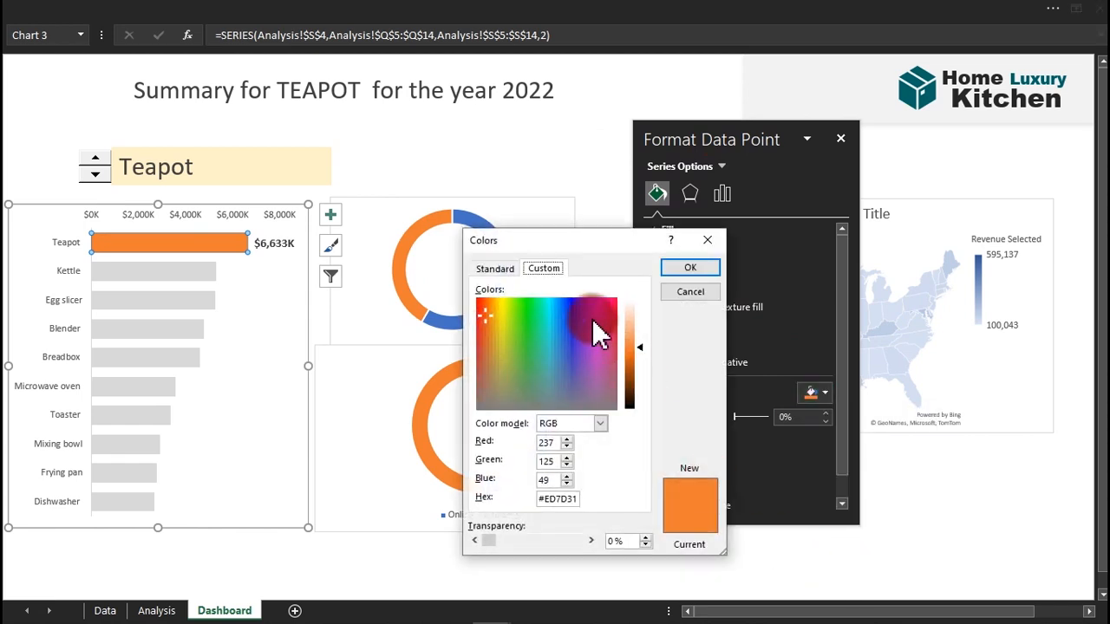
click(490, 269)
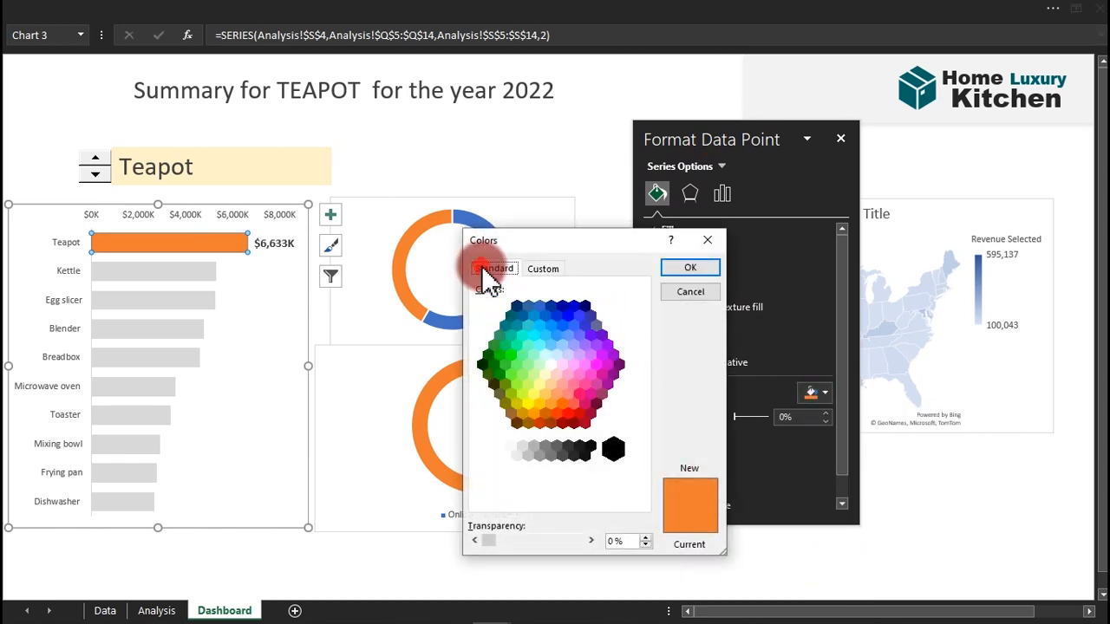
click(512, 314)
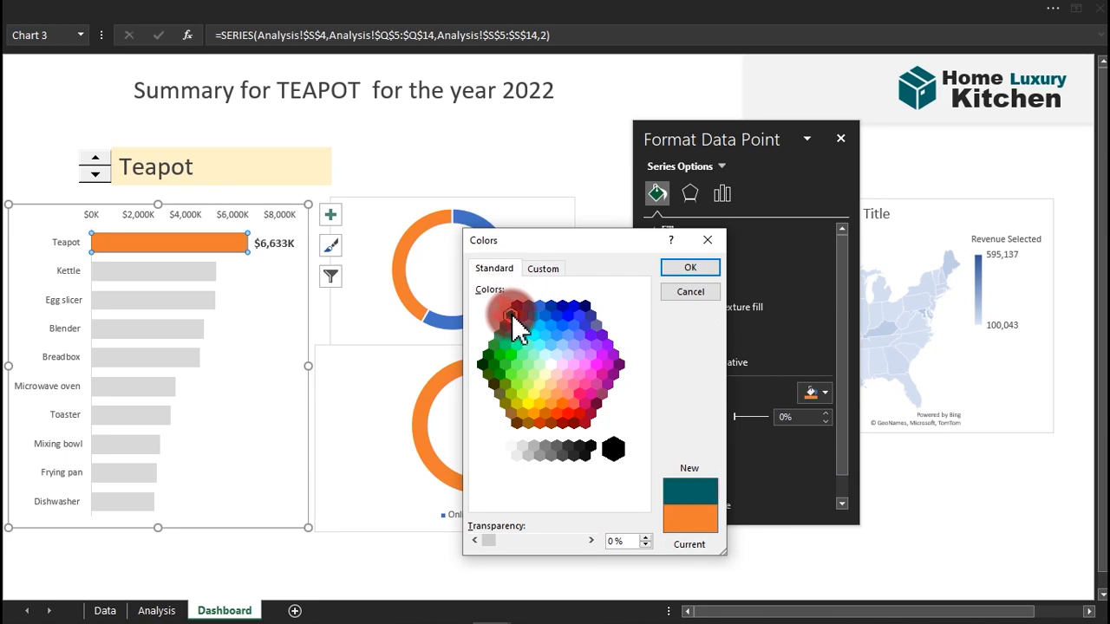
click(690, 264)
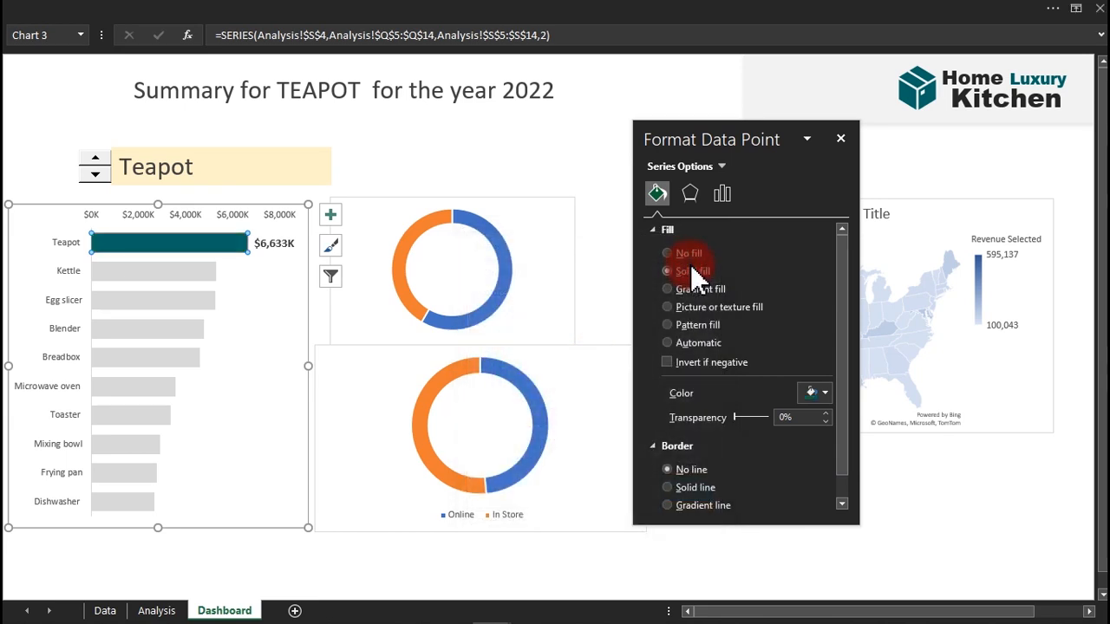
Step the product selector forward from Teapot to Frying pan, checking the highlight colour on each product's bar.
click(414, 176)
click(94, 176)
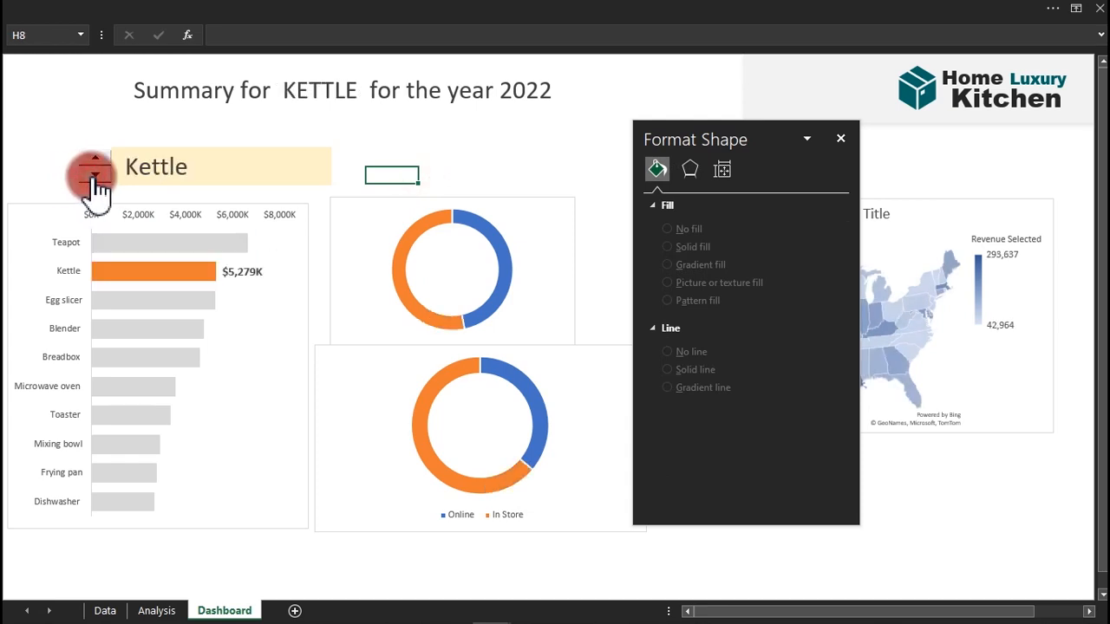
click(94, 176)
click(95, 176)
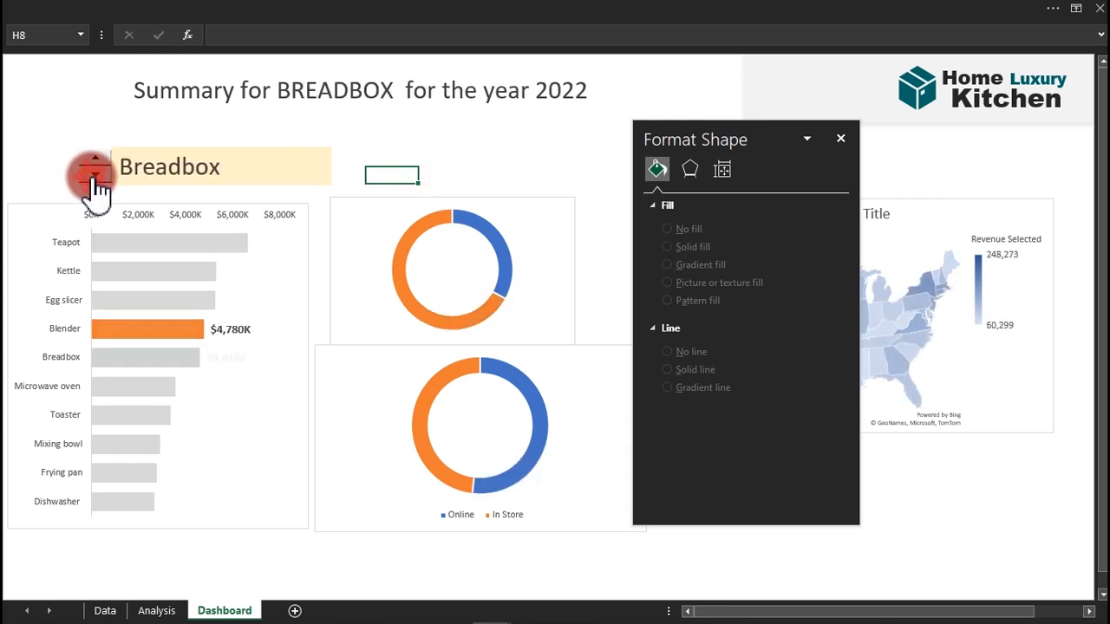
click(94, 176)
click(95, 176)
click(94, 176)
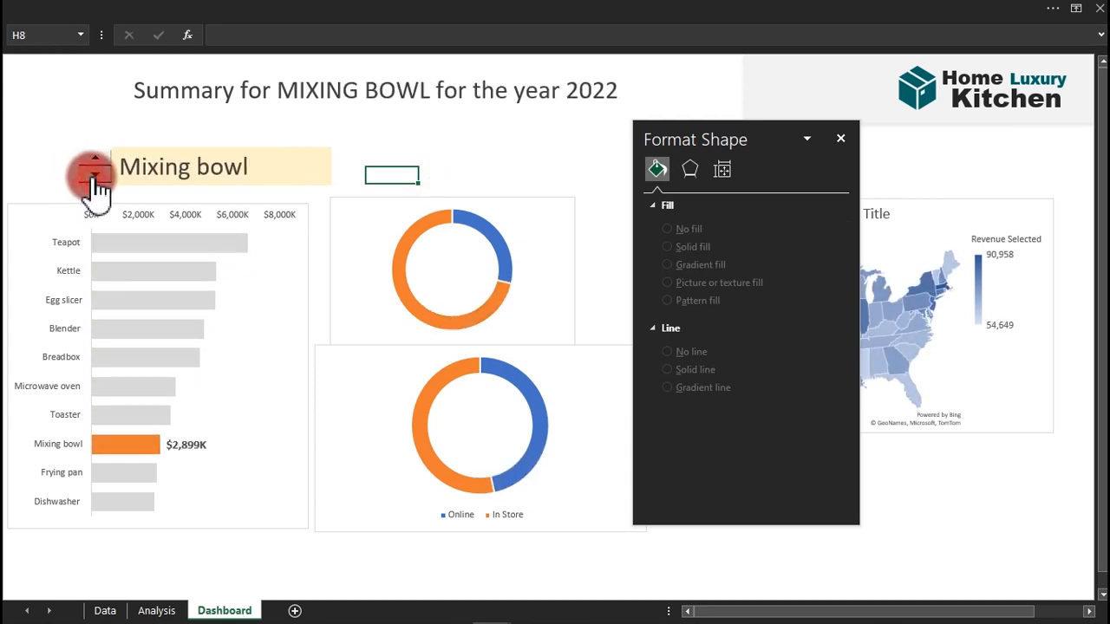
click(94, 176)
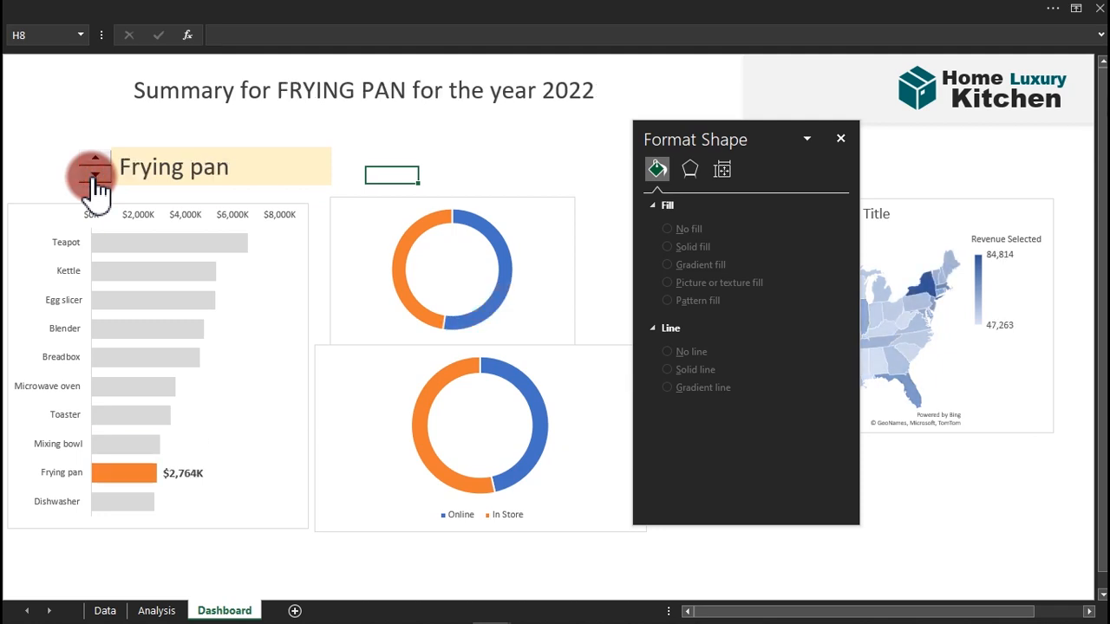
Edit the revenue chart's Highlight series, keeping Analysis cell S4 as its name and reselecting S5:S14 as its values.
right_click(155, 357)
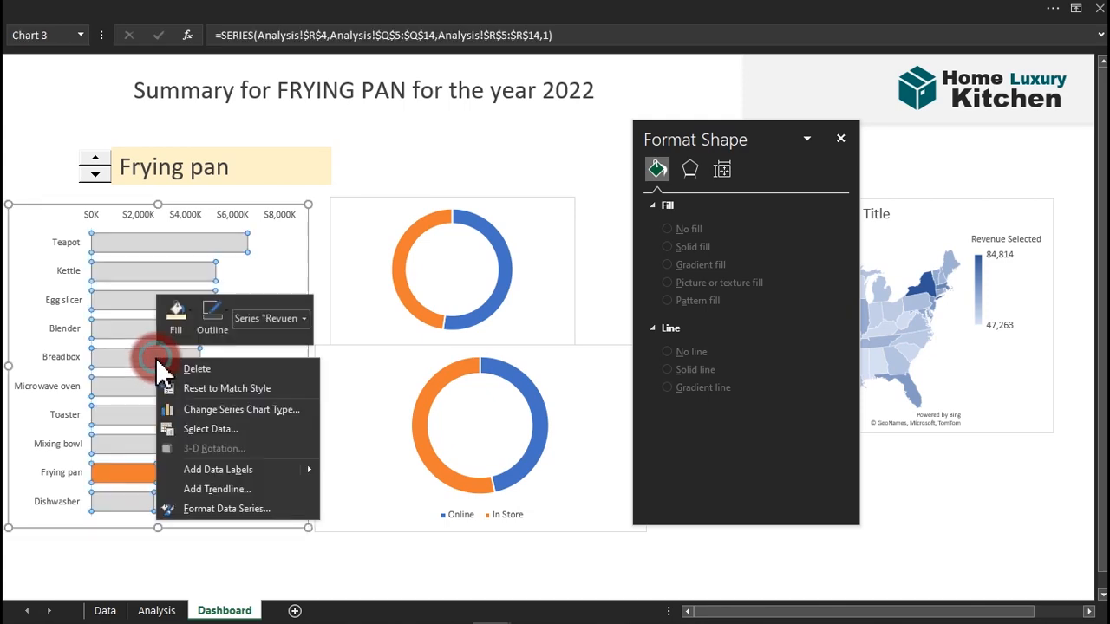
click(208, 430)
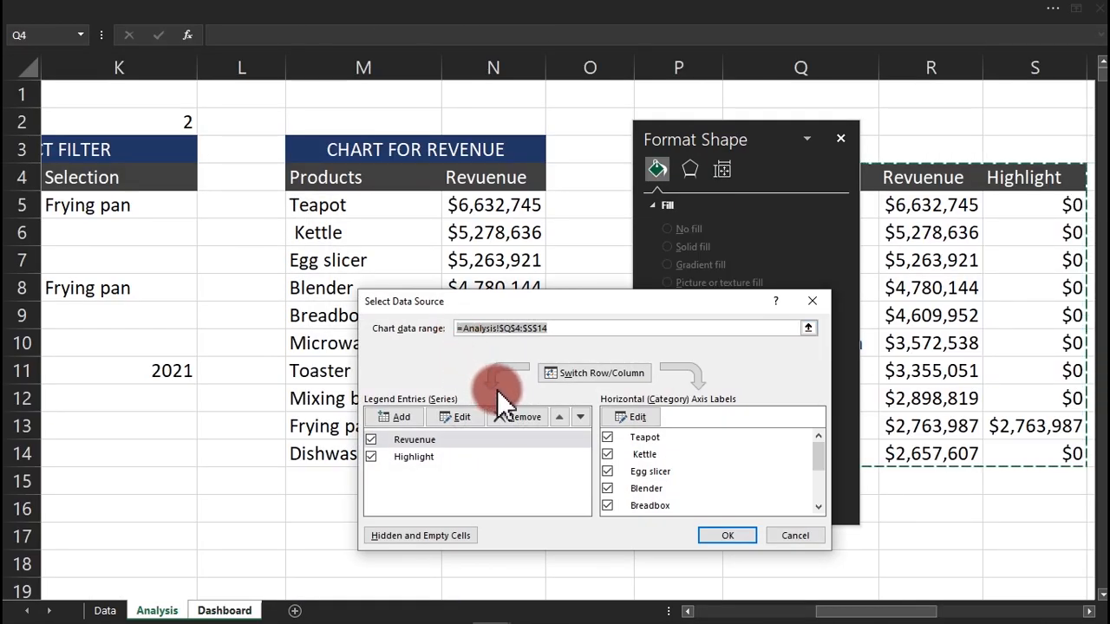
click(418, 457)
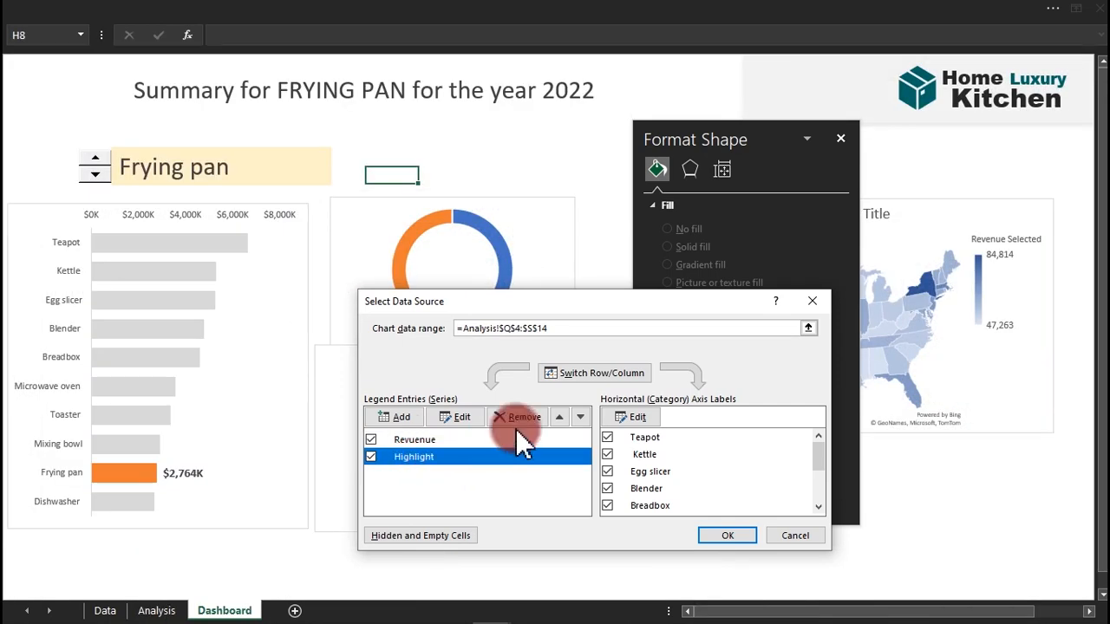
click(457, 417)
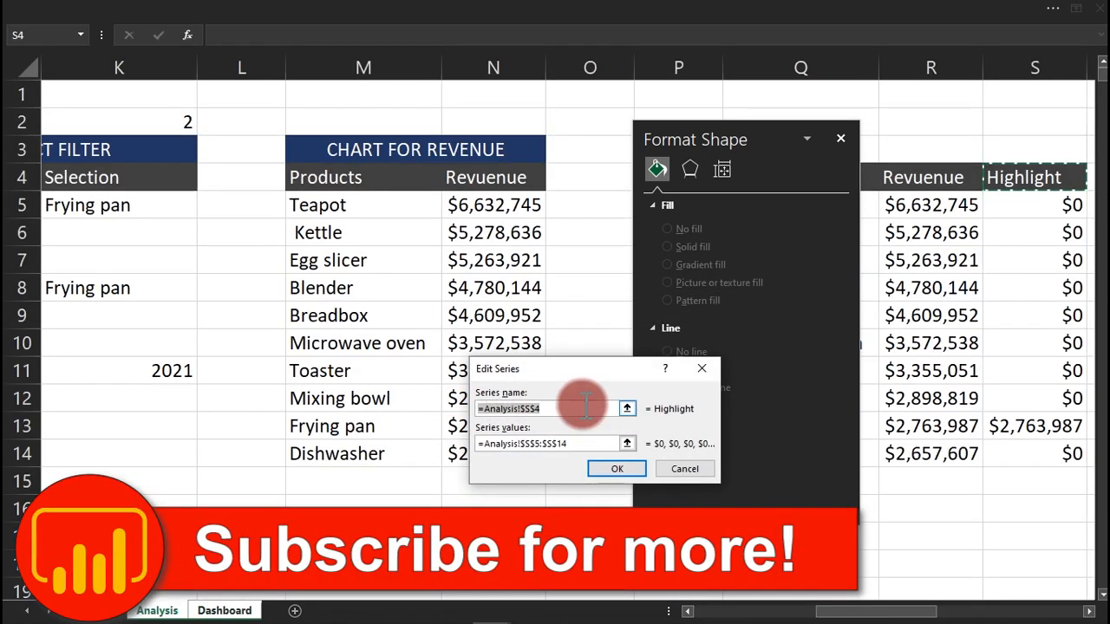
click(1053, 176)
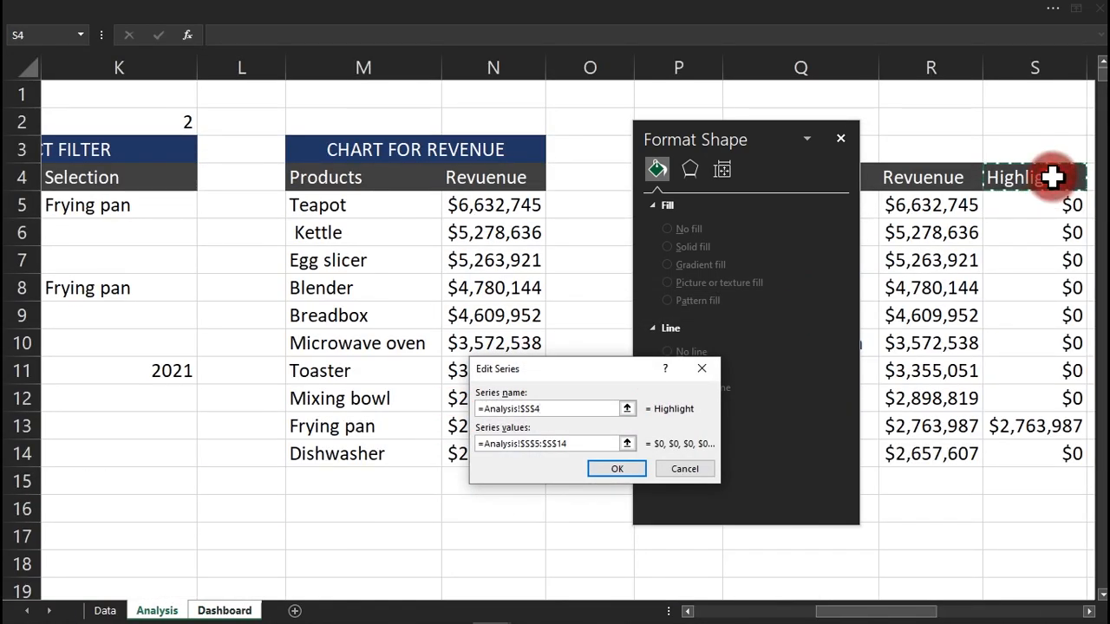
drag(593, 444, 461, 445)
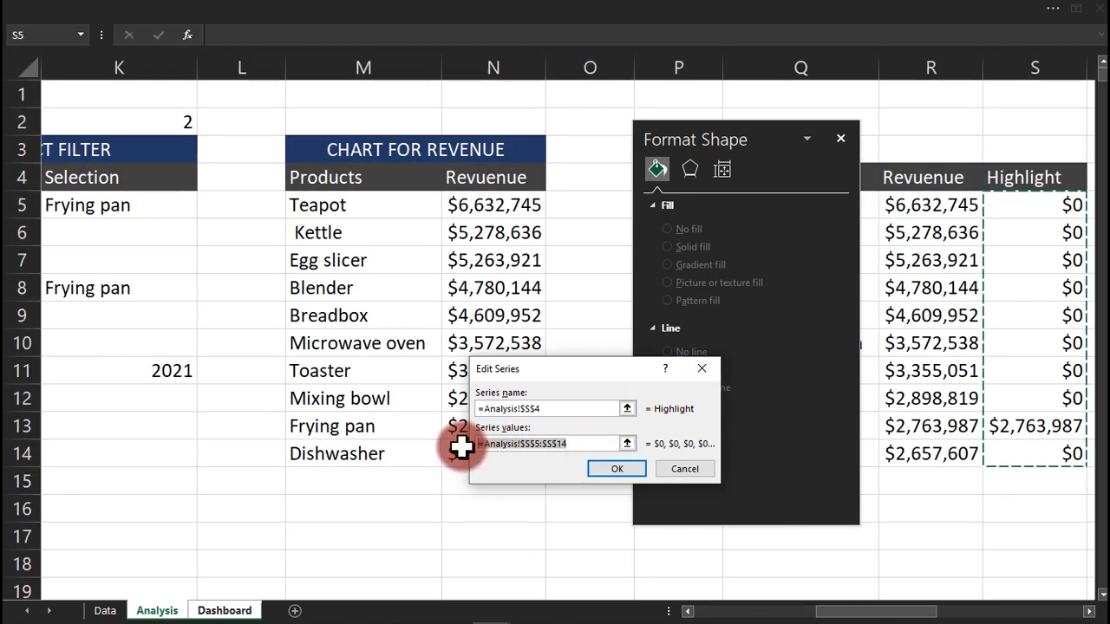
key(BackSpace)
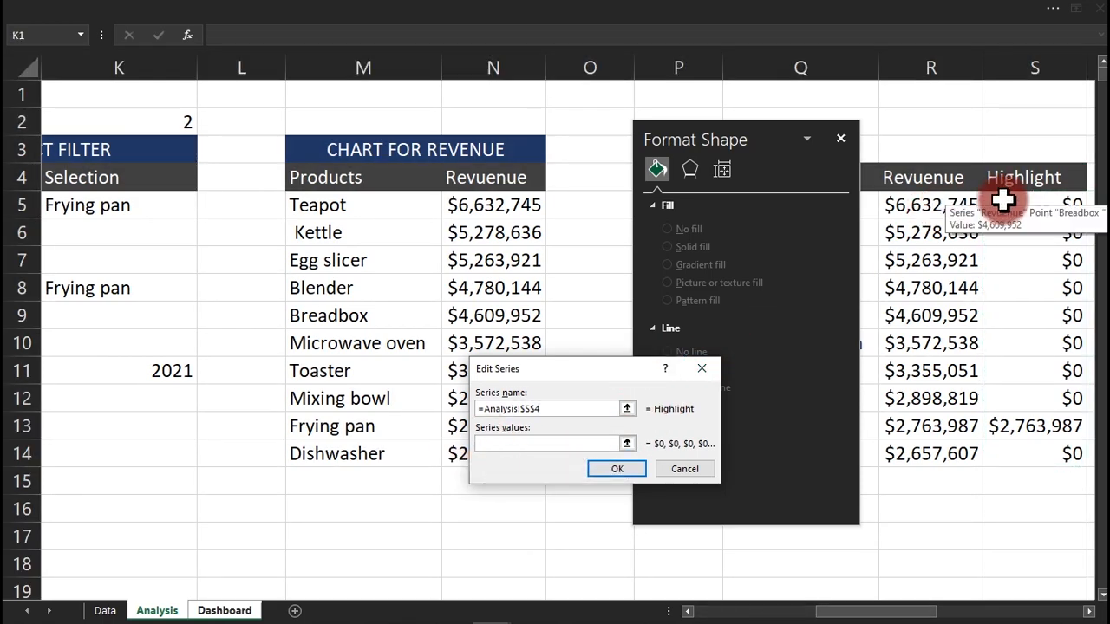
drag(1003, 201, 1032, 464)
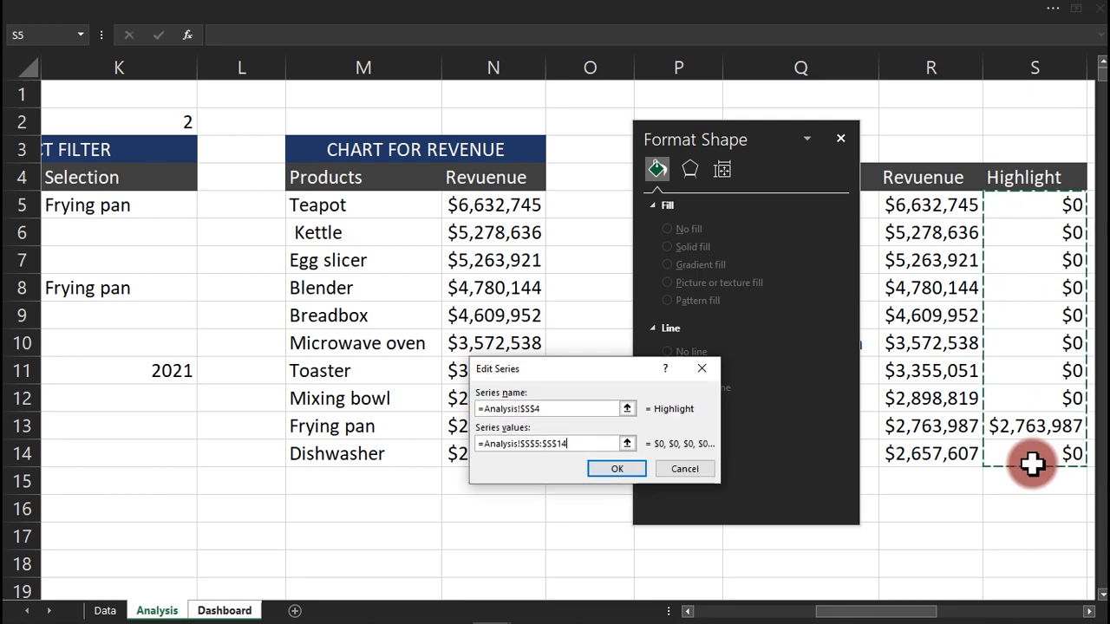
click(628, 443)
click(617, 468)
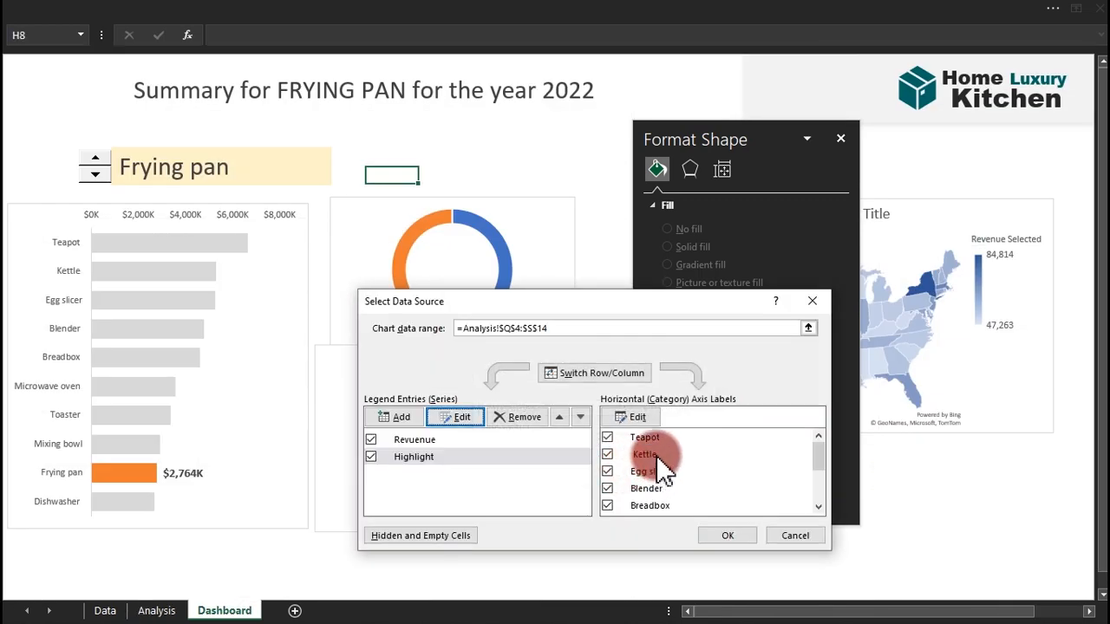
Review the revenue chart's category label range and accept the data source settings.
click(638, 417)
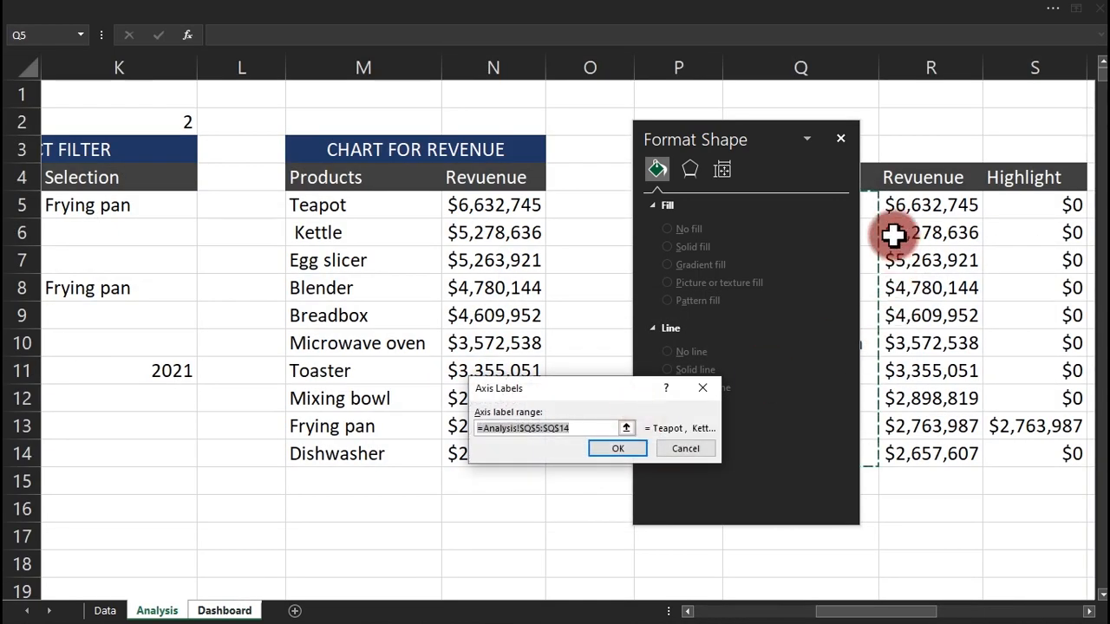
click(615, 449)
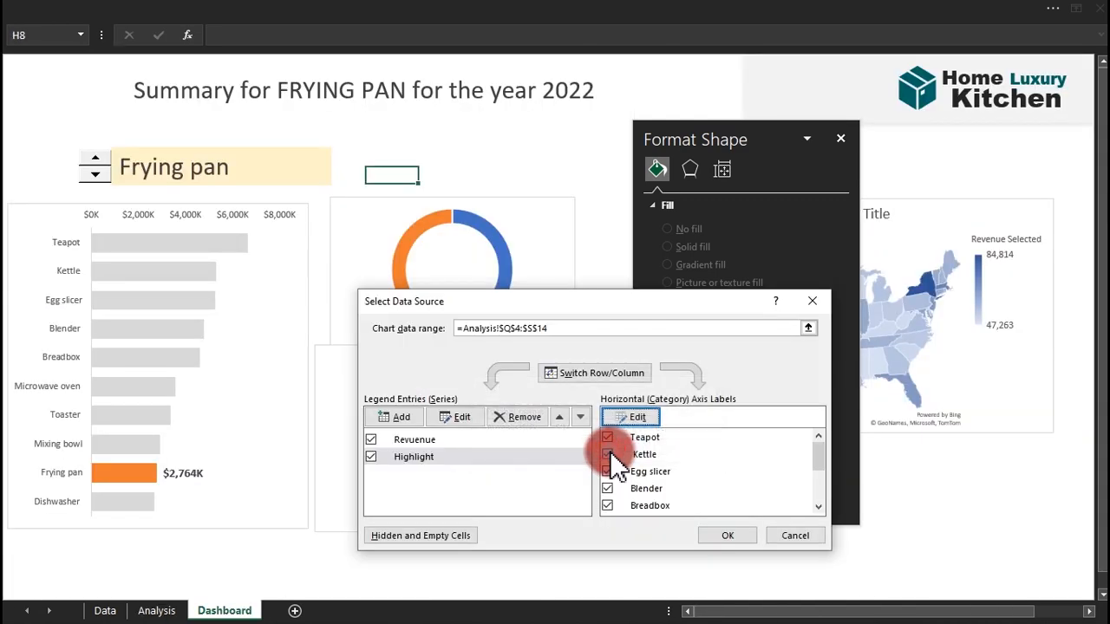
click(730, 533)
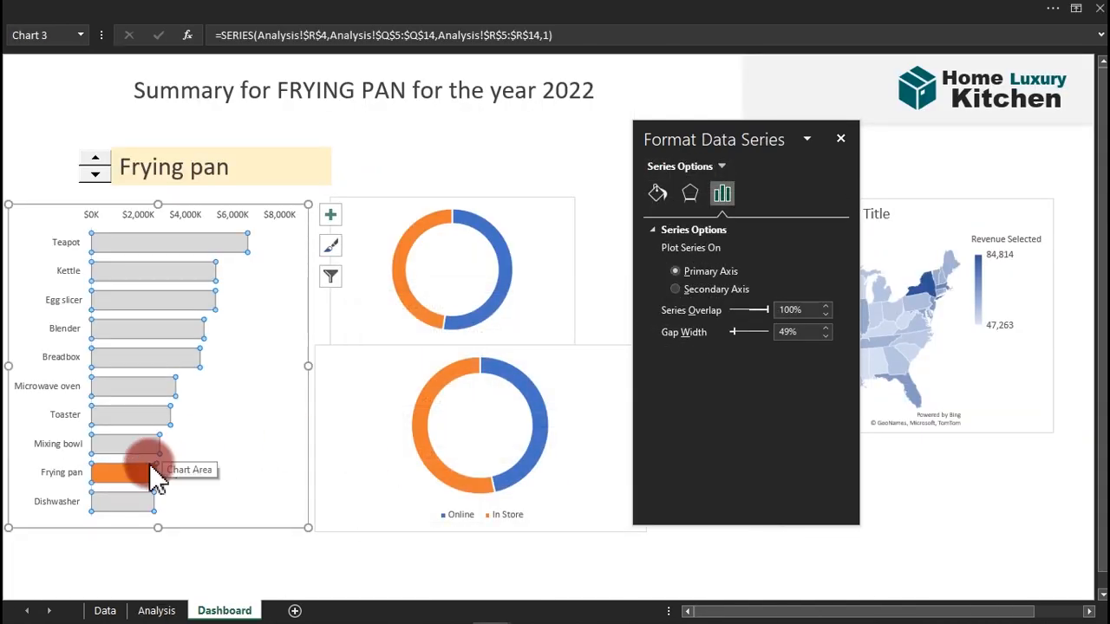
Fill the whole Highlight series of the revenue bar chart with the recently used dark teal.
click(148, 475)
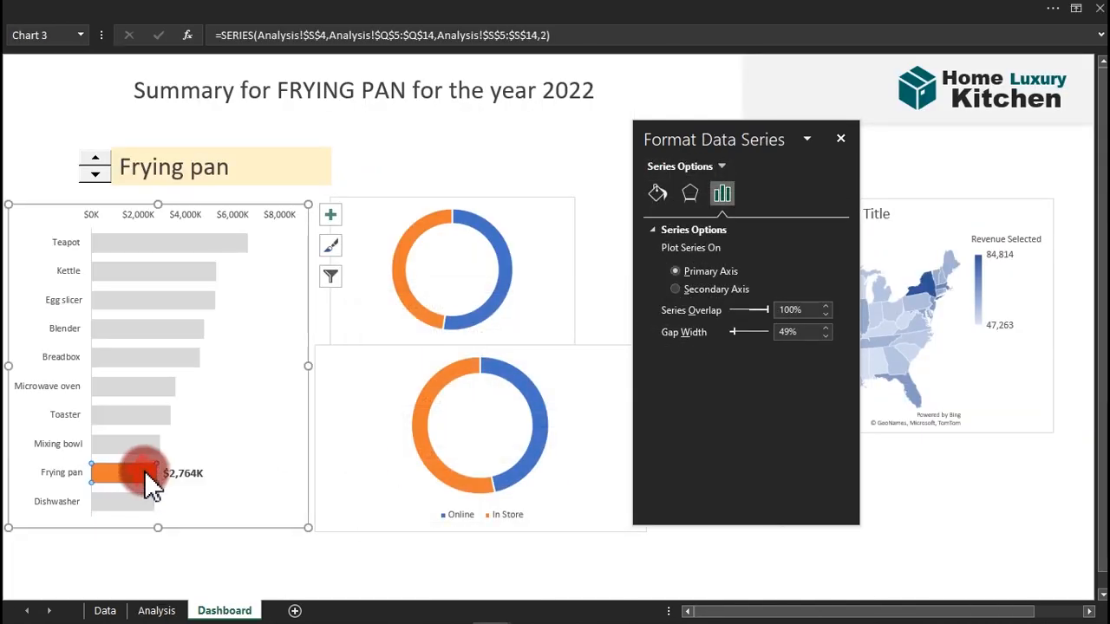
click(659, 196)
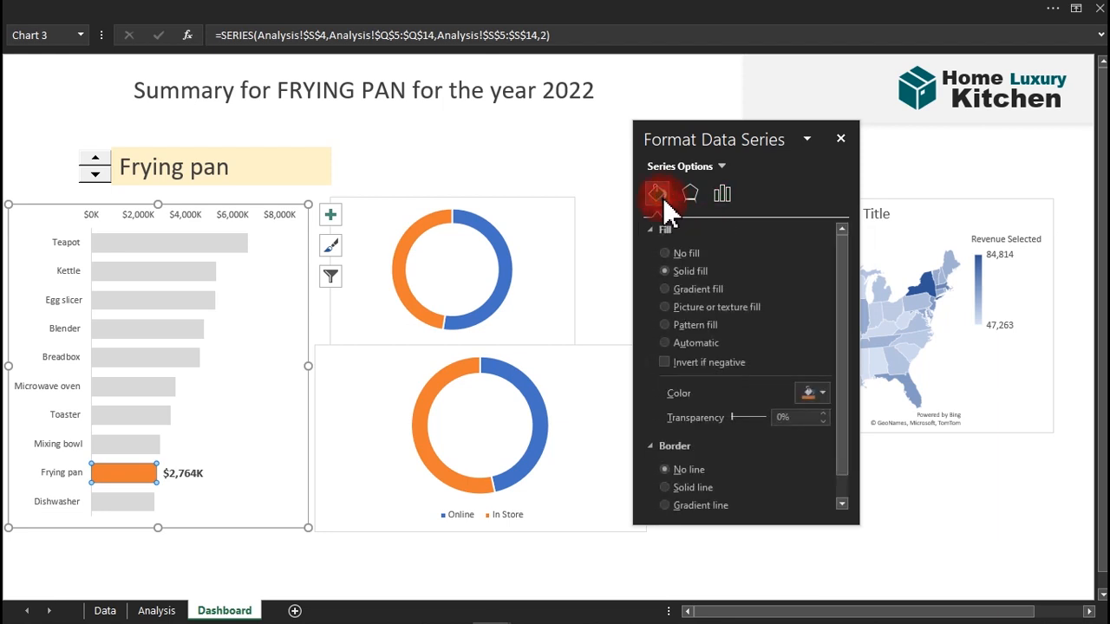
click(822, 395)
click(805, 553)
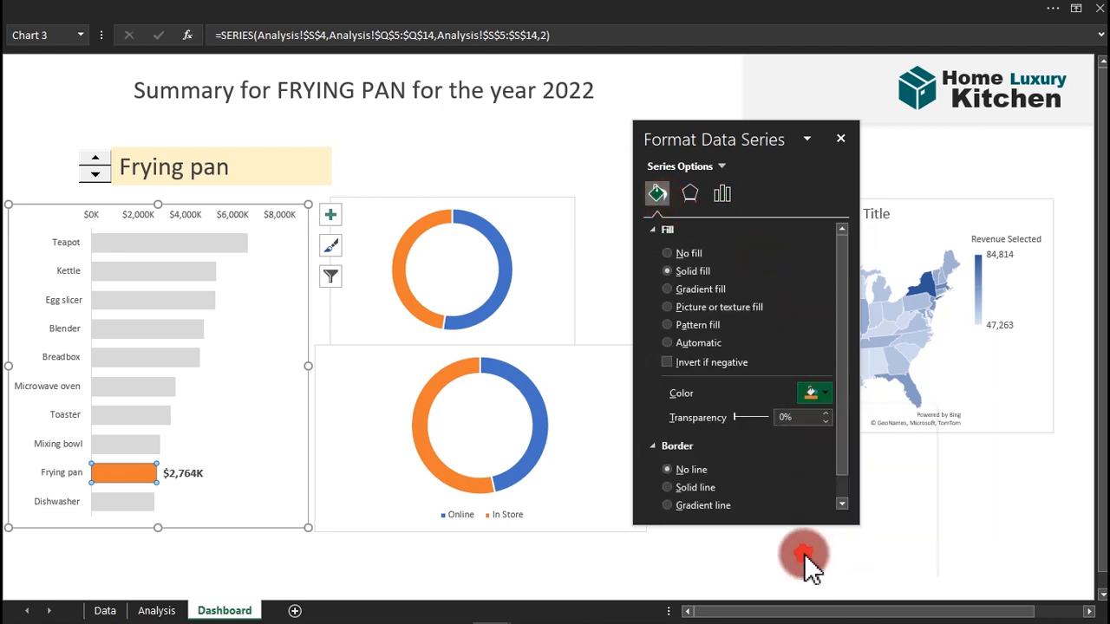
click(465, 145)
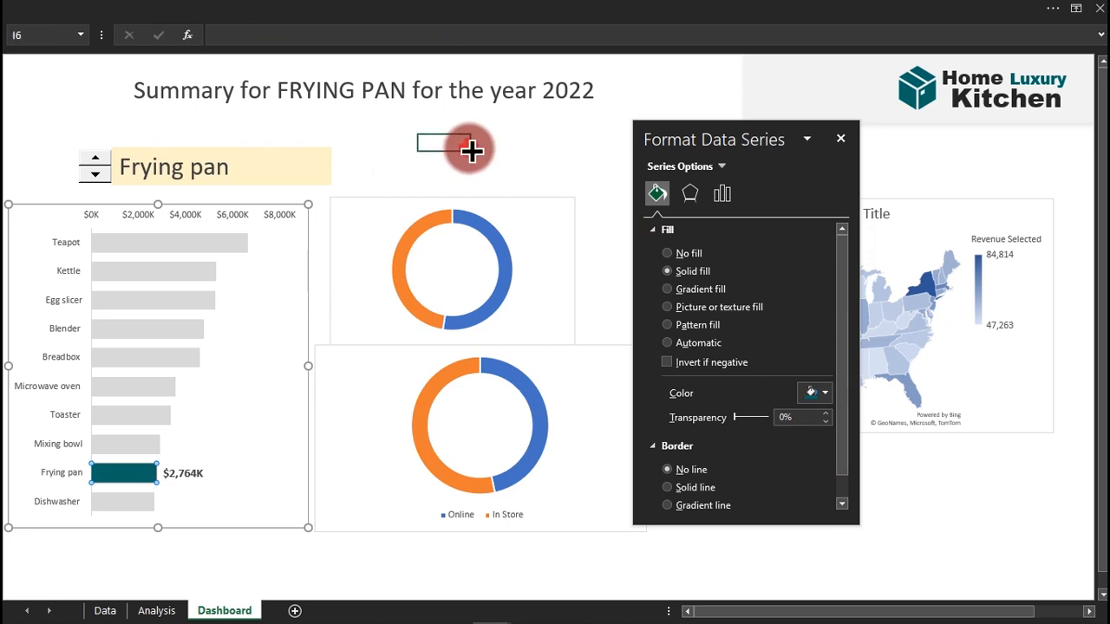
Cycle the product selector to Dishwasher and back up to Teapot, checking the highlight colour on each bar.
click(95, 174)
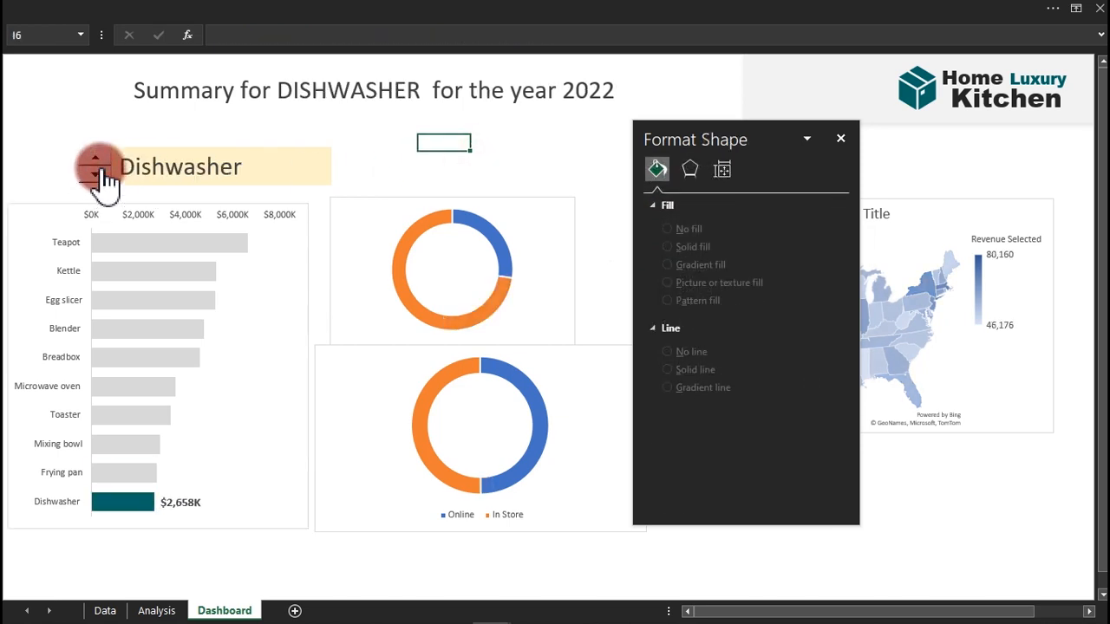
click(97, 161)
click(97, 161)
click(97, 161)
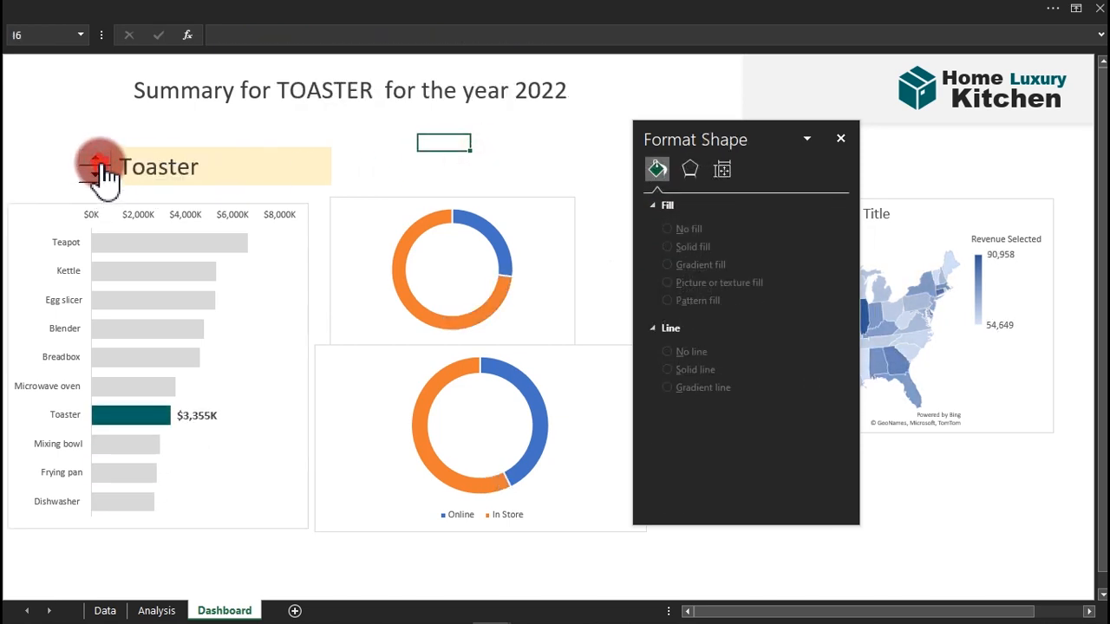
click(97, 160)
click(97, 161)
click(97, 162)
click(97, 162)
click(97, 162)
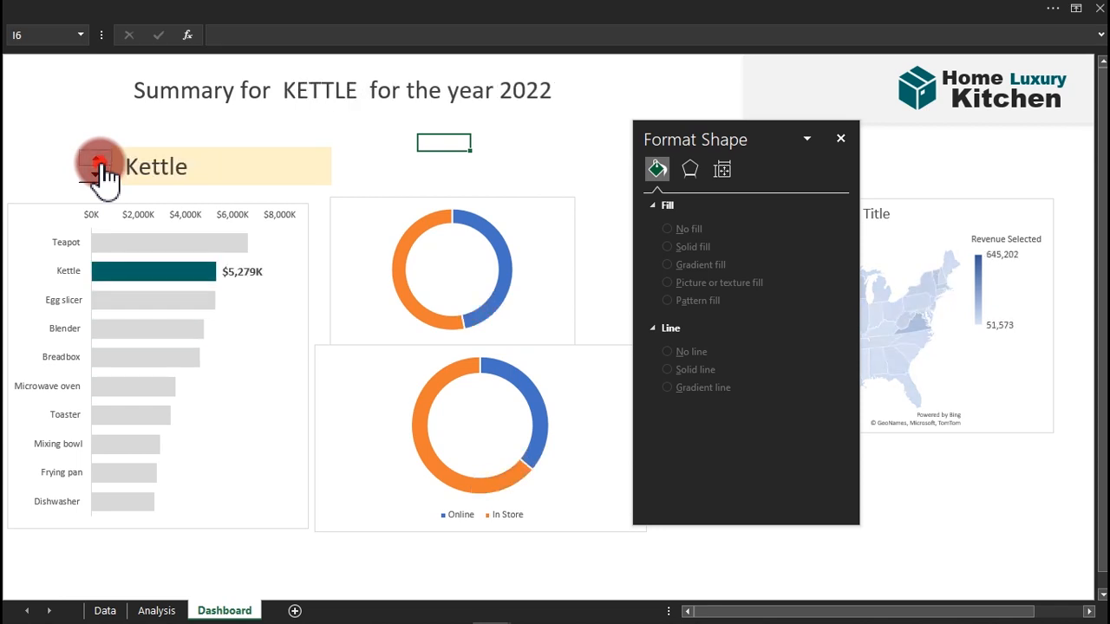
click(97, 162)
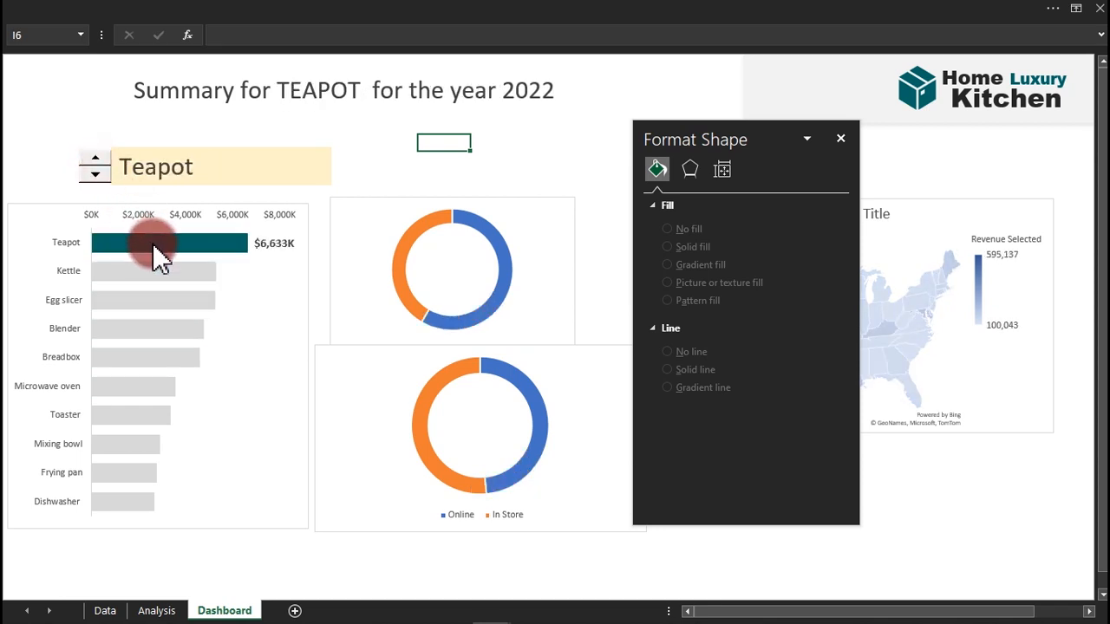
mouse_move(153, 244)
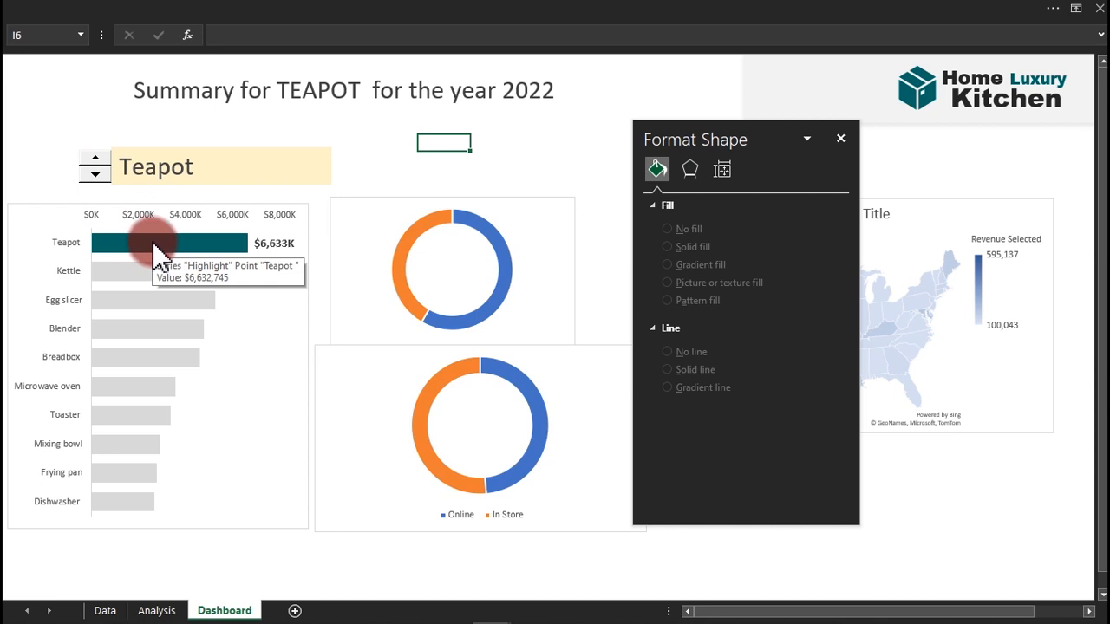
Set the fill transparency of the revenue chart's Highlight series to 34%.
click(379, 174)
click(206, 244)
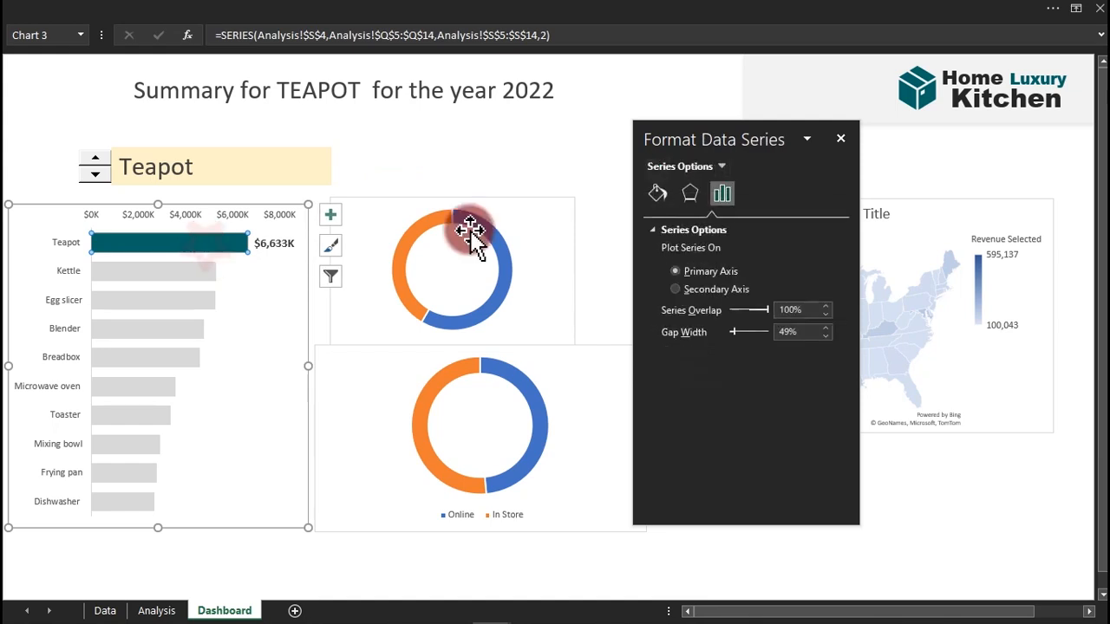
click(656, 194)
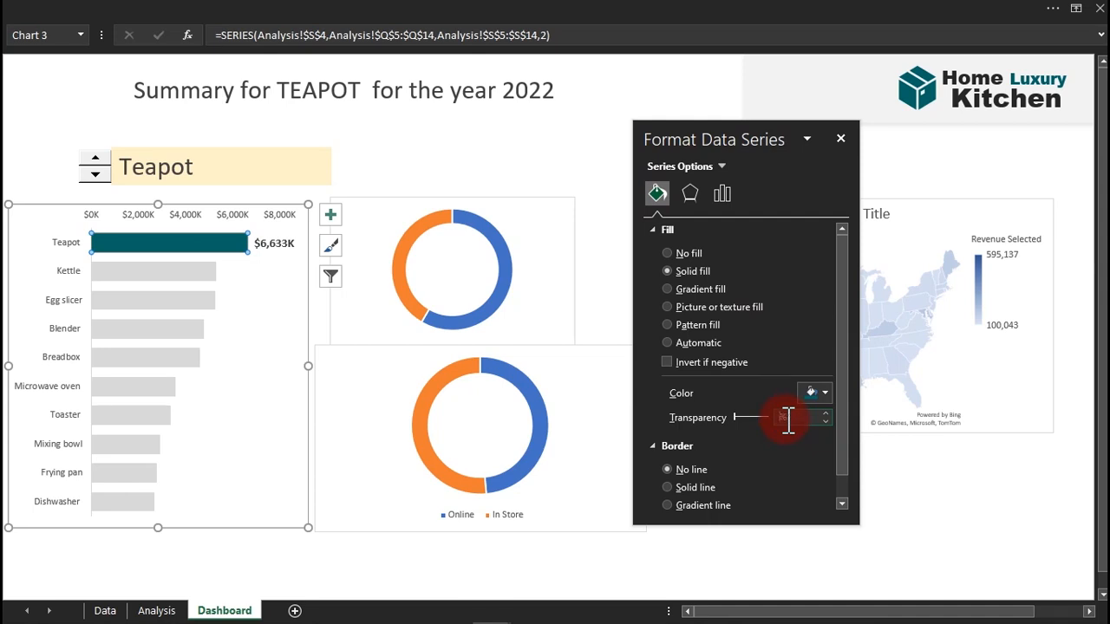
key(Return)
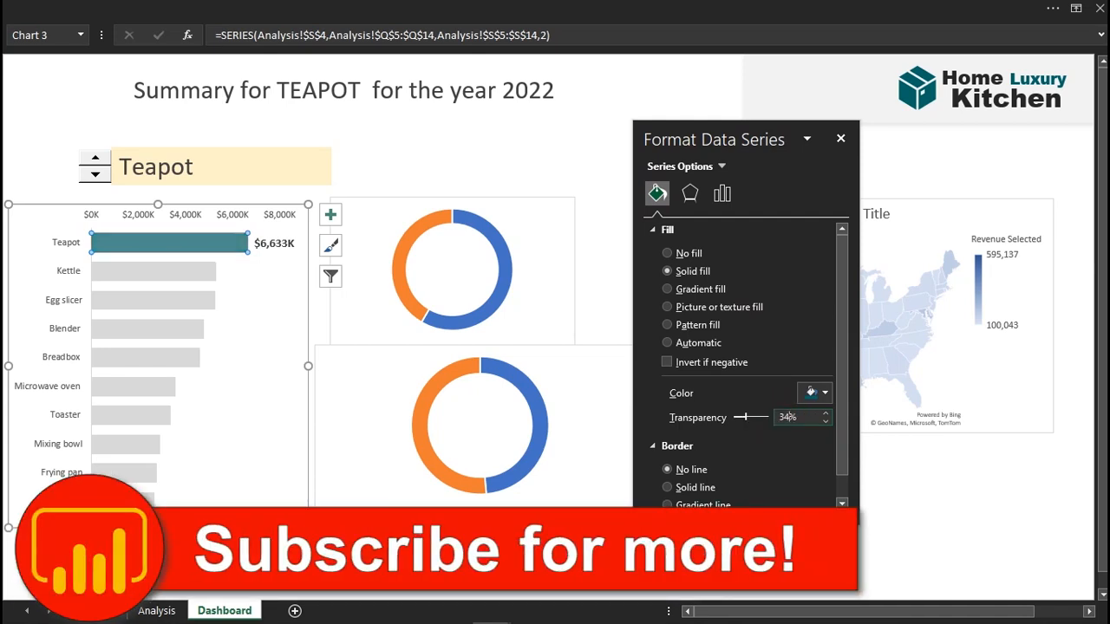
click(438, 158)
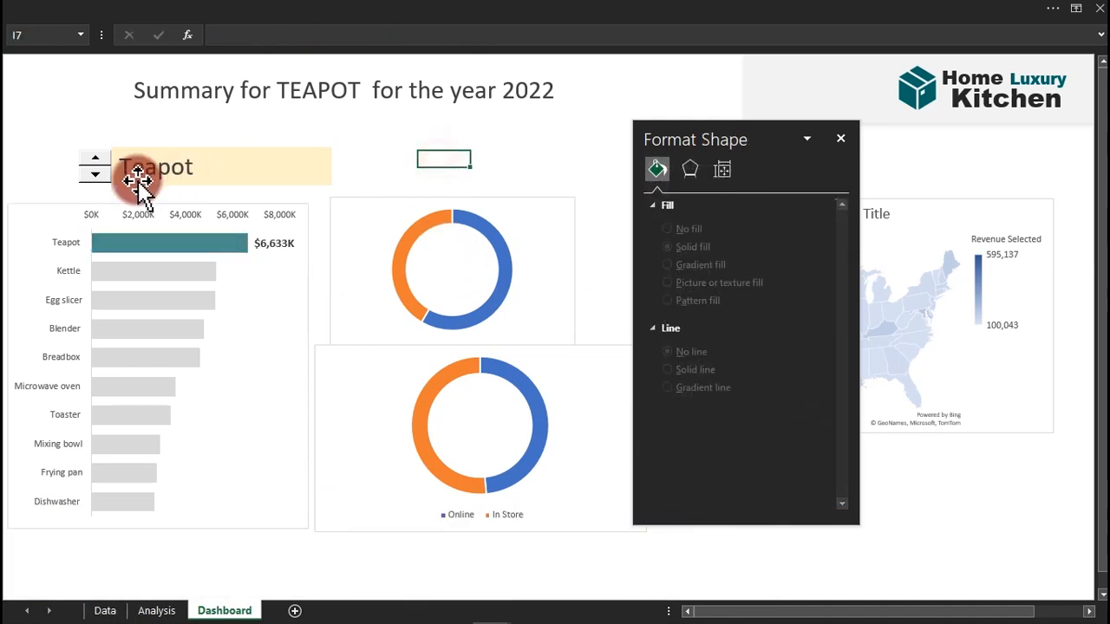
Advance the product selector from Teapot to Blender, checking the softened highlight colour on each bar.
click(94, 179)
click(95, 179)
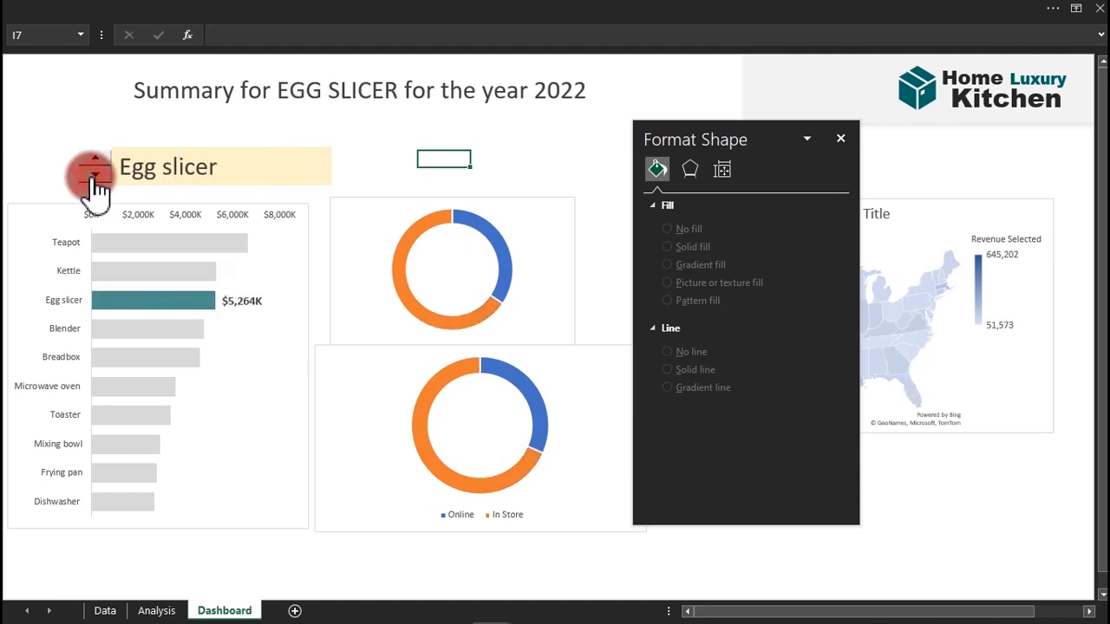
click(95, 178)
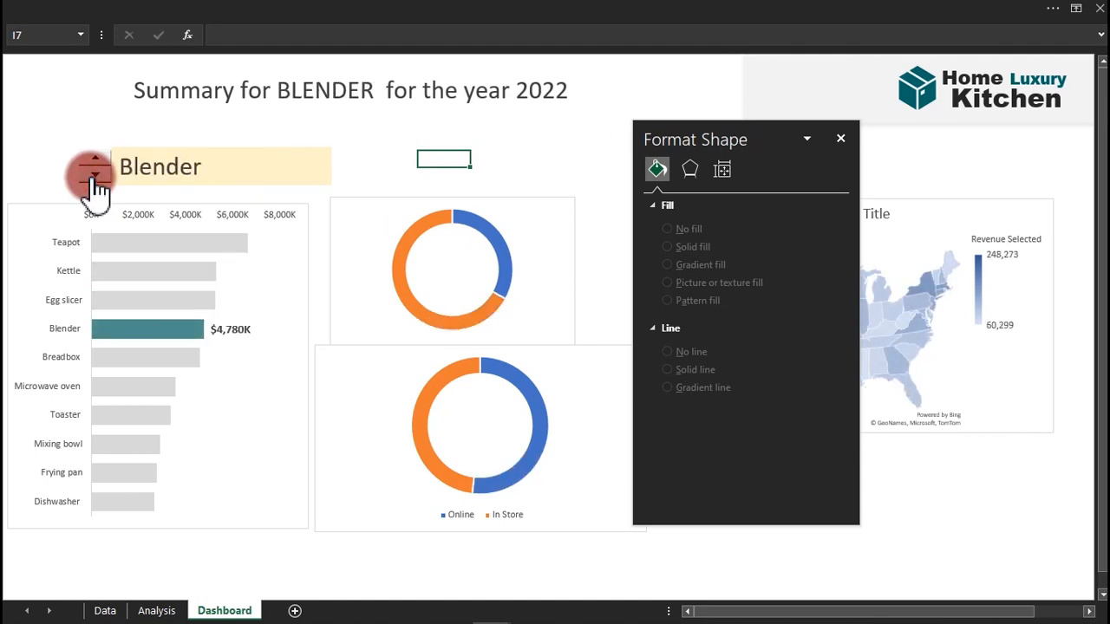
Narrow the revenue bar chart by pulling in its left edge and make its product category labels bold.
click(49, 206)
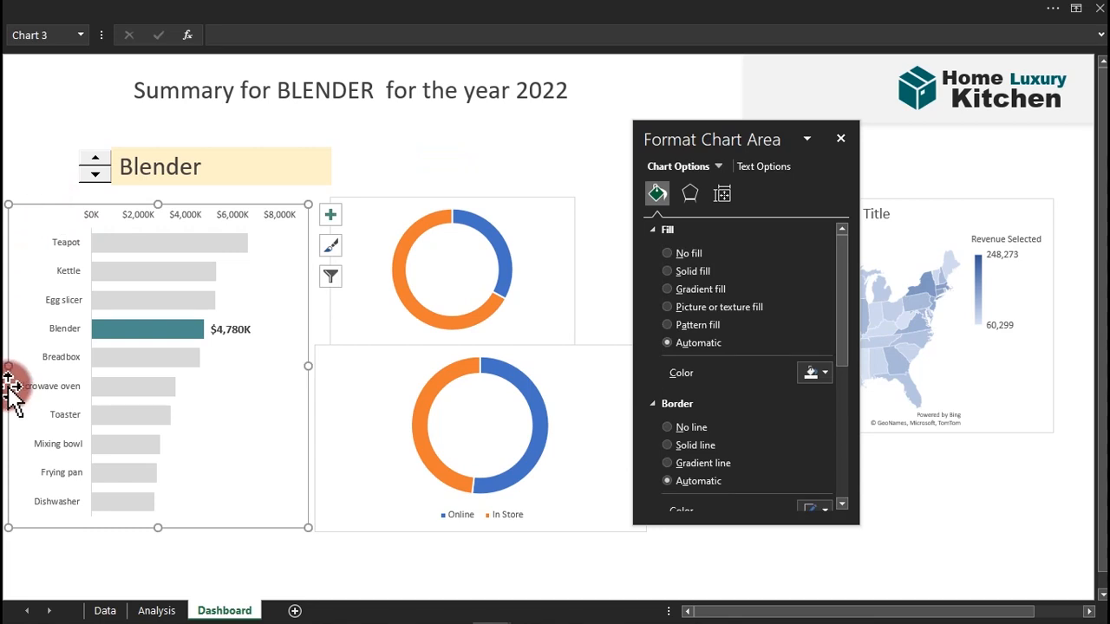
drag(9, 366, 31, 366)
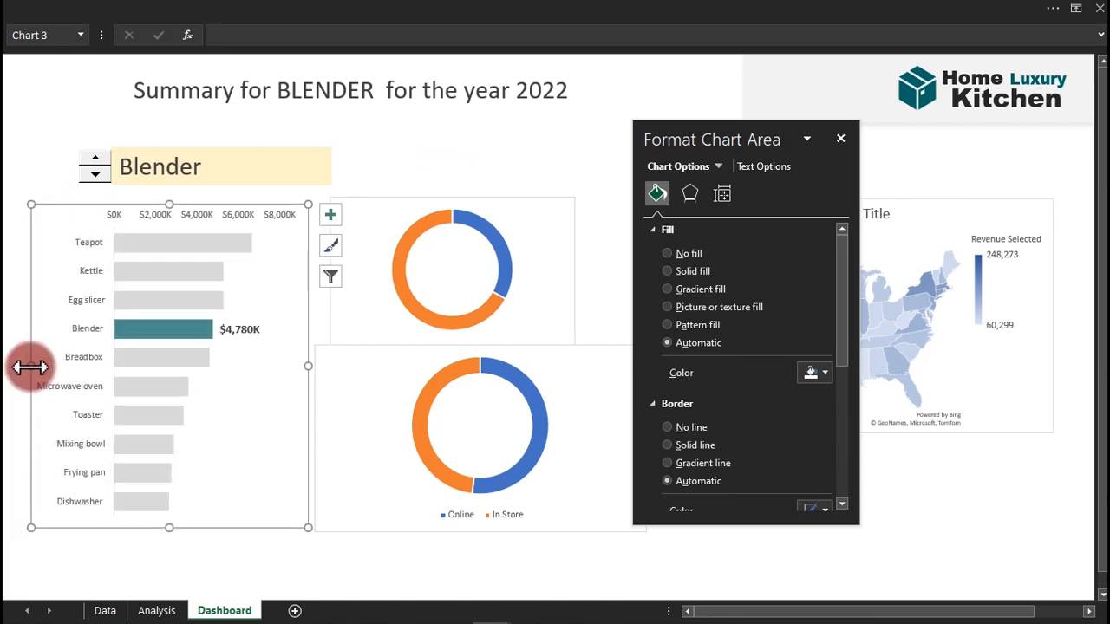
click(83, 364)
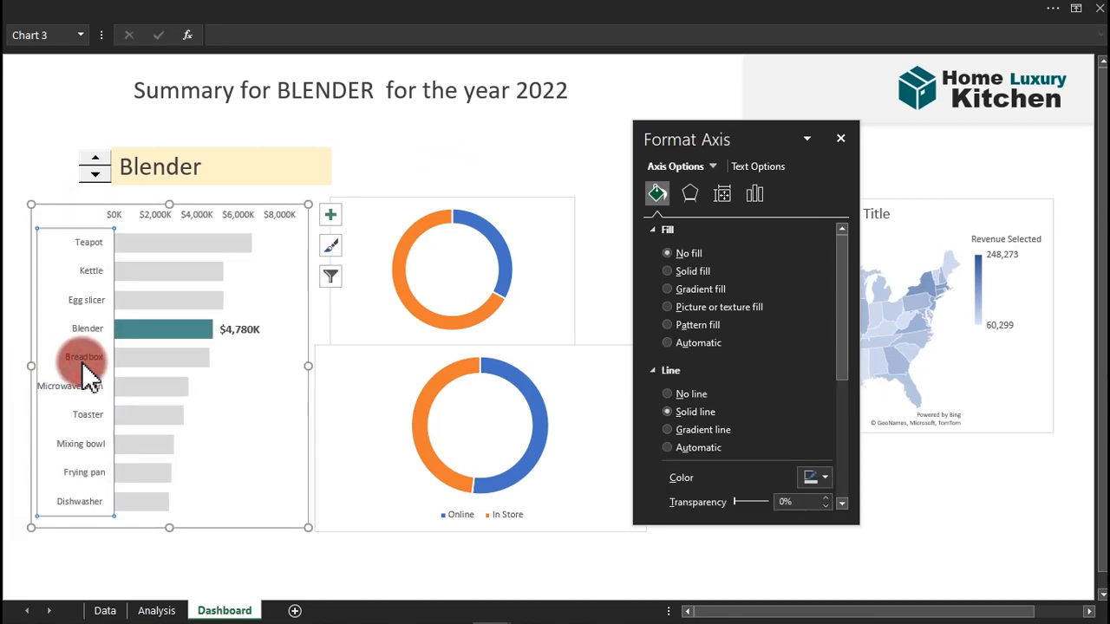
key(ctrl+b)
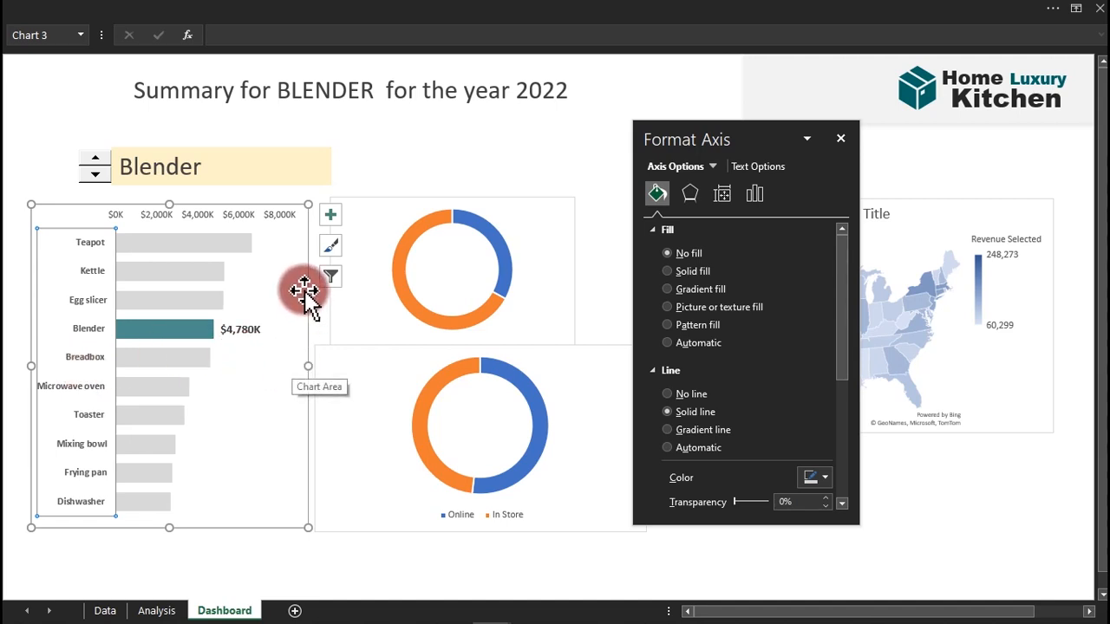
Set the revenue chart's product category axis to no line and no fill.
click(683, 394)
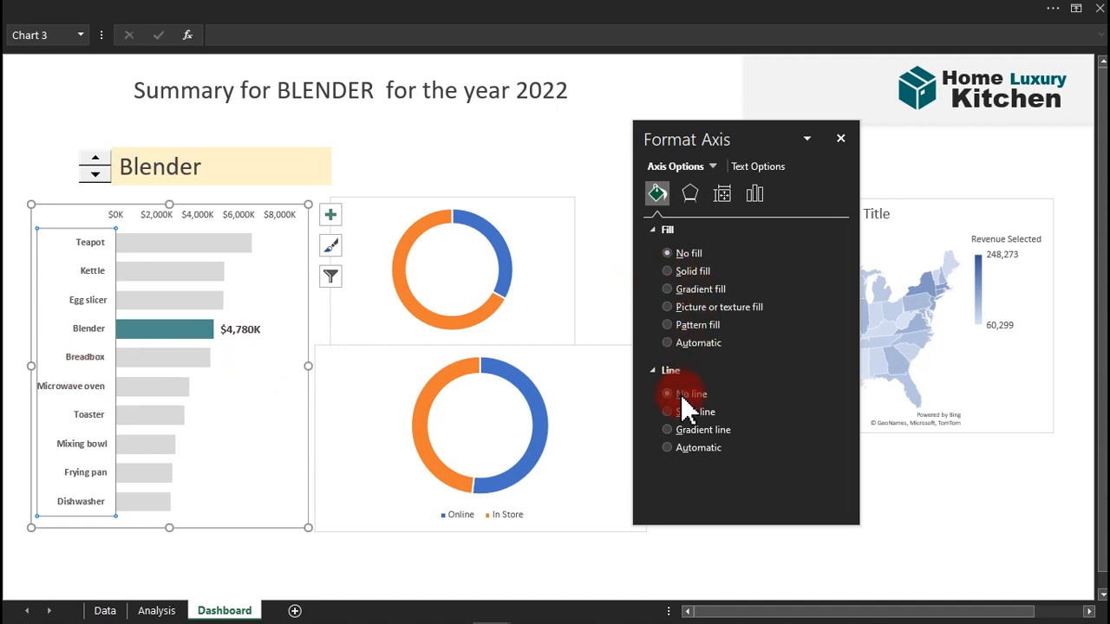
click(691, 253)
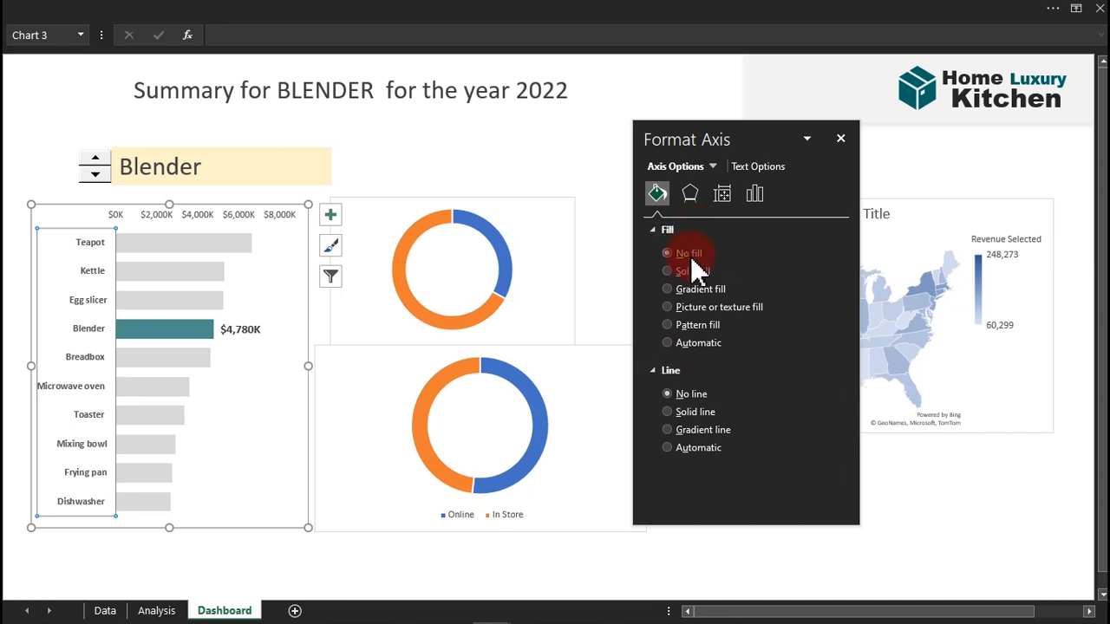
click(568, 141)
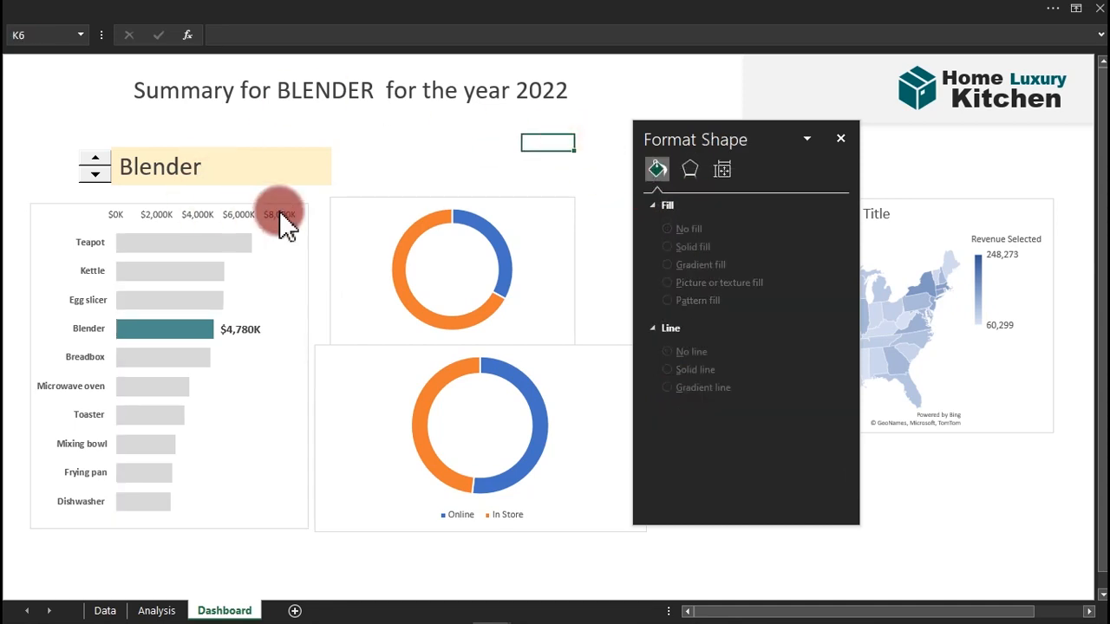
Set the revenue bar chart's chart area to no border line and no fill.
click(305, 245)
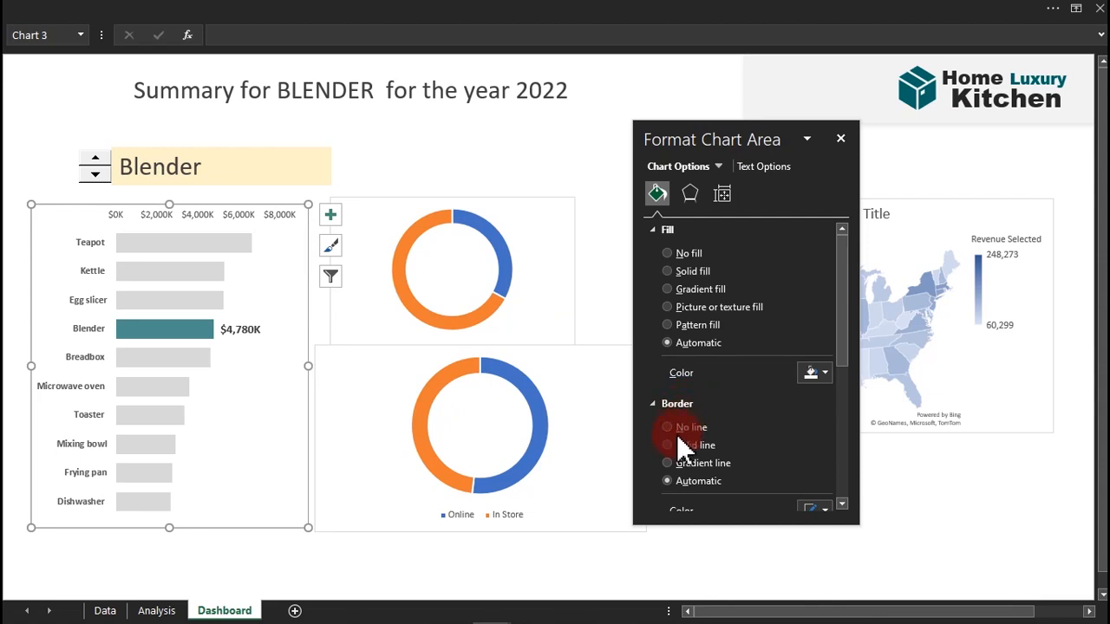
click(682, 430)
click(666, 261)
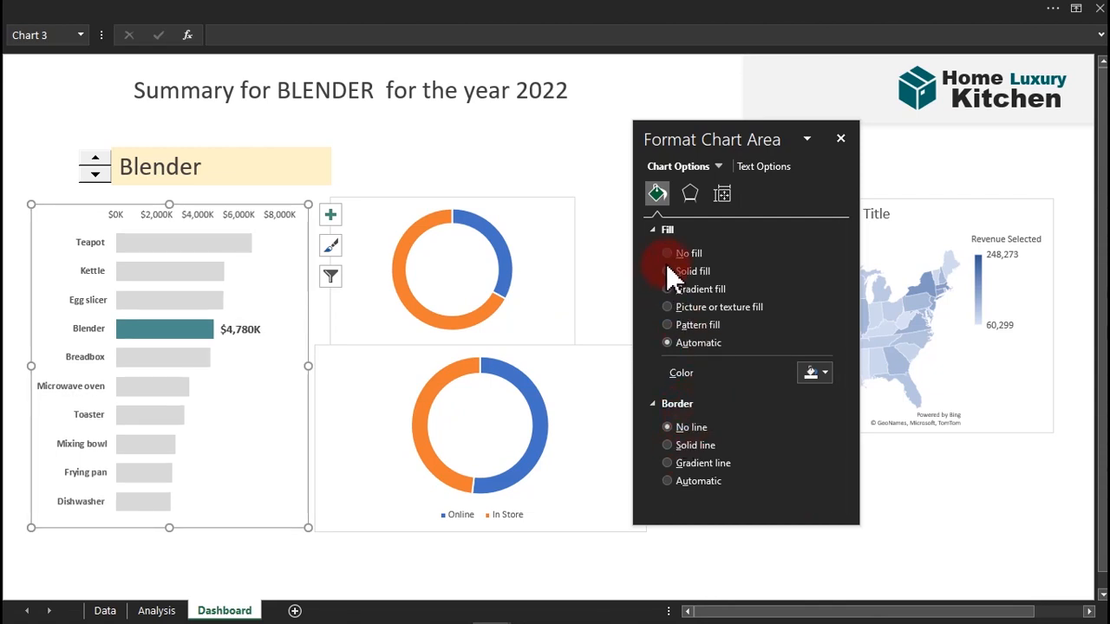
click(515, 162)
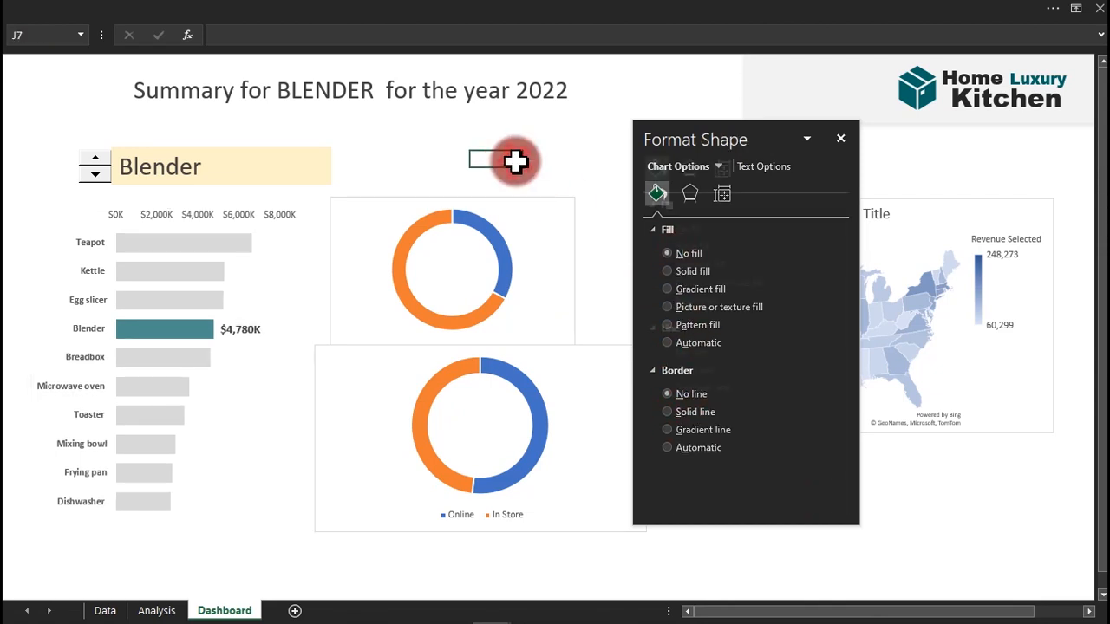
Move the revenue bar chart down to leave room for a heading above it, and stretch it taller.
click(304, 314)
drag(304, 314, 314, 338)
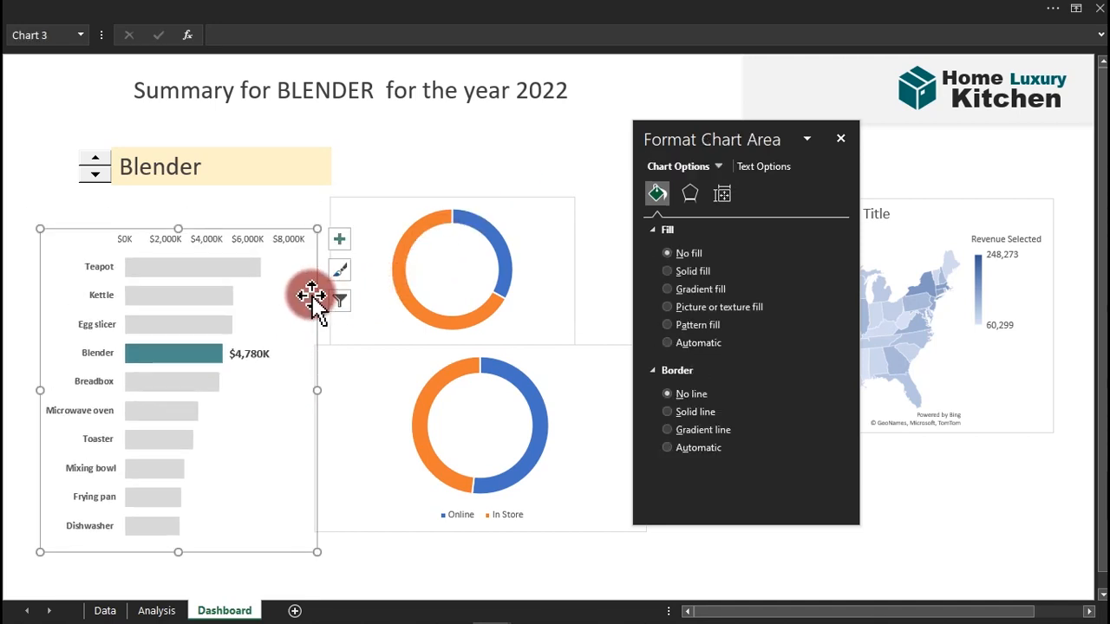
drag(312, 297, 312, 341)
drag(183, 282, 173, 241)
click(423, 124)
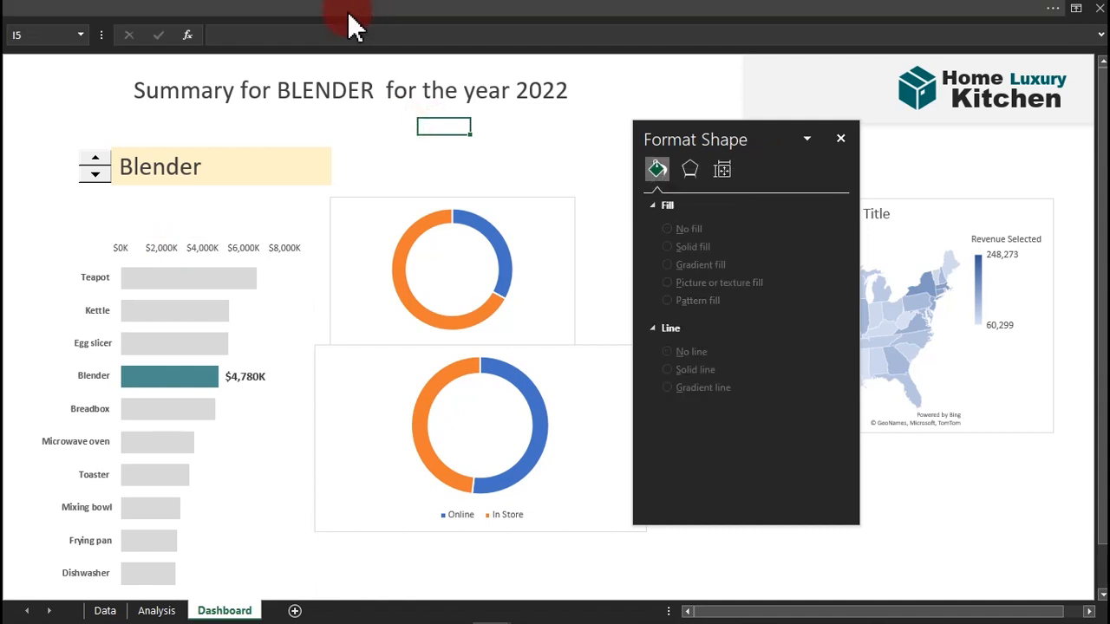
Copy the summary title text box to just above the revenue bar chart and replace its text with "Product analysis".
click(344, 102)
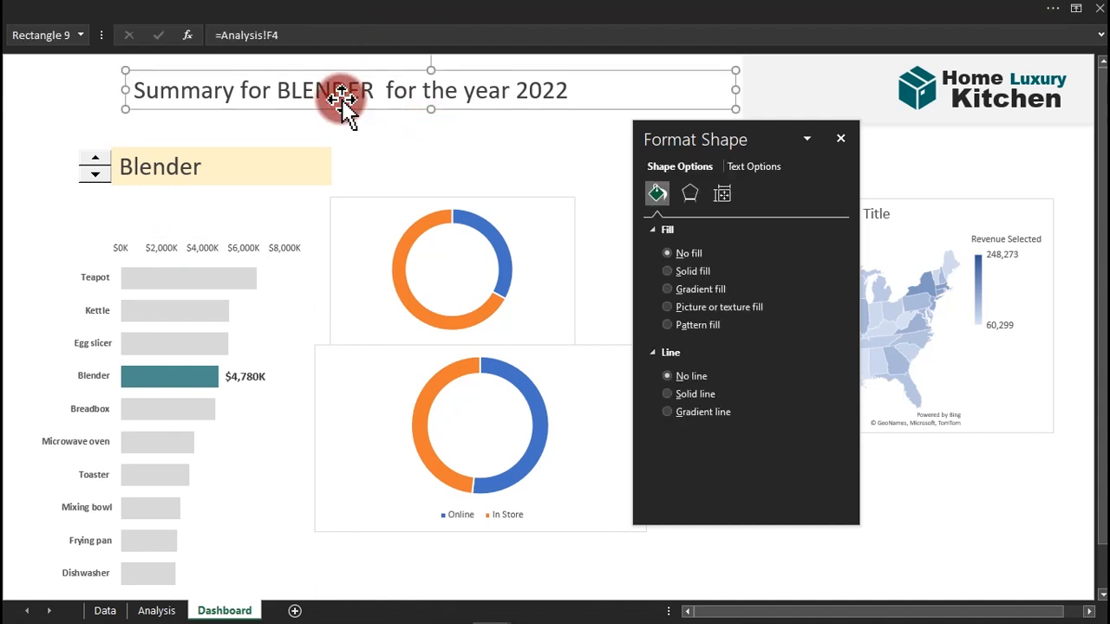
drag(343, 100, 293, 231)
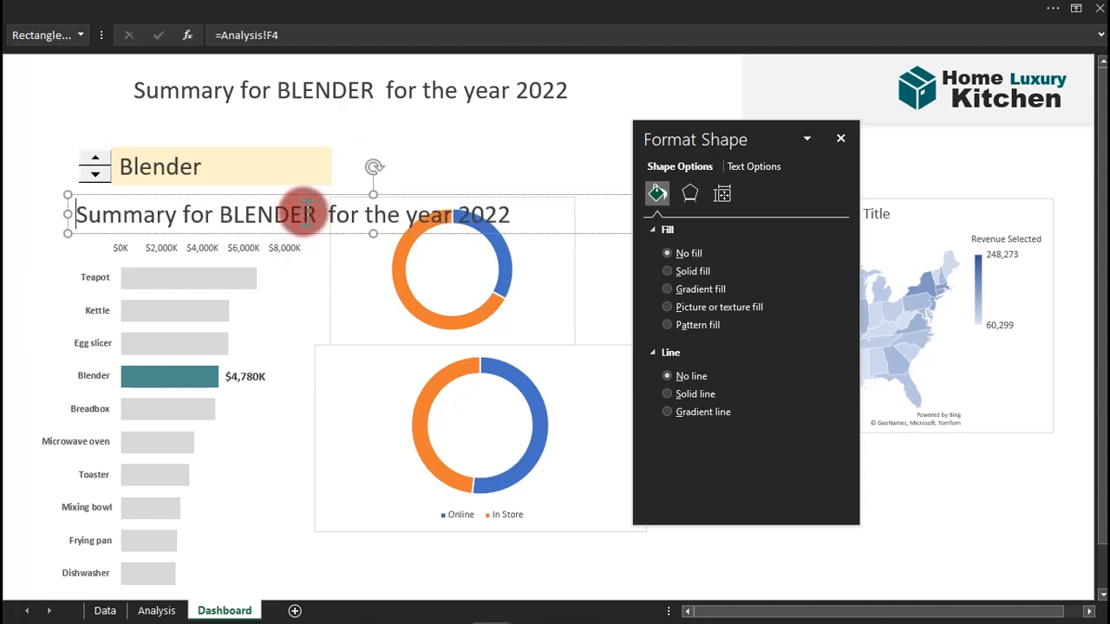
triple_click(307, 212)
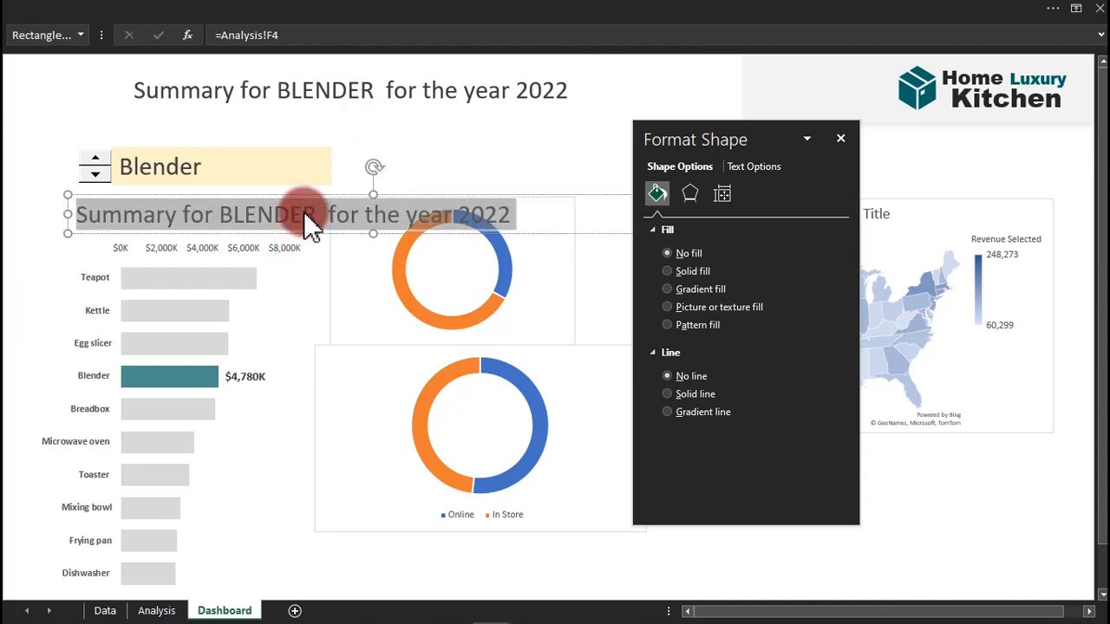
text(Pr)
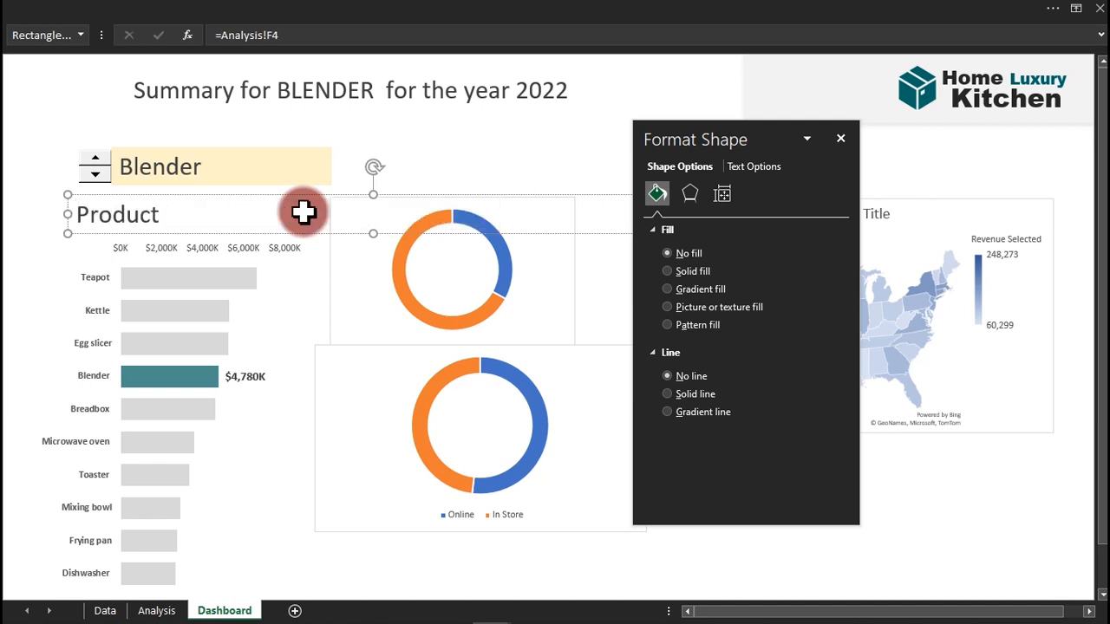
text(oduct )
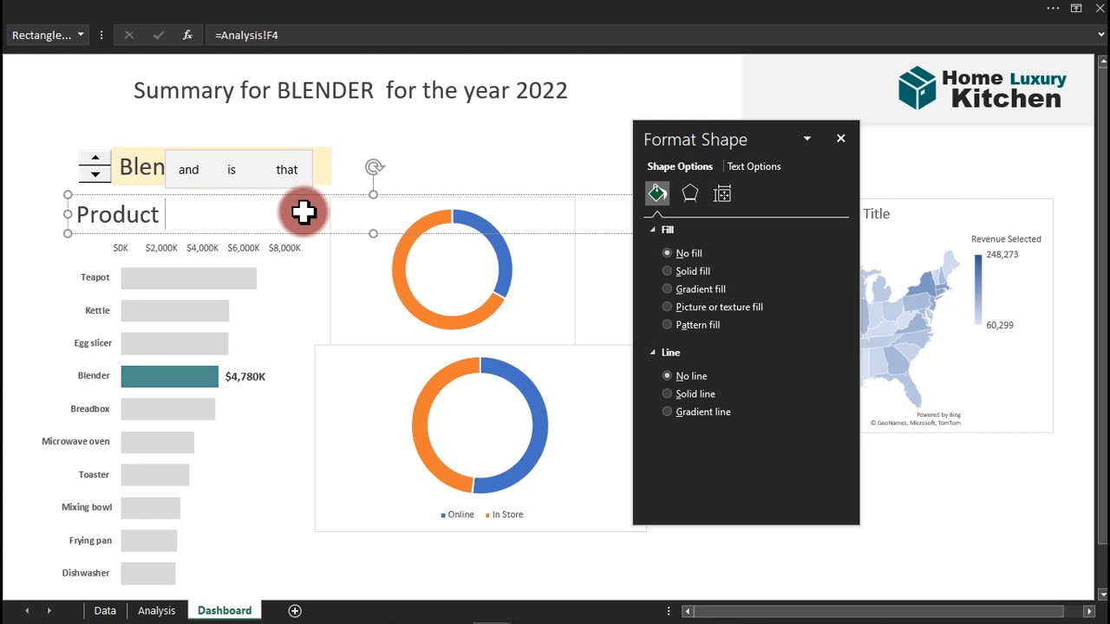
text(analysis)
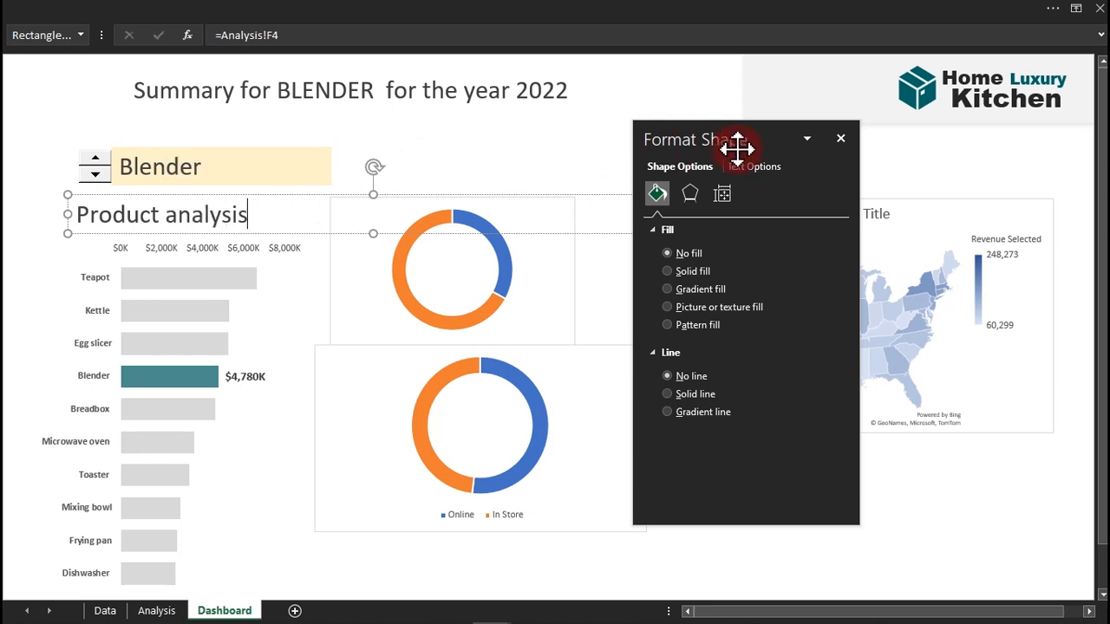
Narrow the copied heading box to about the revenue chart's width and change its text to "Revenue analysis by Products".
click(855, 139)
click(684, 215)
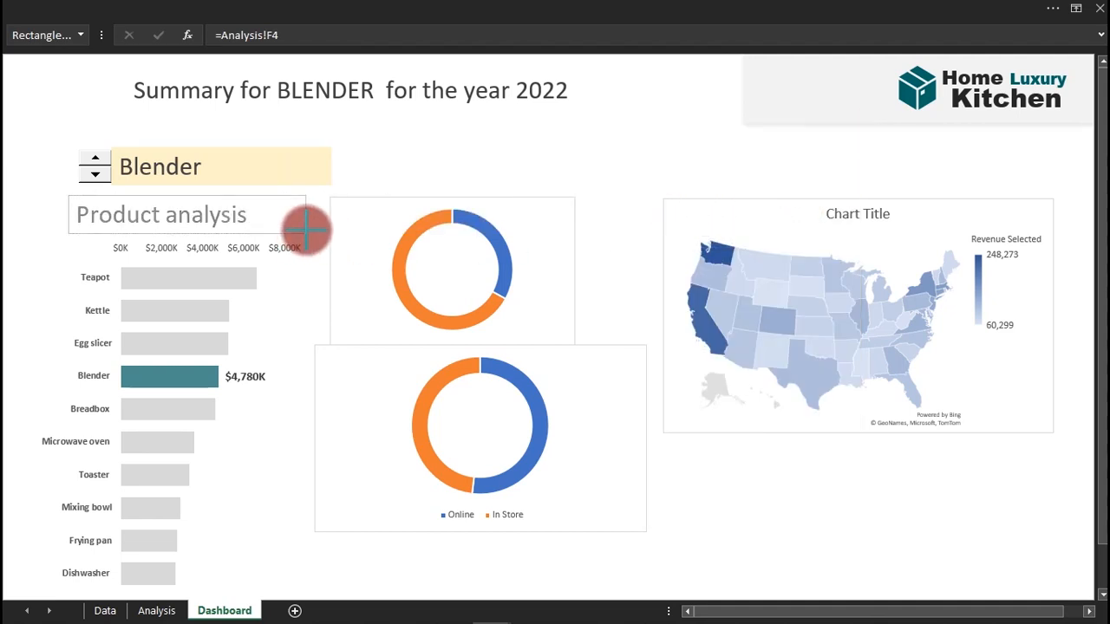
click(306, 229)
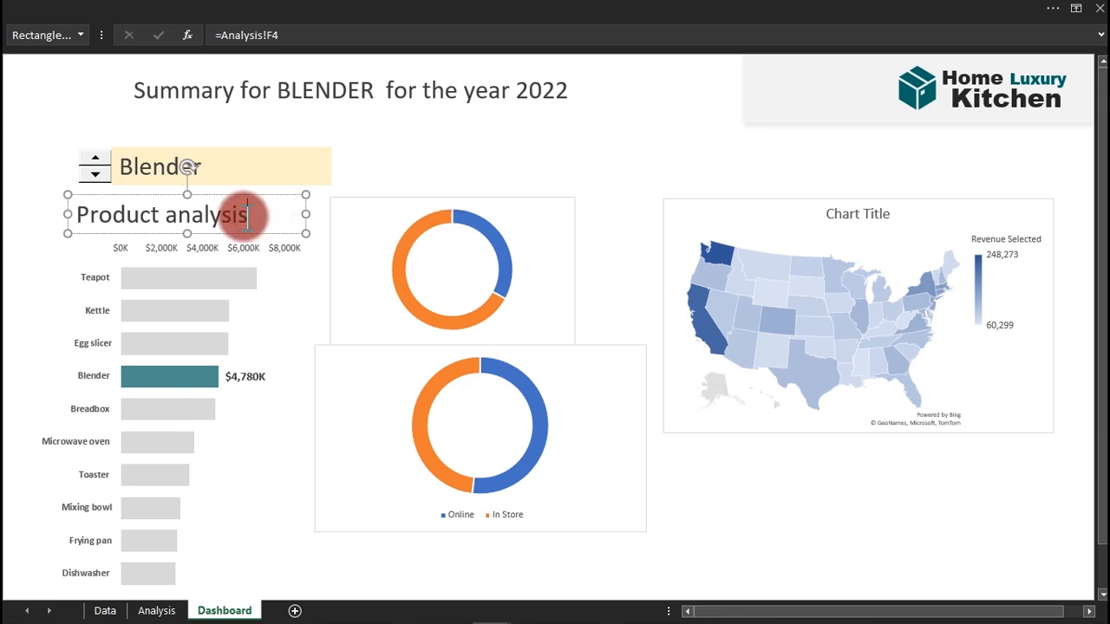
text(Revenue anal)
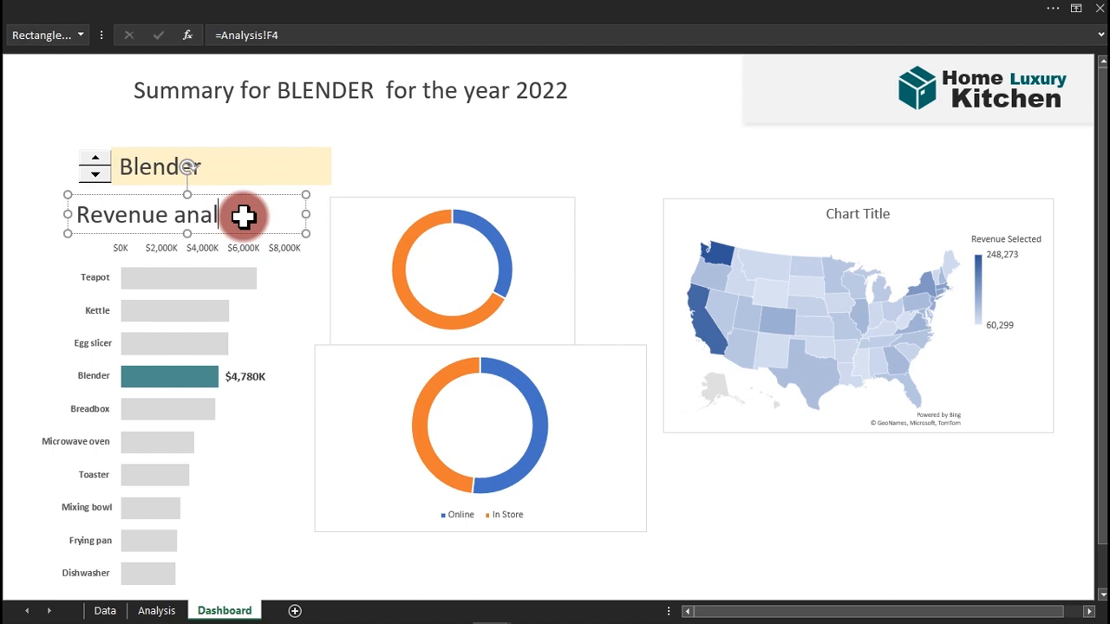
text(ysis by )
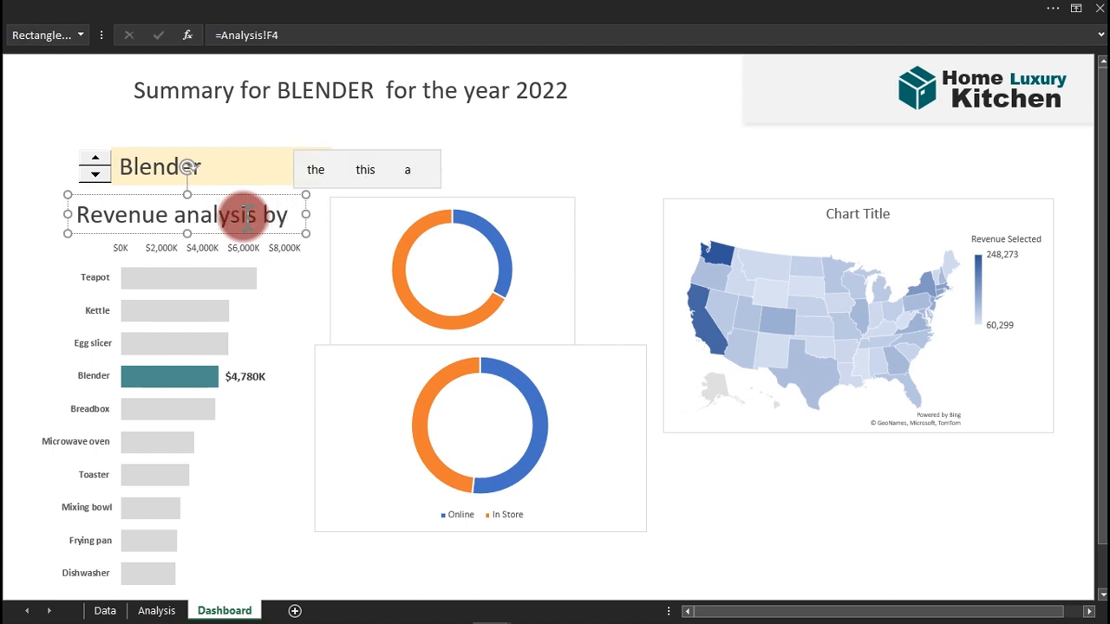
text(Products)
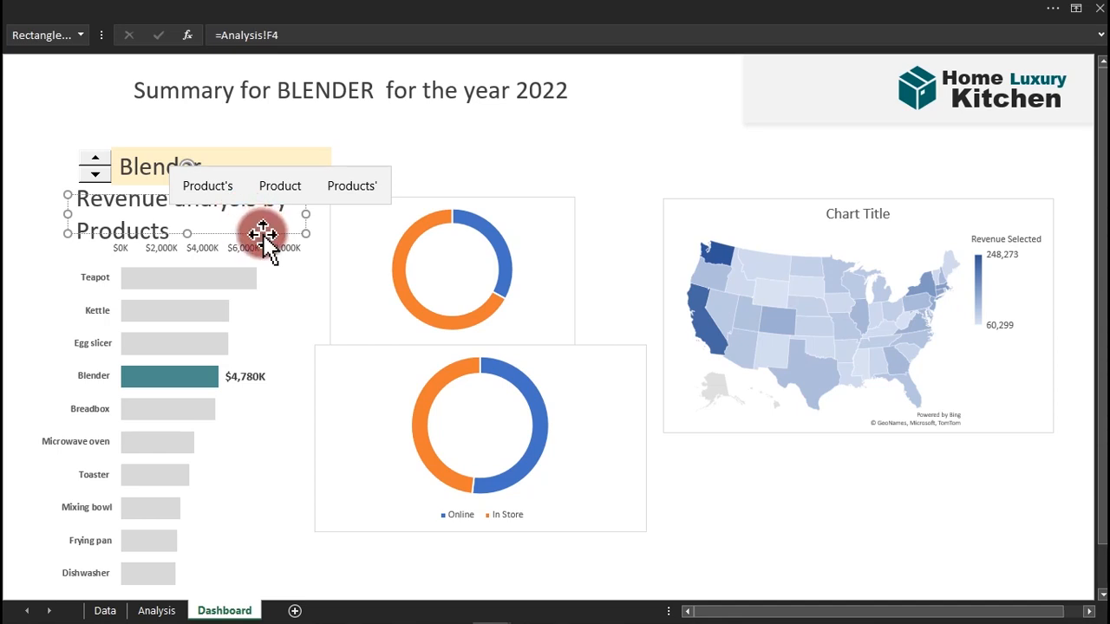
click(261, 234)
Set the font size of the "Revenue analysis by Products" heading to 16.
click(241, 13)
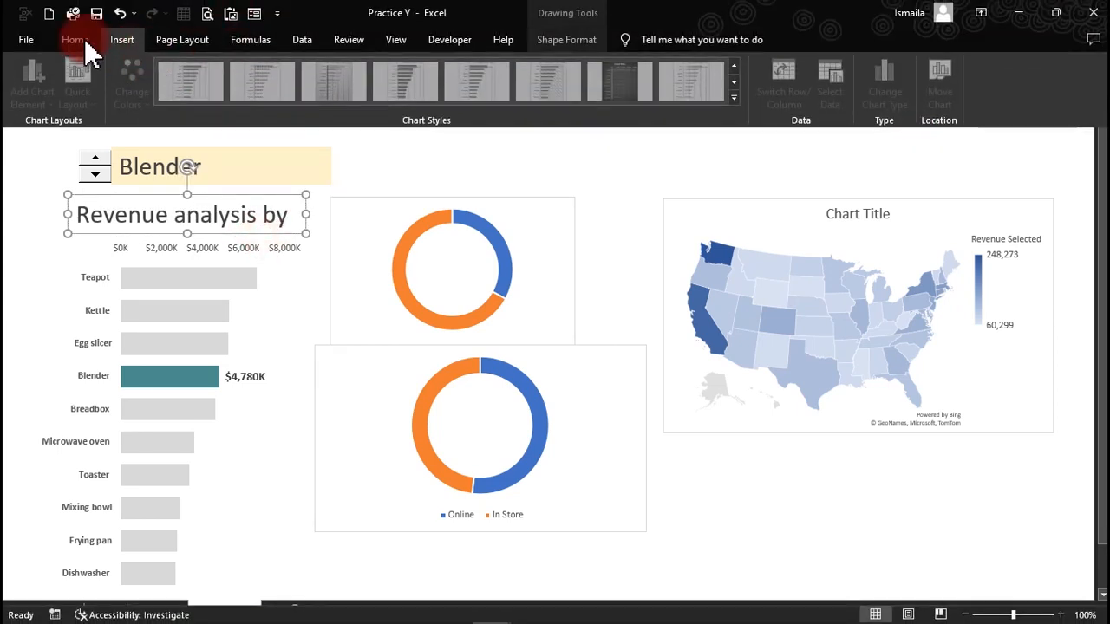
click(74, 39)
click(217, 71)
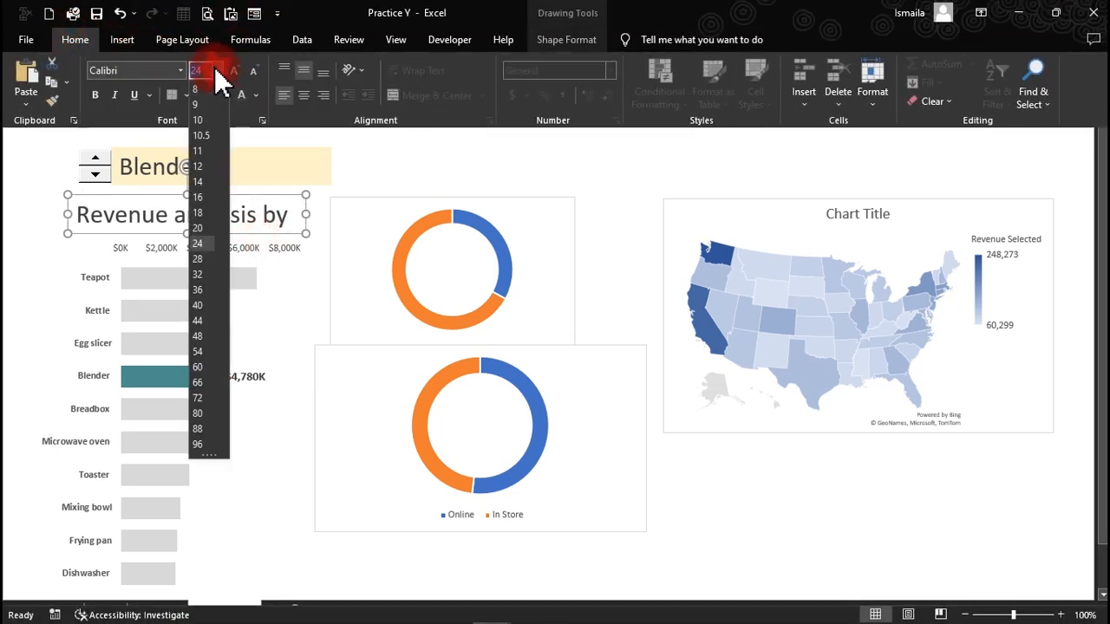
click(198, 197)
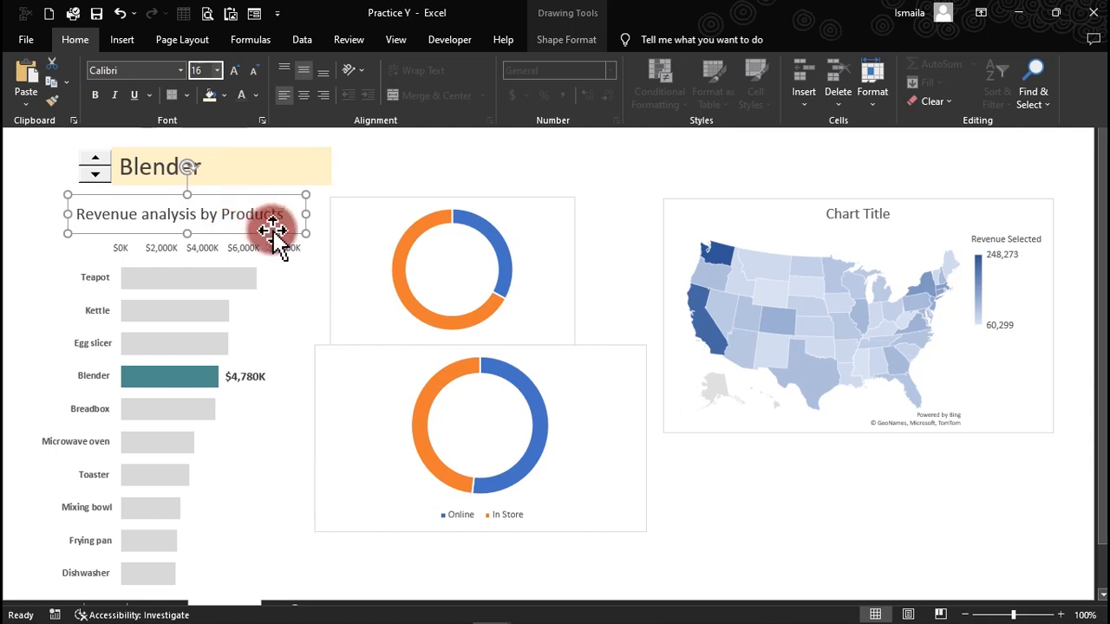
key(ctrl+shift+F1)
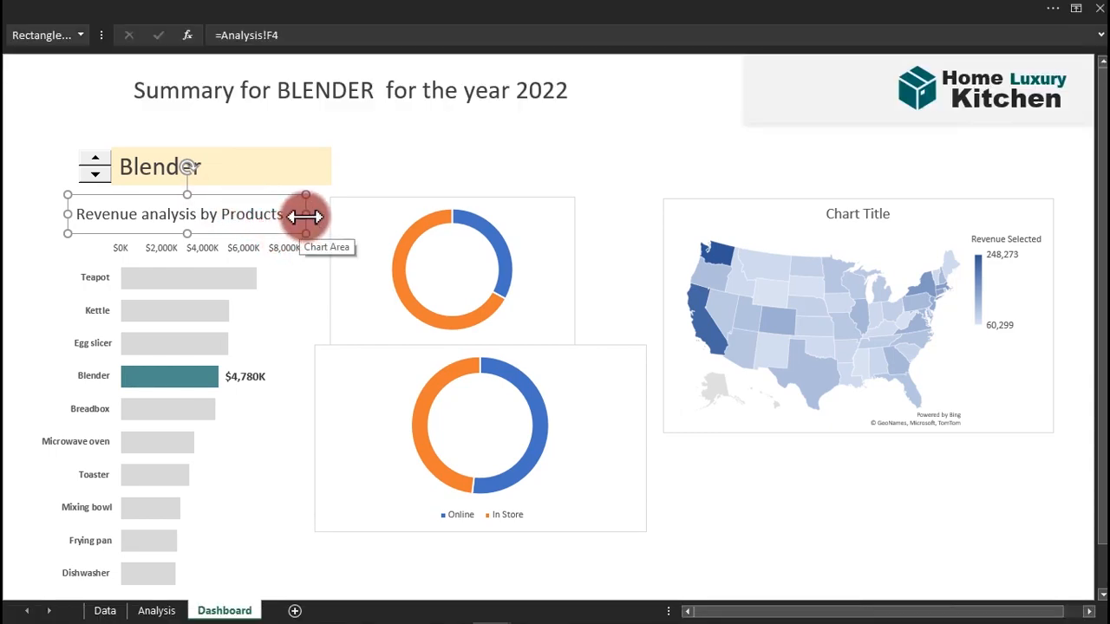
Widen the "Revenue analysis by Products" heading box slightly and centre its text horizontally.
drag(305, 216, 313, 217)
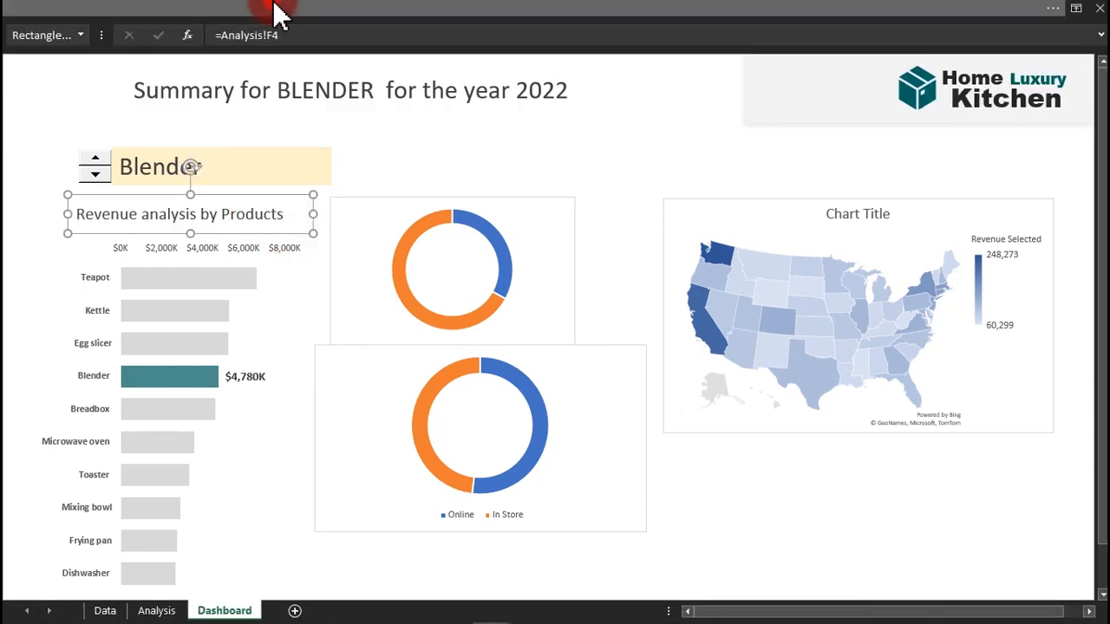
click(278, 13)
click(305, 97)
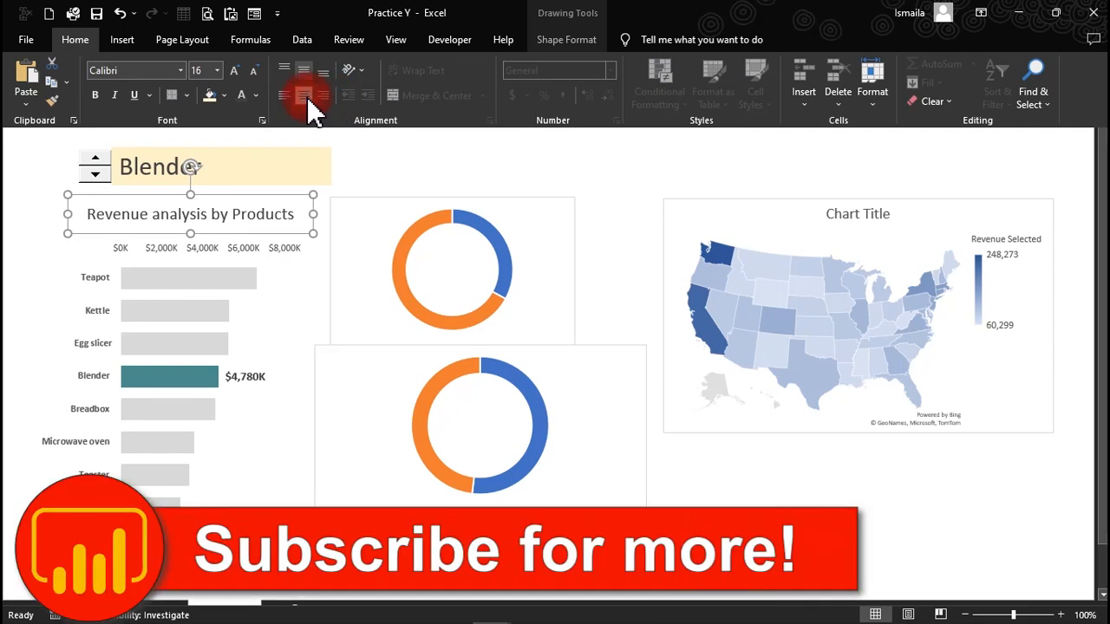
Make the word "Products" in the revenue chart heading bold and colour it with the recently used dark teal.
key(ctrl+shift+F1)
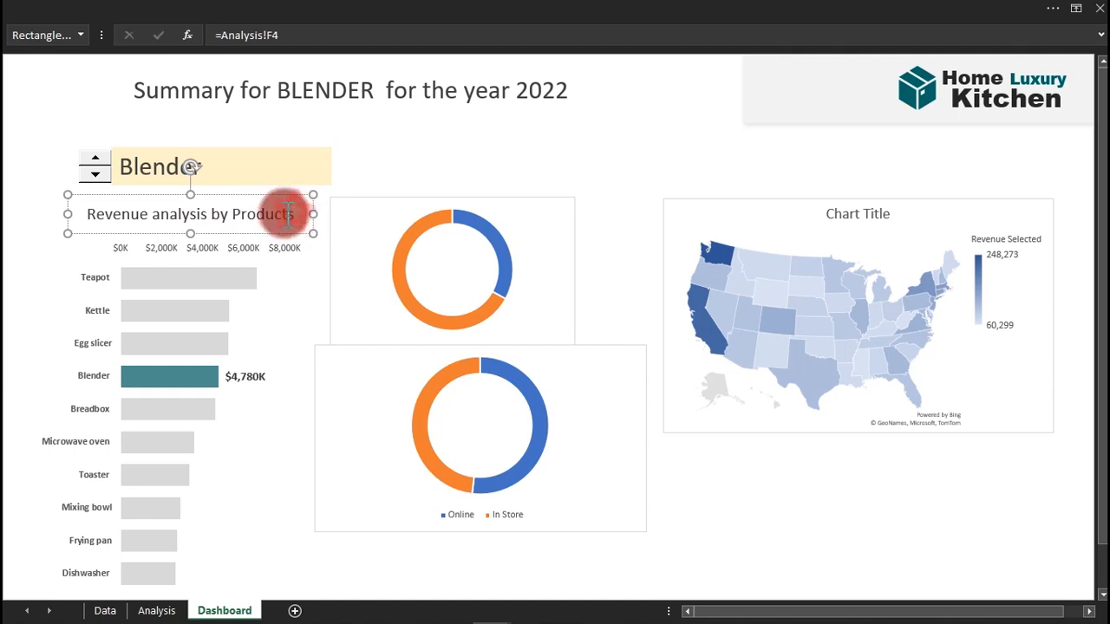
drag(287, 213, 444, 187)
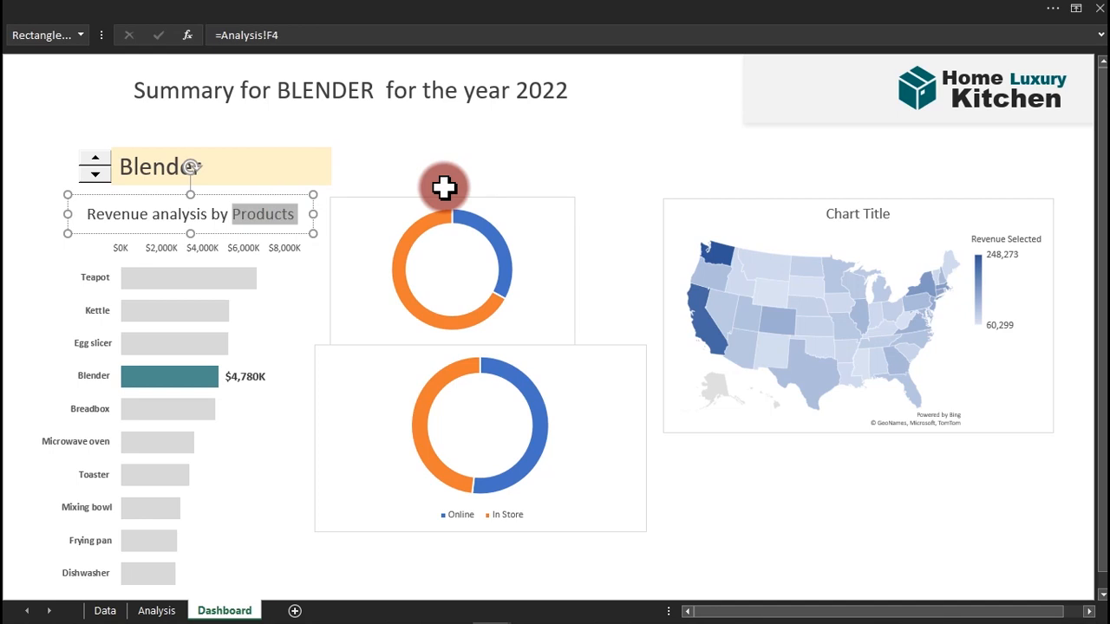
key(ctrl+b)
click(261, 12)
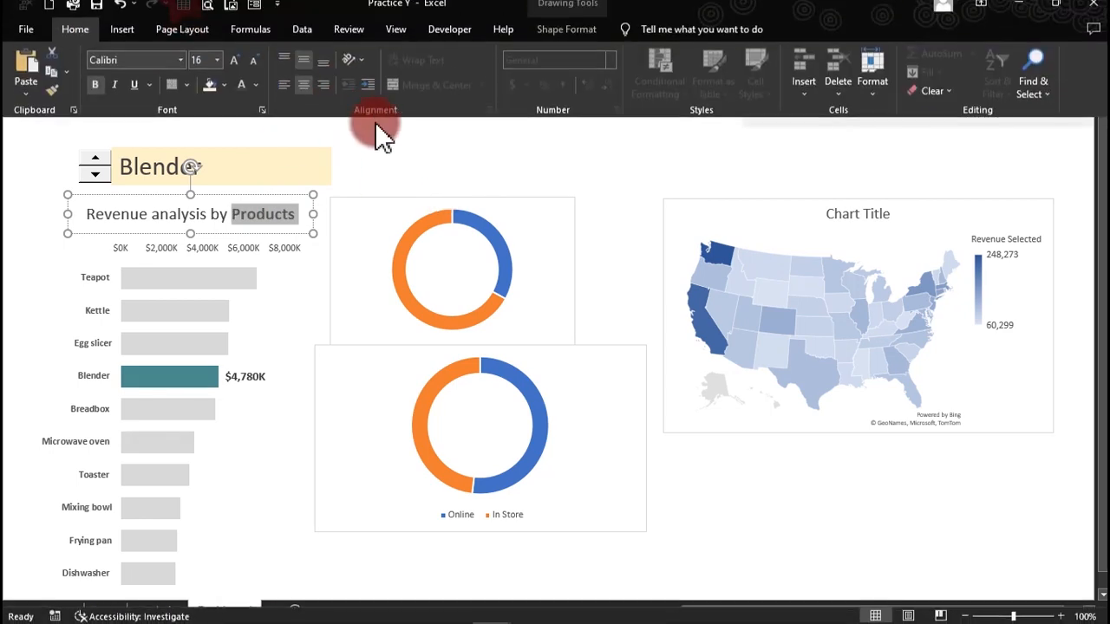
click(255, 95)
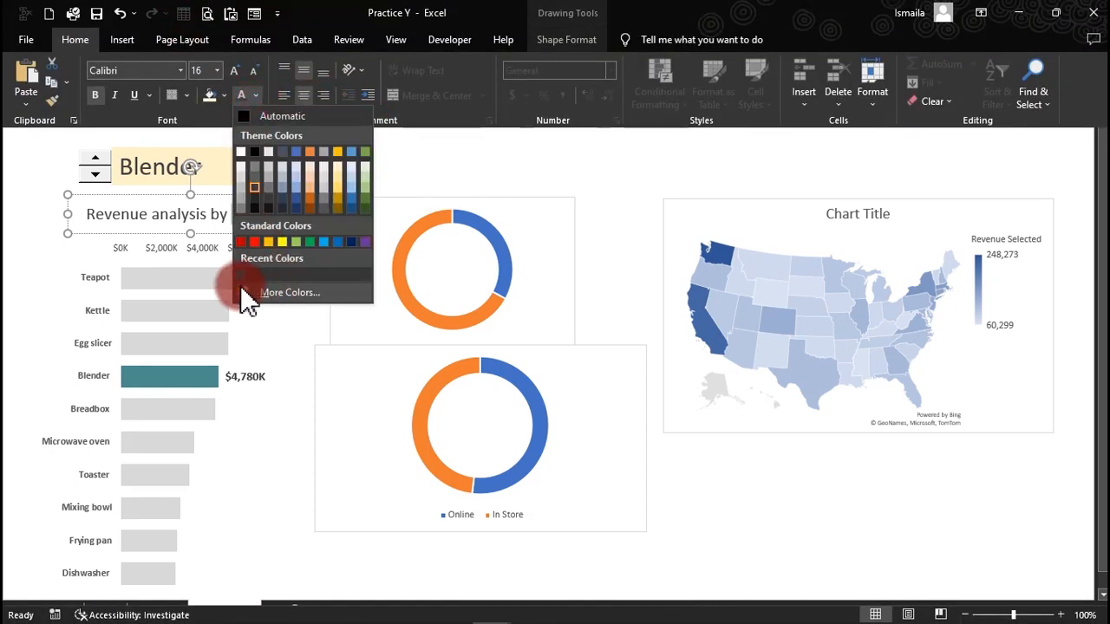
click(240, 276)
click(499, 157)
click(498, 158)
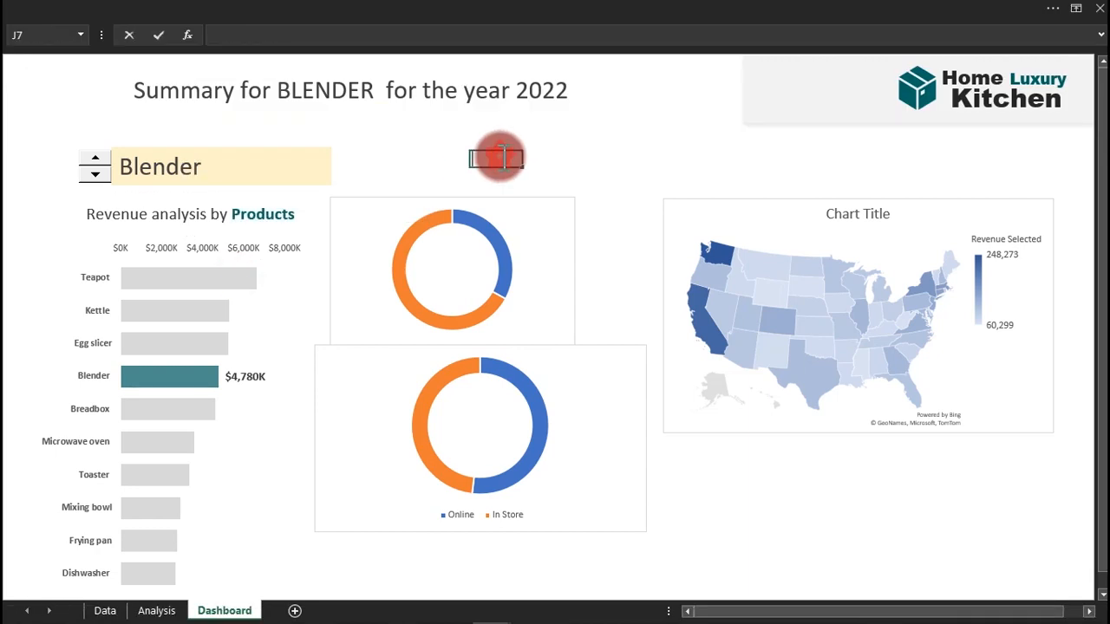
Remove the fill and border from the upper doughnut chart and shrink it until it sits just above the lower chart.
click(422, 201)
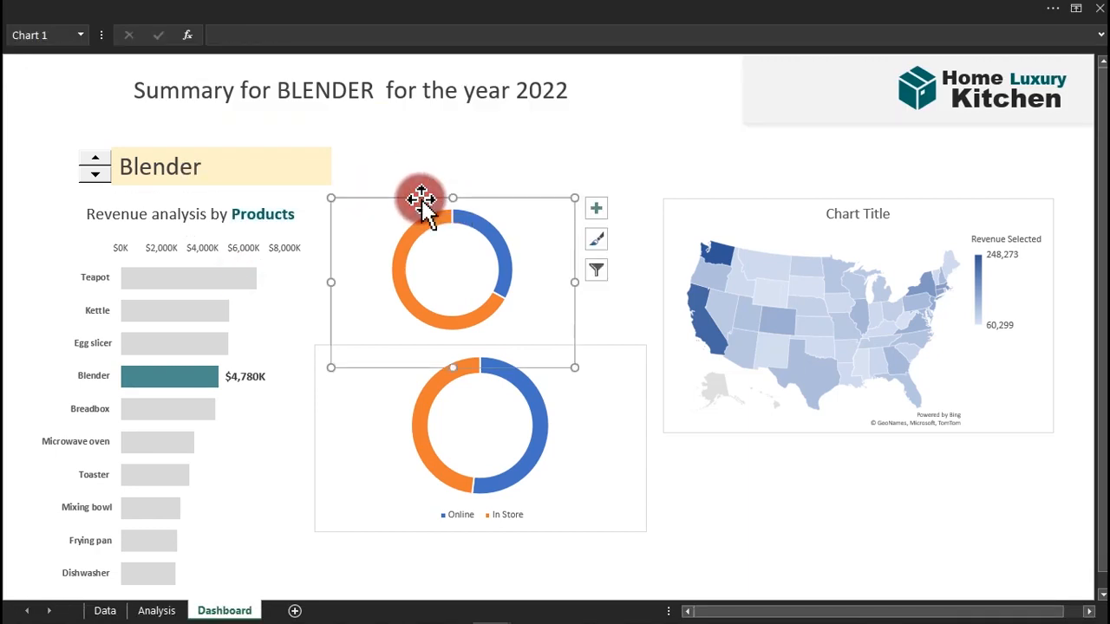
mouse_move(422, 202)
mouse_down()
mouse_move(445, 196)
mouse_move(421, 201)
mouse_up()
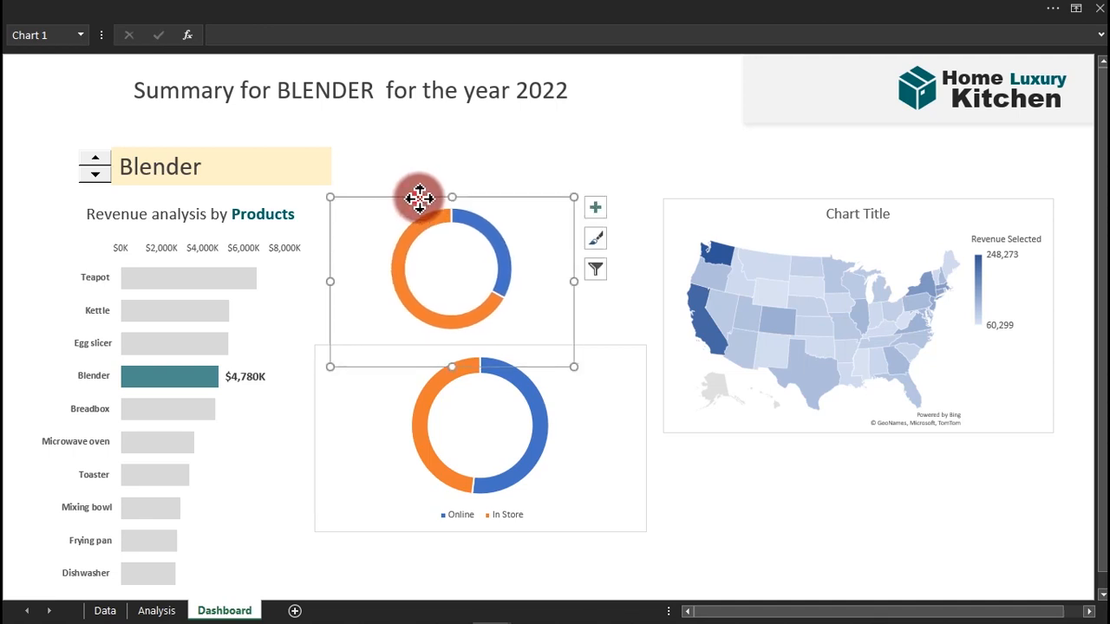
double_click(420, 199)
click(682, 249)
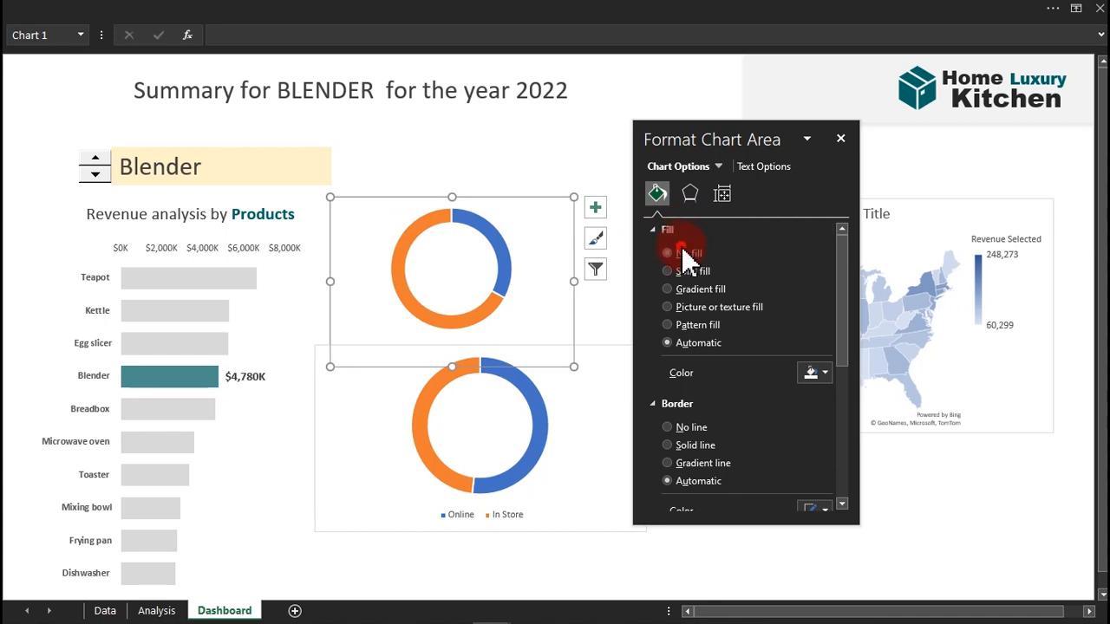
click(674, 392)
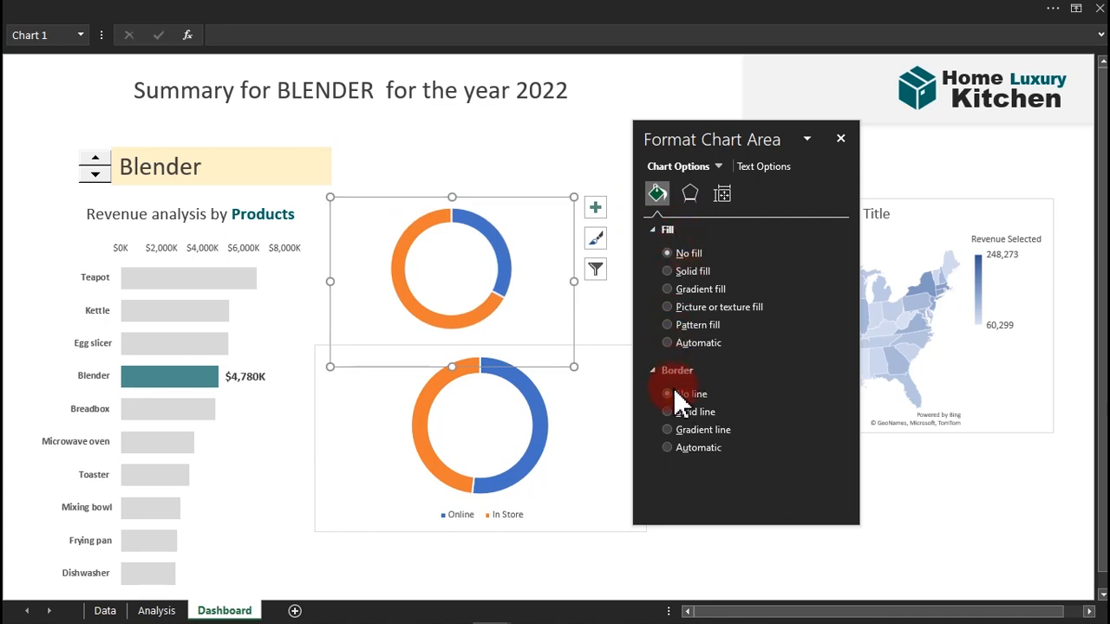
drag(574, 367, 565, 344)
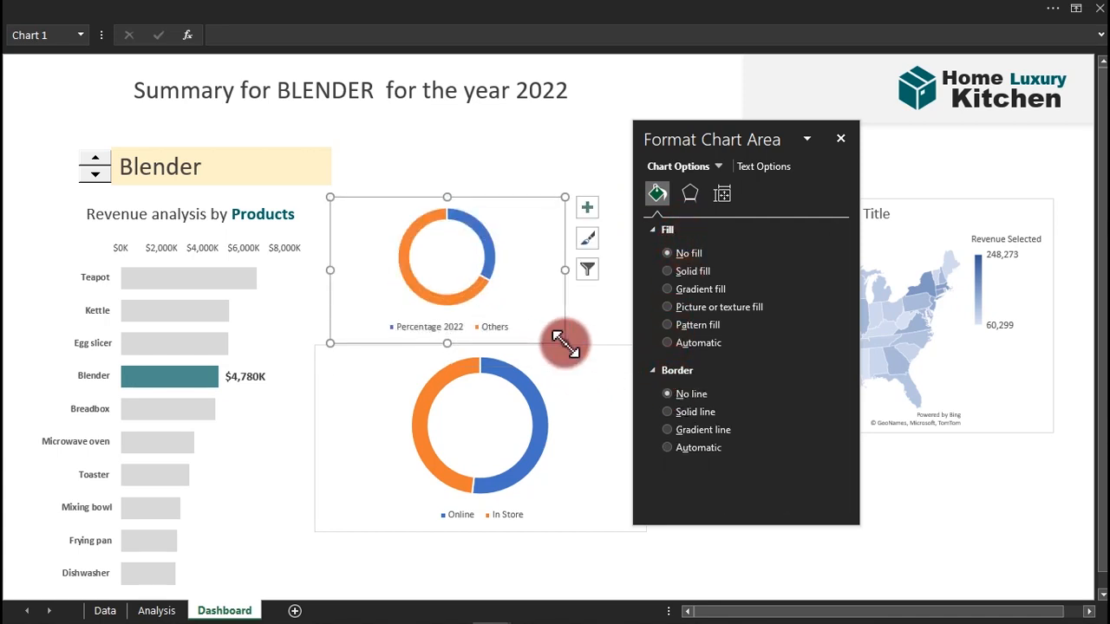
Fill the "Others" slice of the upper doughnut chart with light grey.
click(501, 330)
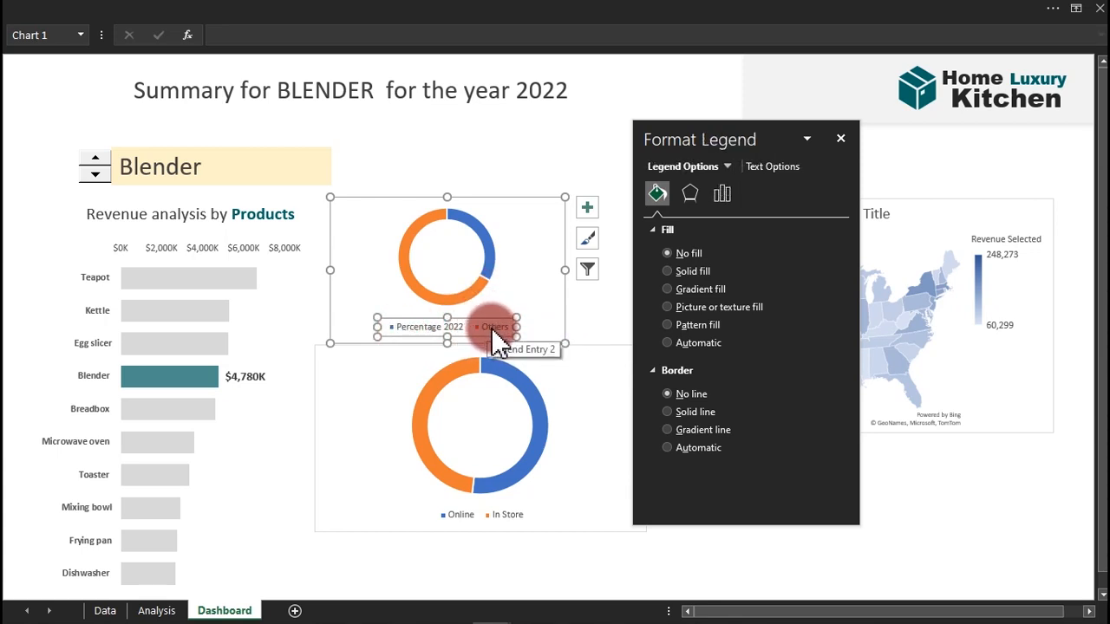
click(408, 273)
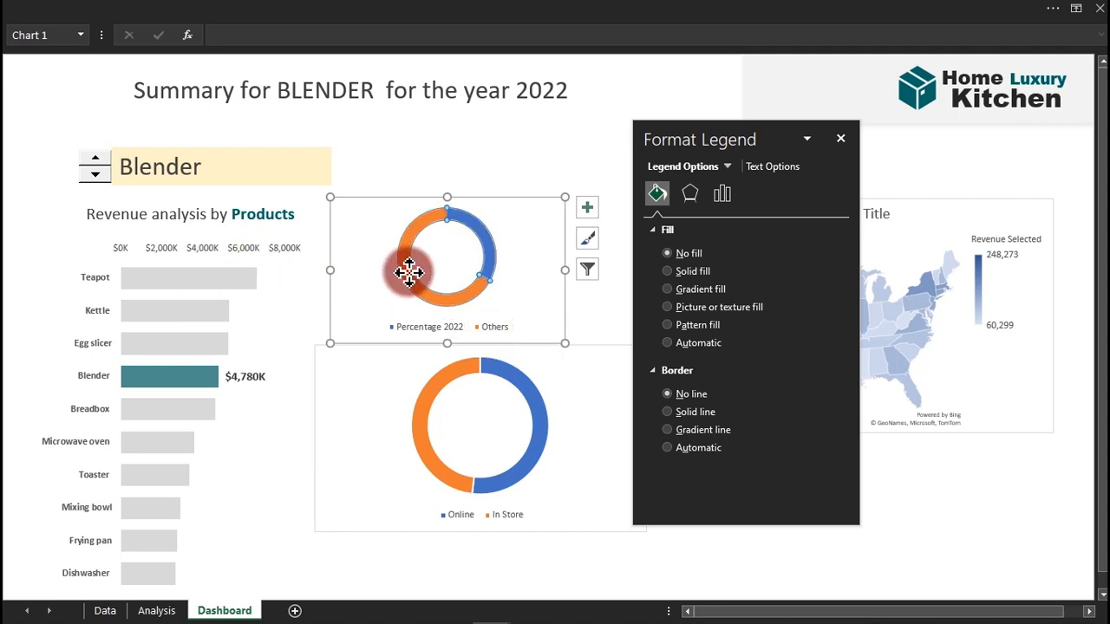
click(409, 272)
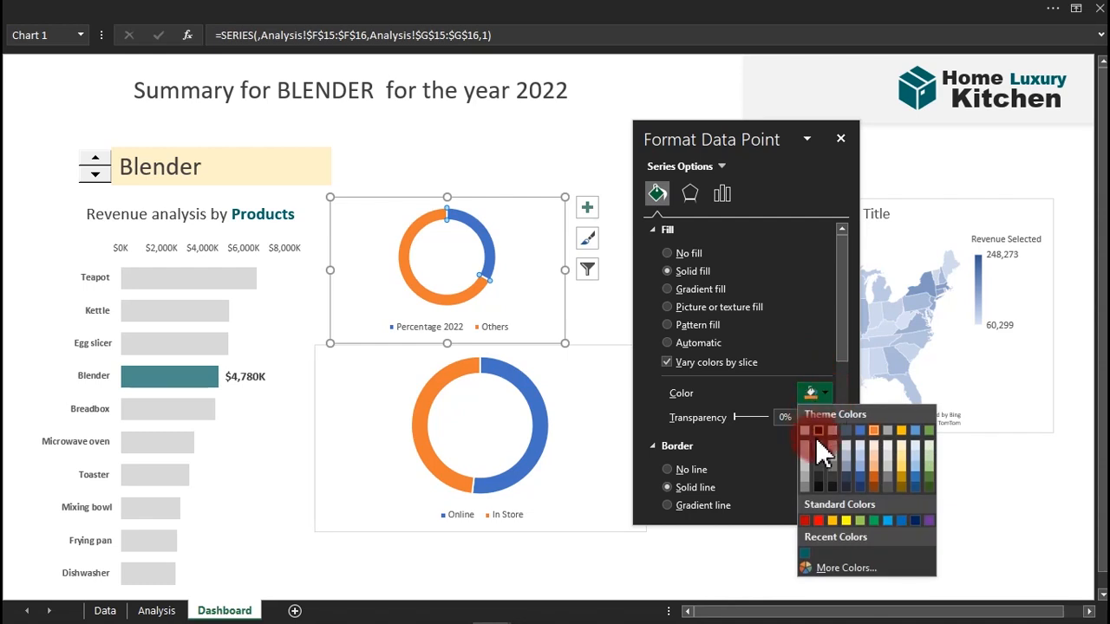
click(808, 458)
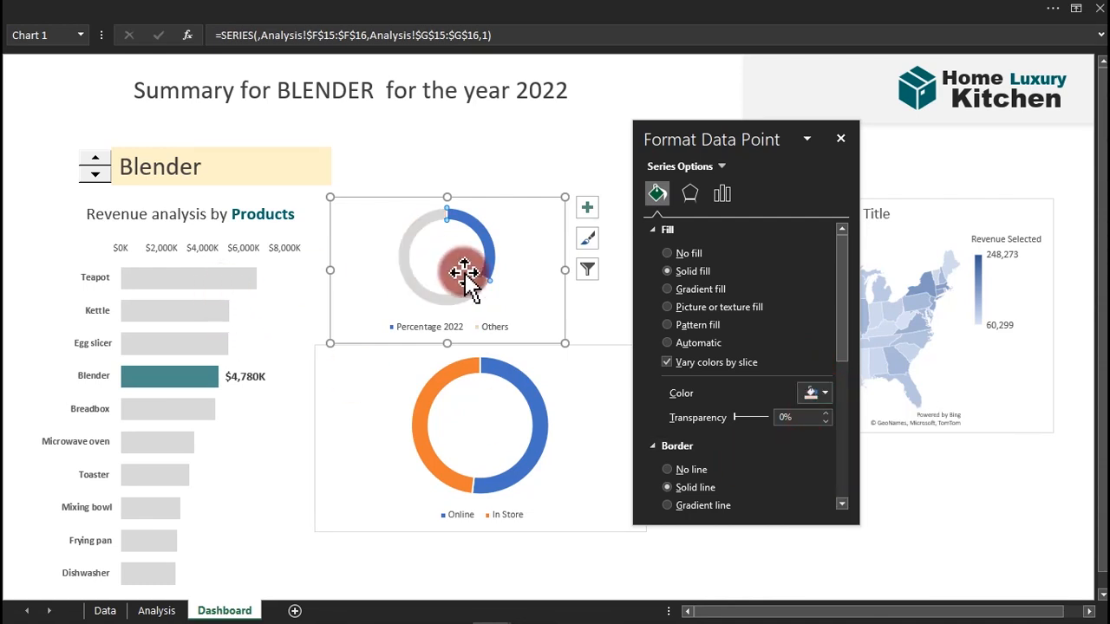
Fill the "Percentage 2022" slice of the upper doughnut chart with the recent dark teal at 34% transparency.
click(493, 264)
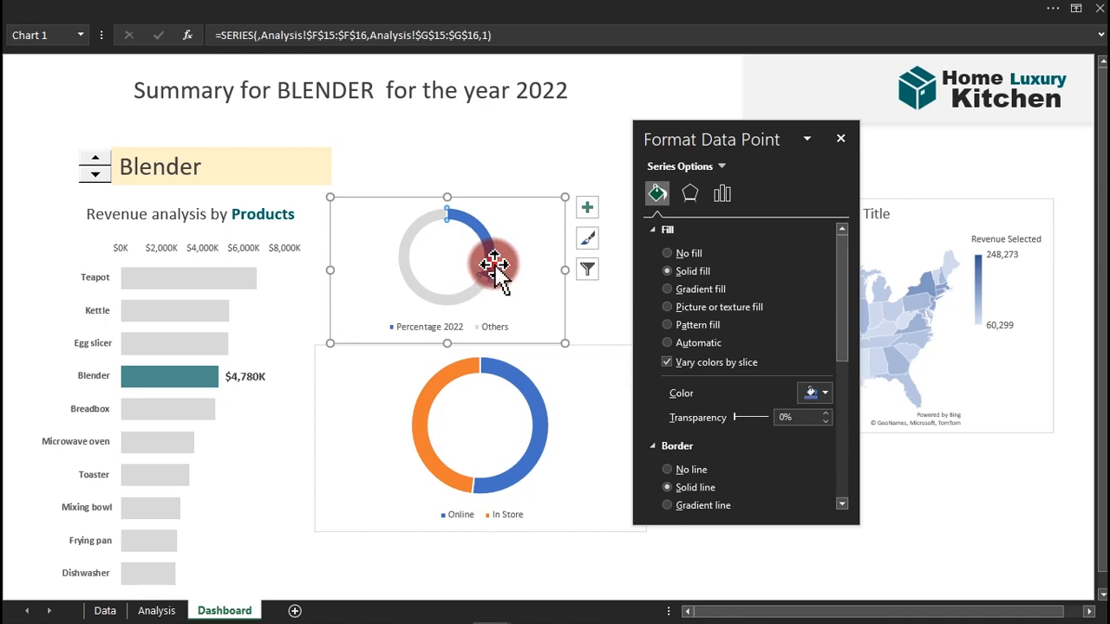
click(824, 394)
click(807, 548)
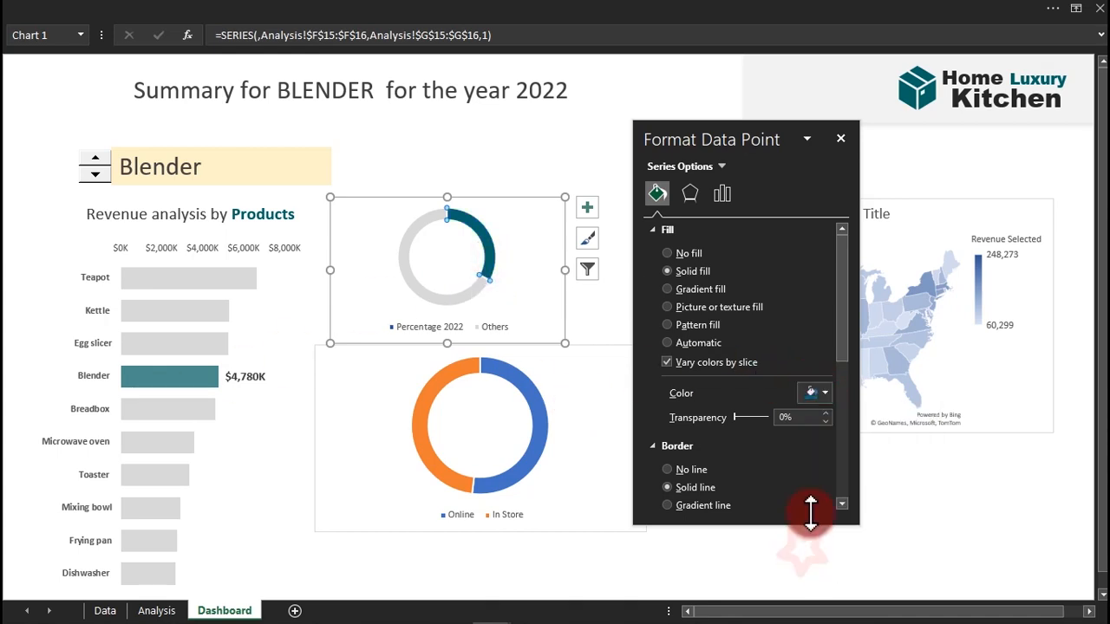
click(784, 419)
click(785, 419)
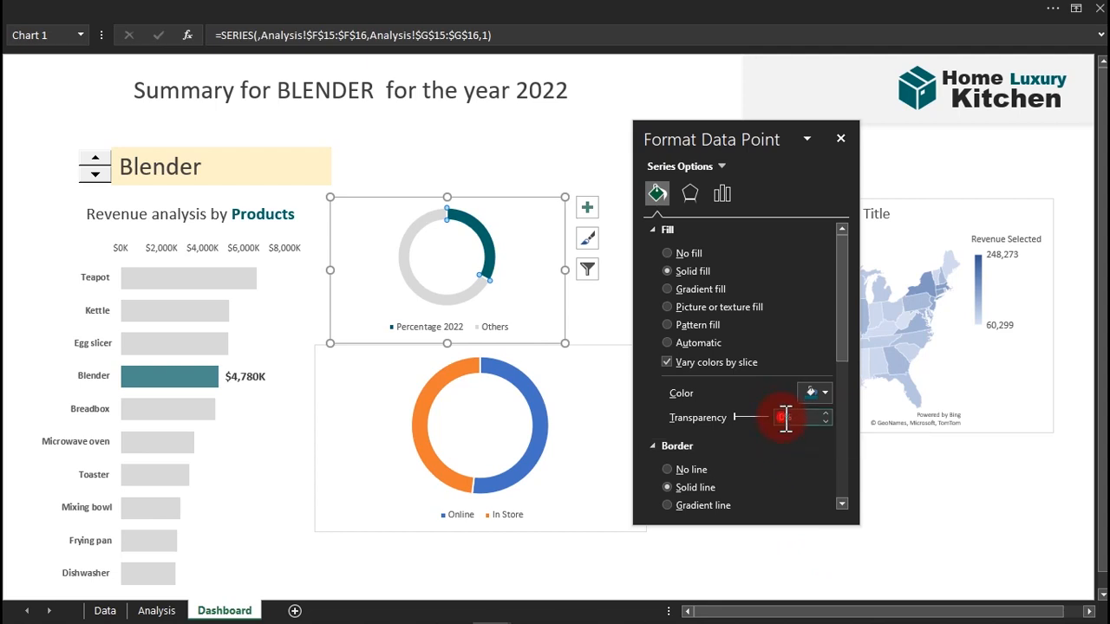
text(34)
key(Return)
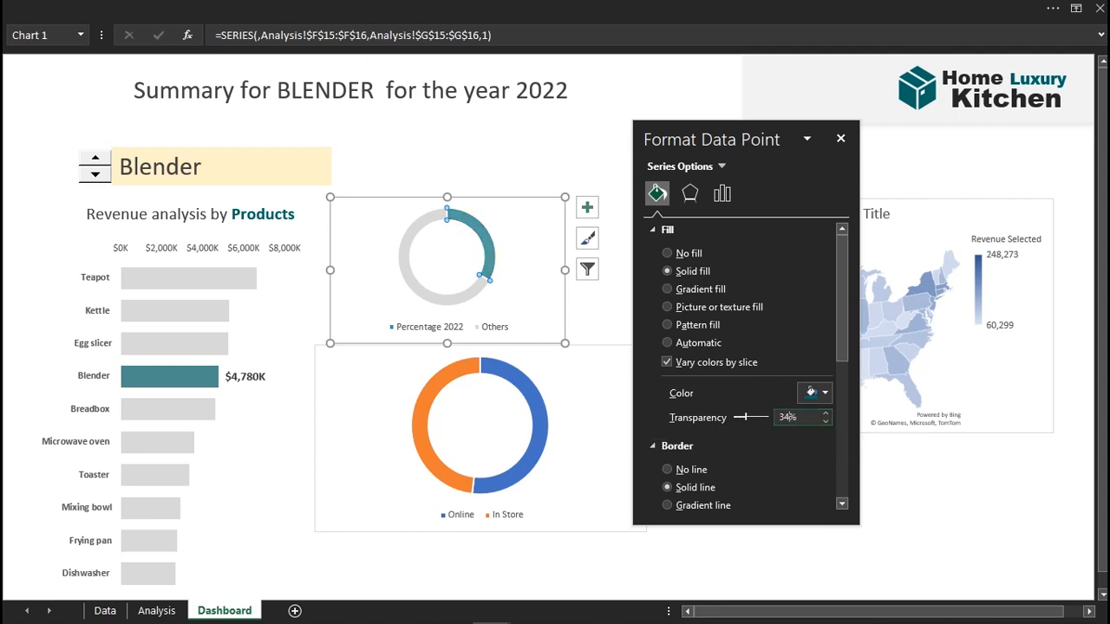
click(496, 160)
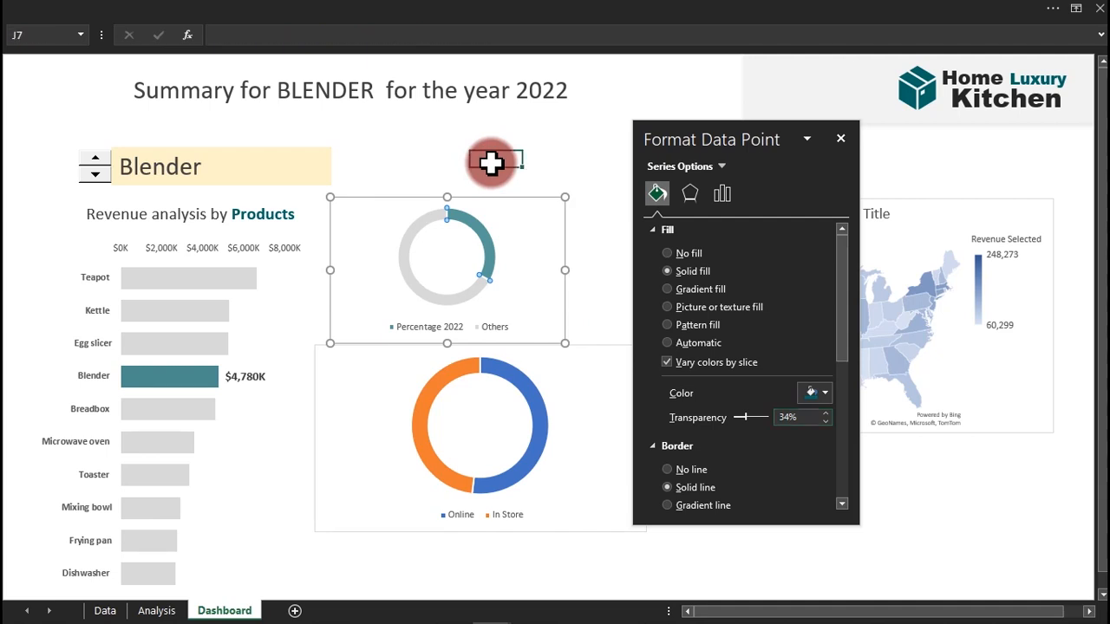
Set the upper doughnut chart's hole size to 58%.
click(489, 241)
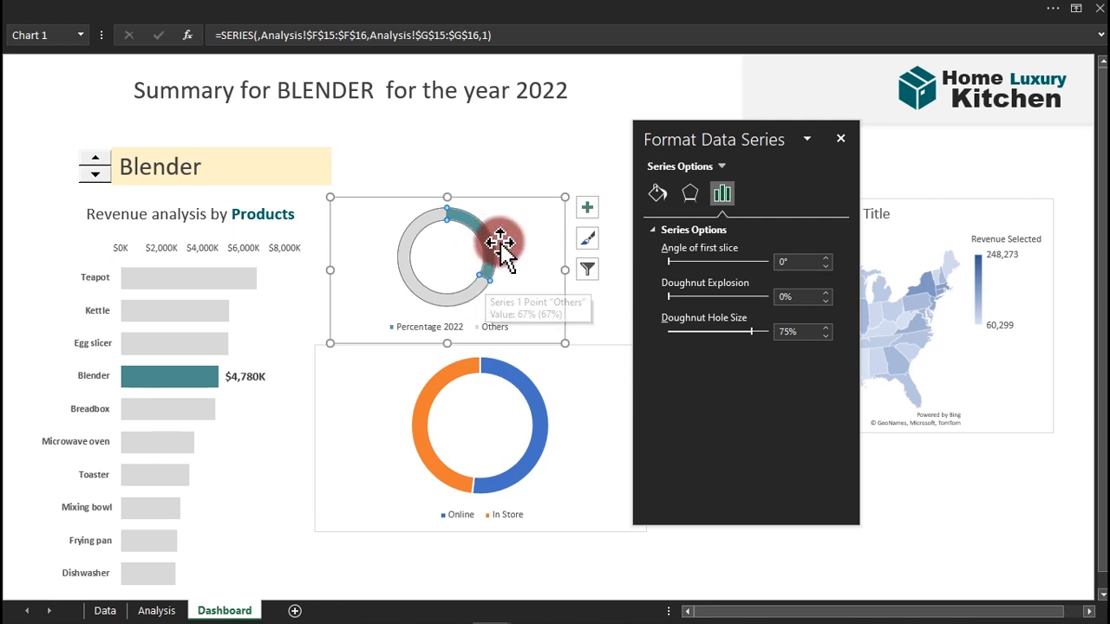
drag(793, 331, 771, 334)
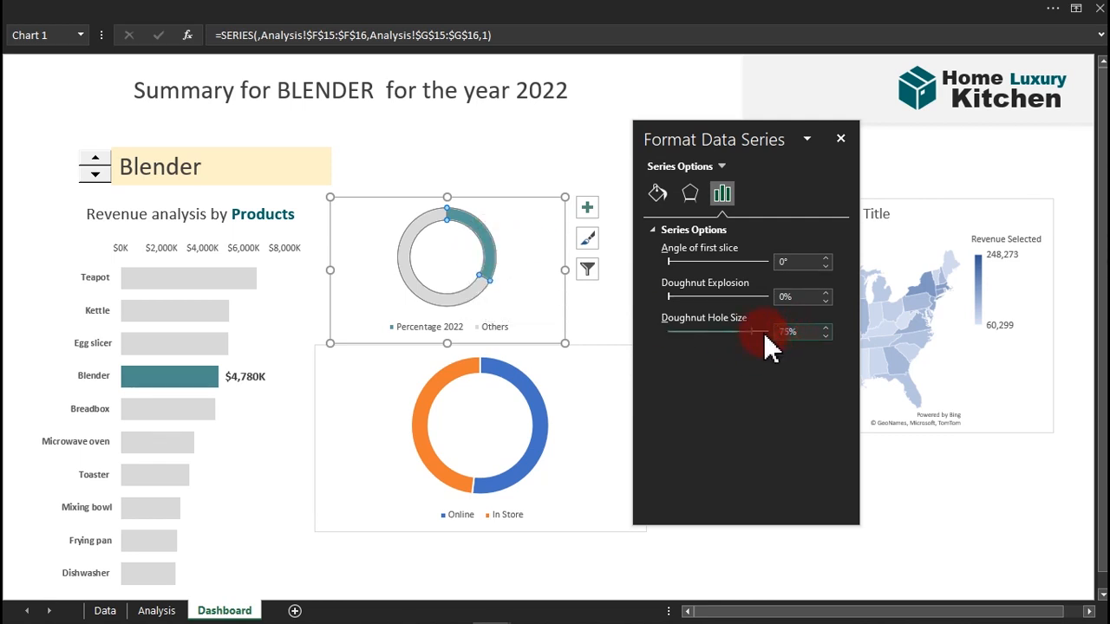
text(58)
key(Return)
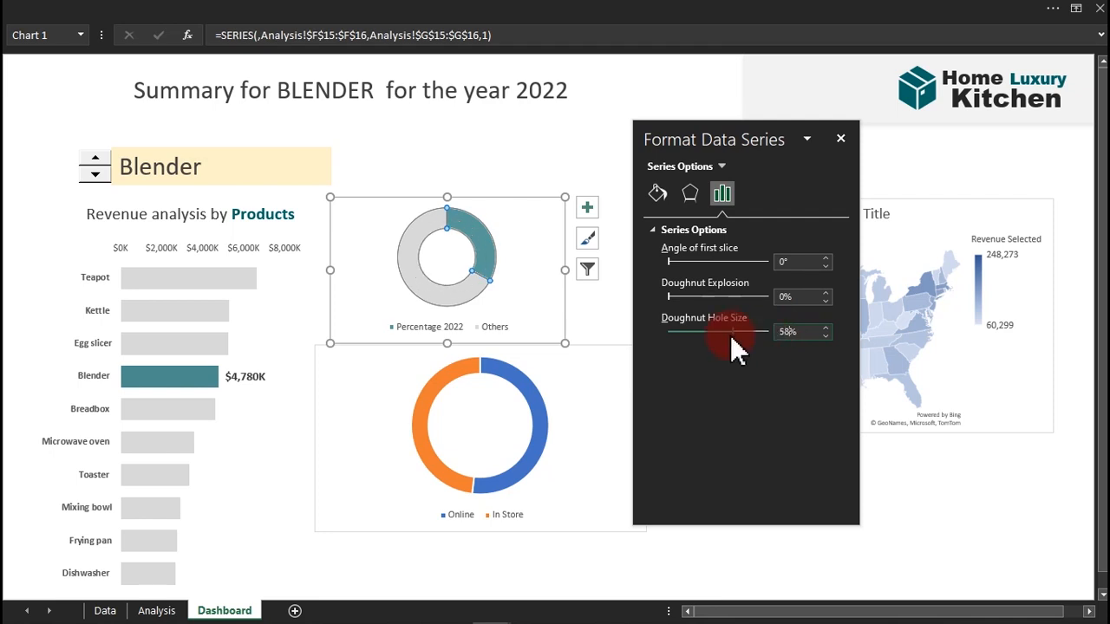
Delete the upper doughnut chart's legend, narrow the chart area and close its formatting options.
click(492, 330)
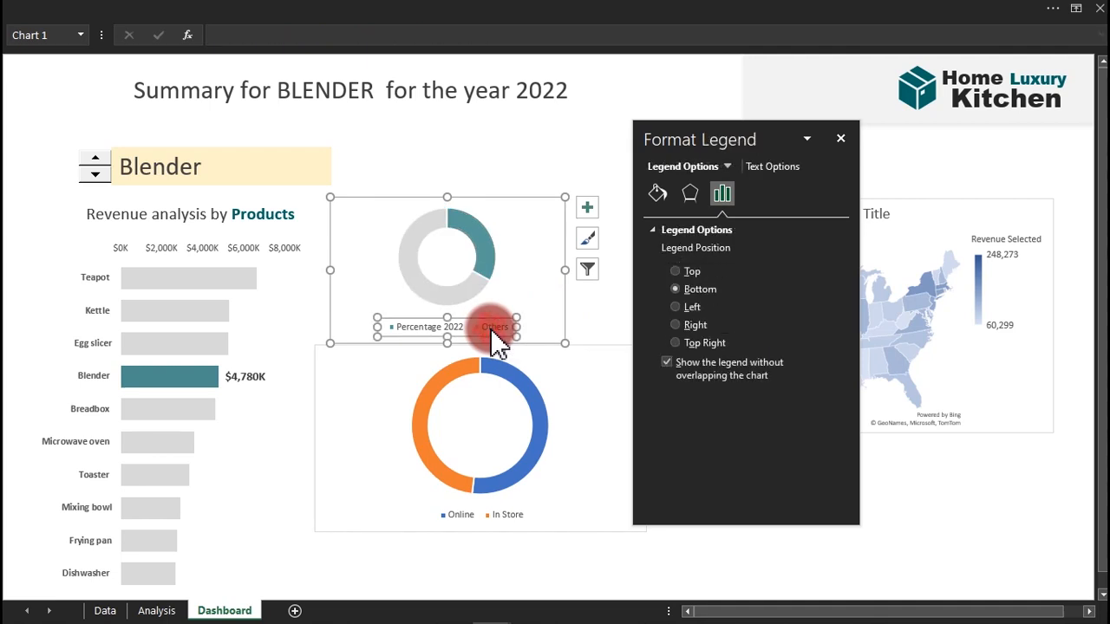
key(Delete)
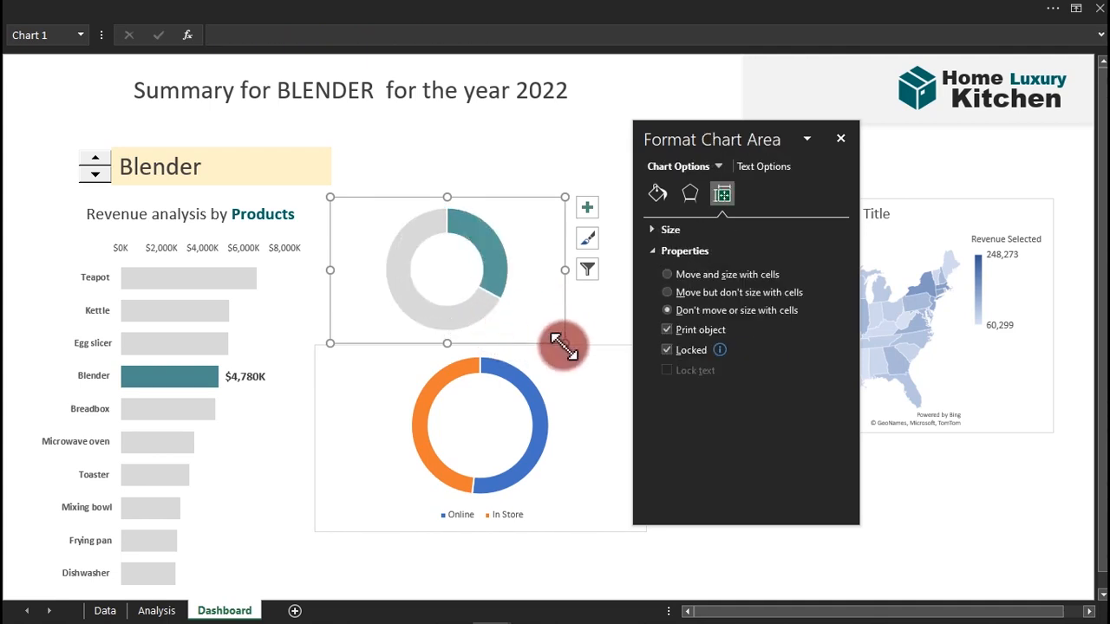
drag(565, 343, 522, 337)
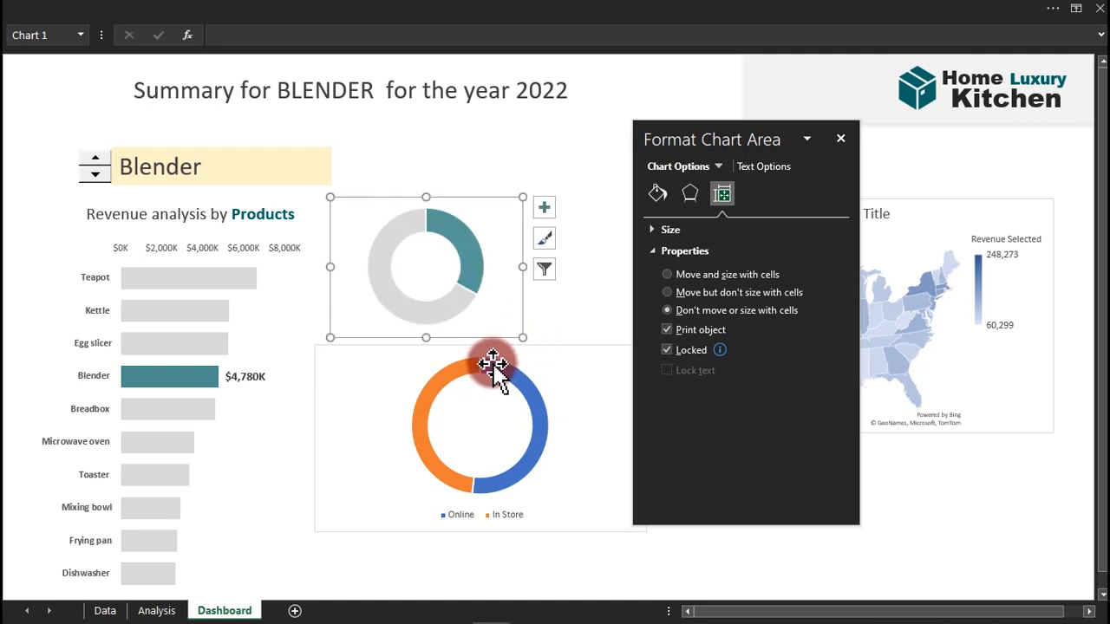
click(840, 139)
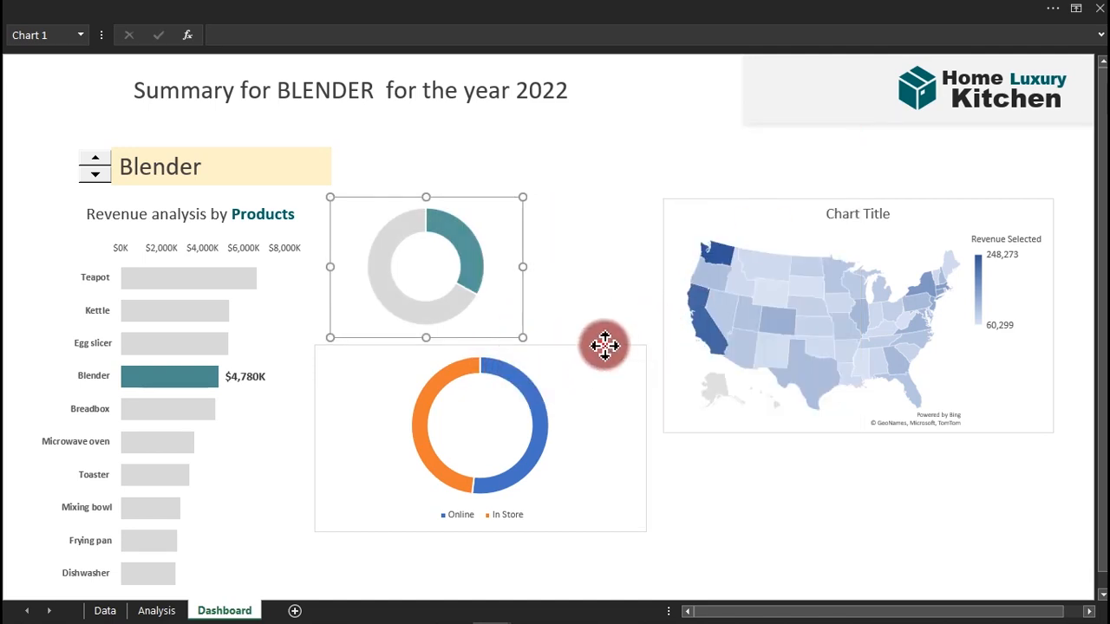
Set the lower doughnut chart's area to no fill and no border line, keeping the formatting options clear of the chart.
double_click(604, 345)
click(666, 253)
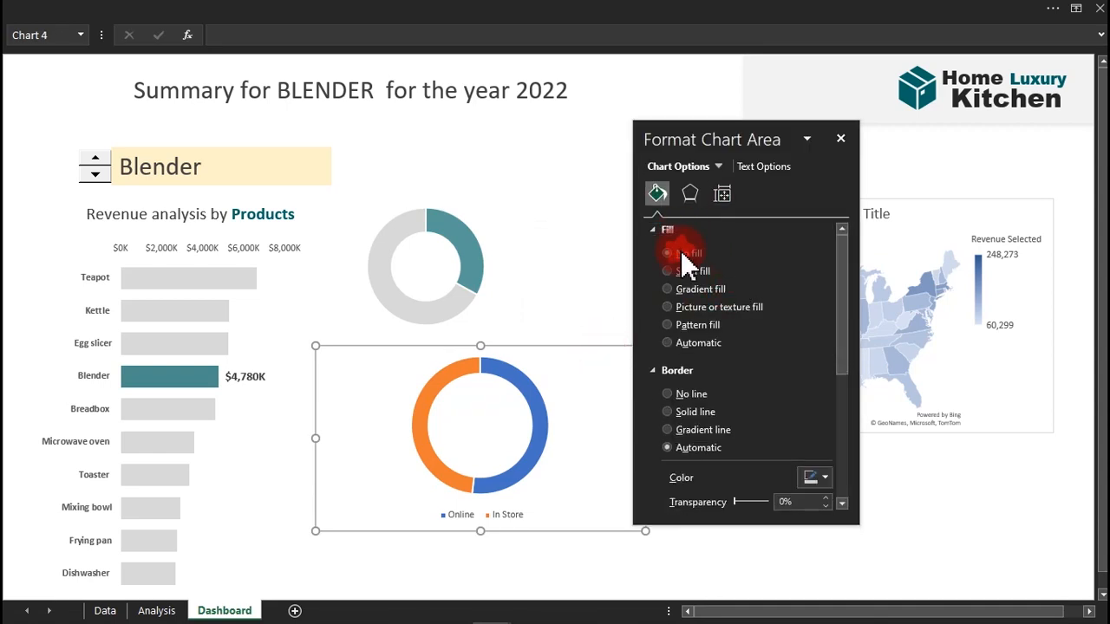
click(688, 393)
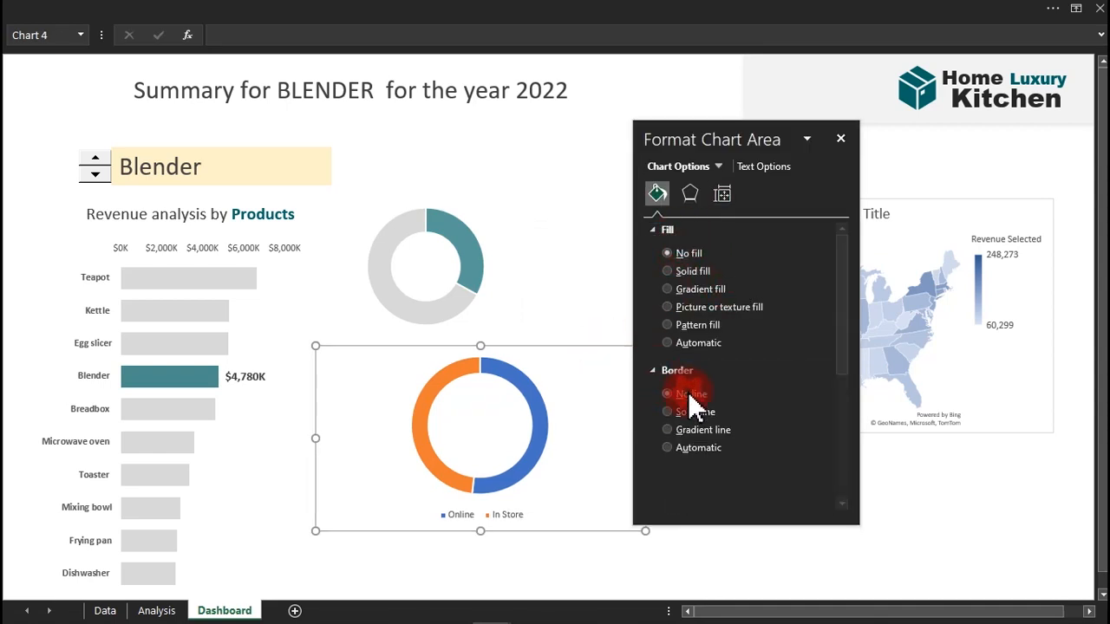
drag(746, 144, 845, 124)
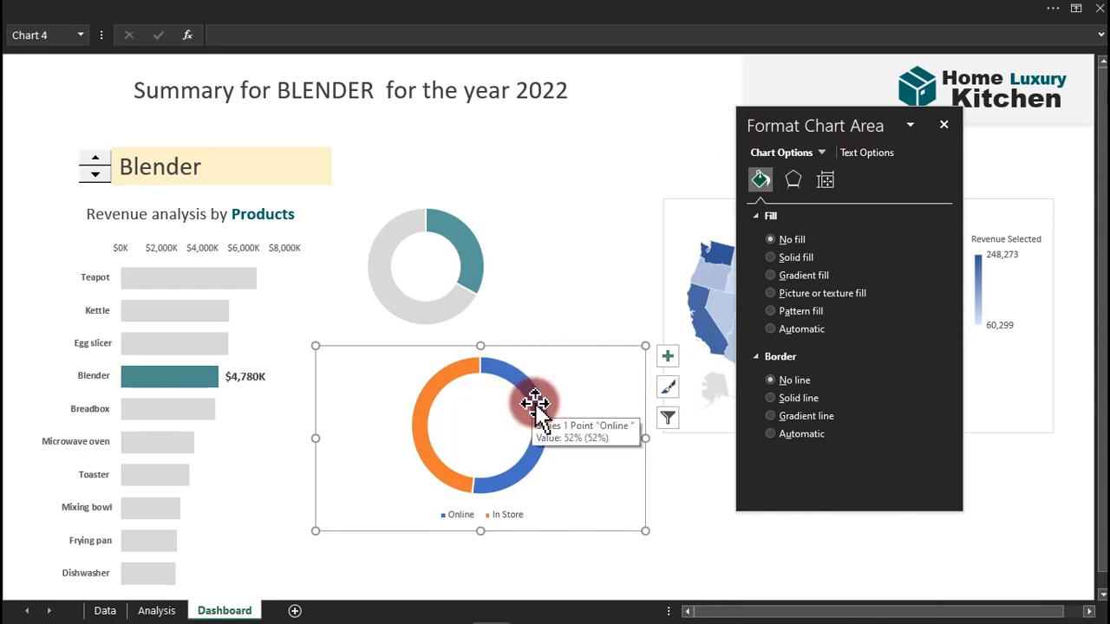
Fill the "In Store" slice of the lower doughnut chart with light grey.
click(423, 426)
click(422, 425)
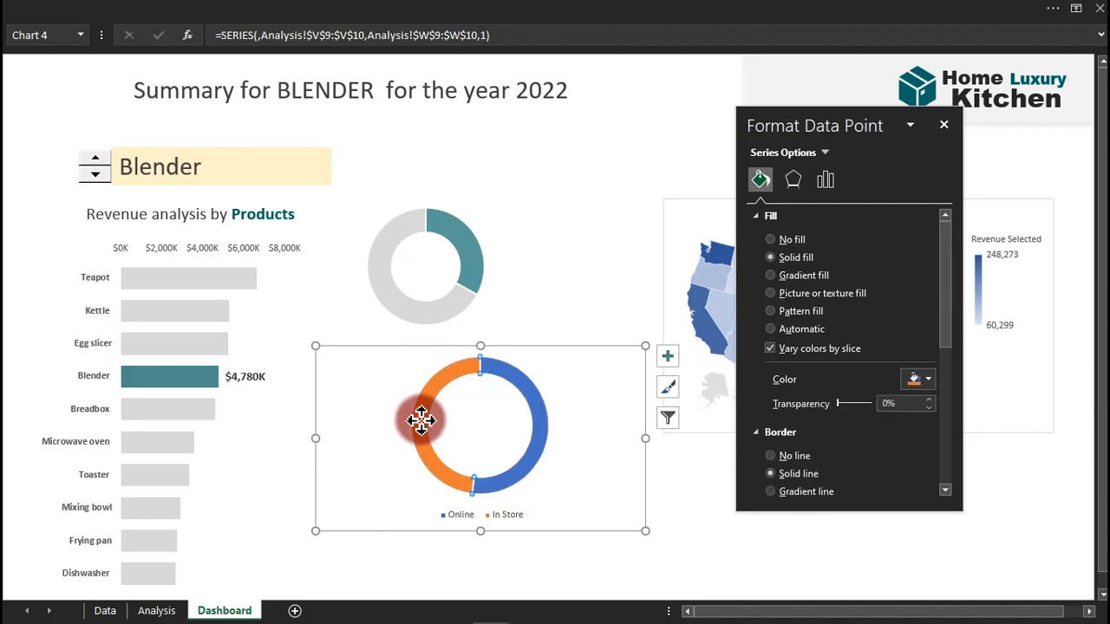
click(921, 379)
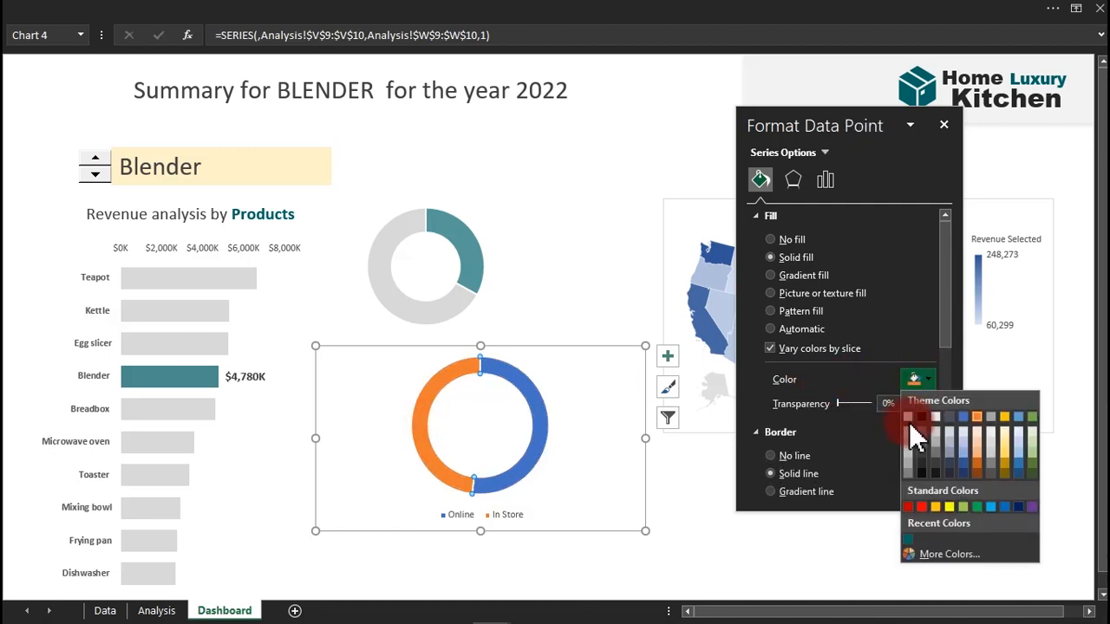
click(910, 447)
Fill the "Online" slice of the lower doughnut chart with the recently used dark teal at 34% transparency.
click(540, 408)
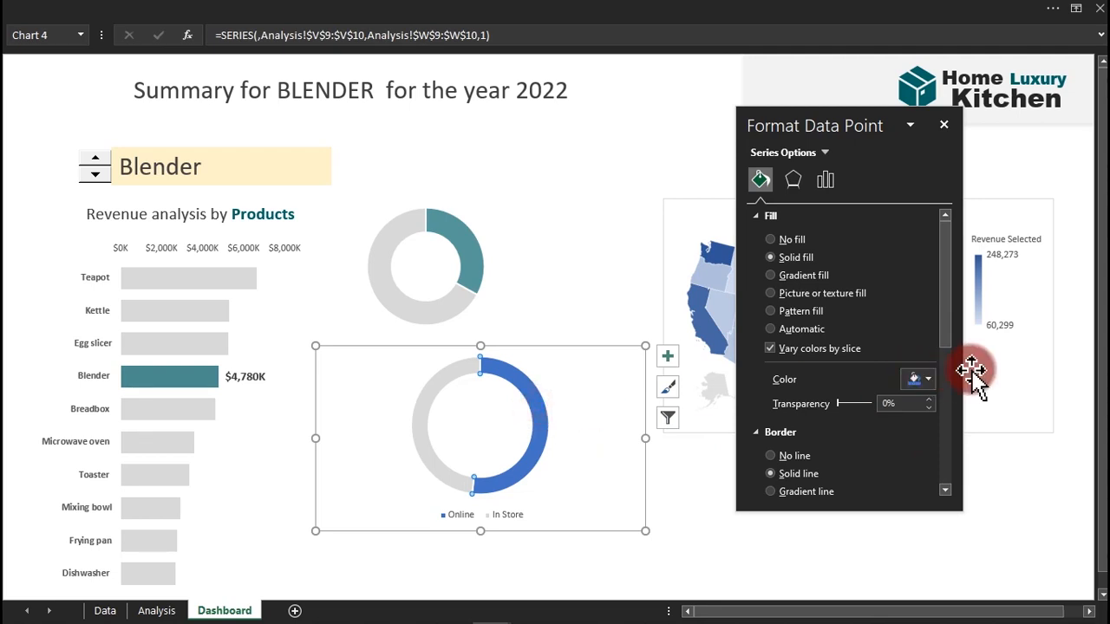
click(926, 381)
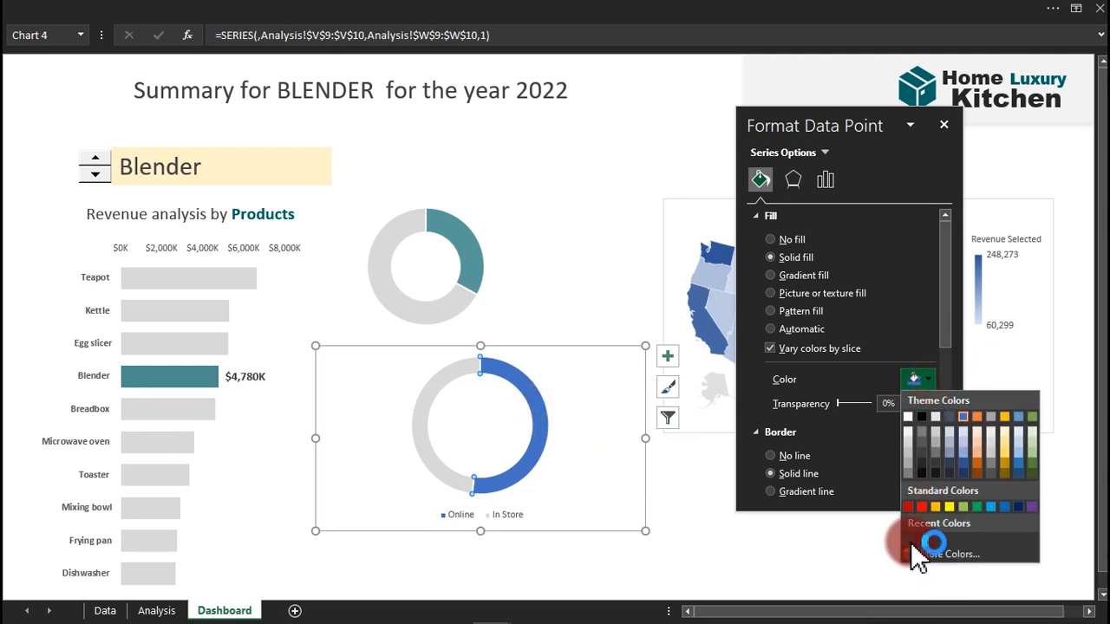
click(909, 540)
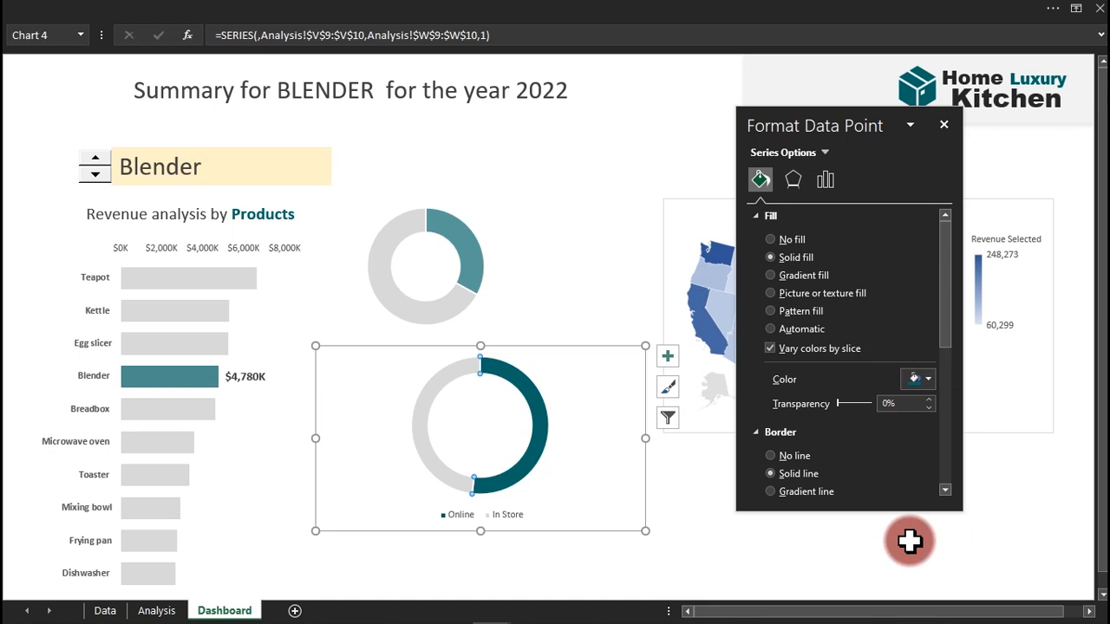
click(888, 404)
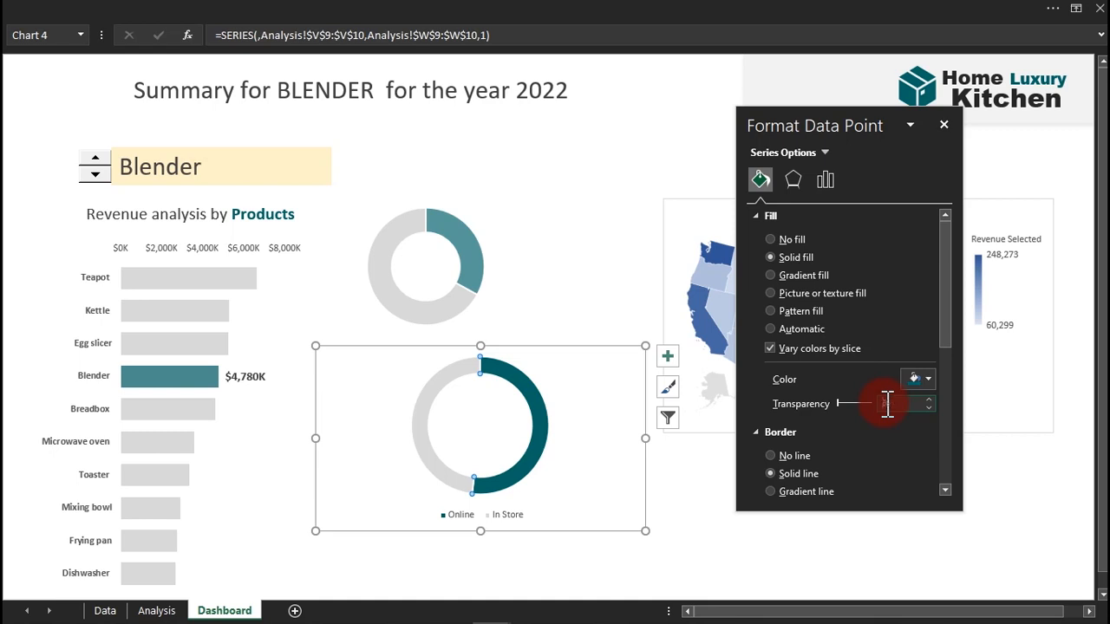
text(34)
key(Return)
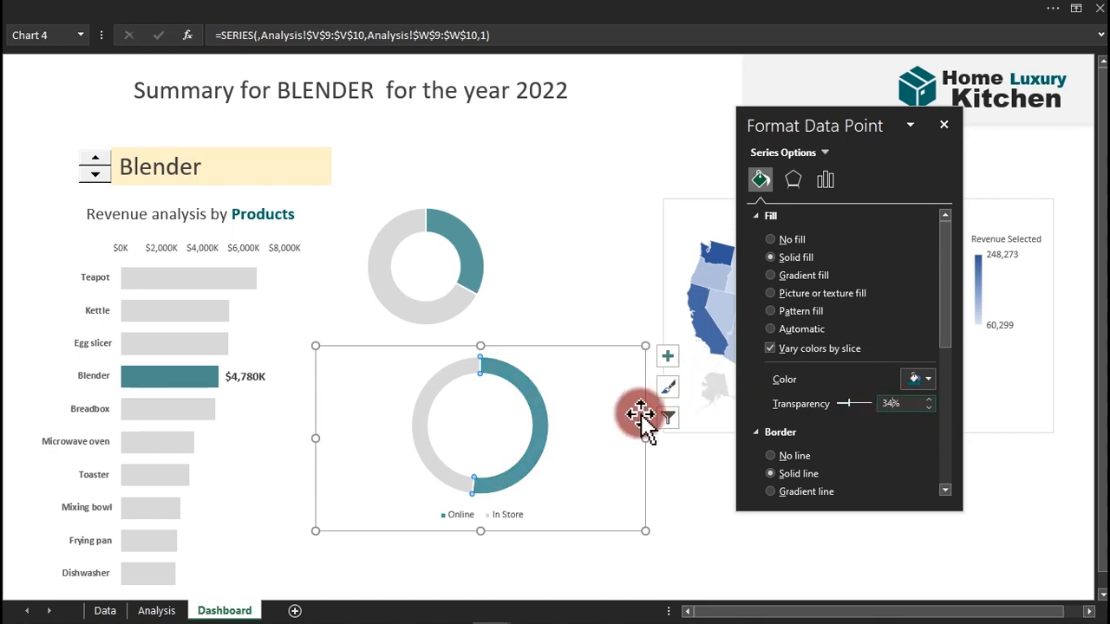
Set the lower doughnut chart's hole size to 58%, matching the upper doughnut chart.
click(428, 310)
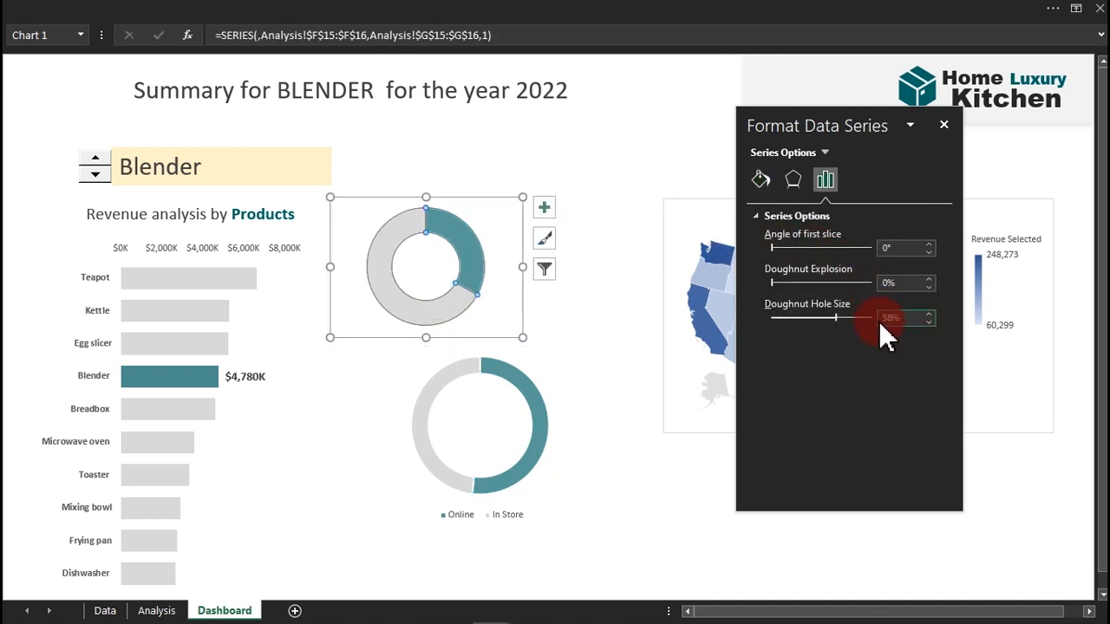
click(540, 421)
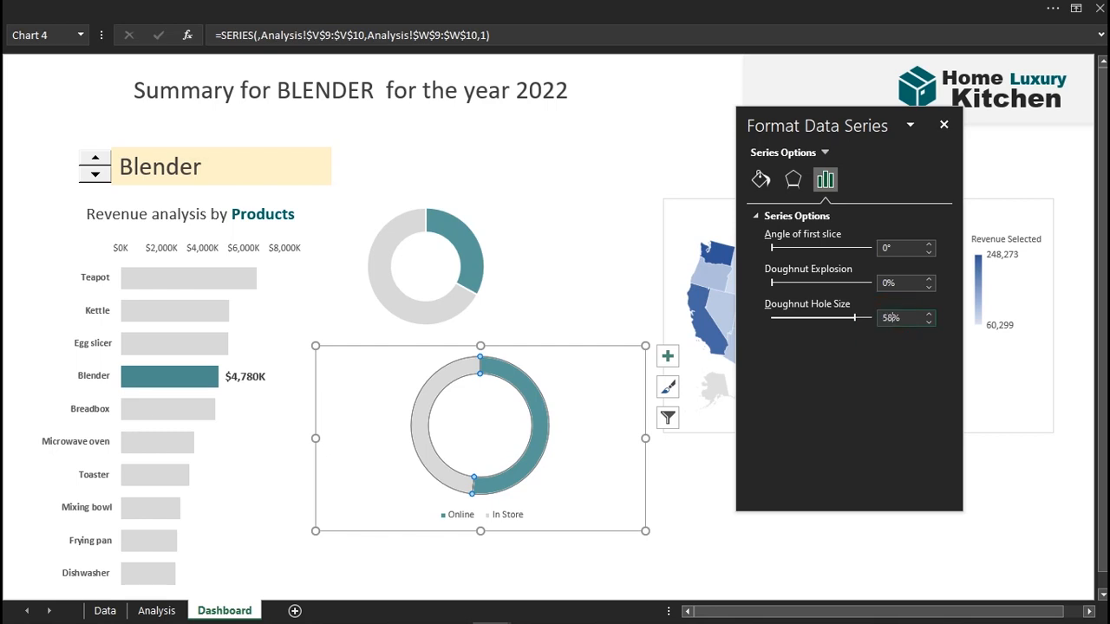
key(Return)
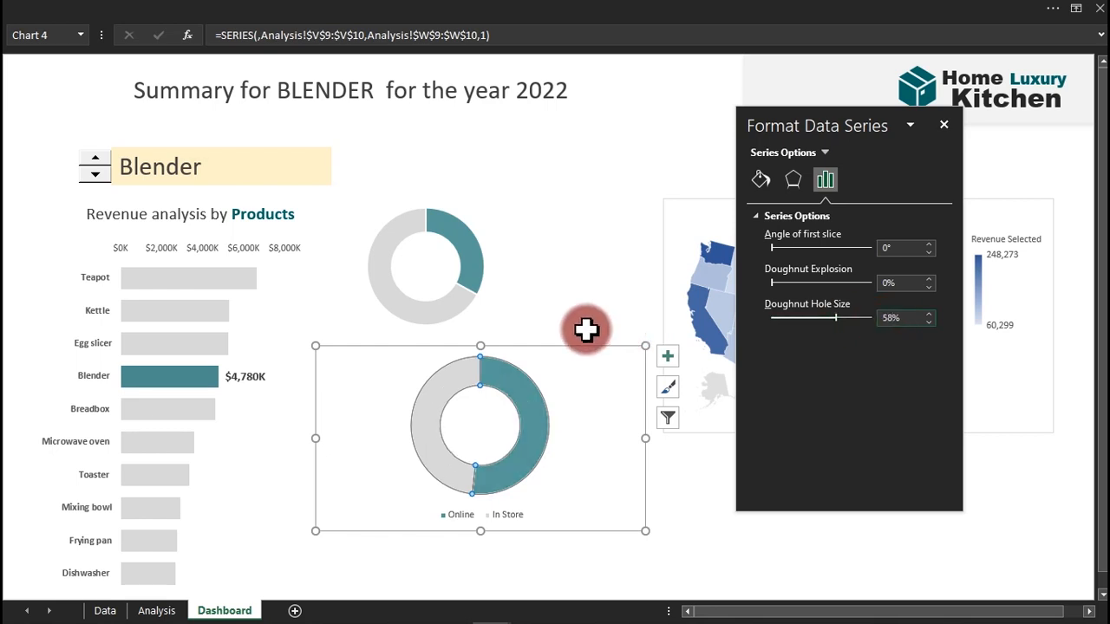
Resize the lower doughnut chart's area to the upper one's dimensions, 1.81" high and 2.48" wide.
click(504, 286)
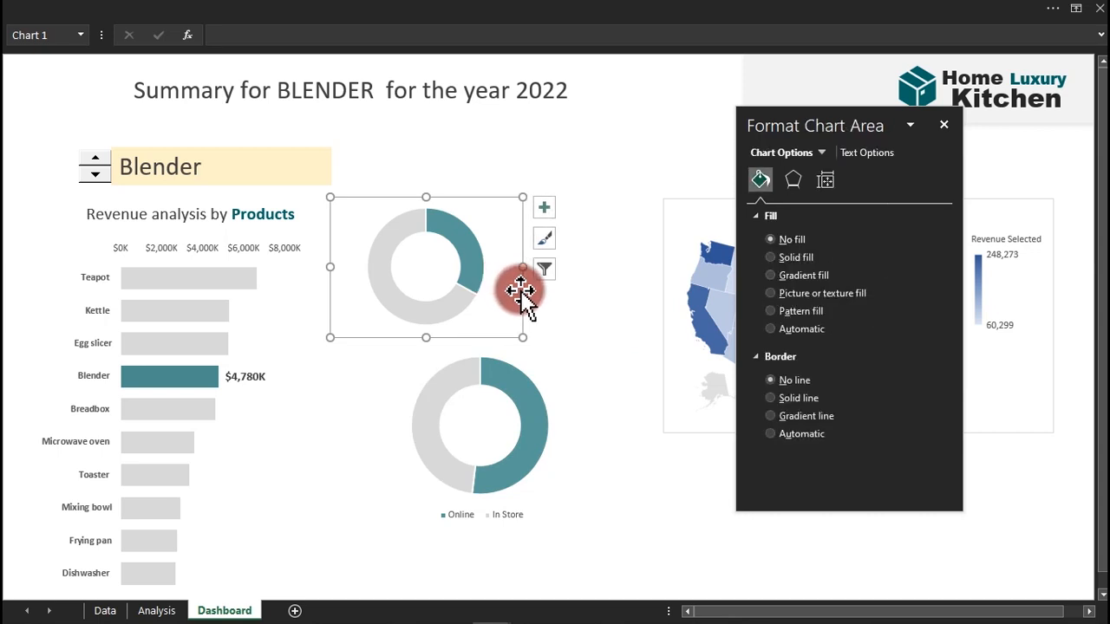
click(583, 8)
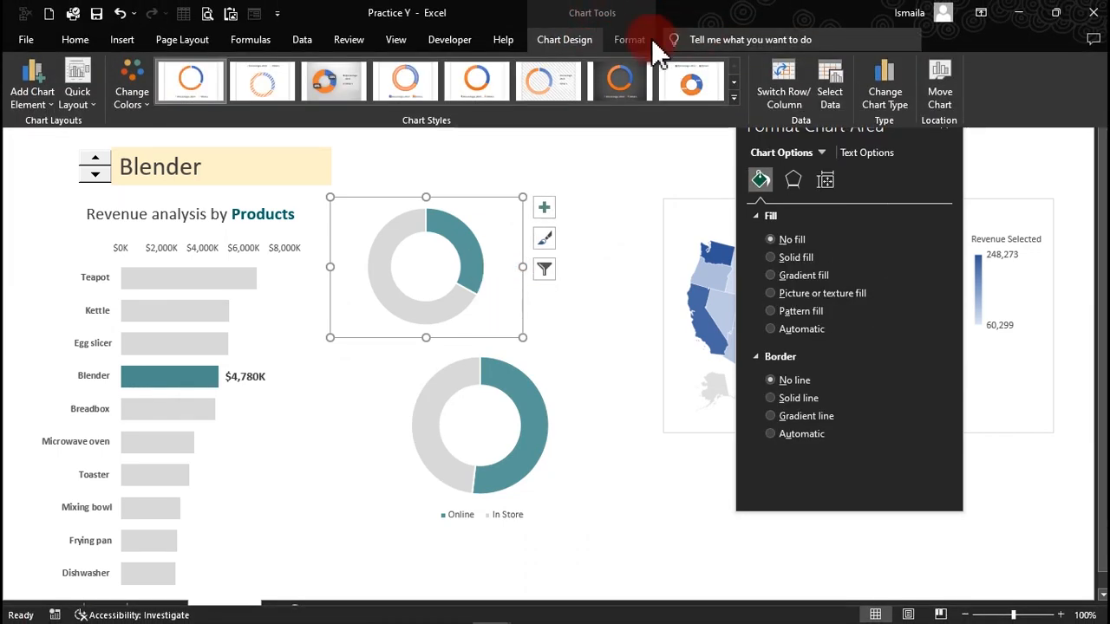
click(631, 40)
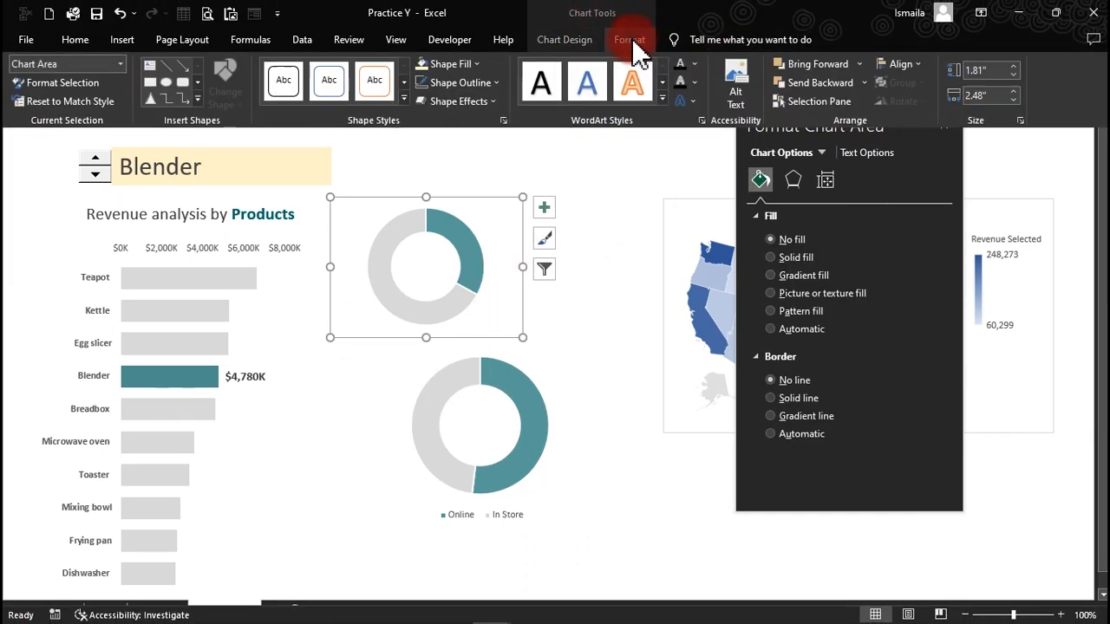
click(972, 69)
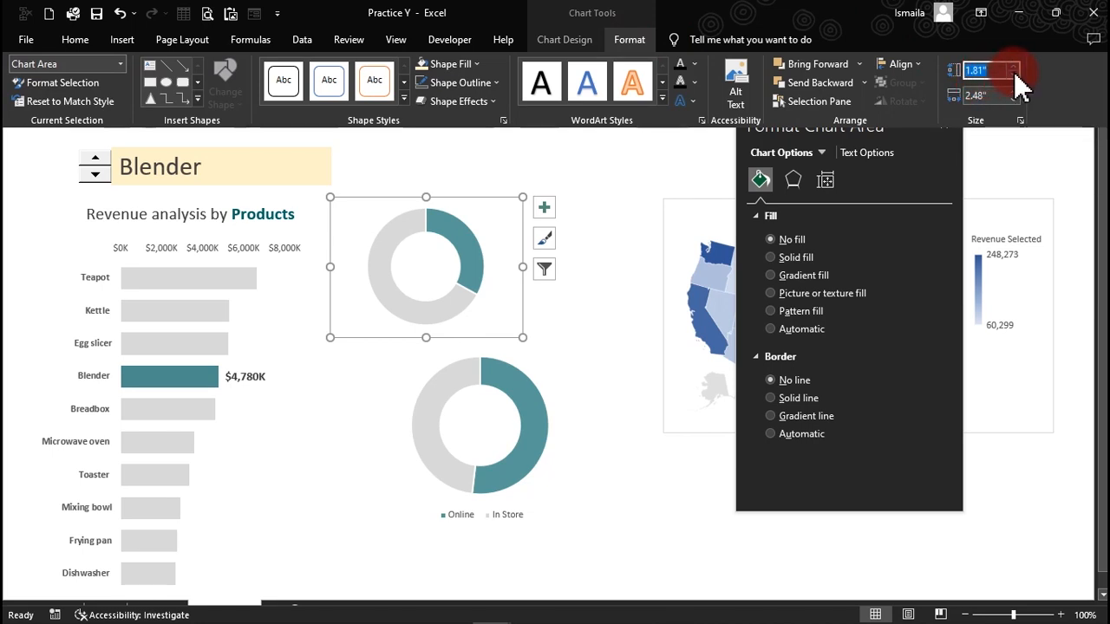
click(551, 377)
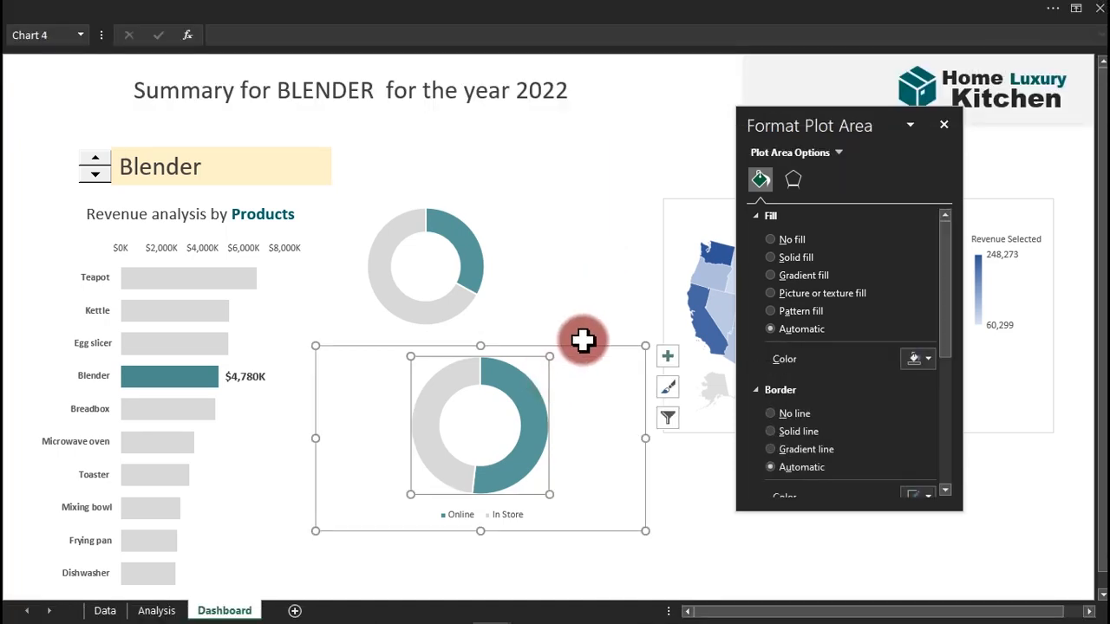
click(582, 339)
click(598, 13)
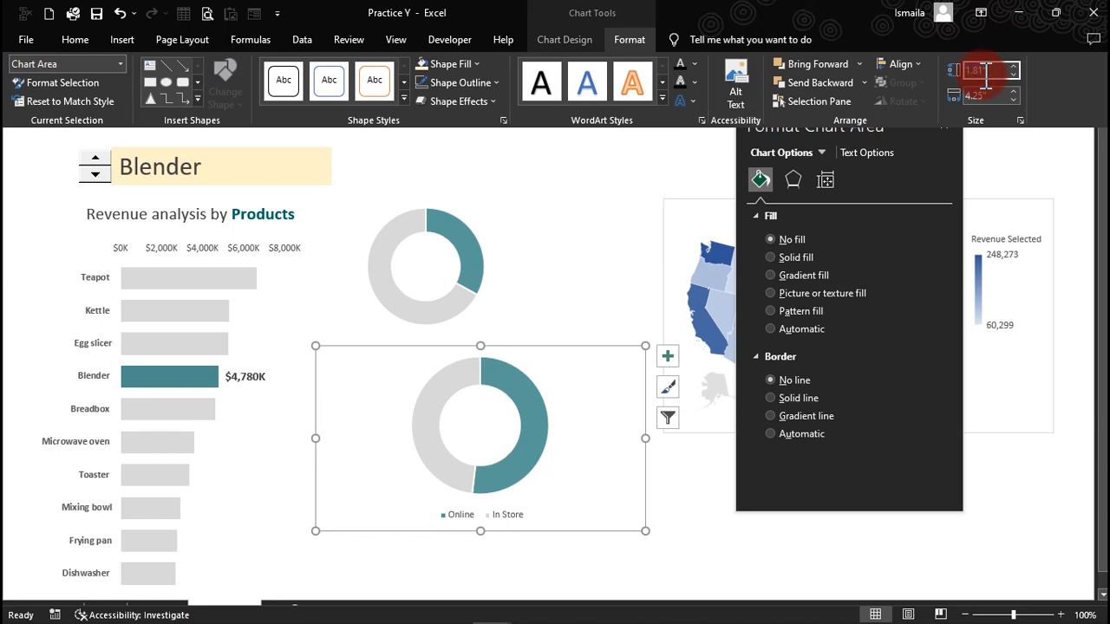
key(Tab)
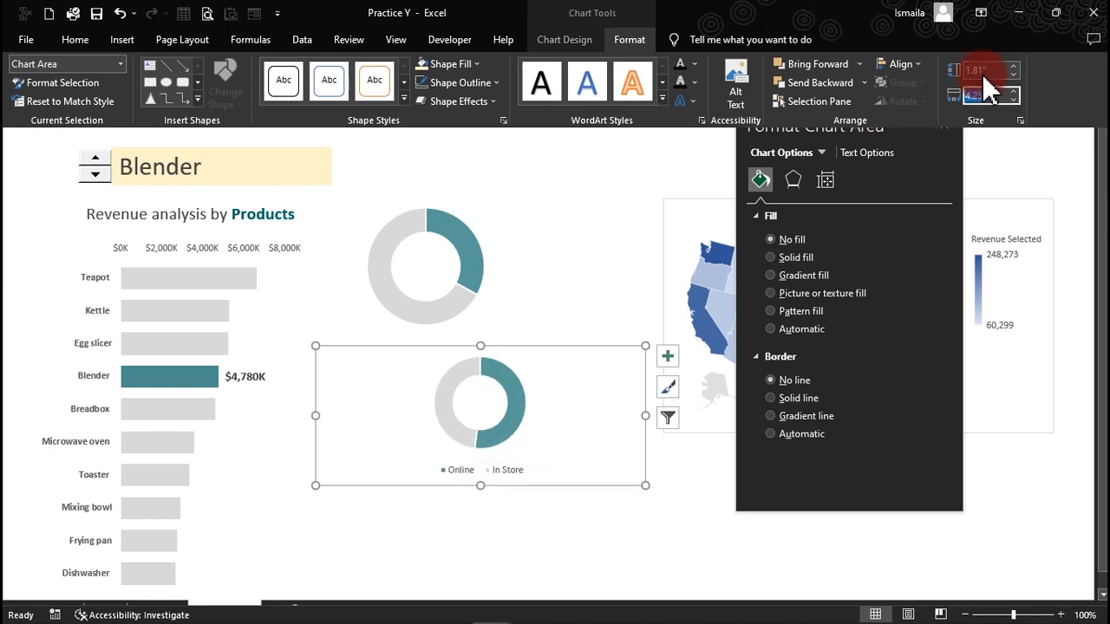
text(2.4)
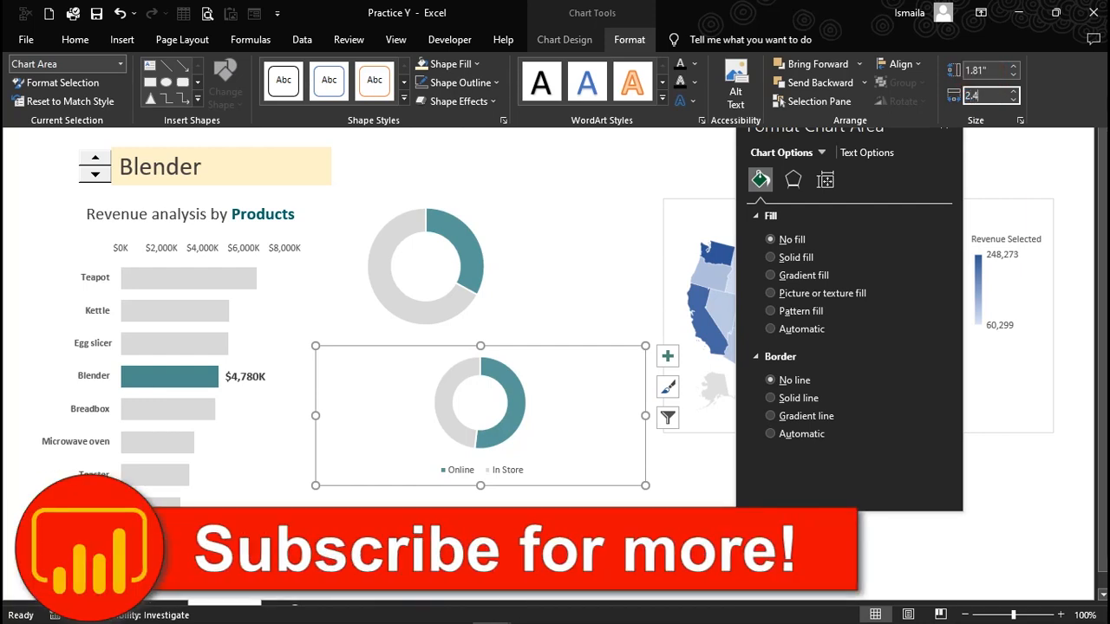
text(8)
key(Return)
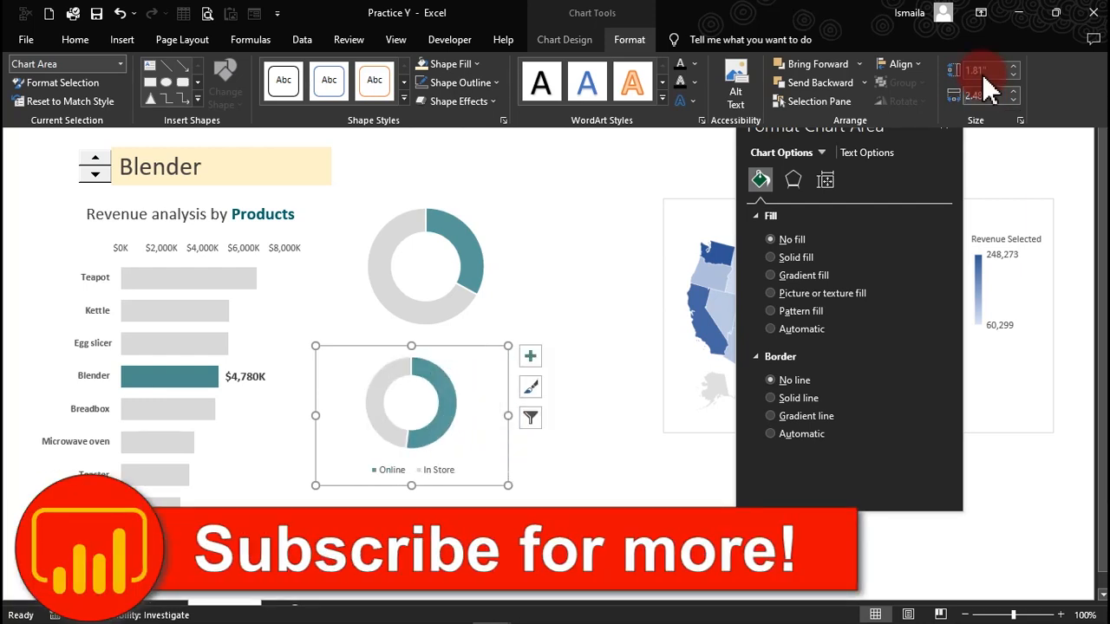
click(656, 186)
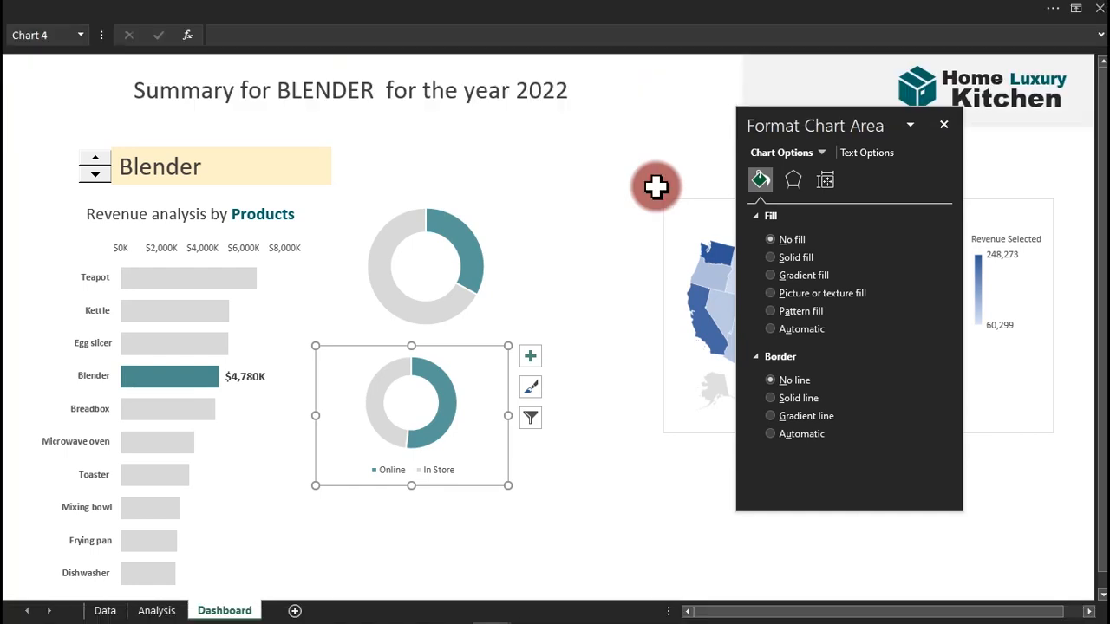
click(505, 251)
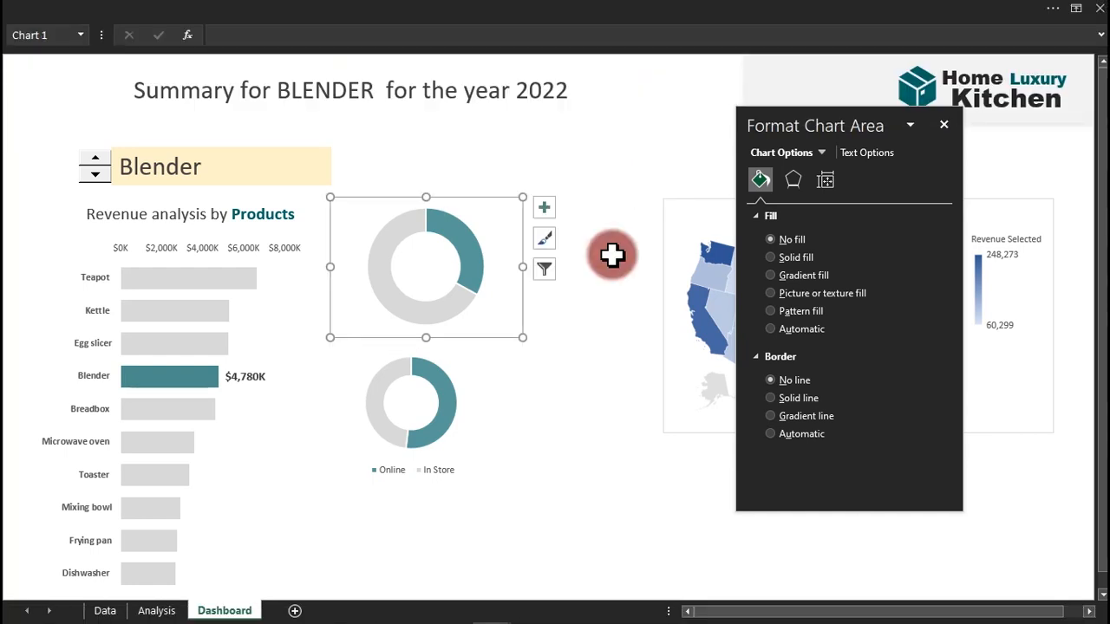
Delete the lower doughnut chart's legend and leave it switched off in the chart elements.
click(449, 473)
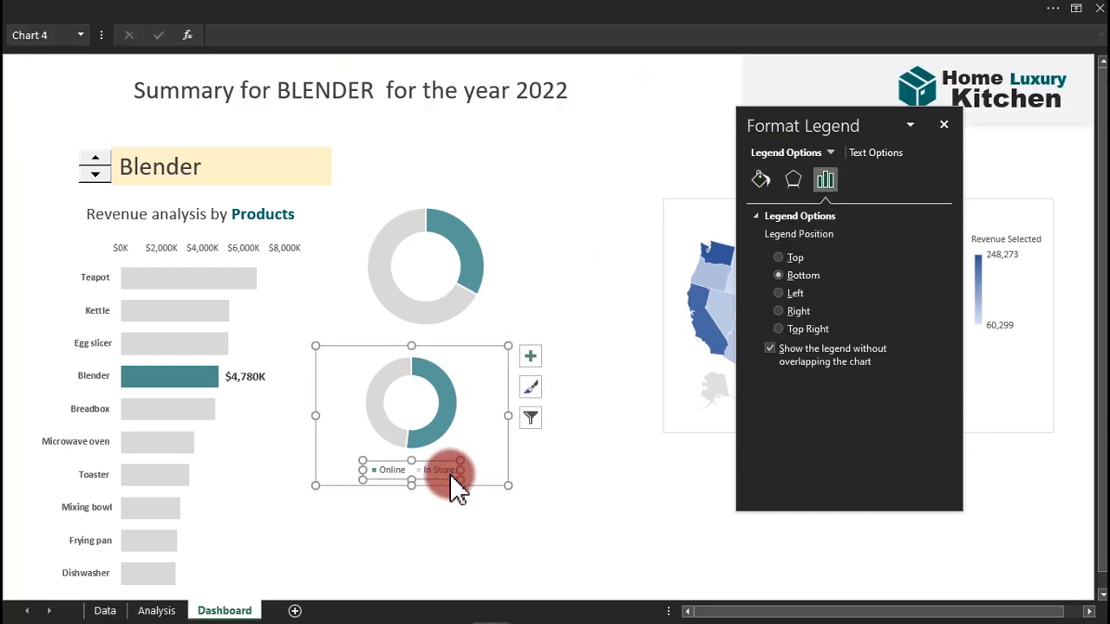
key(Delete)
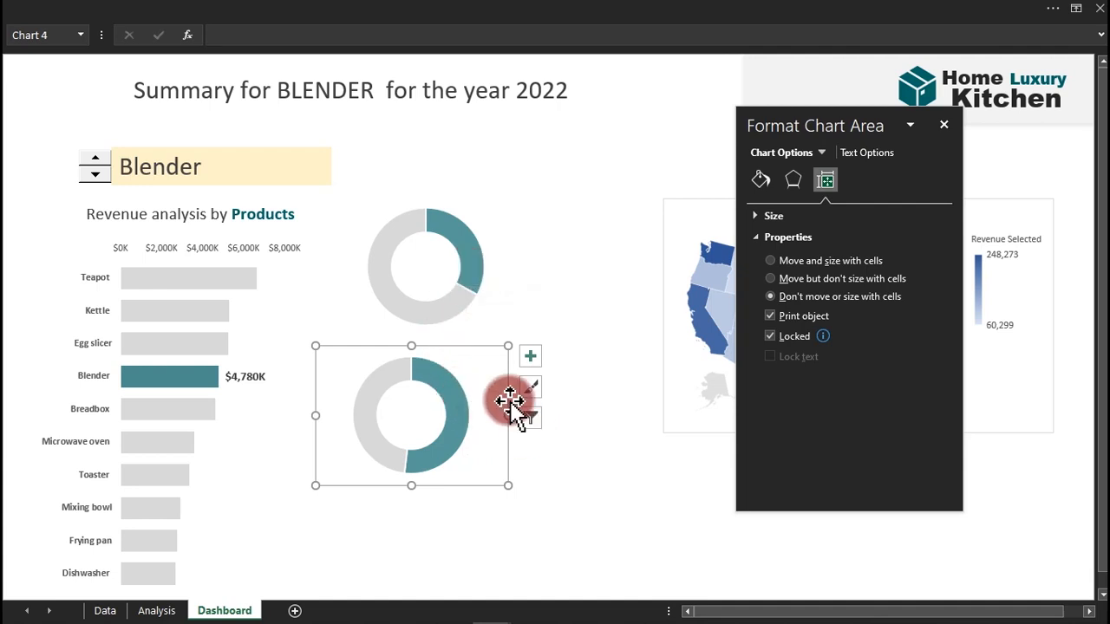
click(531, 357)
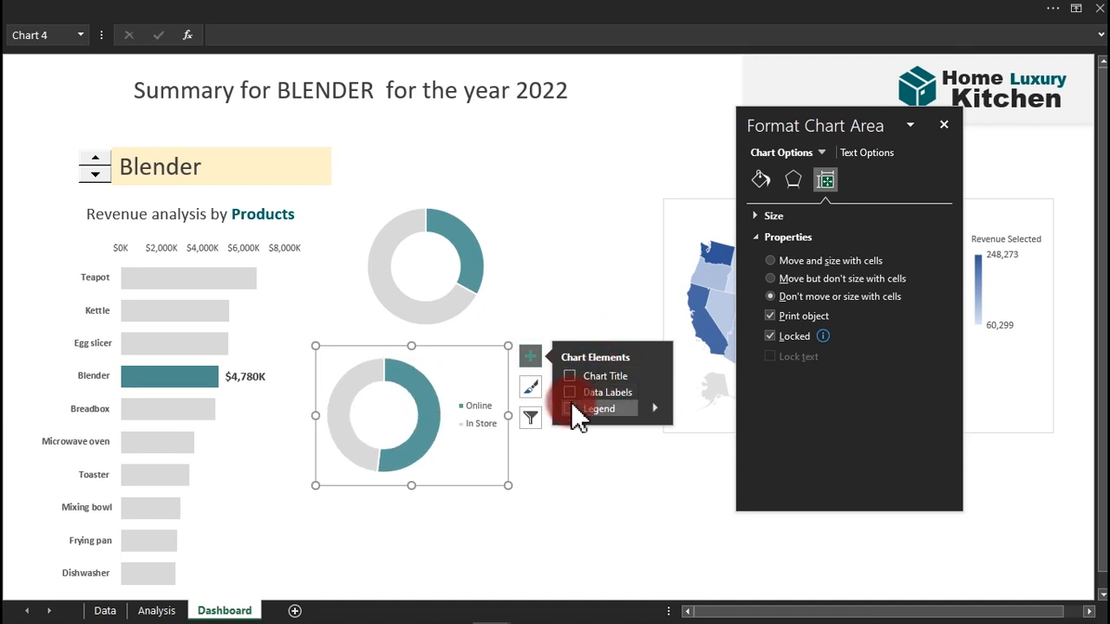
click(600, 240)
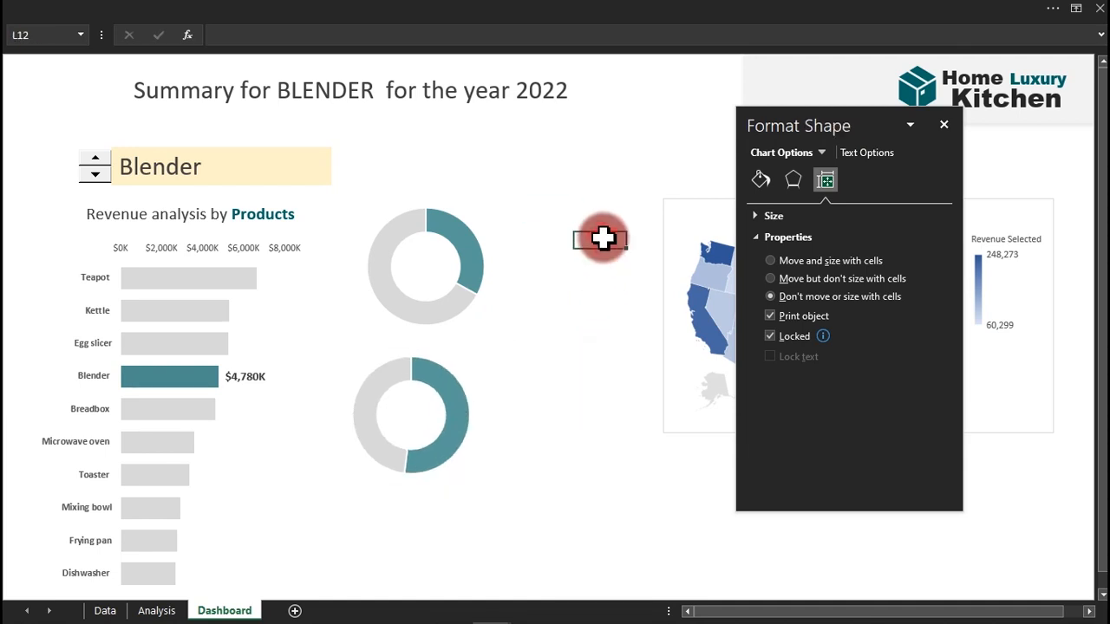
Align the upper and lower doughnut charts with each other along their right edges.
click(470, 298)
click(483, 337)
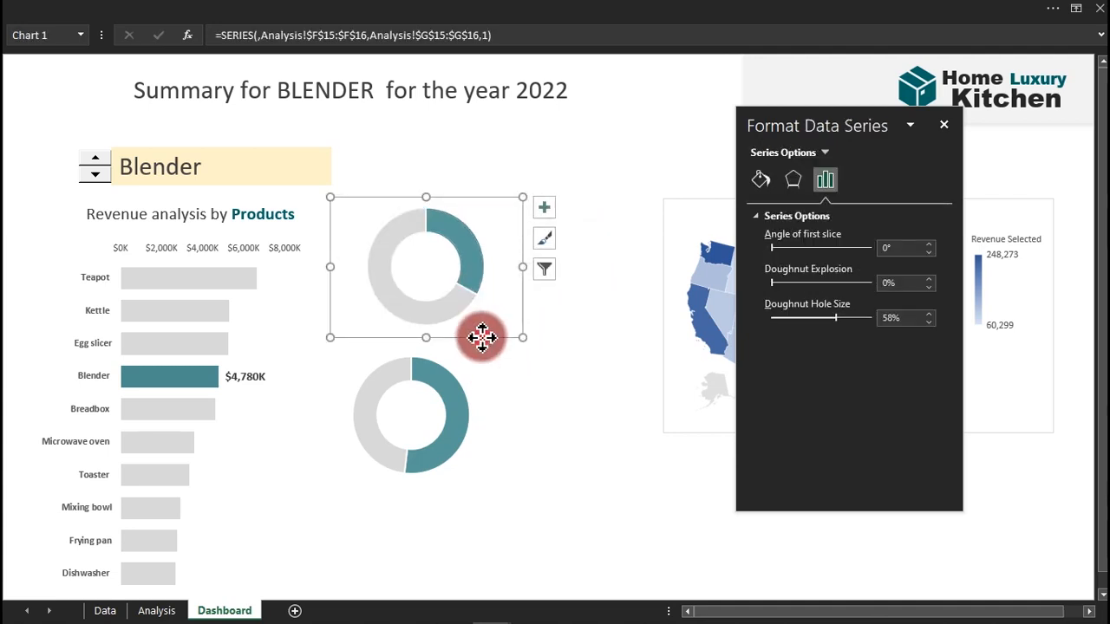
ctrl+click(471, 404)
click(564, 12)
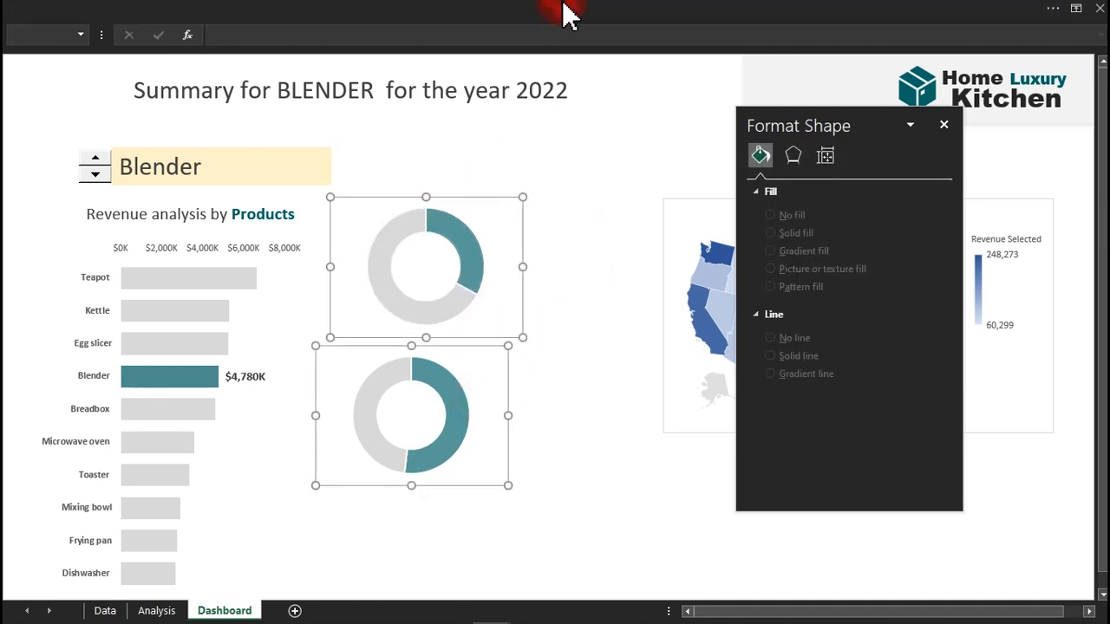
click(589, 43)
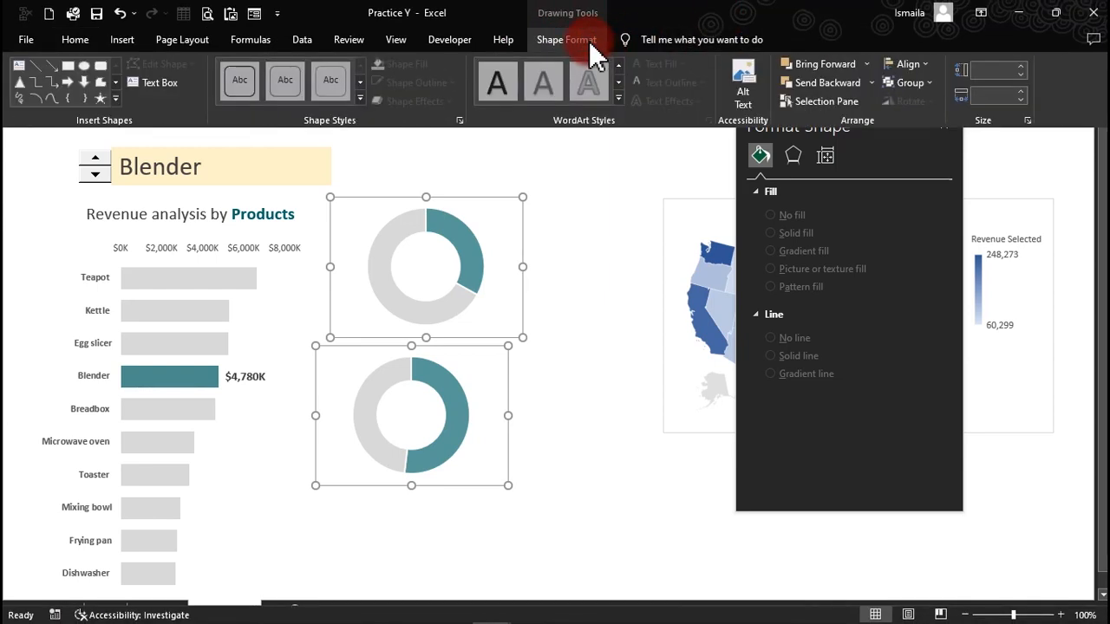
click(909, 65)
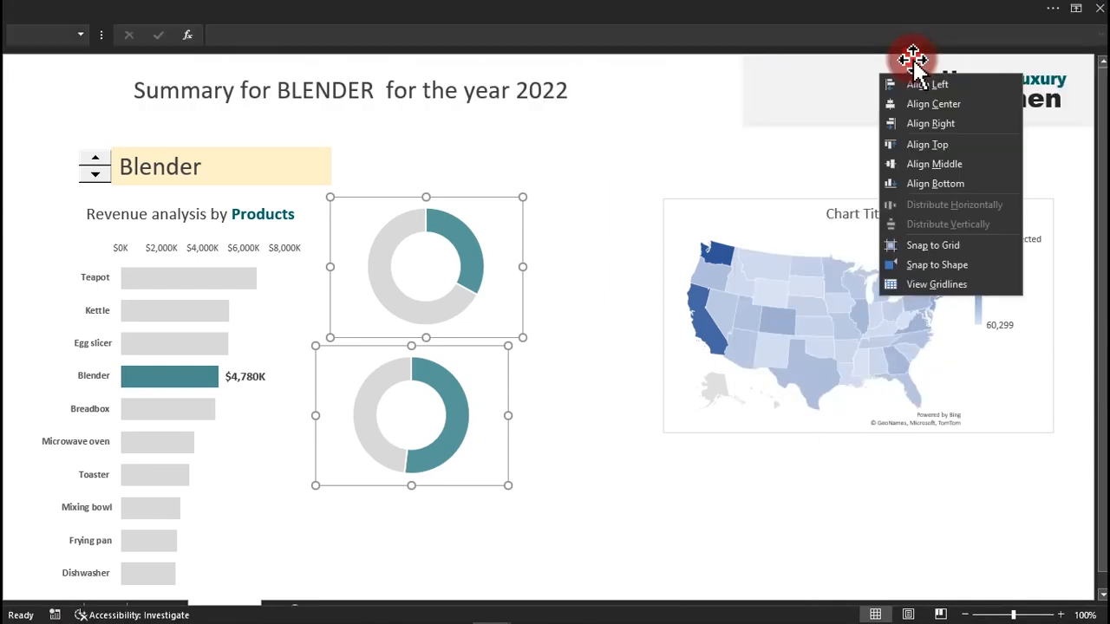
click(954, 124)
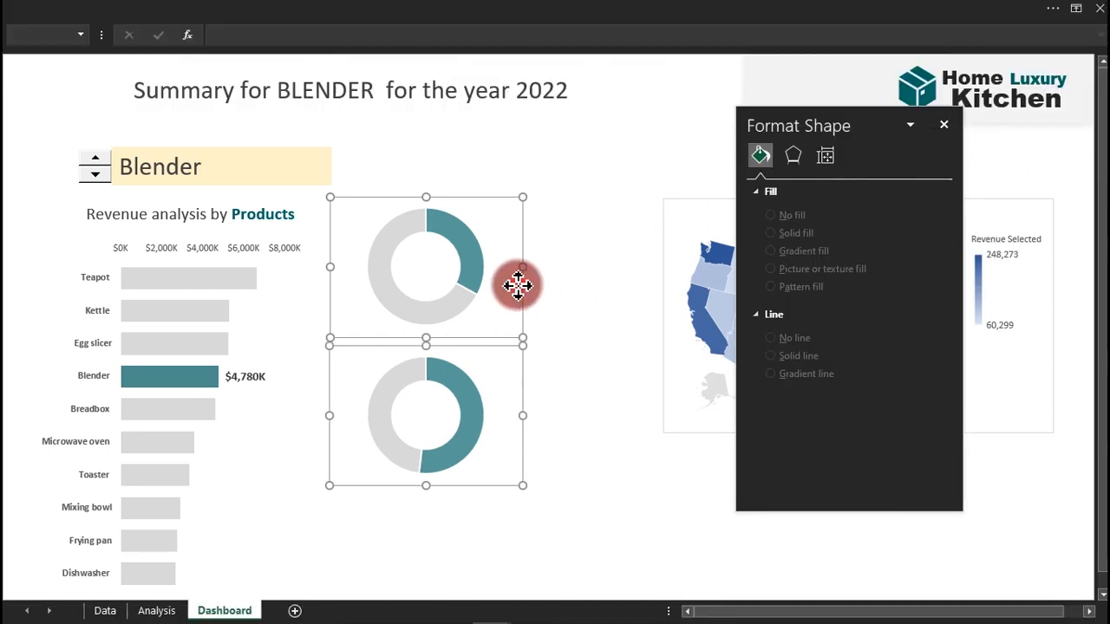
Nudge both doughnut charts slightly to the left together and close the formatting options.
drag(526, 286, 524, 286)
click(585, 213)
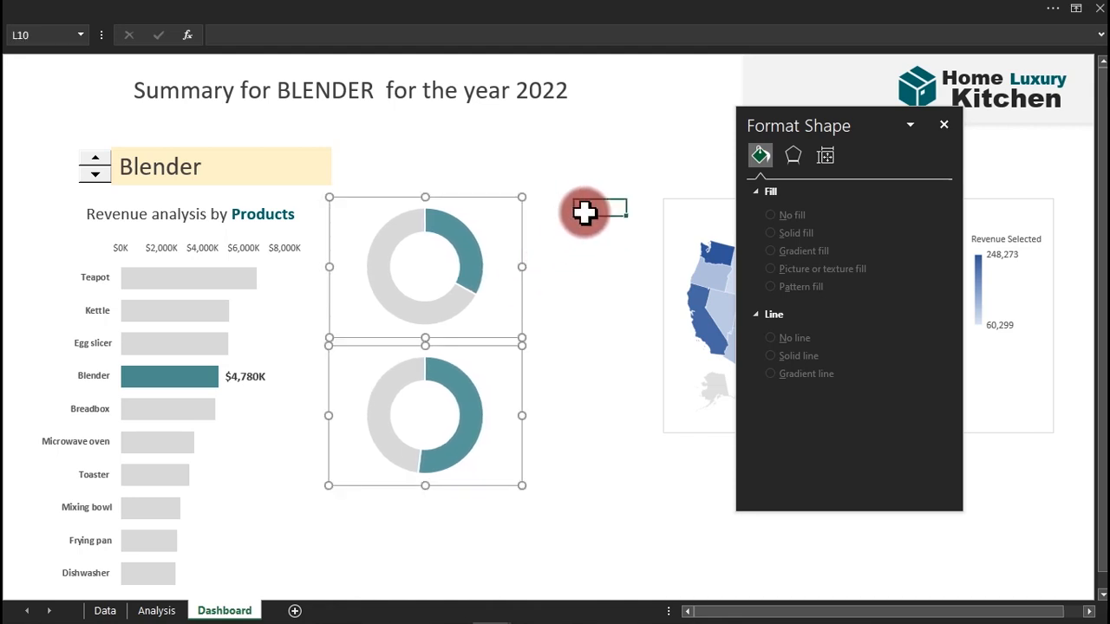
click(943, 127)
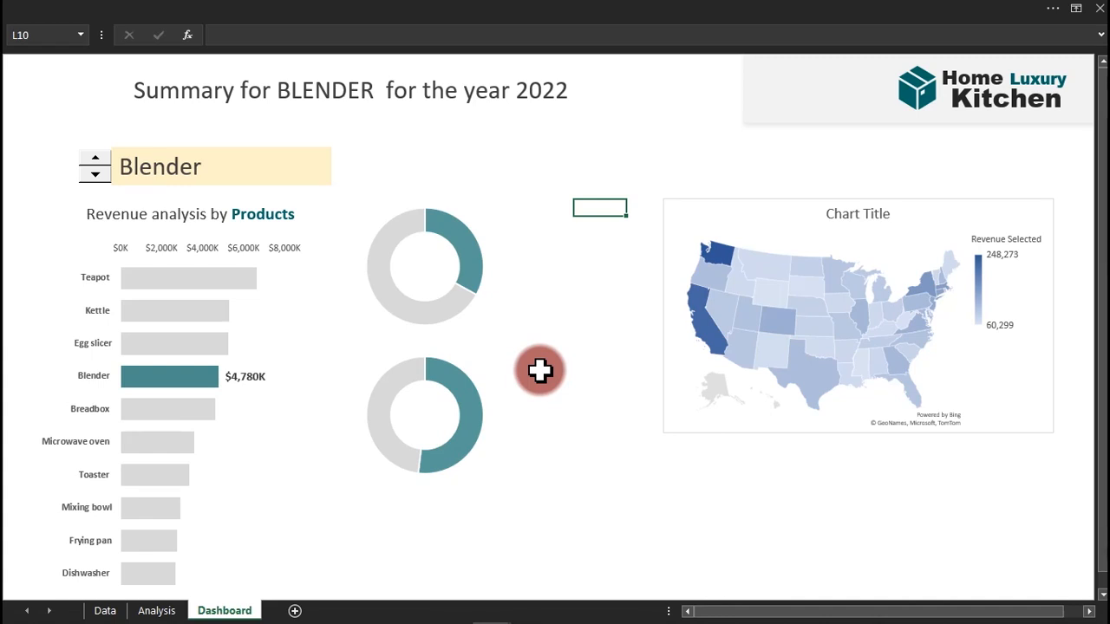
Examine the finished doughnut sections in the Sales Dashboard workbook for reference, and return to the Practice Y workbook.
mouse_move(310, 607)
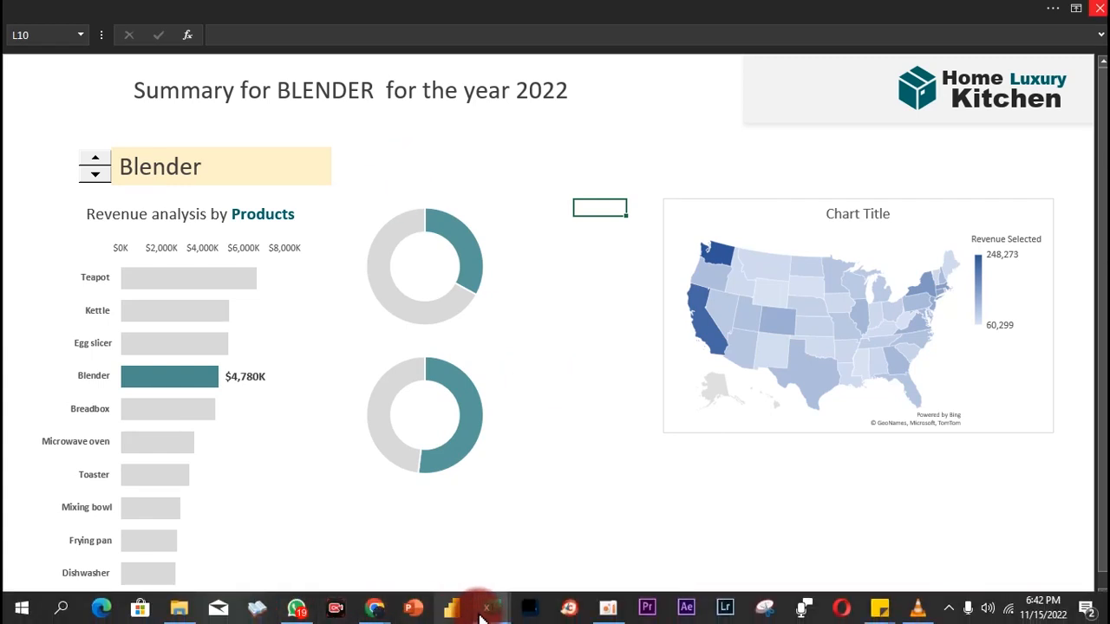
mouse_move(490, 614)
click(446, 572)
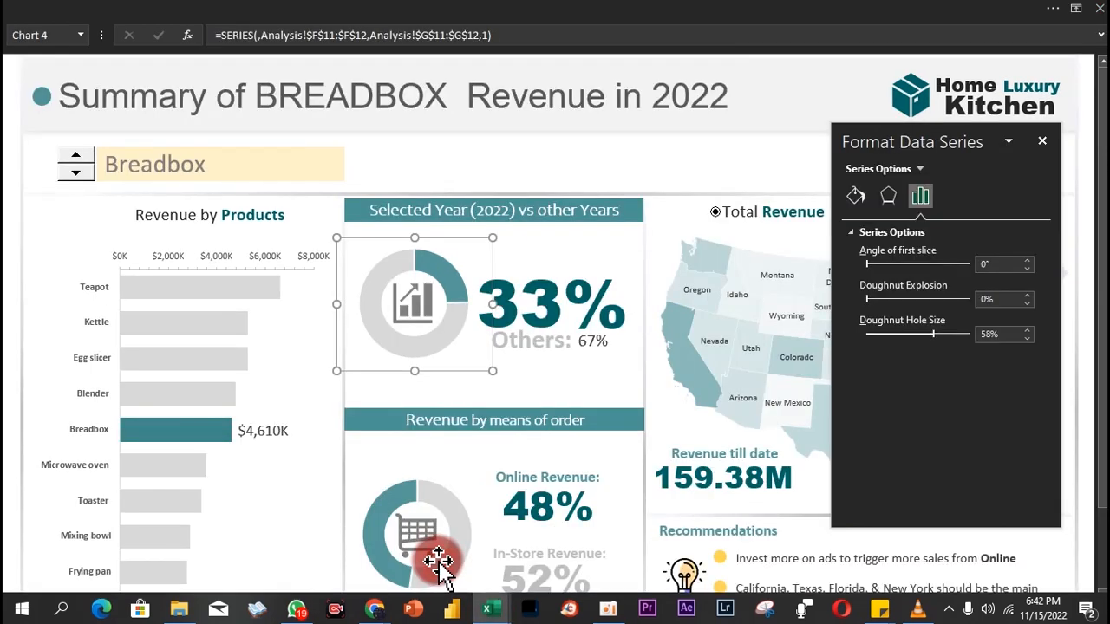
click(595, 169)
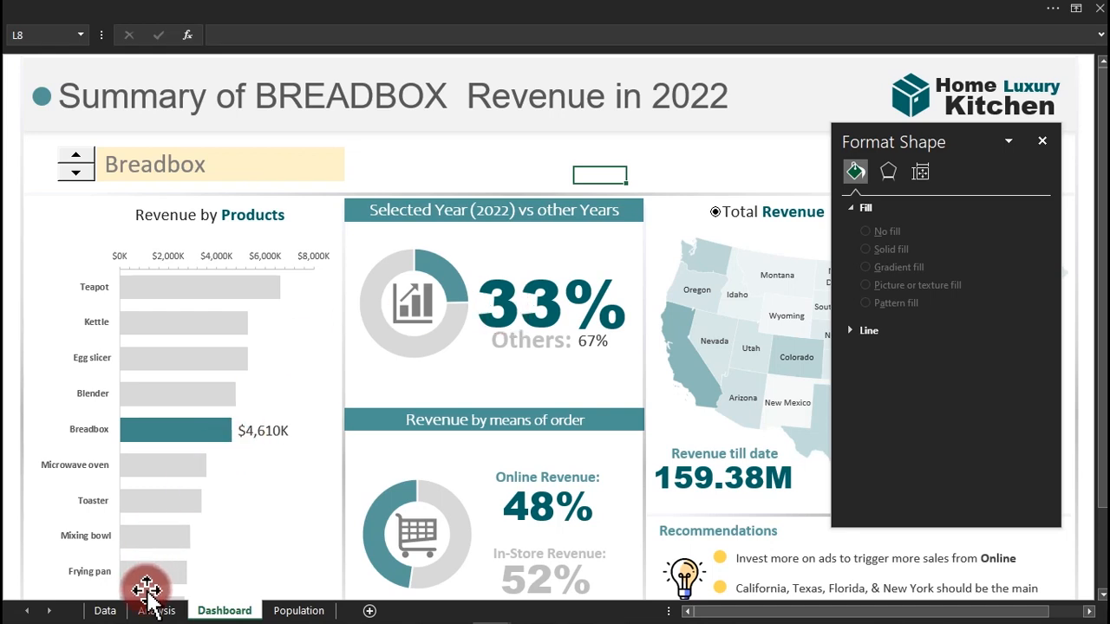
mouse_move(485, 621)
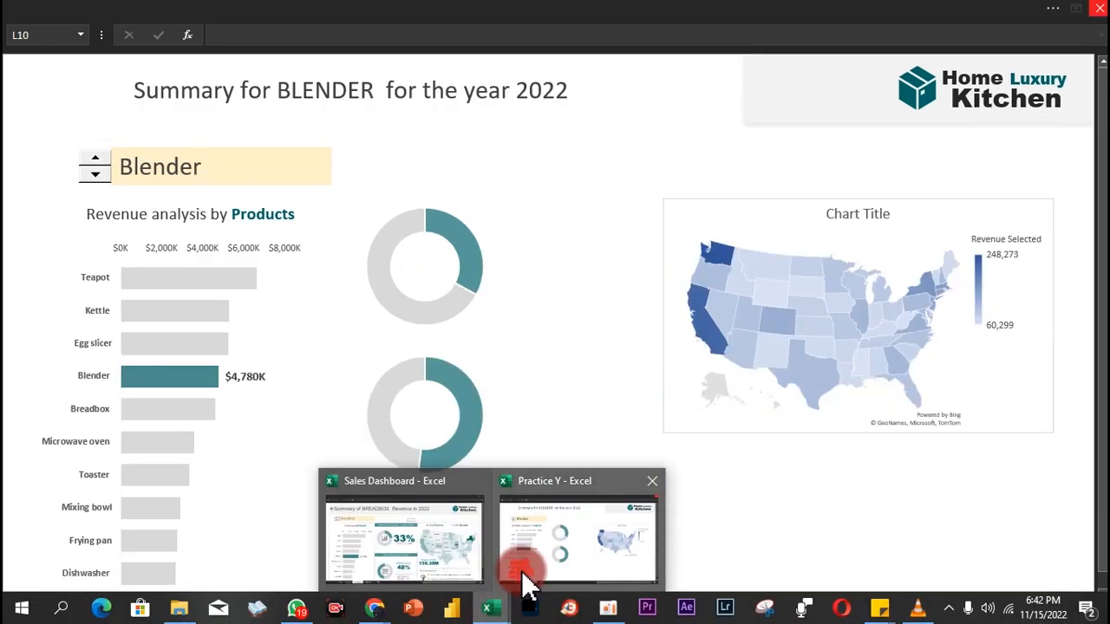
click(523, 572)
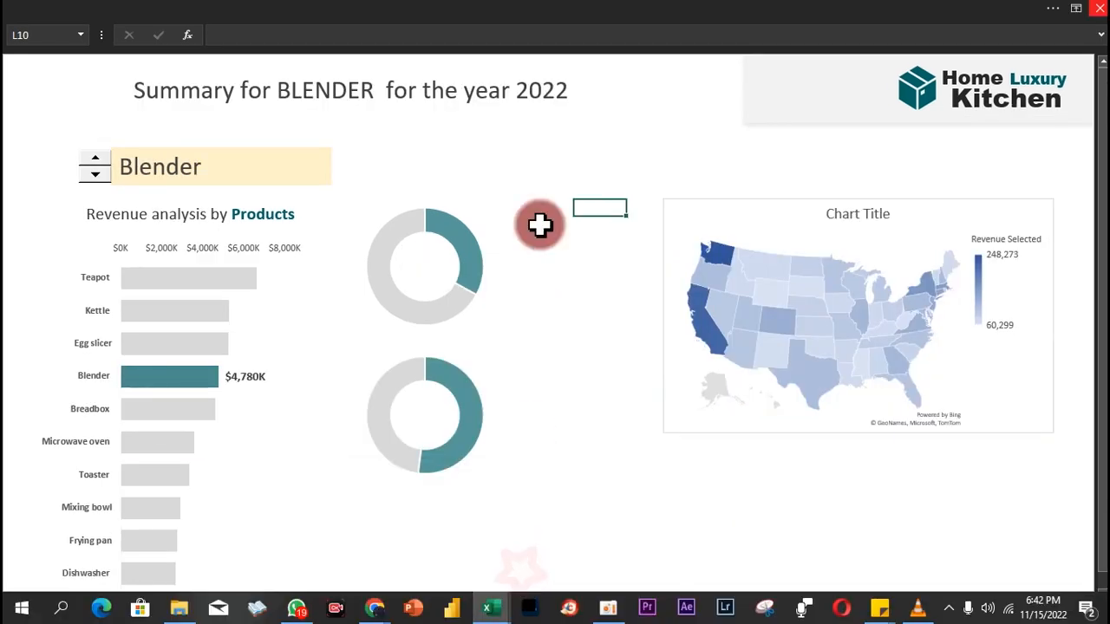
Insert a text box beside the upper doughnut chart and link it to cell G15 of the Analysis sheet.
click(386, 9)
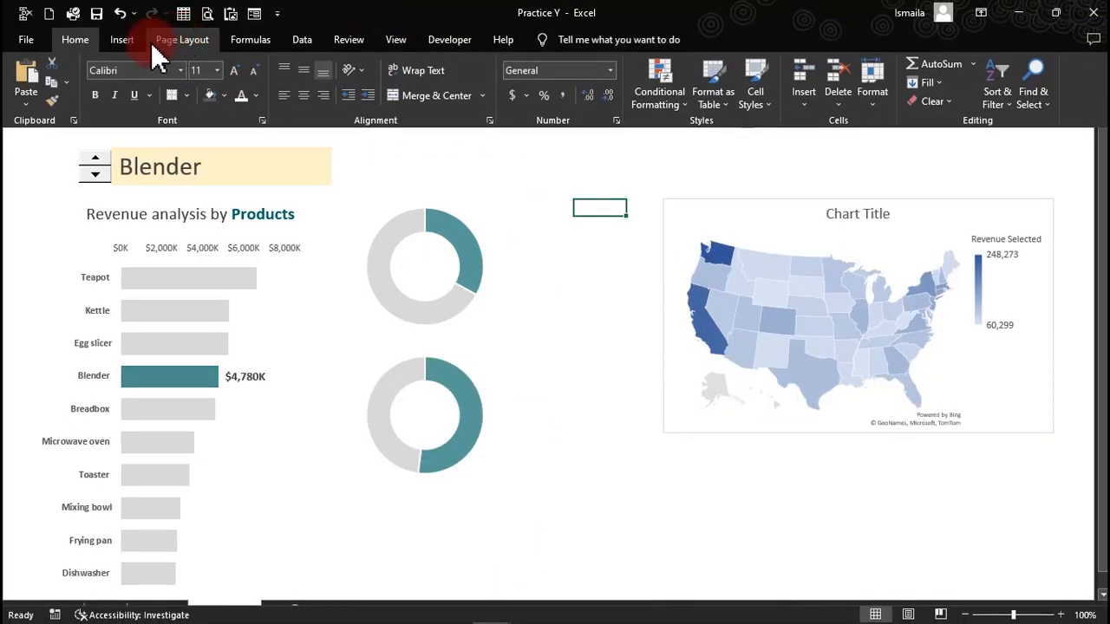
click(126, 39)
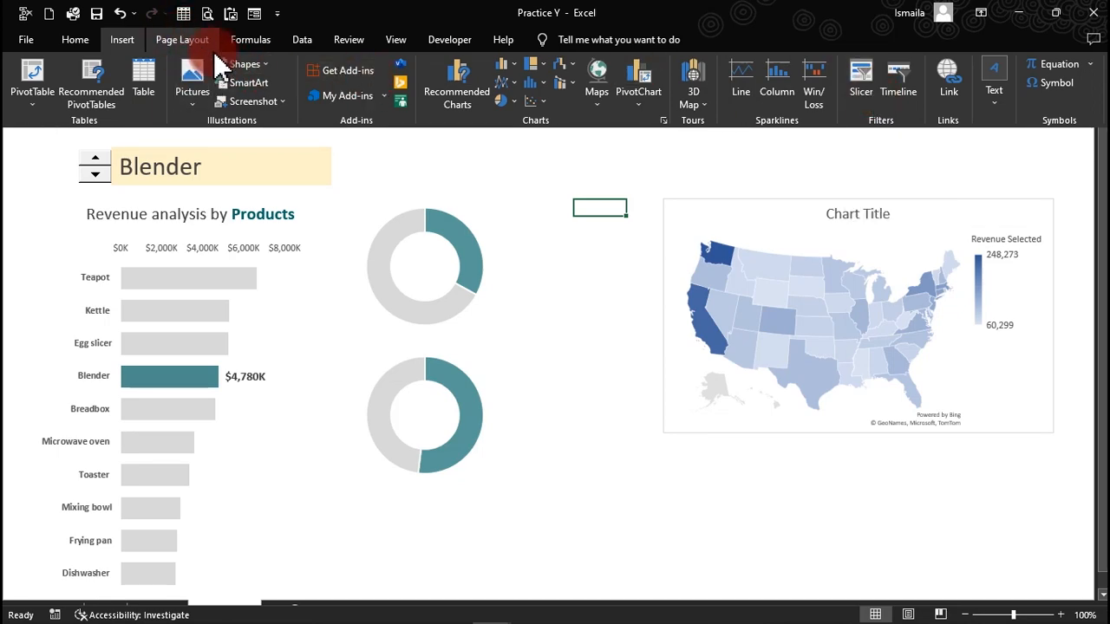
click(271, 70)
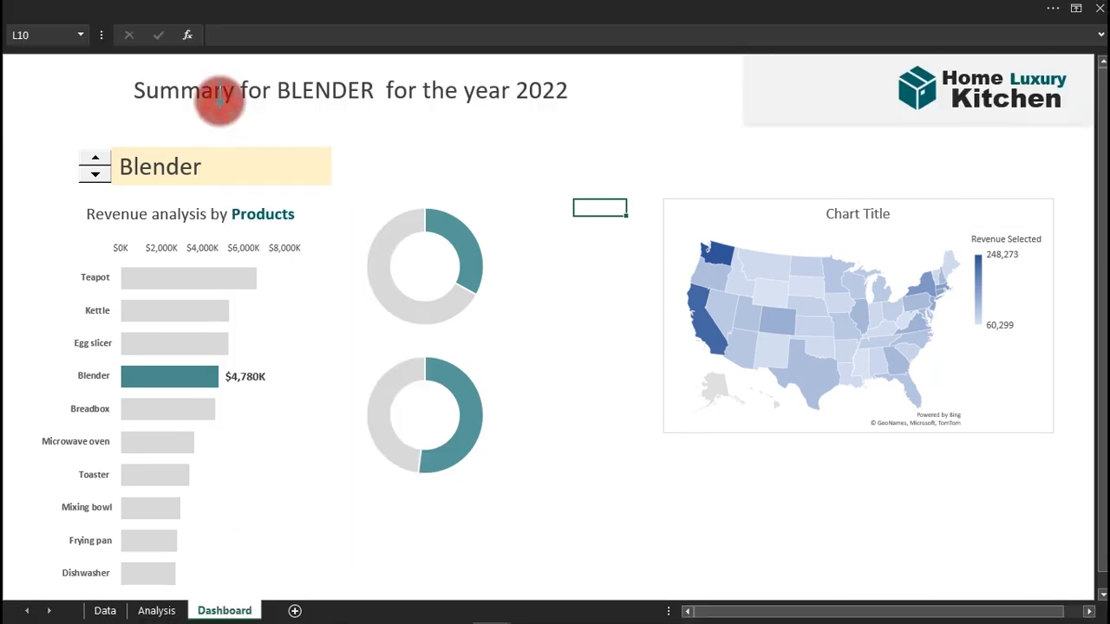
drag(501, 206, 640, 259)
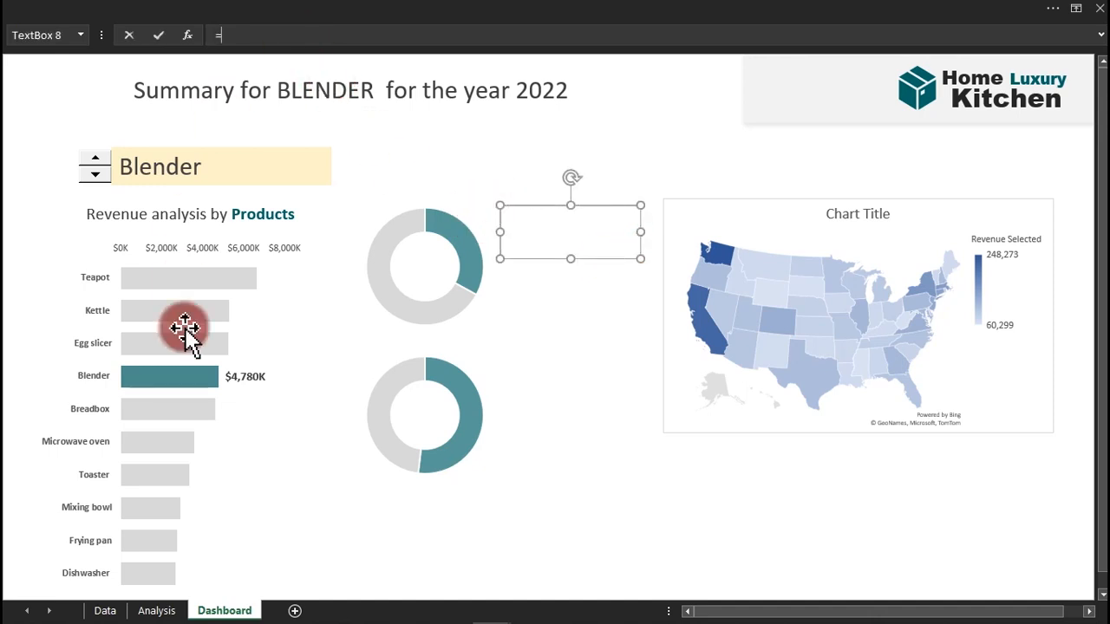
click(165, 611)
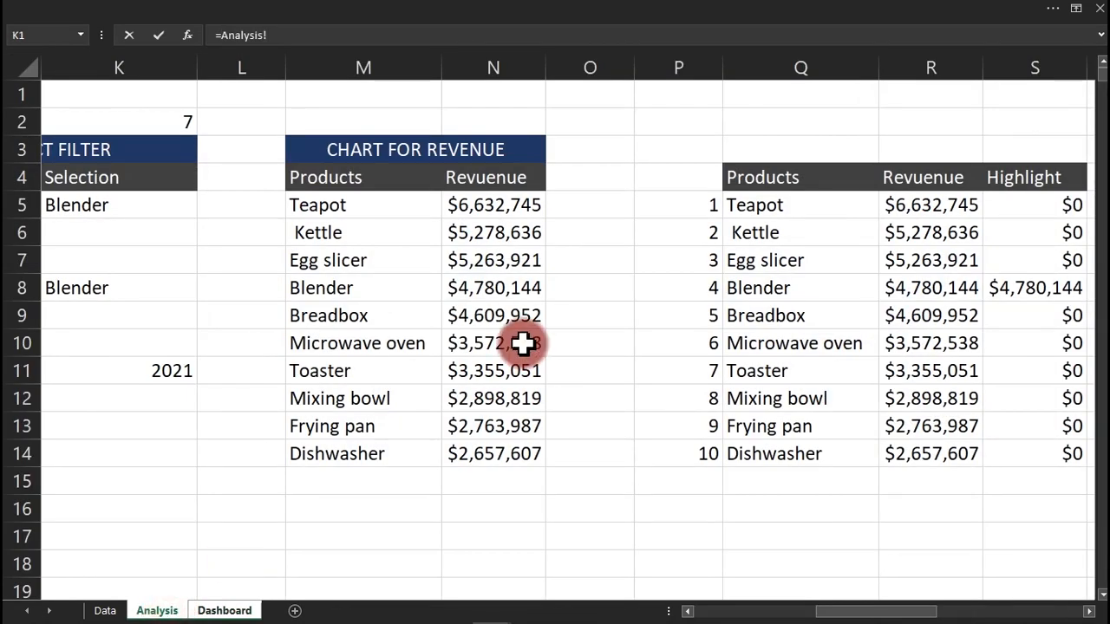
drag(827, 608, 706, 612)
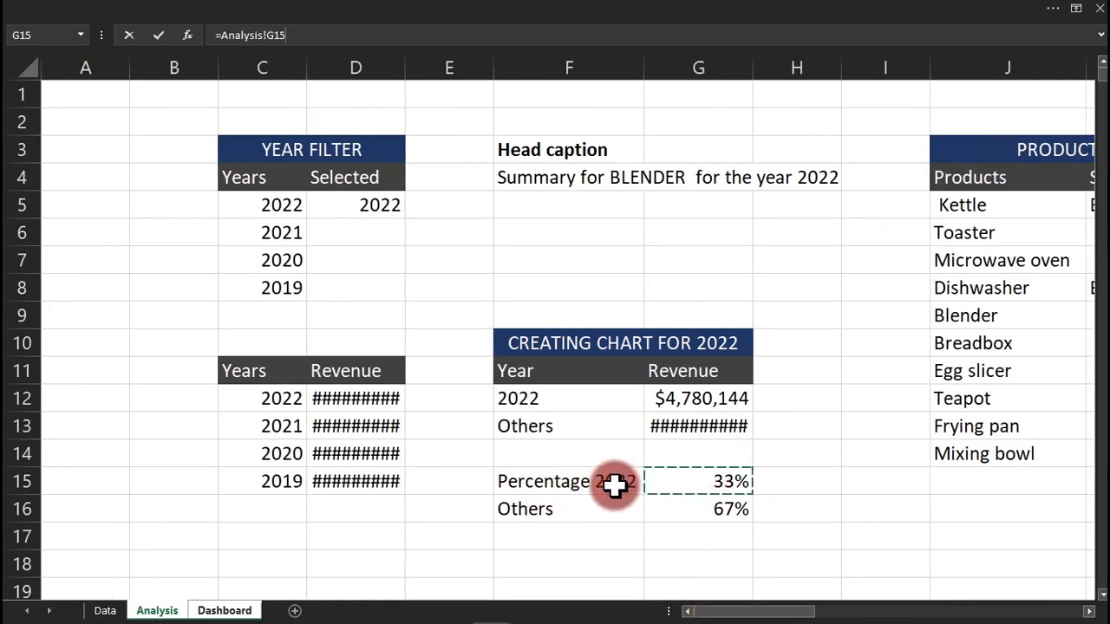
key(Return)
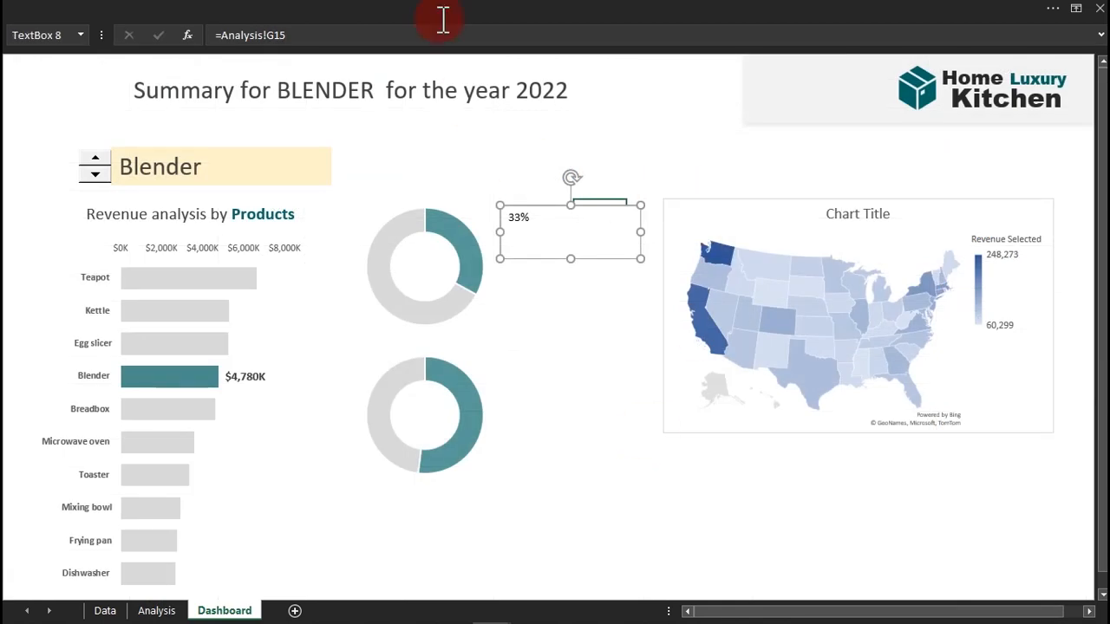
Format the linked percentage text in Arial Black at font size 60.
click(408, 13)
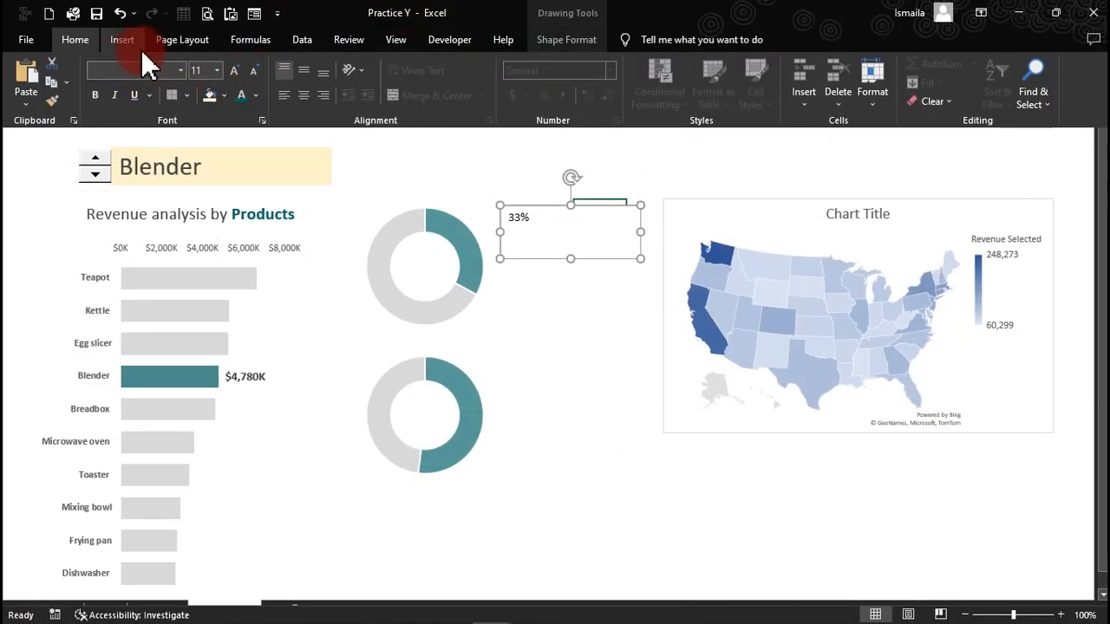
click(179, 69)
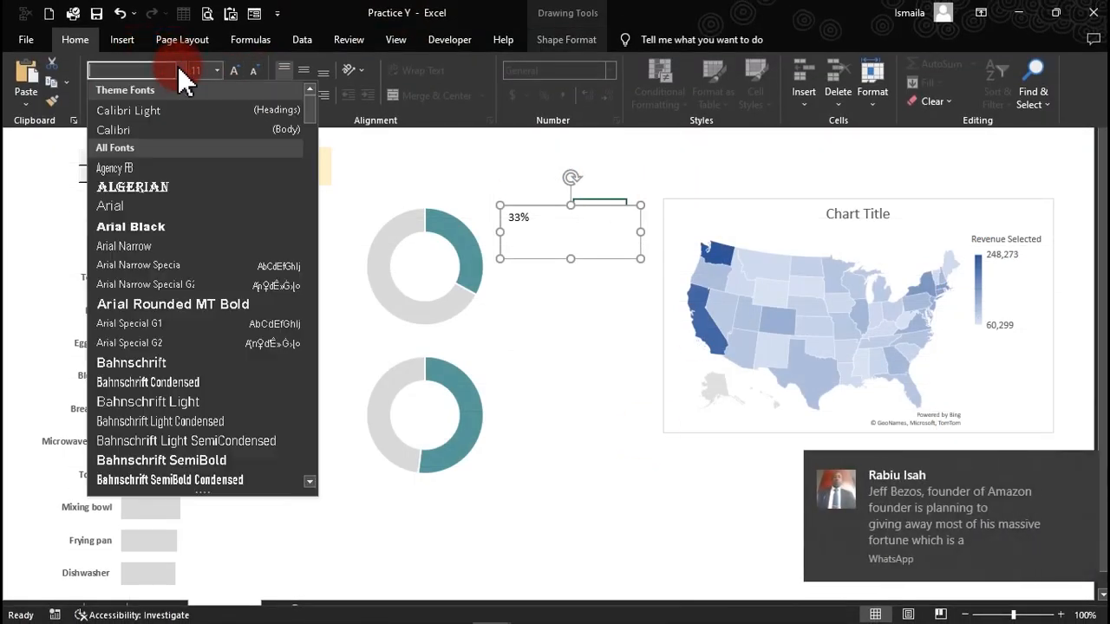
click(151, 224)
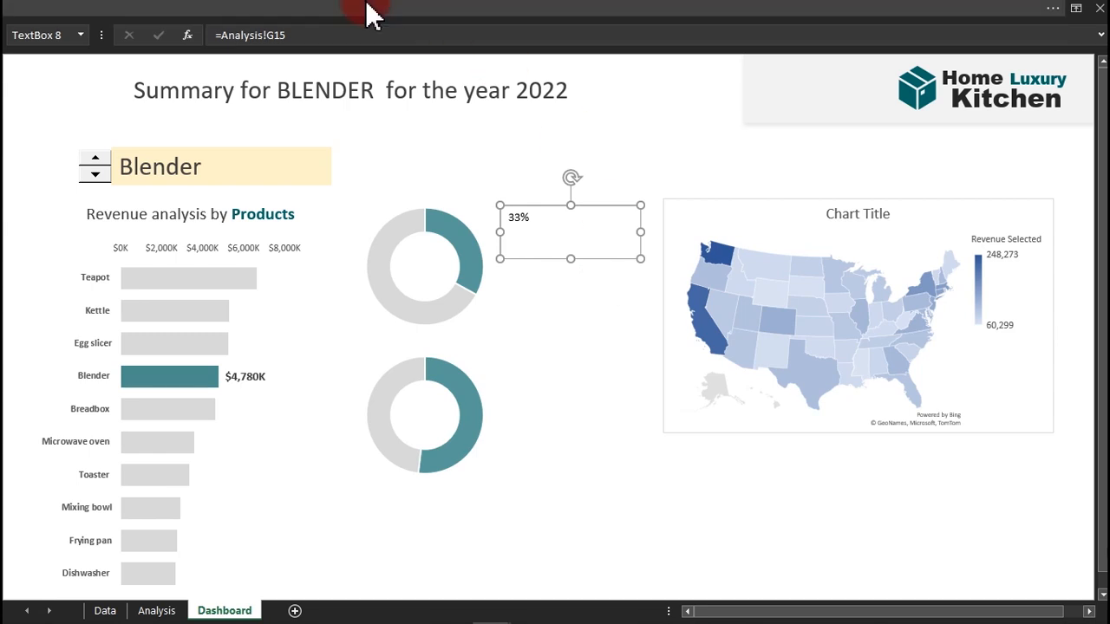
click(260, 12)
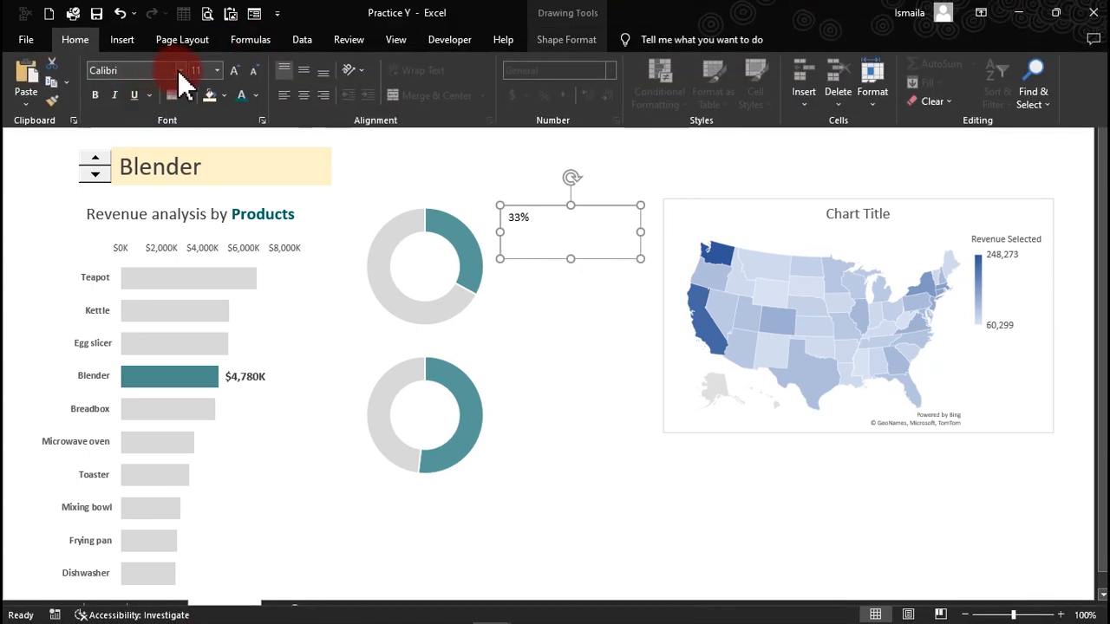
click(180, 70)
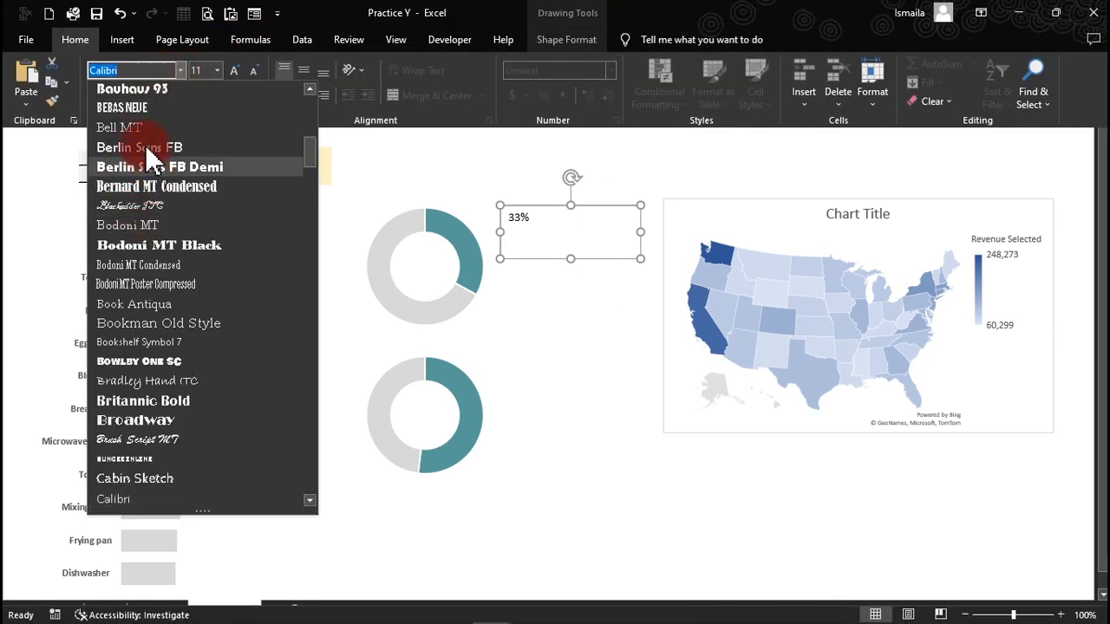
drag(309, 140, 307, 103)
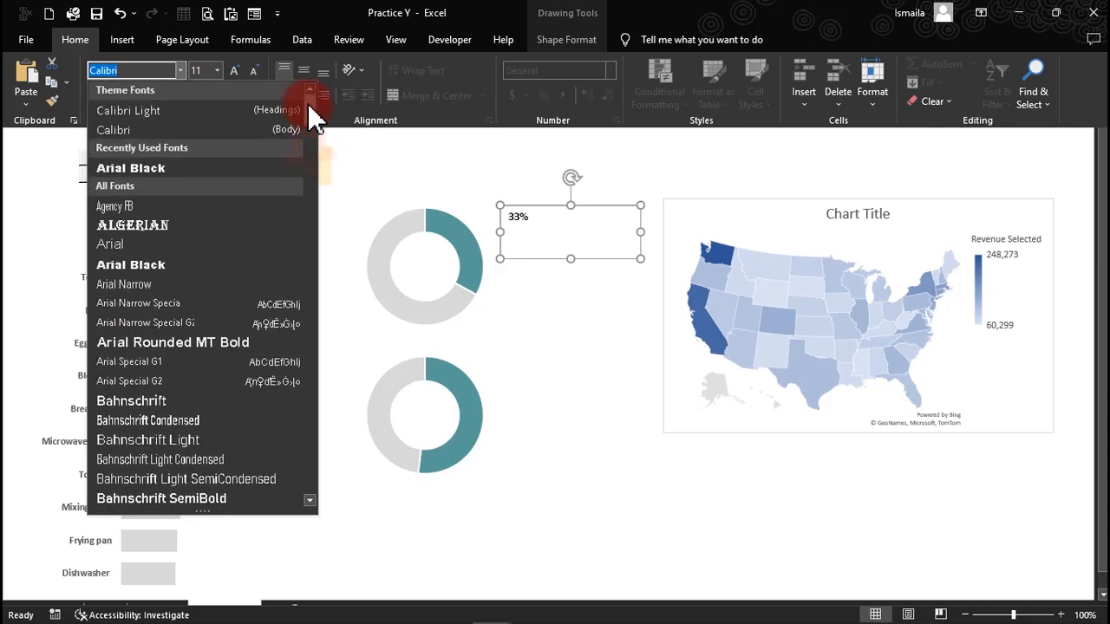
click(193, 167)
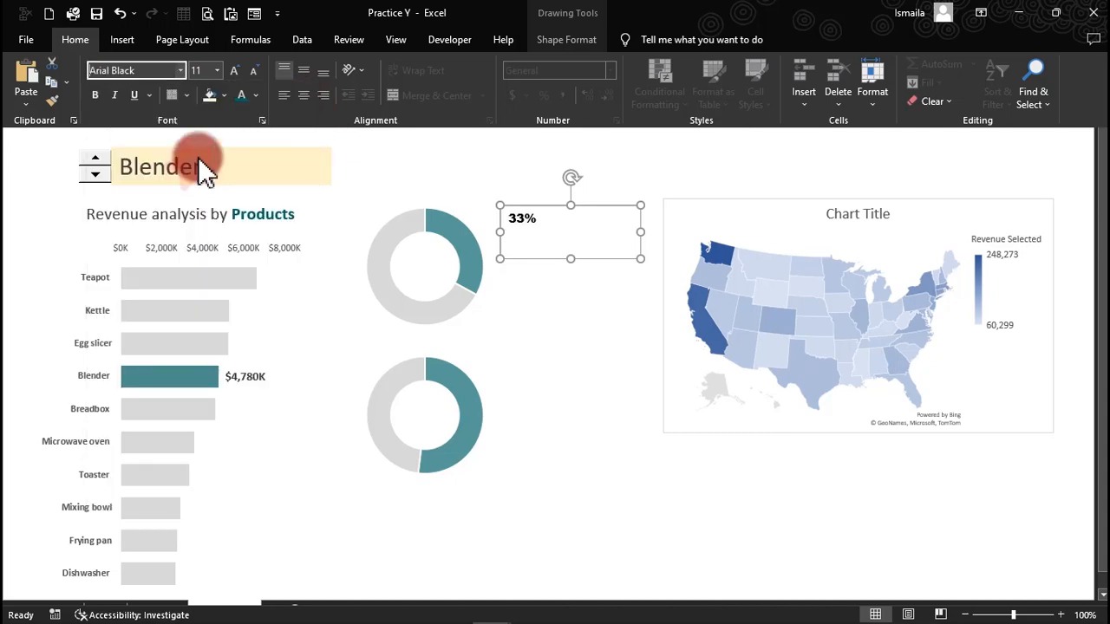
click(218, 71)
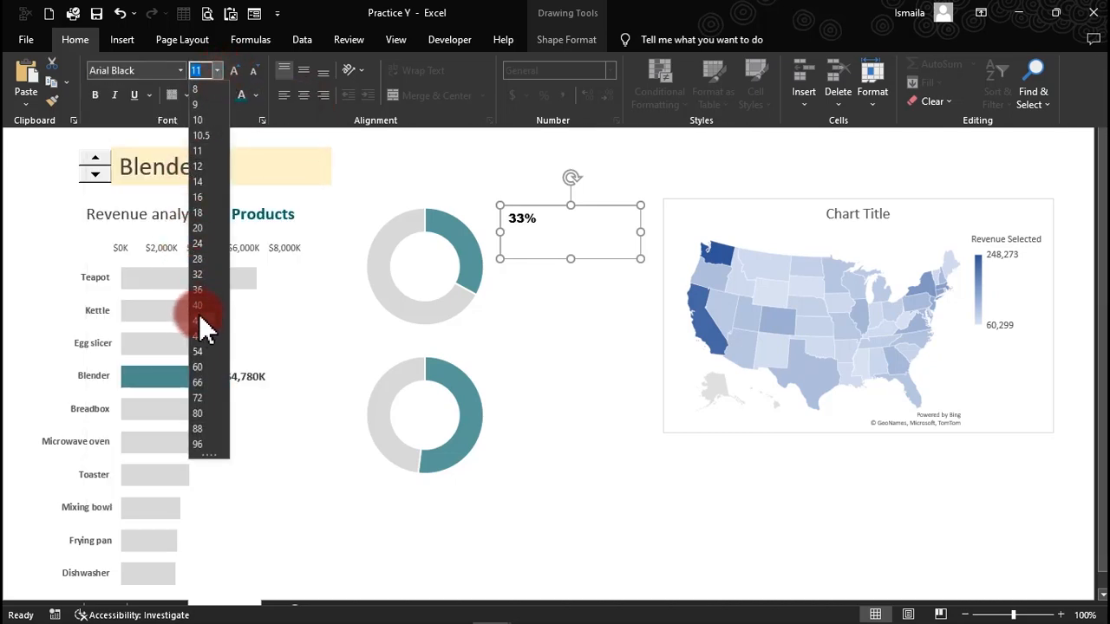
click(202, 368)
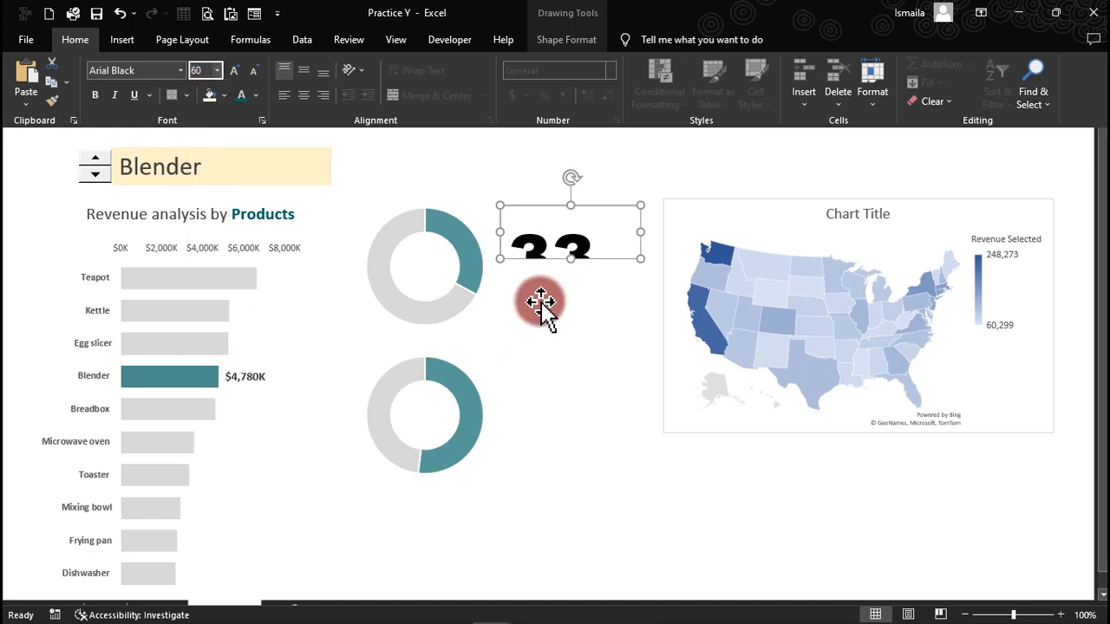
key(ctrl+shift+F1)
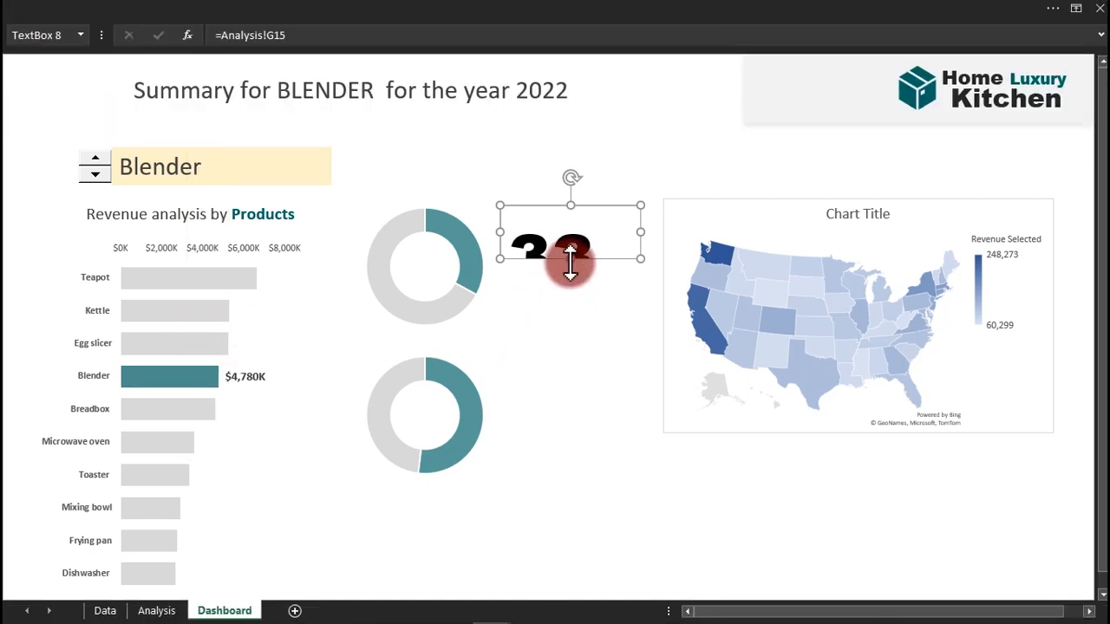
Enlarge the percentage text box to fit its whole value and place it directly beside the upper doughnut chart.
drag(570, 258, 568, 290)
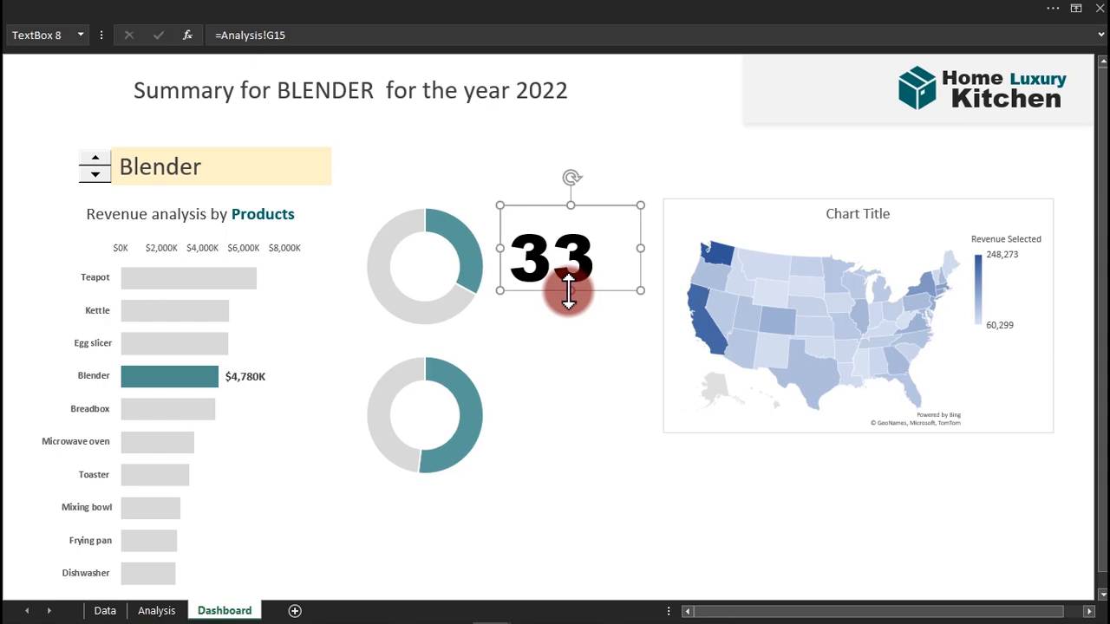
click(645, 249)
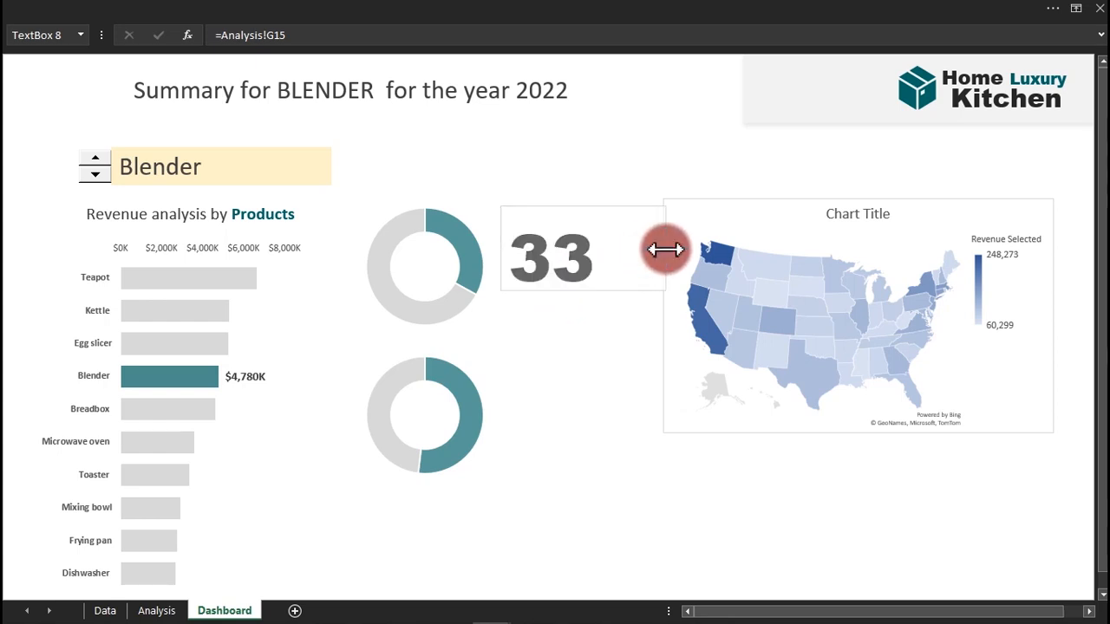
click(666, 250)
mouse_move(170, 589)
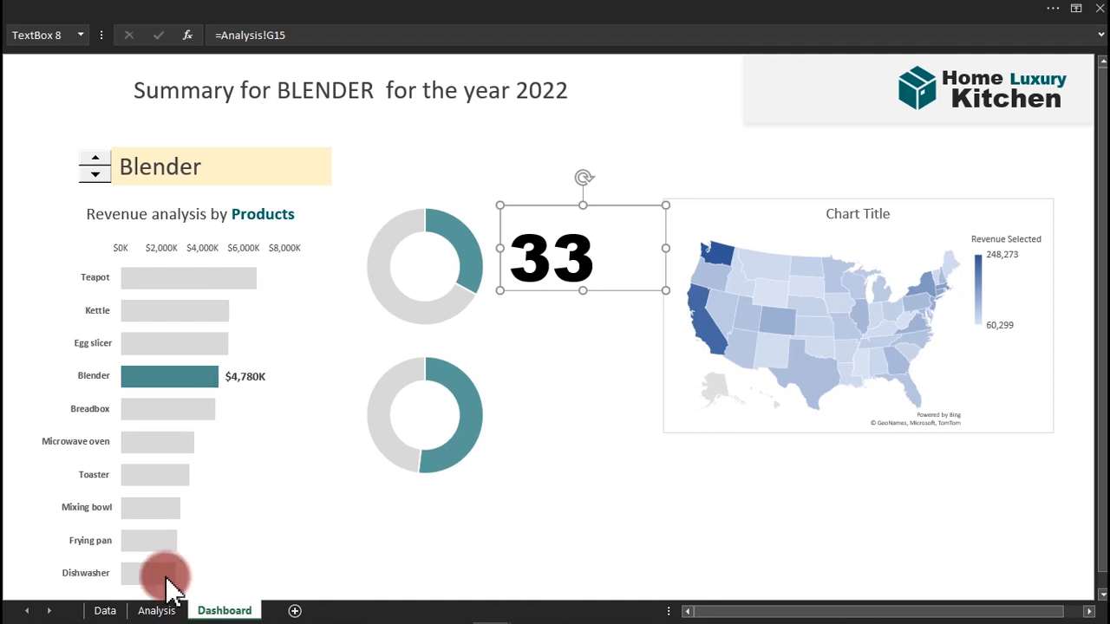
click(156, 610)
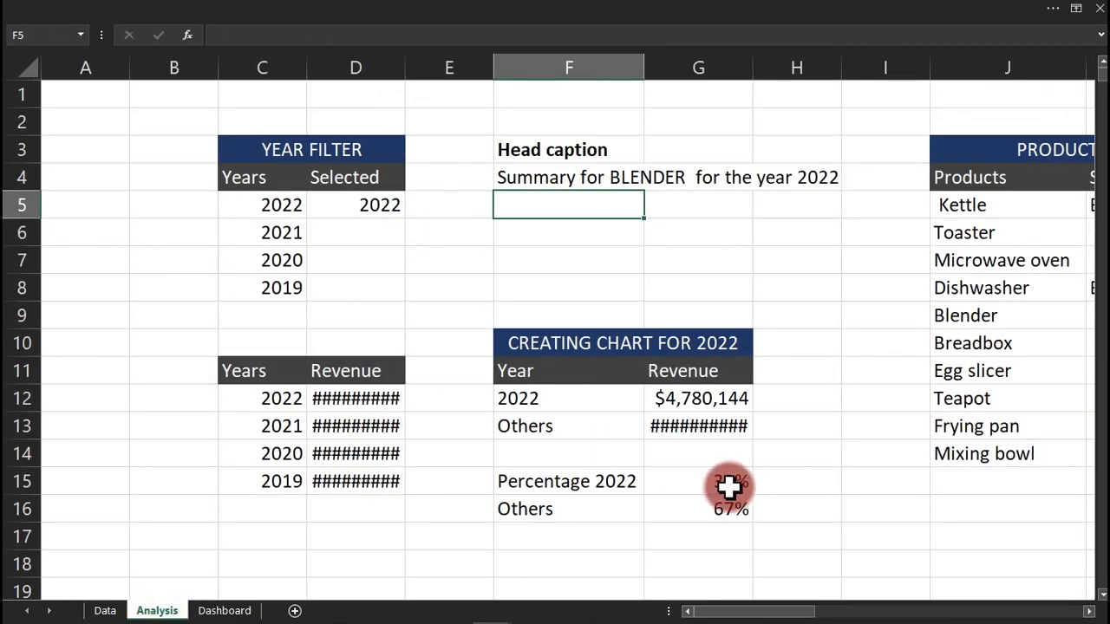
click(223, 611)
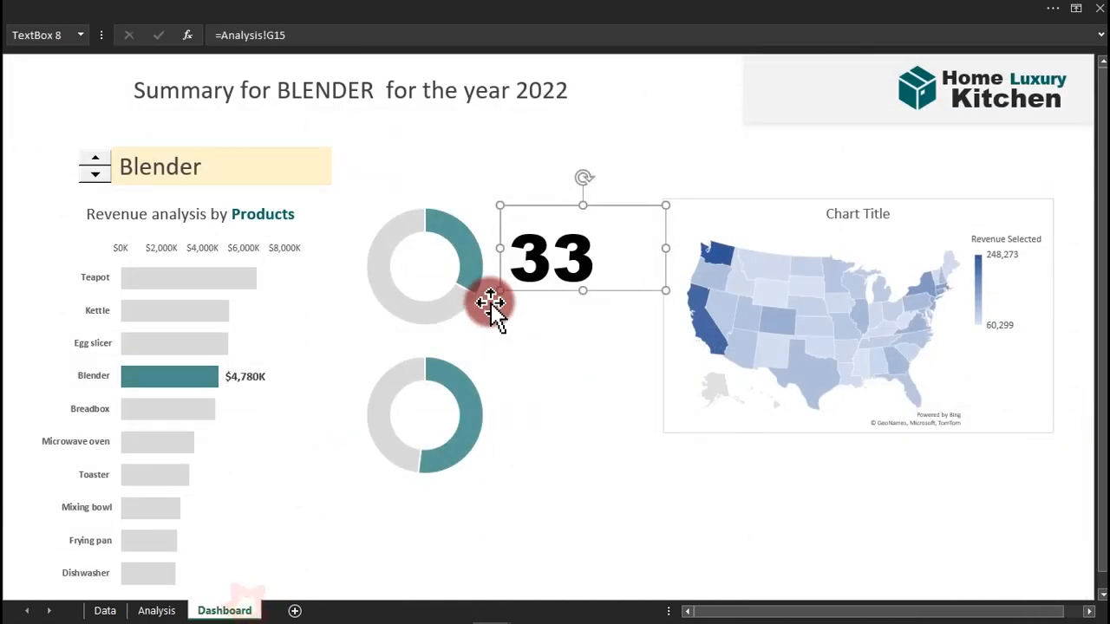
drag(503, 251, 460, 258)
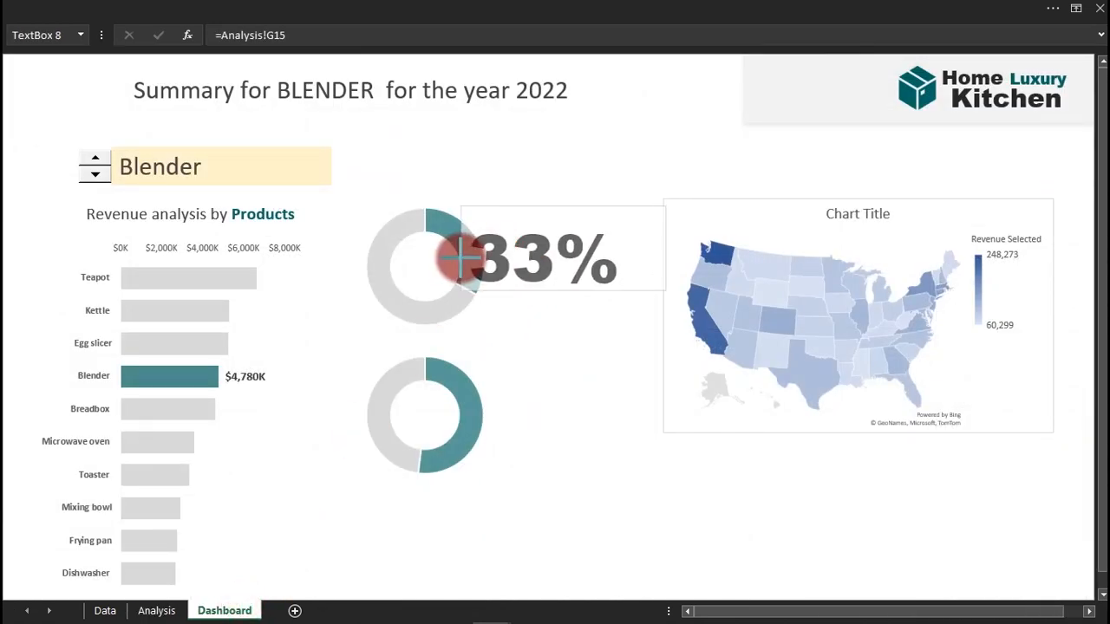
drag(557, 259, 578, 262)
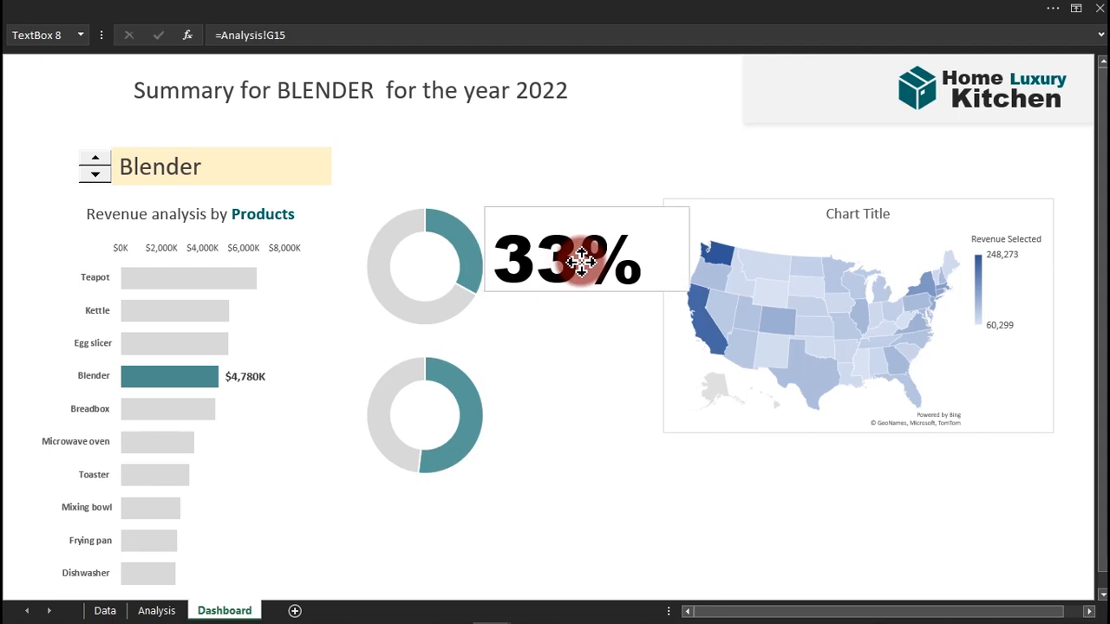
Colour the percentage text dark teal and give its text box no fill and no line.
click(241, 13)
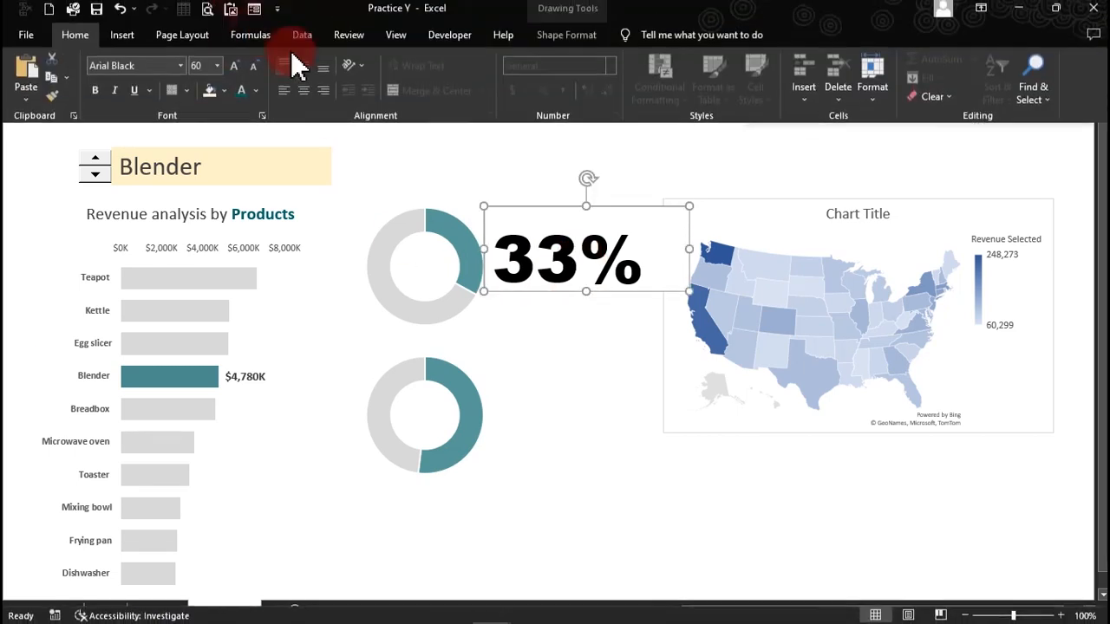
click(244, 96)
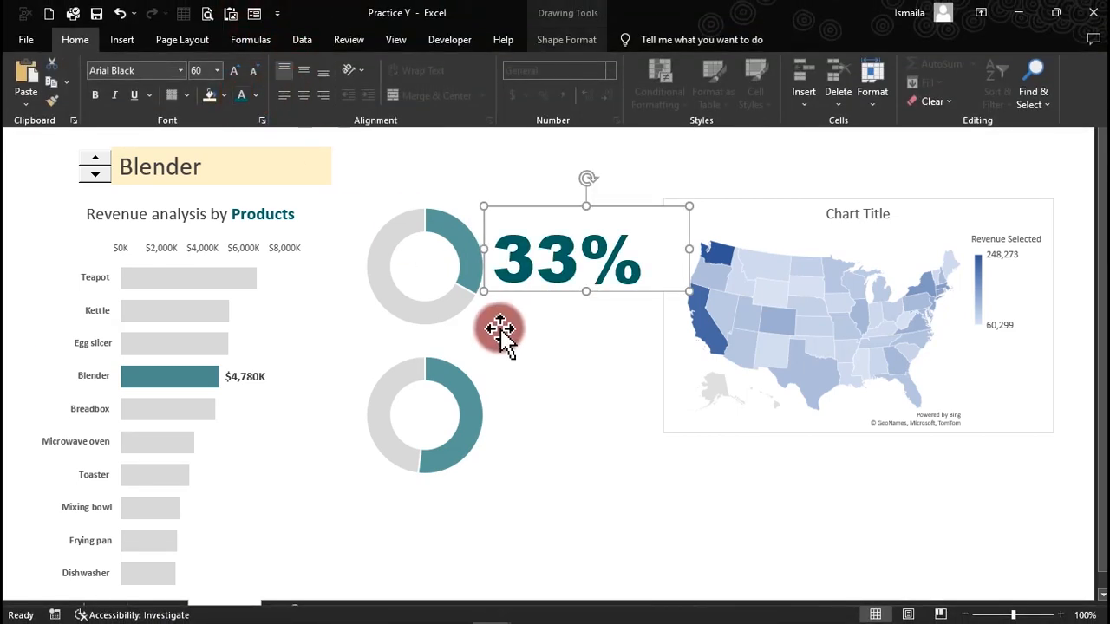
click(565, 295)
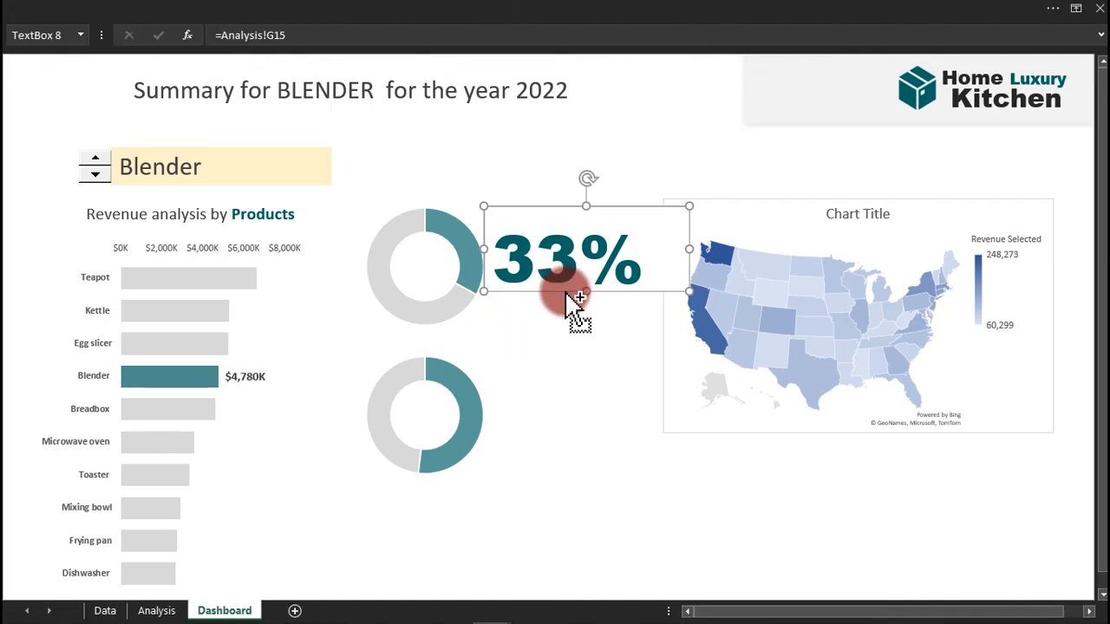
double_click(567, 292)
click(795, 238)
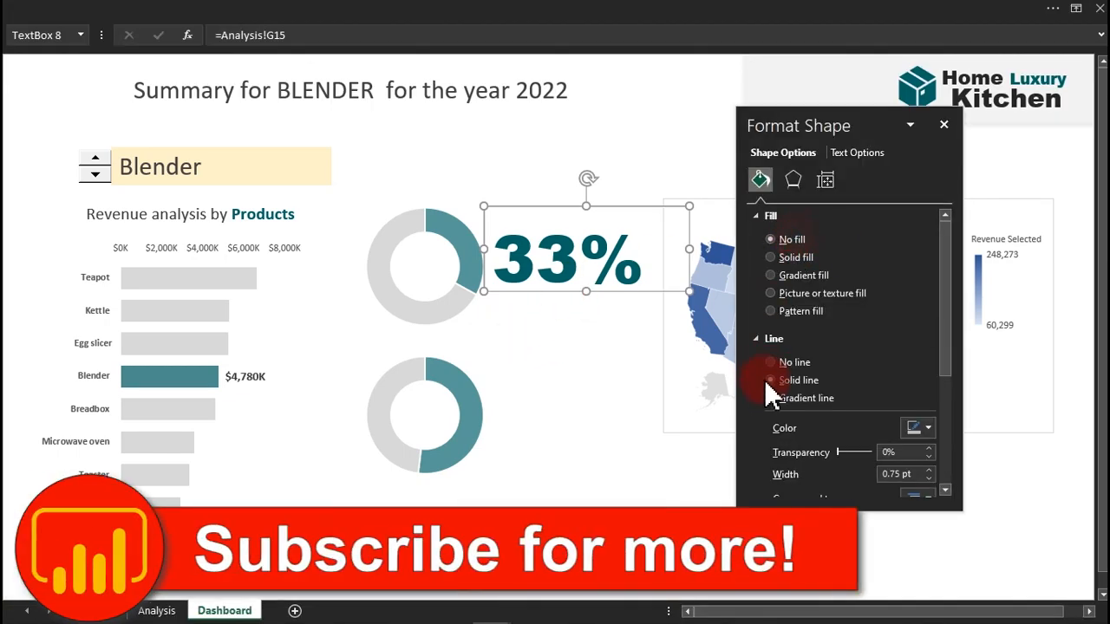
click(780, 363)
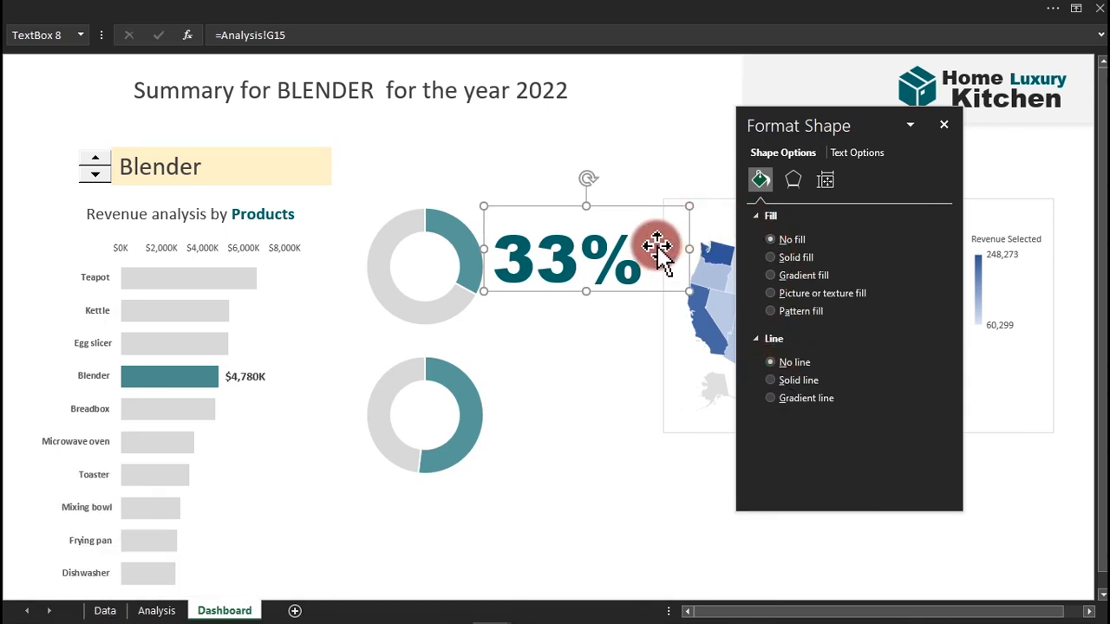
Centre the percentage horizontally and vertically within its text box and make the box slightly narrower.
click(364, 8)
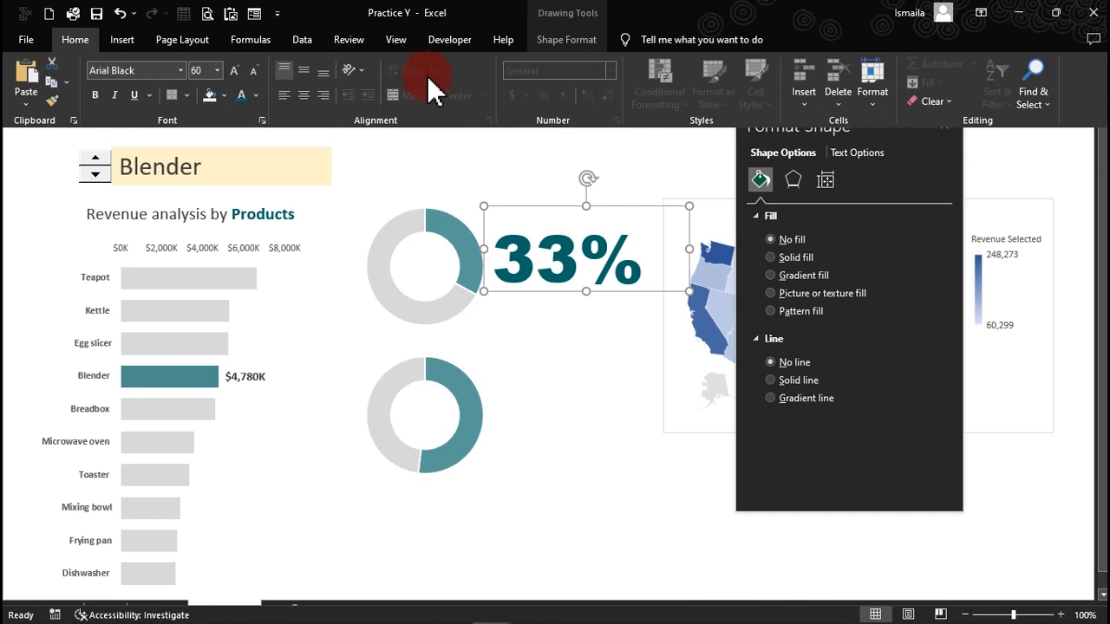
click(303, 95)
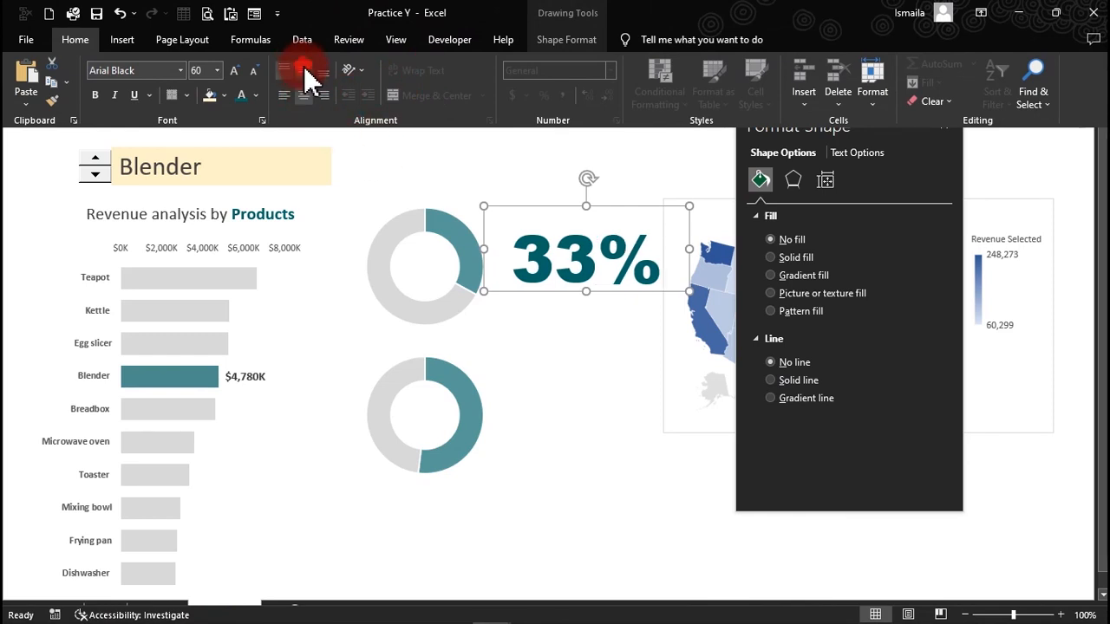
click(304, 66)
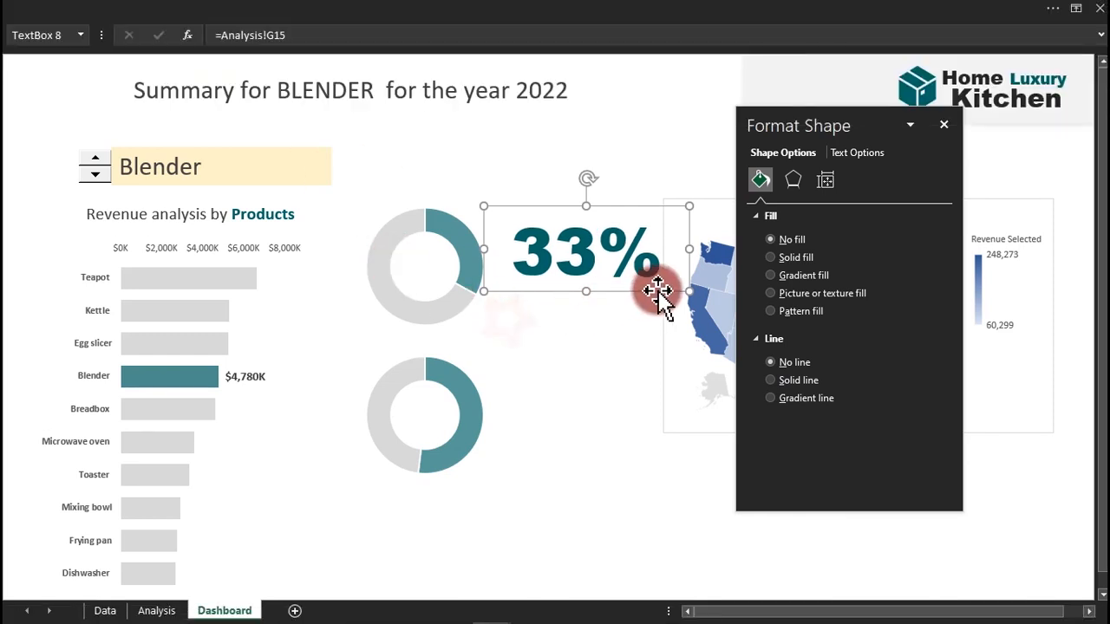
drag(689, 249, 668, 249)
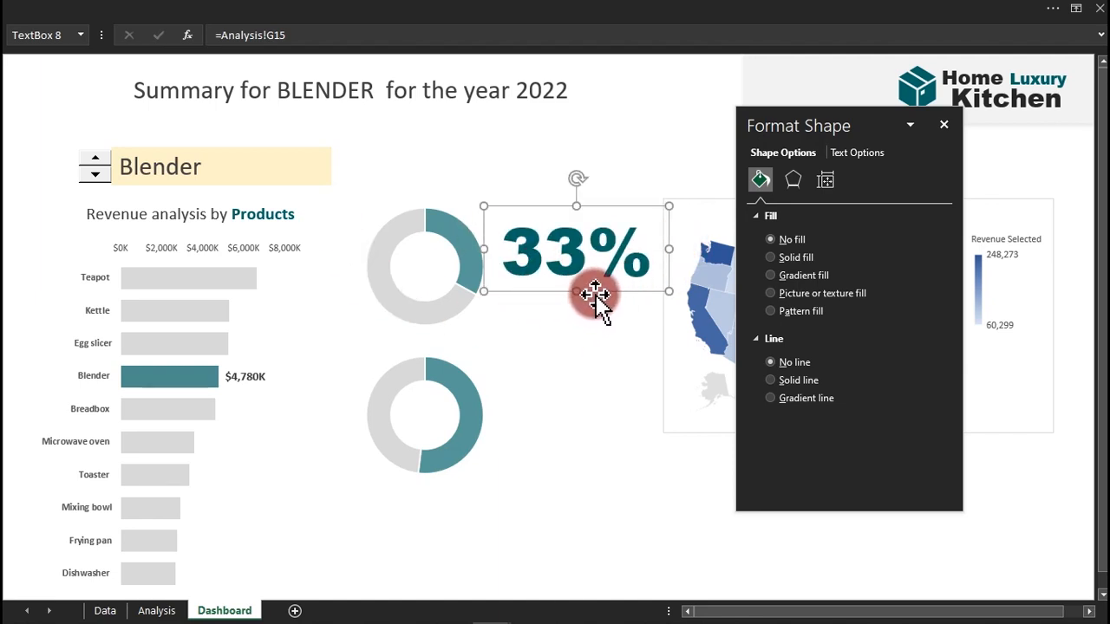
Duplicate the percentage text box just below the original and replace the copy's text with "Others".
drag(594, 293, 592, 355)
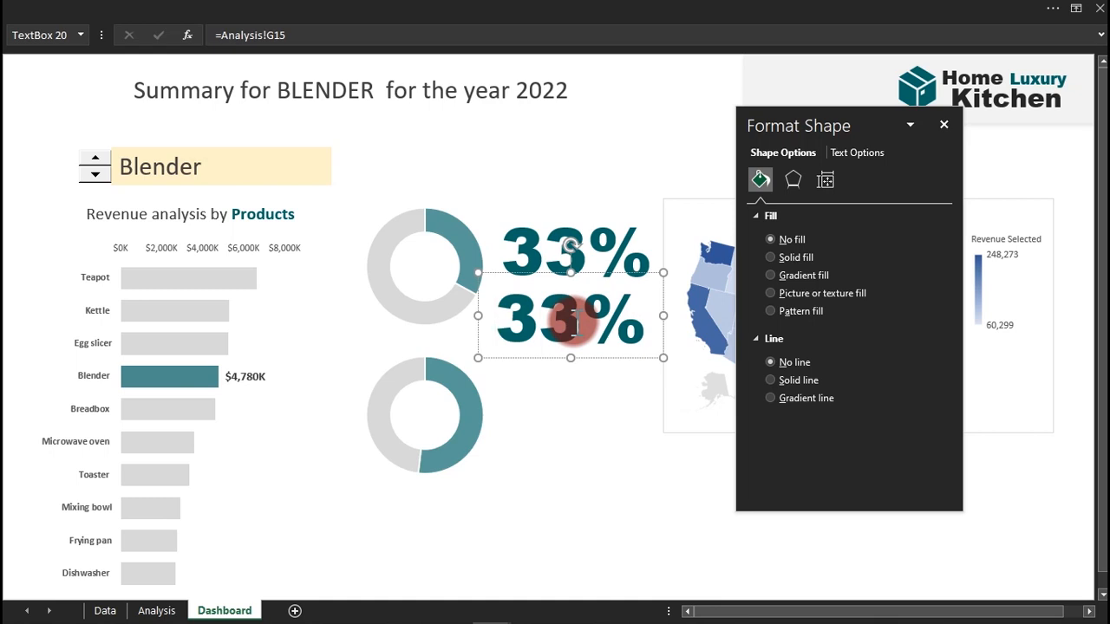
double_click(573, 321)
text(Others)
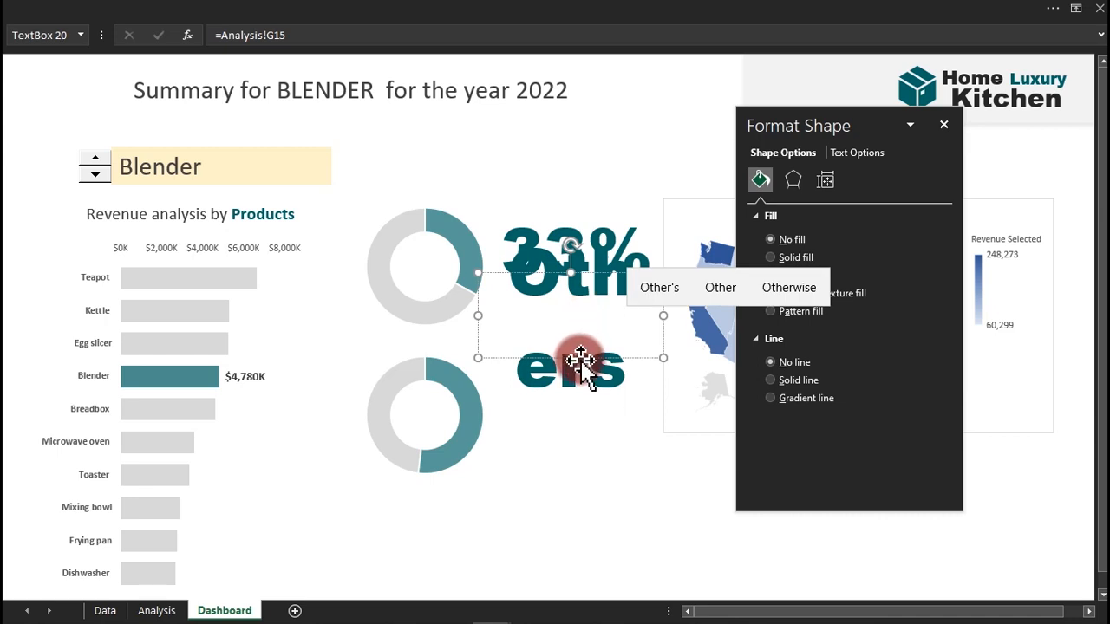
Colour the "Others" text light grey and reduce its font size to 18.
click(580, 360)
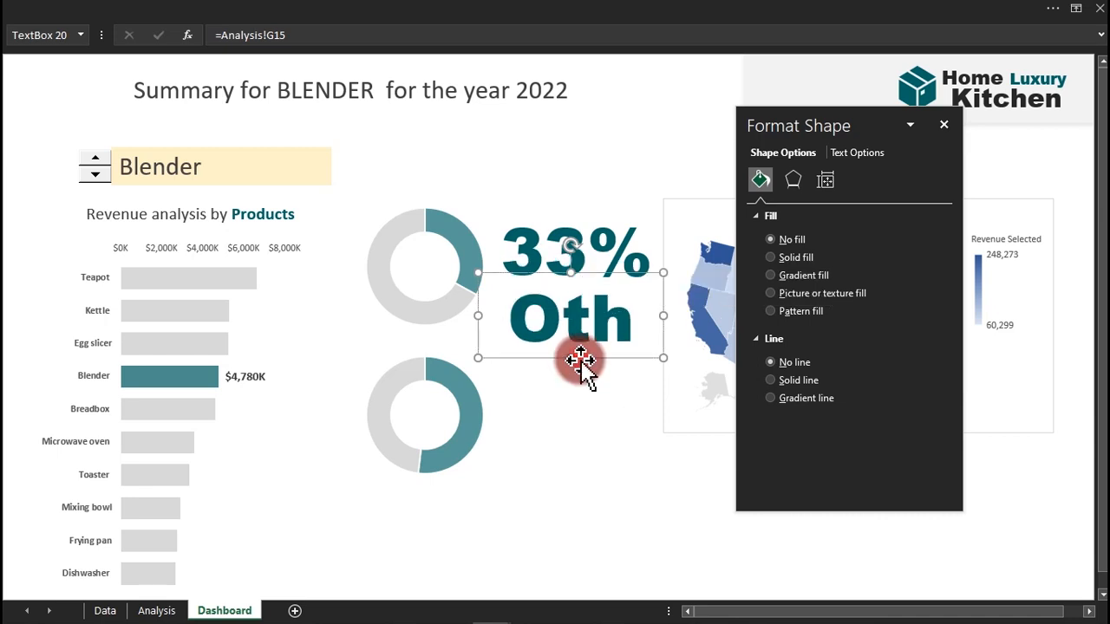
click(855, 154)
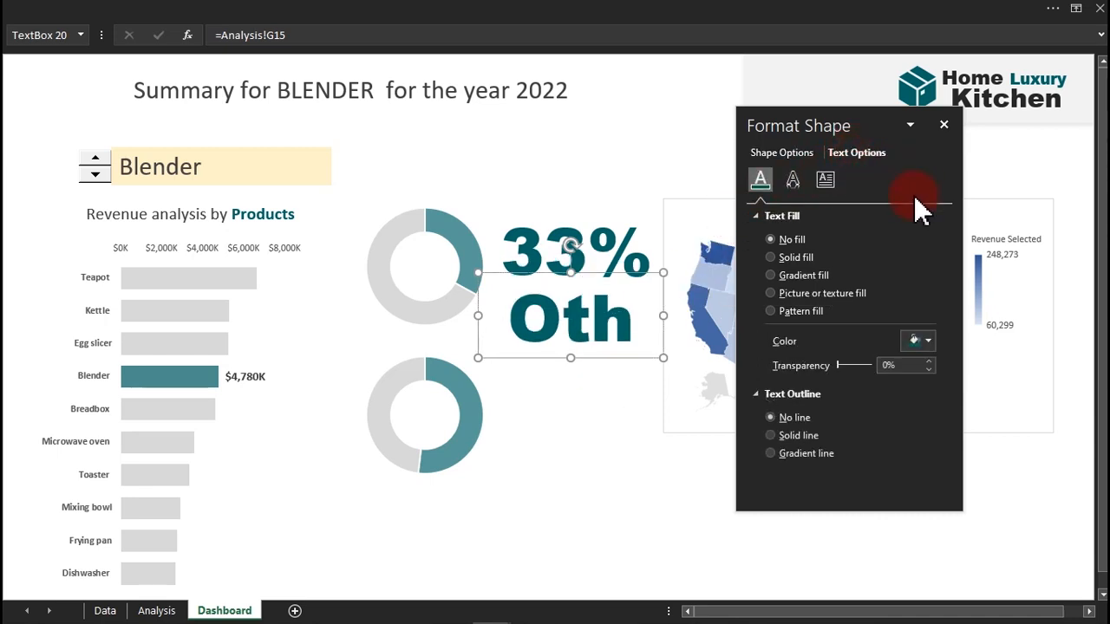
click(928, 341)
click(908, 405)
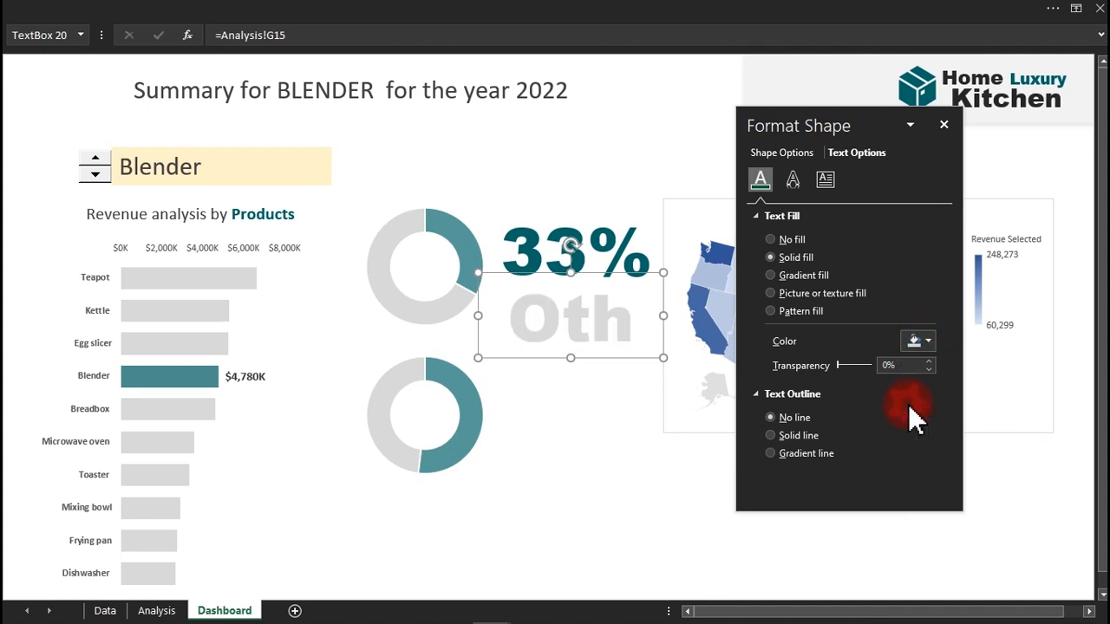
click(219, 10)
click(216, 72)
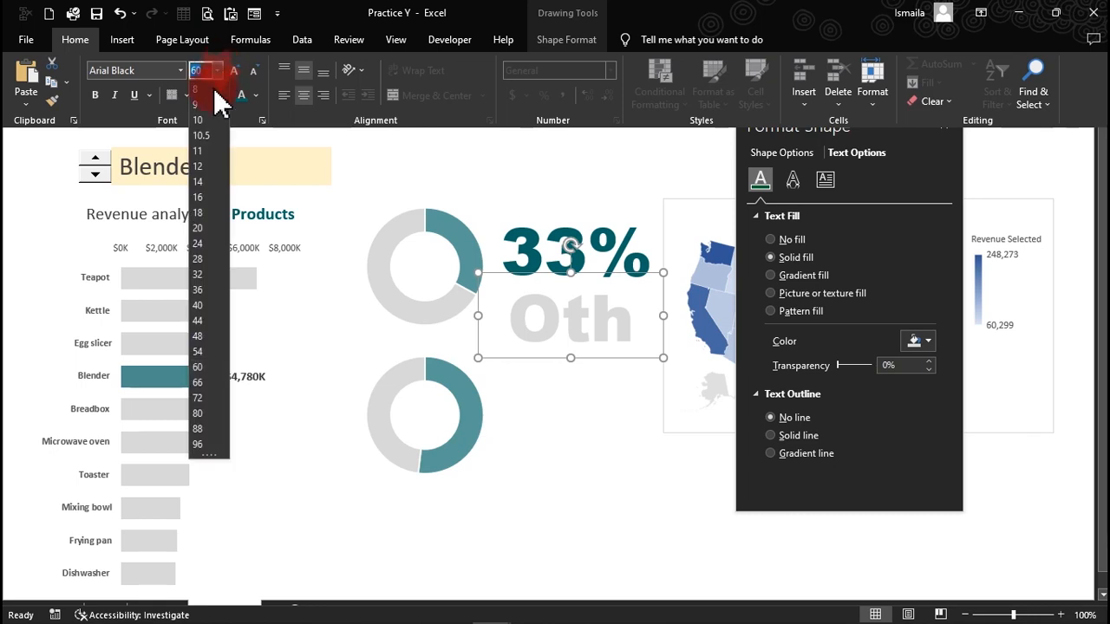
click(200, 212)
Darken the "Others" text to a medium grey and shrink its text box to fit the word.
click(923, 342)
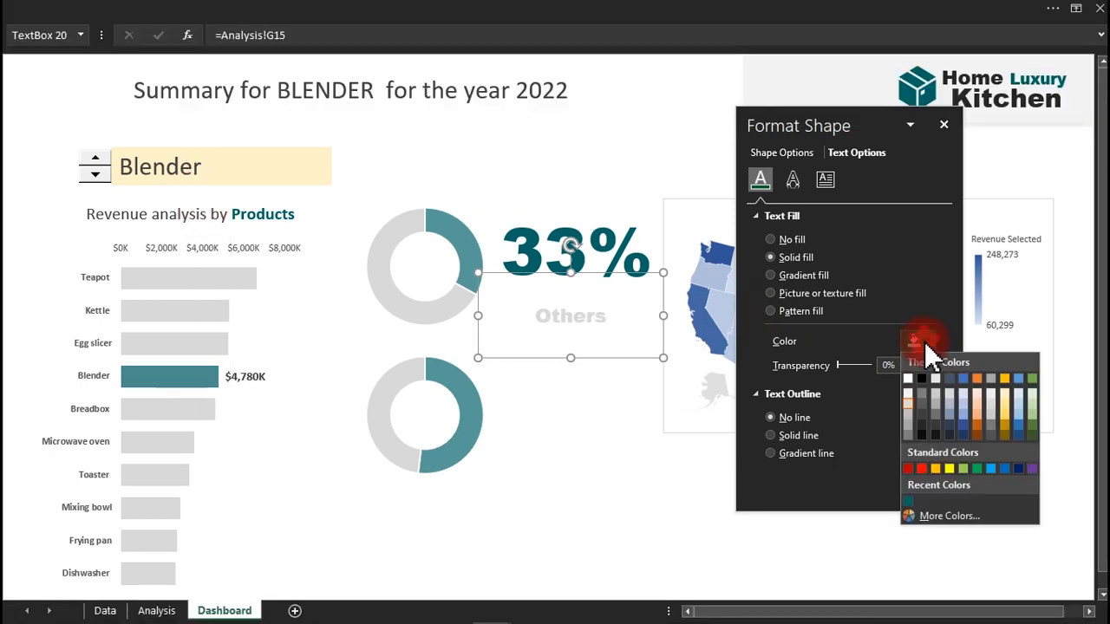
click(910, 418)
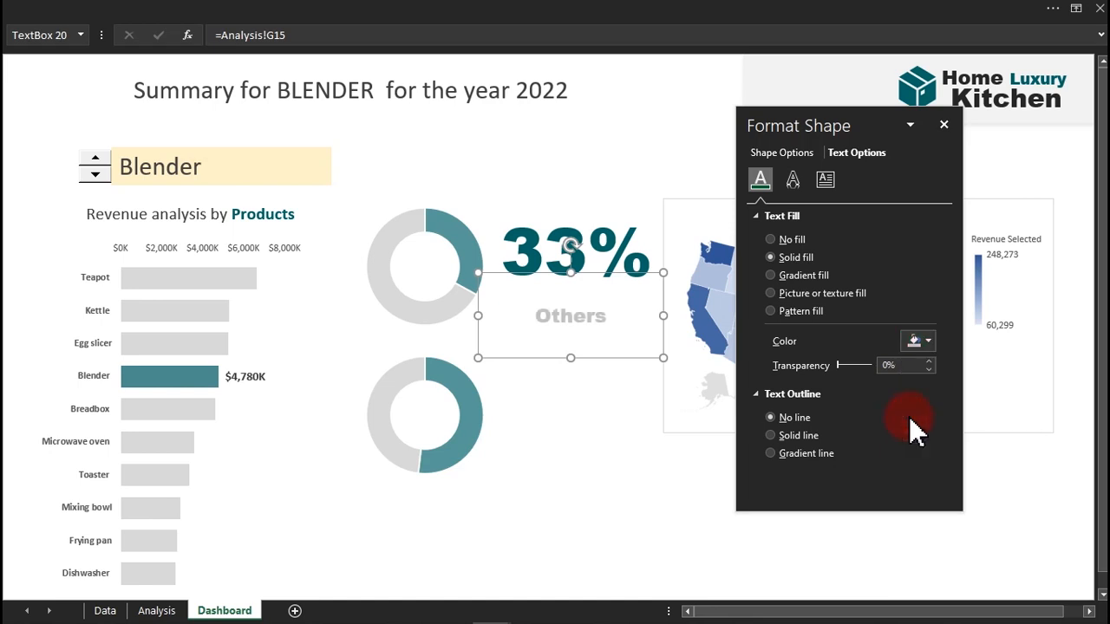
click(924, 342)
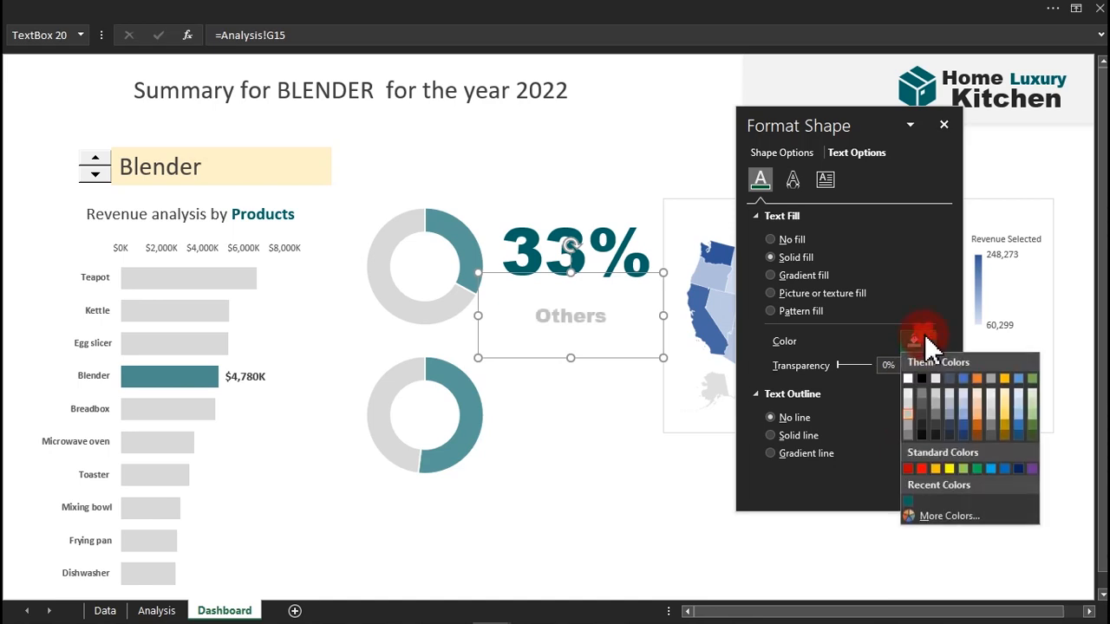
click(917, 438)
drag(661, 358, 573, 310)
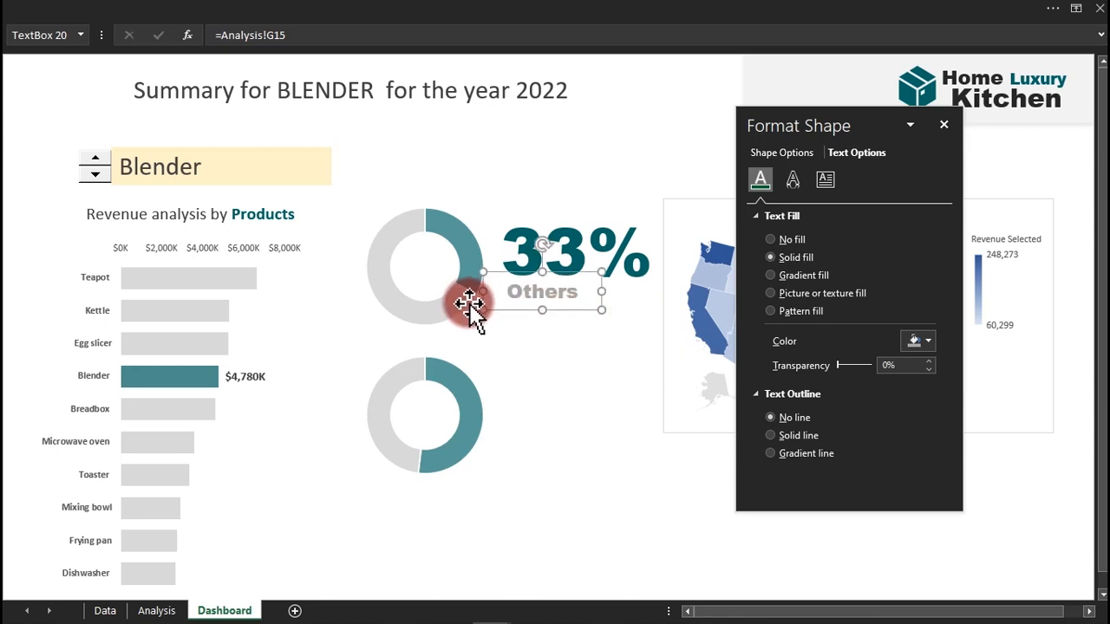
Change the "Others" label's font to Calibri (Body) and make it bold.
click(306, 5)
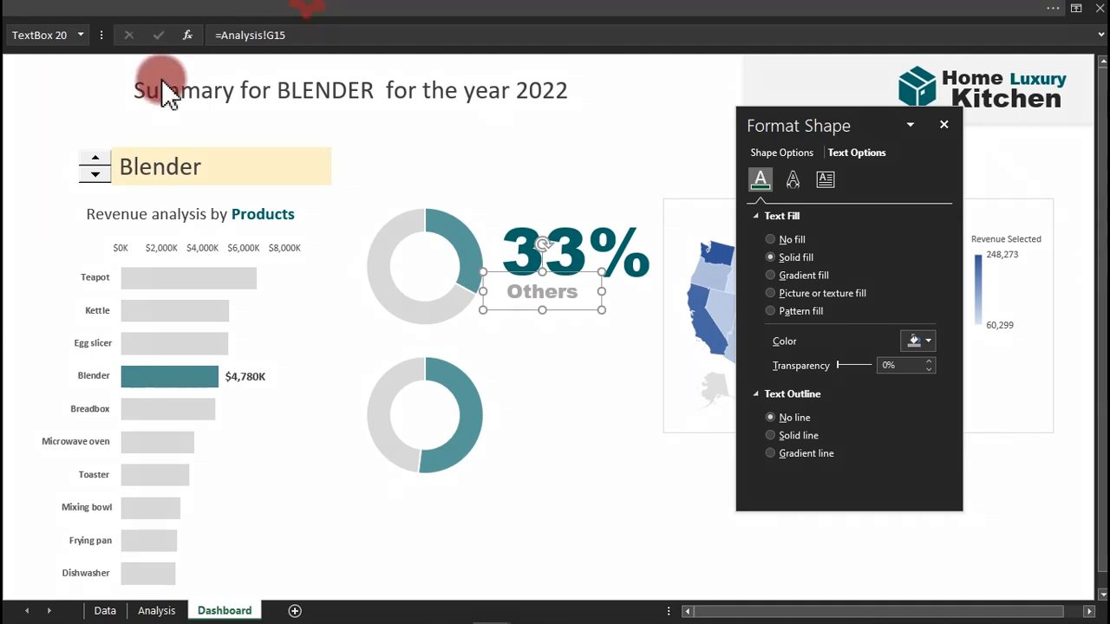
click(182, 71)
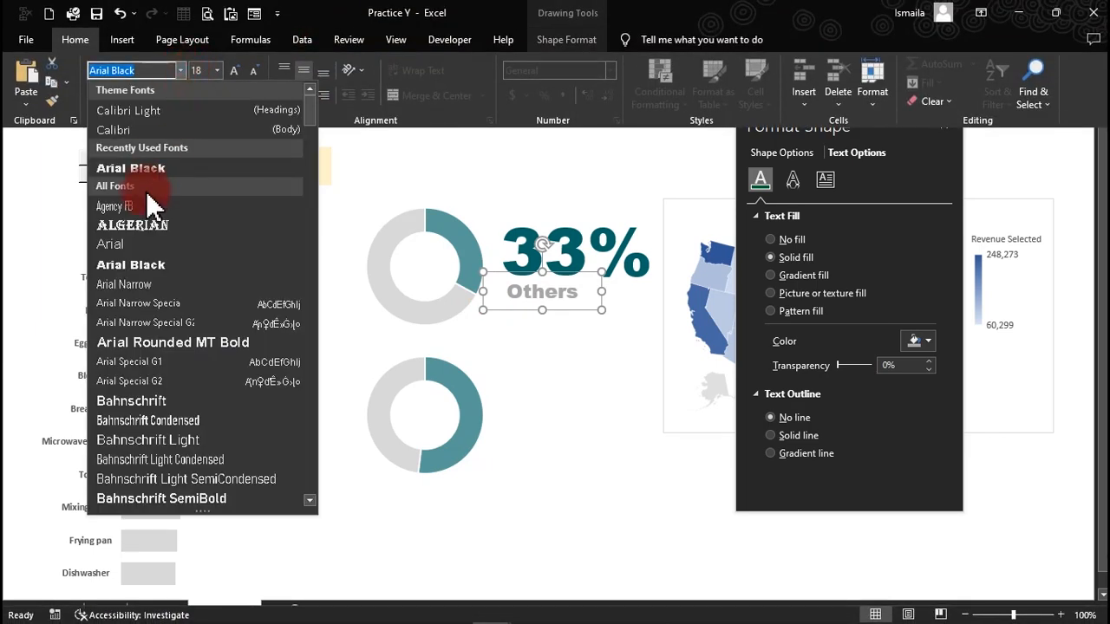
click(149, 128)
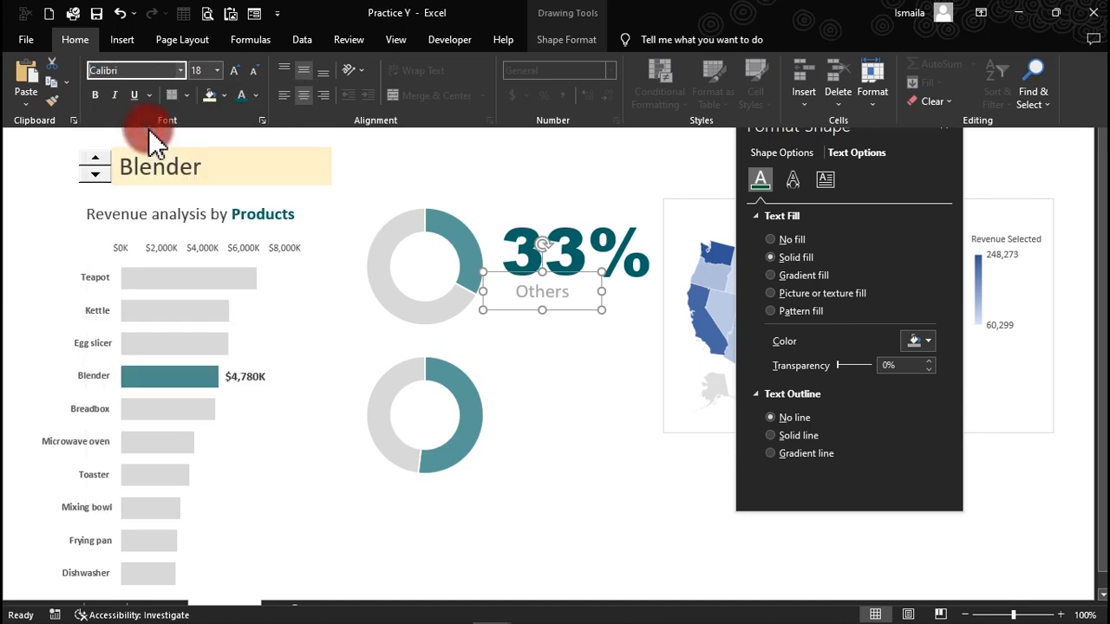
click(96, 95)
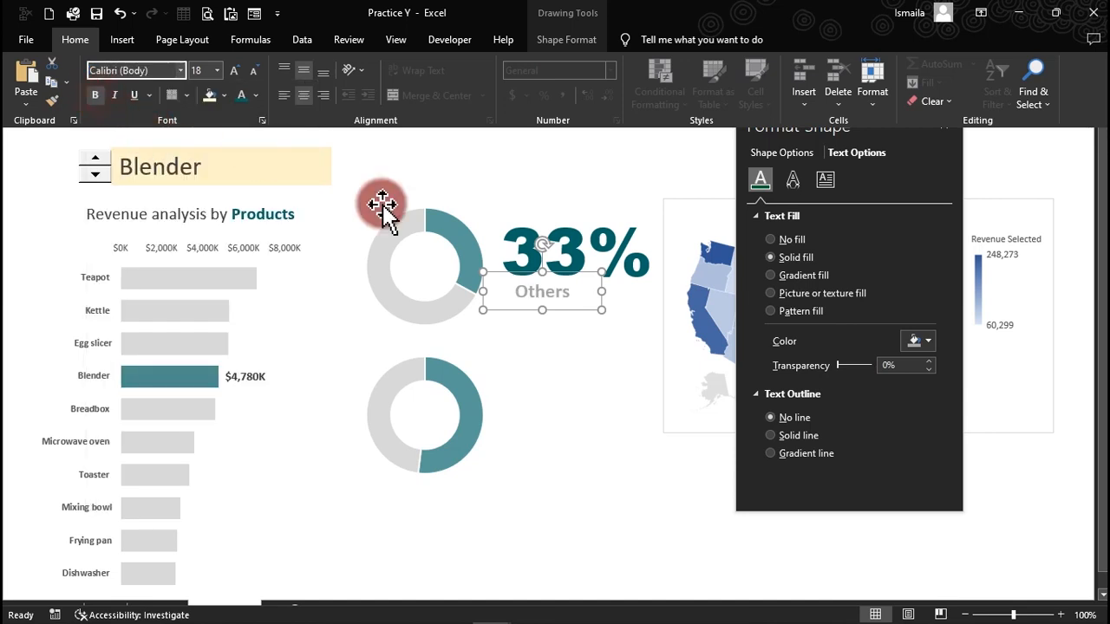
Duplicate the "Others" label just below the original and link the copy to cell G16 of the Analysis sheet.
click(587, 347)
key(ctrl+d)
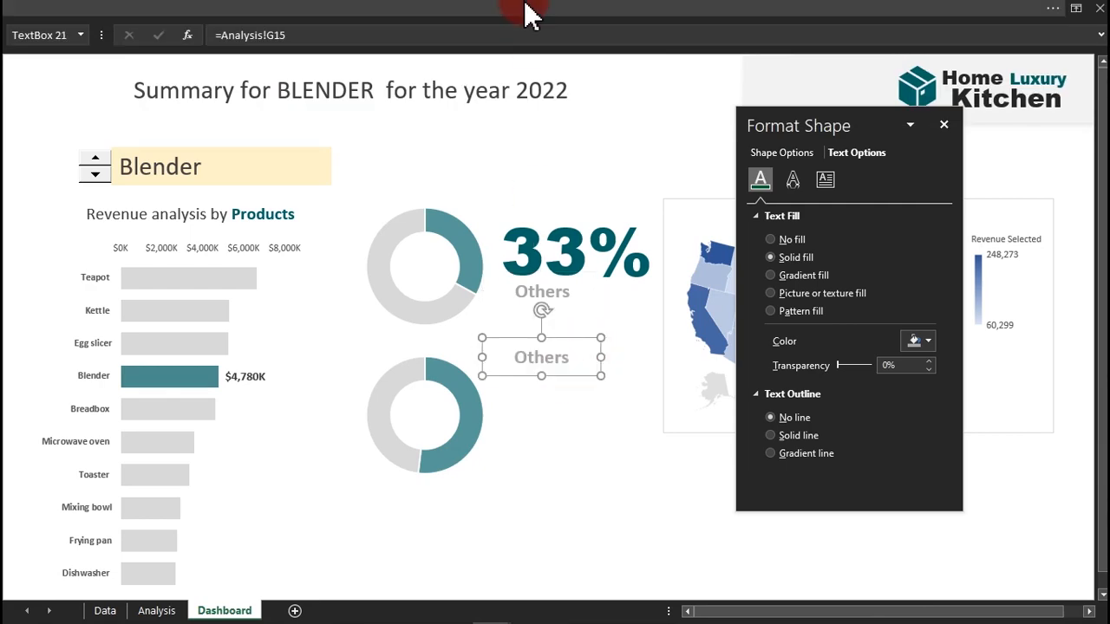
click(295, 35)
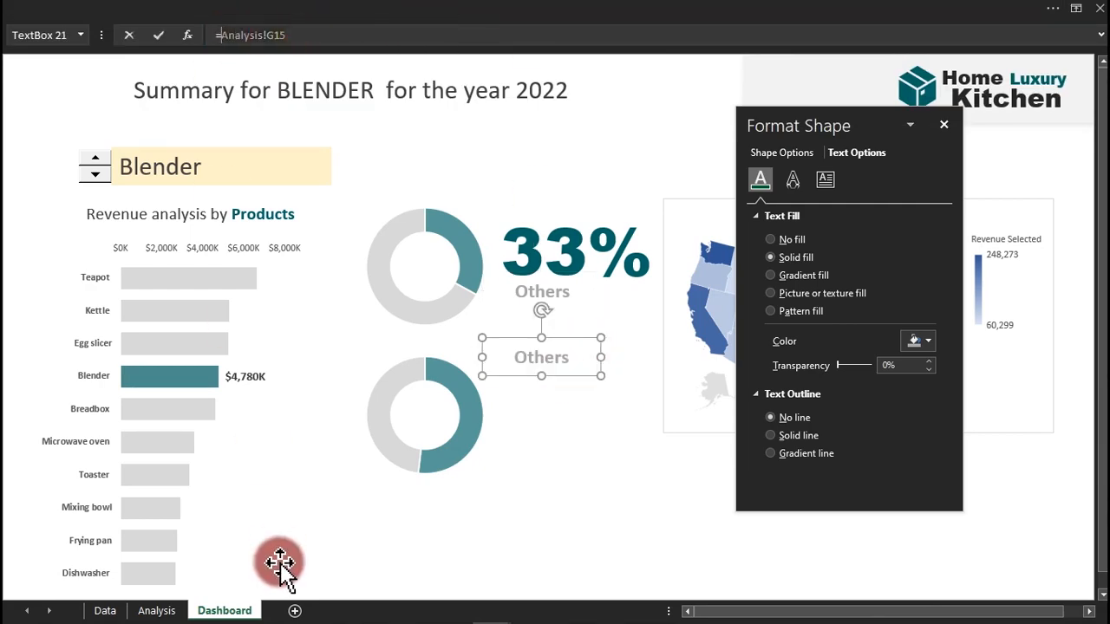
click(156, 611)
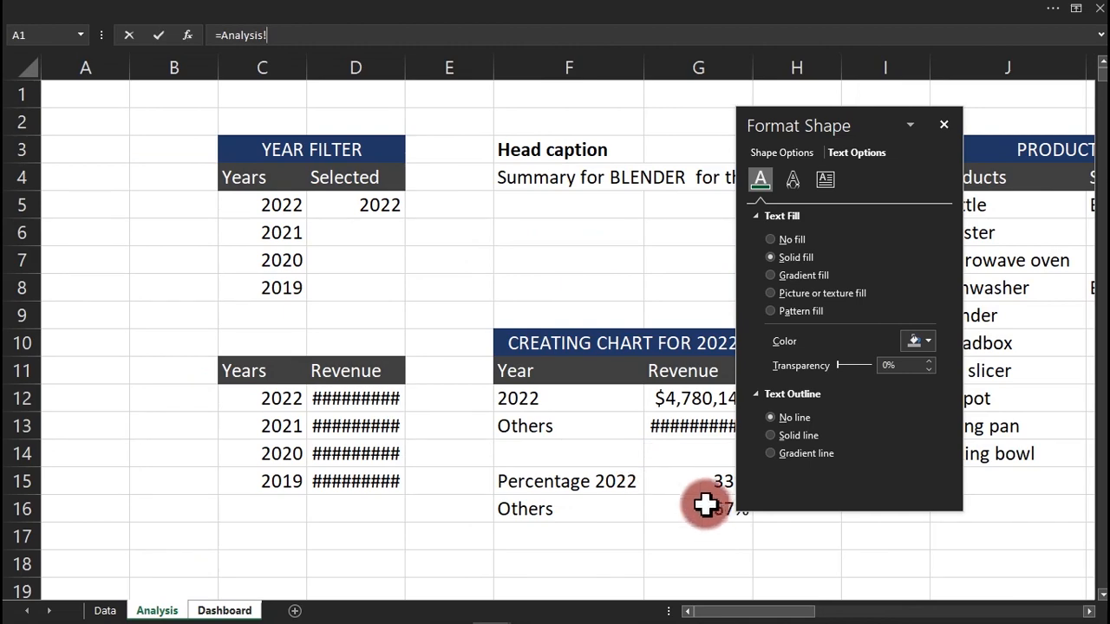
key(Return)
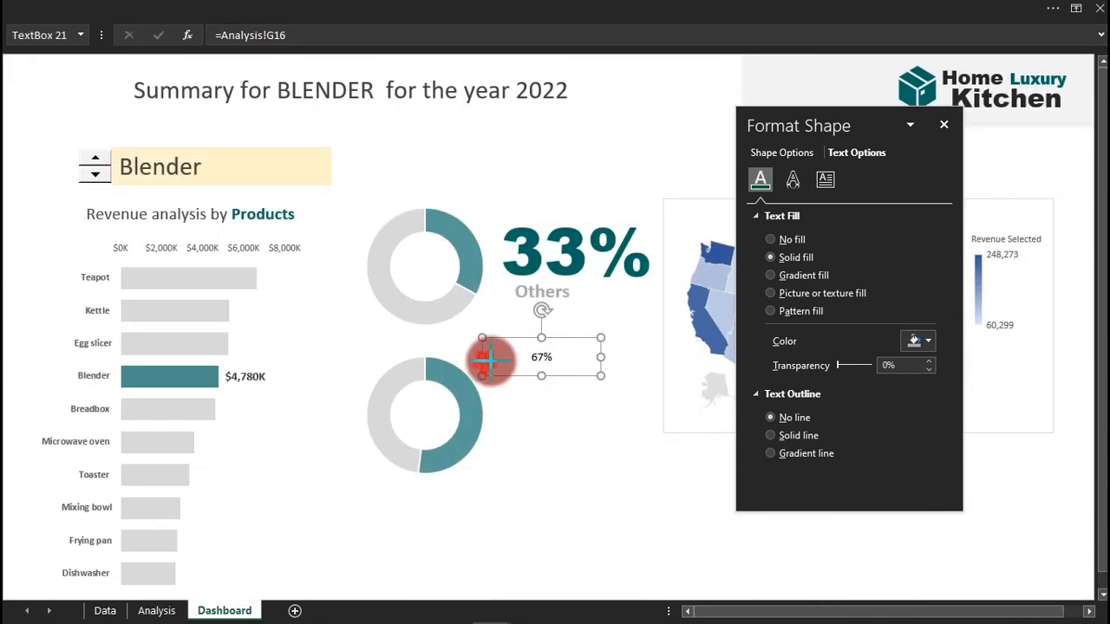
Narrow the new linked percentage box and format its text as Calibri, size 14, in dark grey.
drag(483, 357, 538, 365)
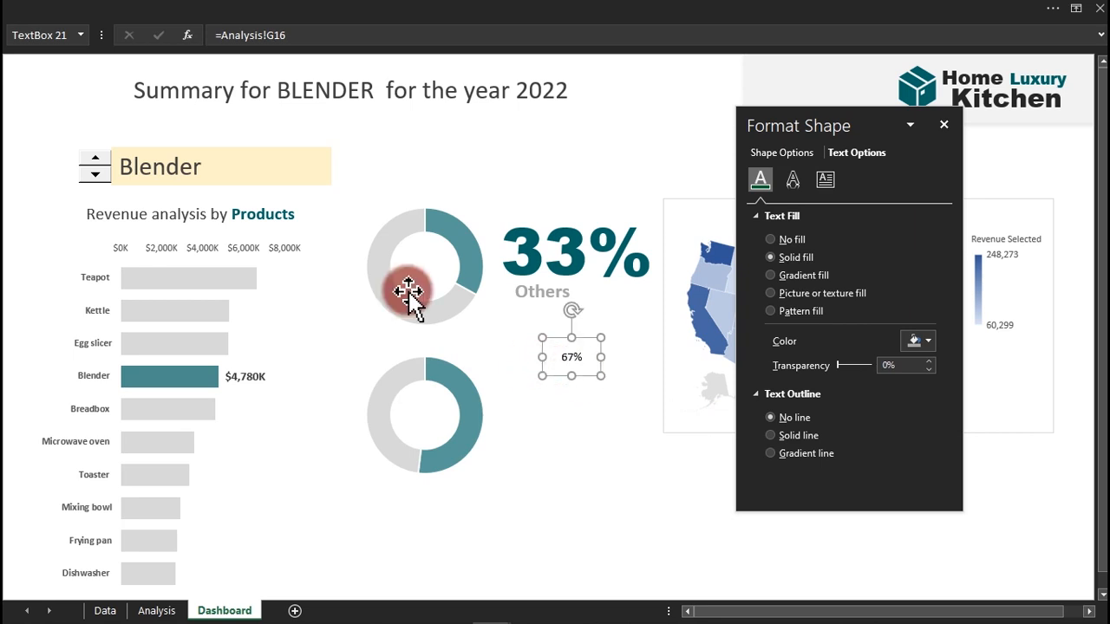
click(255, 8)
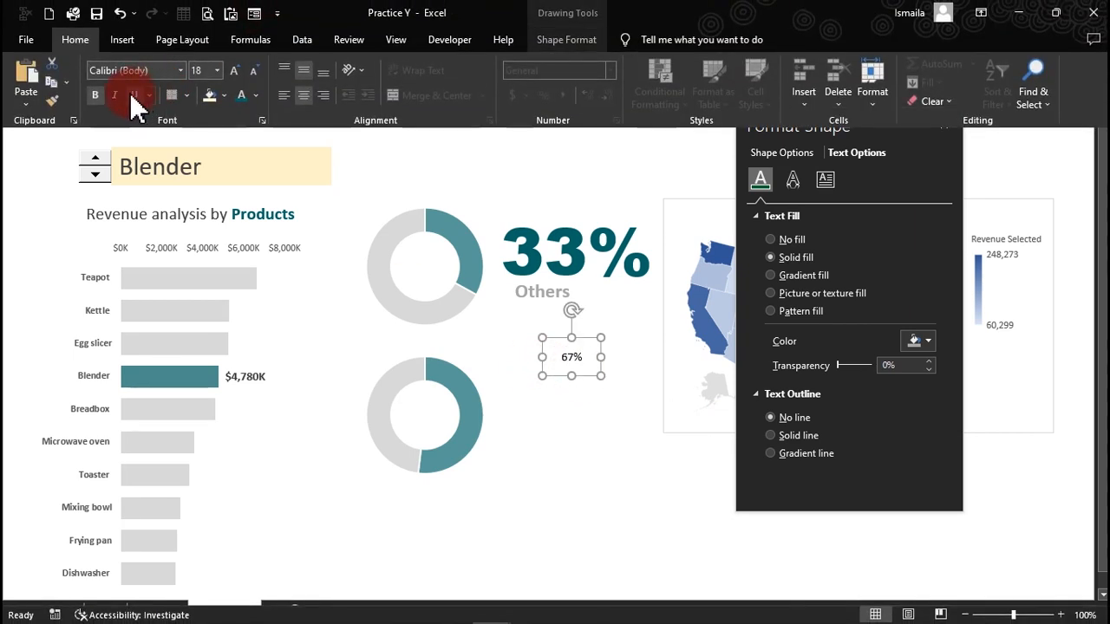
click(181, 67)
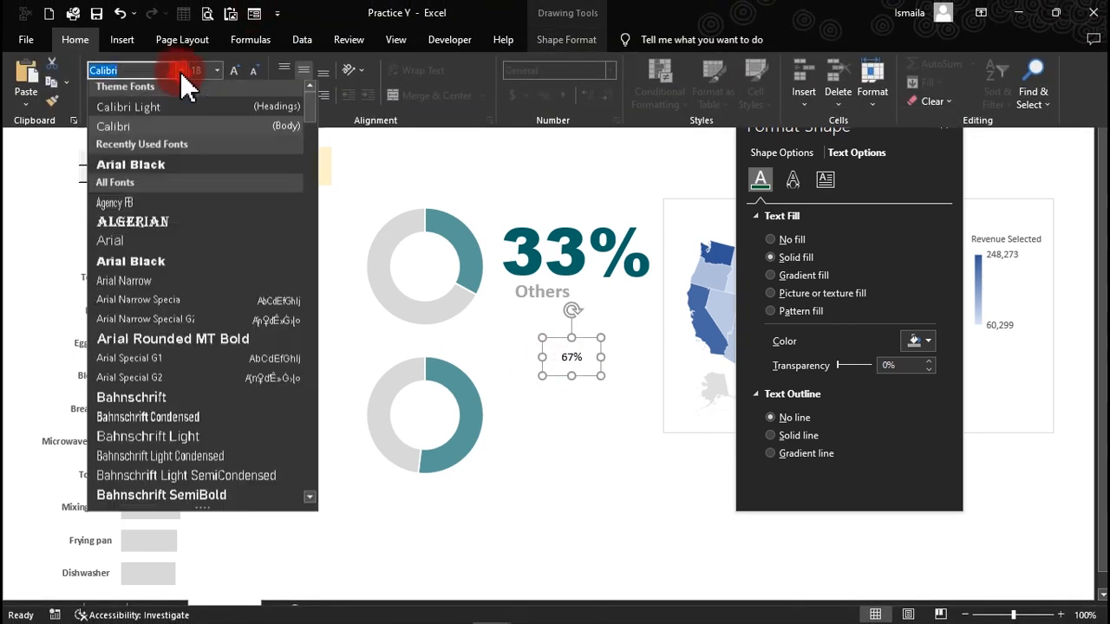
click(146, 168)
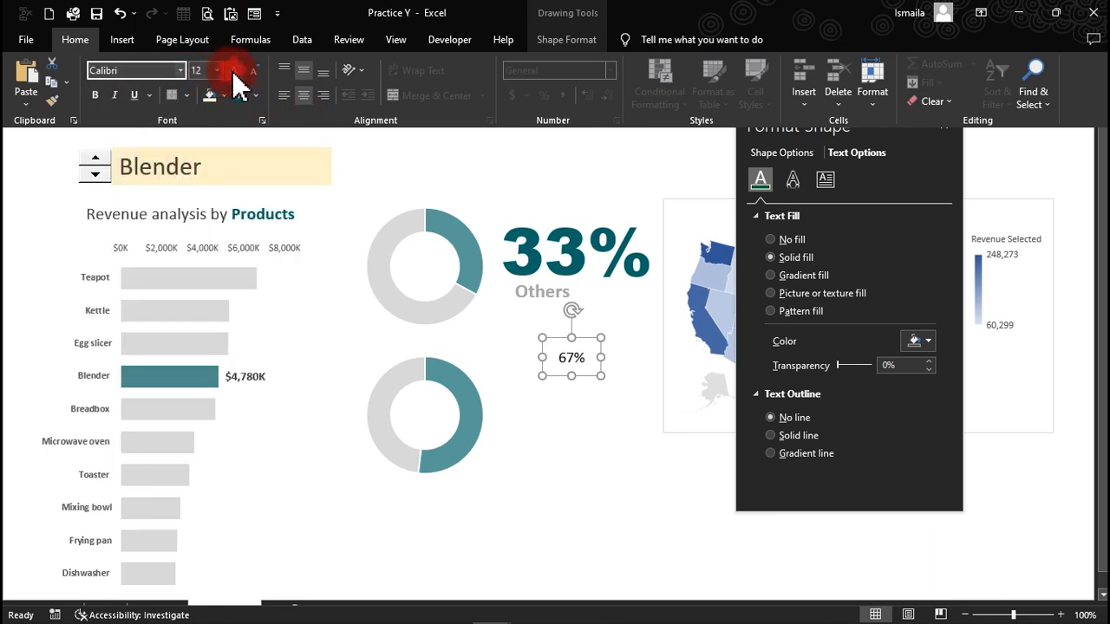
click(255, 95)
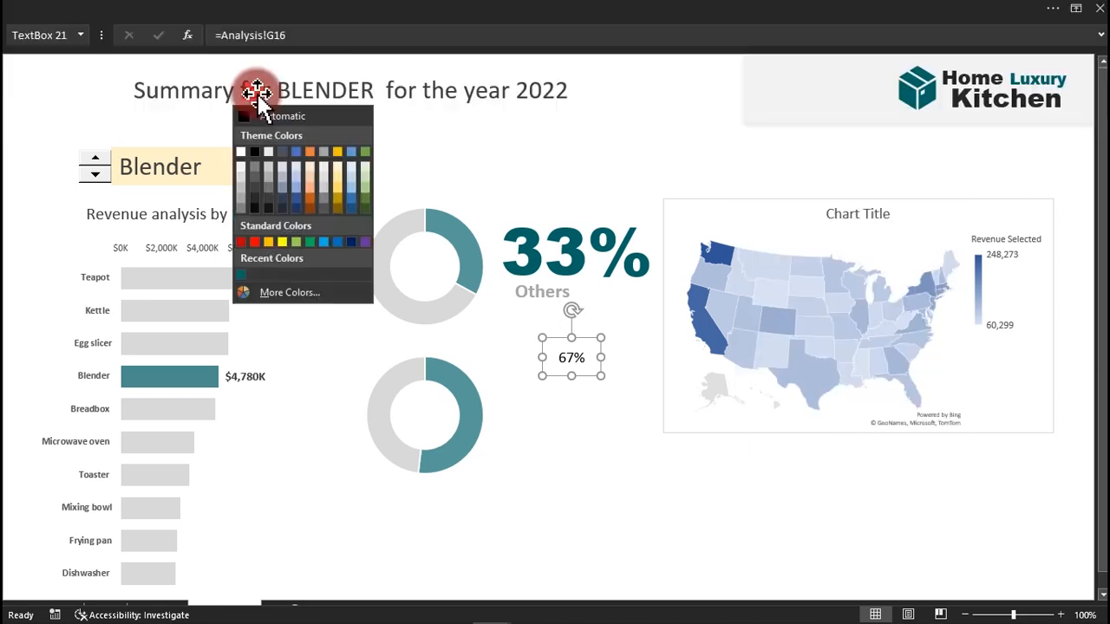
click(255, 198)
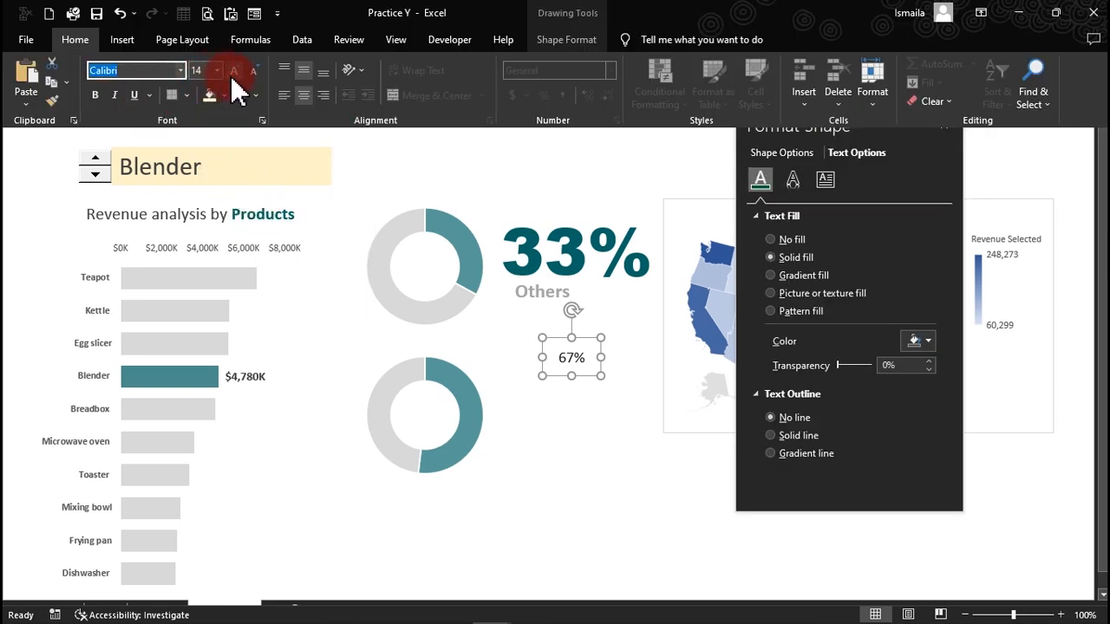
Place the small percentage box beside the "Others" label, directly below the large percentage.
click(572, 356)
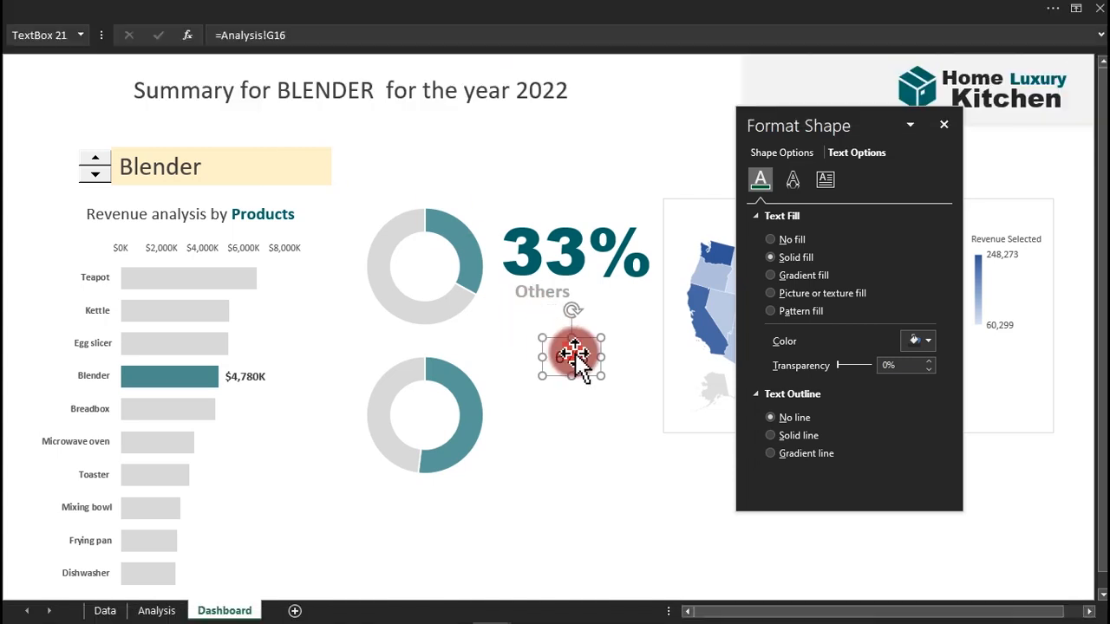
drag(584, 375, 572, 293)
click(575, 356)
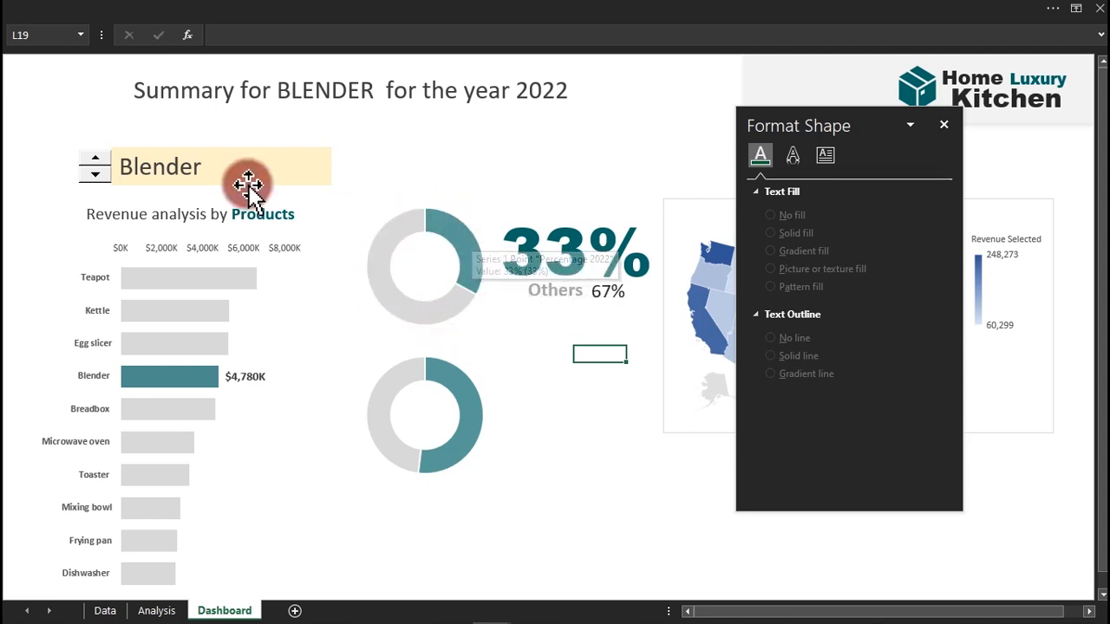
Advance the product selector from Blender to Toaster to test the linked percentages.
click(97, 175)
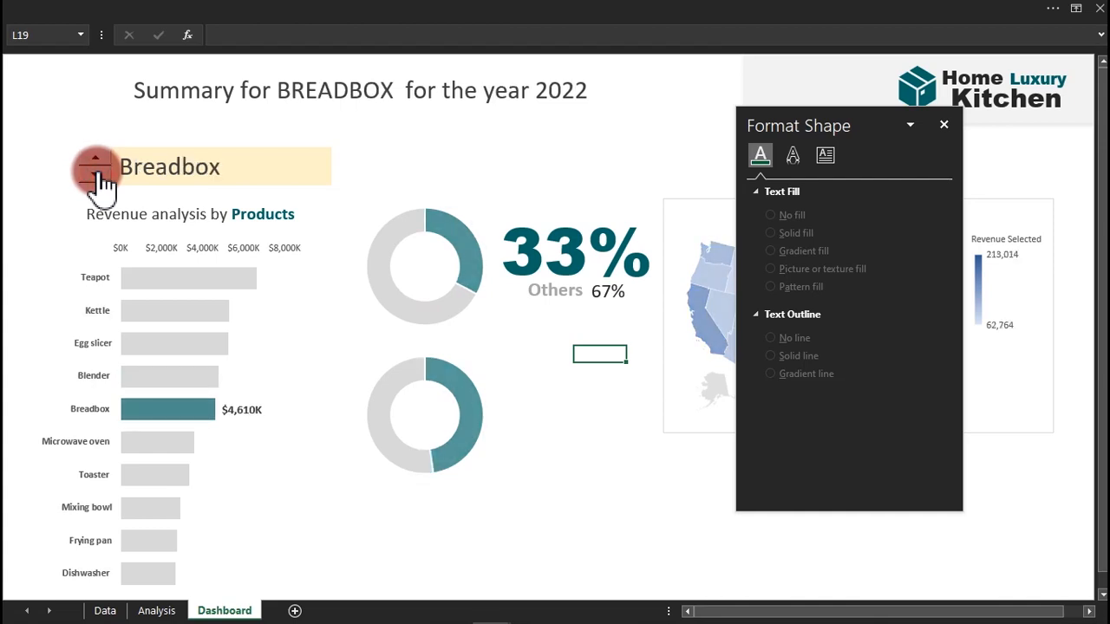
click(97, 176)
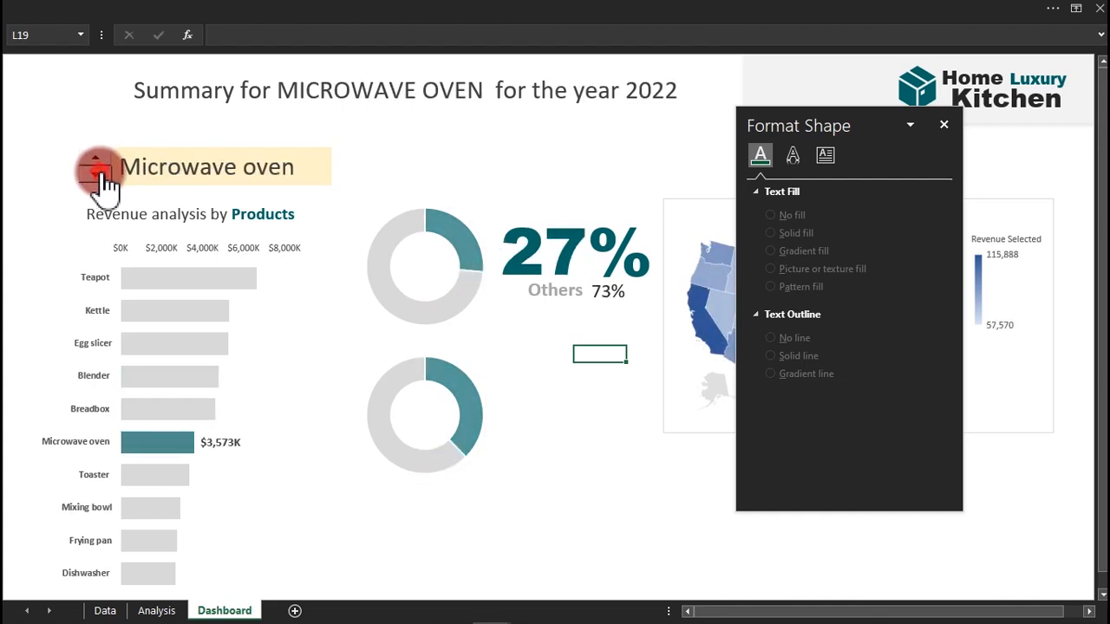
click(97, 174)
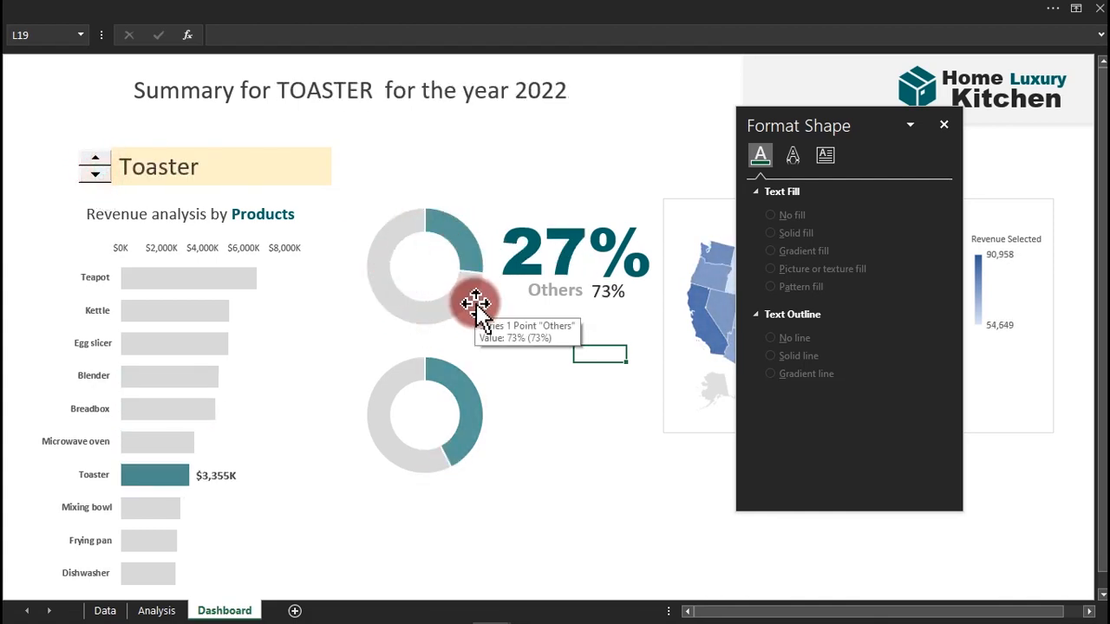
Examine the doughnut chart headings and labels in the Sales Dashboard workbook, and return to the Practice Y workbook.
mouse_move(347, 617)
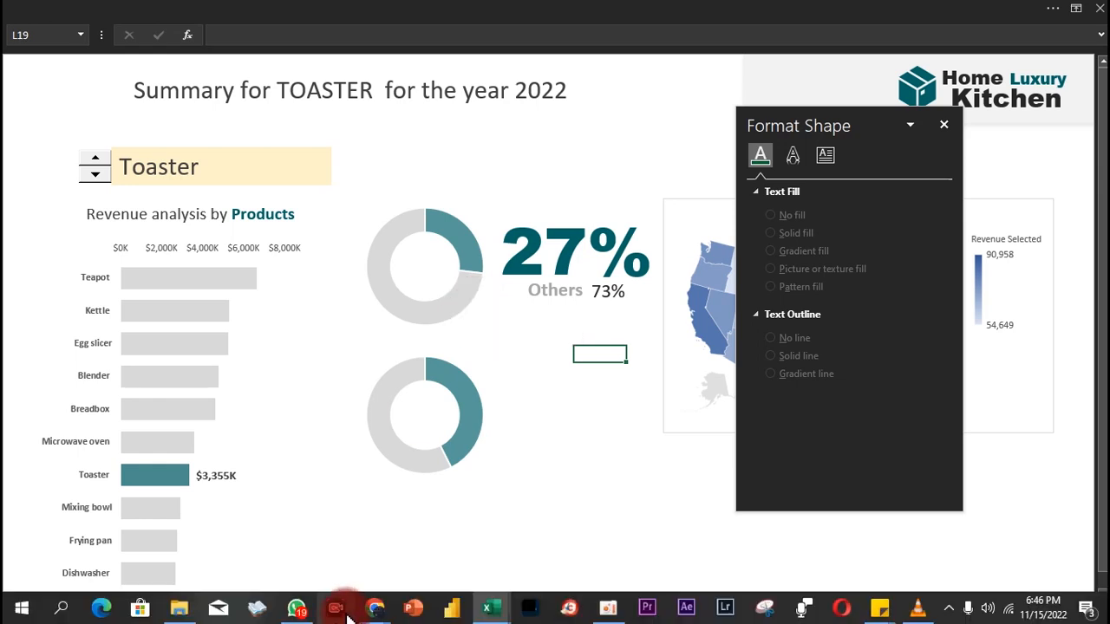
mouse_move(485, 611)
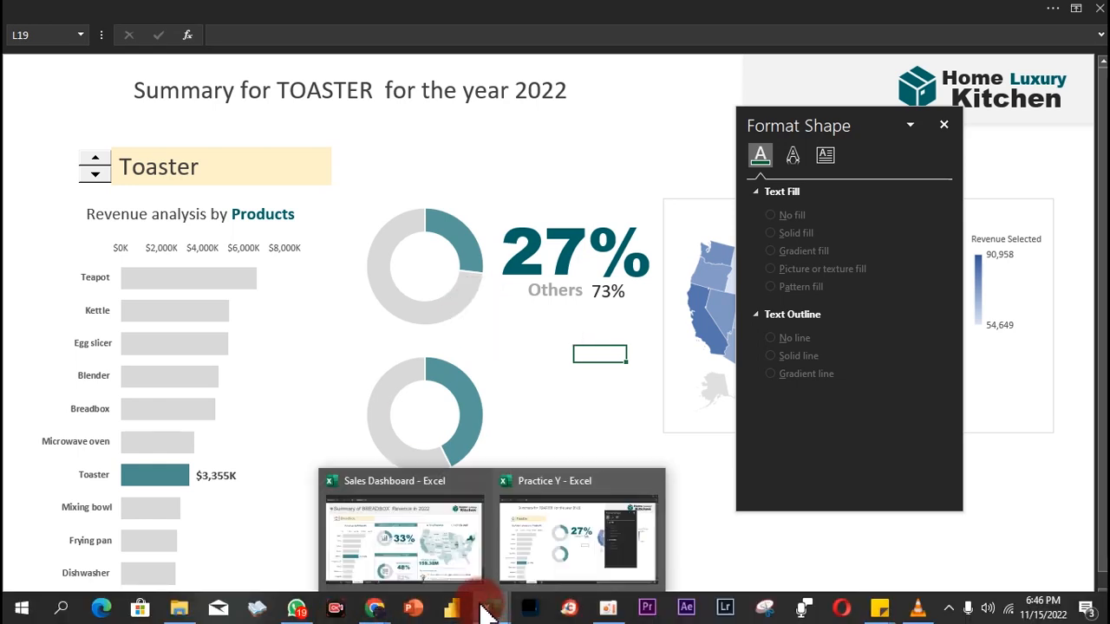
click(421, 546)
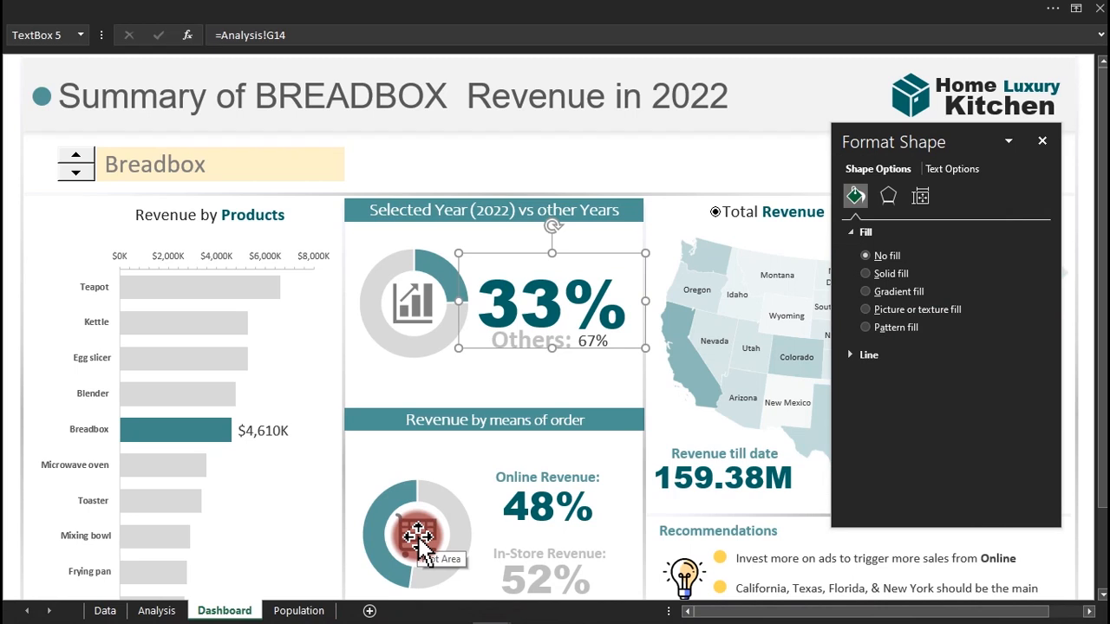
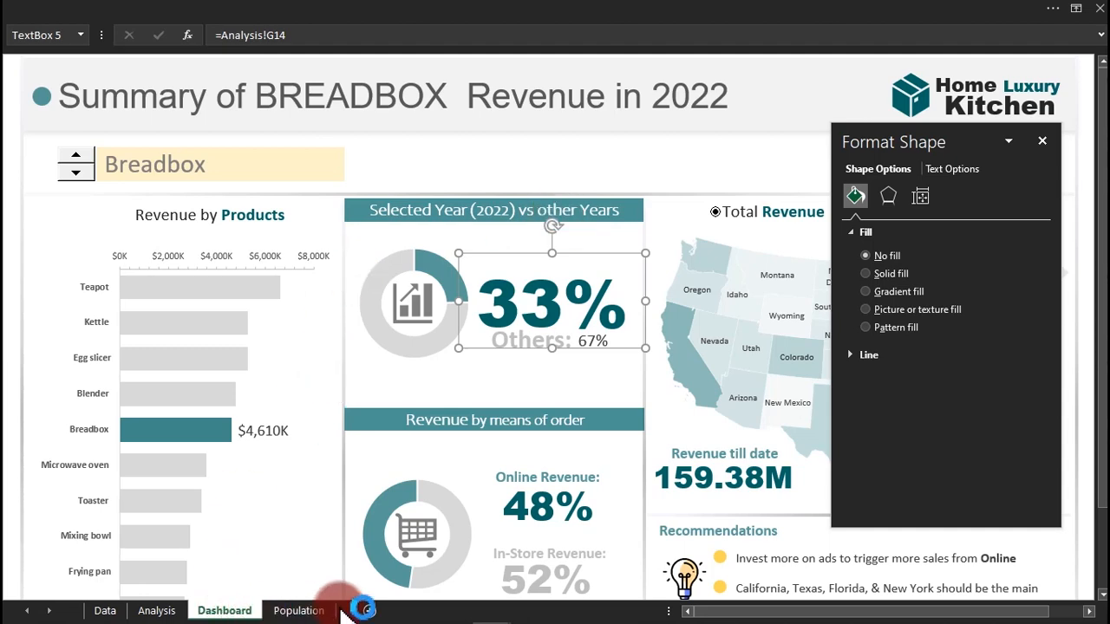
mouse_move(485, 609)
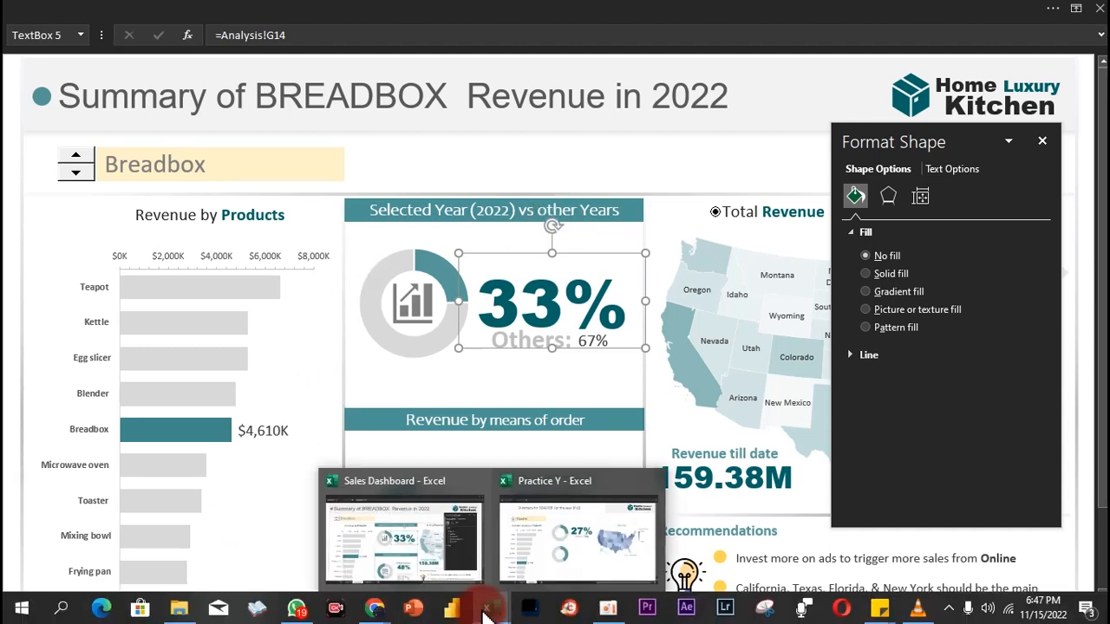
click(568, 542)
Copy the yellow product name box into the empty space above the upper doughnut chart.
click(490, 160)
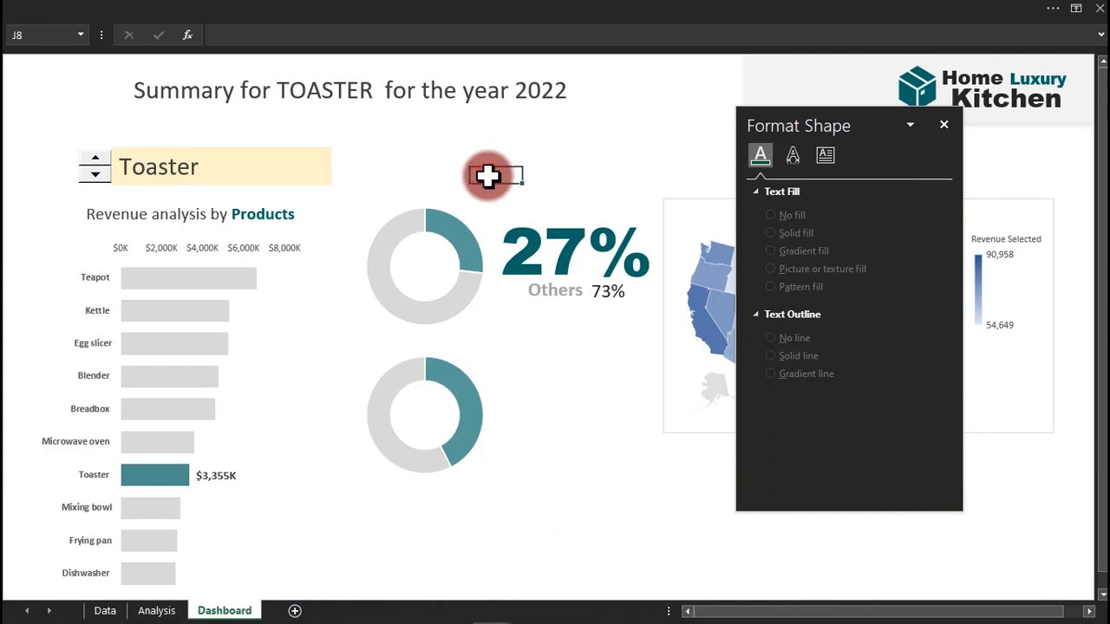
click(232, 162)
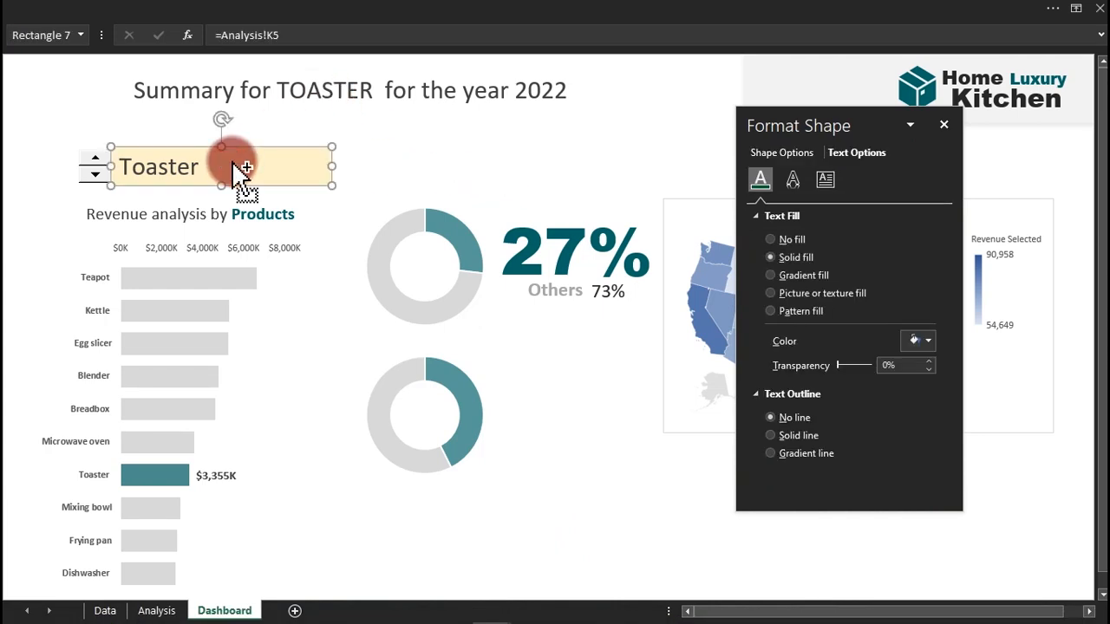
drag(232, 162, 478, 166)
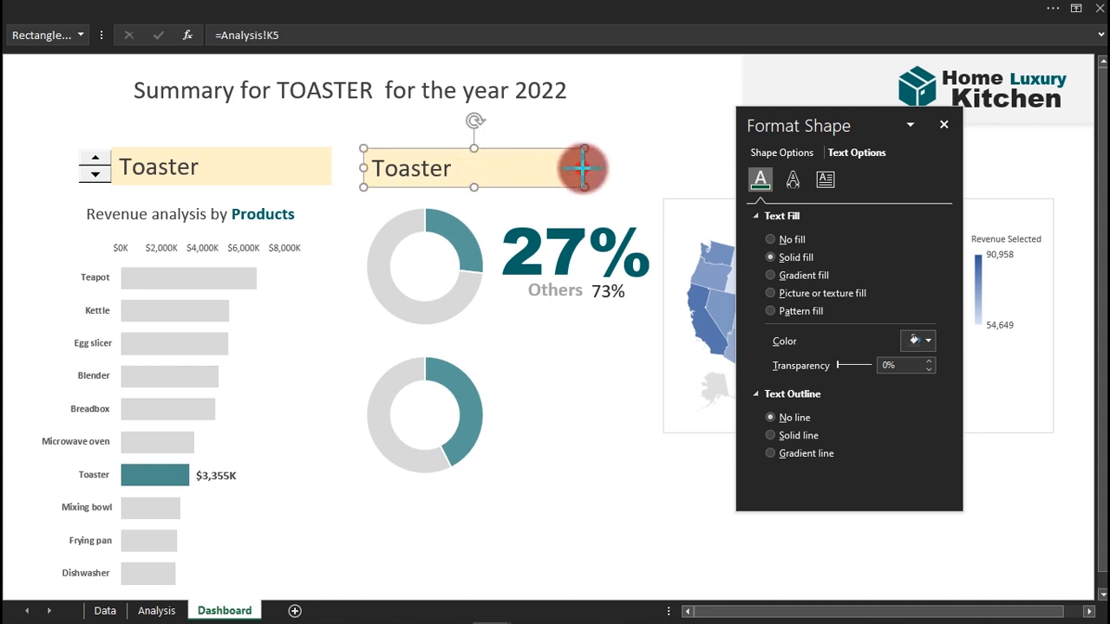
Widen the copied heading box across the percentage labels and replace its text with "Selected year (2022) vs other years".
drag(584, 168, 645, 173)
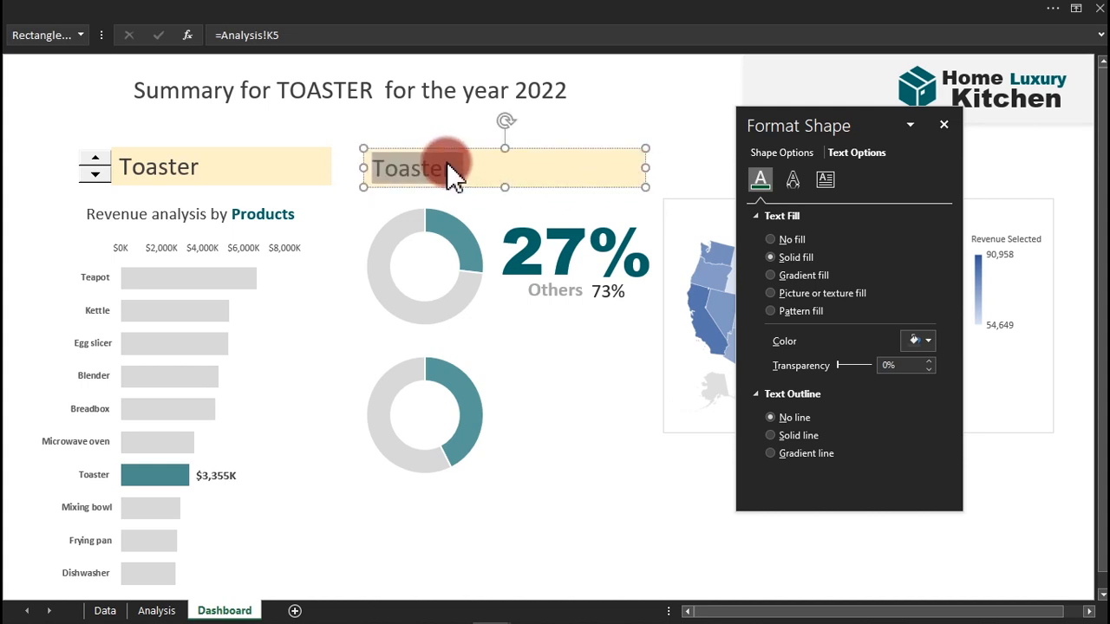
text(Select)
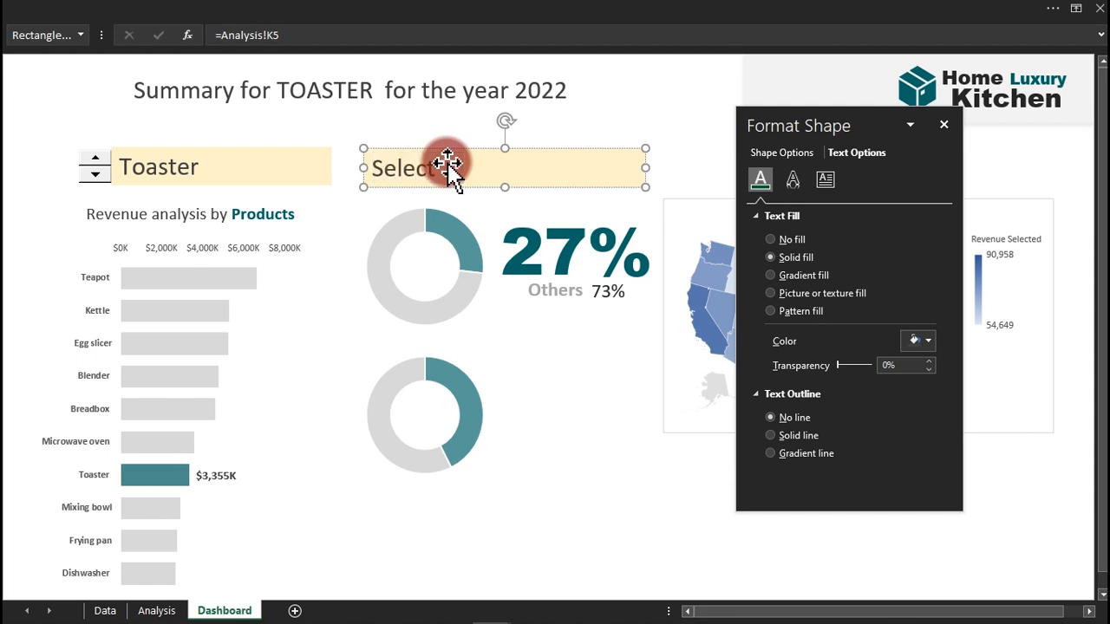
text(ed year)
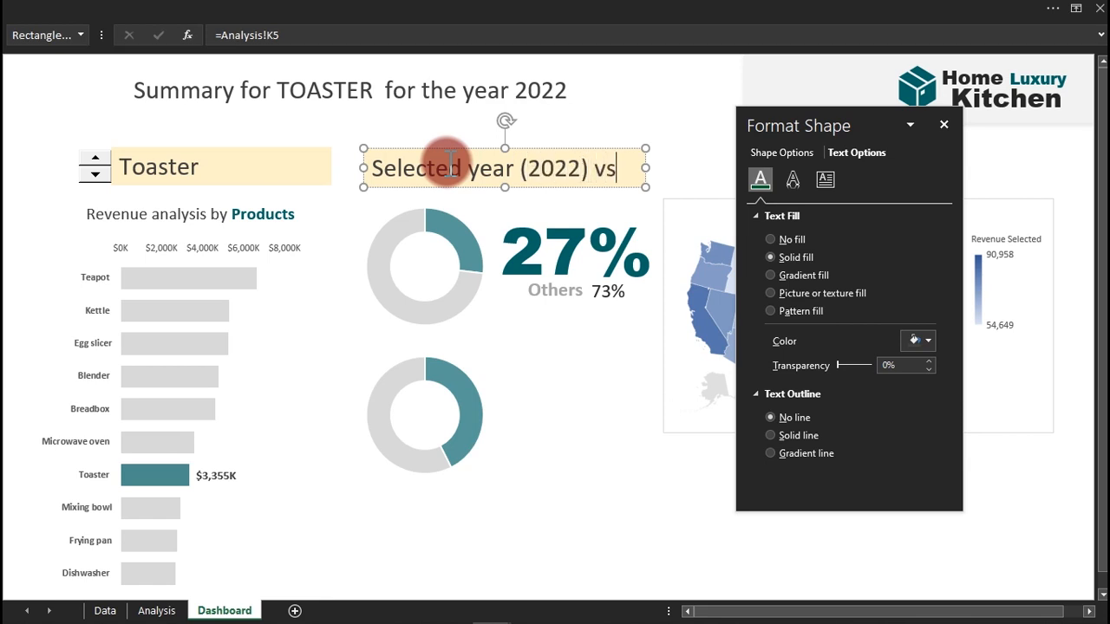
text((2022) vs )
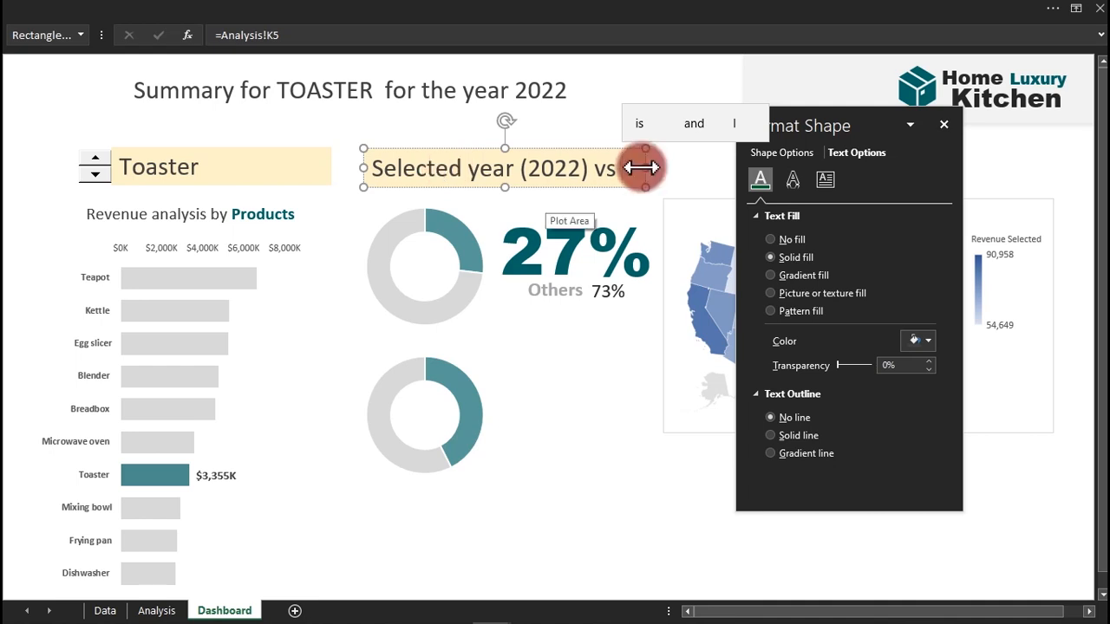
text(other years)
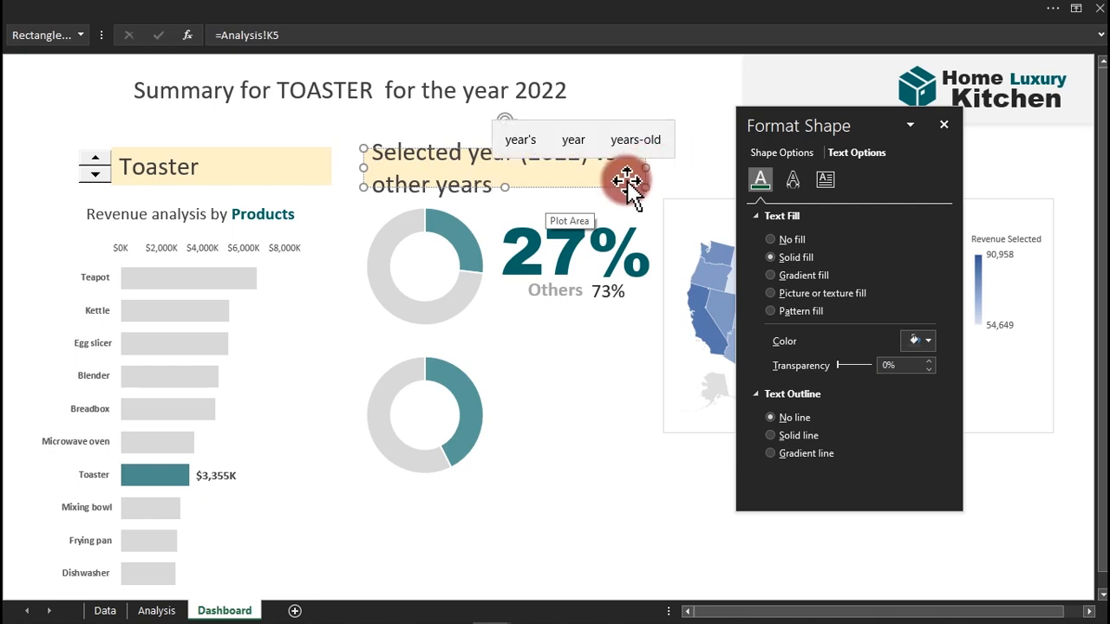
click(515, 186)
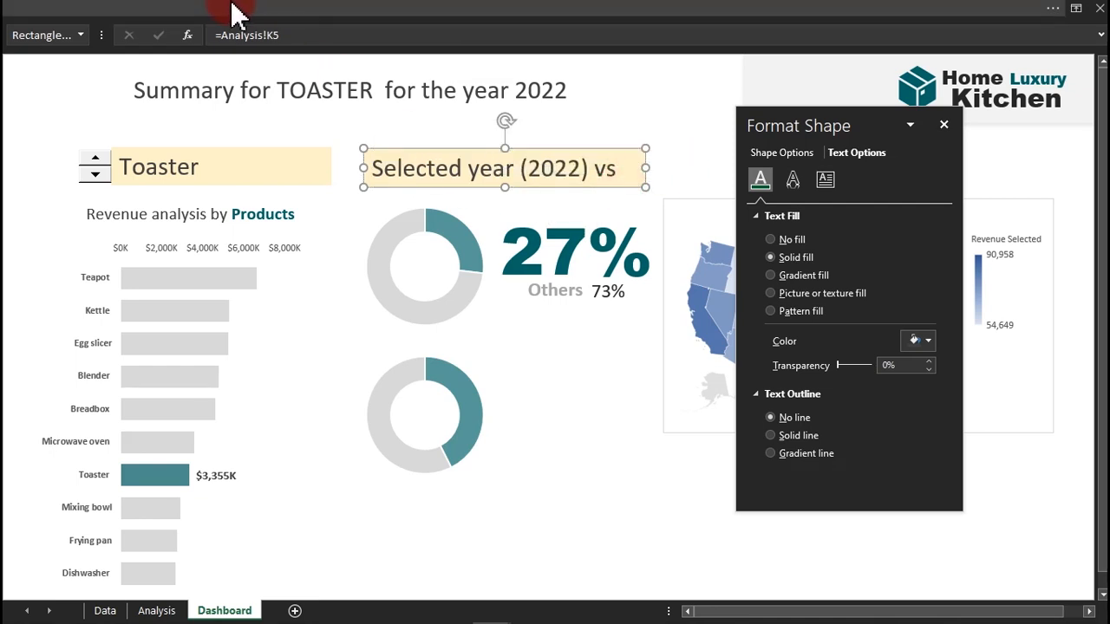
Reduce the font size of the "Selected year (2022) vs other years" heading to 16.
click(303, 12)
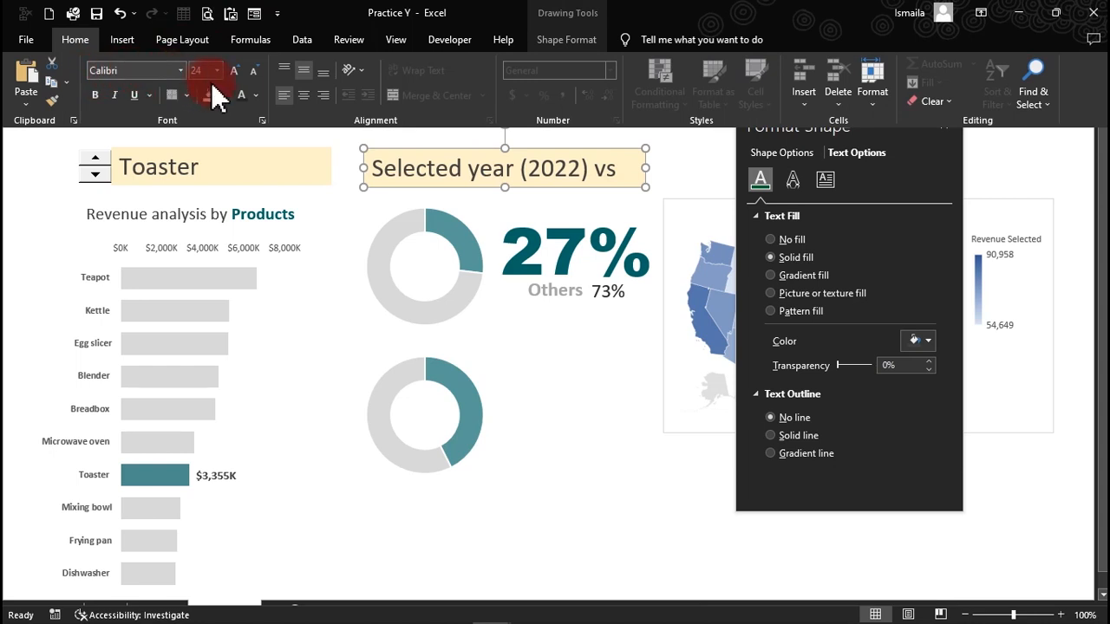
click(259, 72)
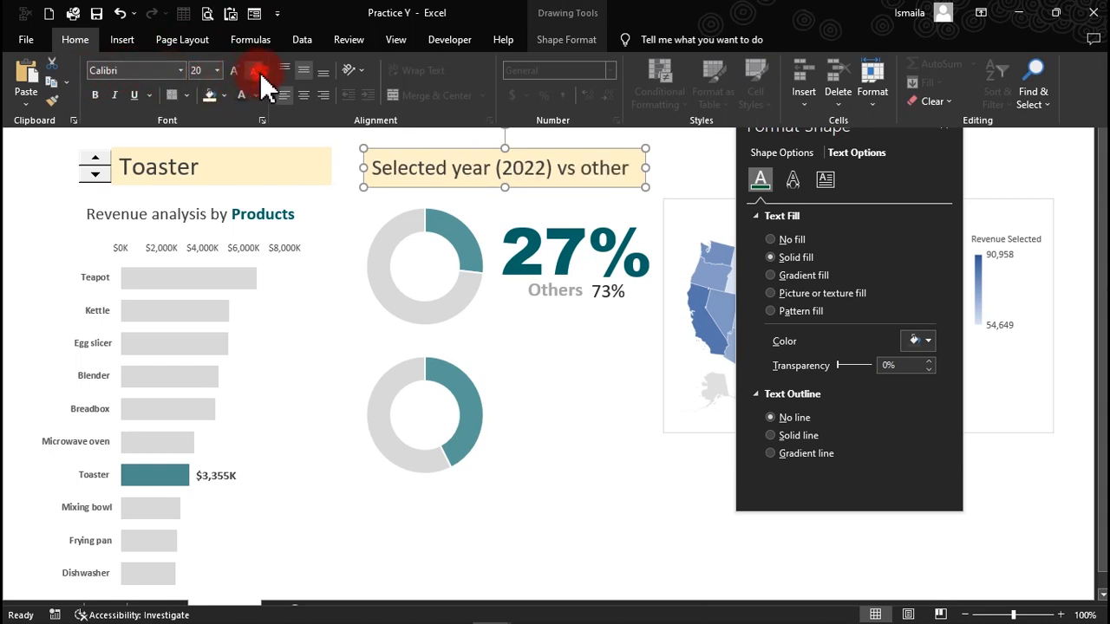
click(259, 72)
click(259, 72)
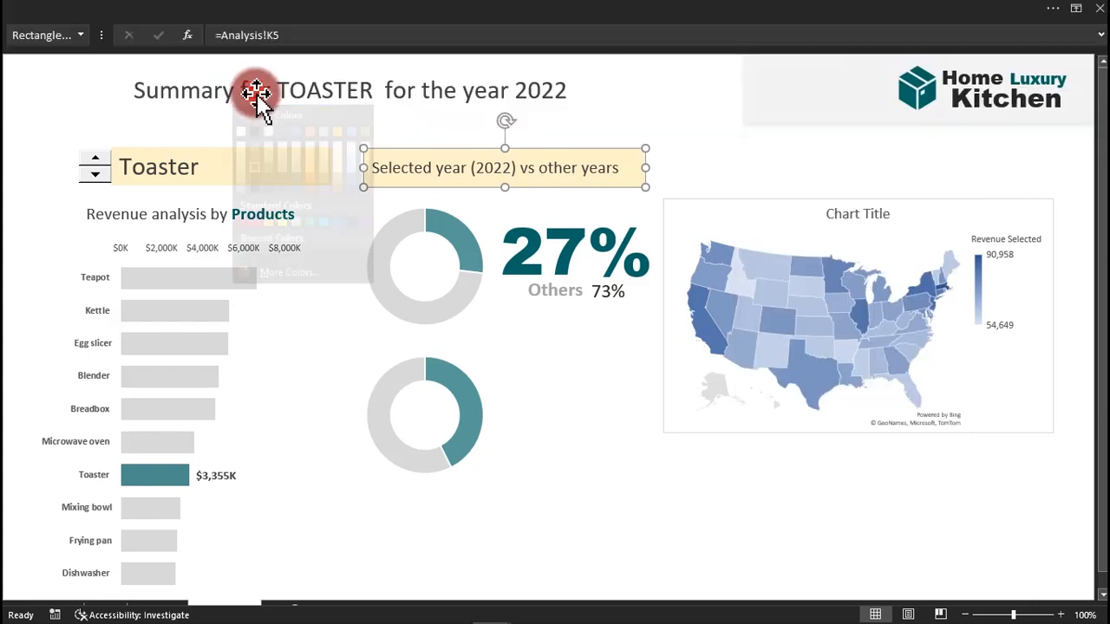
Give the upper doughnut's heading a light text colour and fill its box with the recently used dark teal.
click(254, 96)
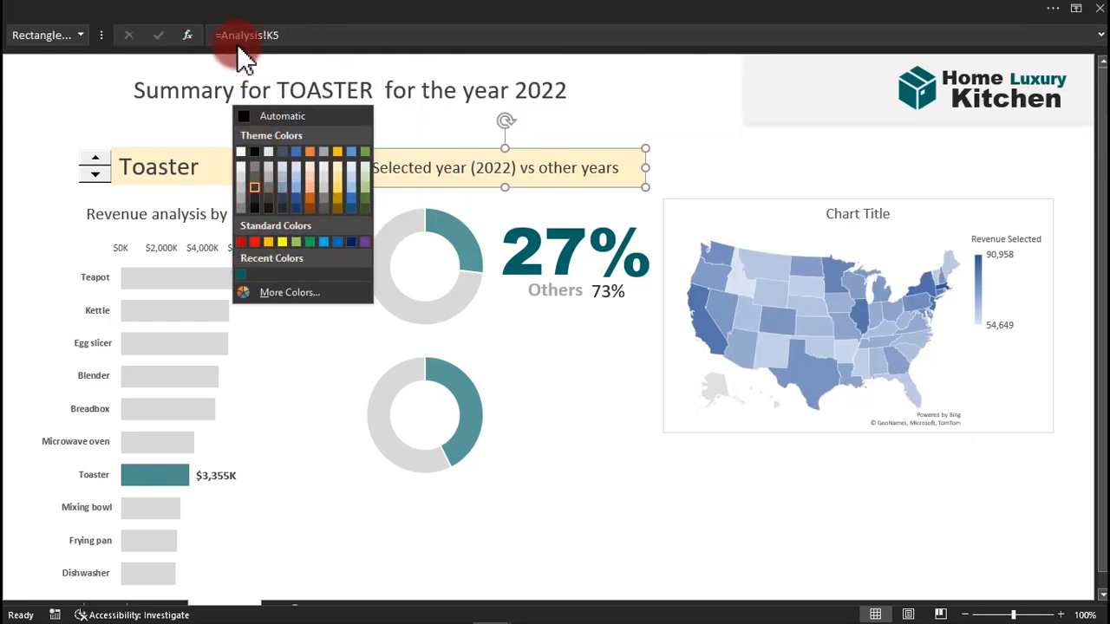
click(365, 173)
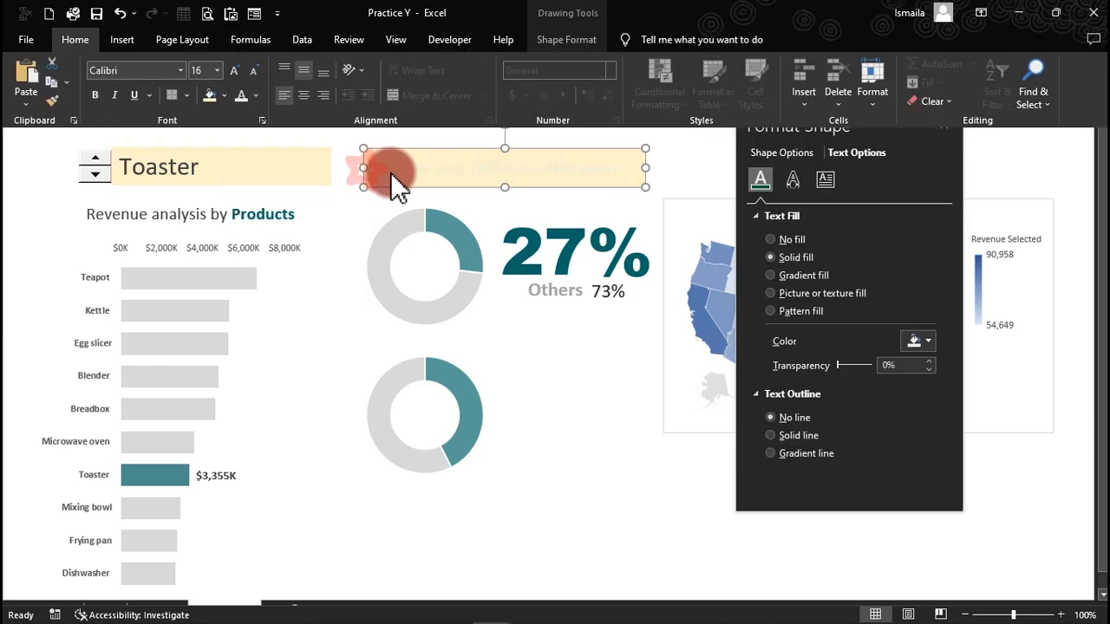
click(393, 178)
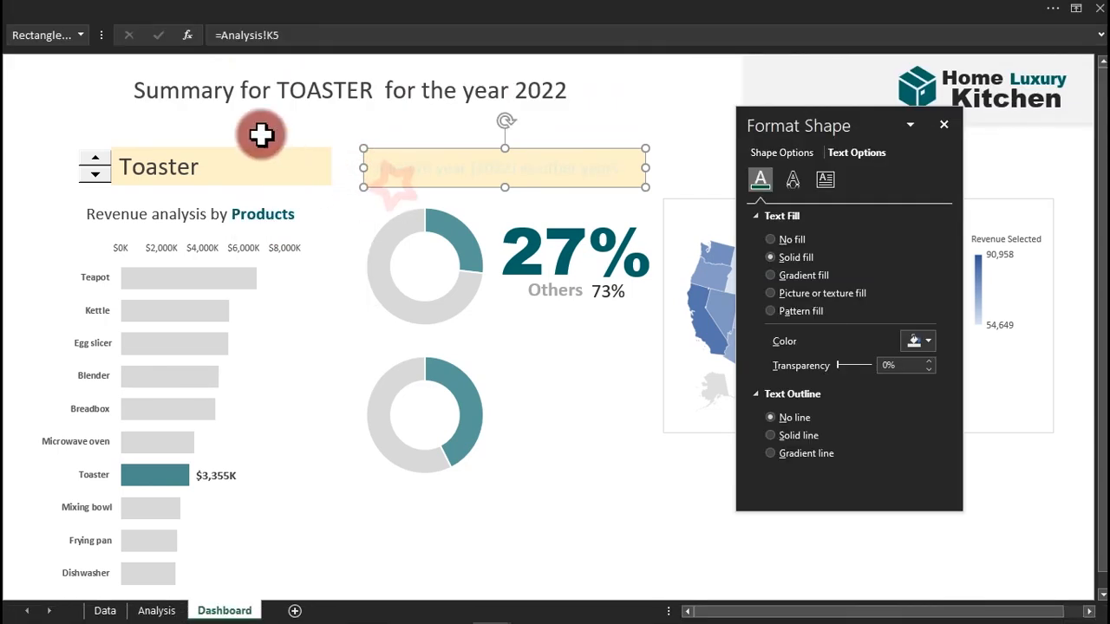
click(280, 8)
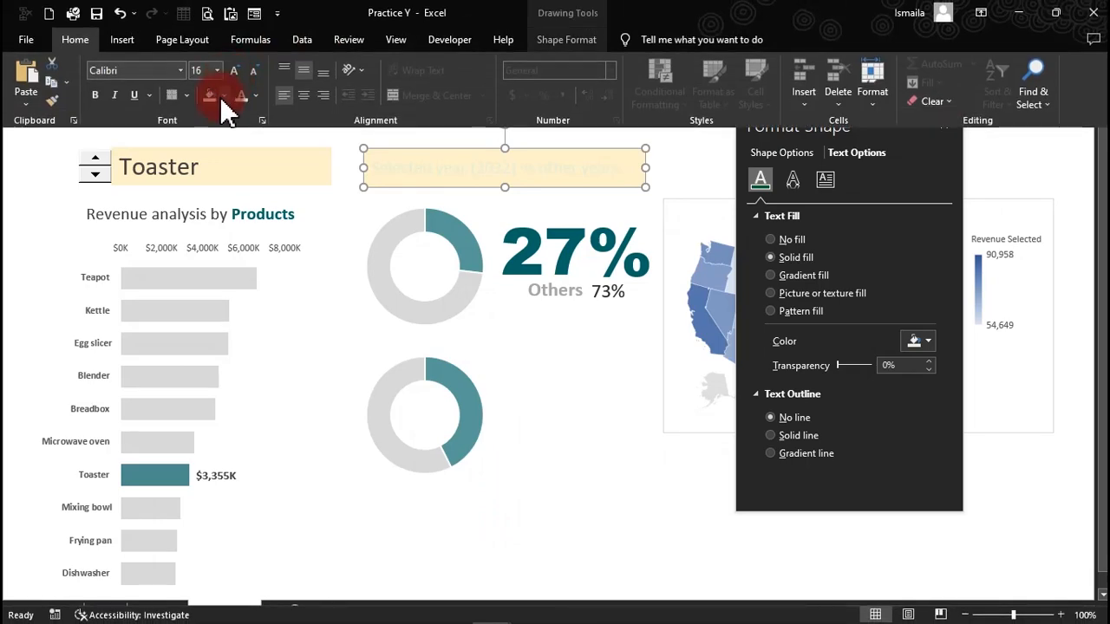
click(223, 96)
click(210, 276)
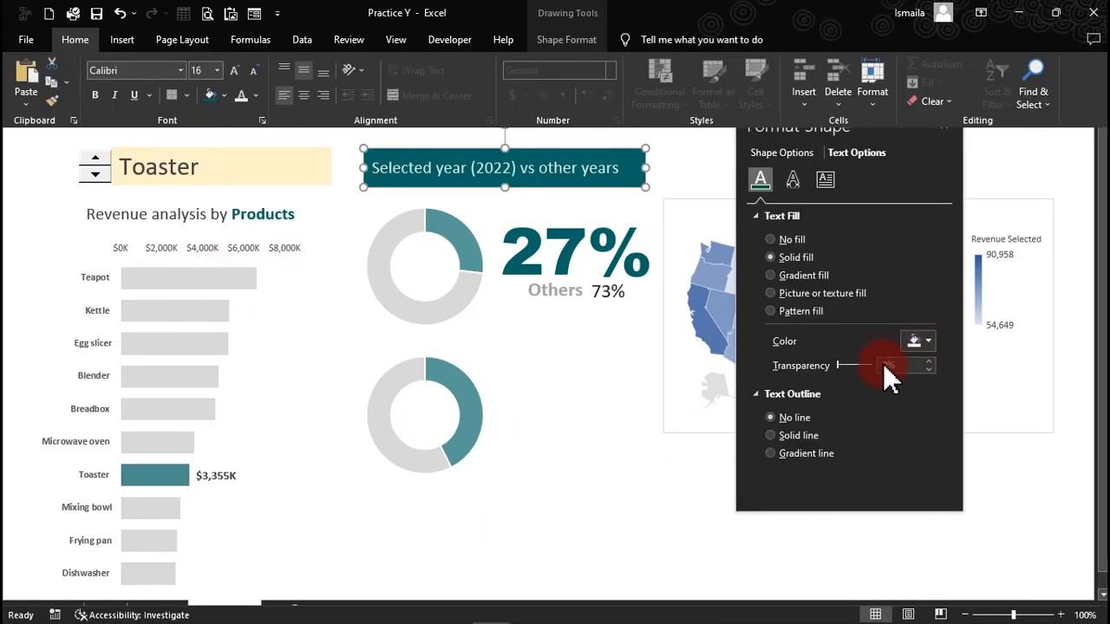
Set the upper heading box's fill transparency to 34% and its text colour to white.
click(609, 189)
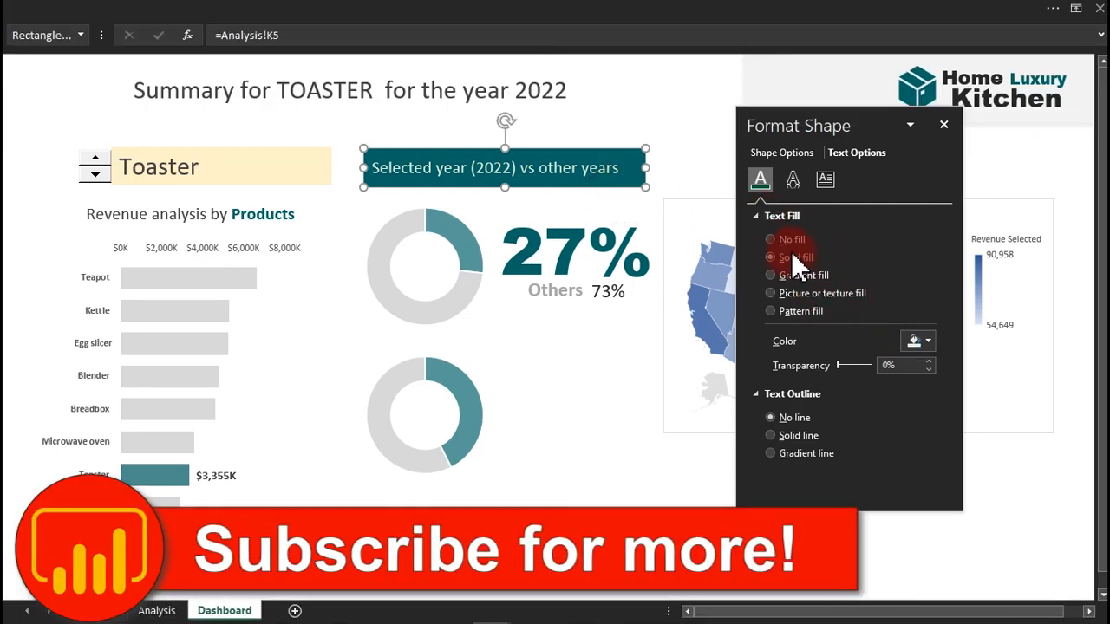
click(779, 156)
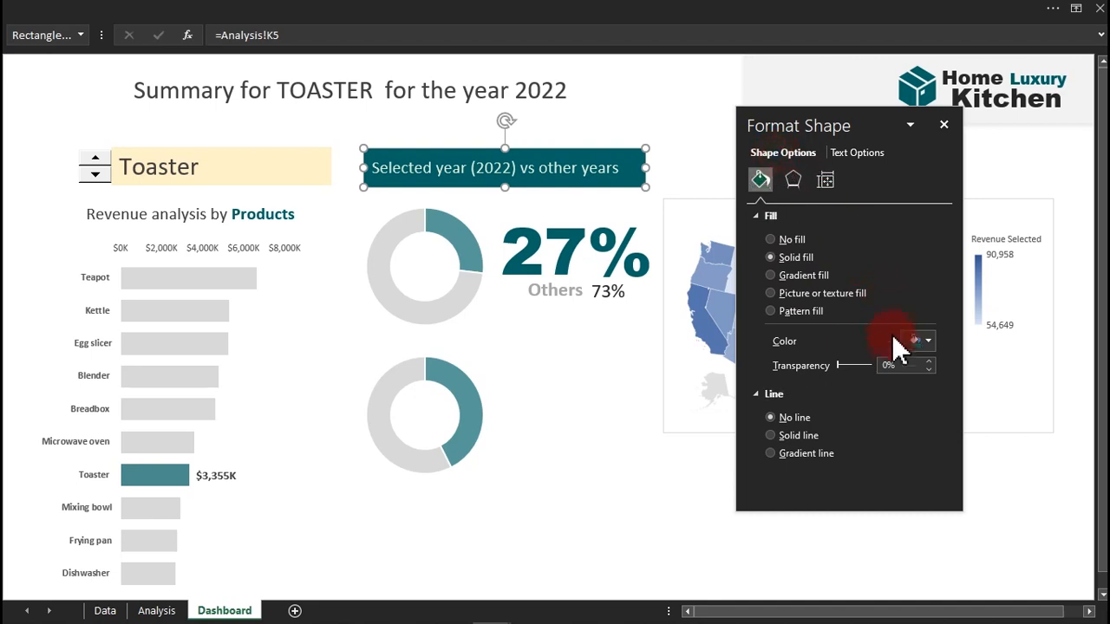
click(940, 366)
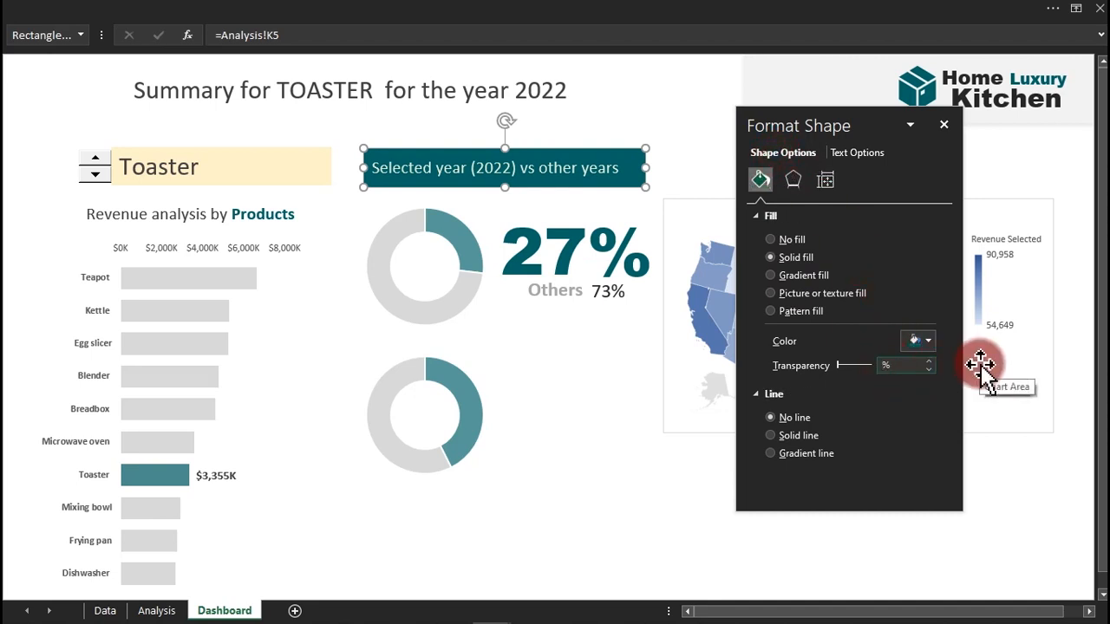
text(34)
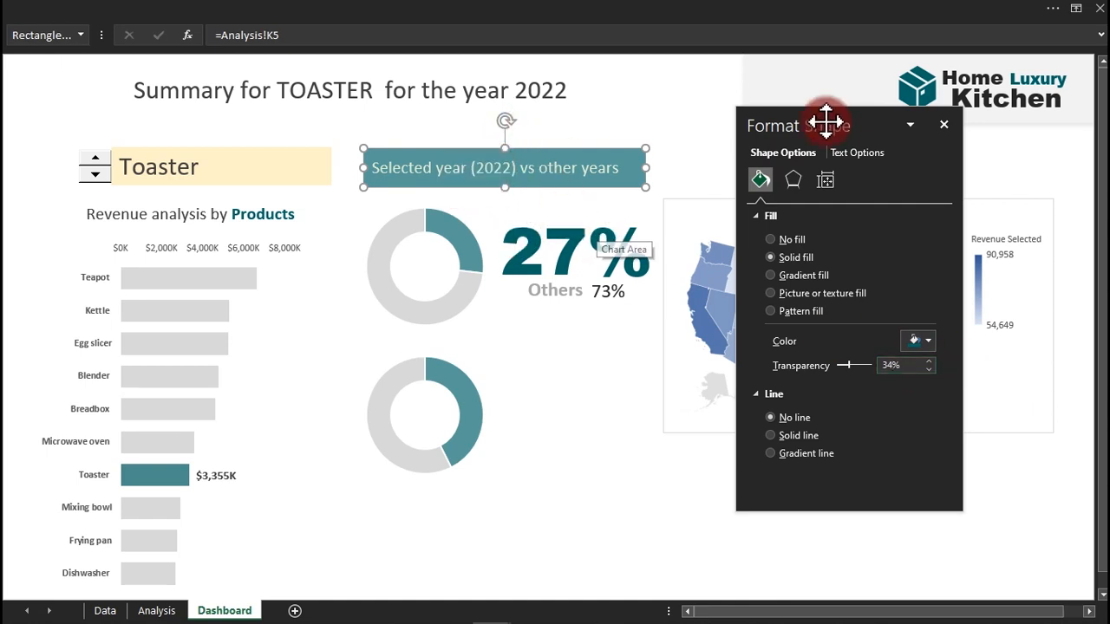
click(860, 154)
click(924, 341)
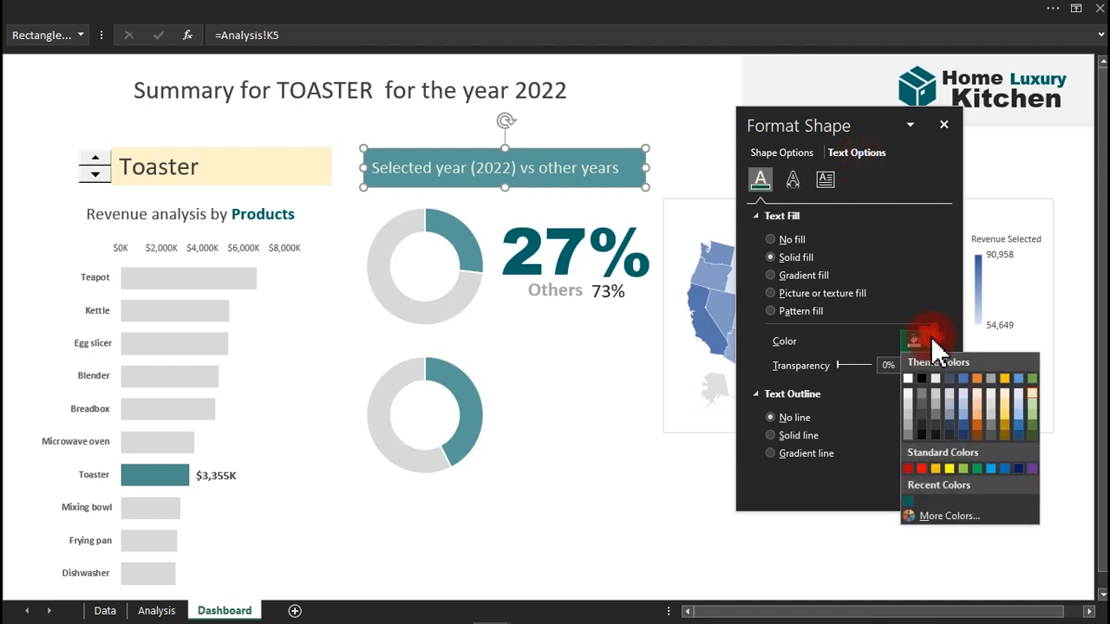
click(910, 379)
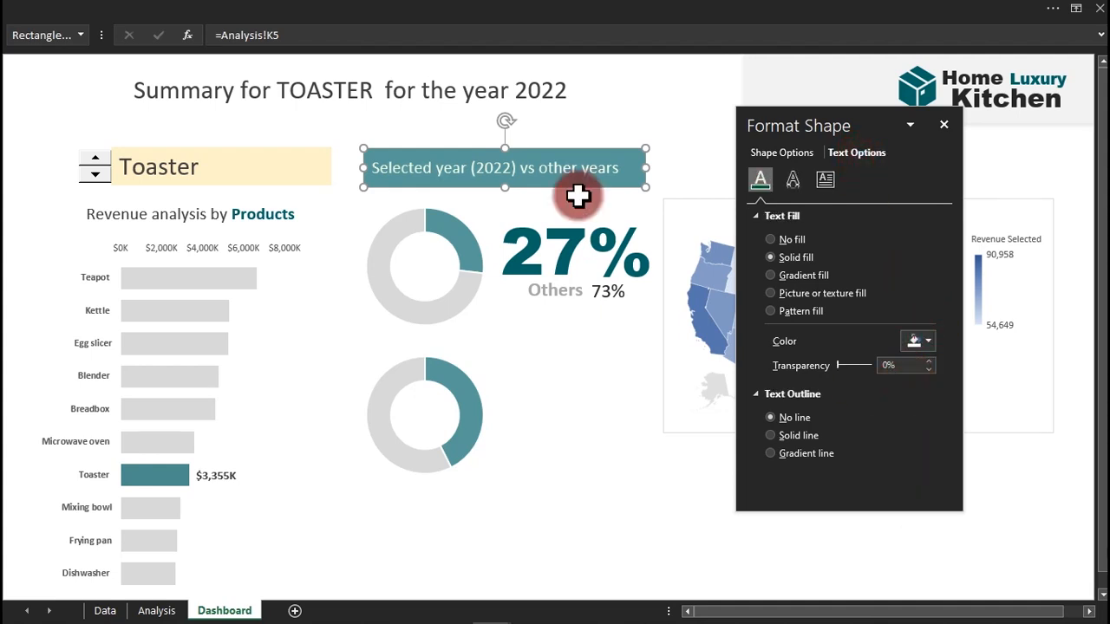
Reduce the upper heading box's height, centre its text horizontally, and nudge the box slightly down toward the doughnut.
drag(504, 147, 505, 157)
click(173, 13)
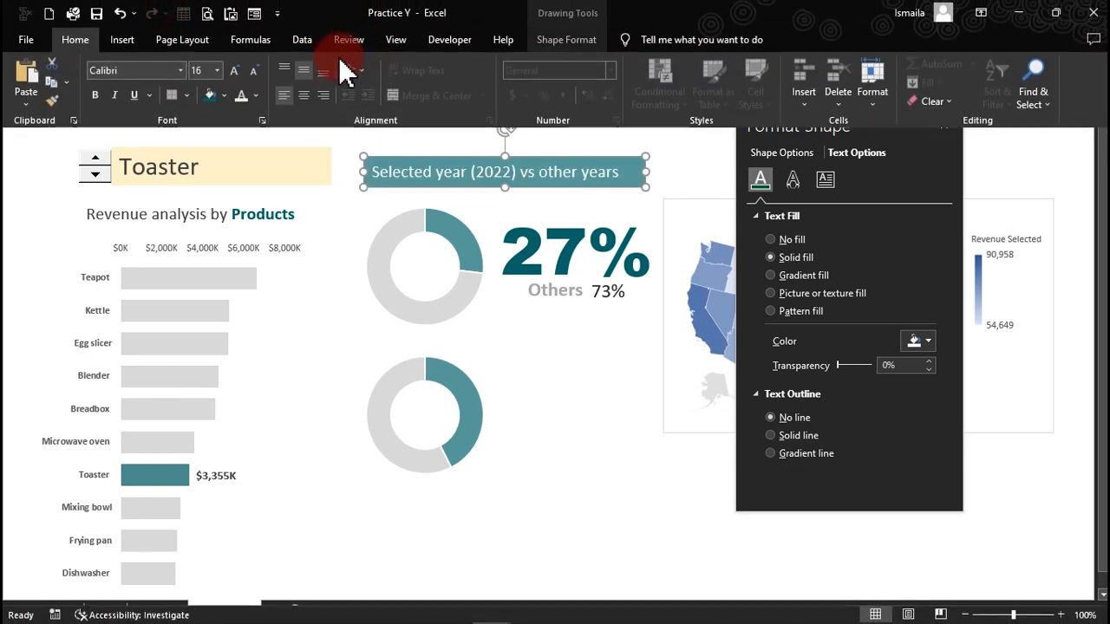
click(304, 95)
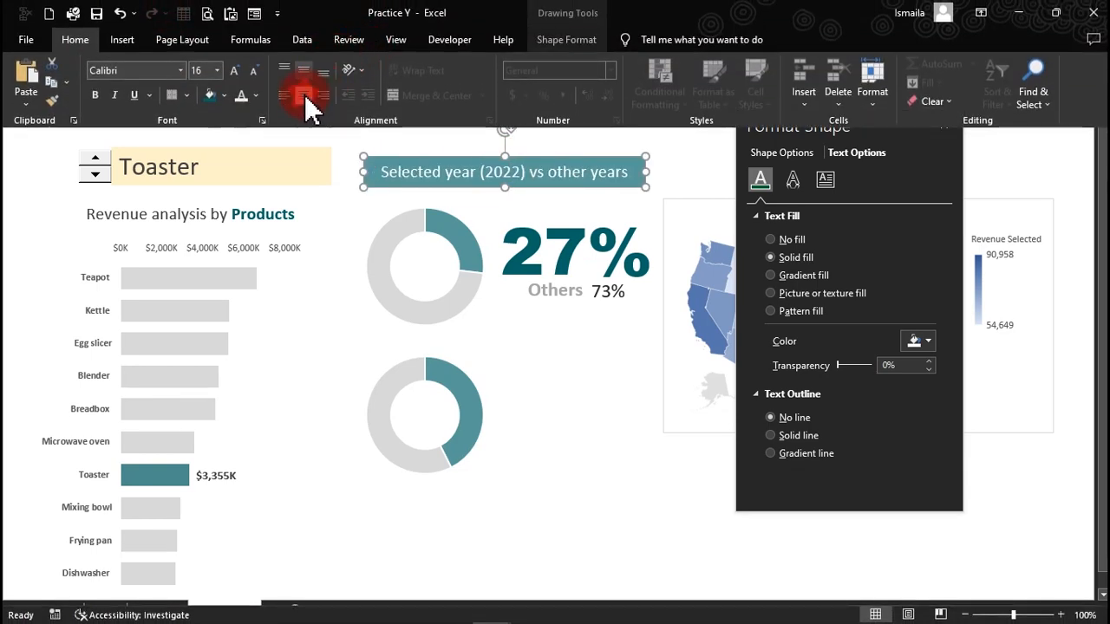
click(460, 182)
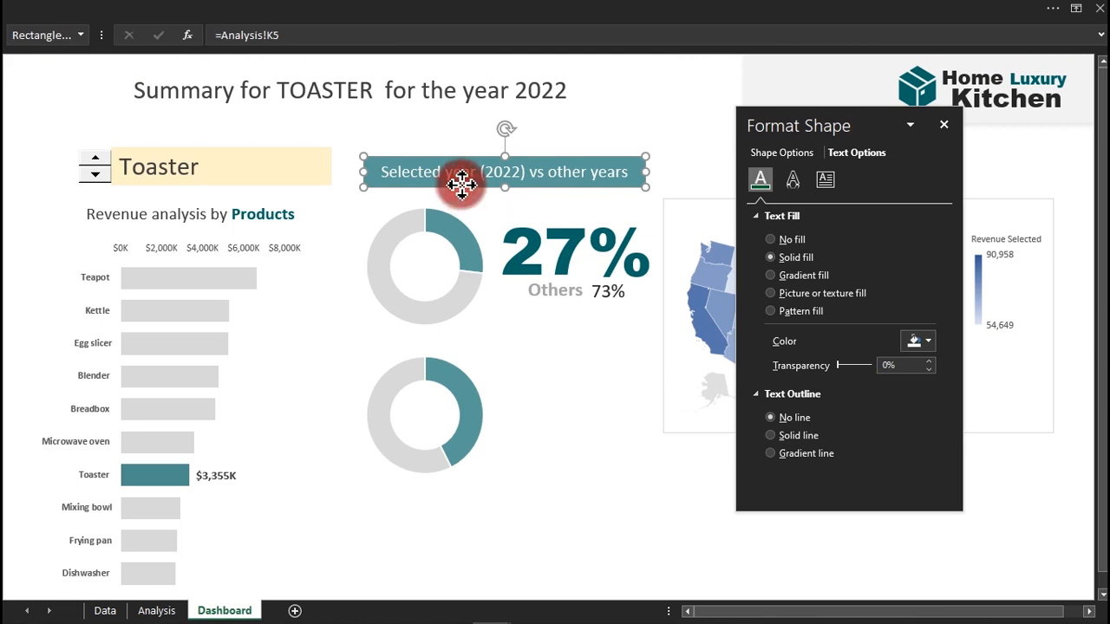
drag(460, 182, 462, 185)
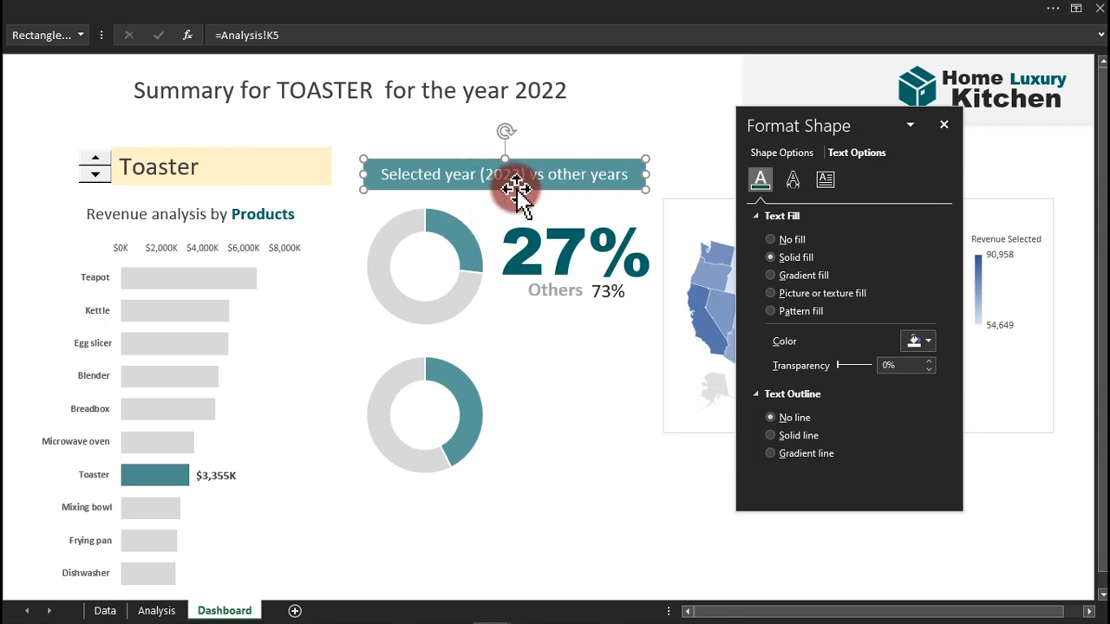
Copy the teal heading to the lower doughnut chart and move that chart down until it clears the heading.
drag(520, 198, 392, 366)
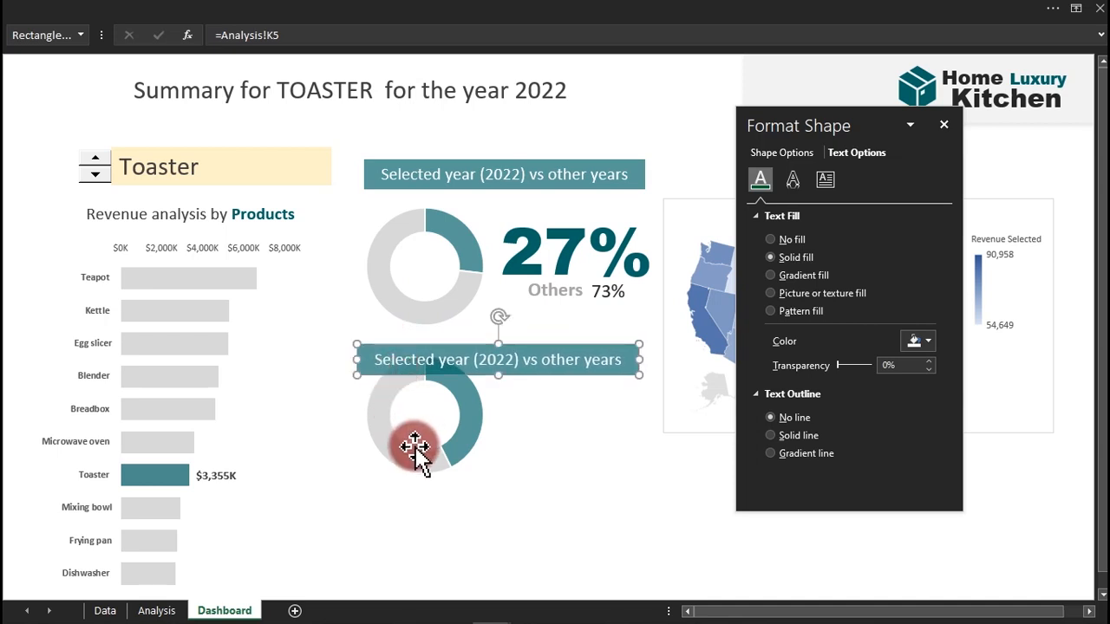
click(420, 454)
click(507, 488)
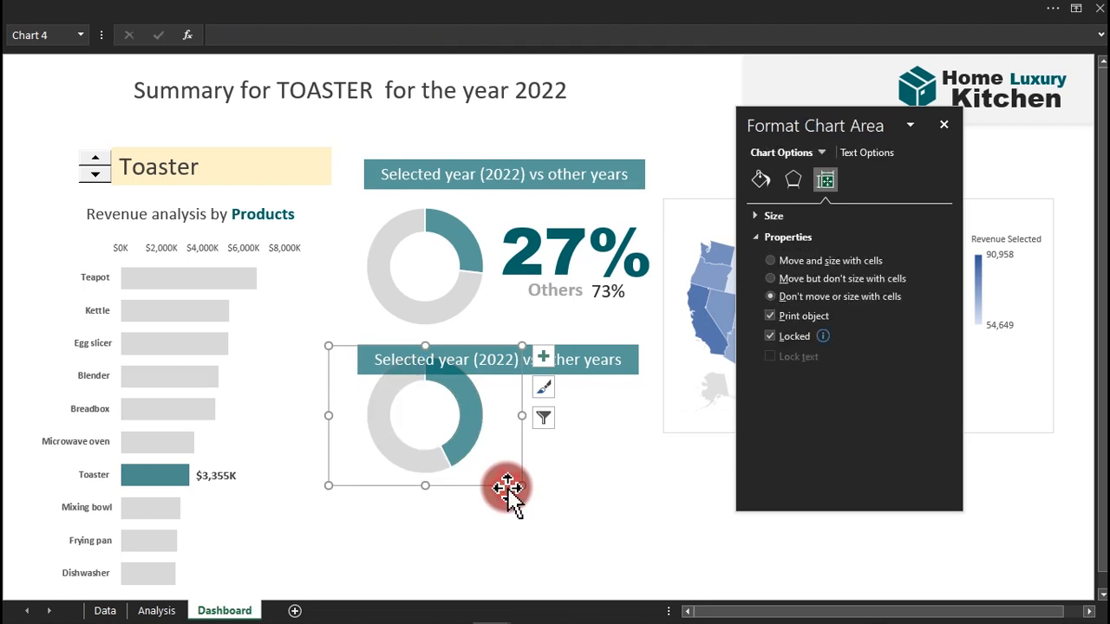
key(Down)
key(Down)
key(Down)
key(Down)
key(Down)
key(Down)
key(Down)
key(Down)
key(Down)
key(Down)
key(Down)
key(Down)
key(Down)
key(Down)
key(Down)
key(Down)
key(Down)
key(Down)
key(Down)
key(Down)
key(Down)
key(Down)
key(Down)
key(Down)
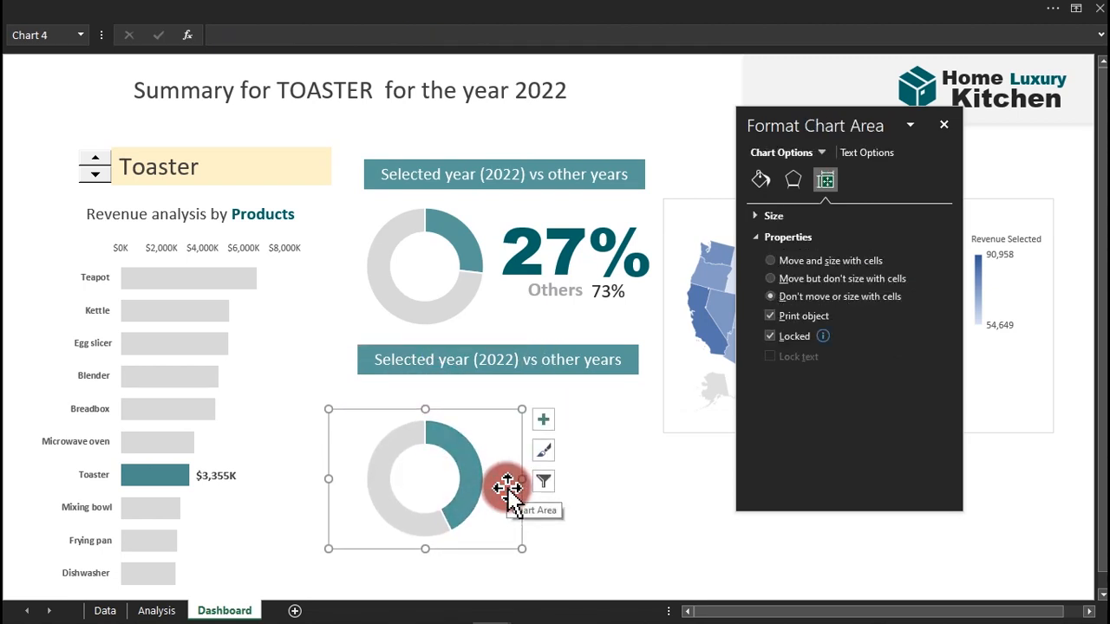
Replace the lower heading's text with "Revenue by means of order".
click(532, 369)
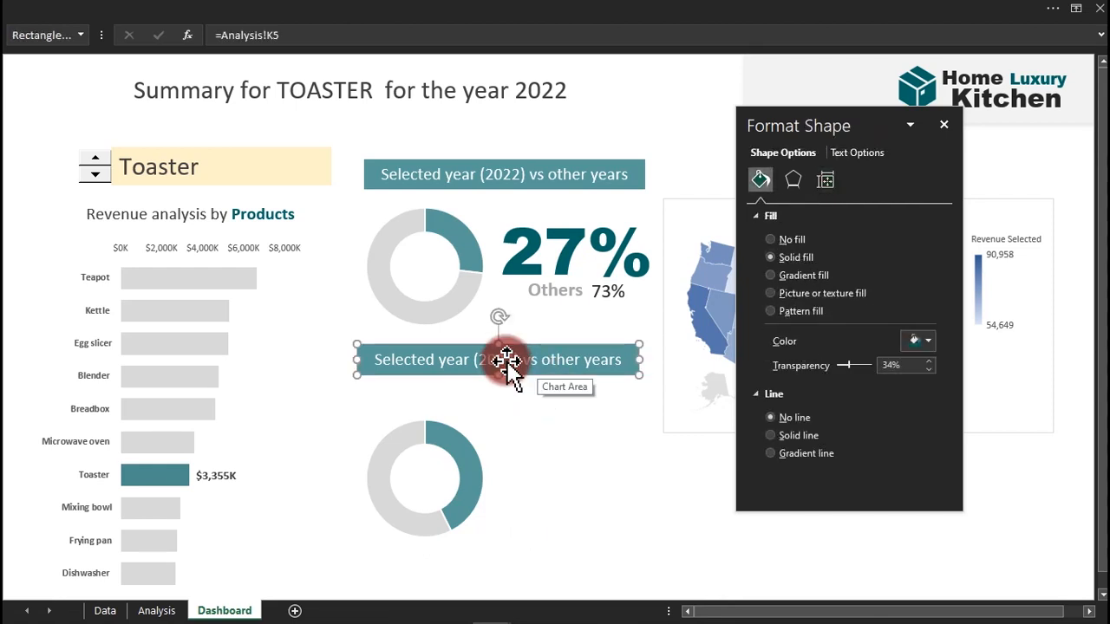
click(519, 363)
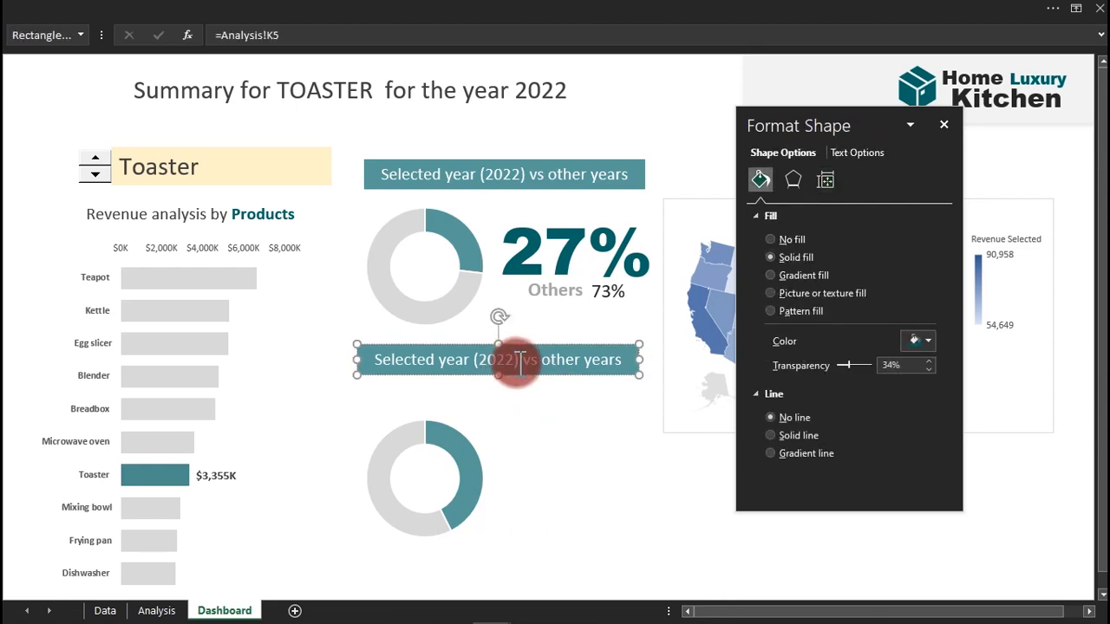
triple_click(520, 363)
key(BackSpace)
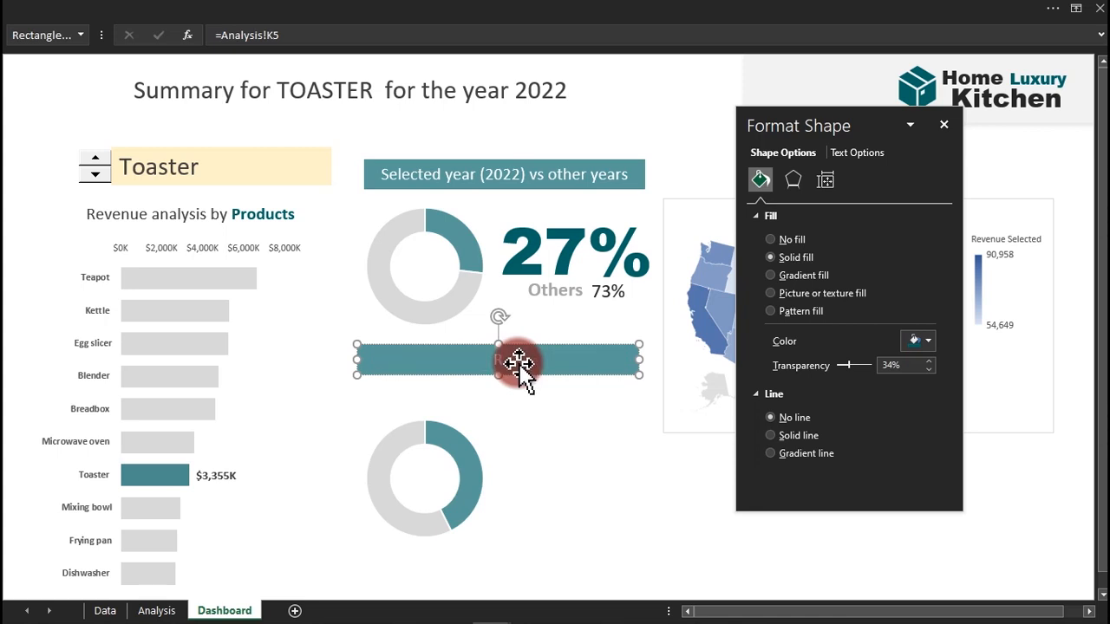
text(Revenue b)
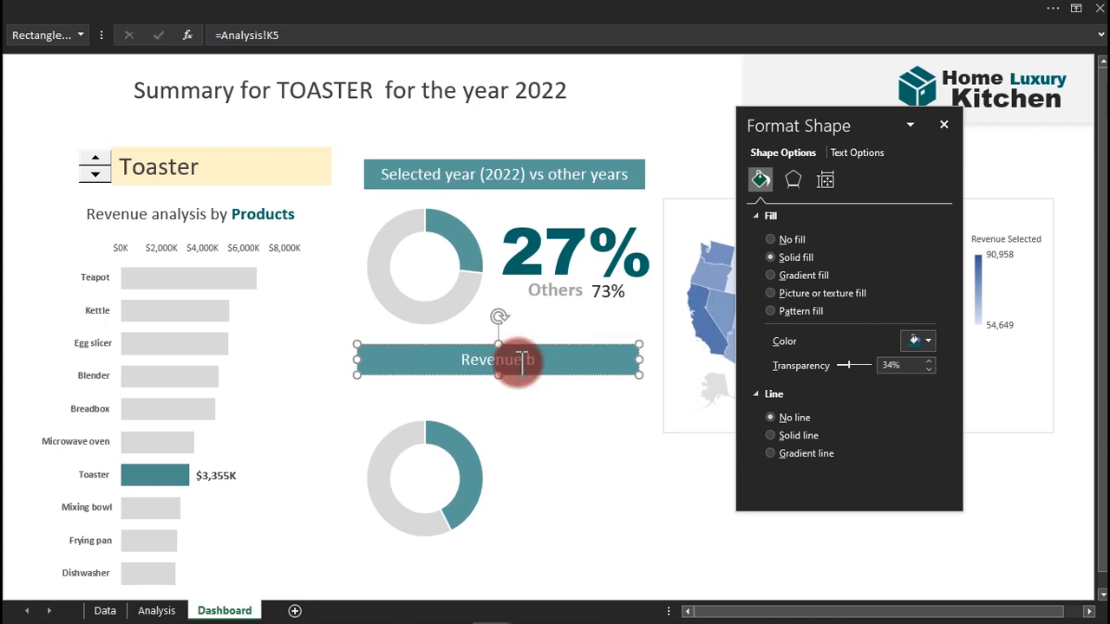
text(y means o)
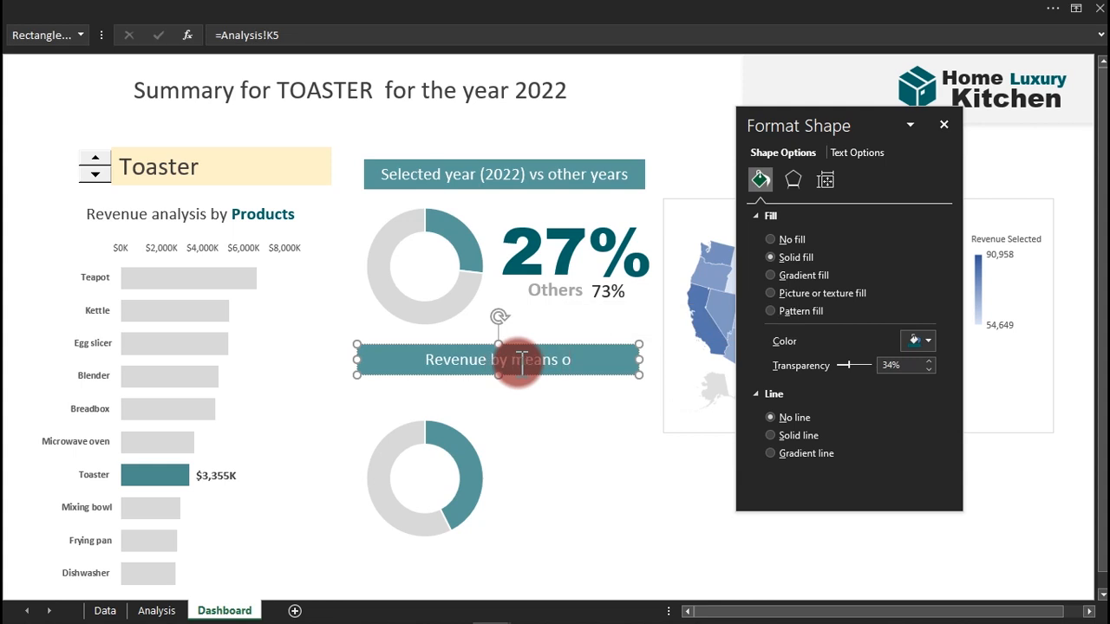
text(gf)
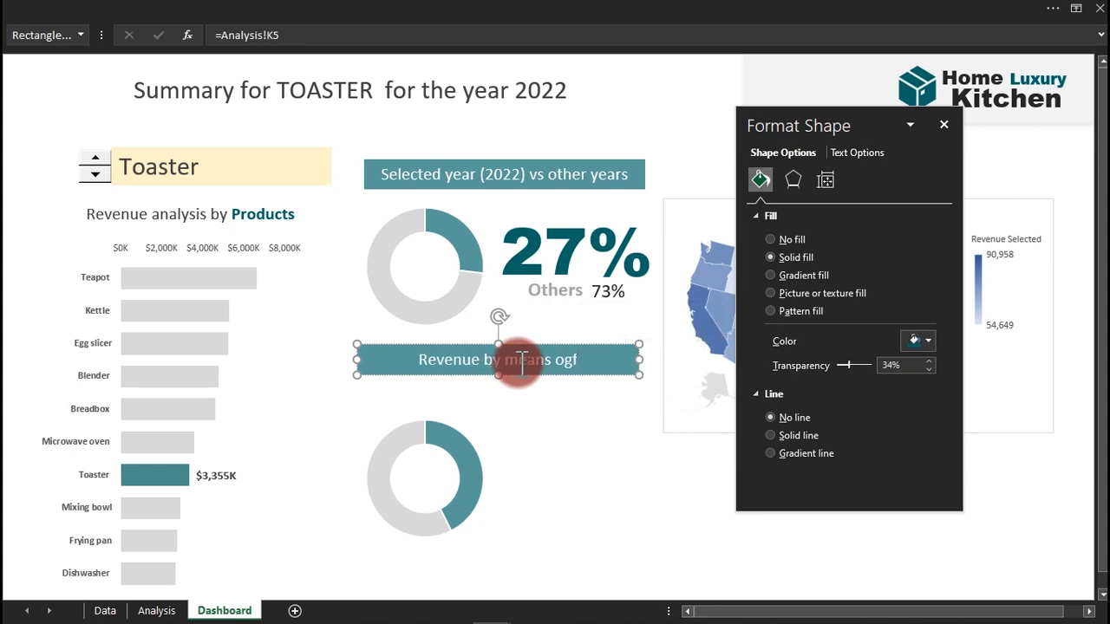
key(BackSpace)
key(BackSpace)
text(f order)
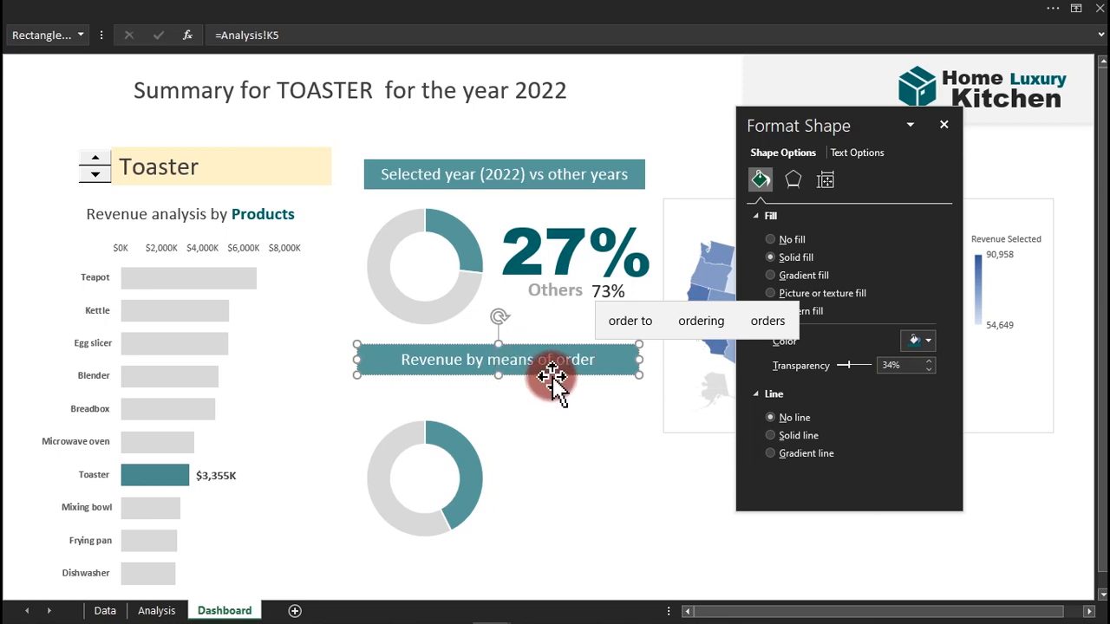
Nudge the "Revenue by means of order" heading down, closer to the lower doughnut chart.
click(553, 377)
key(Down)
key(Down)
key(Down)
key(Down)
key(Down)
key(Down)
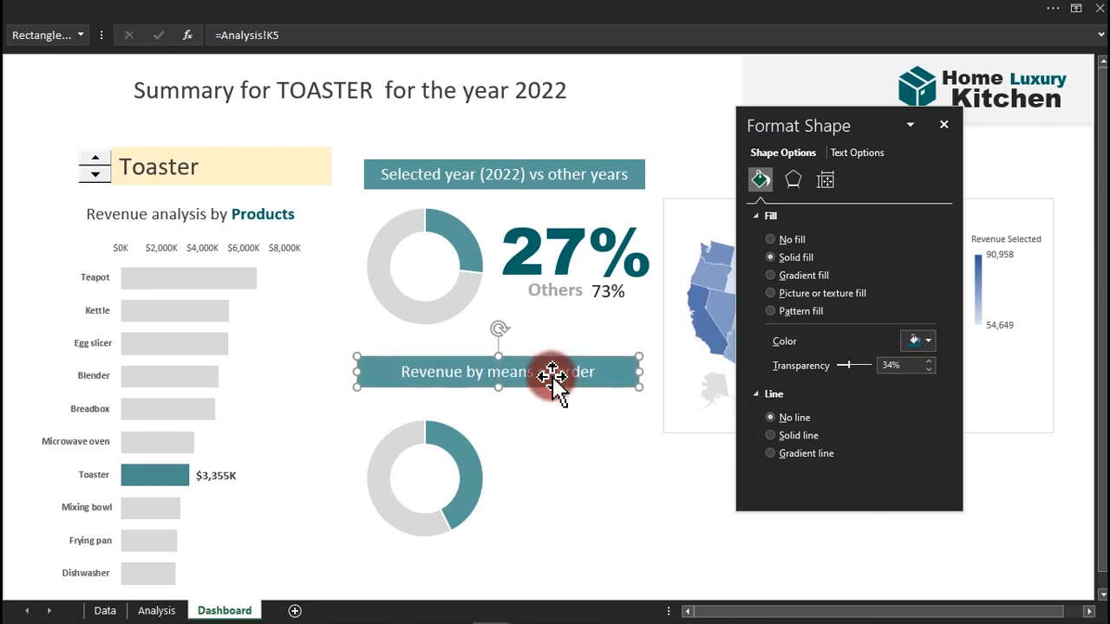
Copy the large 27% label to beside the lower doughnut chart and link the copy to Analysis!W9.
click(560, 421)
click(568, 250)
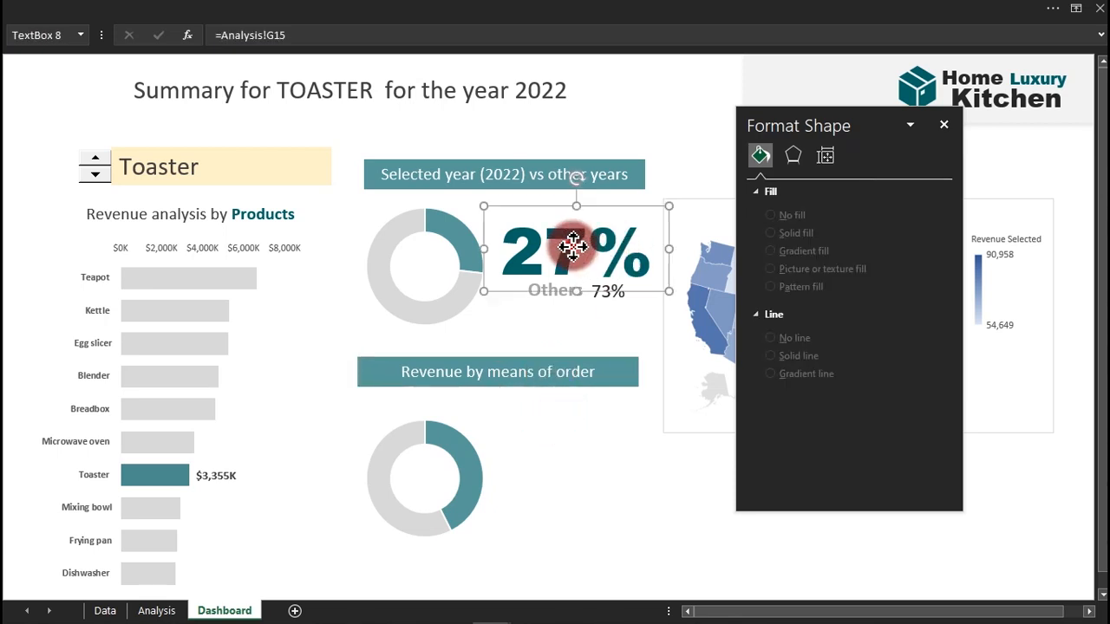
ctrl+drag(573, 247, 570, 418)
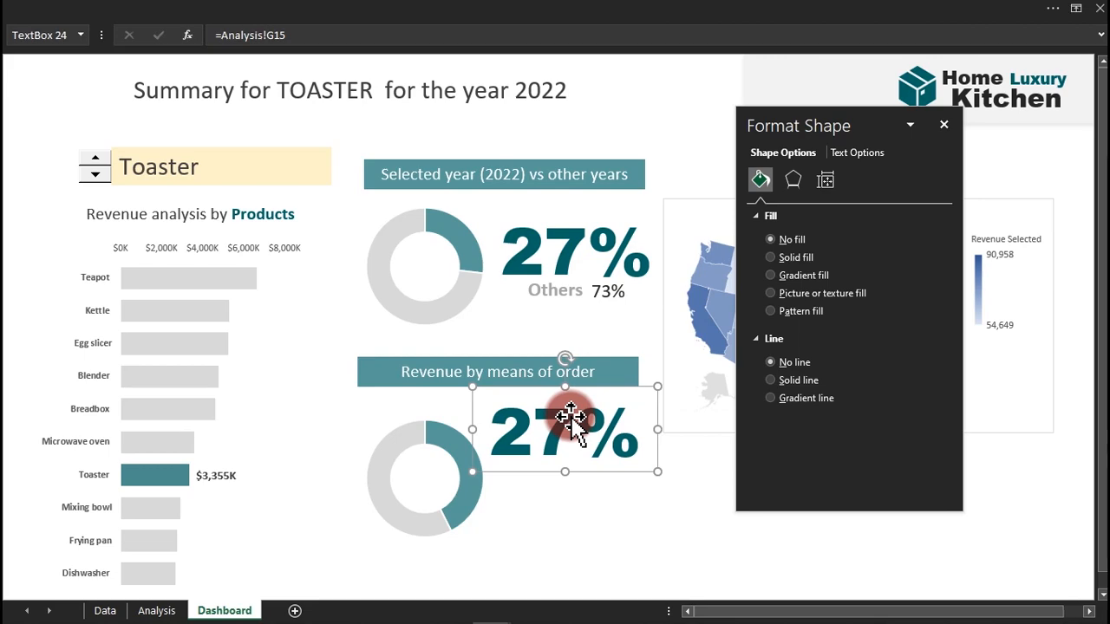
click(246, 37)
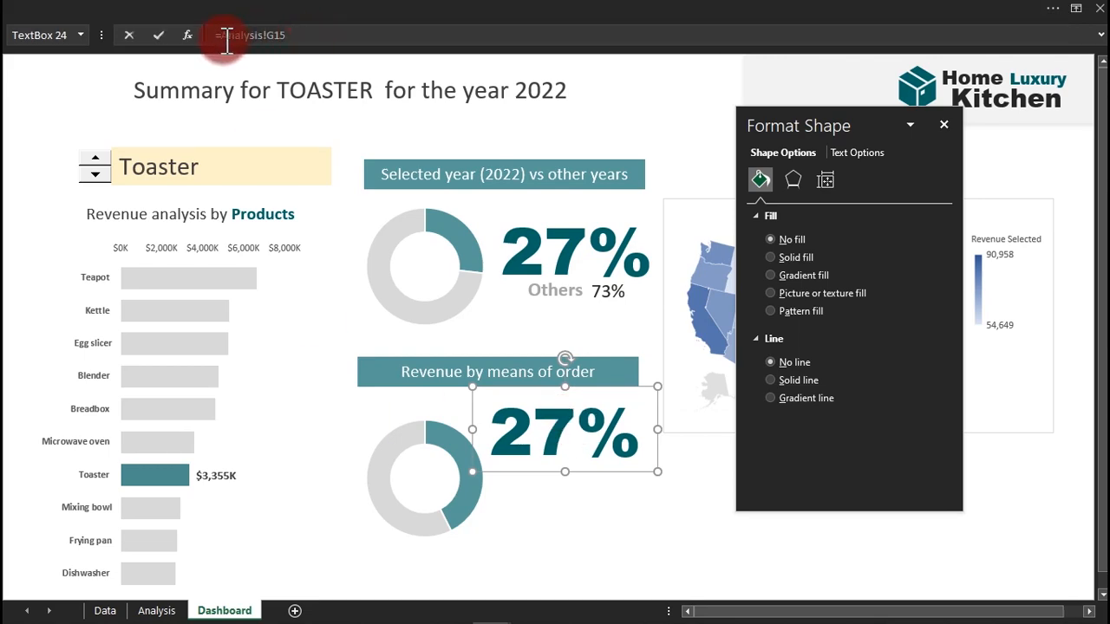
click(156, 611)
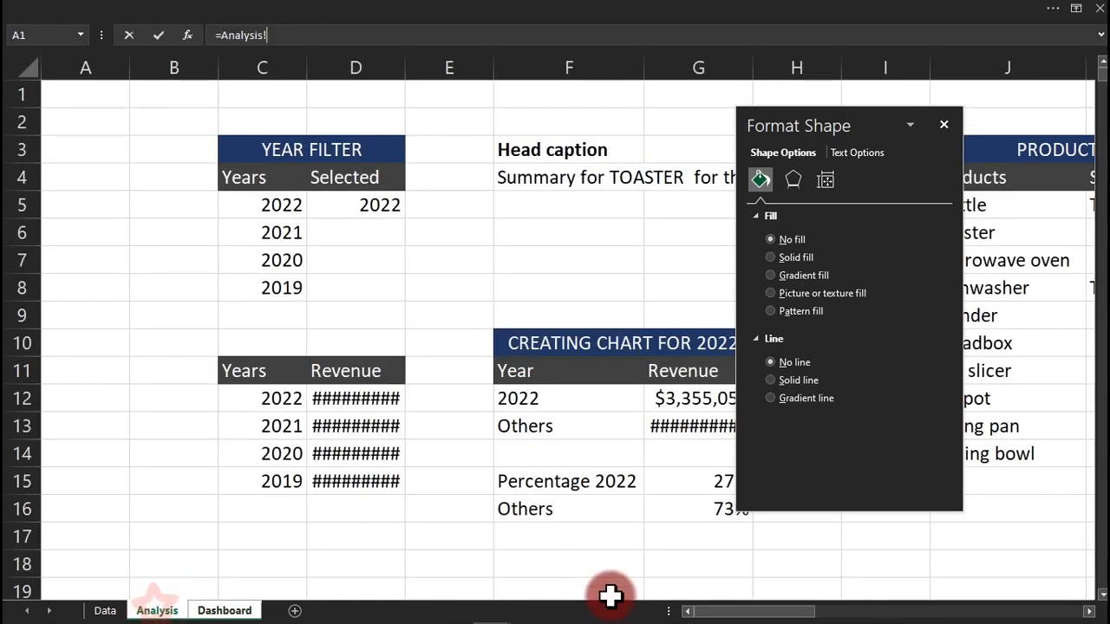
drag(740, 612, 957, 595)
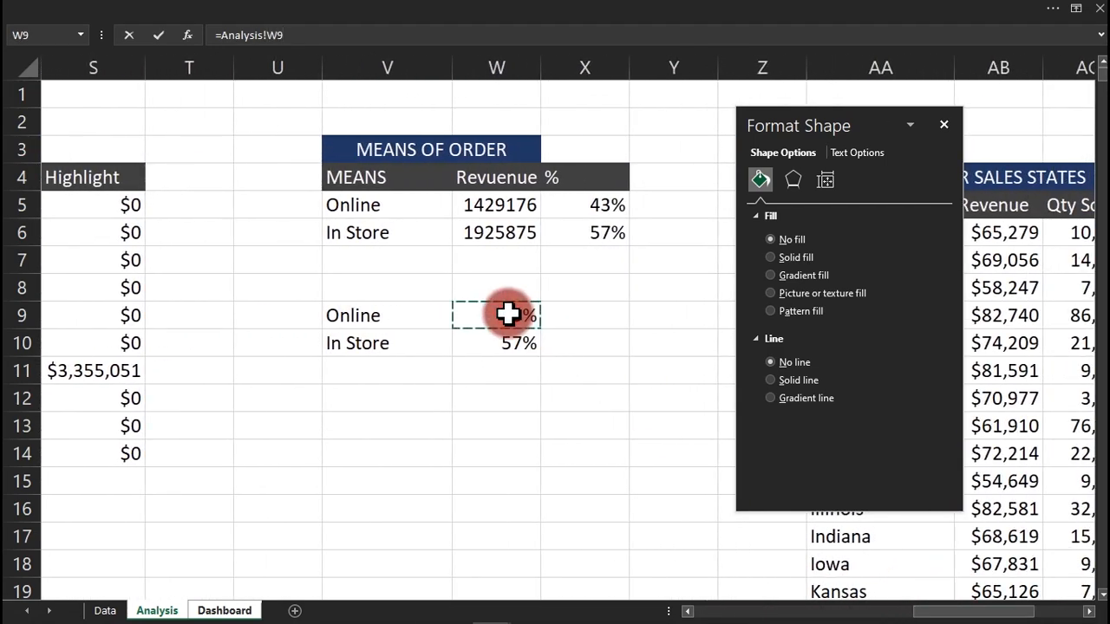
key(Return)
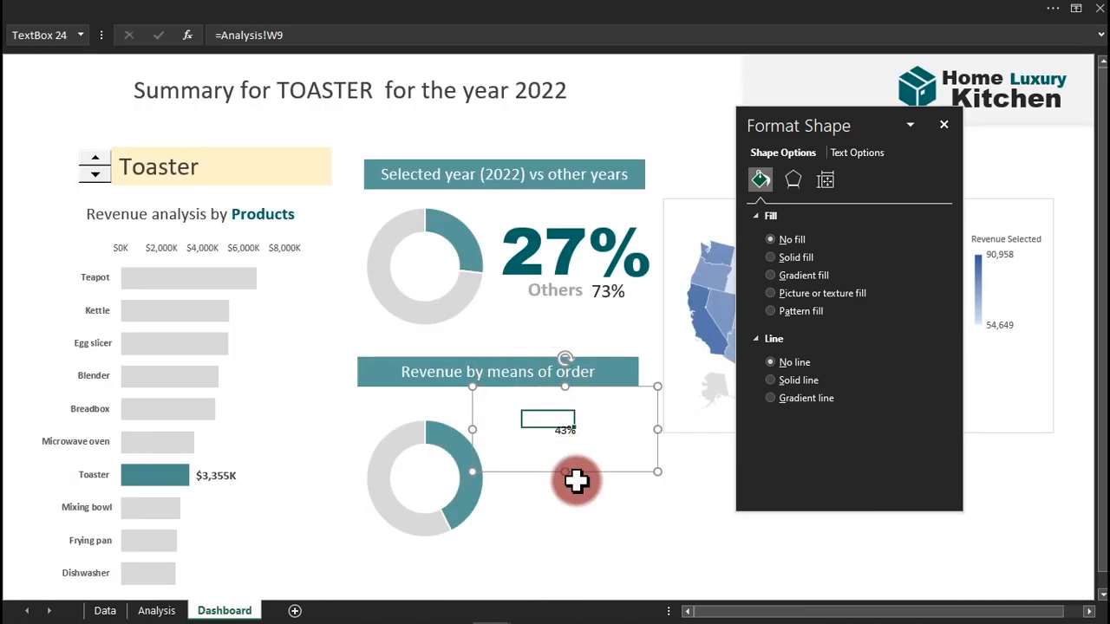
Apply the 27% label's text formatting to the linked percentage label beside the lower doughnut chart.
click(555, 232)
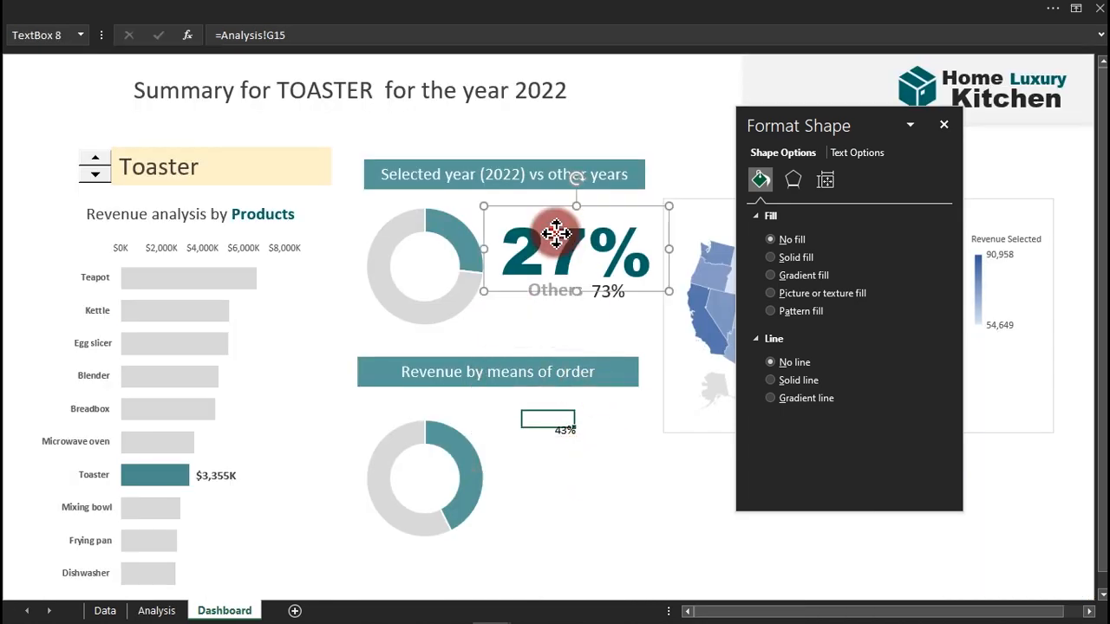
click(277, 12)
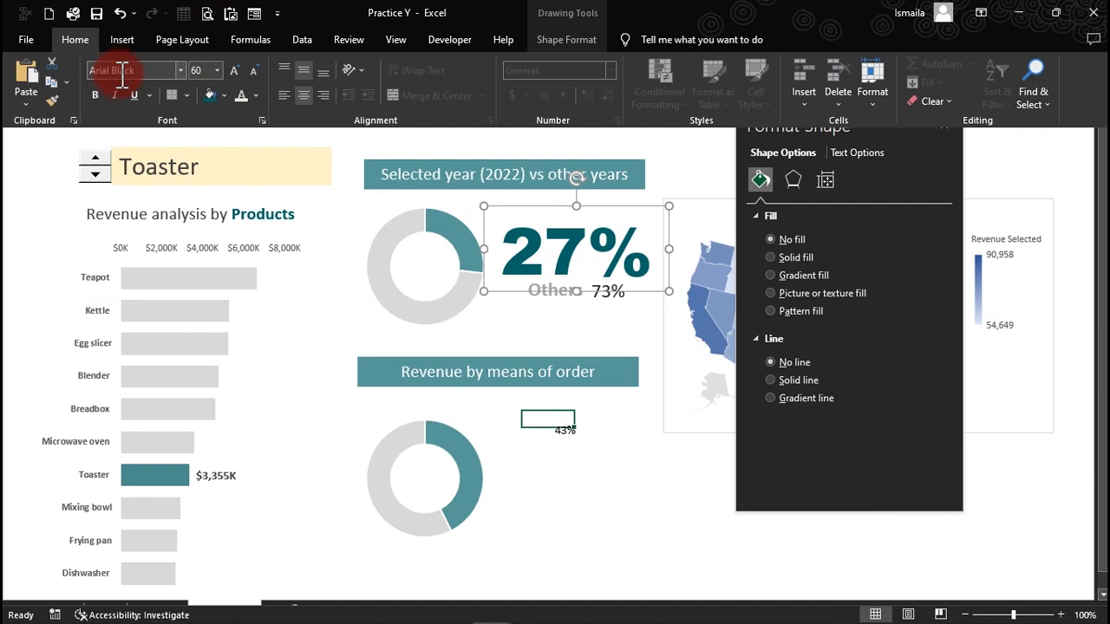
click(52, 100)
click(555, 430)
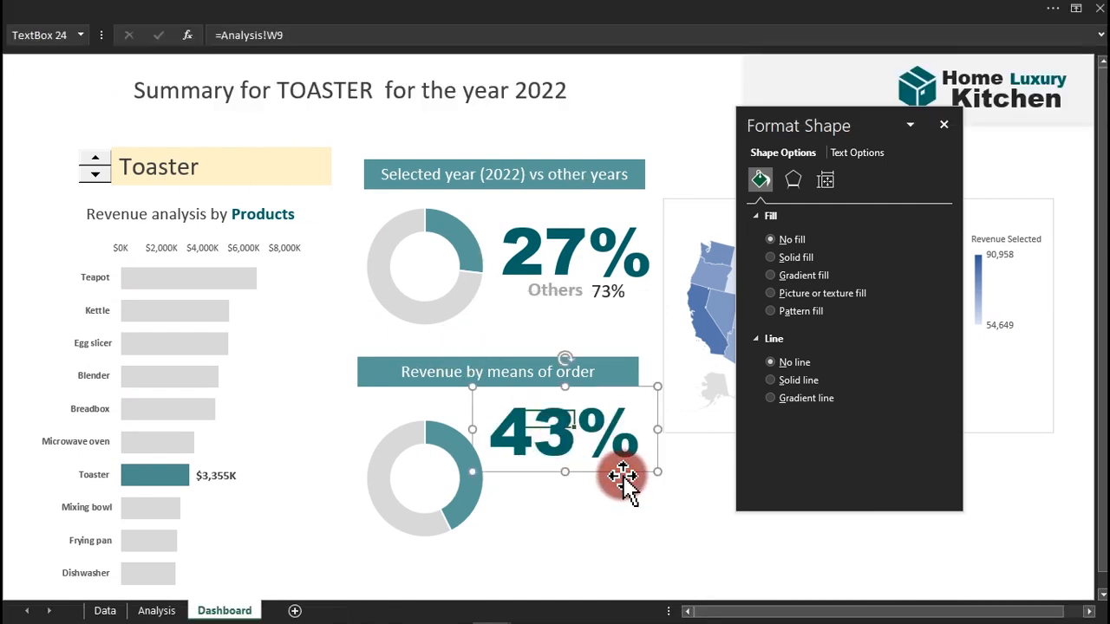
click(471, 508)
click(472, 506)
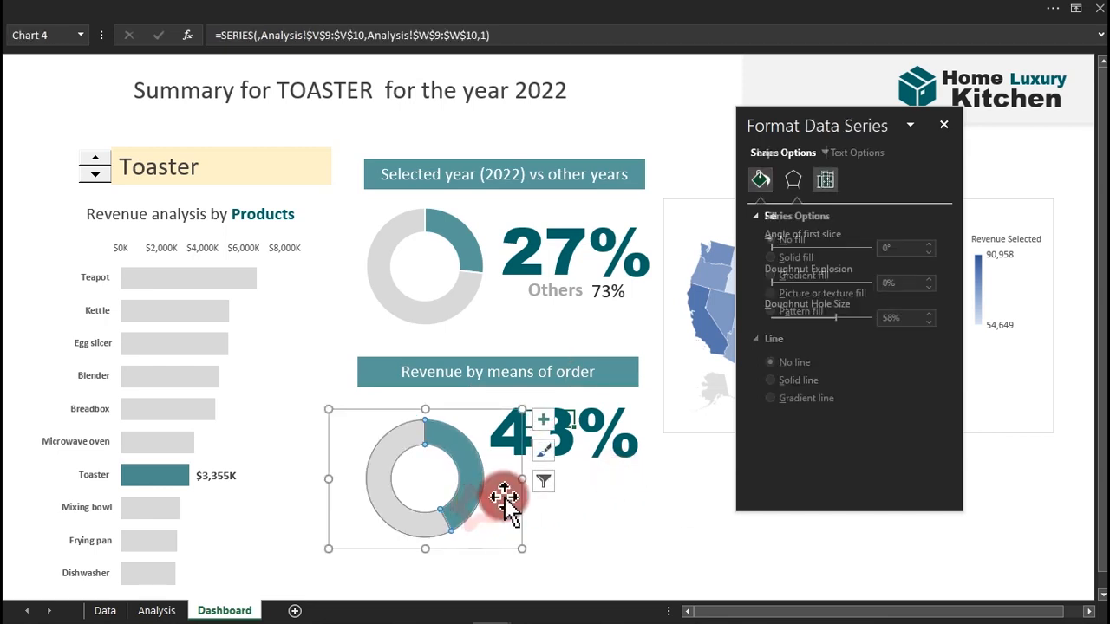
click(544, 421)
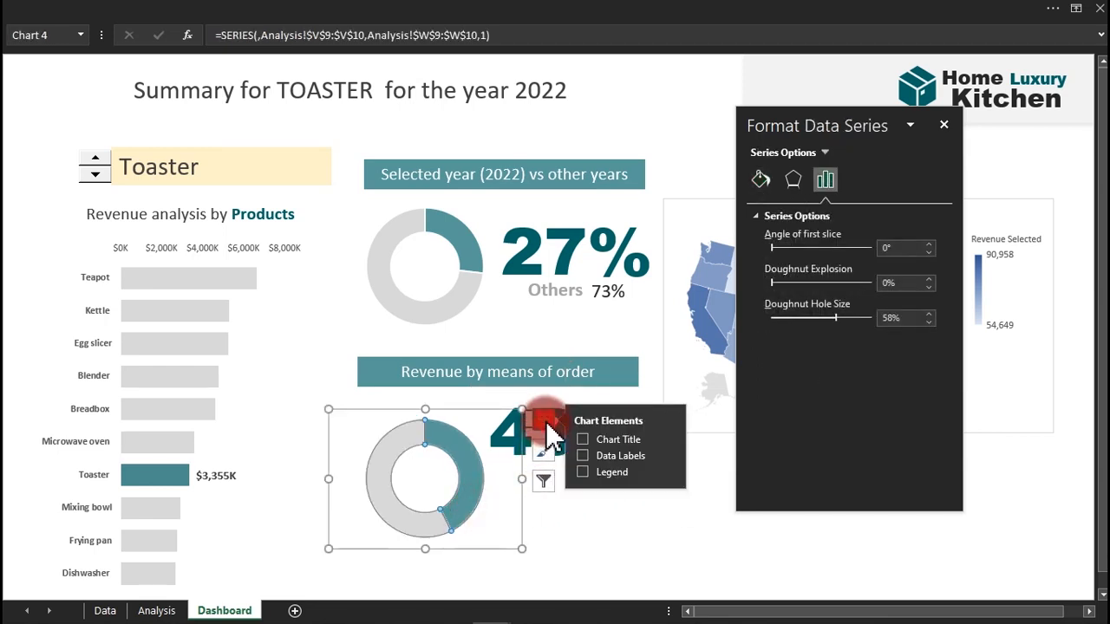
click(595, 472)
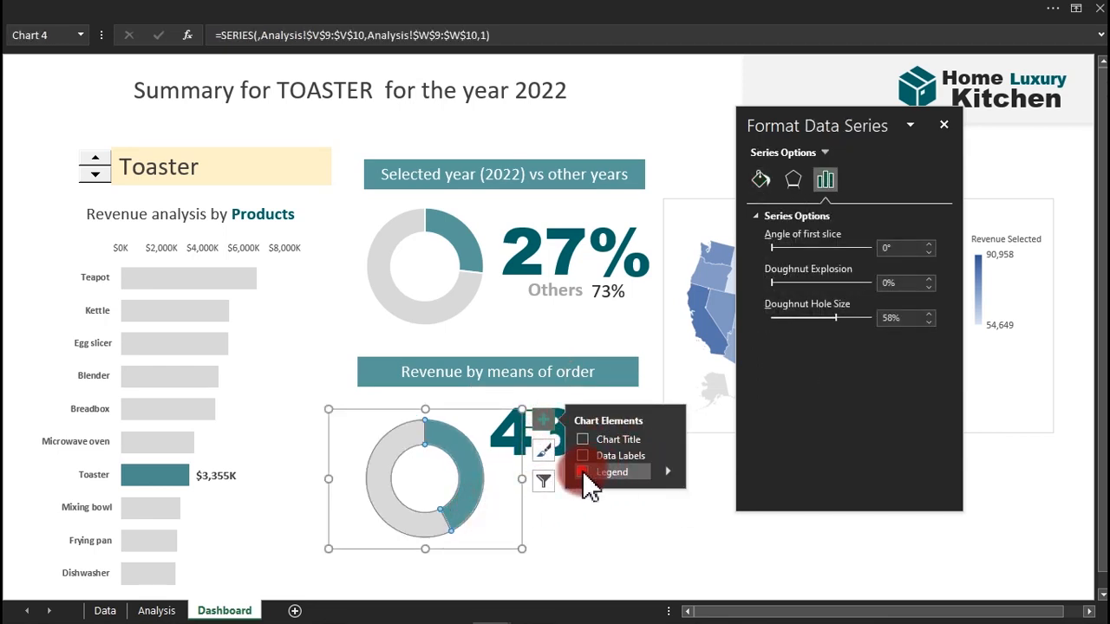
click(607, 542)
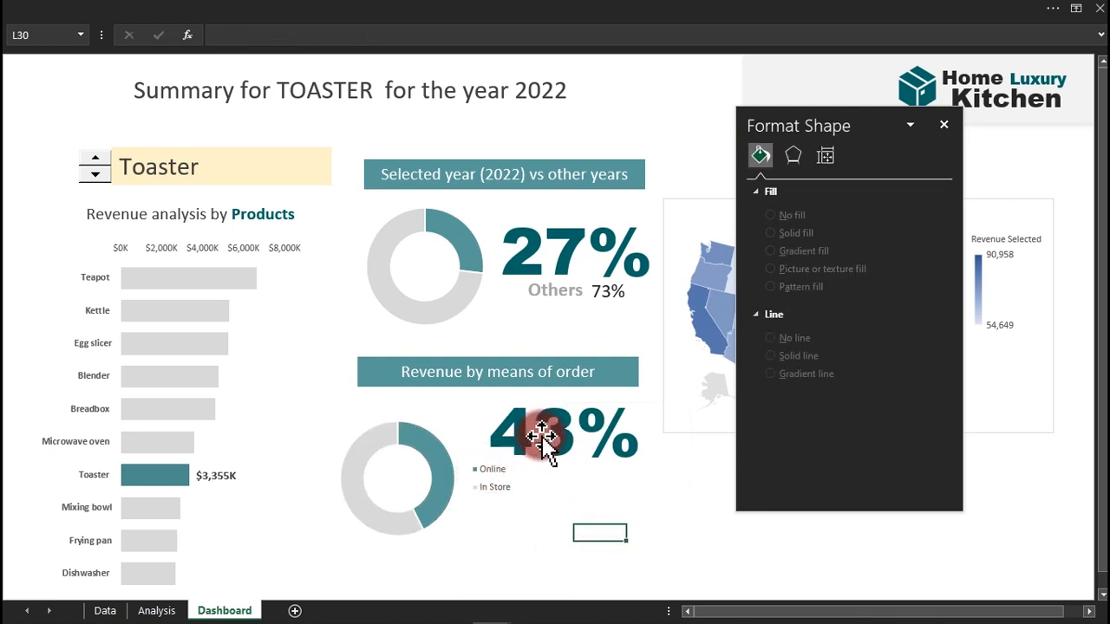
click(518, 493)
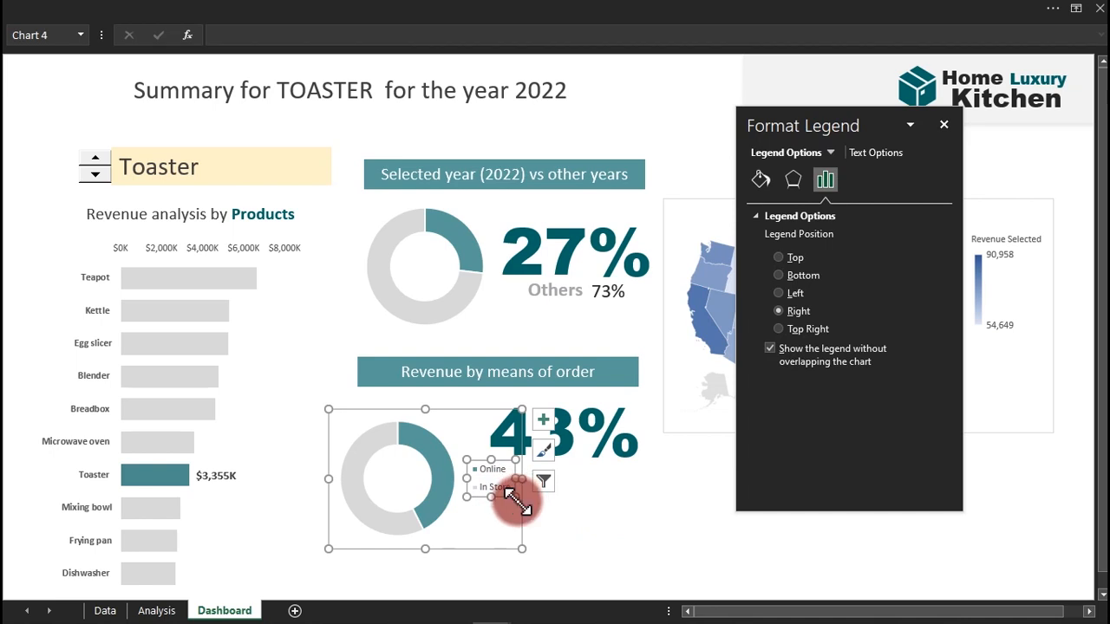
click(503, 508)
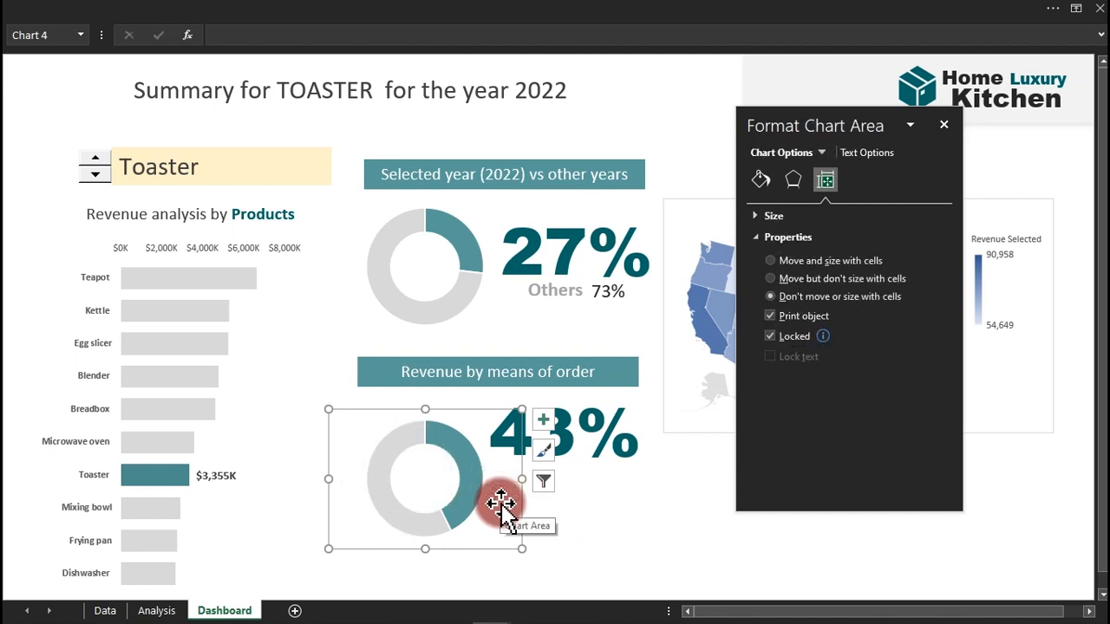
Reduce the 43% label's font size to 36 and shrink its text box height from the top edge.
click(581, 447)
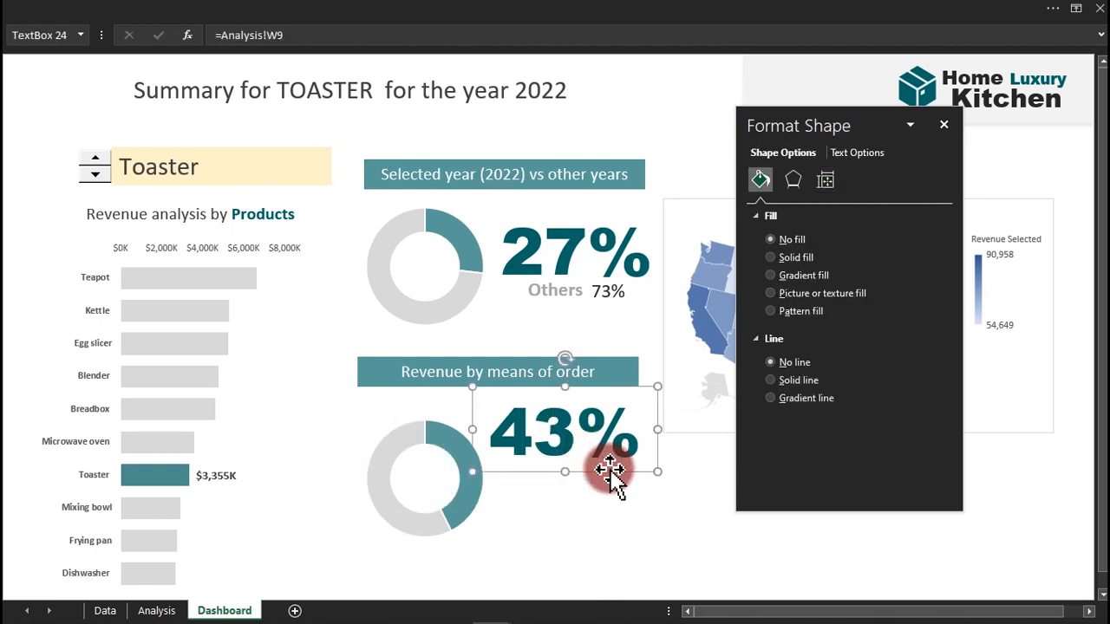
click(314, 18)
click(256, 71)
click(256, 71)
click(255, 71)
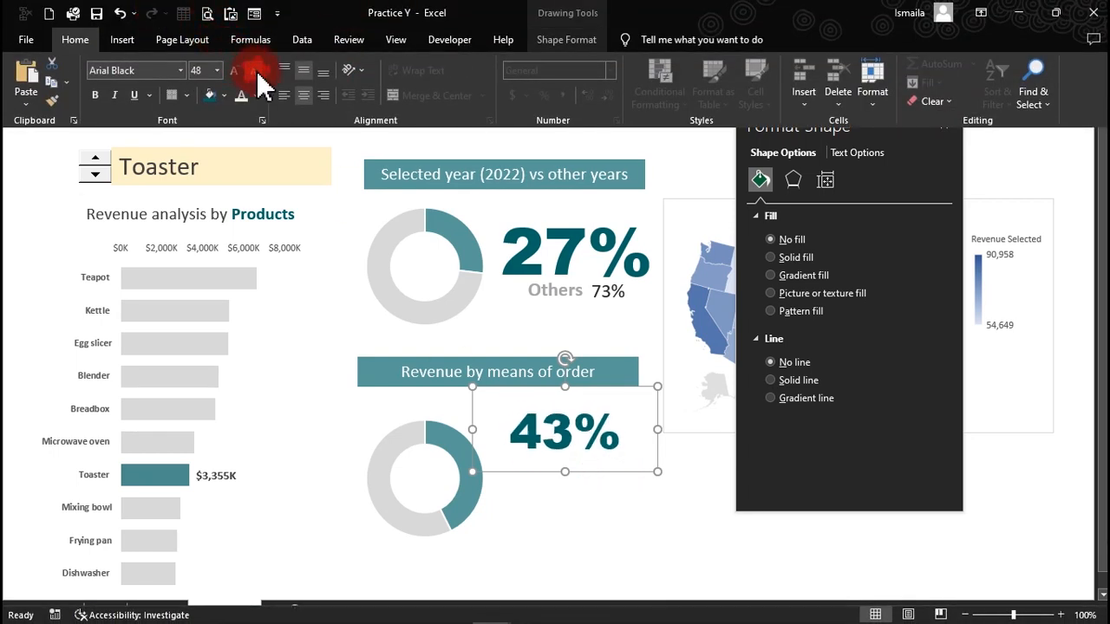
click(255, 71)
click(255, 71)
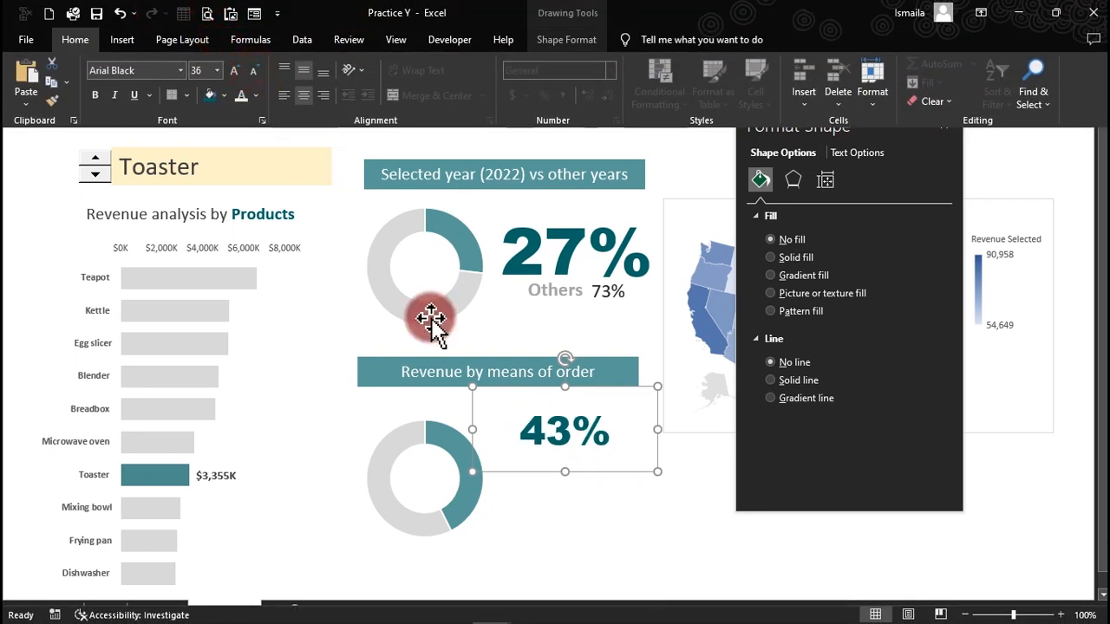
click(564, 386)
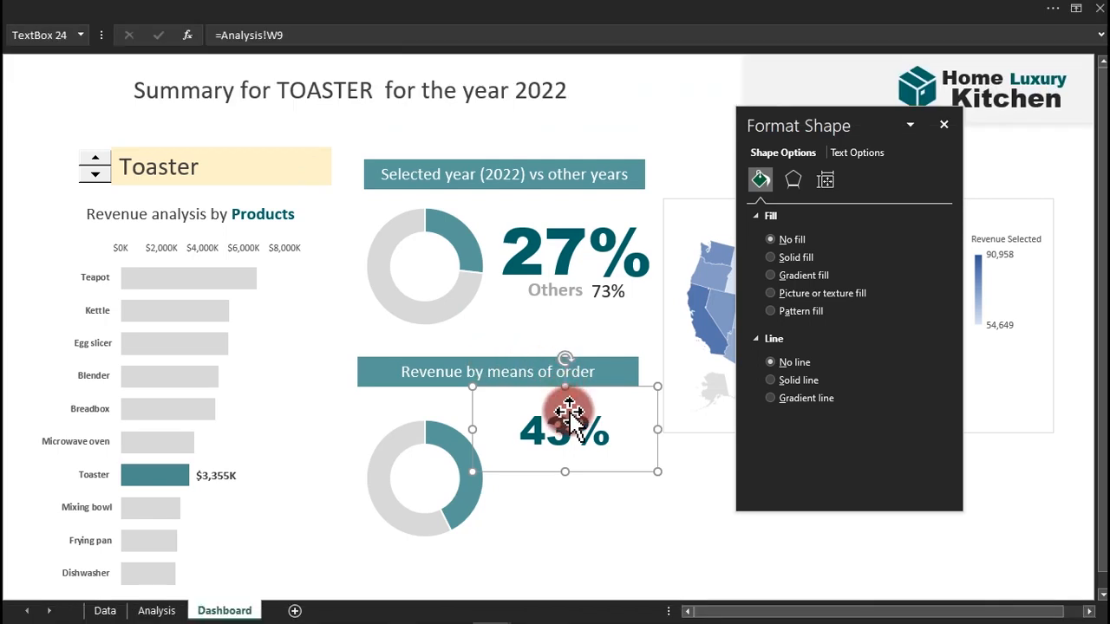
drag(564, 386, 564, 423)
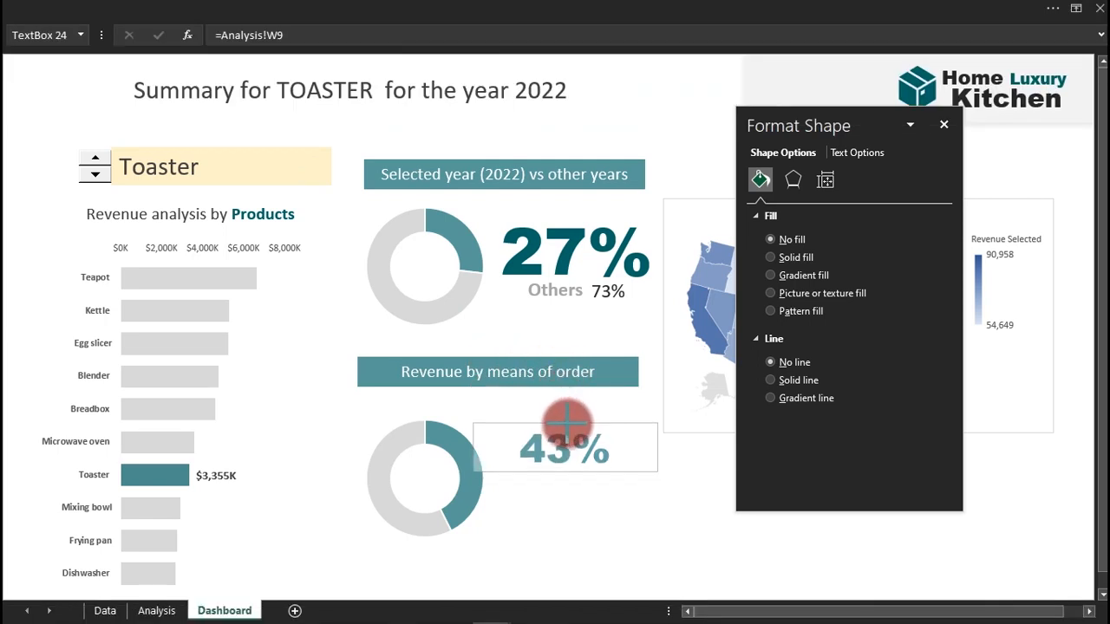
Copy the 43% label directly below itself and link the copy to Analysis!W10.
drag(470, 449, 563, 522)
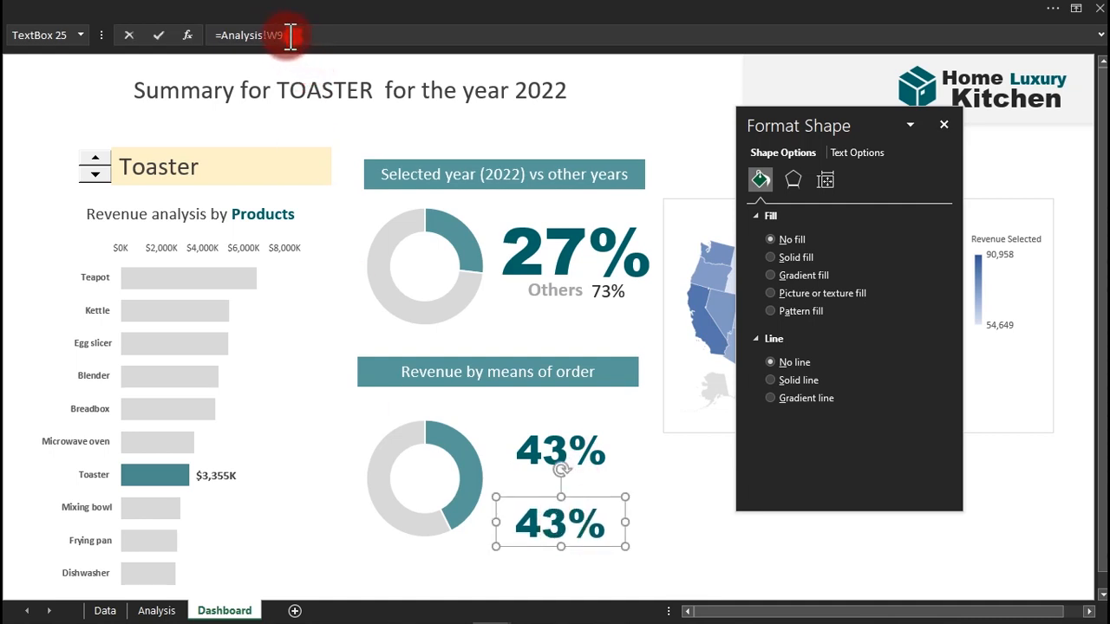
drag(290, 36, 233, 38)
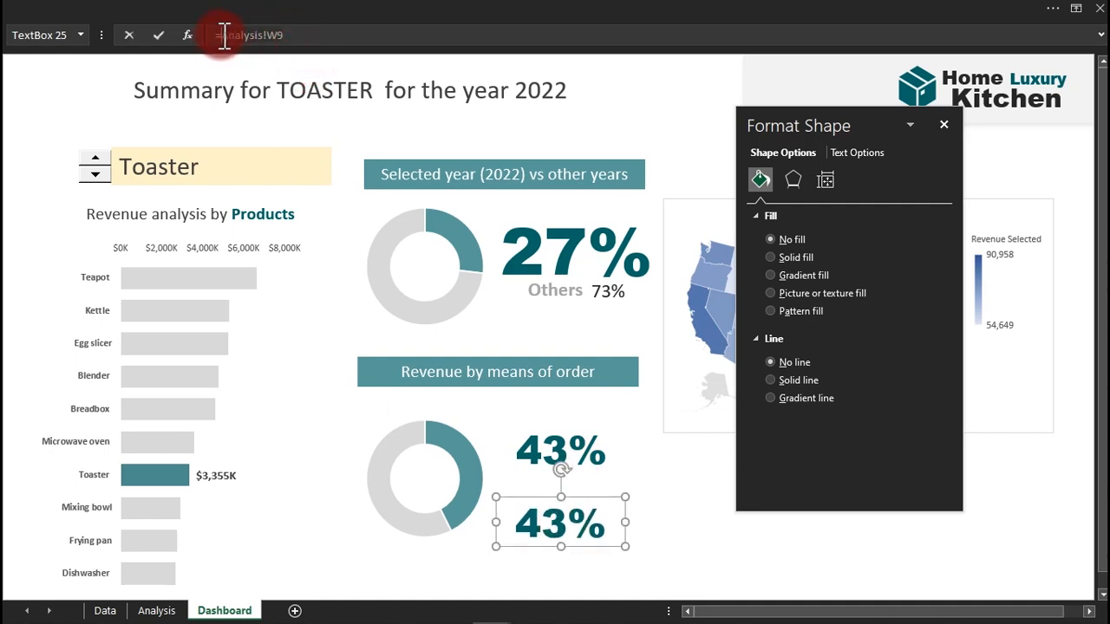
click(155, 611)
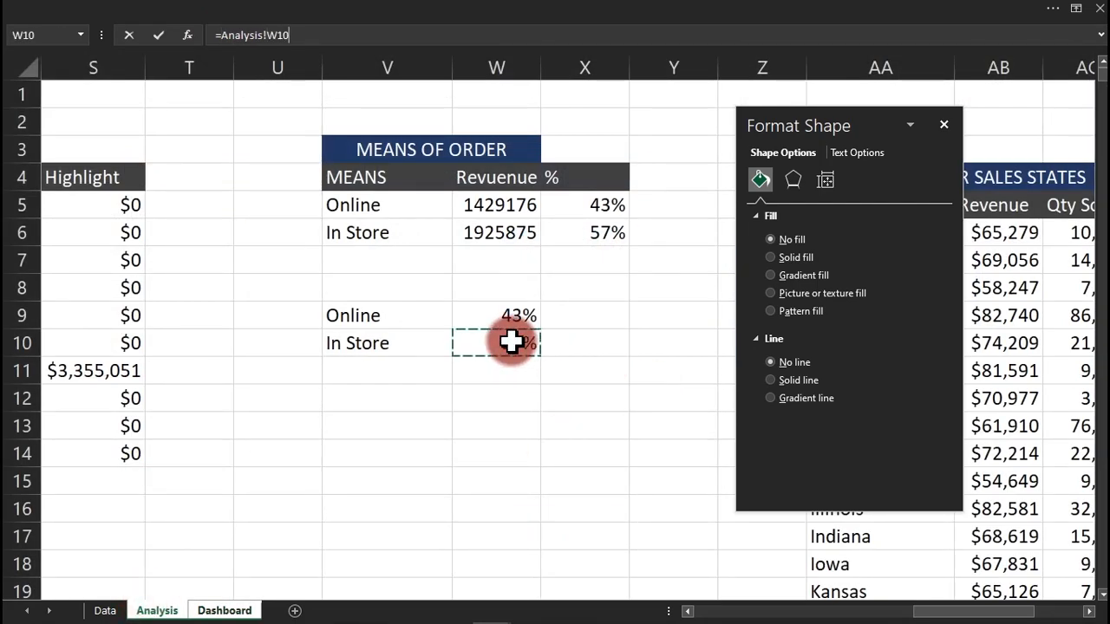
key(Return)
Apply the 43% label's text formatting to the linked percentage label below it.
click(561, 445)
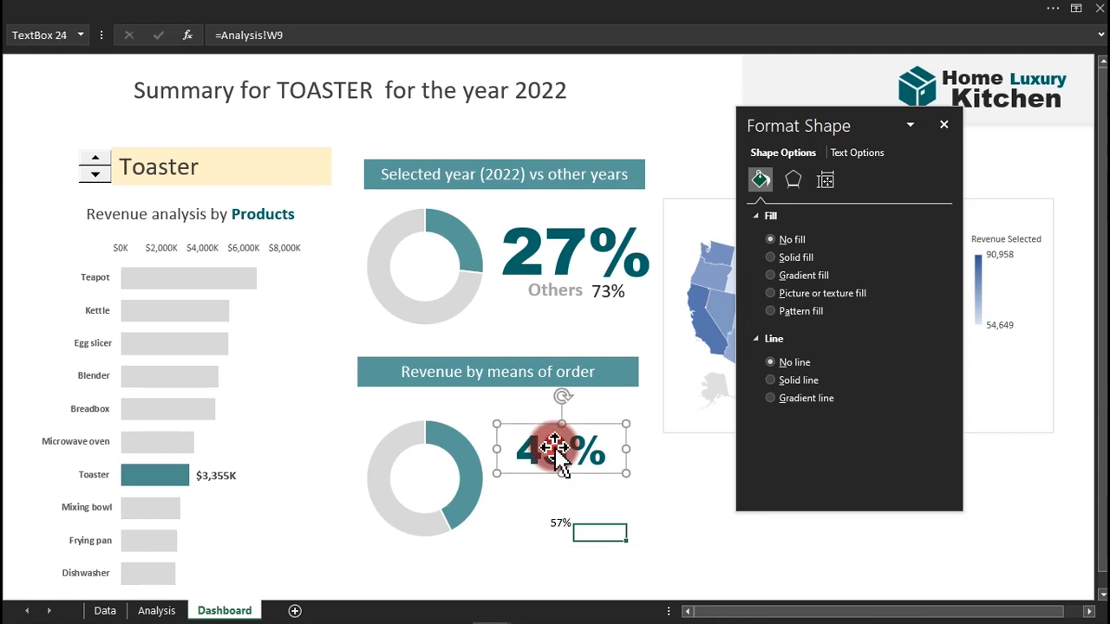
click(214, 14)
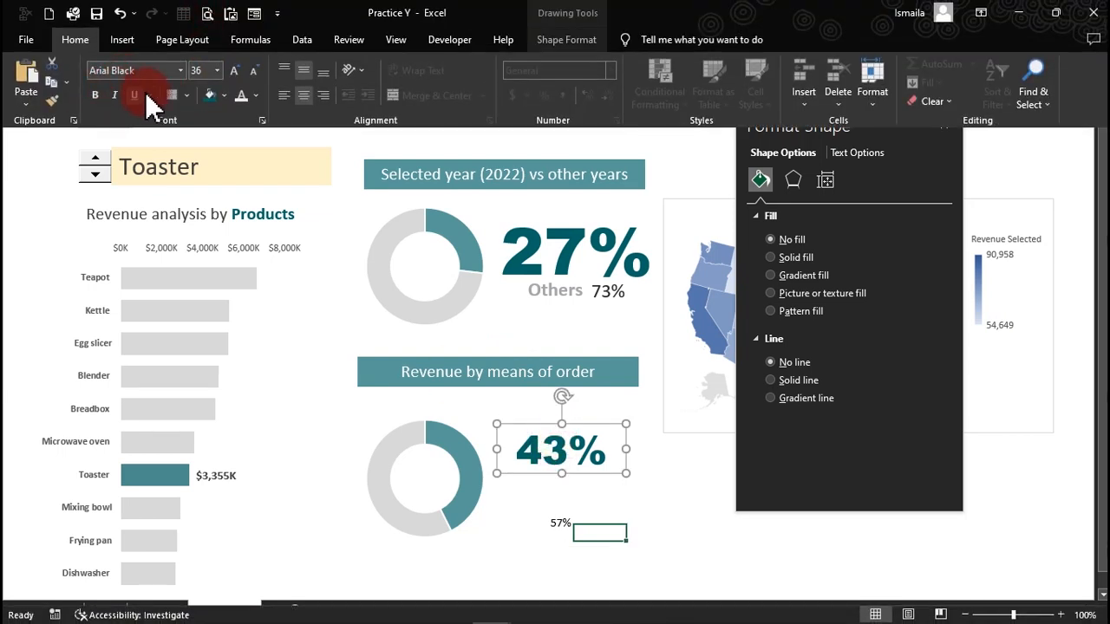
click(52, 100)
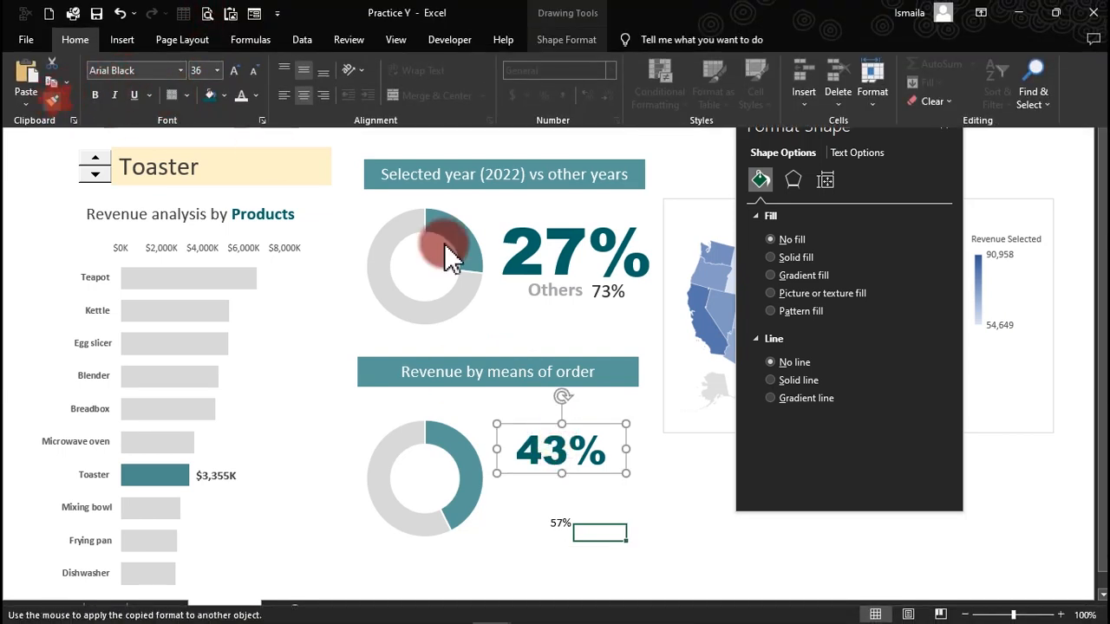
click(562, 521)
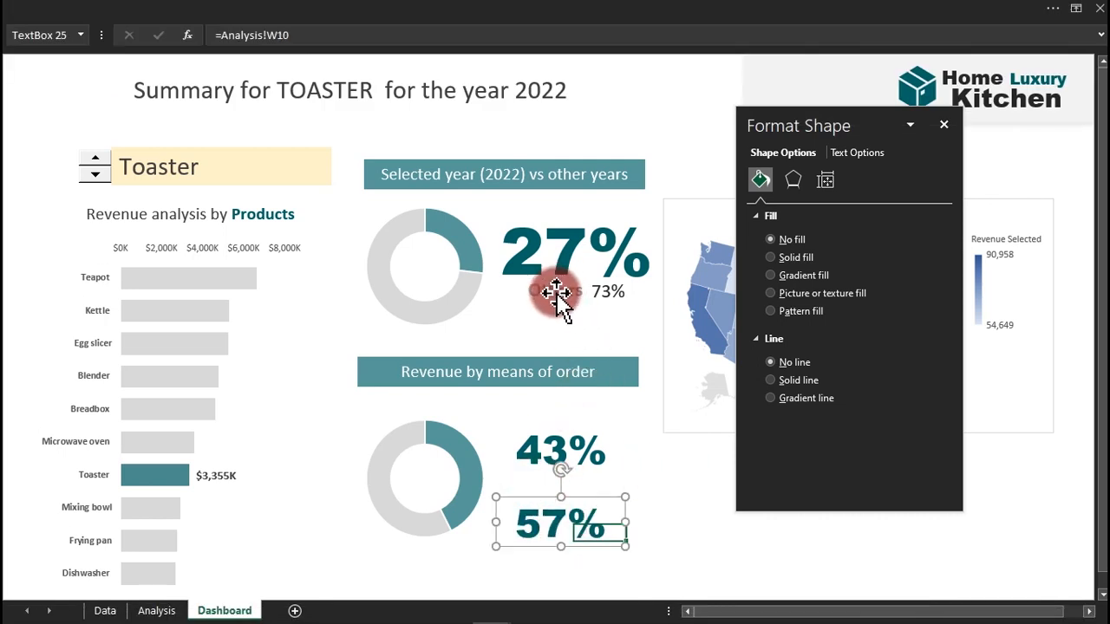
Recolour the 57% label's text light grey and nudge the label slightly down.
click(792, 180)
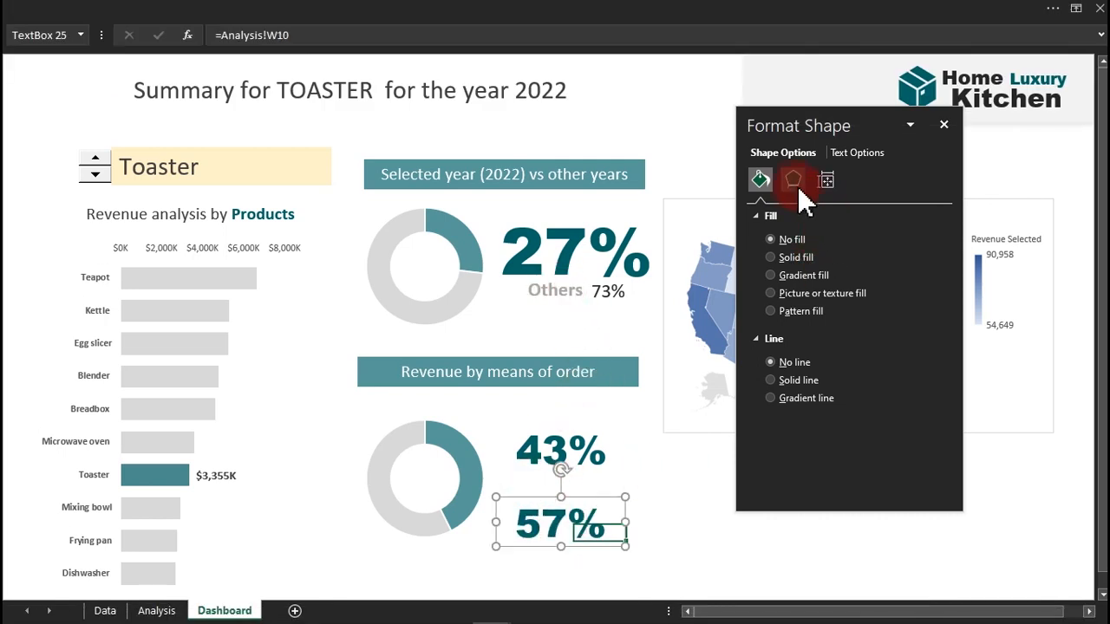
click(856, 155)
click(926, 339)
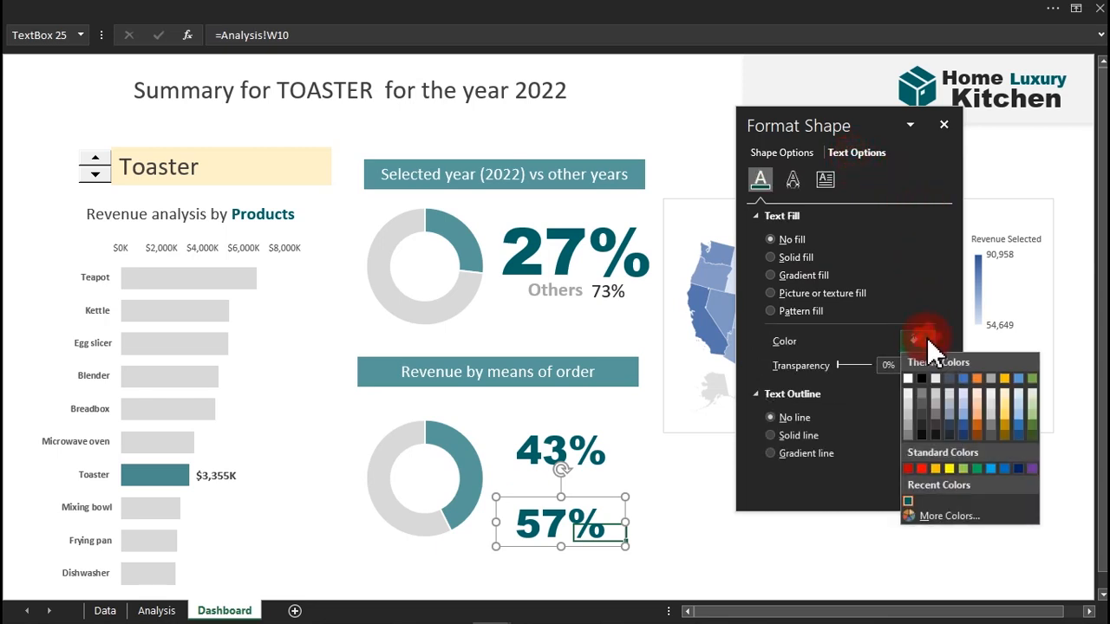
click(909, 433)
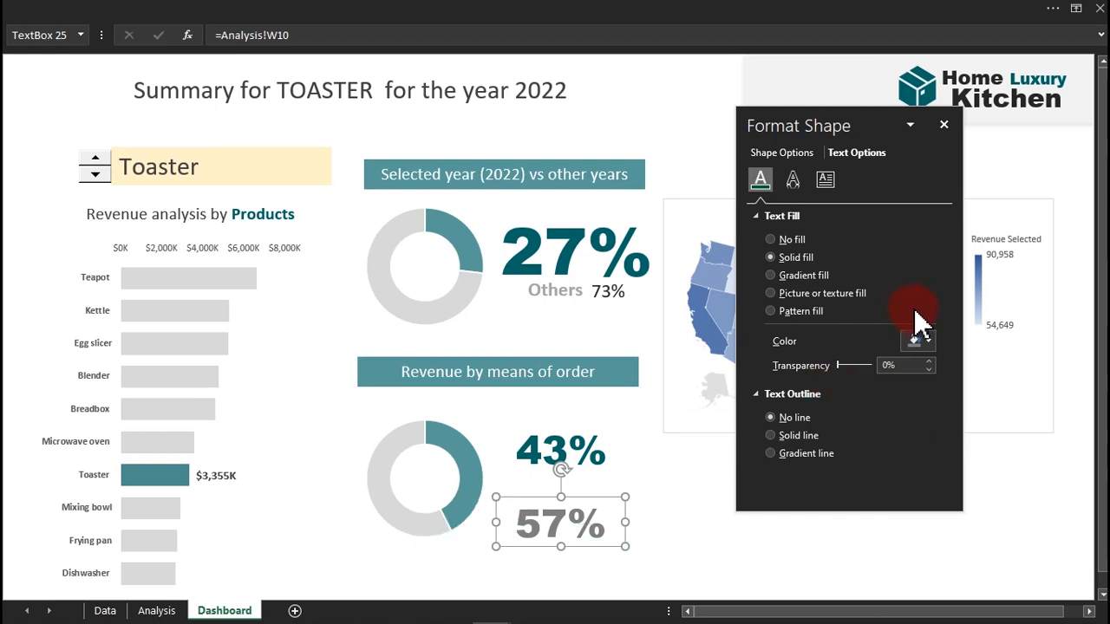
click(928, 340)
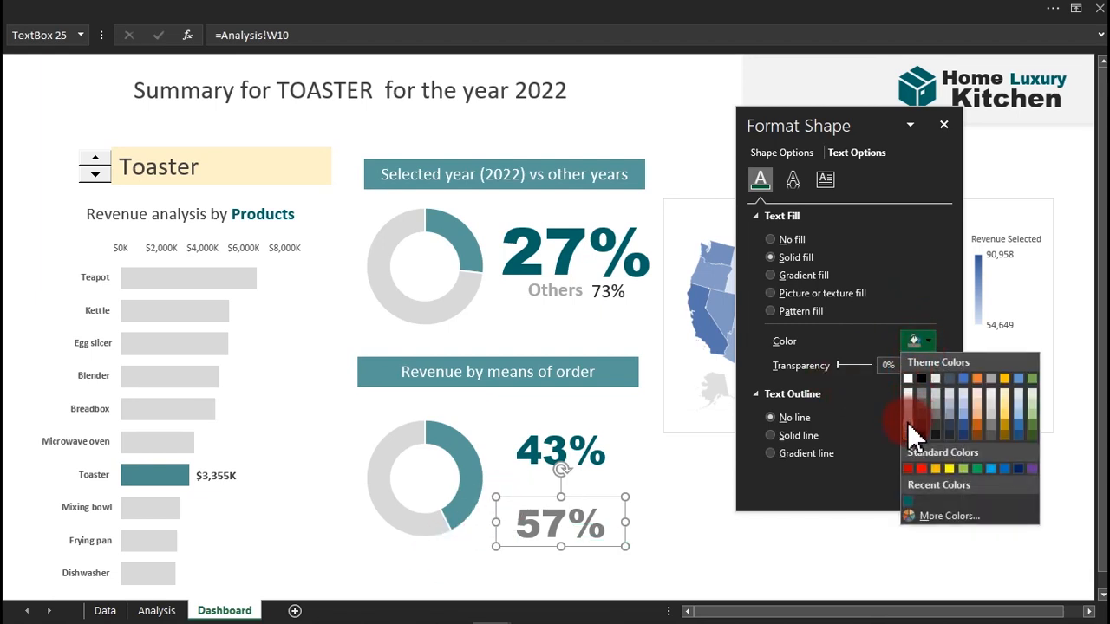
click(908, 432)
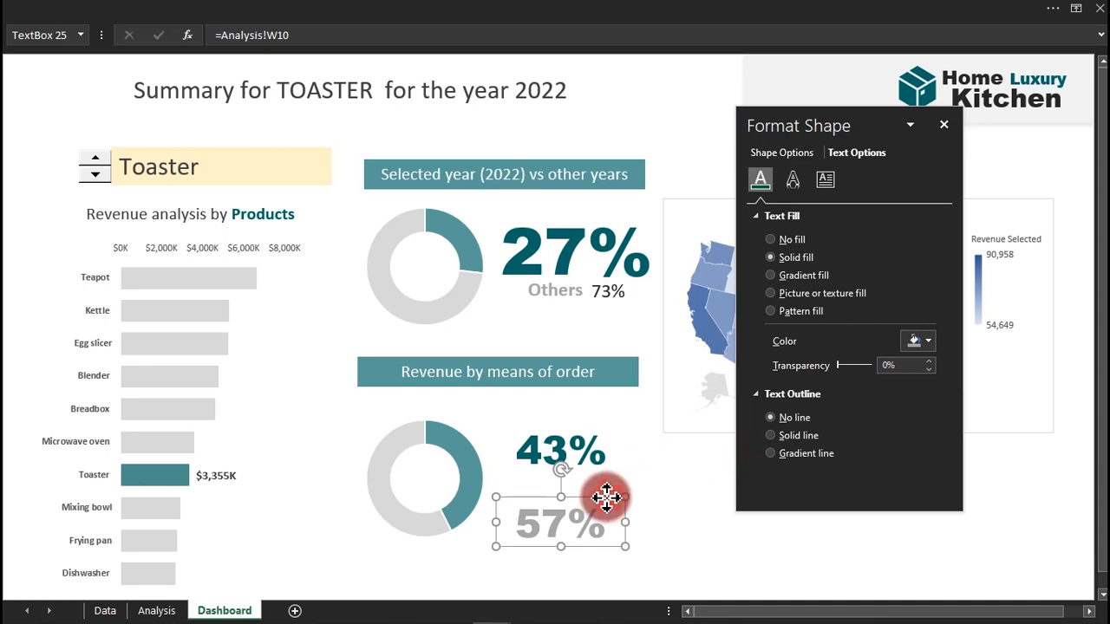
drag(606, 498, 606, 506)
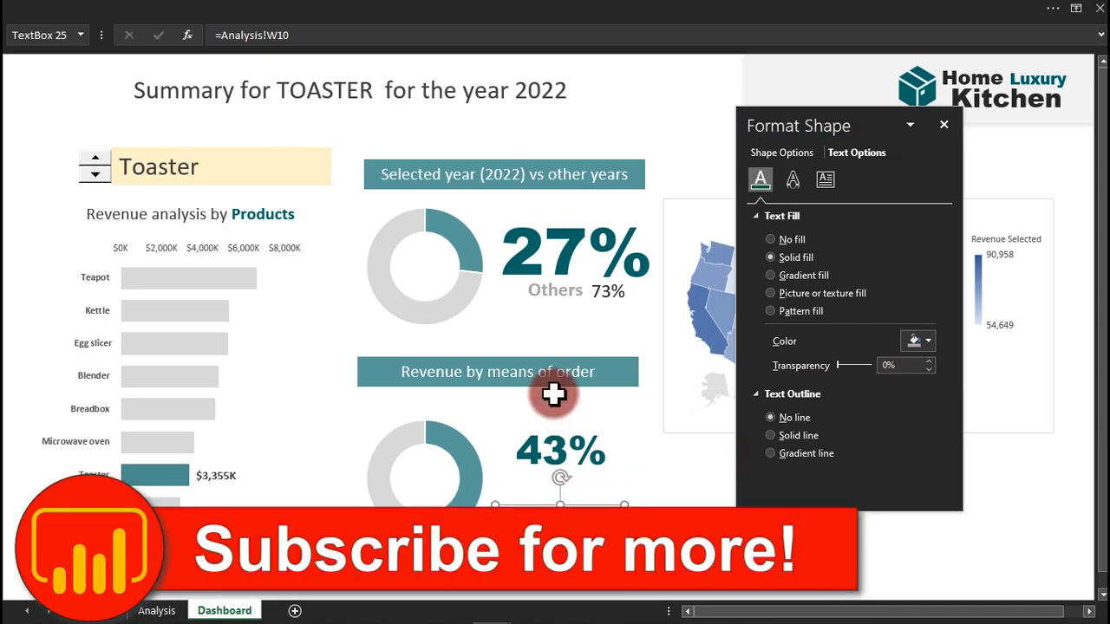
Copy the Others label to just above the light grey 57% label and change the copy's text to In-store Revenue.
click(562, 292)
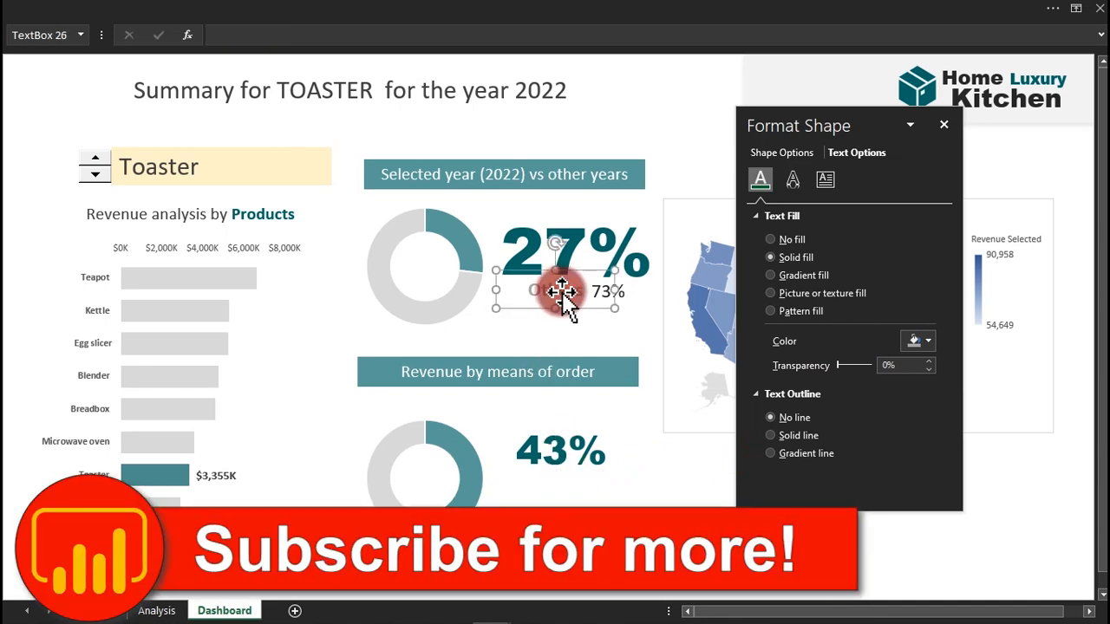
drag(564, 295, 656, 504)
click(575, 506)
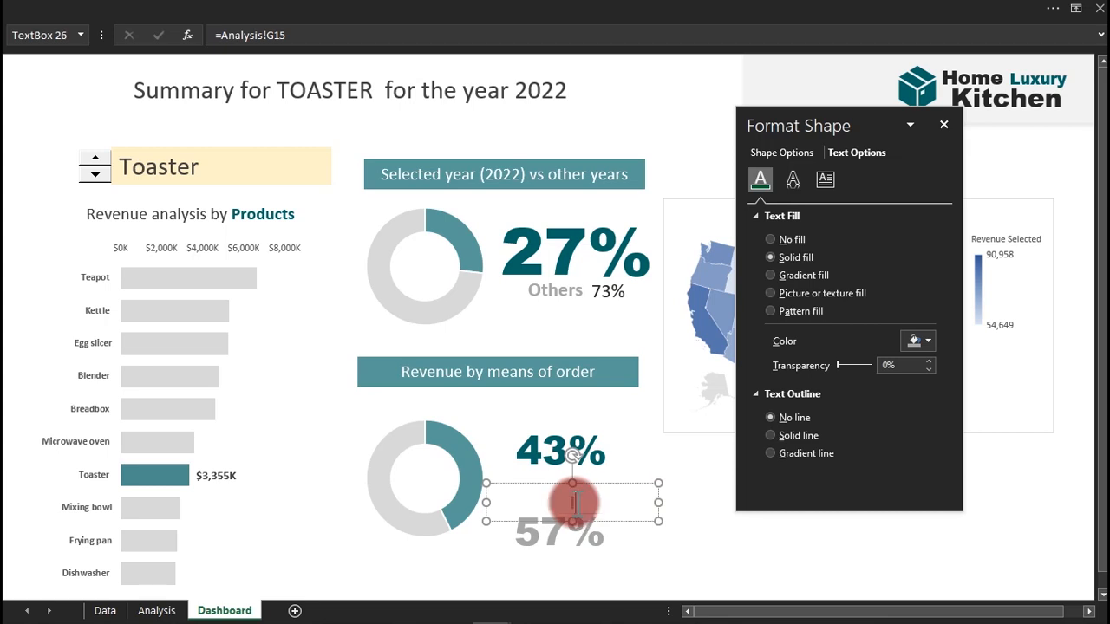
text(In-st)
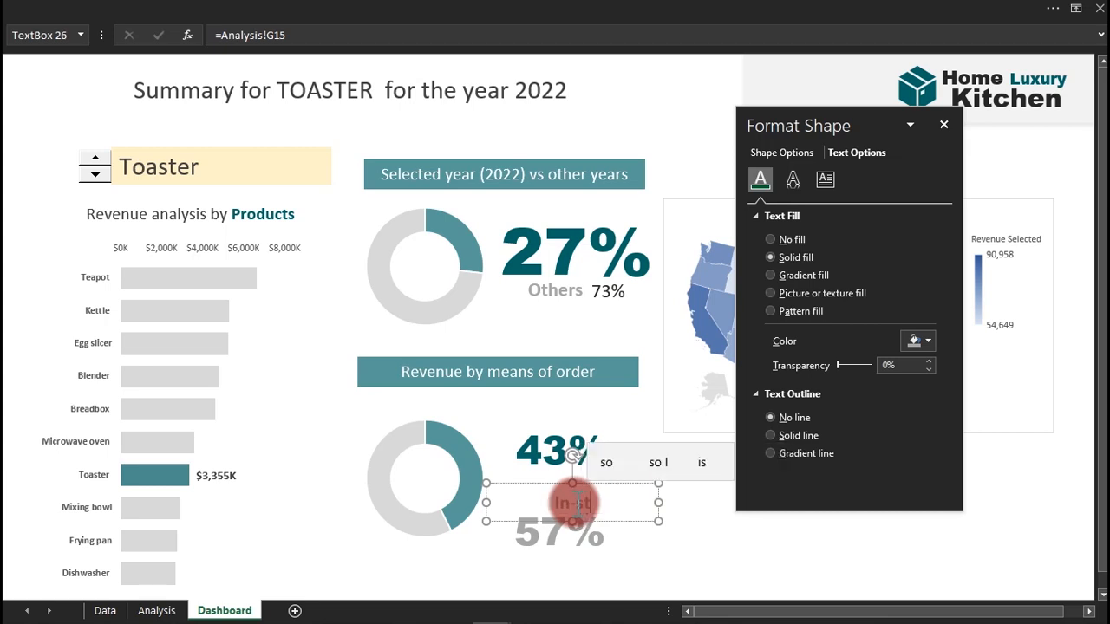
text(r)
key(BackSpace)
text(ore)
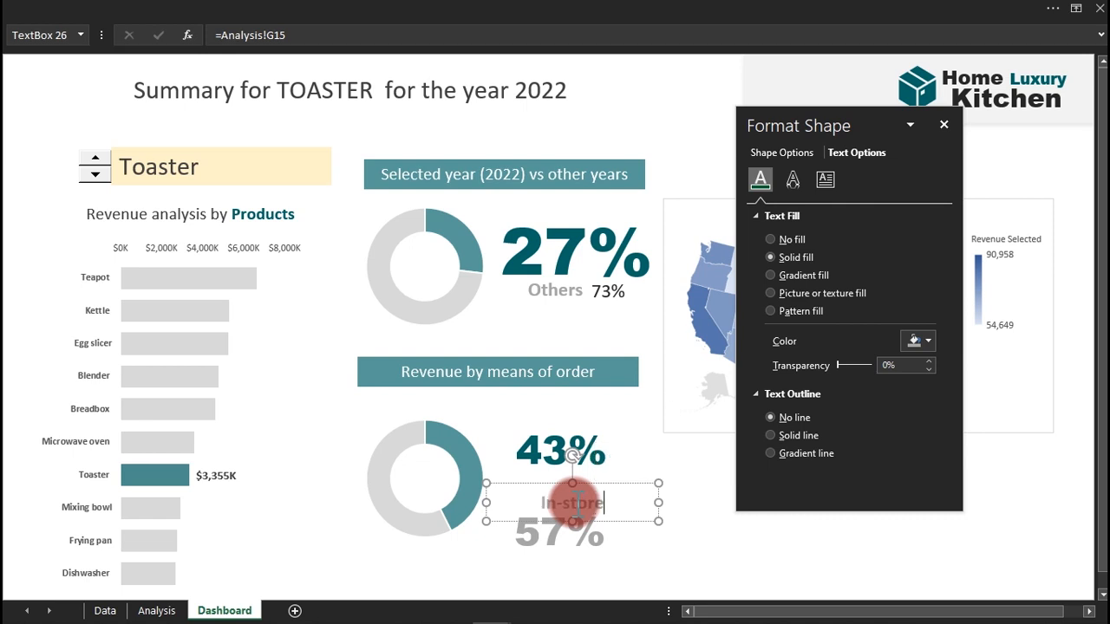
text( Revenue)
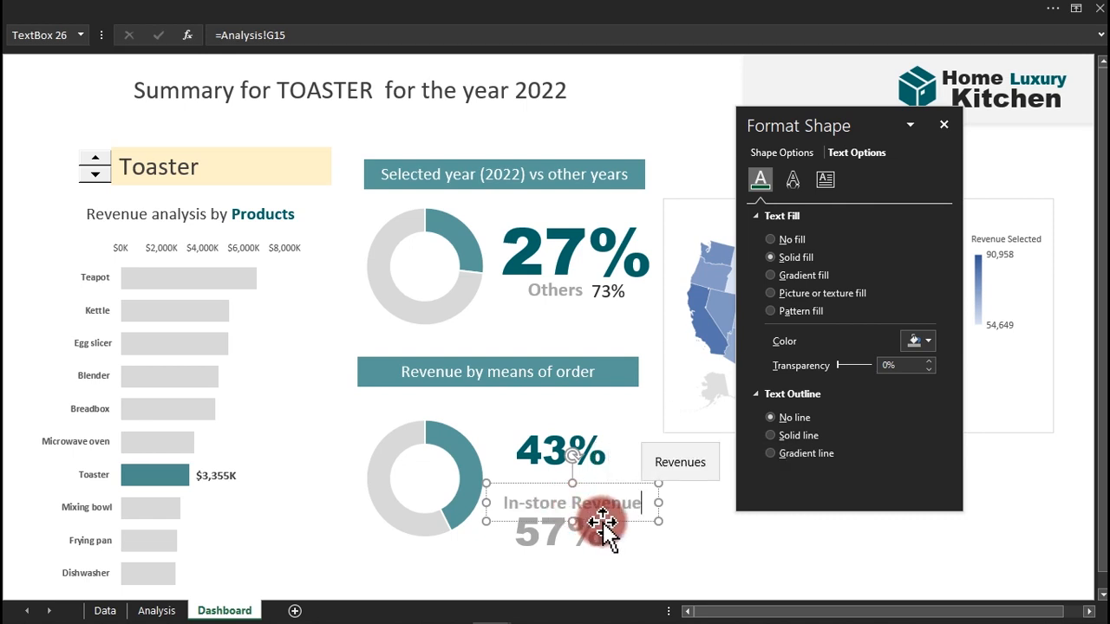
click(602, 521)
Copy the In-store Revenue label to just above the 43% label and change the copy's text to Online Revenue.
click(612, 531)
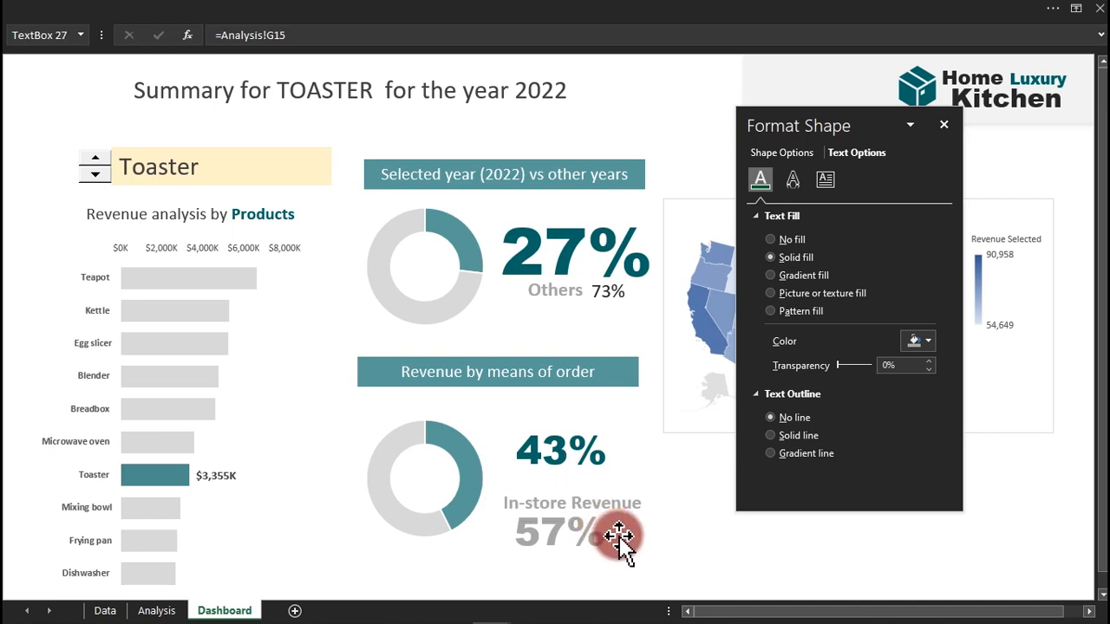
drag(619, 538, 573, 419)
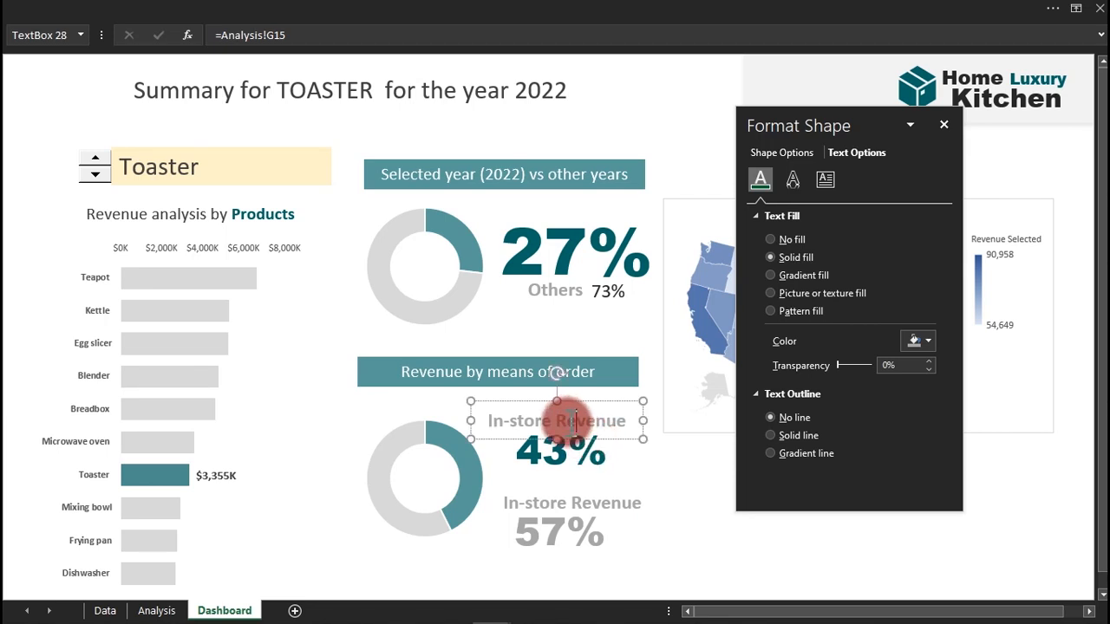
triple_click(572, 429)
text(Onl)
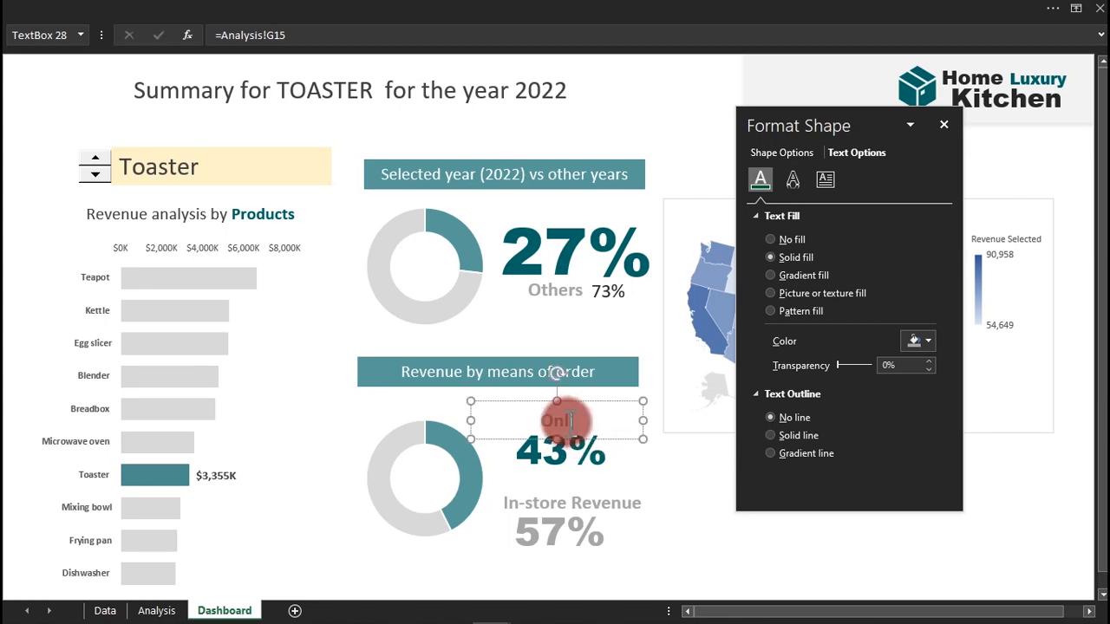
text(ie)
key(BackSpace)
key(BackSpace)
text(ne Rev)
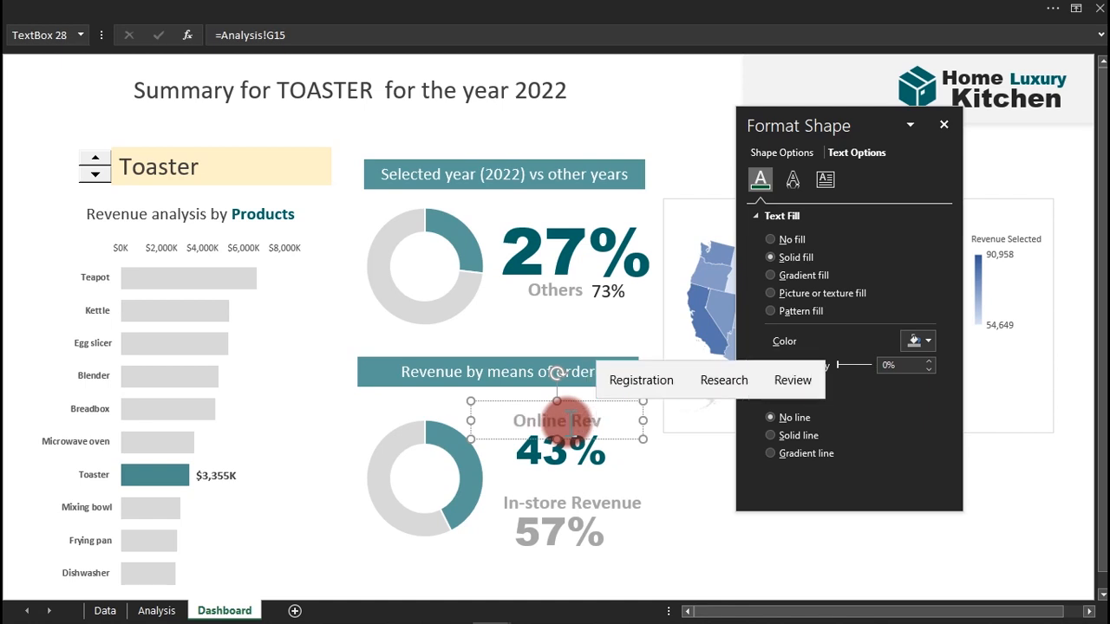
text(eu)
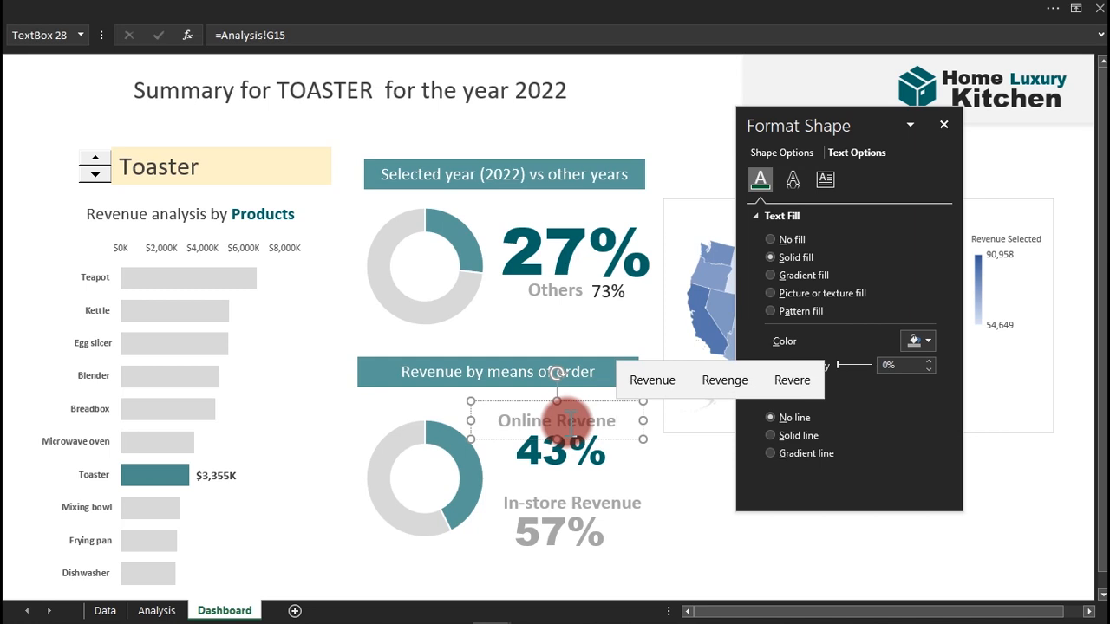
key(BackSpace)
text(ue)
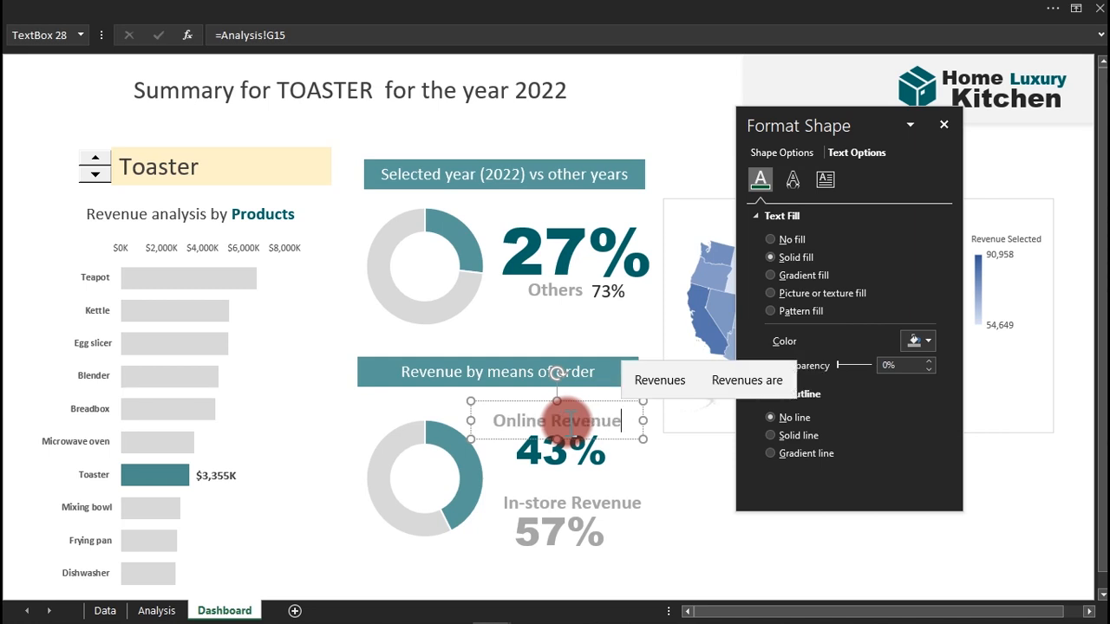
Recolour the Online Revenue text with the recent dark teal and set its transparency to 34%.
click(604, 442)
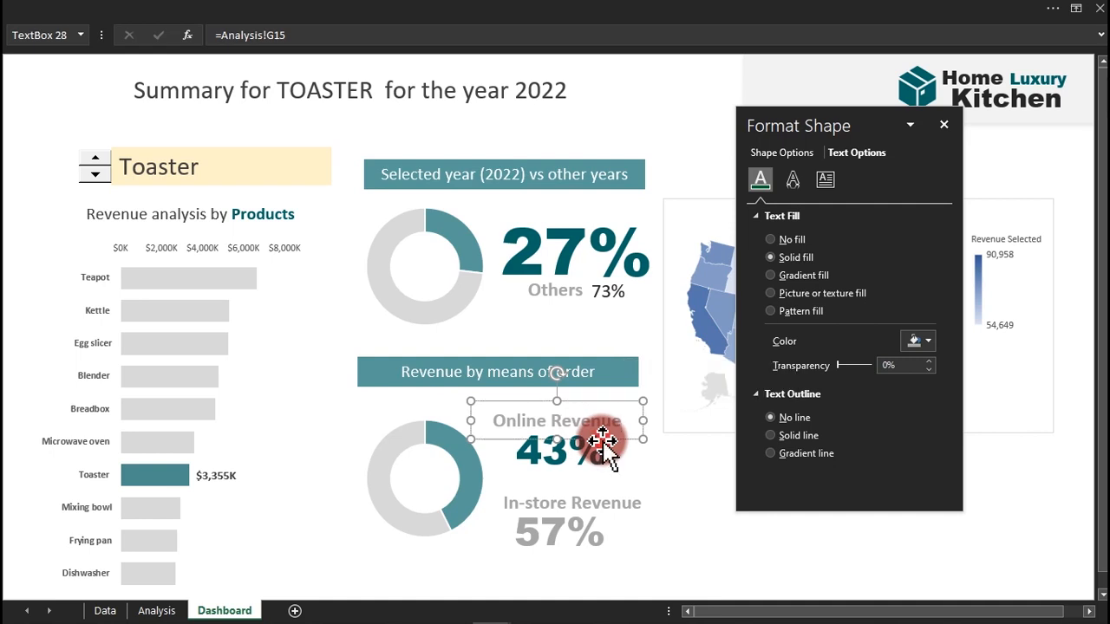
click(926, 343)
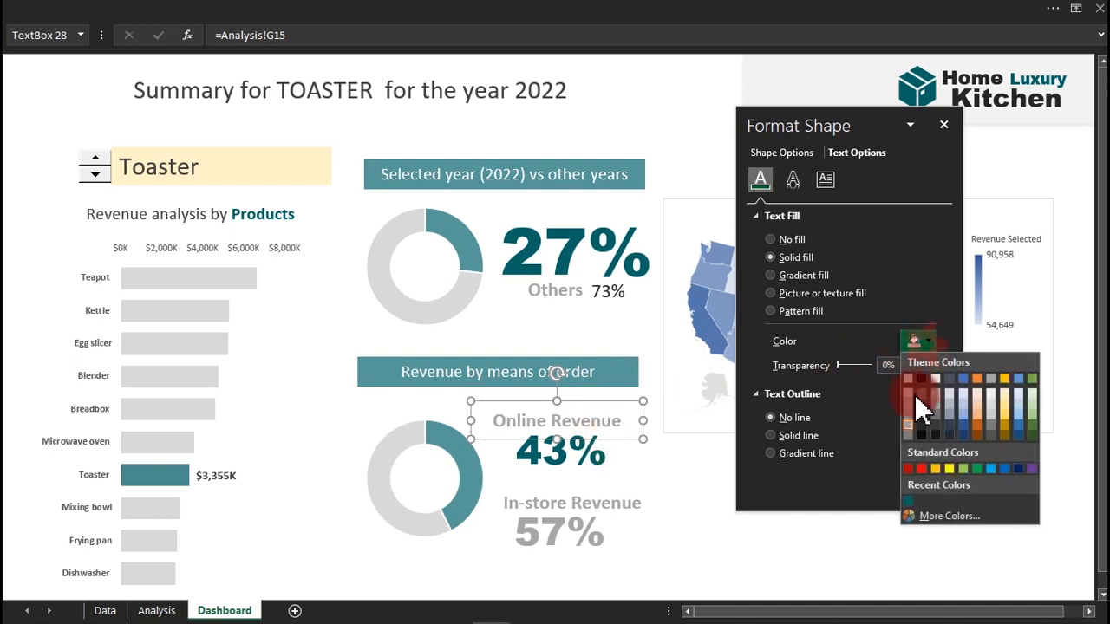
click(908, 501)
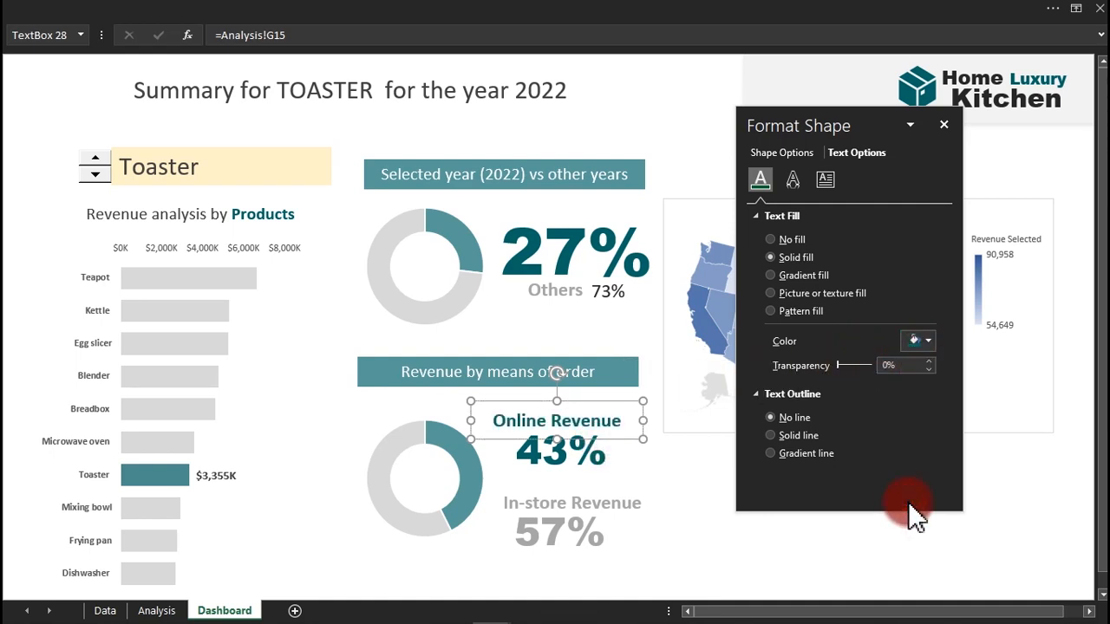
click(889, 358)
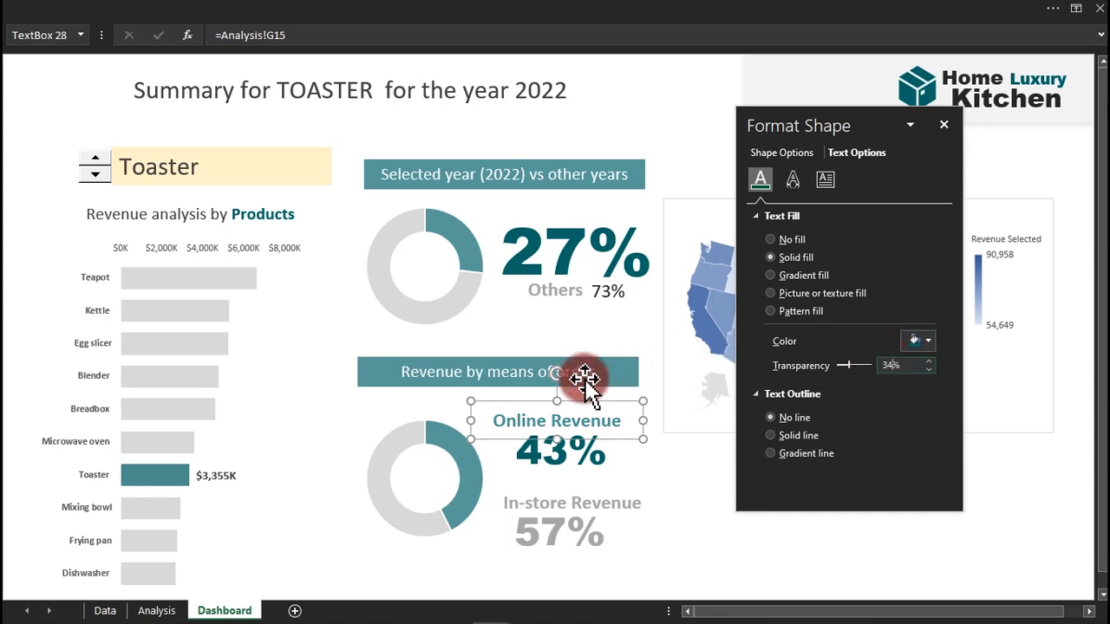
click(624, 131)
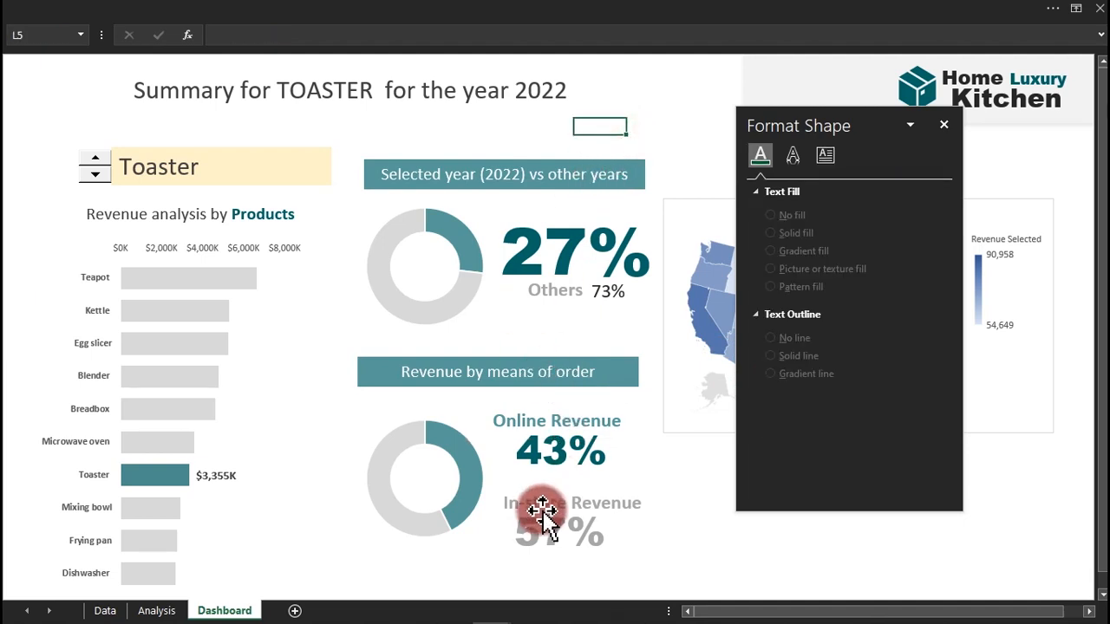
Align the Online Revenue and In-store Revenue labels to each other along their right edges.
click(572, 506)
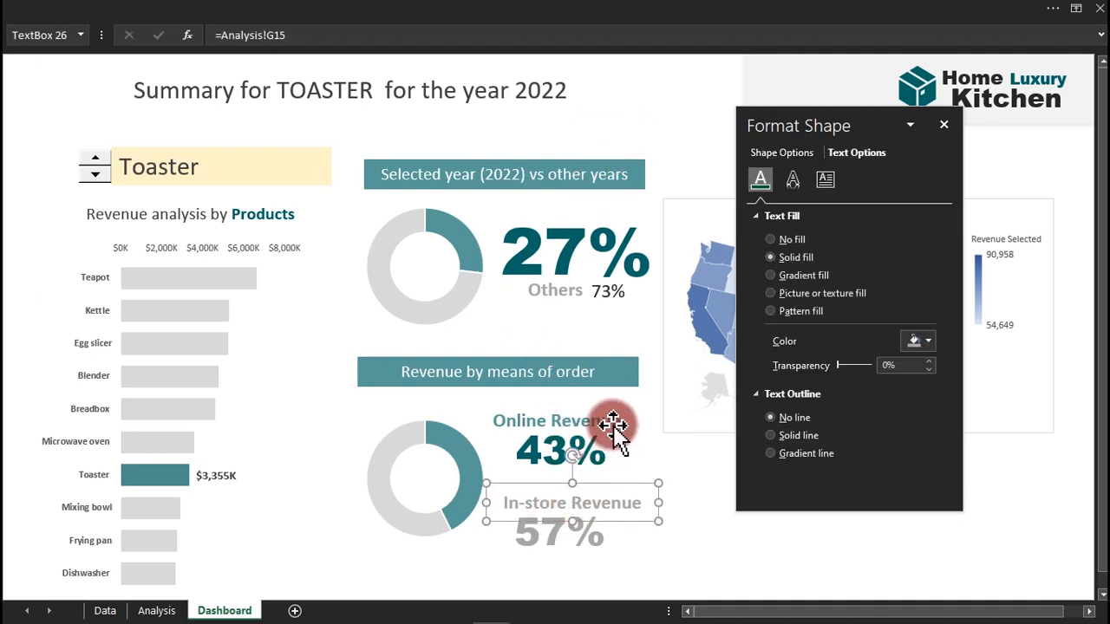
shift+click(613, 425)
click(624, 13)
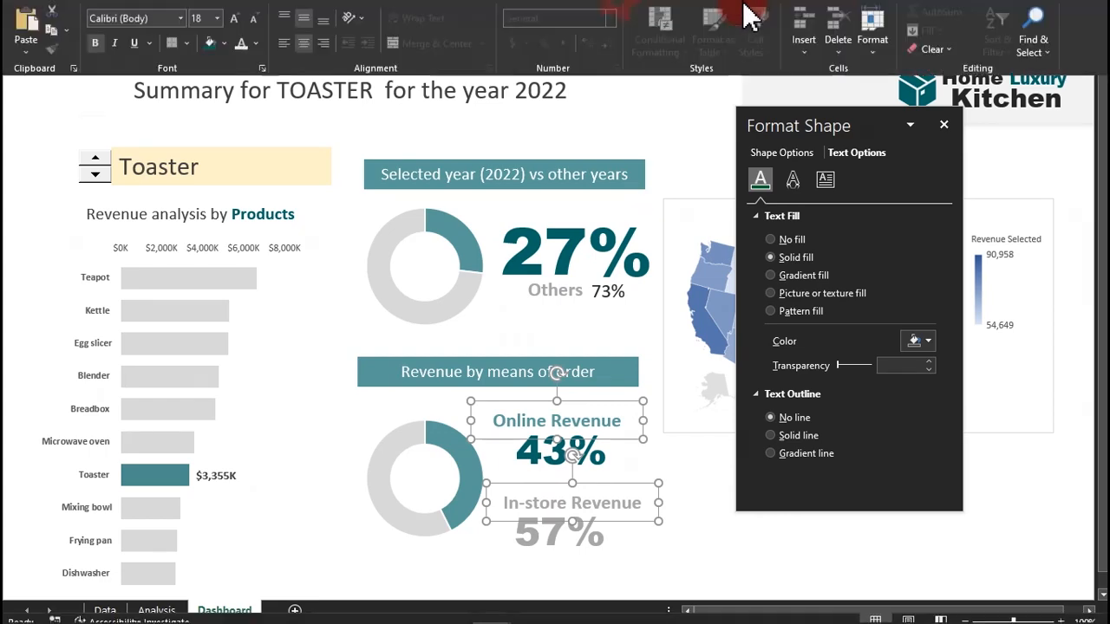
click(560, 39)
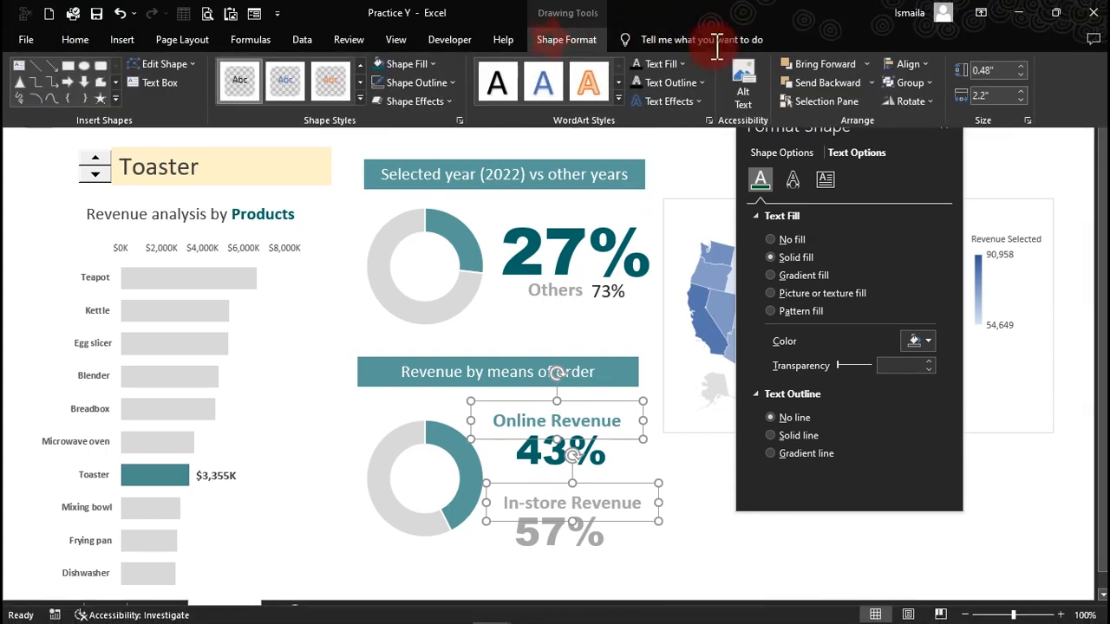
click(921, 65)
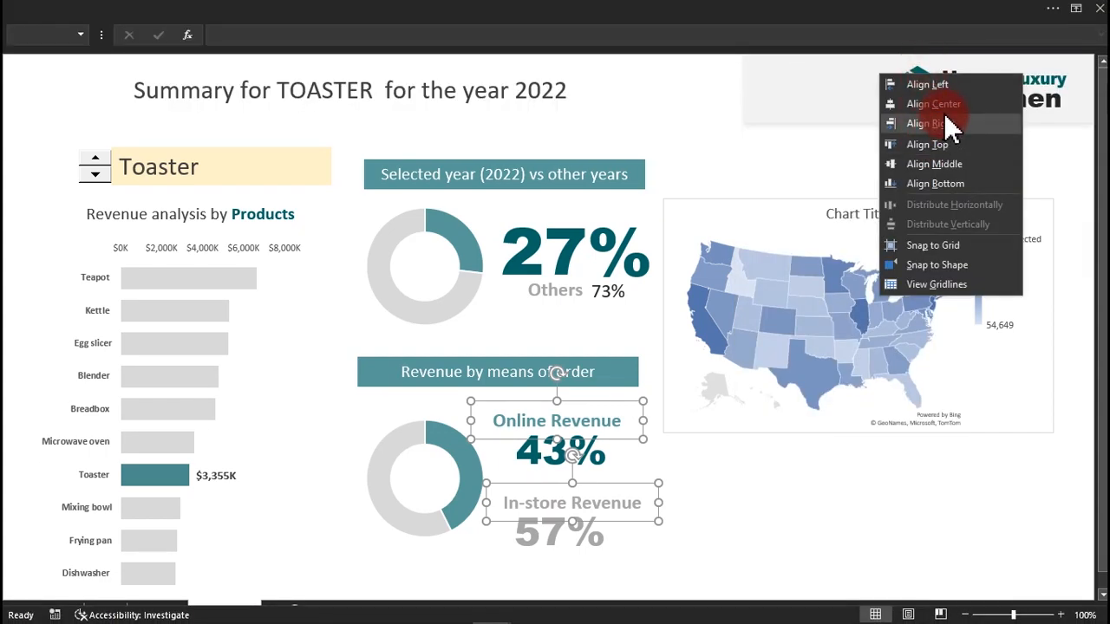
click(951, 124)
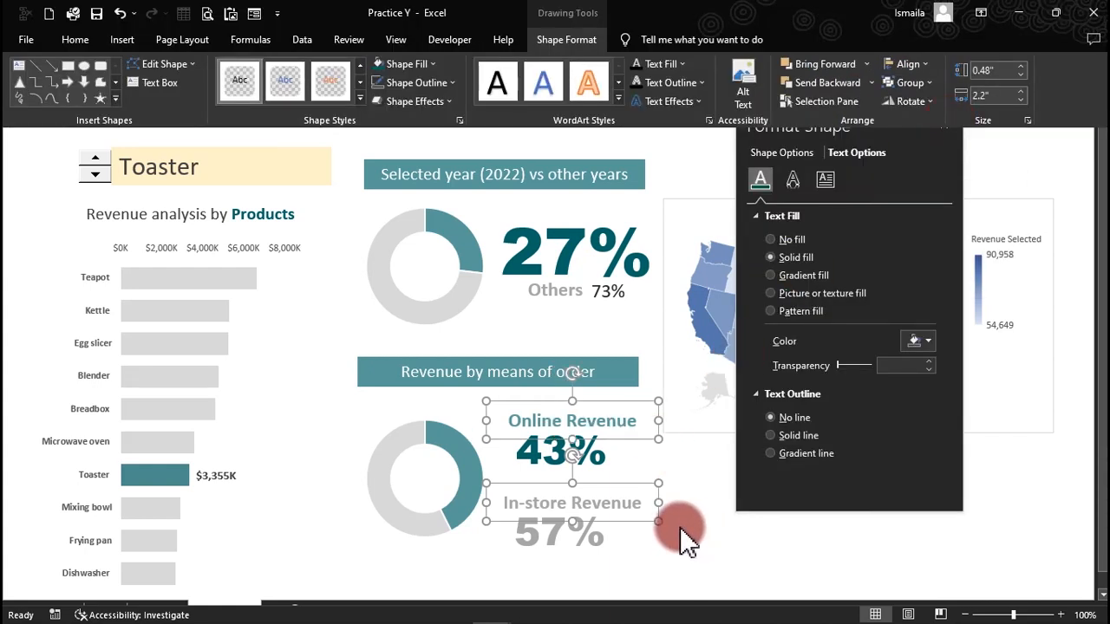
key(ctrl+shift+F1)
click(670, 559)
Align the 43% and 57% labels along their right edges and close the Format Shape pane.
click(597, 536)
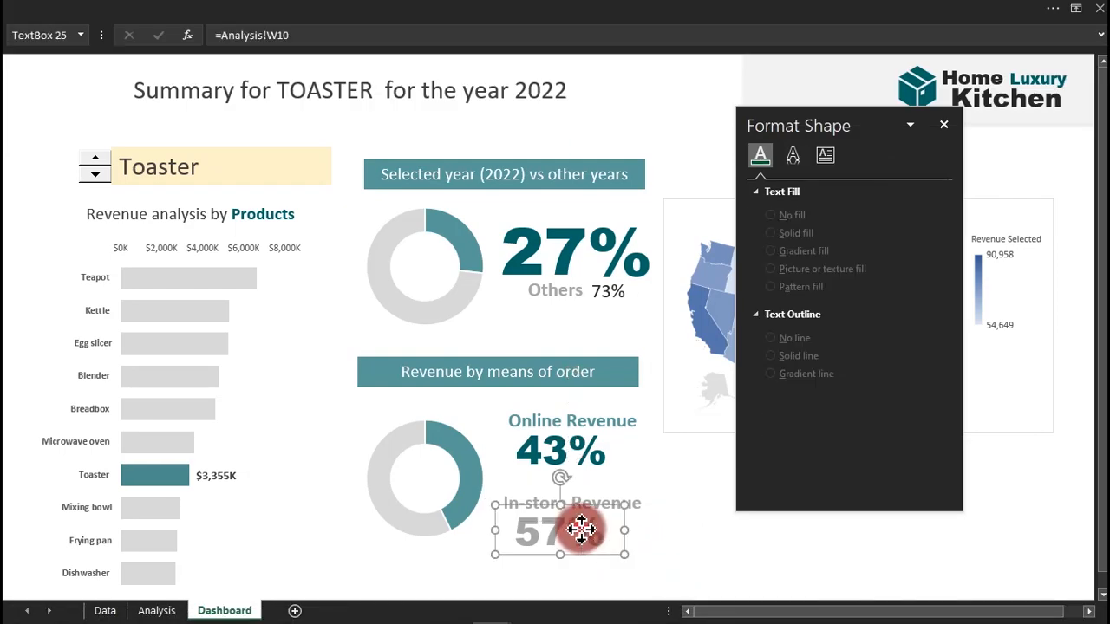
shift+click(584, 460)
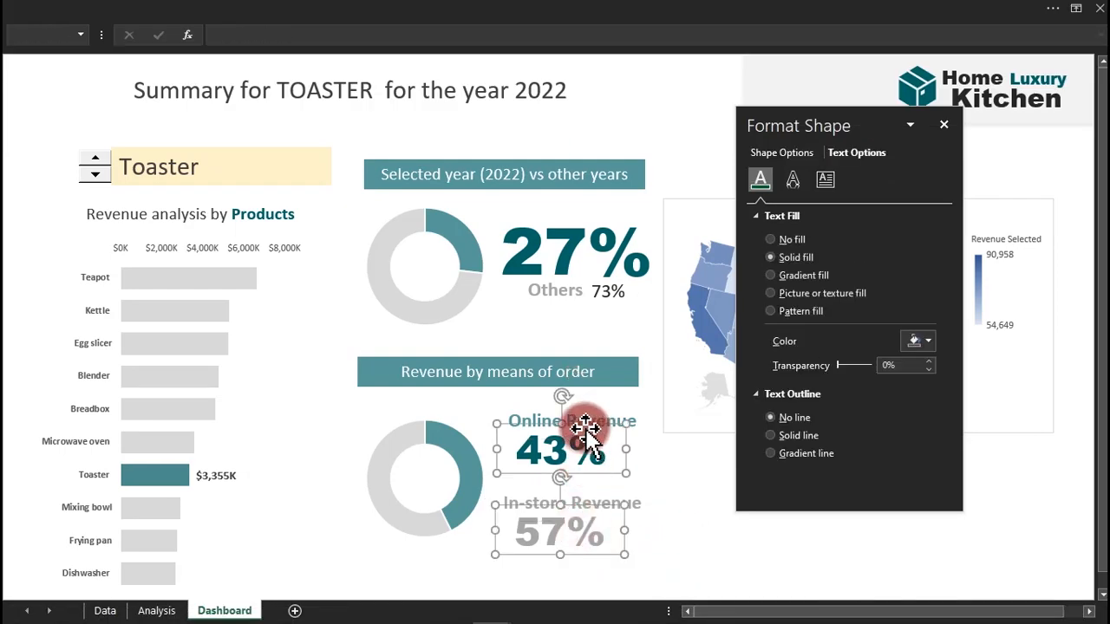
click(664, 13)
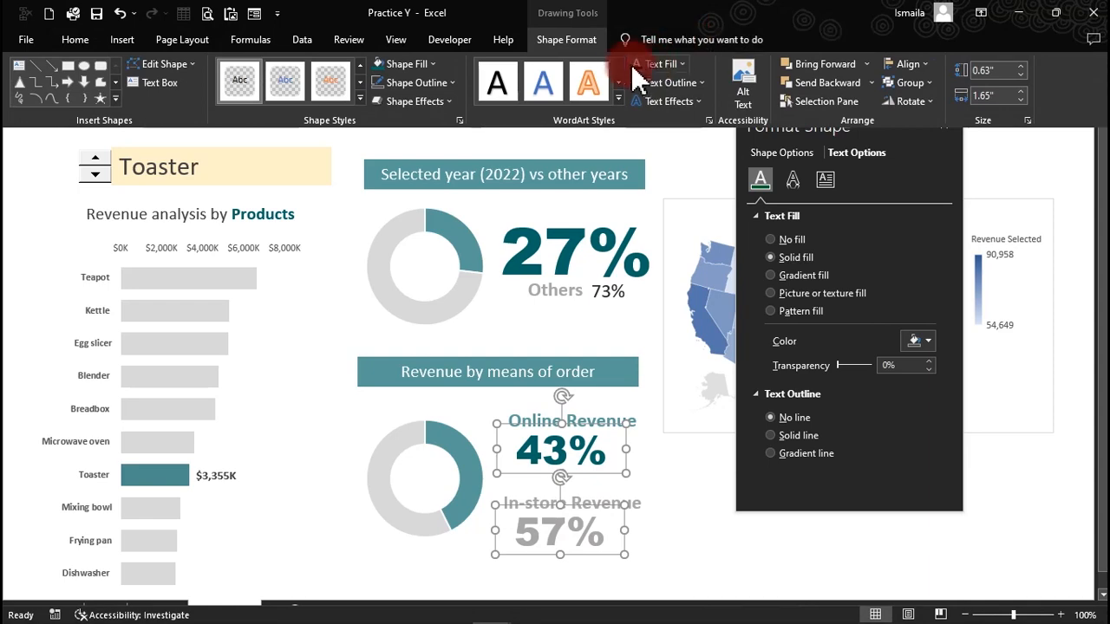
click(592, 40)
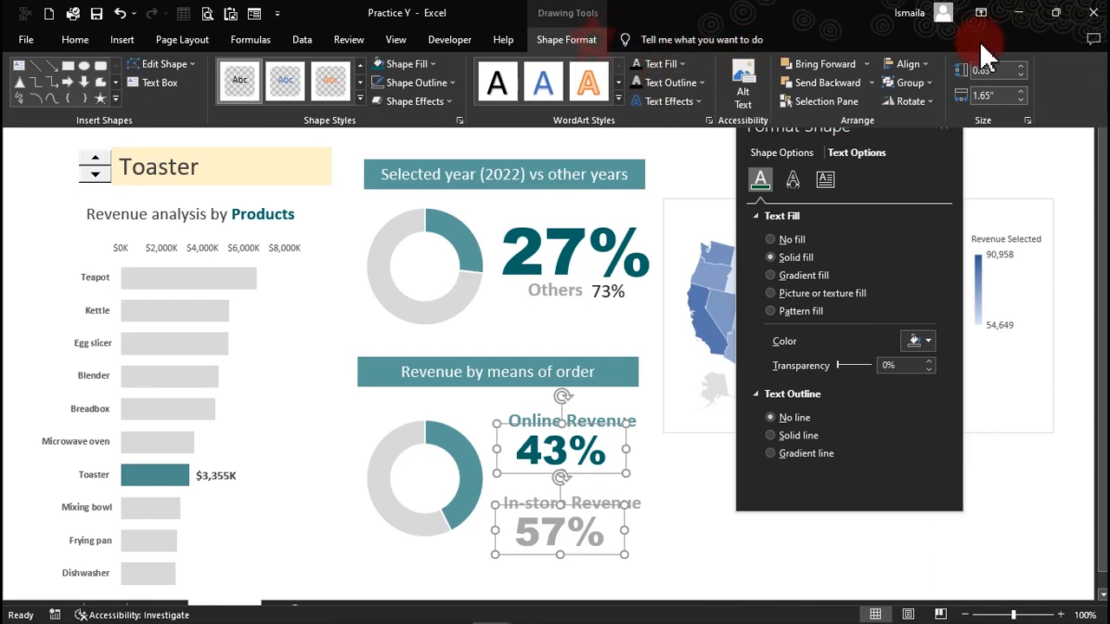
click(917, 63)
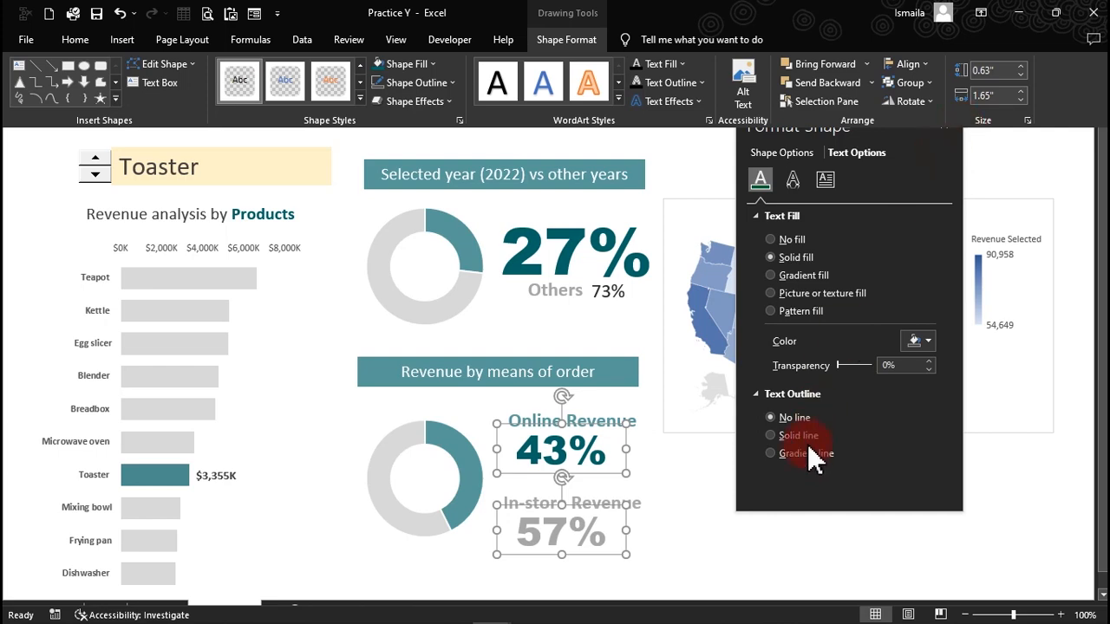
click(743, 564)
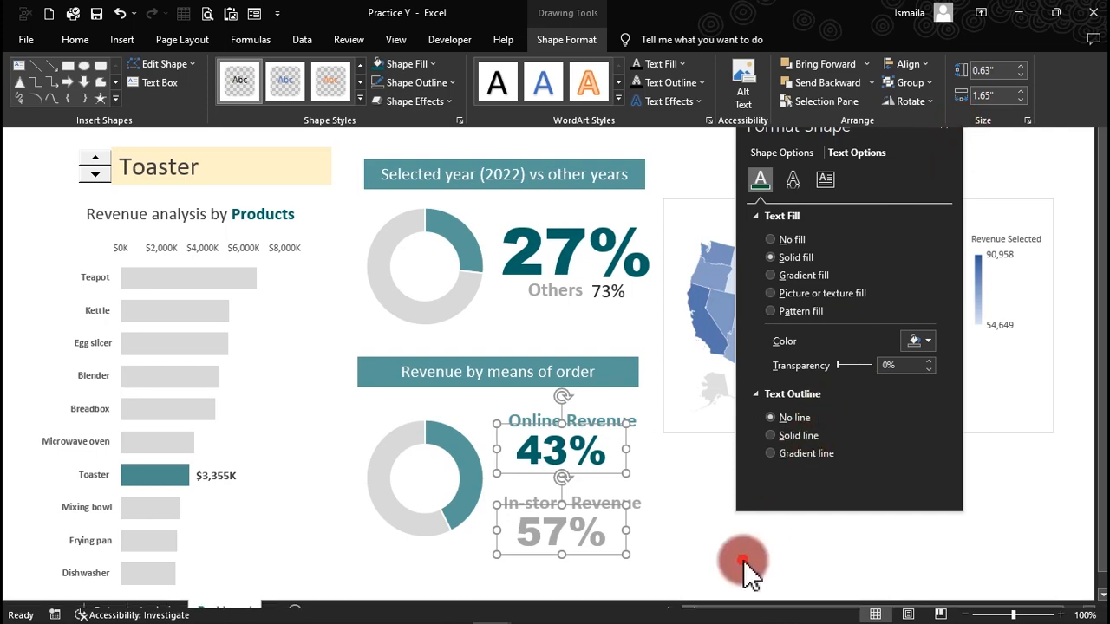
click(489, 477)
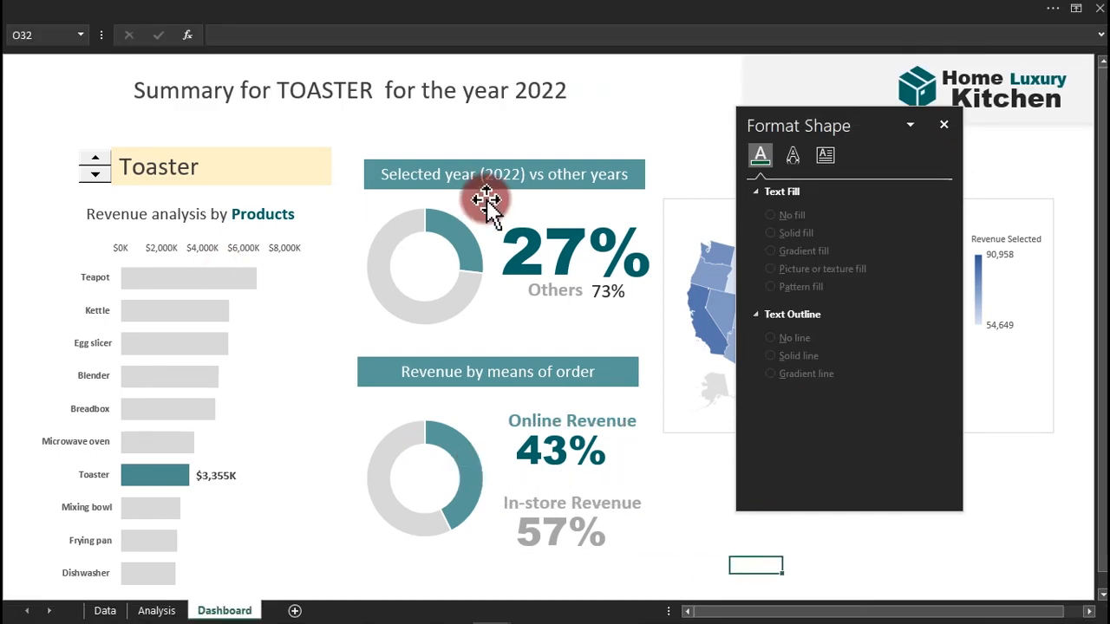
click(947, 127)
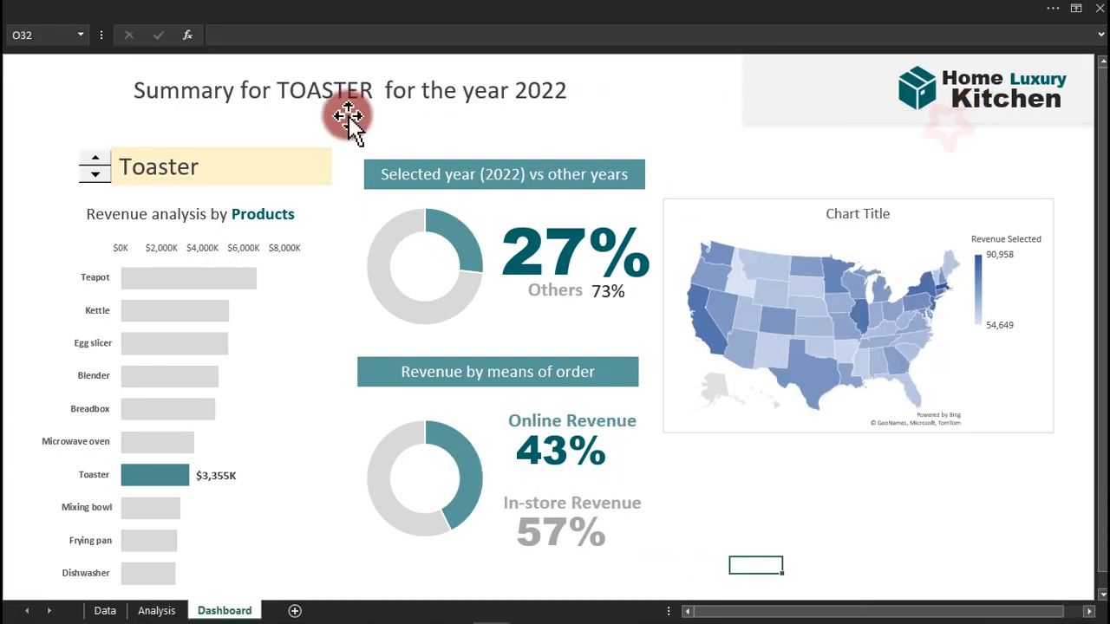
Step the product selector through to Dishwasher and back to Breadbox to check that the charts and linked labels update.
click(96, 174)
click(95, 174)
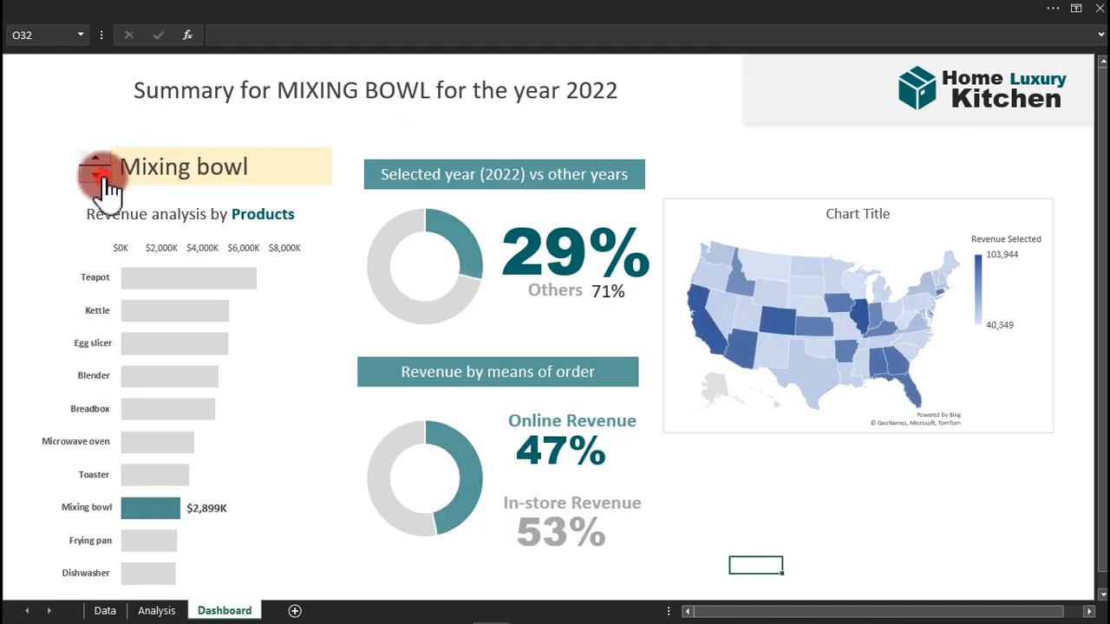
click(95, 174)
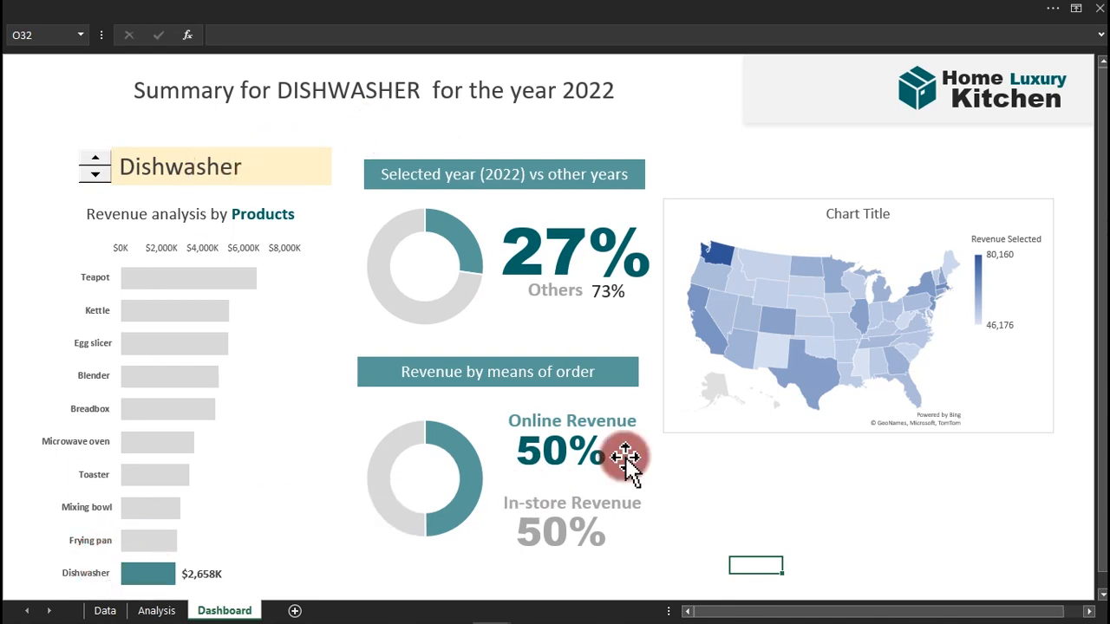
click(98, 163)
click(98, 163)
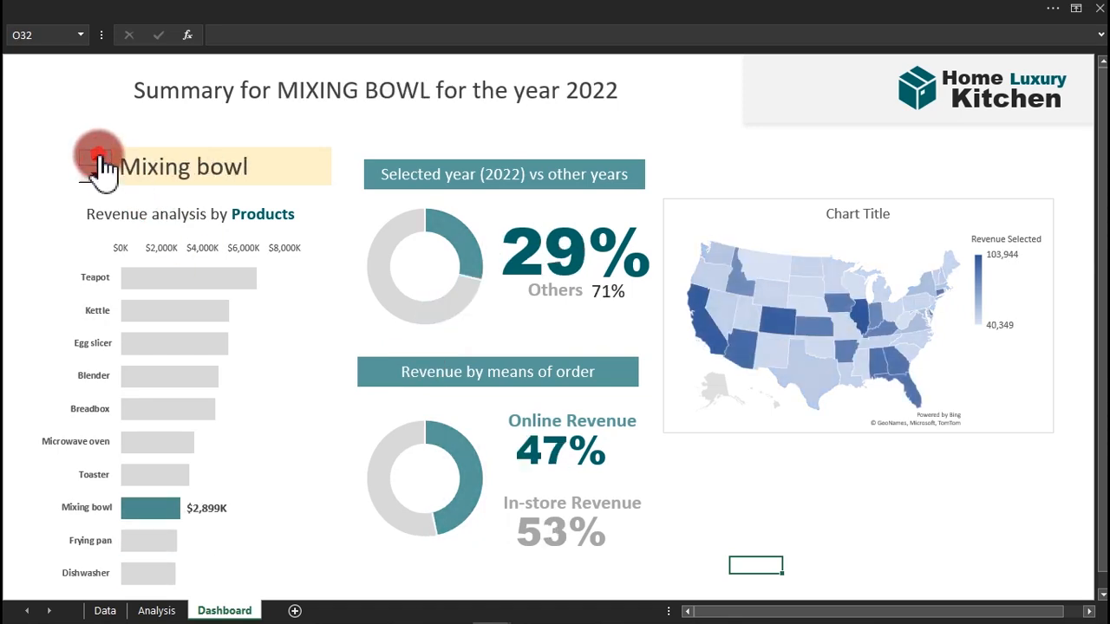
click(98, 163)
click(98, 163)
click(98, 163)
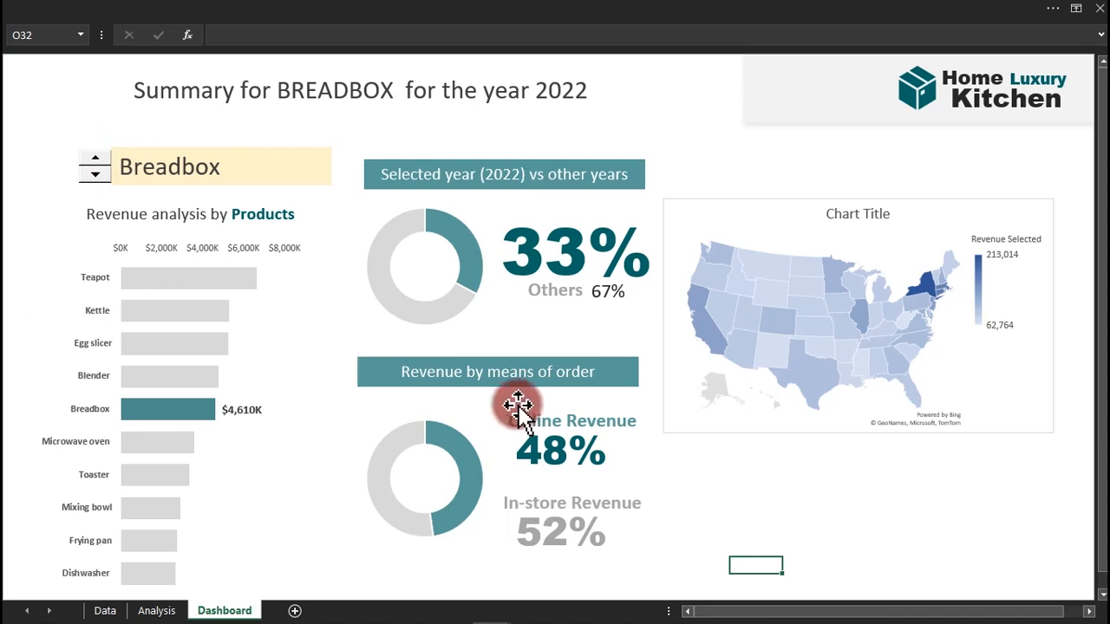
Hide the formula bar on the dashboard.
click(760, 13)
click(402, 39)
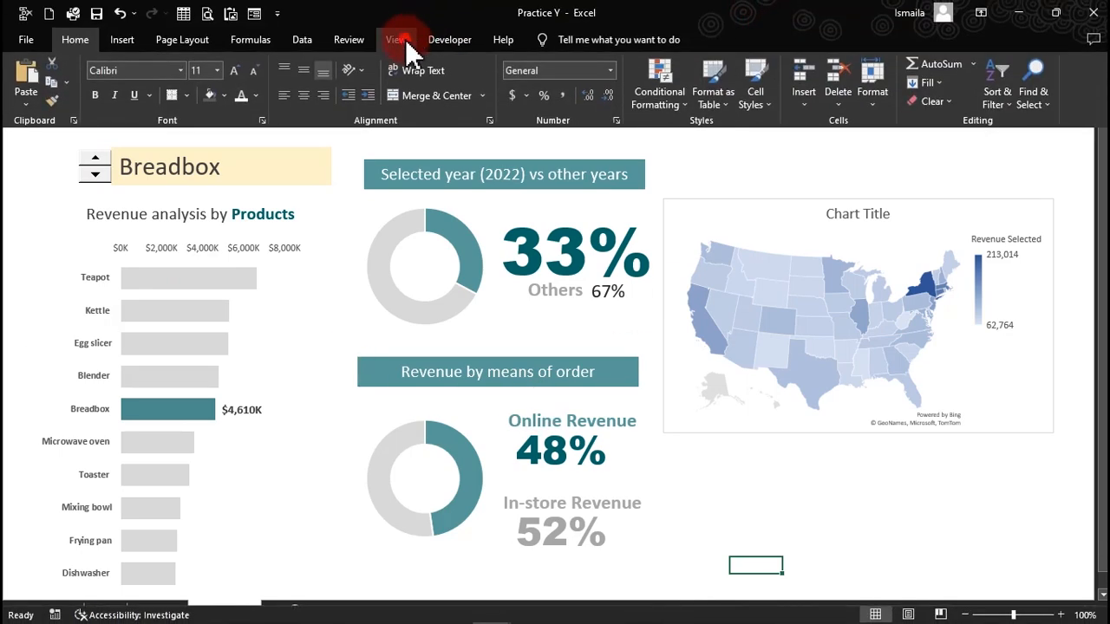
click(265, 69)
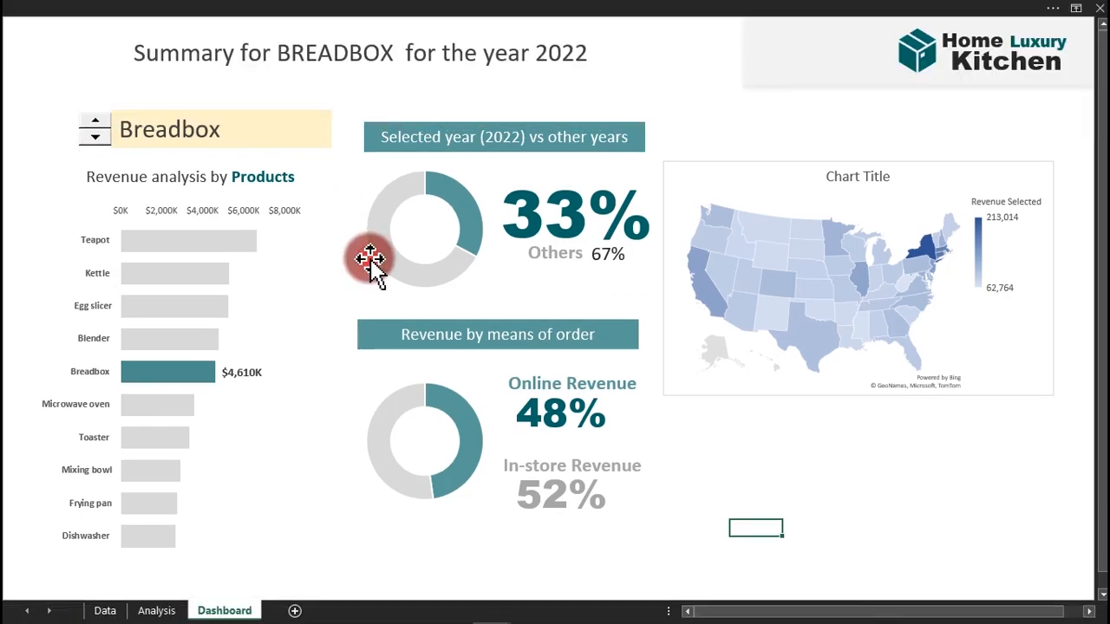
Move the Revenue by means of order heading, its donut chart and the online and in-store labels and percentages down together.
click(438, 343)
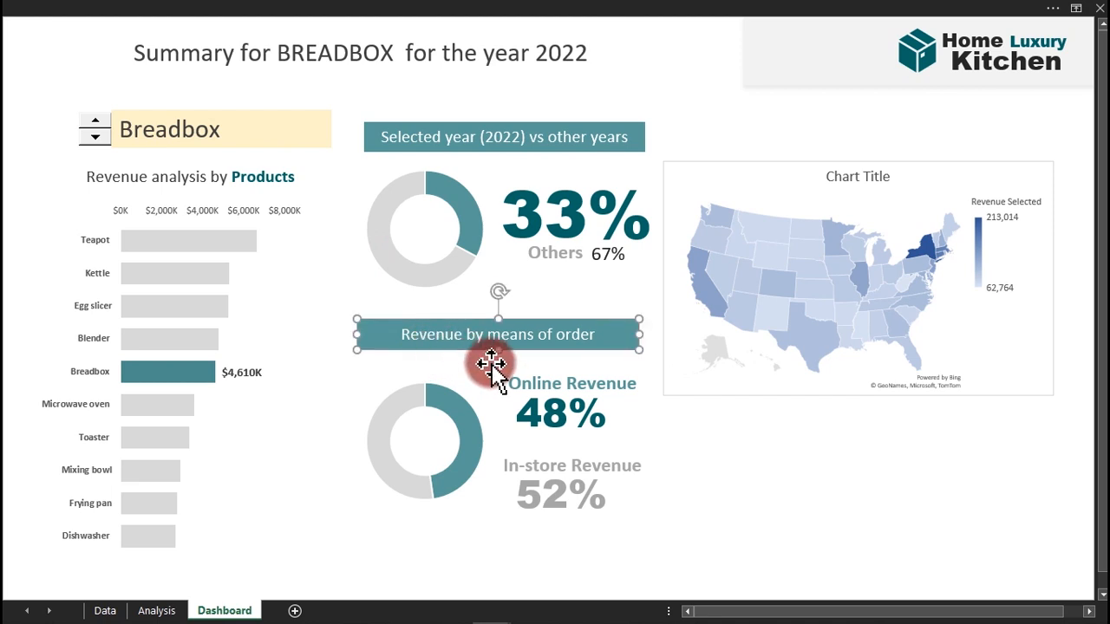
ctrl+click(513, 371)
ctrl+click(538, 414)
ctrl+click(583, 492)
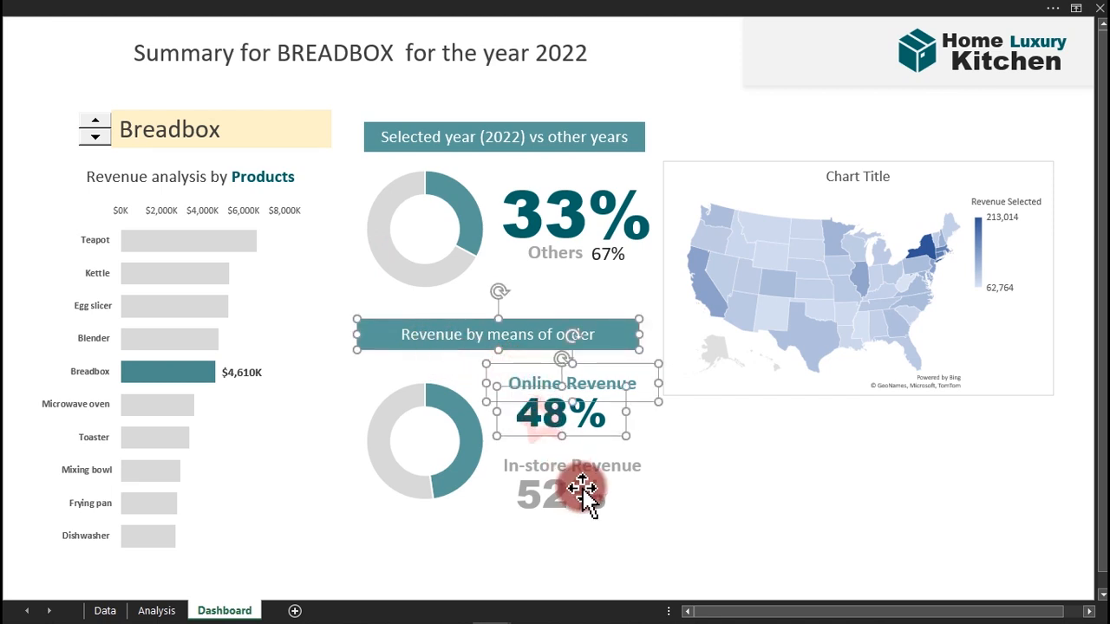
ctrl+click(621, 469)
ctrl+click(471, 451)
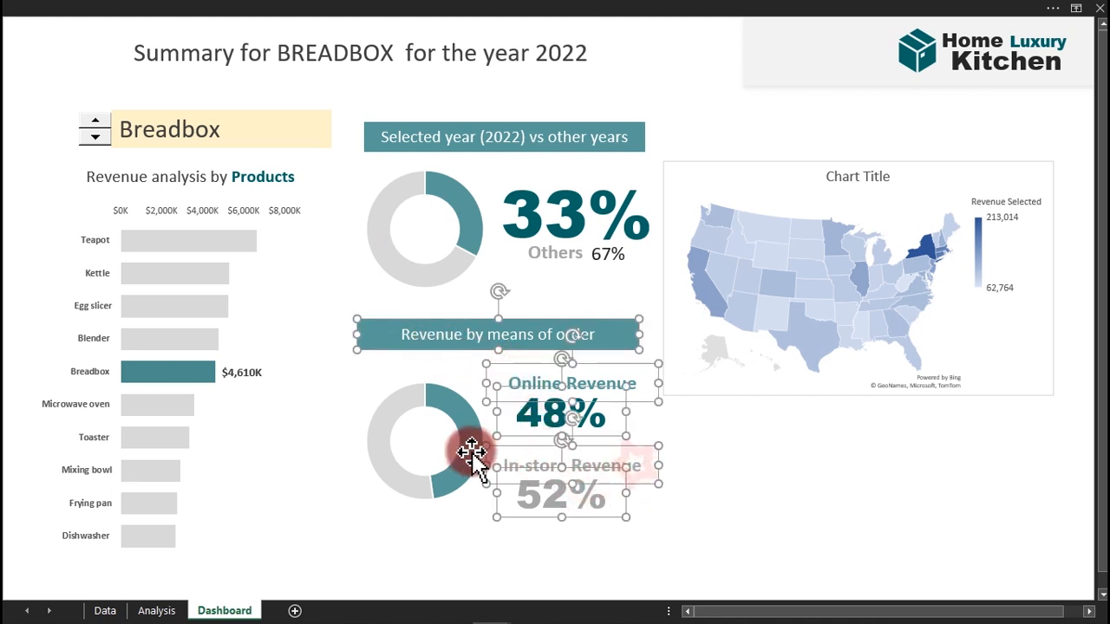
key(Down)
key(Down)
key(Down)
key(Down)
key(Down)
key(Down)
key(Down)
key(Down)
key(Down)
key(Down)
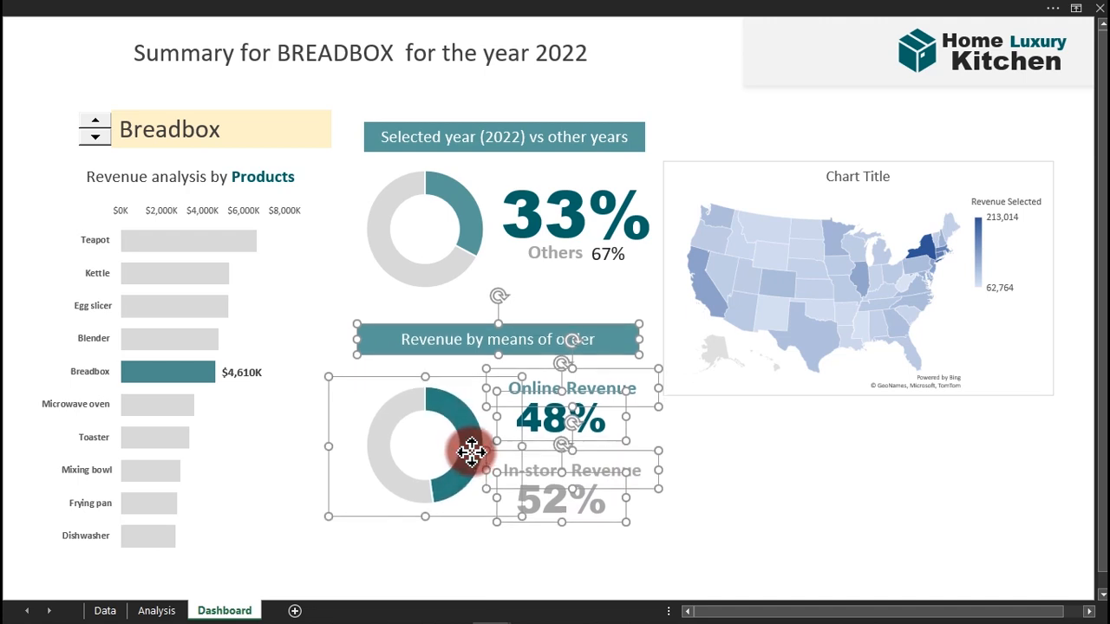
key(Down)
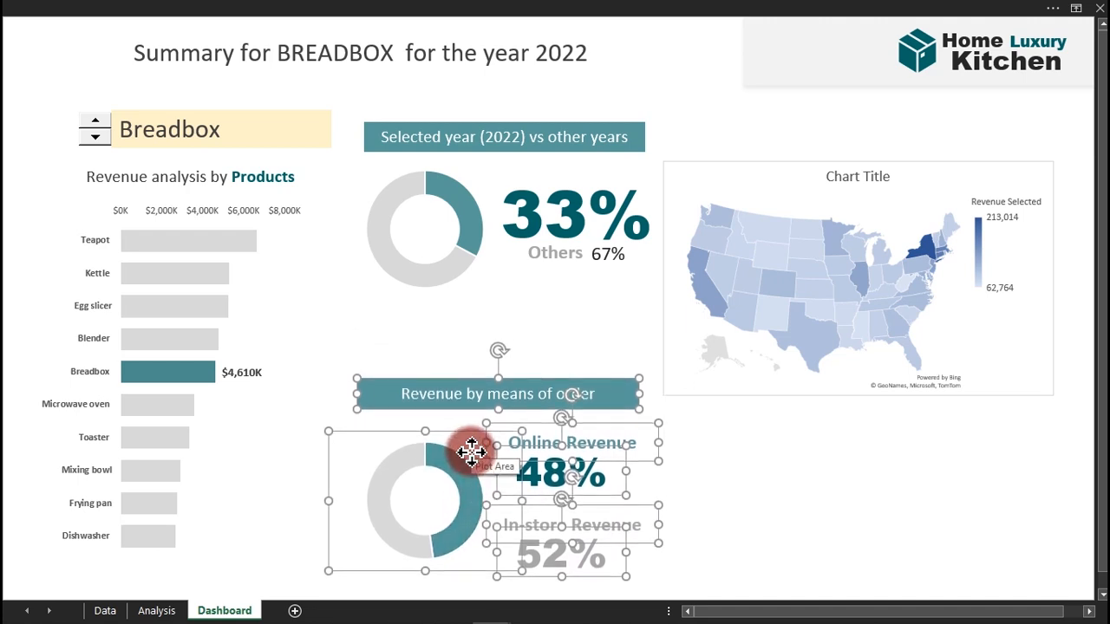
key(Down)
key(Down)
key(Down)
key(Down)
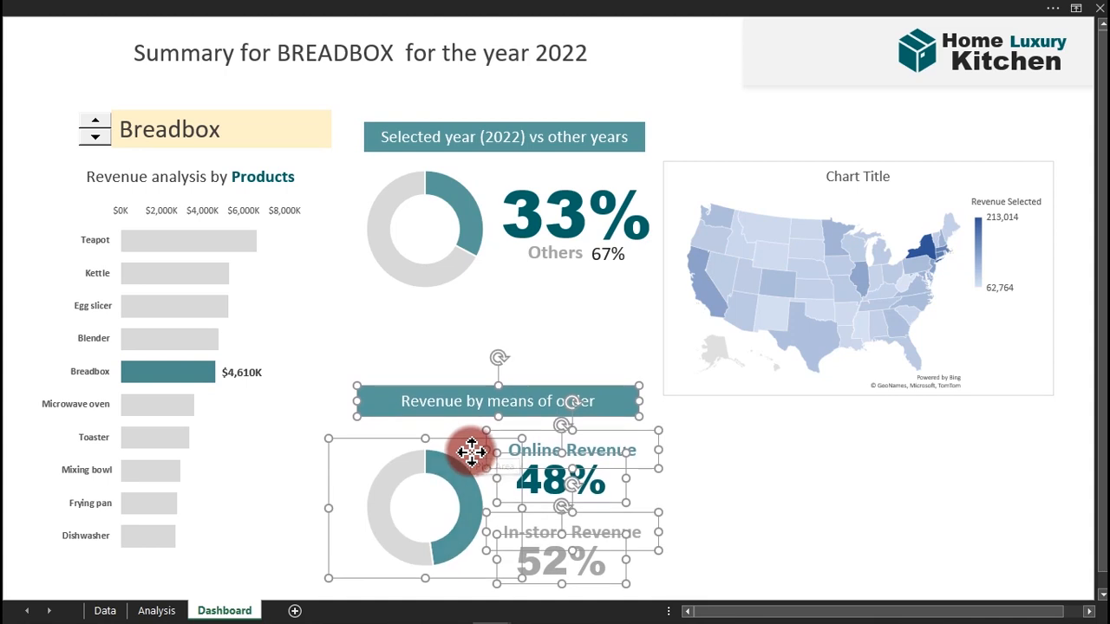
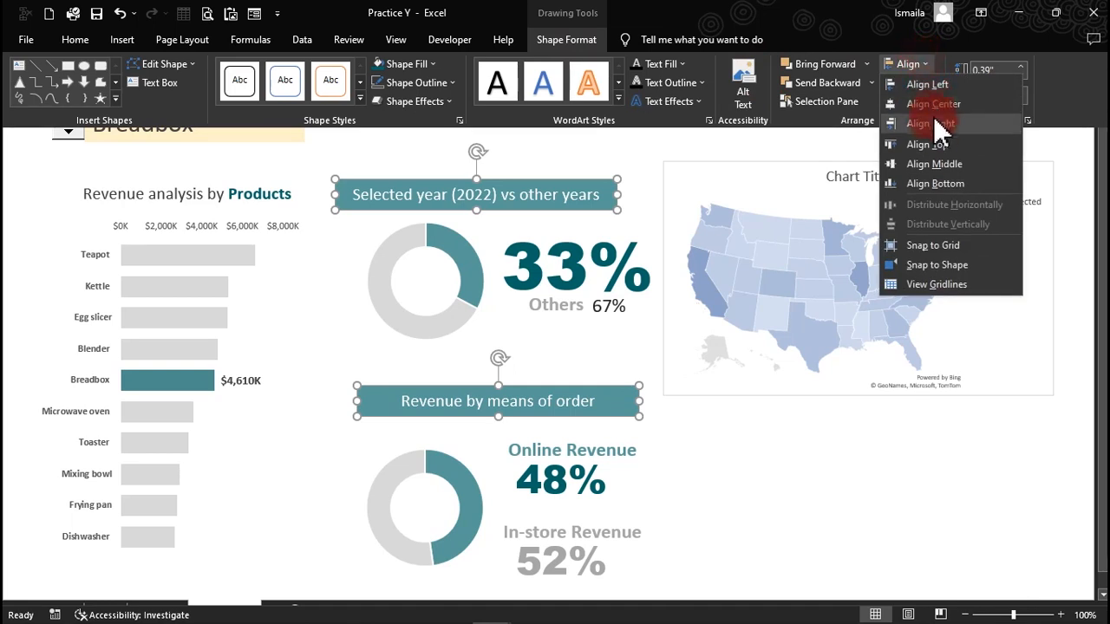
Align the Selected year (2022) vs other years and Revenue by means of order headings along their right edges.
click(952, 123)
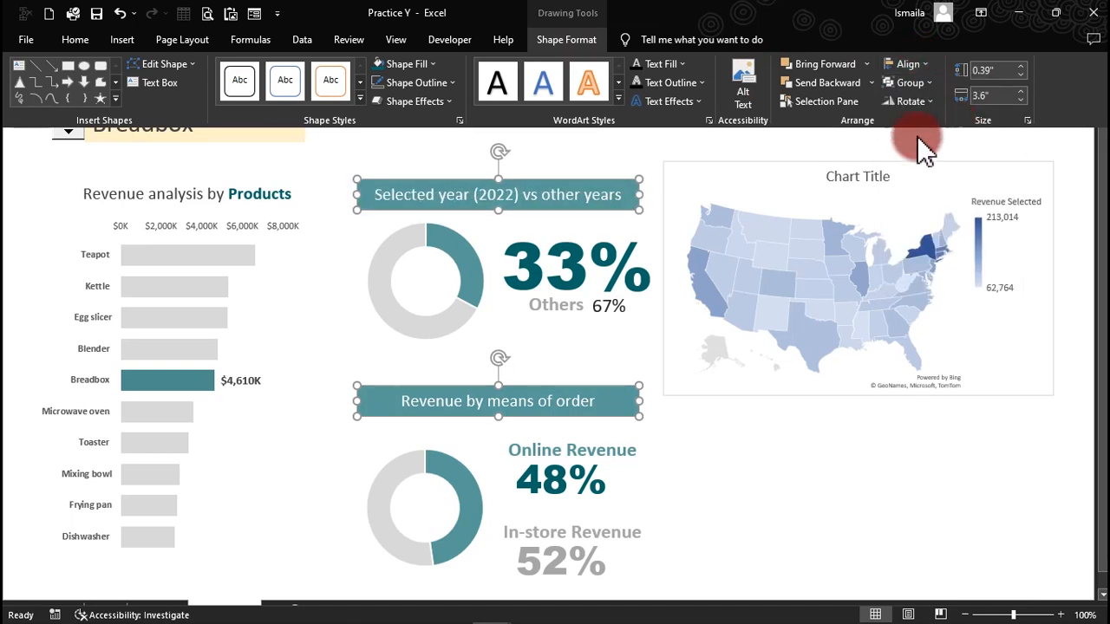
click(703, 171)
click(622, 147)
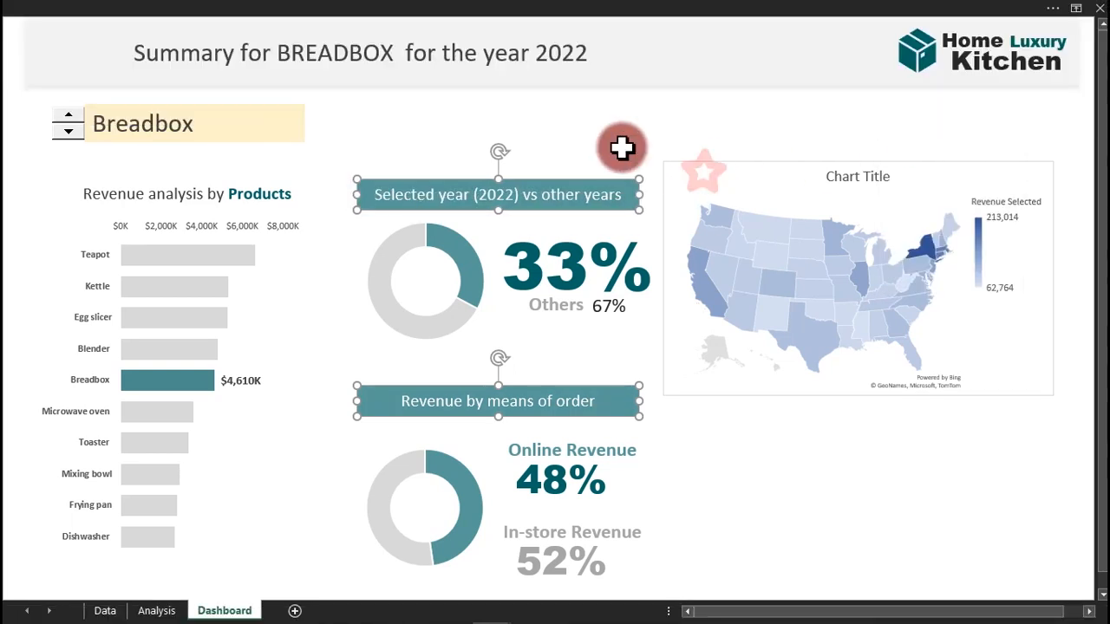
Switch to the Sales Dashboard workbook and advance its product selector to Microwave oven to review the finished reference dashboard.
click(752, 168)
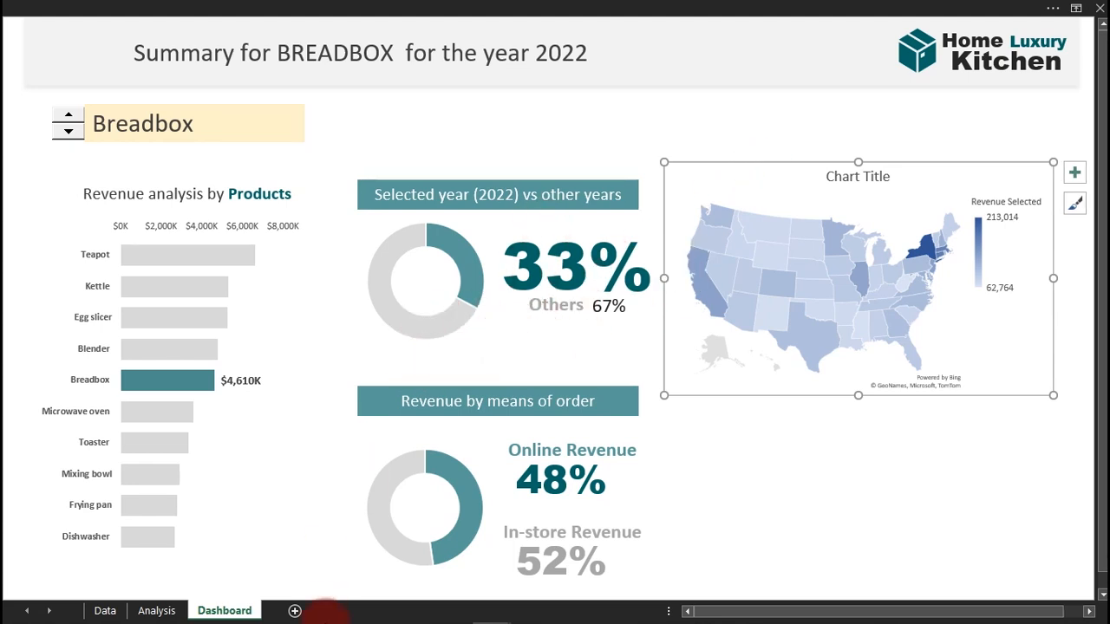
mouse_move(491, 612)
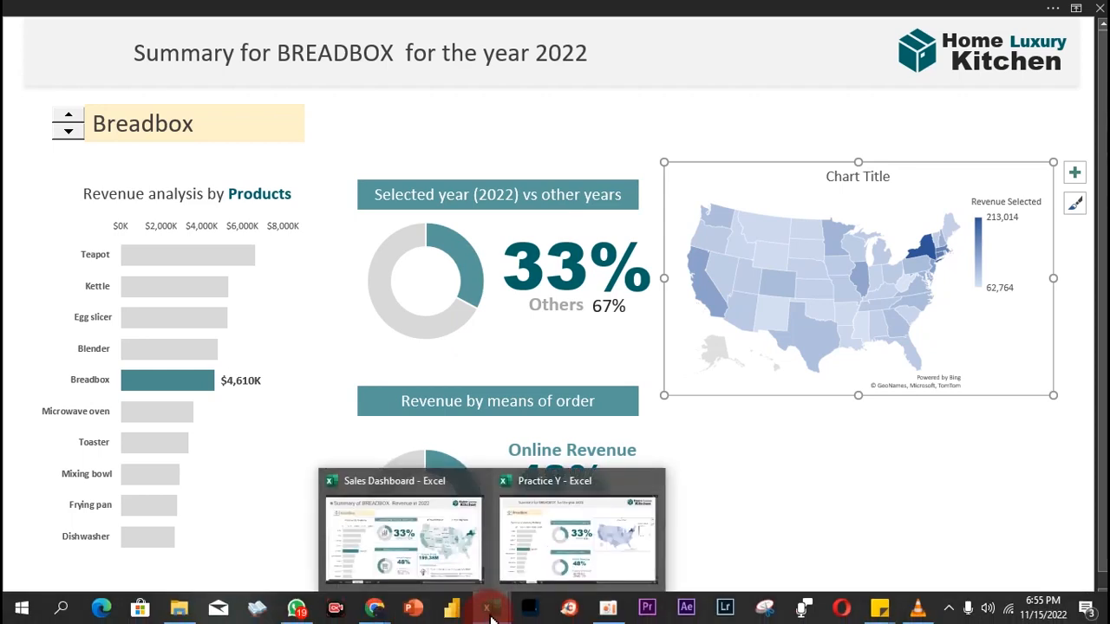
click(410, 546)
click(434, 142)
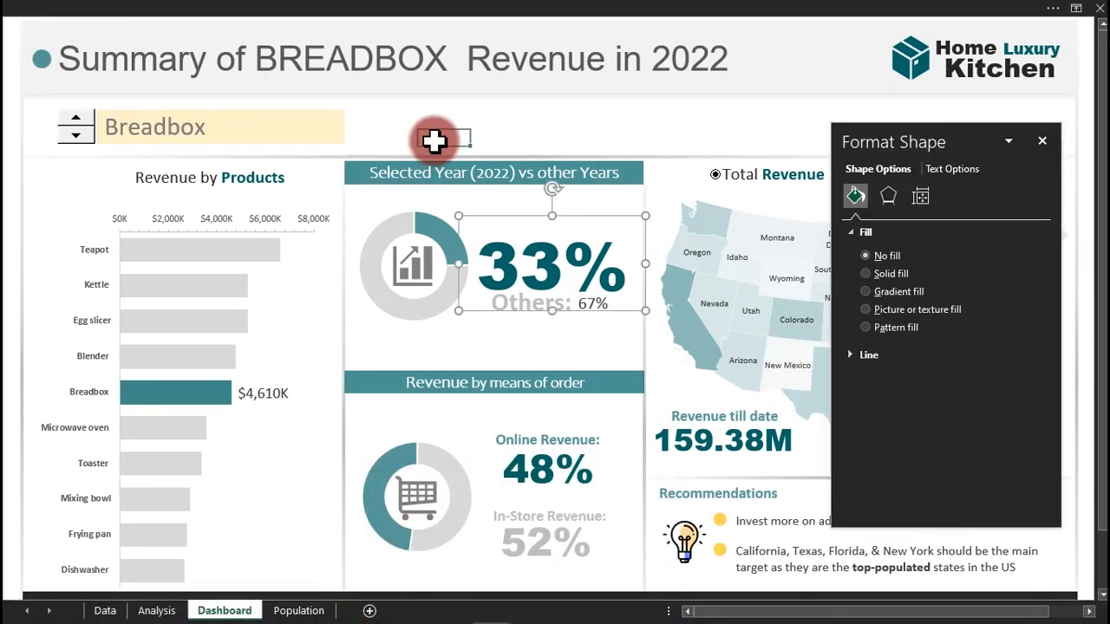
click(78, 137)
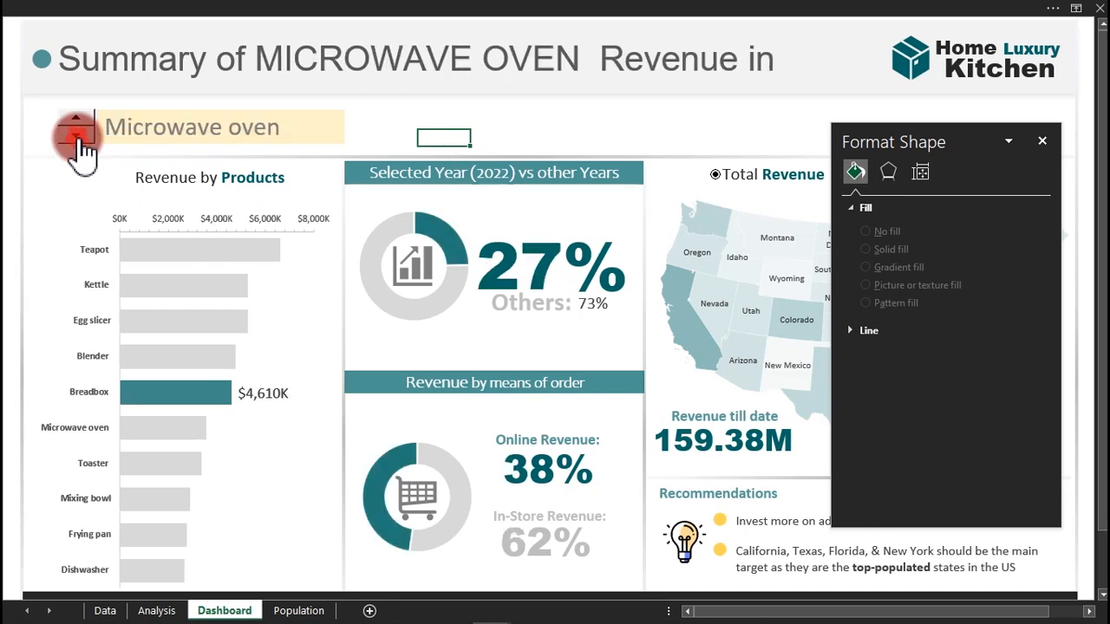
Step the dashboard's product selector forward through the products to review how the summary responds.
click(77, 137)
click(78, 137)
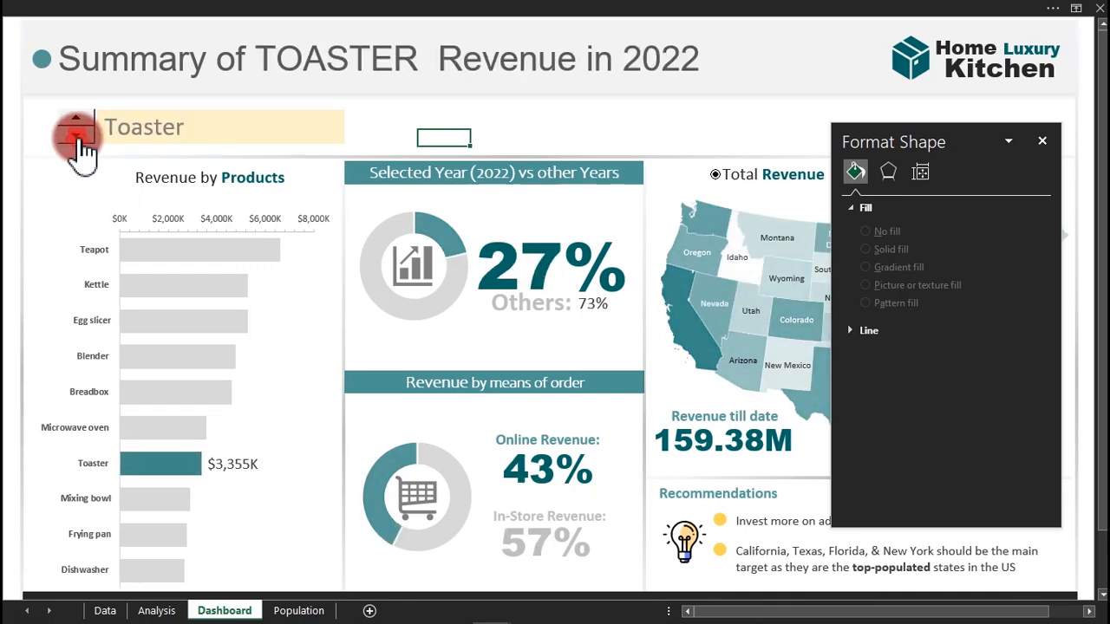
click(77, 137)
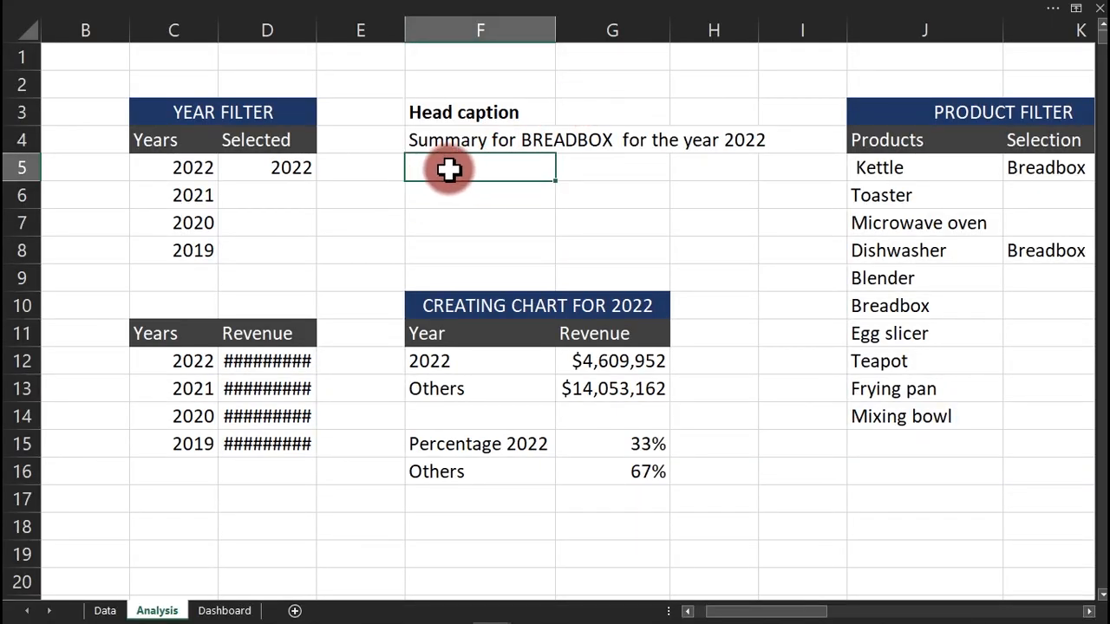
Start an IF formula in Analysis cell F5 that tests whether G15 is greater than G16.
text(=if)
key(Tab)
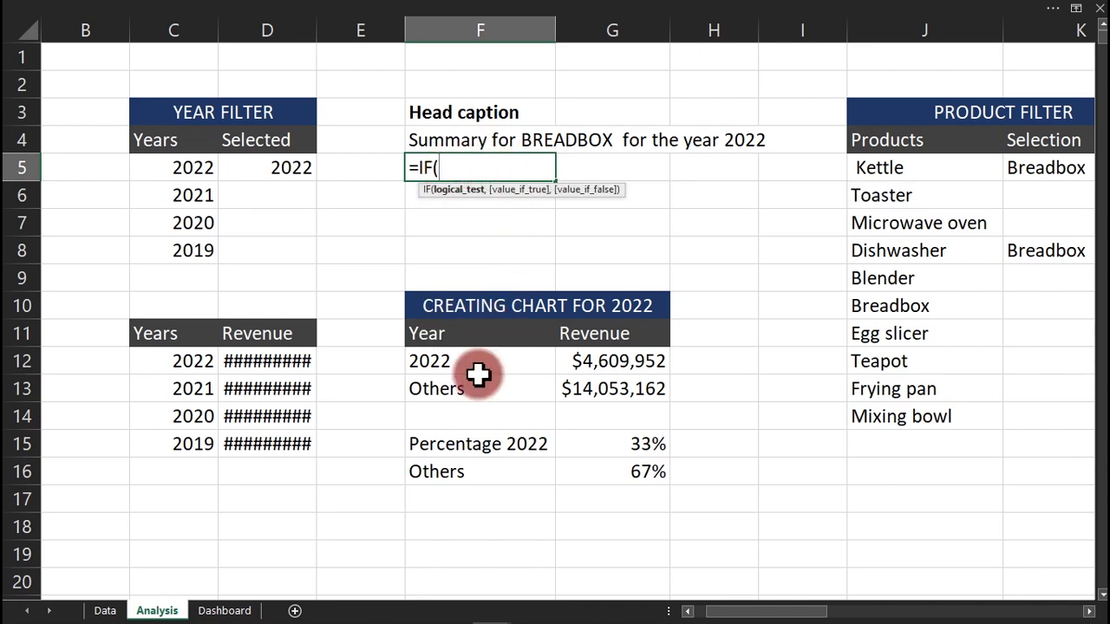
click(639, 446)
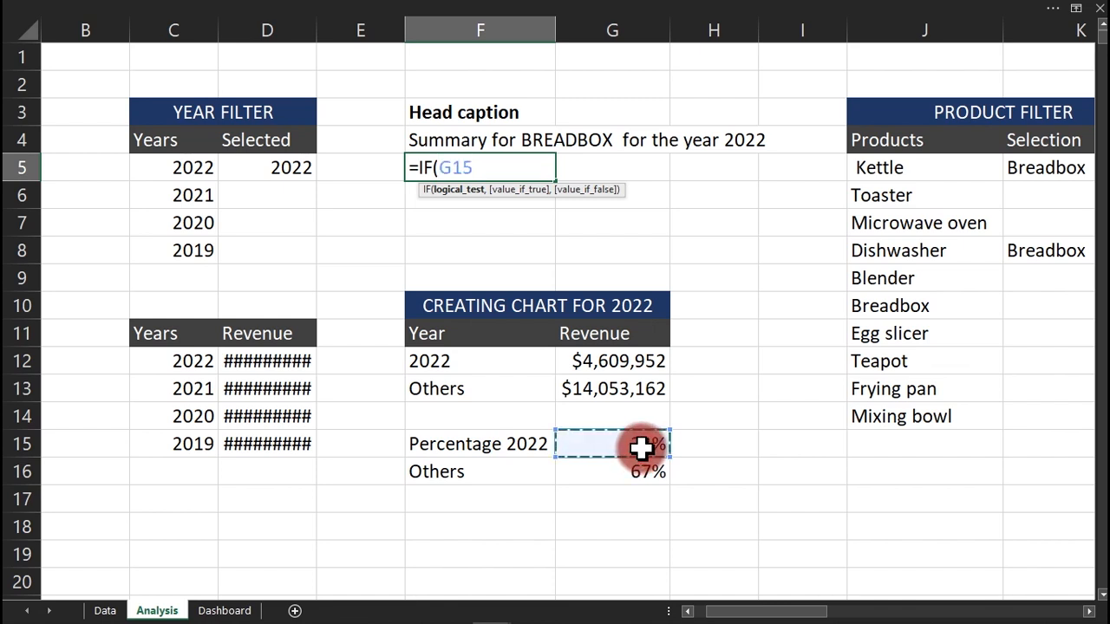
text(>)
click(632, 472)
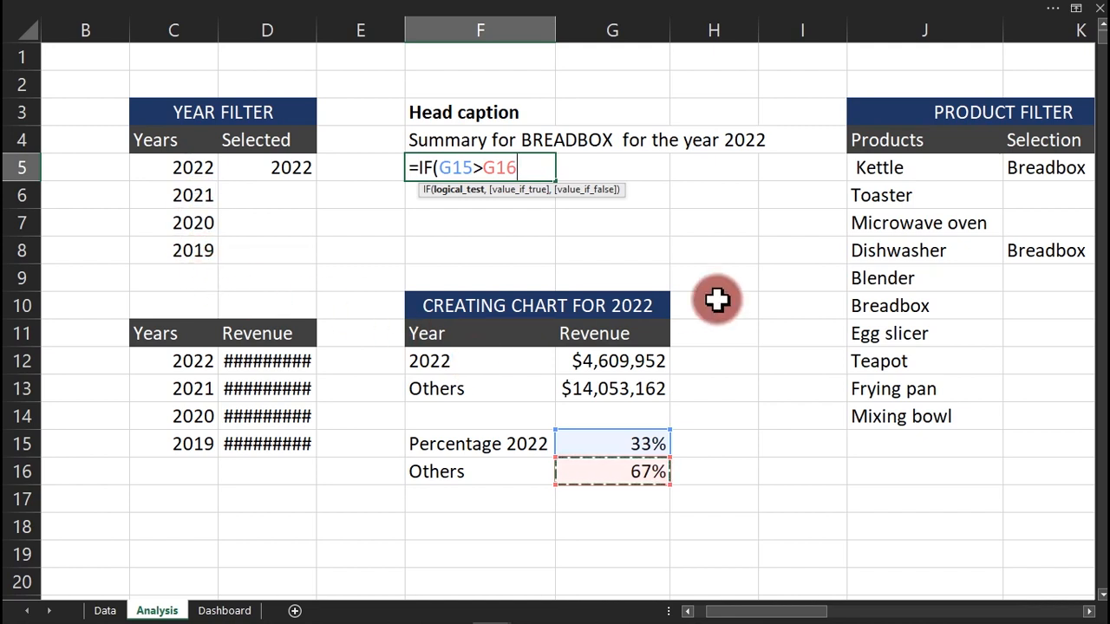
text(,)
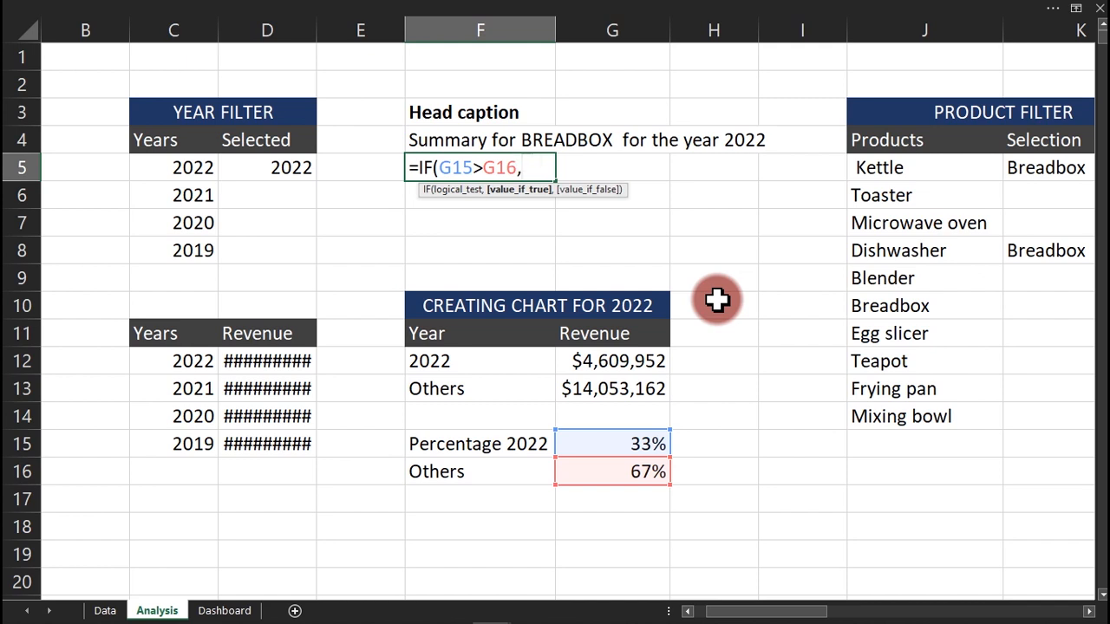
text(")
key(BackSpace)
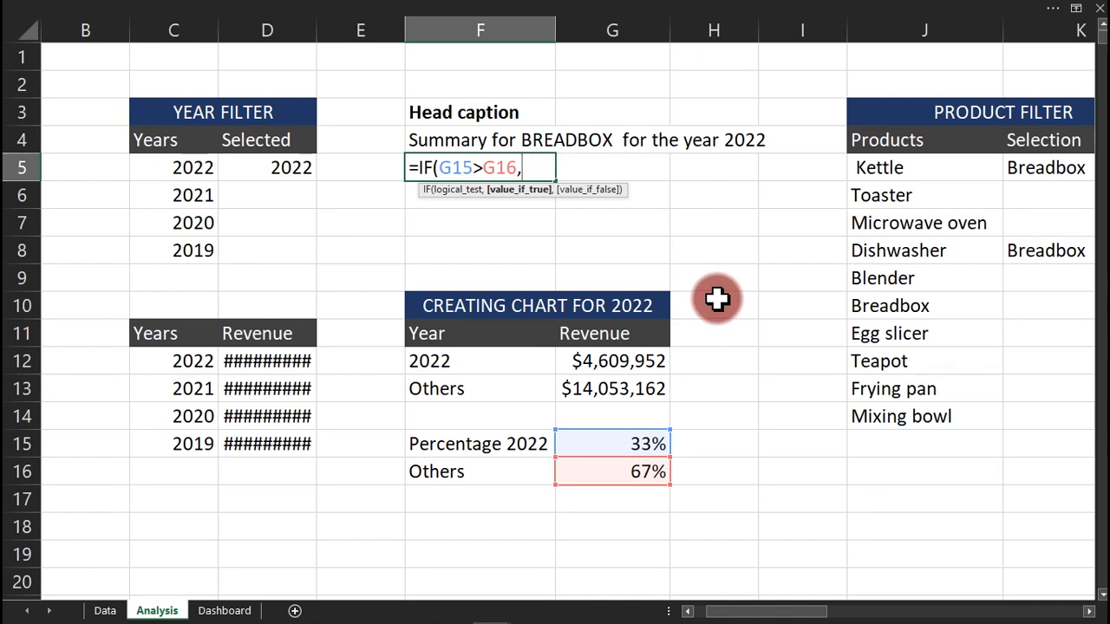
Build the formula's value-if-true as K5&" has the highest Revenue in "&D5.
click(1031, 171)
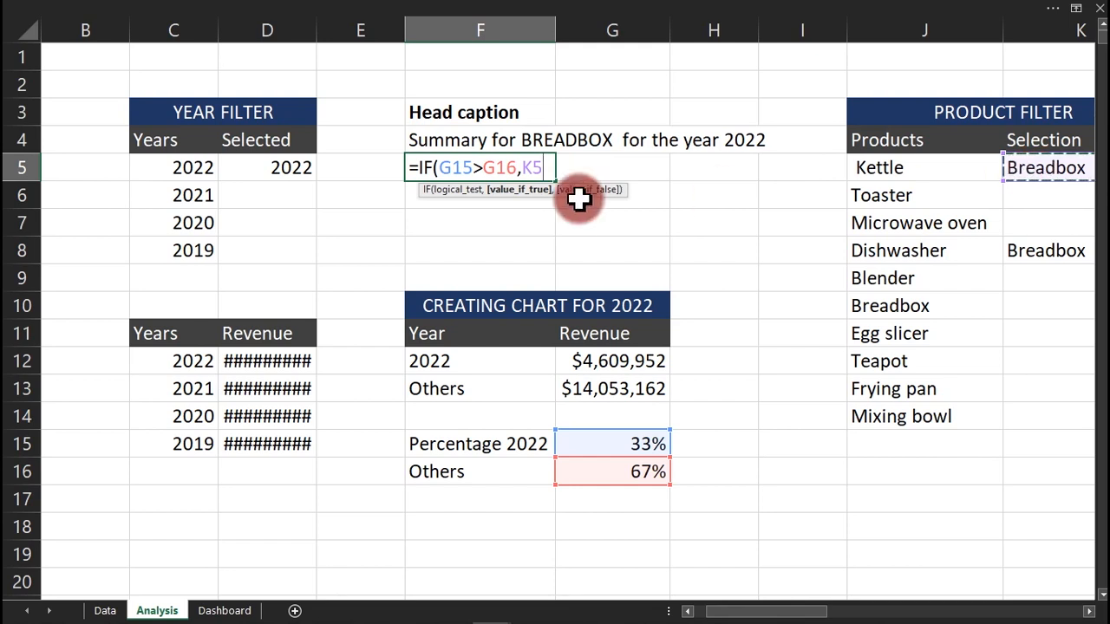
text(&" )
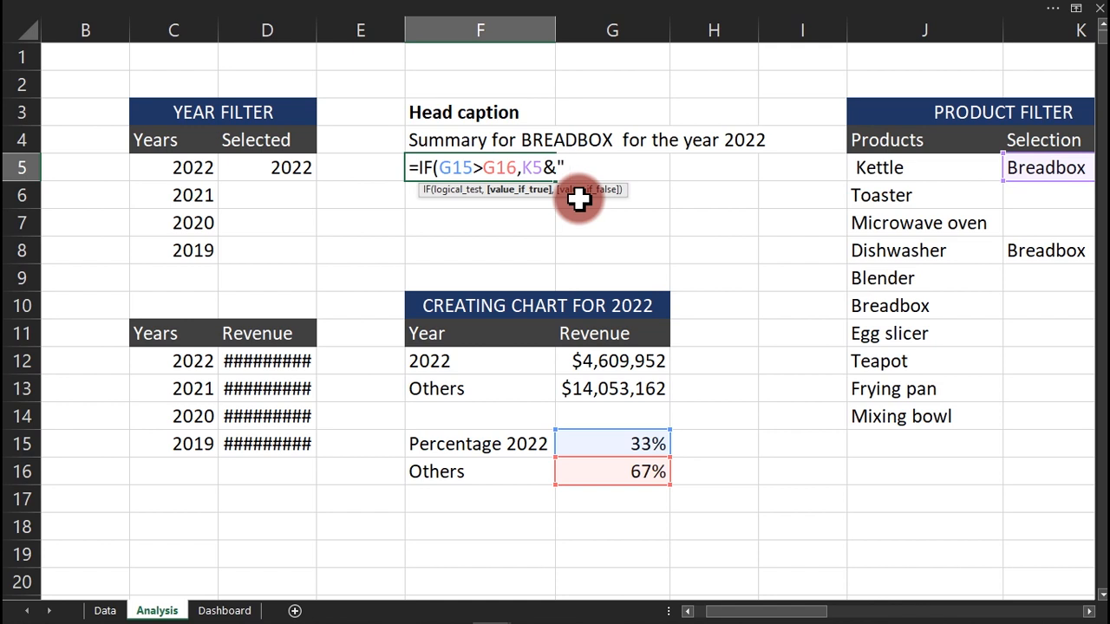
text(has the hig)
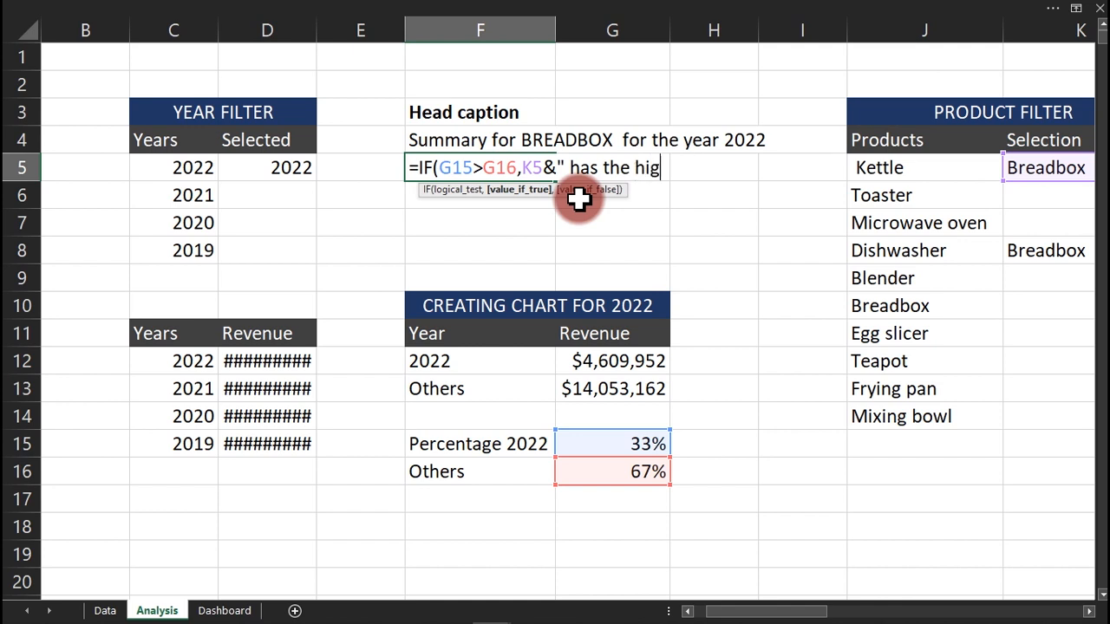
text(hest Reven)
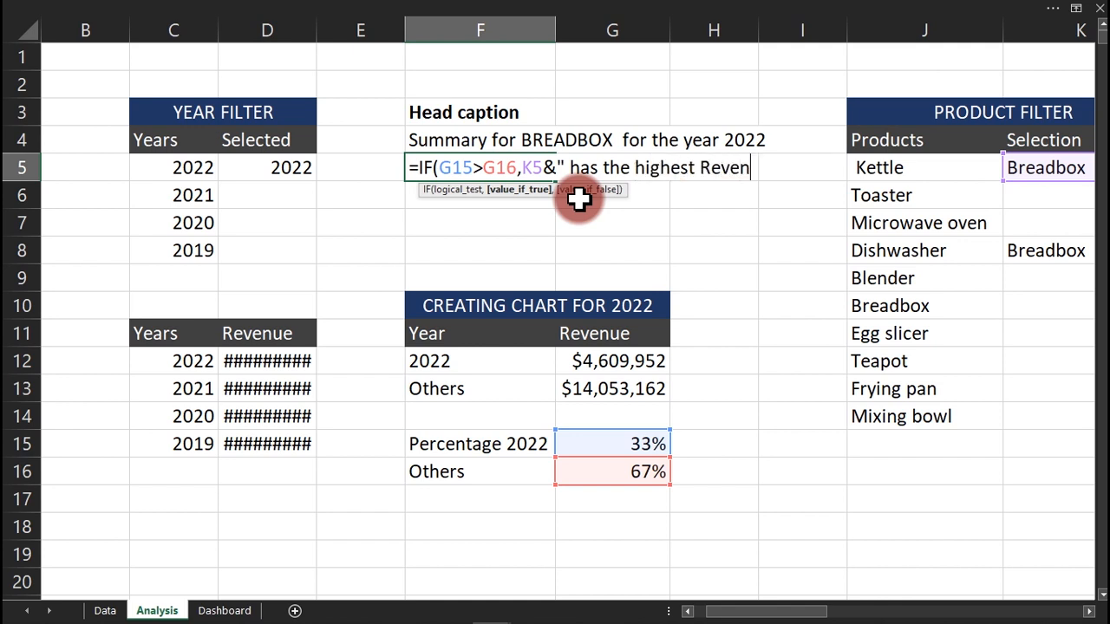
text(ue in "&)
click(260, 166)
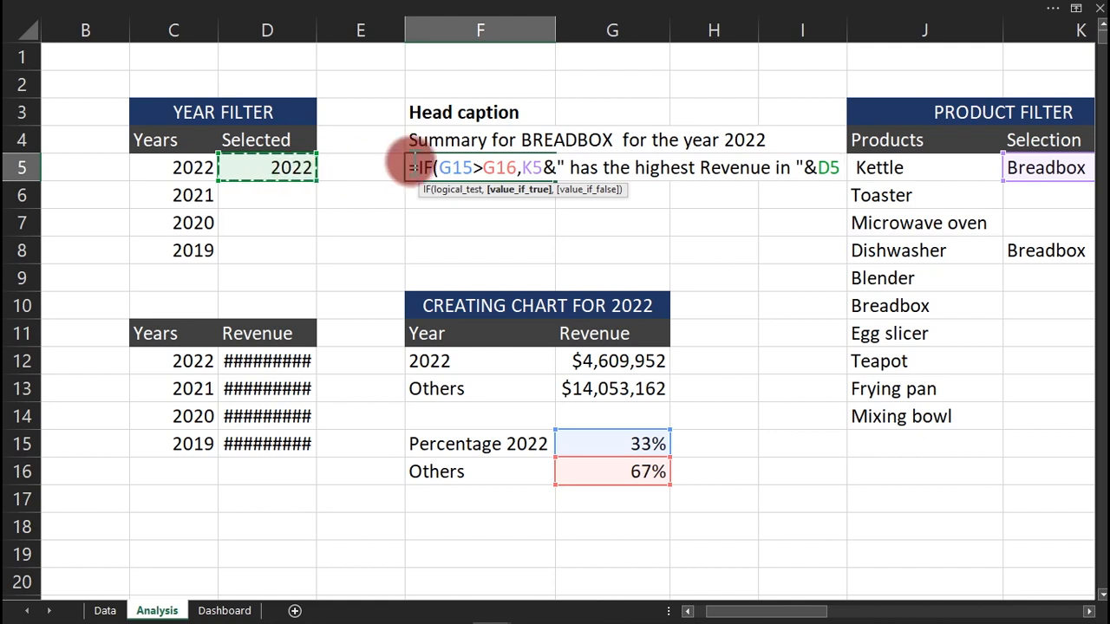
Append the text "compared to the previous years" to the value-if-true caption in F5.
text(&)
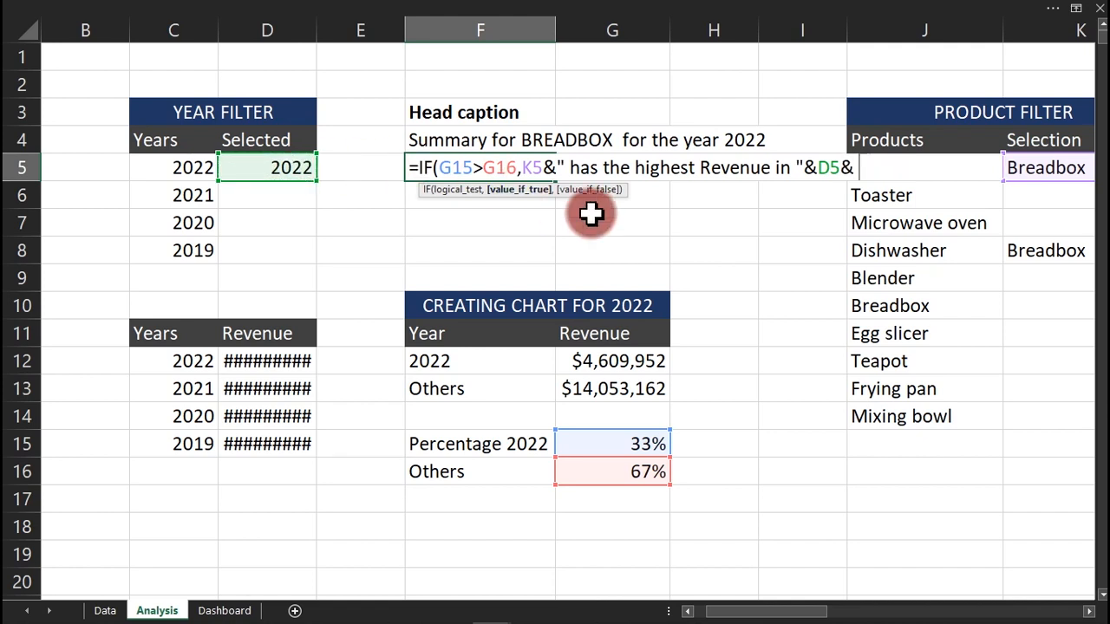
text( "compaare)
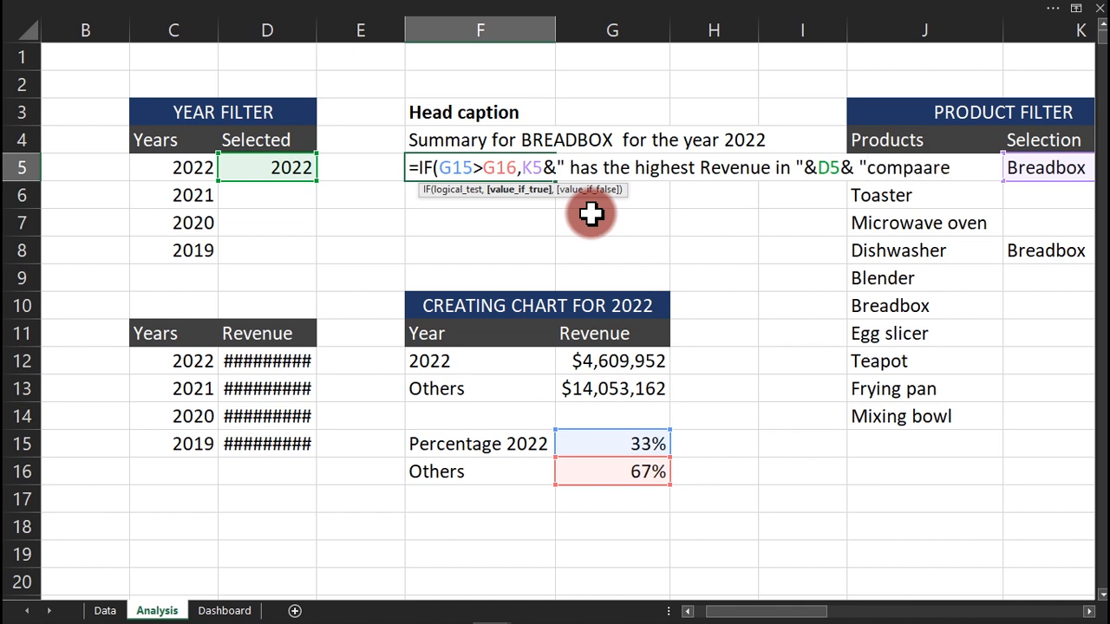
key(BackSpace)
key(BackSpace)
key(BackSpace)
text(ear)
key(BackSpace)
key(BackSpace)
key(BackSpace)
text(red to the pr)
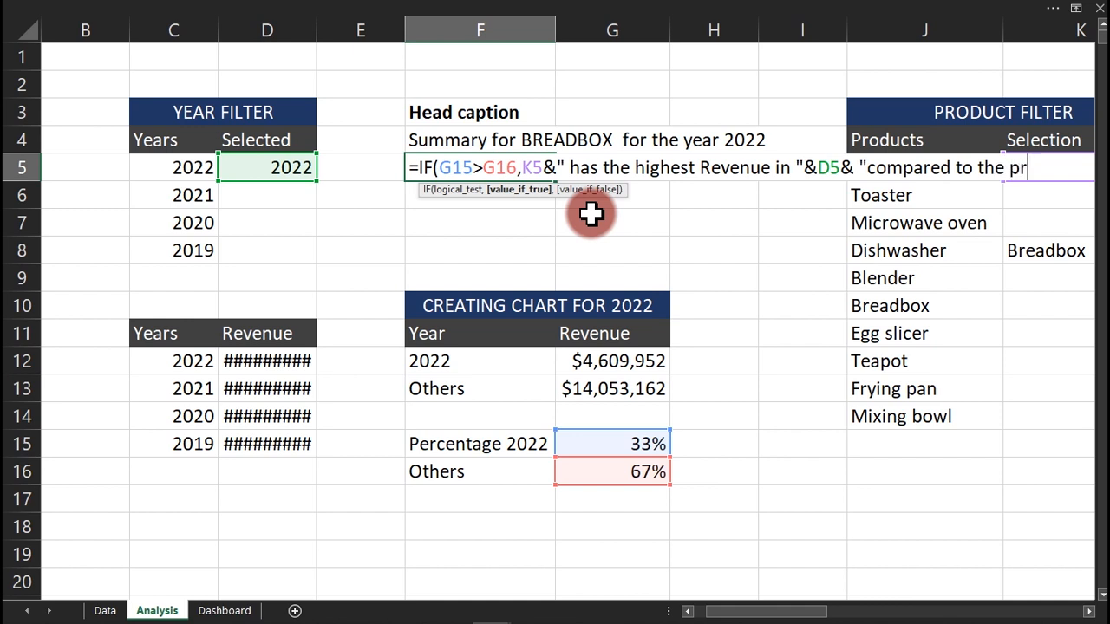
text(eviu)
key(BackSpace)
text(ous years)
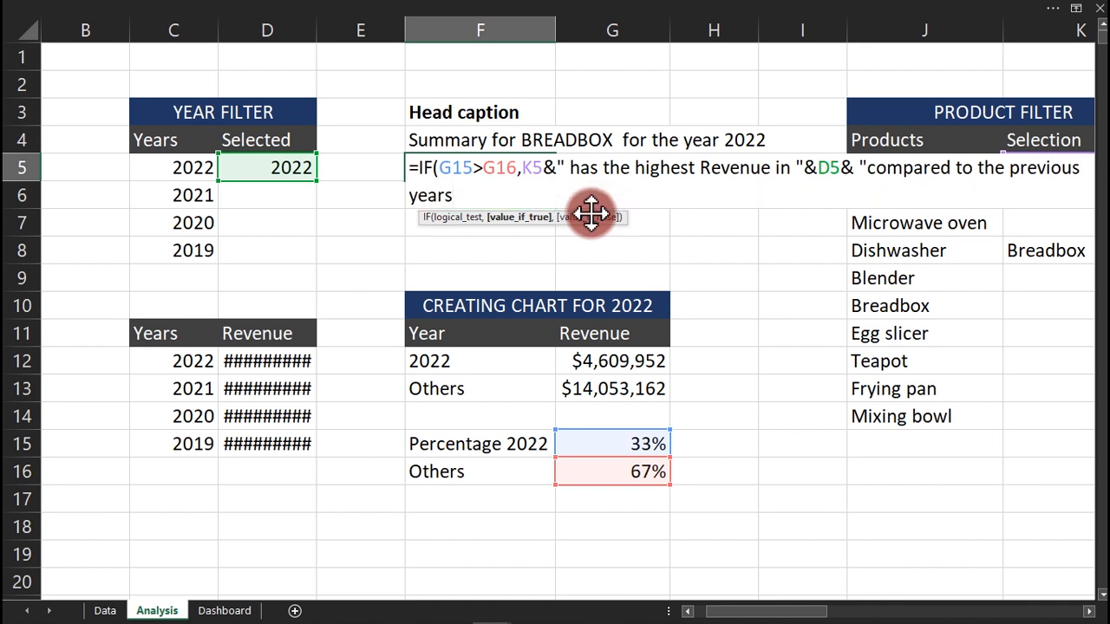
End the caption text with "(2019,2020,2021)" and enter the formula in F5.
text( ()
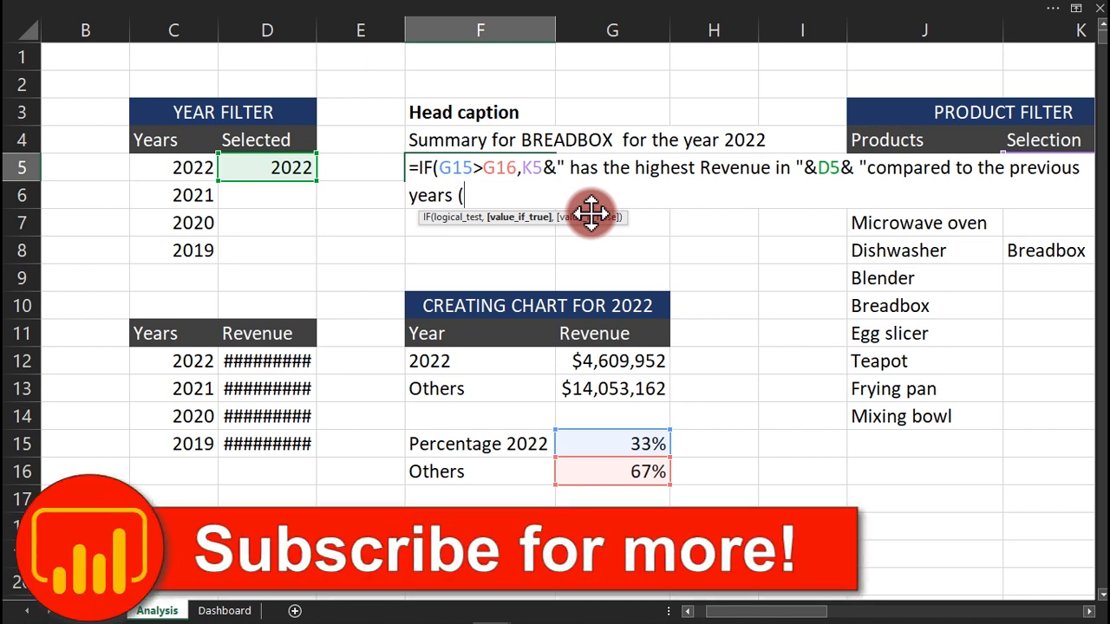
text(2019)
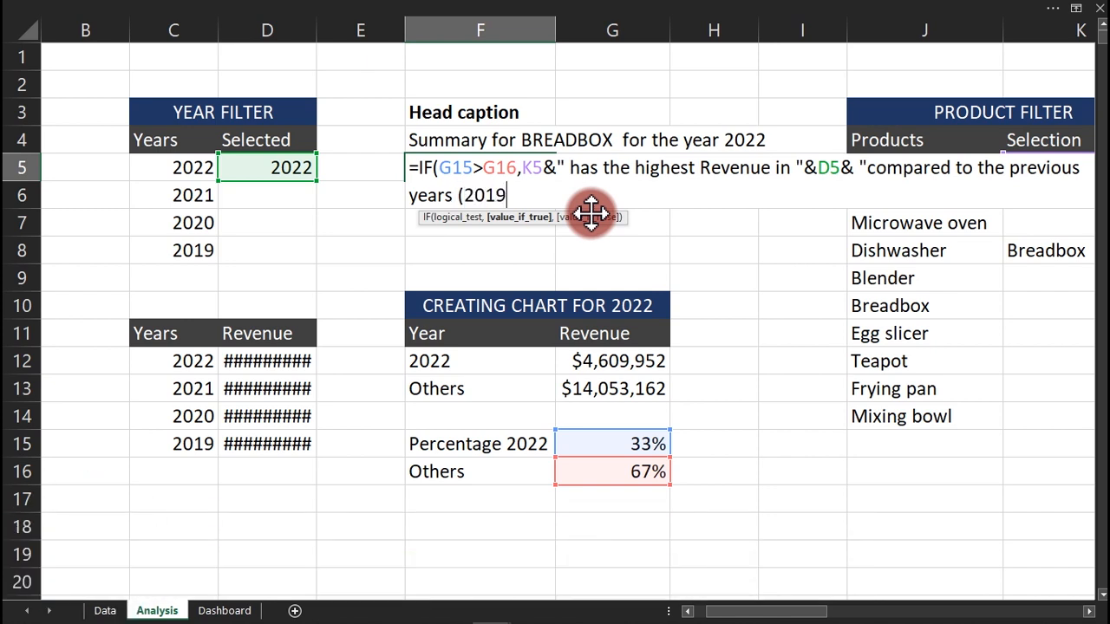
text(,2020,202)
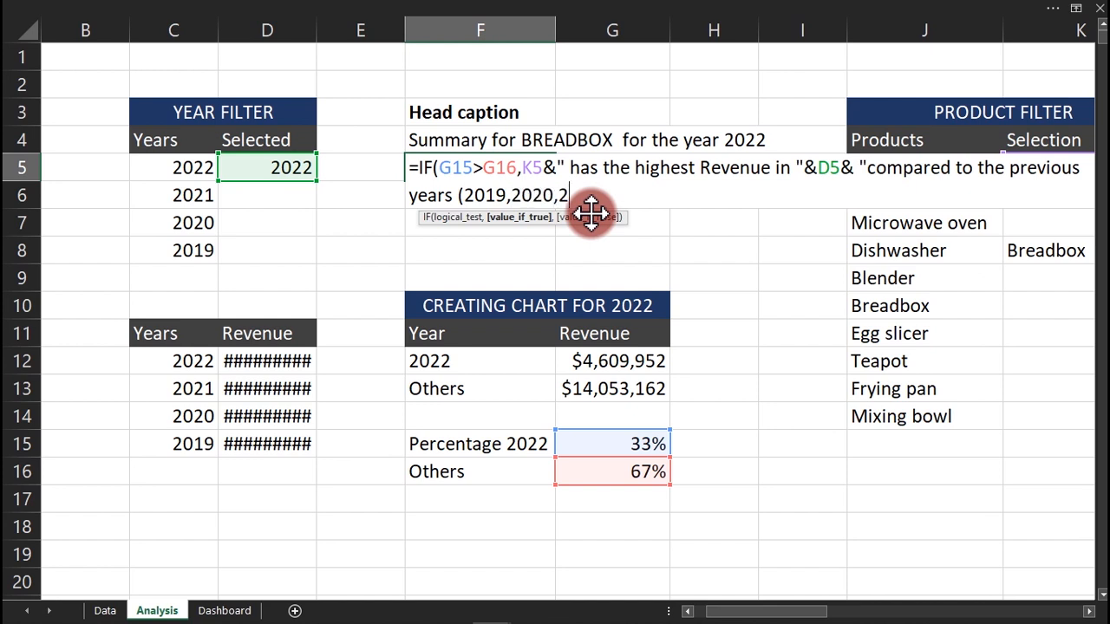
text(1))
key(Return)
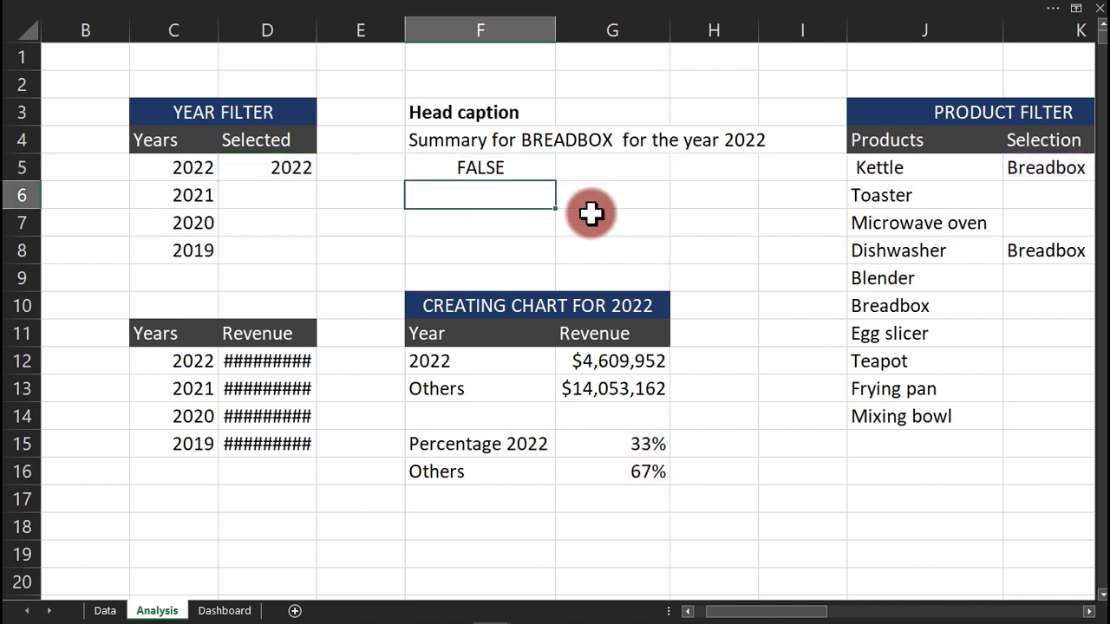
Edit the IF formula in F5 to return an empty string when the test is false.
click(505, 164)
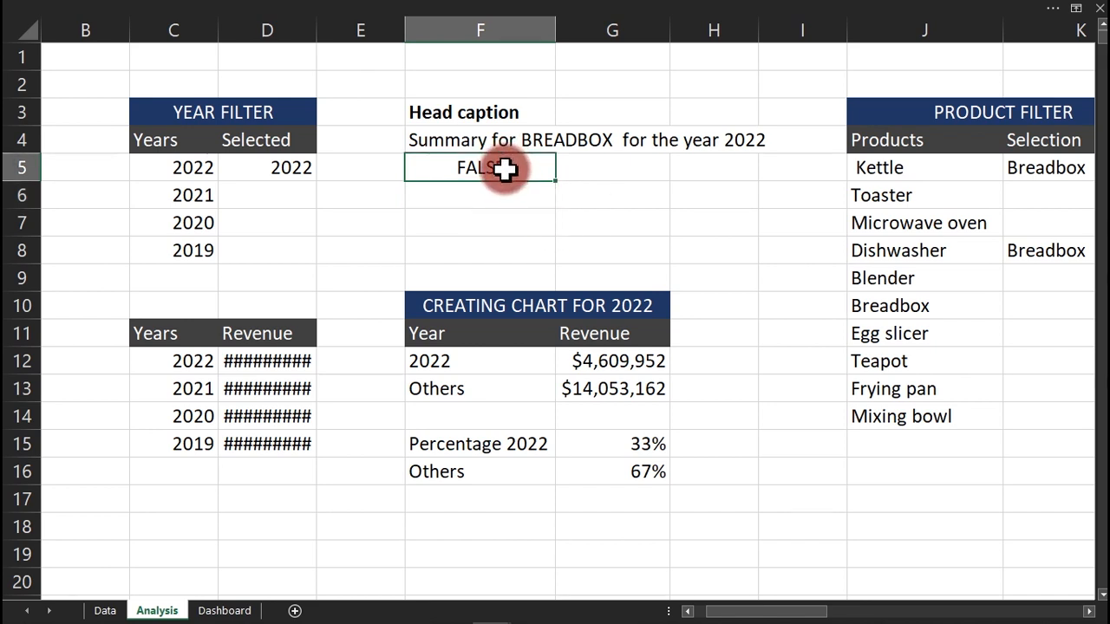
double_click(503, 168)
click(620, 194)
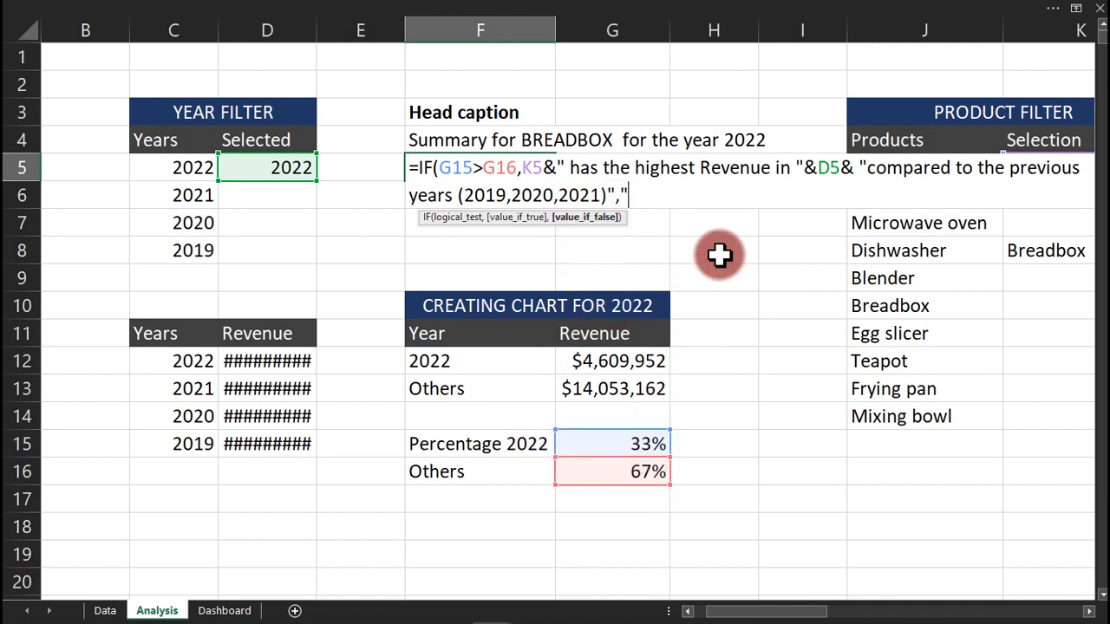
key(Return)
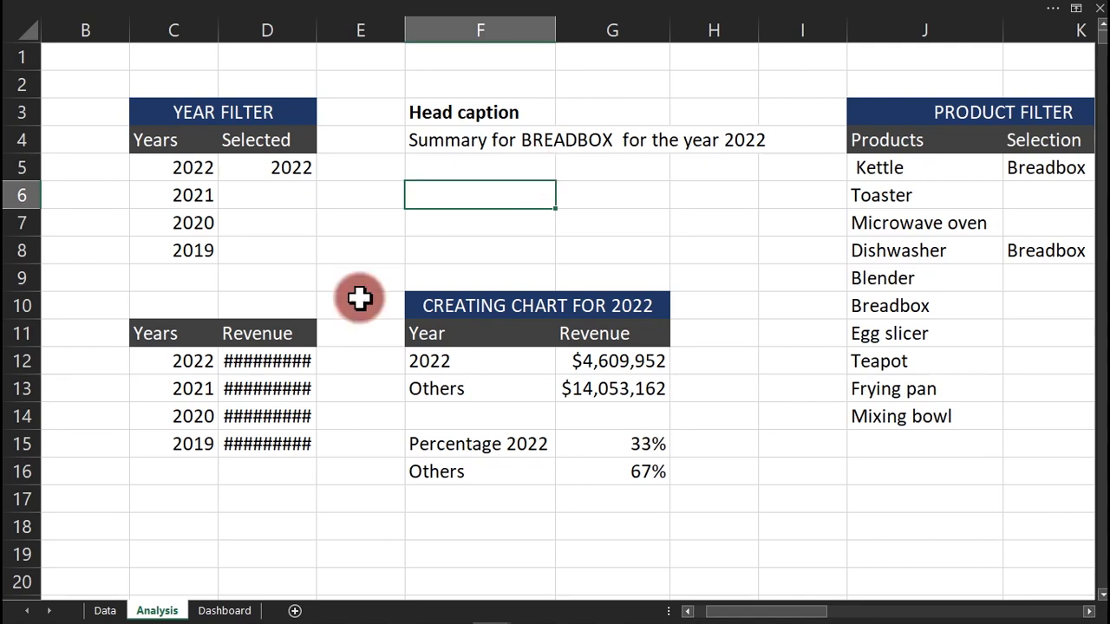
On the Dashboard sheet, duplicate the "Selected year (2022) vs other years" banner just above "Revenue by means of order" and make the copy slightly taller.
click(213, 611)
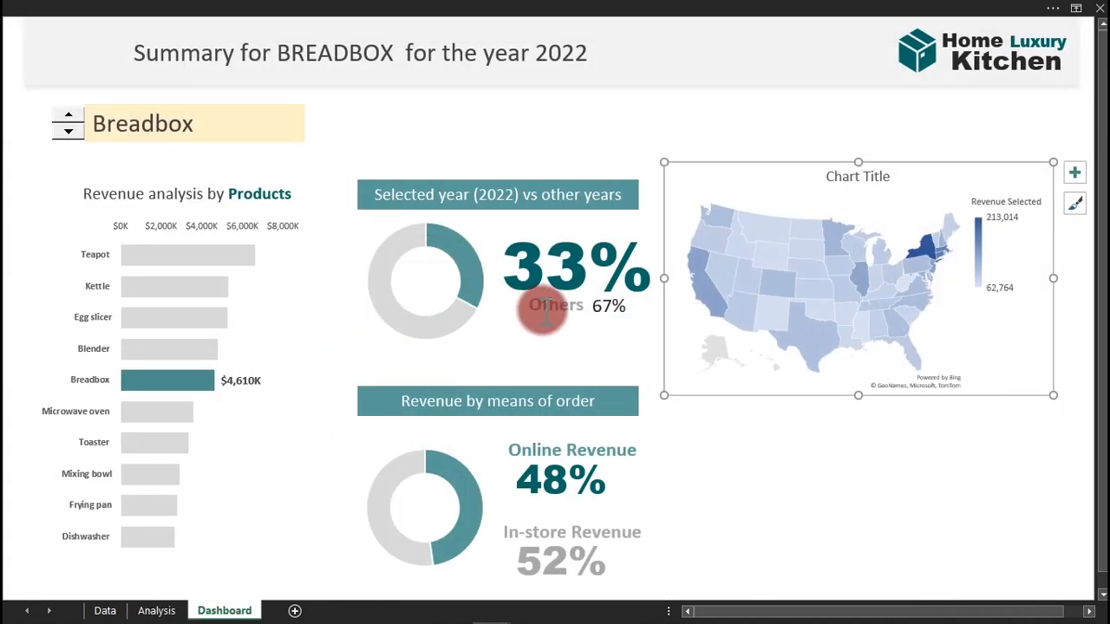
click(476, 193)
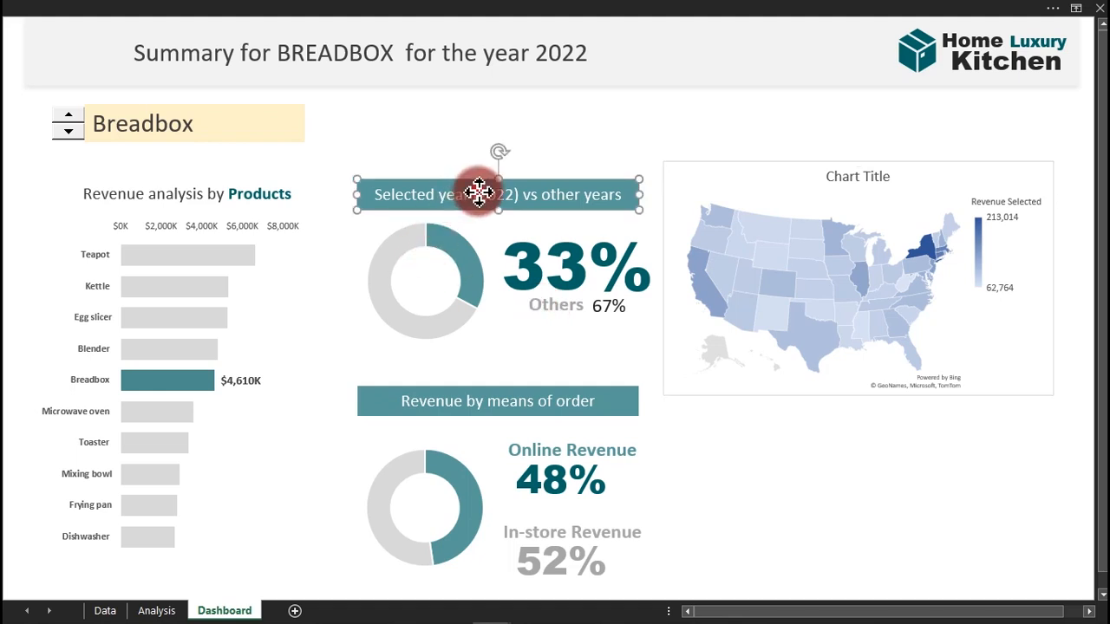
drag(515, 203, 489, 382)
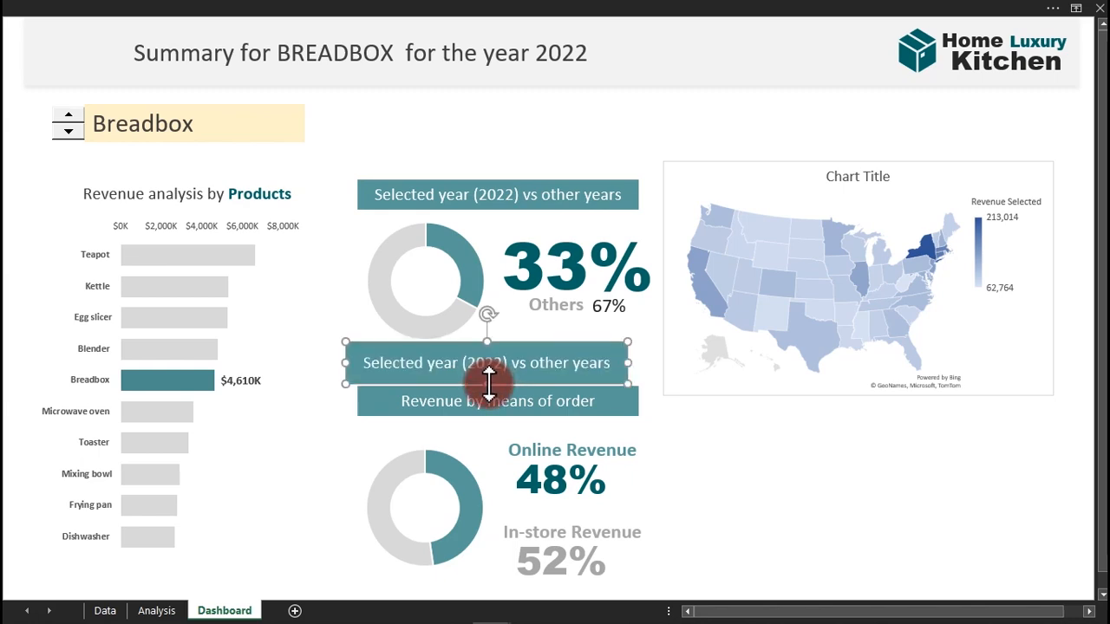
Show the formula bar above the dashboard and hide the ribbon again.
click(391, 6)
click(396, 39)
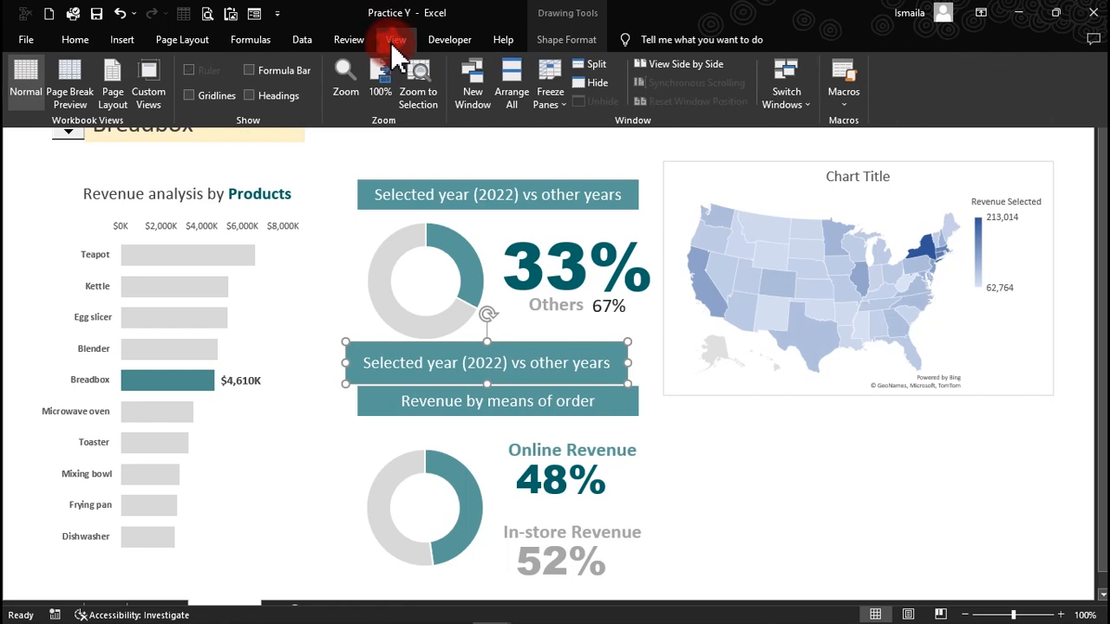
click(281, 69)
click(308, 155)
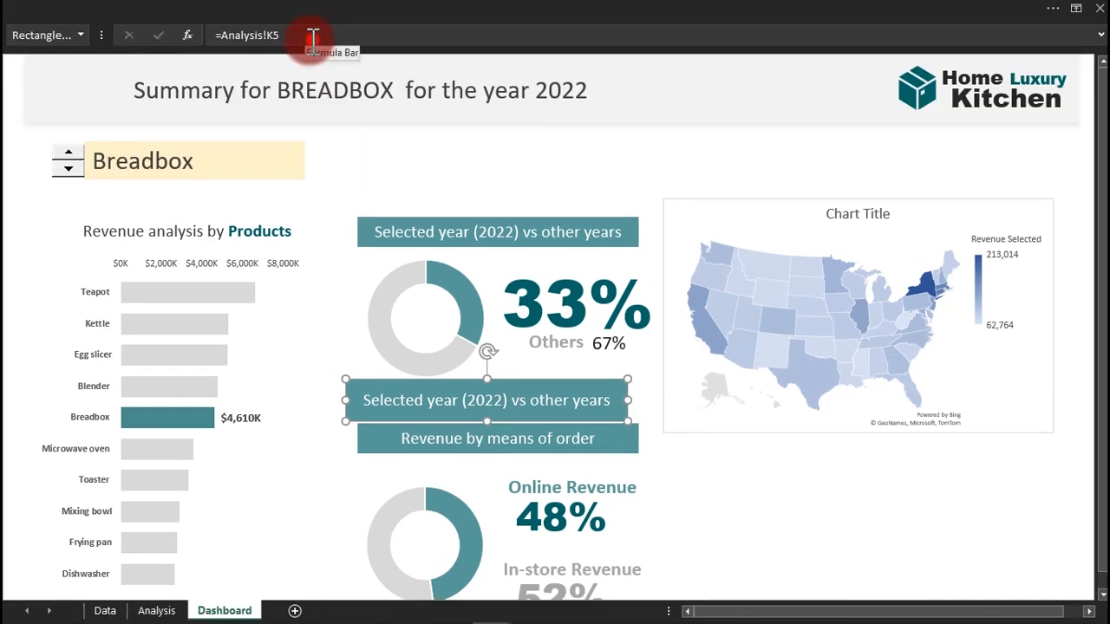
Link the duplicated banner's text to cell F5 on the Analysis sheet.
click(229, 37)
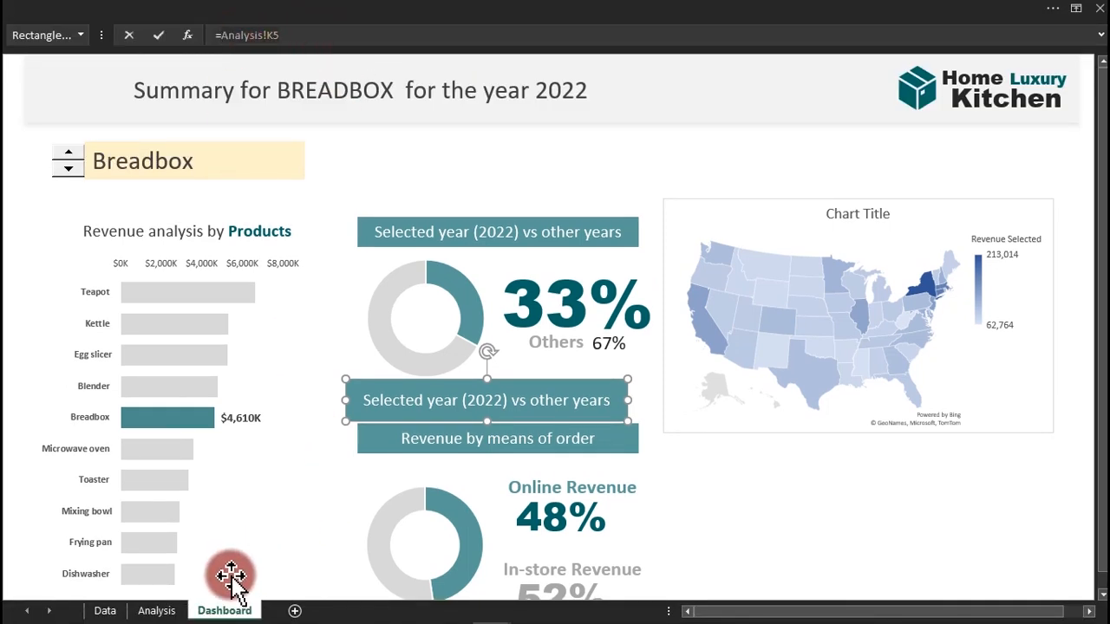
click(165, 611)
click(450, 205)
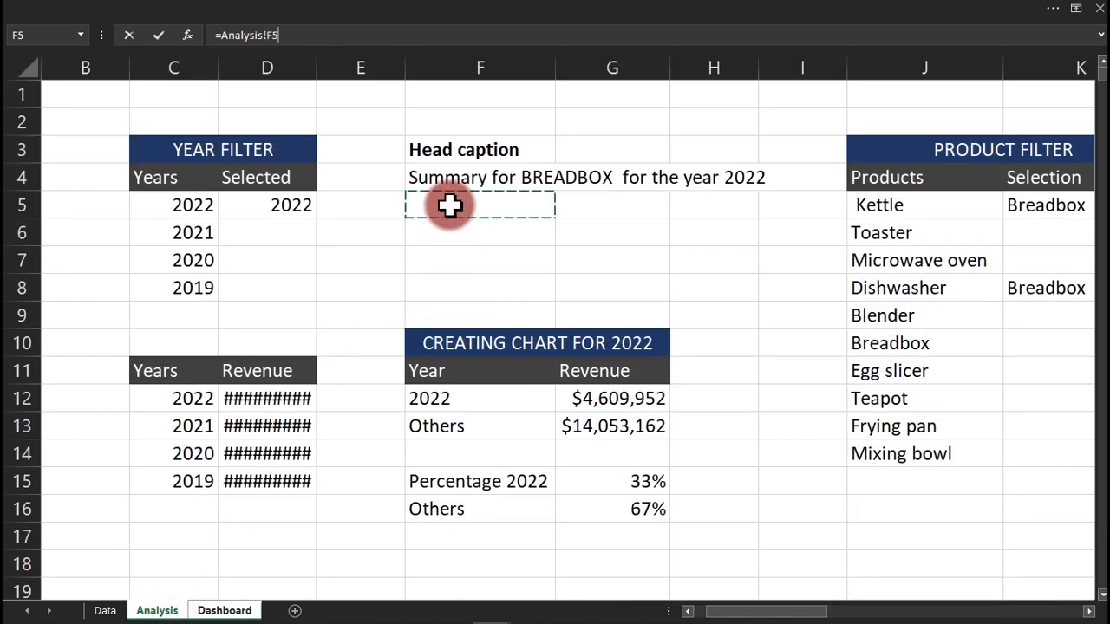
key(Return)
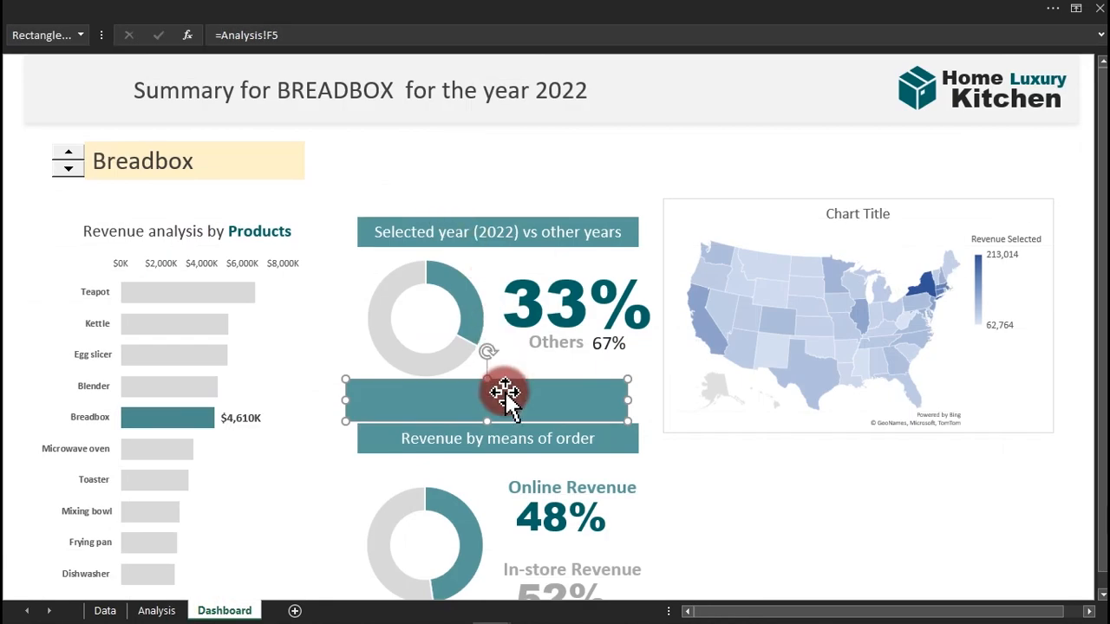
Set the duplicated banner to No fill, close its formatting options and deselect it.
double_click(620, 425)
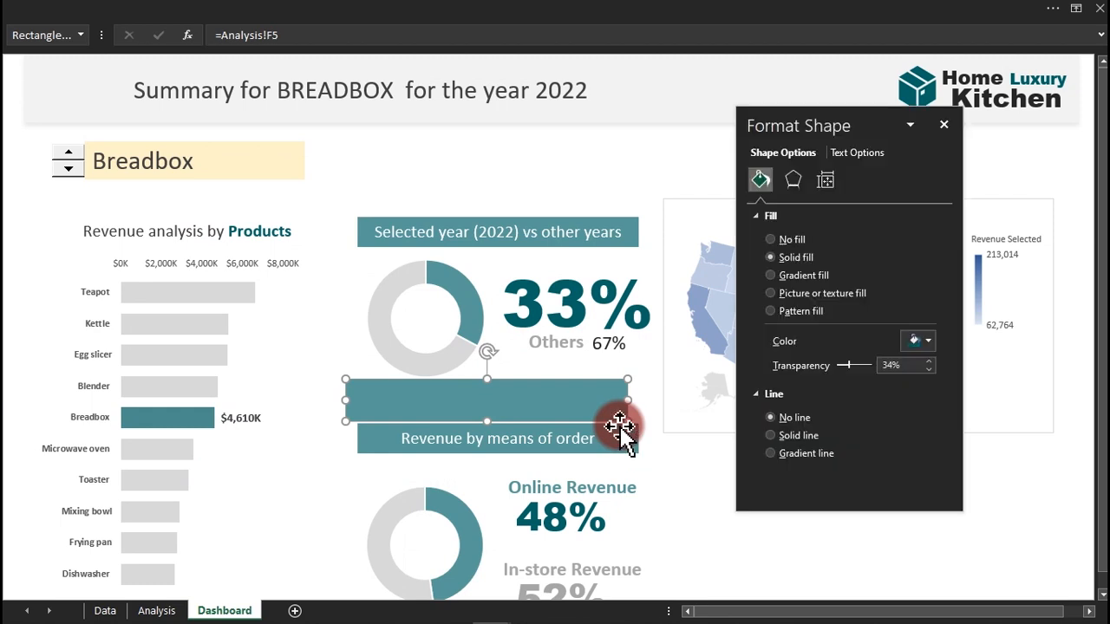
click(784, 239)
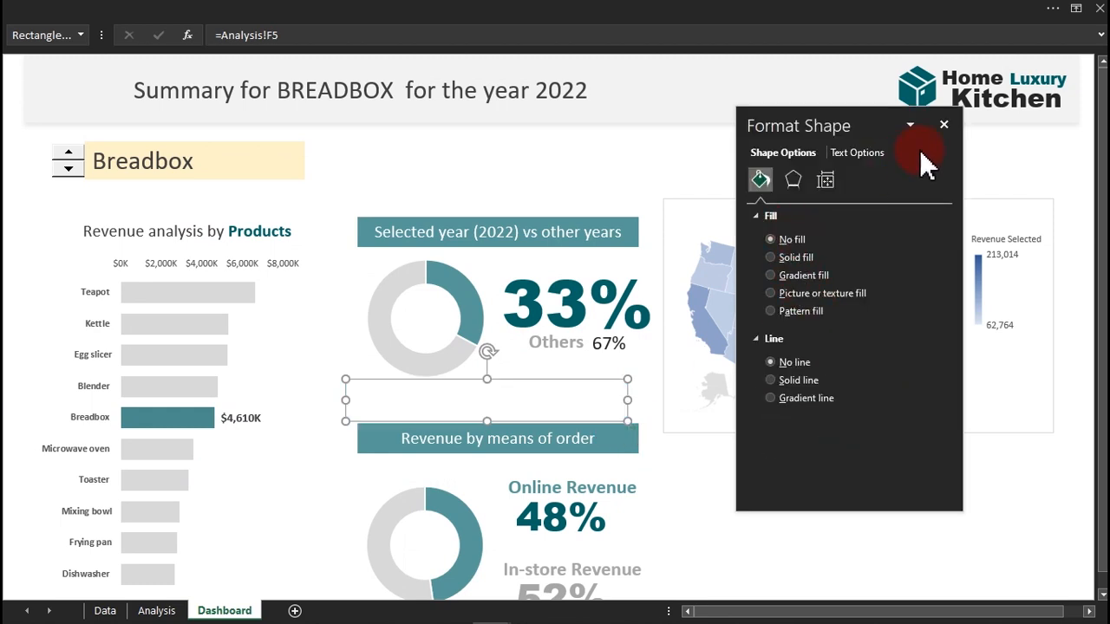
click(943, 124)
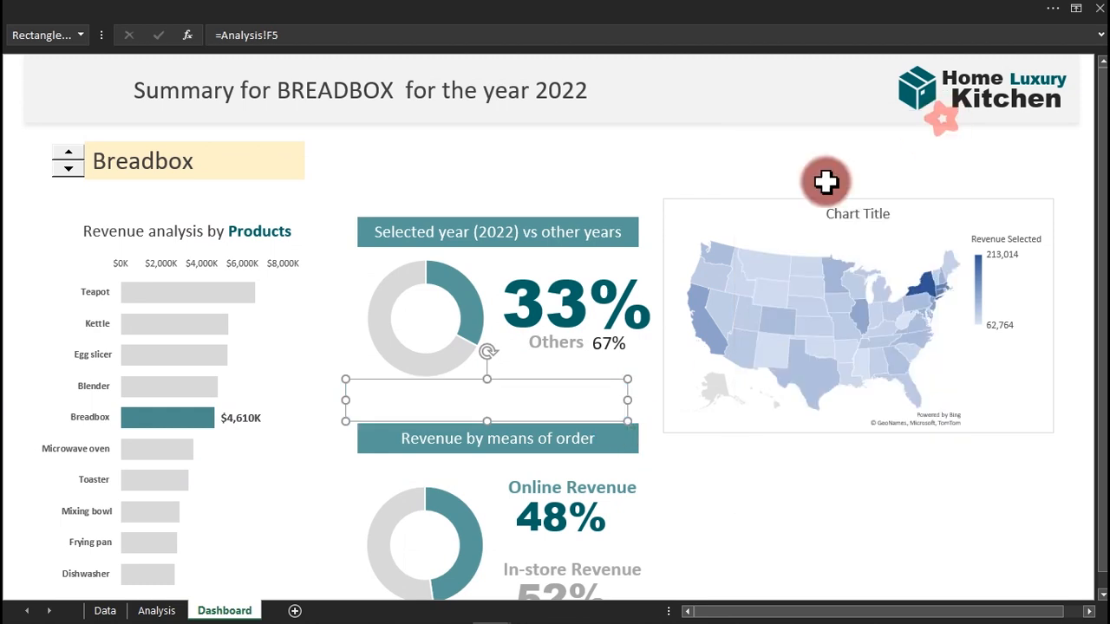
click(537, 173)
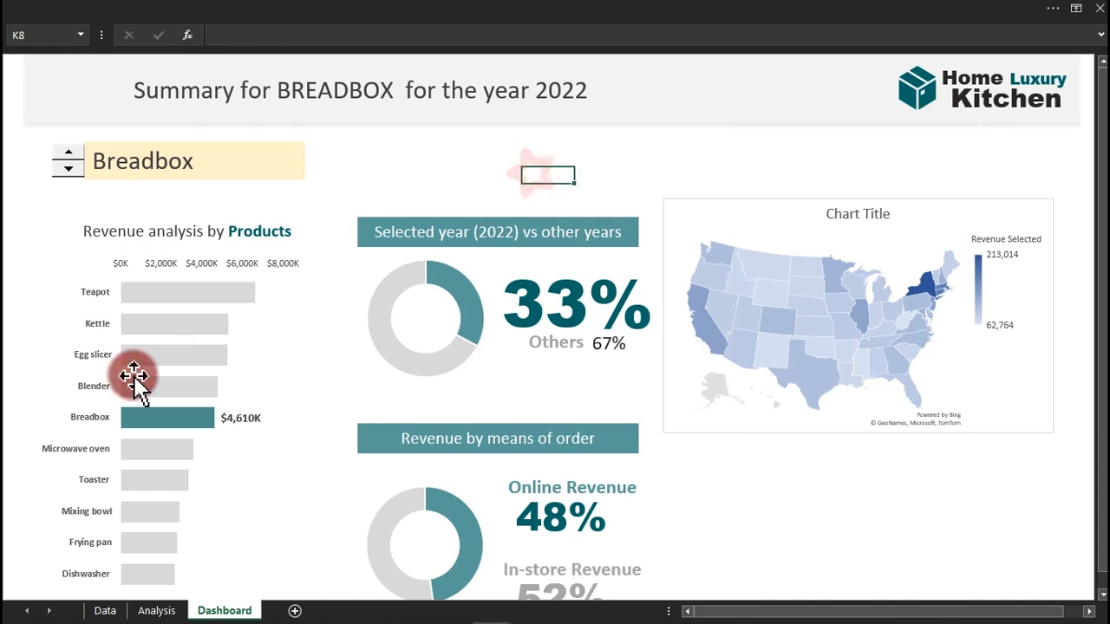
Switch the selected product to Frying pan and widen the caption box slightly so it ends level with the banners.
click(70, 171)
click(69, 171)
click(69, 171)
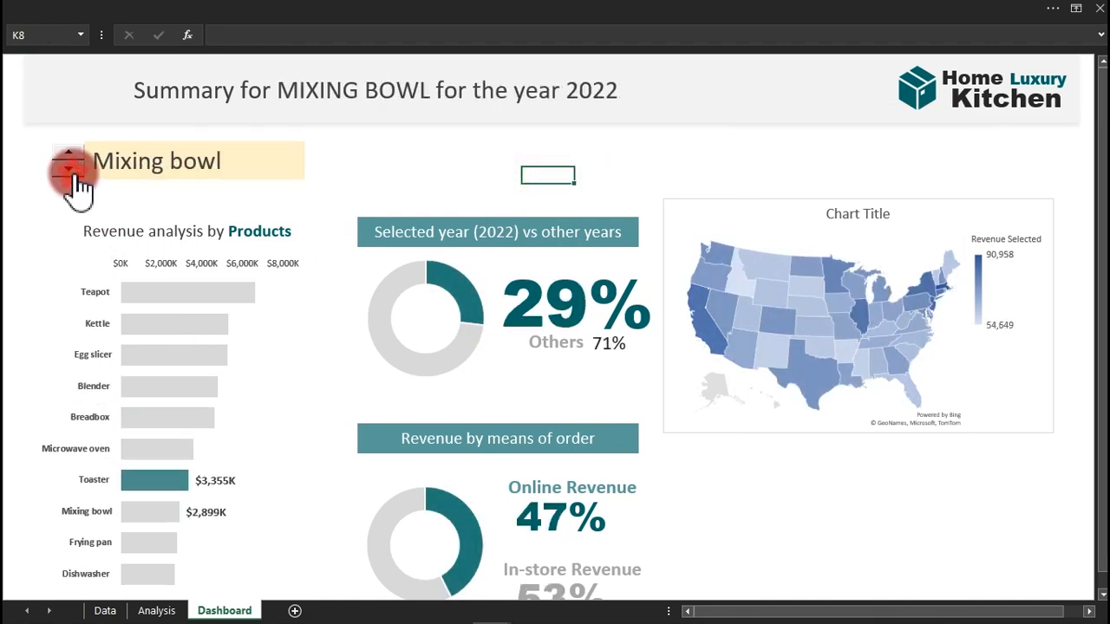
click(69, 171)
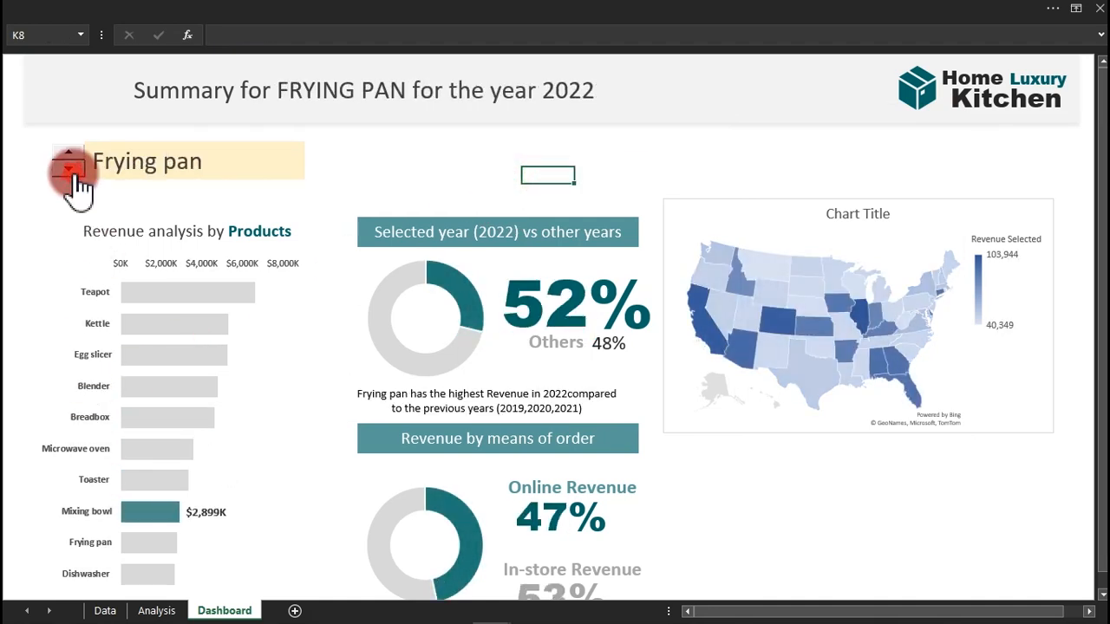
click(432, 402)
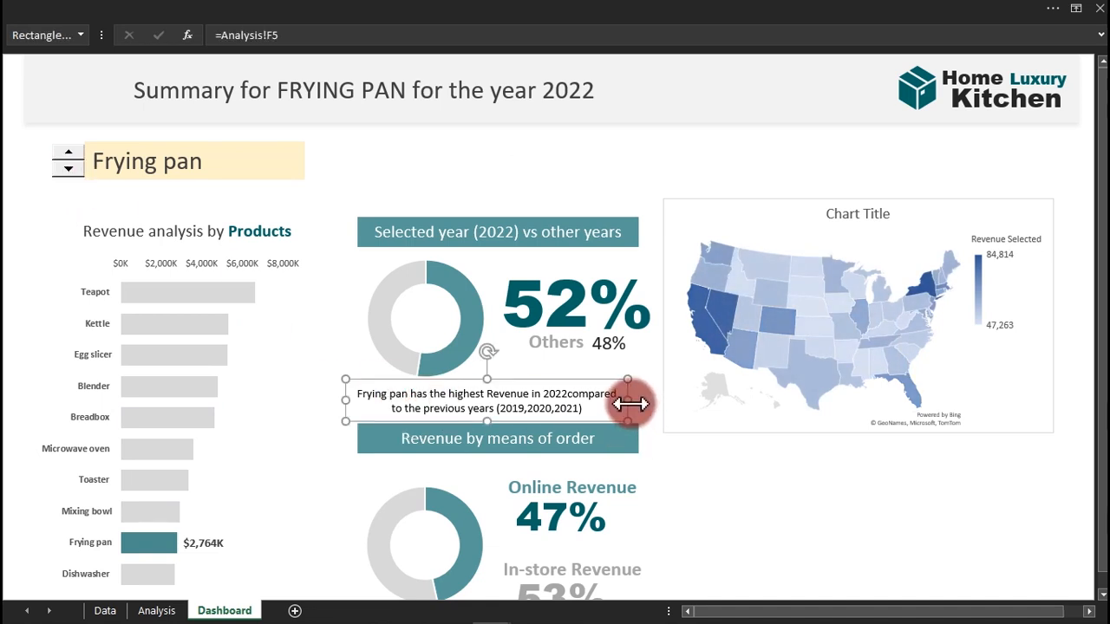
drag(627, 399, 637, 399)
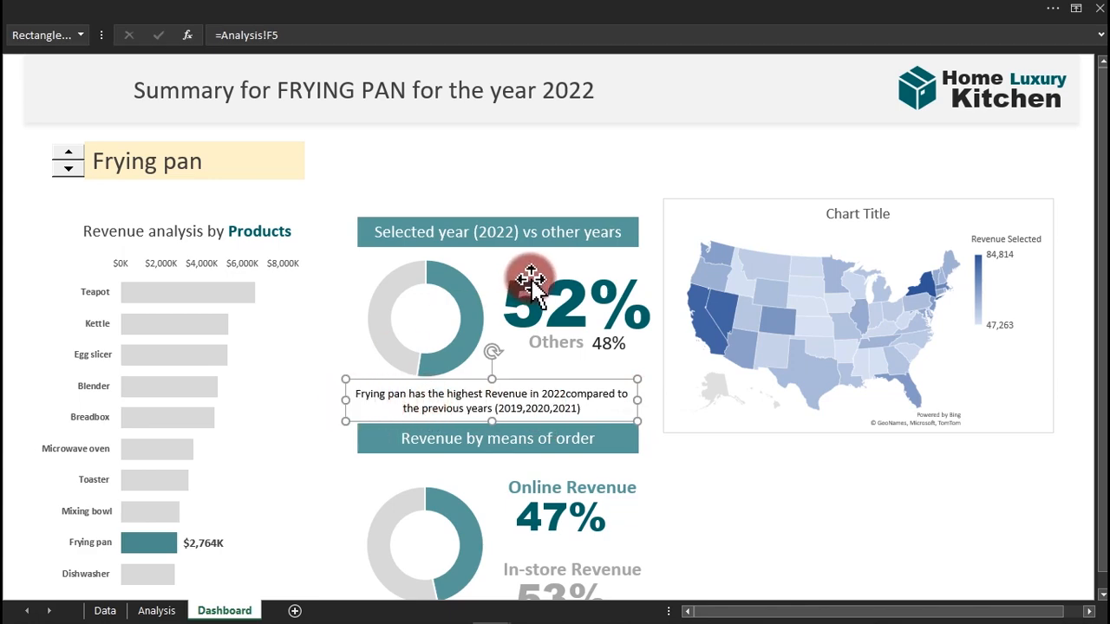
Format the caption text as 11 pt bold italic in a dark grey font colour, and deselect the box.
click(453, 8)
click(87, 41)
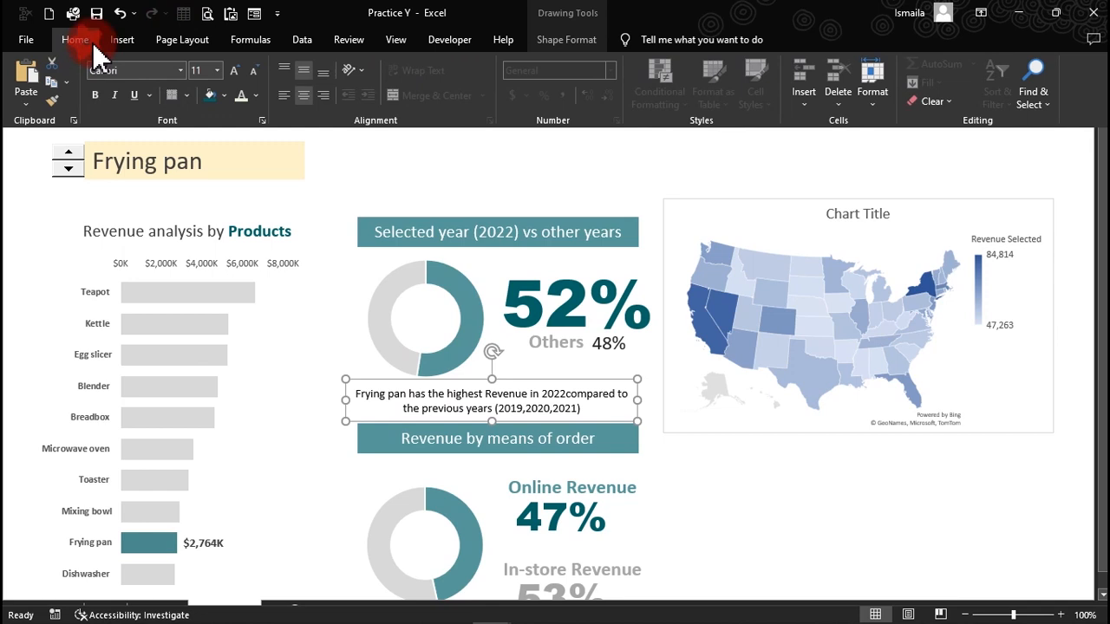
click(234, 72)
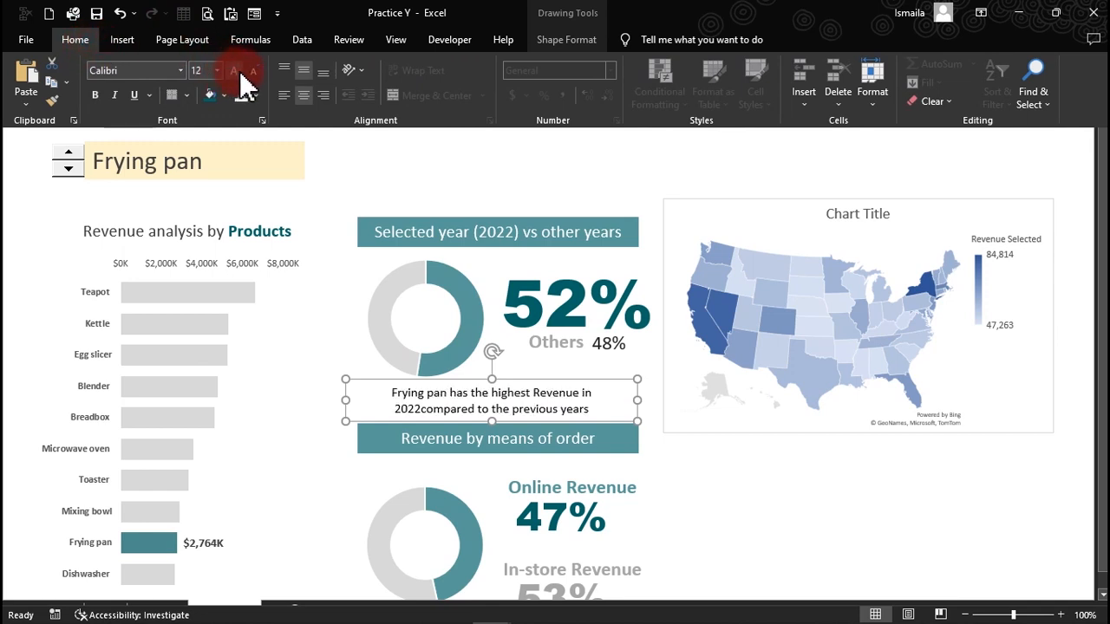
click(251, 71)
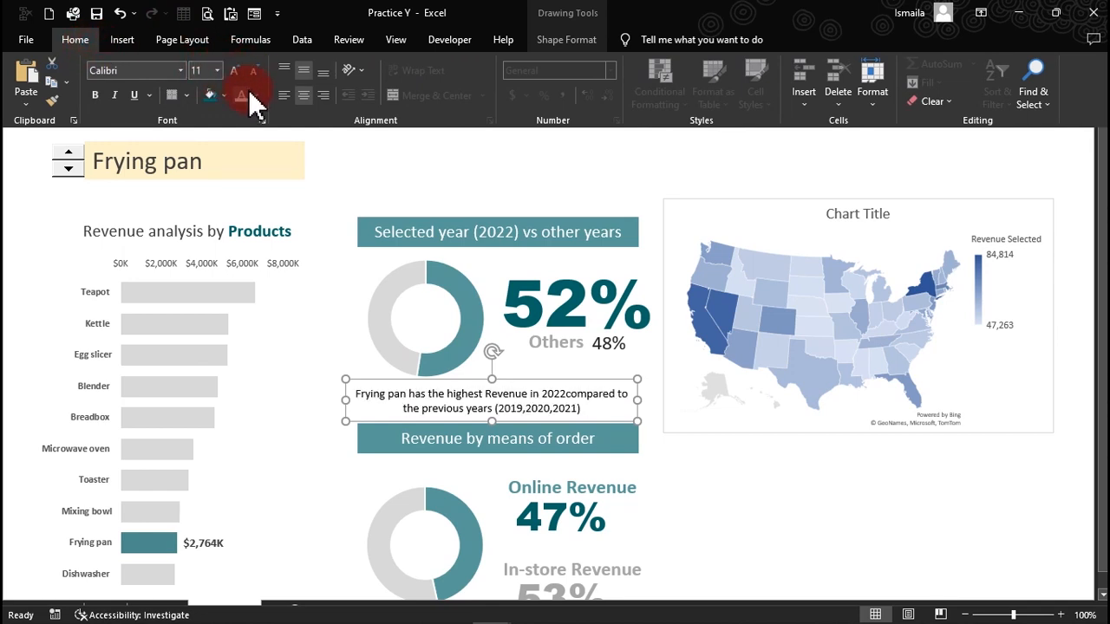
click(255, 95)
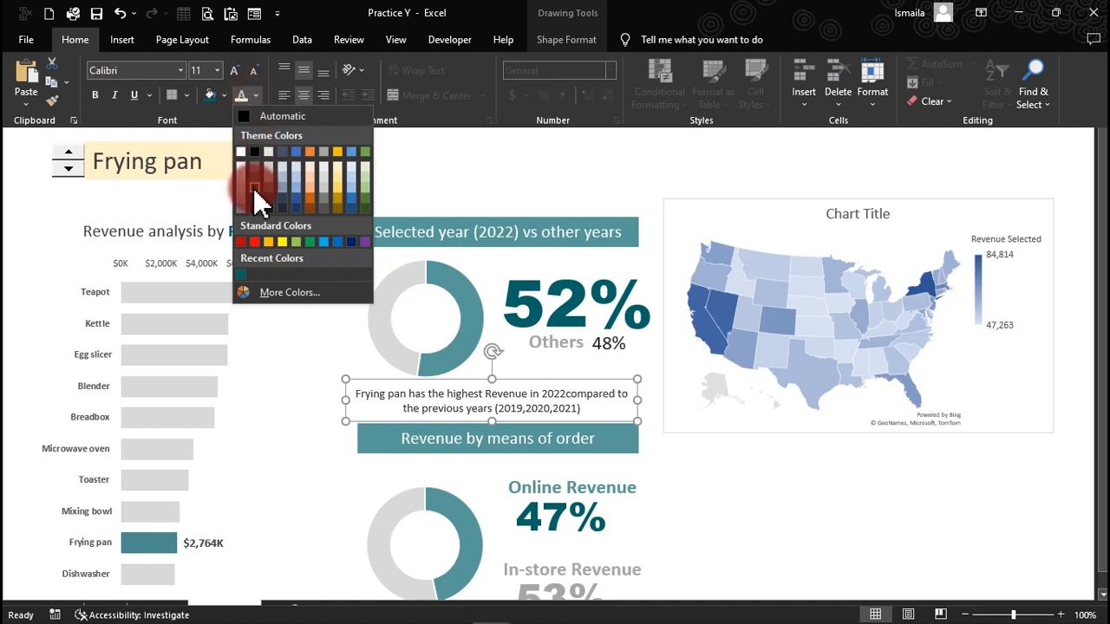
click(254, 189)
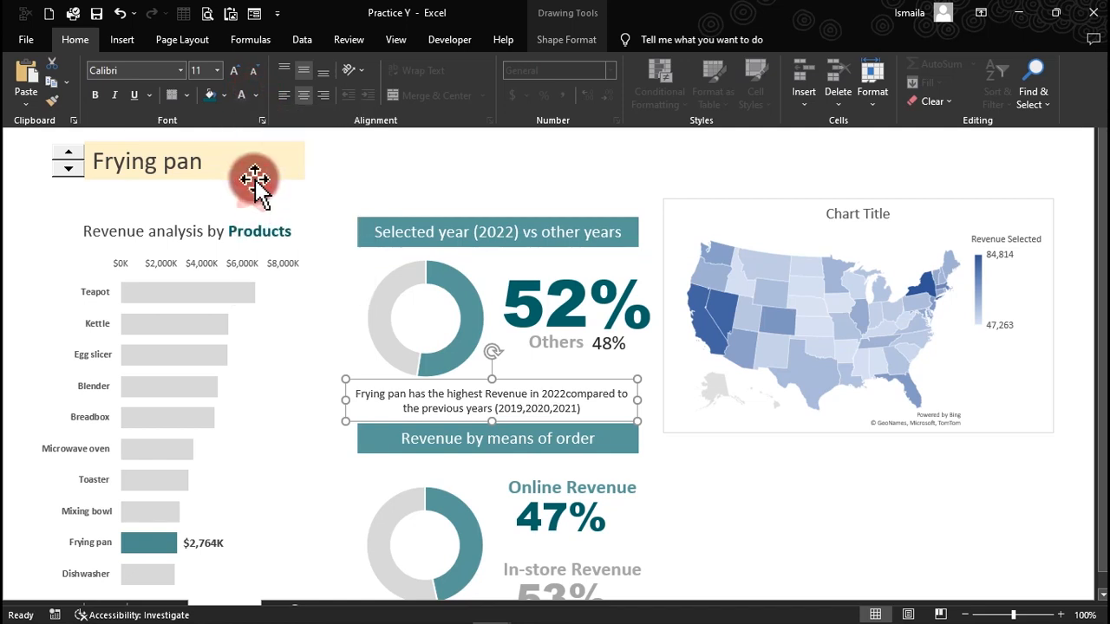
click(115, 95)
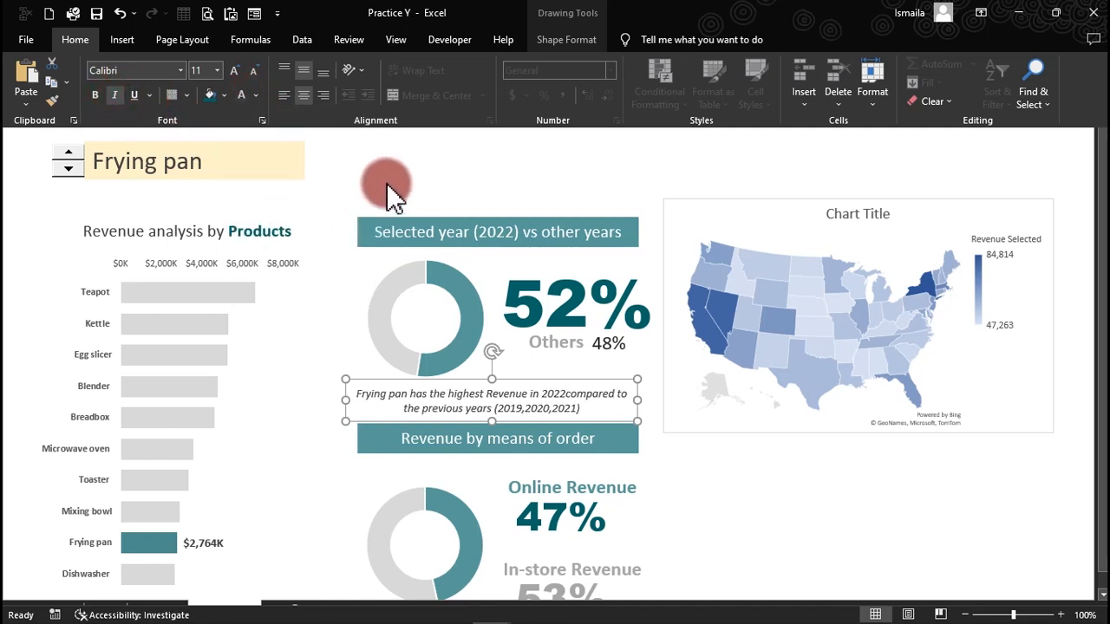
click(94, 96)
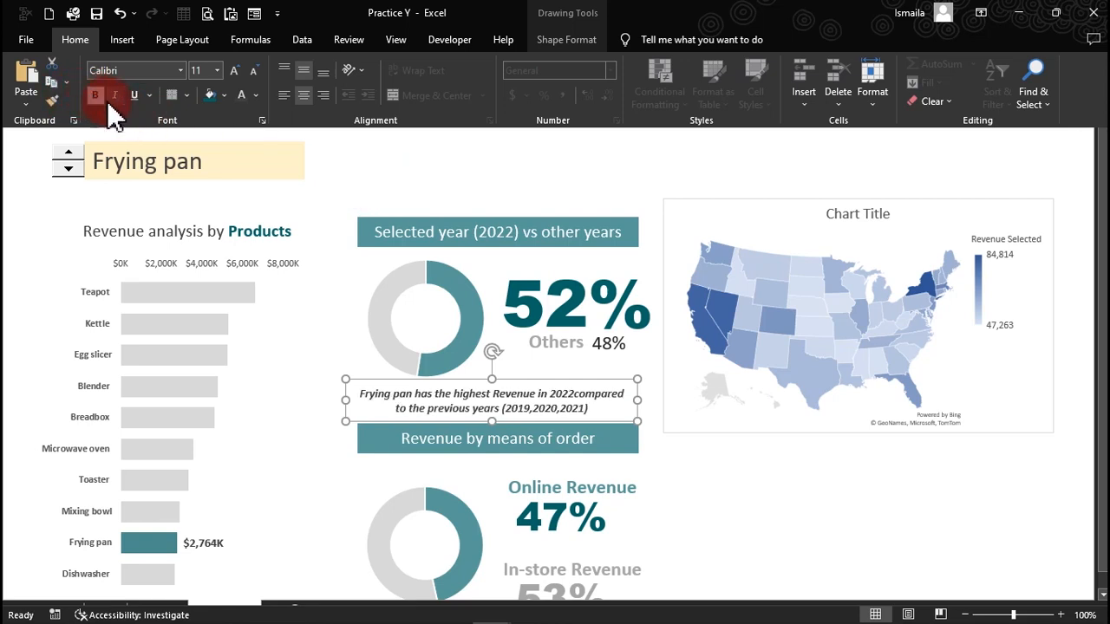
click(525, 180)
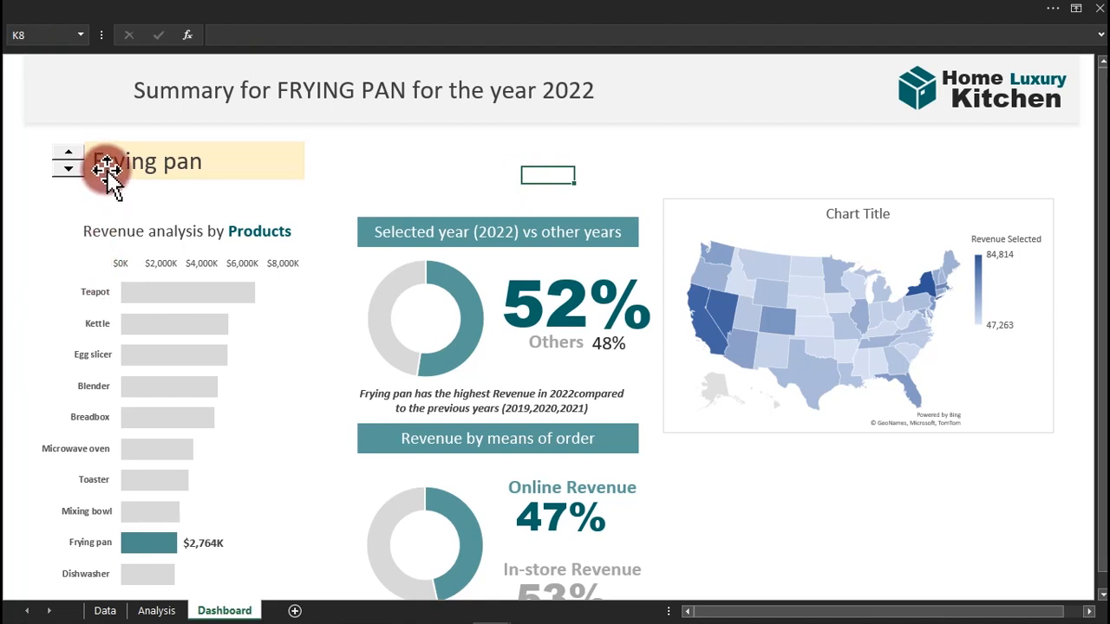
Switch the selected product to Dishwasher and hide the formula bar and ribbon again.
click(69, 169)
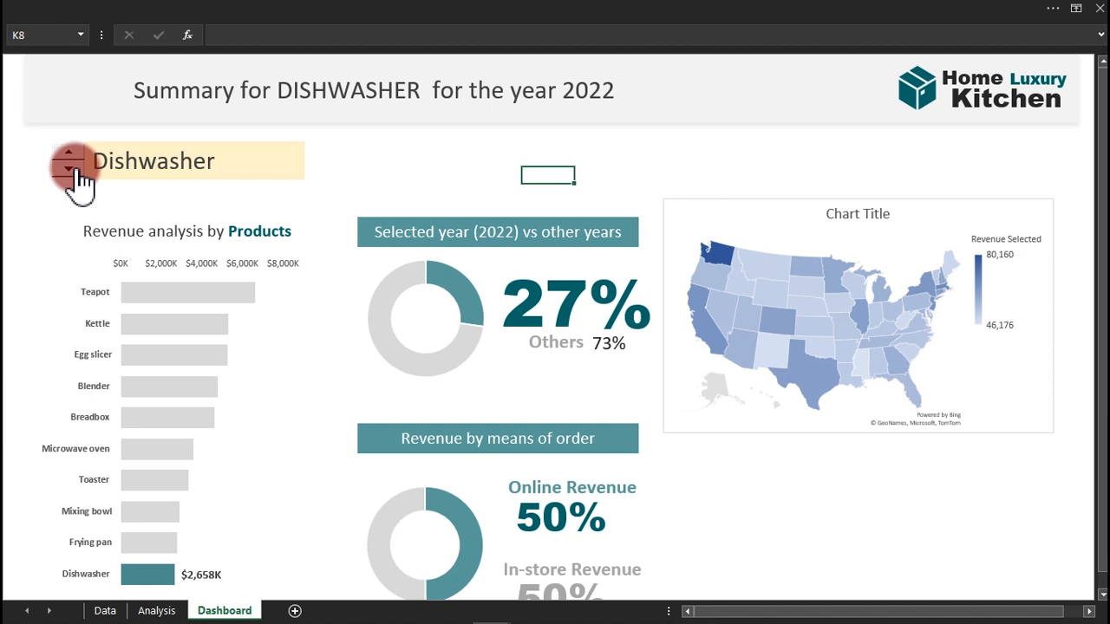
click(409, 9)
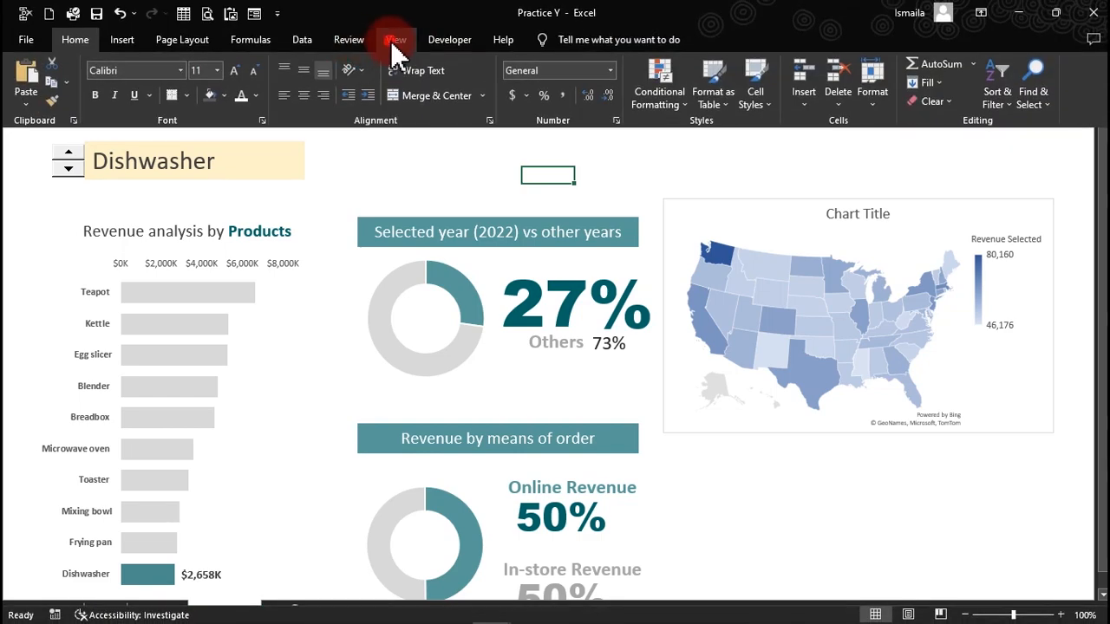
click(395, 42)
click(279, 73)
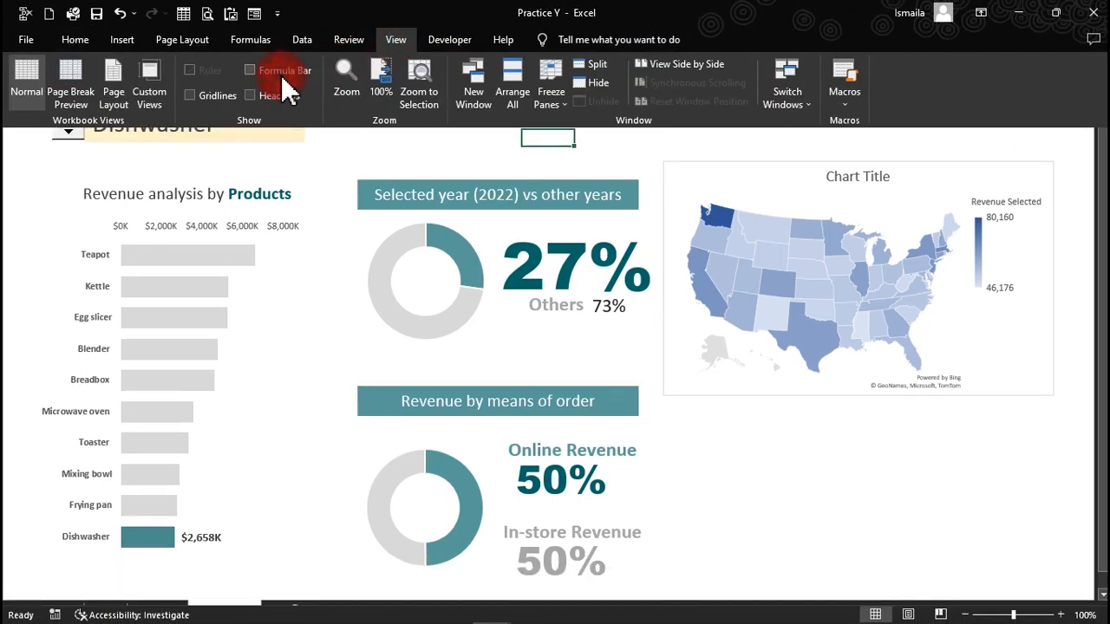
click(383, 154)
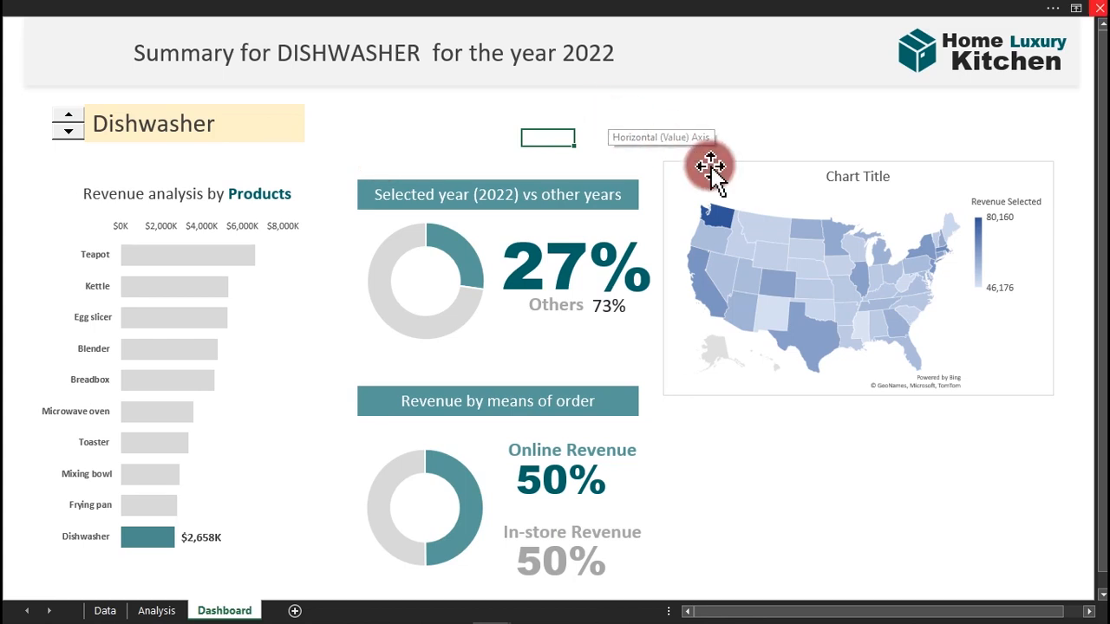
Extend the US map chart downward to just below the "Online Revenue" label and delete its chart title and legend.
click(729, 195)
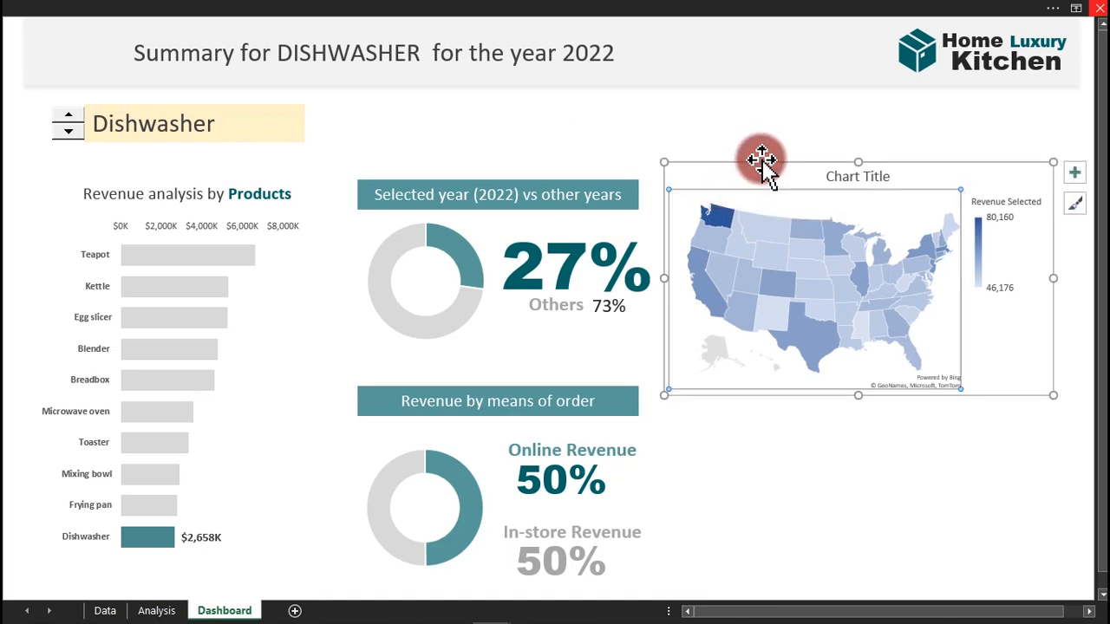
drag(857, 395, 860, 477)
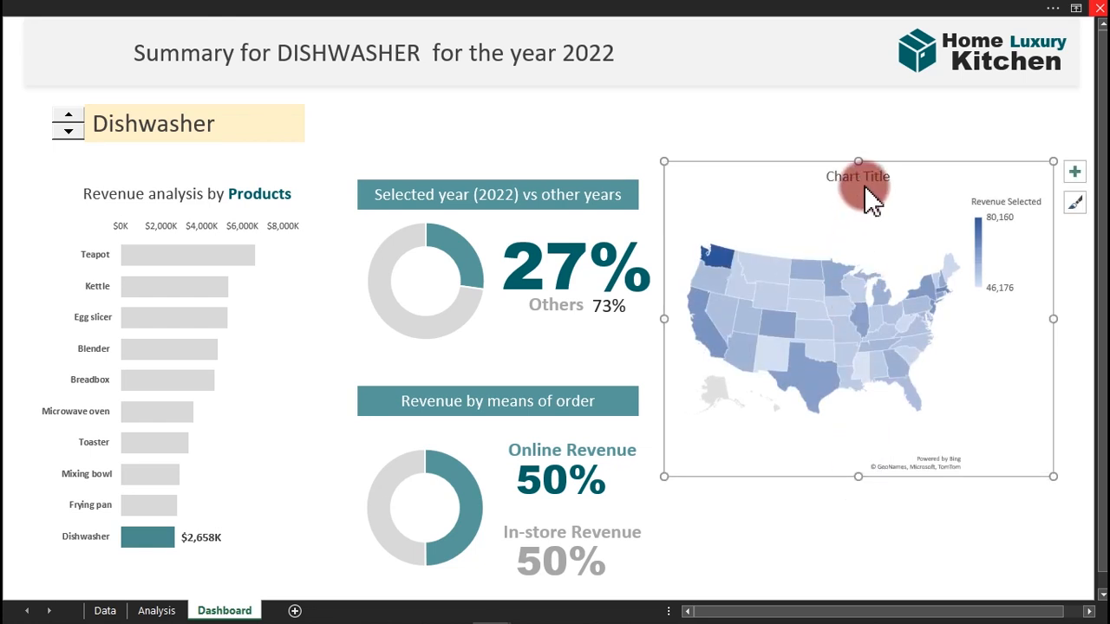
key(Delete)
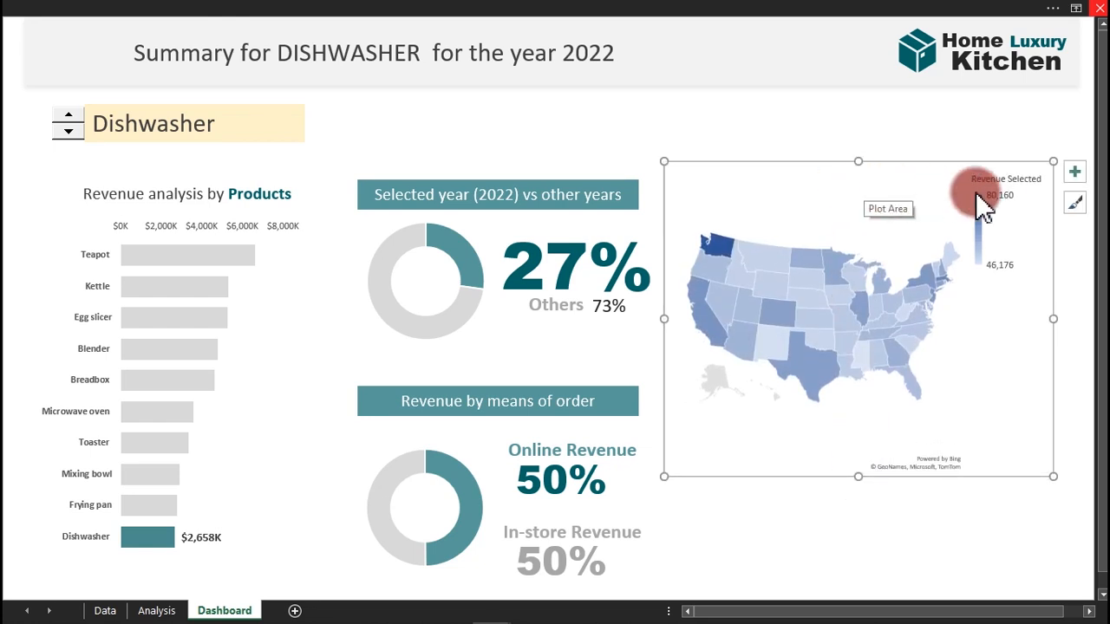
click(998, 194)
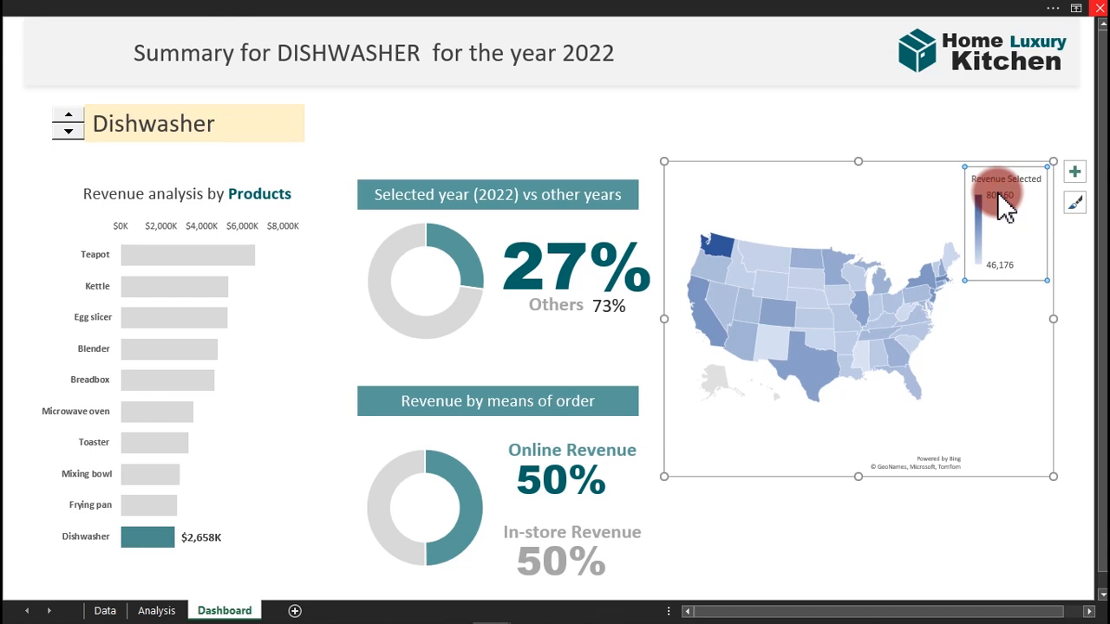
key(Delete)
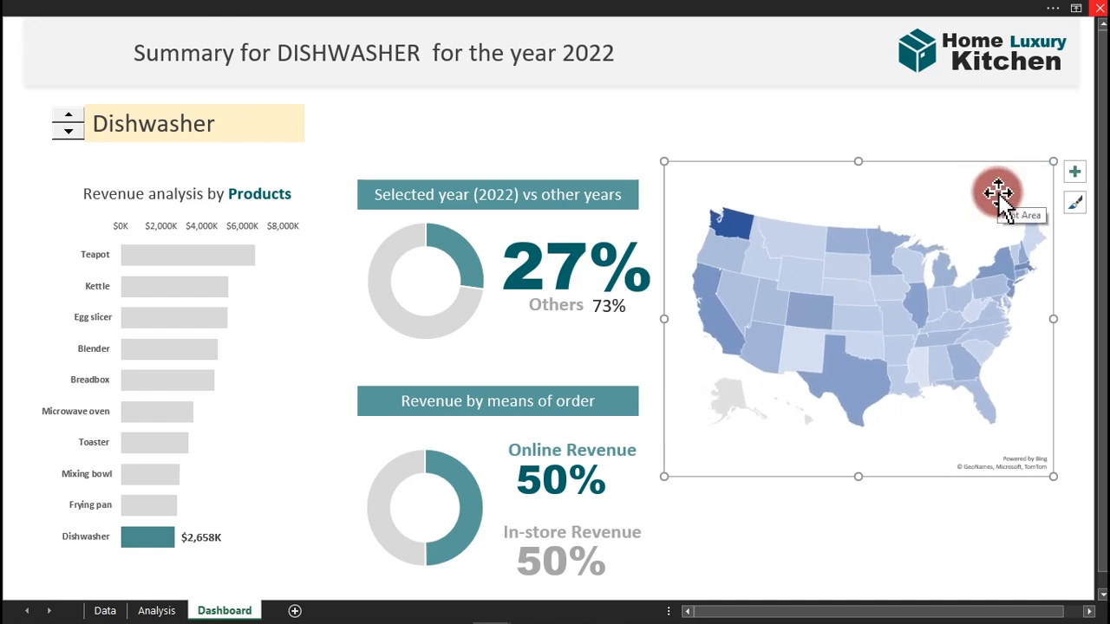
Open the formatting options of the map's data series and place them clear of the map.
double_click(946, 293)
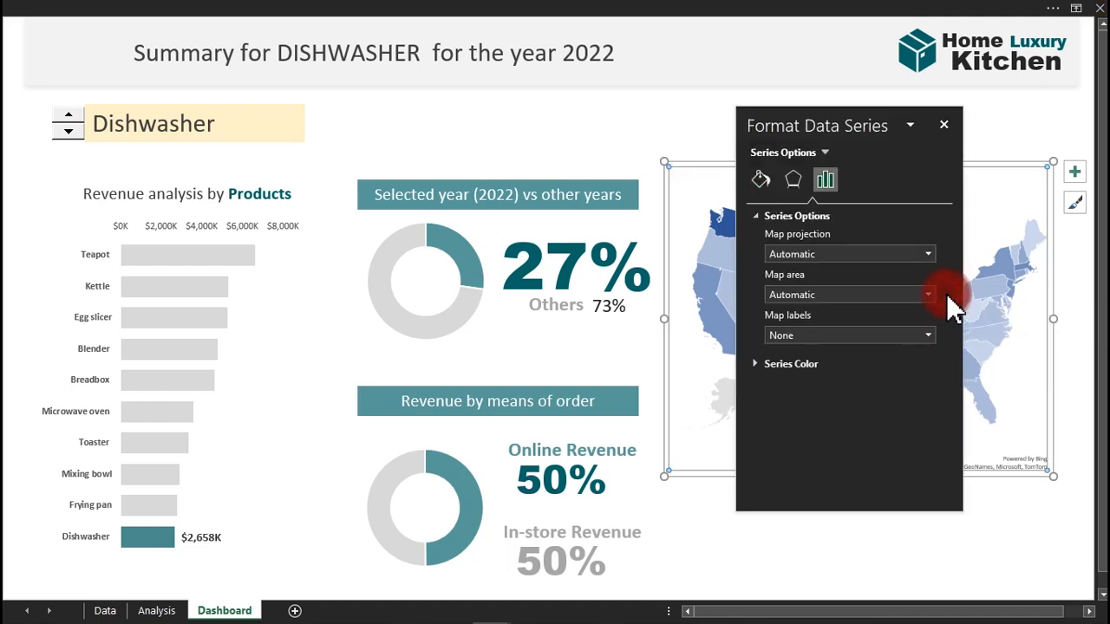
drag(843, 128, 375, 110)
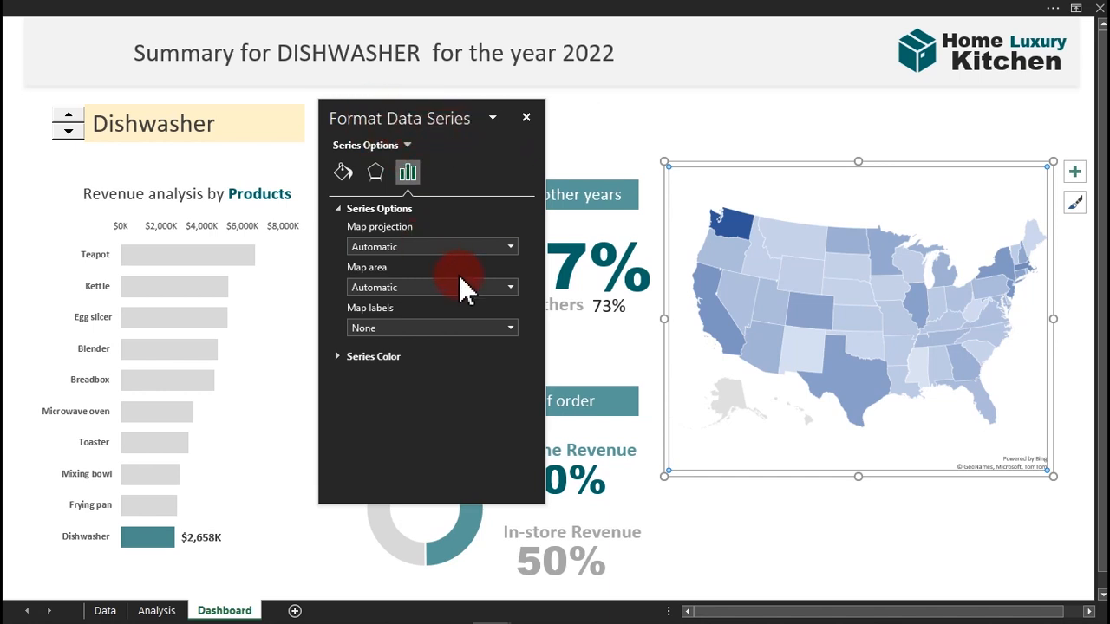
Try the Map area options Only regions with data, Country/Region, Multiple countries/regions and World on the map, and restore Automatic.
click(497, 291)
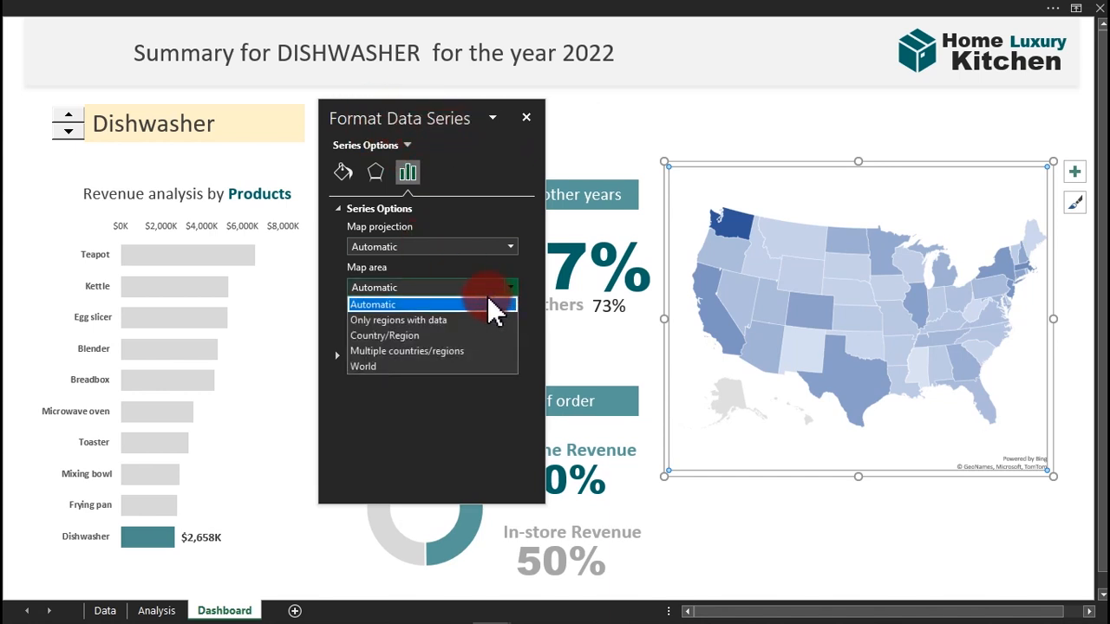
click(449, 318)
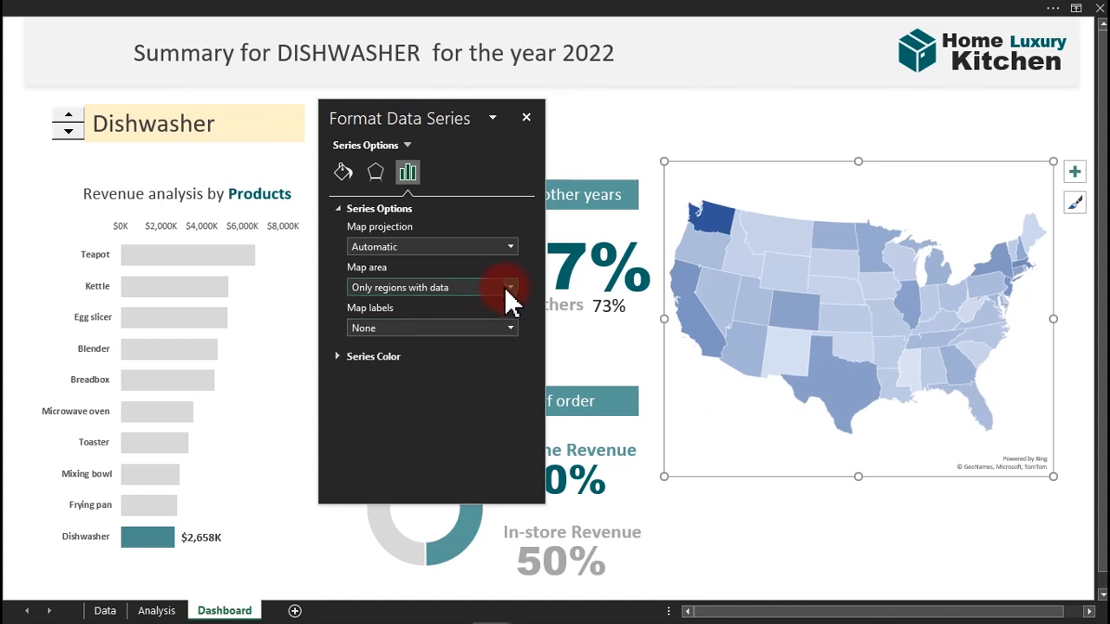
click(505, 288)
click(438, 336)
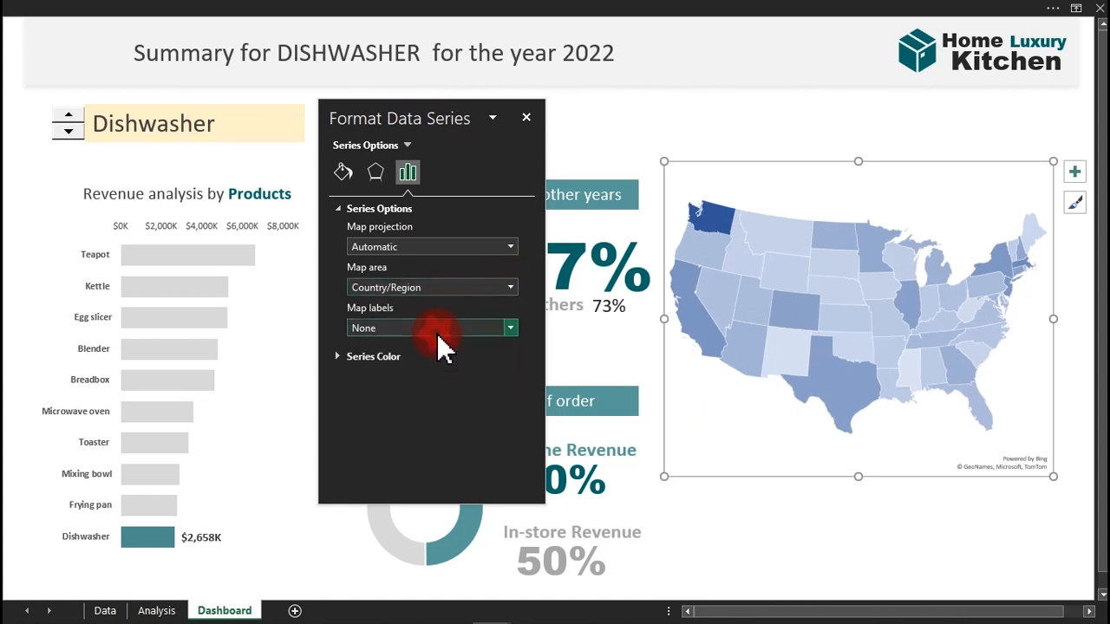
click(509, 288)
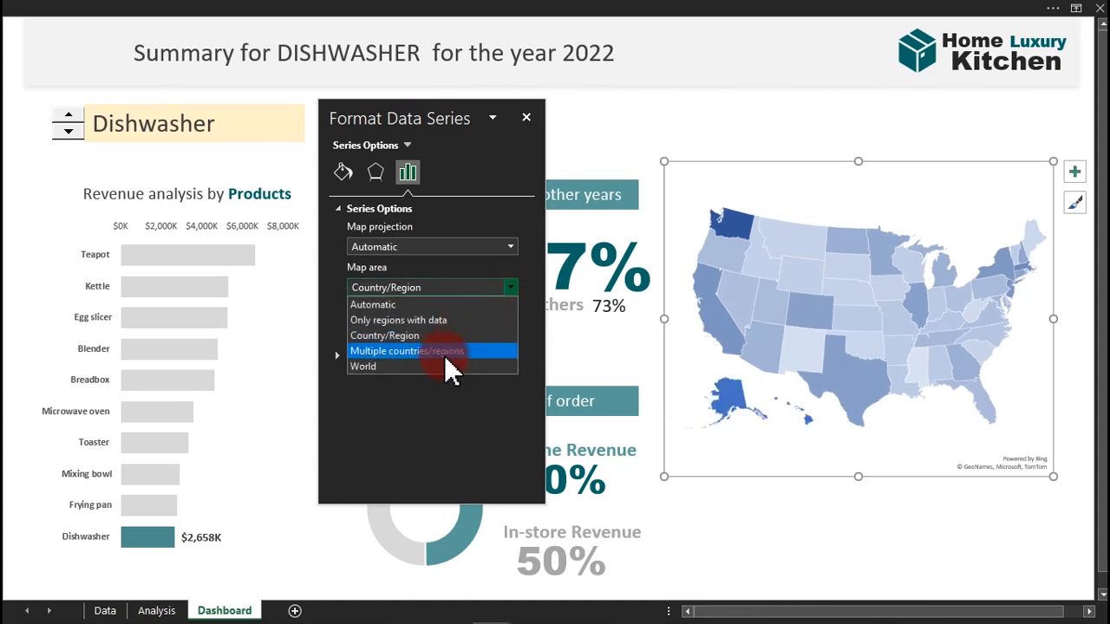
click(466, 352)
click(511, 289)
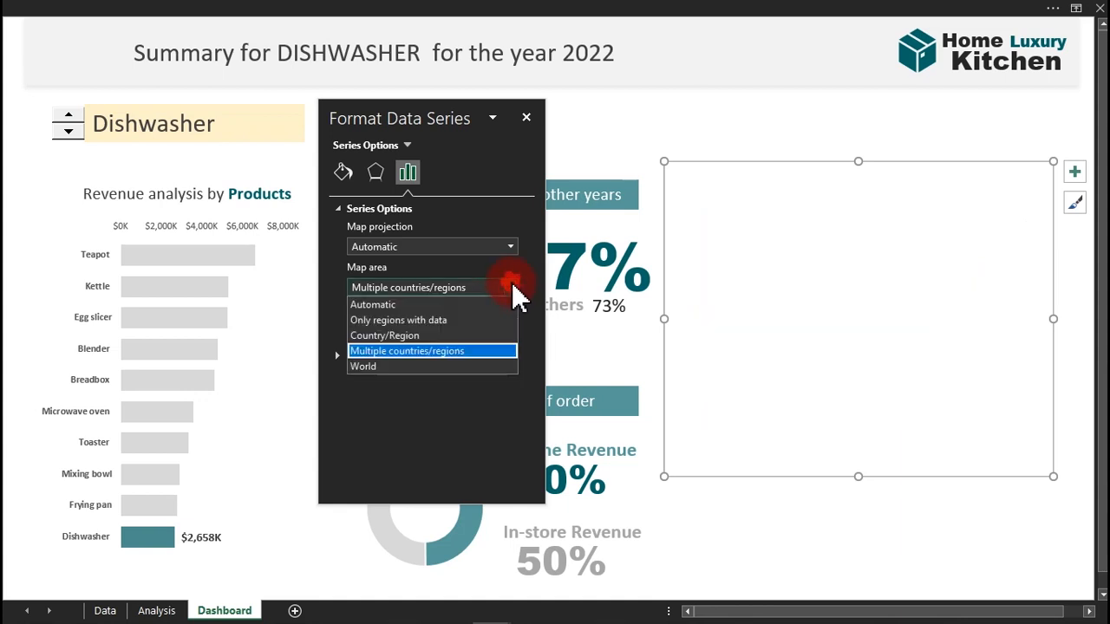
click(411, 364)
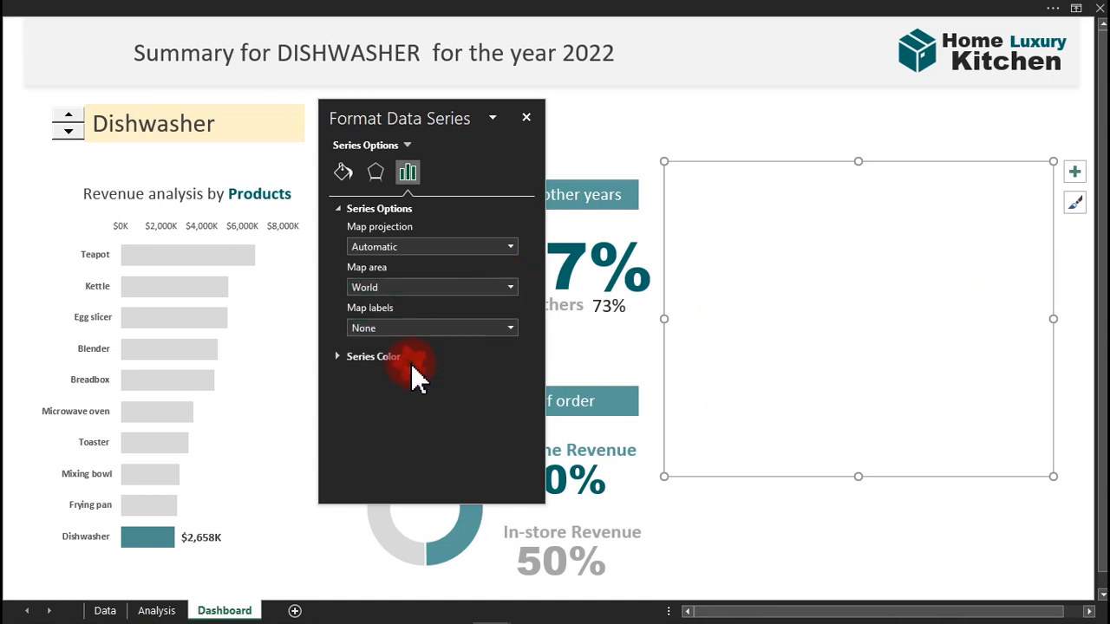
click(507, 289)
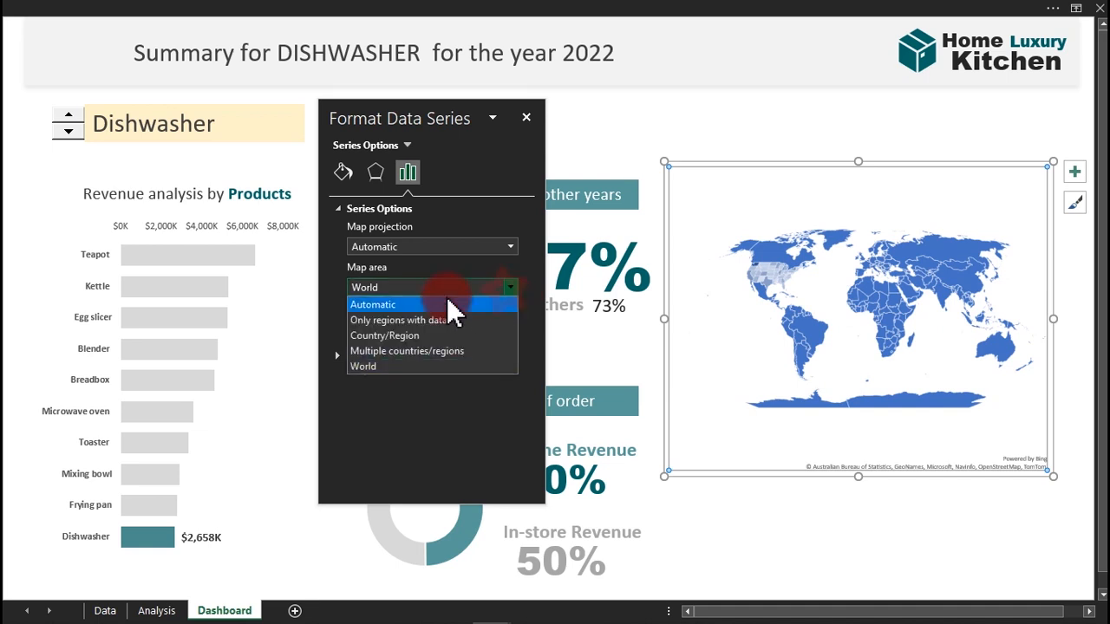
click(421, 307)
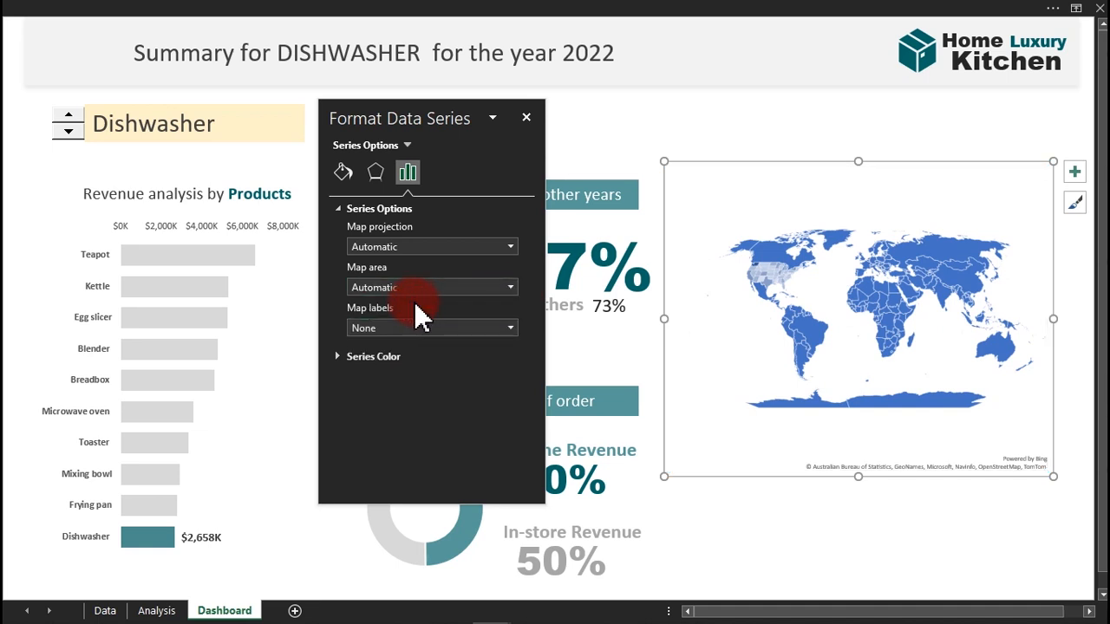
Set the map labels to Best fit only and examine the revenue value for Colorado.
click(512, 332)
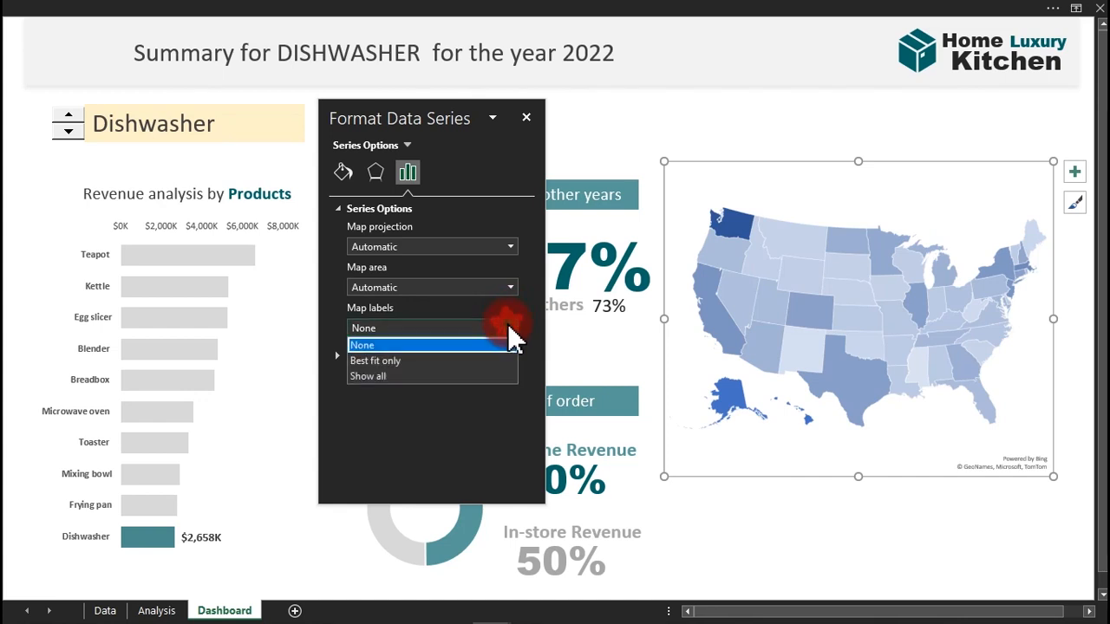
click(435, 360)
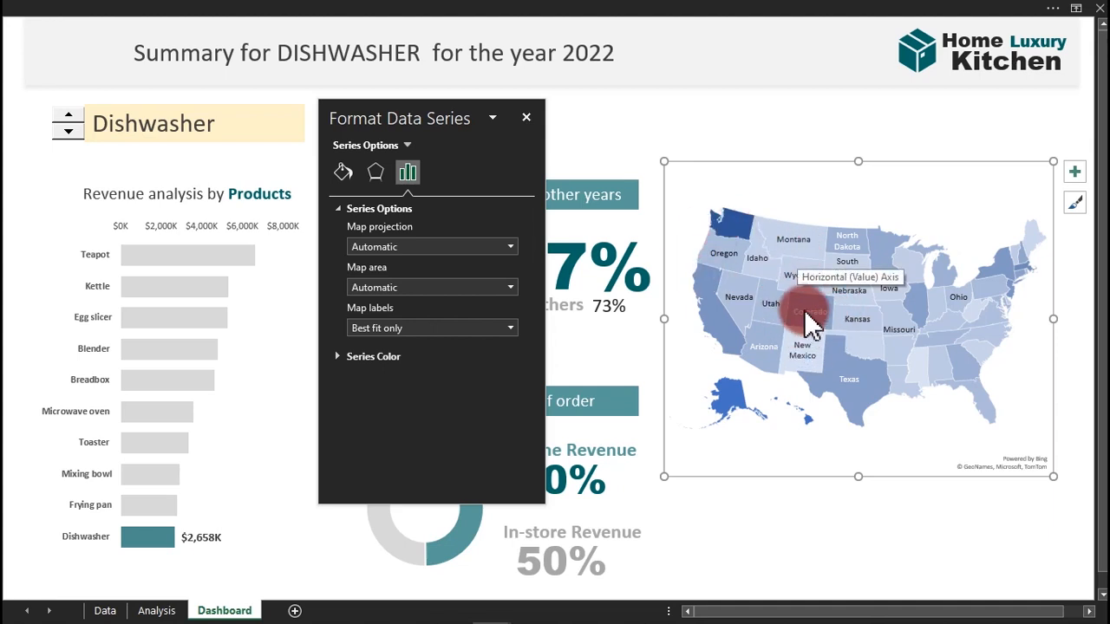
mouse_move(811, 323)
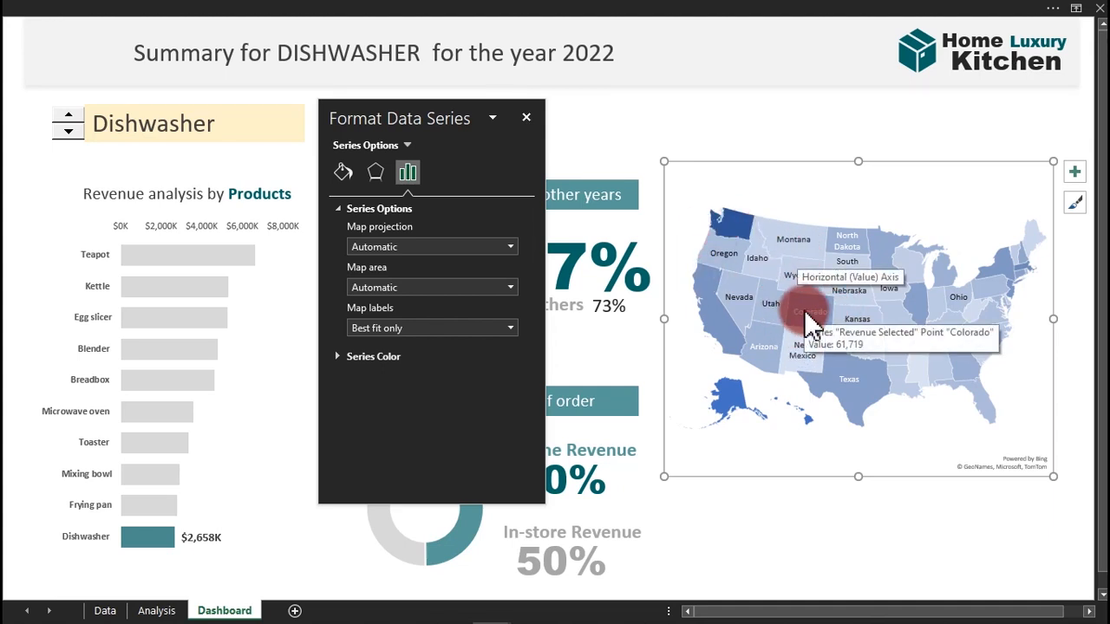
Show the map's series colour settings in full, clear of the map, and switch the colour scale to Diverging (3-color).
click(390, 358)
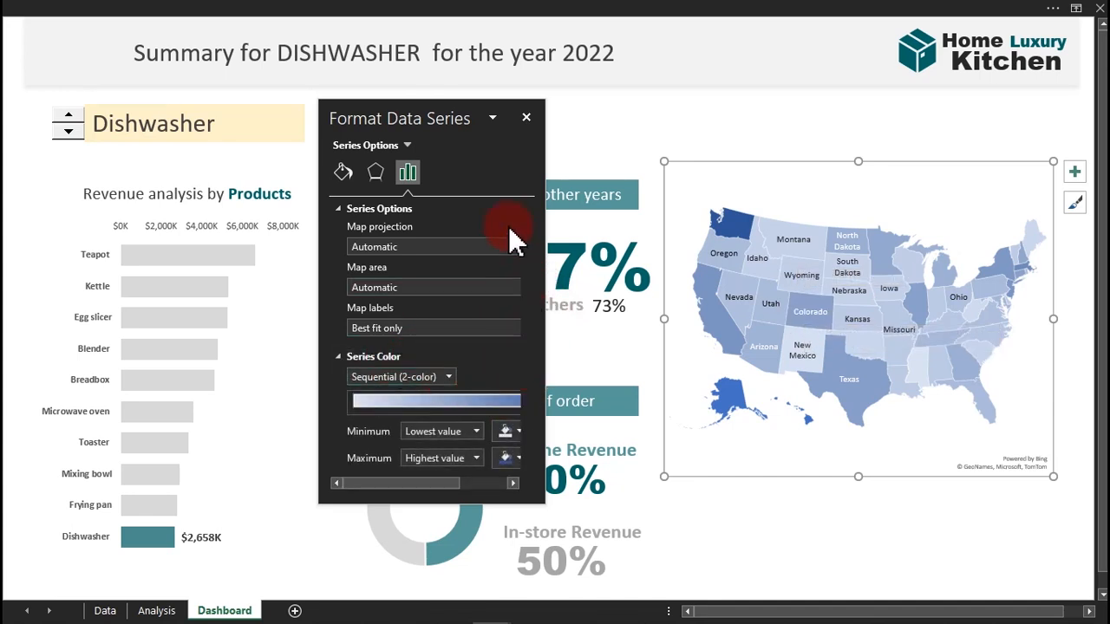
drag(544, 212, 639, 210)
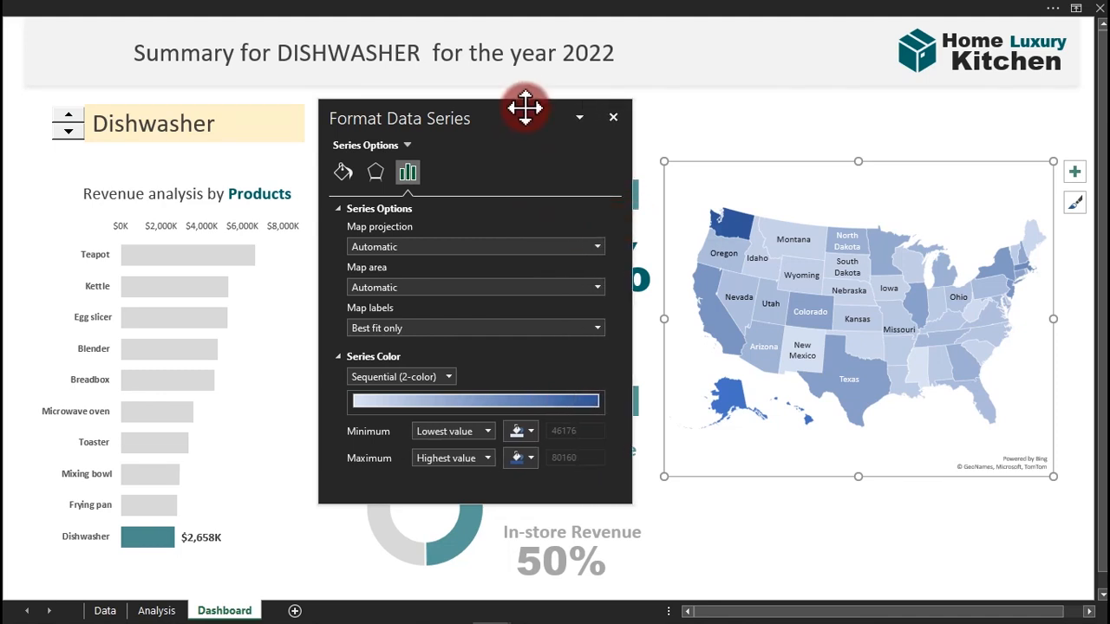
drag(524, 108, 439, 55)
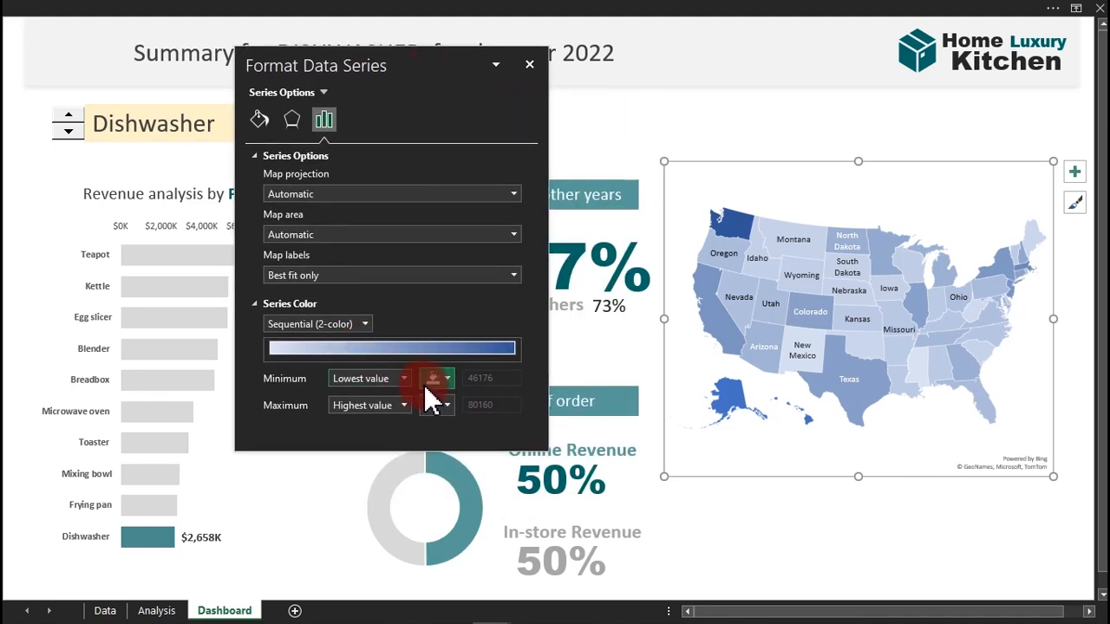
click(363, 326)
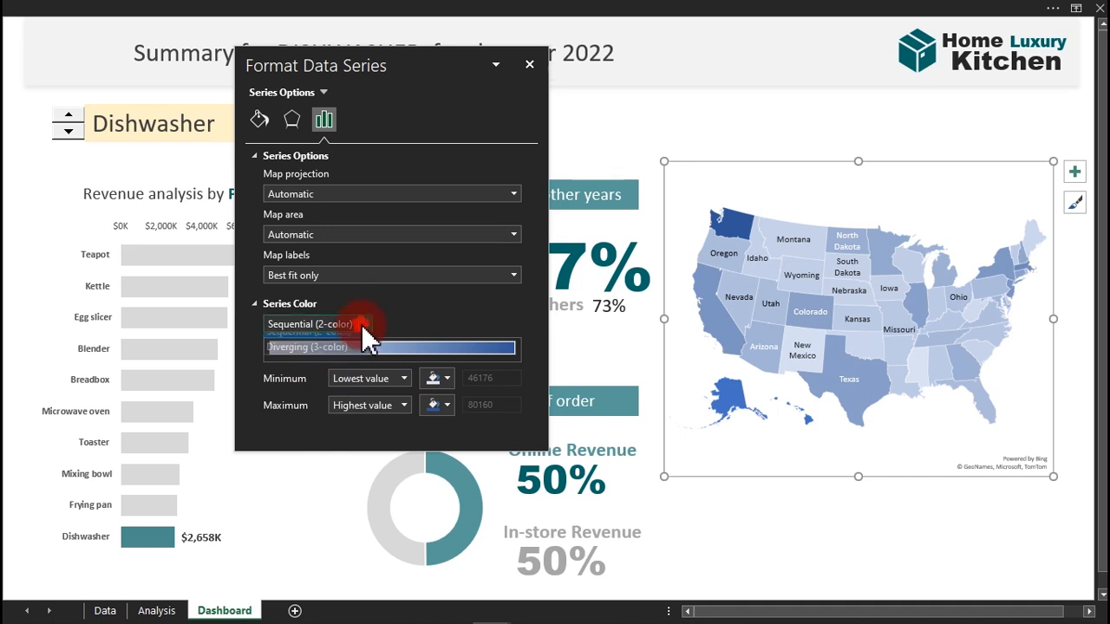
click(331, 357)
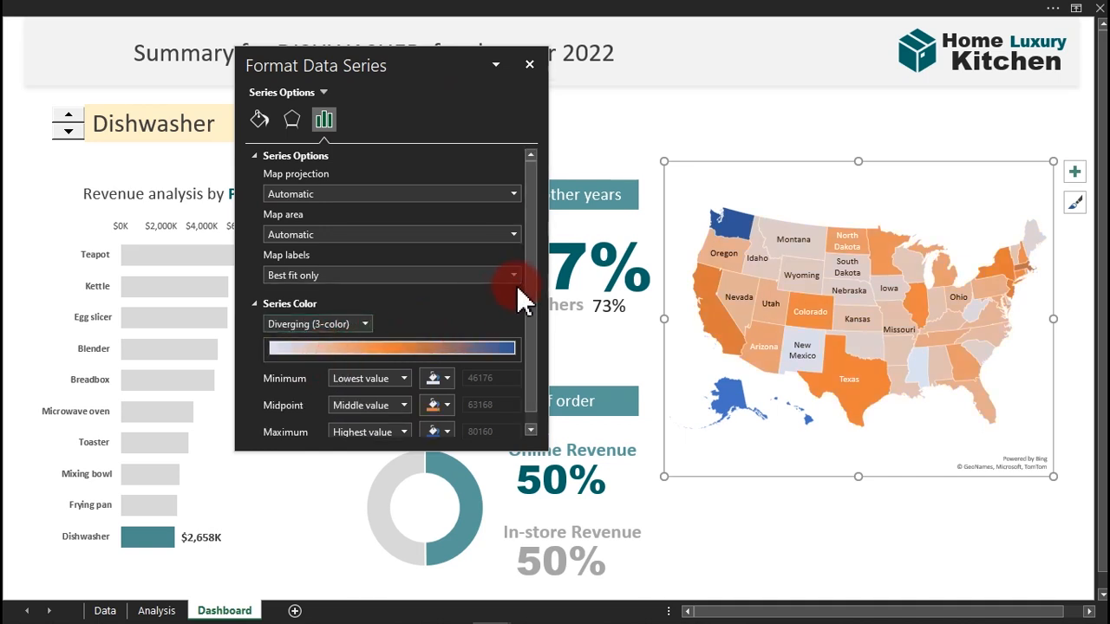
Set the colour for the minimum (lowest value) of the map scale to a dark grey shade of black.
drag(528, 277, 532, 355)
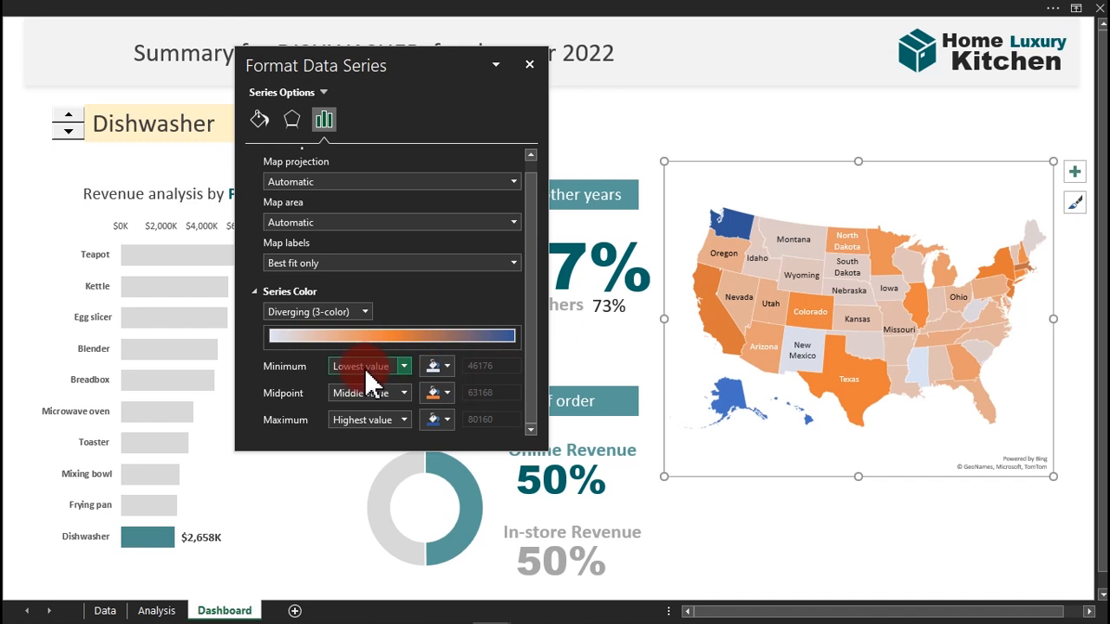
click(447, 366)
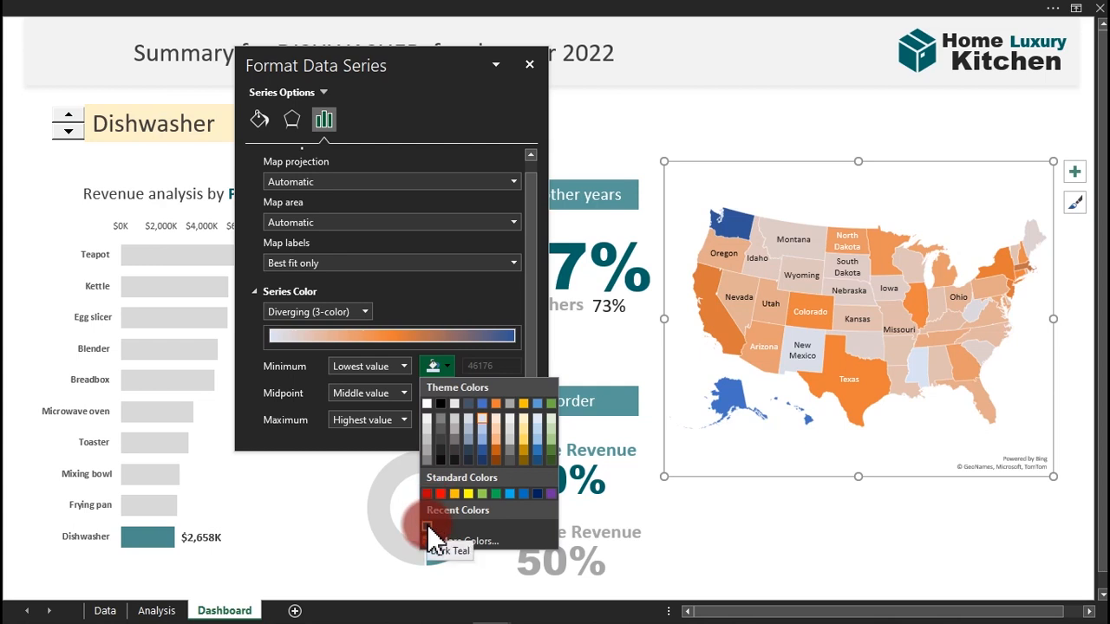
click(442, 442)
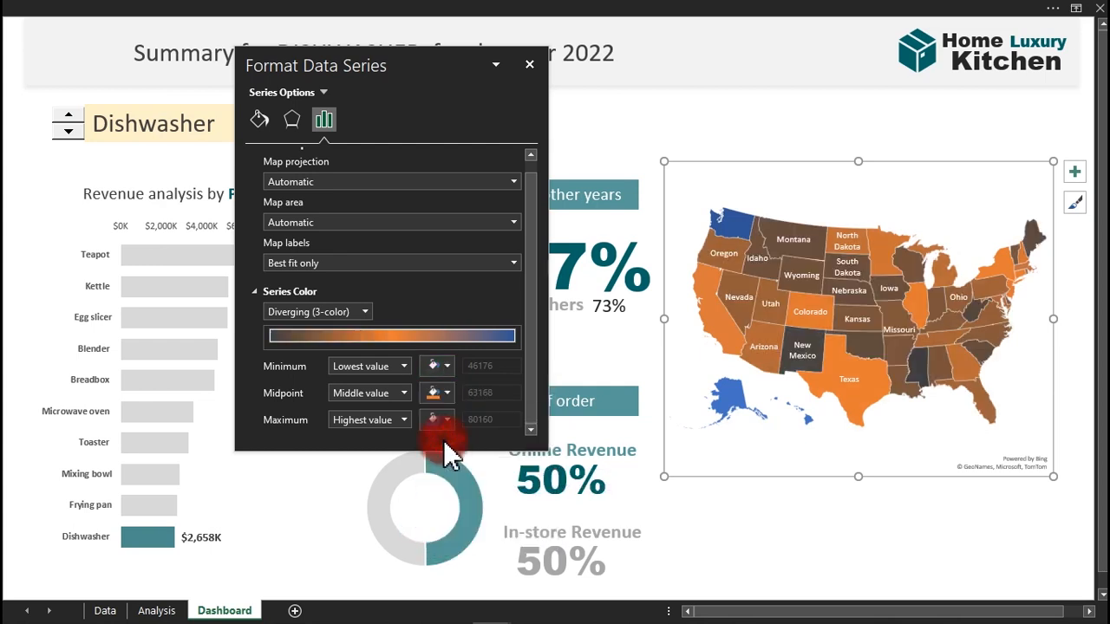
Base the map scale's midpoint on Number with the value 0 and colour it white.
click(404, 394)
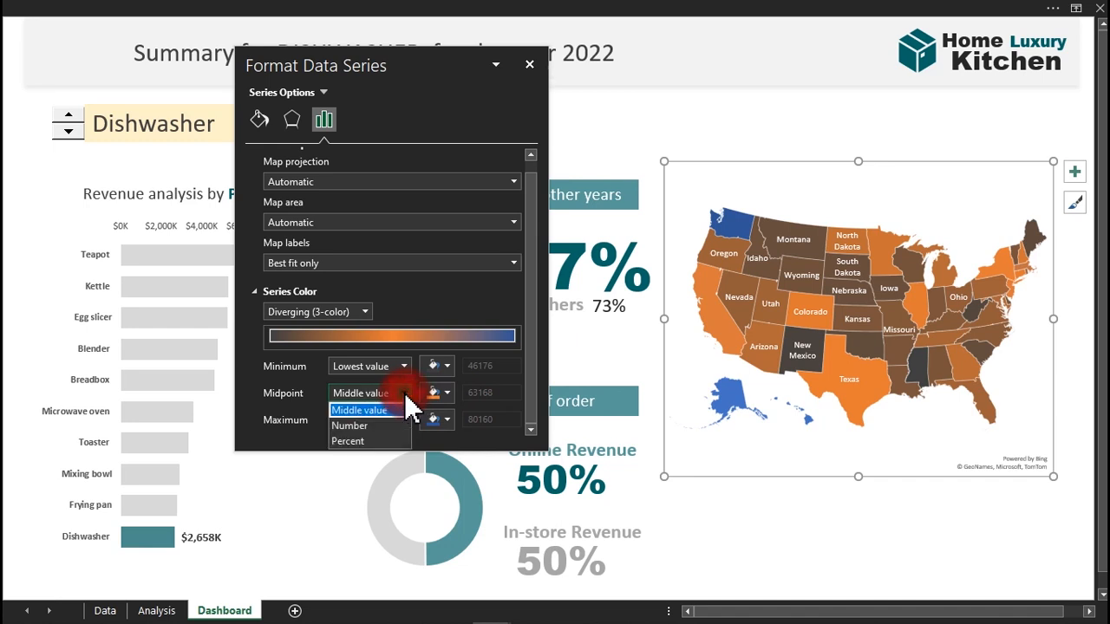
click(358, 425)
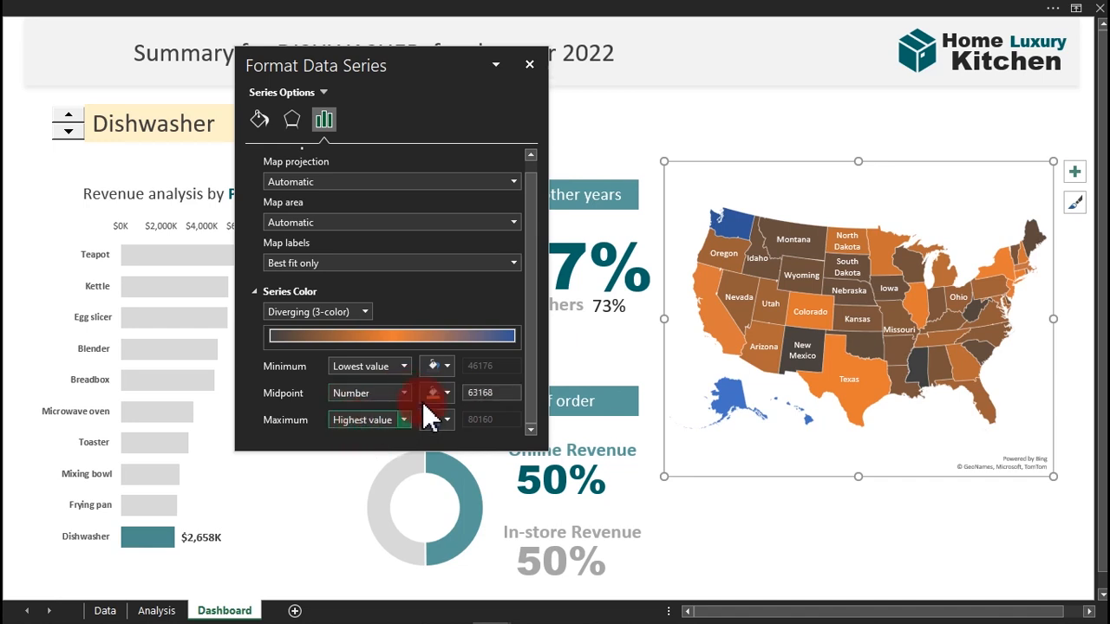
click(513, 394)
click(503, 393)
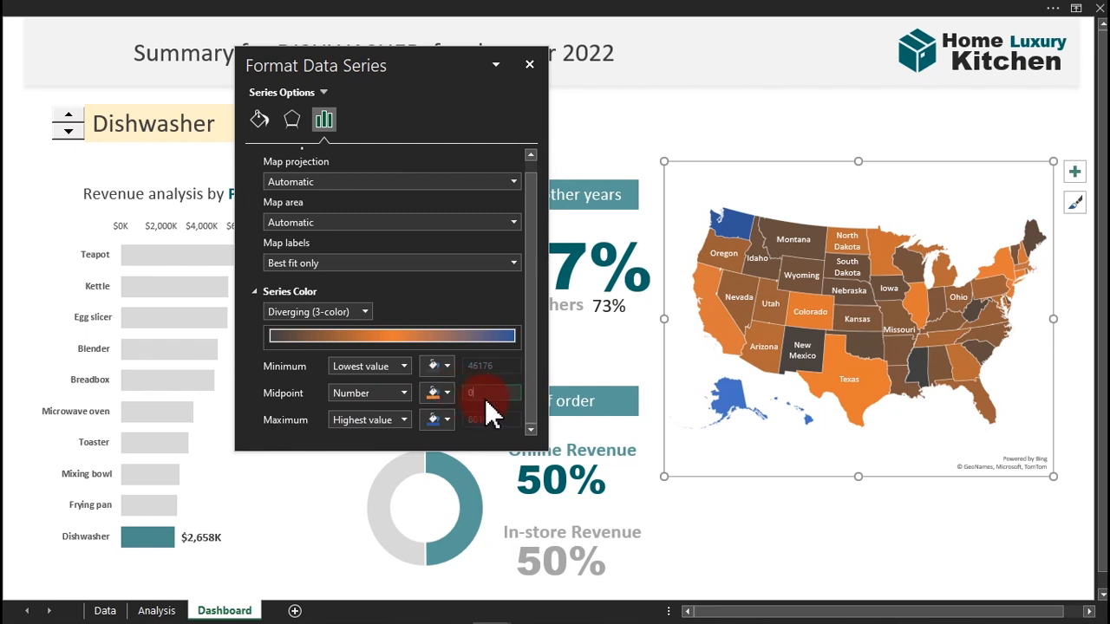
key(Return)
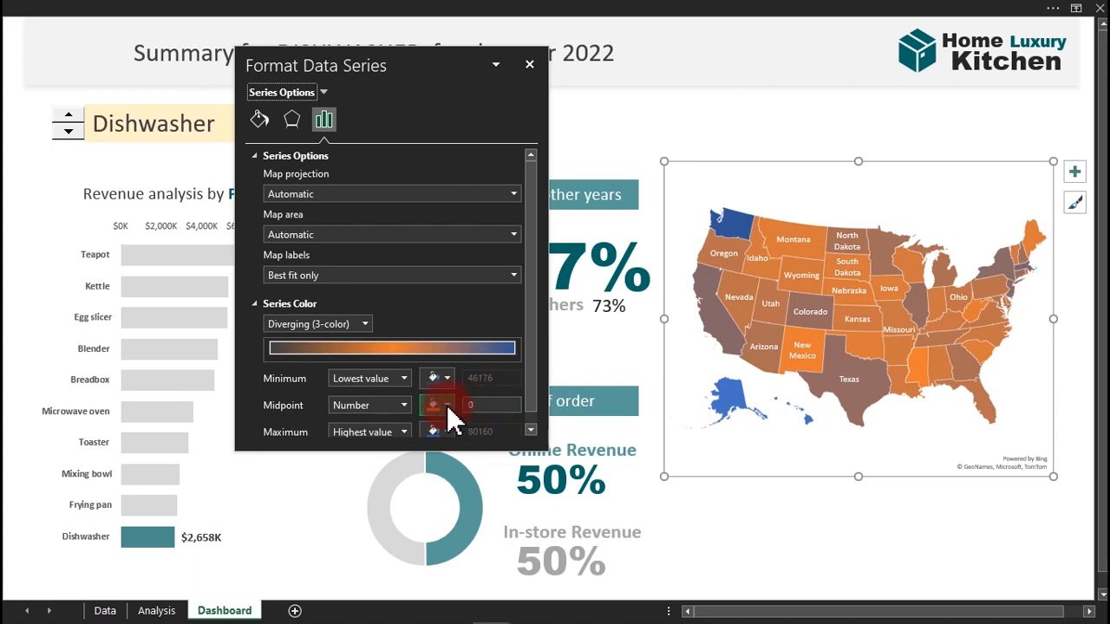
click(446, 406)
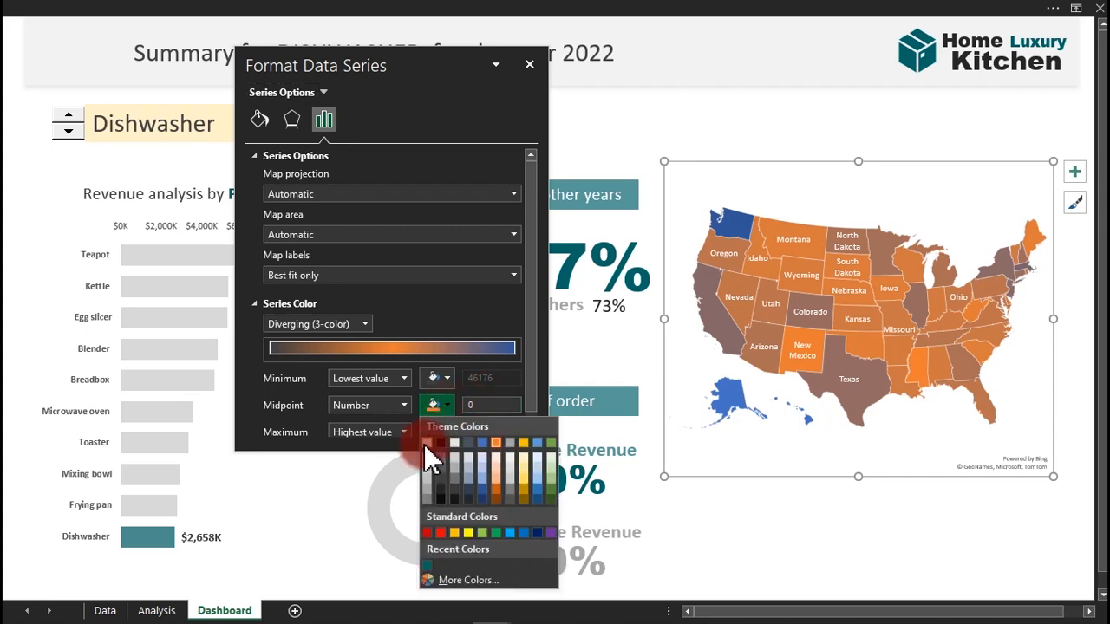
click(426, 450)
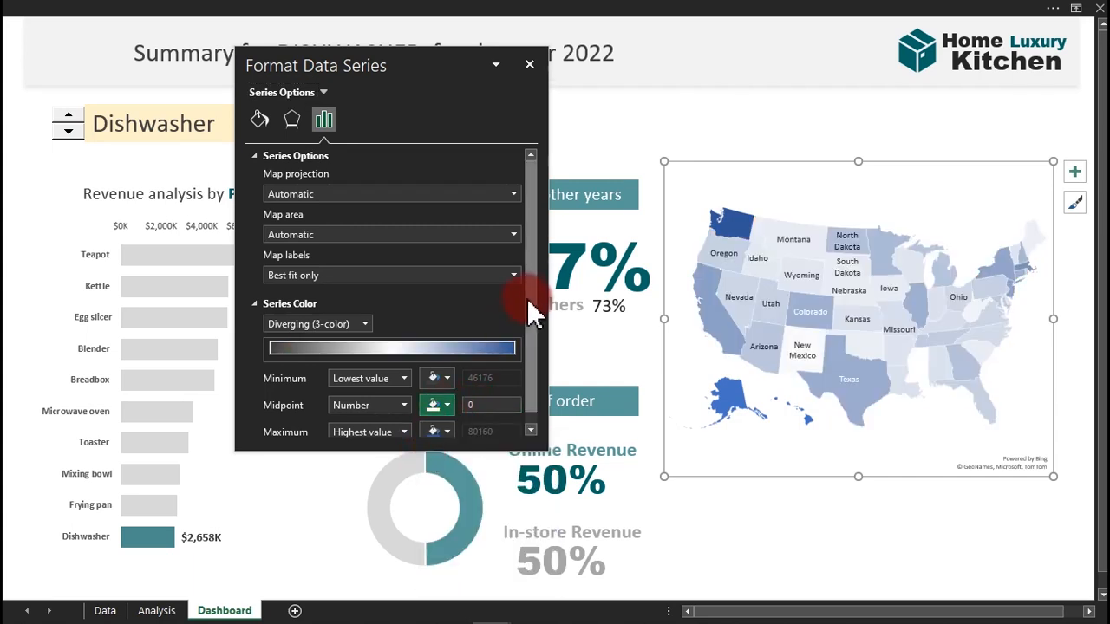
Set the colour for the maximum (highest value) of the map scale to the recent Dark Teal.
drag(451, 64, 453, 29)
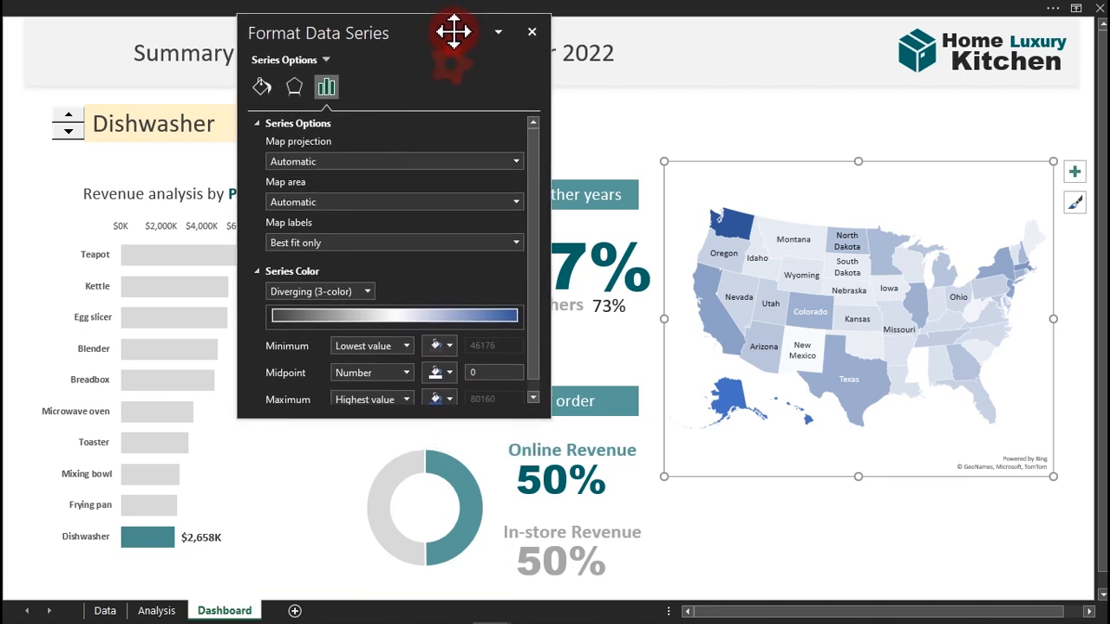
click(438, 370)
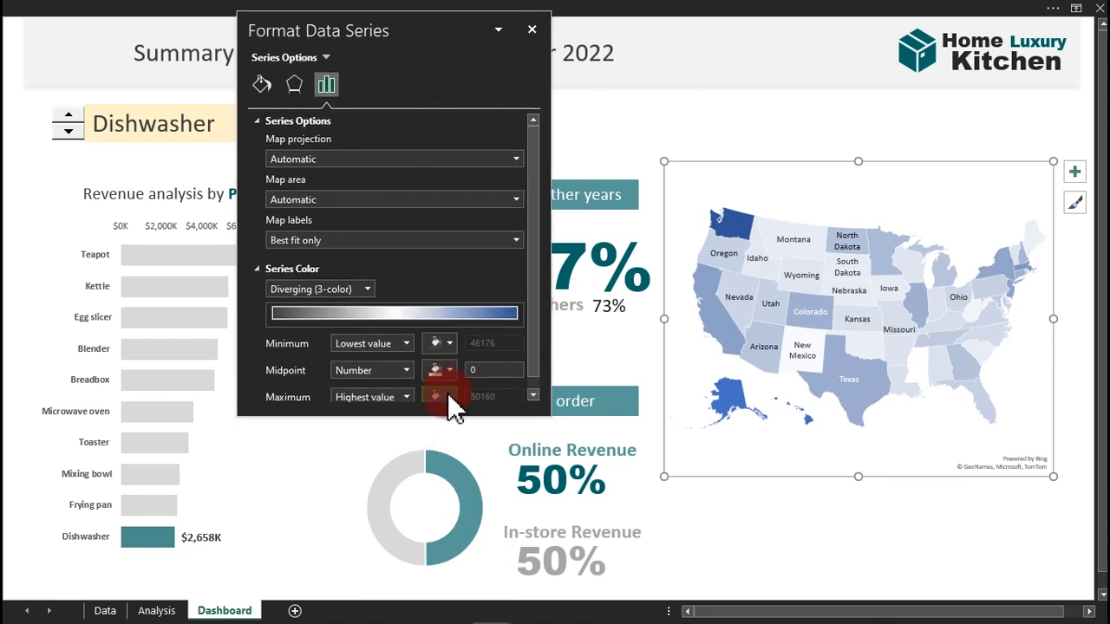
click(438, 398)
click(431, 551)
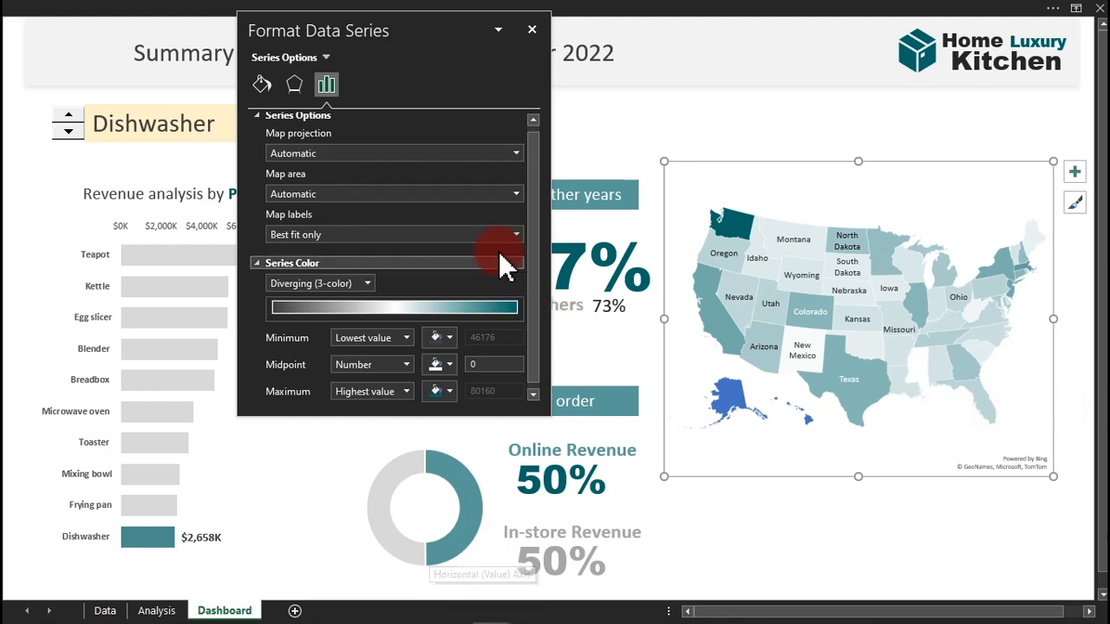
Give the map's data series a solid white fill to hide Alaska and Hawaii, and deselect the chart.
click(262, 84)
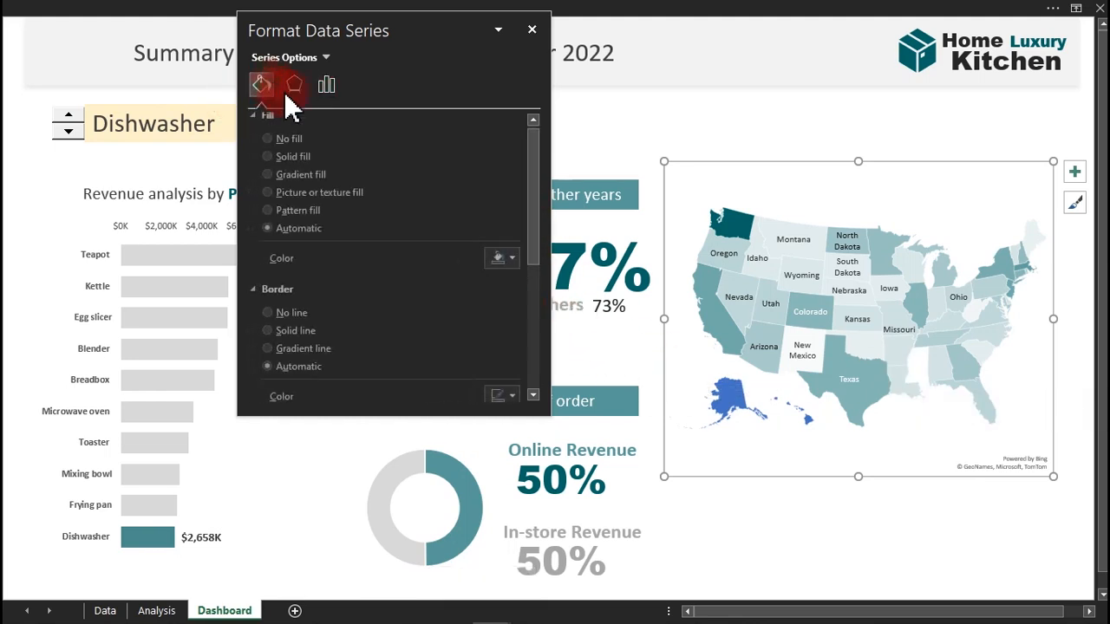
click(512, 259)
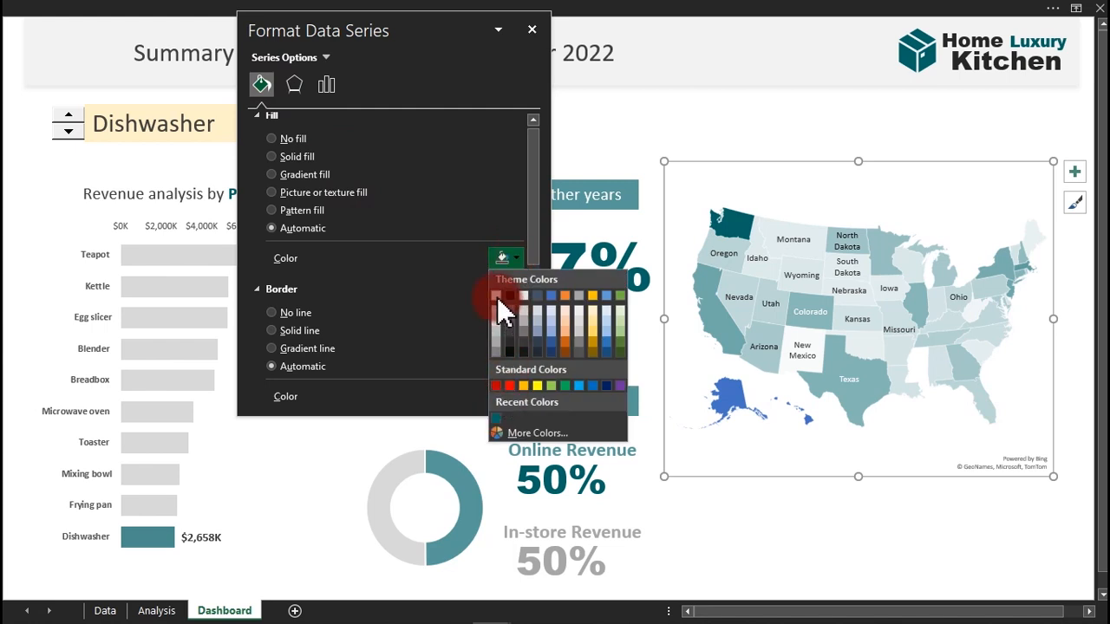
click(496, 297)
click(726, 399)
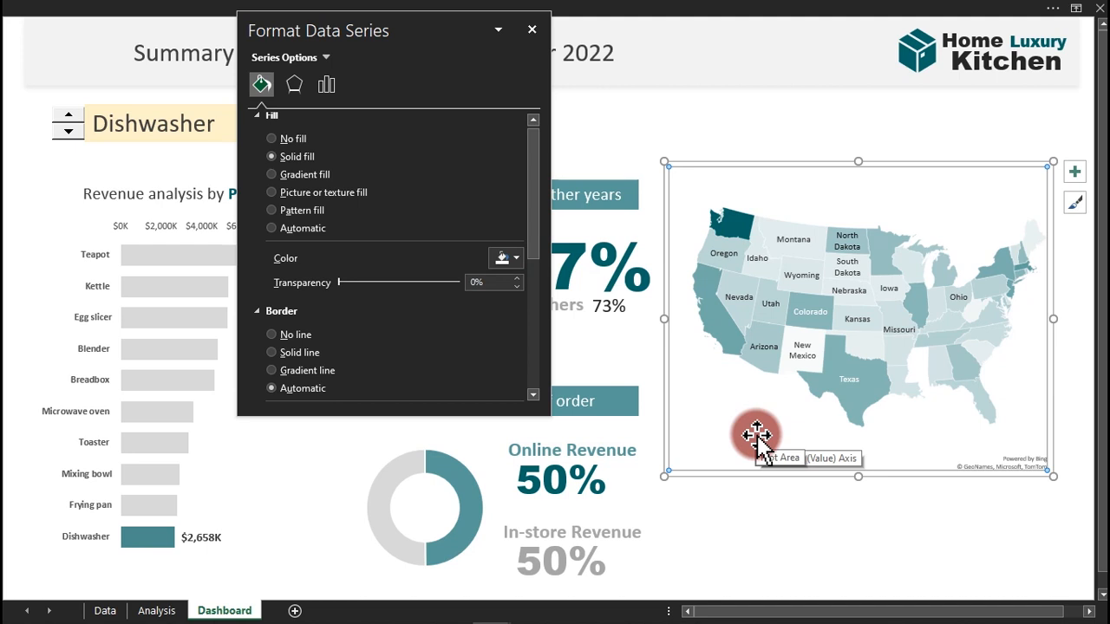
click(744, 137)
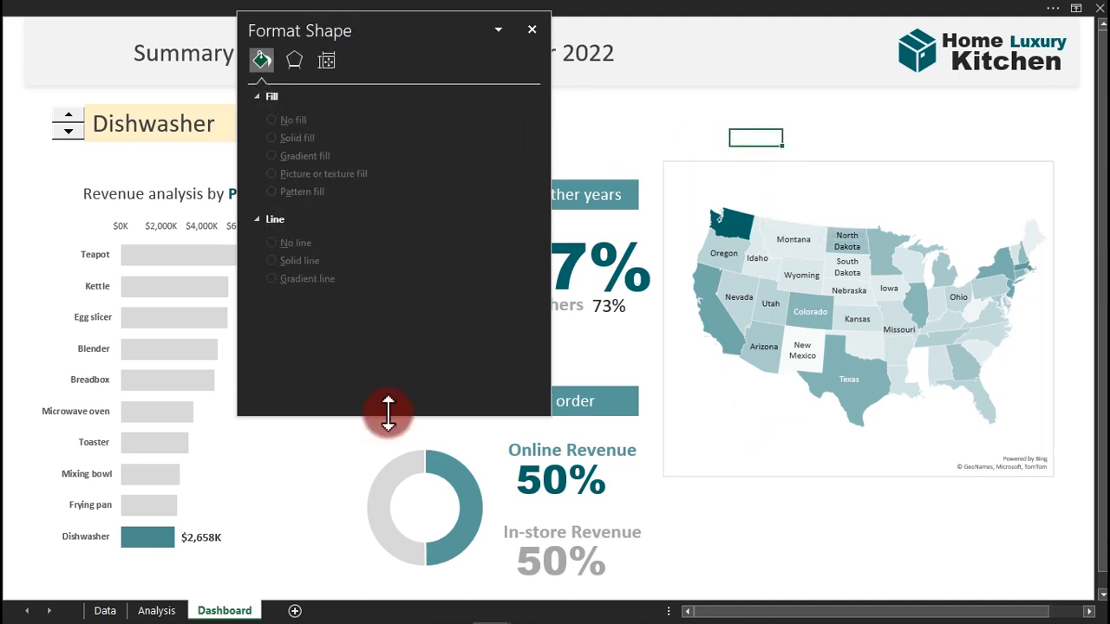
Switch the measure in cell AF7 of the Analysis sheet to Qty Sold, close the formatting pane and check the dashboard map.
click(157, 611)
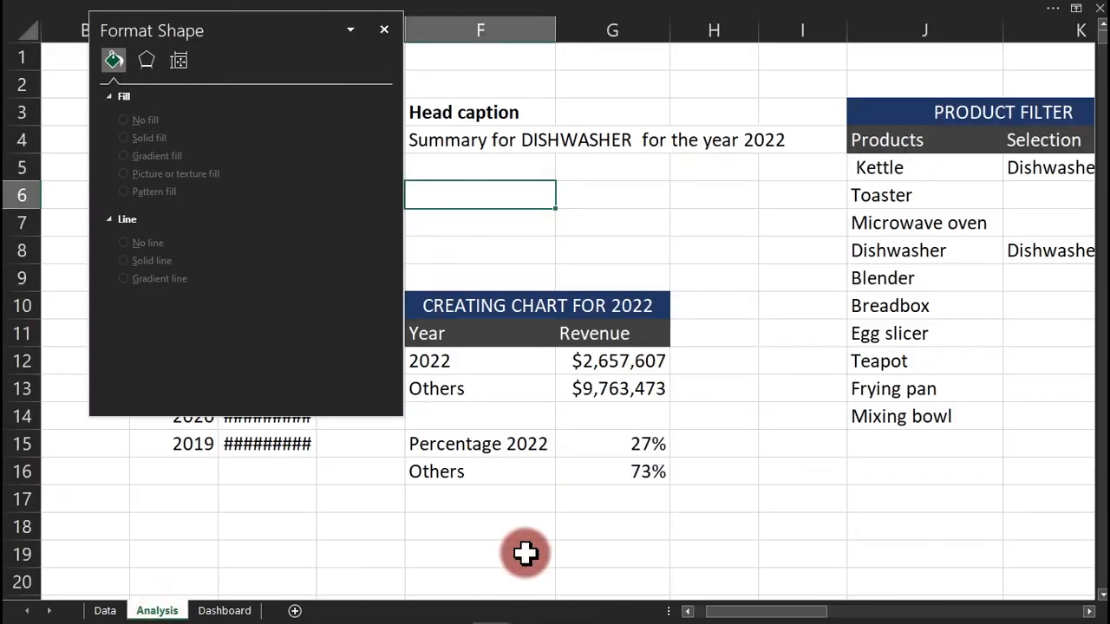
drag(765, 614, 1065, 611)
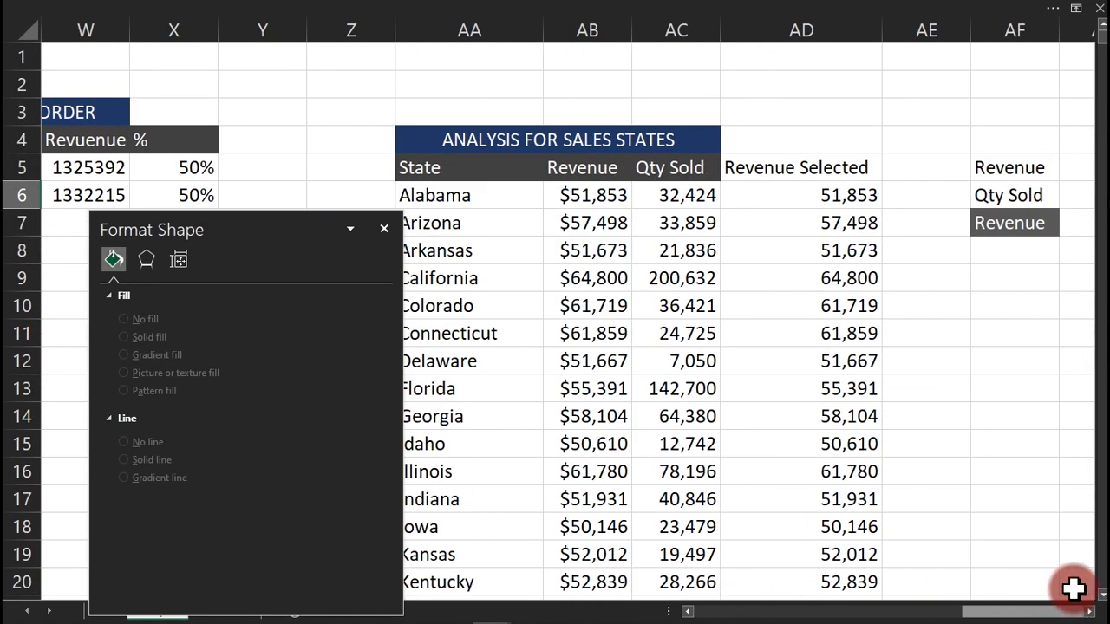
click(1027, 226)
click(1067, 228)
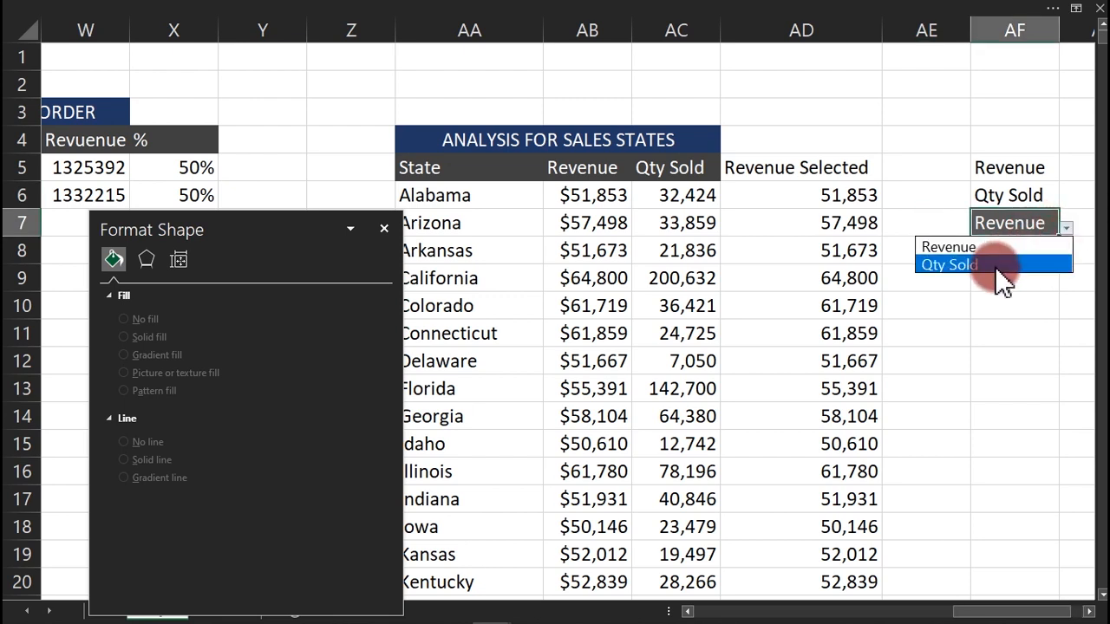
click(995, 266)
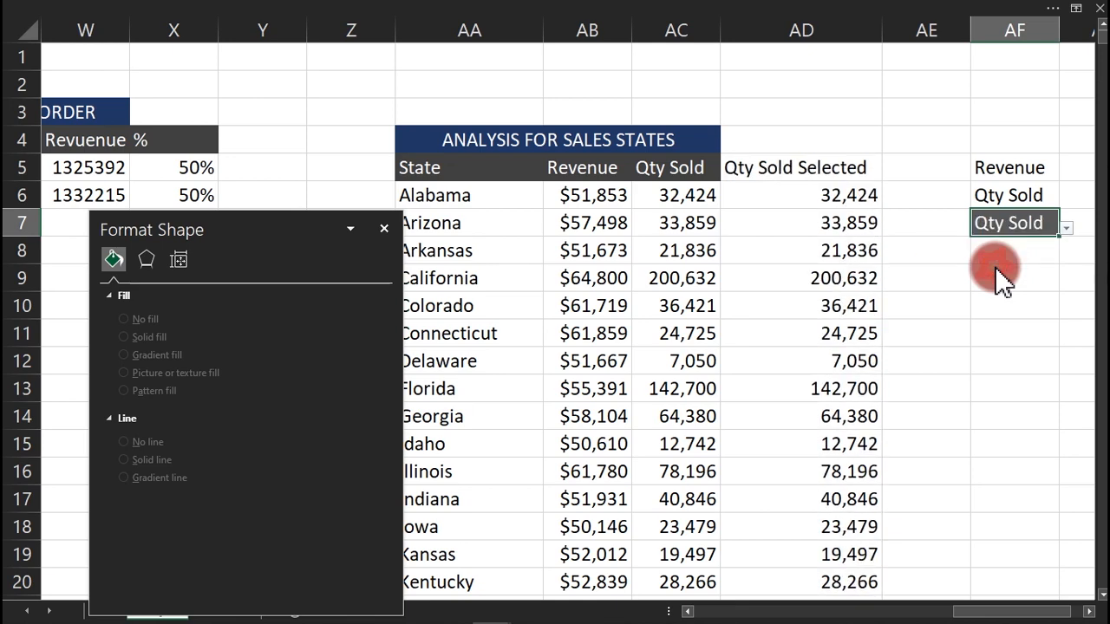
click(381, 236)
click(234, 607)
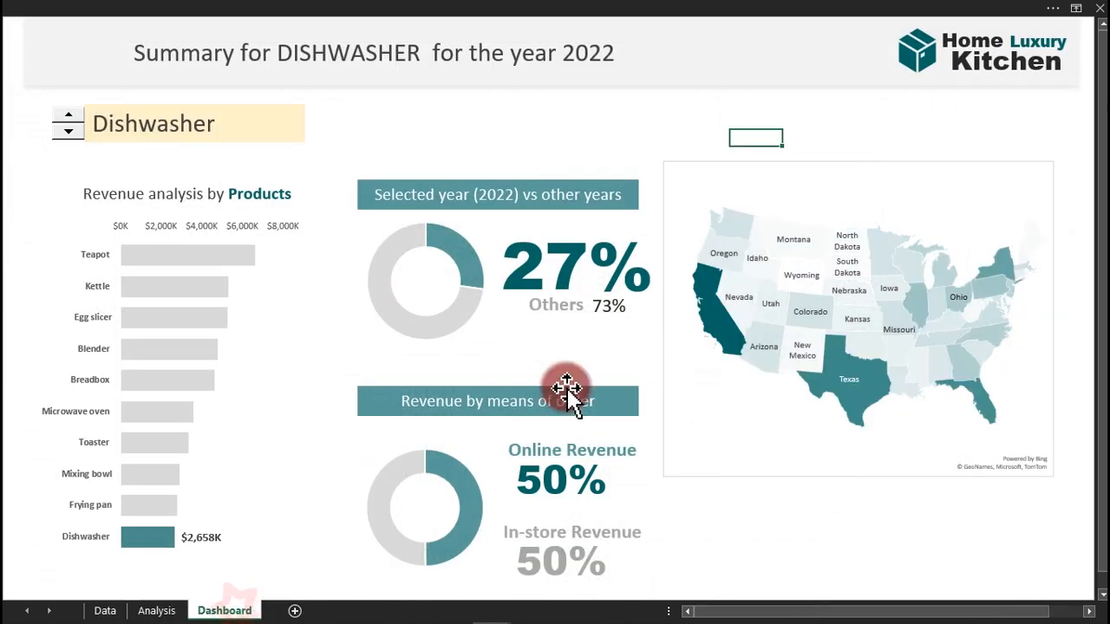
mouse_move(818, 330)
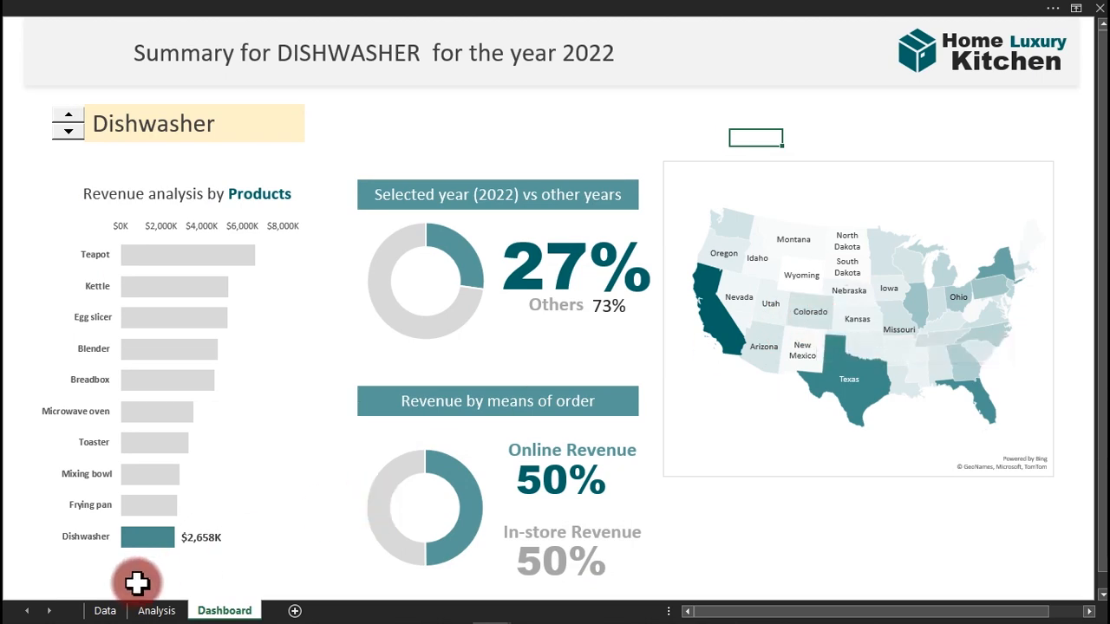
Restore the measure in cell AF7 of the Analysis sheet to Revenue and check the map on the Dashboard sheet.
click(157, 609)
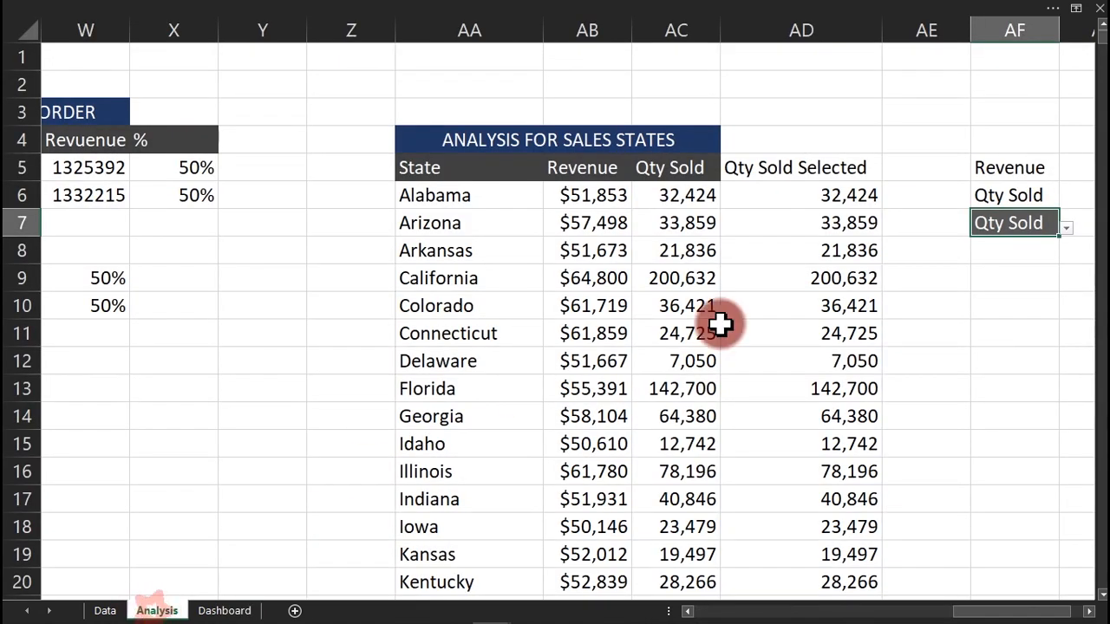
click(1066, 227)
click(998, 247)
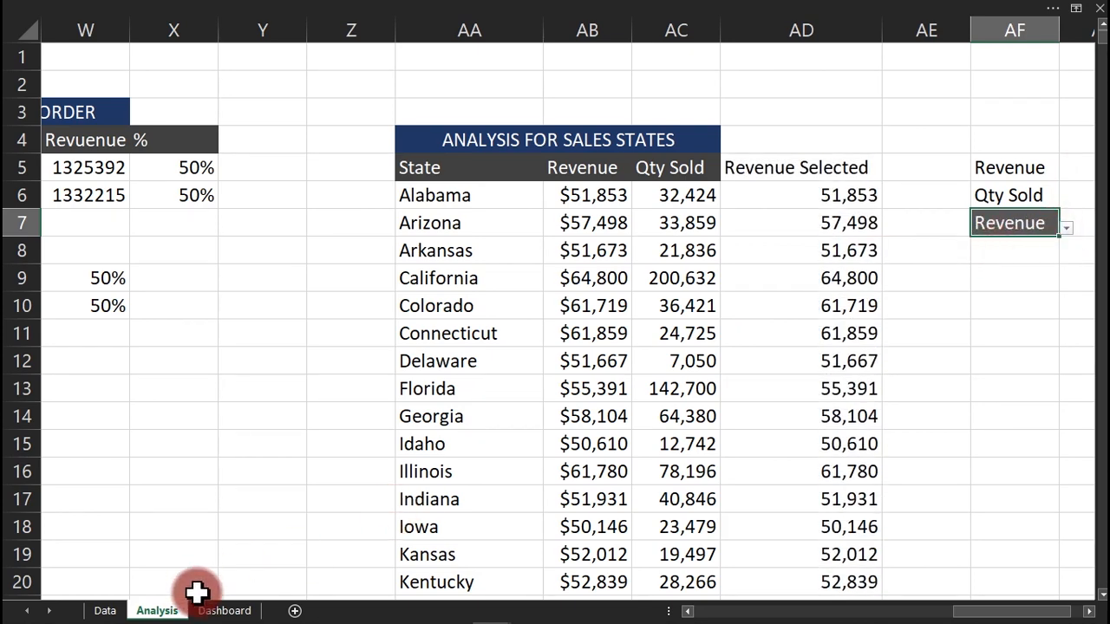
click(224, 610)
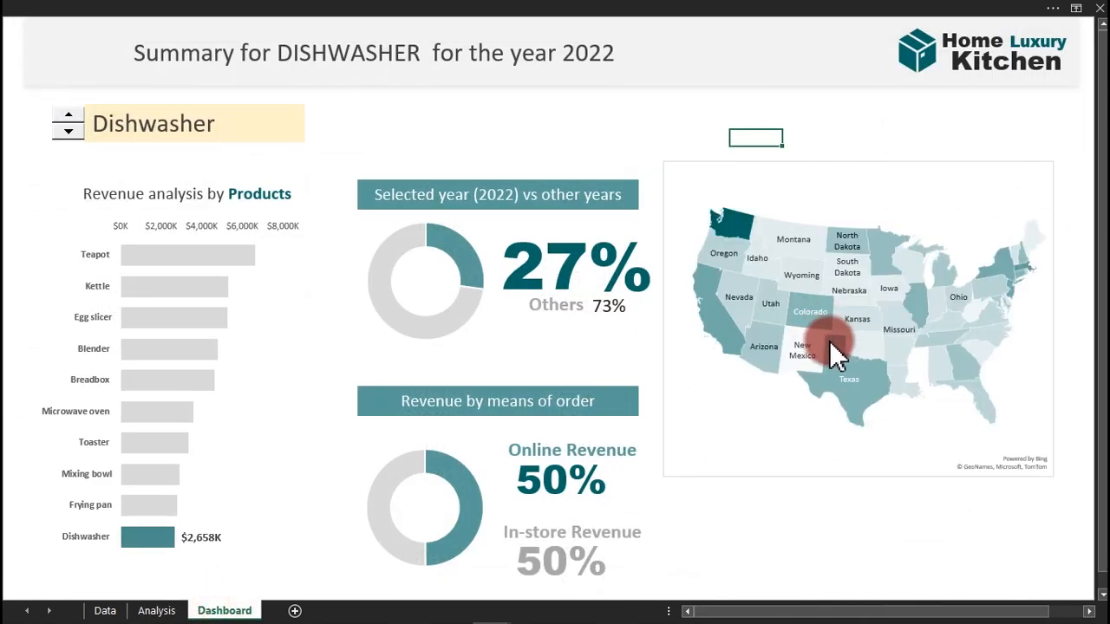
mouse_move(832, 353)
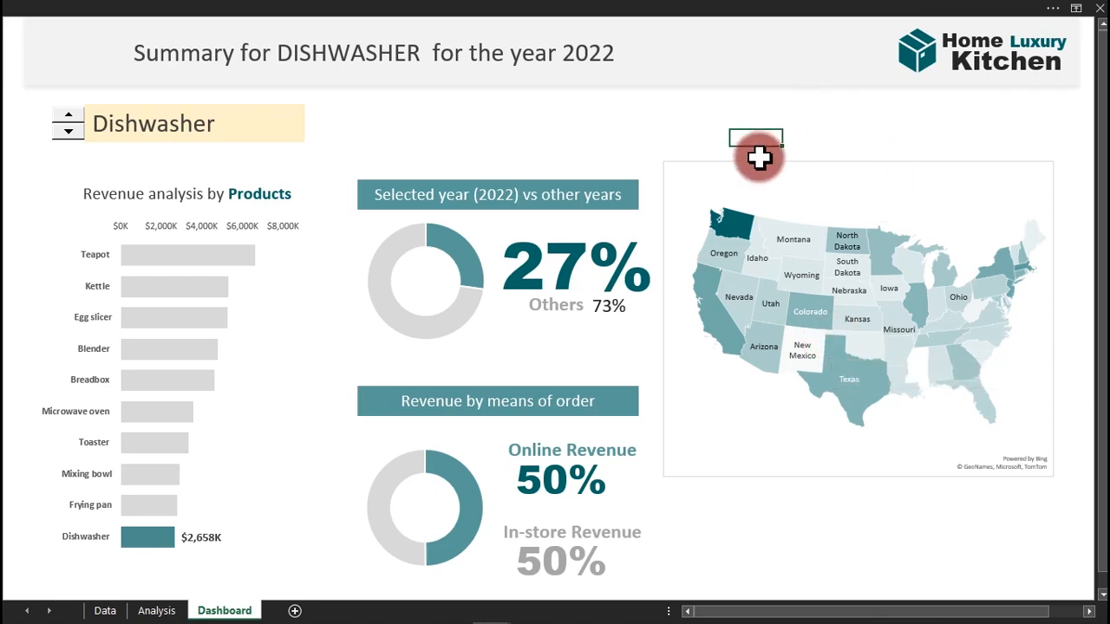
Open the list of form controls for inserting one above the map on the Dashboard sheet.
click(515, 11)
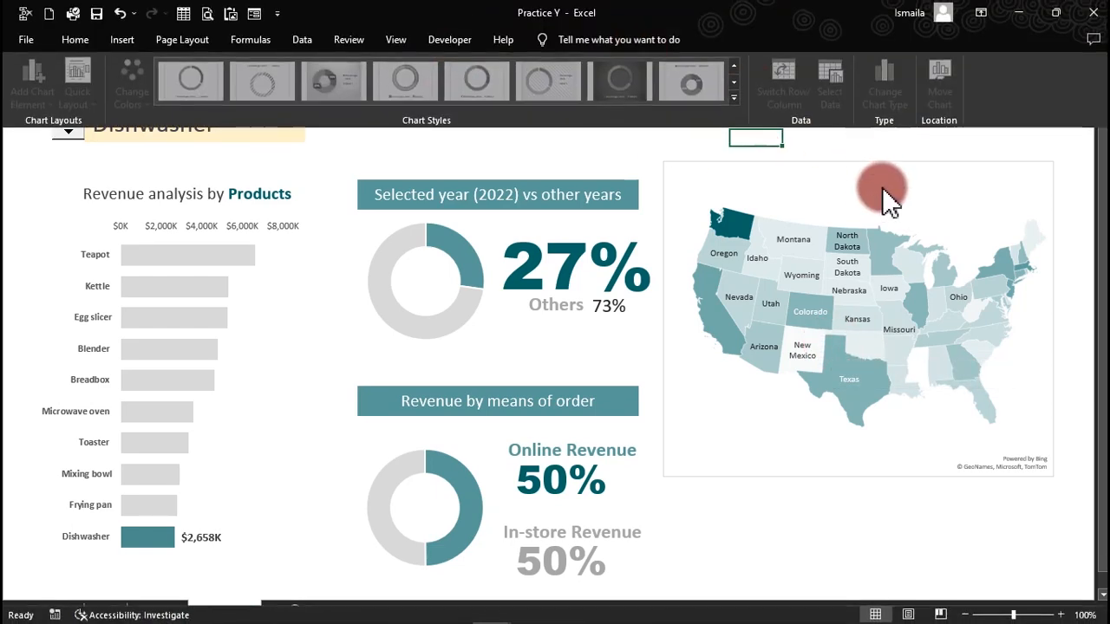
click(447, 40)
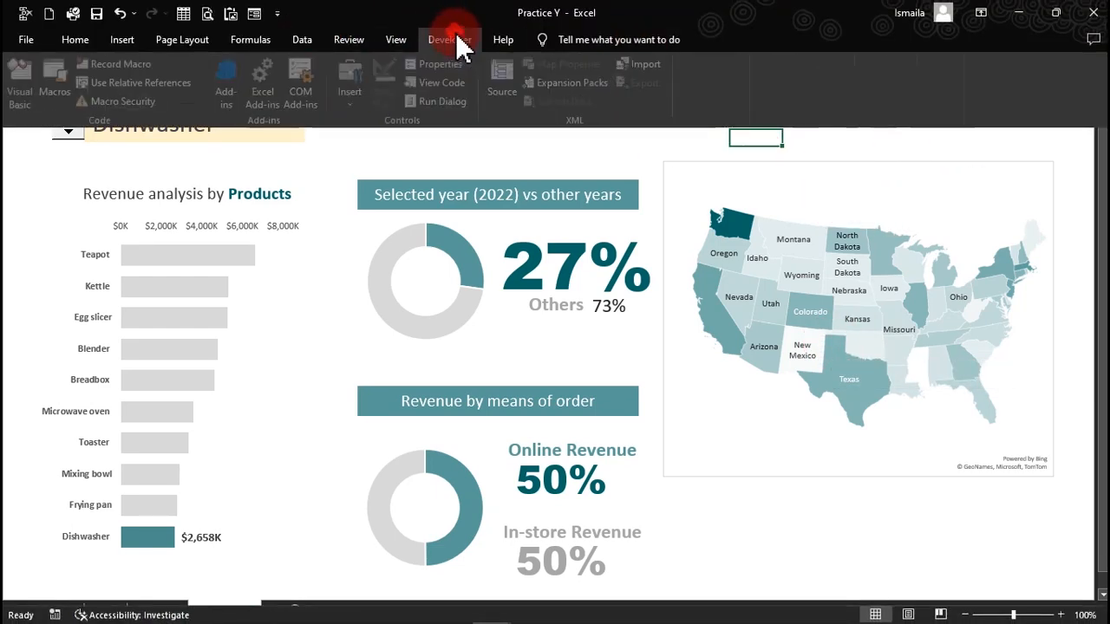
click(359, 96)
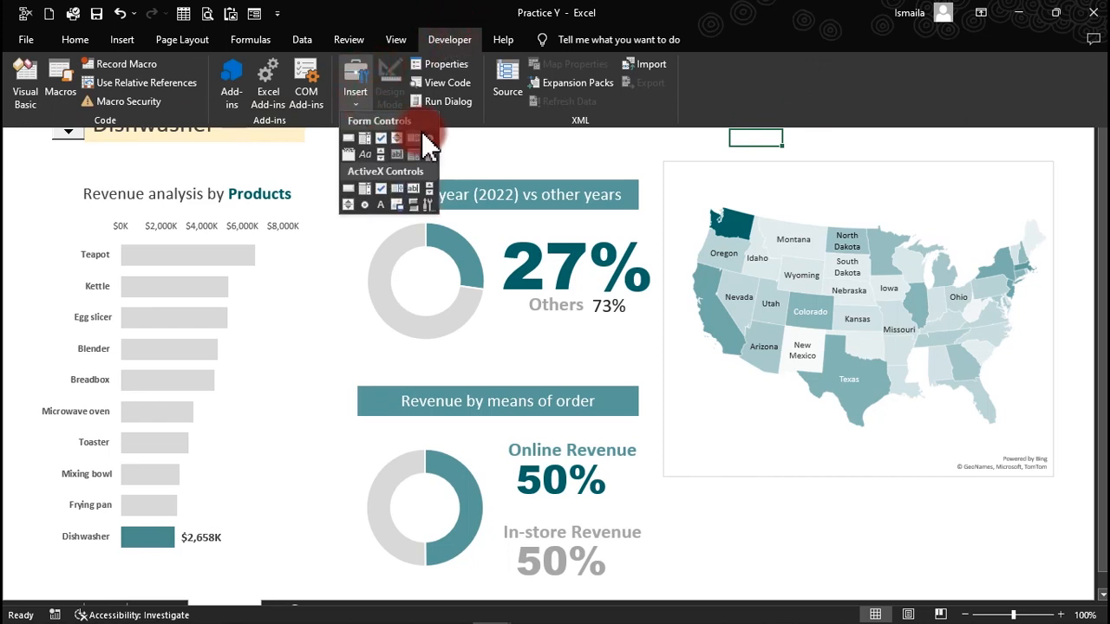
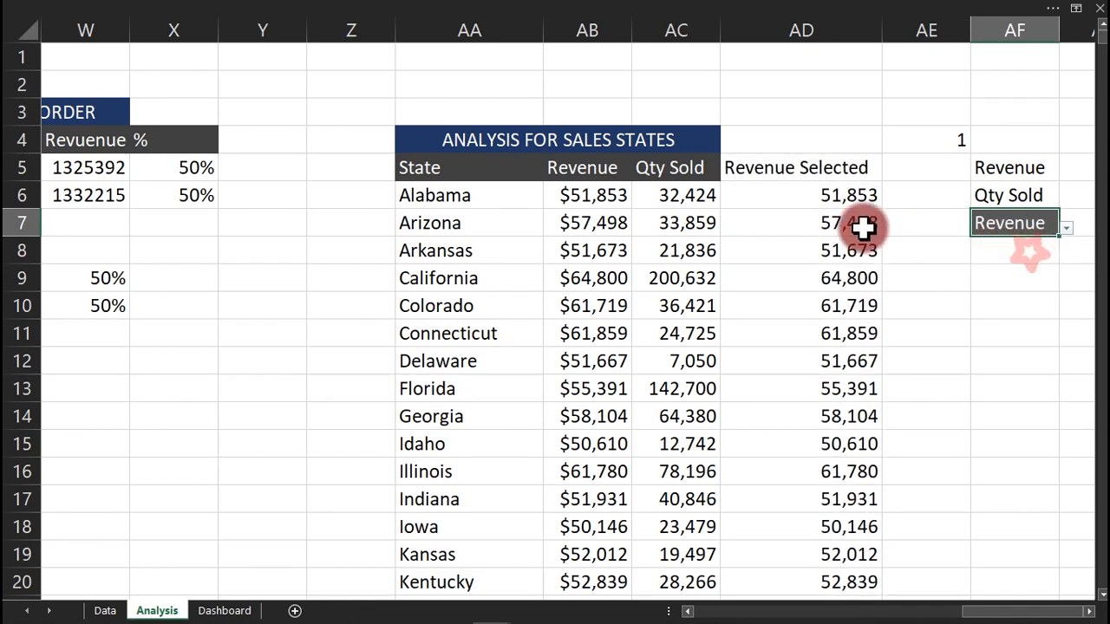
Examine the header formula in cell AD5 and the drop-down choices of cell AF7 on the Analysis sheet.
double_click(830, 168)
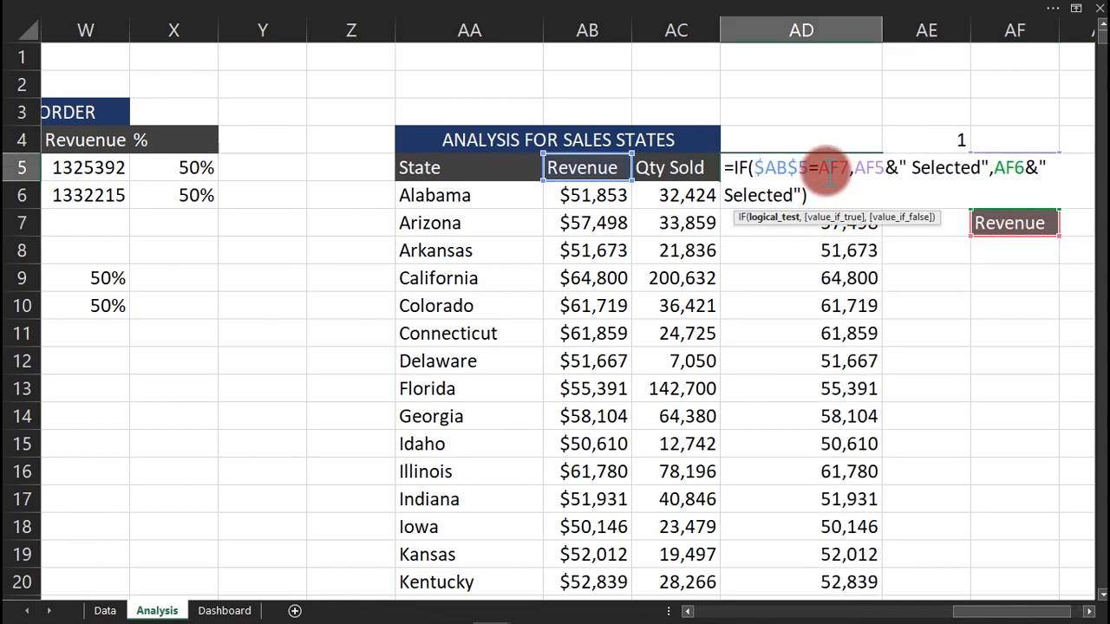
key(Escape)
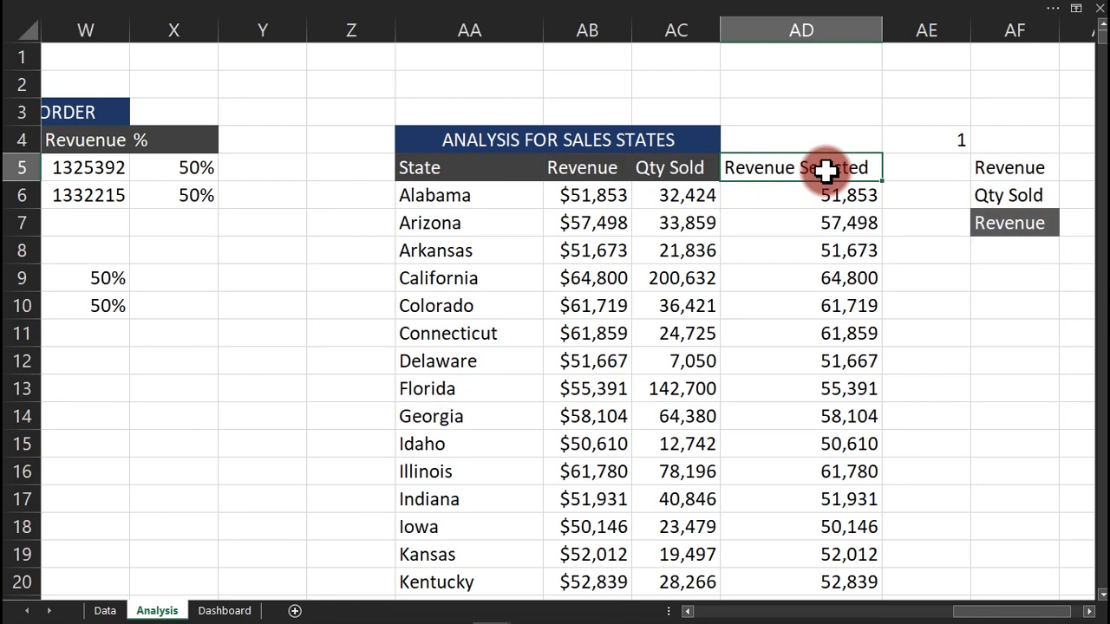
click(1010, 251)
click(998, 310)
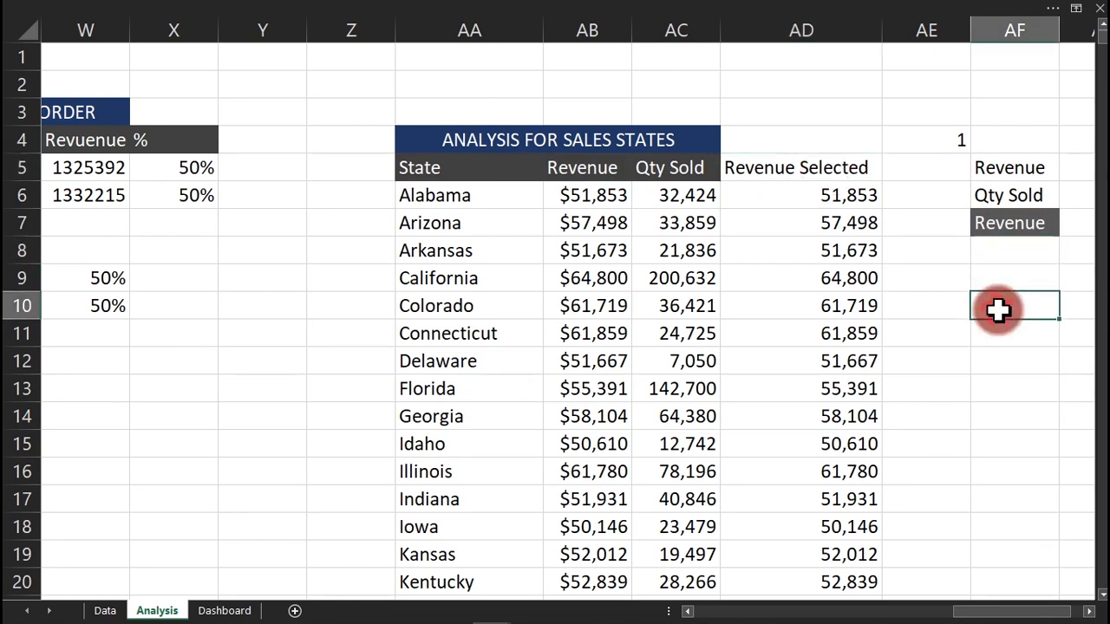
click(1036, 219)
click(1067, 233)
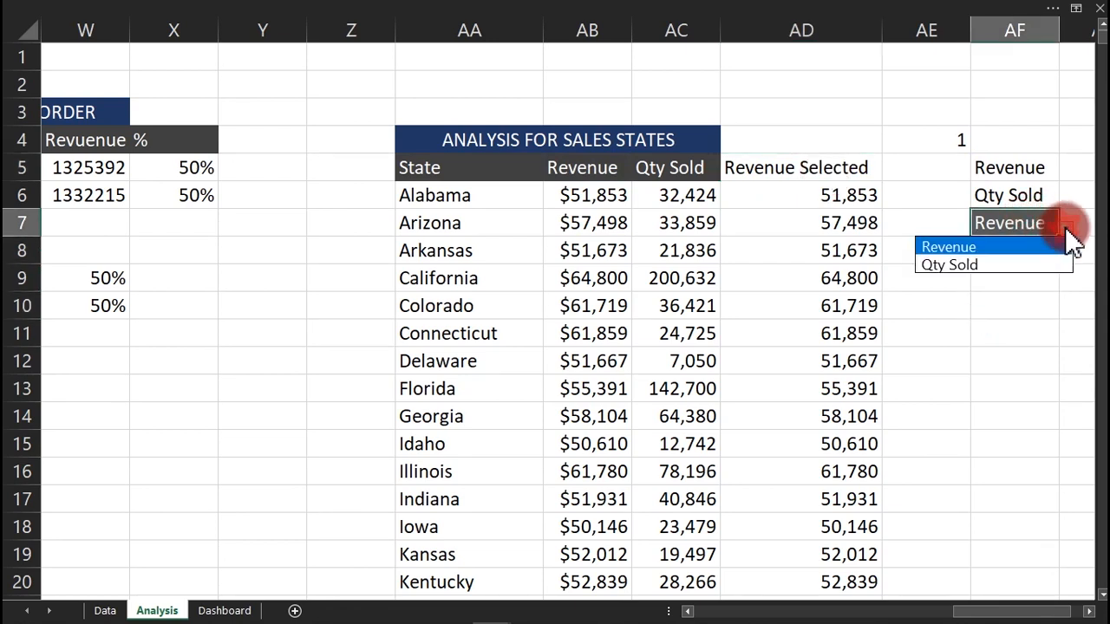
Copy the blank cell AF11 over cell AF7 to clear its content, formatting and drop-down list.
click(1029, 327)
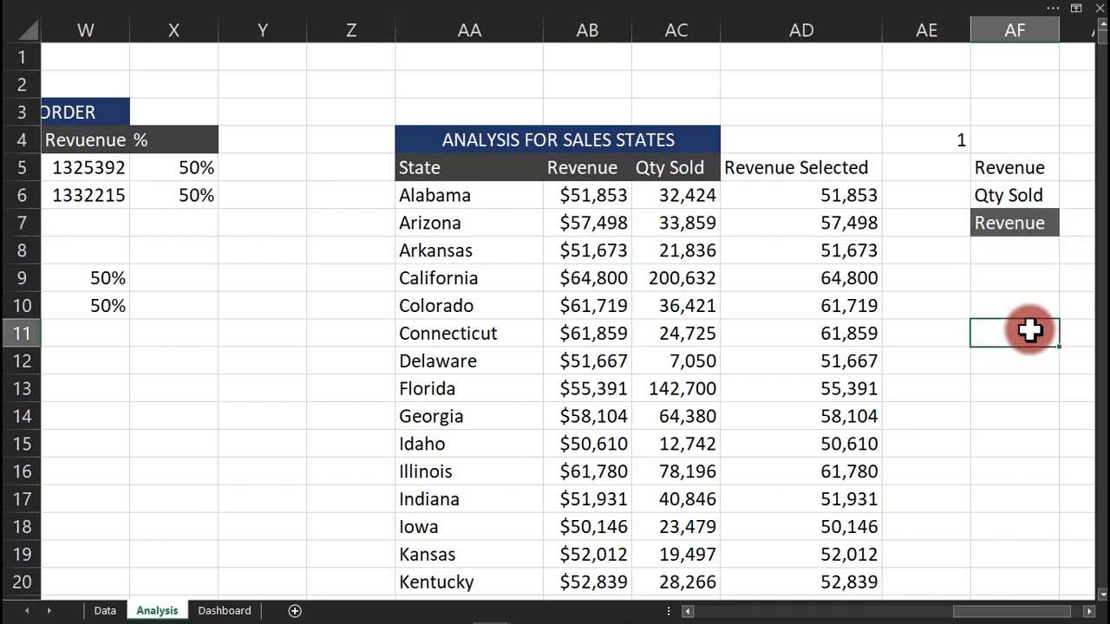
click(1041, 230)
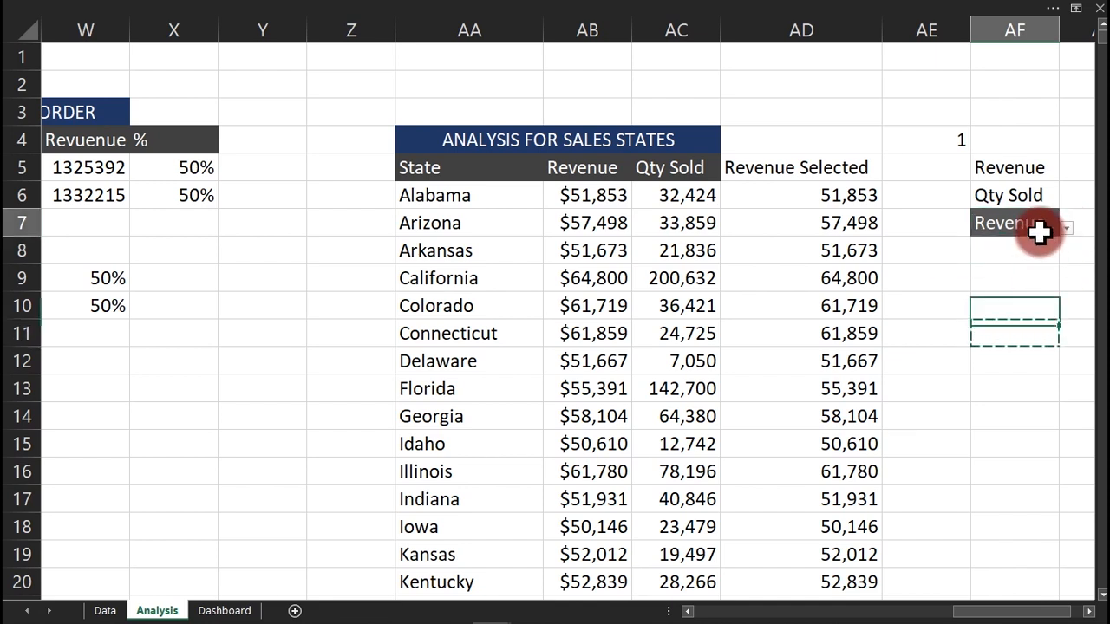
key(ctrl+v)
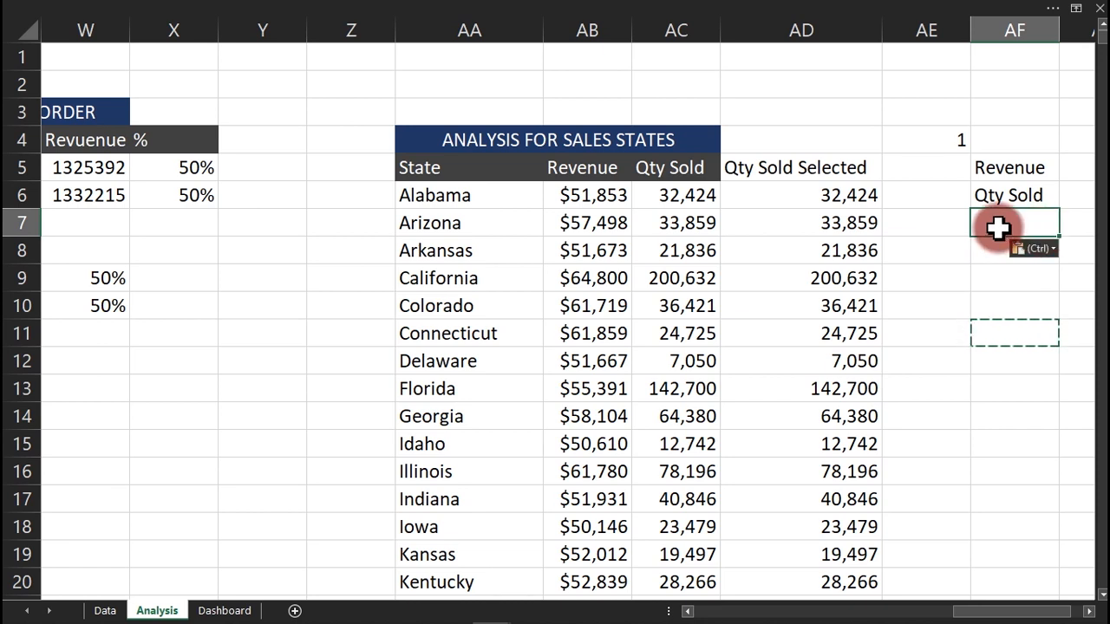
Enter the formula =IF(AE4=1,AF5,AF6) in cell AF7 so the measure follows the number in AE4.
text(=if()
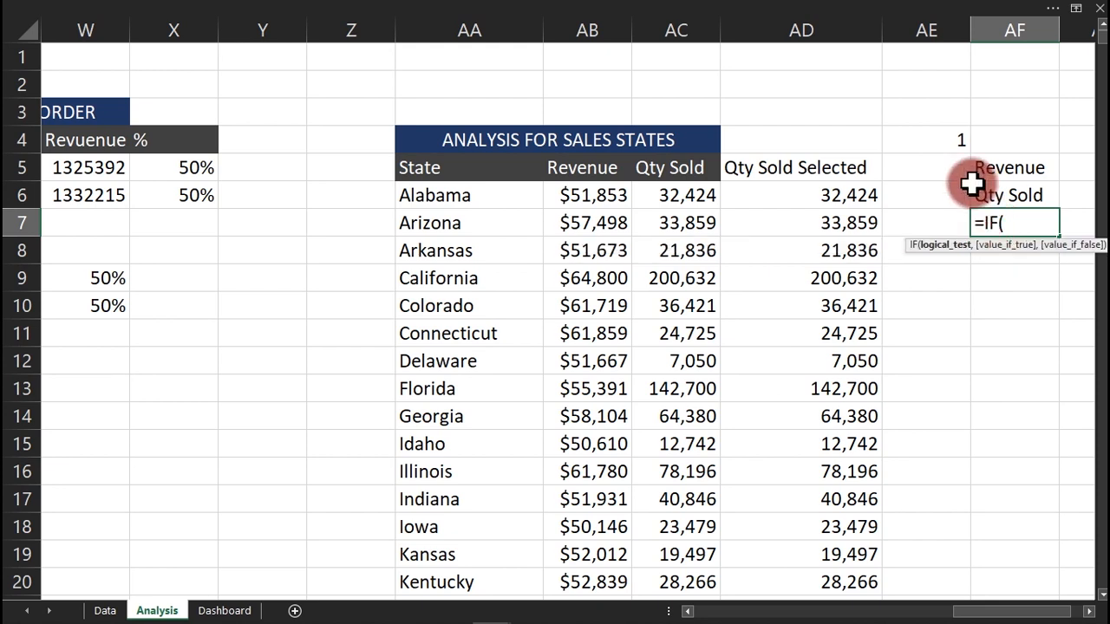
click(943, 141)
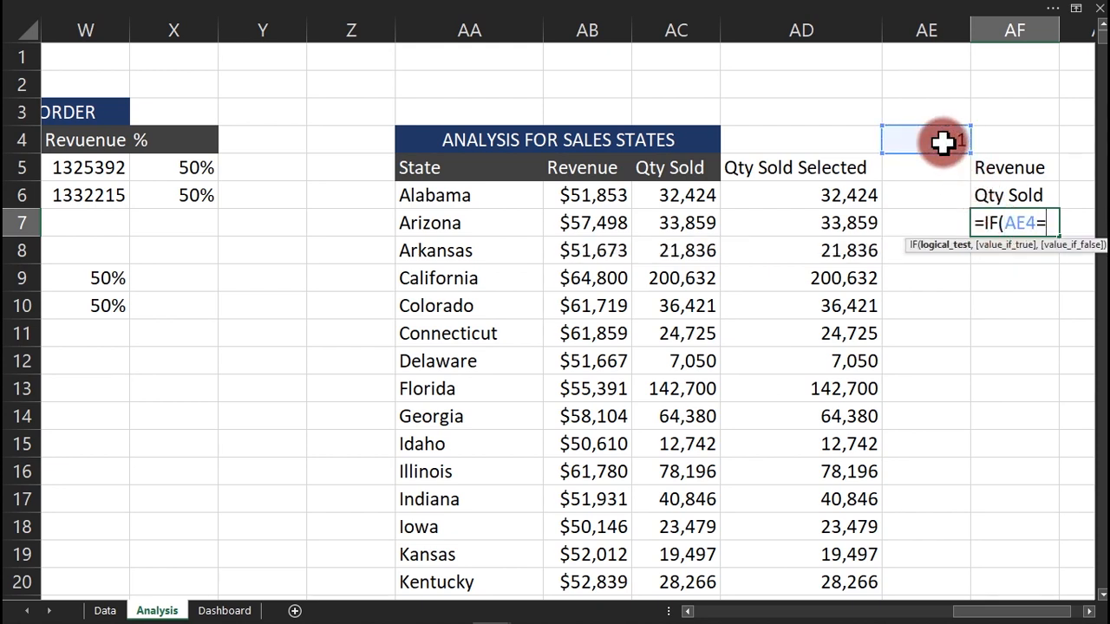
text(=1,)
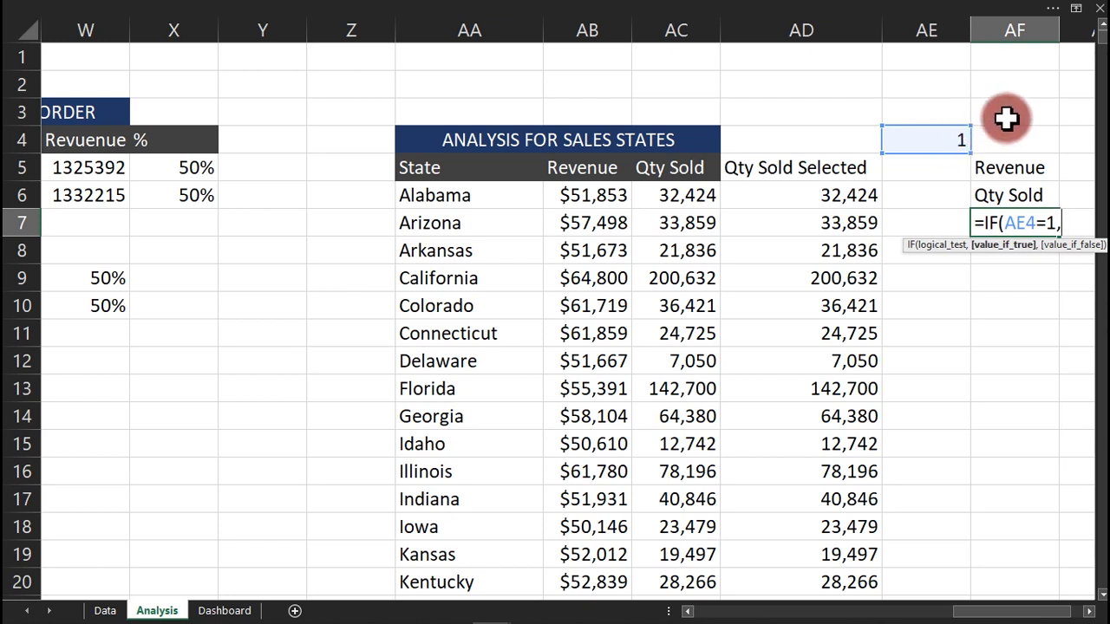
click(1014, 167)
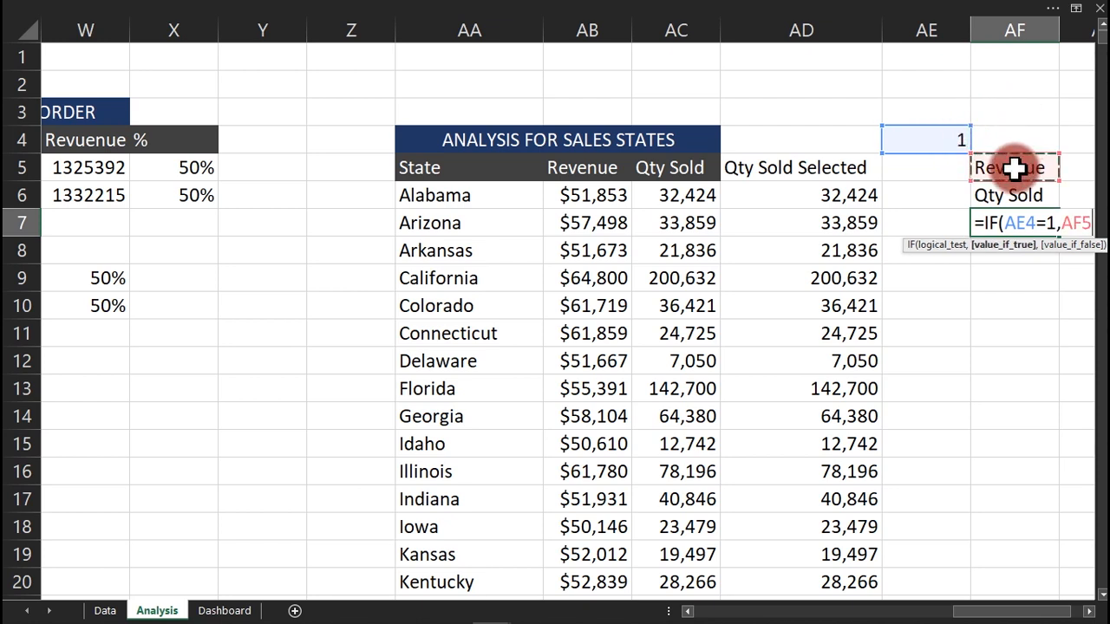
text(,)
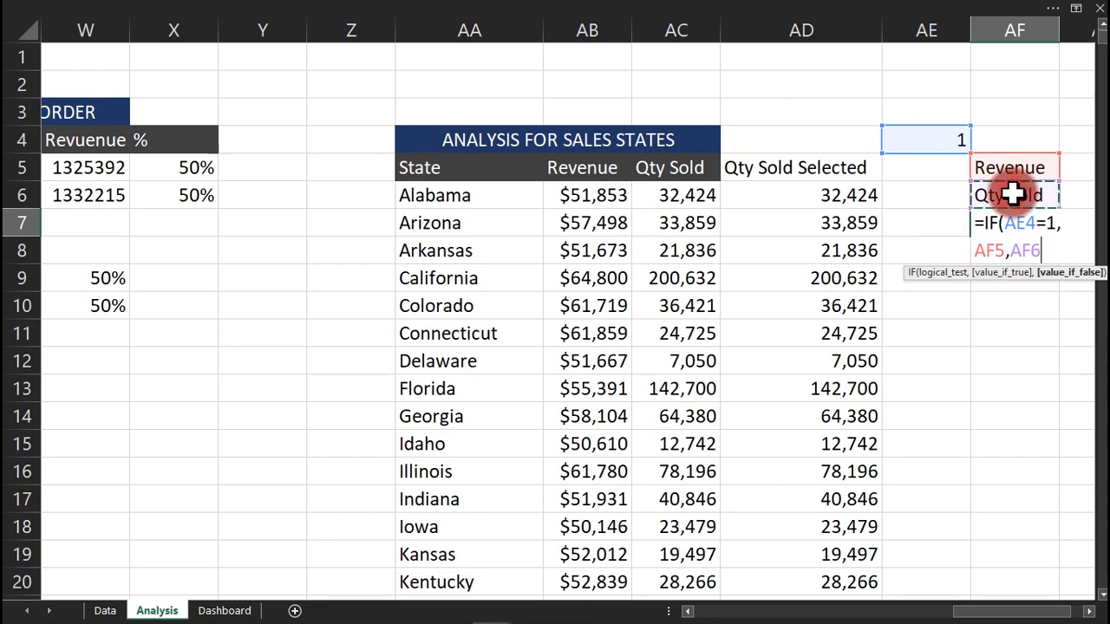
key(Return)
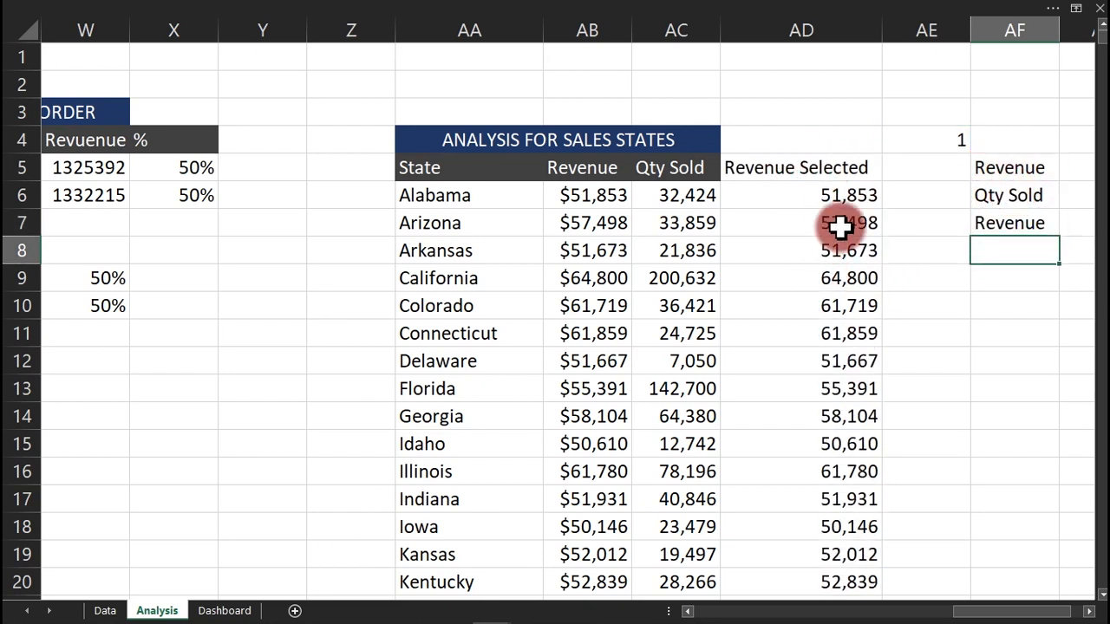
Test the AF7 formula by setting cell AE4 to 2 and back to 1.
click(922, 137)
key(Return)
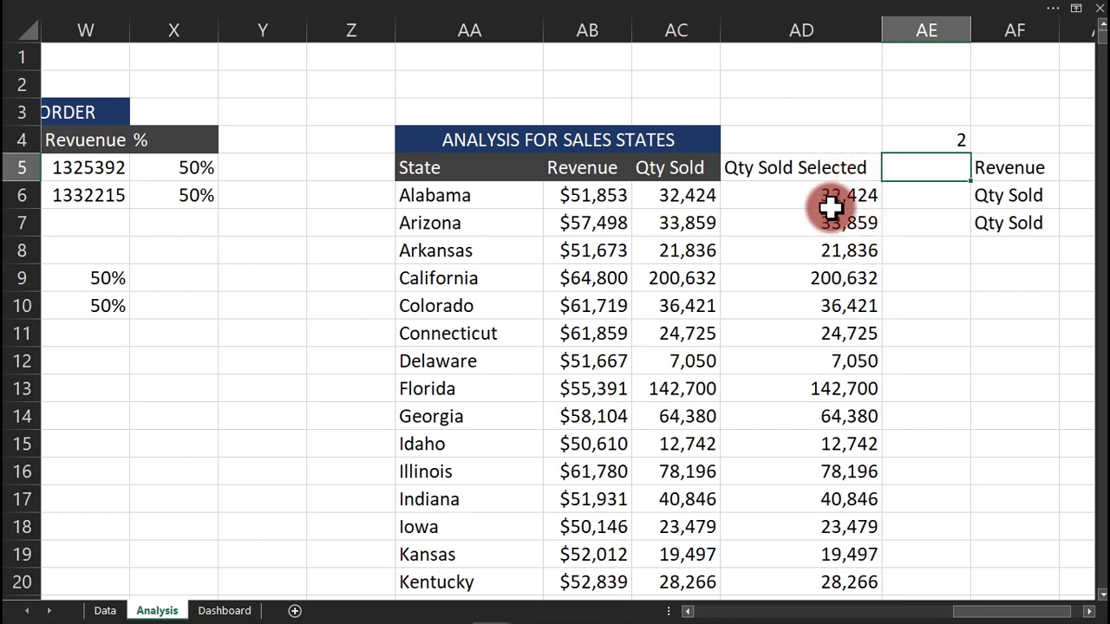
click(939, 138)
text(1)
key(Return)
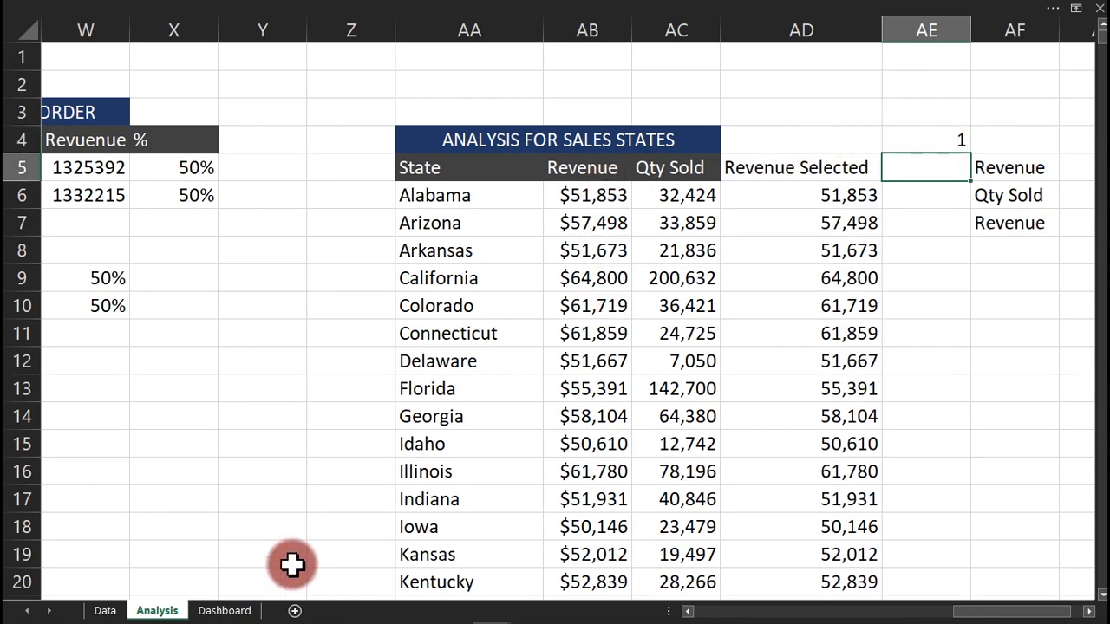
Test both option buttons above the Dashboard map, leave the second one selected, and check the state table on the Analysis sheet.
click(232, 611)
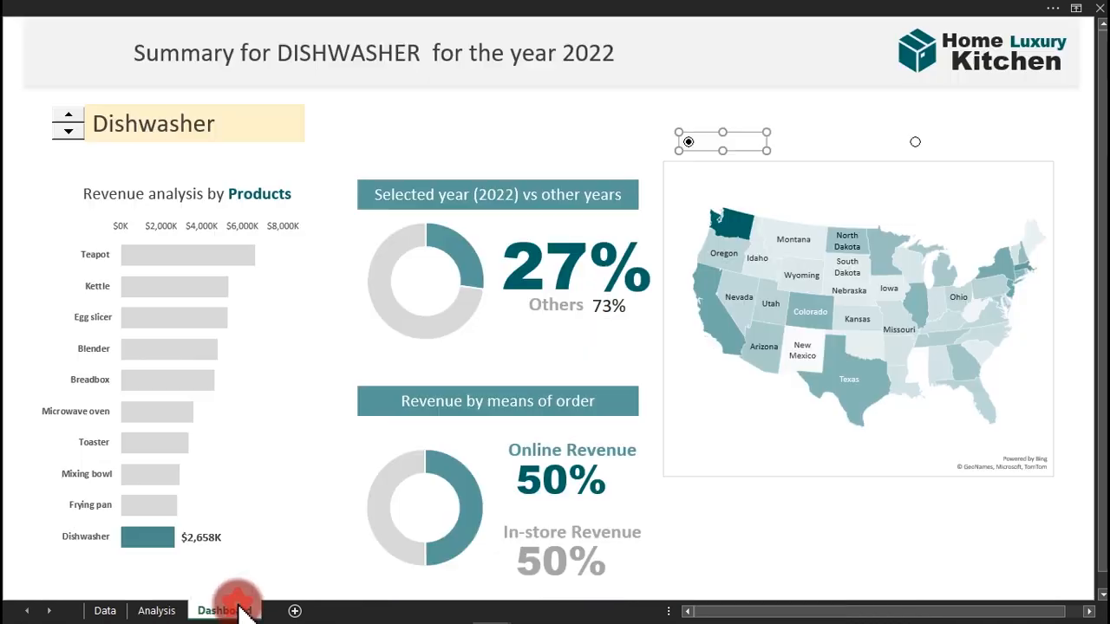
click(820, 121)
click(917, 142)
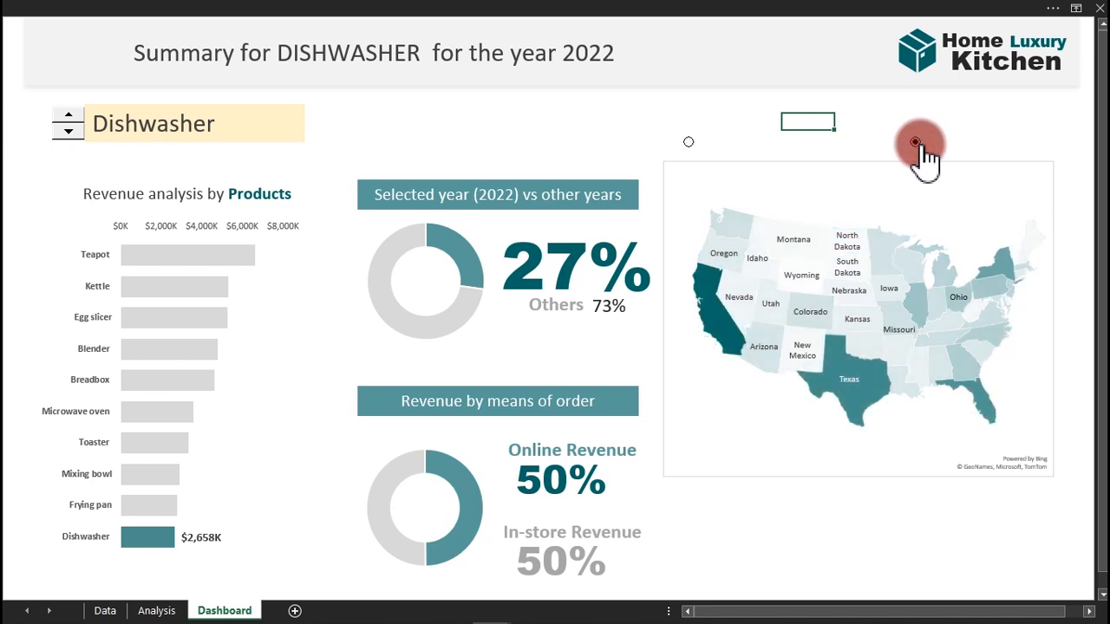
click(688, 141)
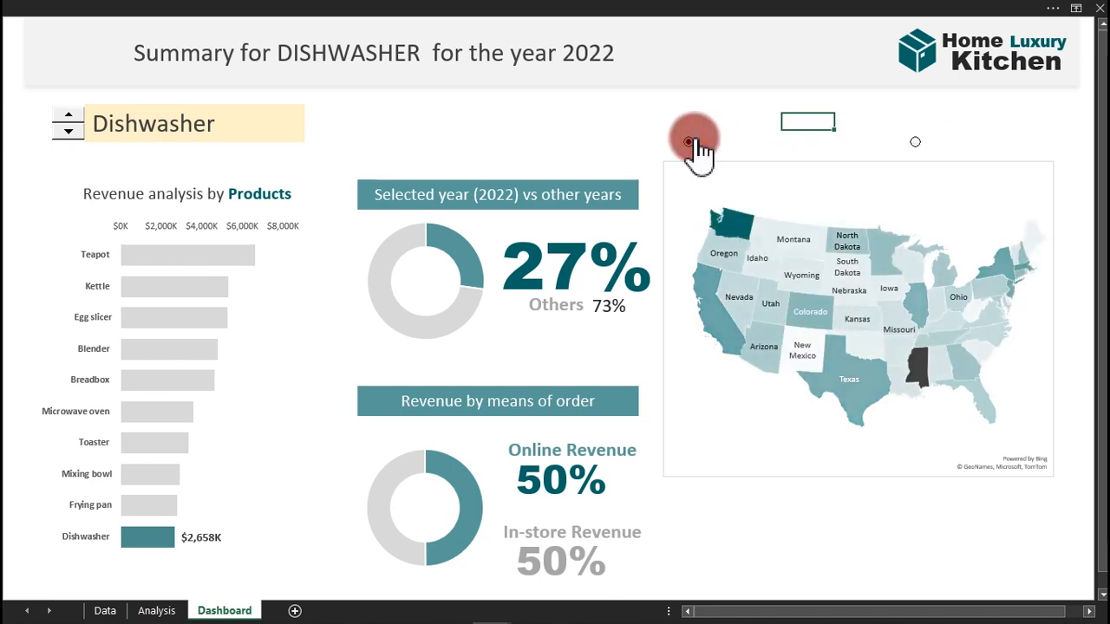
click(915, 141)
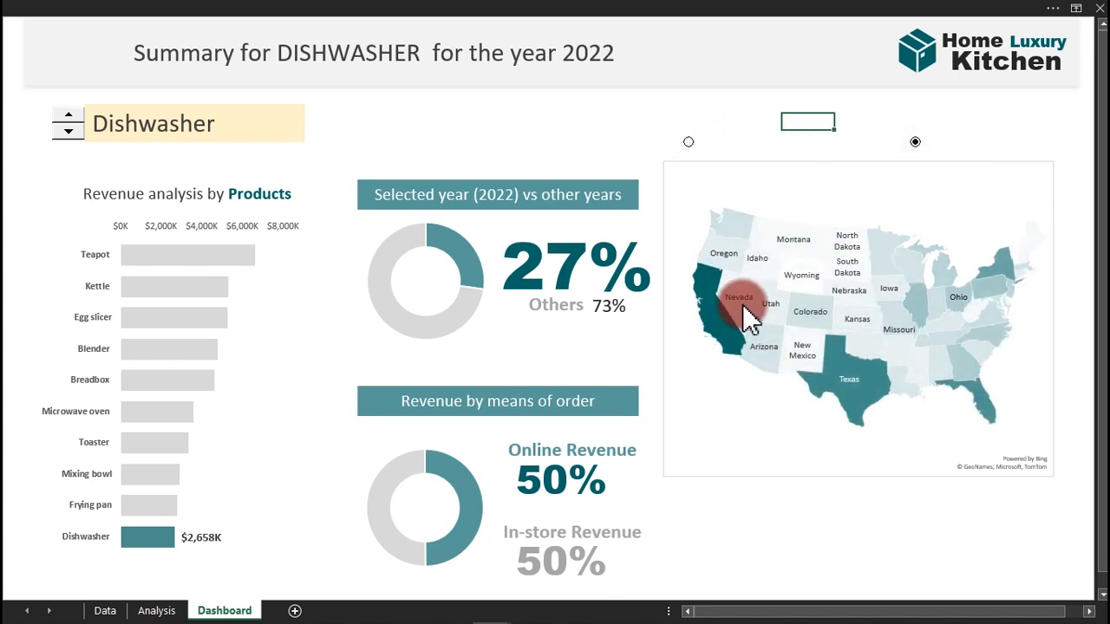
click(158, 611)
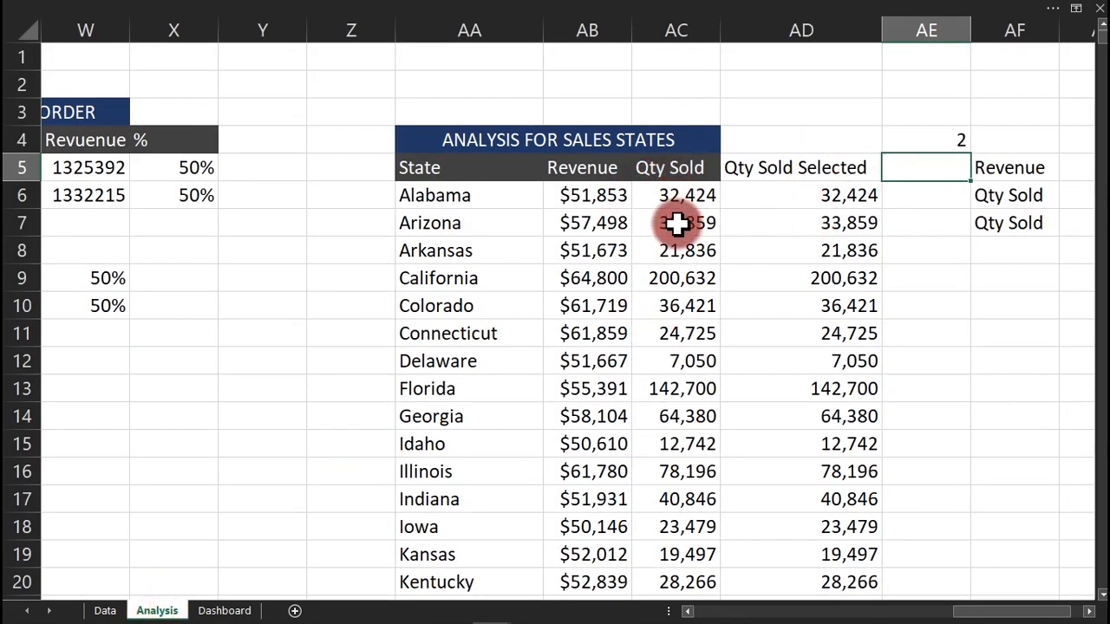
click(228, 610)
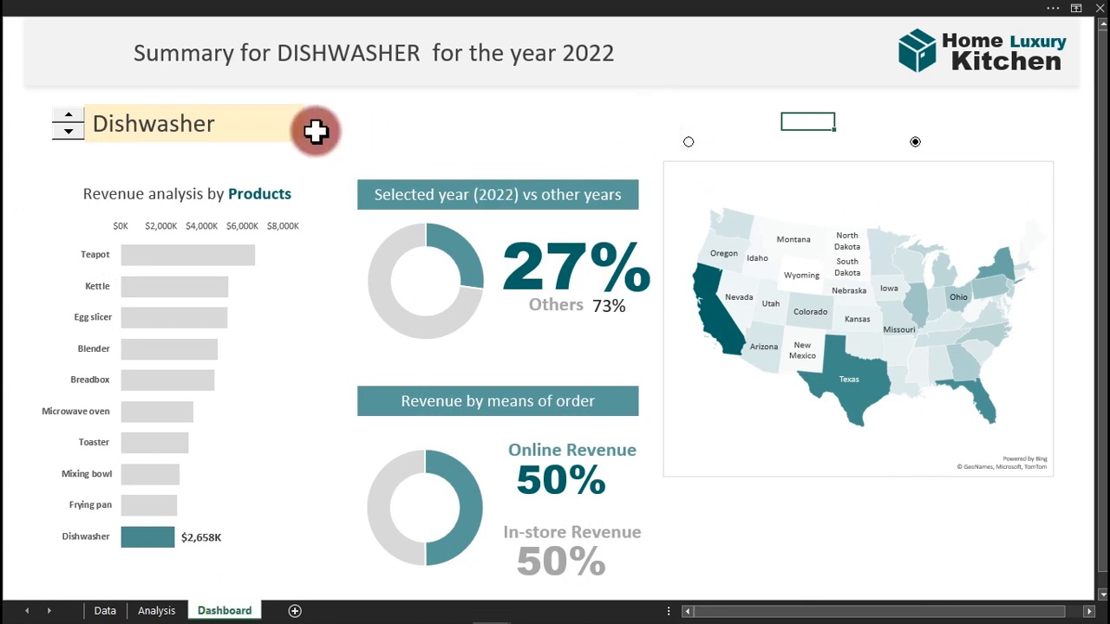
Copy the Dishwasher label to beside the first option button above the map and change the copy's text to Revenue.
drag(283, 135, 860, 154)
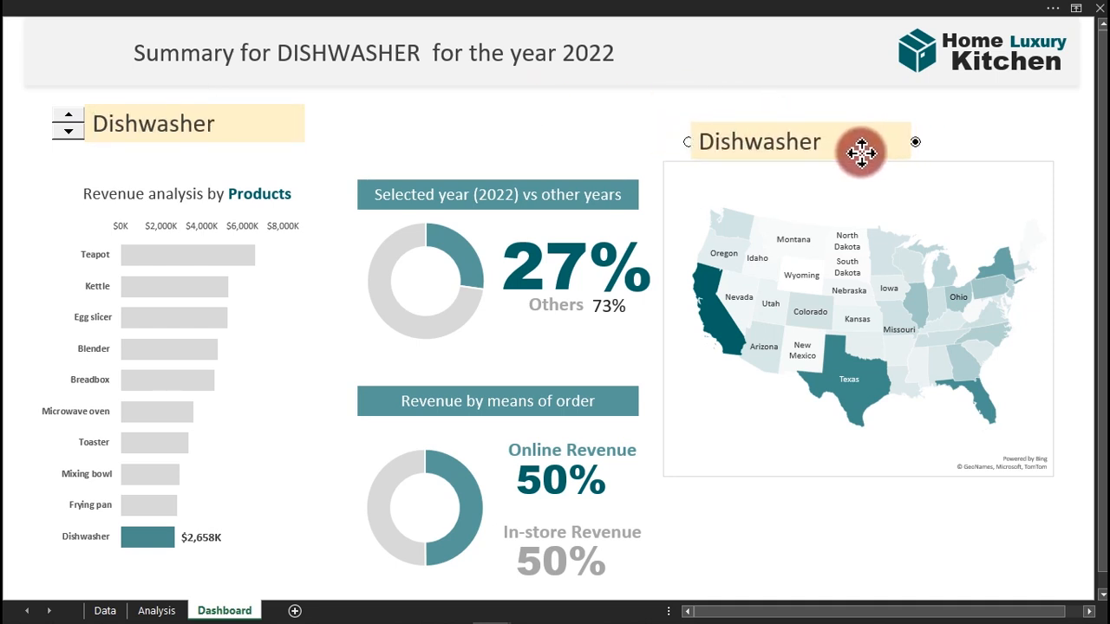
click(780, 142)
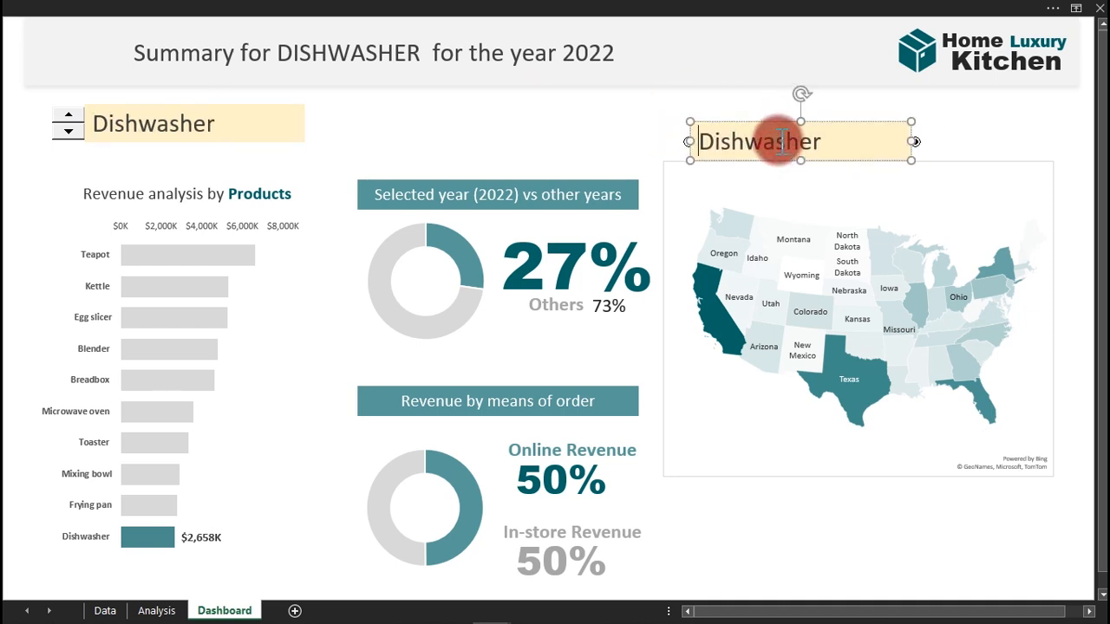
double_click(782, 141)
text(Revenue)
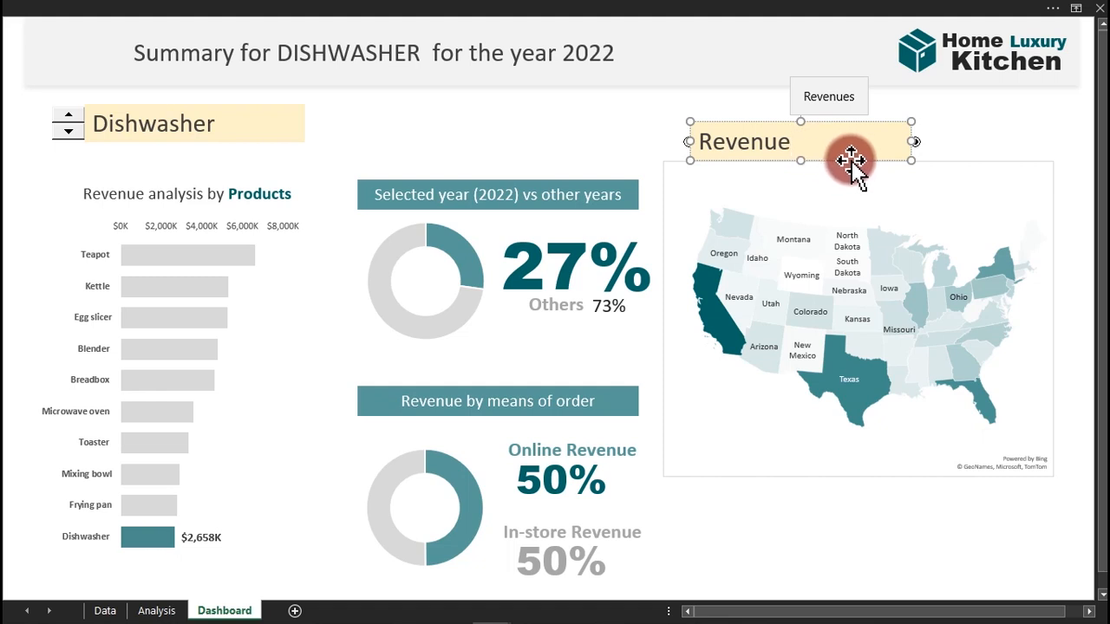
Narrow the Revenue label beside the first option button and remove its fill.
drag(907, 143, 809, 157)
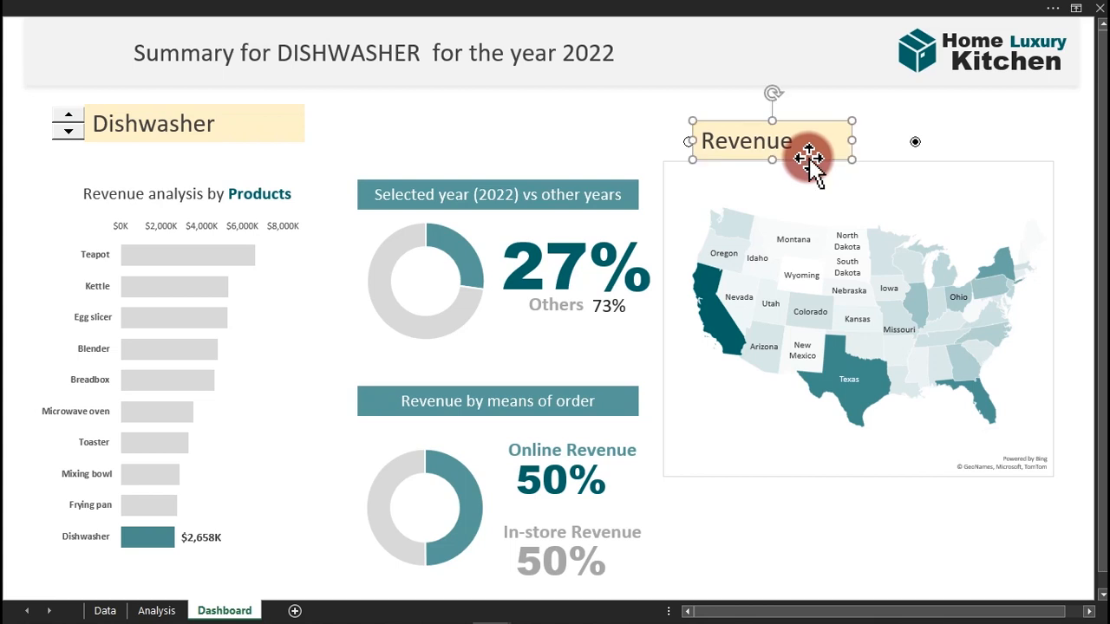
double_click(809, 159)
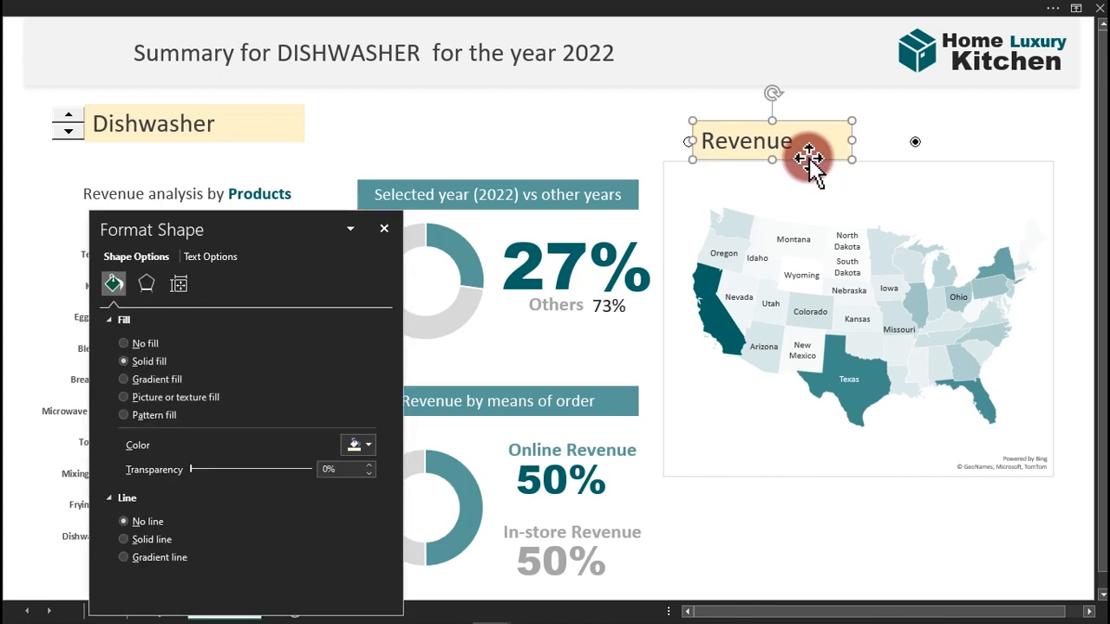
click(146, 343)
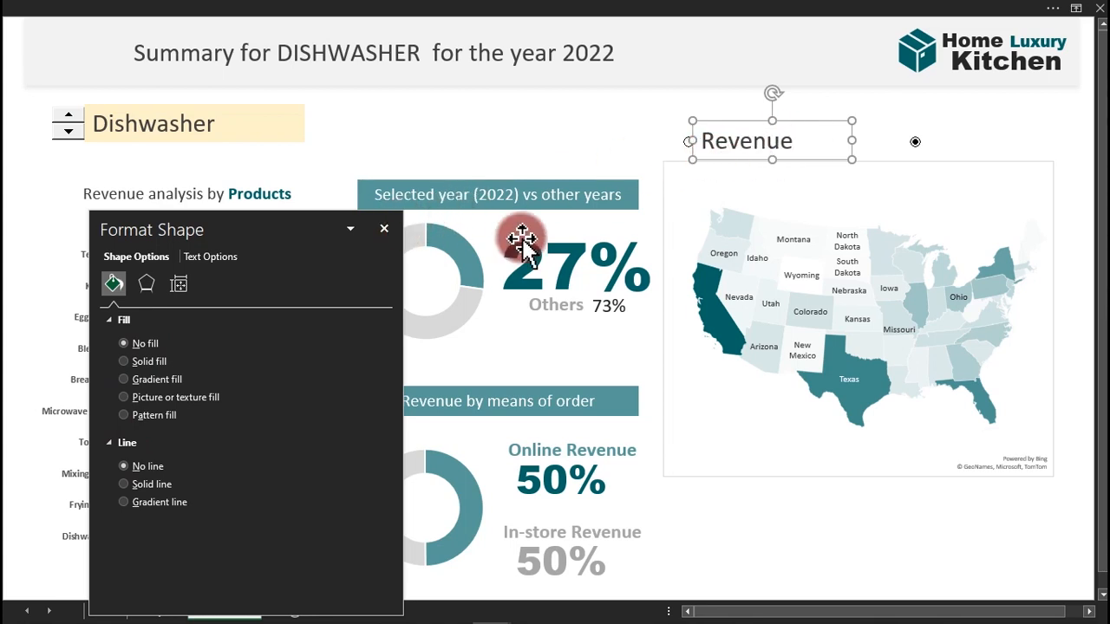
Change the text of the label beside the first option button to Total and select its box.
click(717, 143)
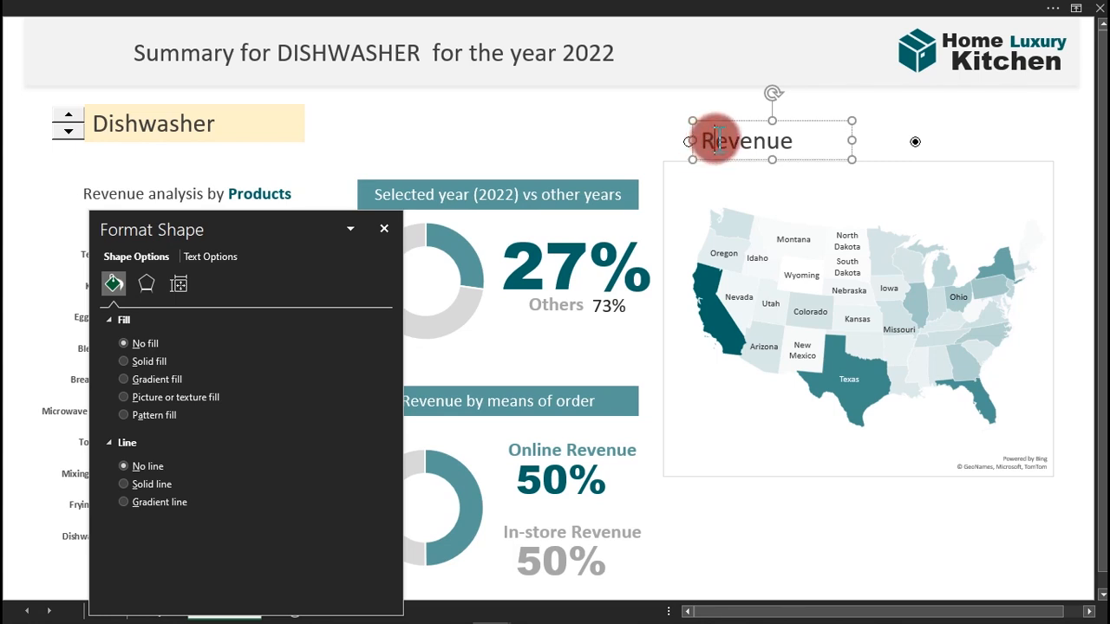
text(Total)
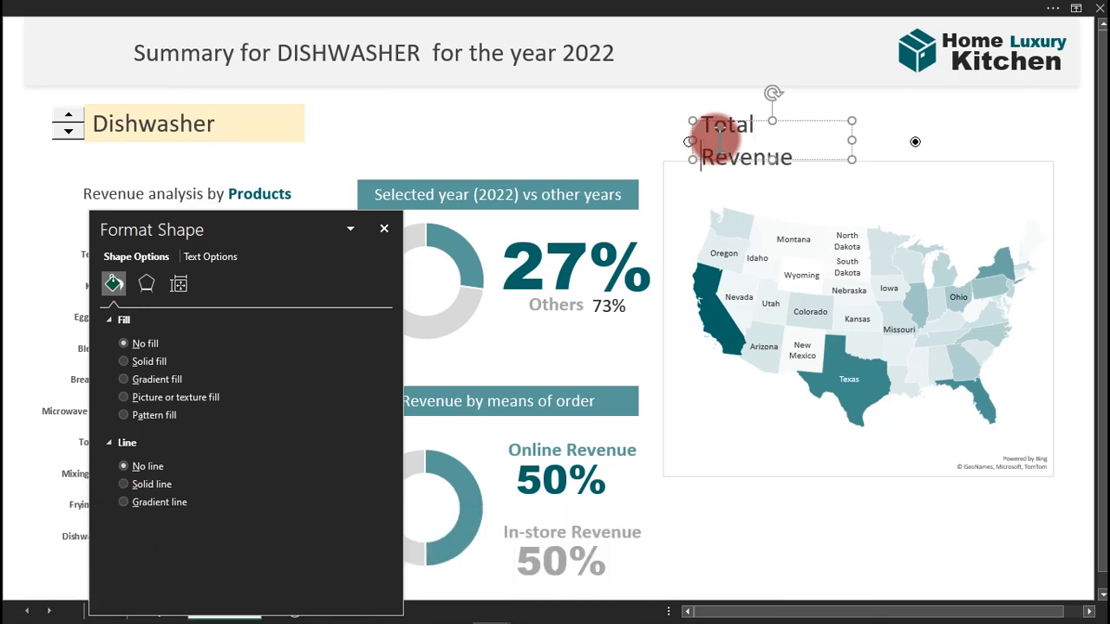
click(831, 158)
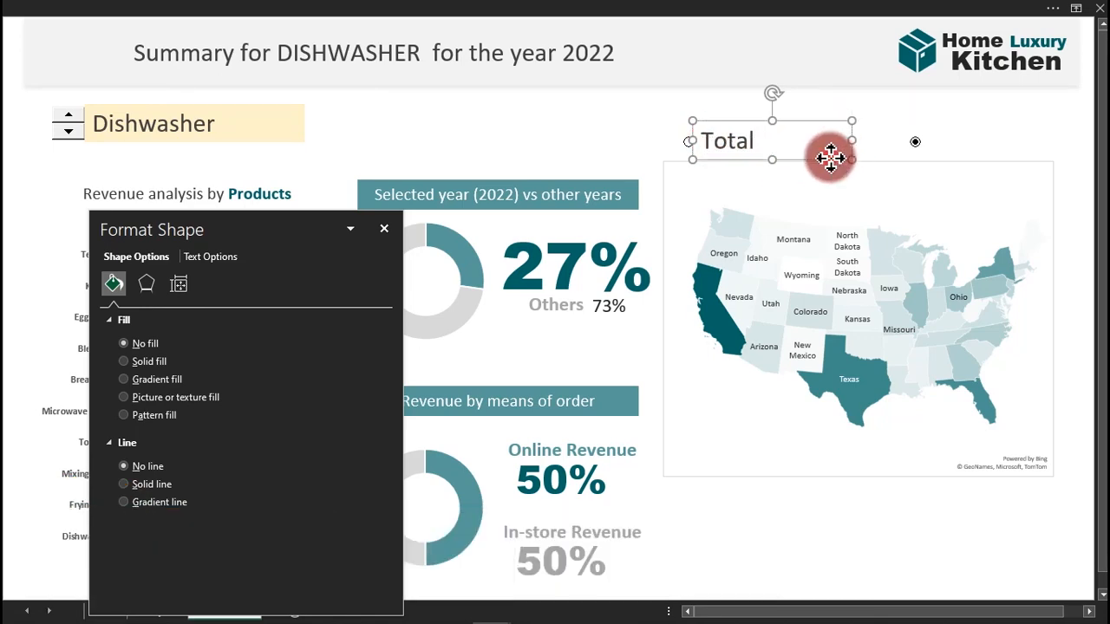
Set the font size of the label beside the first option button to 20 and extend its text to Total Revenue.
click(367, 10)
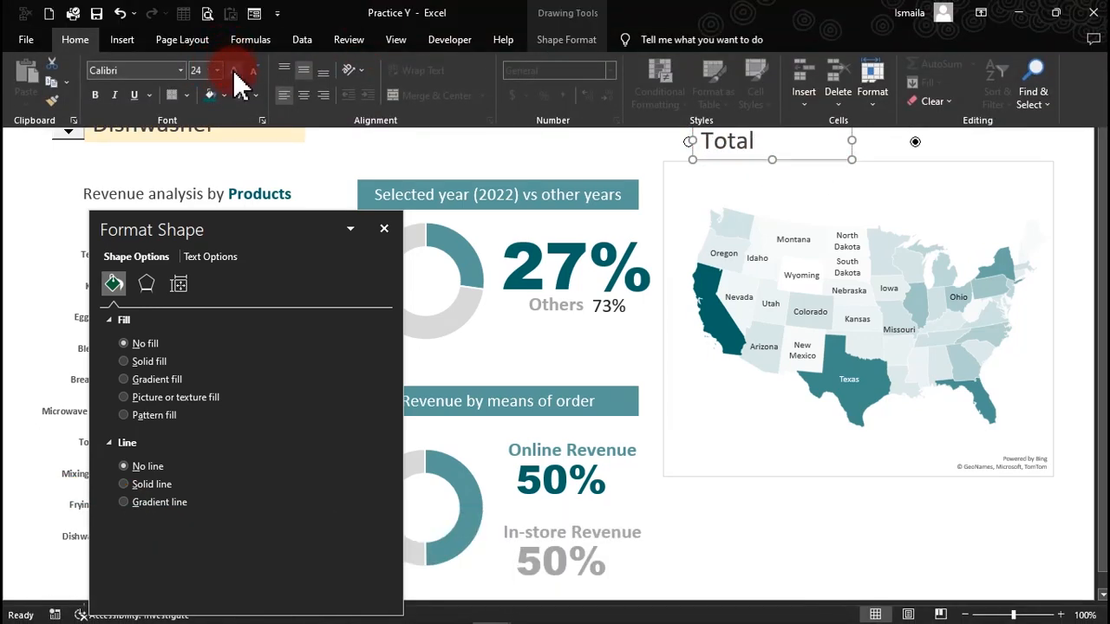
click(251, 72)
click(757, 145)
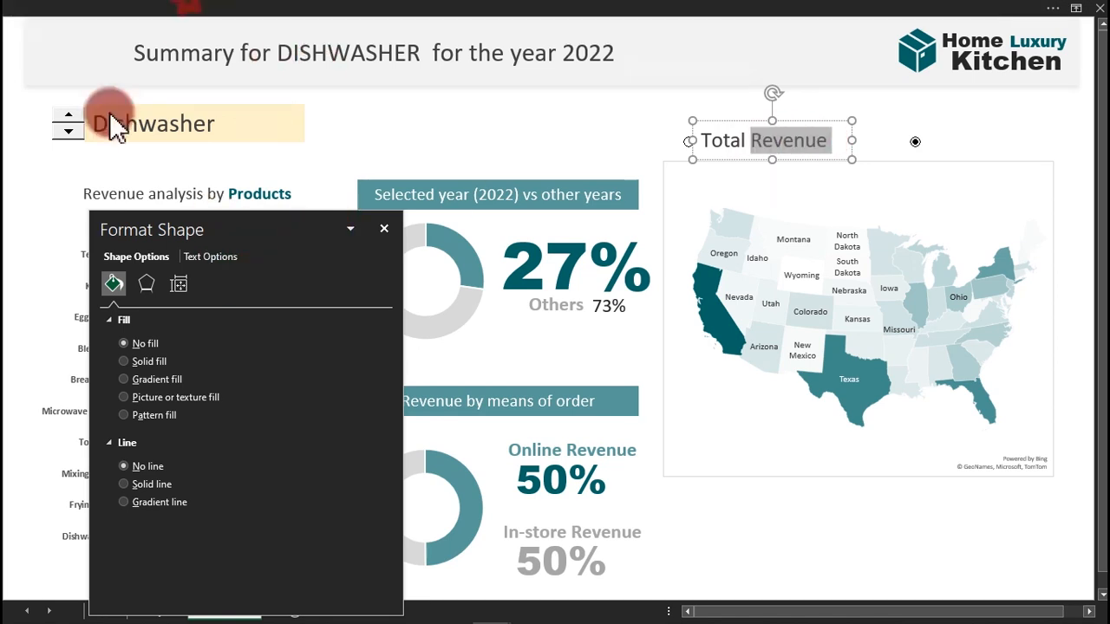
Make the word Revenue in the Total Revenue label bold and colour it with the recently used dark teal.
click(176, 12)
click(256, 96)
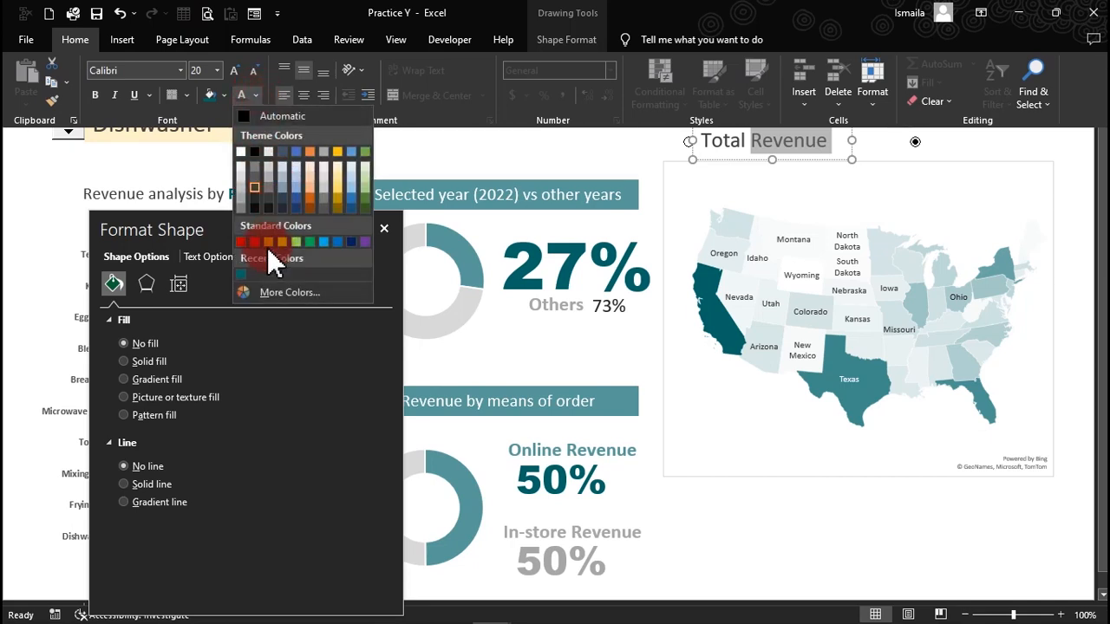
click(242, 275)
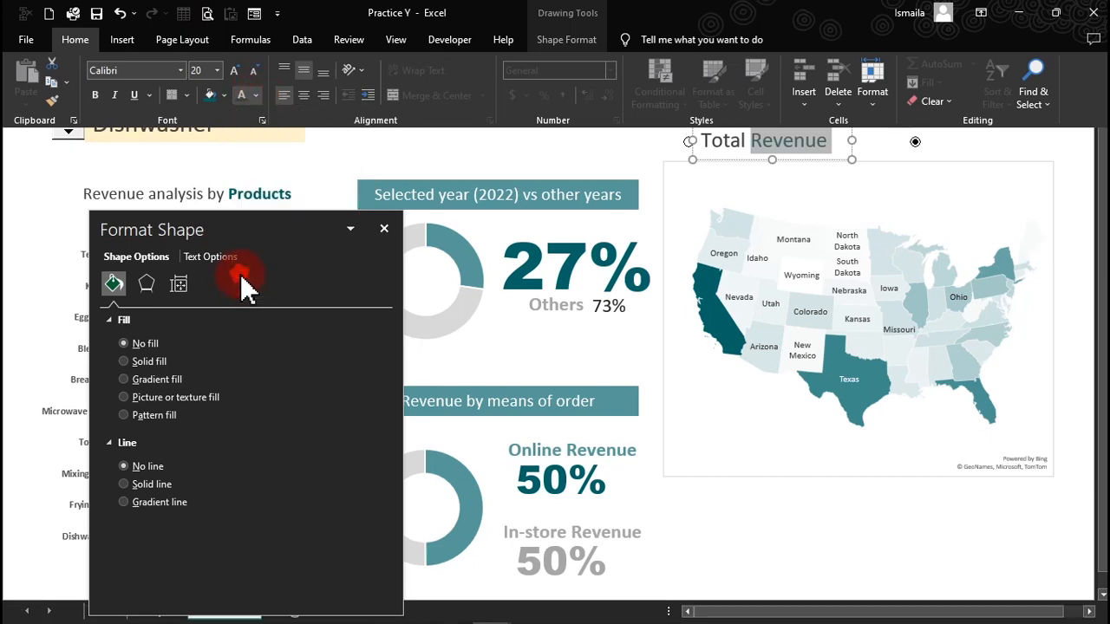
click(95, 98)
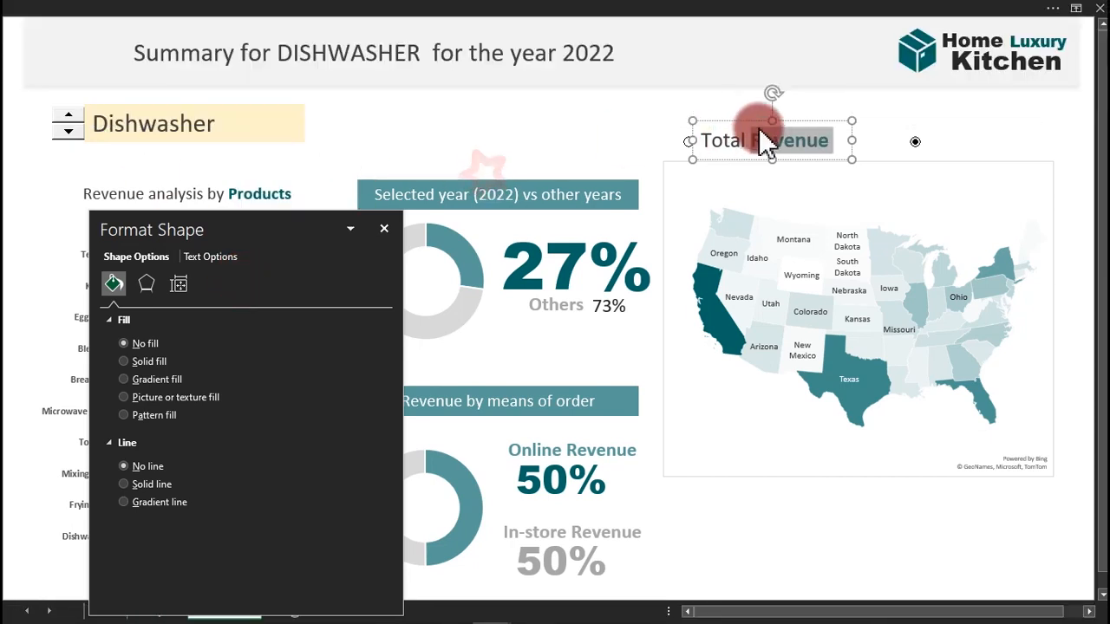
Duplicate the Total Revenue label, place the copy beside the second option button and change its text to Total Qty Sold.
click(755, 121)
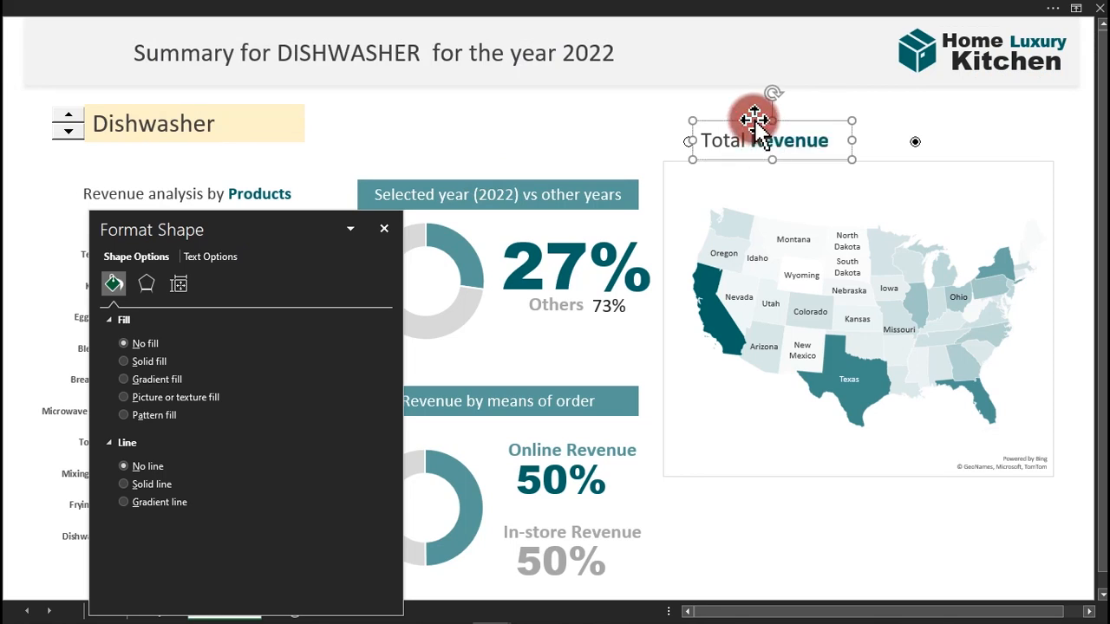
key(ctrl+d)
drag(753, 143, 986, 118)
click(973, 143)
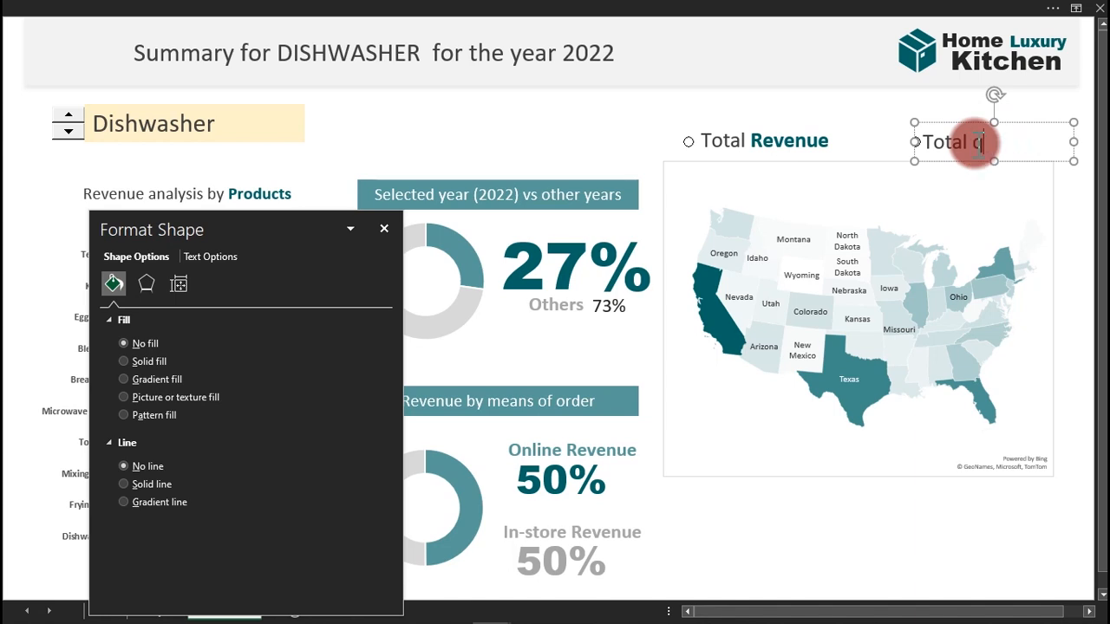
key(BackSpace)
text(Qty)
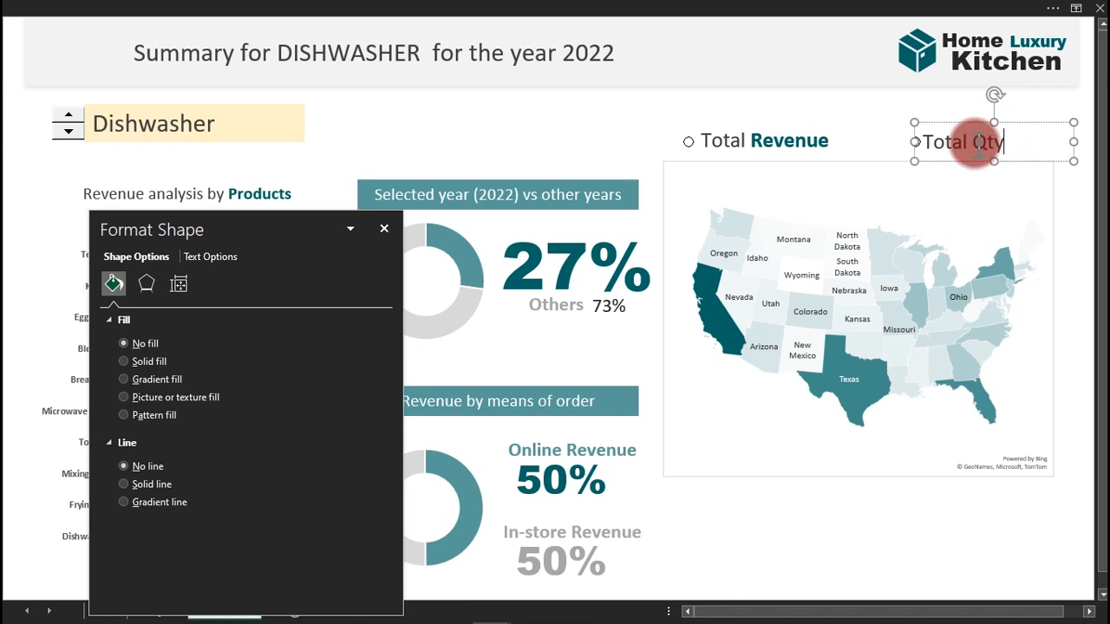
text( Sols)
key(BackSpace)
text(d)
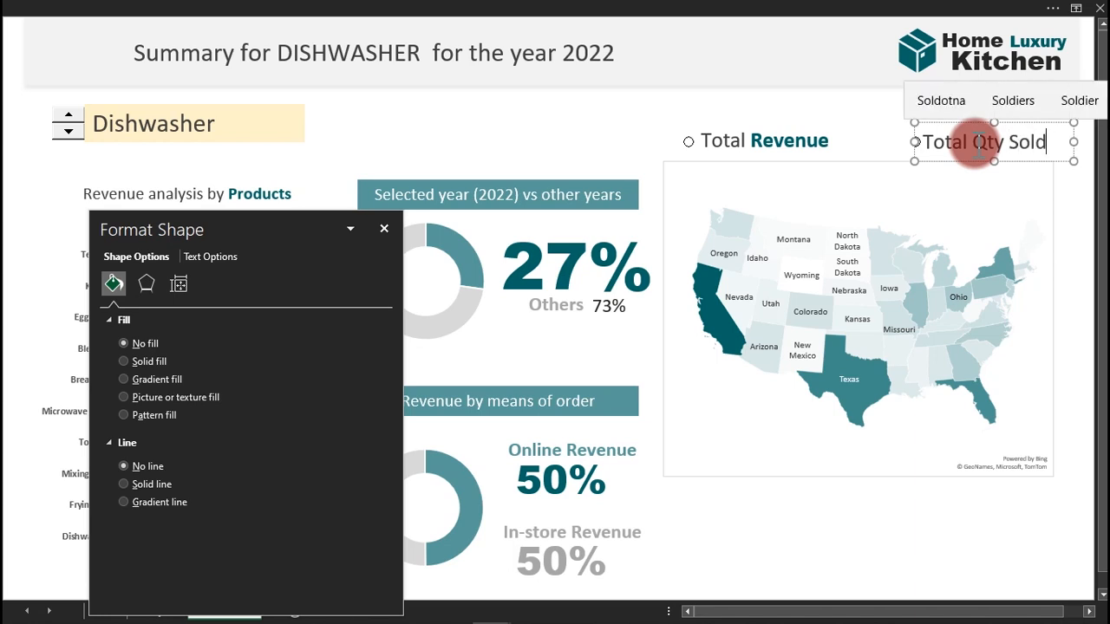
Make the words Qty Sold in the second label bold and colour them a darker grey.
key(shift+Left)
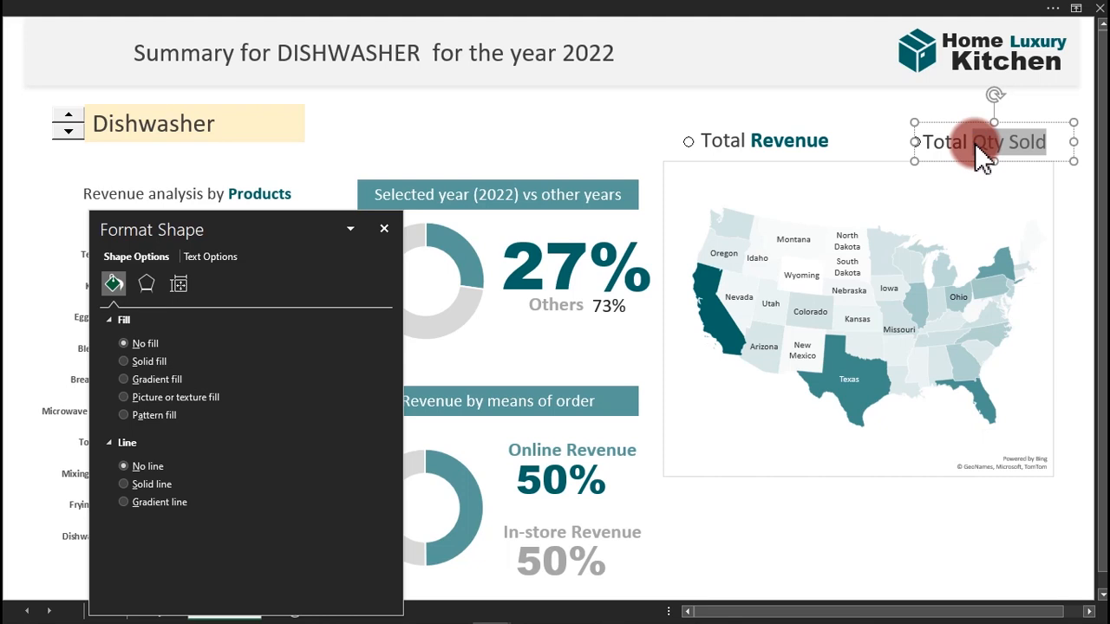
click(165, 13)
click(256, 94)
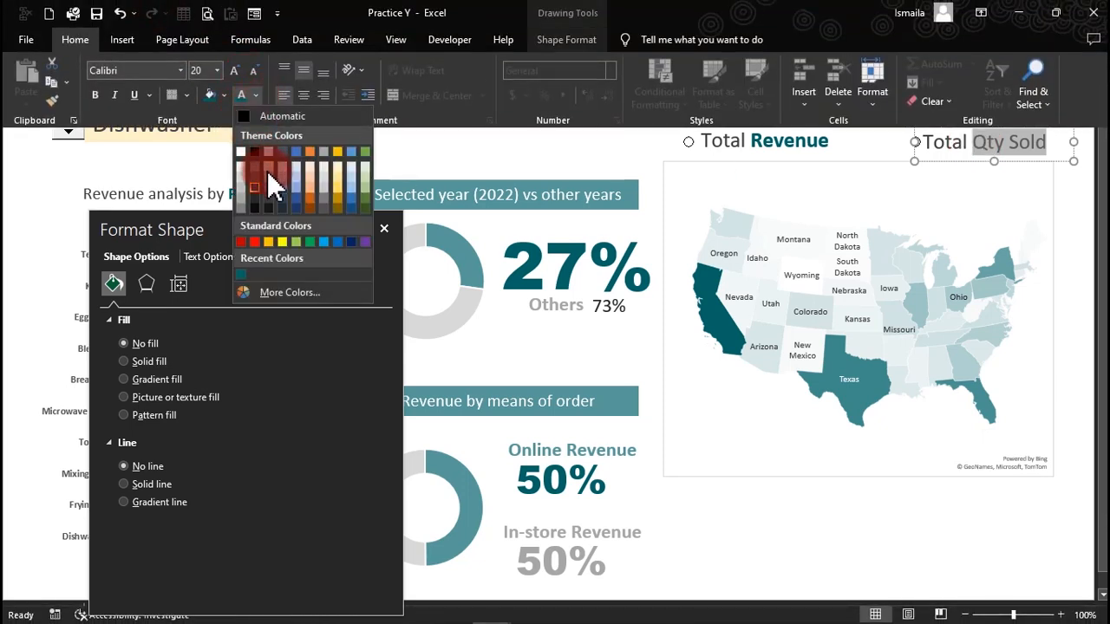
click(255, 198)
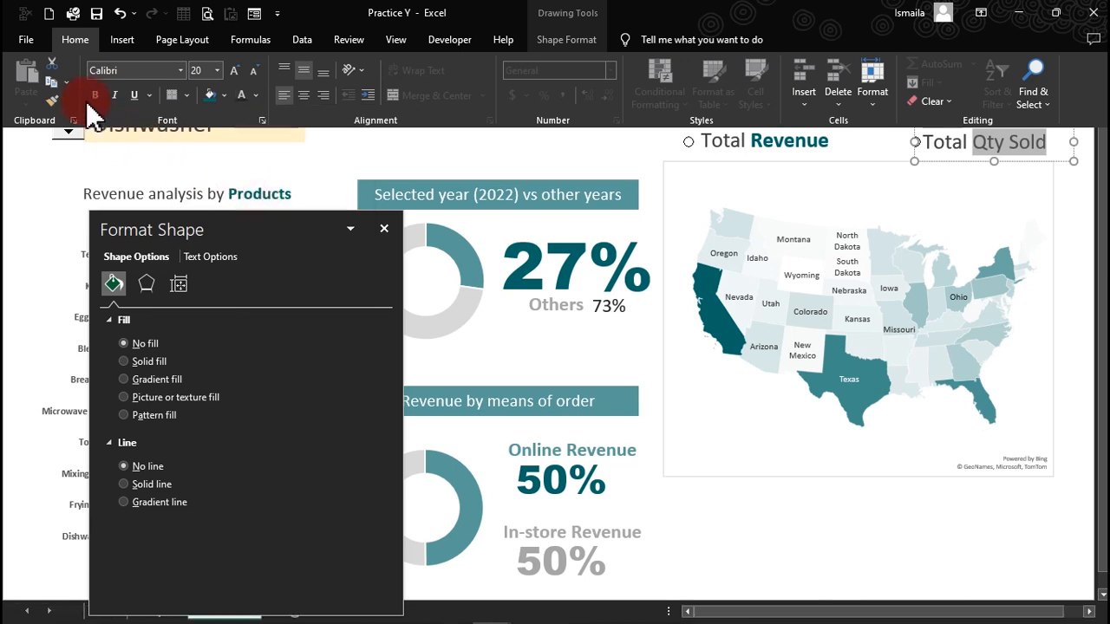
click(471, 153)
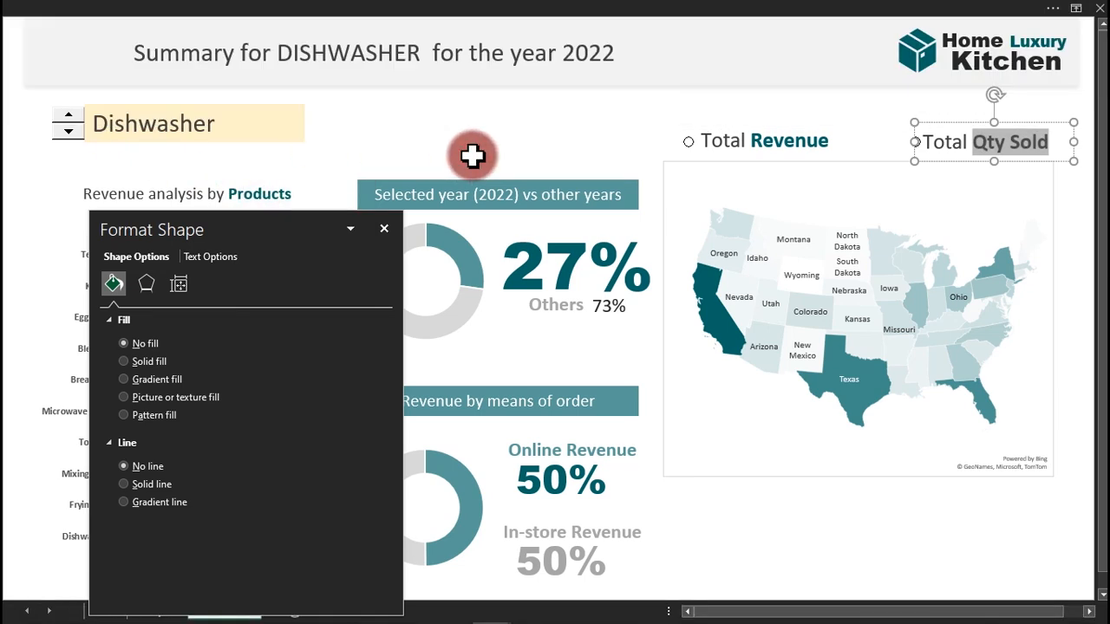
click(471, 154)
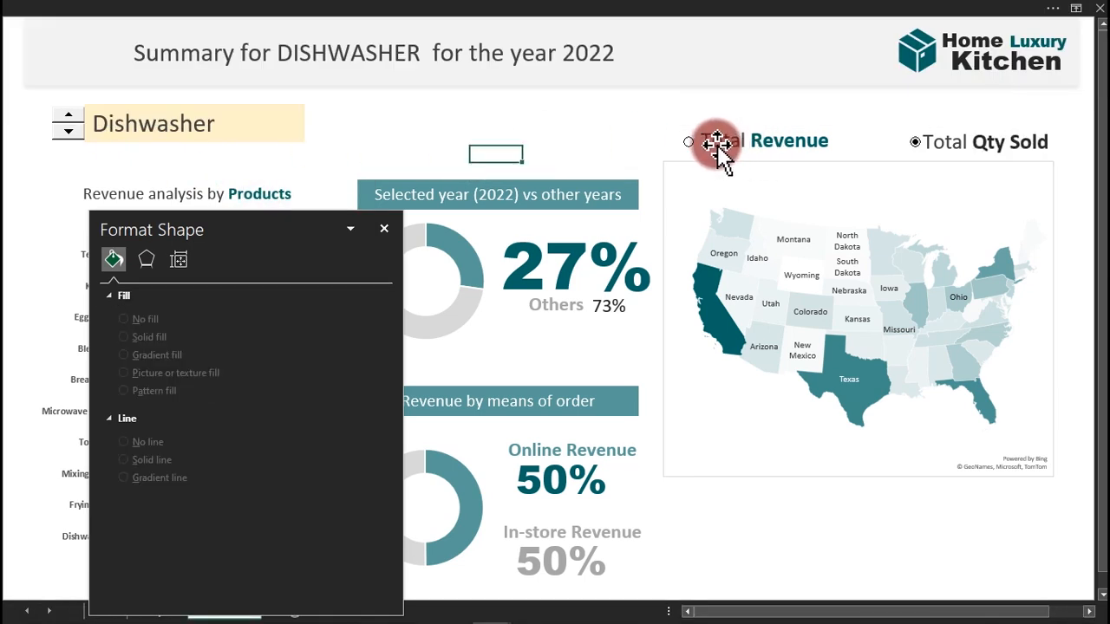
Send the Total Revenue and Total Qty Sold labels to the back, behind their option buttons.
click(911, 143)
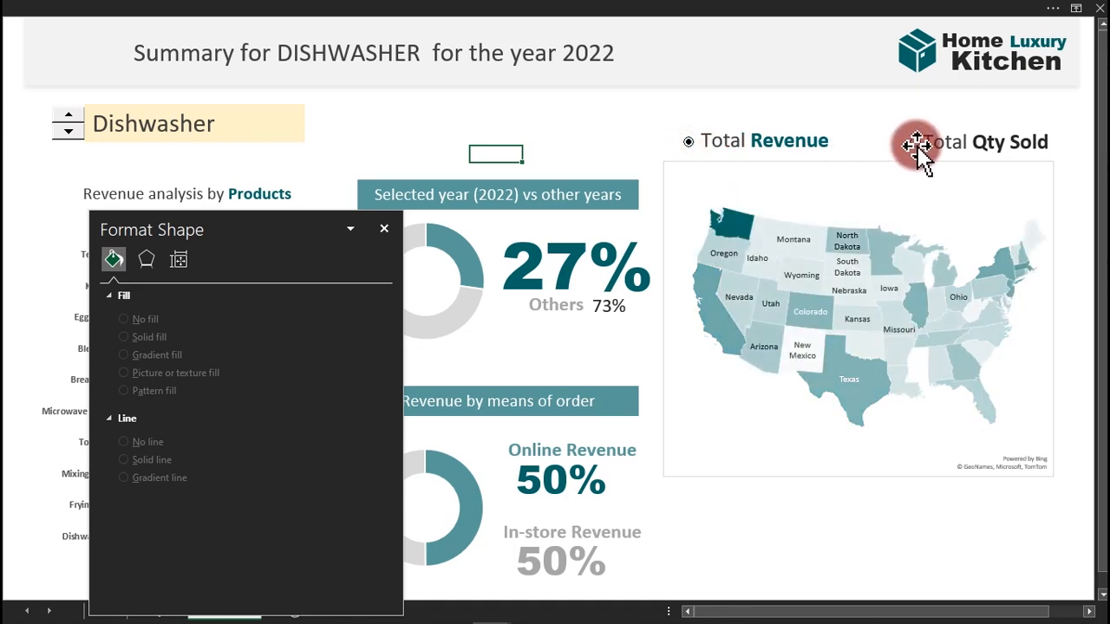
click(786, 139)
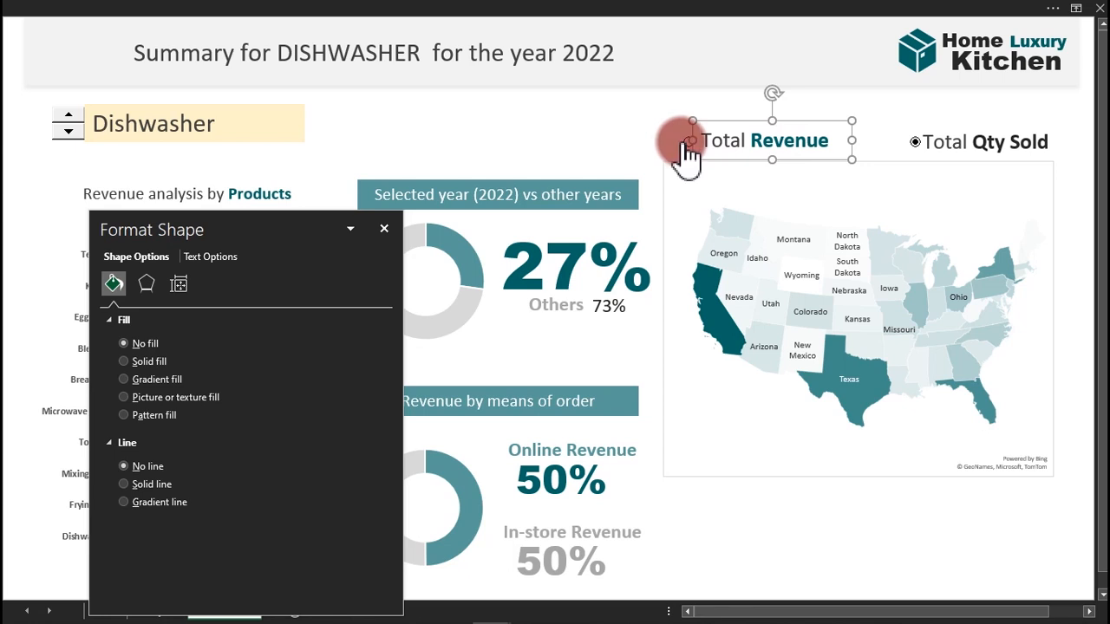
right_click(725, 125)
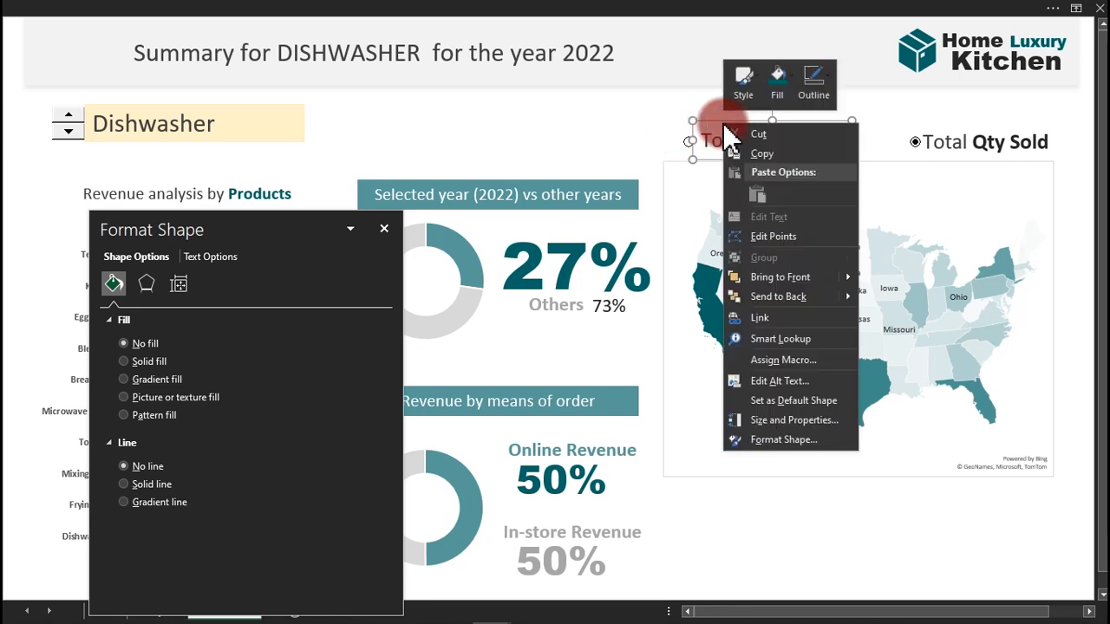
click(784, 277)
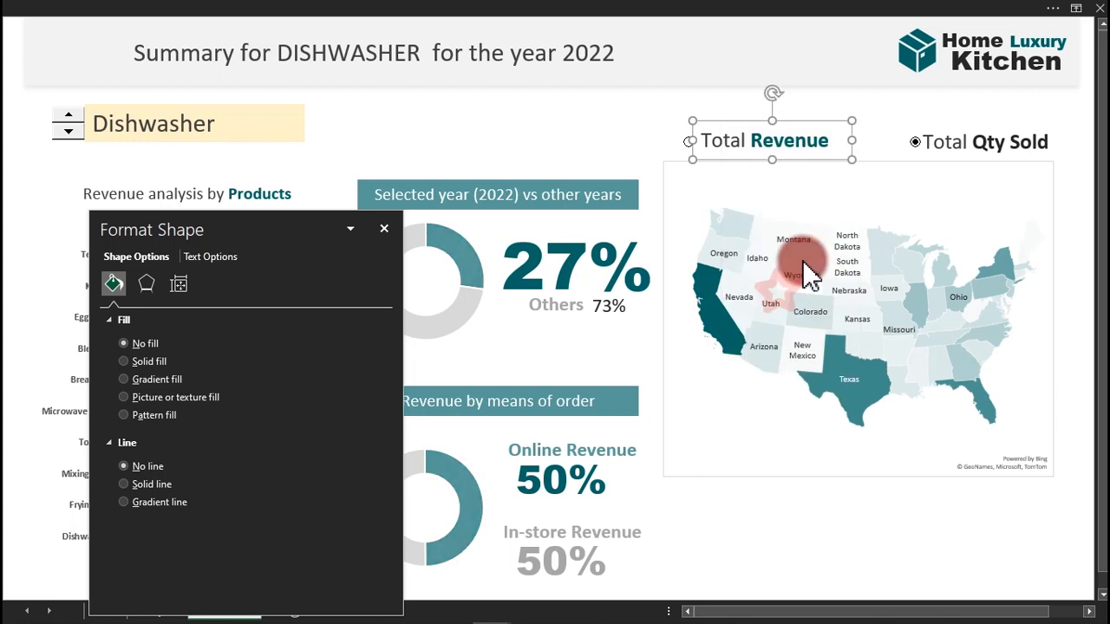
click(917, 105)
click(976, 146)
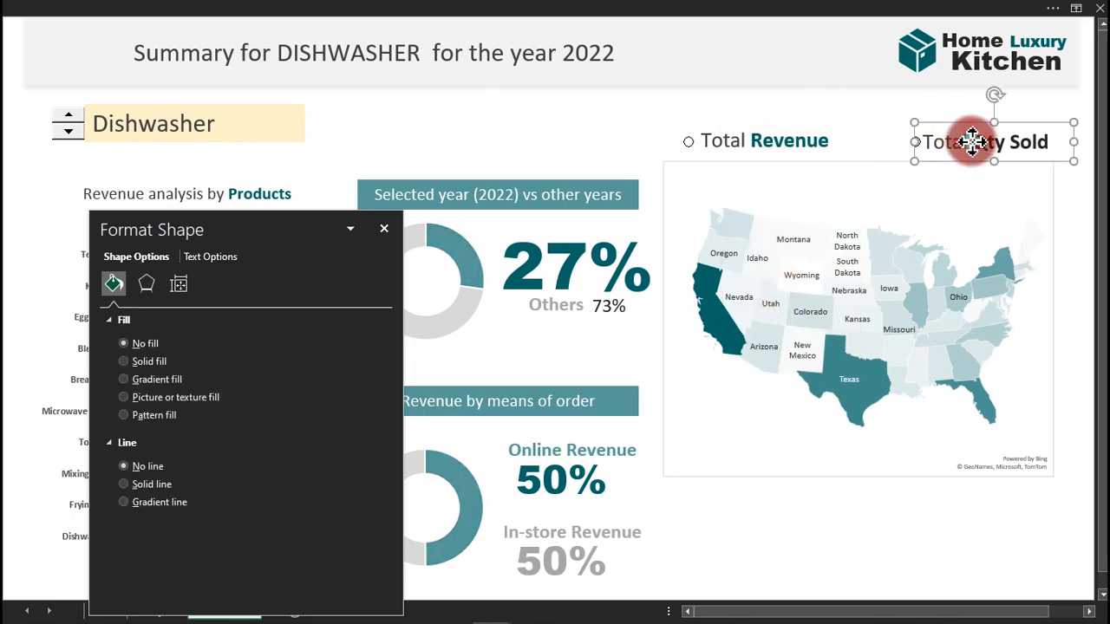
right_click(972, 141)
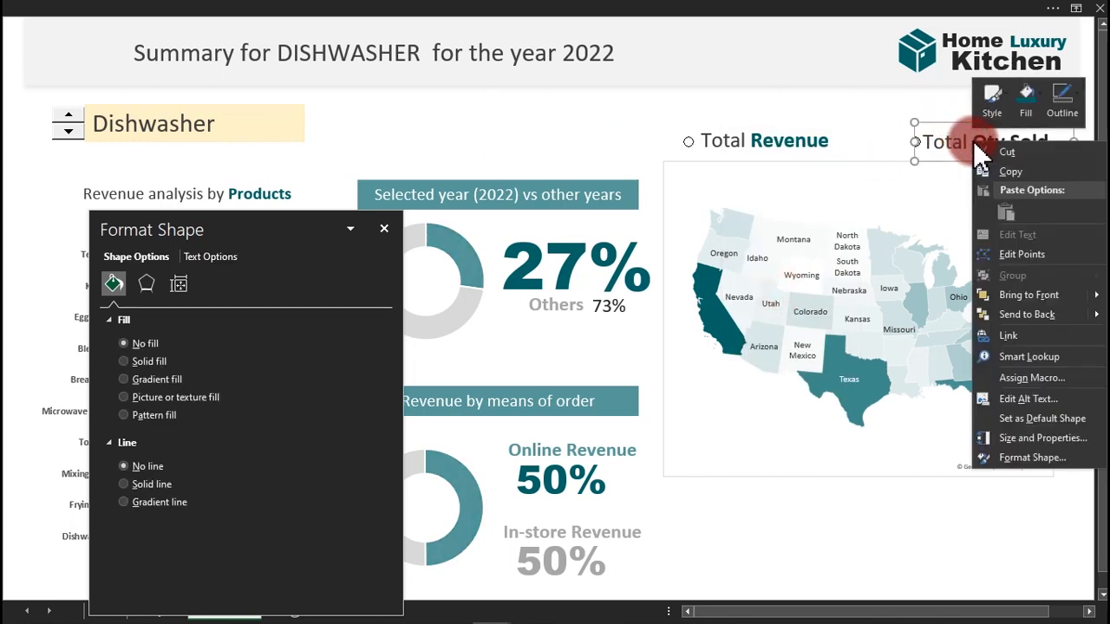
click(1013, 318)
Test both option buttons through their labels, inspect the state values on the map and leave Total Revenue selected.
click(839, 132)
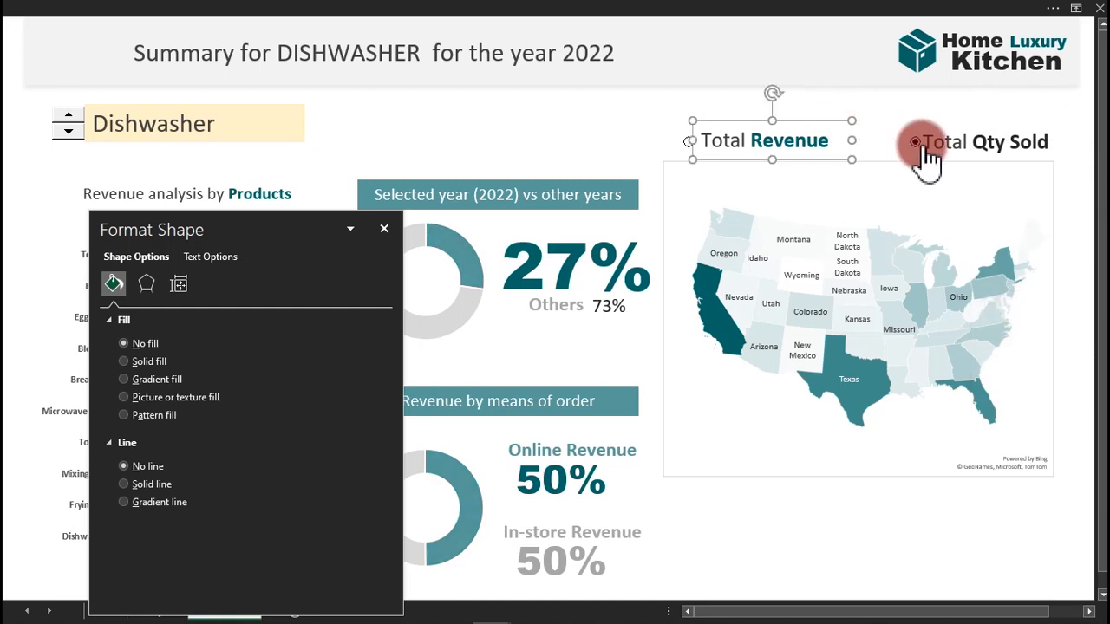
click(715, 143)
click(652, 126)
click(913, 148)
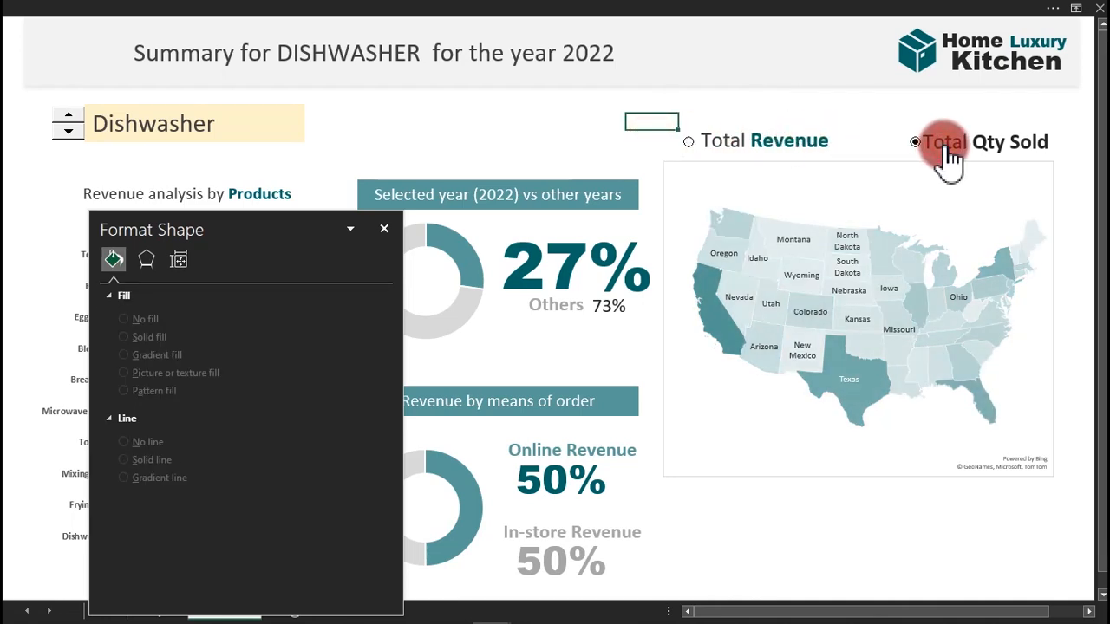
click(764, 143)
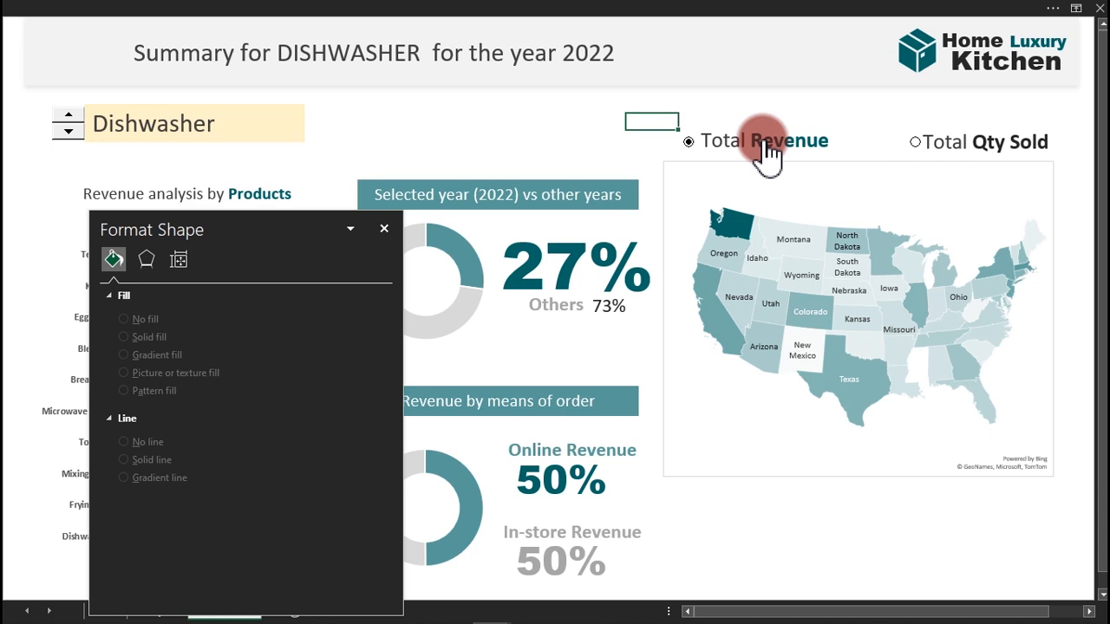
click(924, 145)
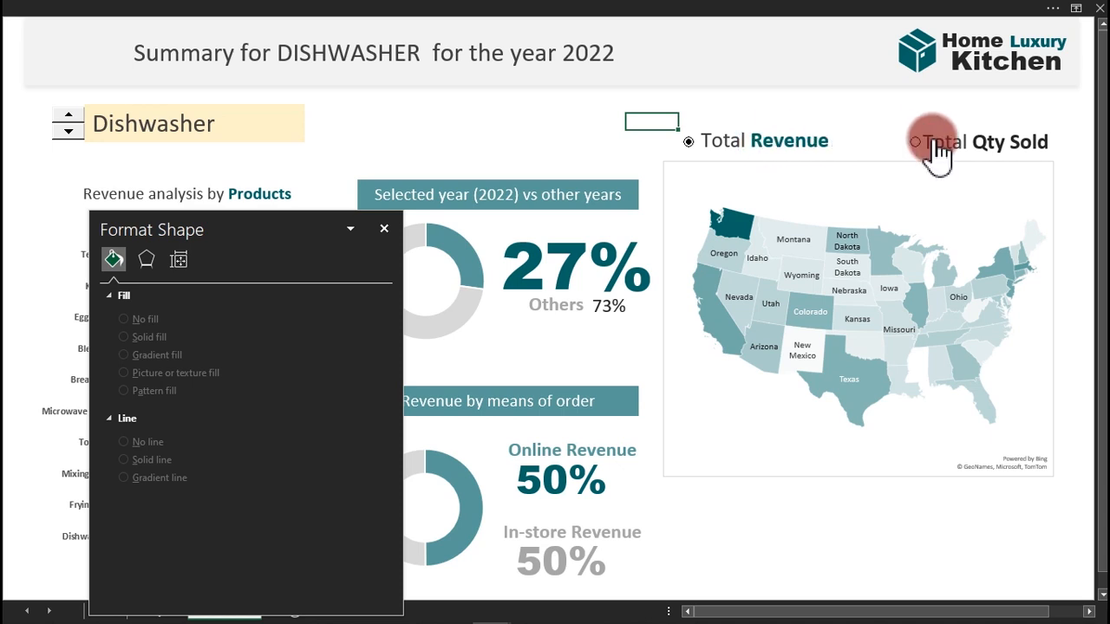
mouse_move(821, 364)
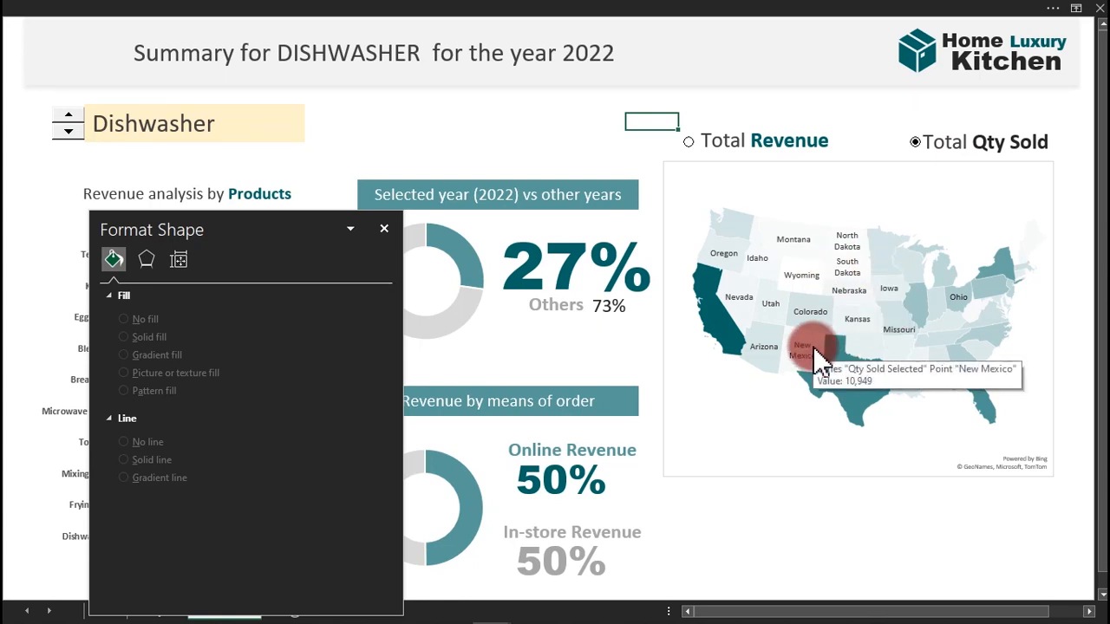
mouse_move(728, 344)
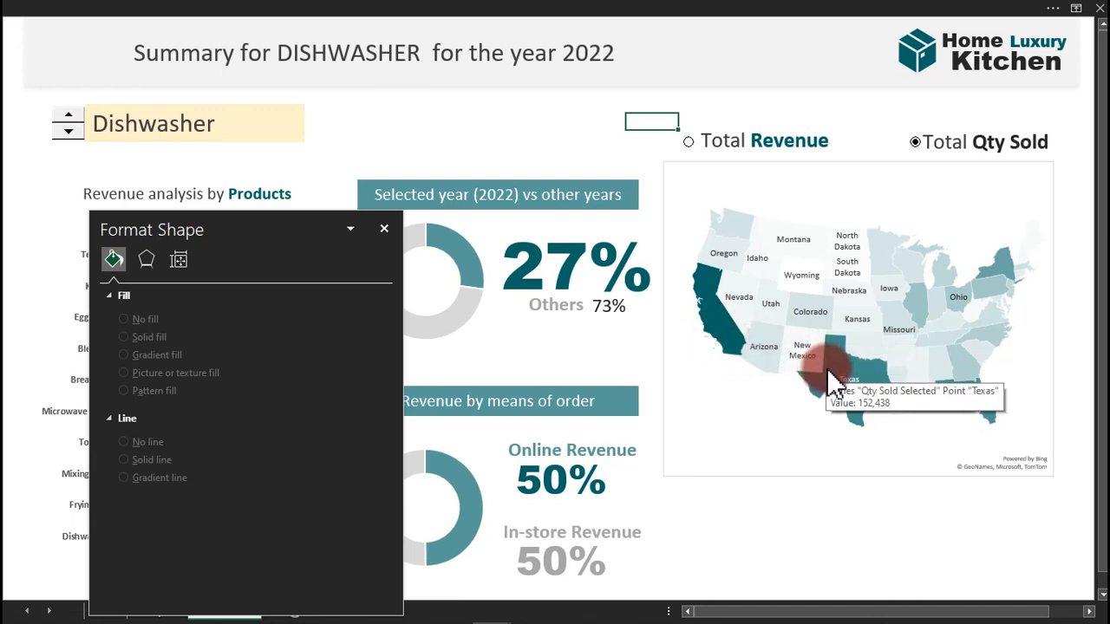
click(713, 143)
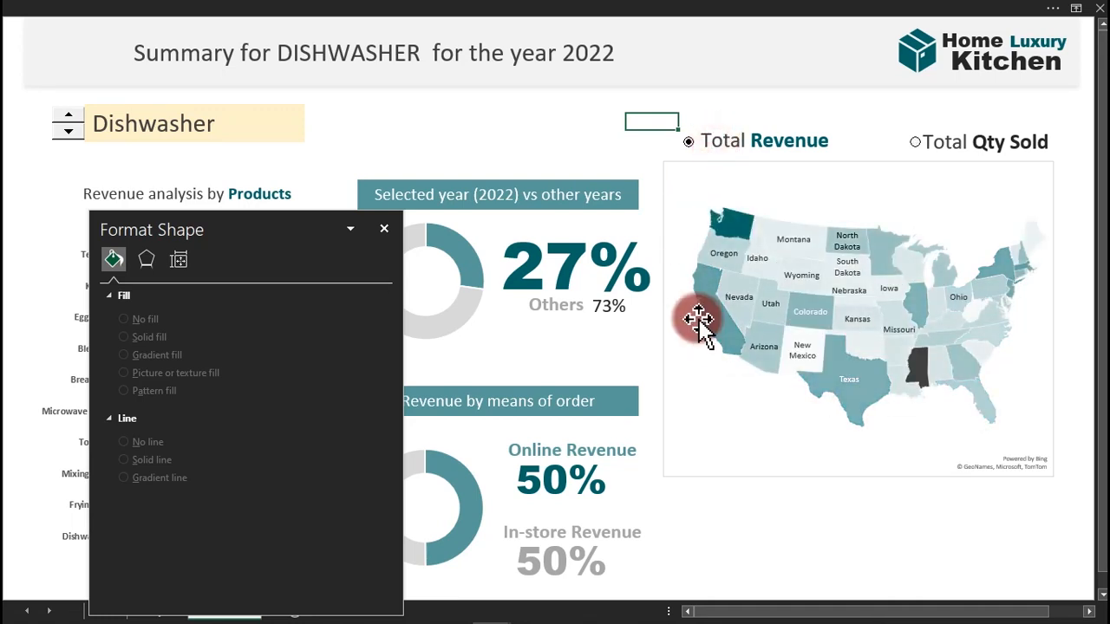
mouse_move(733, 230)
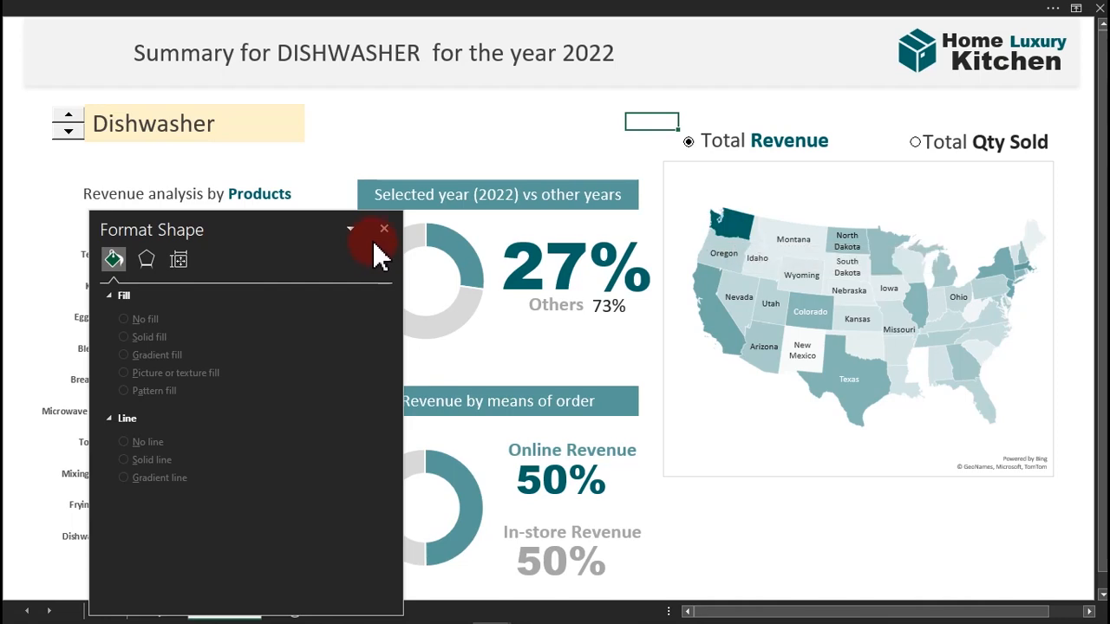
On the Analysis sheet, edit the IF formula in AD6 to return -AC6 as its false value and fill it down the column.
click(385, 228)
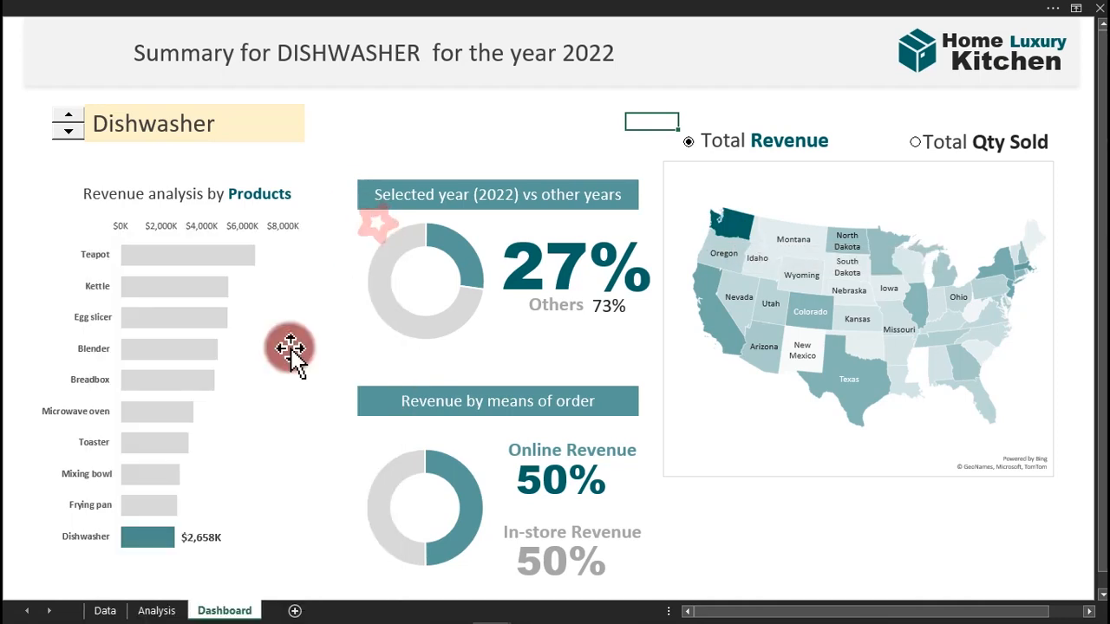
click(156, 608)
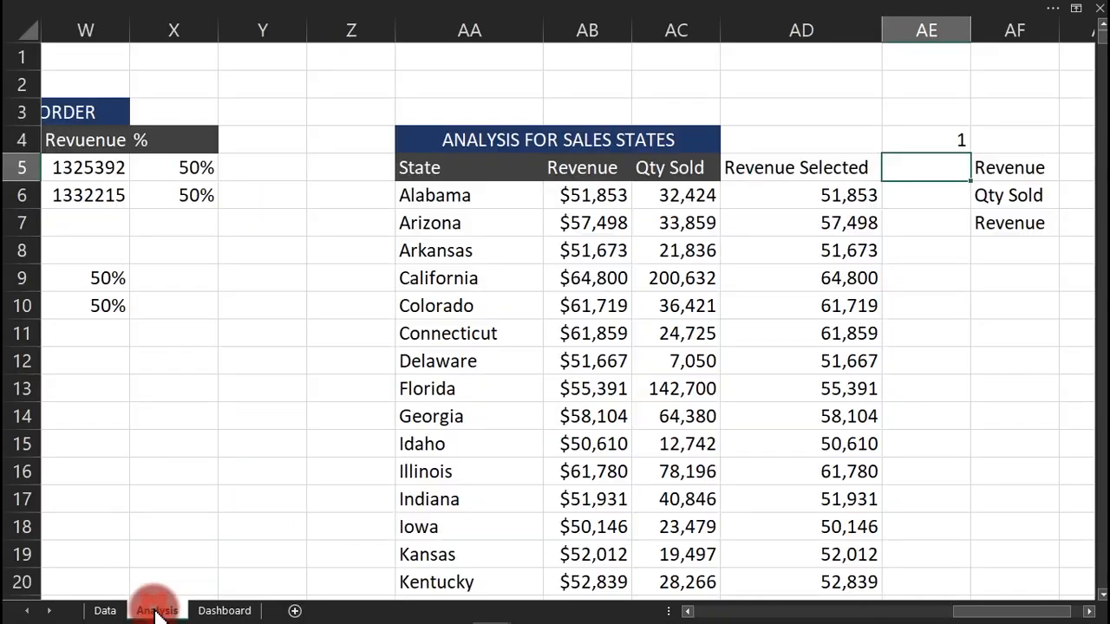
double_click(839, 193)
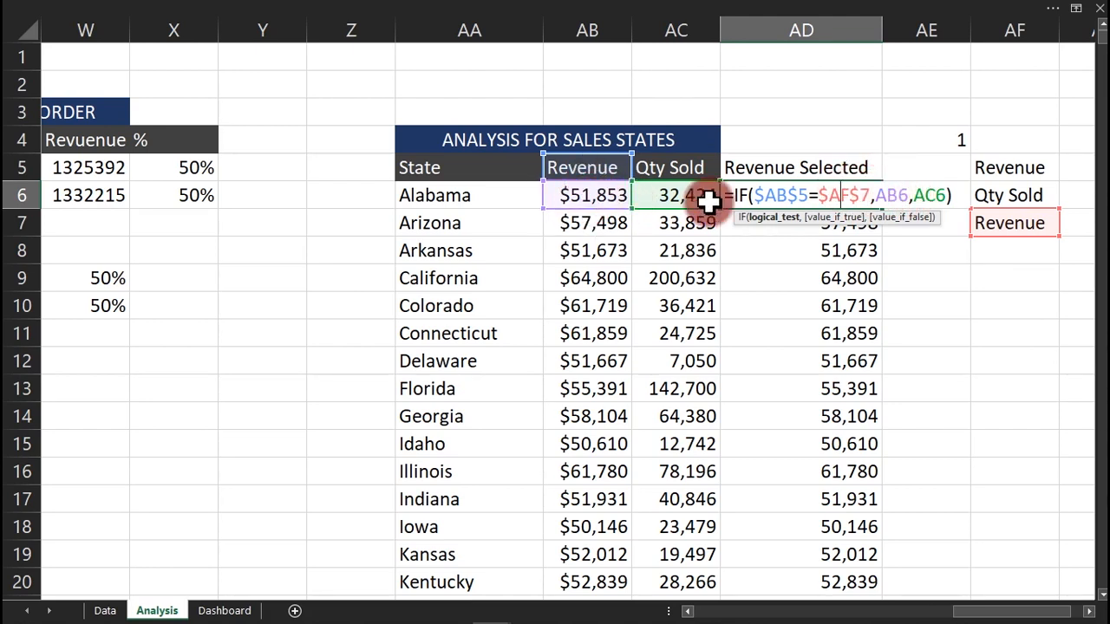
click(875, 195)
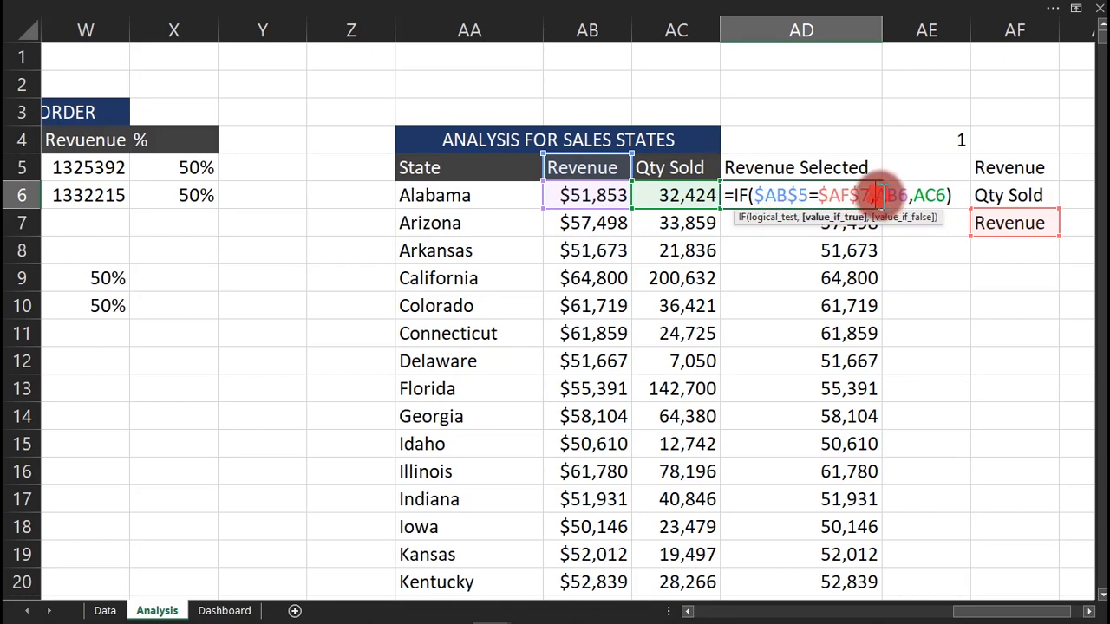
text(-)
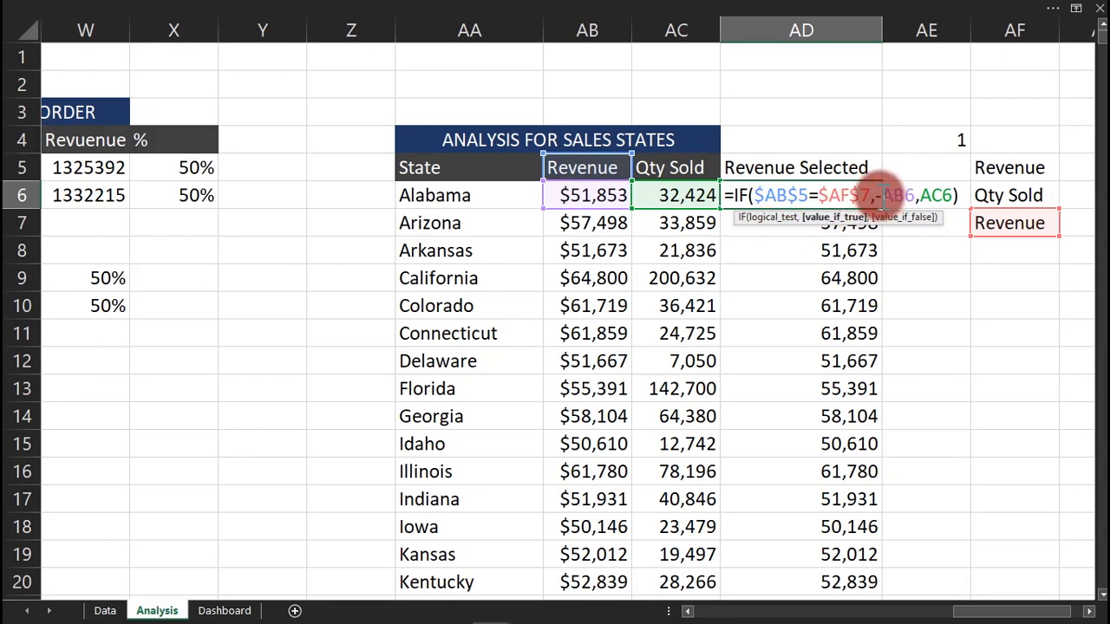
key(BackSpace)
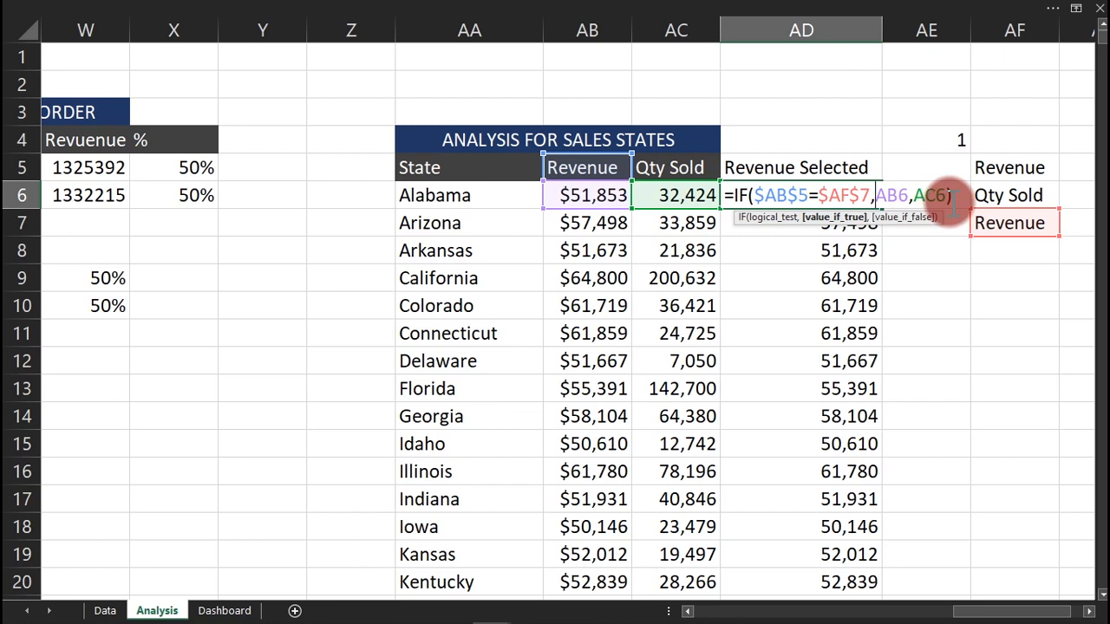
click(918, 194)
text(-)
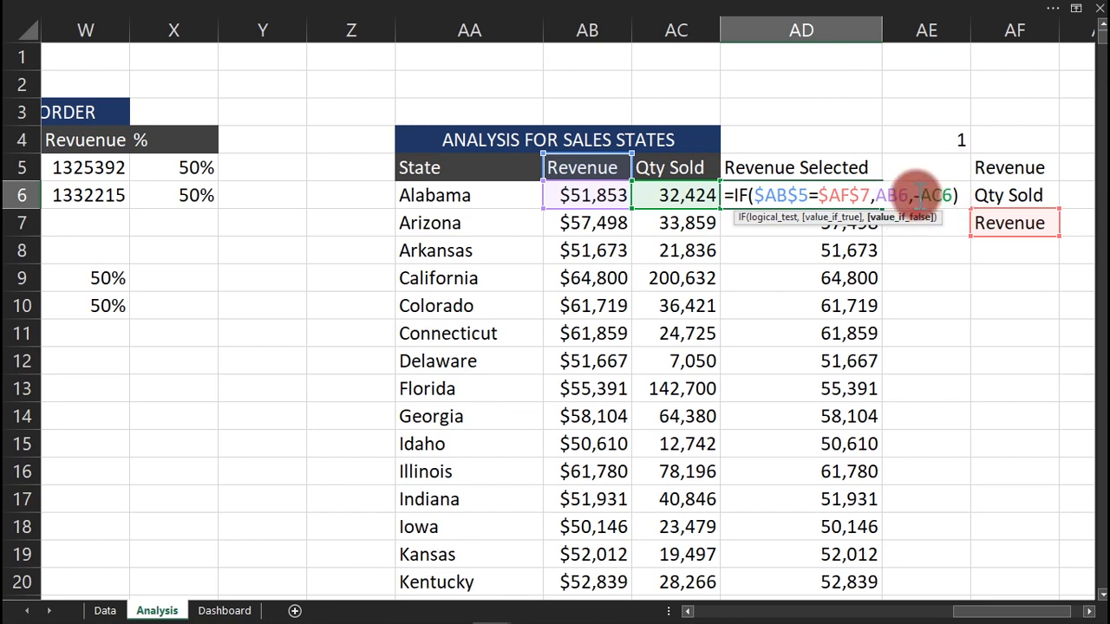
key(Return)
click(849, 195)
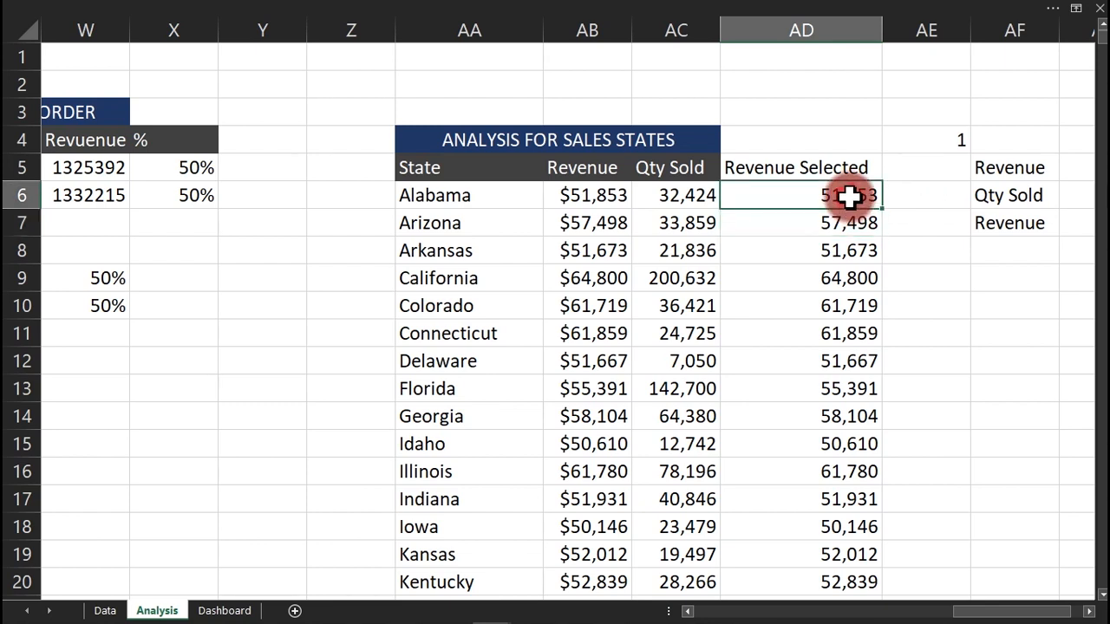
double_click(883, 210)
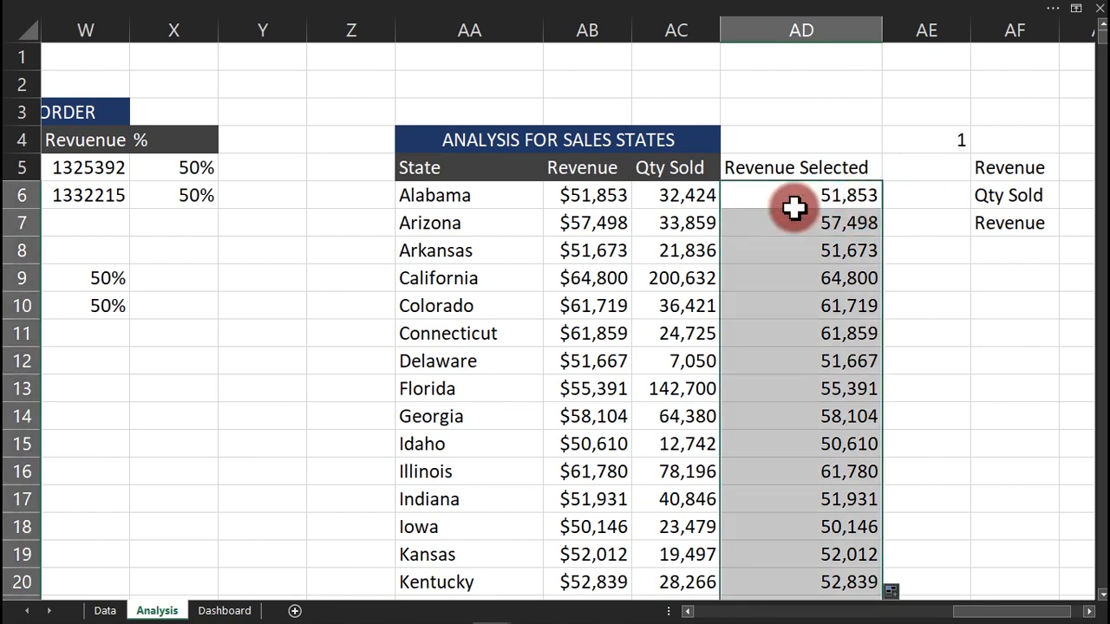
Set selector cell AE4 to 2 and inspect the quantity values of the states on the Dashboard map.
click(943, 132)
text(2)
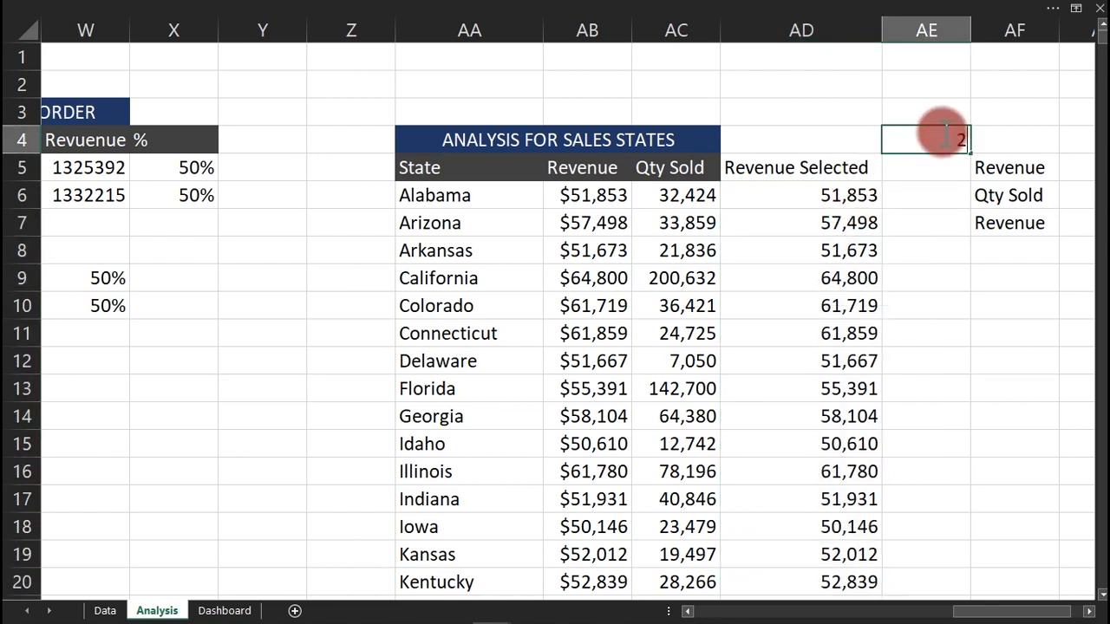
key(Return)
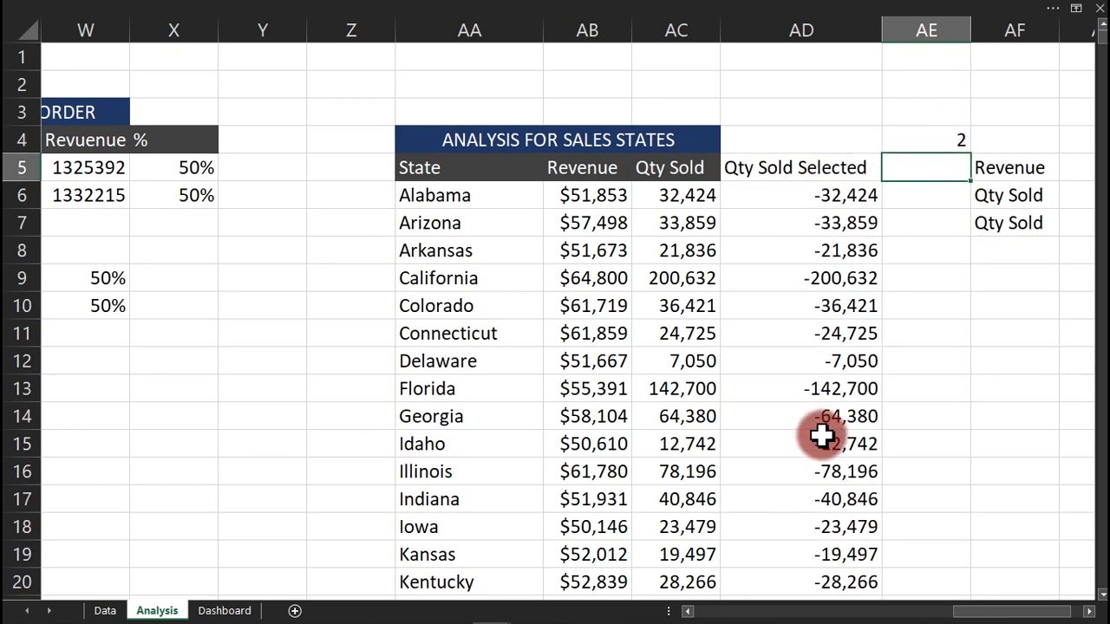
click(246, 613)
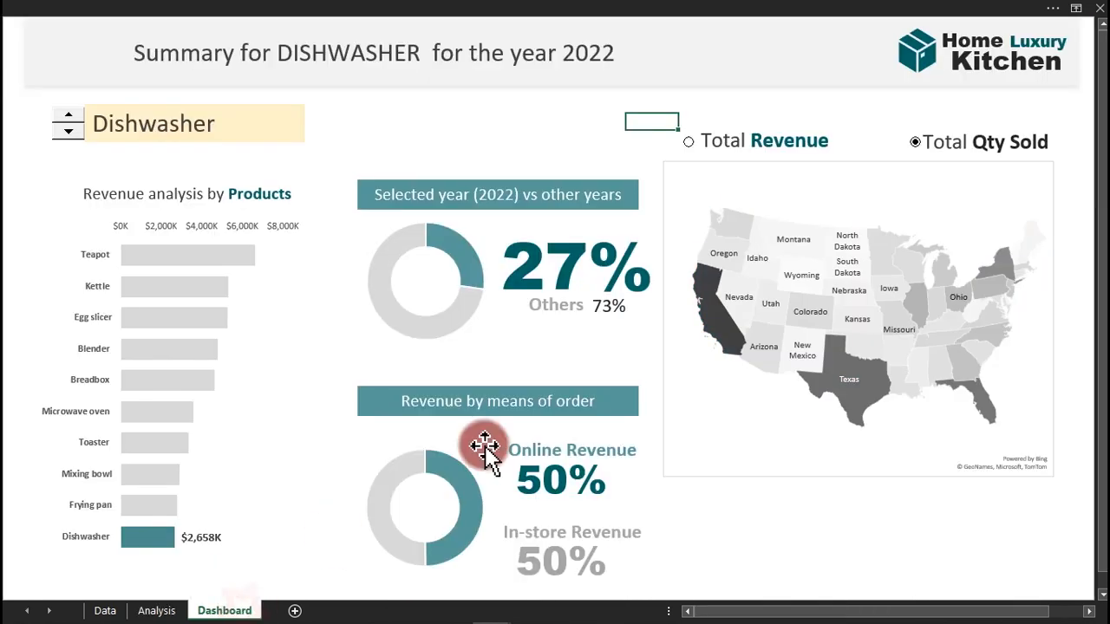
mouse_move(856, 255)
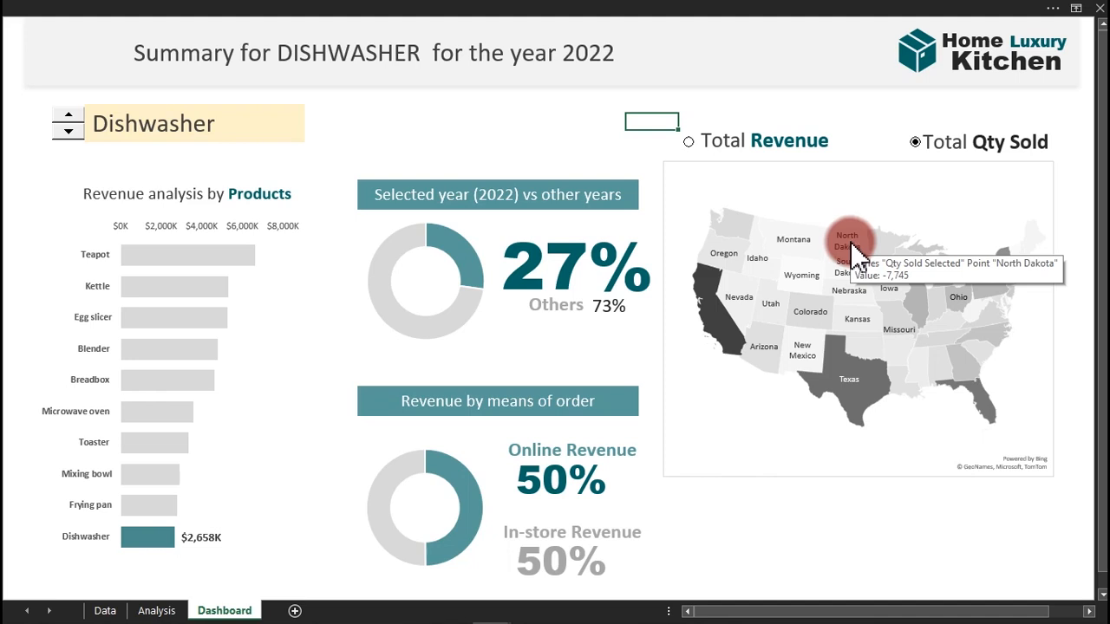
Try dark orange as the minimum colour of the map's diverging series, then restore the dark grey.
double_click(857, 254)
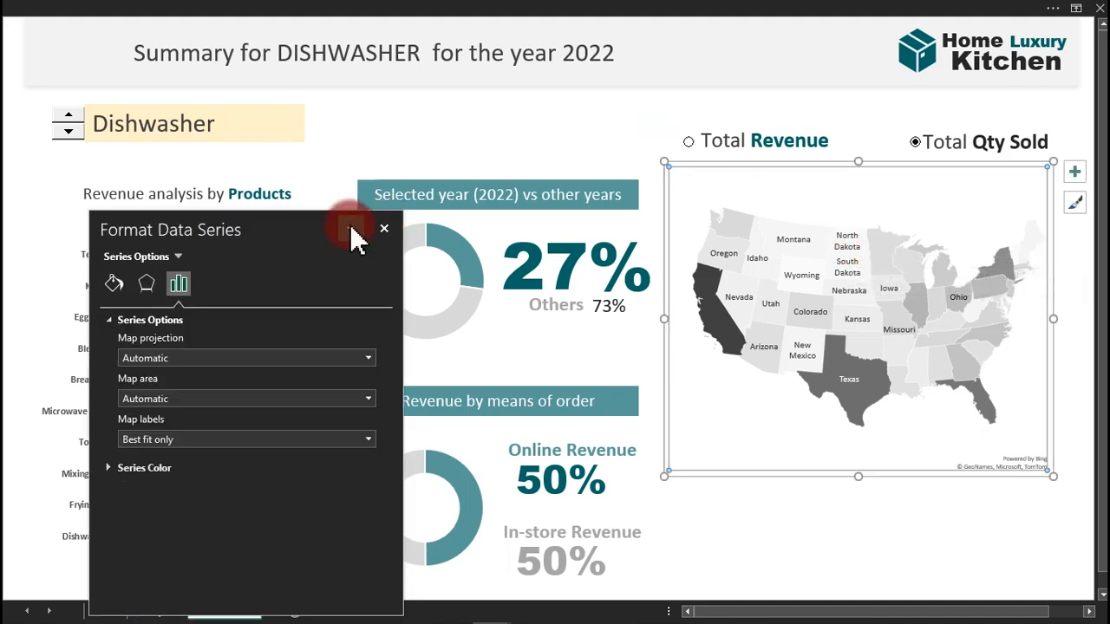
drag(321, 228, 401, 119)
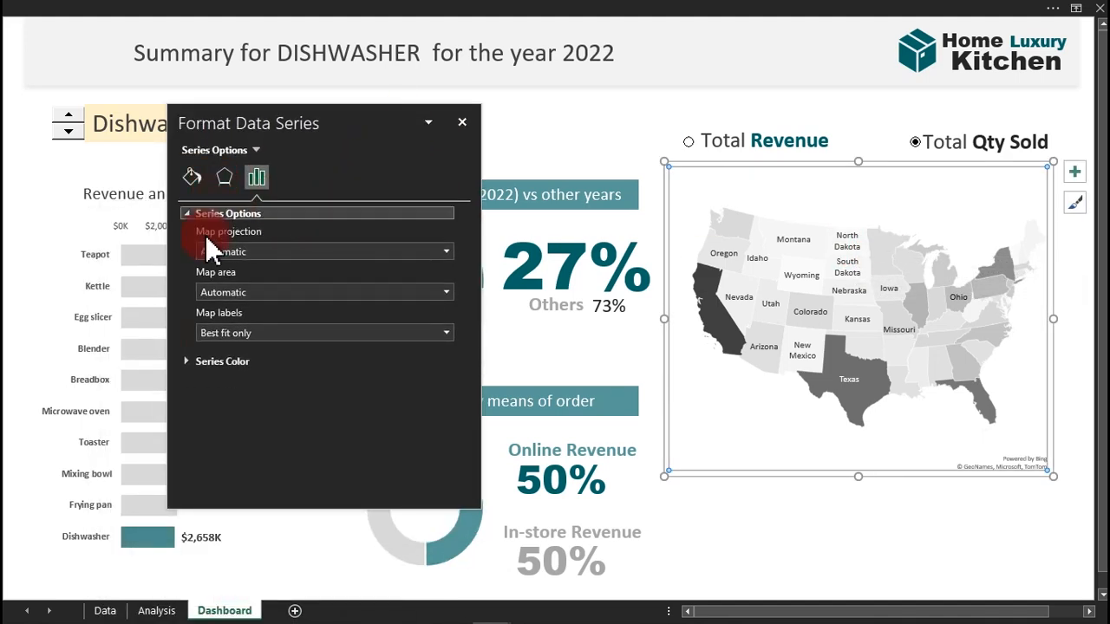
click(213, 362)
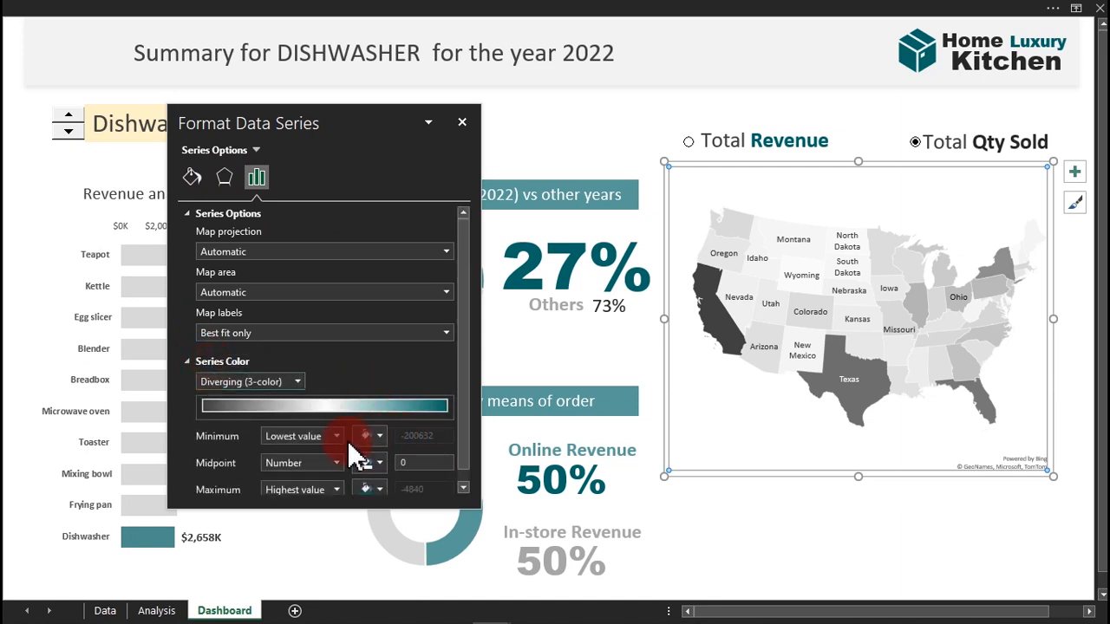
click(371, 436)
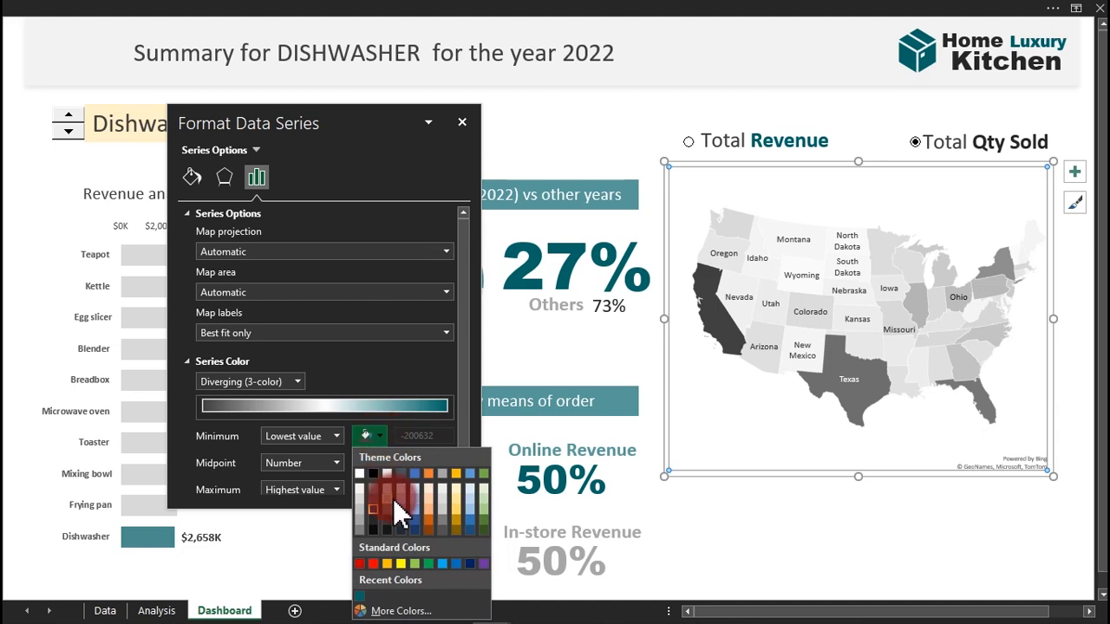
click(430, 521)
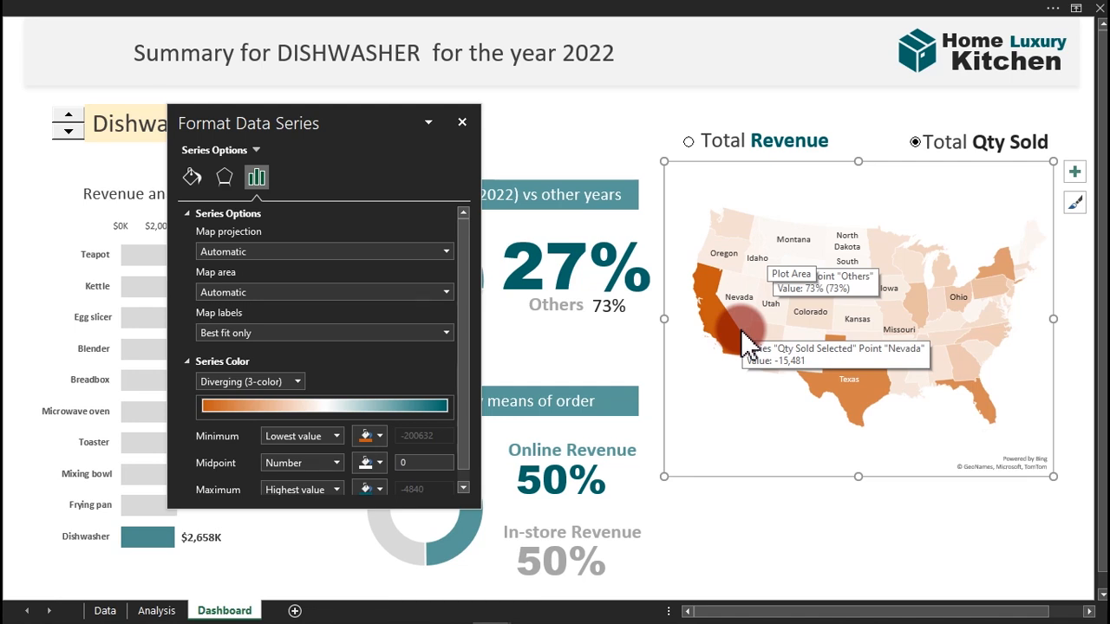
click(380, 437)
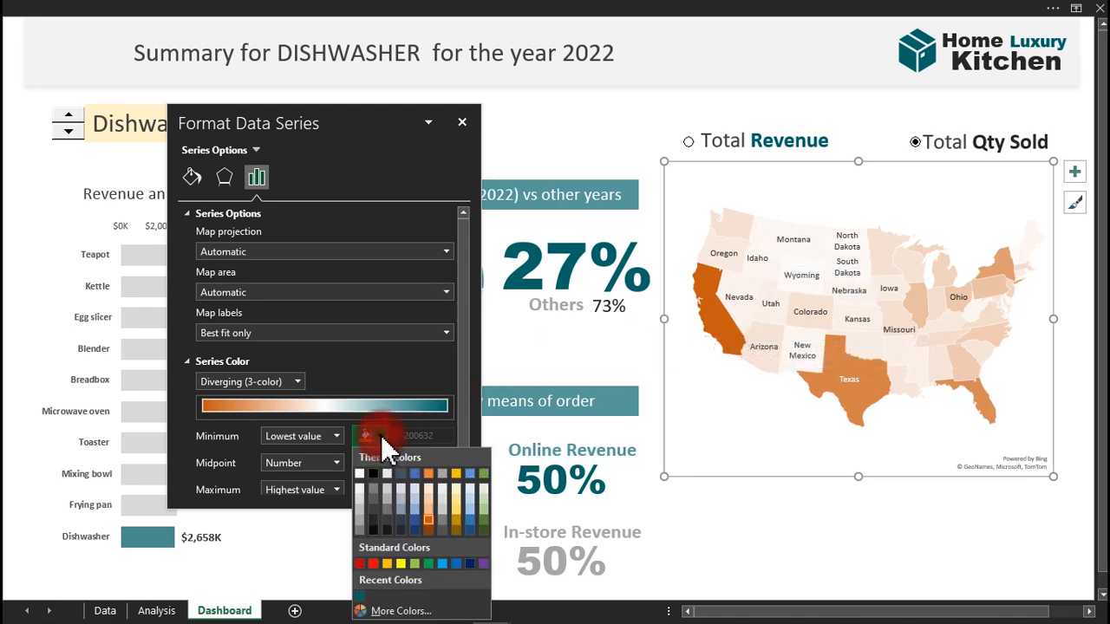
click(374, 509)
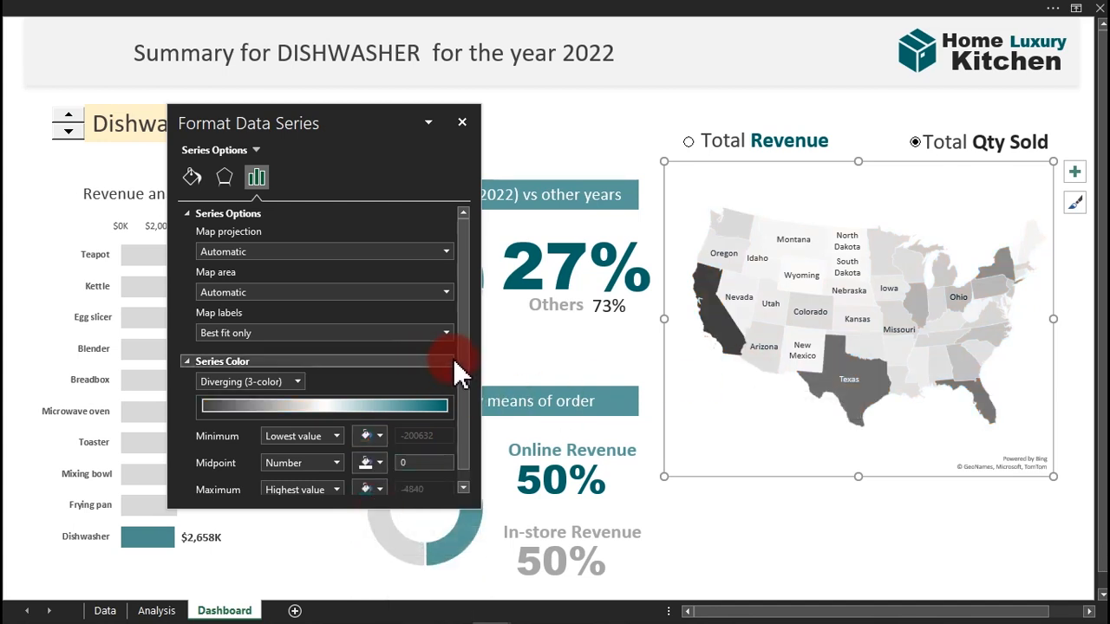
scroll(468, 372, down, 1)
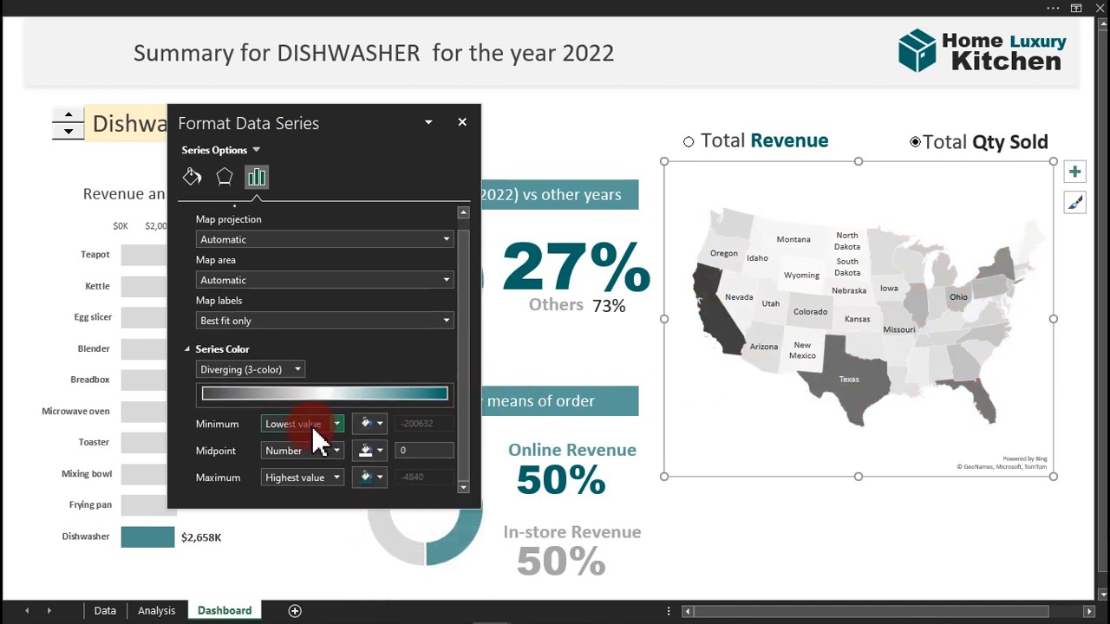
Set selector cell AE4 on the Analysis sheet to 1 and inspect the state revenue values on the Dashboard map.
click(156, 610)
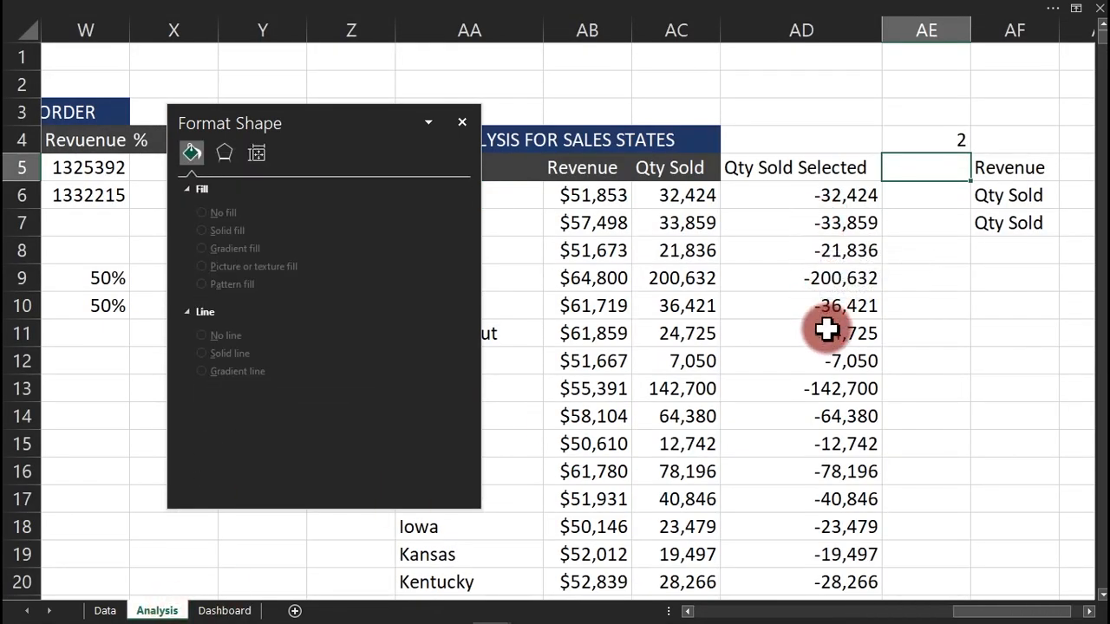
click(931, 141)
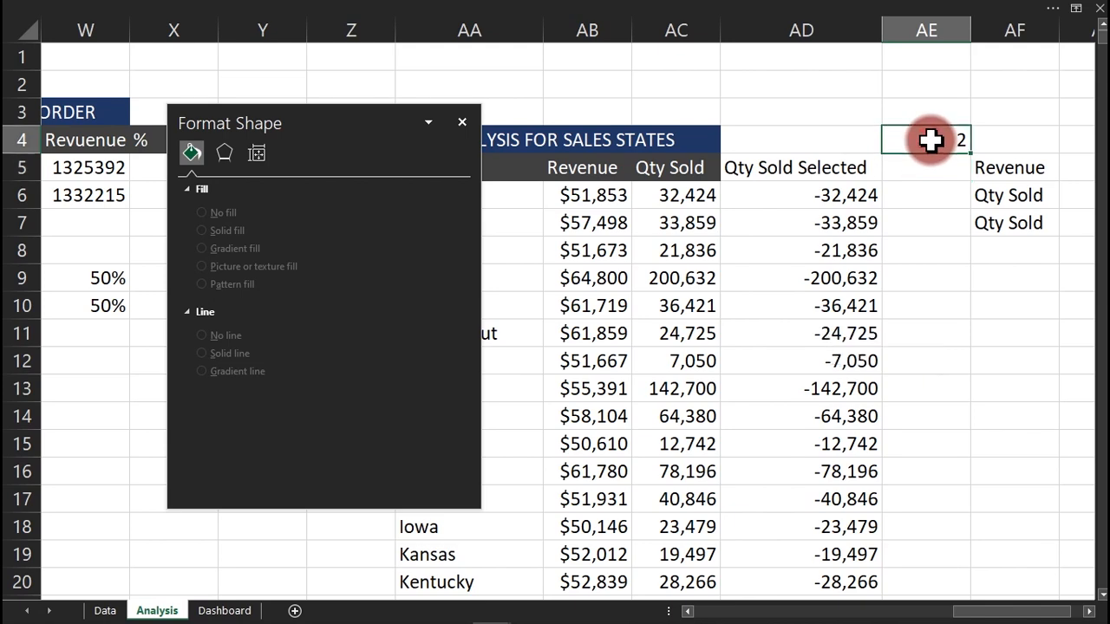
text(1)
key(Return)
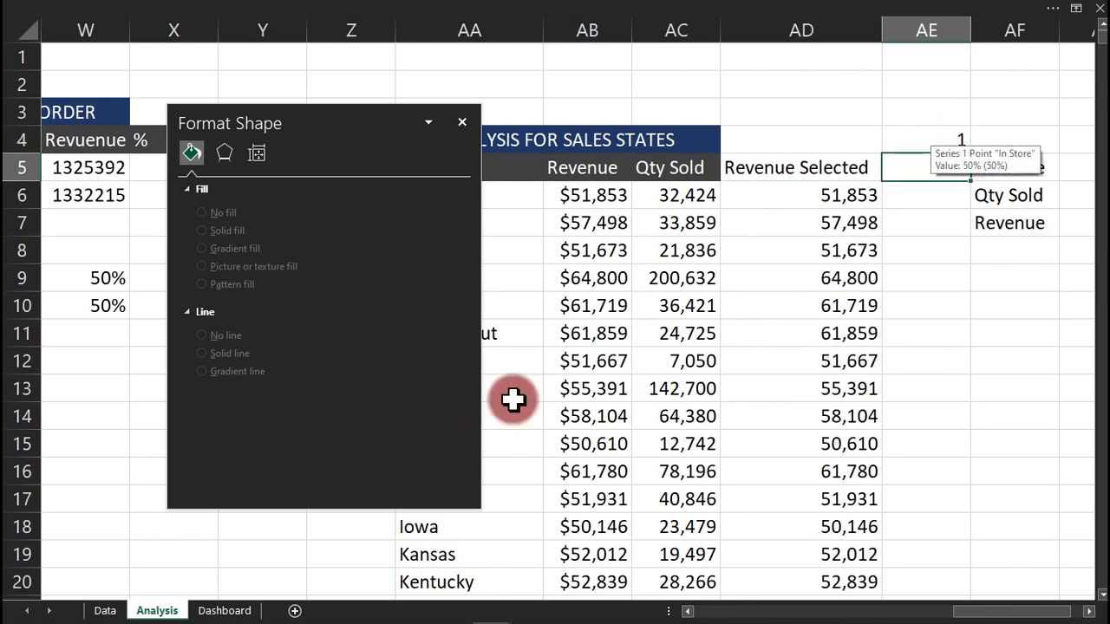
click(243, 609)
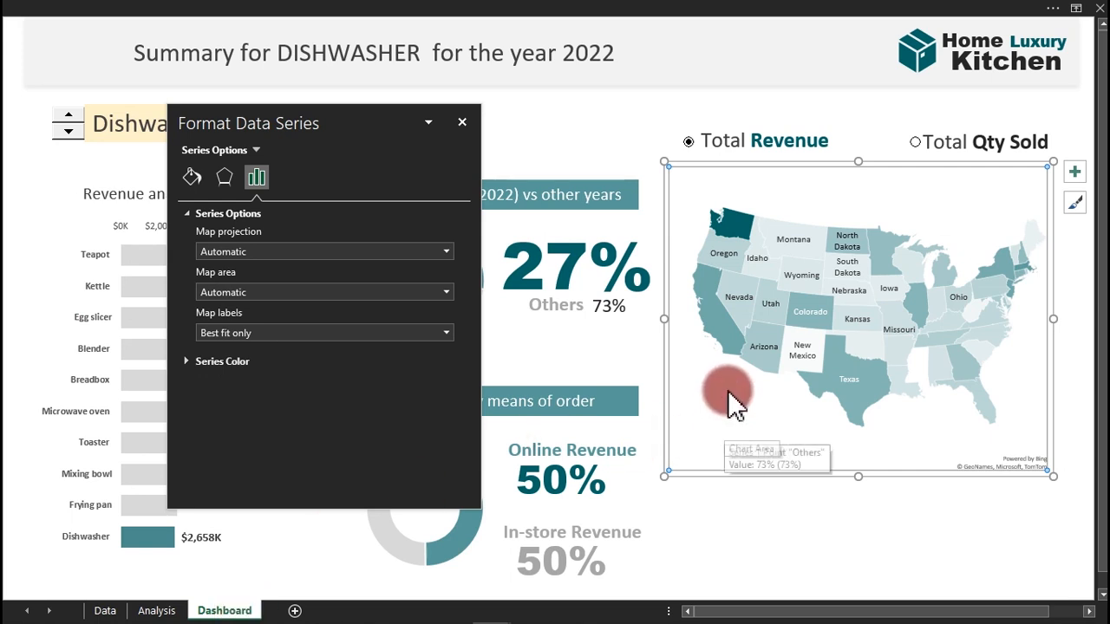
mouse_move(735, 348)
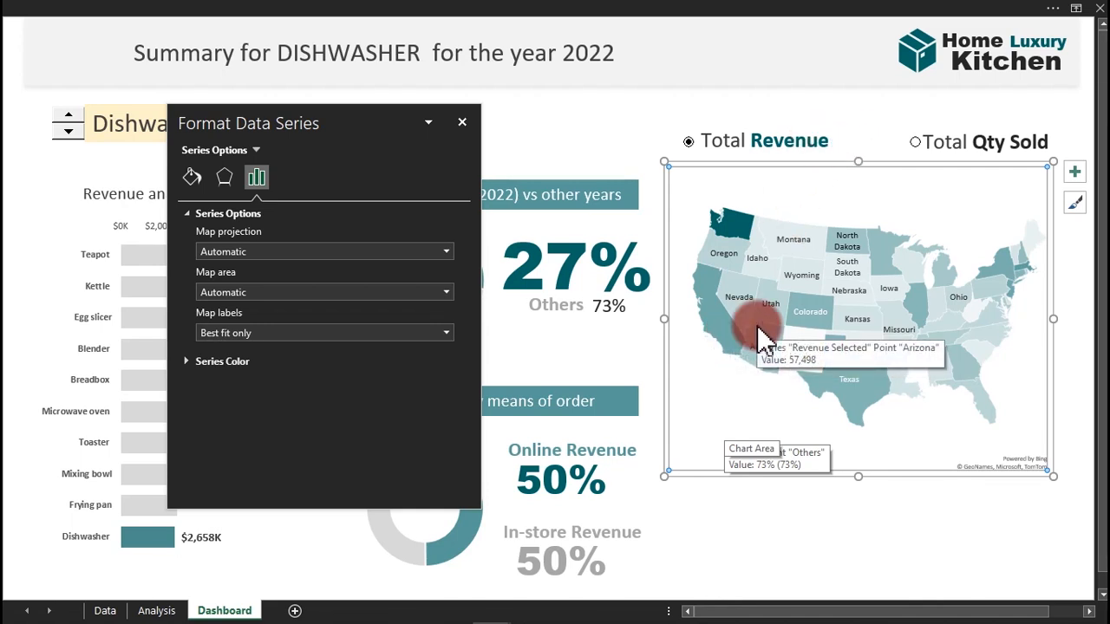
Select the Total Qty Sold option, inspect the state values on the map and close the formatting pane.
click(921, 141)
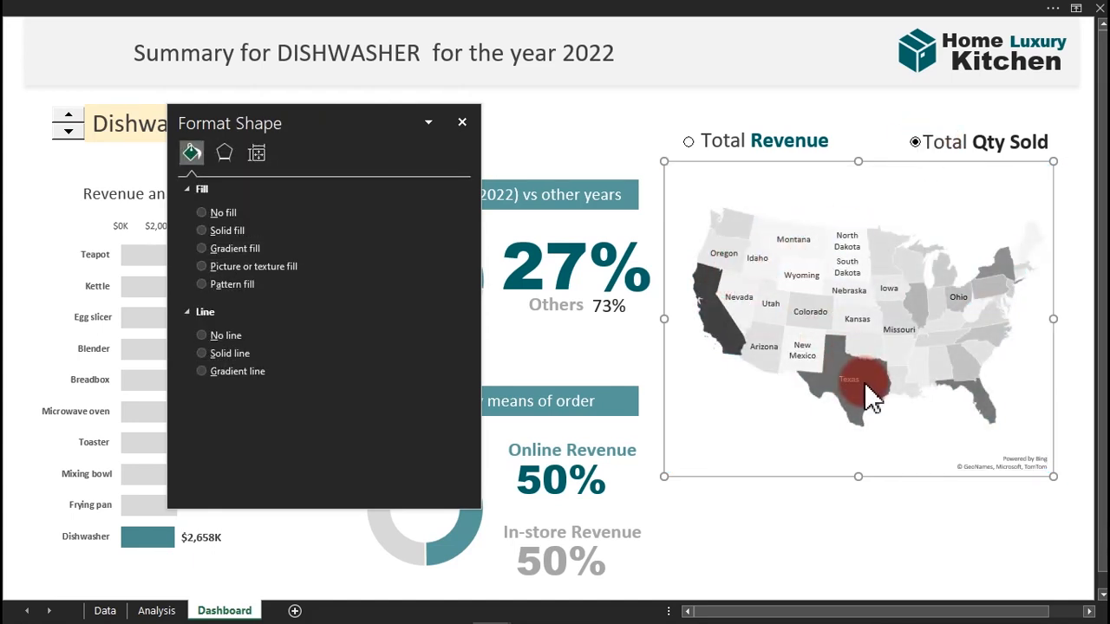
mouse_move(871, 399)
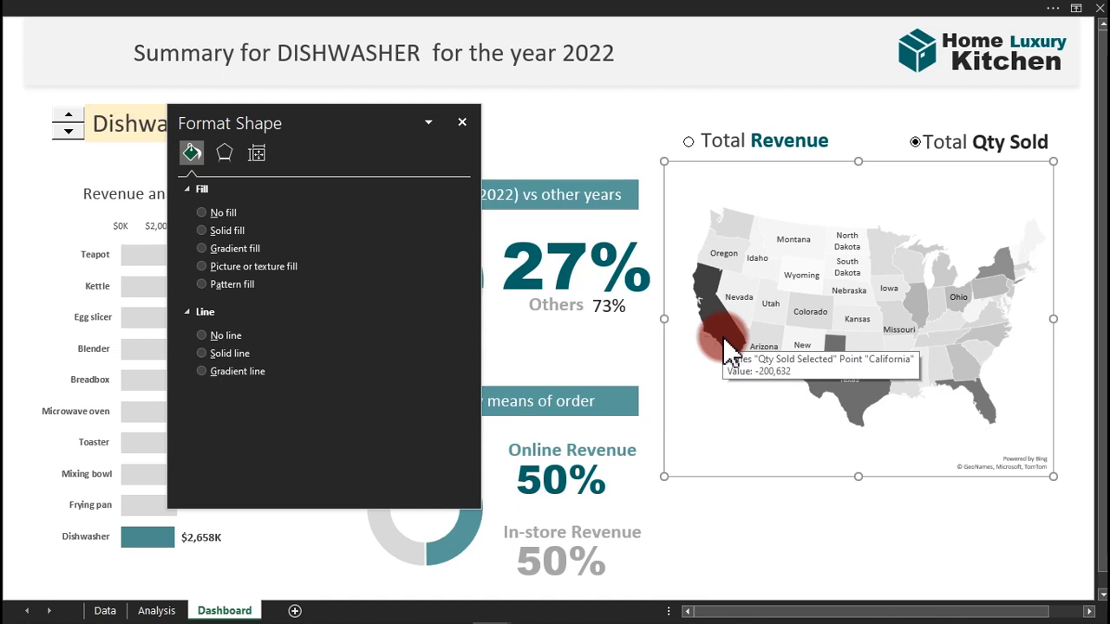
click(463, 122)
Apply the custom number format $#,##0;#,##0 to all state values in column AD of the Analysis sheet.
click(156, 610)
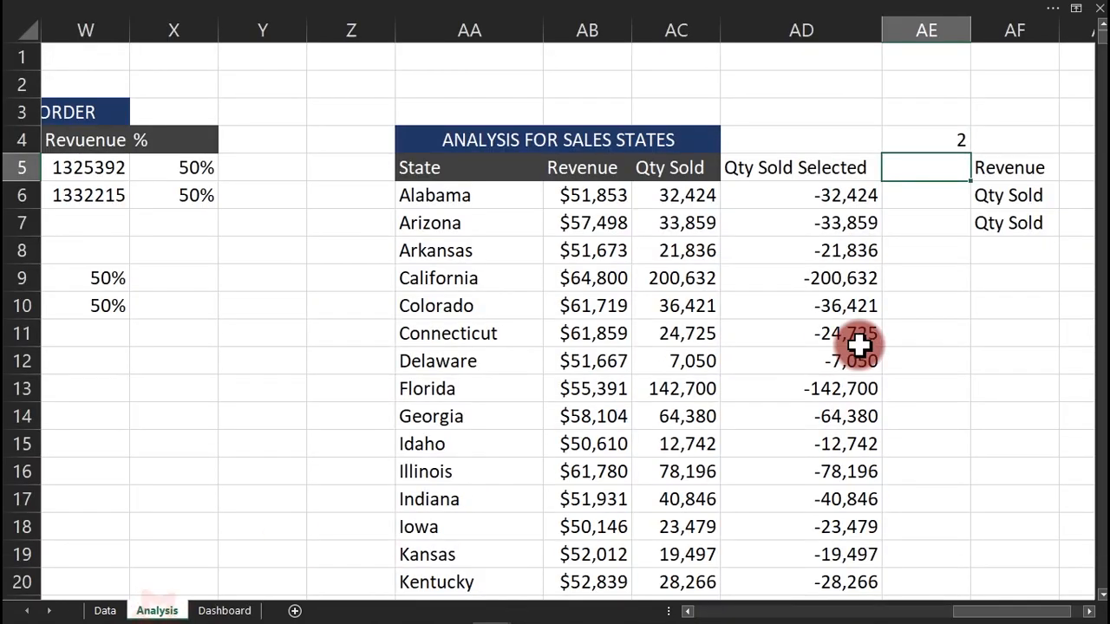
click(830, 194)
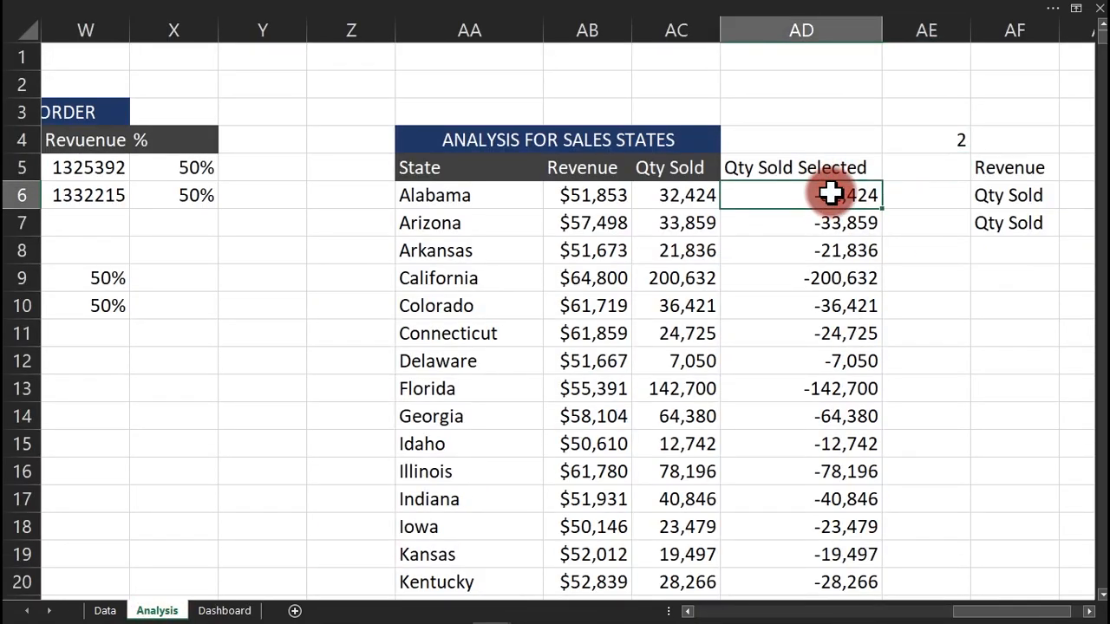
key(ctrl+shift+Down)
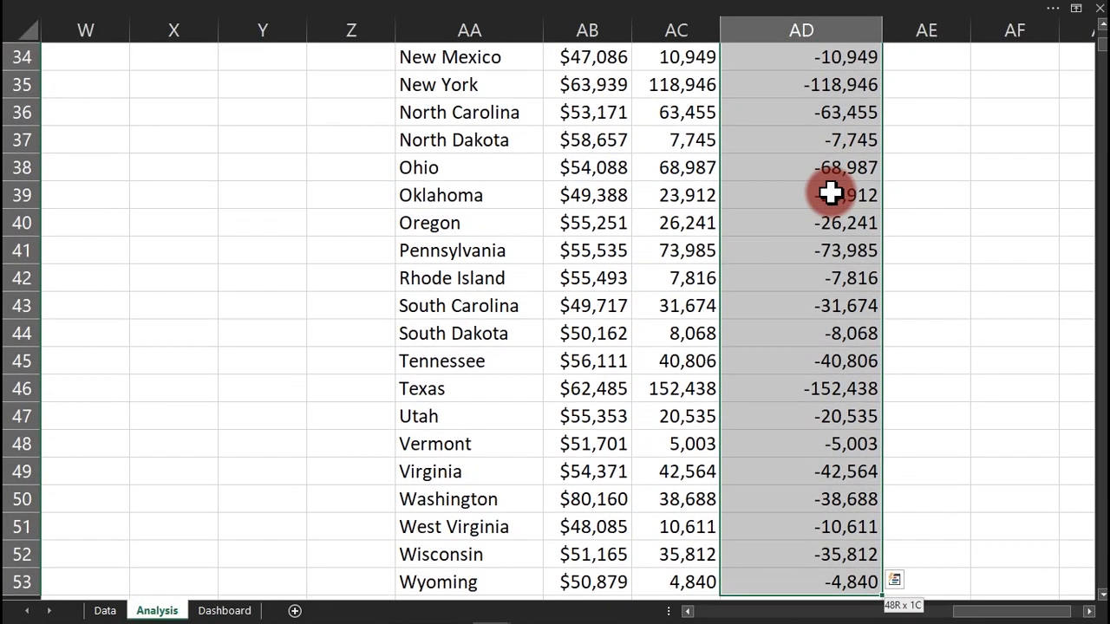
key(ctrl+1)
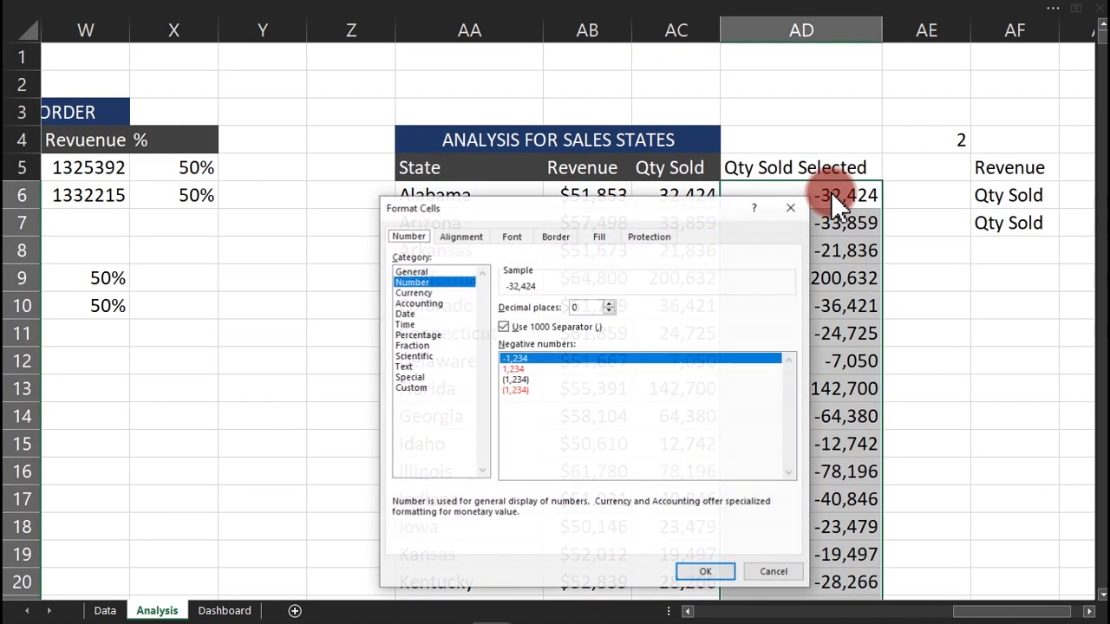
drag(555, 212, 559, 78)
click(425, 252)
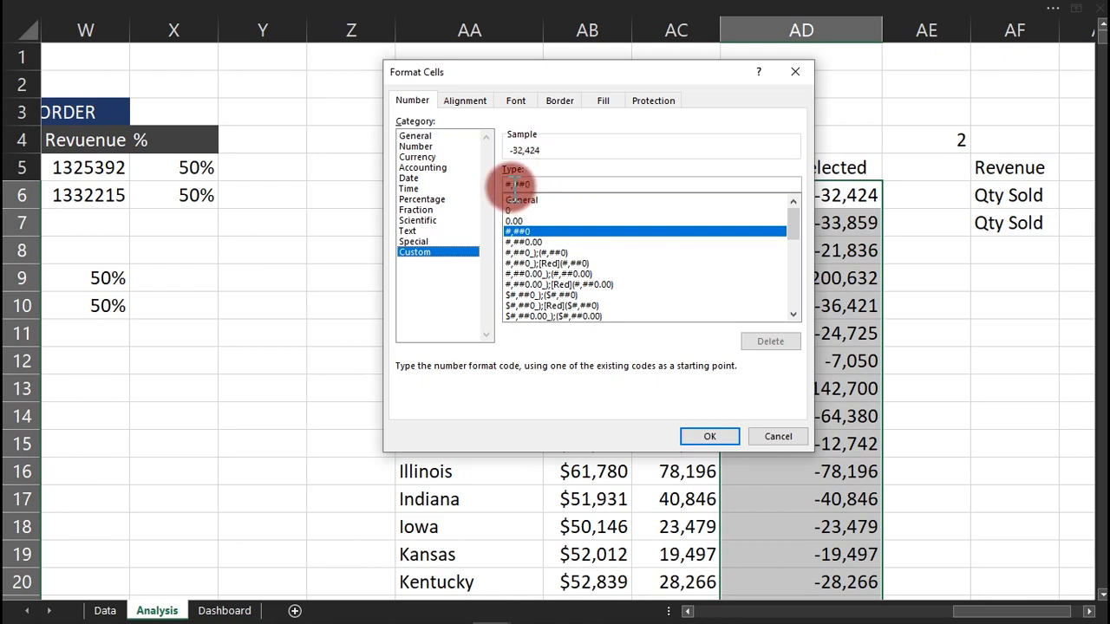
click(536, 183)
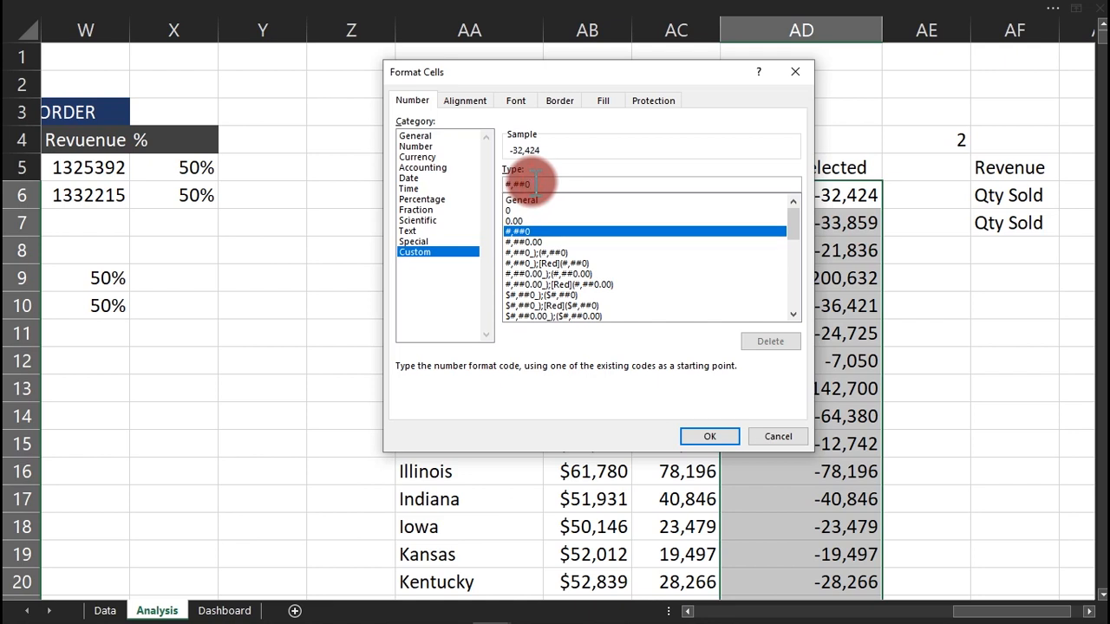
text(;#,##0)
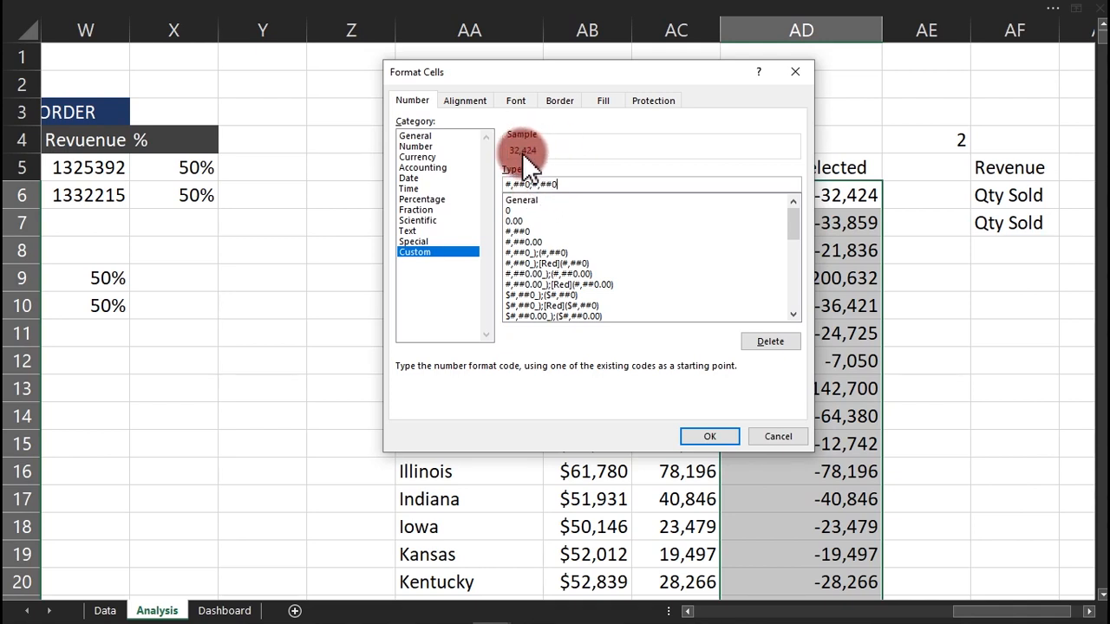
click(508, 184)
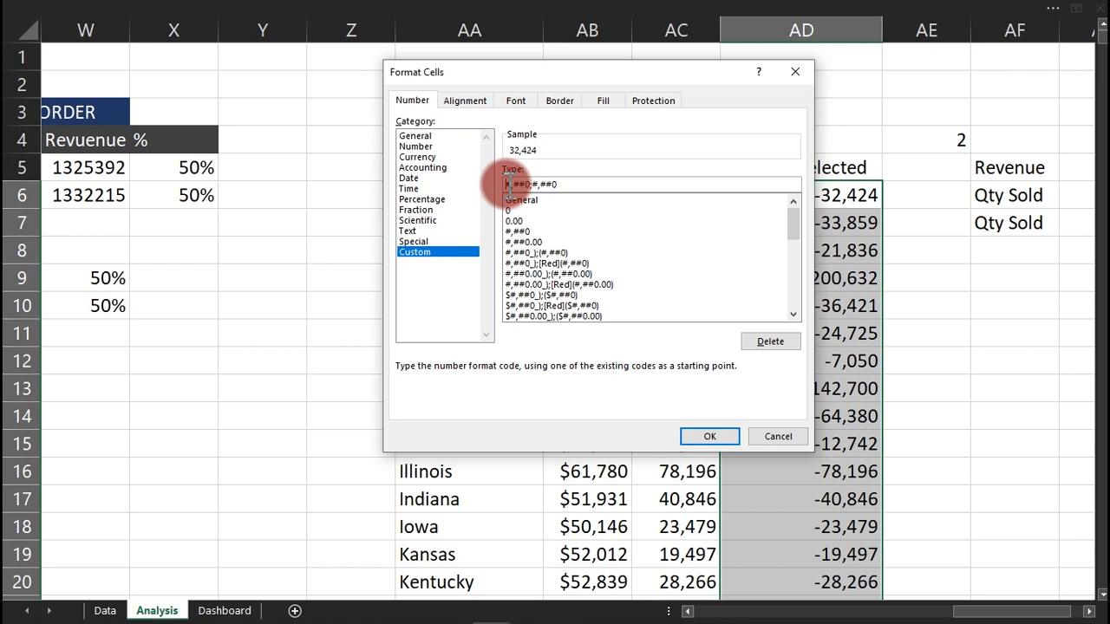
text($)
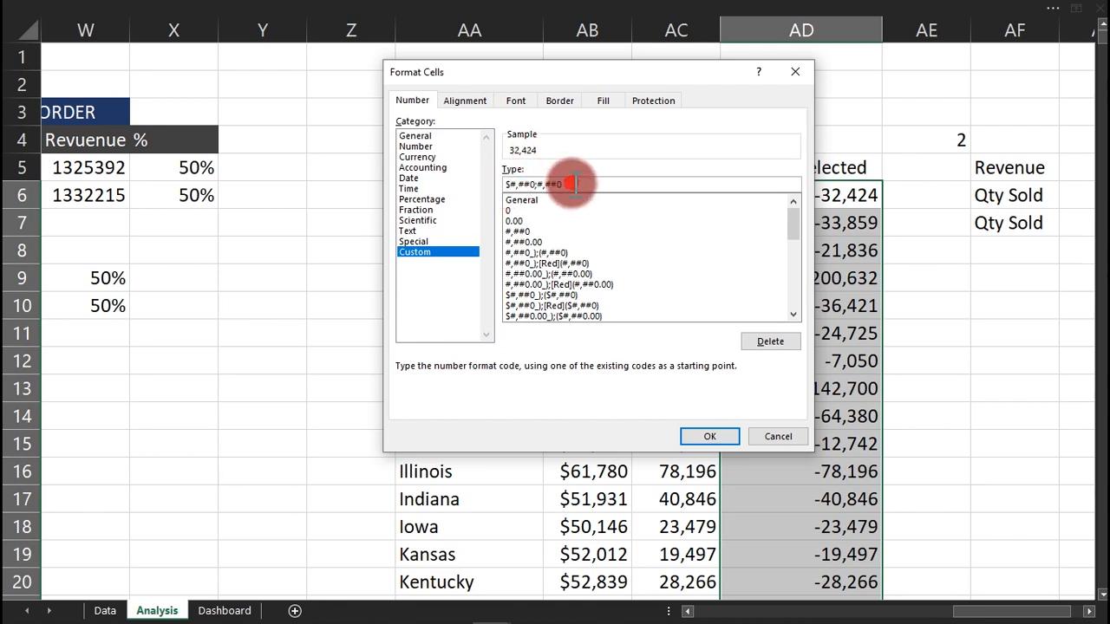
drag(698, 71, 562, 95)
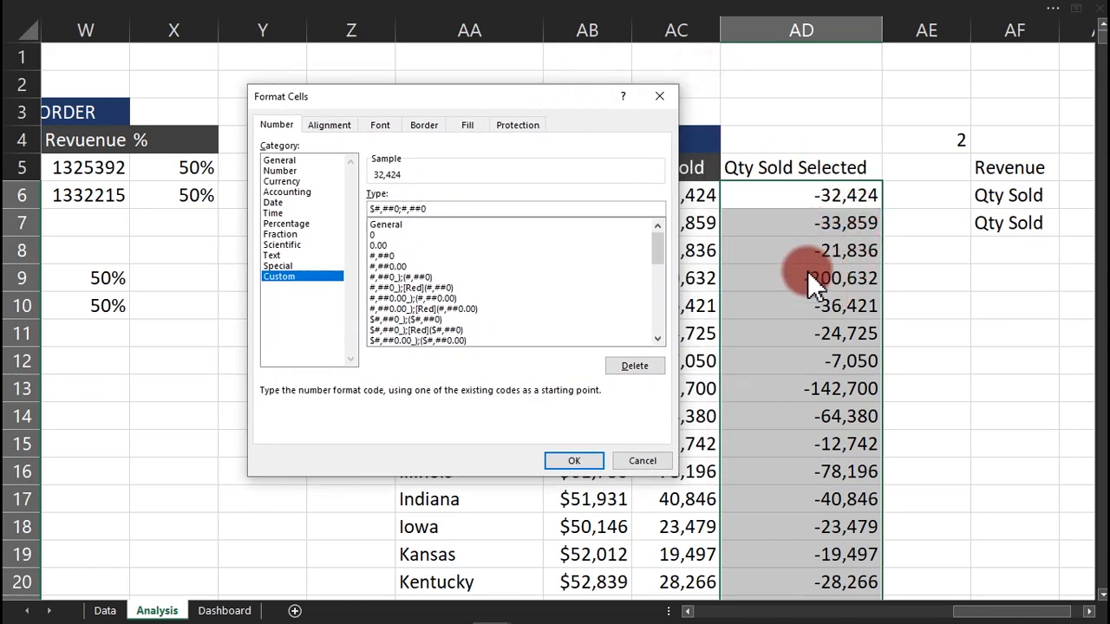
click(572, 460)
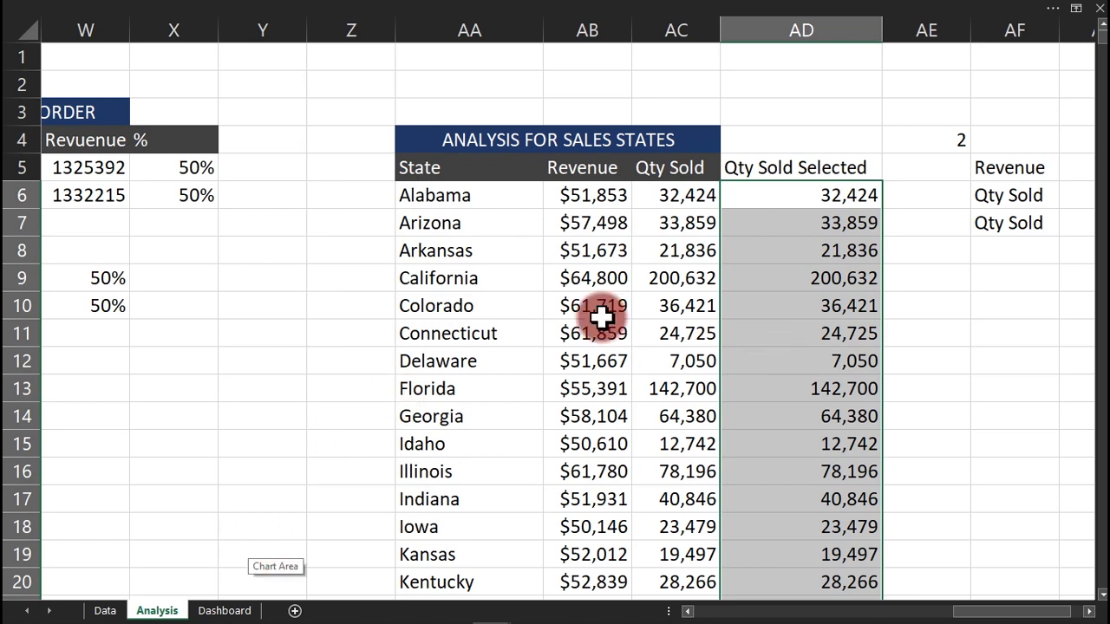
Set selector cell AE4 to 1 and inspect Washington's revenue value on the Dashboard map.
click(948, 144)
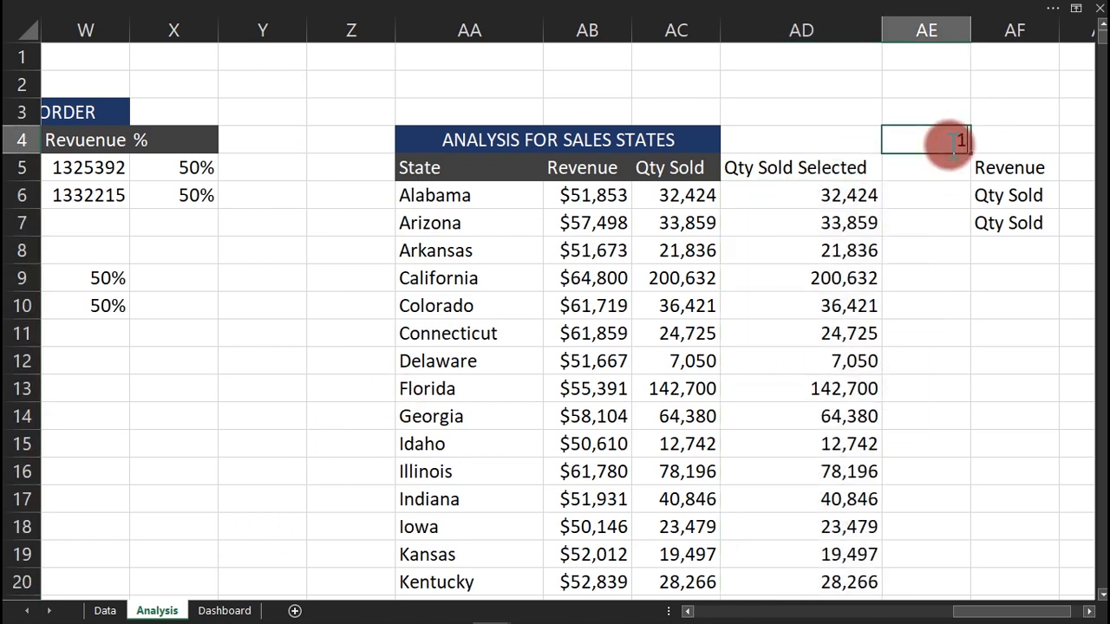
key(Return)
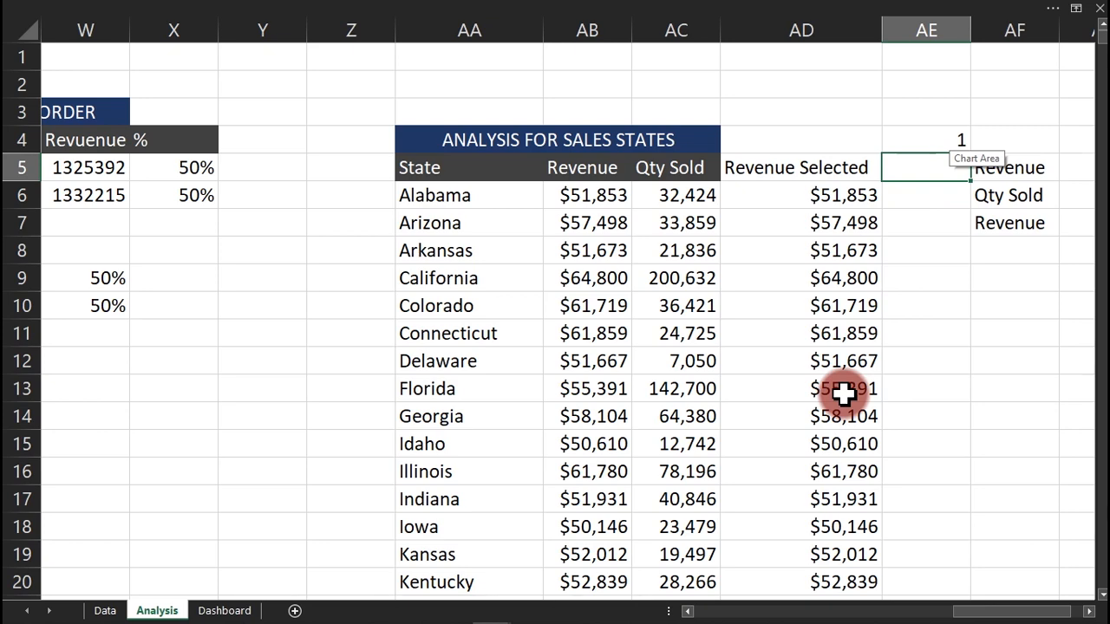
click(223, 608)
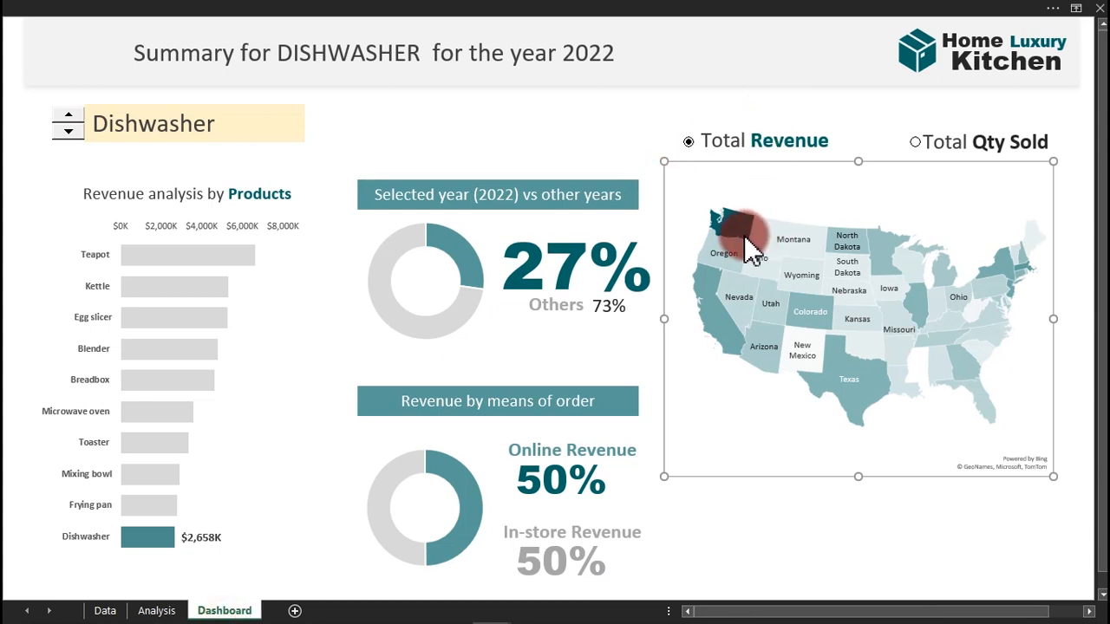
mouse_move(748, 245)
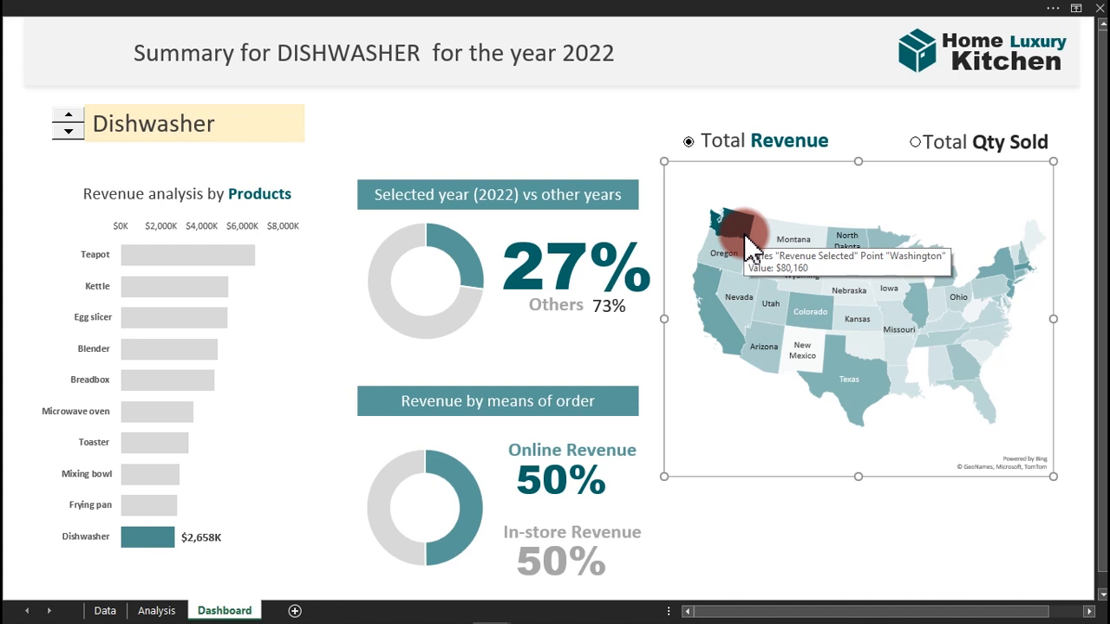
Select the Total Qty Sold option, inspect California's quantity value on the map and deselect the map.
click(921, 142)
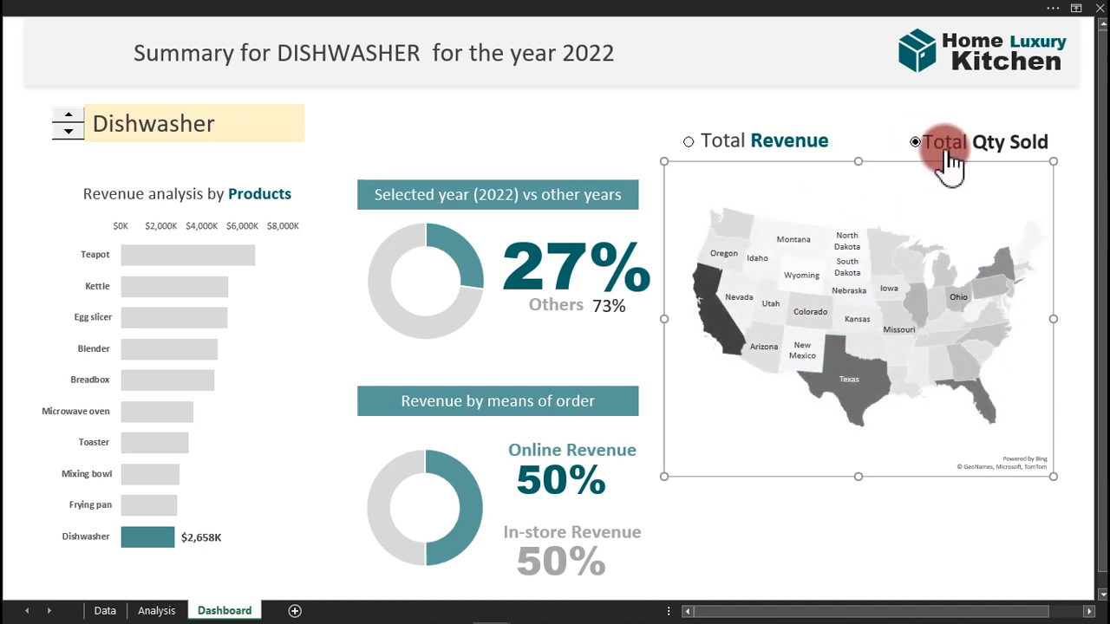
mouse_move(711, 303)
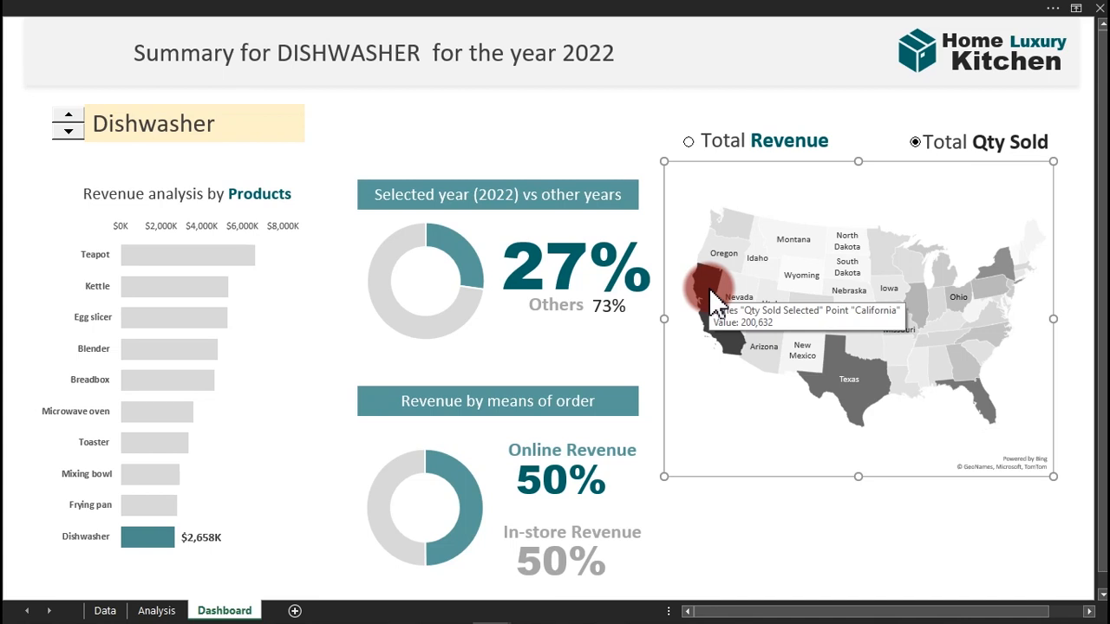
click(617, 123)
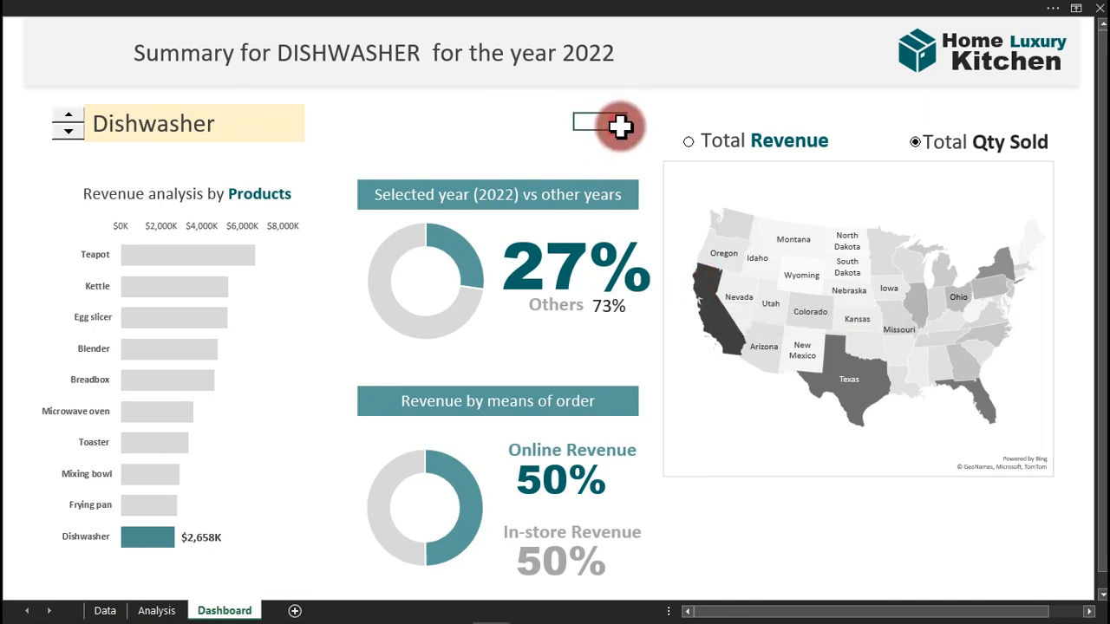
Set the map's chart area to no fill and no border line.
double_click(1049, 446)
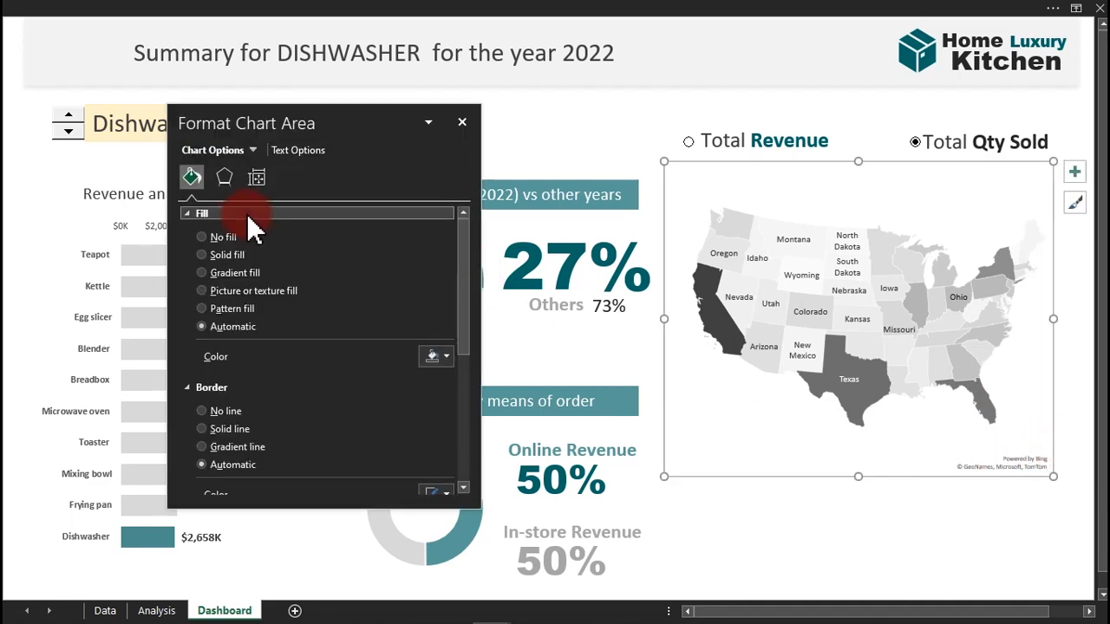
click(231, 236)
click(213, 378)
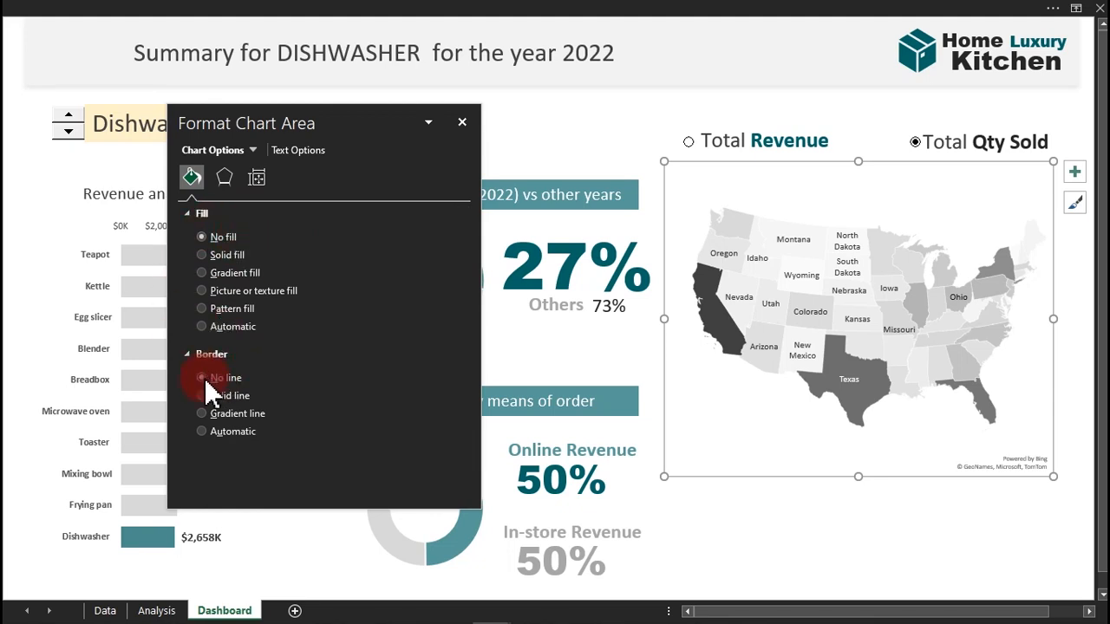
click(728, 102)
Draw a rectangle over the Bing attribution text below the map, with a solid white fill and no outline.
click(418, 4)
click(126, 41)
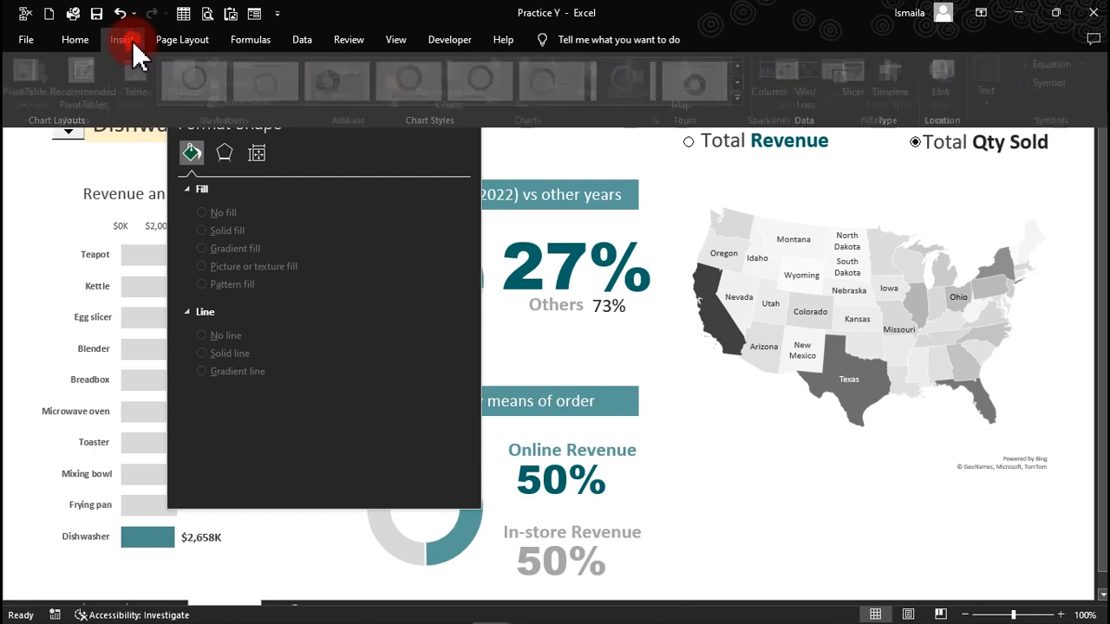
click(251, 66)
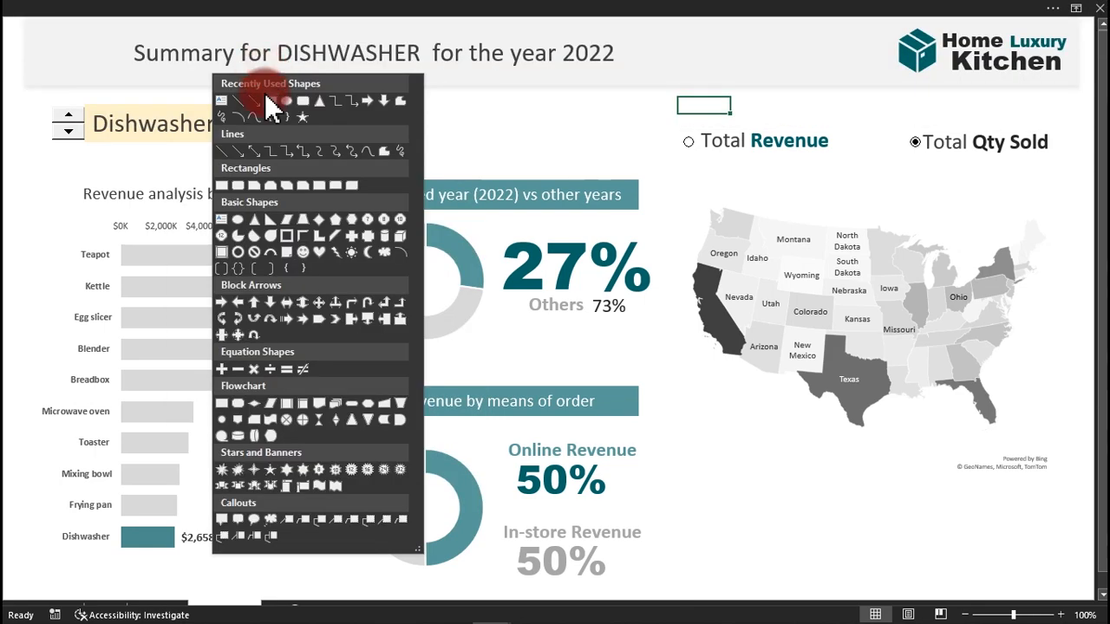
click(276, 104)
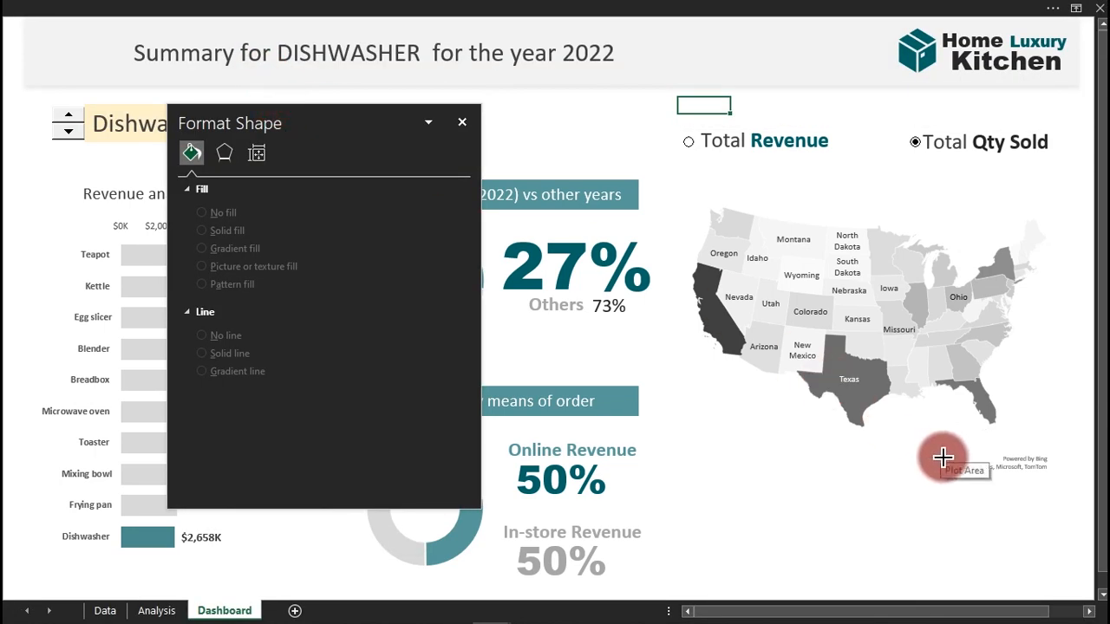
mouse_move(955, 447)
mouse_down()
mouse_move(1023, 458)
mouse_move(1058, 481)
mouse_up()
click(437, 335)
click(426, 375)
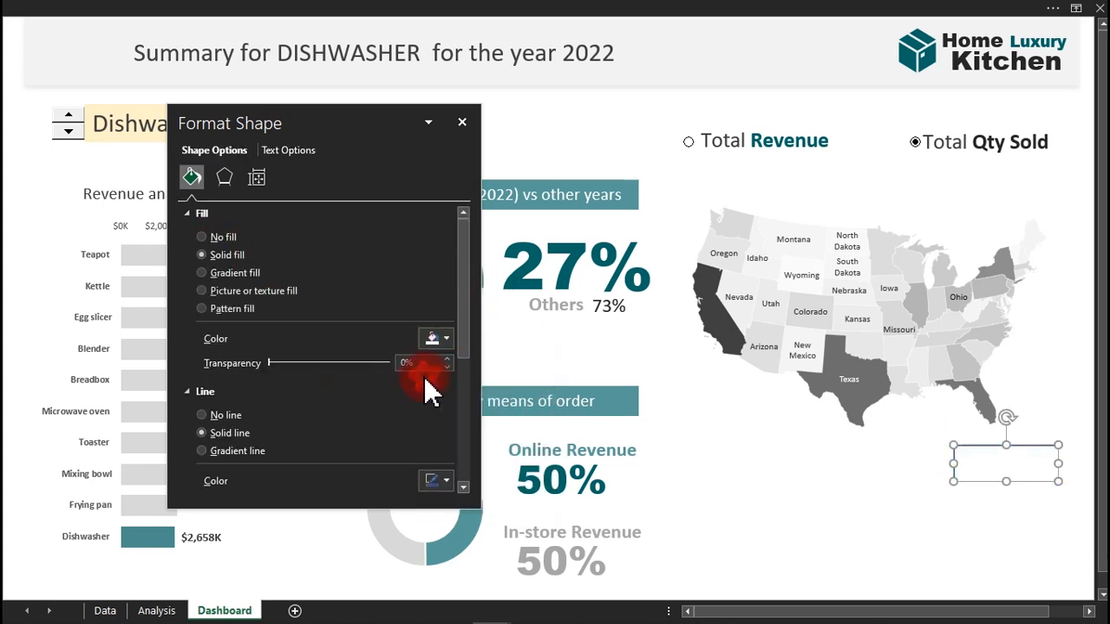
click(245, 421)
click(810, 497)
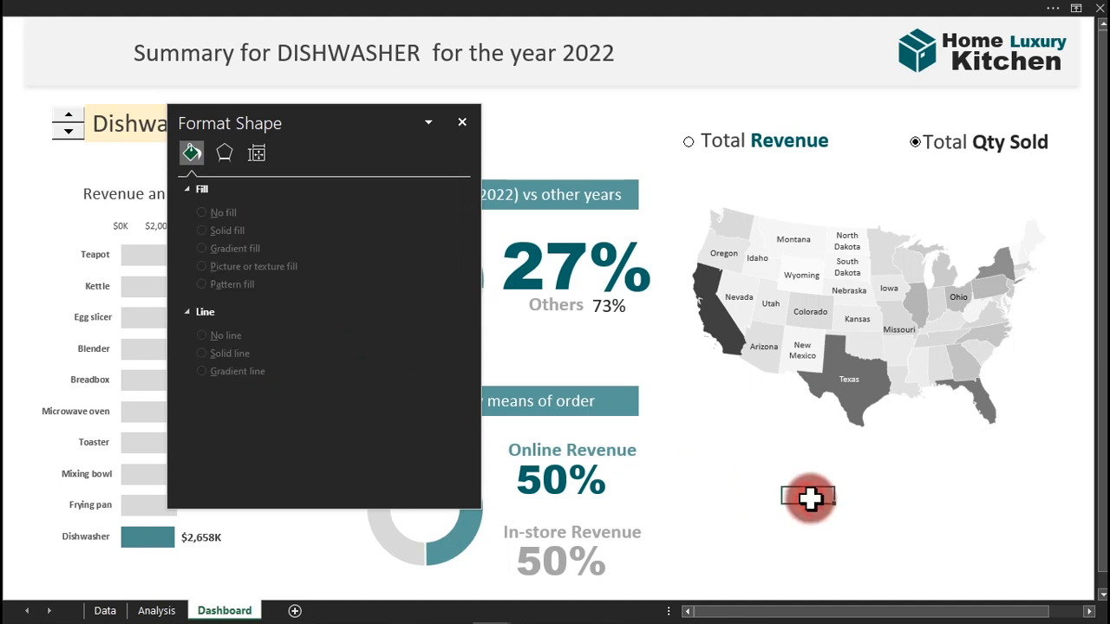
Group the white cover rectangle with the map chart.
click(973, 468)
ctrl+click(865, 425)
right_click(864, 425)
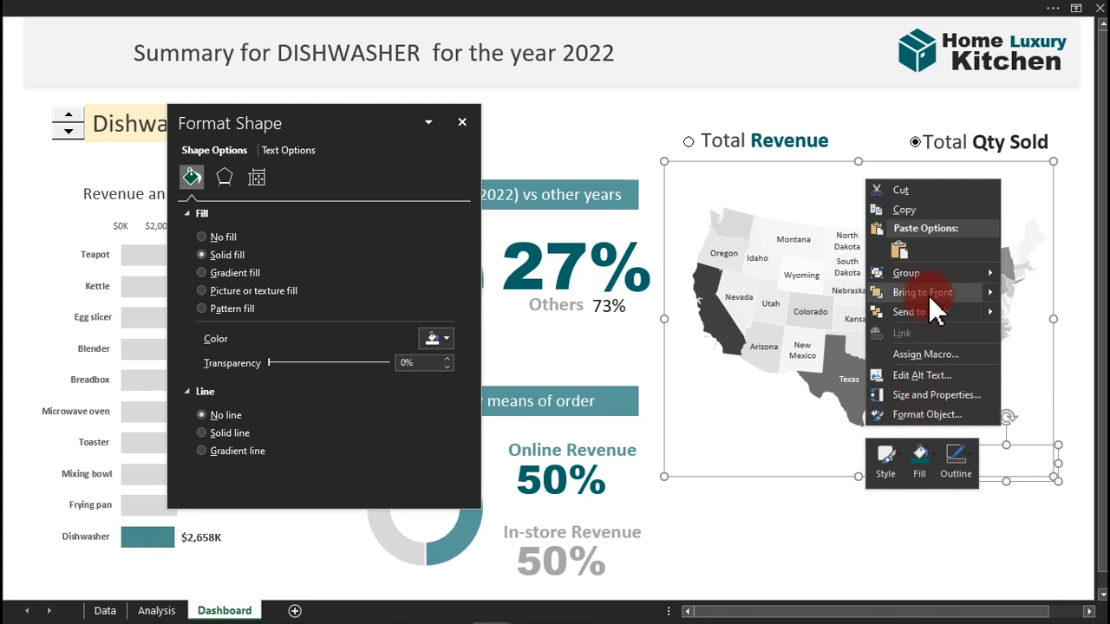
mouse_move(989, 276)
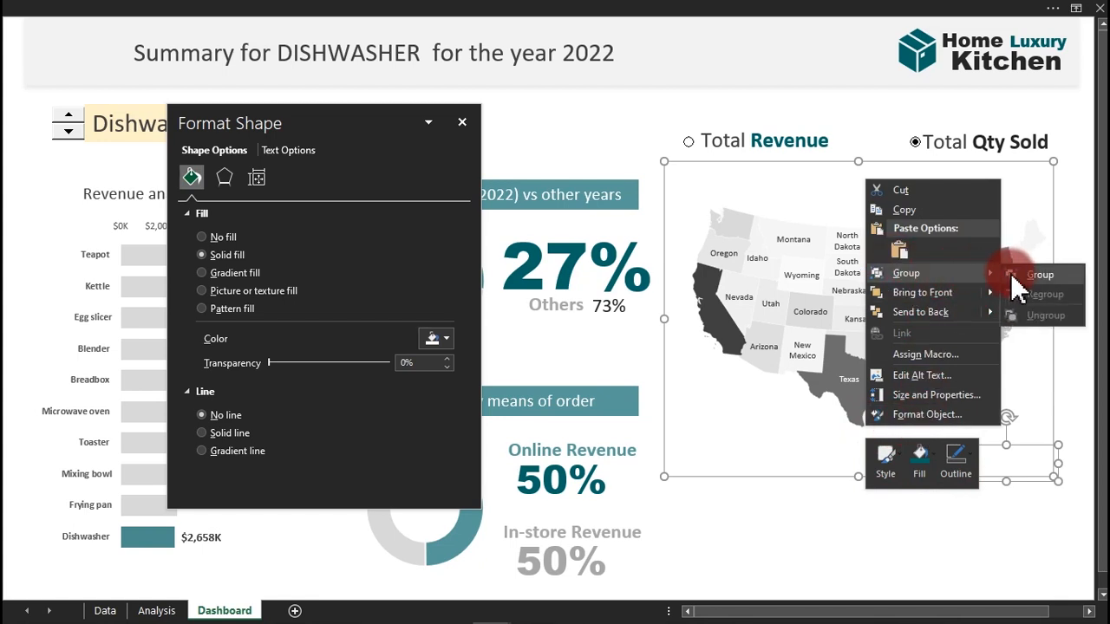
click(1025, 275)
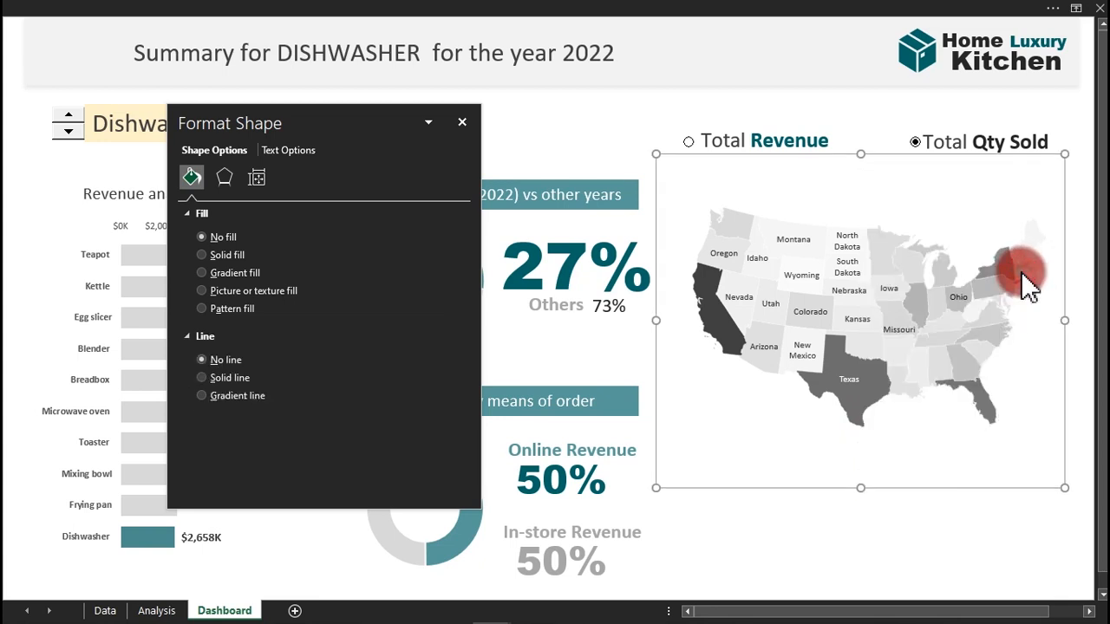
click(870, 124)
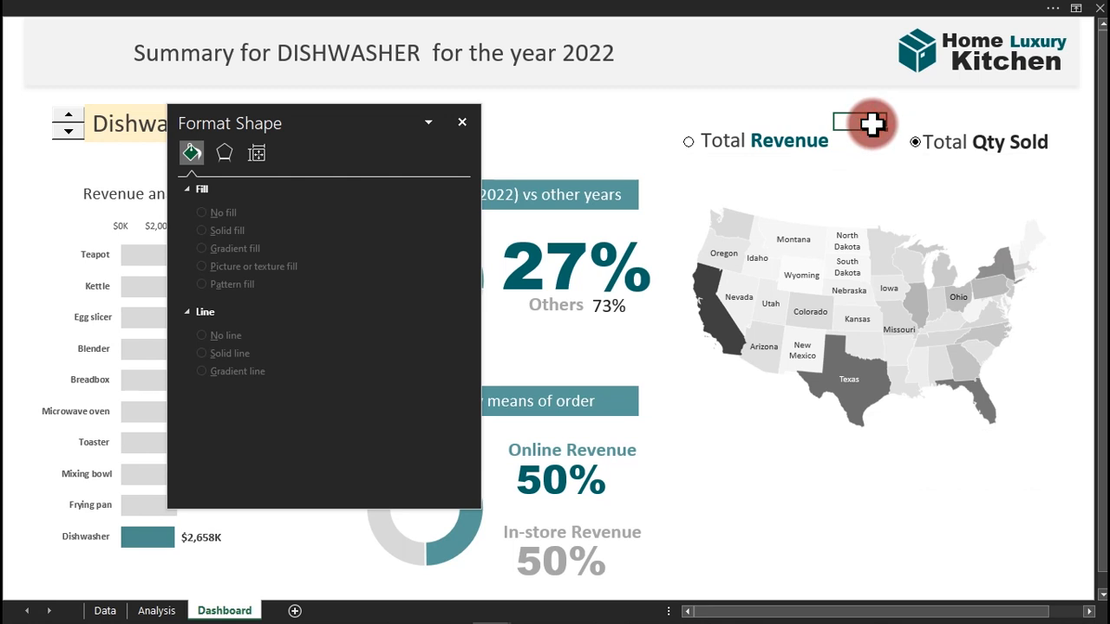
Test the map with Total Revenue and Total Qty Sold, ending on Total Revenue, and close the formatting pane.
click(763, 141)
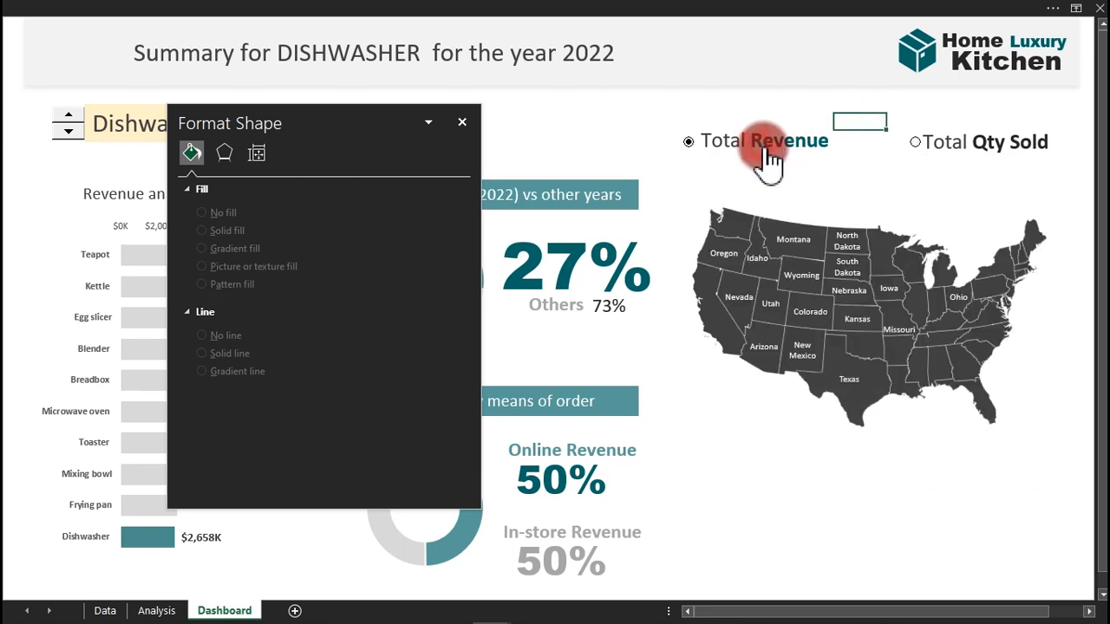
click(972, 132)
click(751, 142)
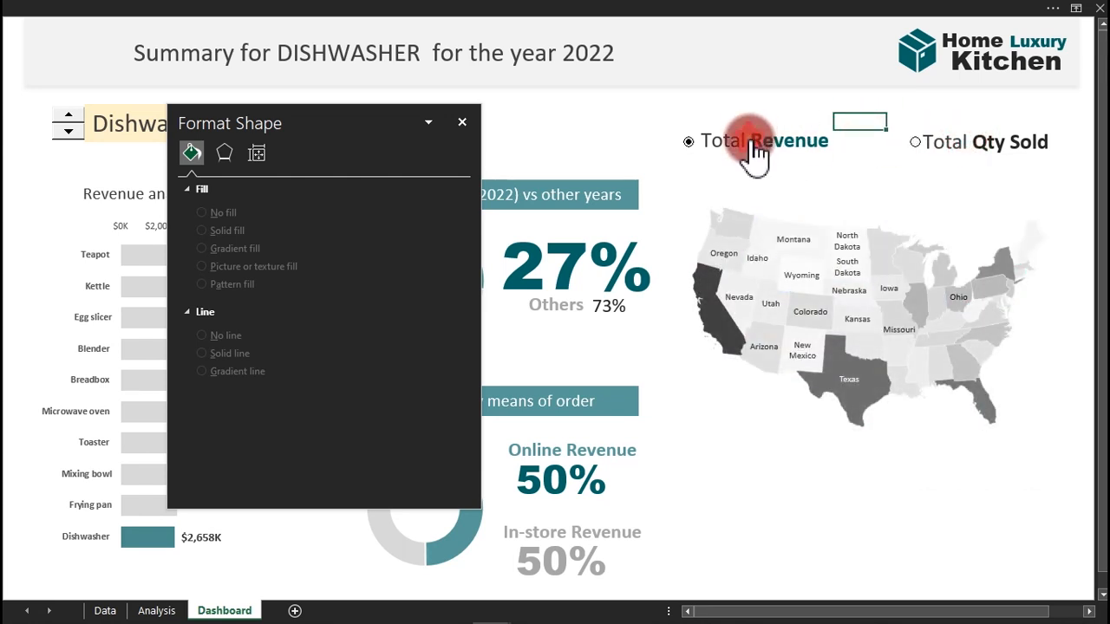
click(462, 122)
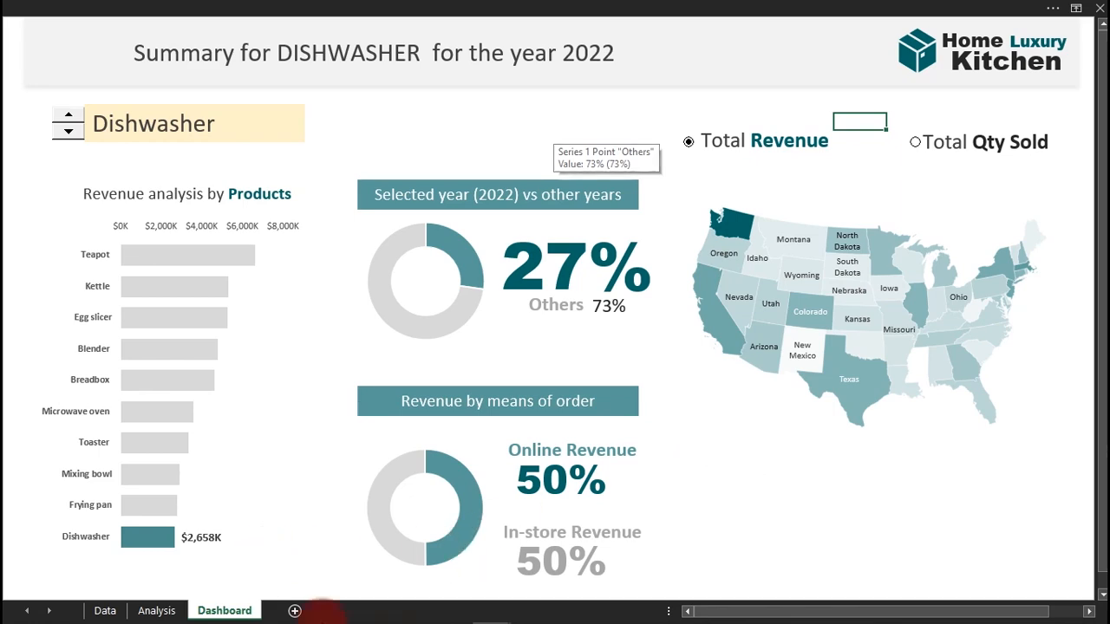
Switch to the Sales Dashboard workbook, close its formatting pane and view the finished dashboard down to the recommendations.
mouse_move(449, 618)
mouse_move(491, 612)
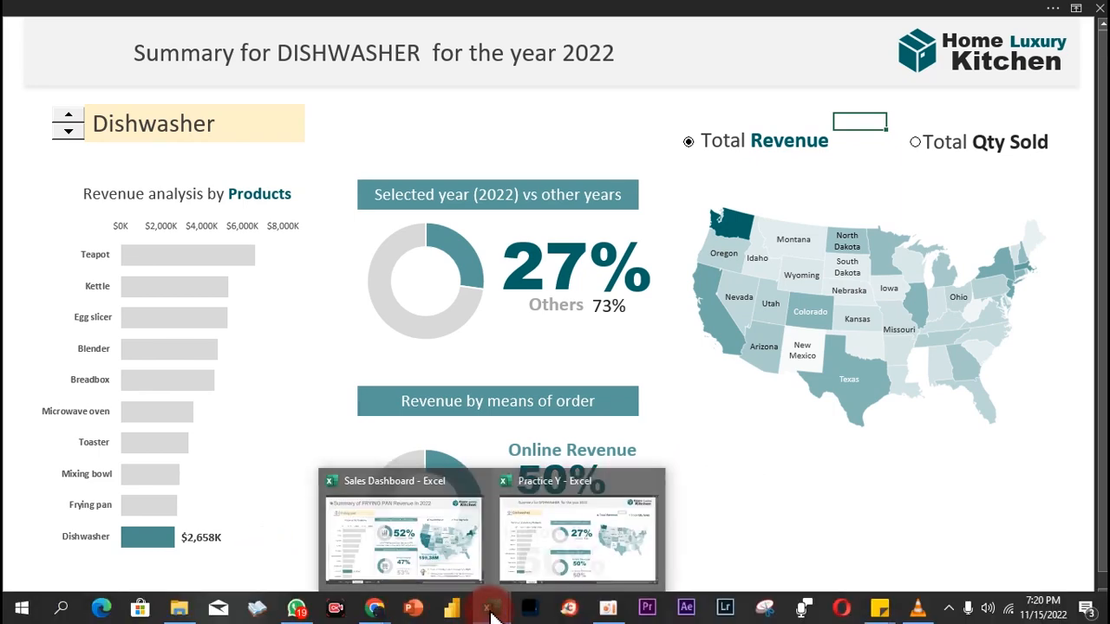
click(393, 539)
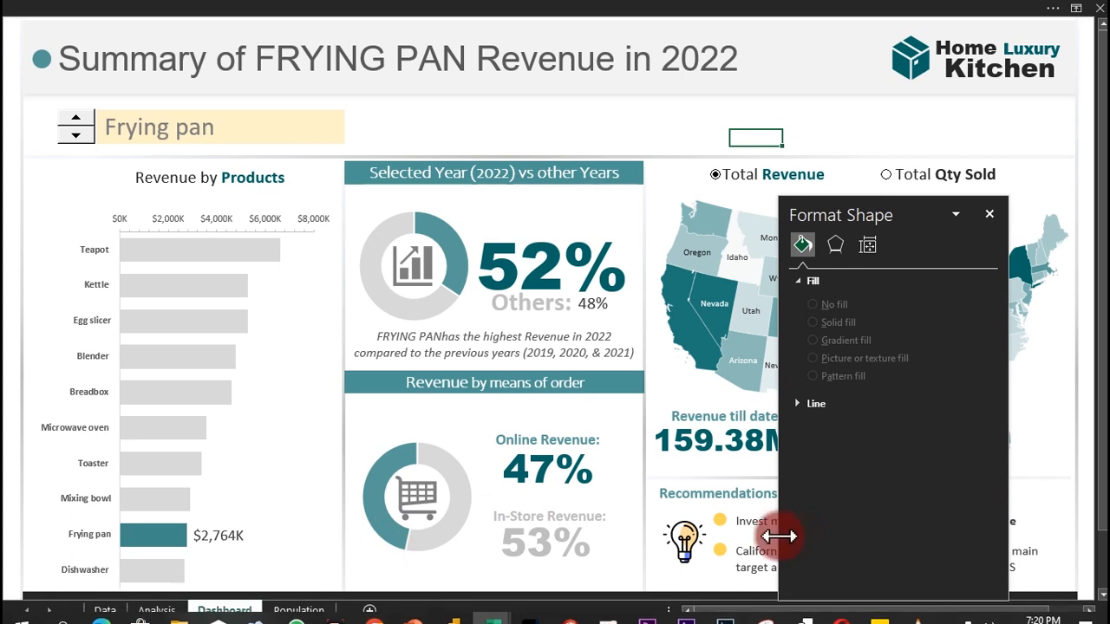
click(988, 213)
scroll(1093, 219, down, 1)
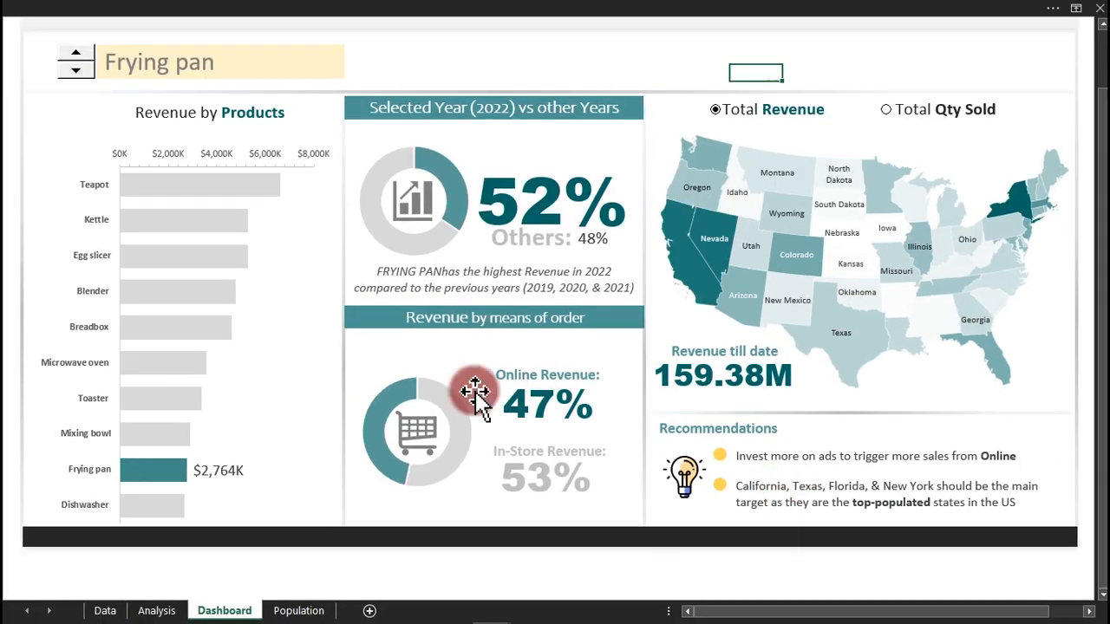
Step the product selector from Frying pan up to Blender to check how the dashboard's charts respond.
click(87, 55)
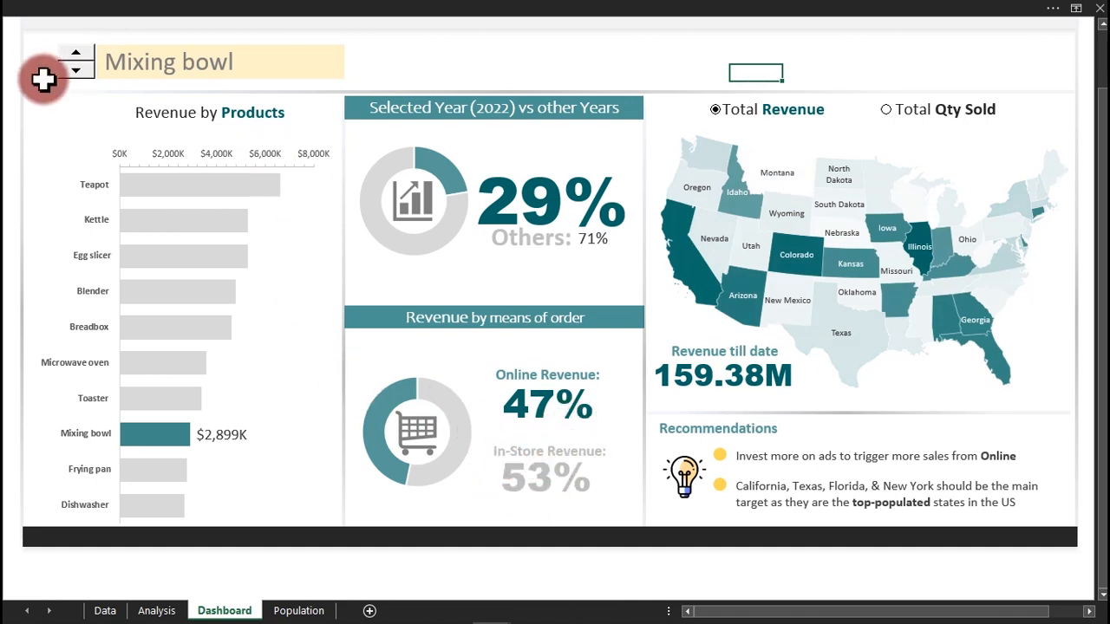
click(75, 58)
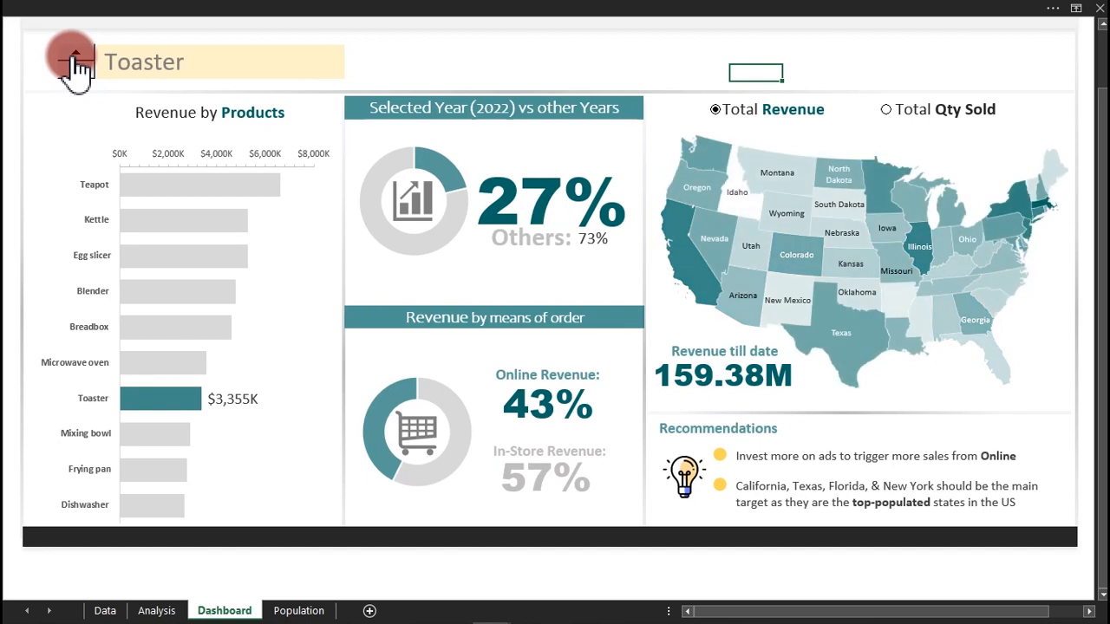
click(74, 57)
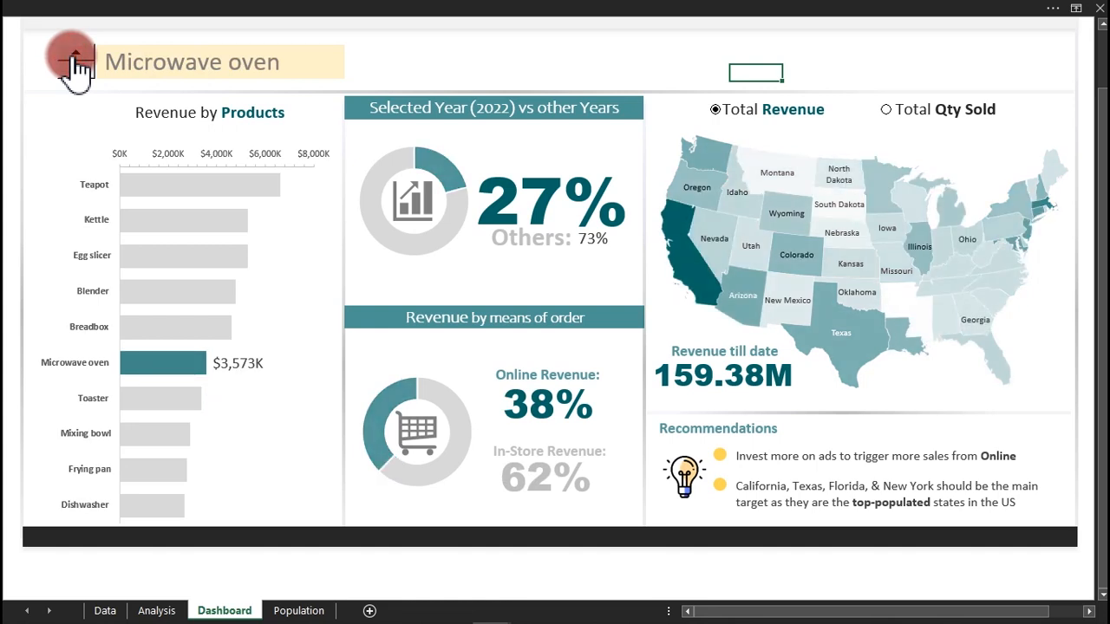
click(75, 58)
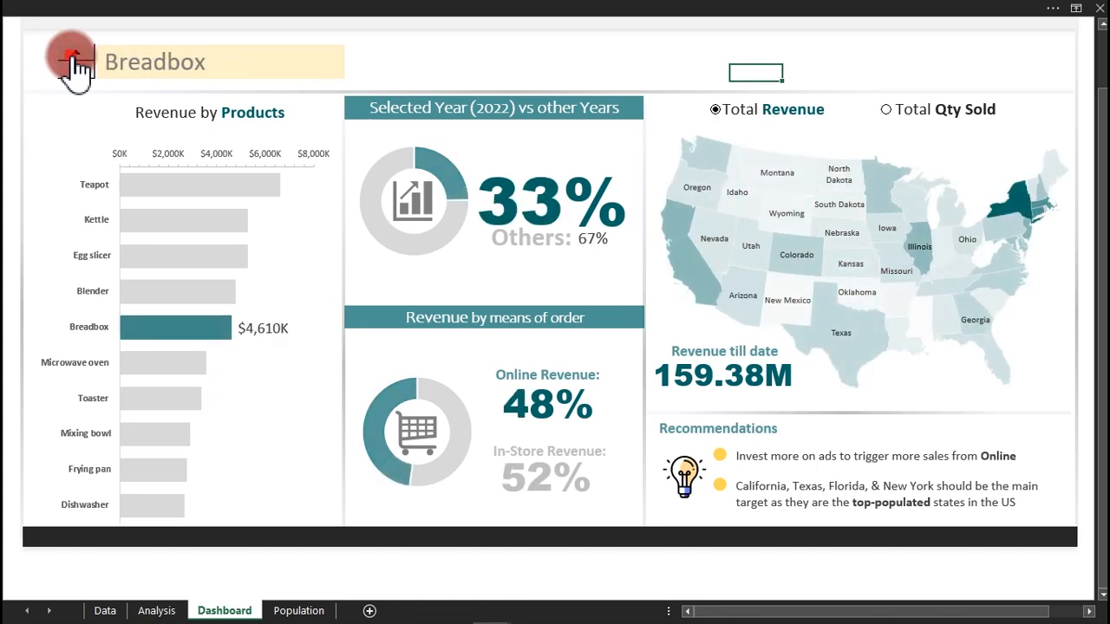
click(75, 58)
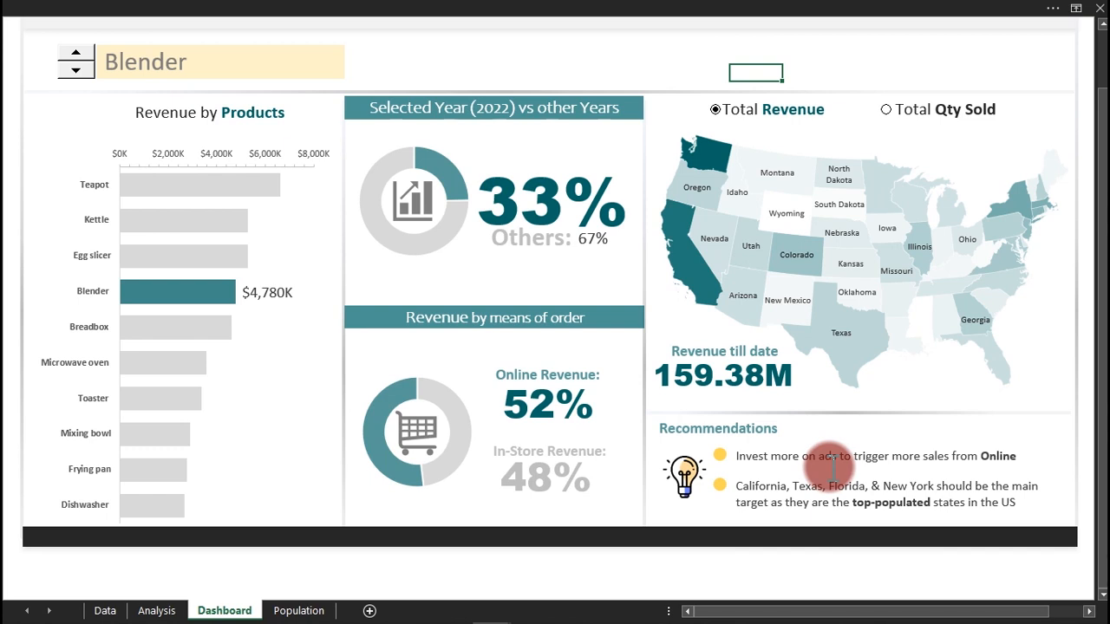
Copy the Recommendations heading, bulb icon, bullets and both text boxes into the Practice Y dashboard, below its map.
double_click(830, 459)
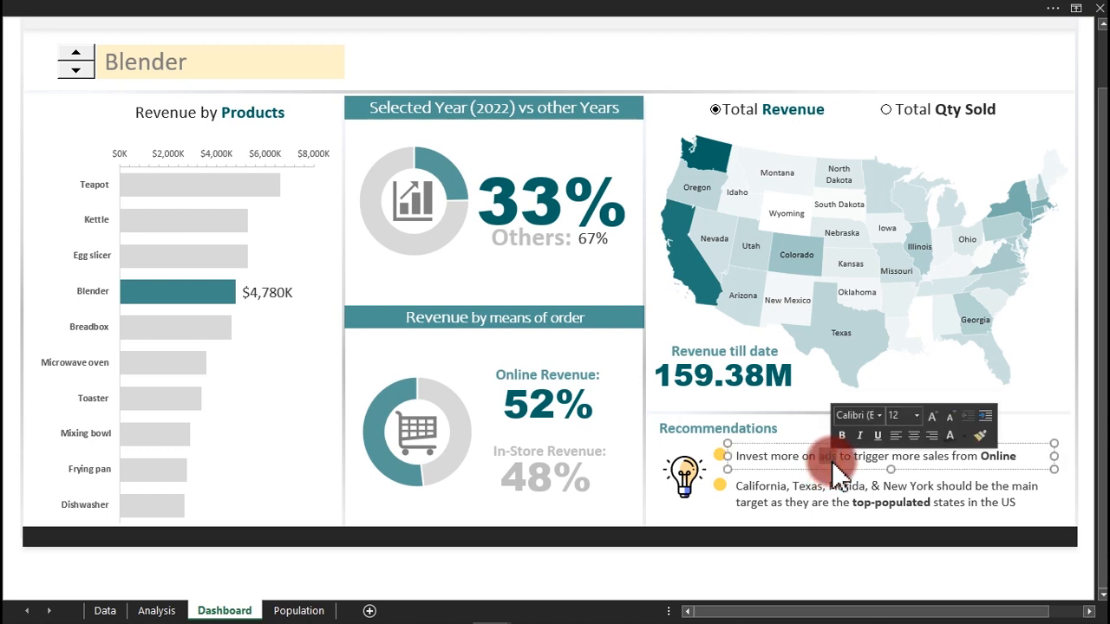
click(1028, 415)
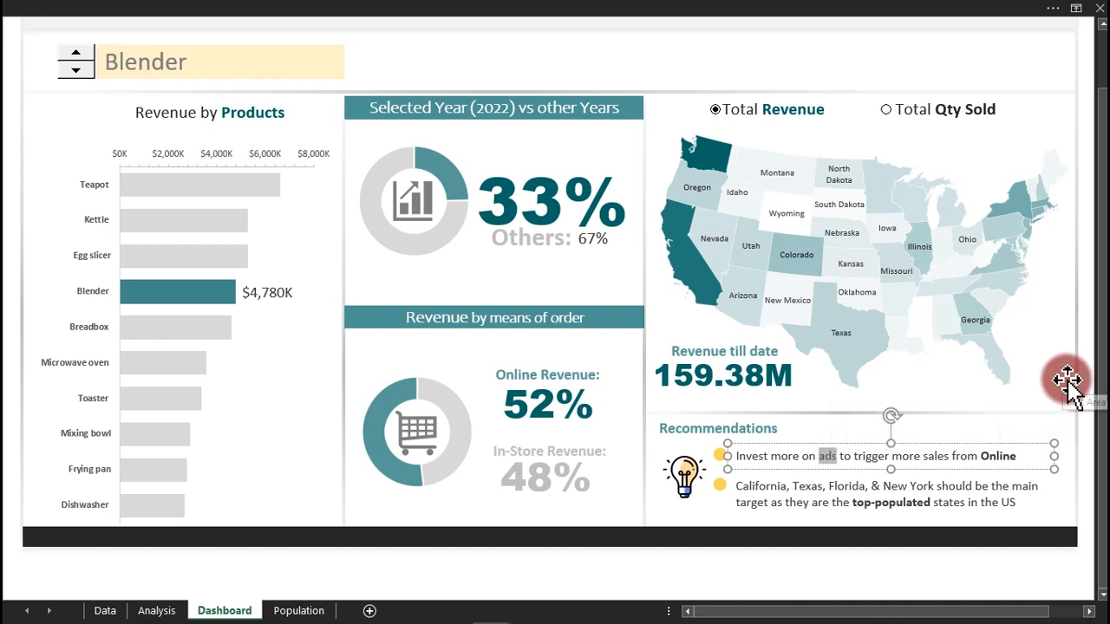
click(878, 469)
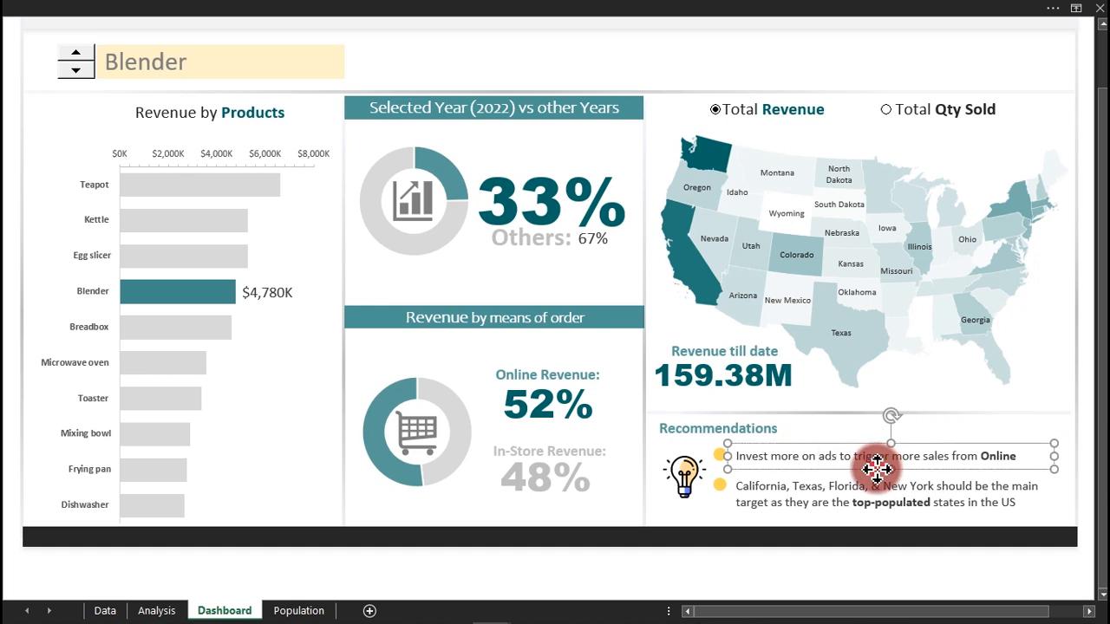
ctrl+click(687, 470)
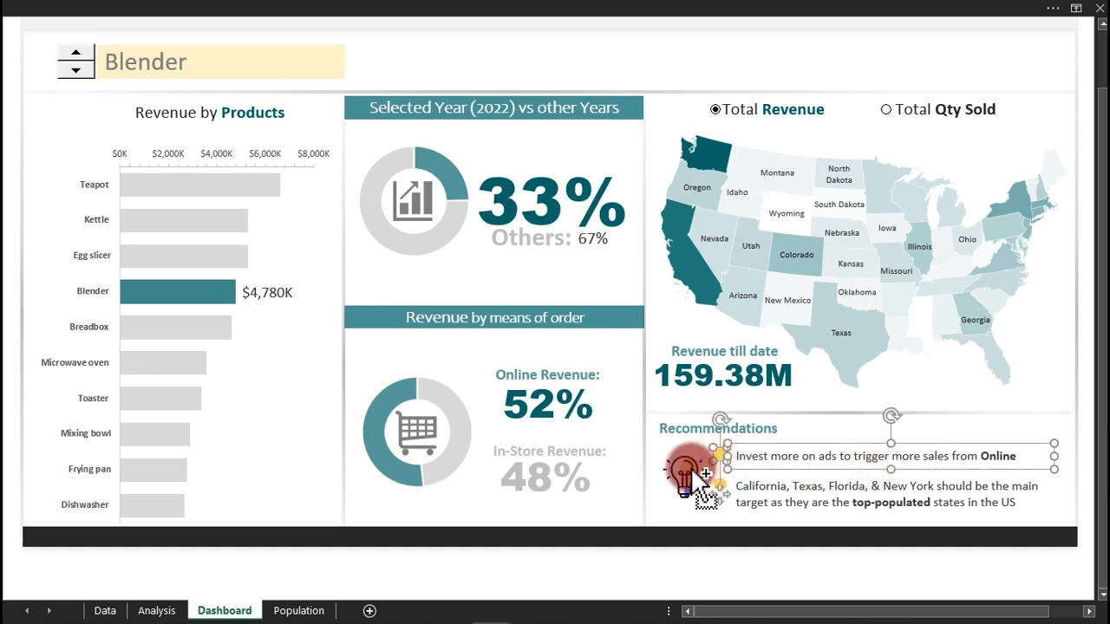
ctrl+click(777, 482)
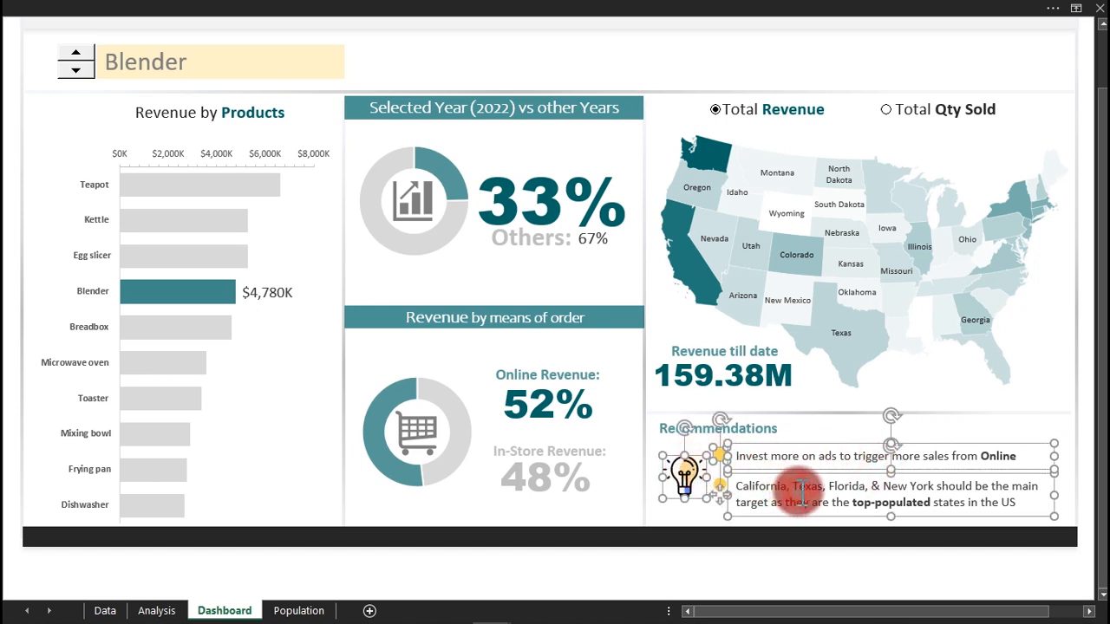
ctrl+click(675, 432)
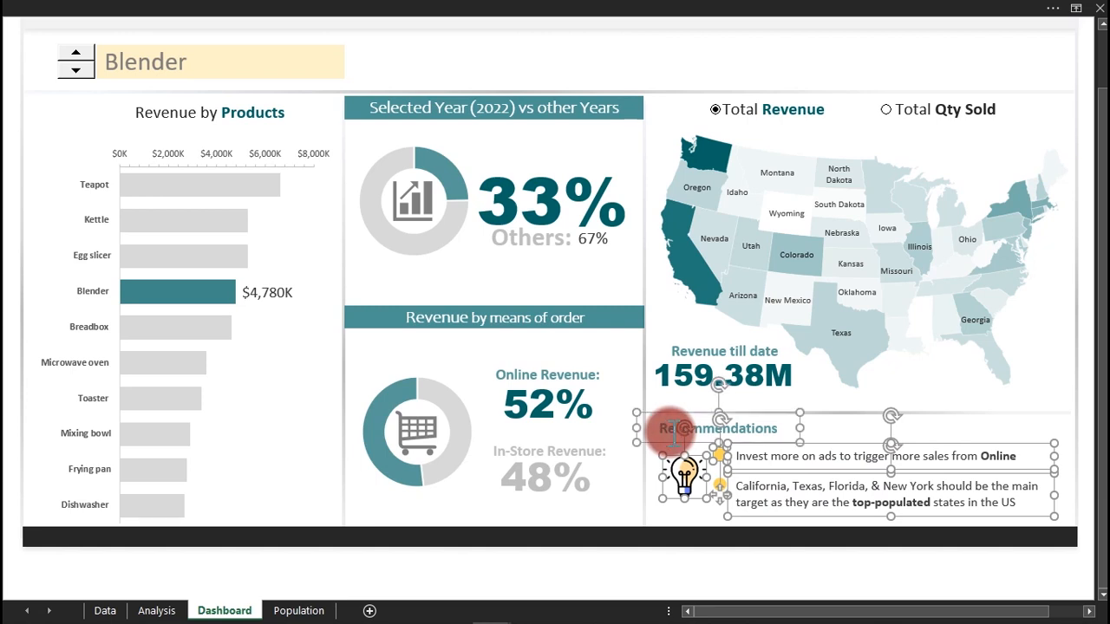
mouse_move(465, 621)
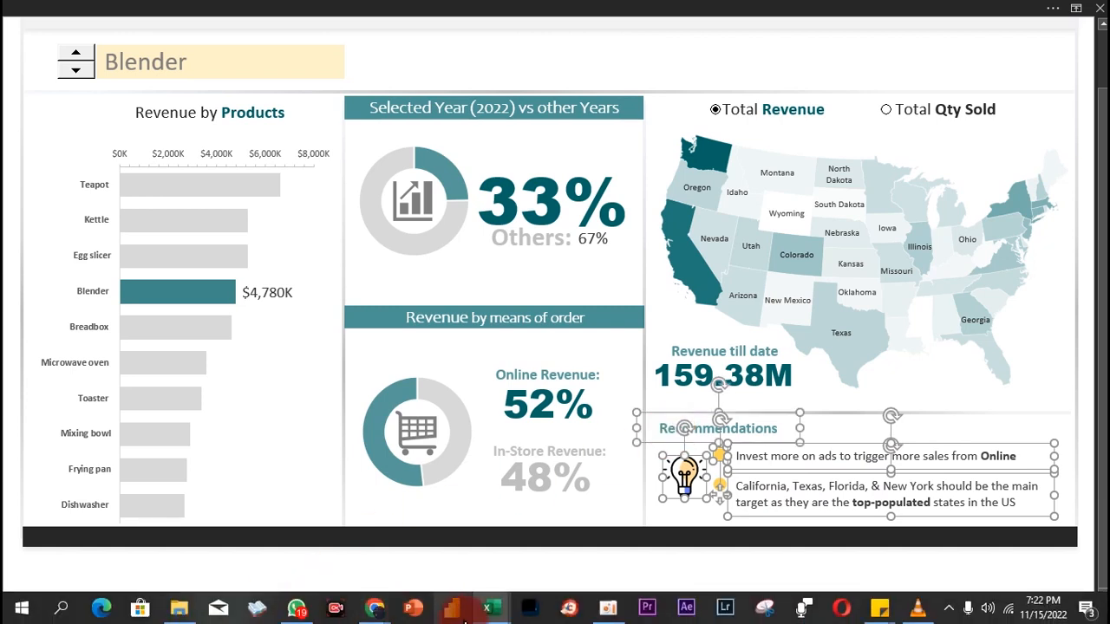
click(553, 550)
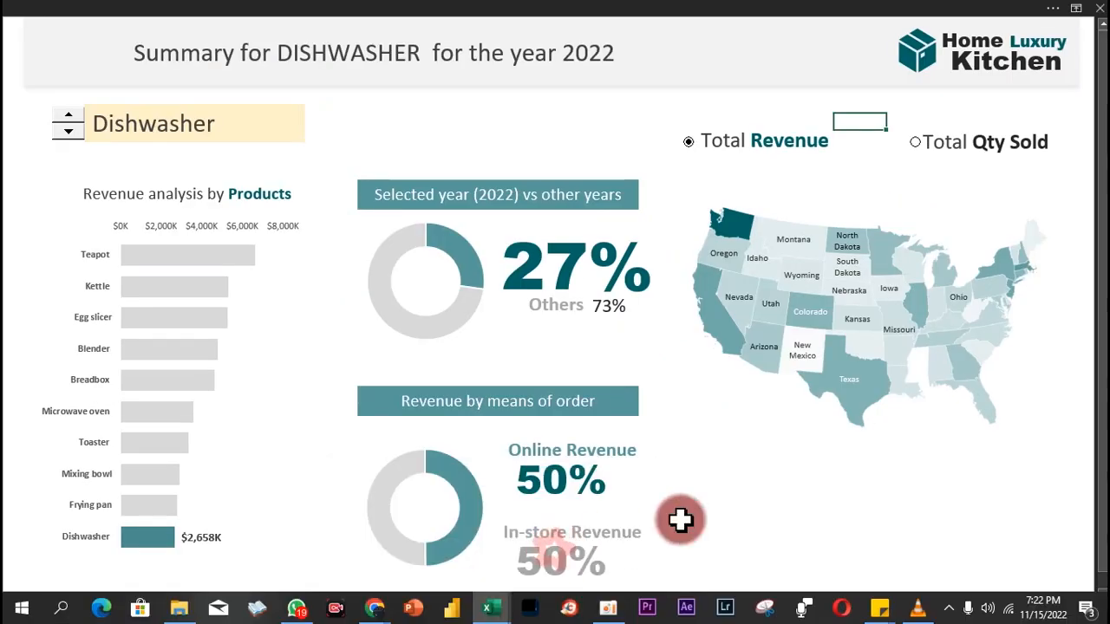
click(754, 481)
key(ctrl+v)
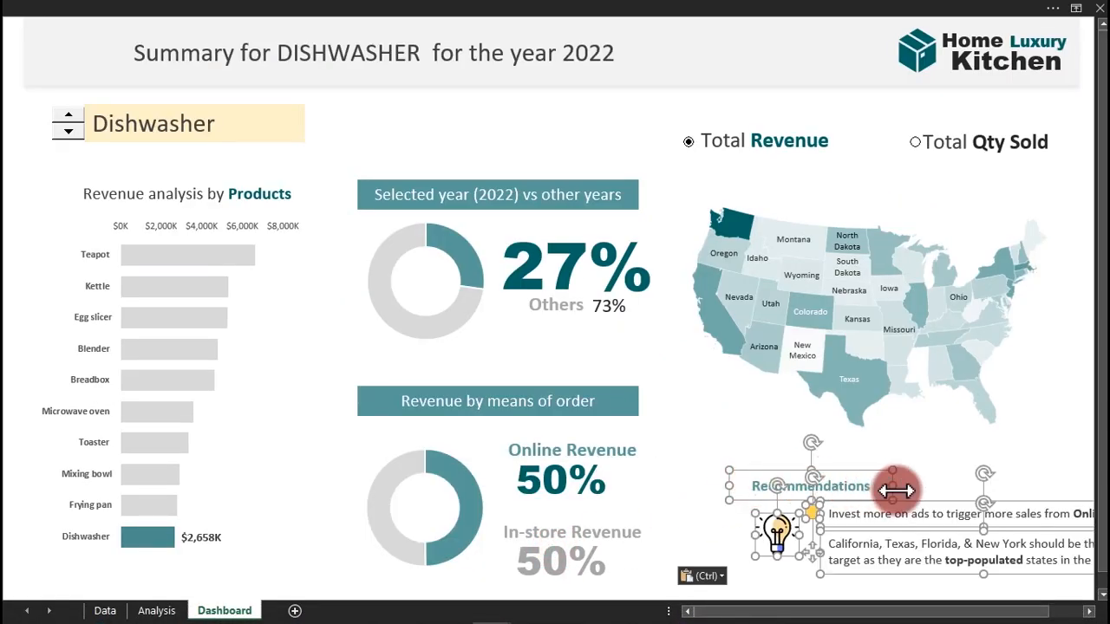
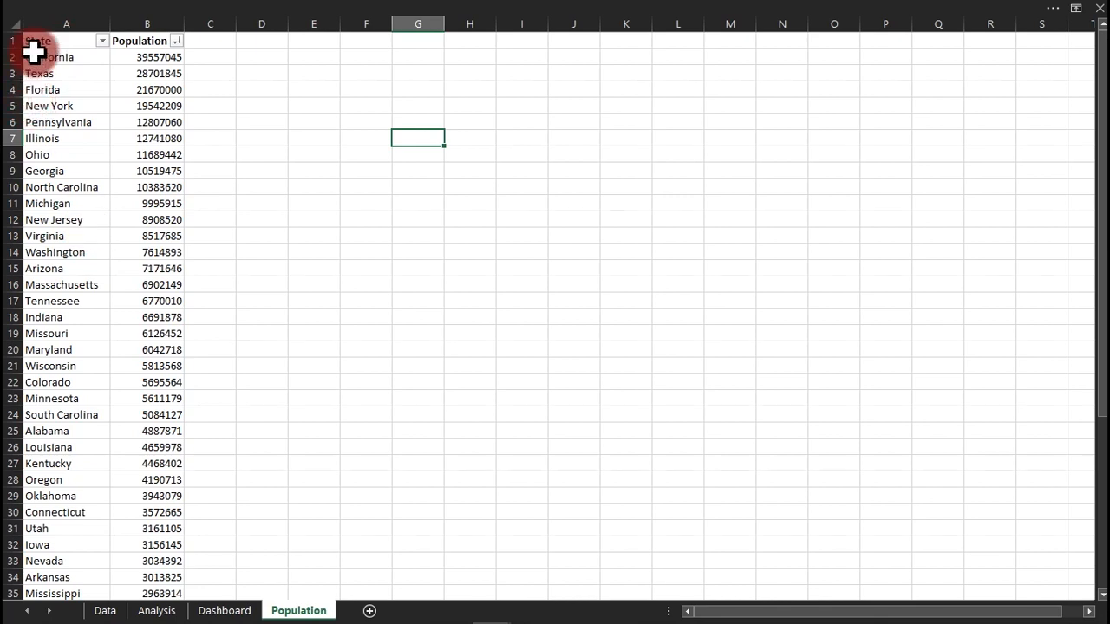
Copy the whole State and Population table, headers included, from the Population sheet.
drag(34, 45, 149, 35)
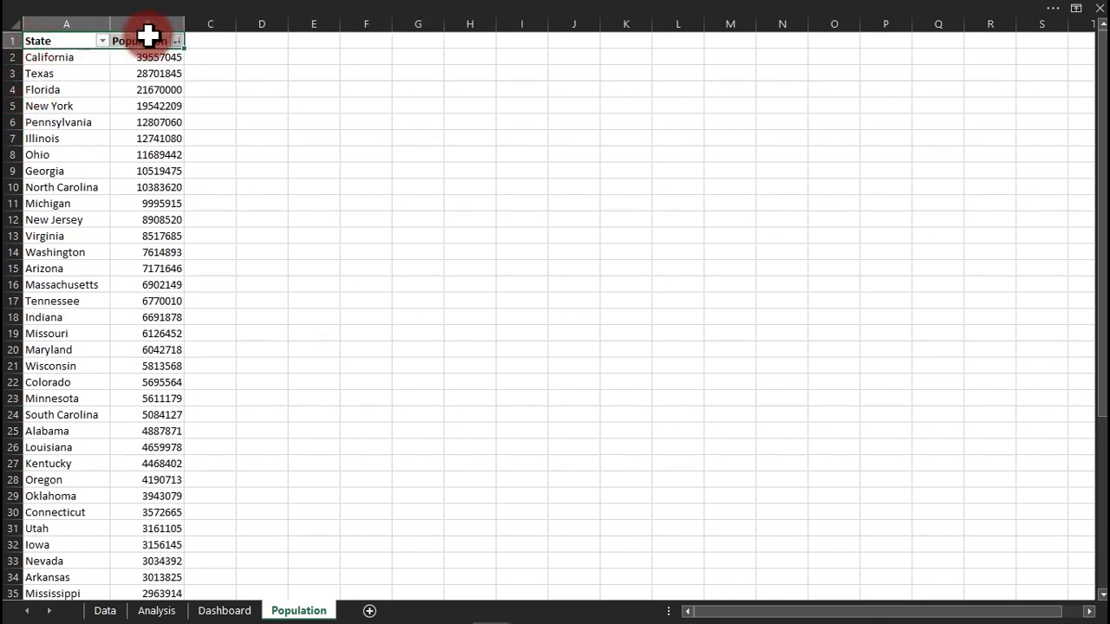
click(36, 16)
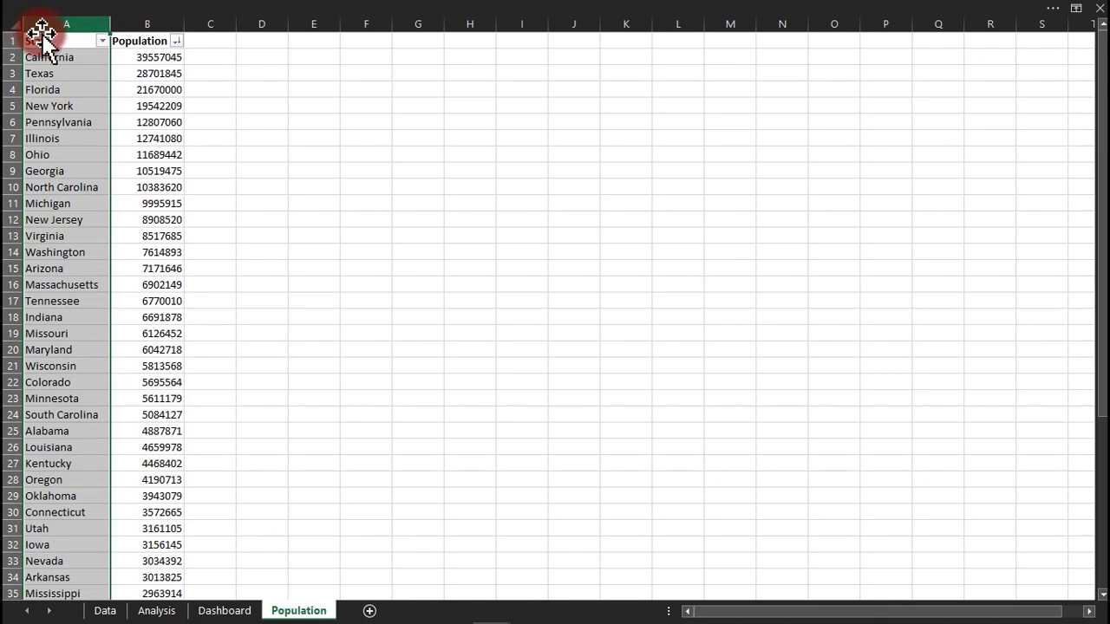
drag(43, 37, 127, 38)
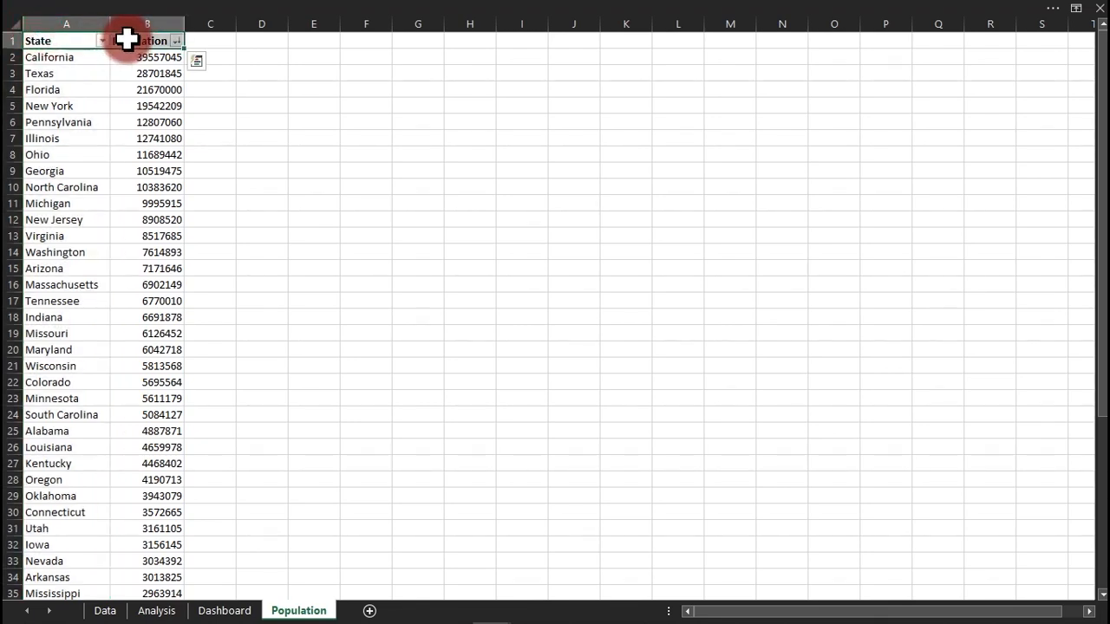
key(ctrl+shift+Down)
key(ctrl+c)
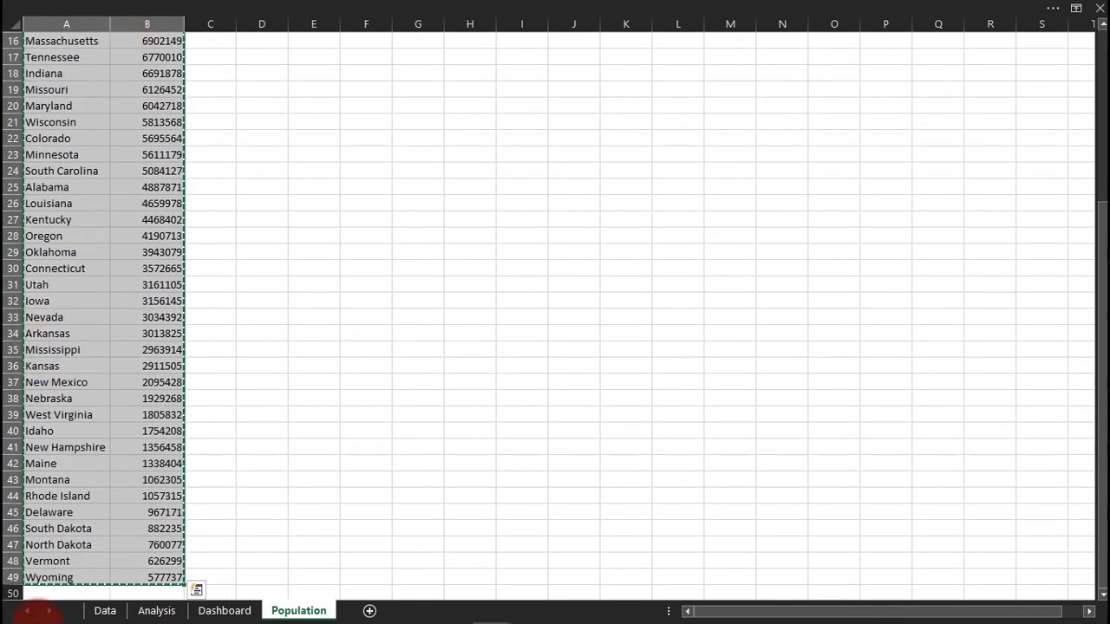
Switch to the Practice Y workbook and open its Analysis sheet.
click(157, 611)
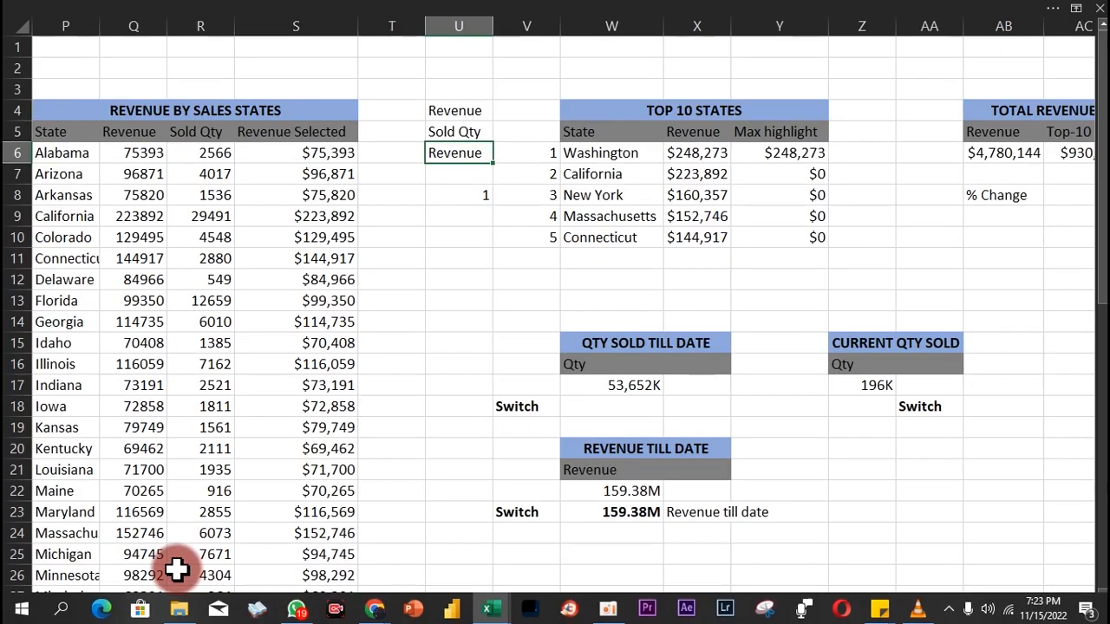
click(217, 610)
mouse_move(501, 622)
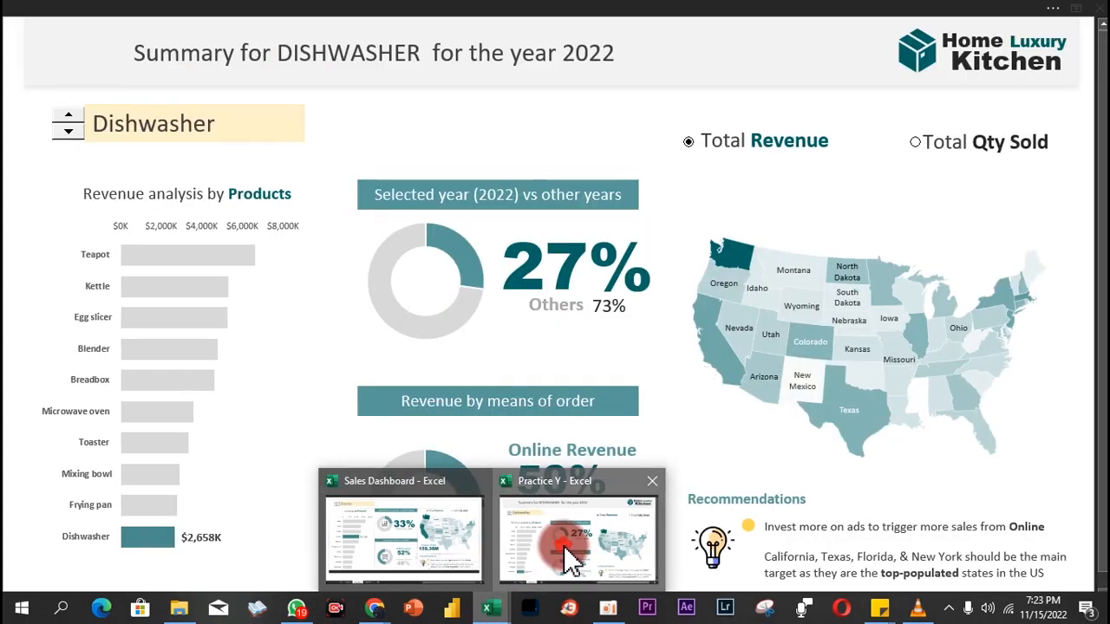
click(564, 545)
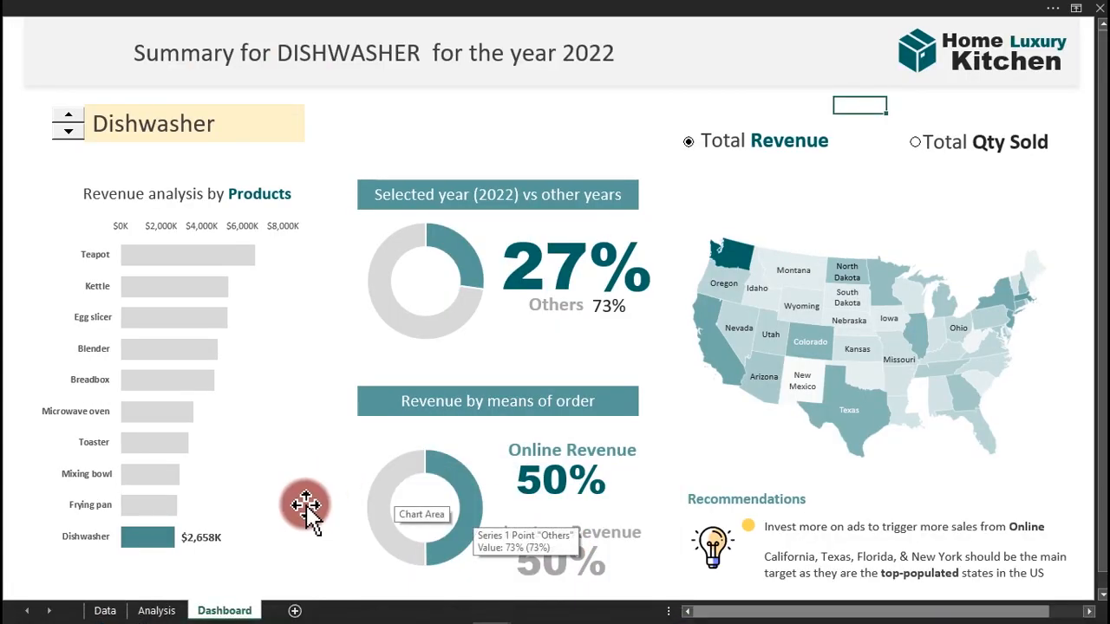
click(155, 608)
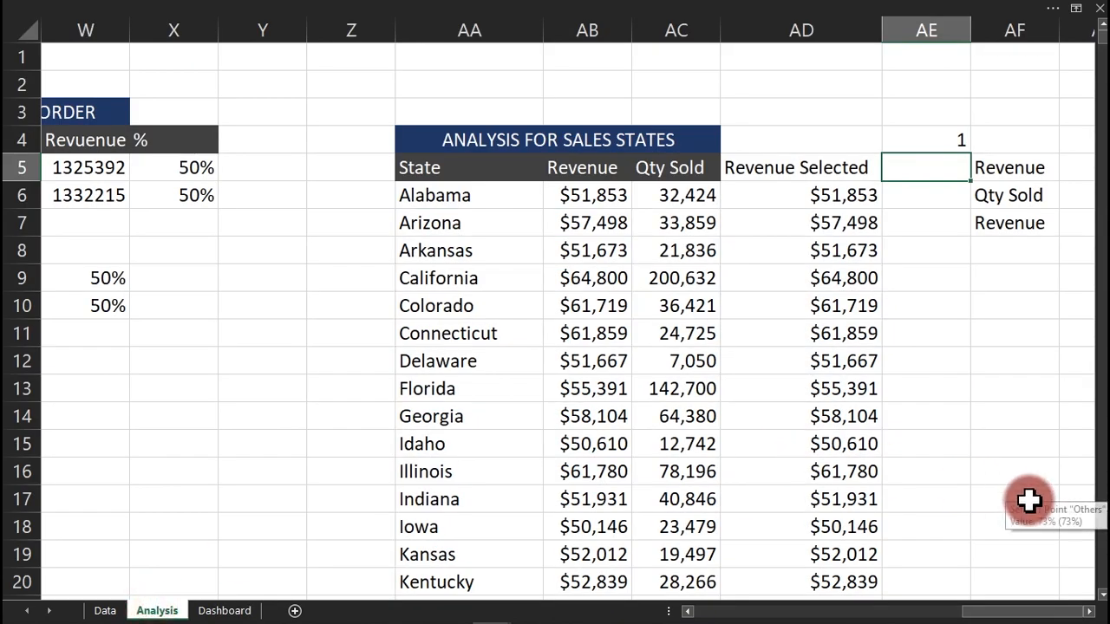
Paste the population table into columns AJ and AK, and fit the Population column's width to its contents.
click(1090, 611)
click(1090, 612)
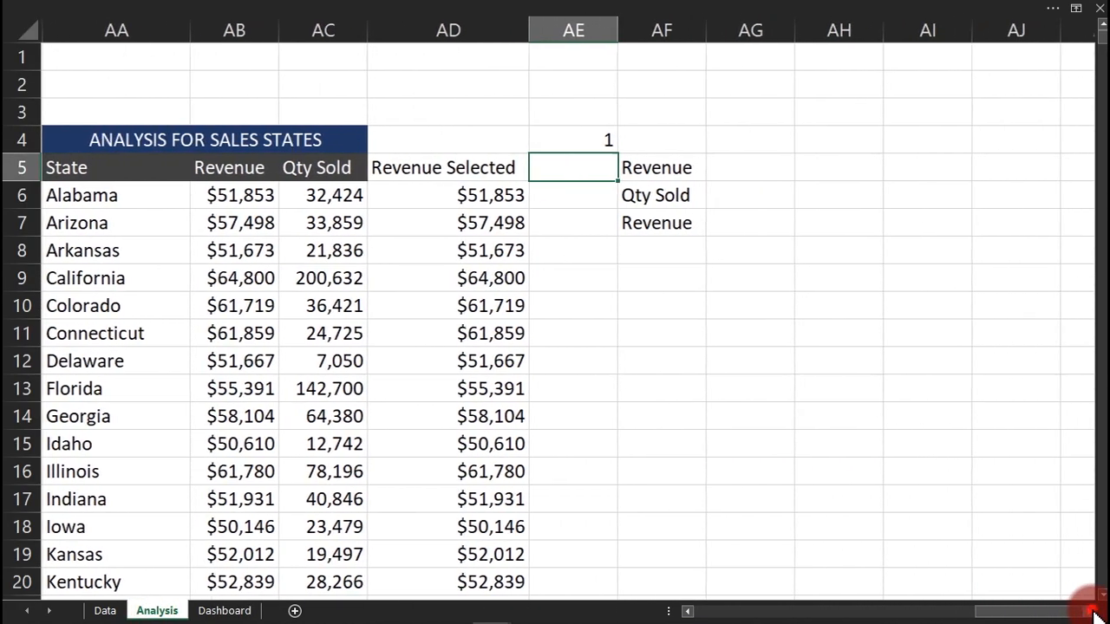
click(1090, 611)
click(845, 28)
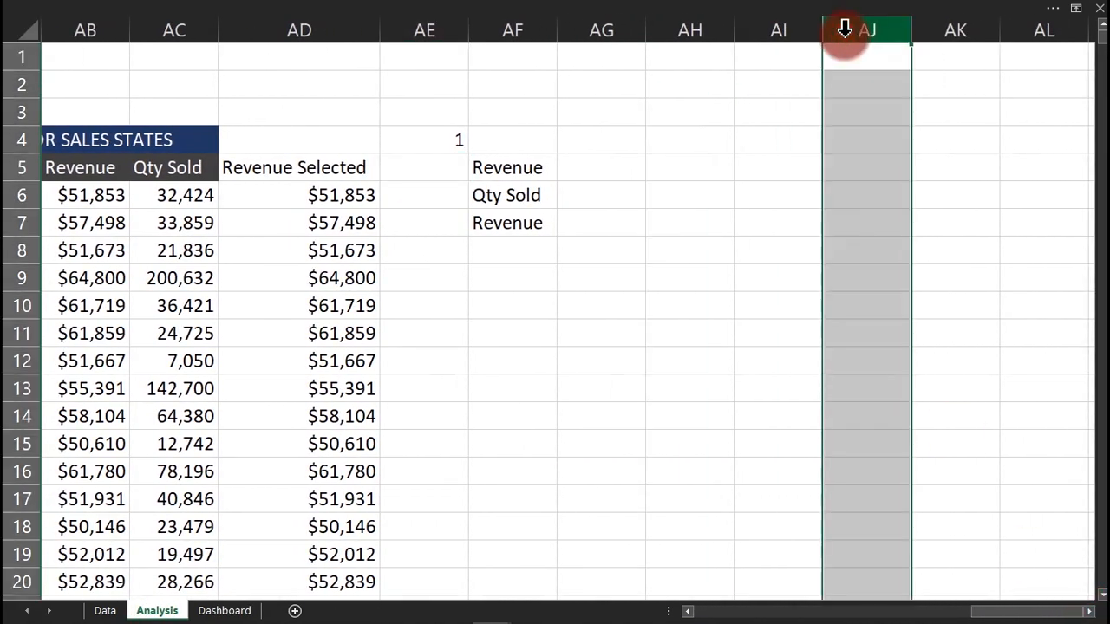
right_click(844, 30)
click(878, 108)
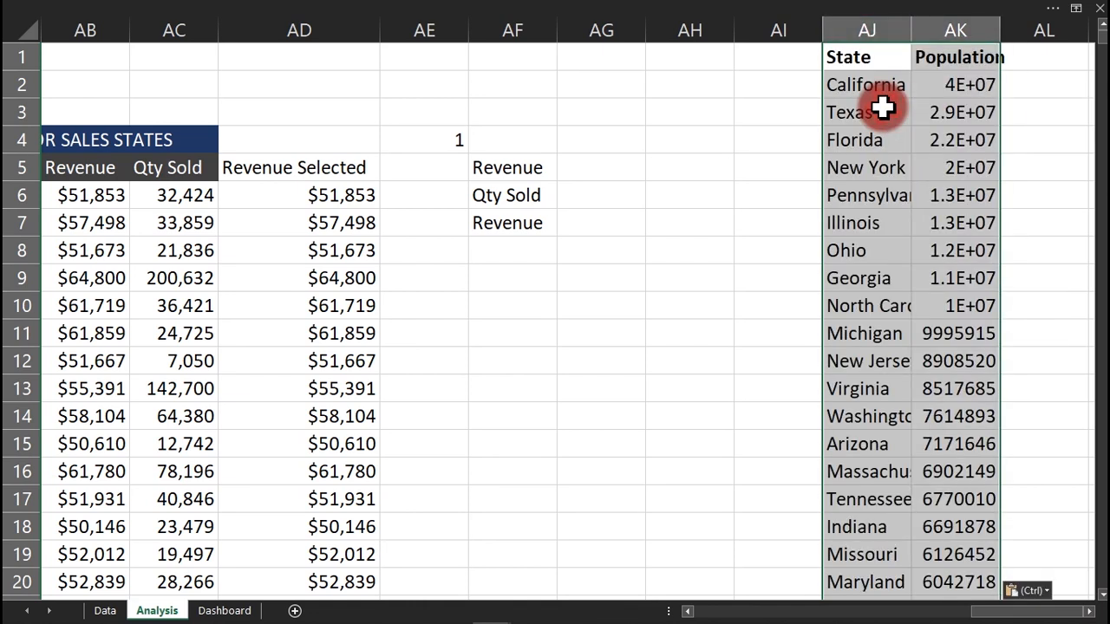
double_click(1002, 29)
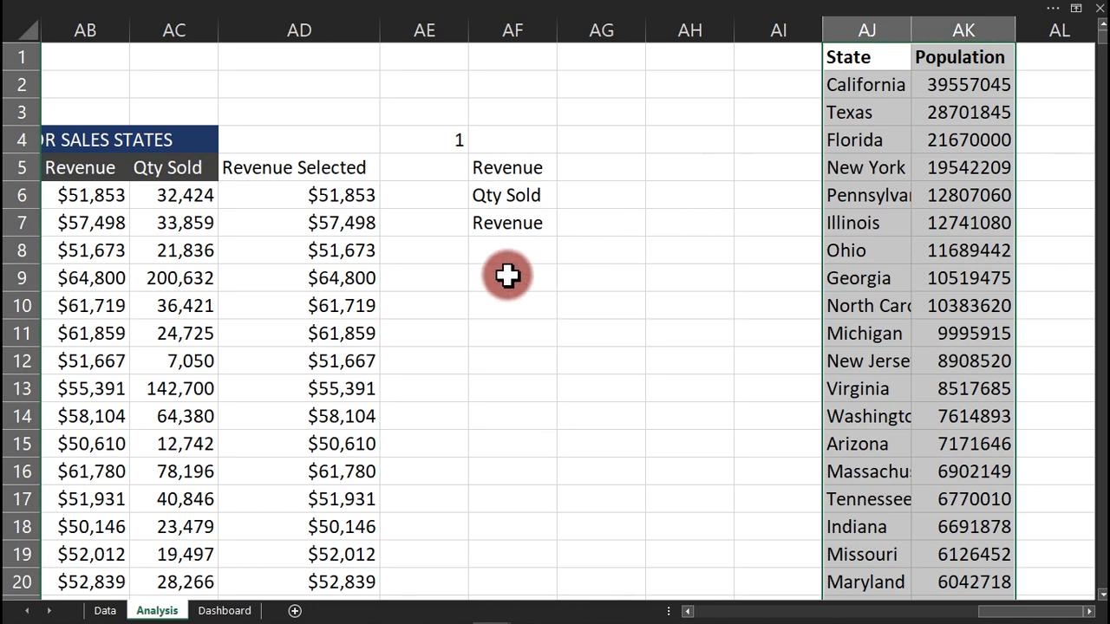
Insert an empty column at AE, directly after the Revenue Selected column.
scroll(685, 612, left, 3)
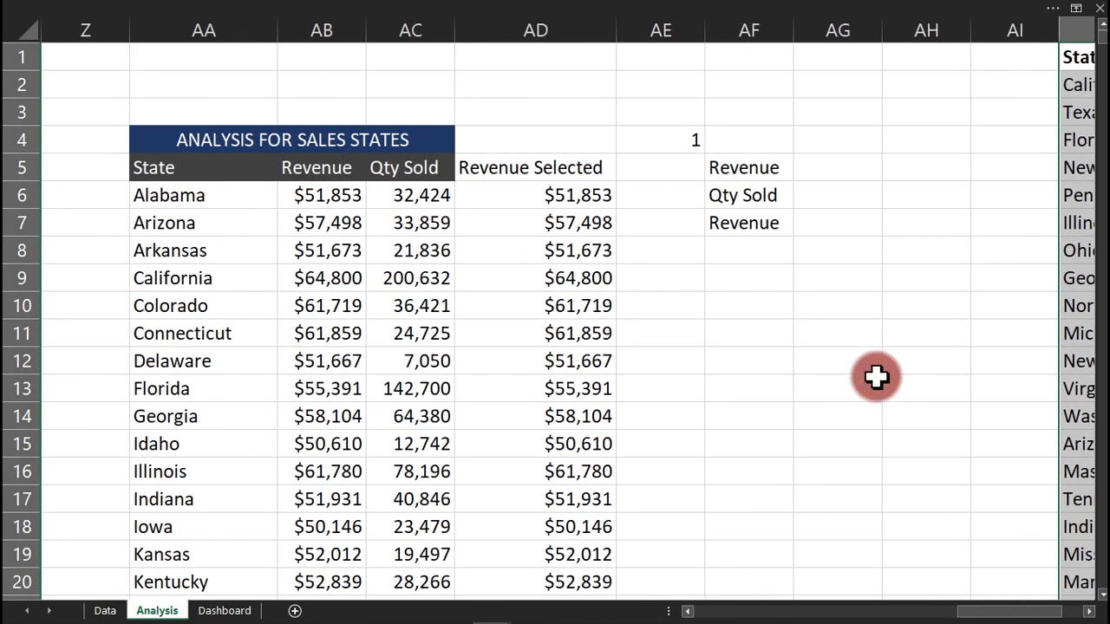
click(684, 23)
right_click(688, 27)
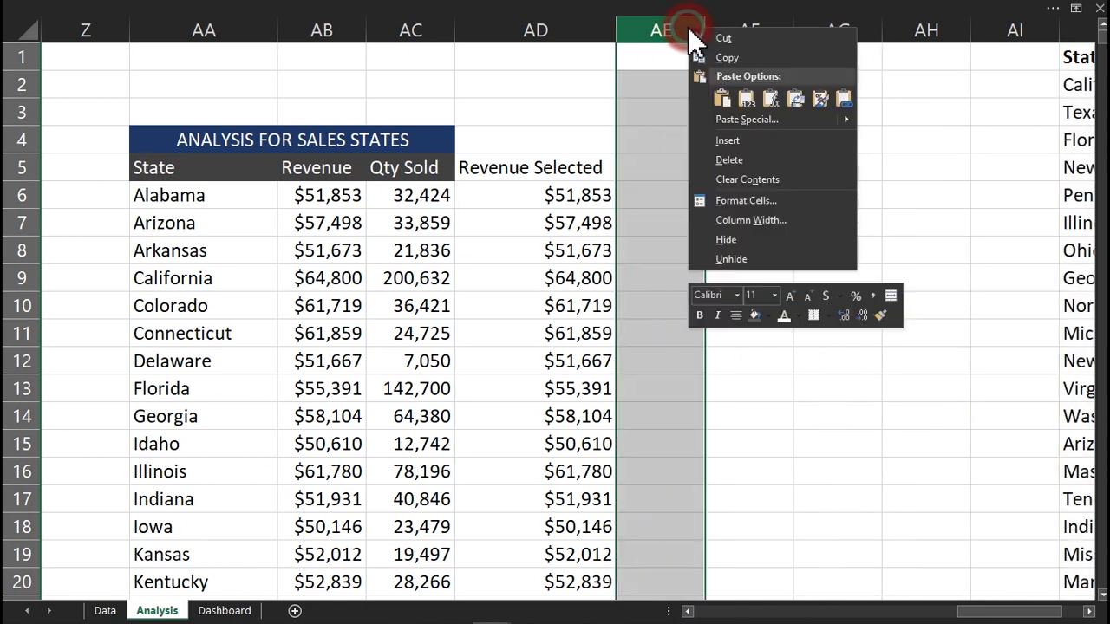
click(729, 139)
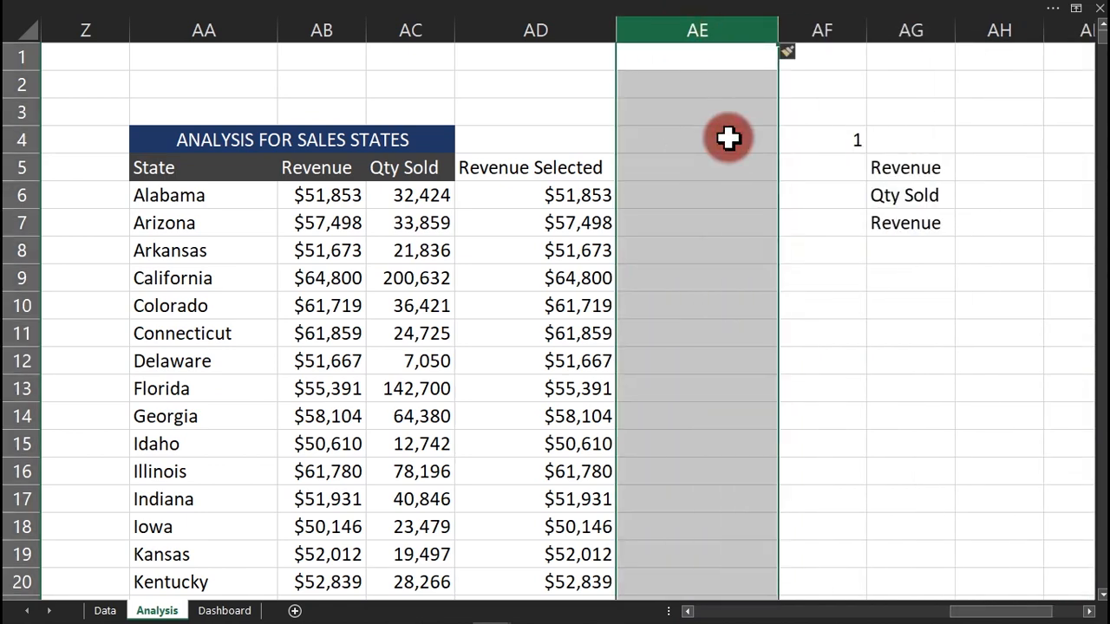
Start a VLOOKUP formula in AE6 that uses the state in AA6 as the lookup value.
click(683, 199)
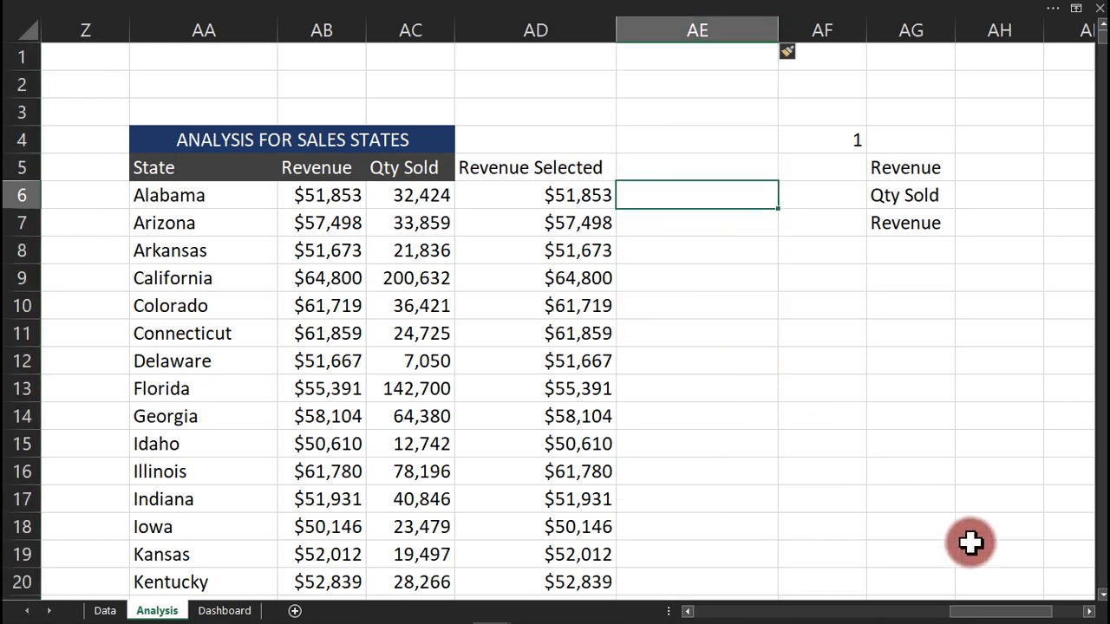
mouse_move(988, 610)
mouse_down()
mouse_move(1010, 612)
mouse_move(961, 604)
mouse_move(986, 599)
mouse_up()
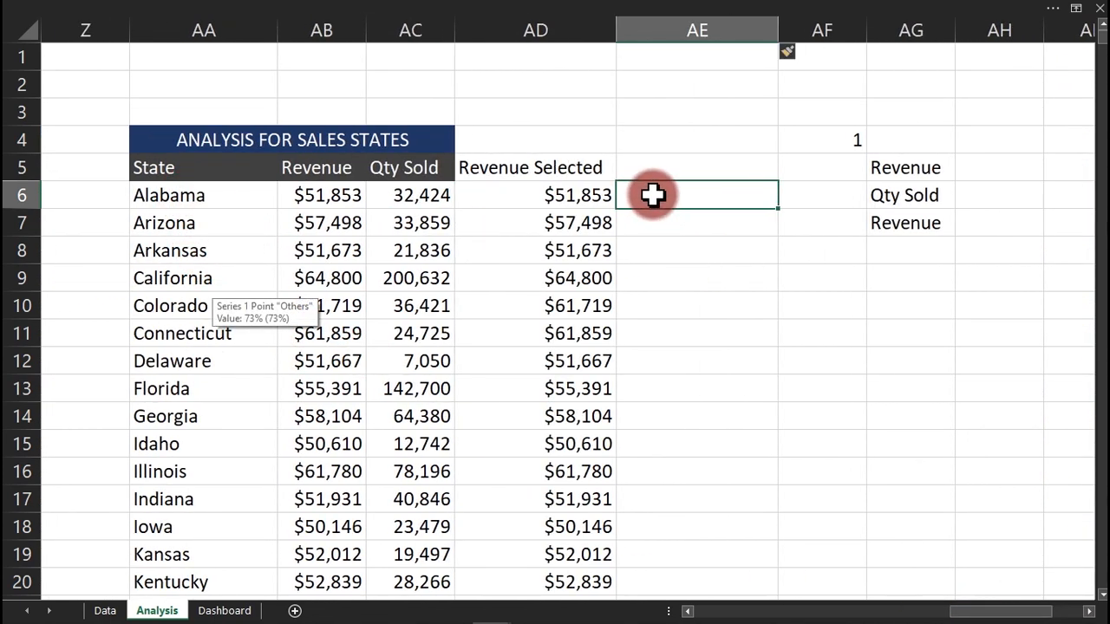
text(=vi)
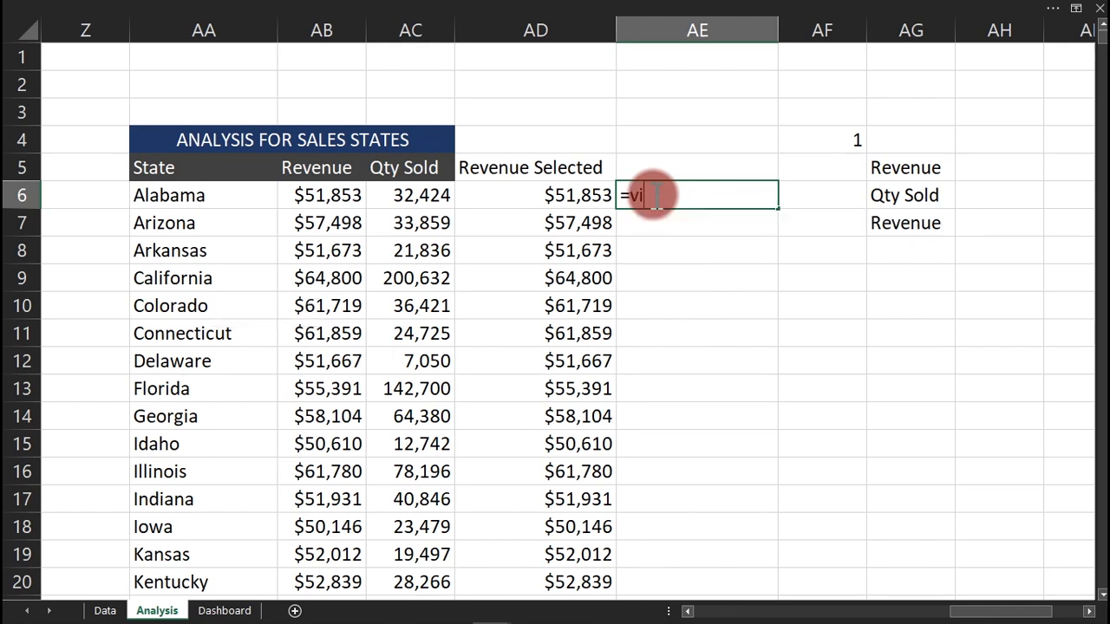
key(BackSpace)
text(l)
key(Tab)
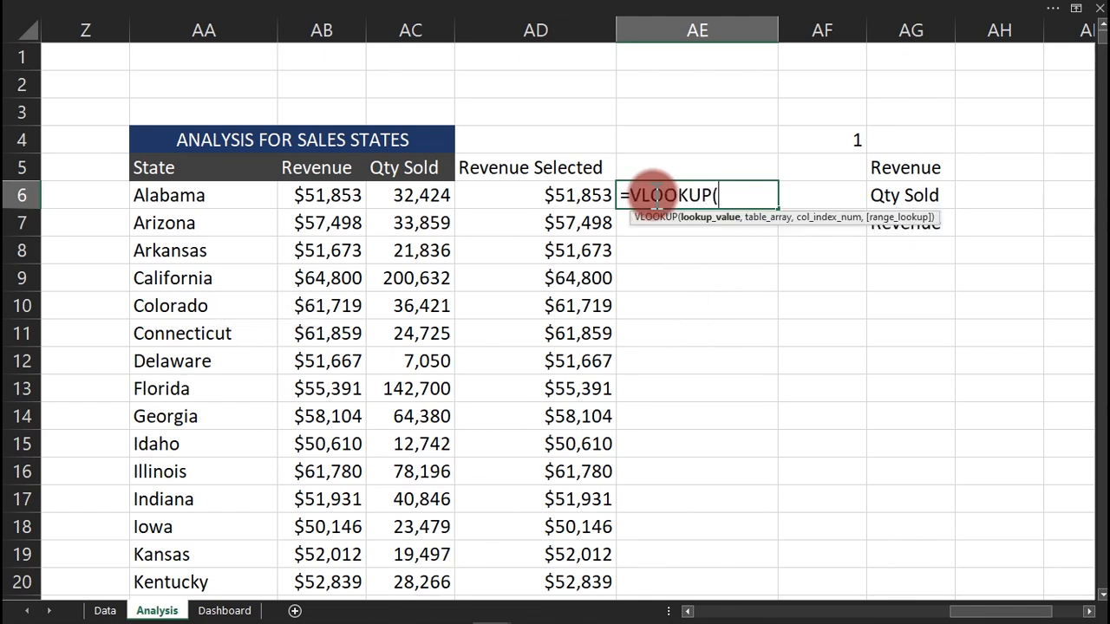
click(223, 194)
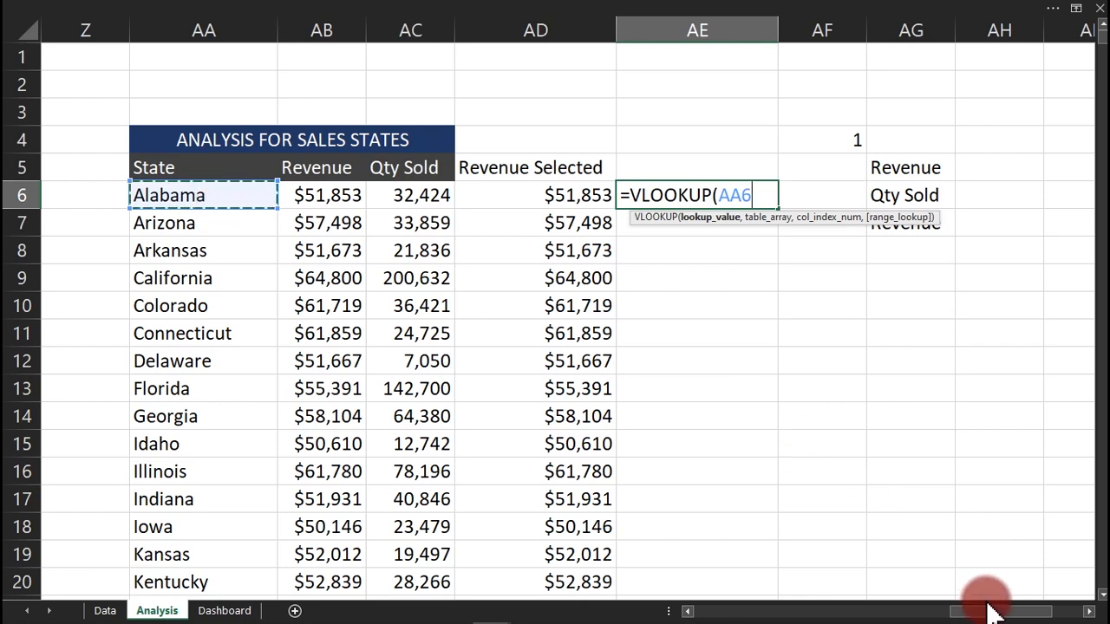
text(,)
Complete the VLOOKUP with the absolute table range $AK$2:$AL$49, column index 2 and exact match 0.
drag(995, 612, 1040, 612)
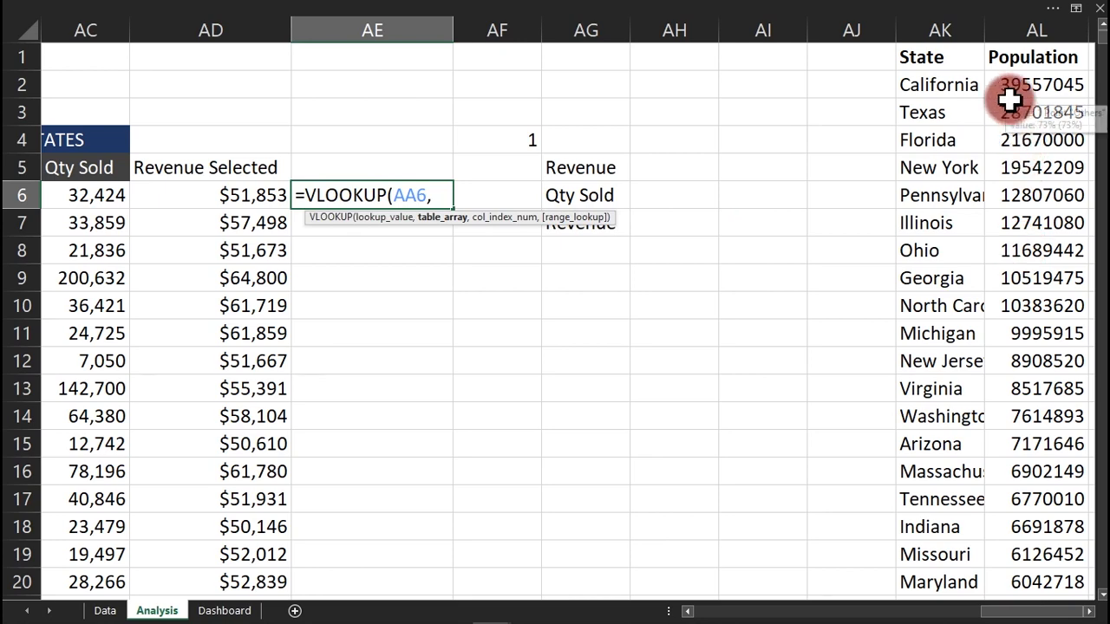
drag(945, 84, 1019, 90)
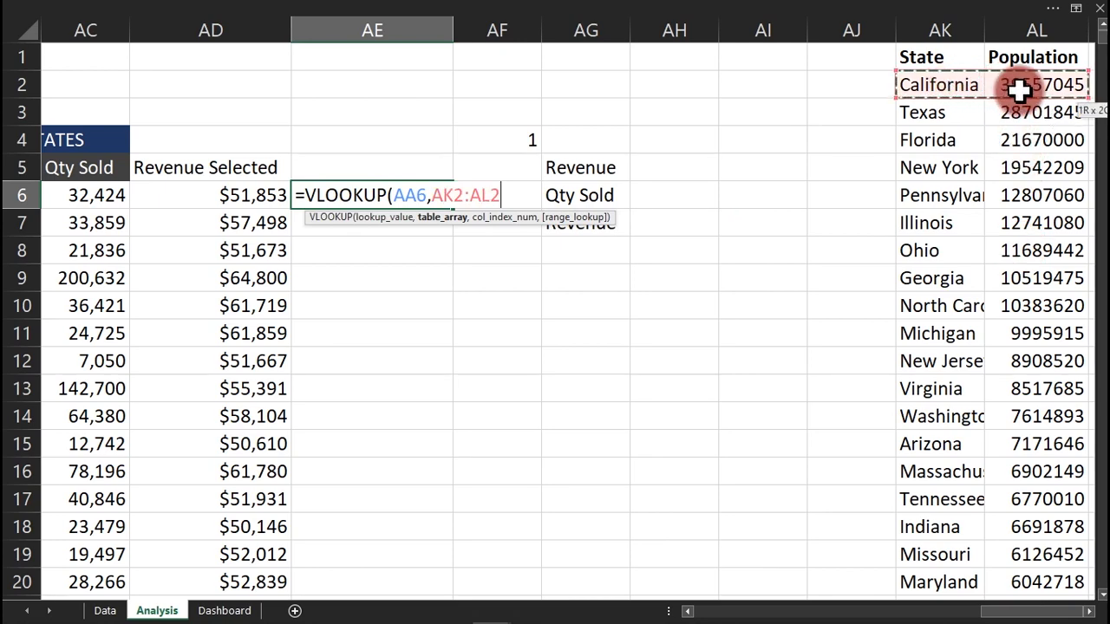
key(ctrl+shift+Down)
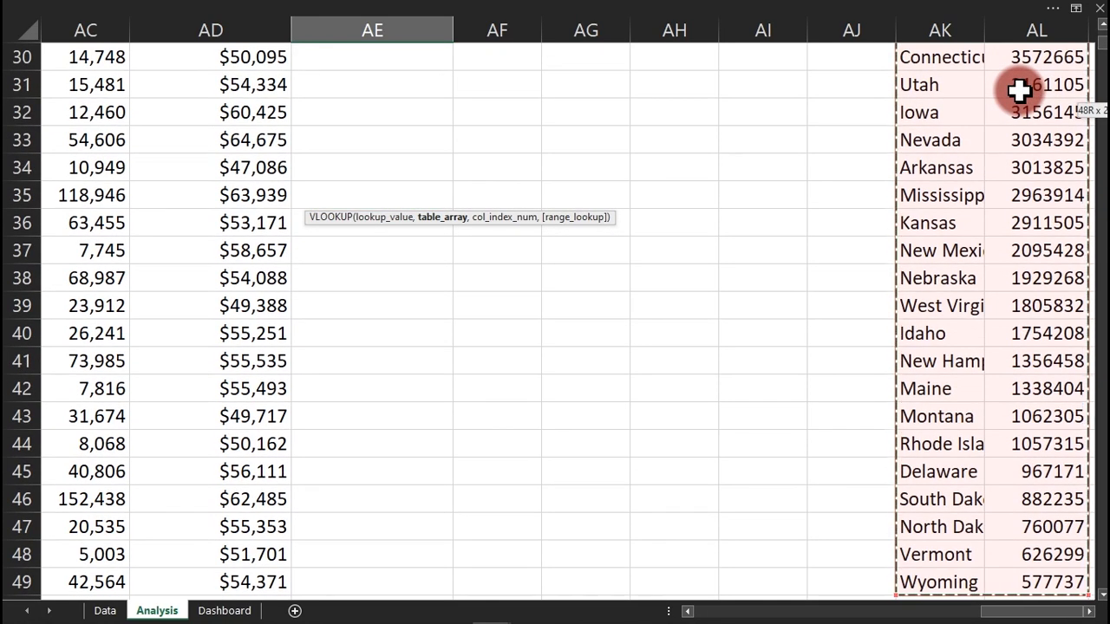
key(F4)
text(,)
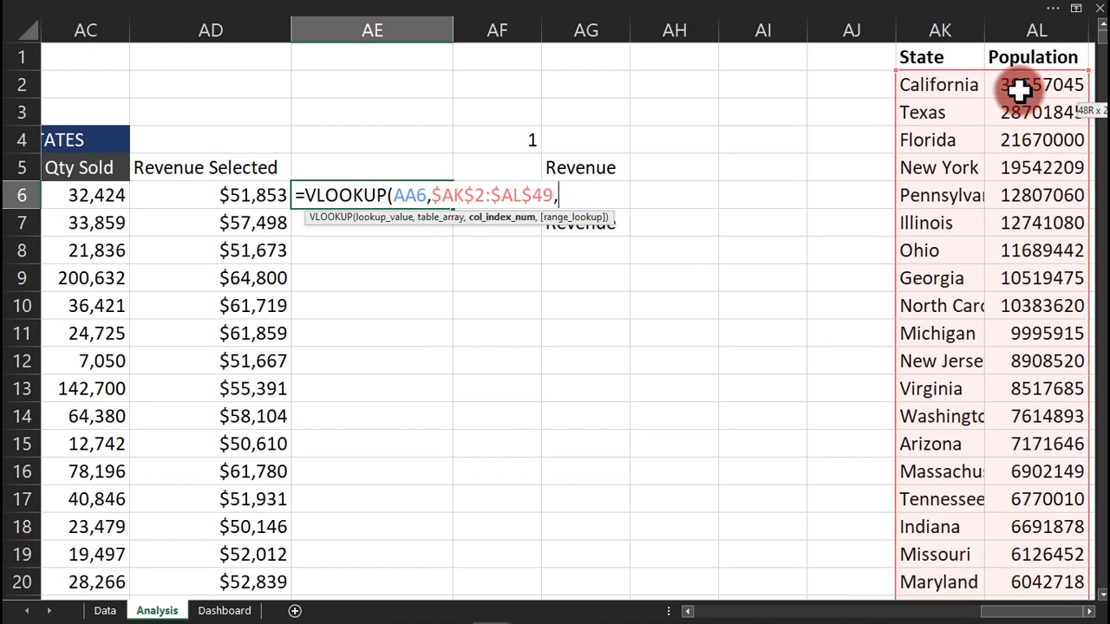
text(2,)
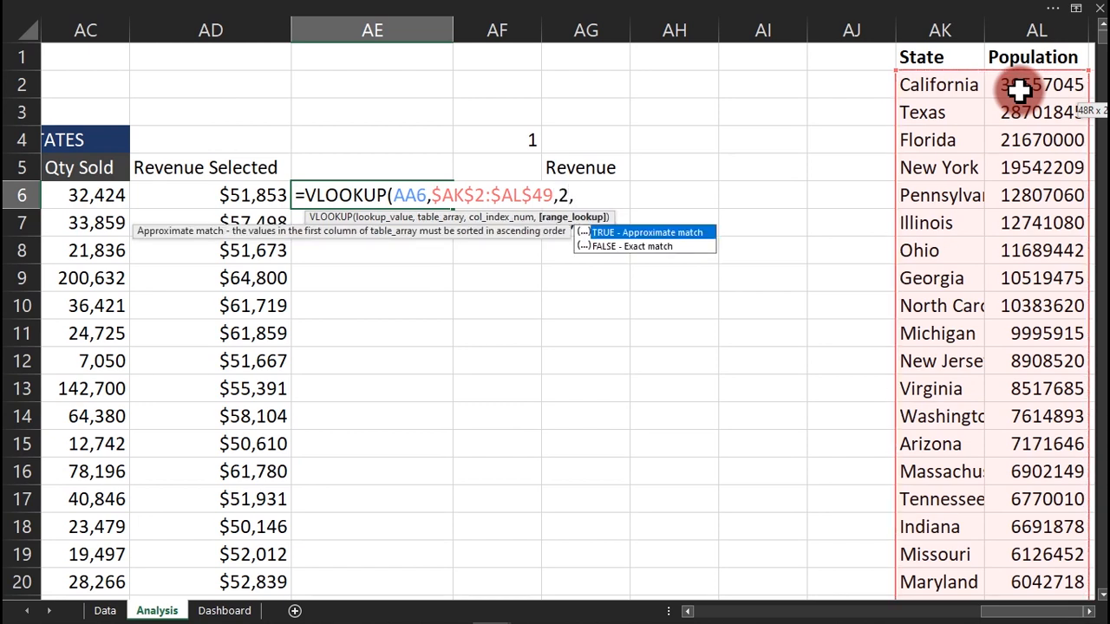
text(0))
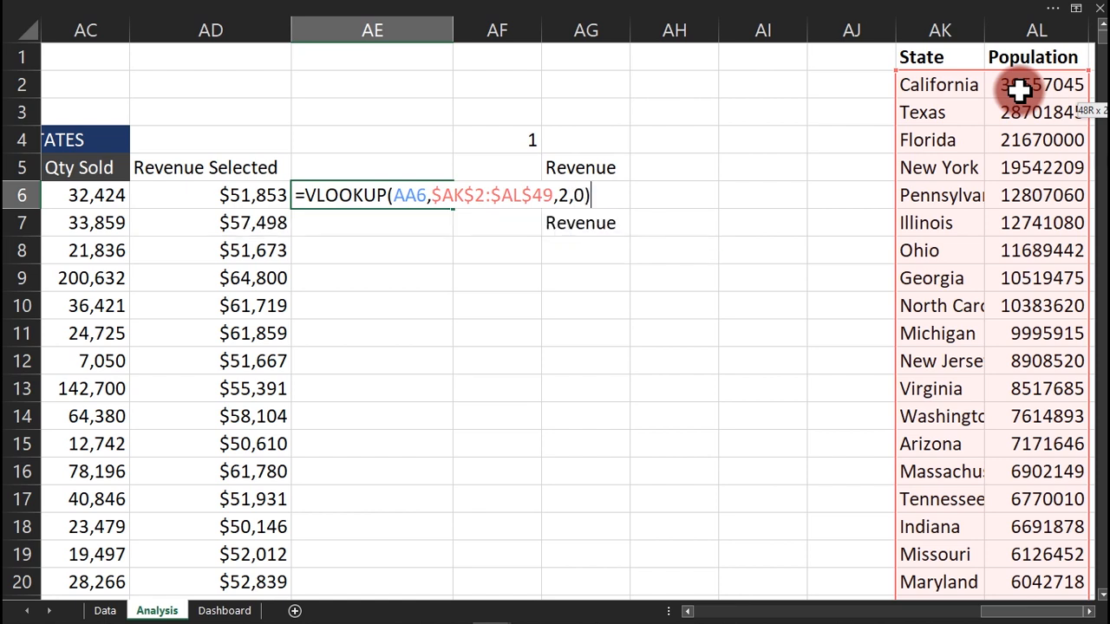
key(Return)
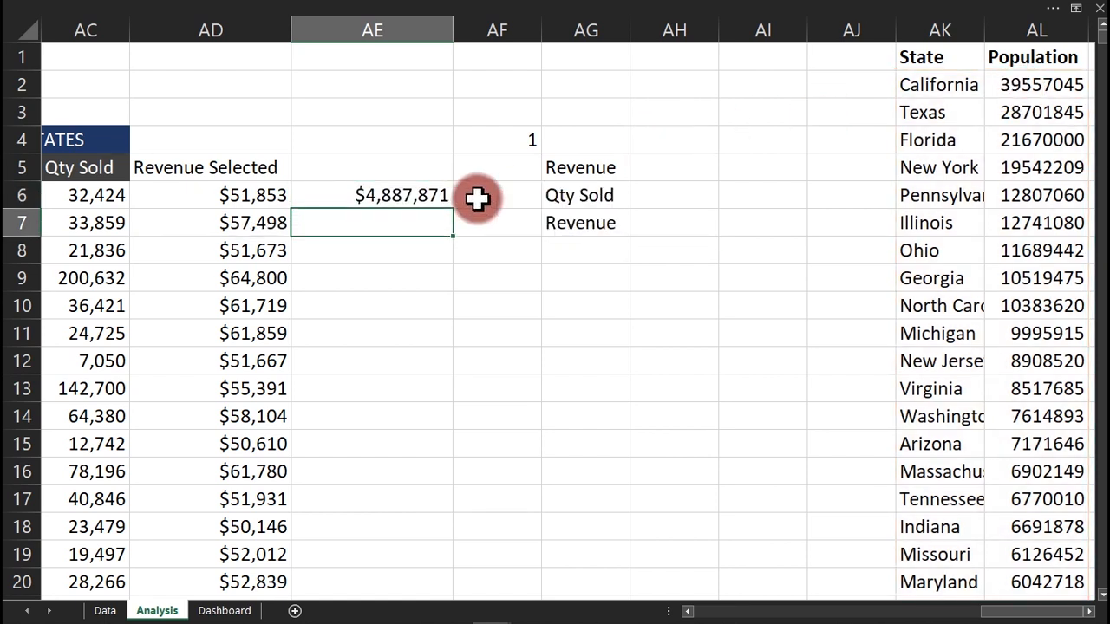
Fill the AE6 formula down for all states and format the populations as Number with 0 decimals and a thousands separator.
click(431, 200)
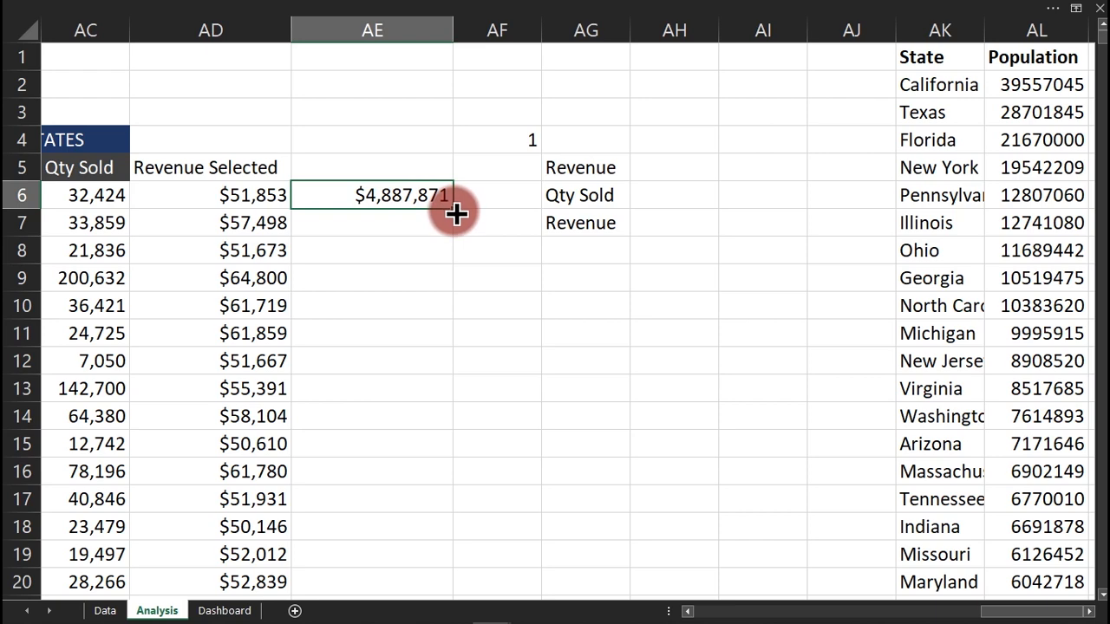
double_click(452, 208)
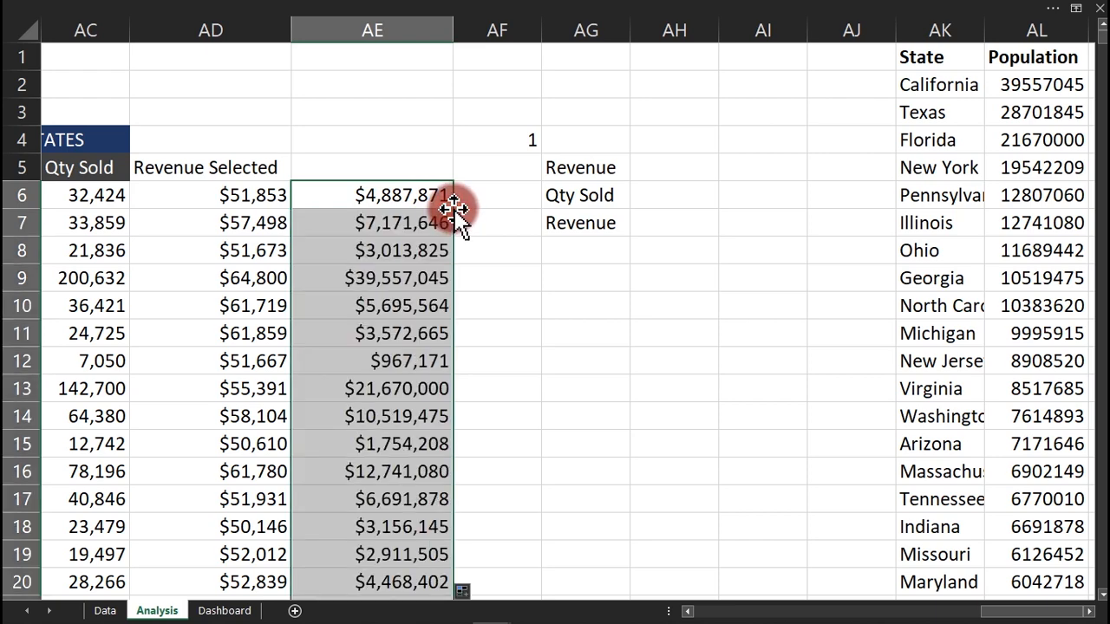
key(ctrl+1)
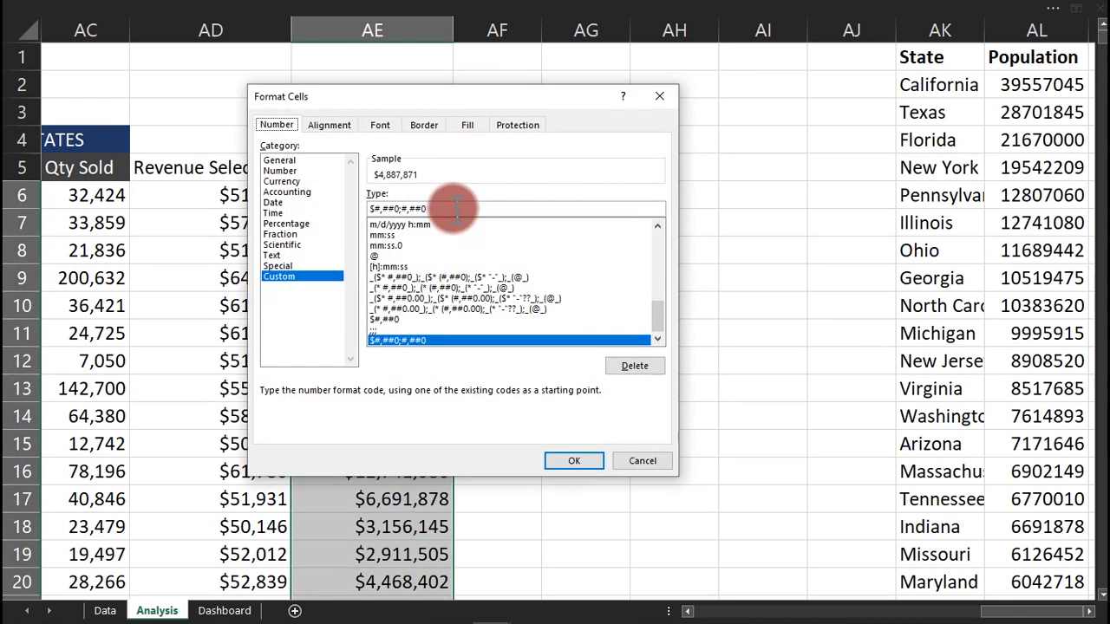
click(300, 171)
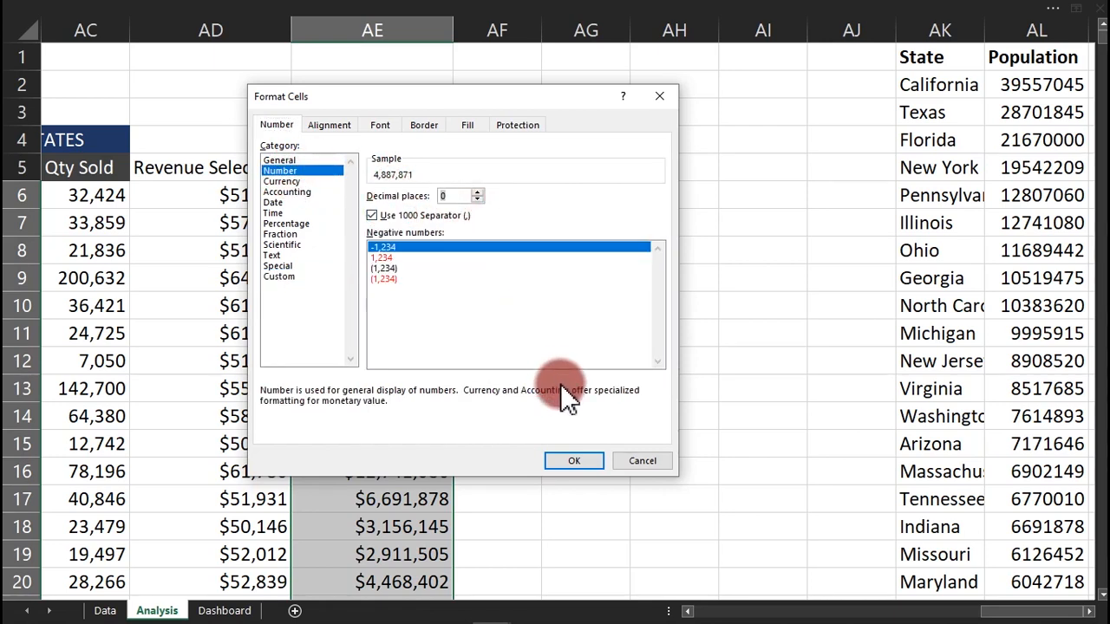
click(580, 462)
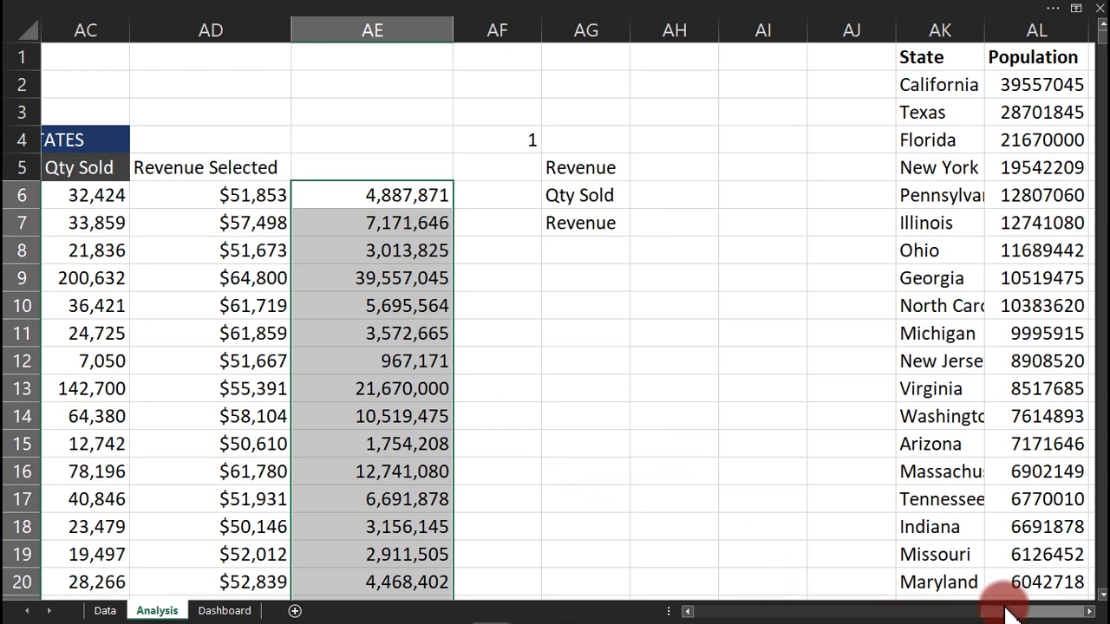
Create a rank series from 1 to 5 in AH9:AH13 and move it to AG9:AG13.
drag(1006, 611, 984, 615)
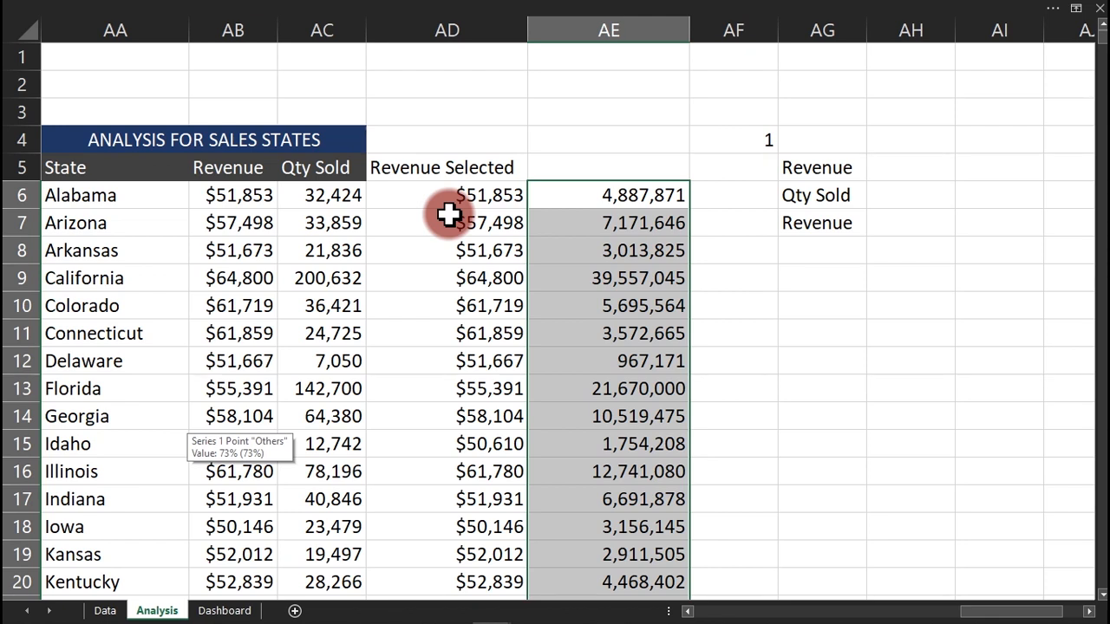
click(915, 283)
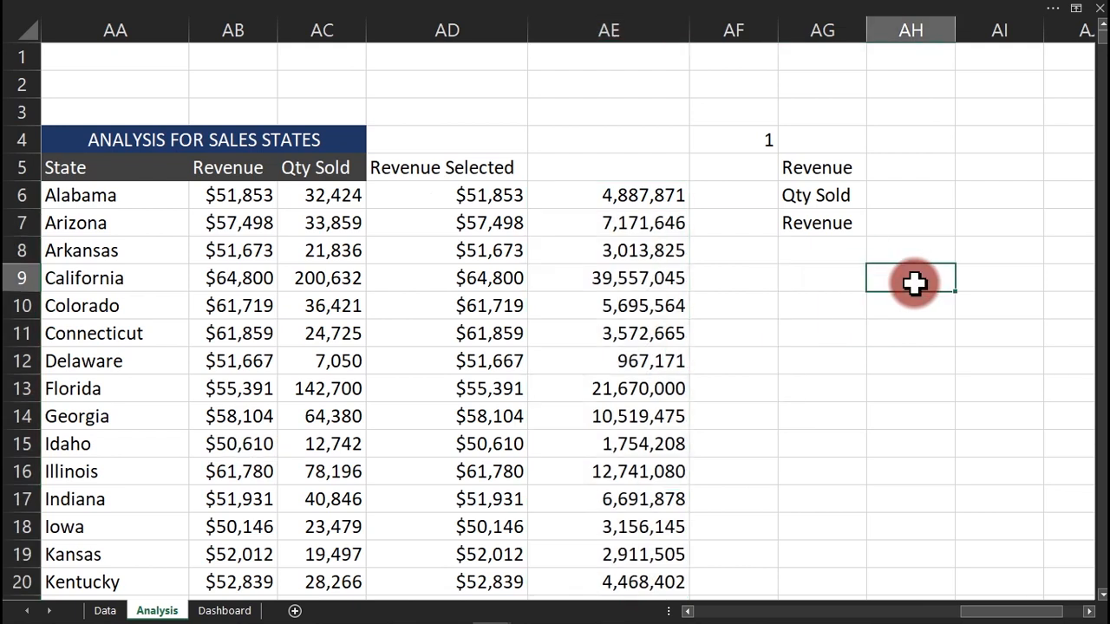
text(1)
key(Return)
text(2)
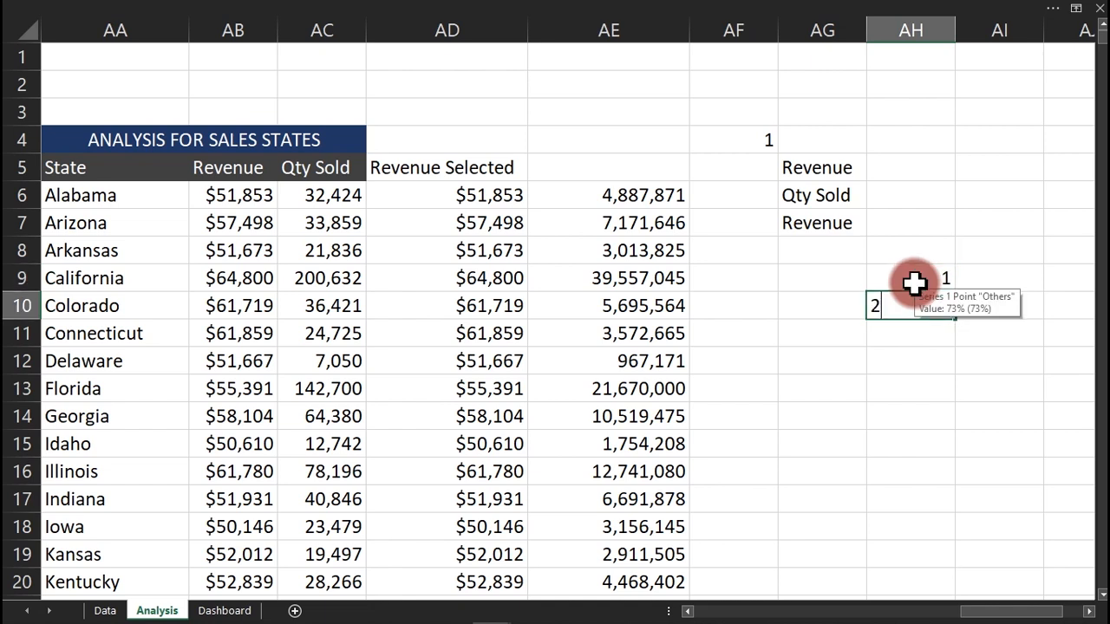
key(Return)
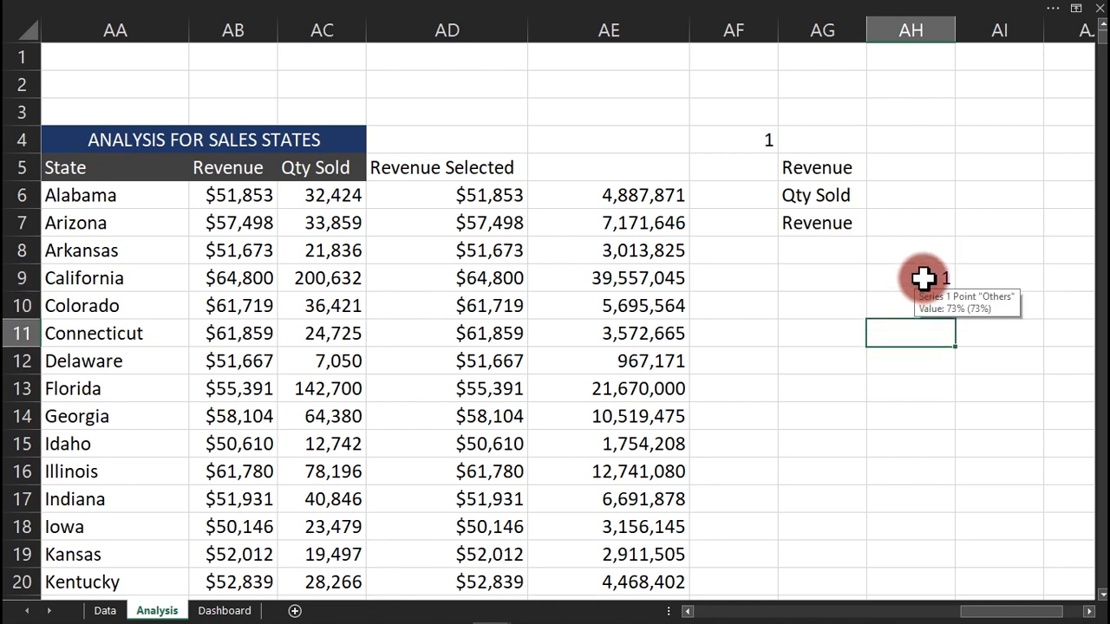
drag(918, 279, 950, 395)
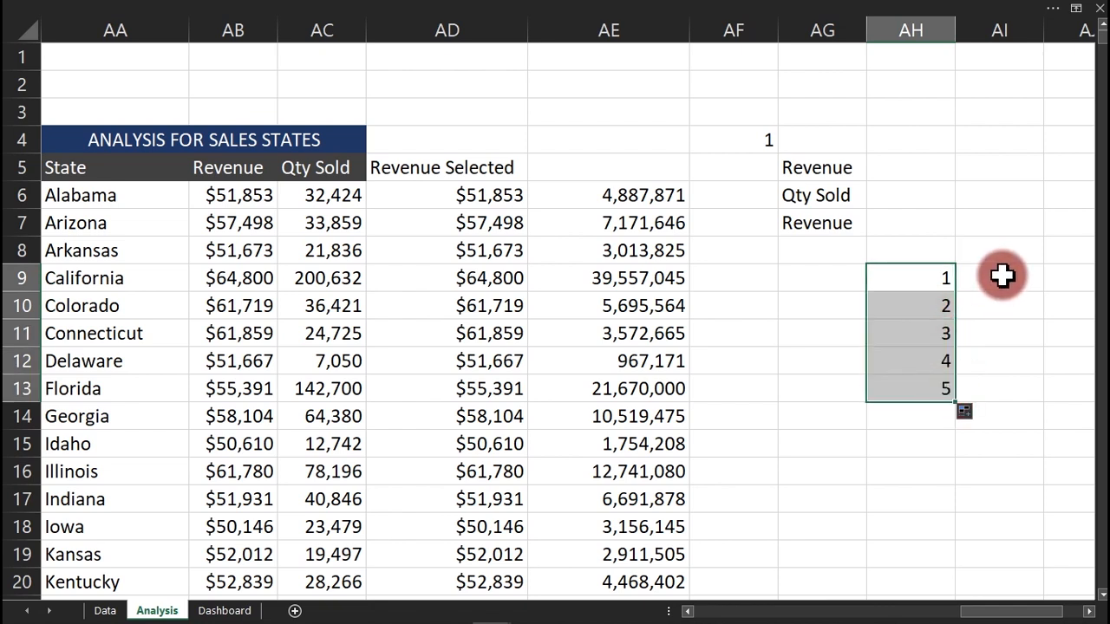
click(1060, 282)
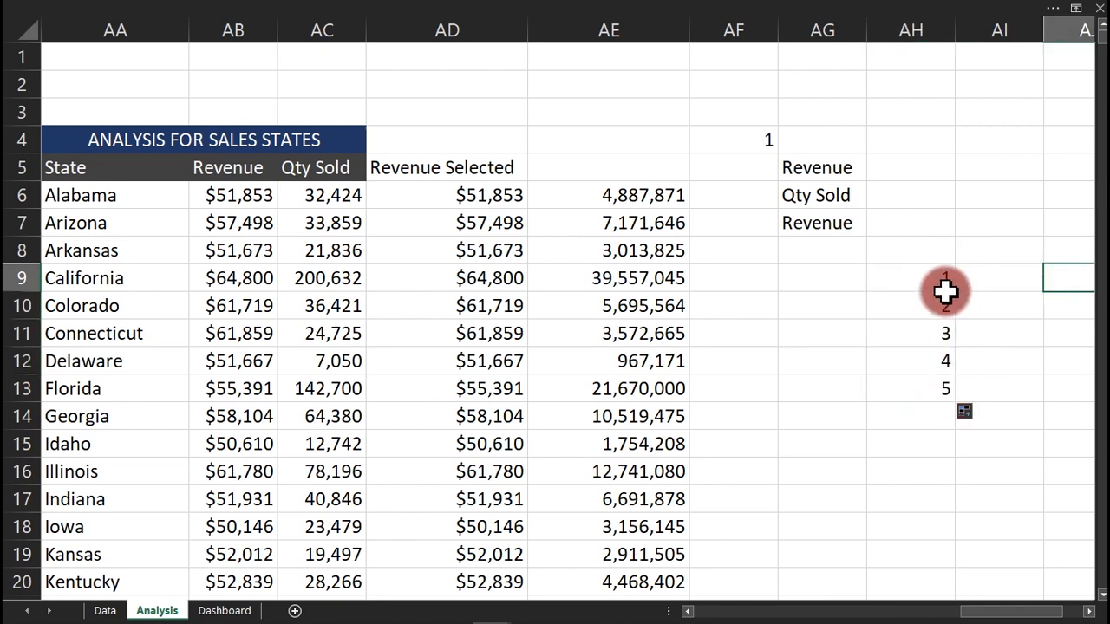
drag(943, 288, 855, 356)
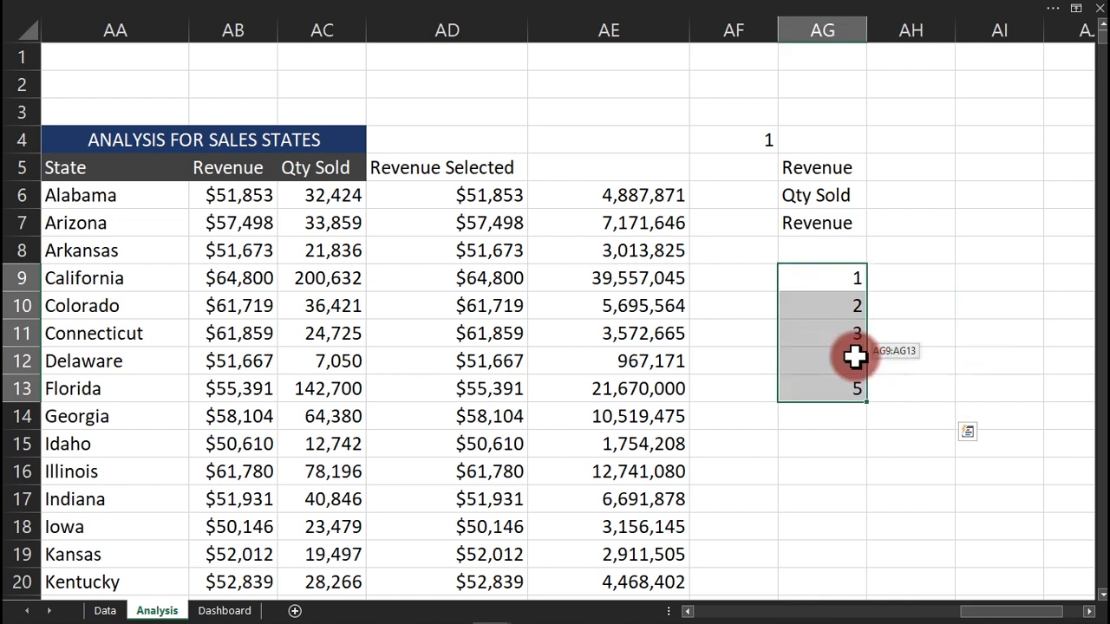
Add the header Revenue in AI8, above the cells for the ranked values.
click(988, 277)
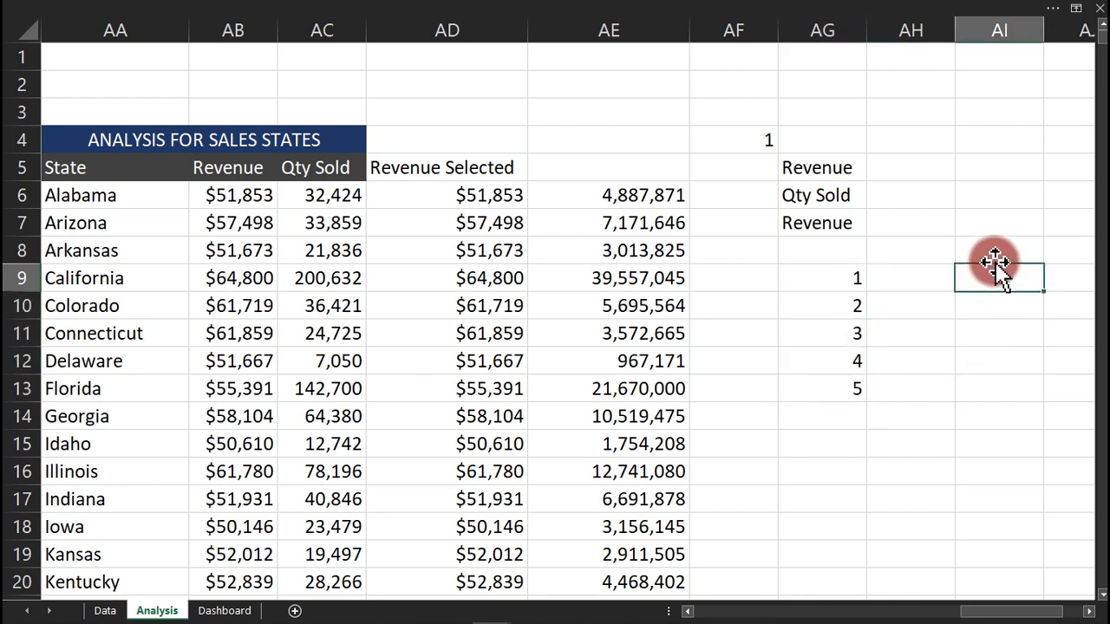
click(997, 252)
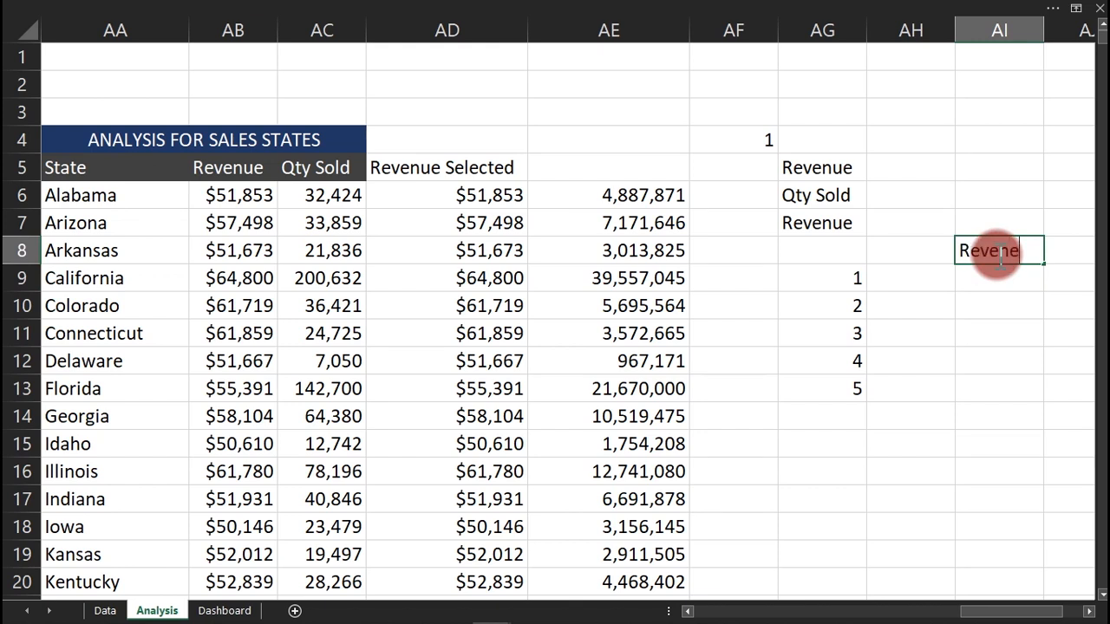
text(Revenue)
key(Return)
Enter a LARGE formula in AI9 using the state revenues AB6:AB53 as the array and the rank in AG9 as k.
text(=)
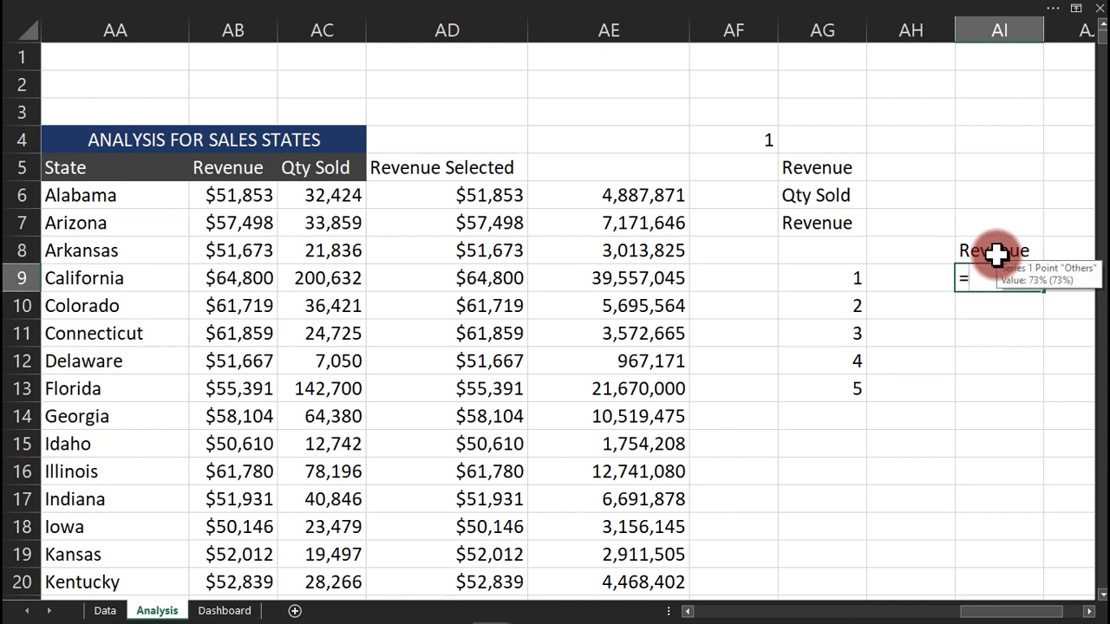
text(lar)
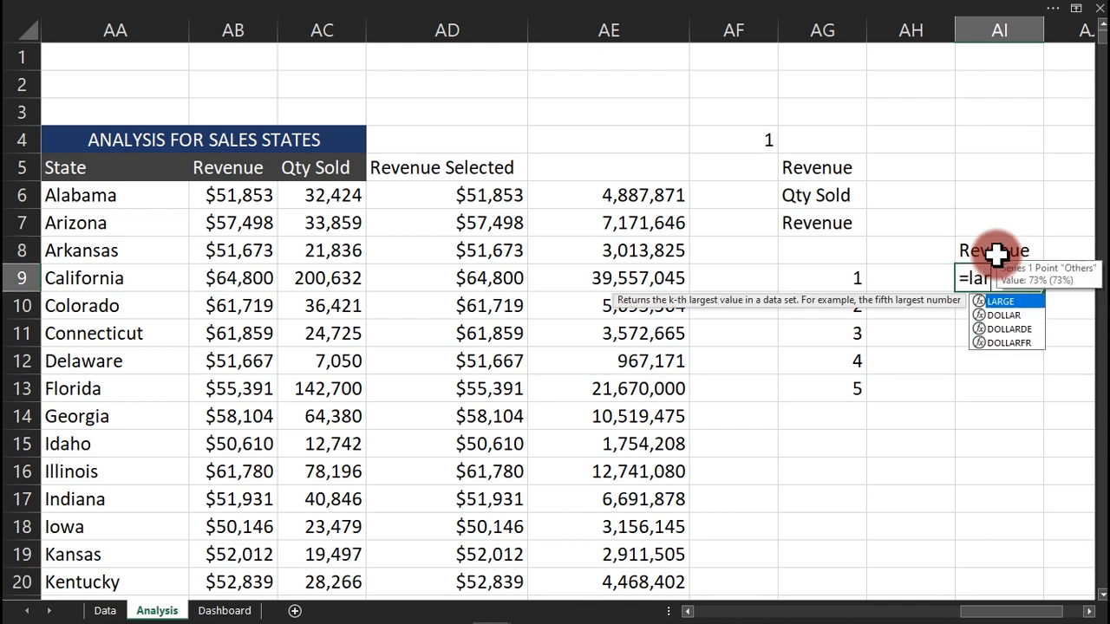
key(Tab)
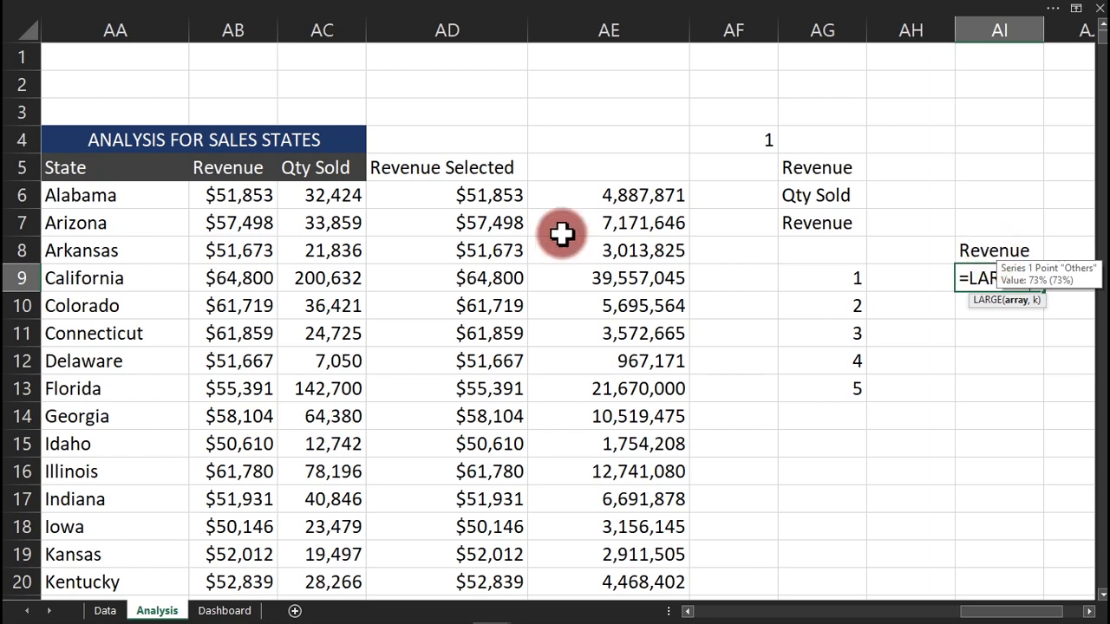
click(247, 195)
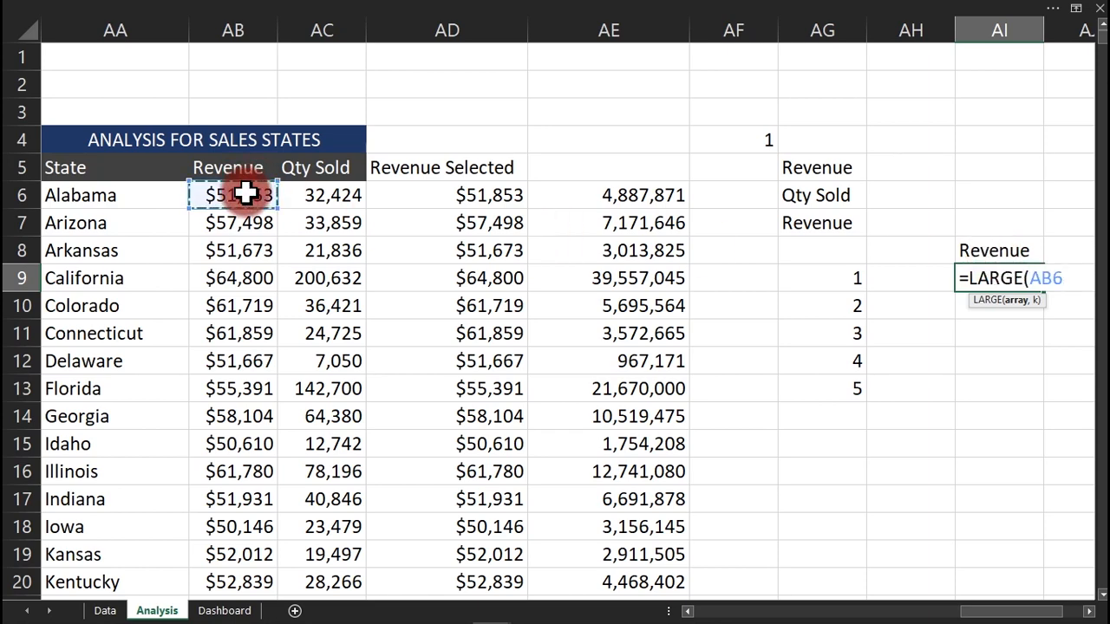
key(ctrl+shift+Down)
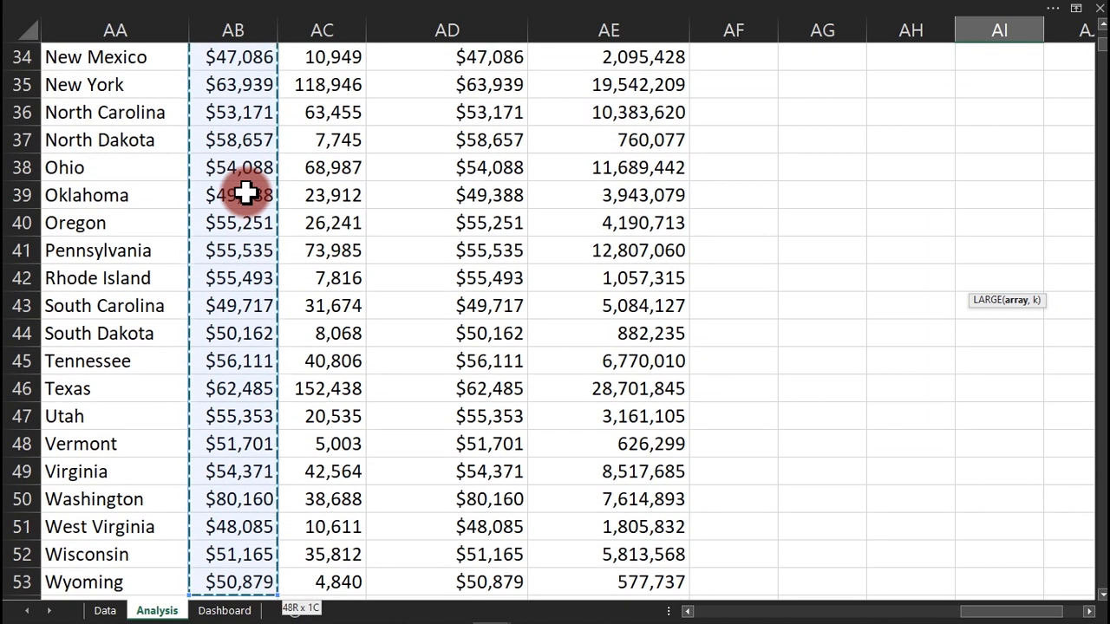
text(,)
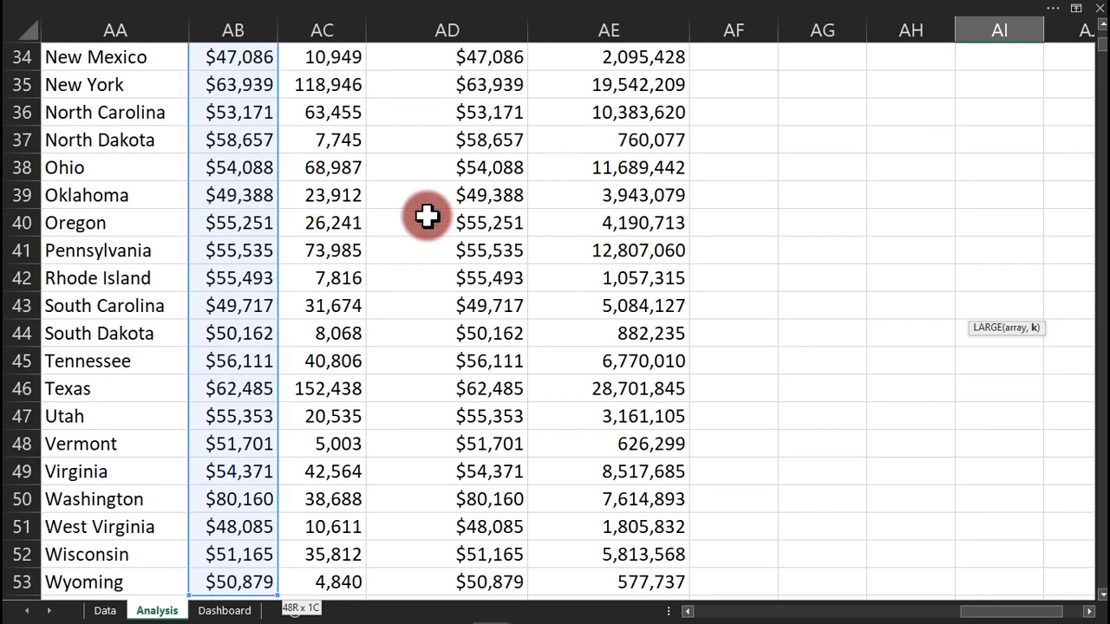
drag(1099, 68, 1103, 45)
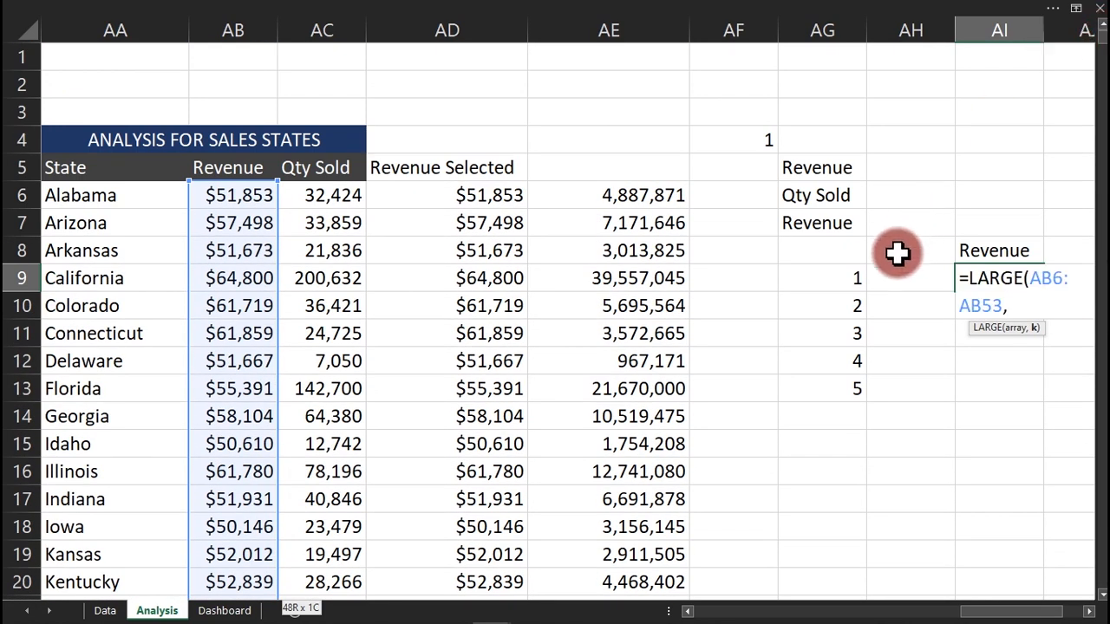
click(855, 279)
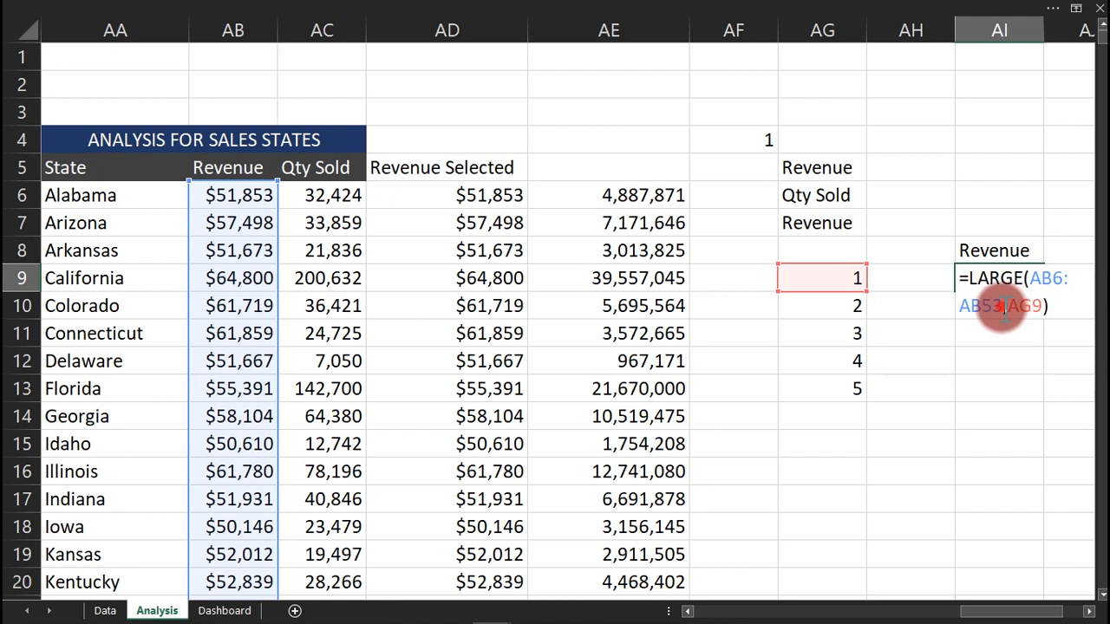
Make the AB6:AB53 range absolute in the AI9 formula and fill the formula down to AI13.
drag(1003, 308, 1038, 278)
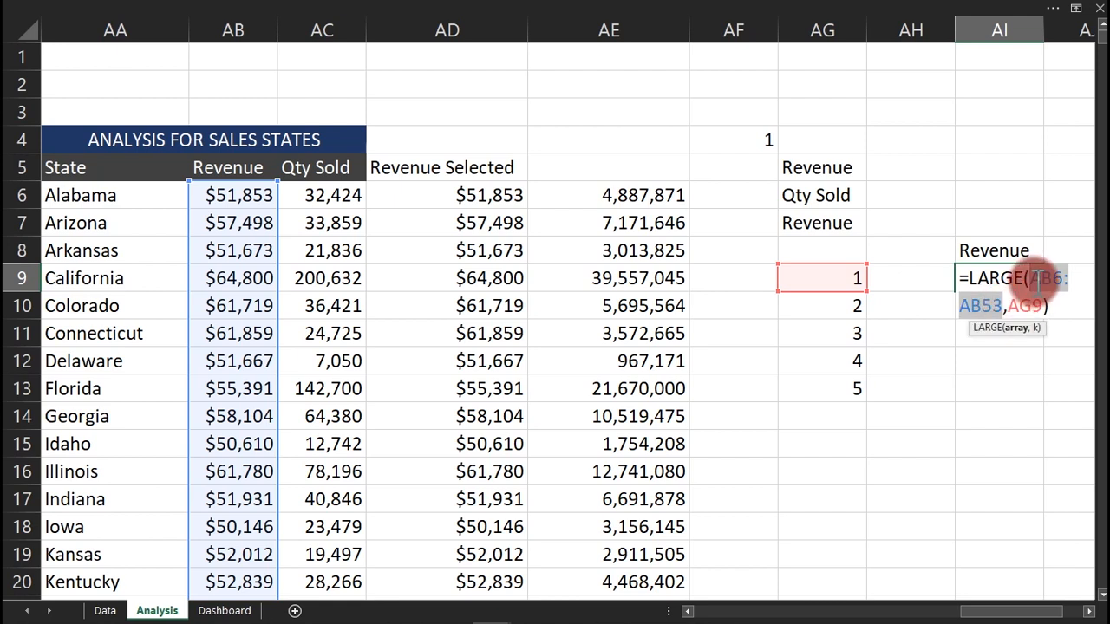
key(F4)
key(Return)
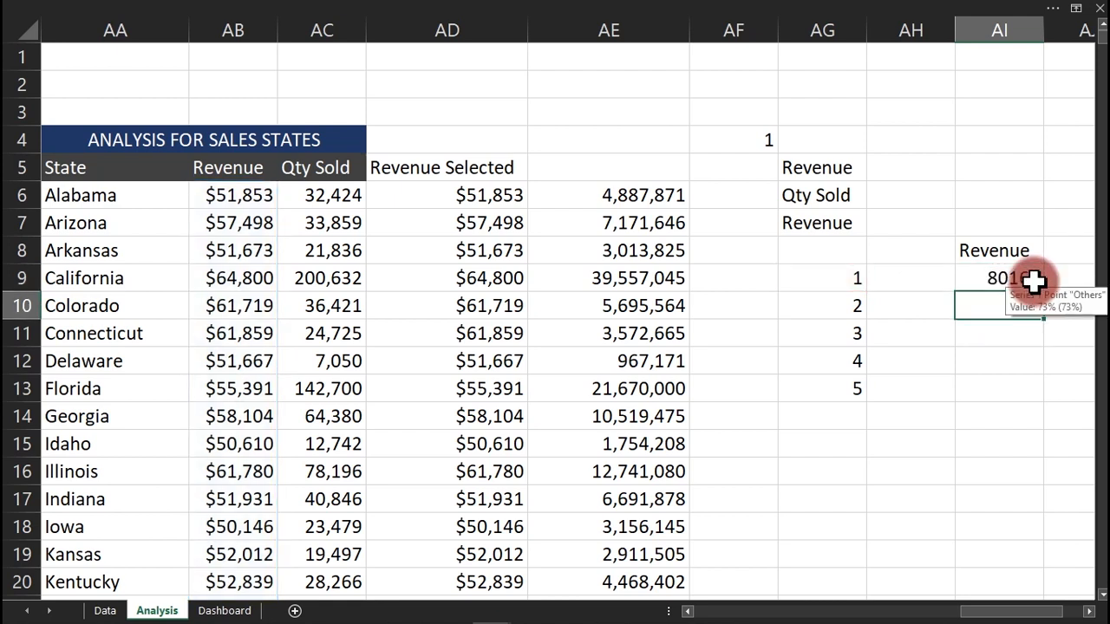
click(1037, 277)
drag(1044, 295, 1034, 403)
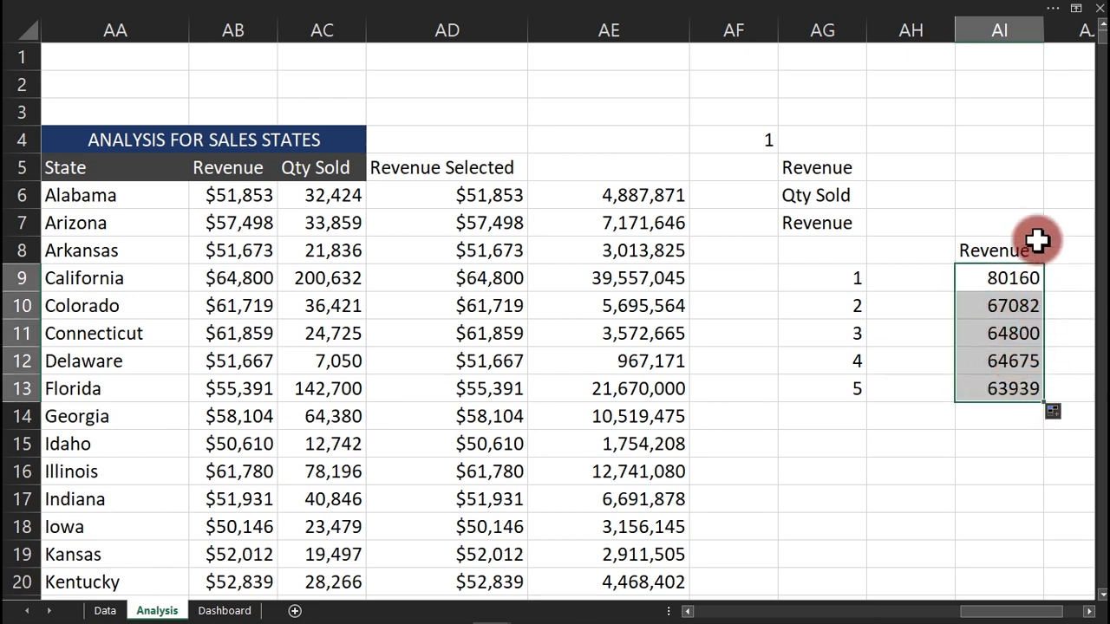
Start an INDEX formula in AH9 with the state names AA6:AA53 as the array.
click(900, 272)
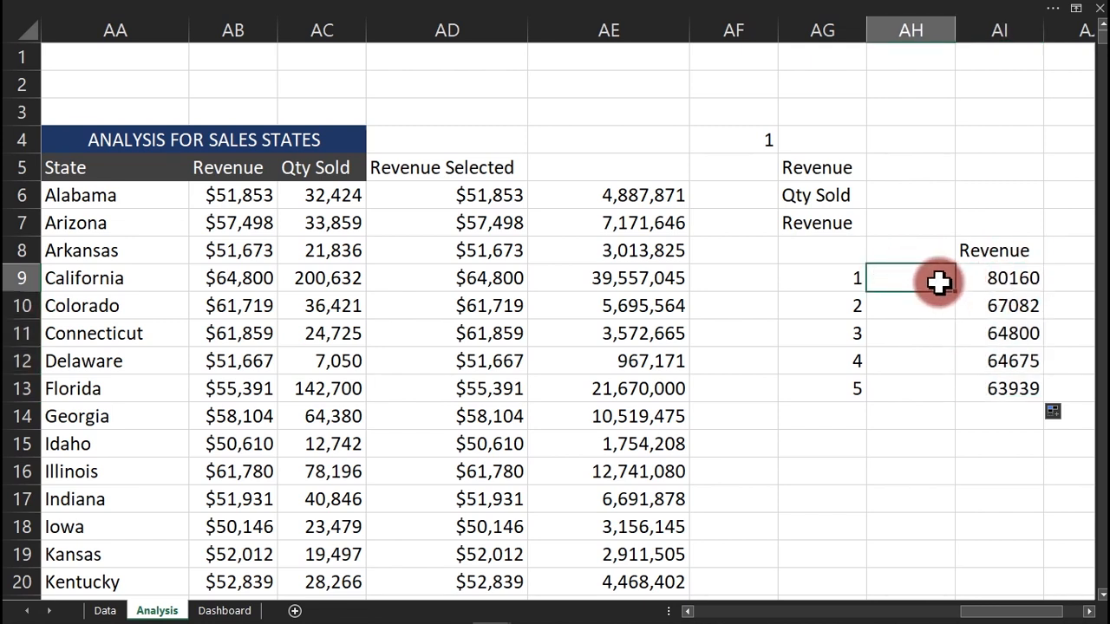
text(=)
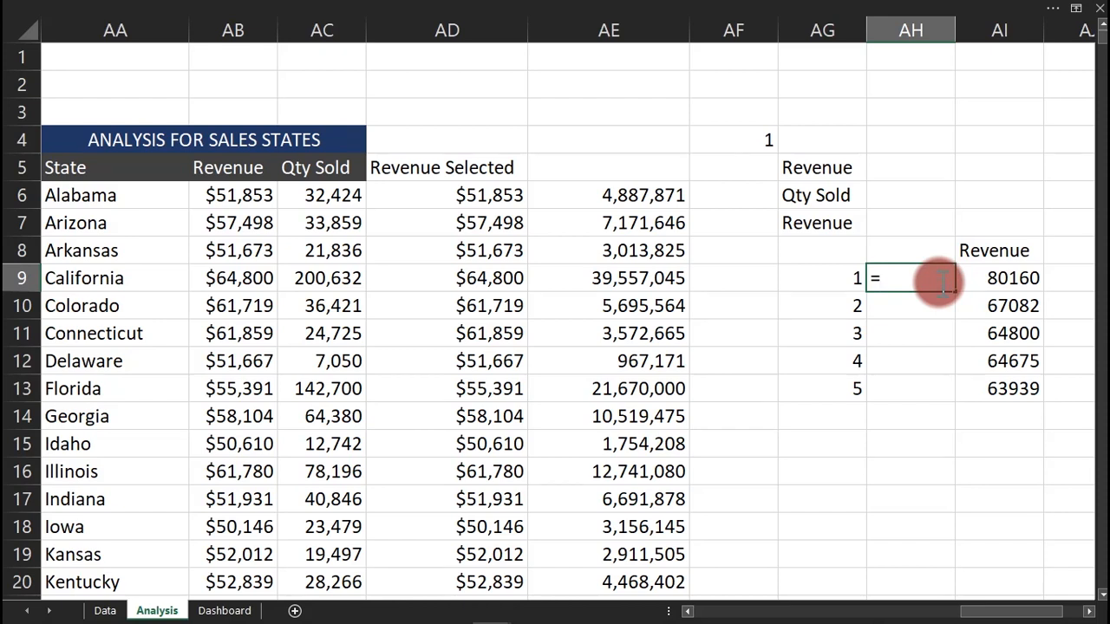
text(ind)
key(Tab)
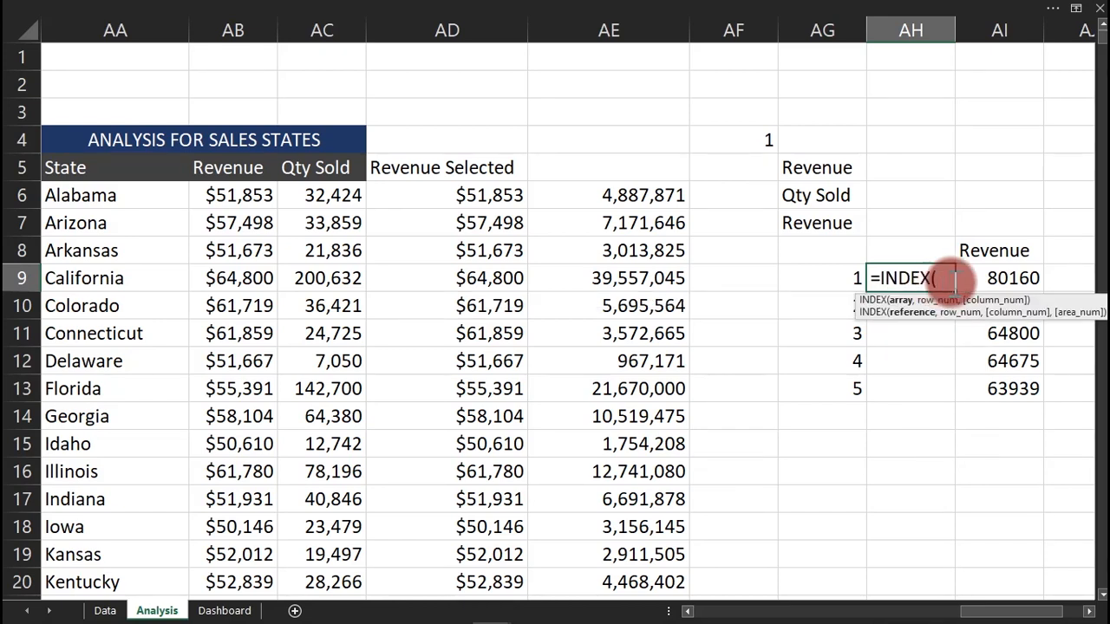
click(122, 198)
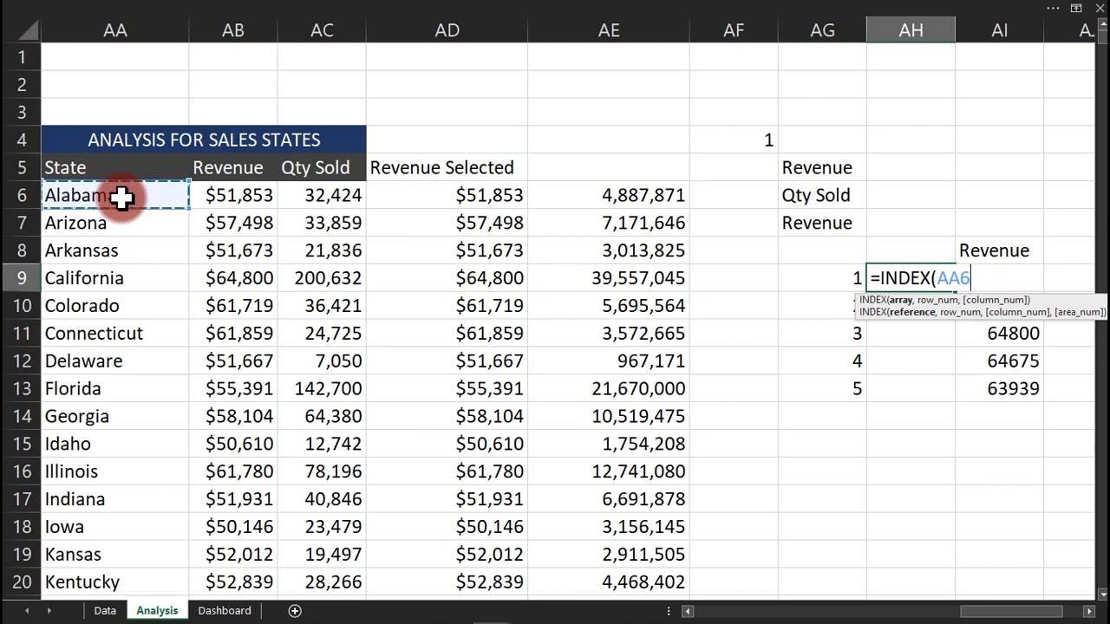
key(ctrl+shift+Down)
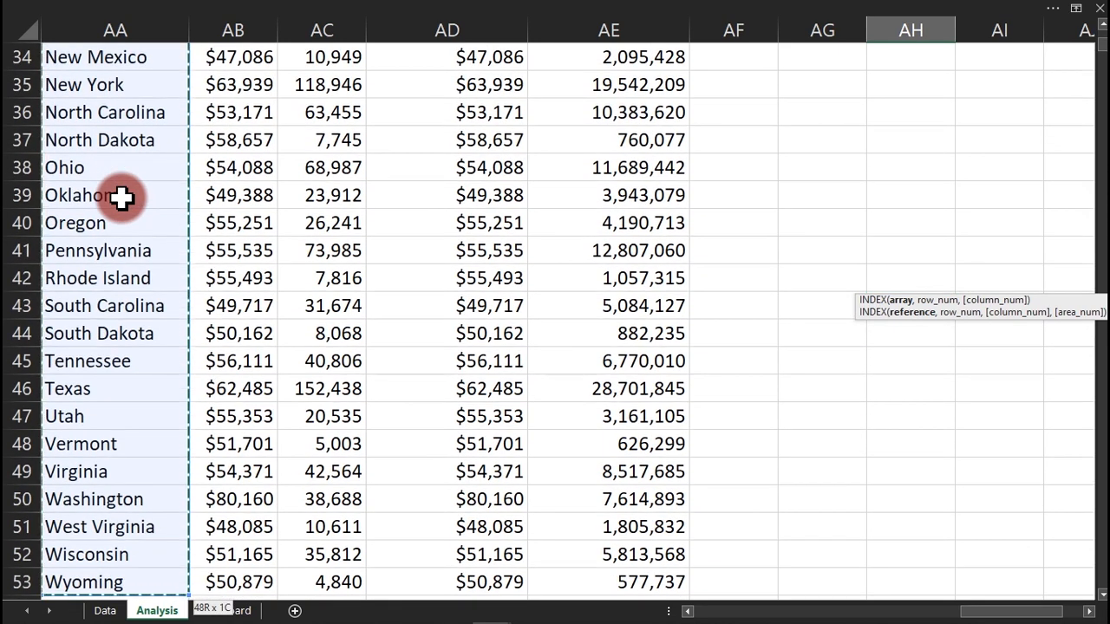
text(,)
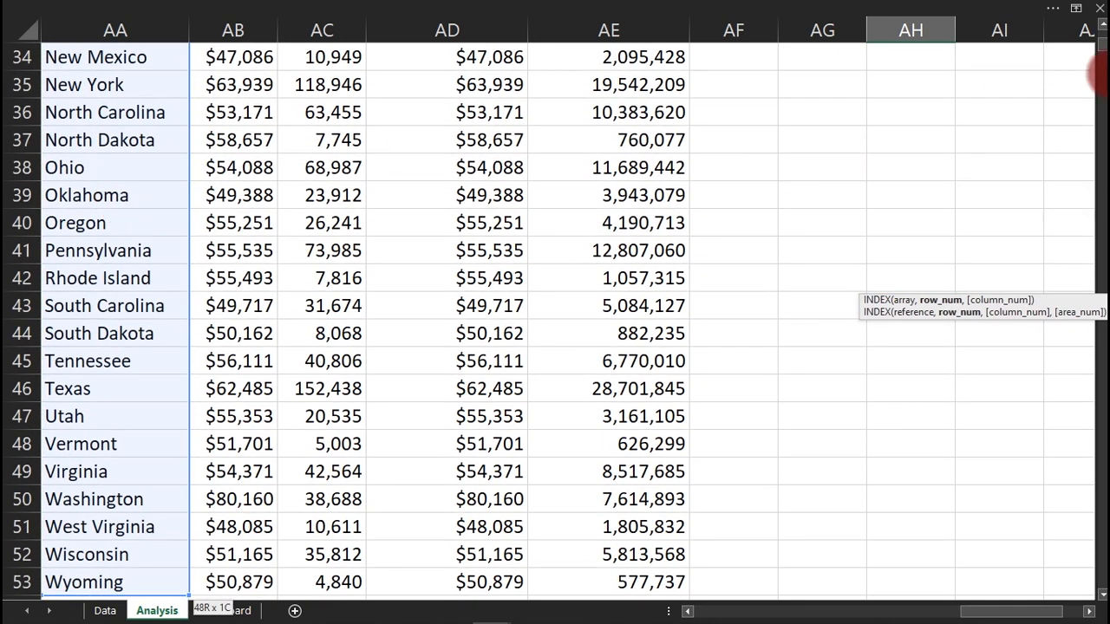
drag(1095, 54, 1094, 42)
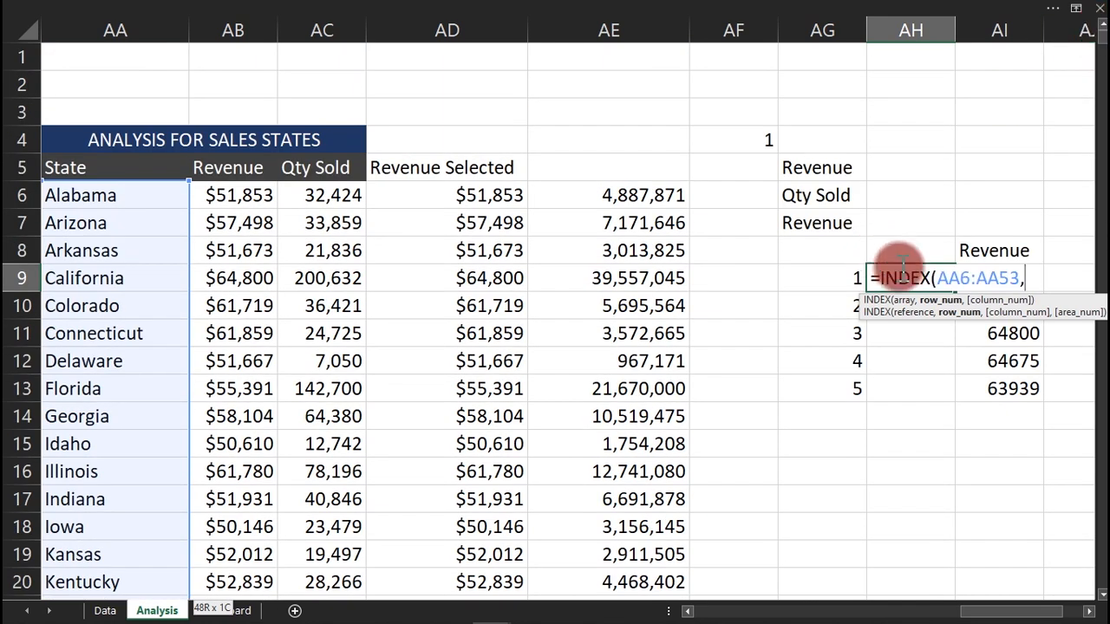
Make the INDEX array absolute as $AA$6:$AA$53 and continue to the row number argument.
key(BackSpace)
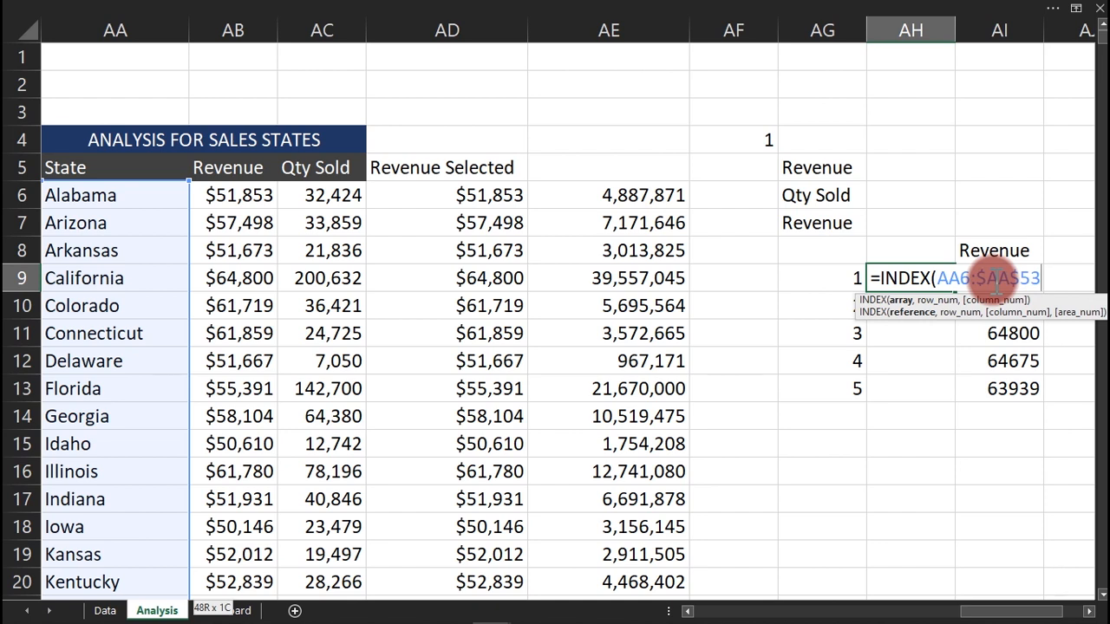
drag(998, 278, 938, 277)
key(F4)
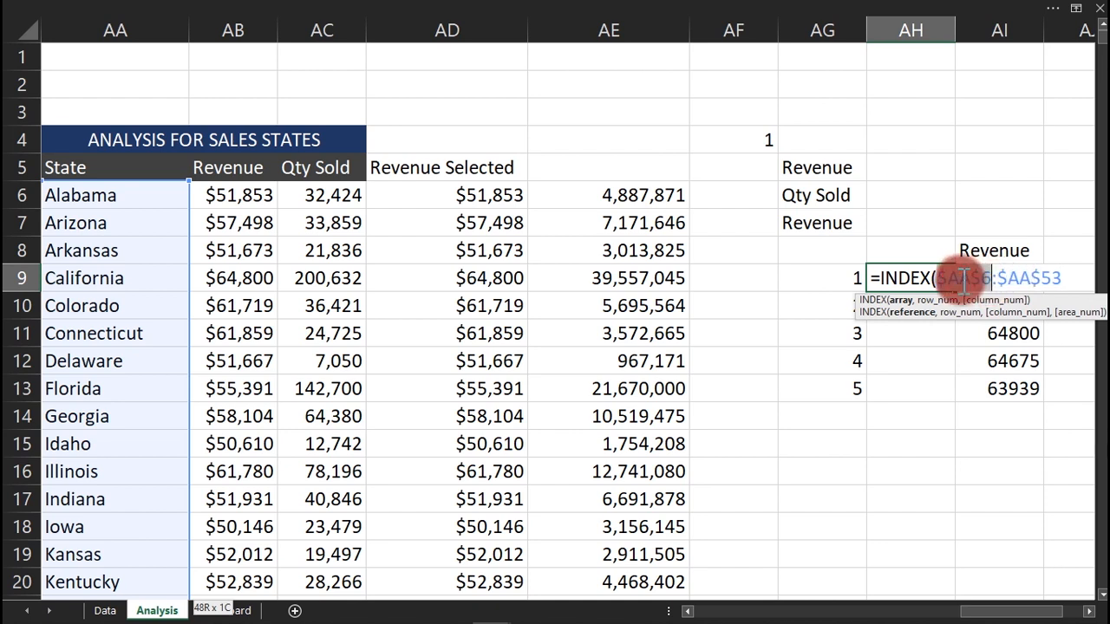
click(1069, 277)
text(,)
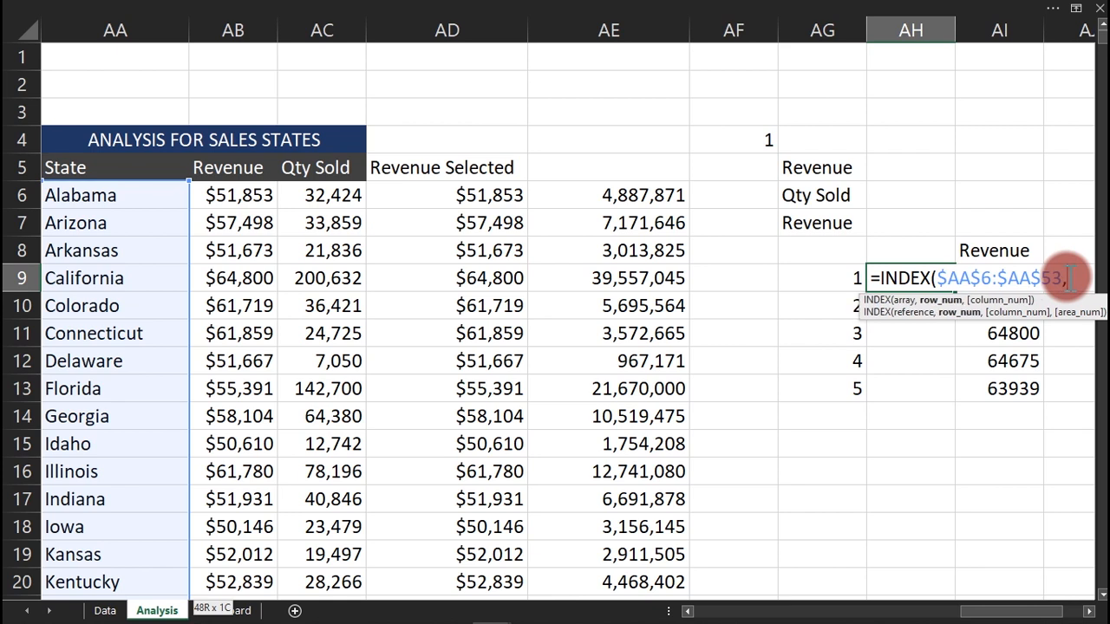
Complete the INDEX formula with a nested MATCH of AI9 in $AB$6:$AB$53, using match type 0.
text(ma)
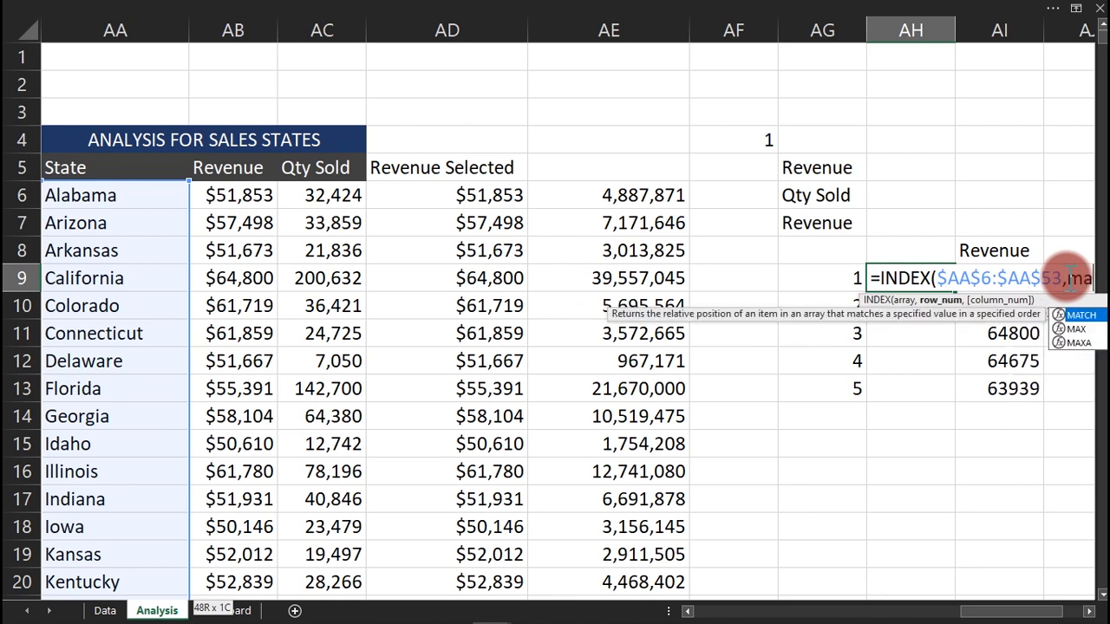
key(Tab)
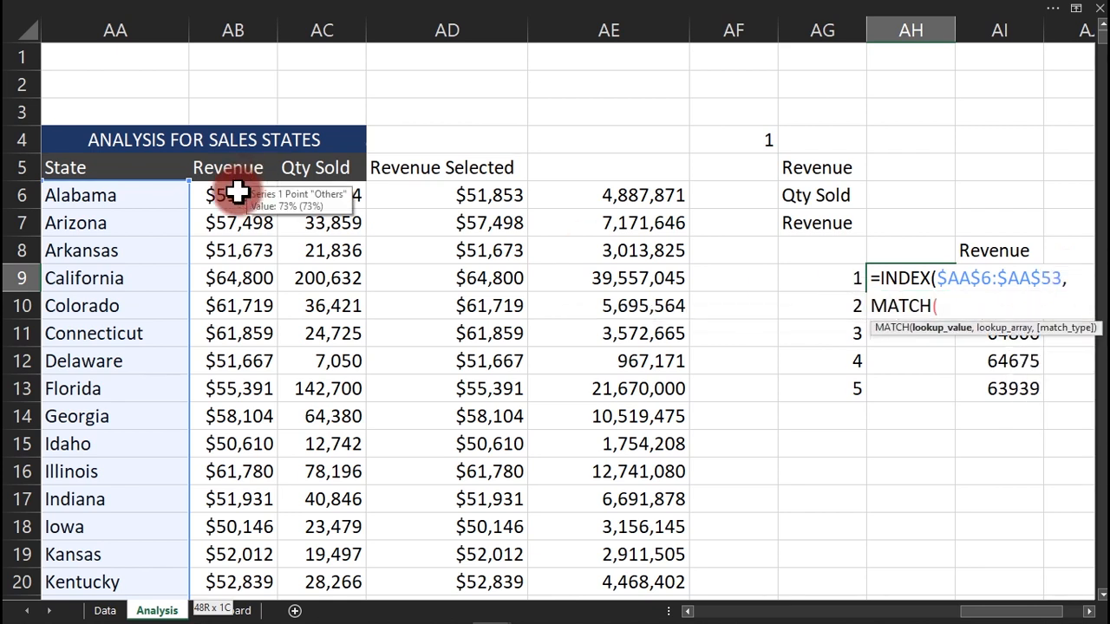
click(1006, 341)
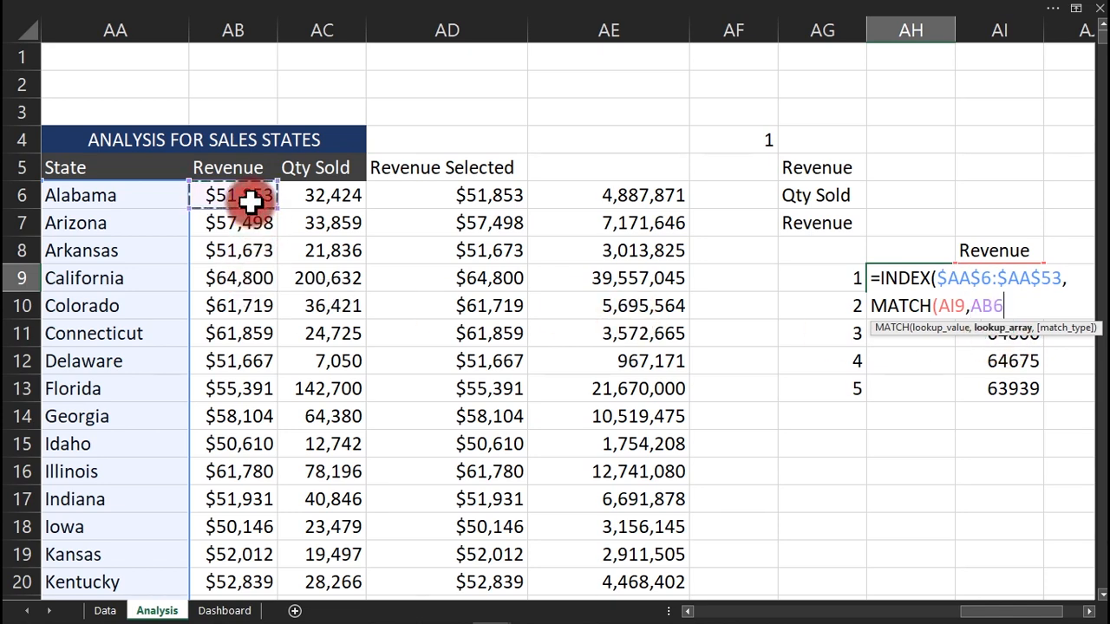
key(ctrl+shift+Down)
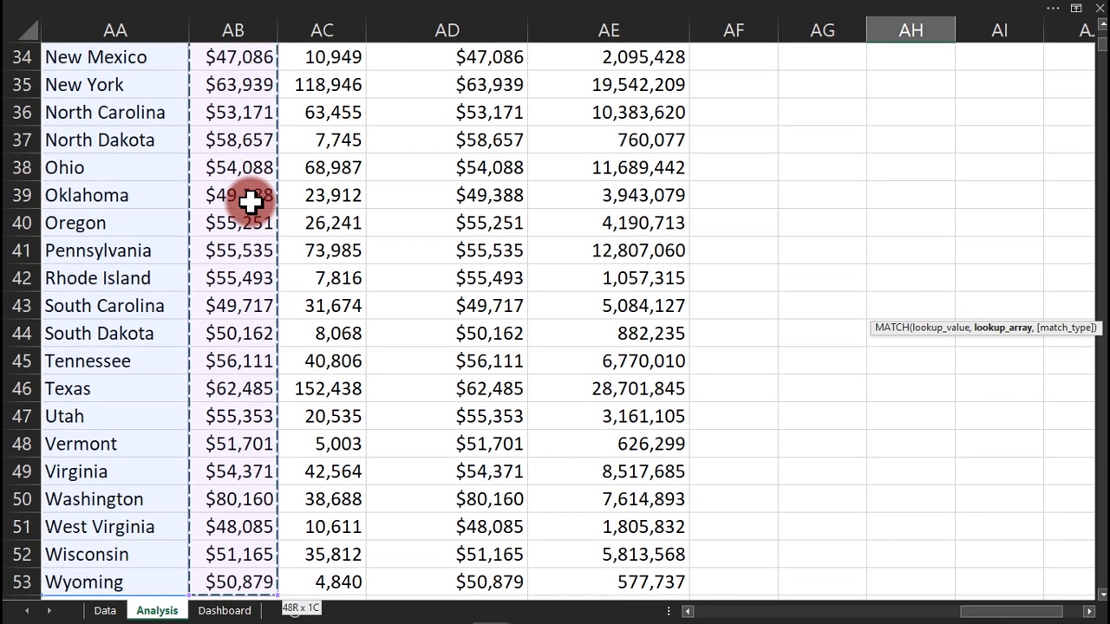
scroll(250, 202, up, 11)
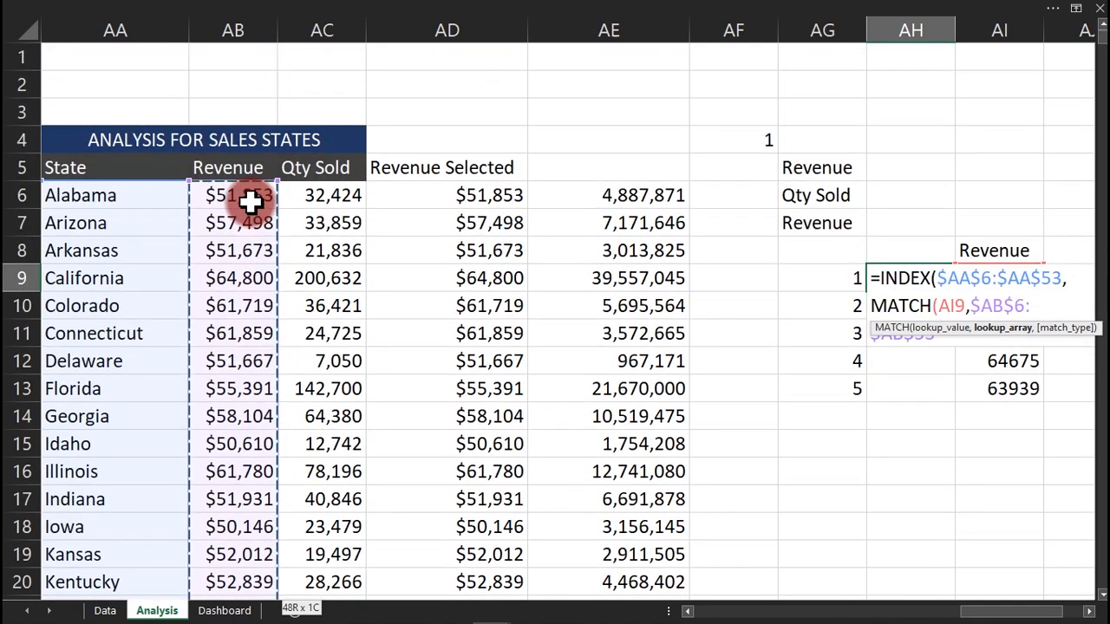
text(,)
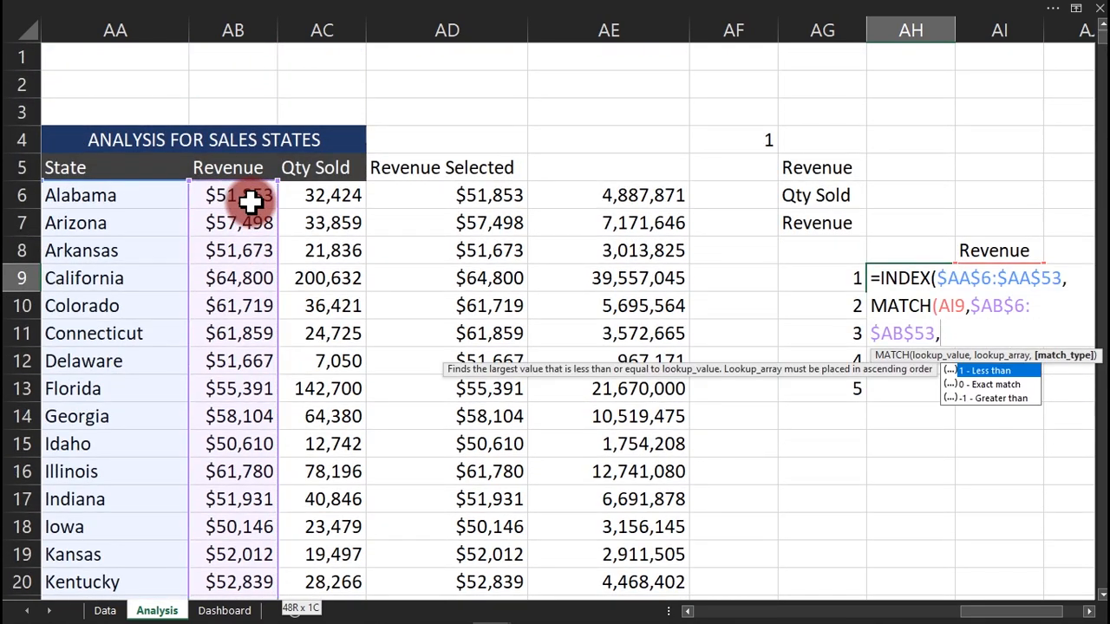
text(0))
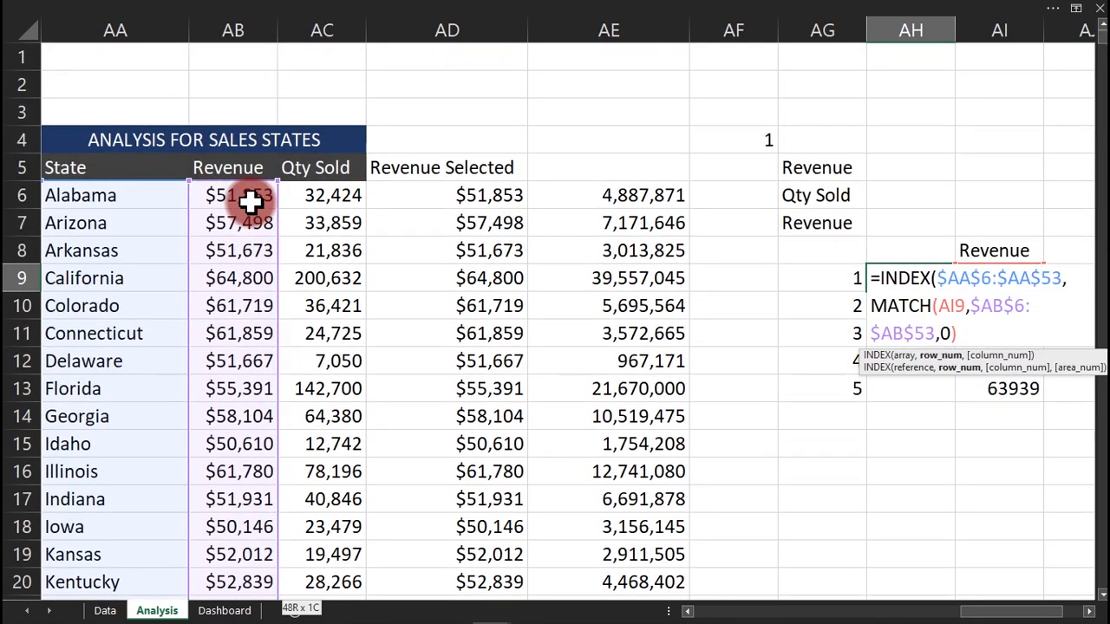
text())
key(Return)
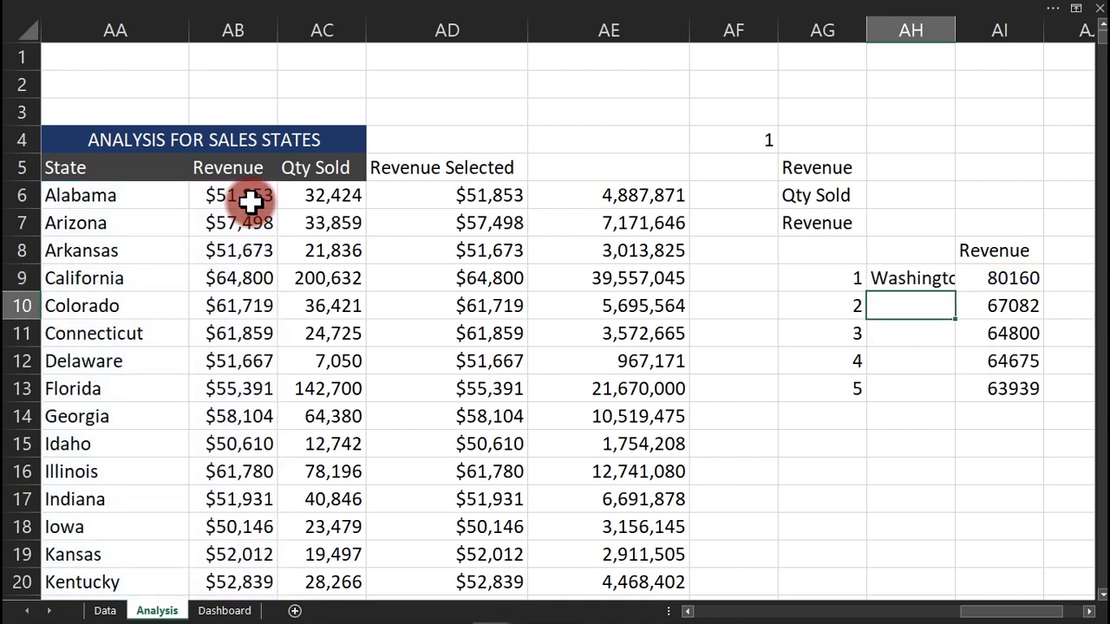
Autofit column AH and fill the AH9 formula down to AH13, clearing the surplus formulas below it.
double_click(954, 26)
click(962, 279)
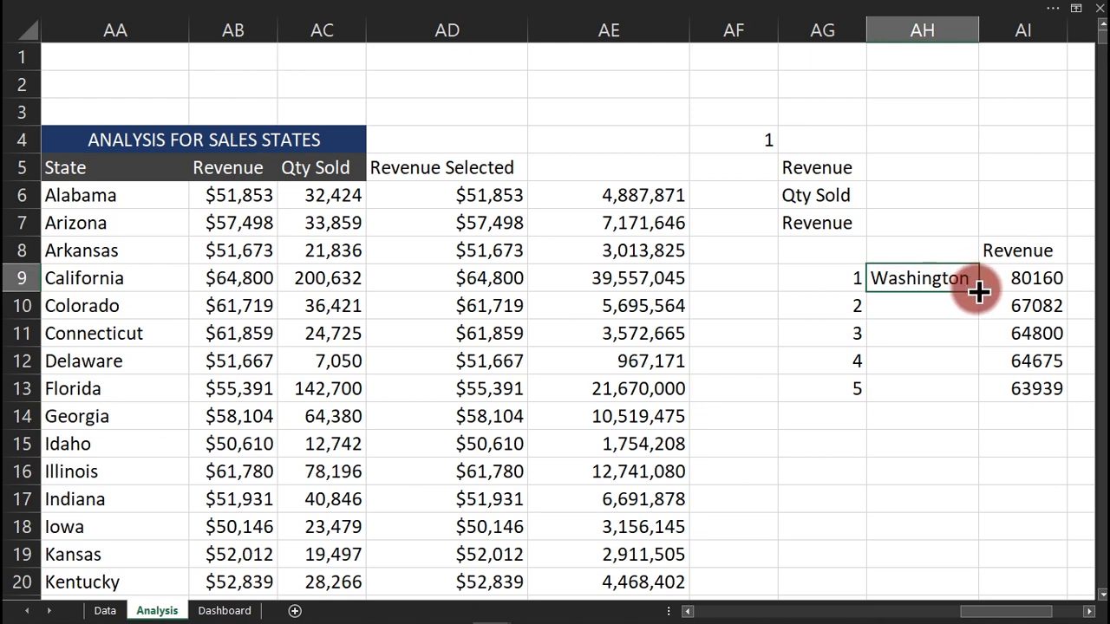
double_click(978, 292)
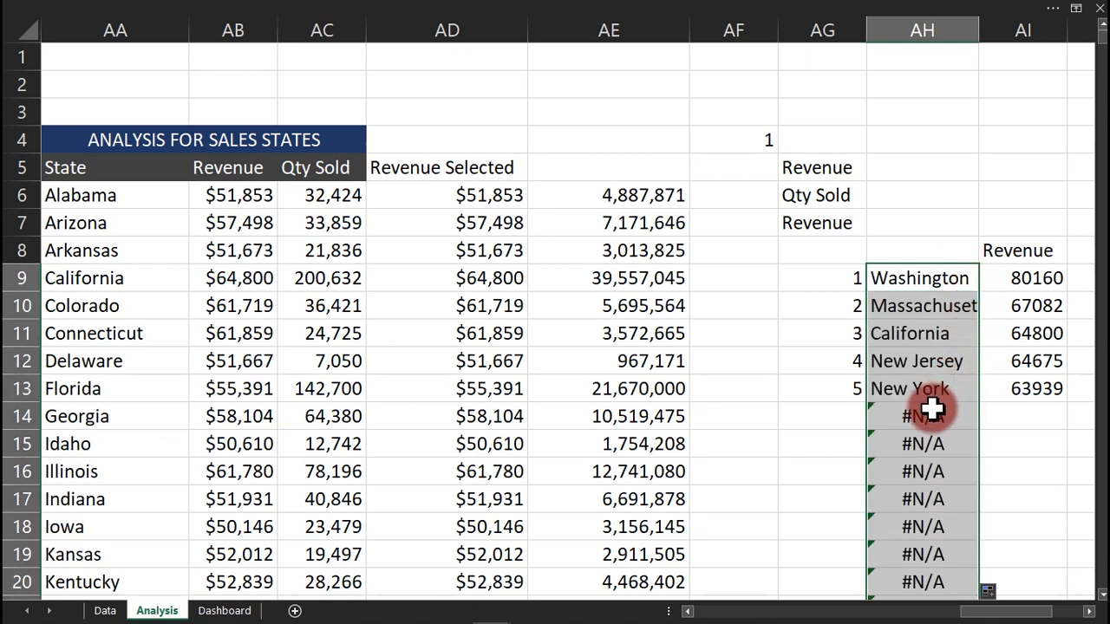
drag(932, 412, 937, 611)
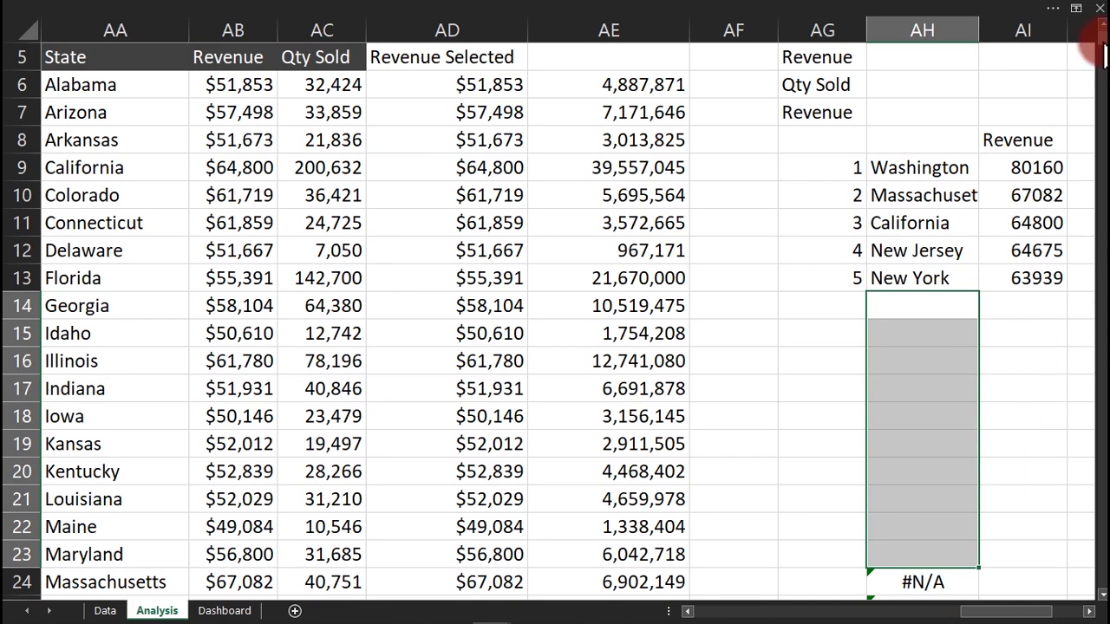
drag(1103, 53, 1103, 50)
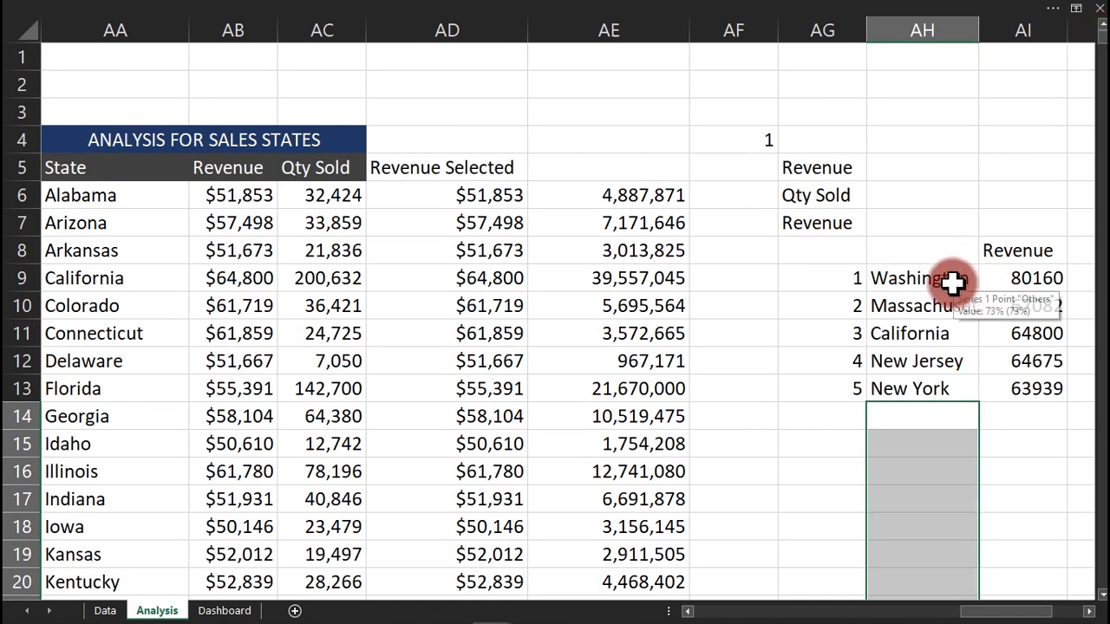
Open the Dashboard sheet and change the selected product to Frying pan.
click(224, 611)
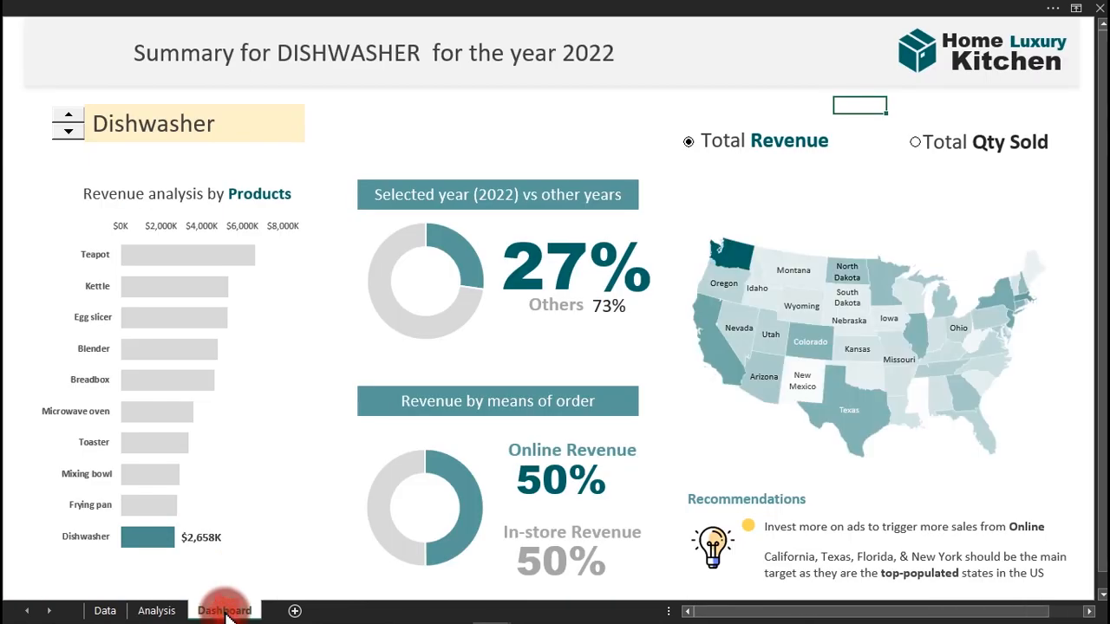
click(69, 120)
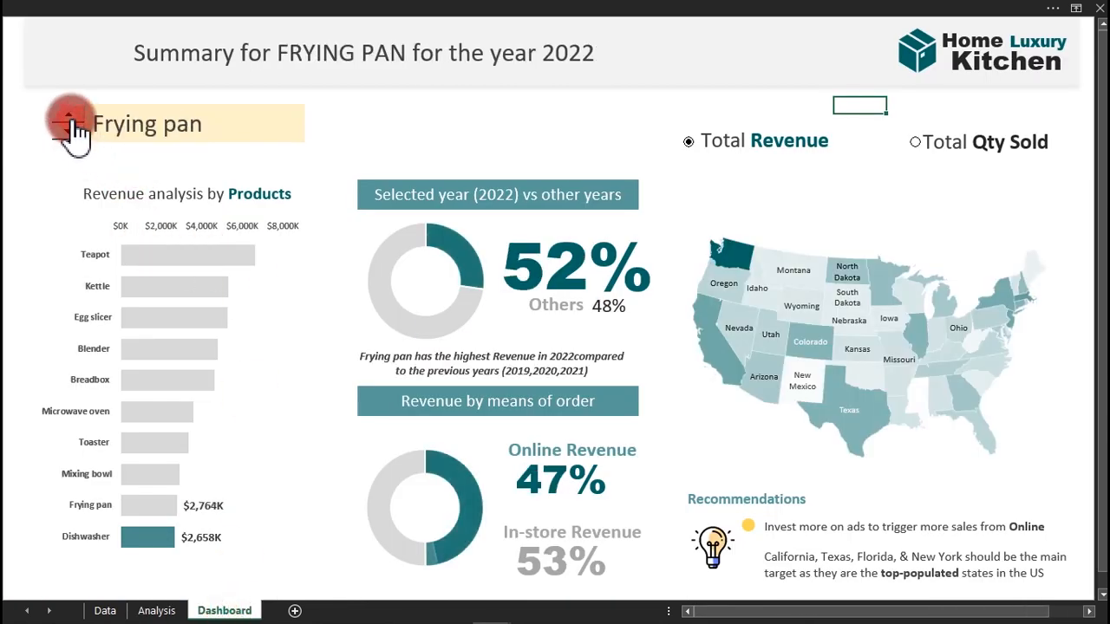
Change the Dashboard's selected product to Toaster and return to the Analysis sheet.
click(69, 120)
click(70, 120)
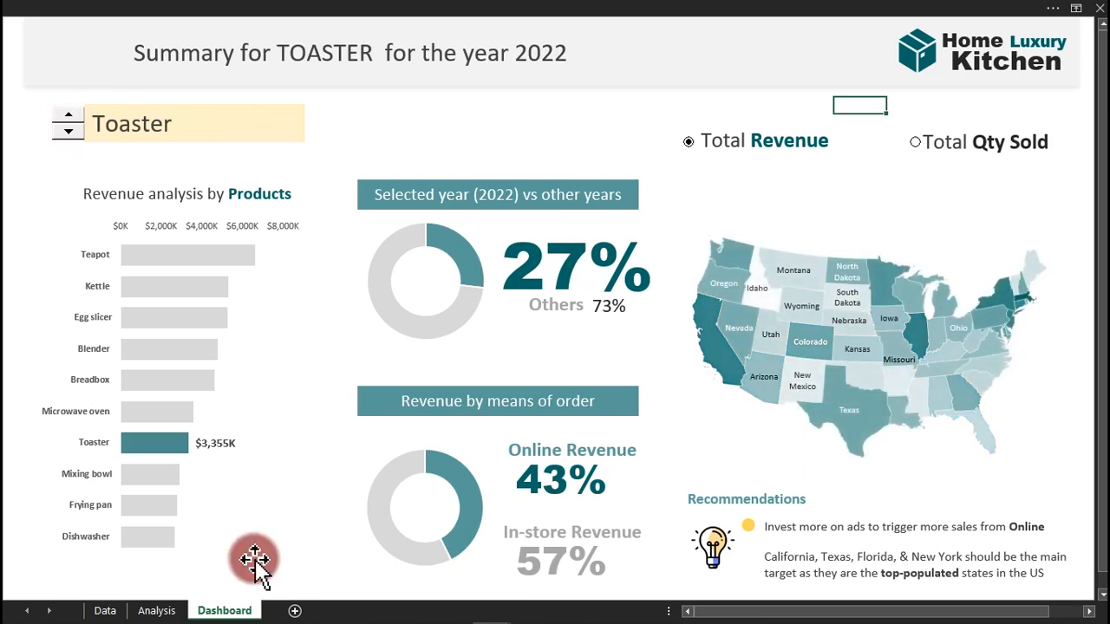
click(154, 607)
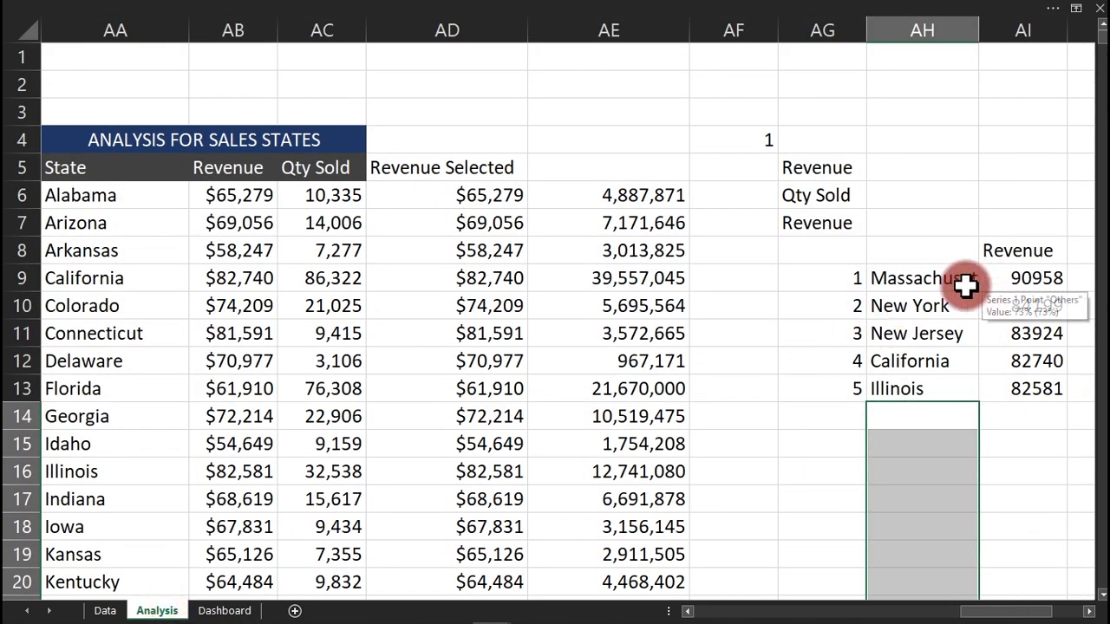
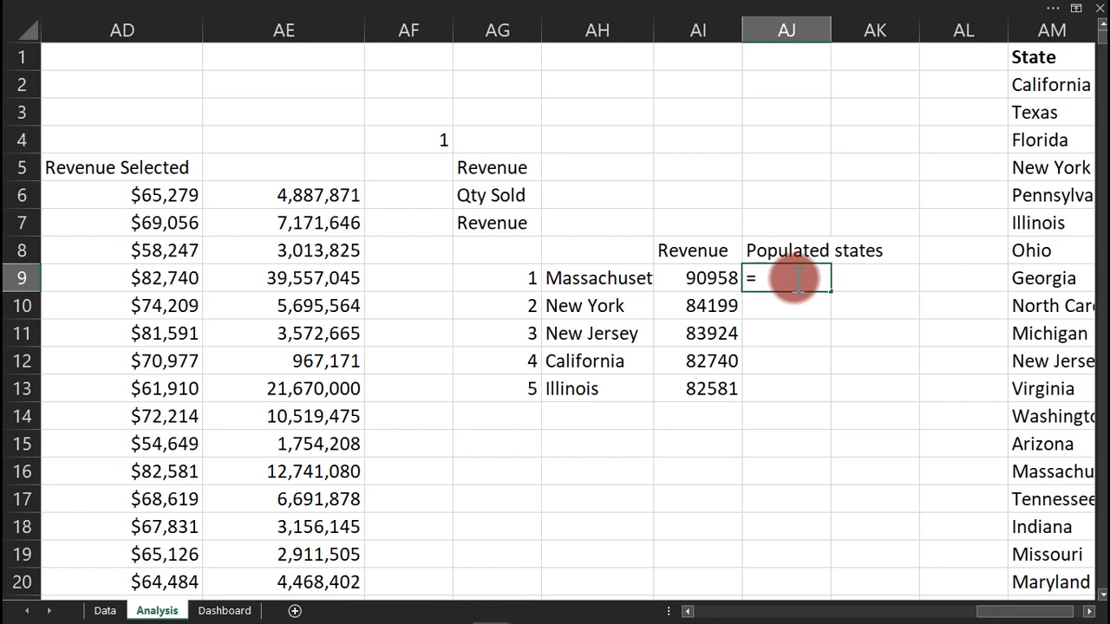
Complete the AJ9 formula as LARGE over the absolute population range $AN$2:$AN$49, with AG9 as k.
text(la)
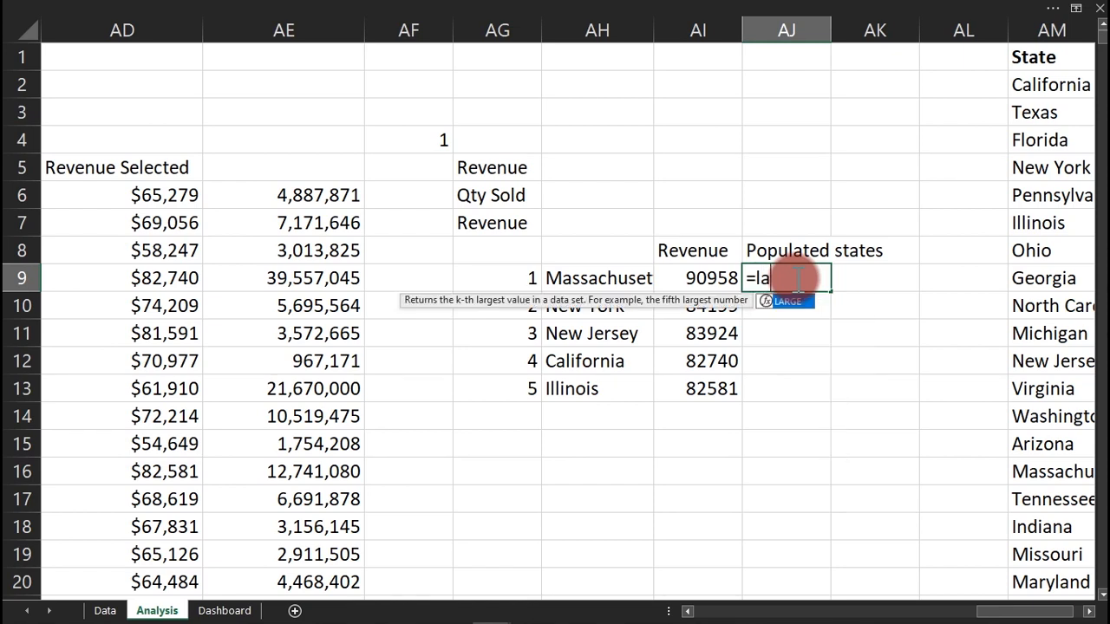
key(Tab)
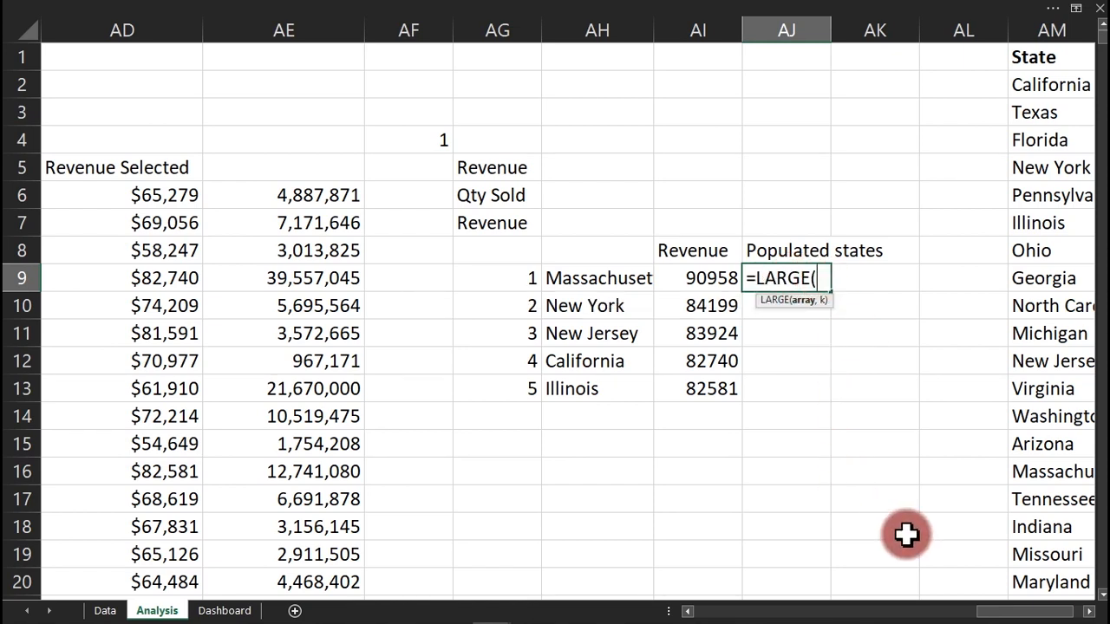
drag(1019, 614, 1030, 613)
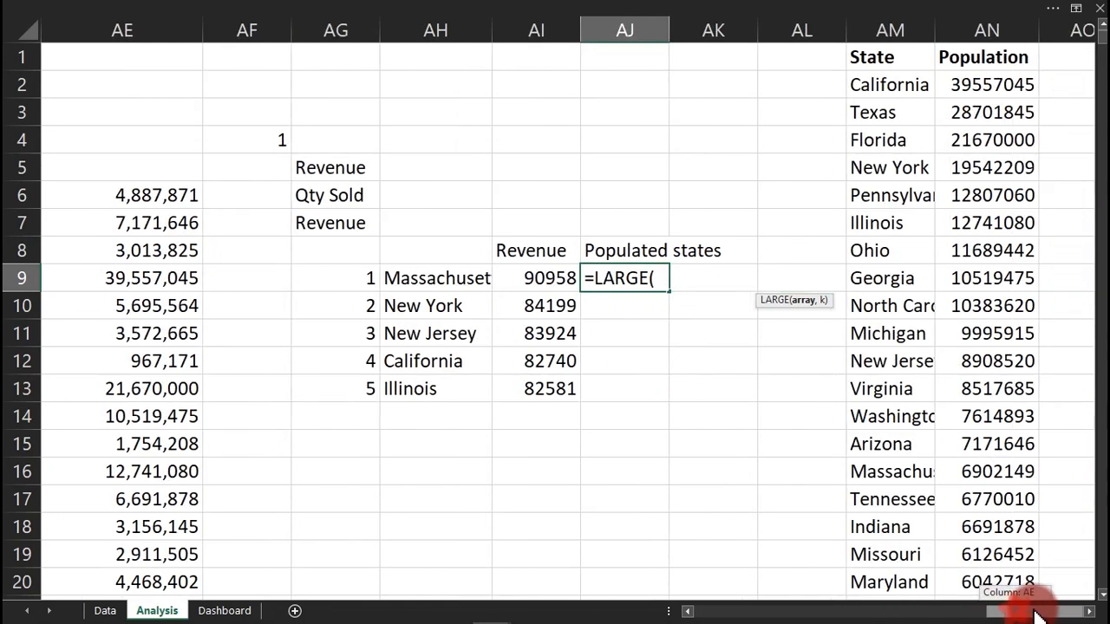
click(969, 84)
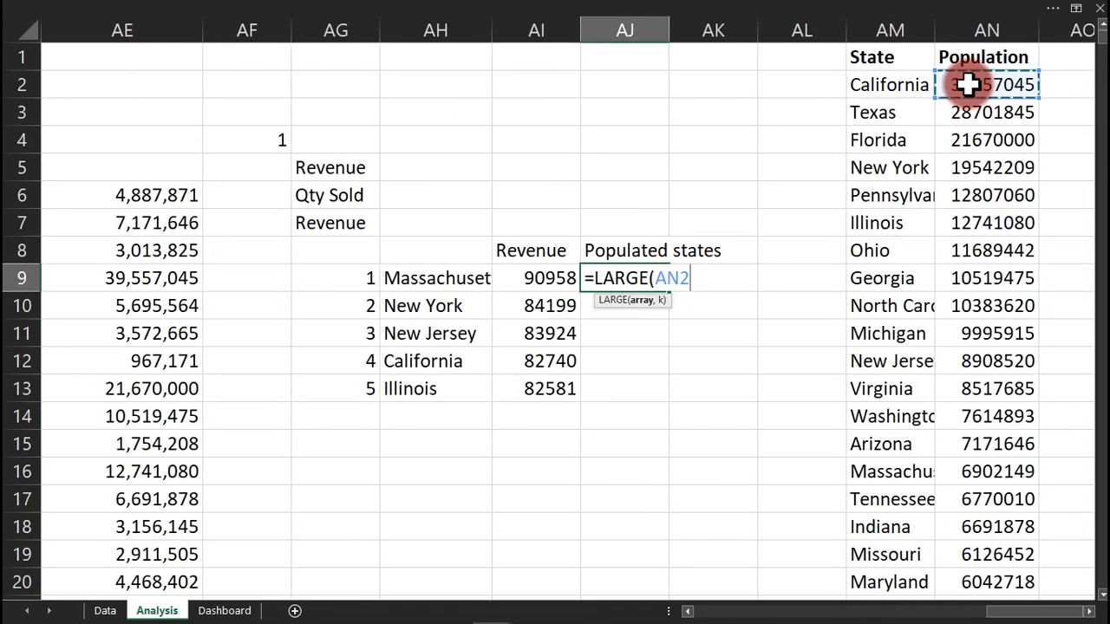
key(ctrl+shift+Down)
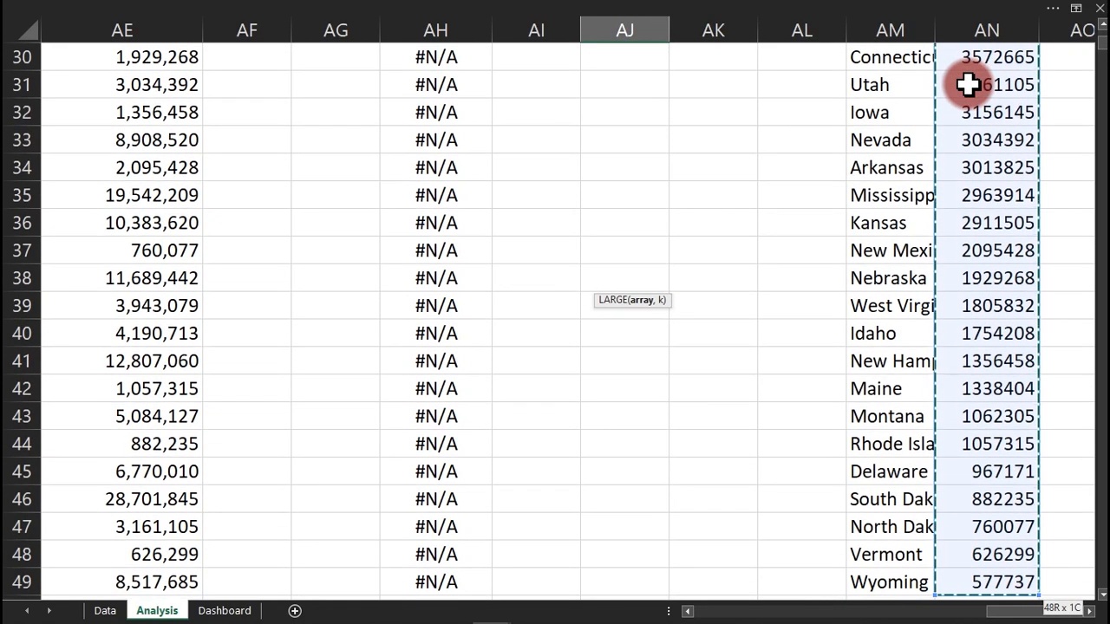
key(F4)
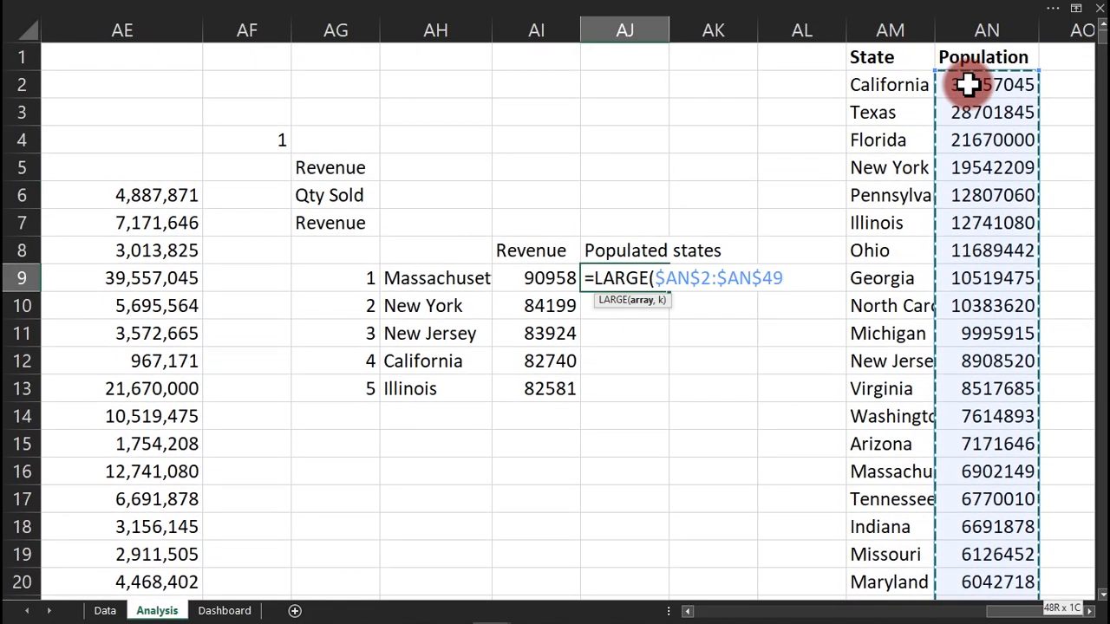
text(,)
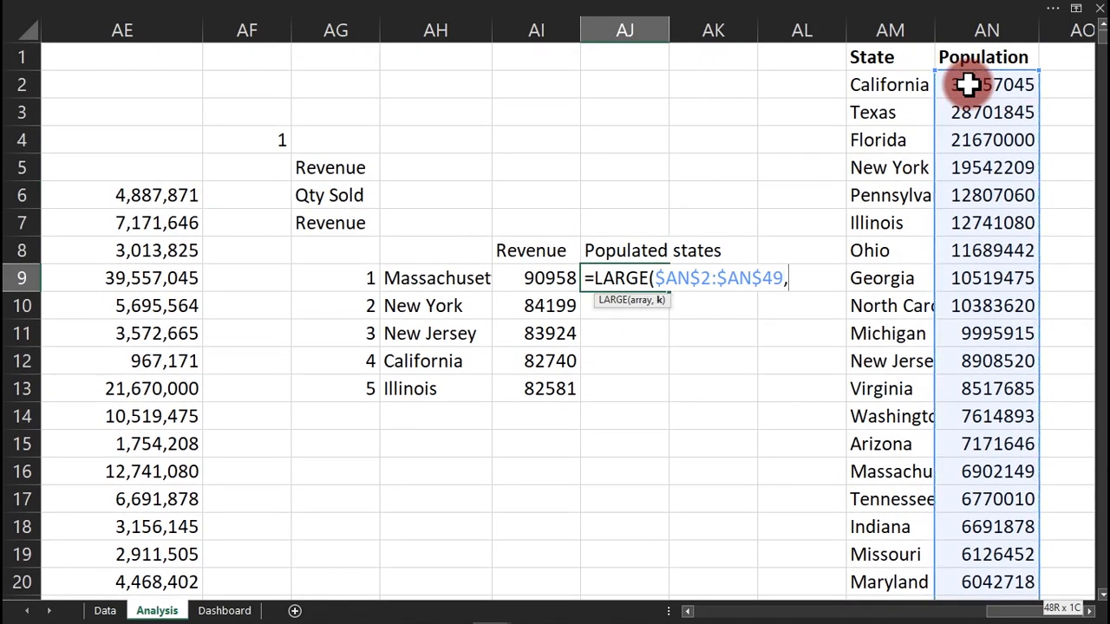
click(335, 279)
key(Return)
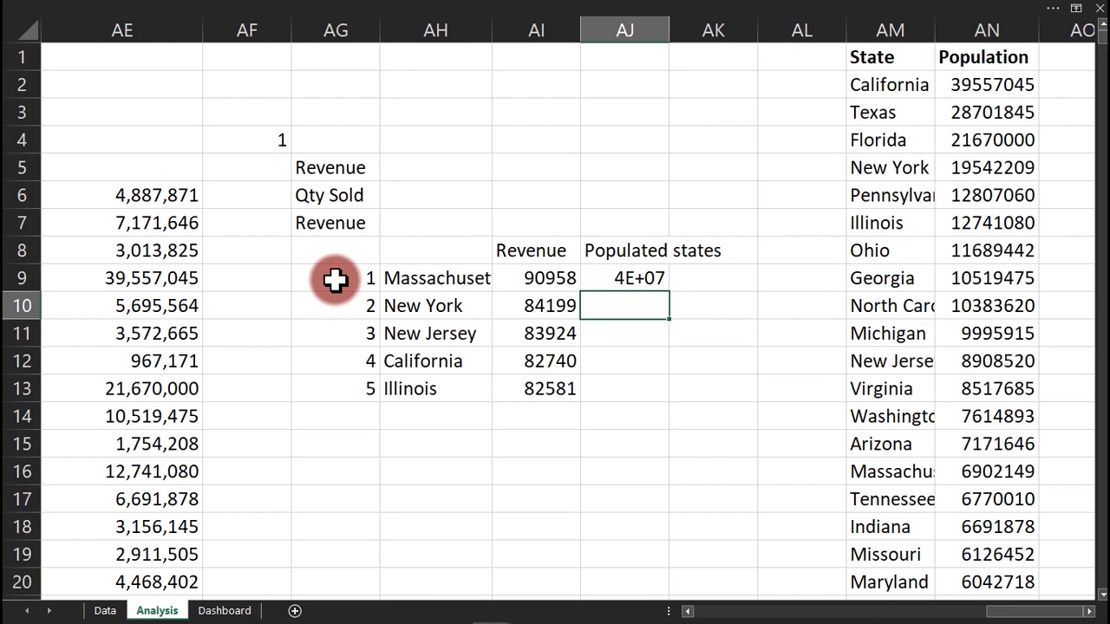
Autofit column AJ and fill the AJ9 LARGE formula down to AJ13.
double_click(668, 23)
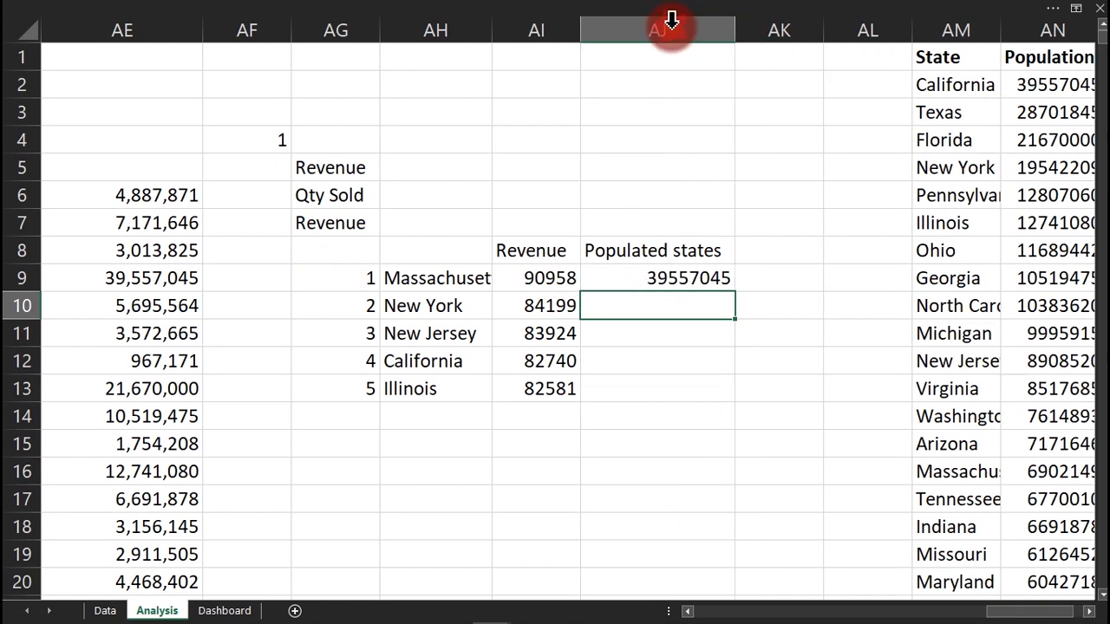
click(716, 280)
drag(735, 292, 704, 389)
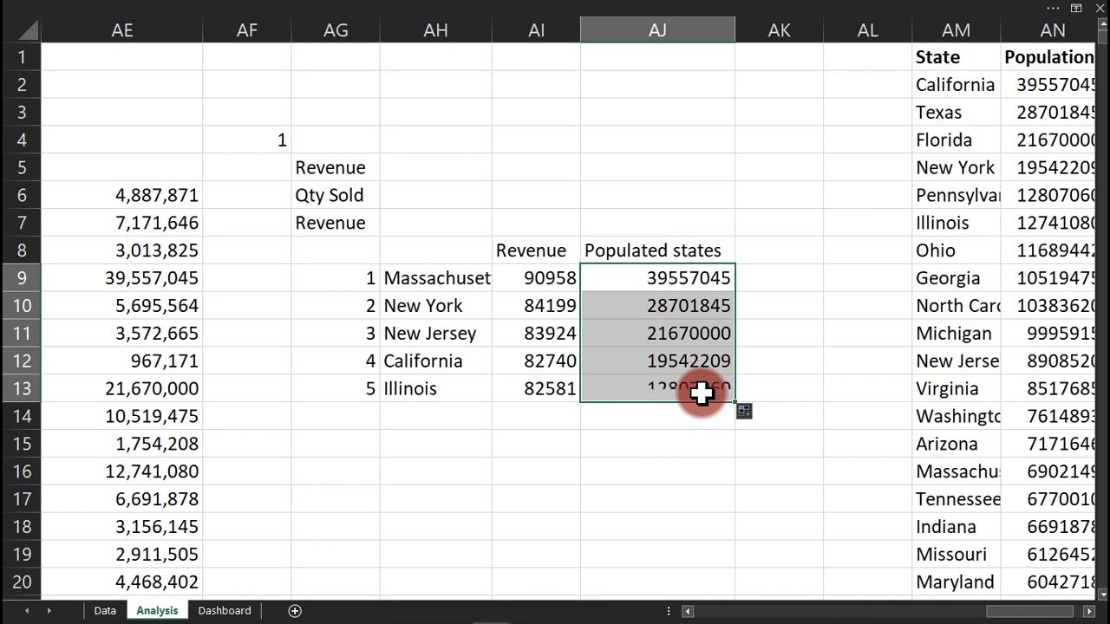
Move the Populated states heading from AJ8 to AK8 and enter Value as the heading in AJ8.
click(780, 253)
click(674, 252)
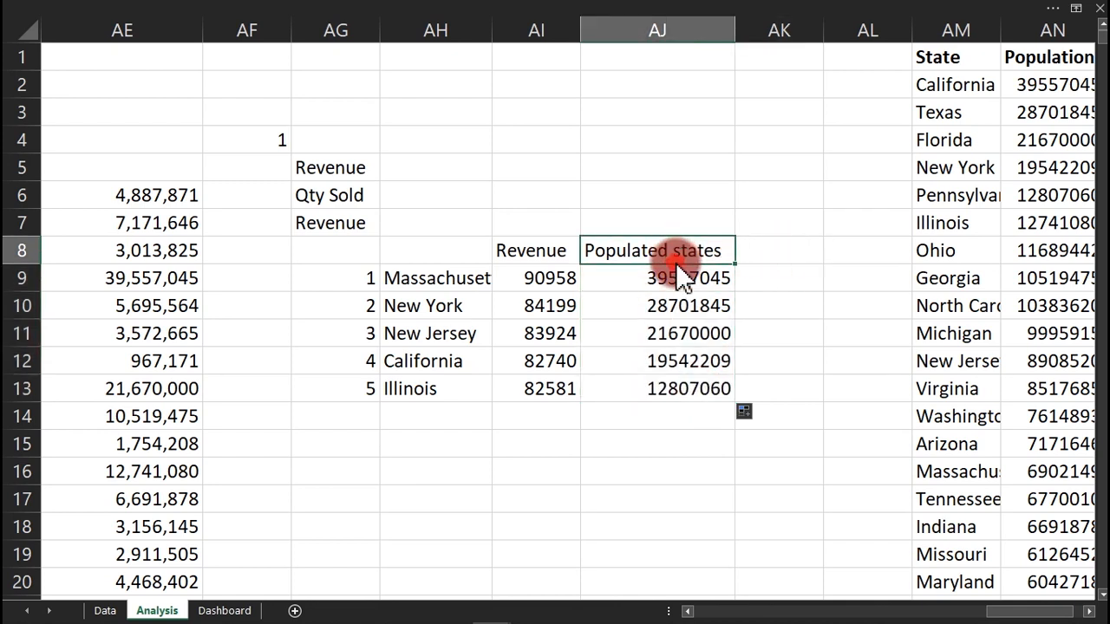
drag(733, 262, 762, 257)
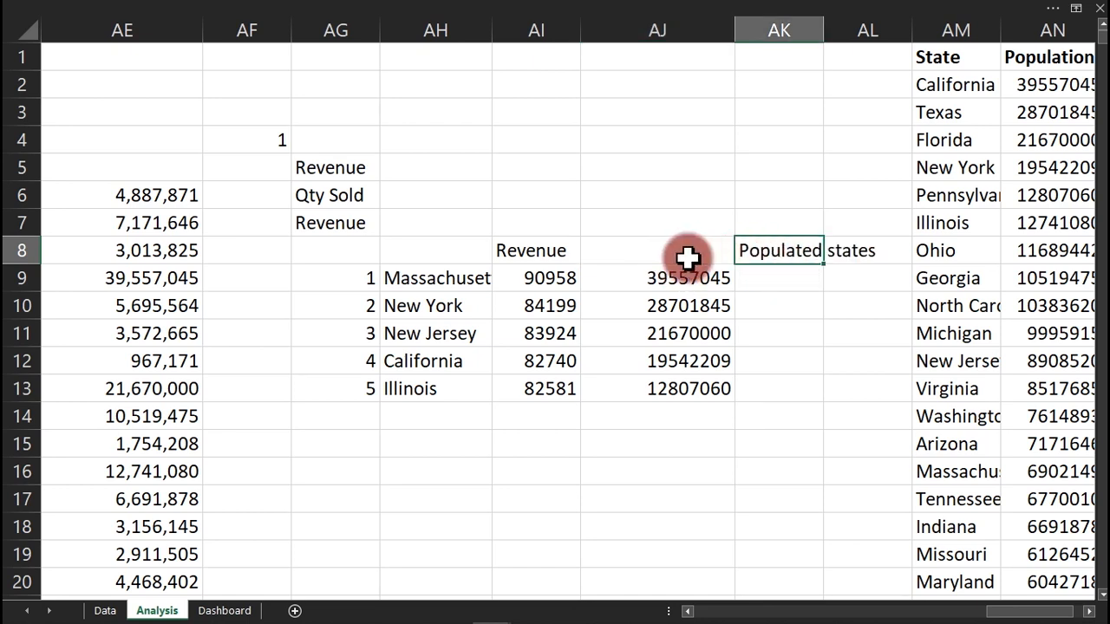
click(678, 255)
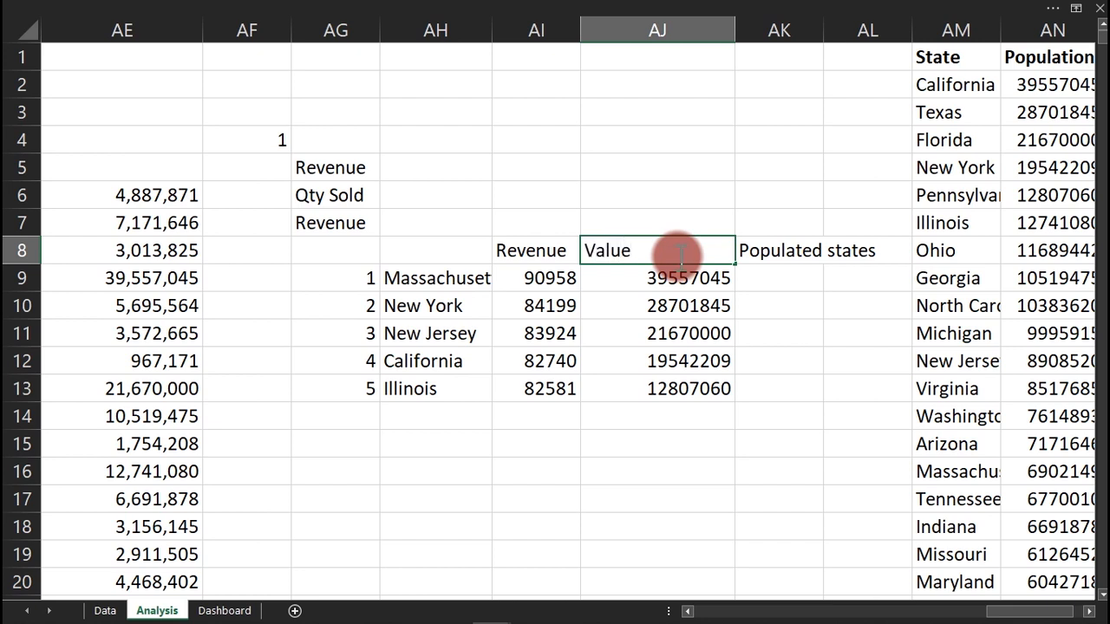
key(Tab)
key(Tab)
key(shift+Tab)
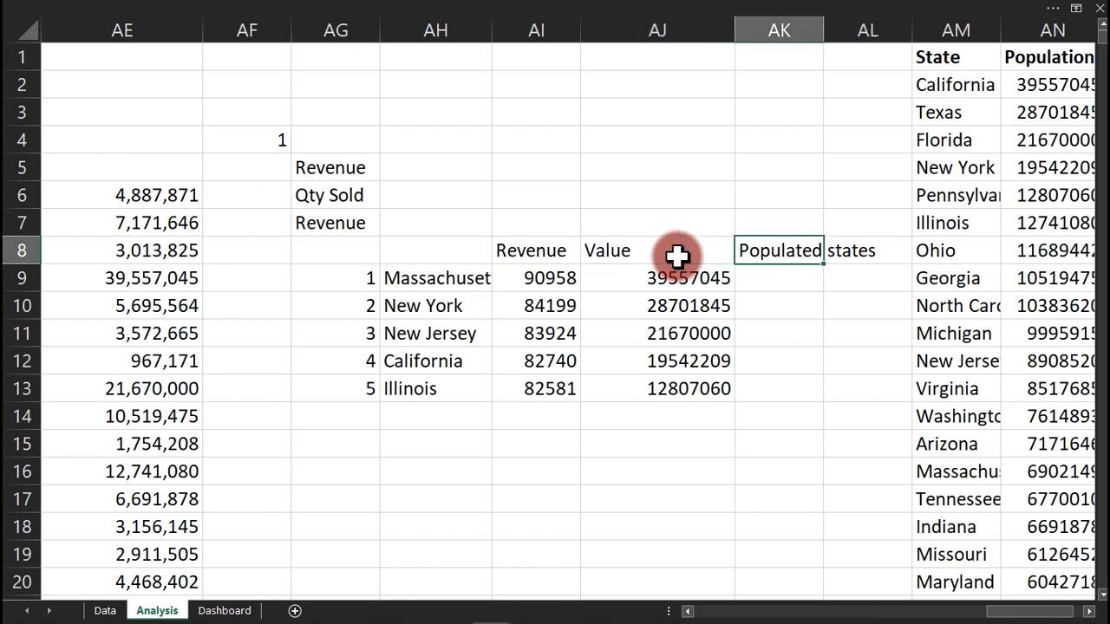
Start an INDEX formula in AK9 with the absolute state array $AM$2:$AM$49 and continue to the row number argument.
key(Down)
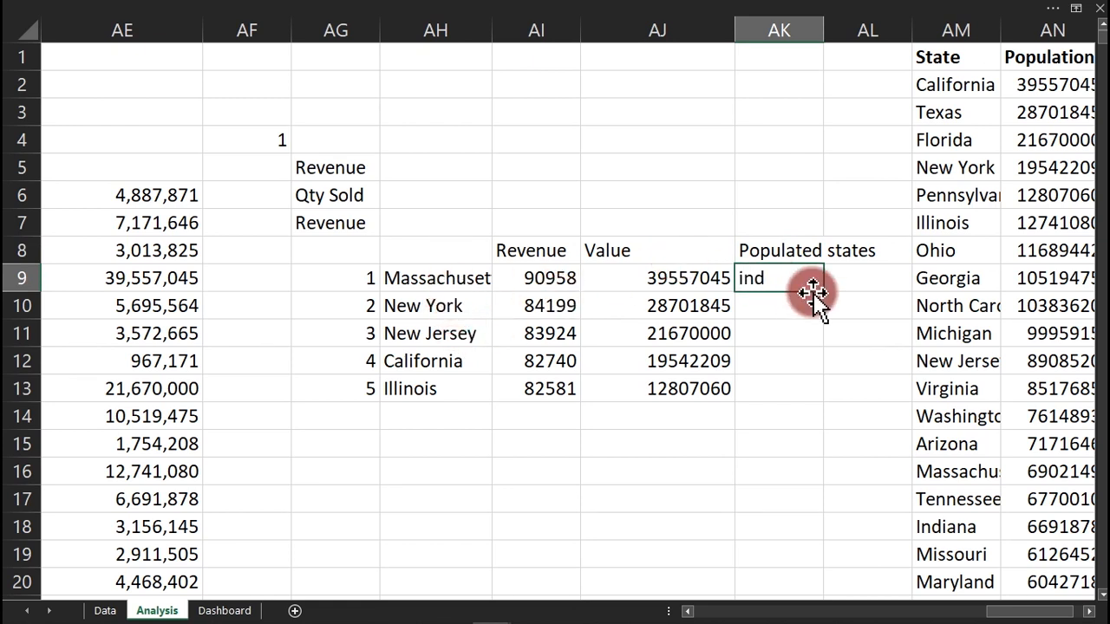
text(=ind)
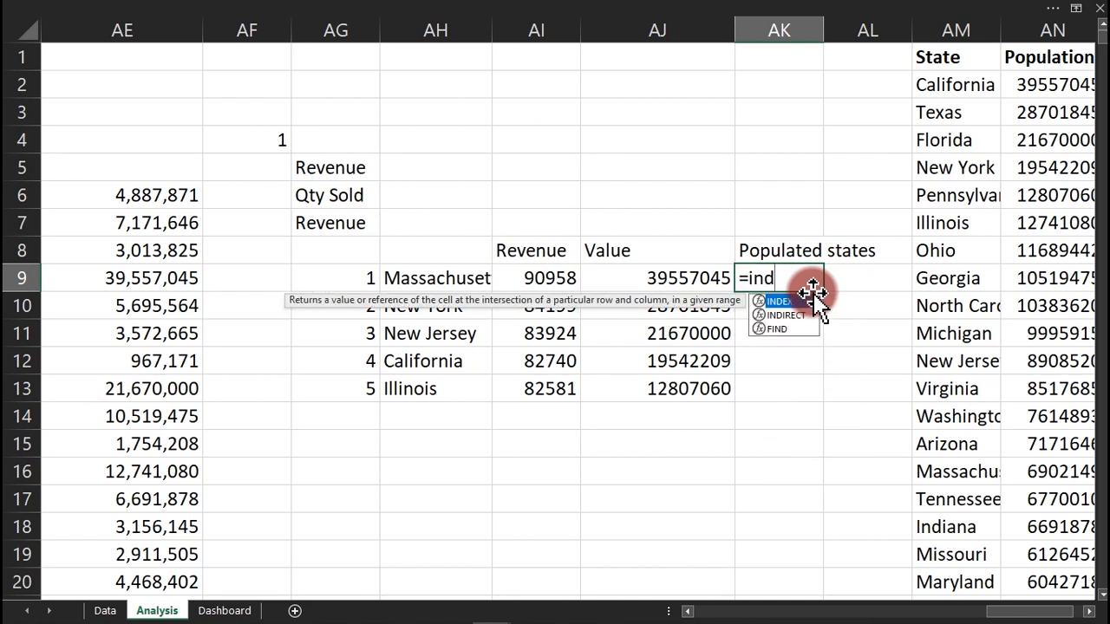
key(Tab)
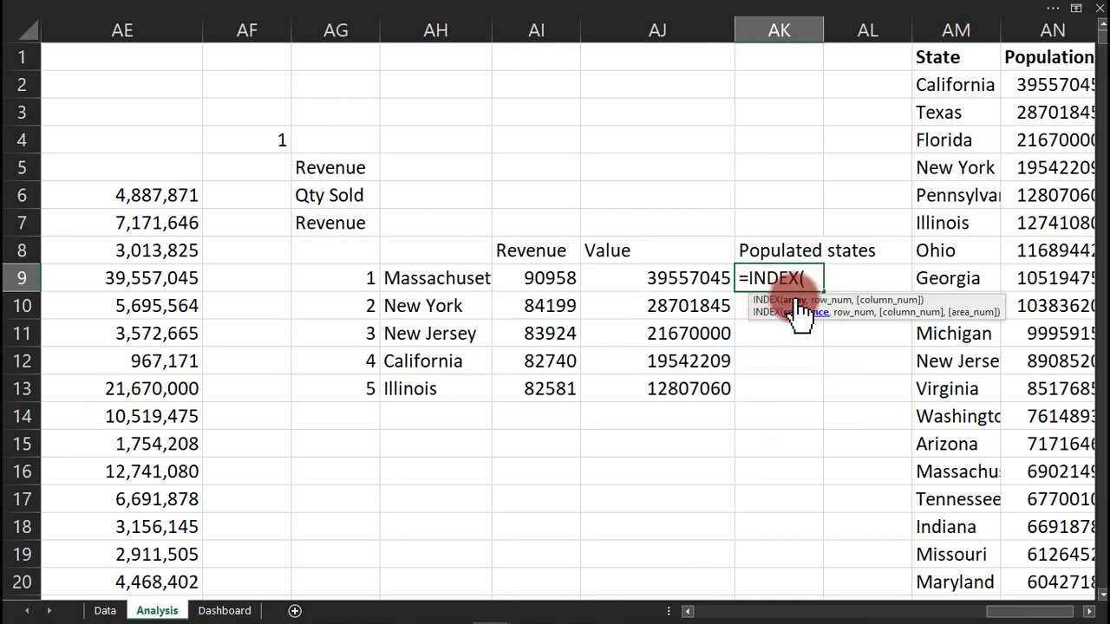
click(950, 87)
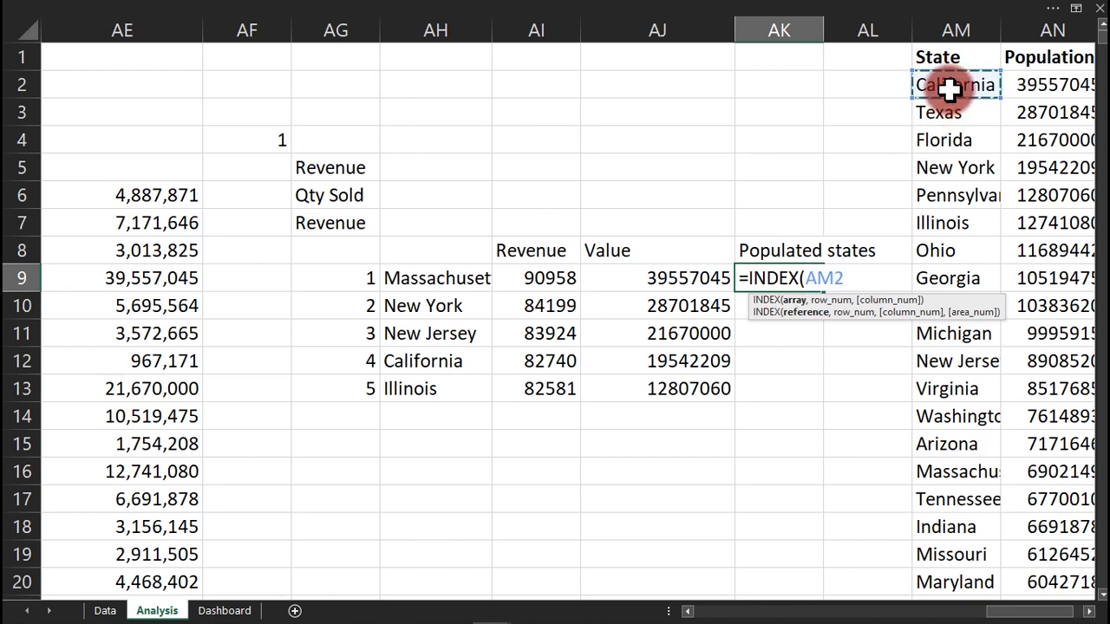
key(ctrl+shift+Down)
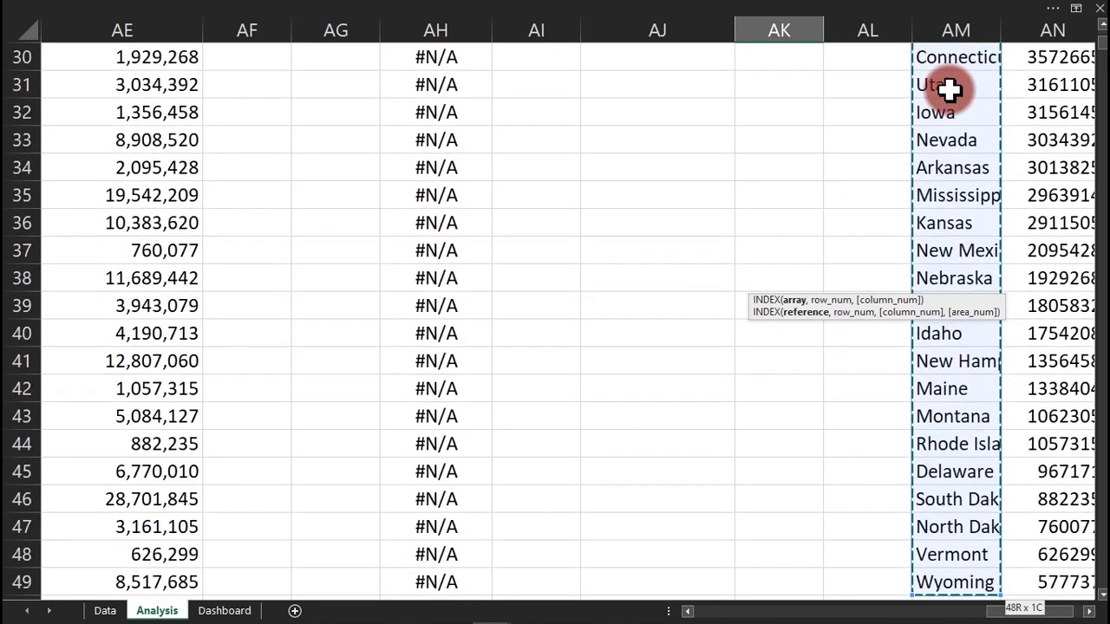
key(F4)
text(,)
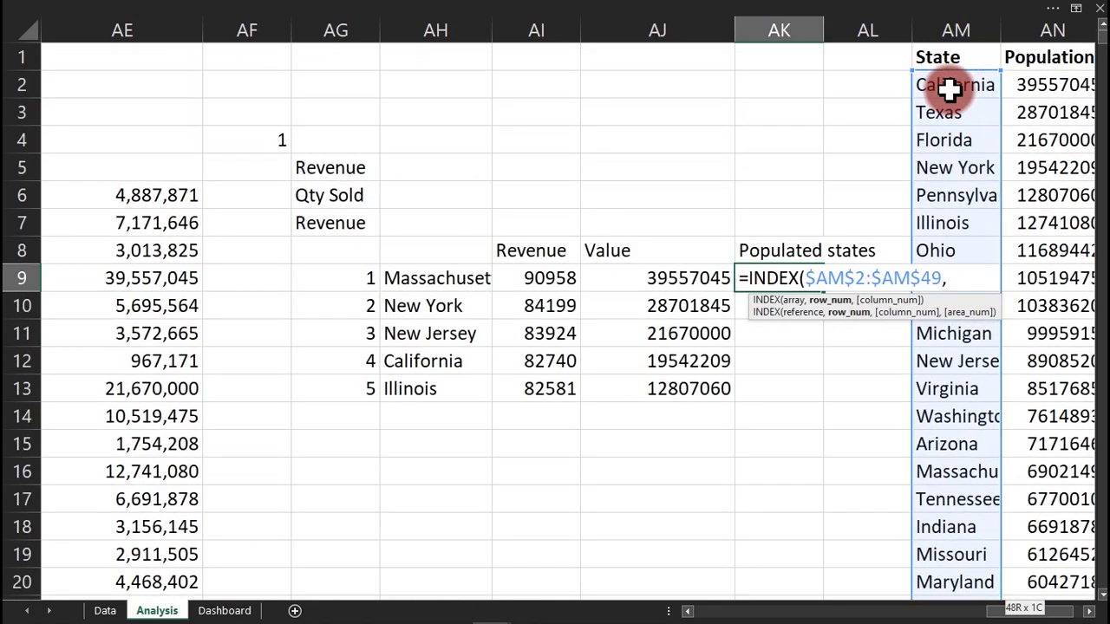
Complete the AK9 INDEX formula with a nested MATCH of AJ9 in AN2:AN49, using match type 0.
text(mat)
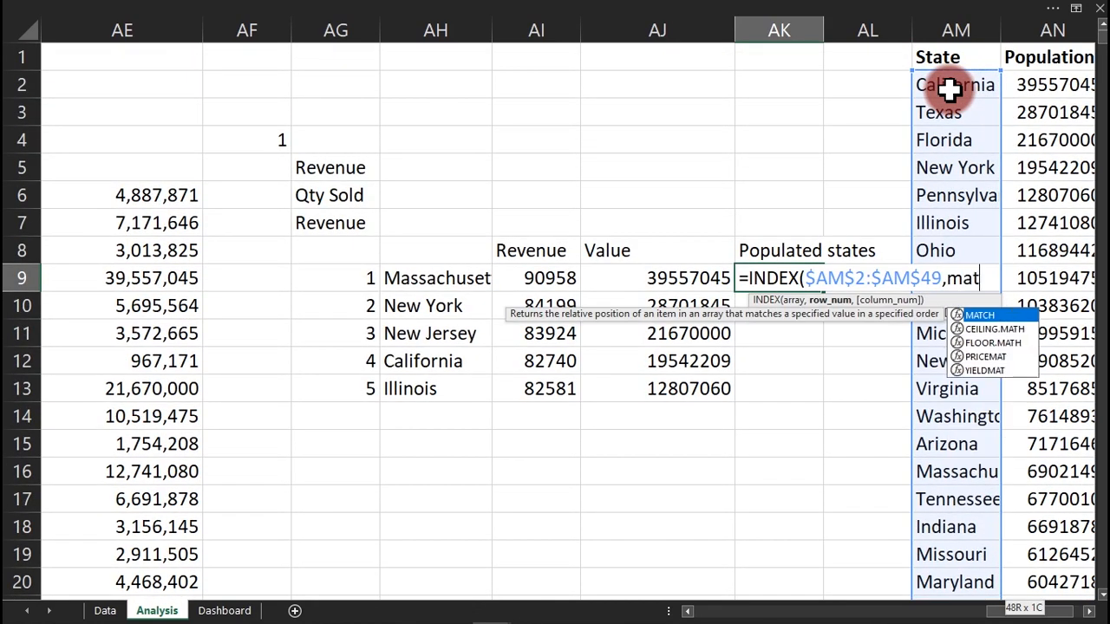
key(Tab)
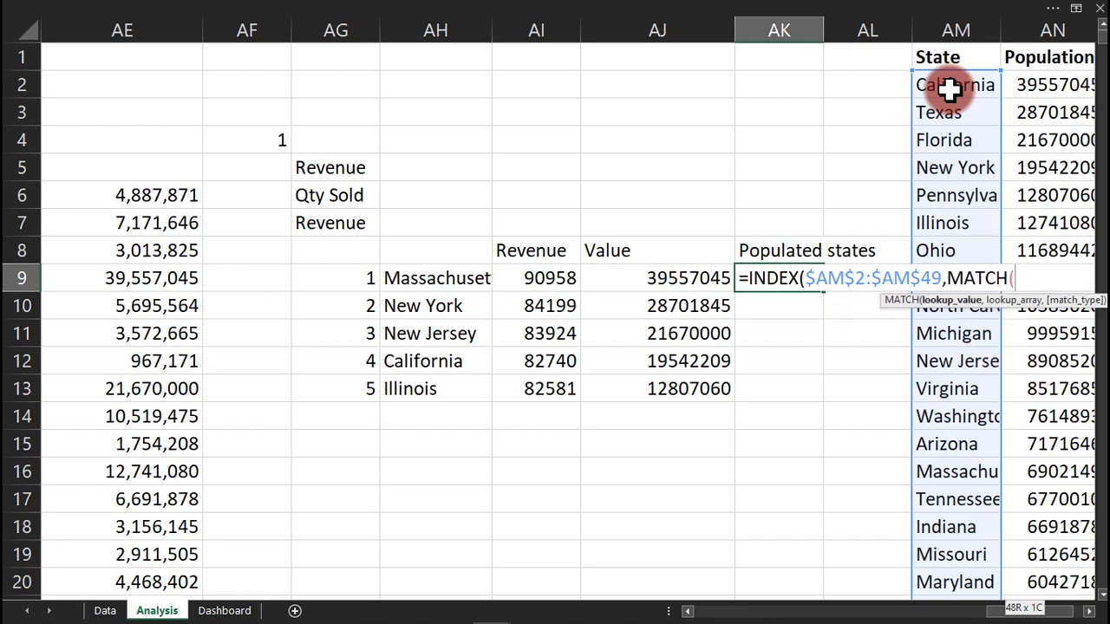
click(678, 281)
text(,)
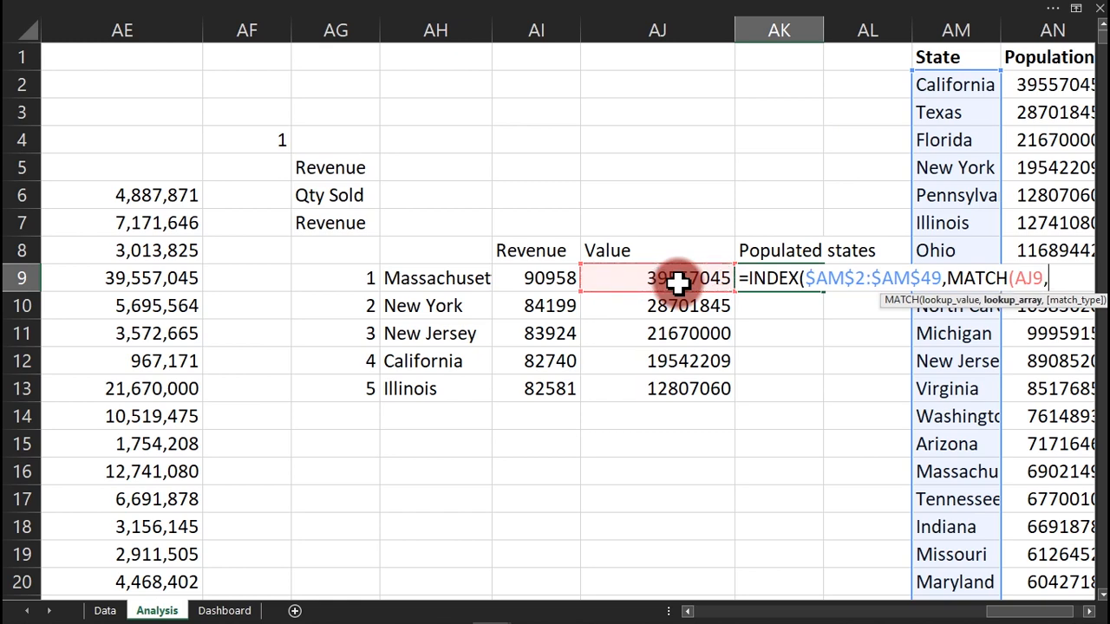
click(1052, 81)
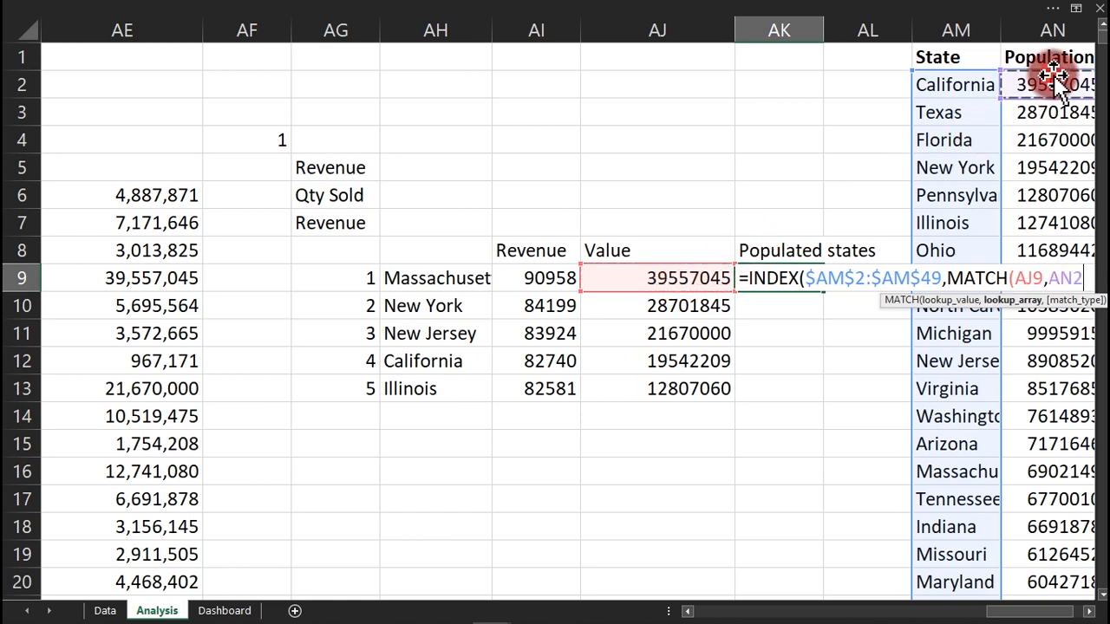
key(ctrl+shift+Down)
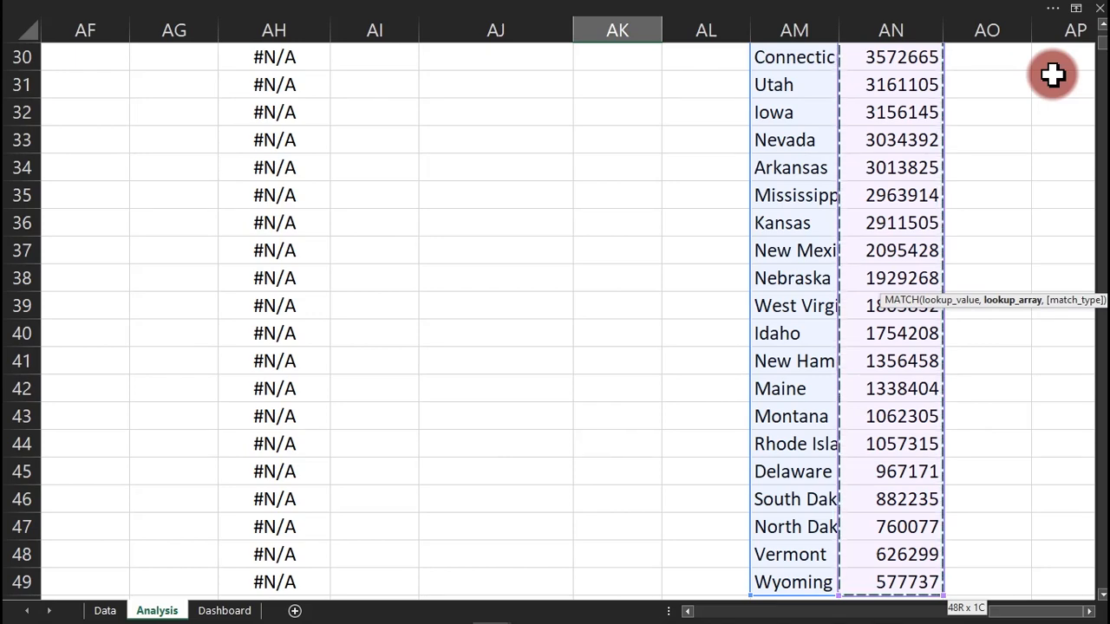
text(,)
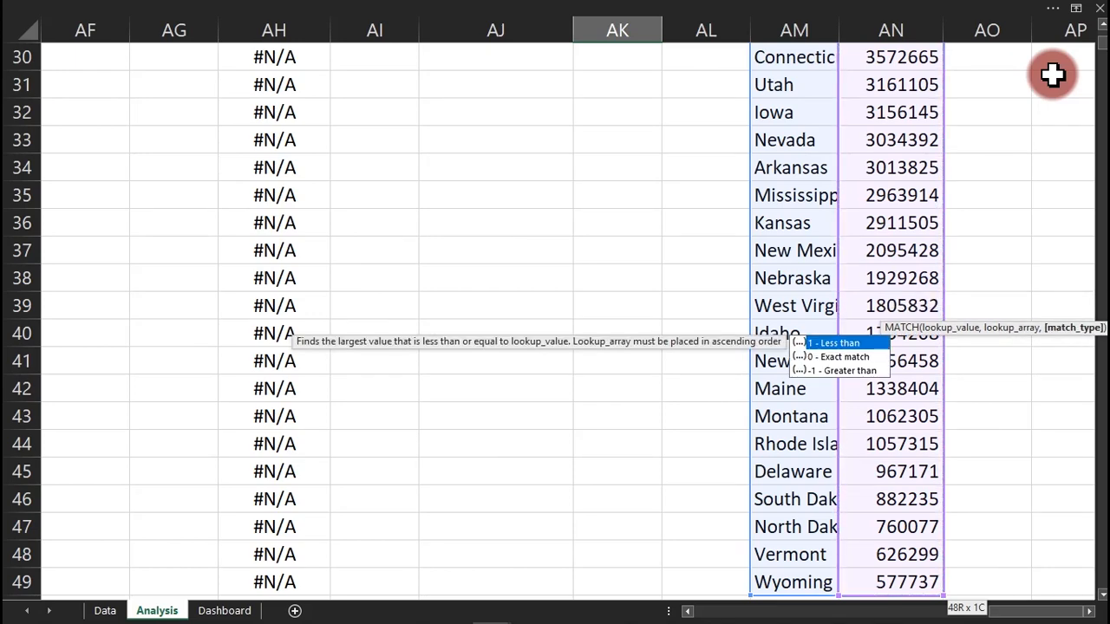
text(0))
key(Return)
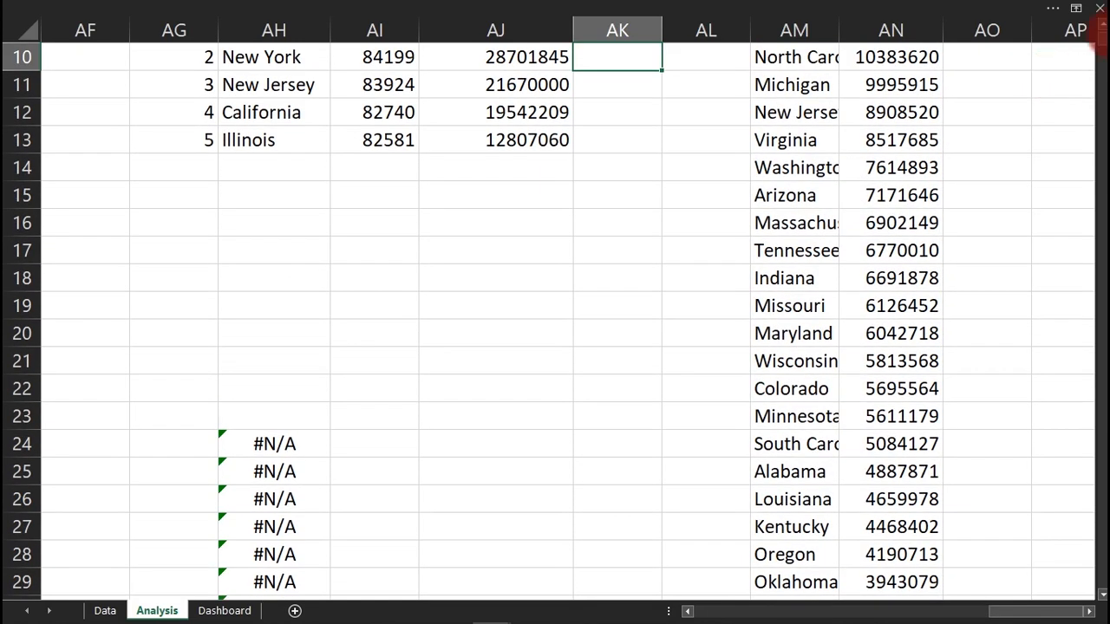
Fill the AK9 formula down to AK13 and clear the surplus formulas below it.
scroll(1099, 34, up, 3)
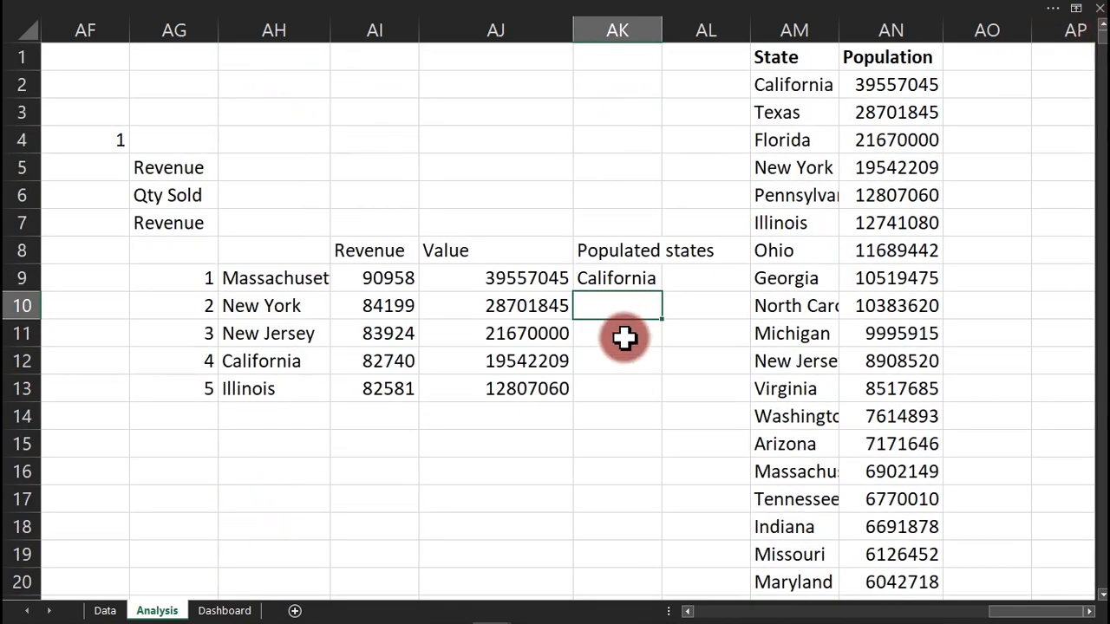
click(647, 277)
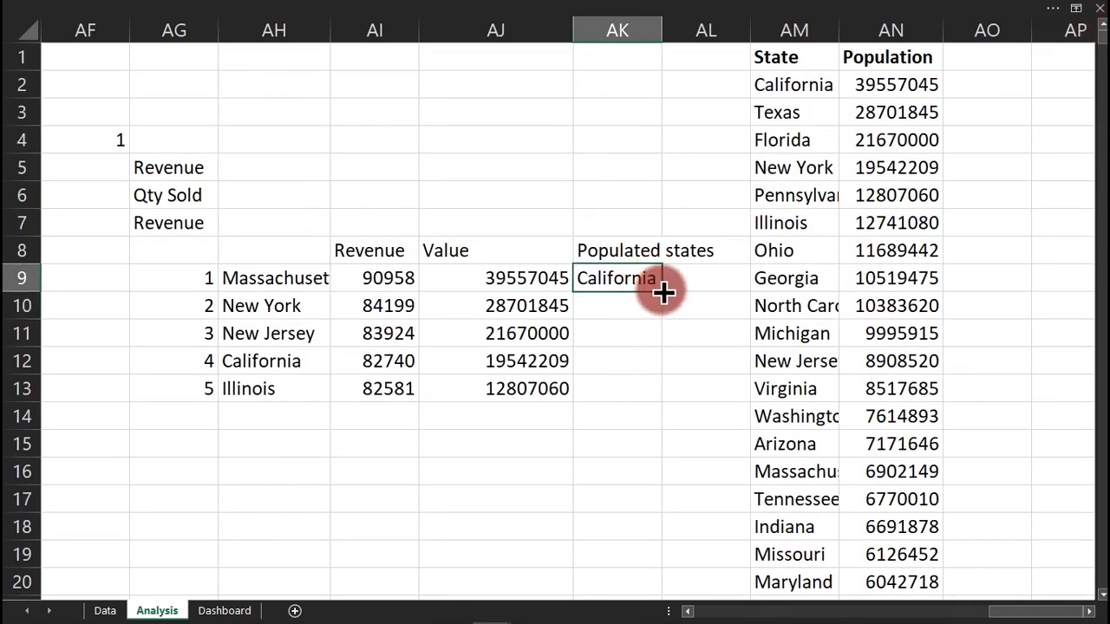
double_click(662, 291)
scroll(602, 416, down, 8)
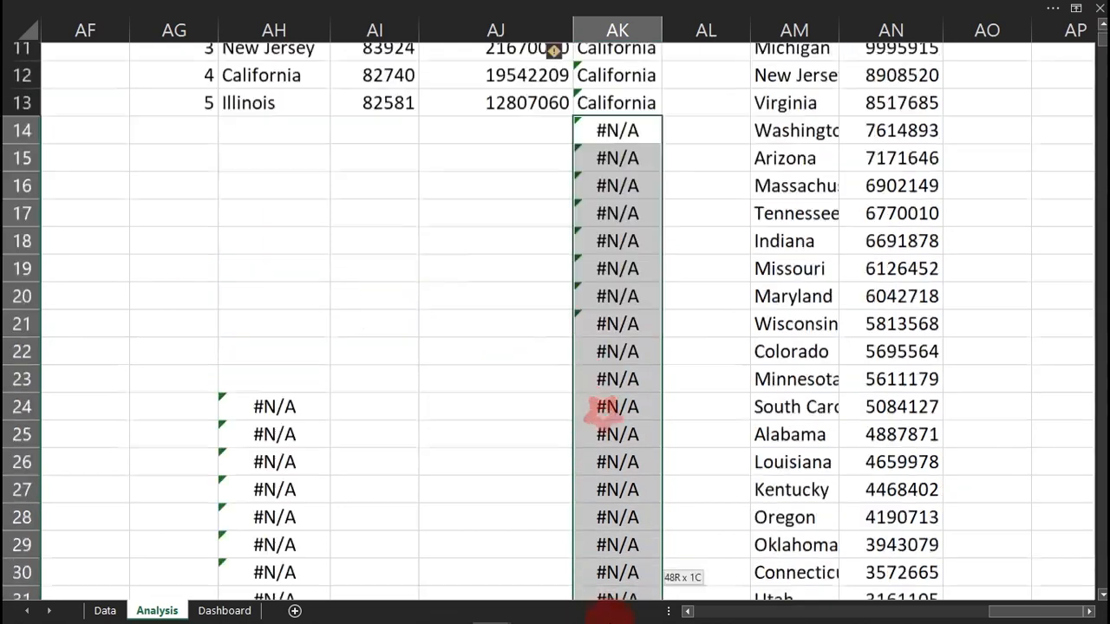
key(Delete)
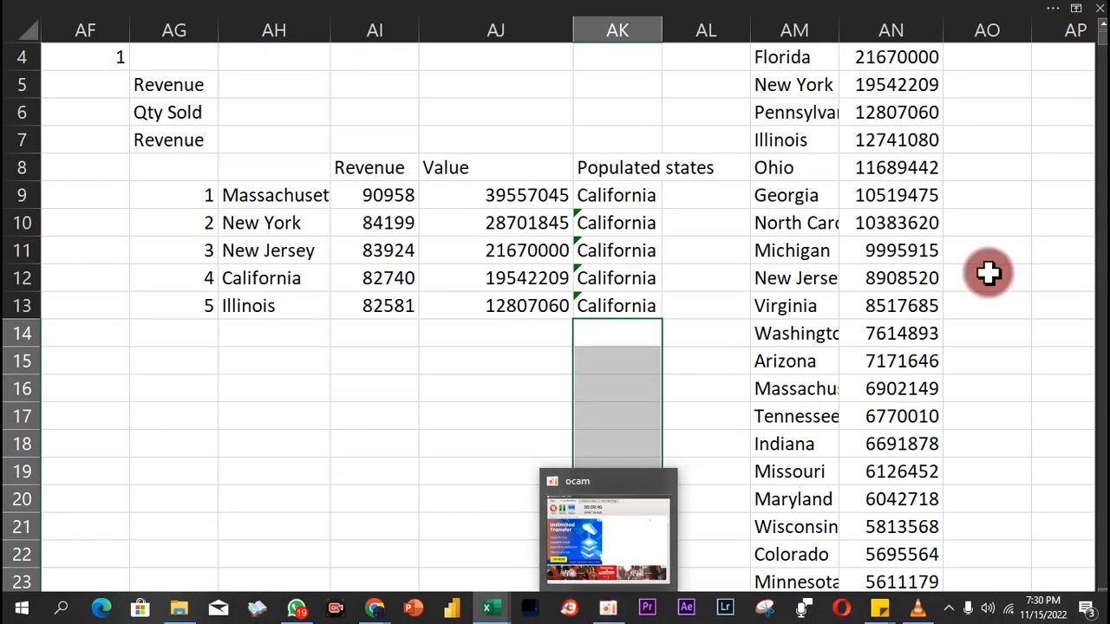
Inspect the INDEX and MATCH formula in cell AK10 of the Populated states column.
scroll(1101, 46, up, 1)
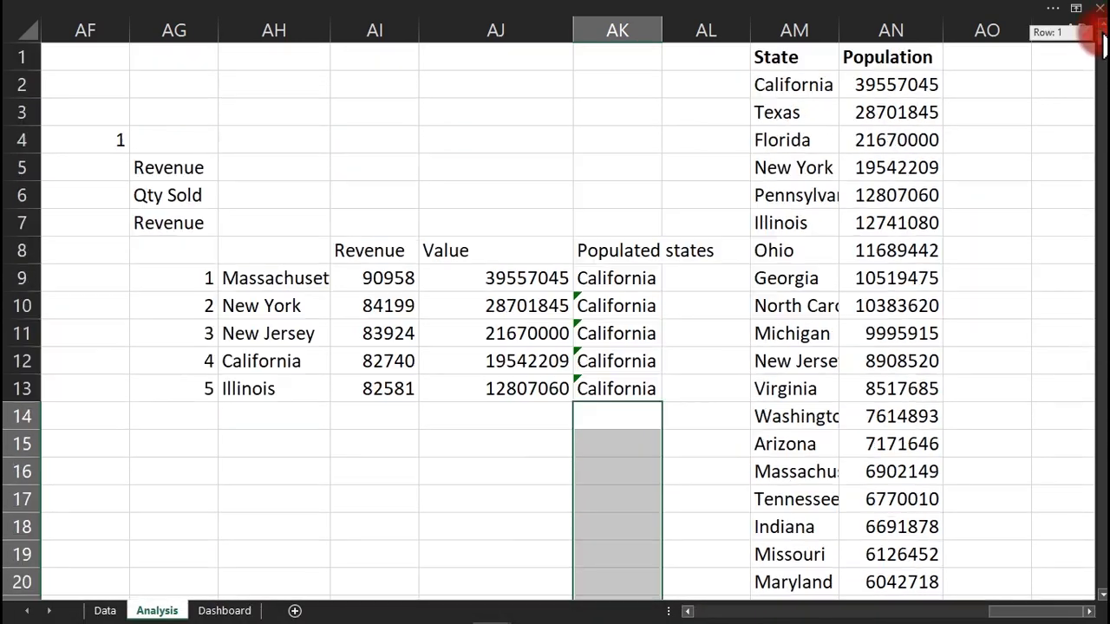
click(637, 282)
click(634, 301)
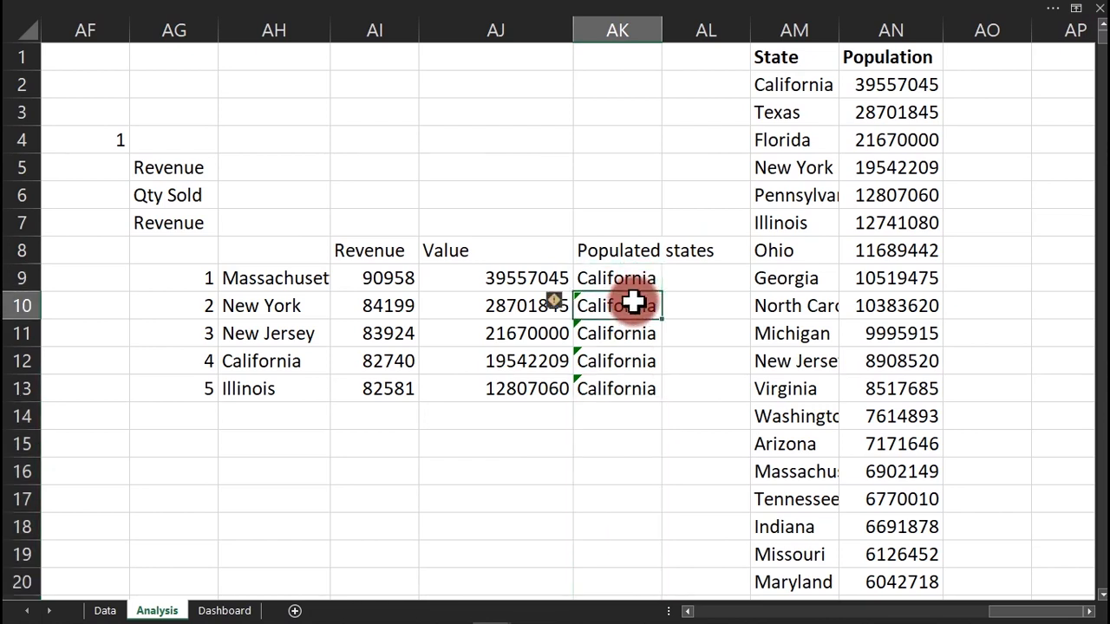
double_click(633, 302)
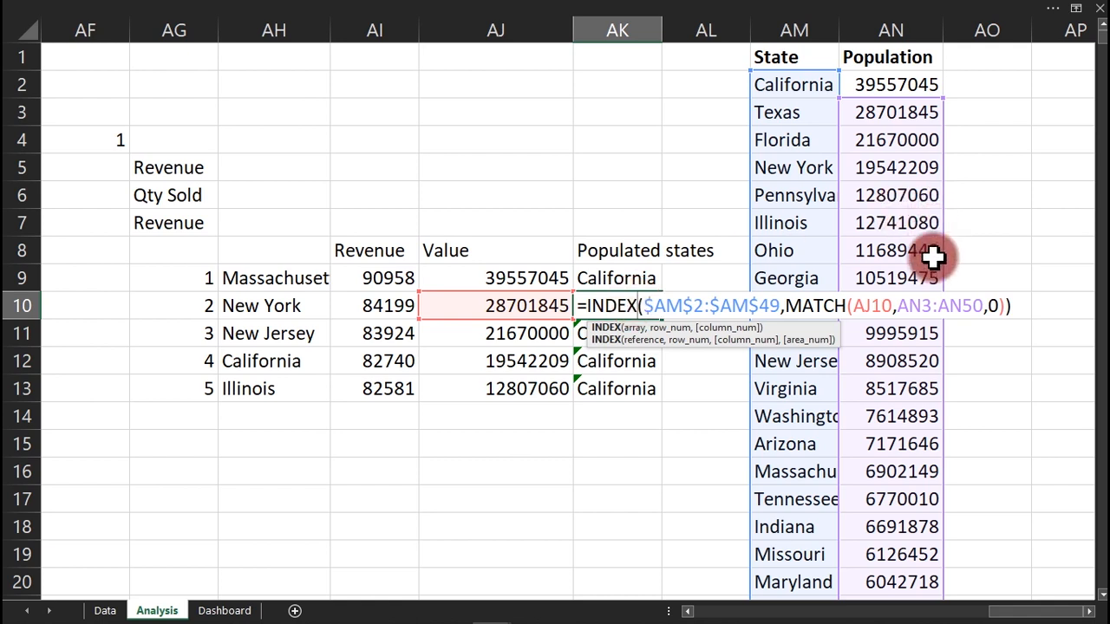
key(Escape)
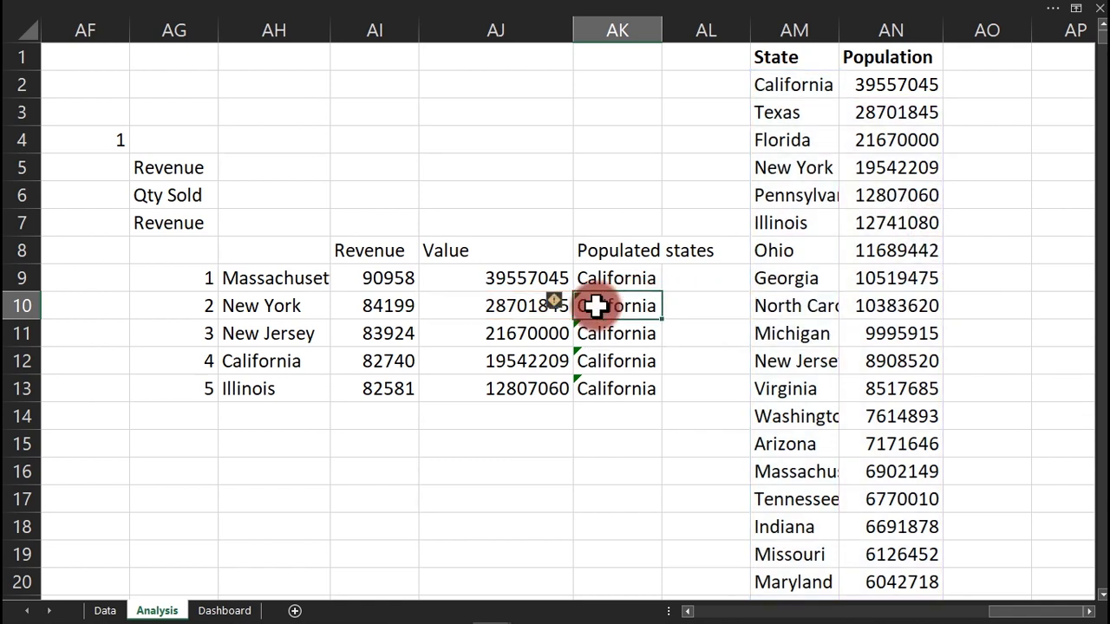
Make the MATCH lookup range in cell AK9's formula absolute as $AN$2:$AN$49.
double_click(649, 277)
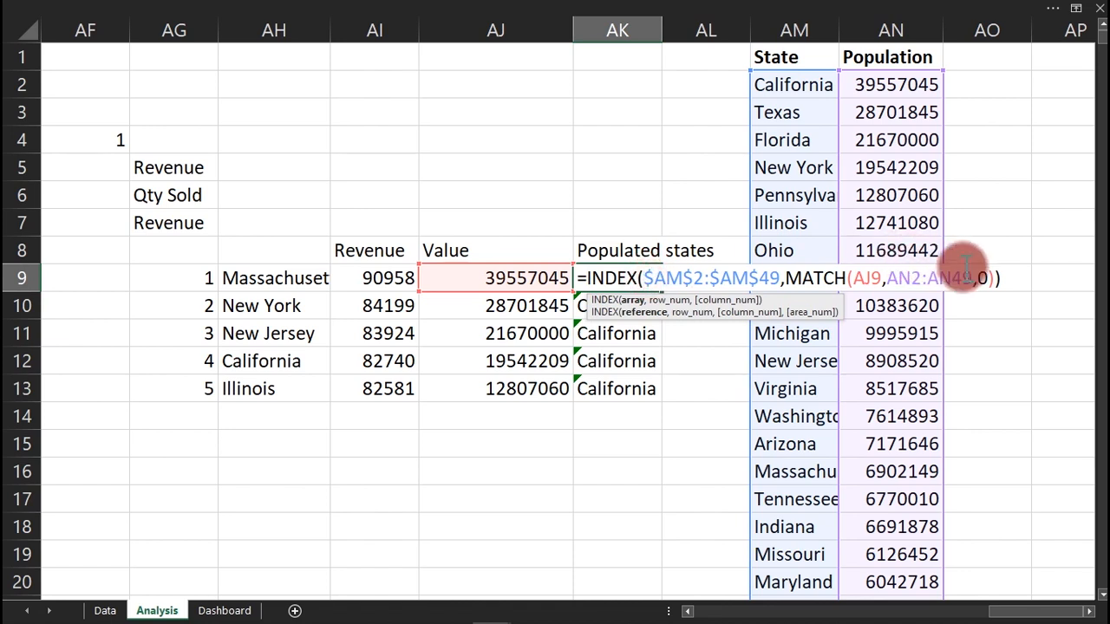
drag(972, 278, 894, 278)
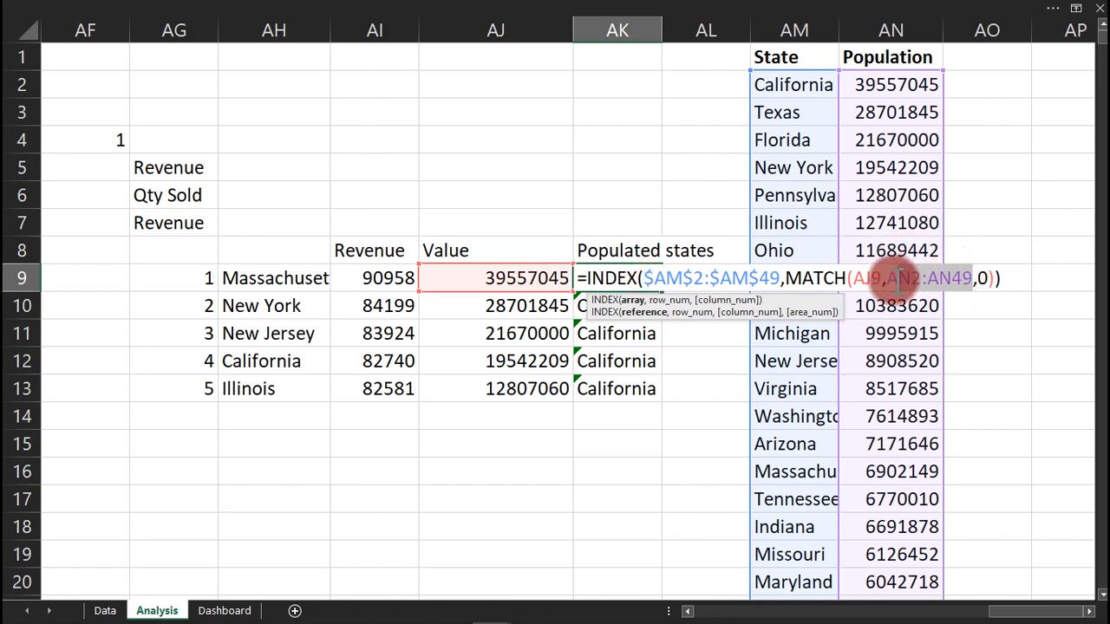
key(F4)
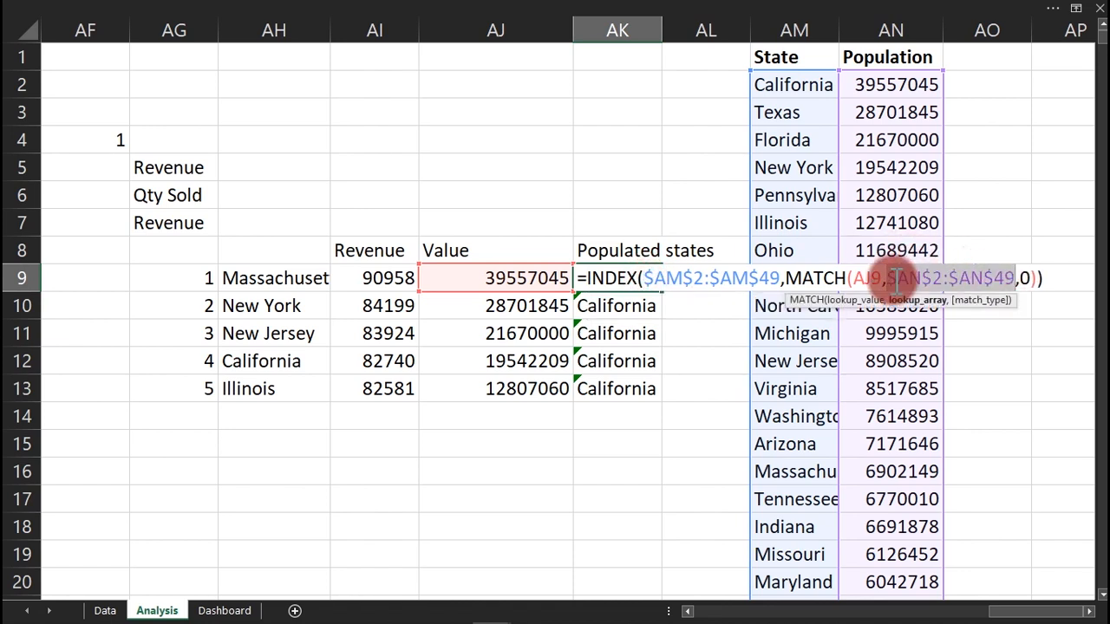
key(Return)
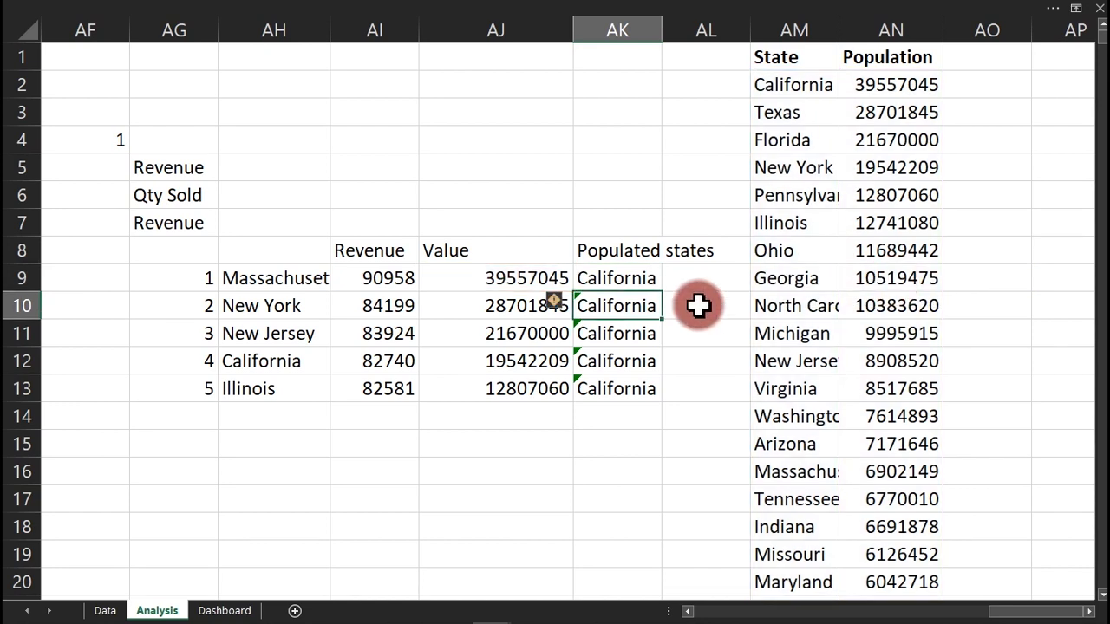
Fill the formula in AK9 down through AK13 in the Populated states column.
click(619, 278)
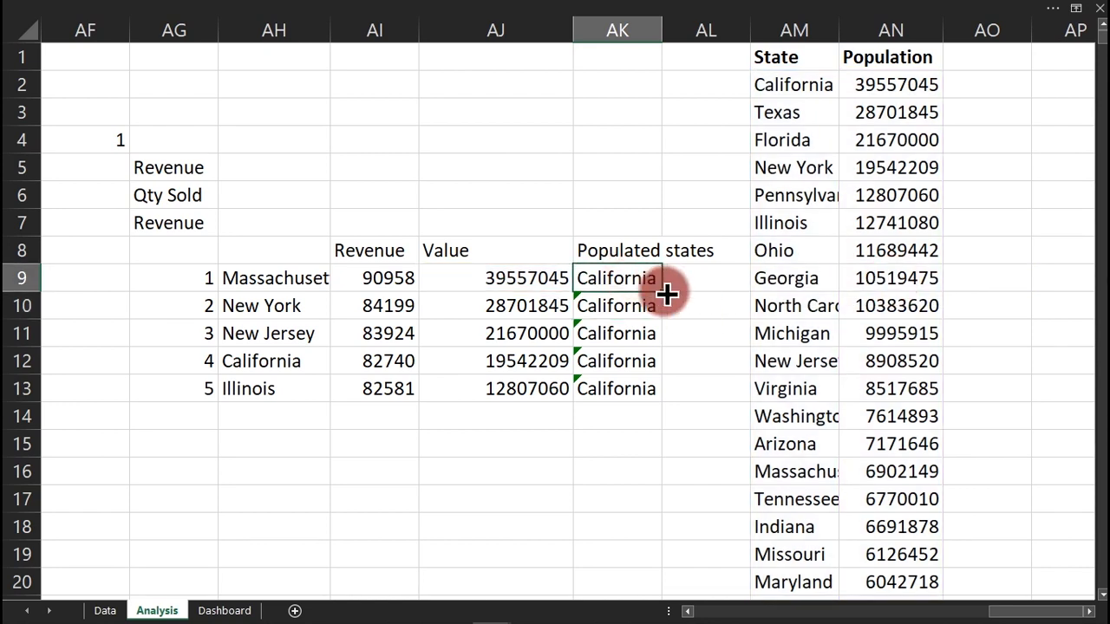
drag(664, 292, 663, 392)
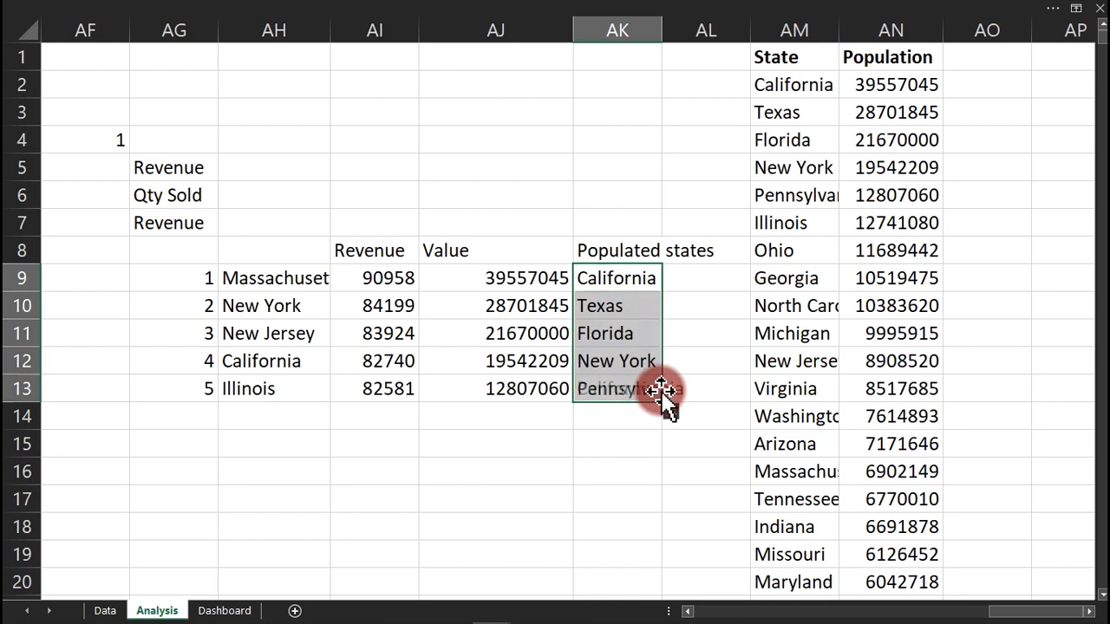
click(633, 278)
click(616, 311)
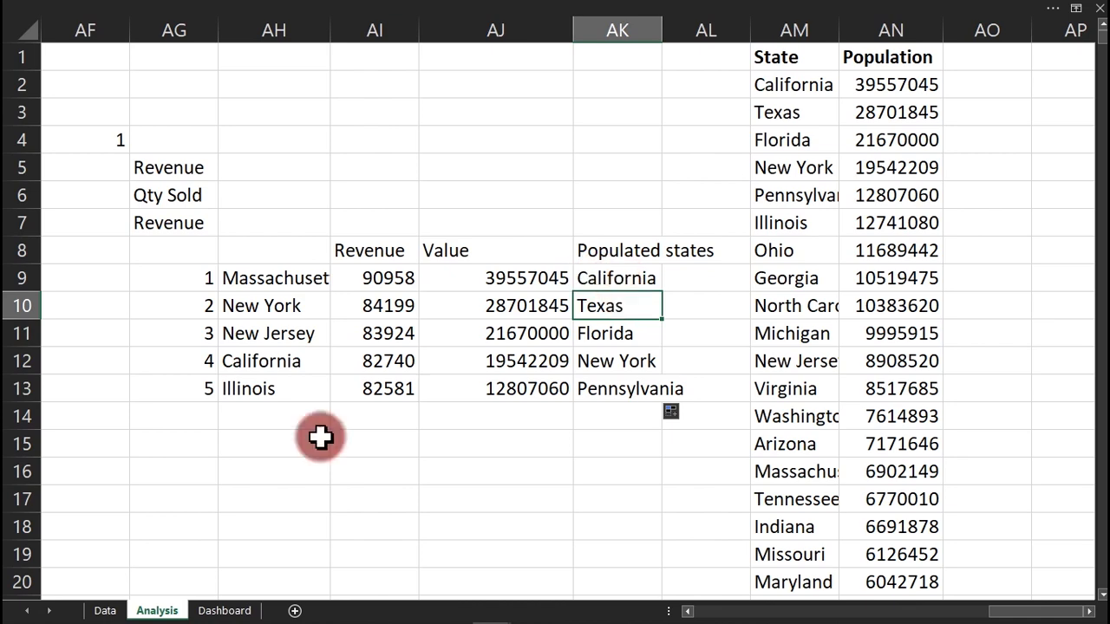
Set the dashboard's selected product to Microwave oven and return to the Analysis sheet.
click(227, 599)
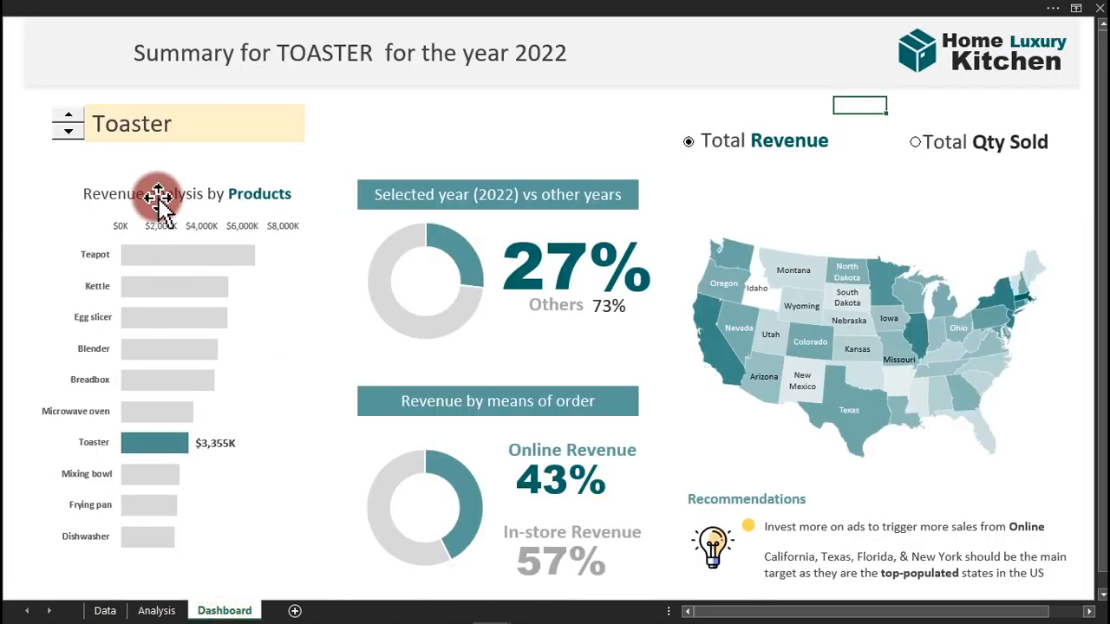
click(69, 117)
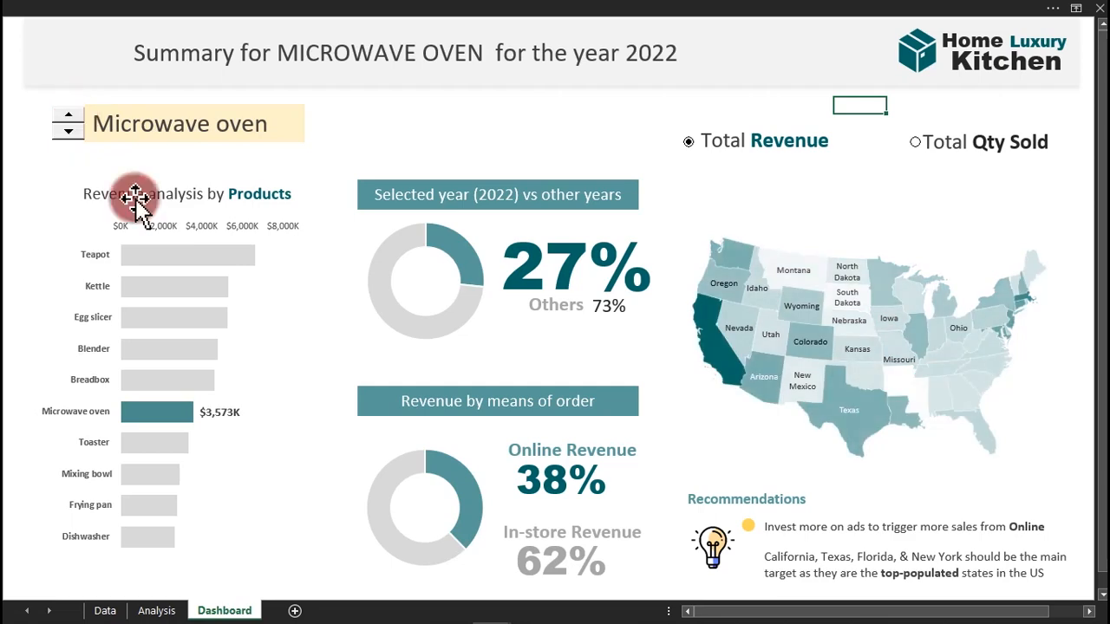
click(160, 612)
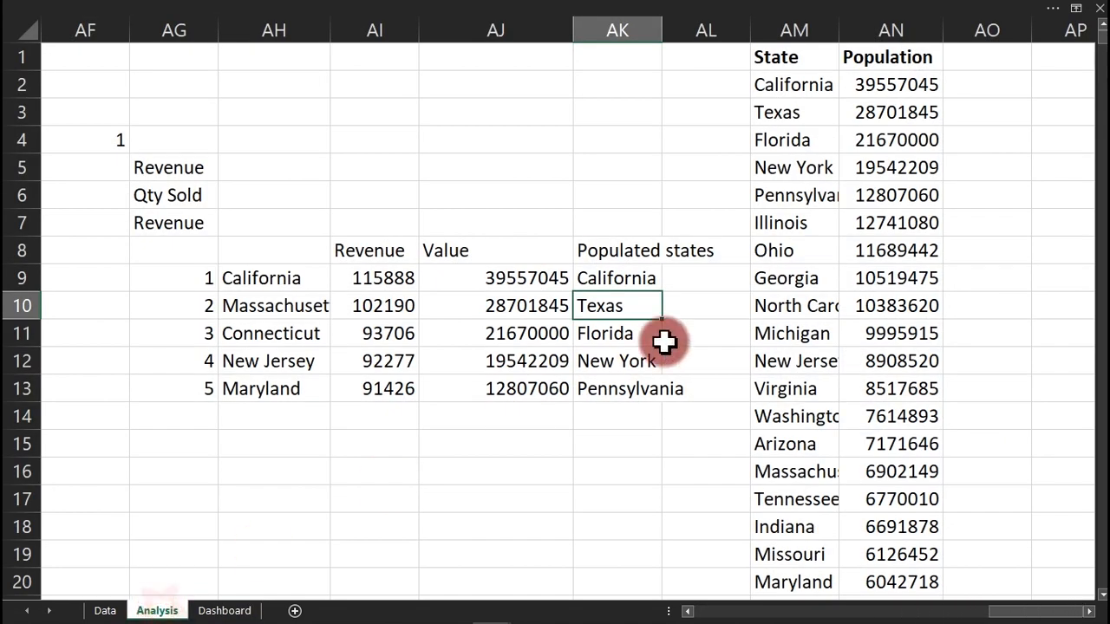
Compare the top revenue states in AH9:AH13 with the Populated states entries in column AK.
click(621, 279)
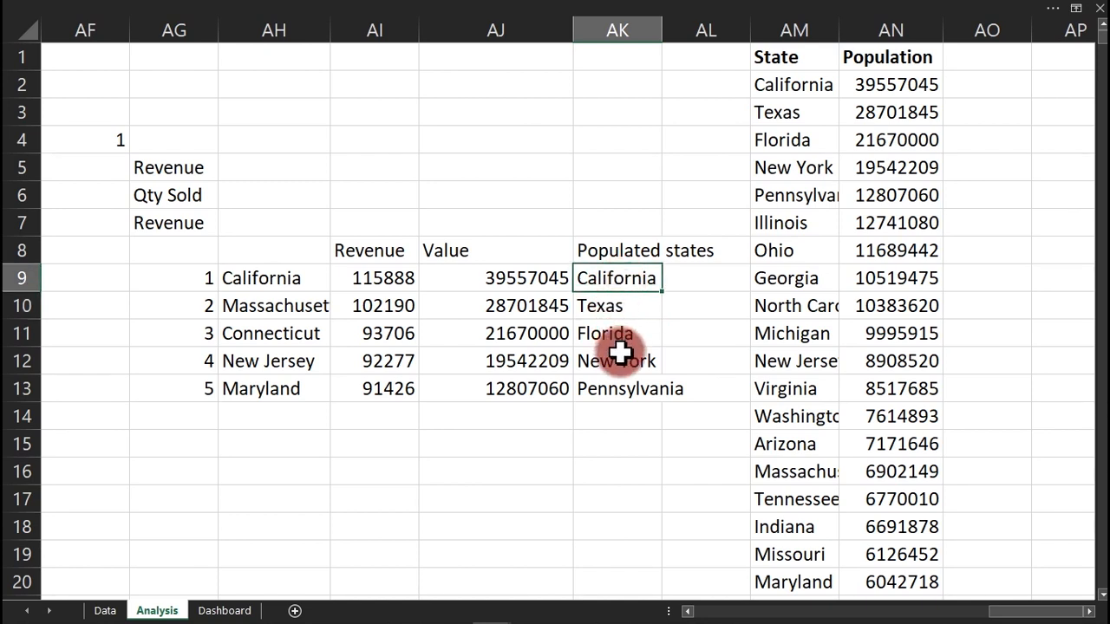
click(275, 278)
drag(275, 278, 269, 390)
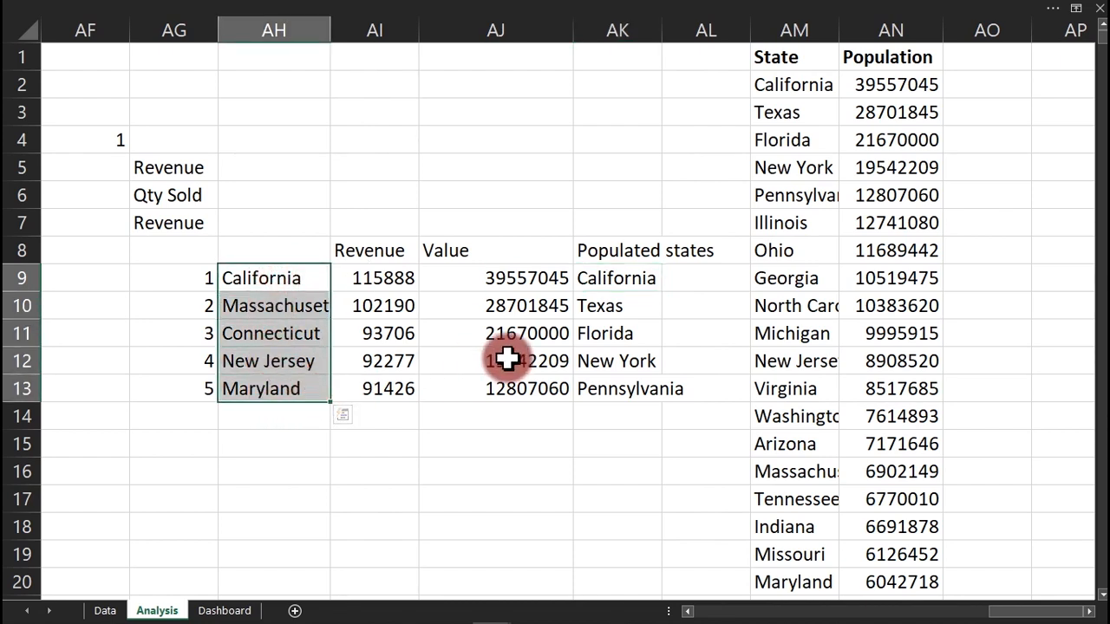
click(611, 304)
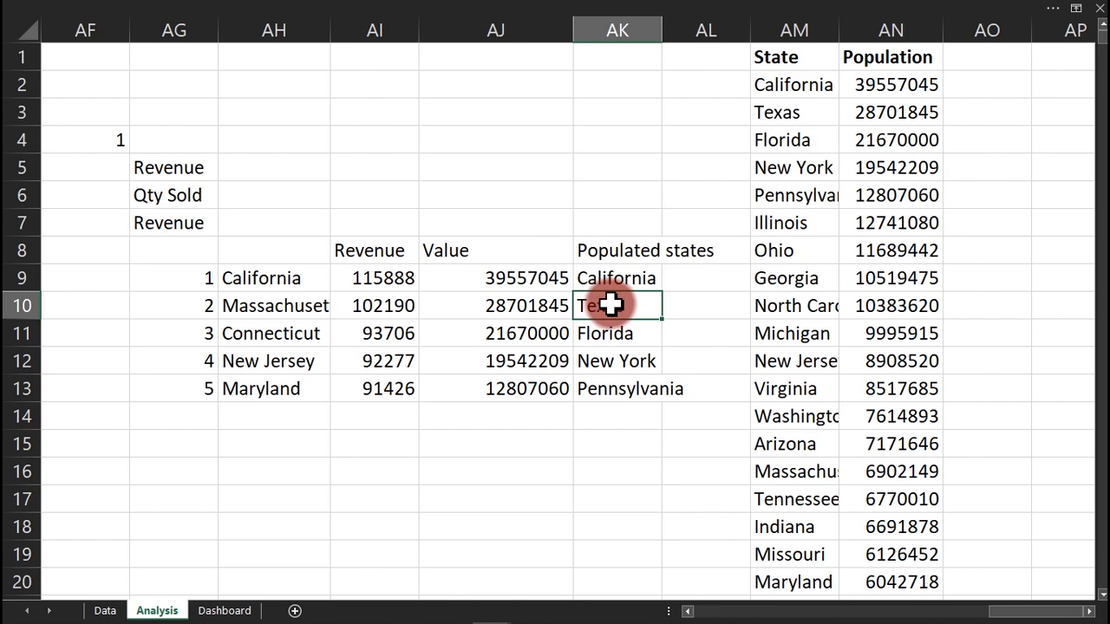
click(629, 338)
click(640, 363)
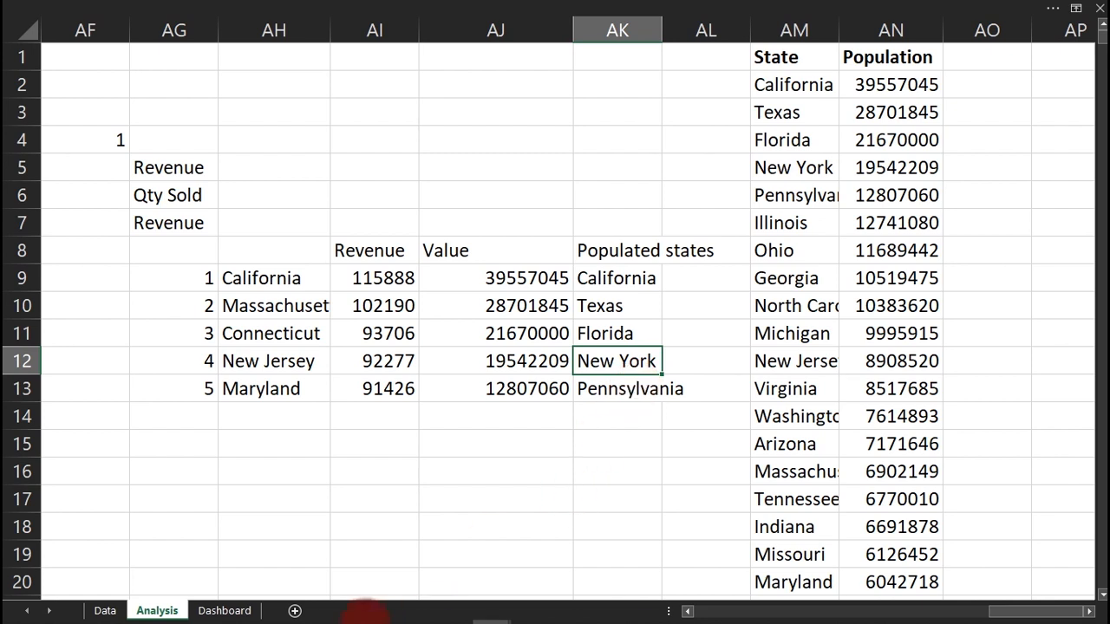
Switch to Chrome and search Google for "top populated states in the us 2022".
mouse_move(382, 614)
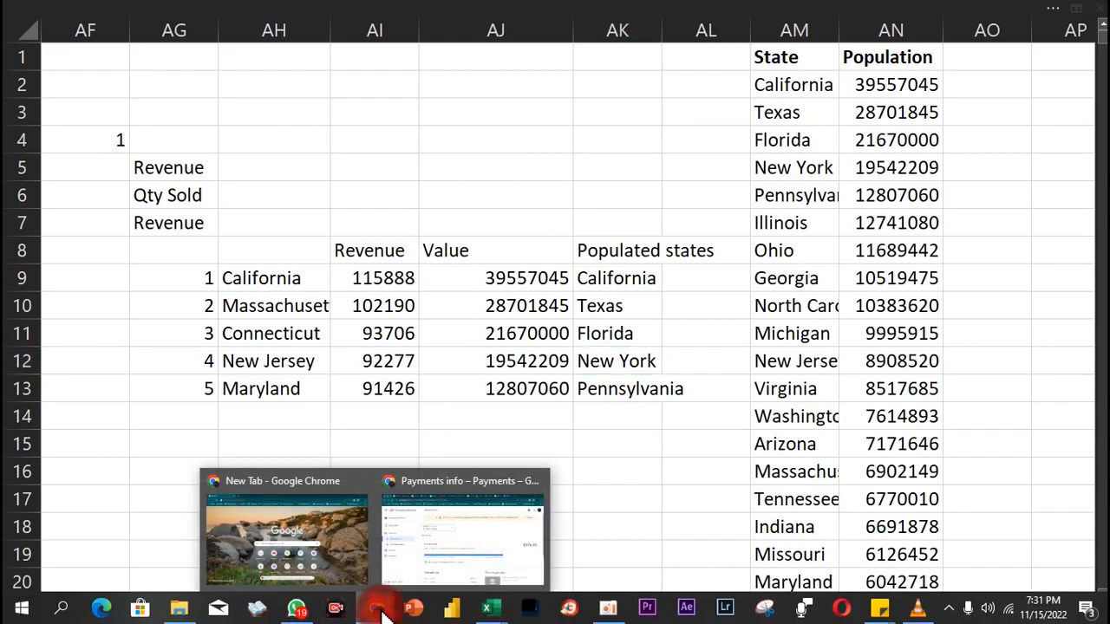
click(438, 544)
click(694, 12)
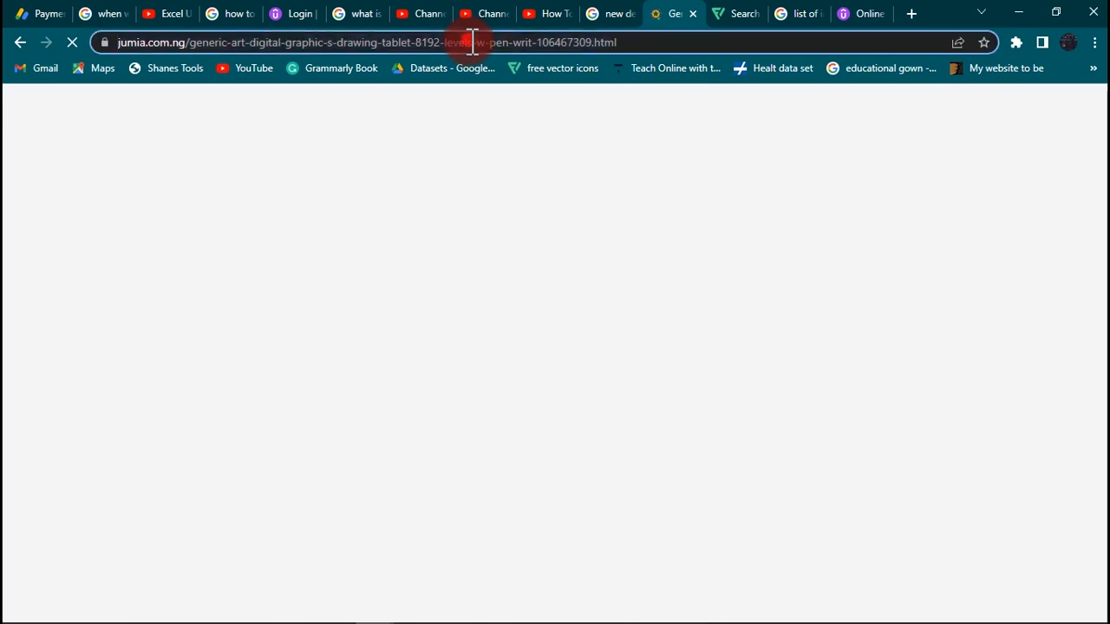
click(469, 40)
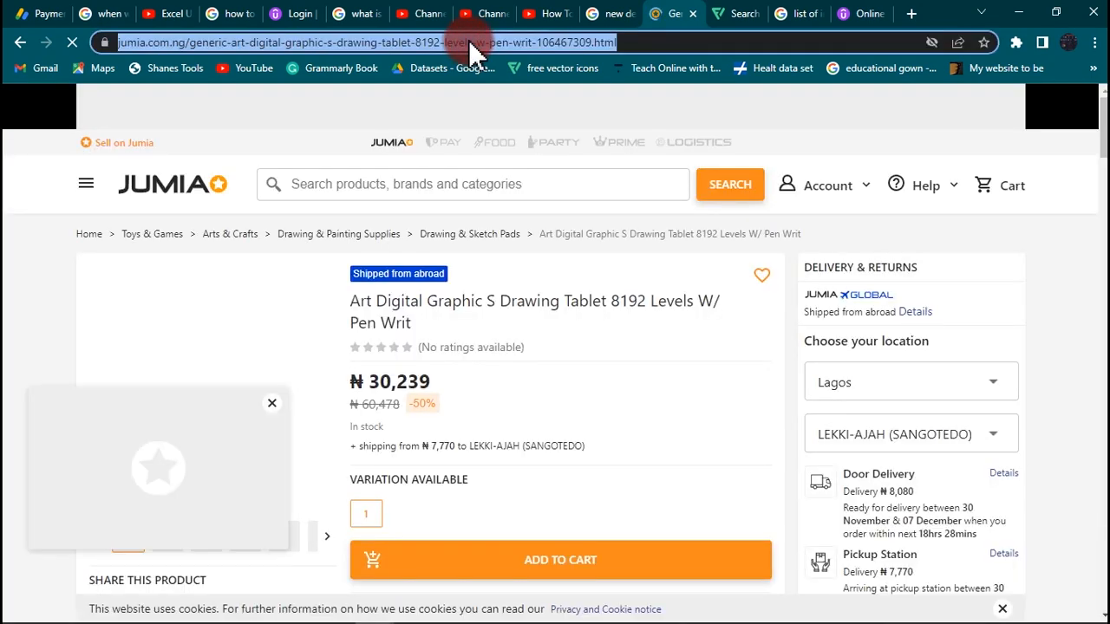
text(top)
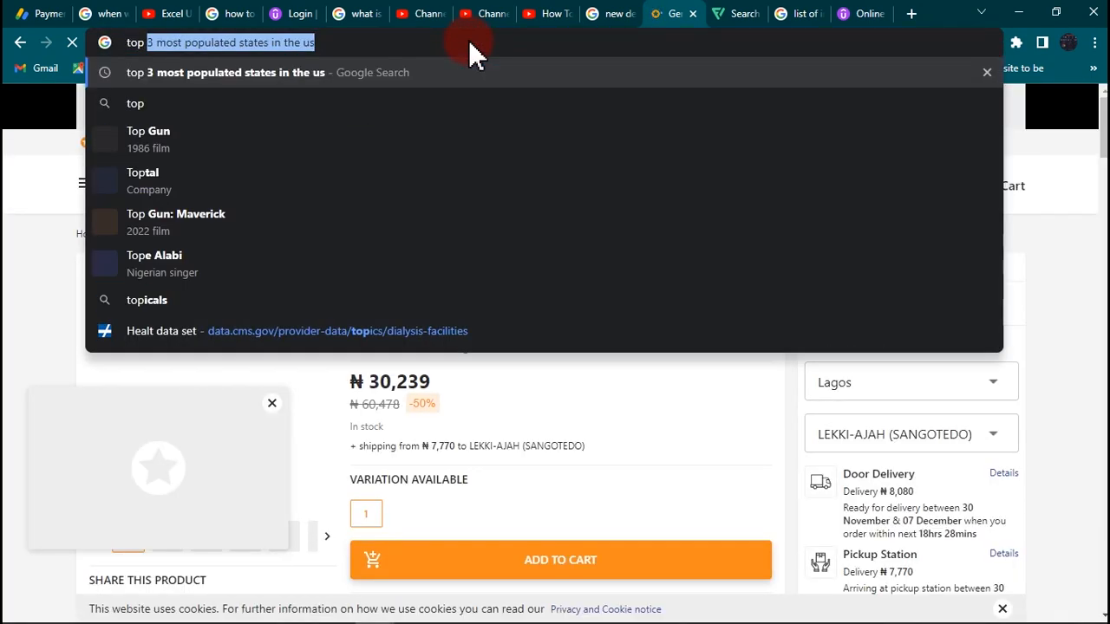
text( p)
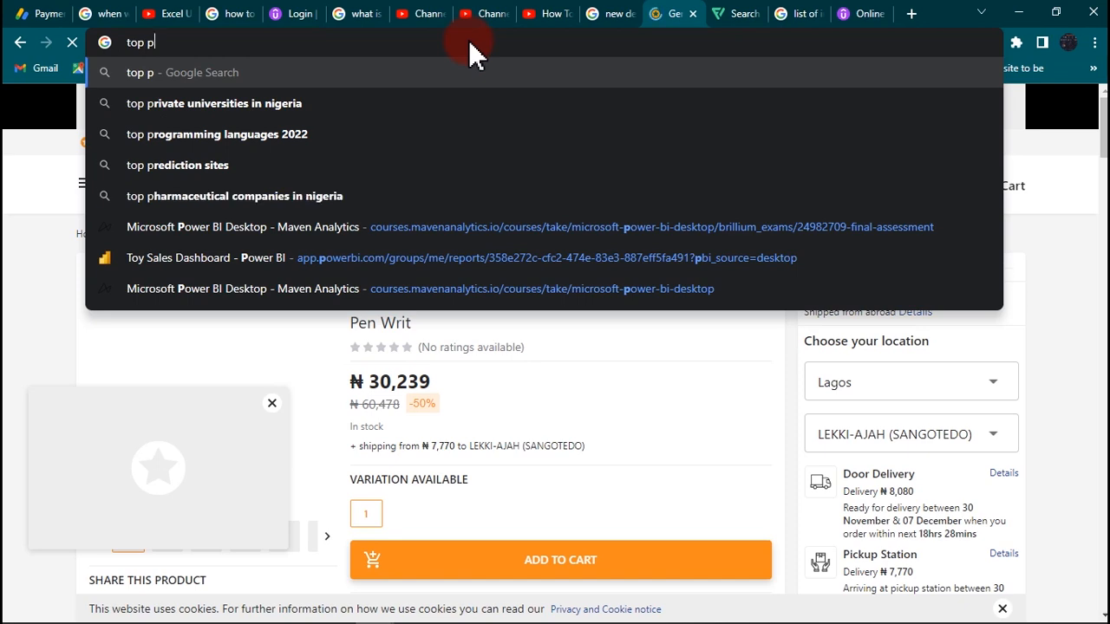
text(opulated)
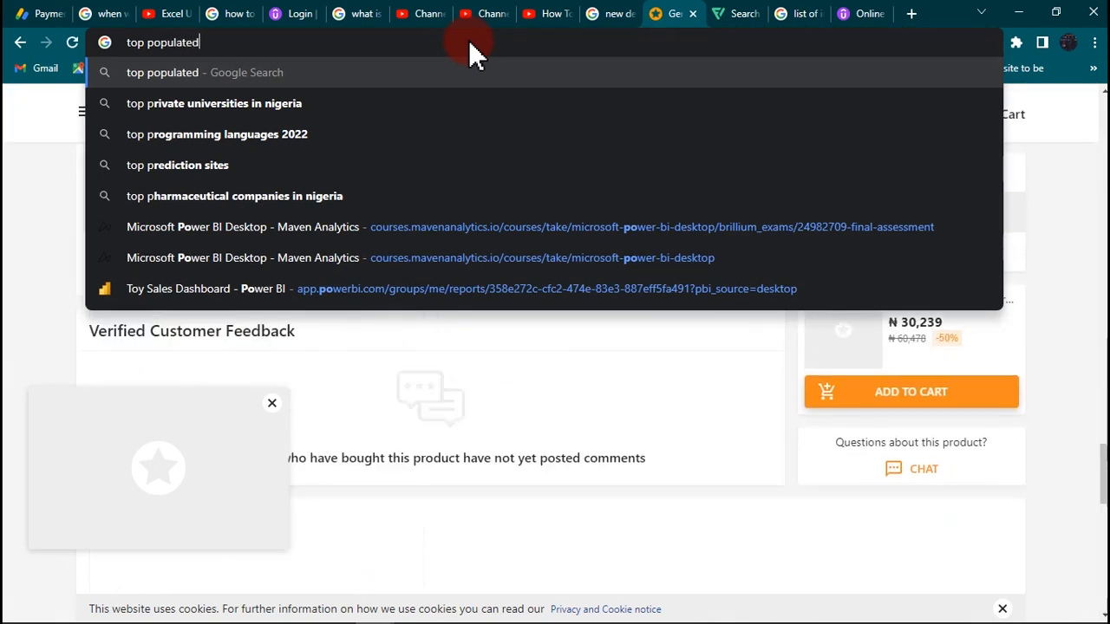
text( st)
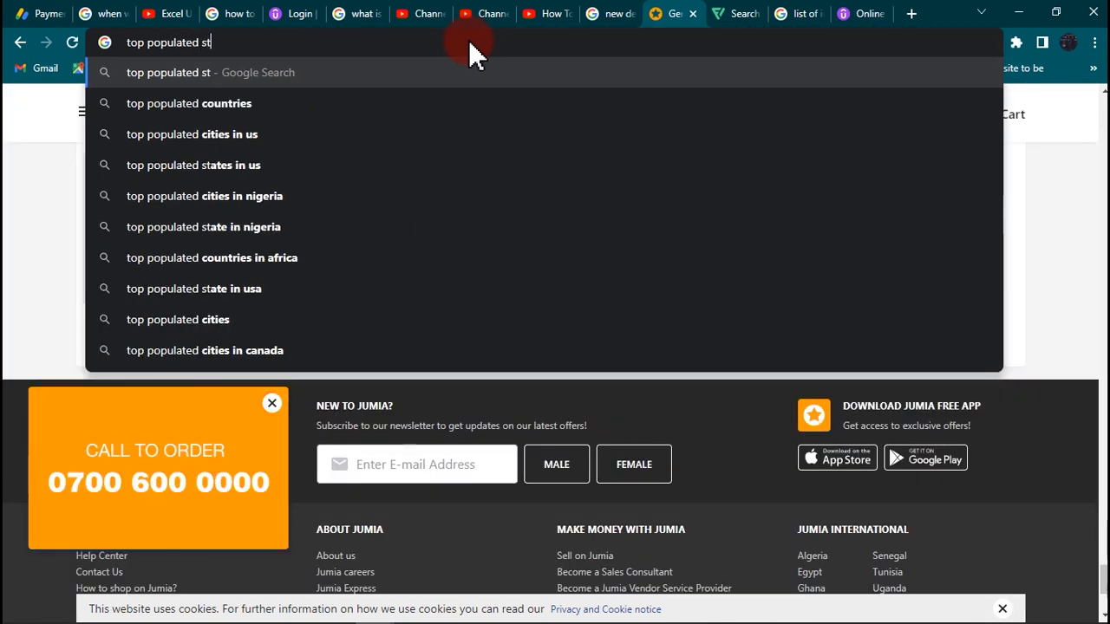
text(ates in the)
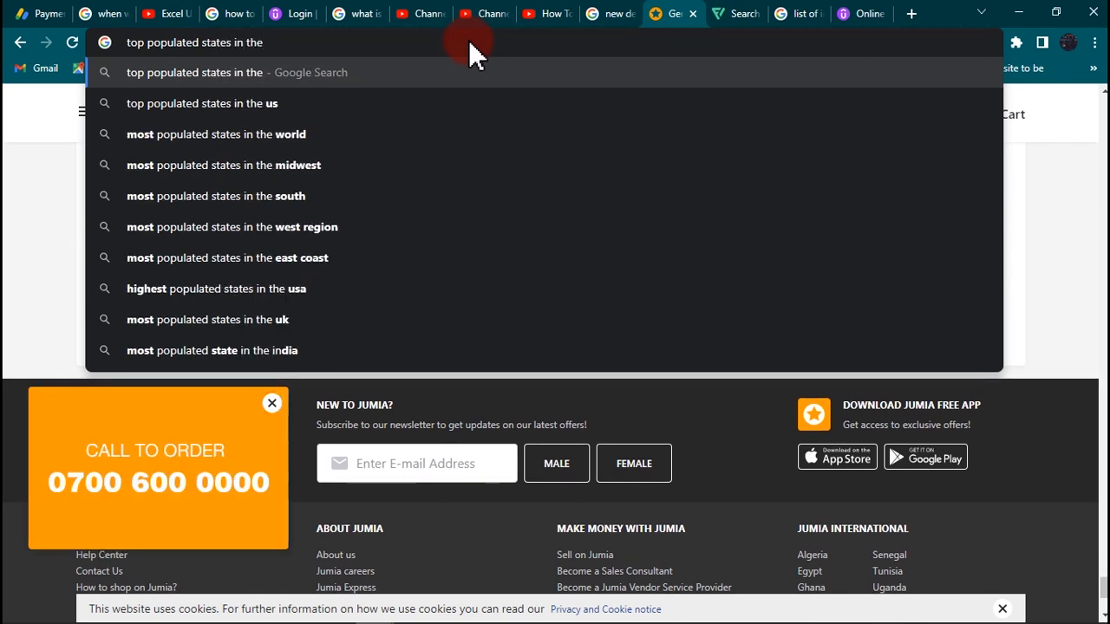
text( us)
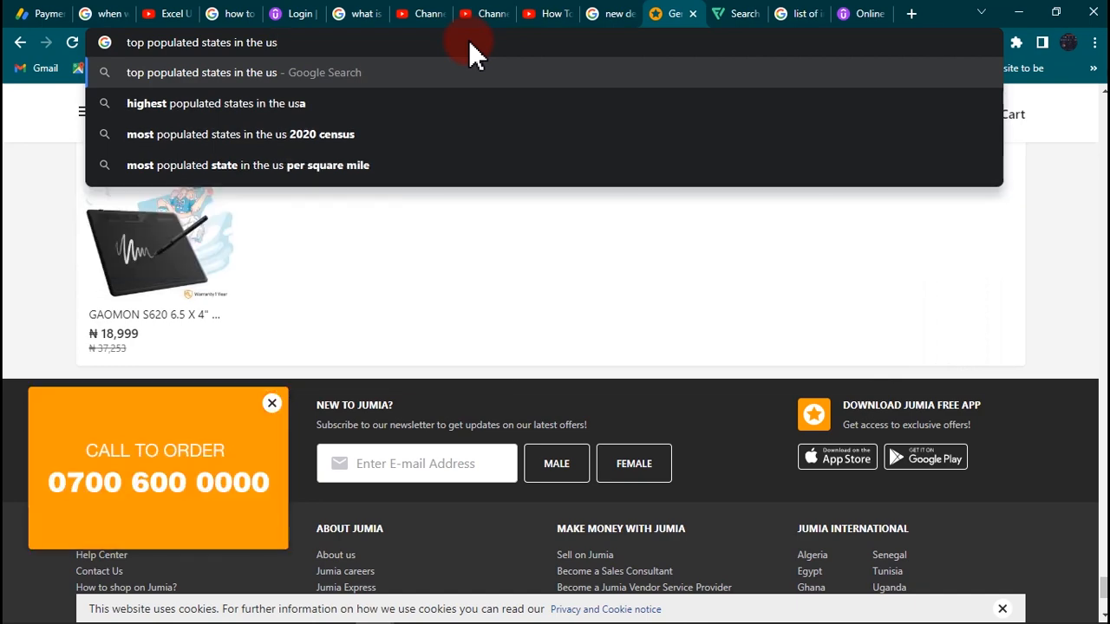
text( 202)
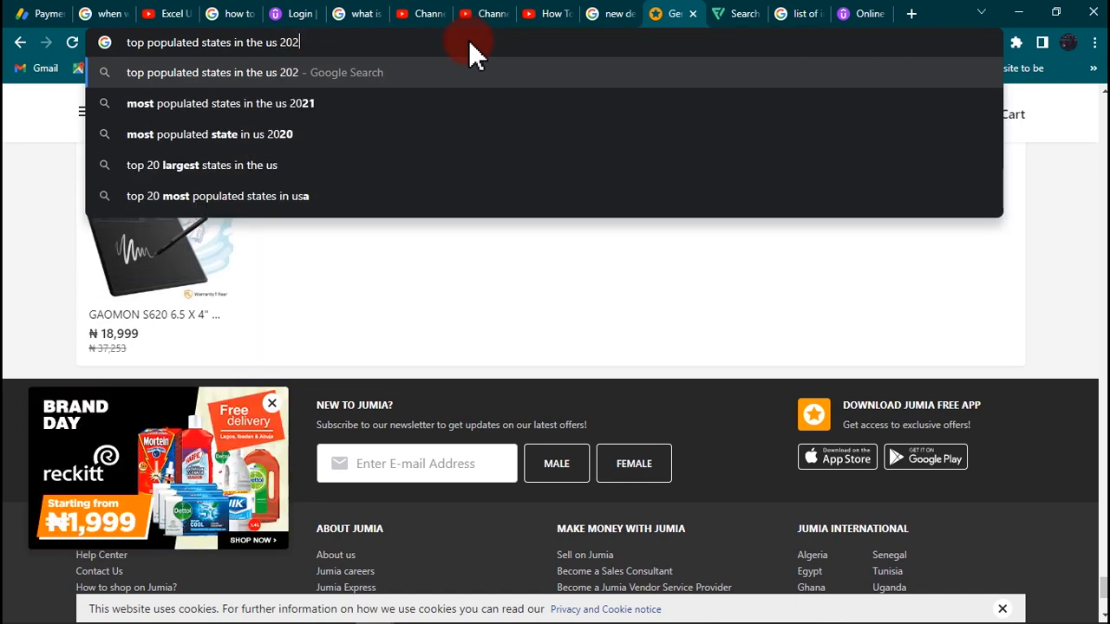
text(2)
key(Return)
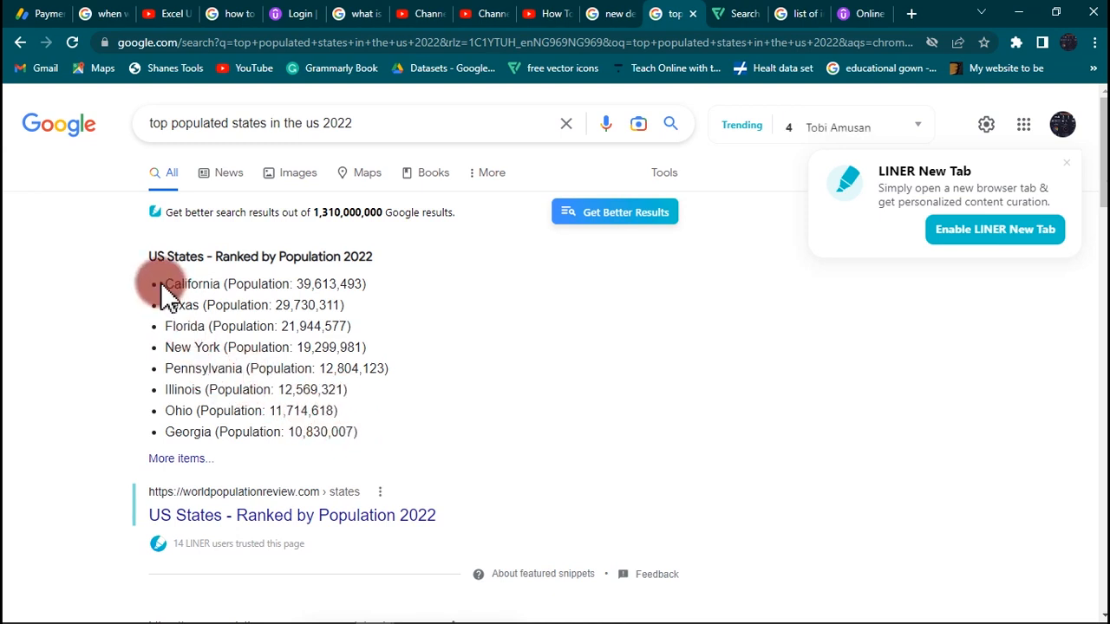
Highlight the US states ranked by population list in the search results and return to the Practice Y workbook in Excel.
drag(162, 280, 360, 425)
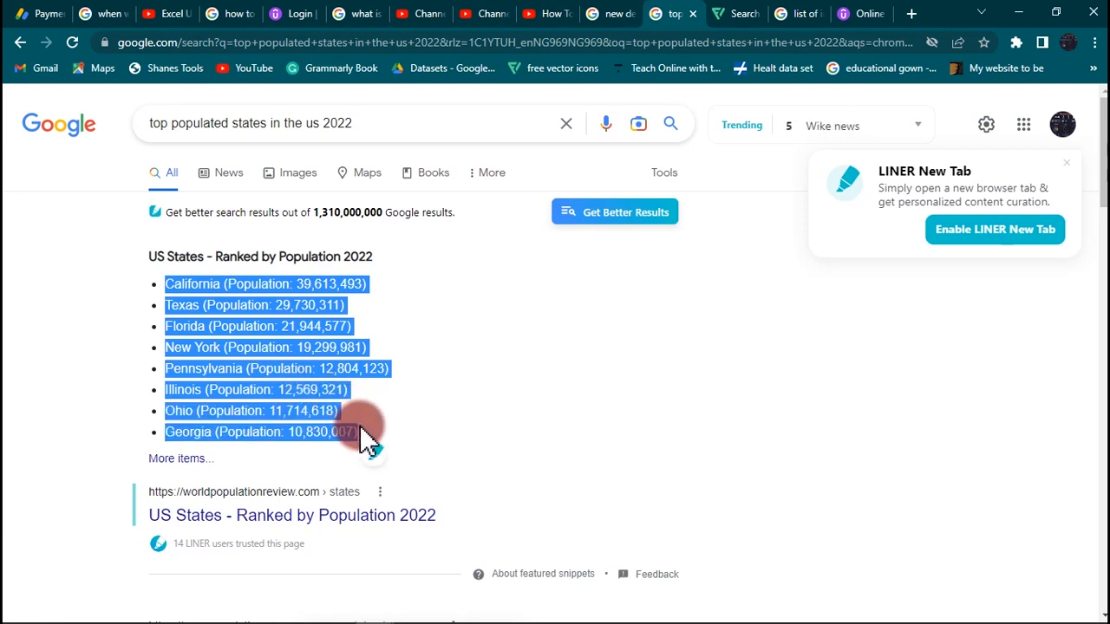
mouse_move(492, 612)
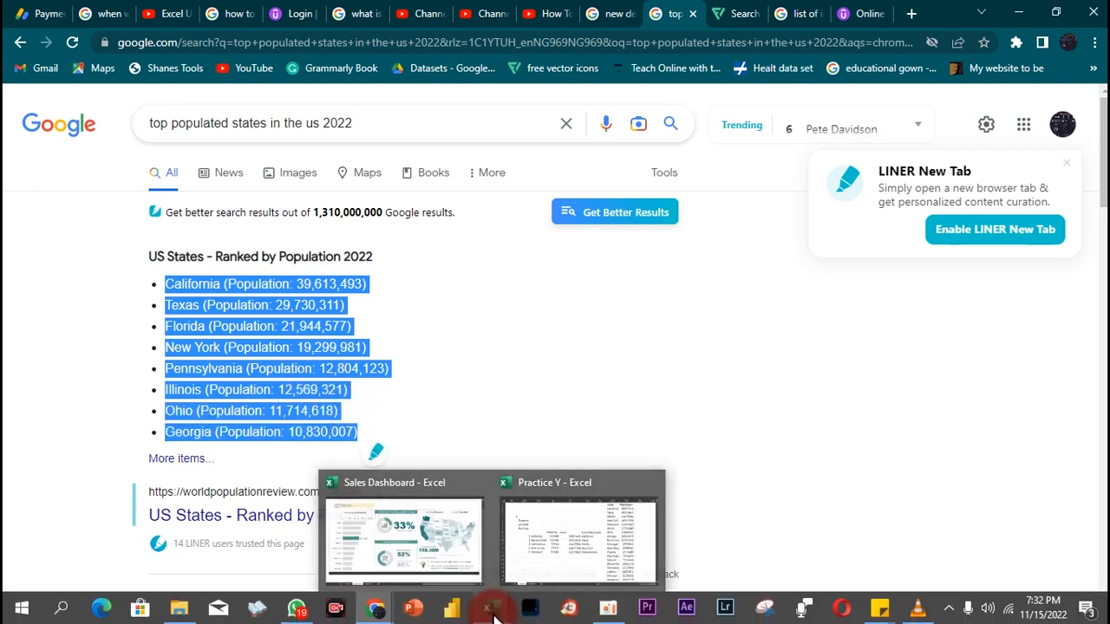
click(555, 556)
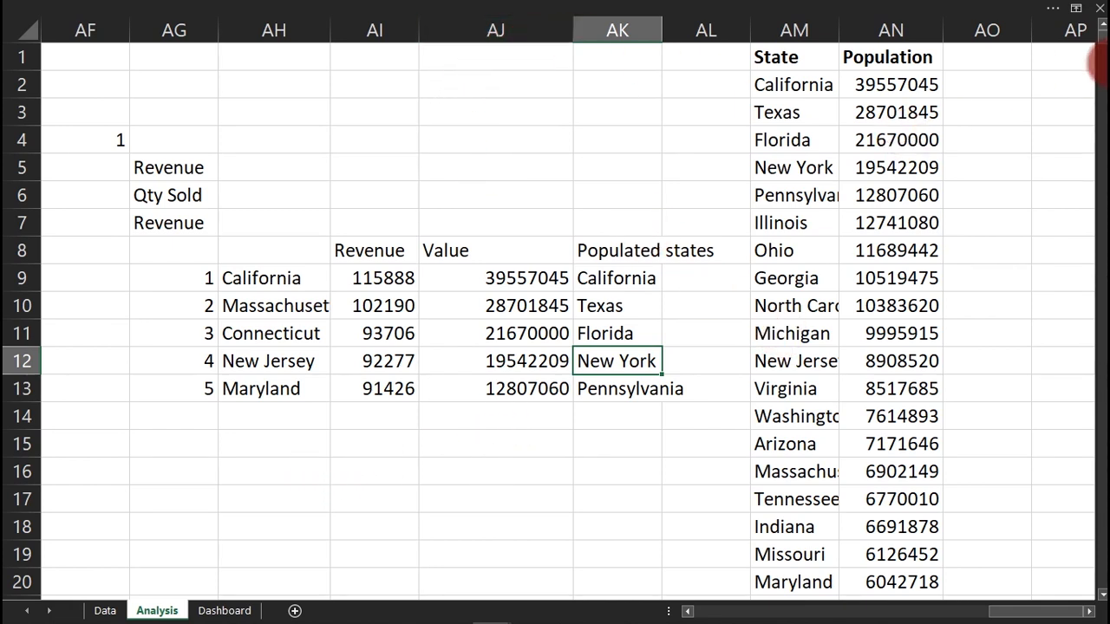
Insert two columns in front of the State and Population columns on the Analysis sheet.
drag(771, 26, 932, 25)
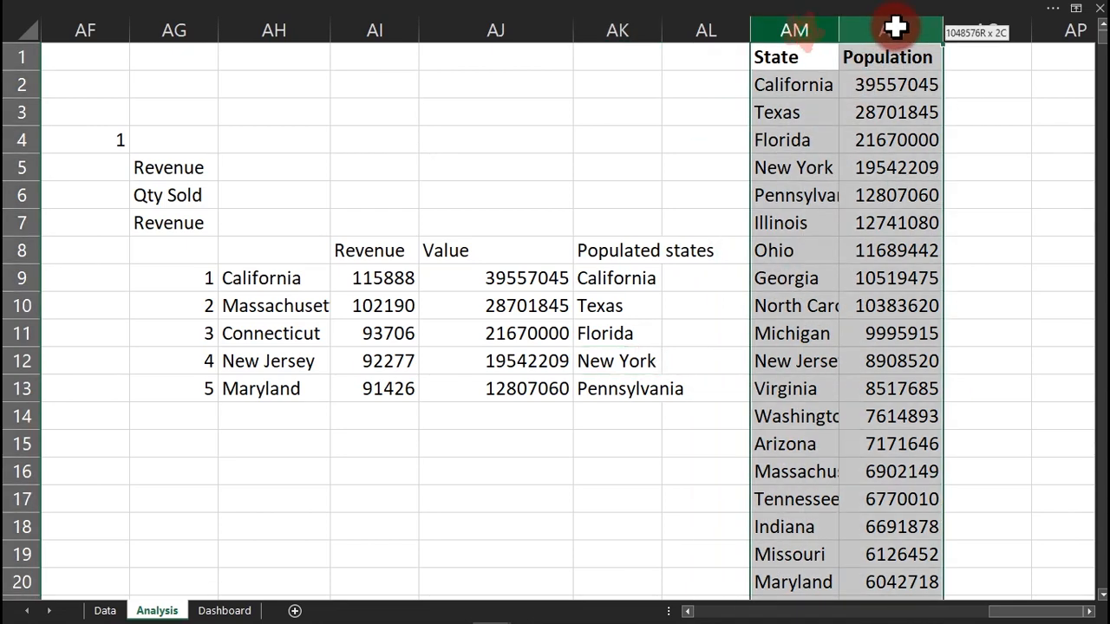
right_click(826, 26)
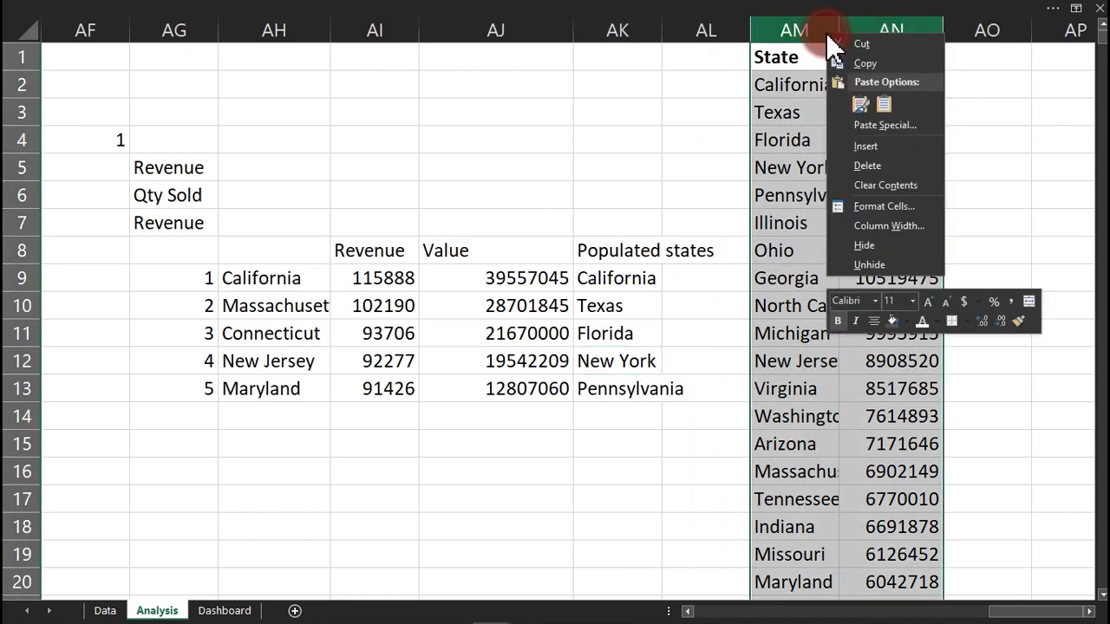
click(878, 147)
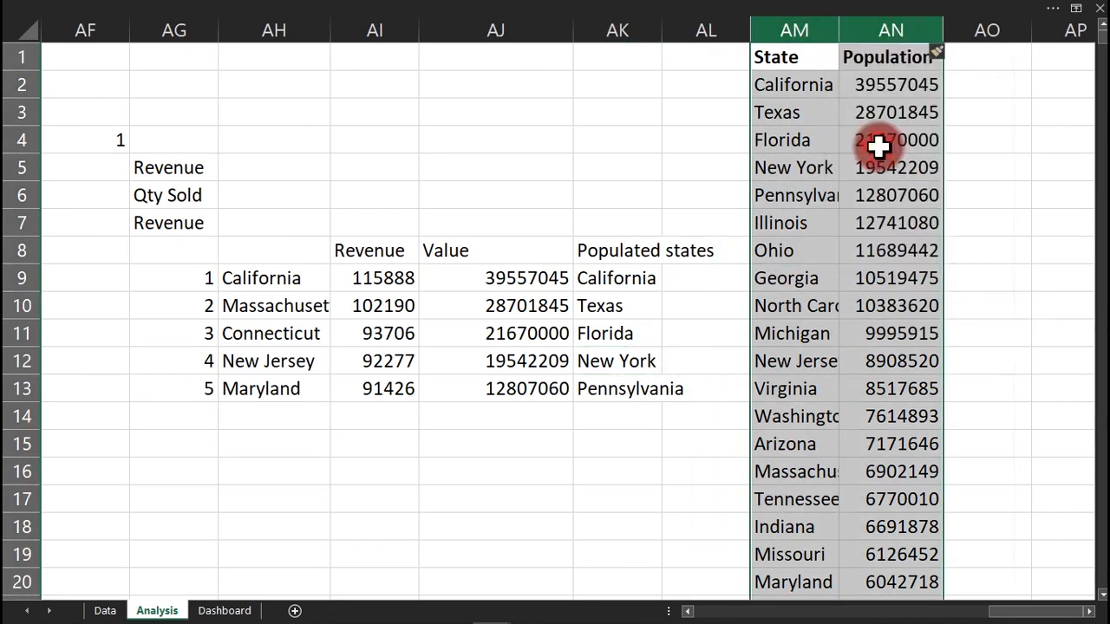
Insert two more blank columns at AM:AN, ahead of the State and Population columns.
right_click(909, 29)
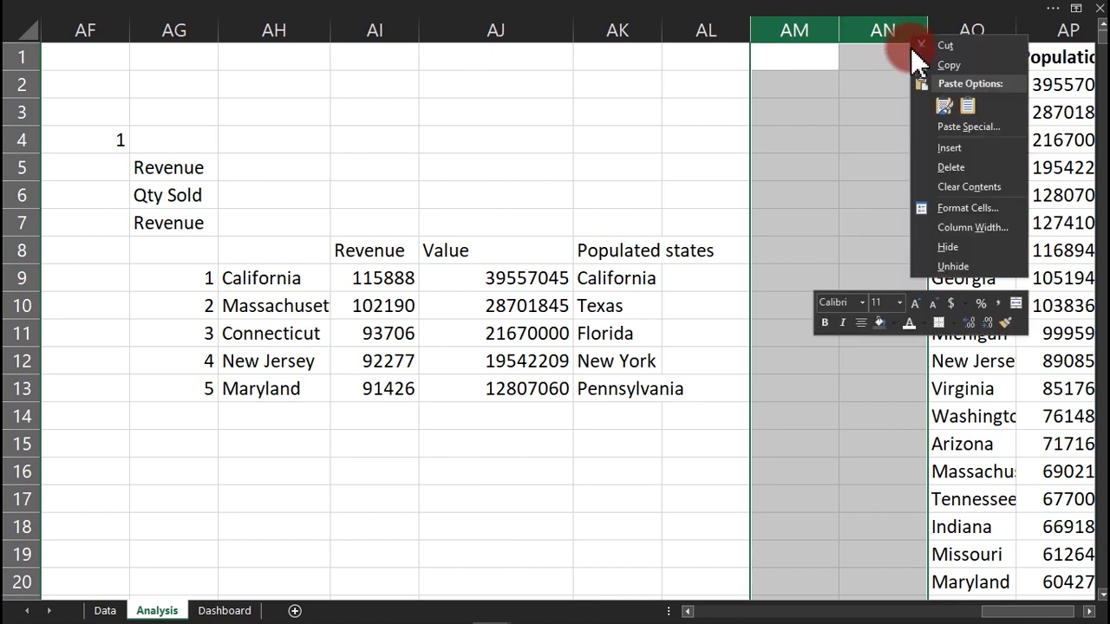
click(957, 155)
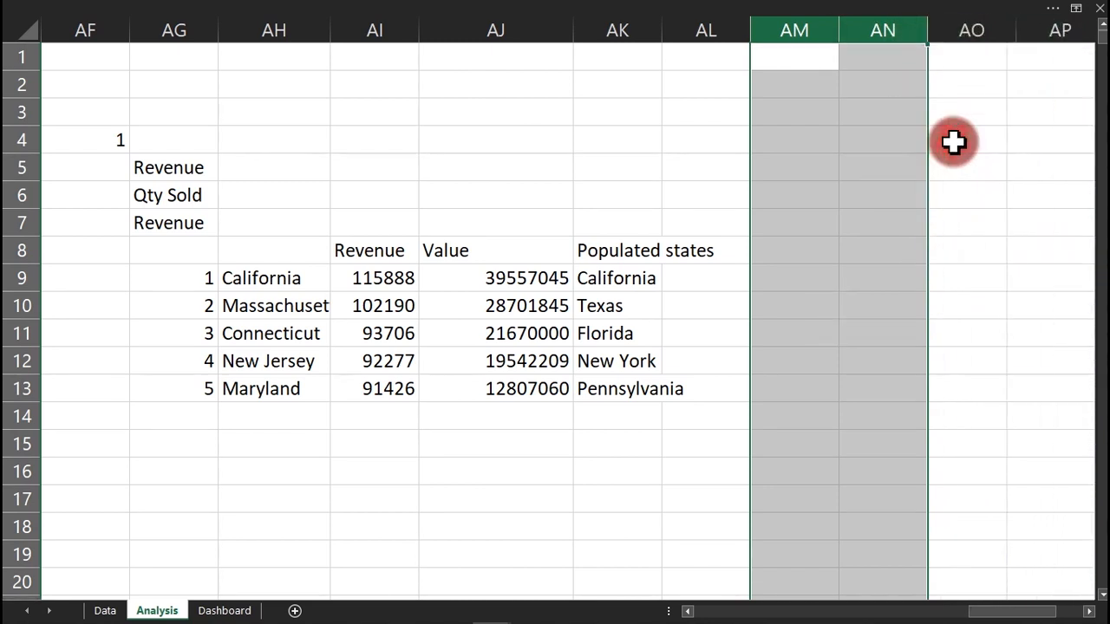
Paste the copied state population list at AN8 using the destination's formatting, and autofit column AN.
click(854, 228)
click(857, 250)
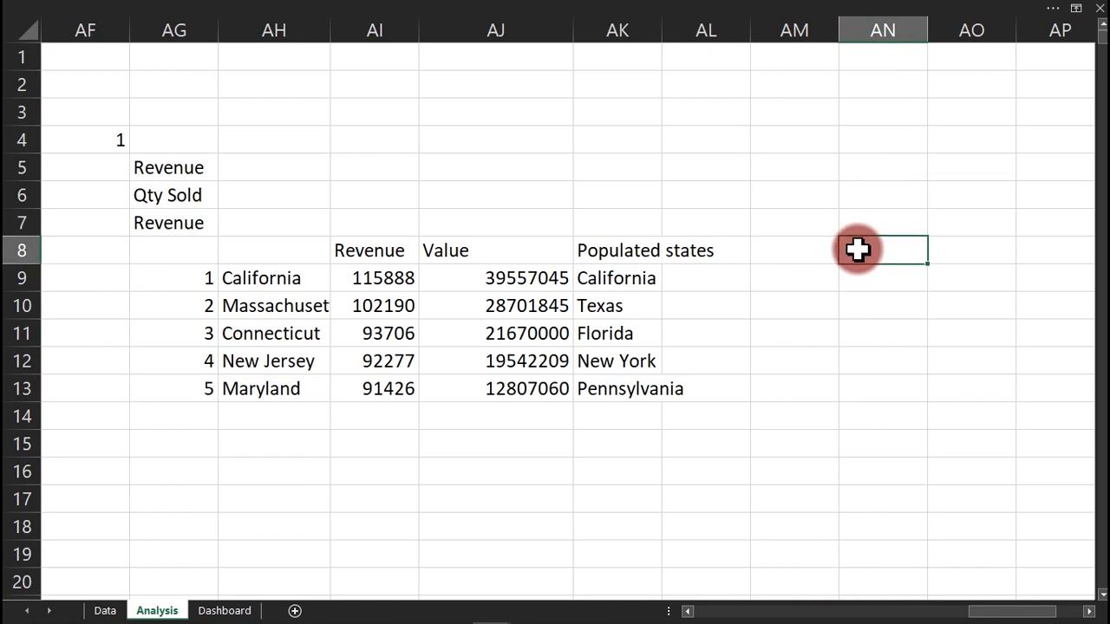
right_click(857, 249)
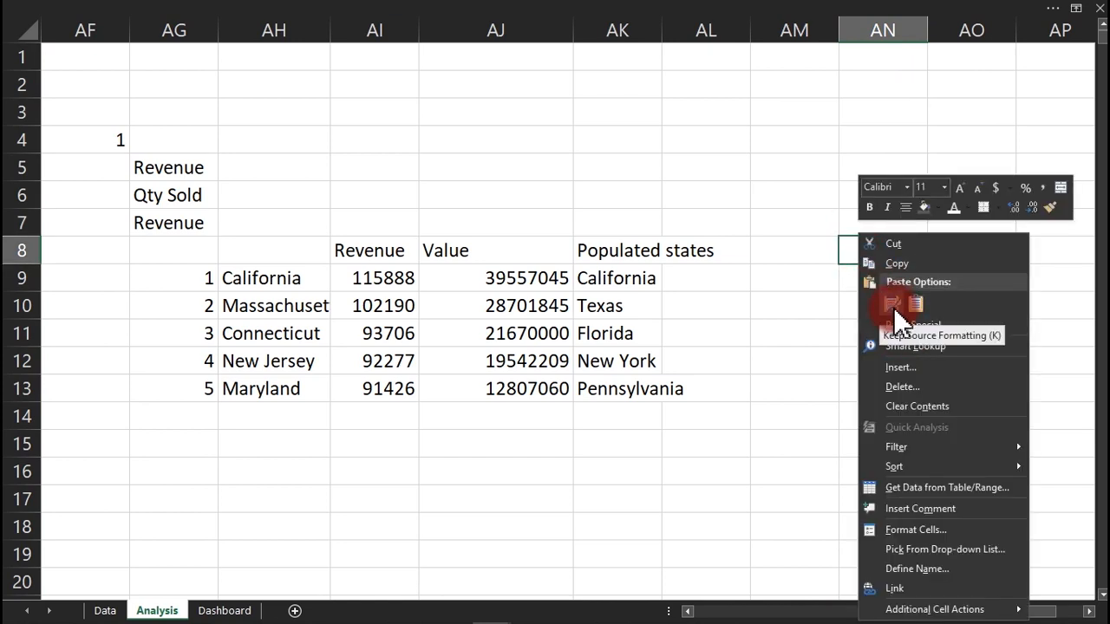
click(915, 305)
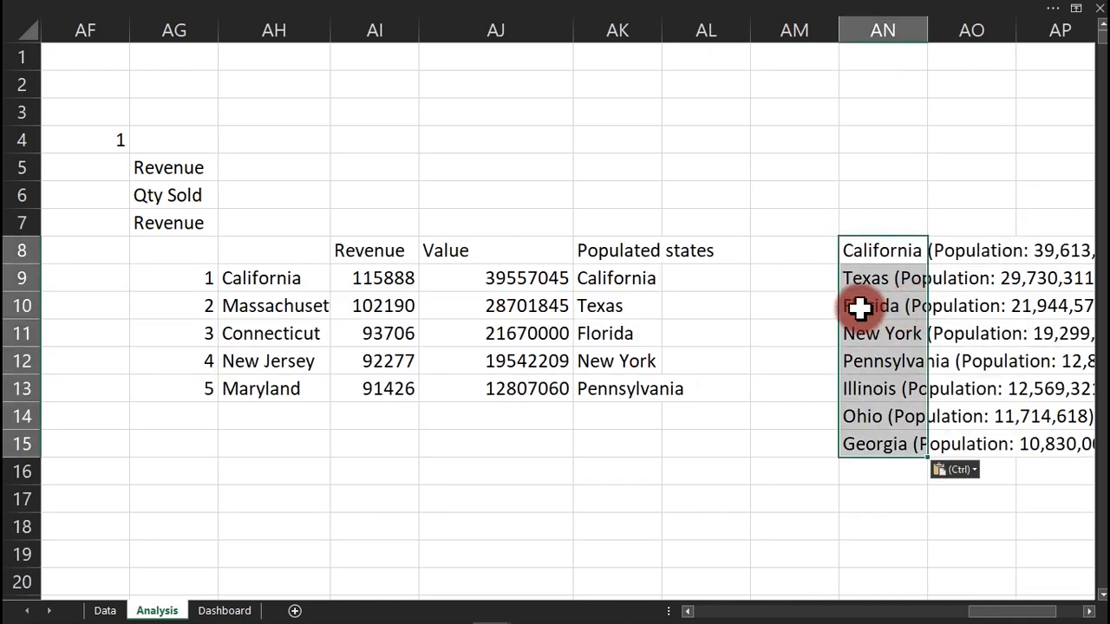
double_click(928, 32)
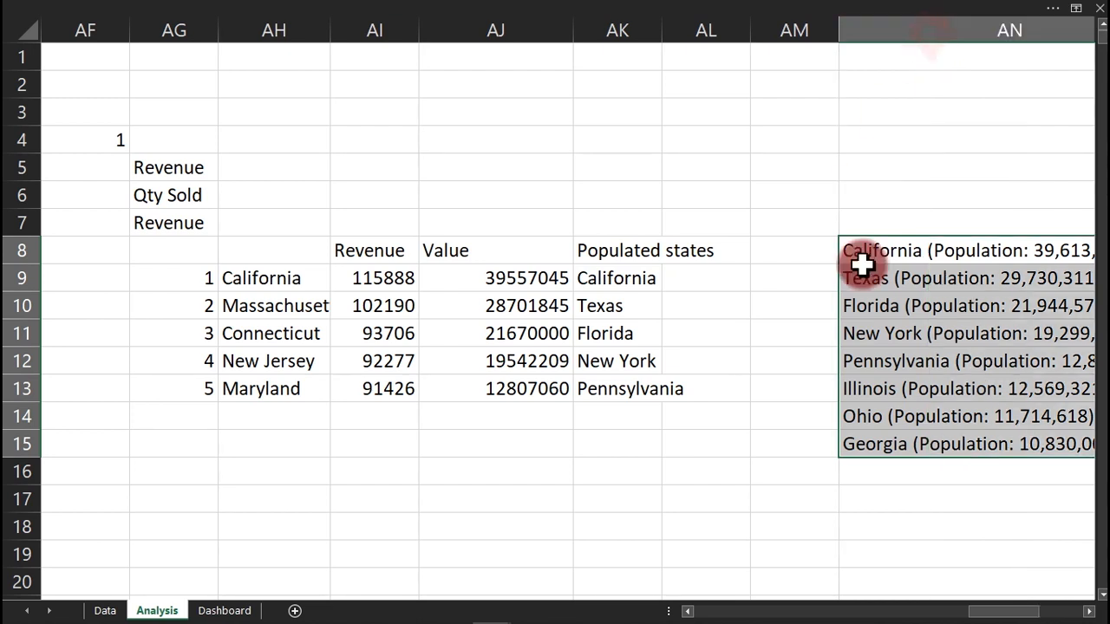
click(211, 394)
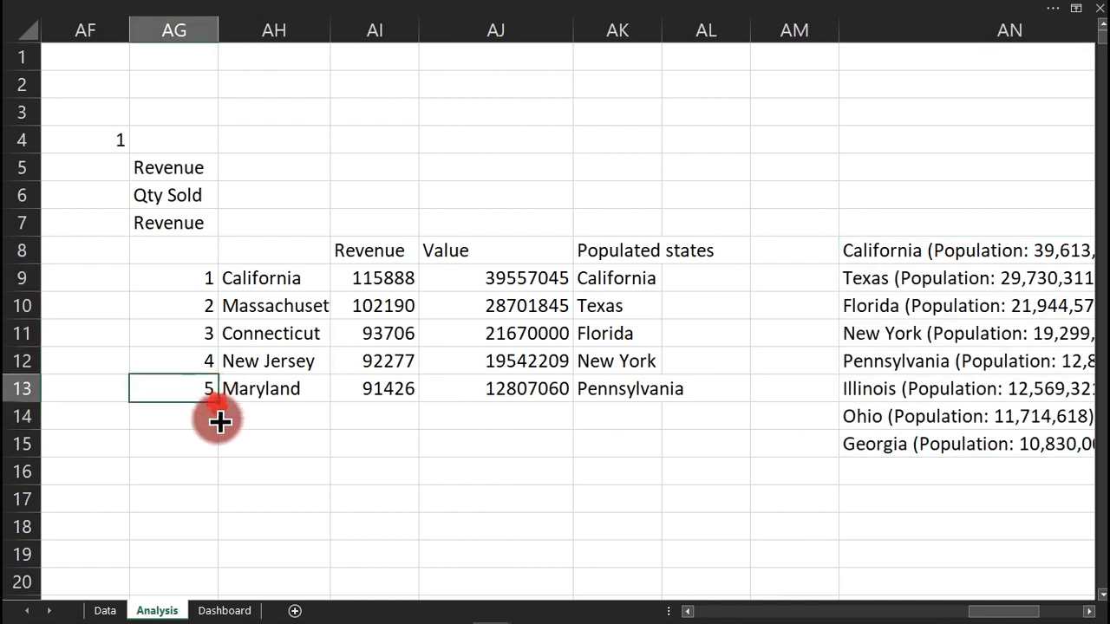
drag(217, 404, 212, 520)
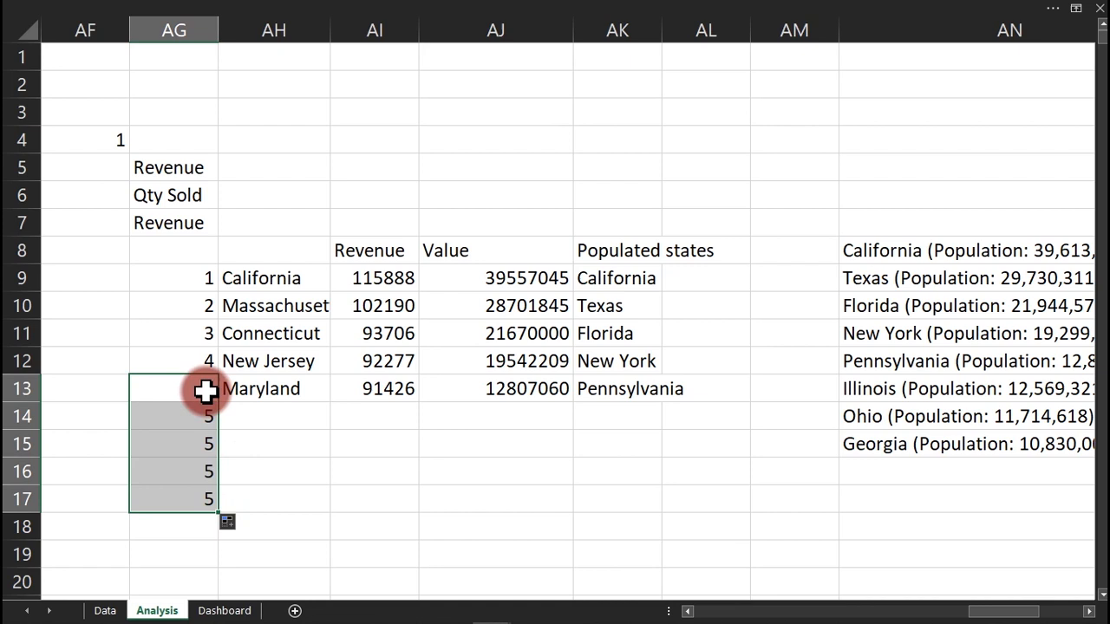
click(236, 523)
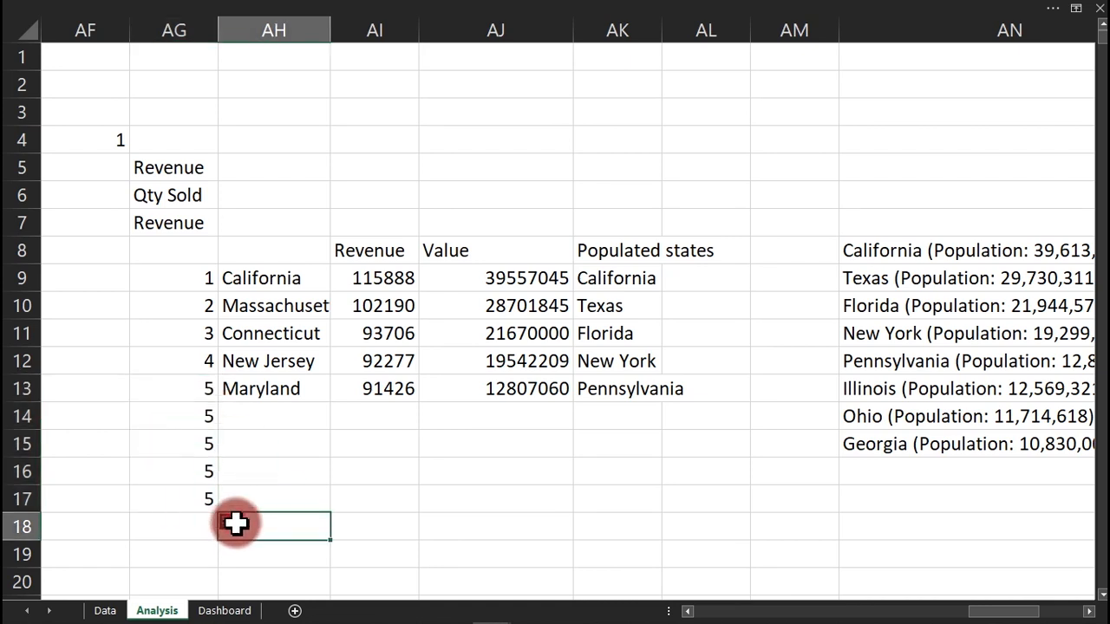
Extend the rank number series in column AG down to 9 in AG17.
click(196, 337)
click(180, 359)
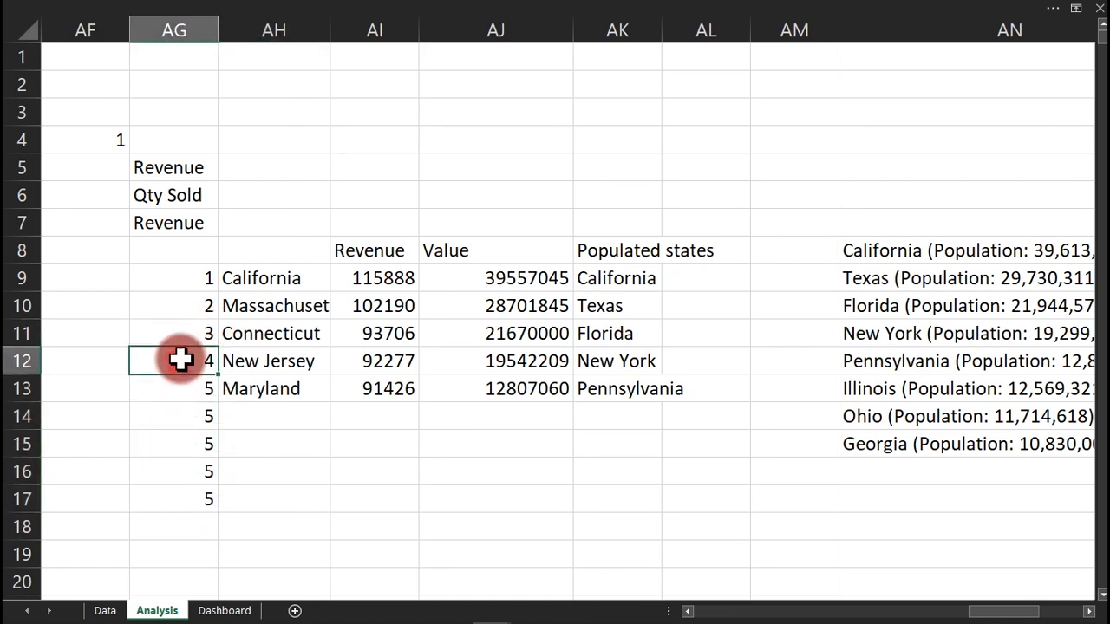
drag(189, 333, 215, 511)
Fill the Value and Populated states formulas from AJ13:AK13 down to row 17.
click(544, 390)
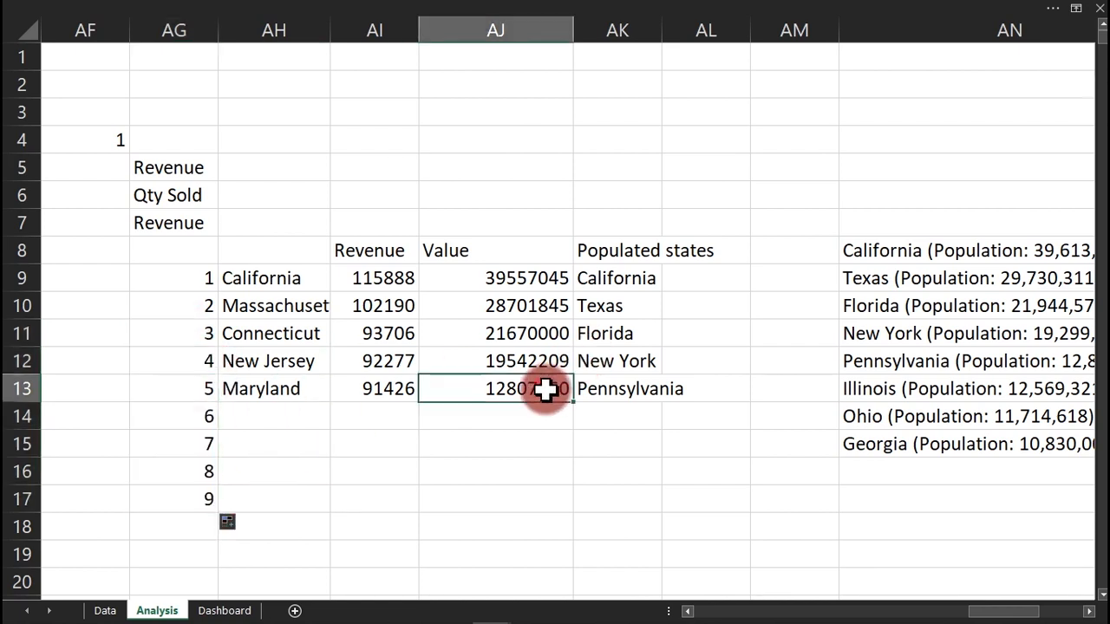
mouse_move(546, 390)
mouse_down()
mouse_move(648, 395)
mouse_move(664, 445)
mouse_move(654, 503)
mouse_up()
click(744, 420)
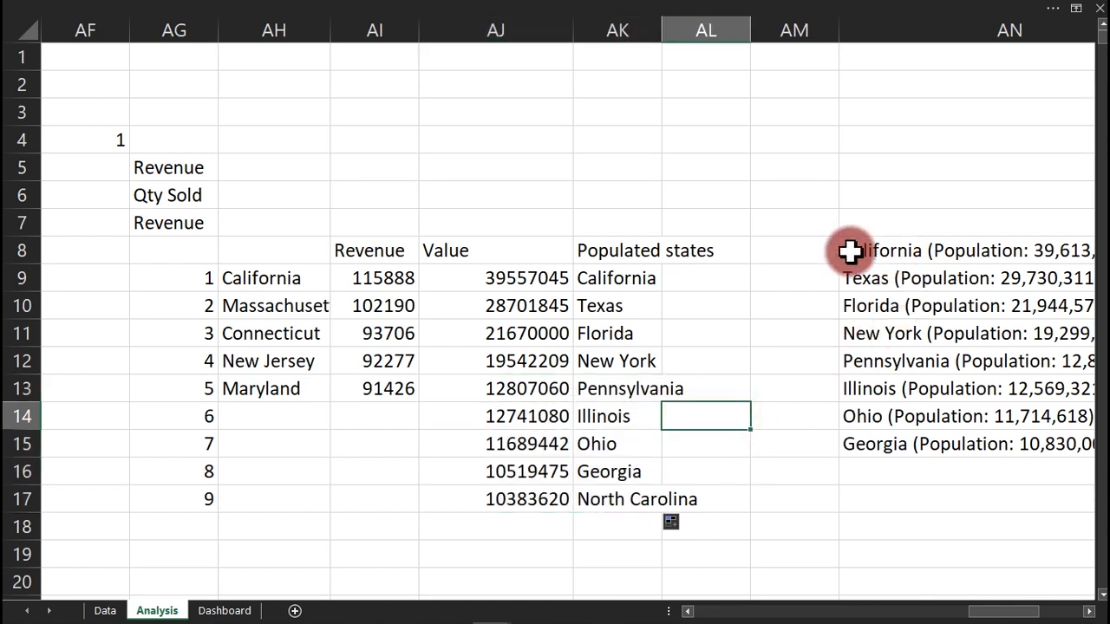
Compare the Populated states entries in column AK with the pasted list in column AN, and check the recommendations on the Dashboard sheet.
click(641, 280)
click(861, 277)
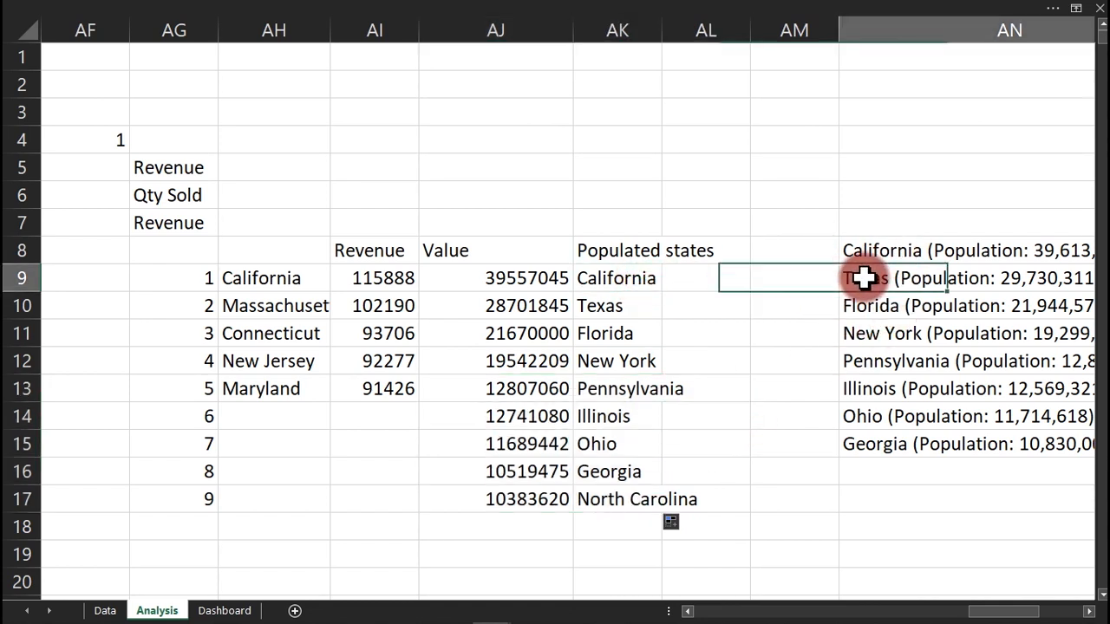
click(642, 303)
click(860, 299)
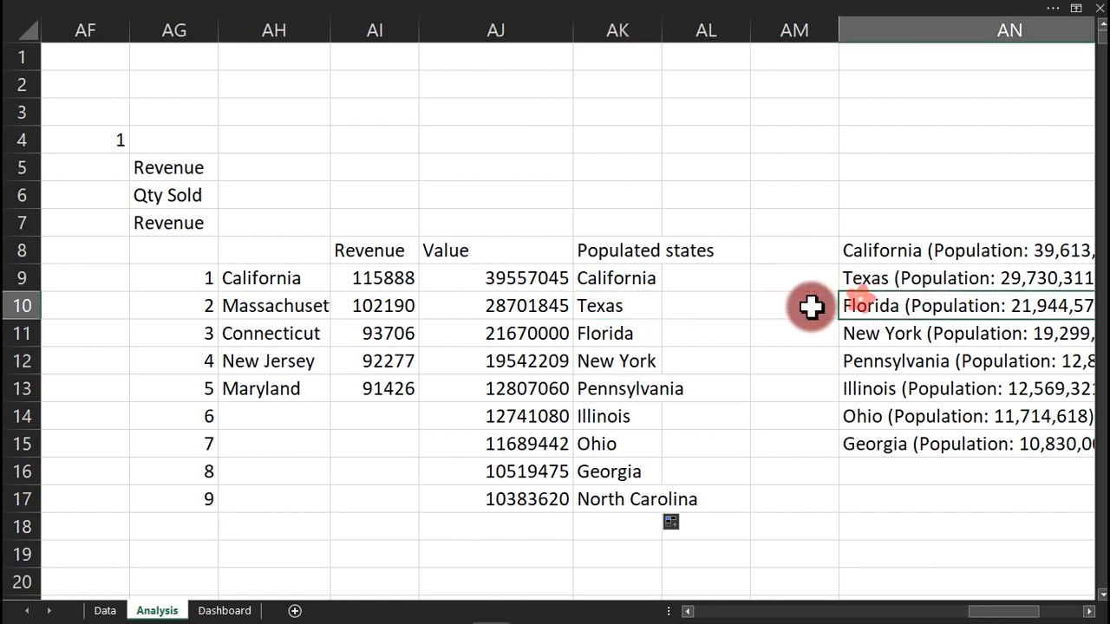
click(632, 337)
click(836, 336)
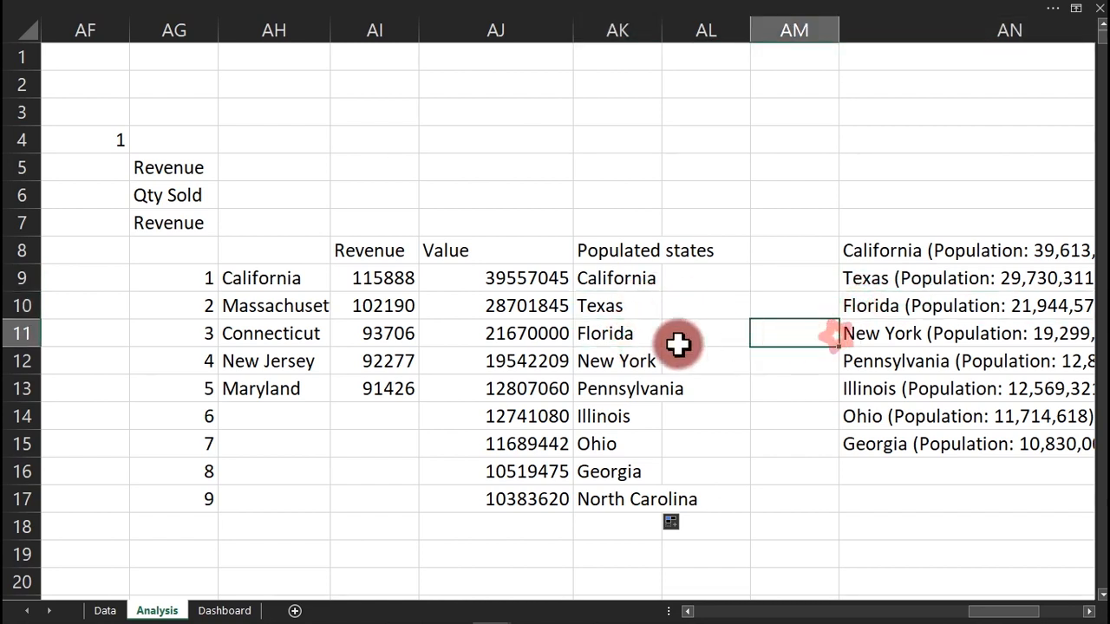
click(616, 361)
click(857, 351)
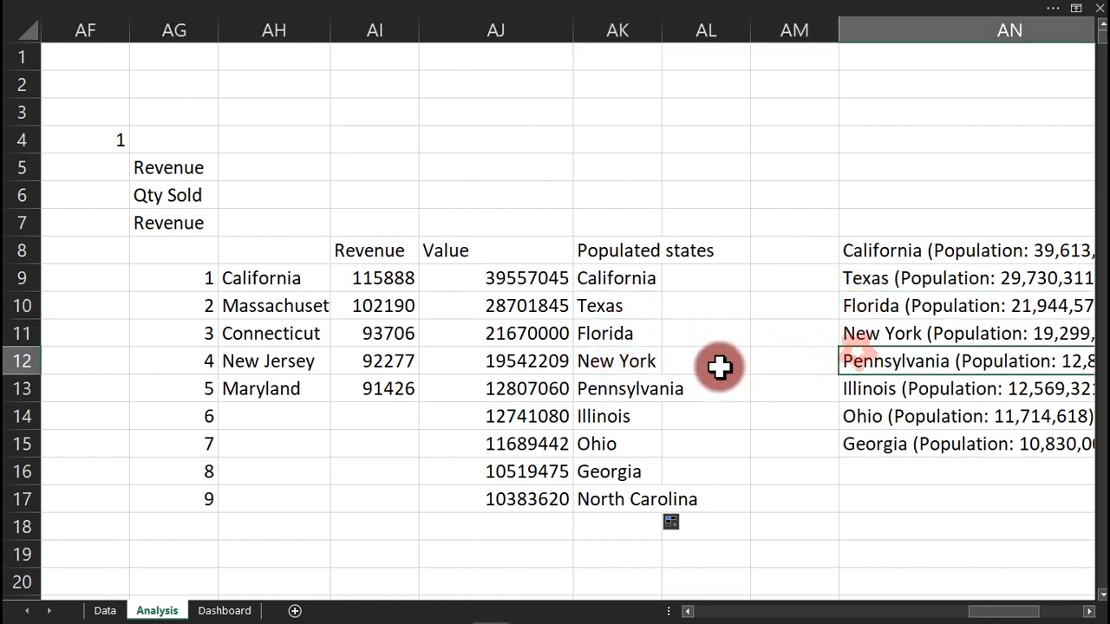
click(645, 389)
click(861, 389)
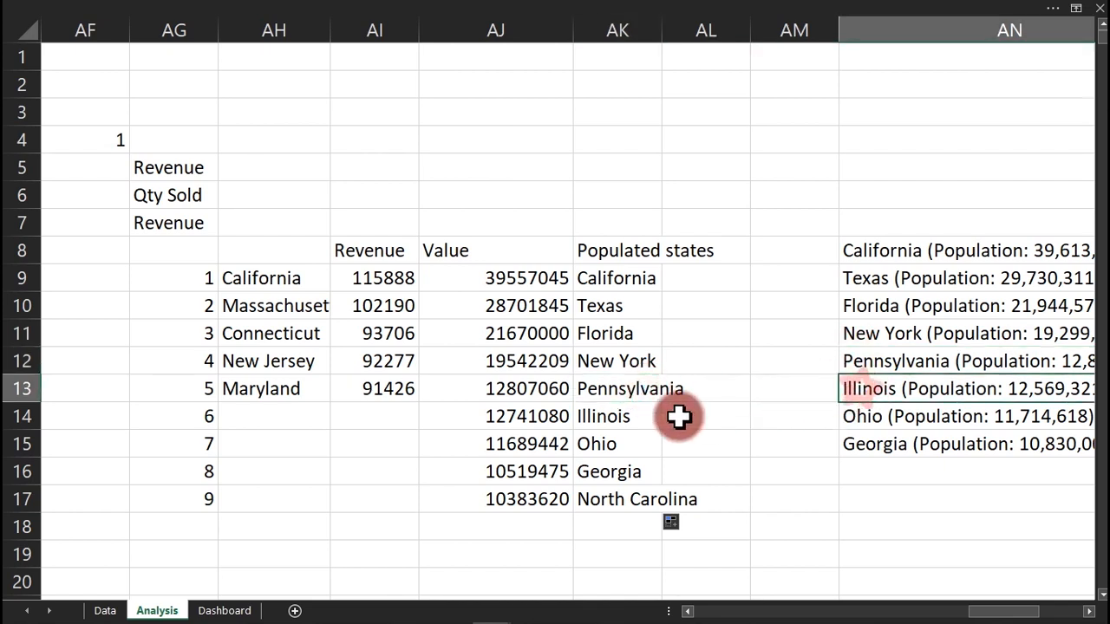
click(846, 420)
click(639, 448)
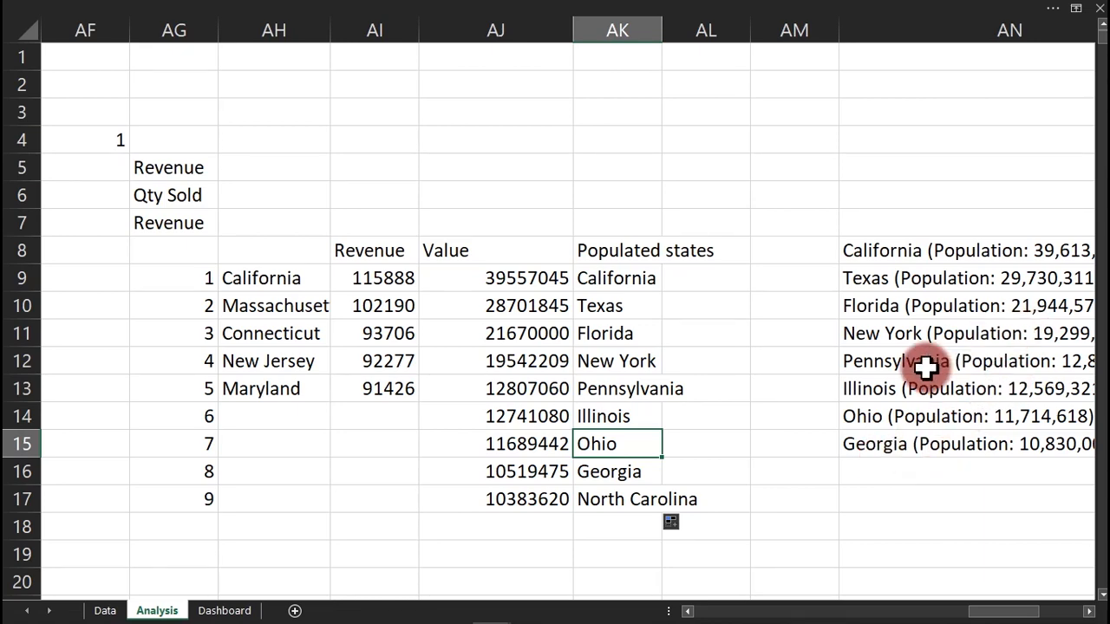
click(225, 611)
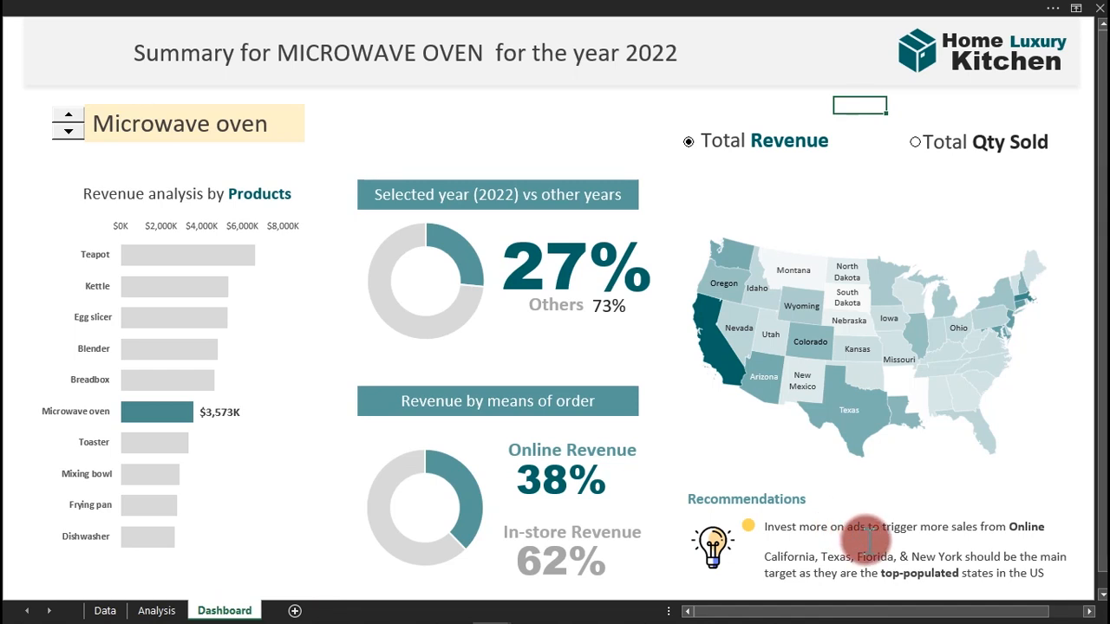
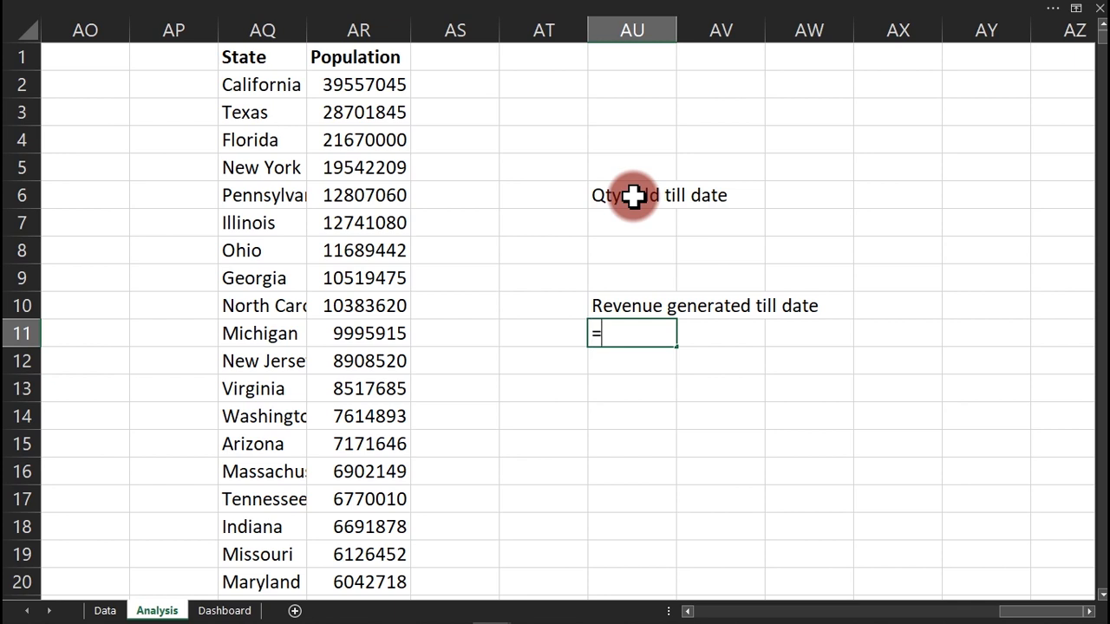
Complete a SUM formula in AU11 under "Revenue generated till date" that totals the Data sheet's Revenue column E.
text(sum)
key(Tab)
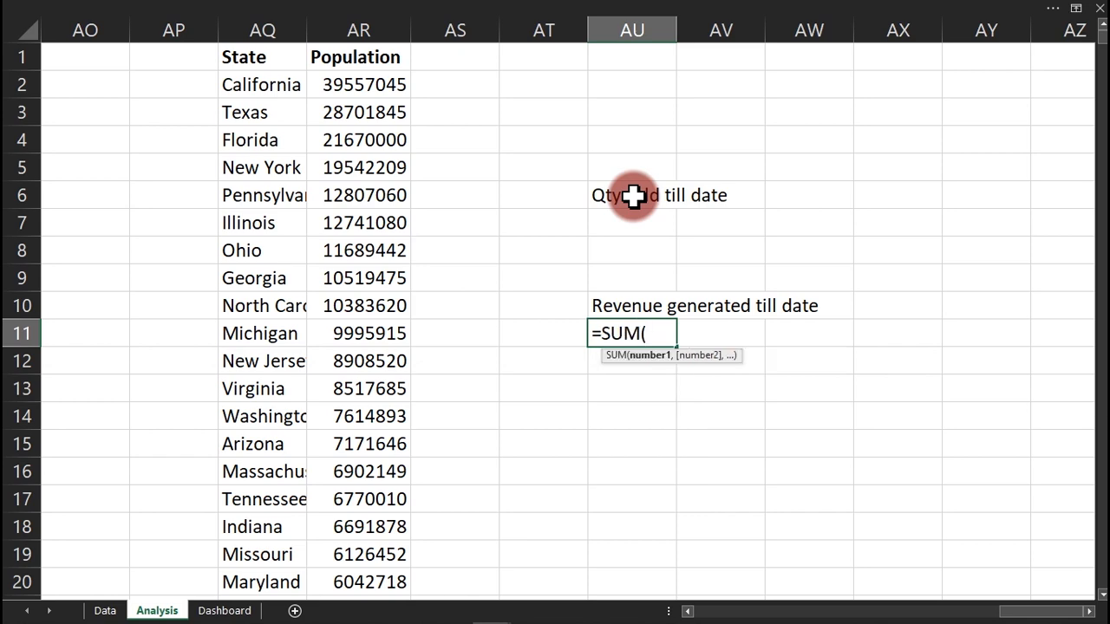
click(104, 611)
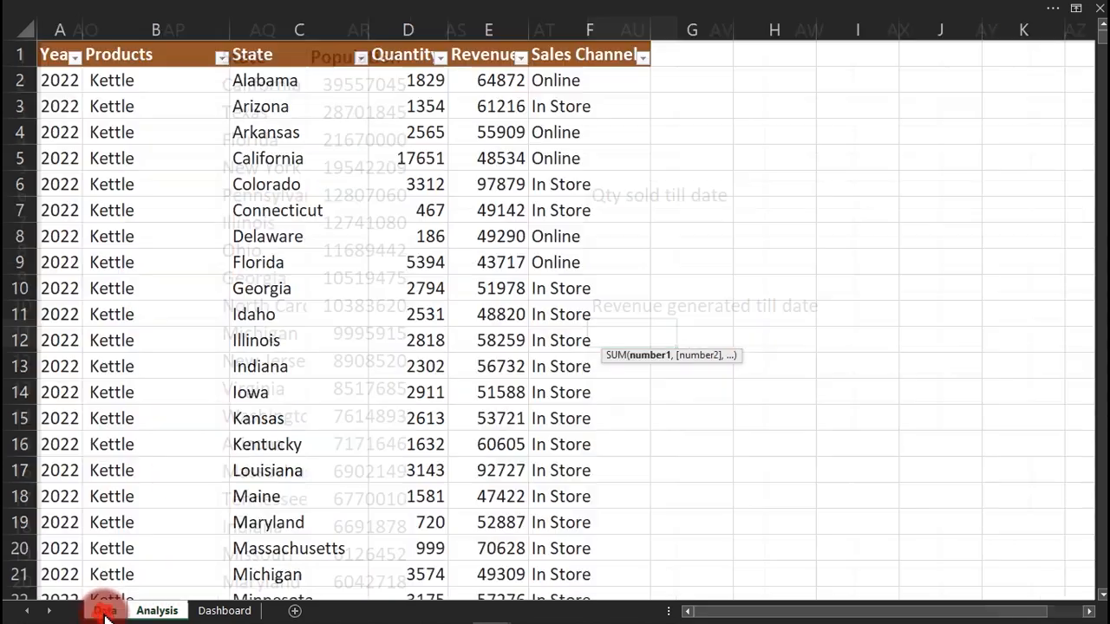
click(490, 28)
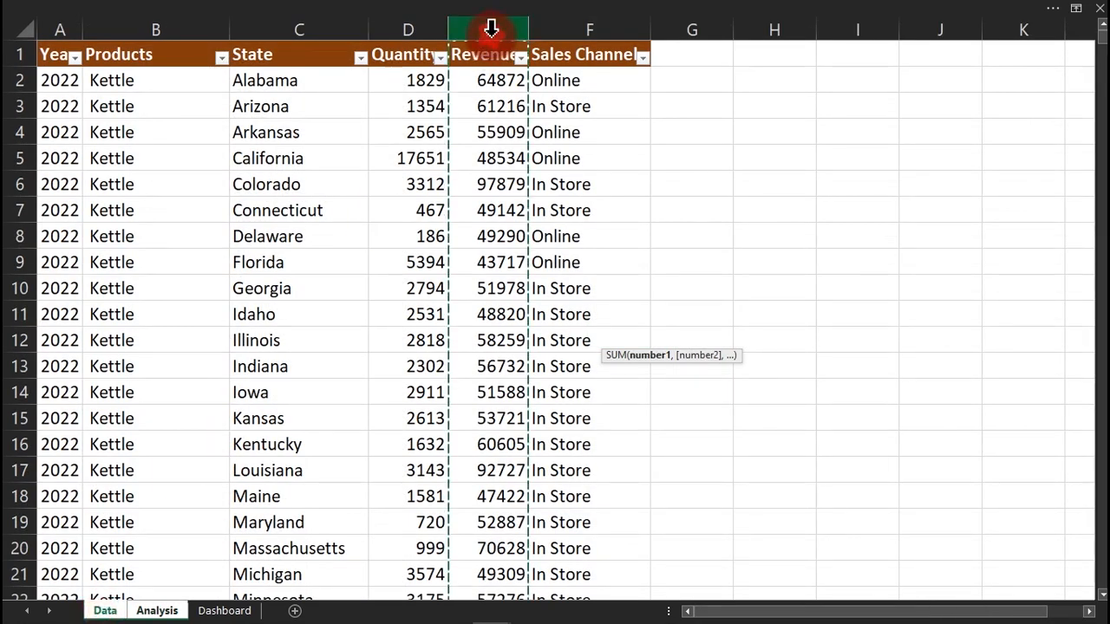
key(Return)
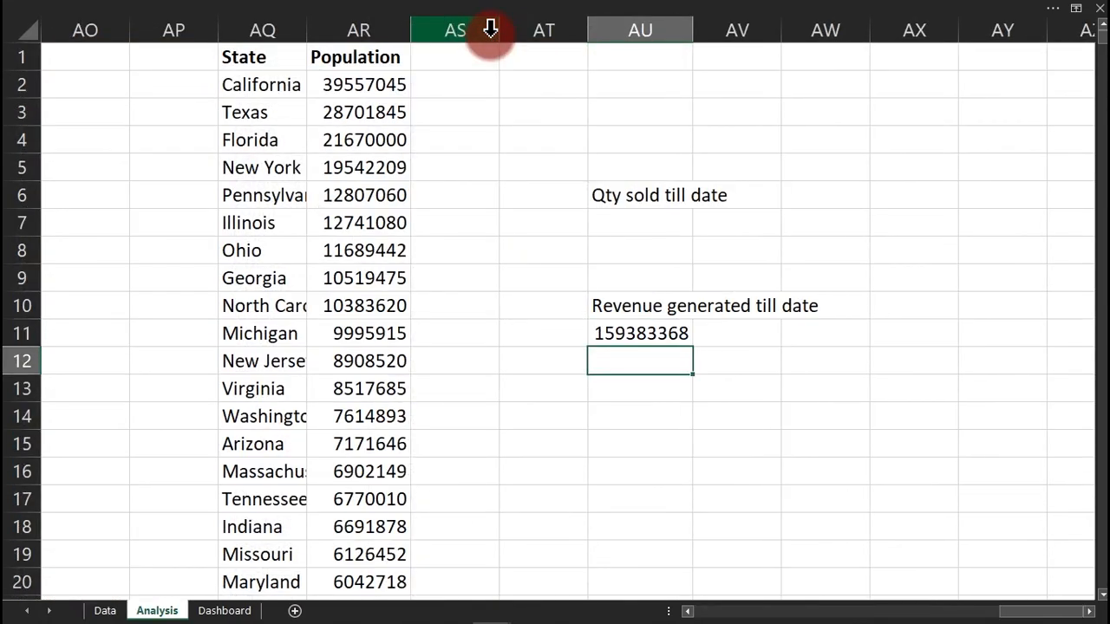
Format the revenue total in AU11 as Currency with the $ symbol and 0 decimal places.
click(639, 335)
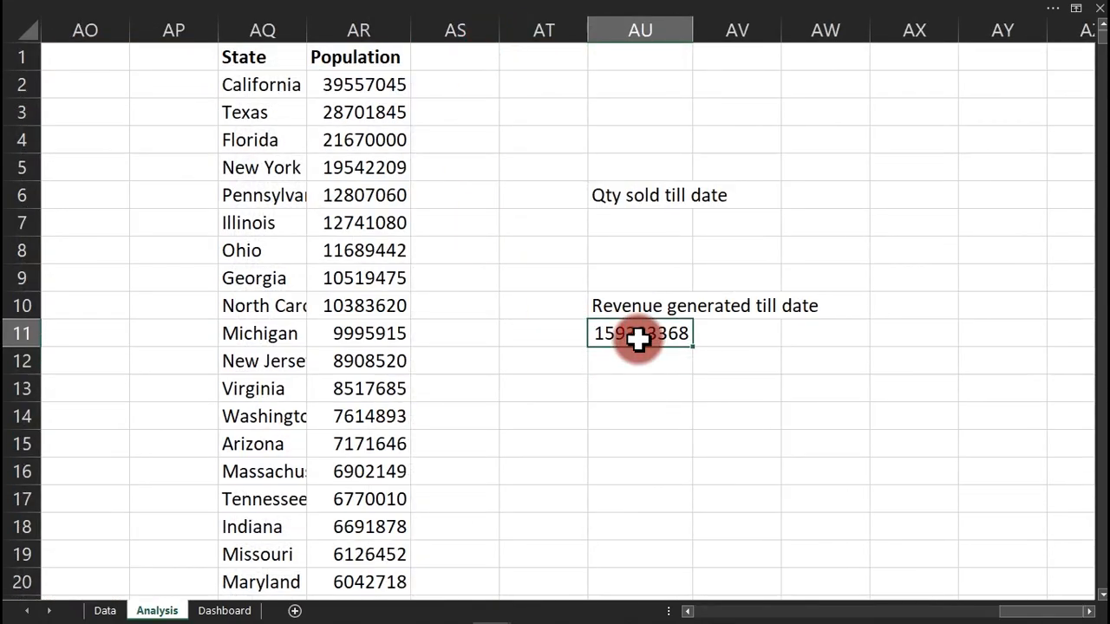
key(ctrl+1)
click(281, 182)
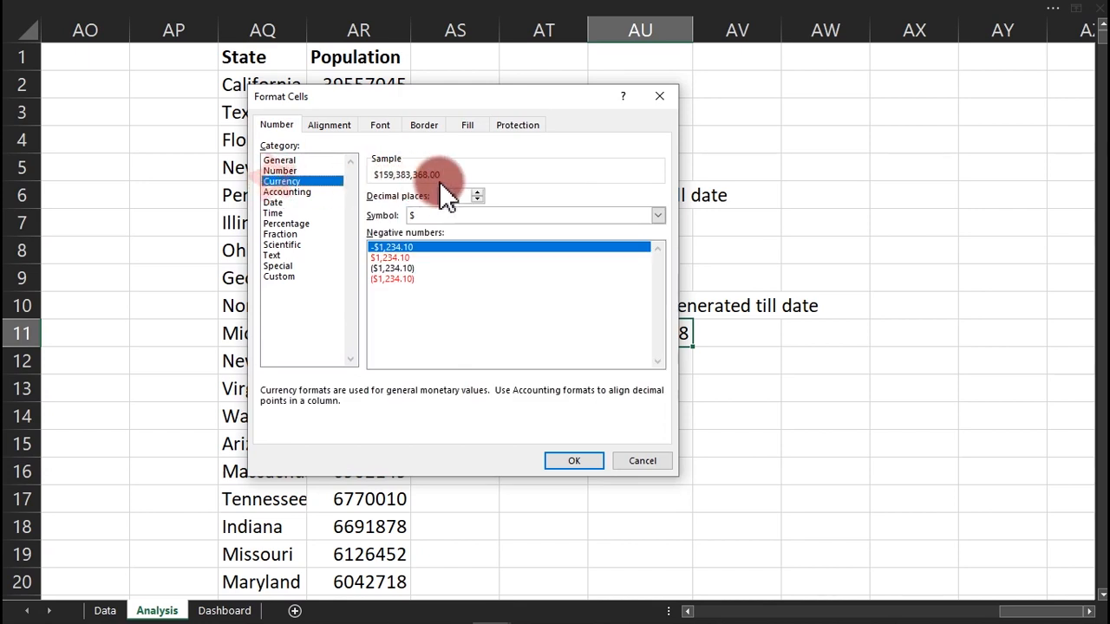
double_click(477, 200)
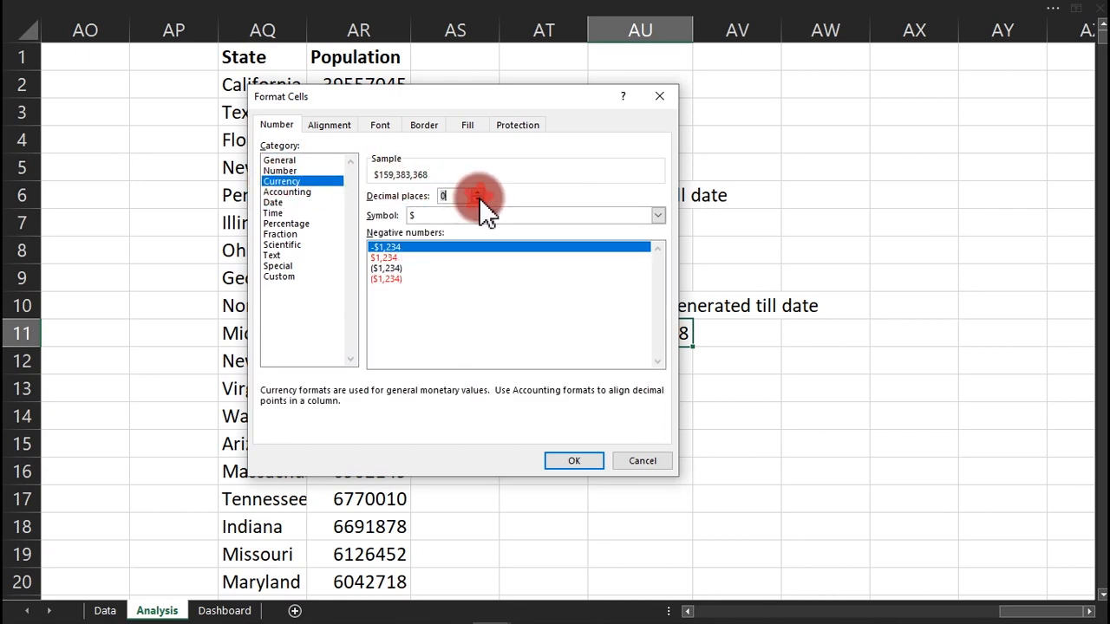
click(576, 459)
Enter a SUM formula in AU7 under "Qty sold till date" that totals the Data sheet's Quantity column D.
click(644, 225)
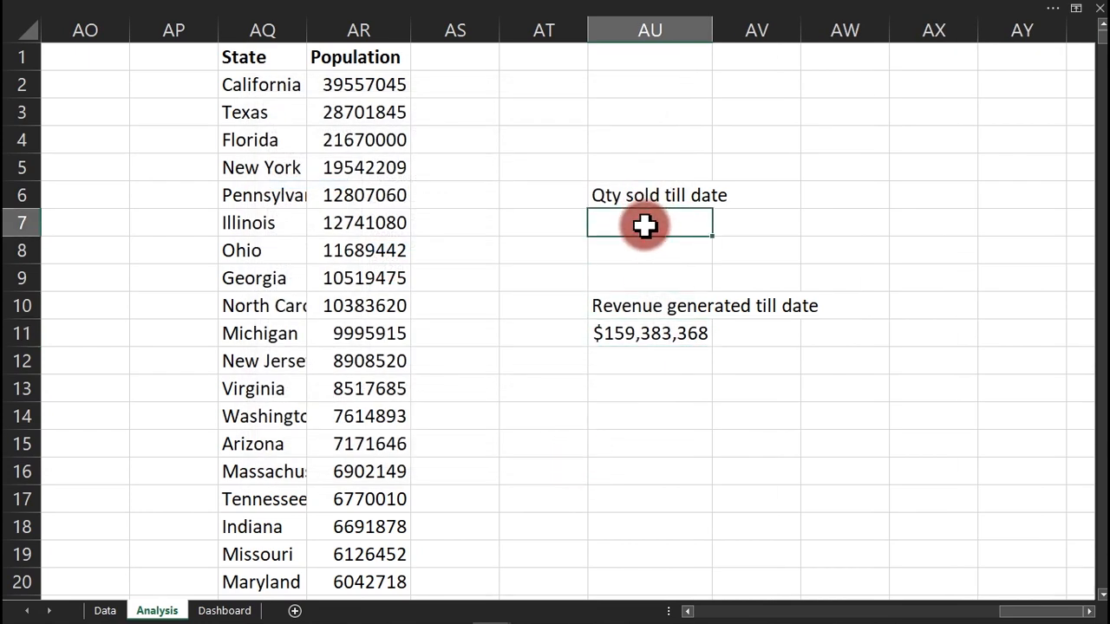
text(=sum)
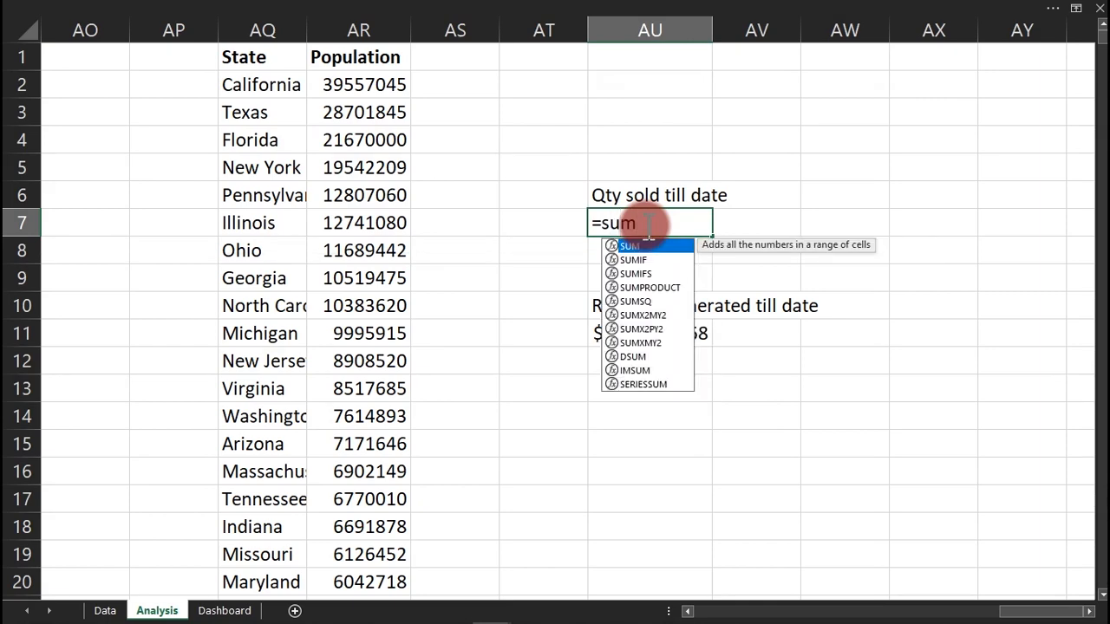
key(Tab)
click(102, 610)
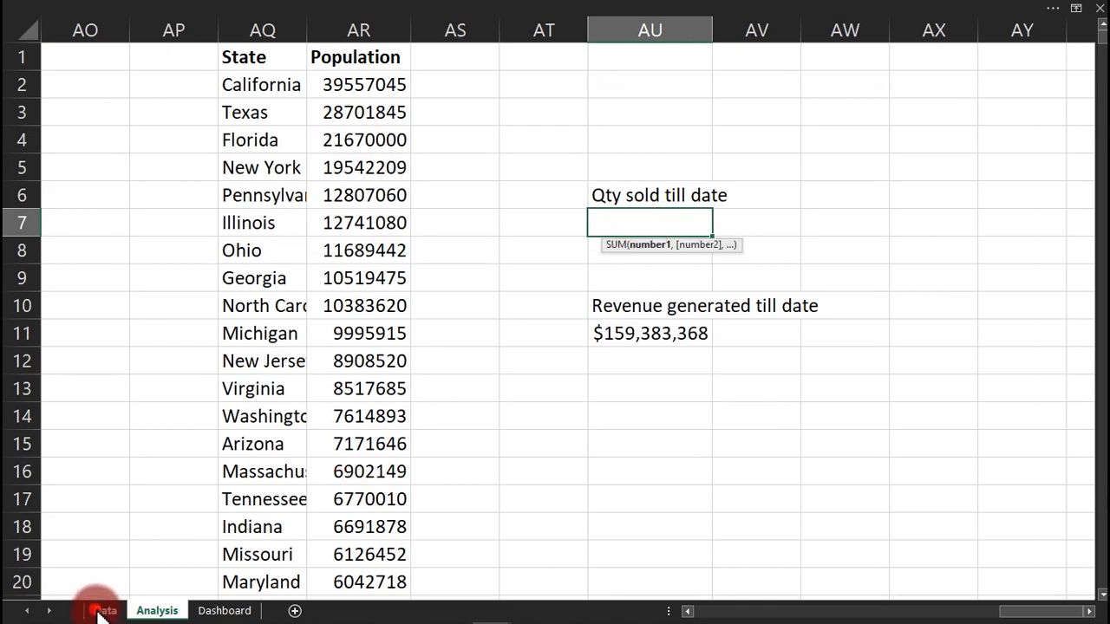
click(406, 29)
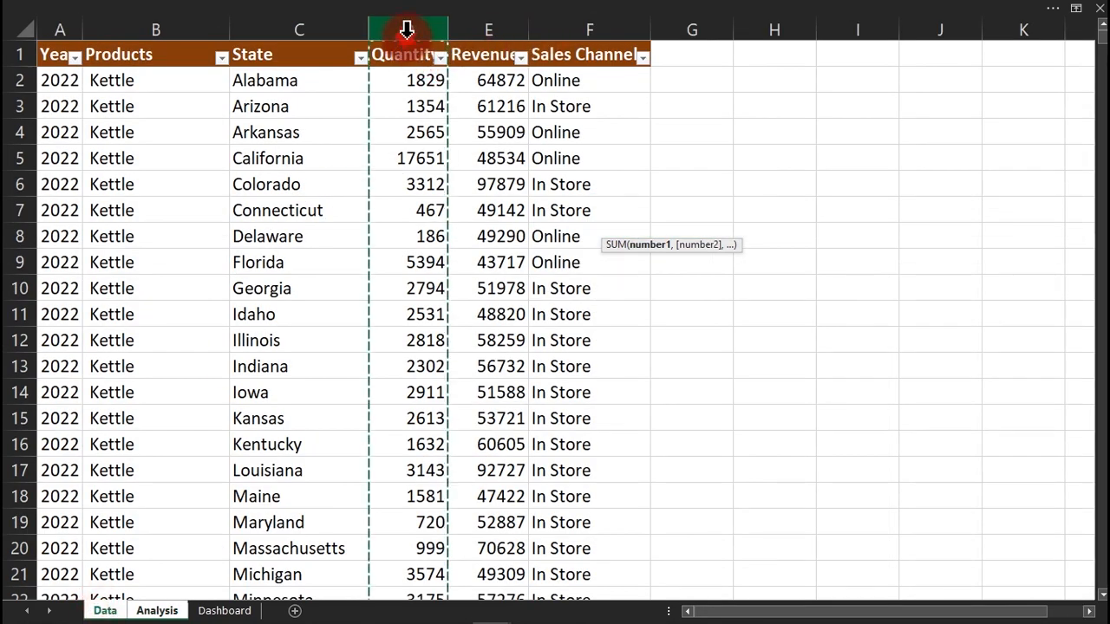
key(Return)
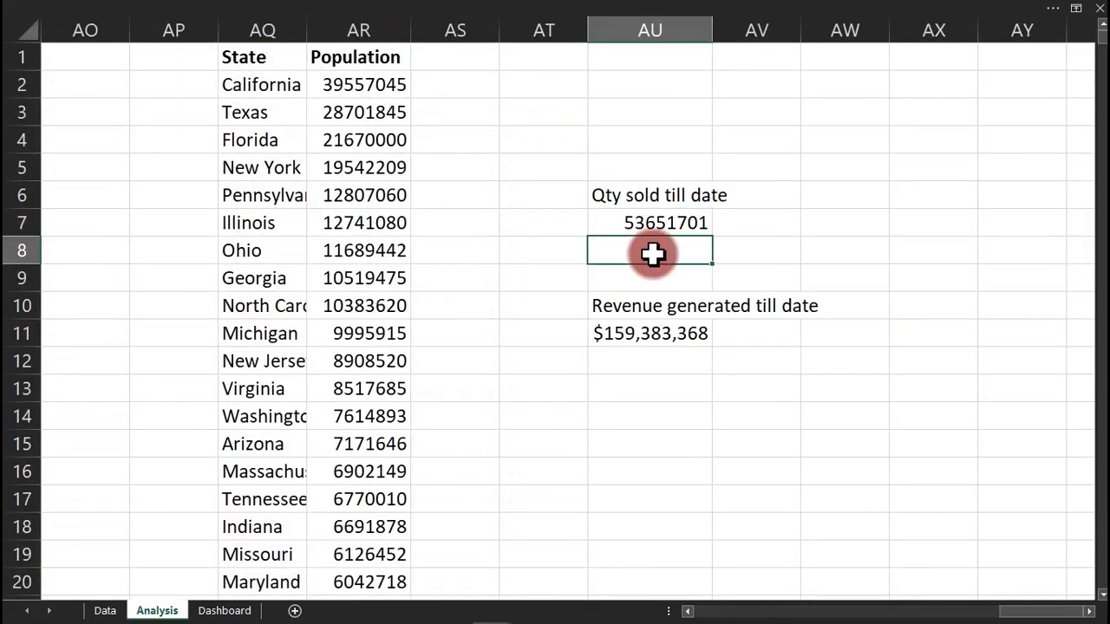
Format the quantity total in AU7 as Number with 0 decimal places.
click(664, 223)
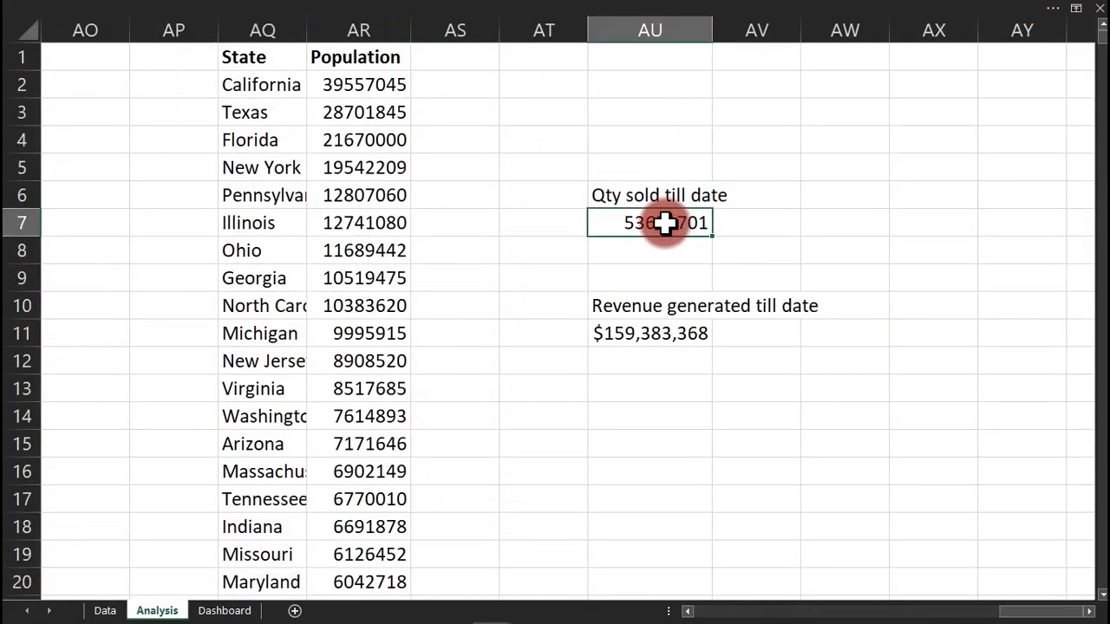
key(ctrl+1)
click(282, 171)
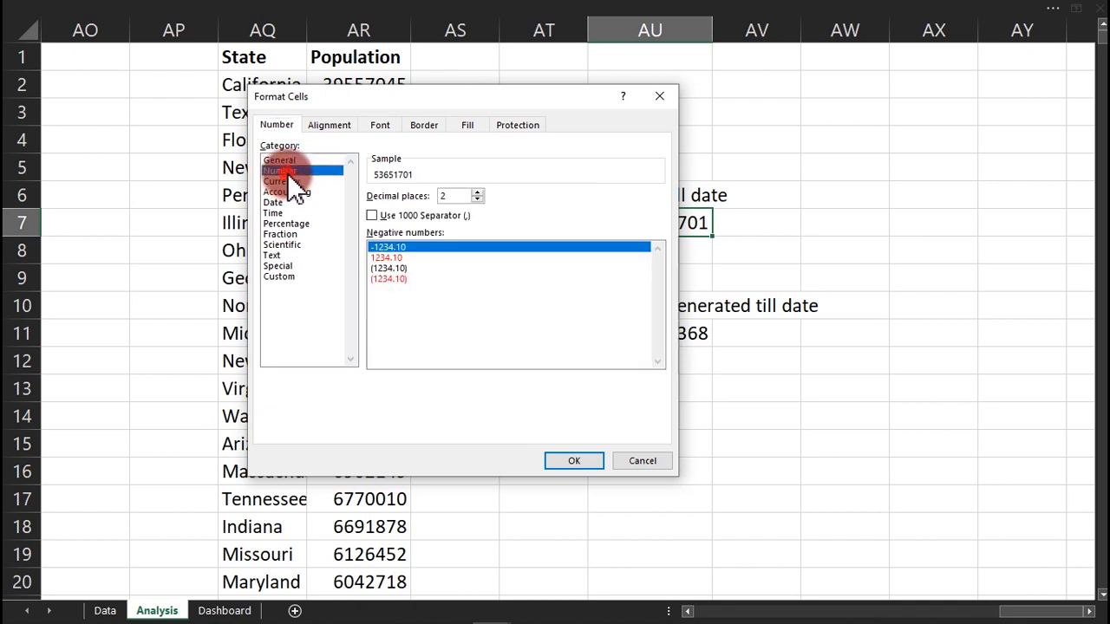
click(478, 199)
click(477, 199)
click(572, 461)
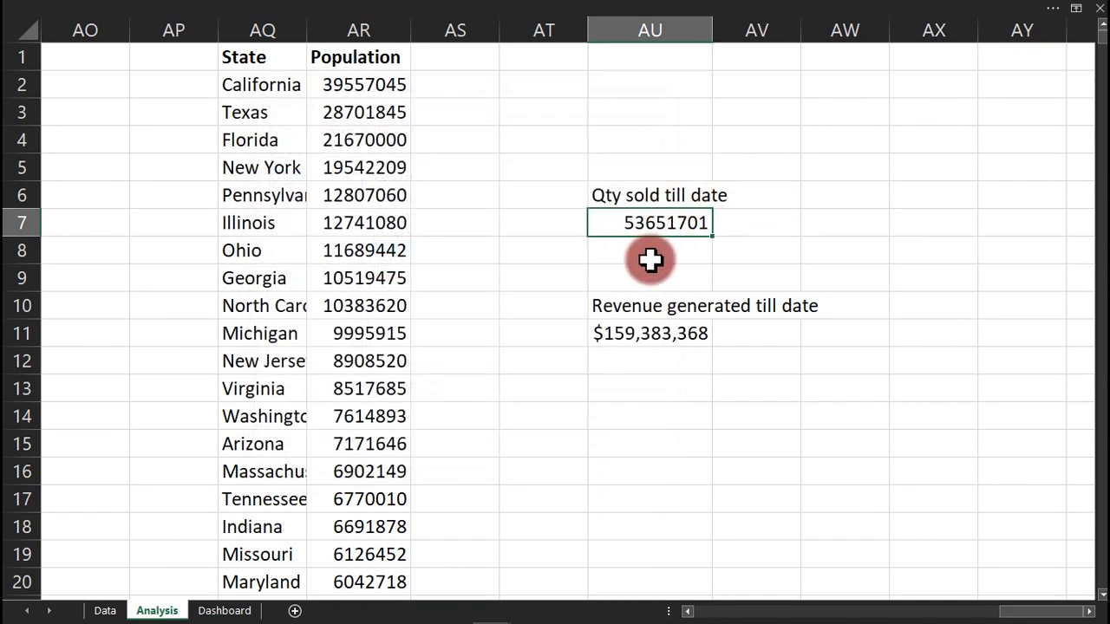
Label cell AW6 on the Analysis sheet "Current year 2022", beside the "Qty sold till date" heading.
click(651, 254)
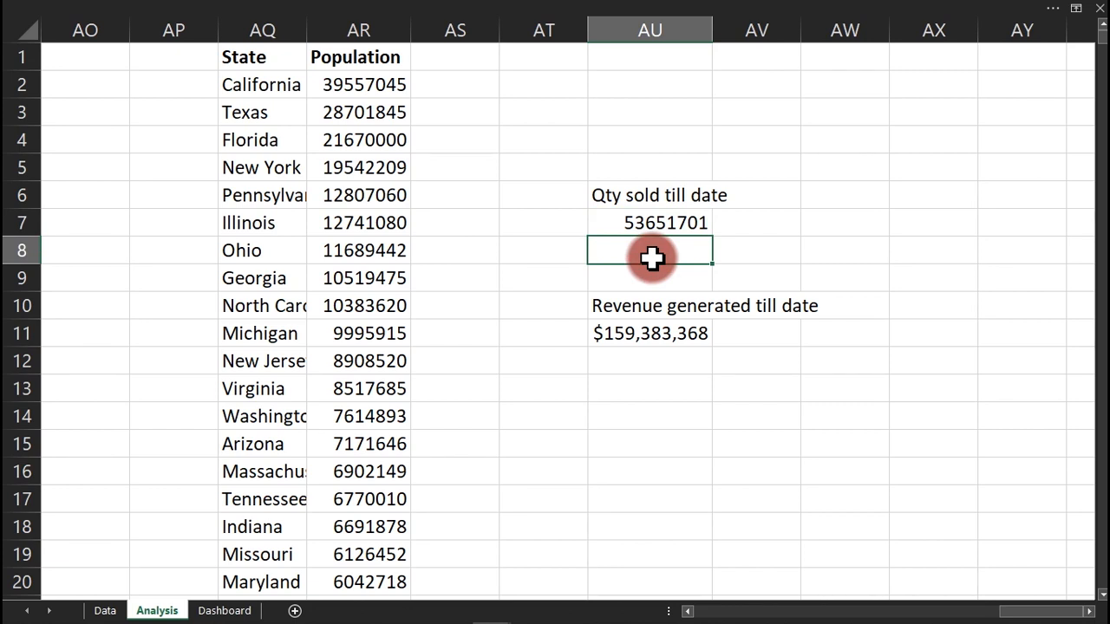
click(813, 199)
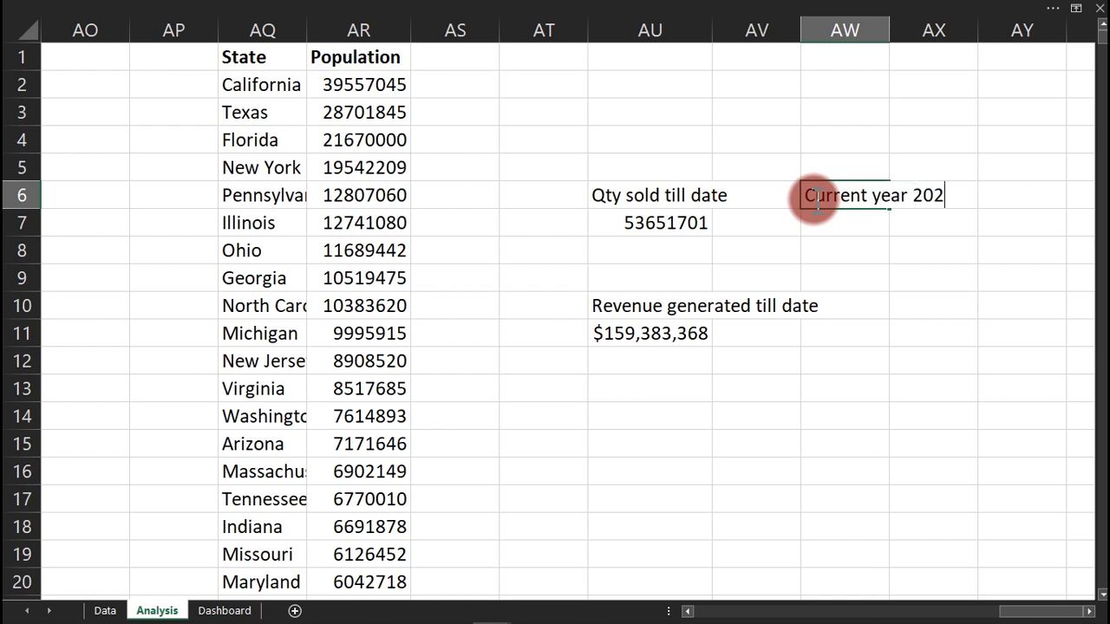
key(Return)
Enter a SUM formula in AW7 that totals the Qty Sold column of the sales states table, from AC6 down.
text(=)
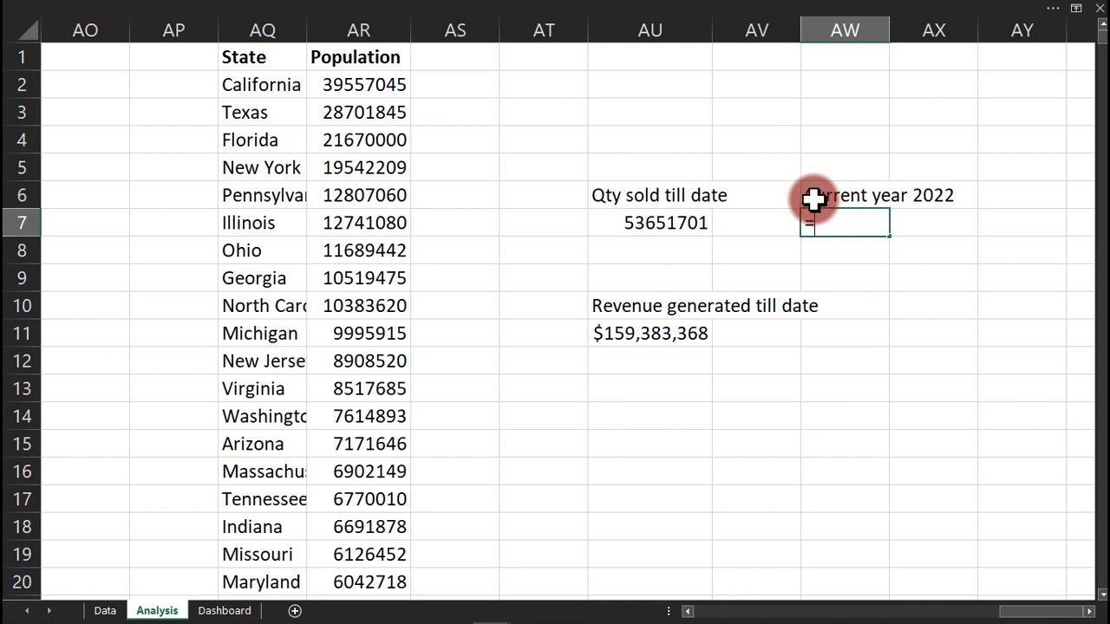
text(sum)
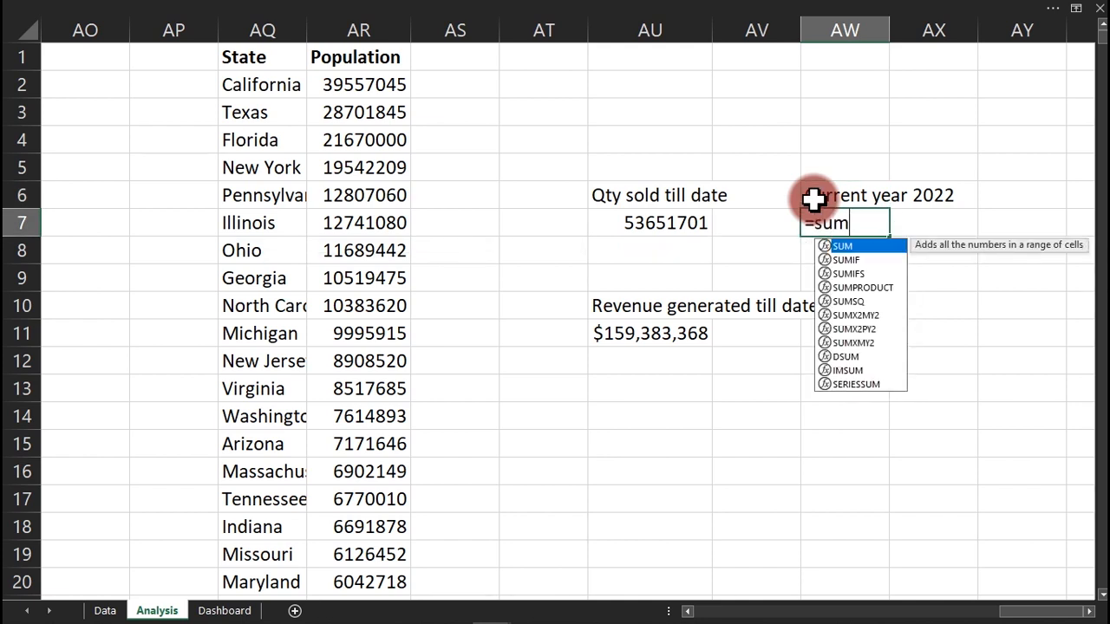
key(Tab)
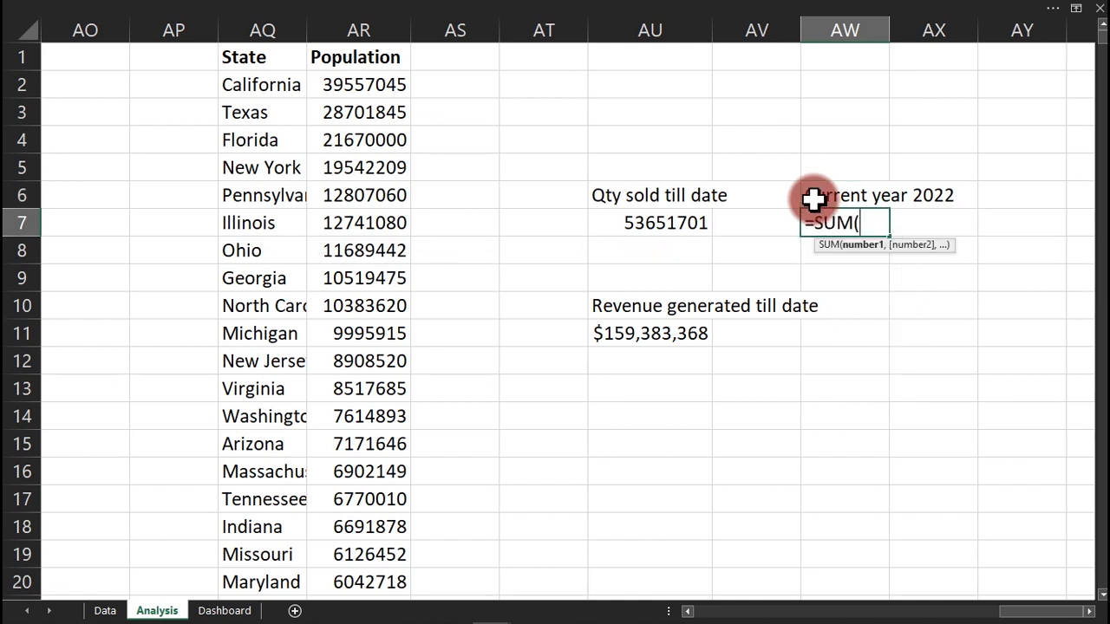
drag(1054, 611, 910, 612)
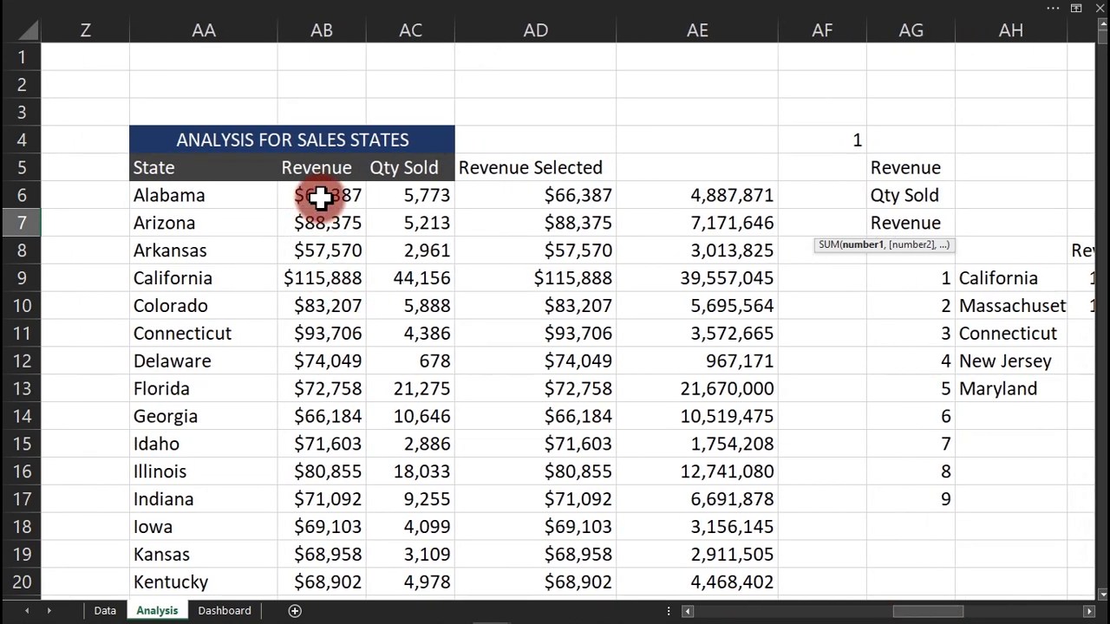
click(411, 195)
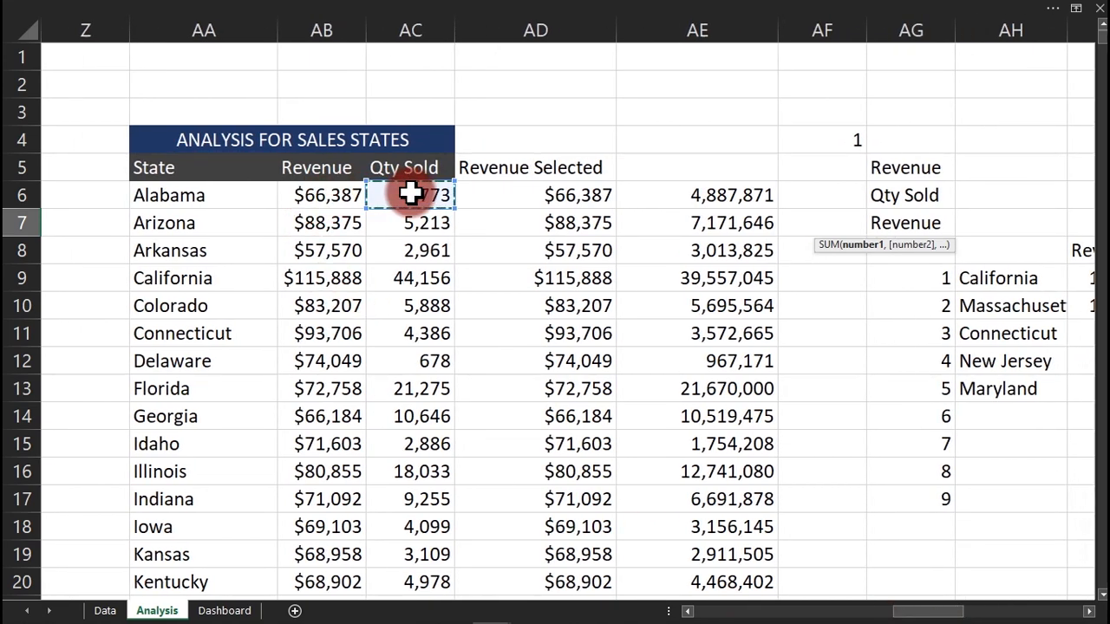
key(ctrl+shift+Down)
key(Return)
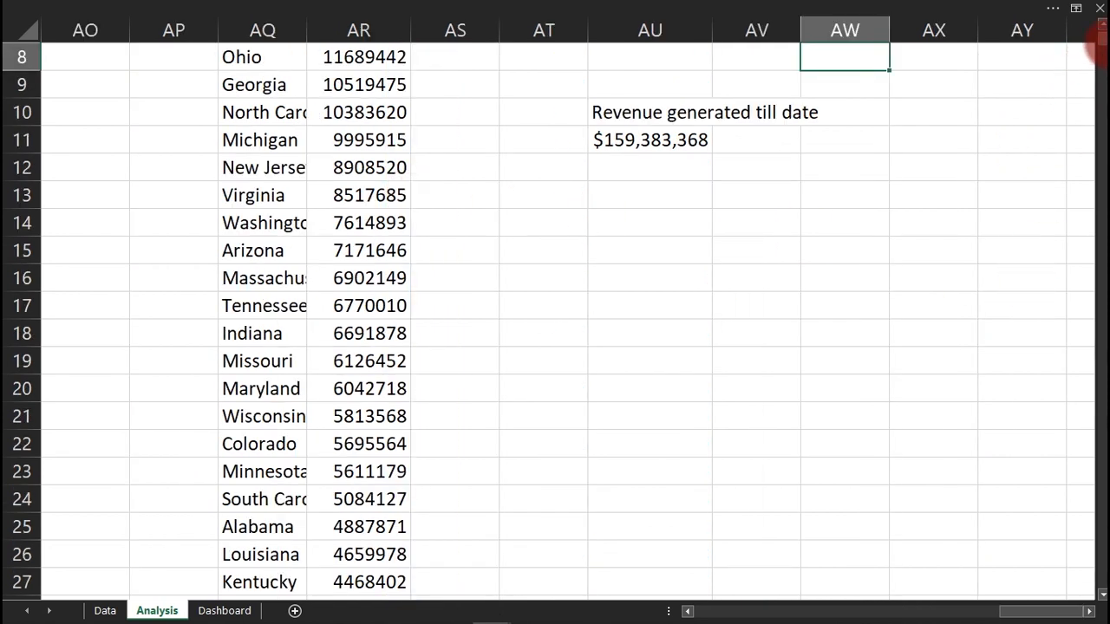
scroll(1080, 61, up, 3)
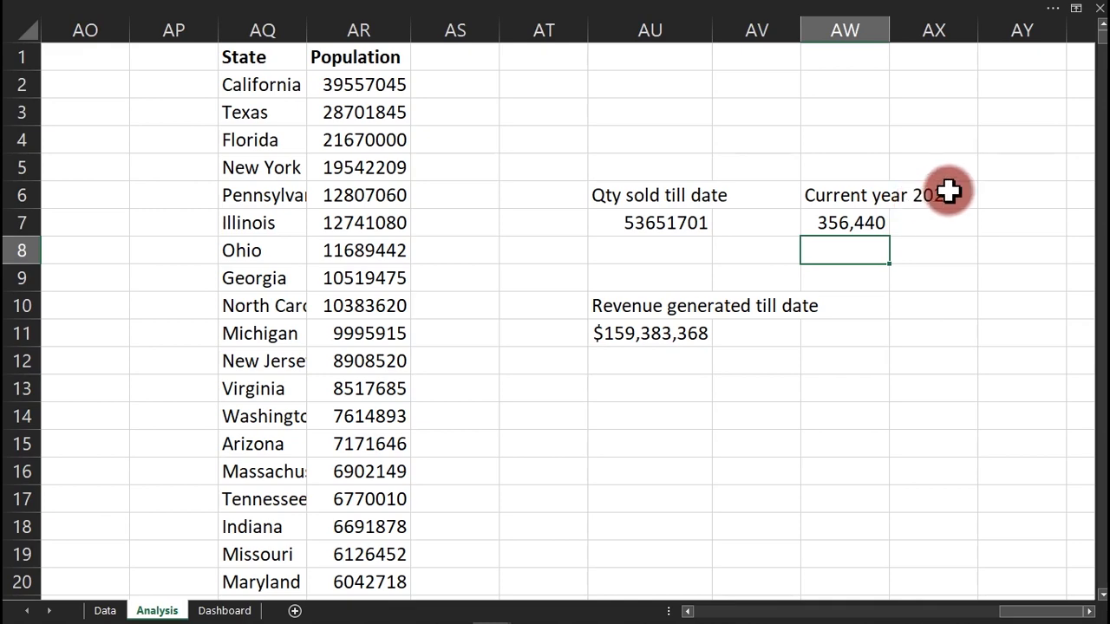
Start a SUMIFS check in AW8 that sums Data!D:D where Data!A:A matches the selected year in Analysis!$D$5.
click(241, 611)
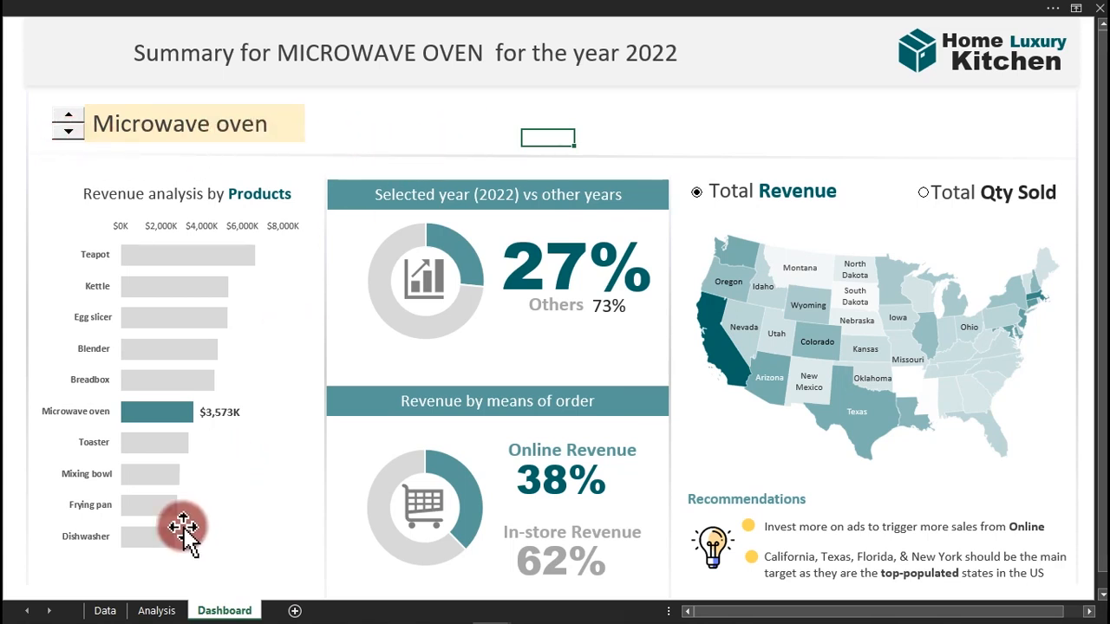
click(157, 610)
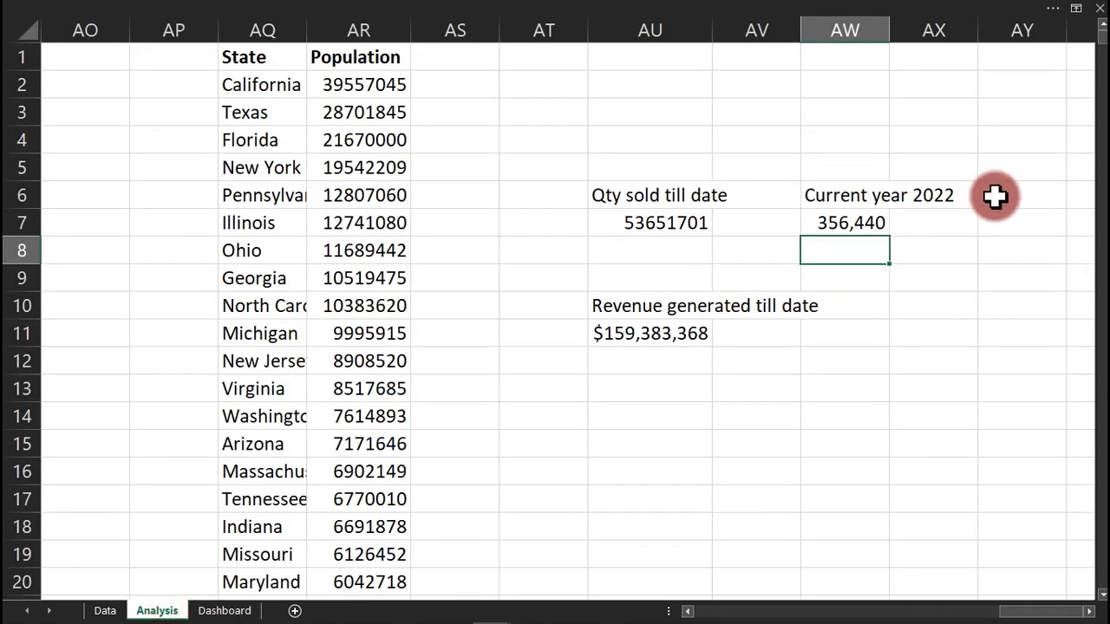
text(=sumifs)
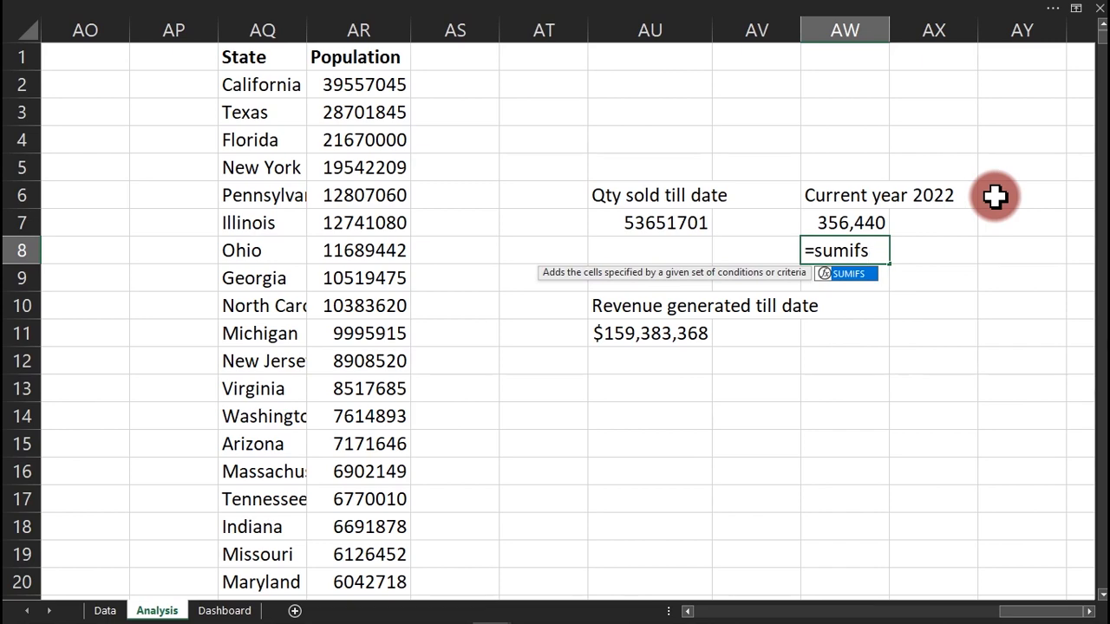
key(Tab)
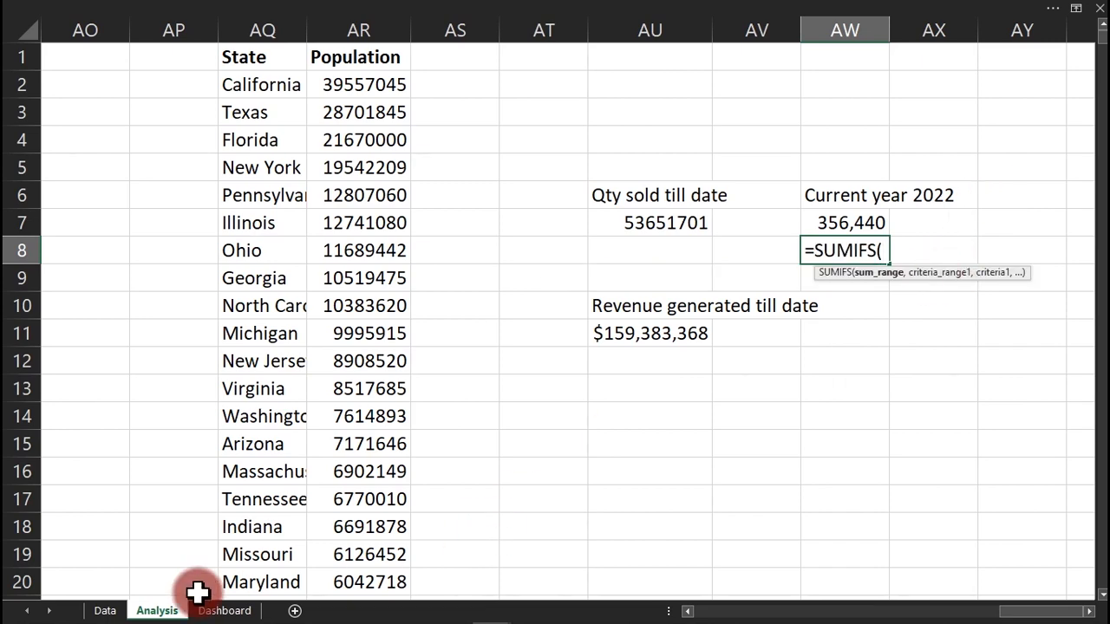
click(104, 611)
click(402, 30)
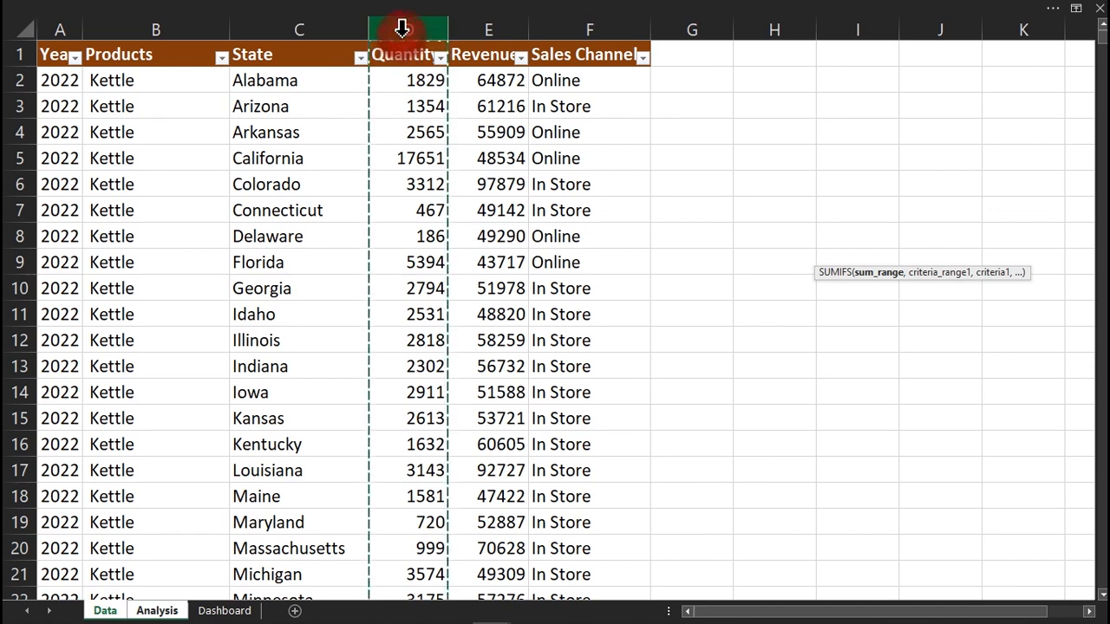
text(,)
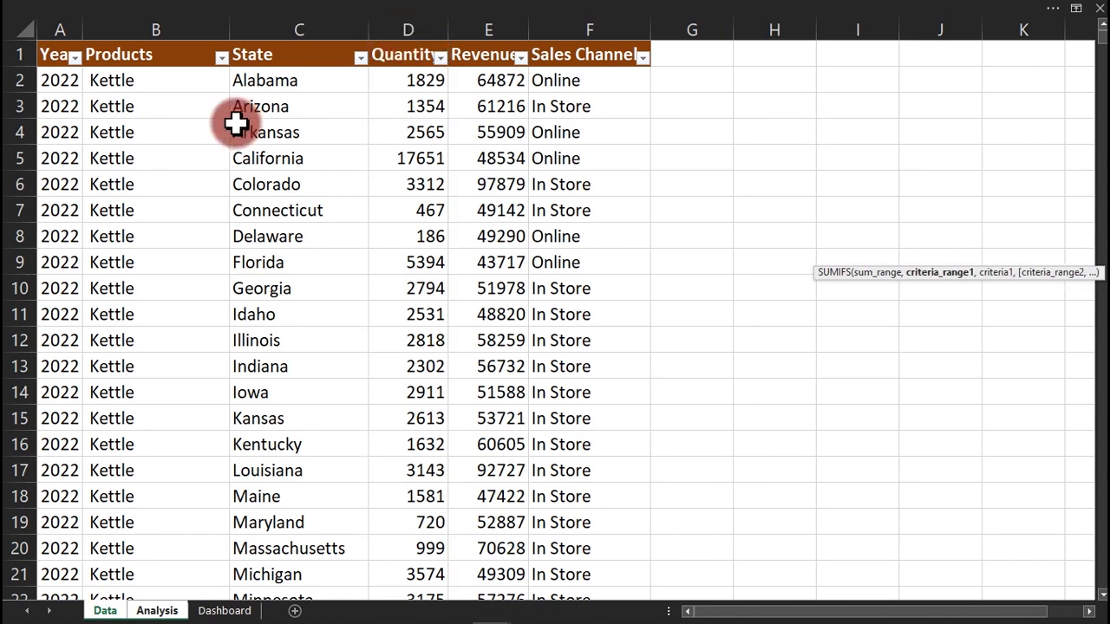
click(54, 33)
text(,)
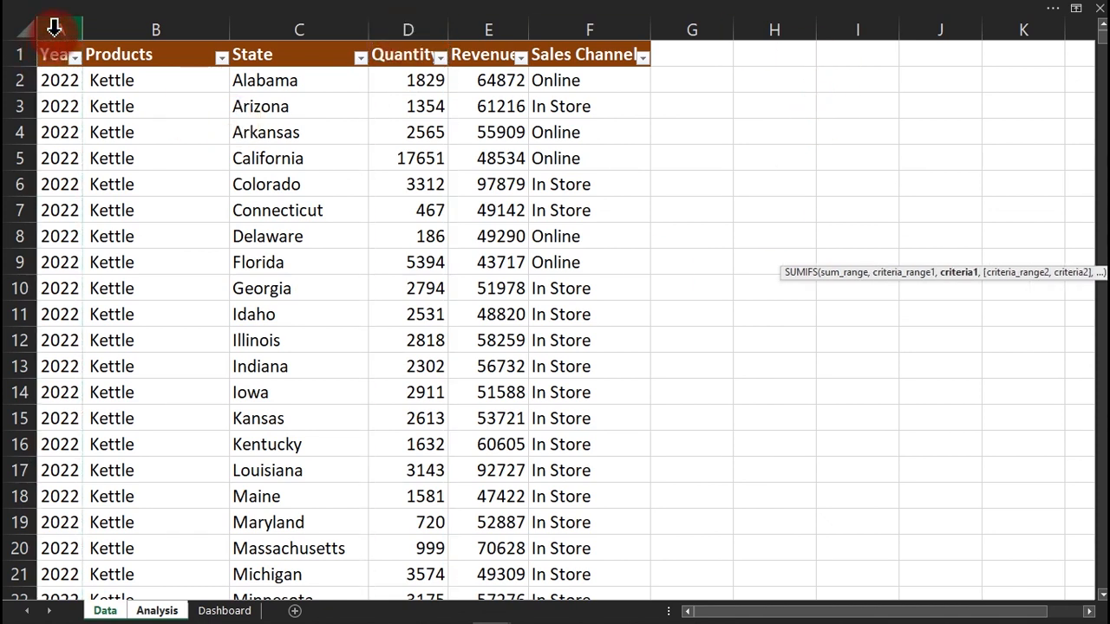
click(162, 609)
drag(1037, 611, 694, 612)
click(395, 169)
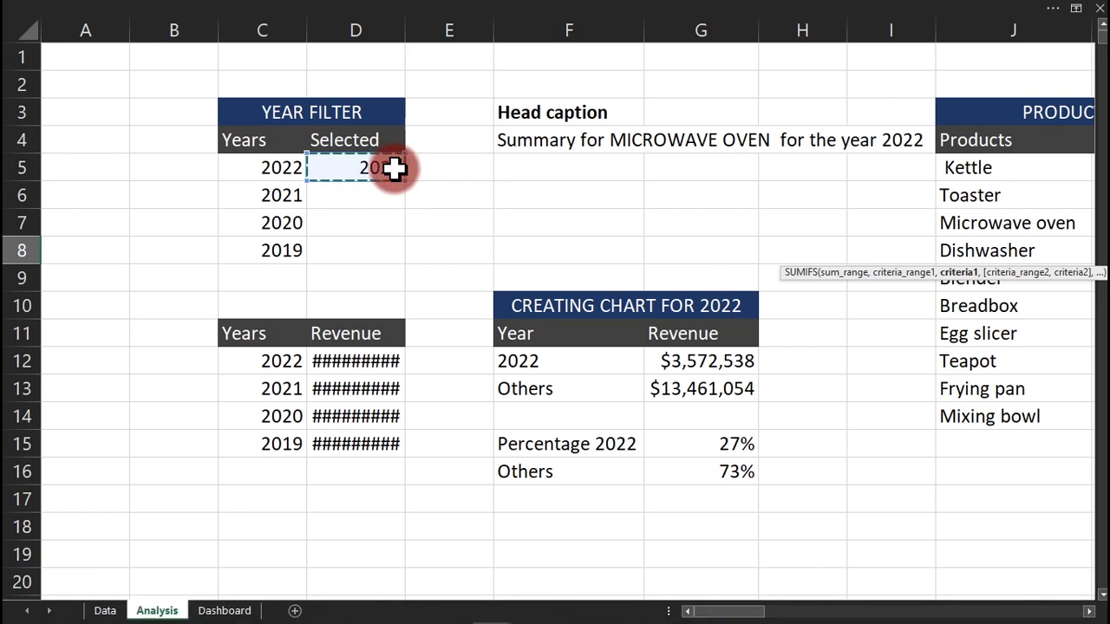
key(F4)
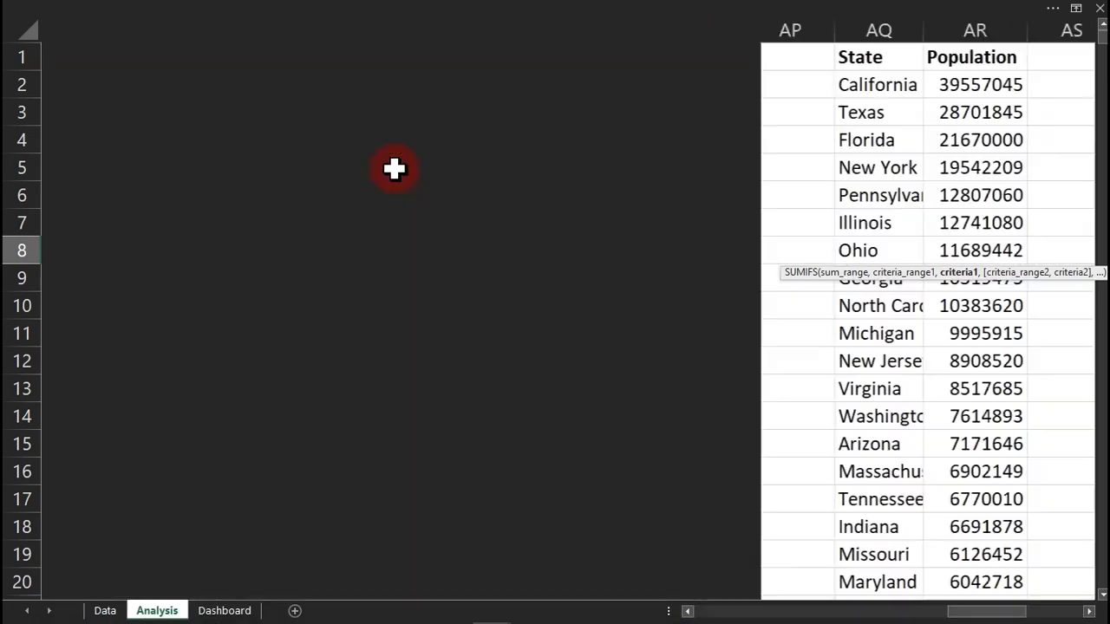
text(,Data!A:A,Analysis!$D$5,)
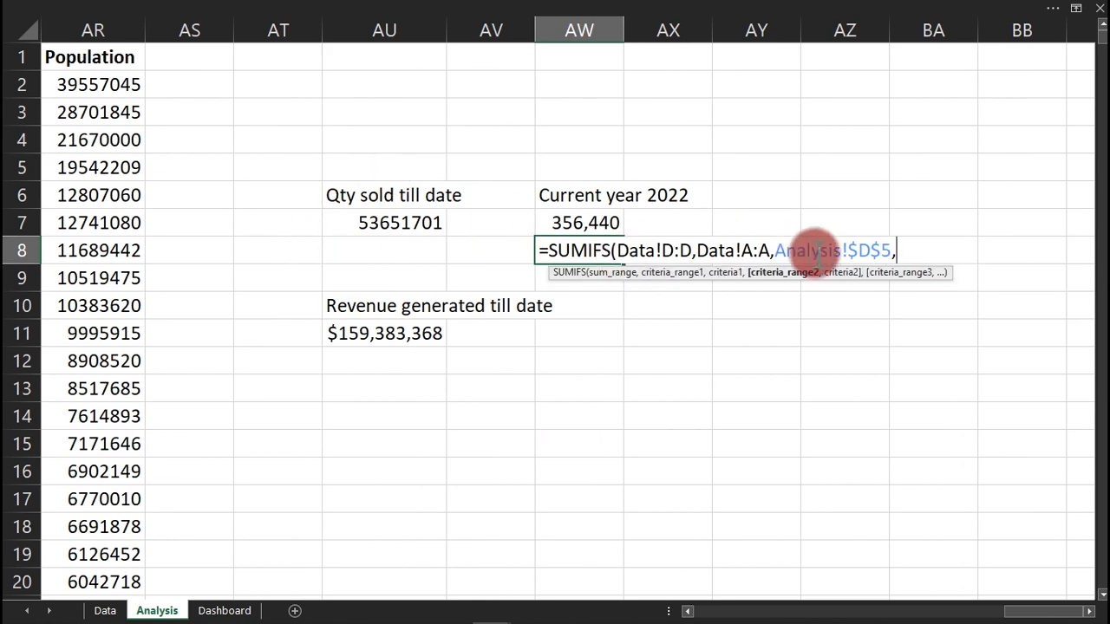
Complete the AW8 SUMIFS check by matching Data!B:B to the selected product in Analysis!$K$5, and clear the cell after comparing it with AW7.
click(103, 611)
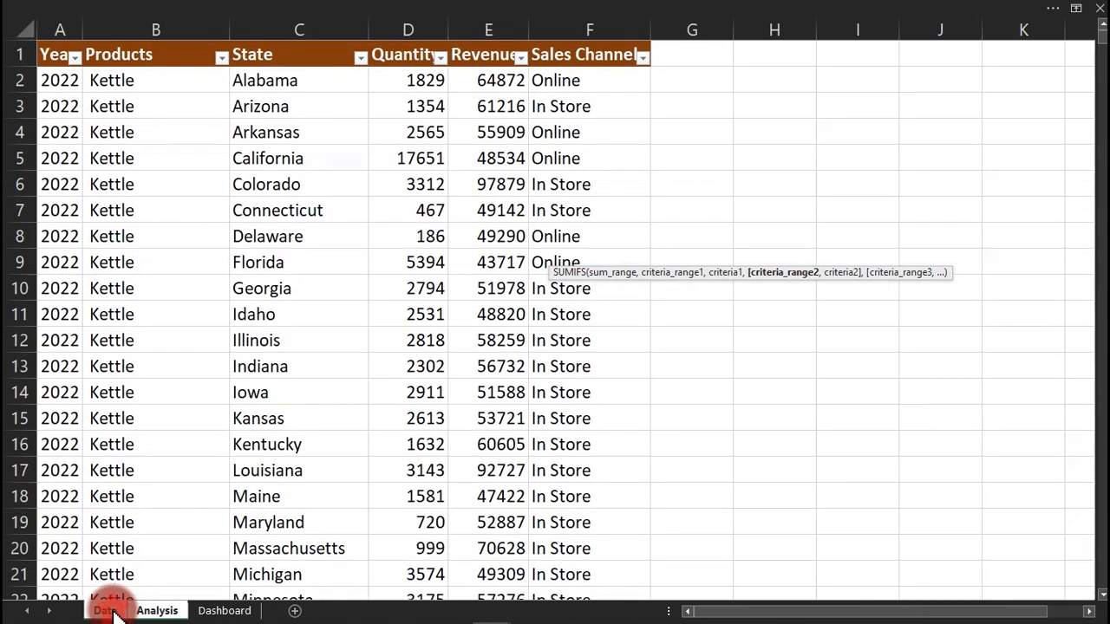
click(165, 30)
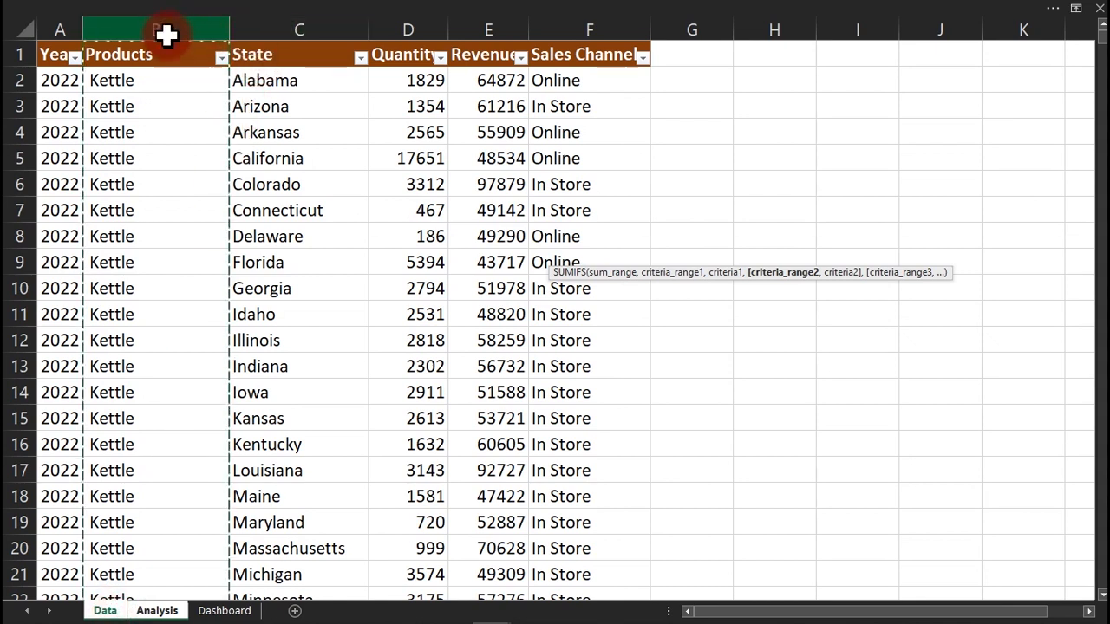
text(,)
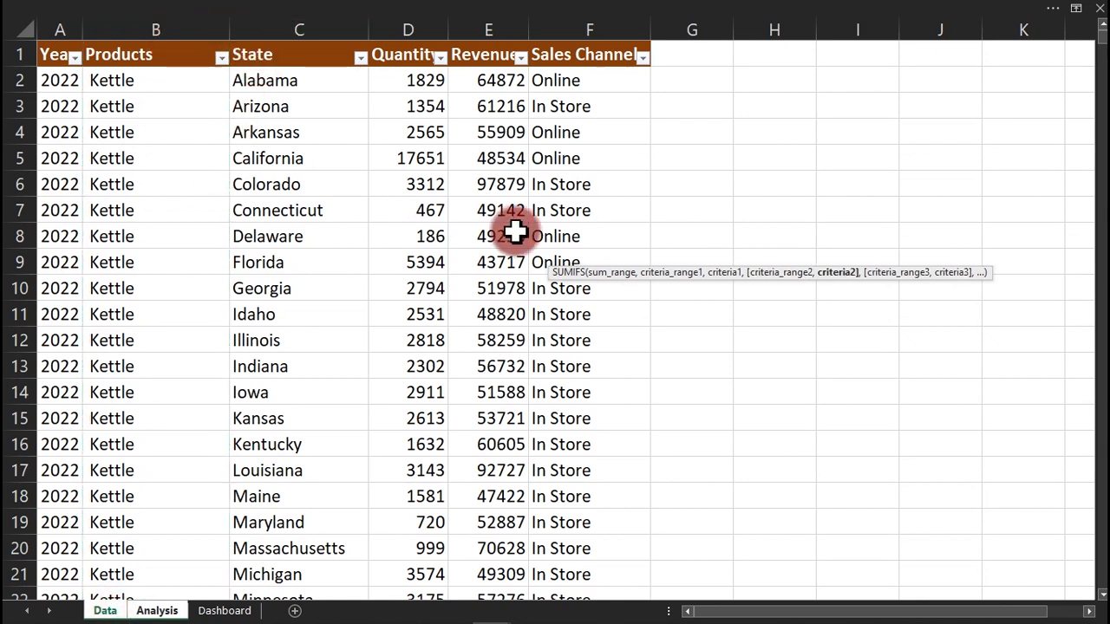
click(157, 607)
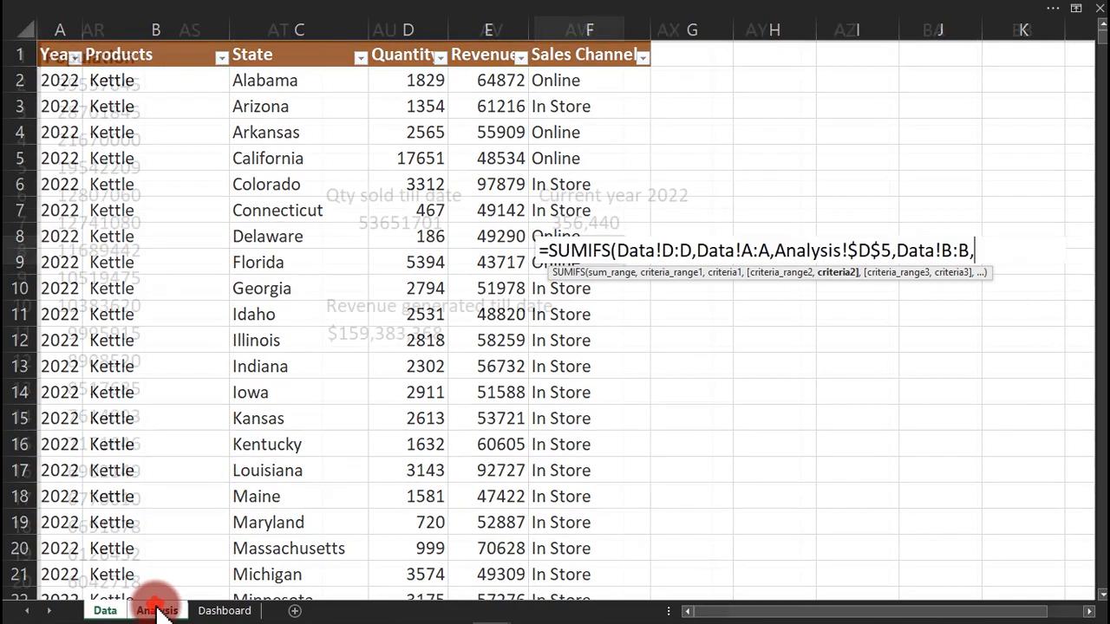
drag(1028, 618, 754, 613)
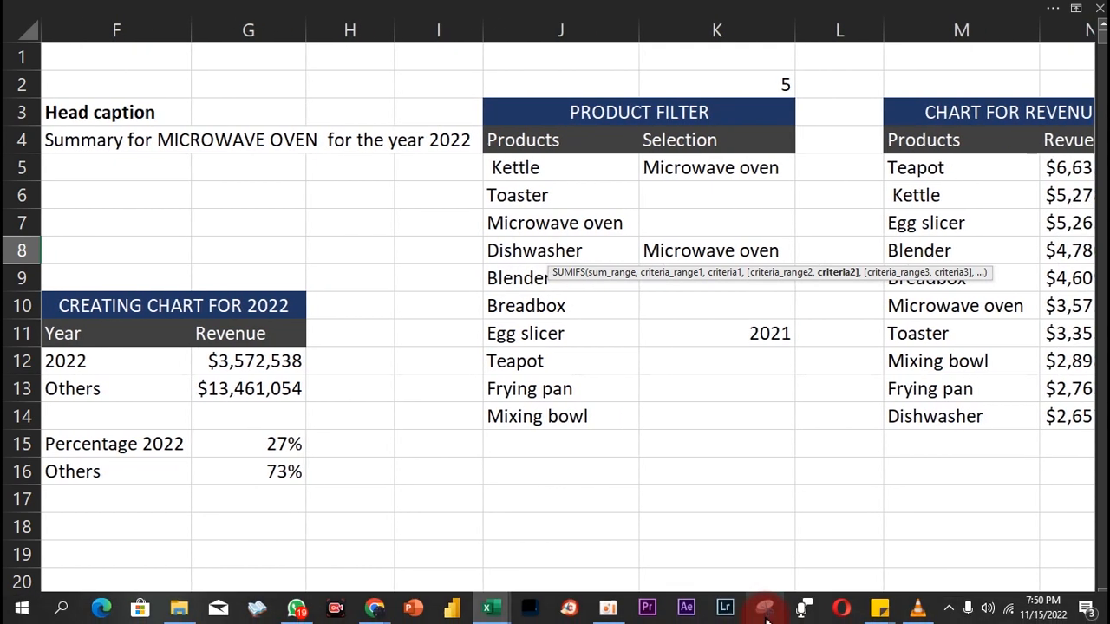
click(777, 174)
key(ctrl+c)
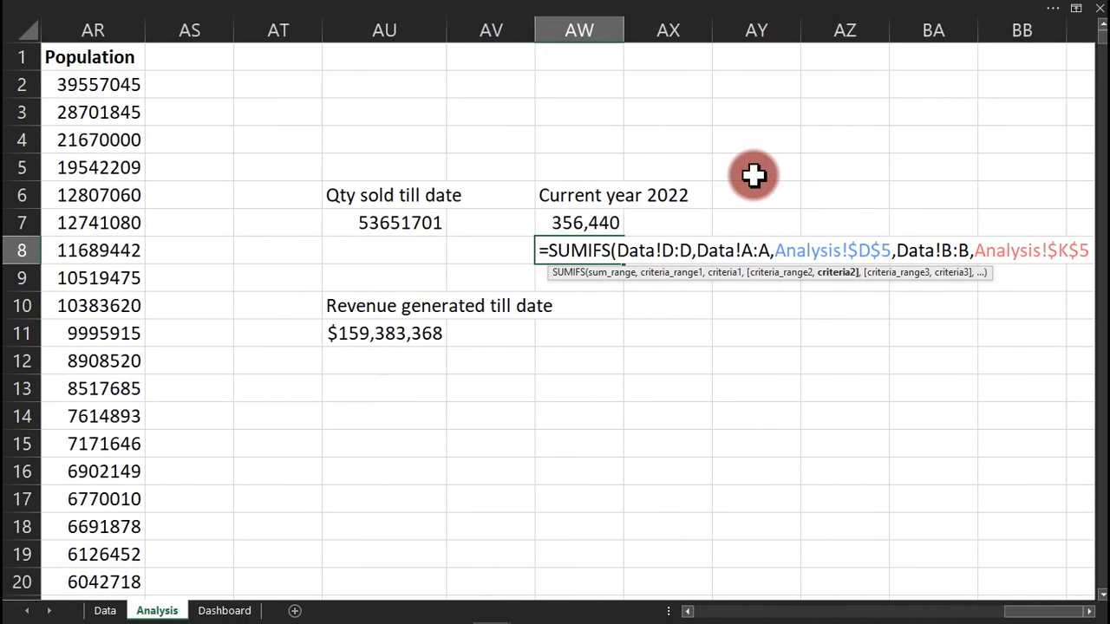
text())
key(Return)
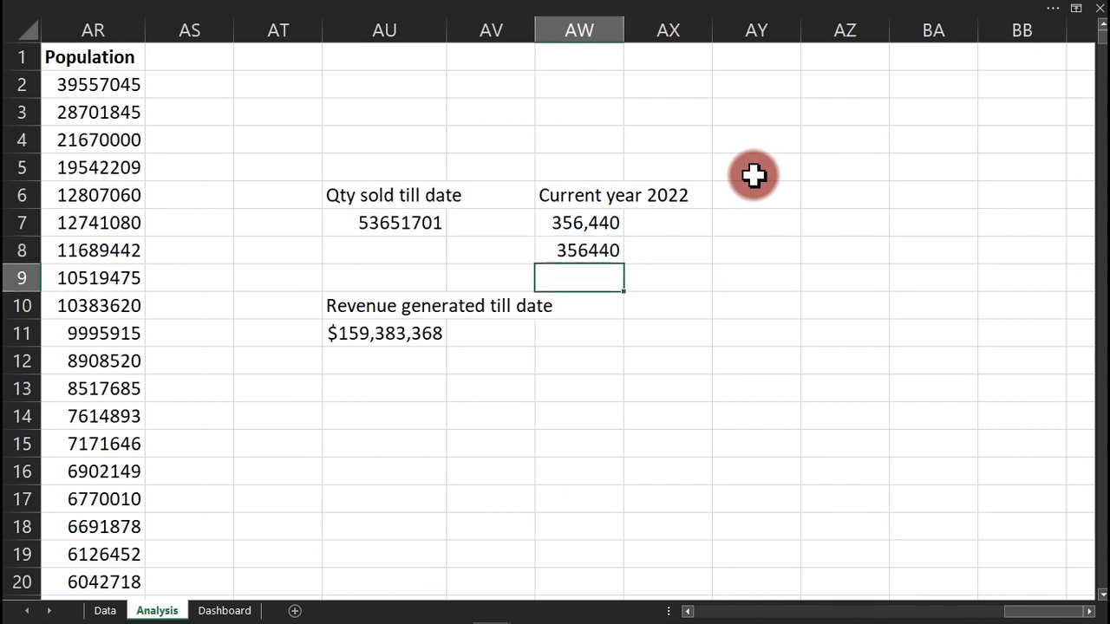
click(598, 251)
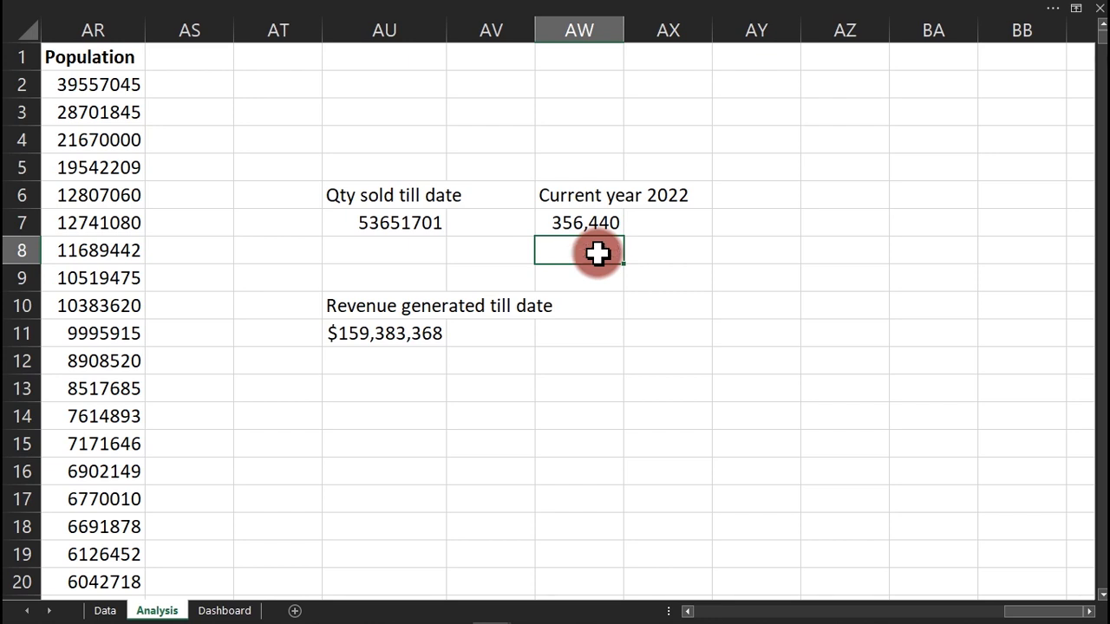
Add the 1000 separator to the number format of the quantity total in AU7.
click(403, 223)
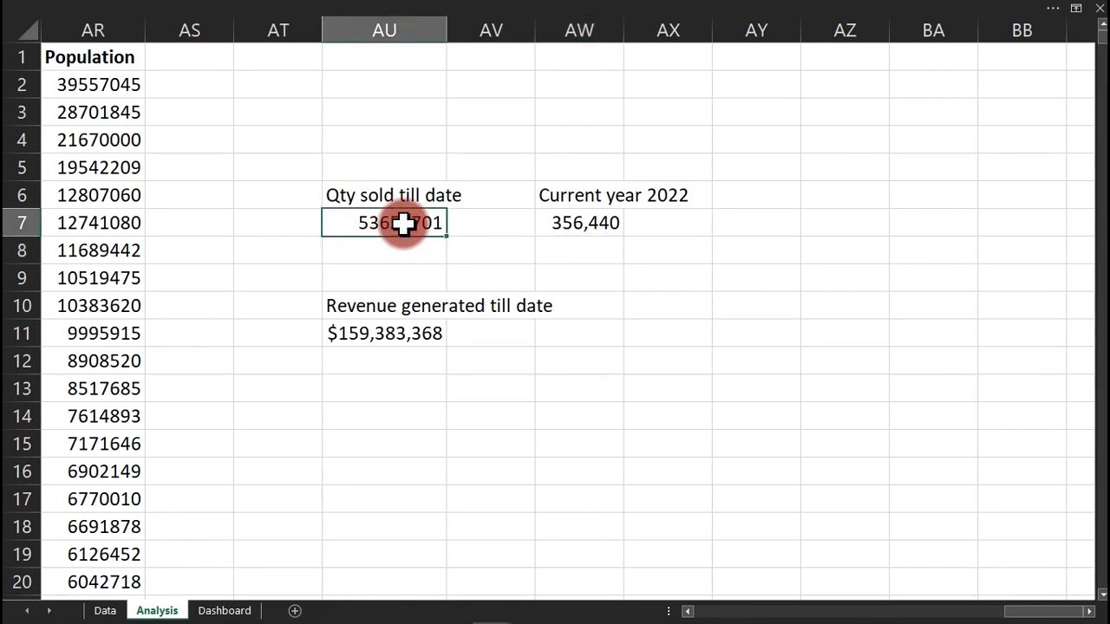
key(ctrl+1)
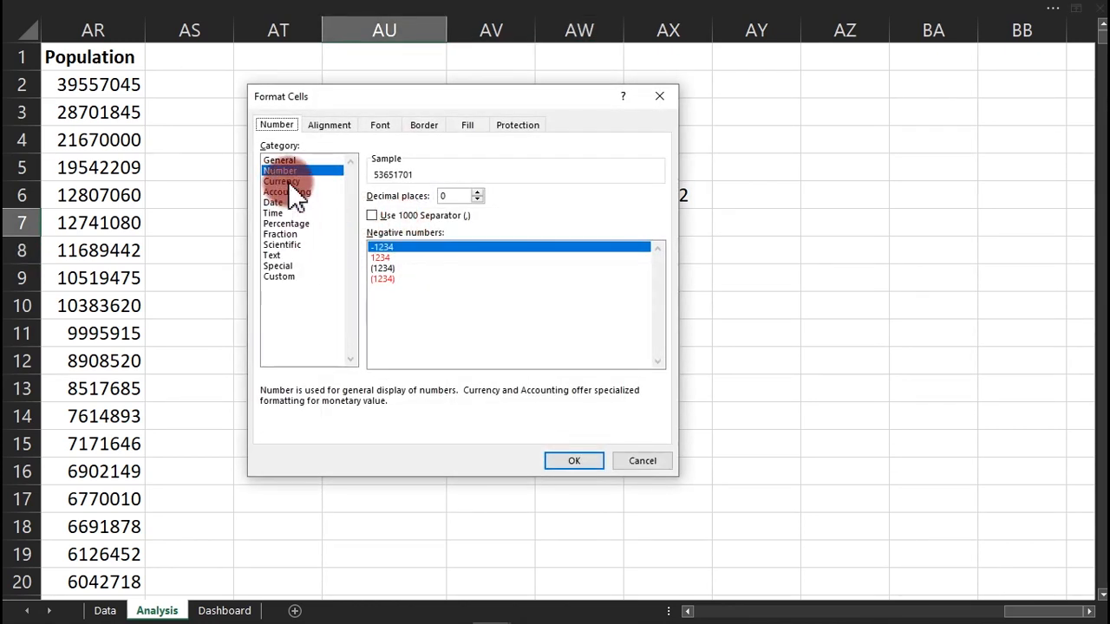
click(416, 216)
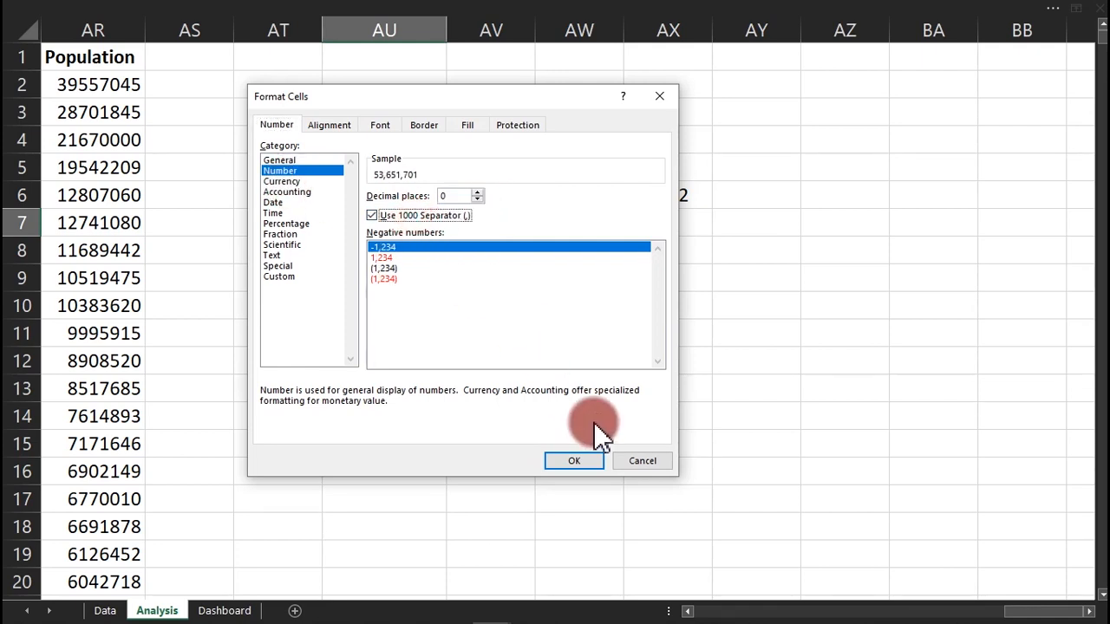
click(585, 461)
click(585, 461)
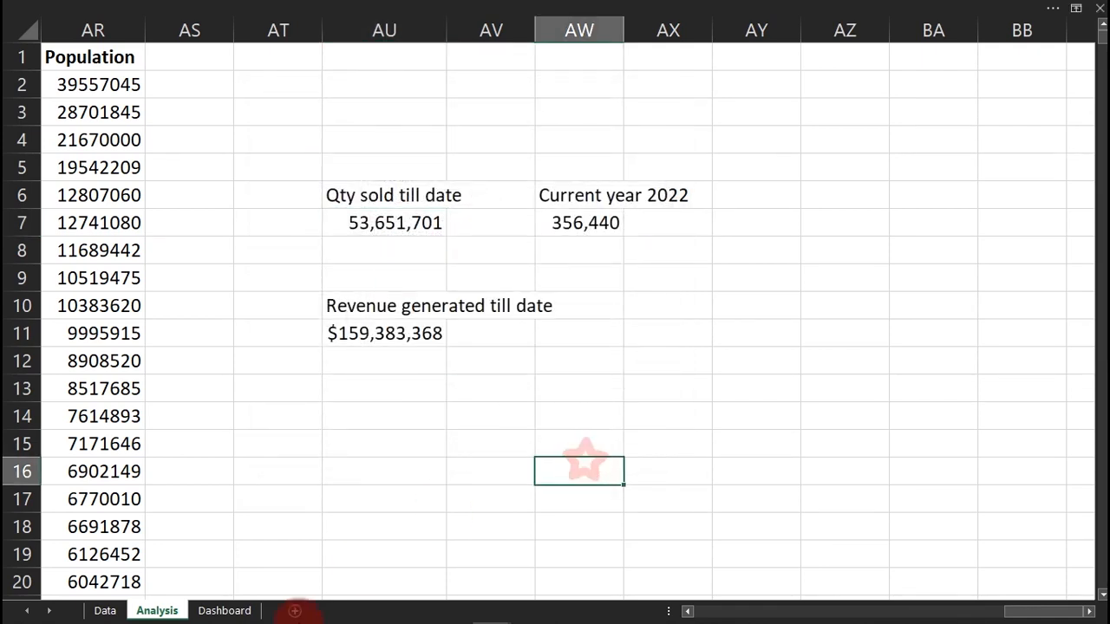
Switch to the Sales Dashboard workbook and examine how its till-date figure under the map appears for Total Revenue.
mouse_move(446, 610)
mouse_move(494, 610)
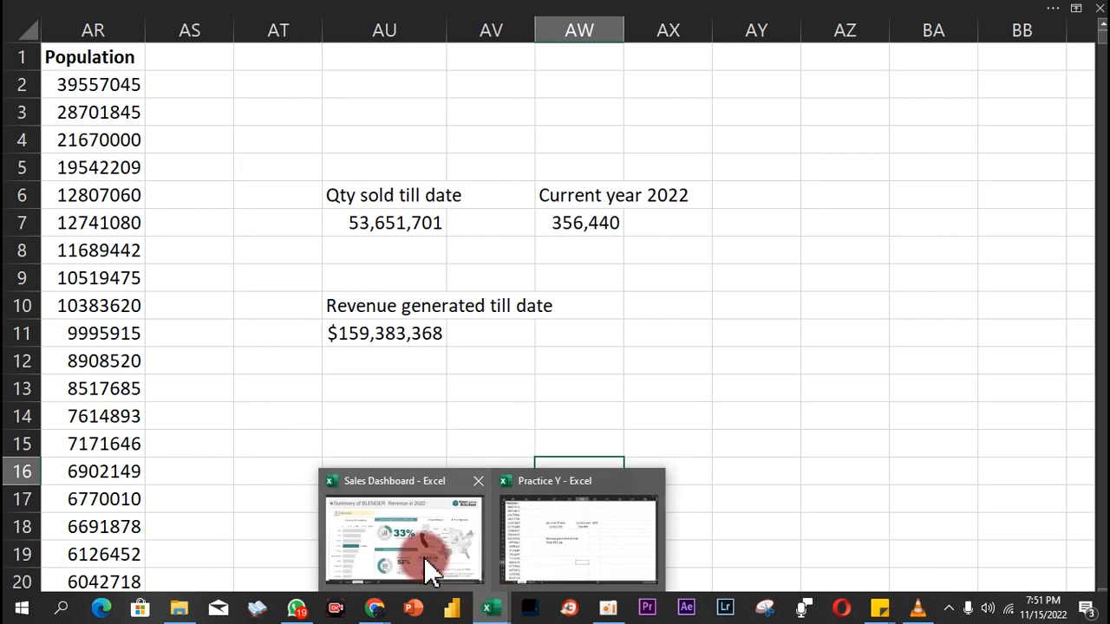
click(423, 556)
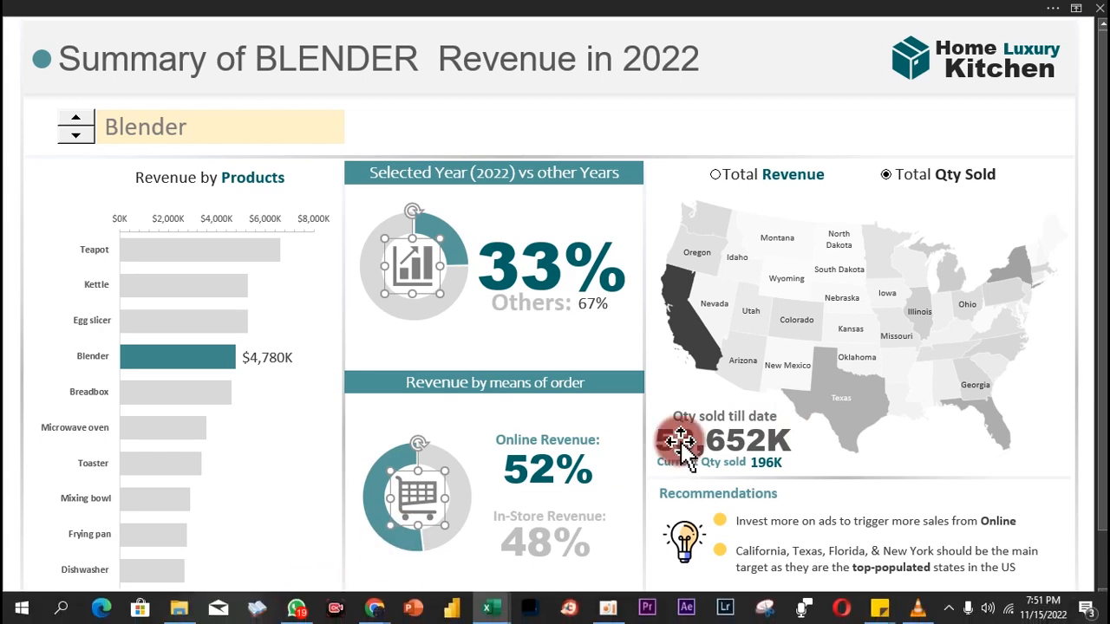
click(724, 175)
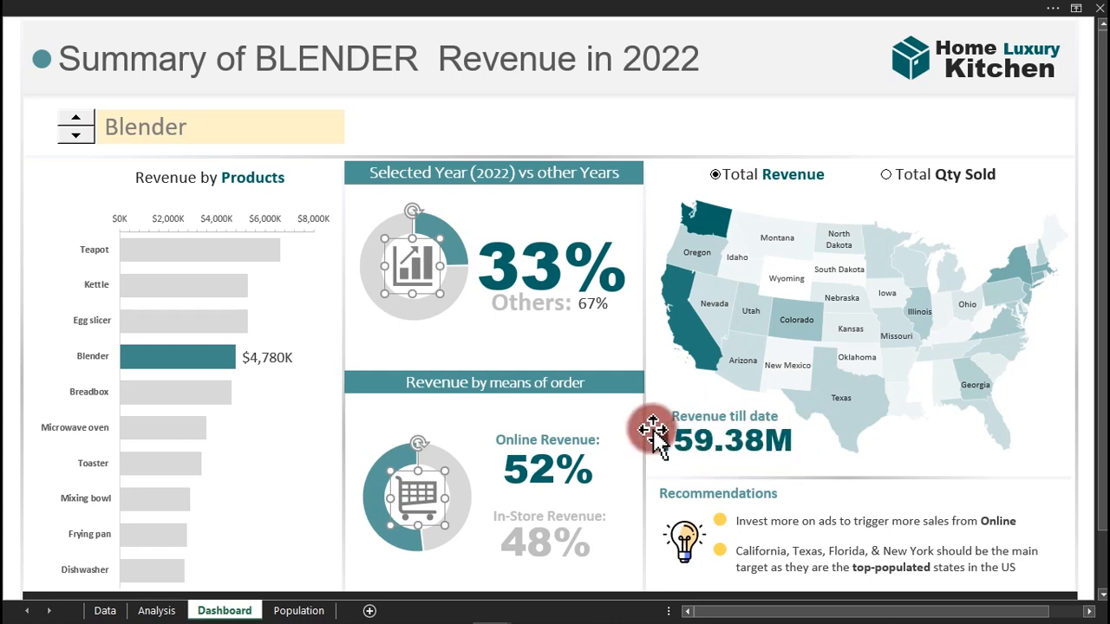
click(295, 611)
click(225, 611)
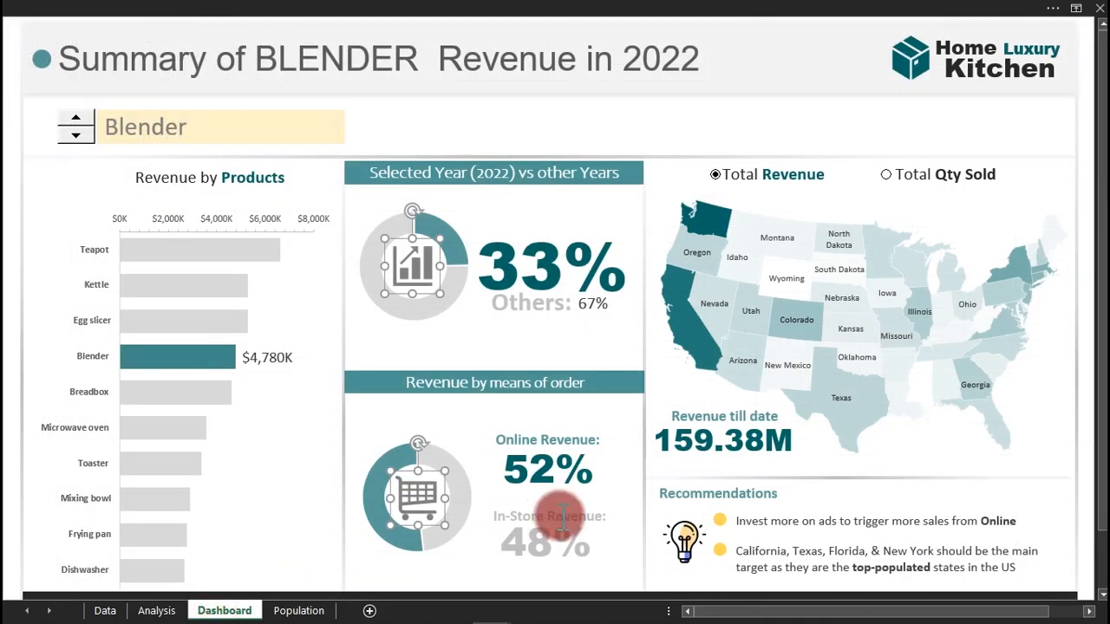
Compare the dashboard's till-date figure under Total Qty Sold and Total Revenue, and switch back to the Practice Y workbook.
click(905, 176)
click(775, 174)
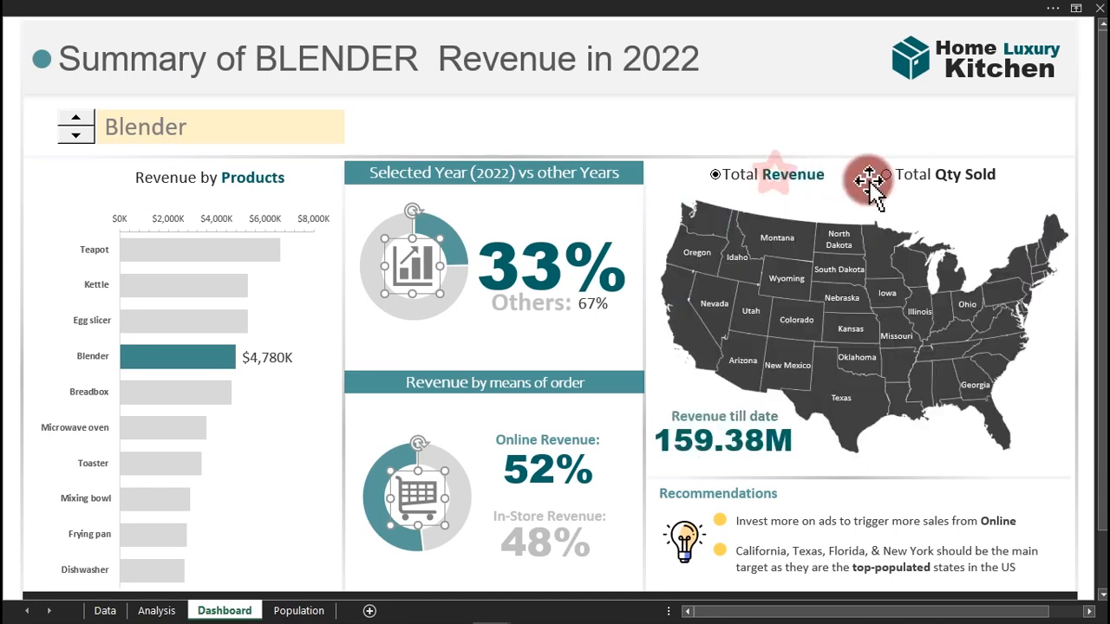
mouse_move(494, 622)
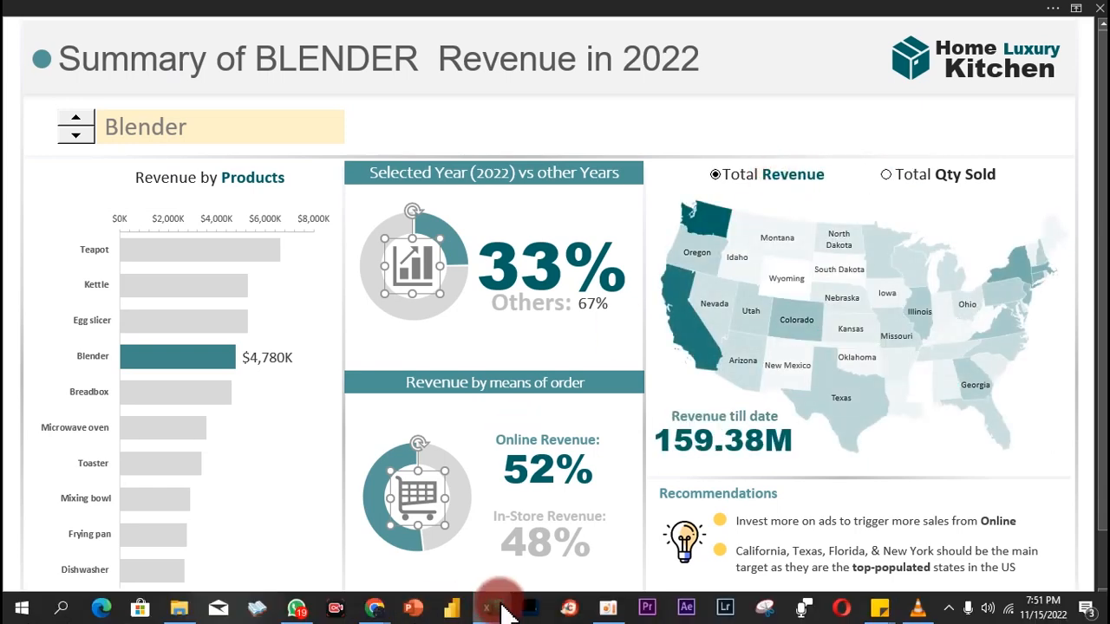
click(568, 541)
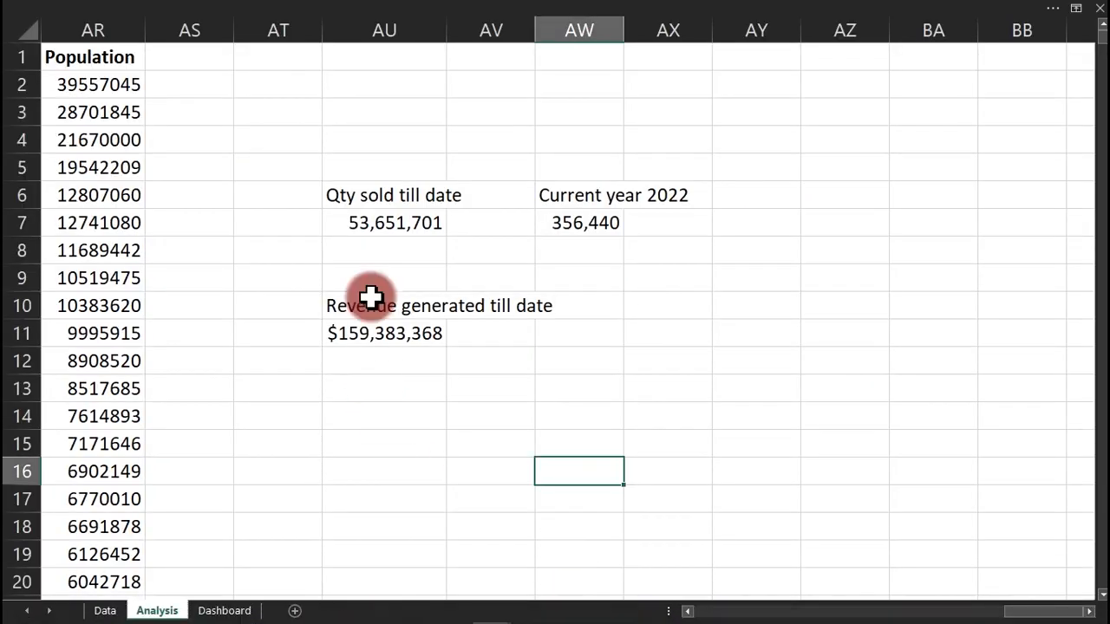
Apply the custom number format #,##0,"K" to the quantity sold till date in AU7.
click(381, 228)
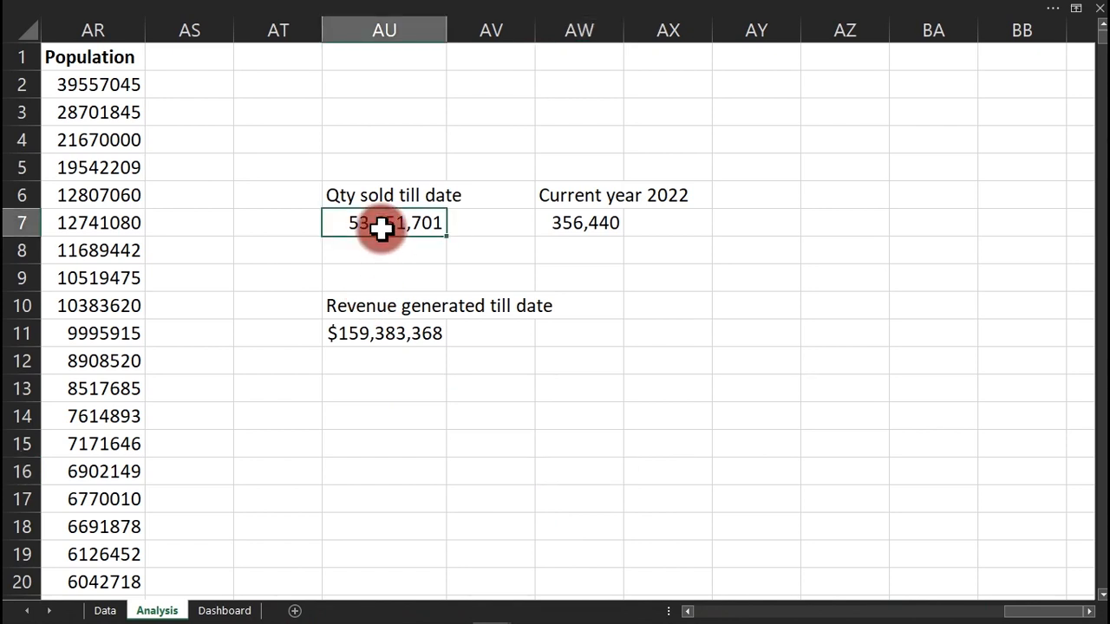
key(ctrl+1)
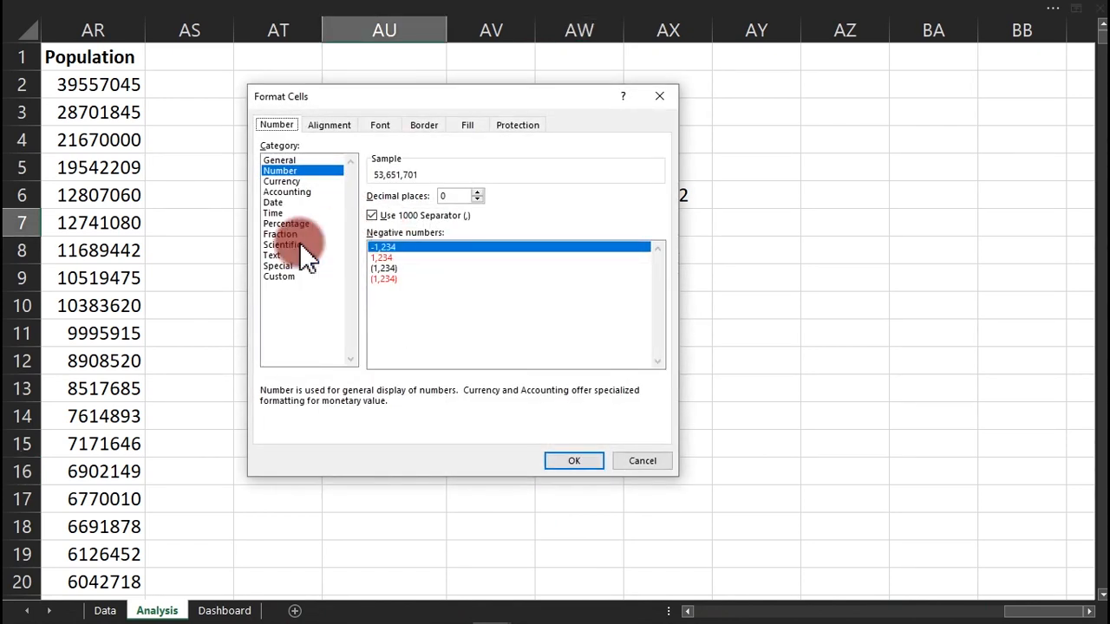
click(292, 275)
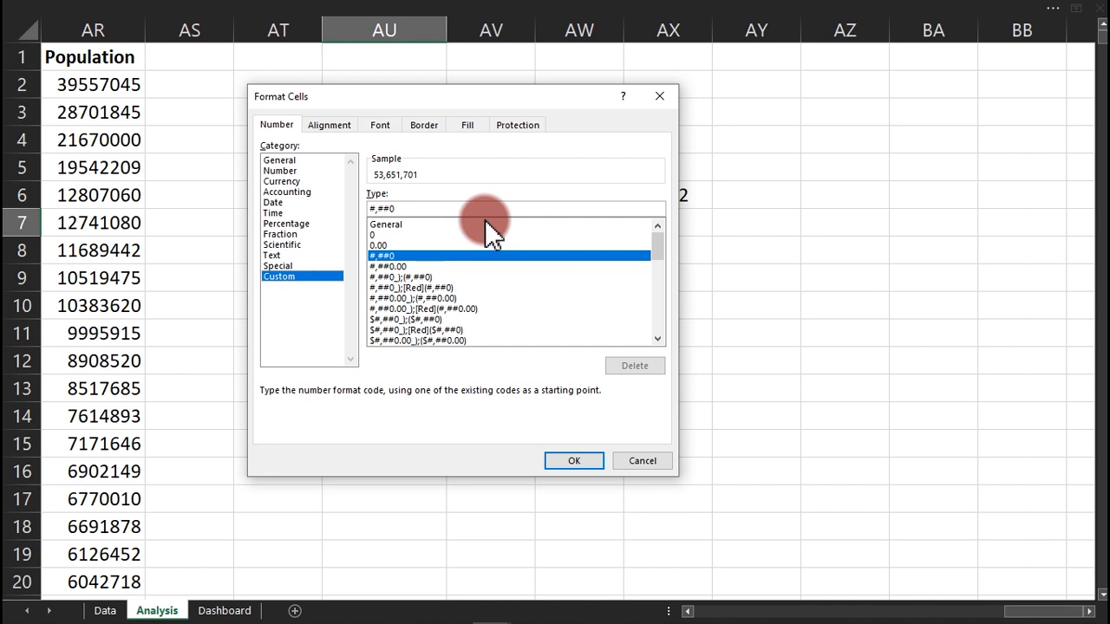
click(426, 211)
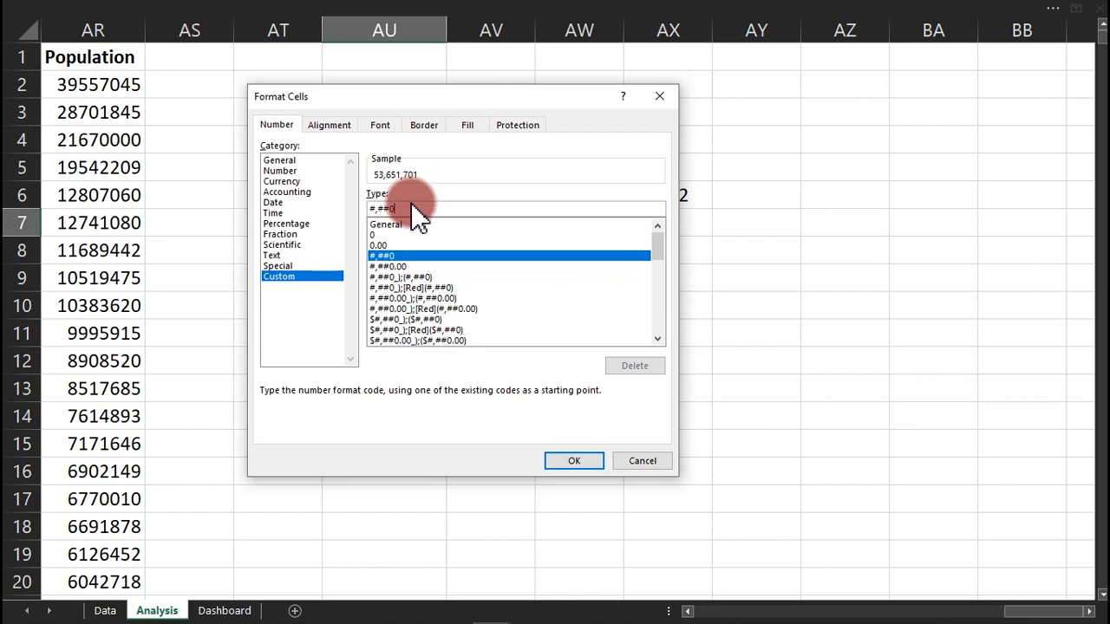
text(,)
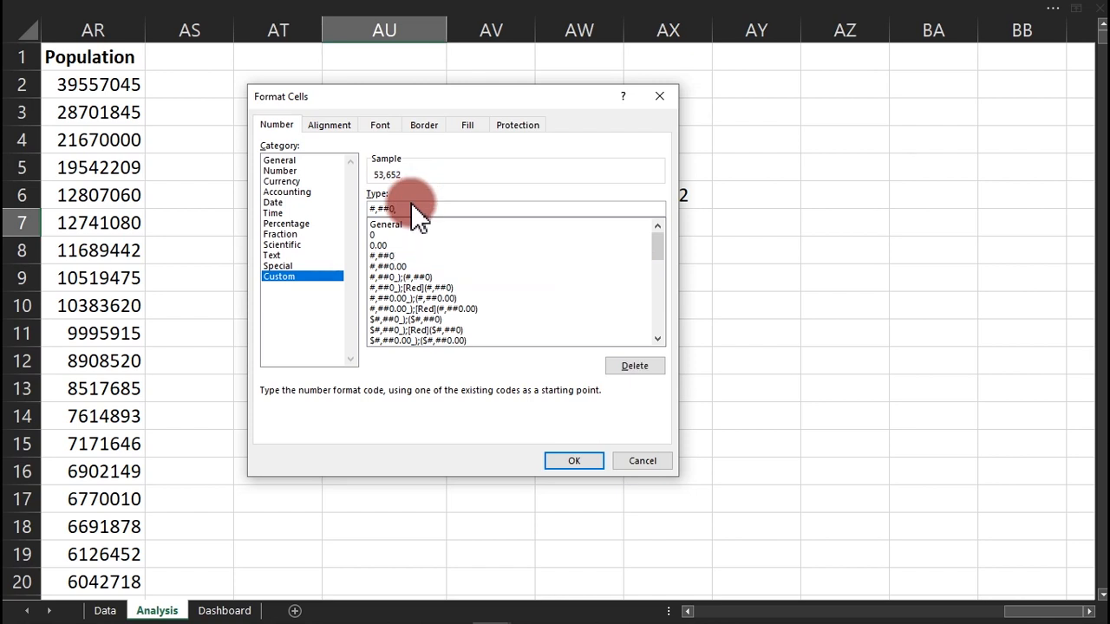
key(BackSpace)
text(,)
text("K")
click(566, 461)
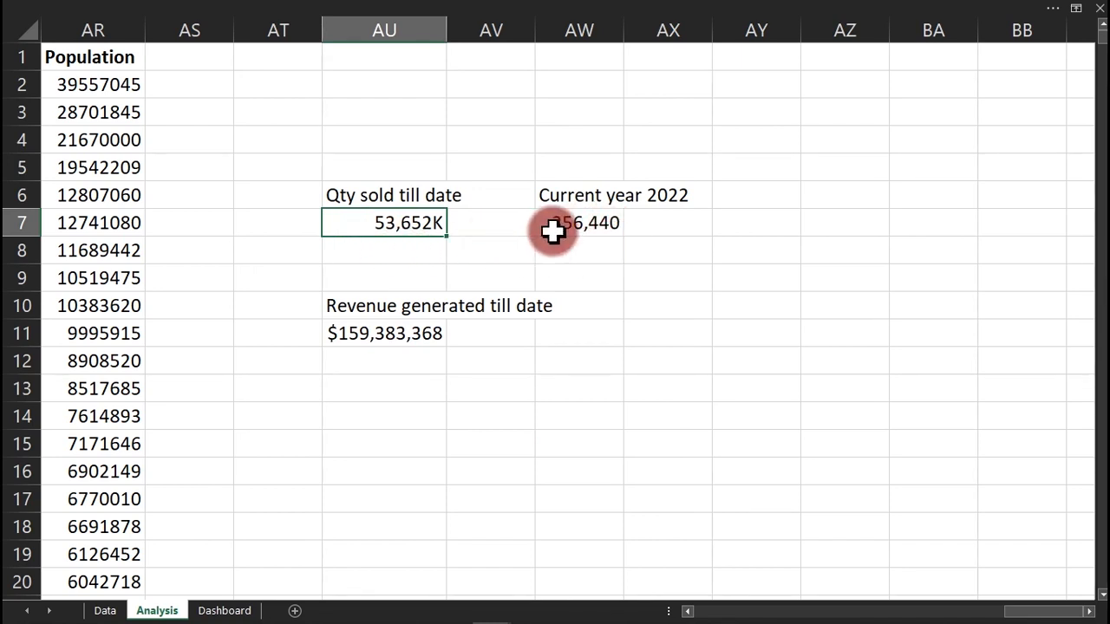
Copy the thousands format of AU7 onto the current-year quantity in AW7 with Format Painter.
click(238, 10)
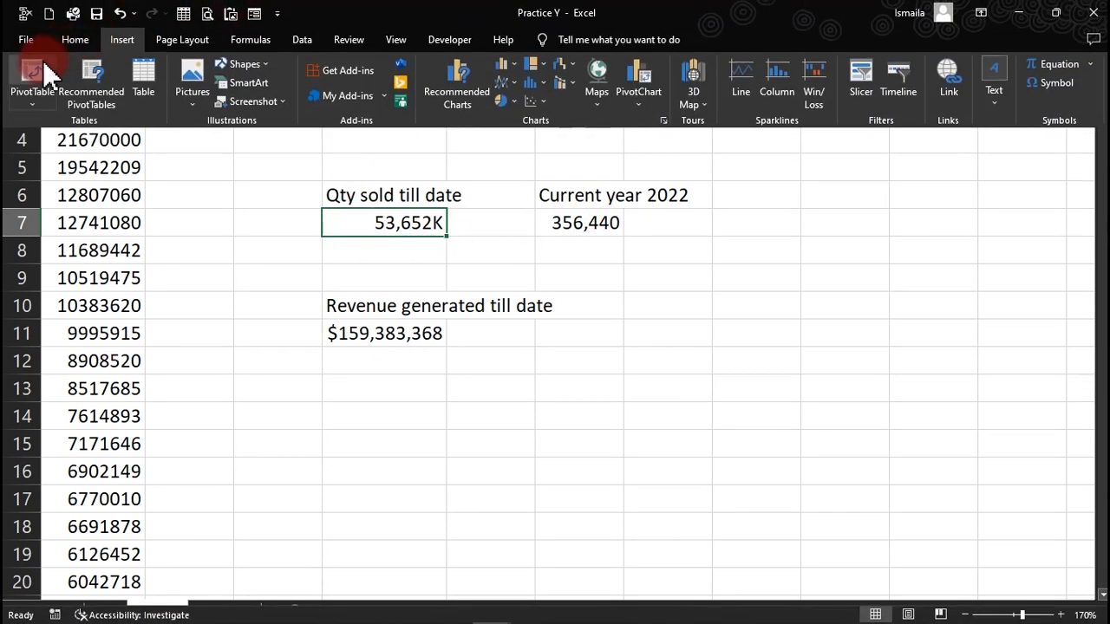
click(70, 43)
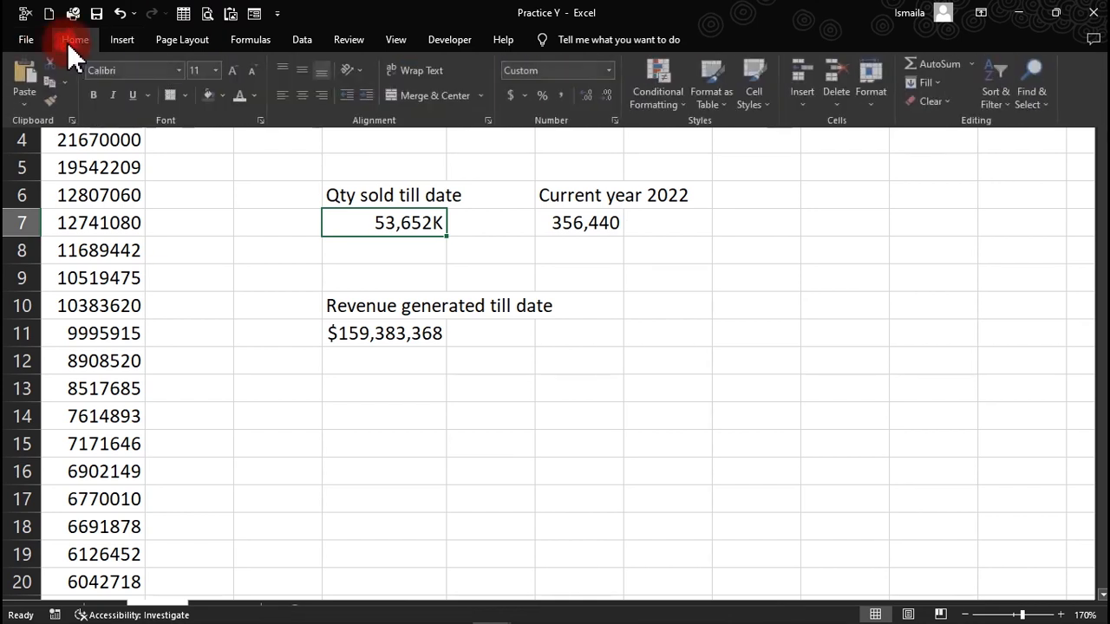
click(51, 100)
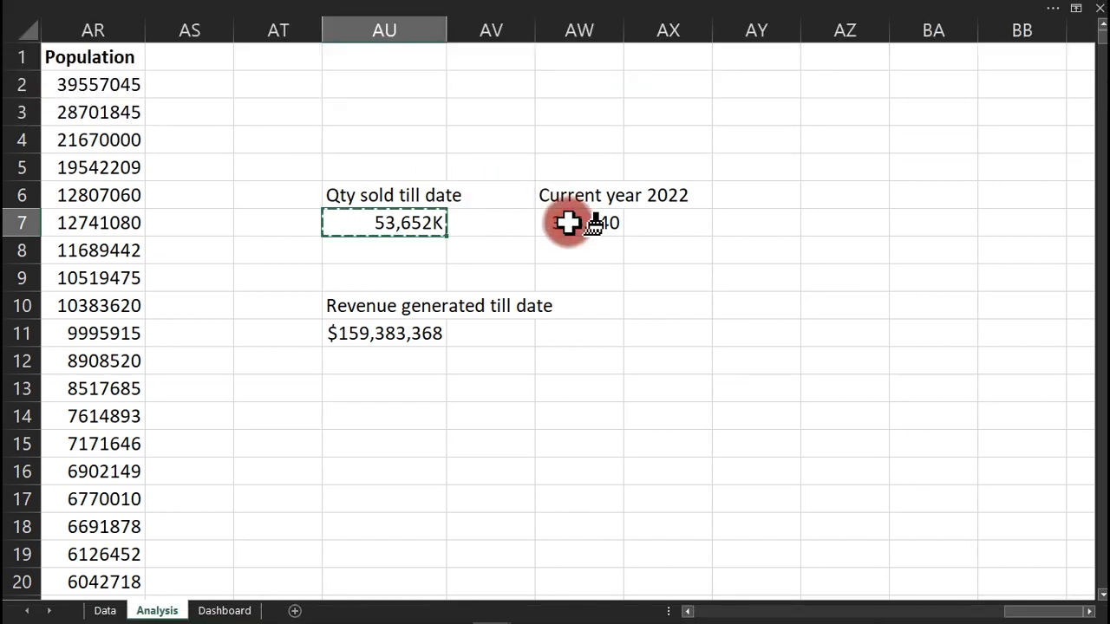
click(570, 223)
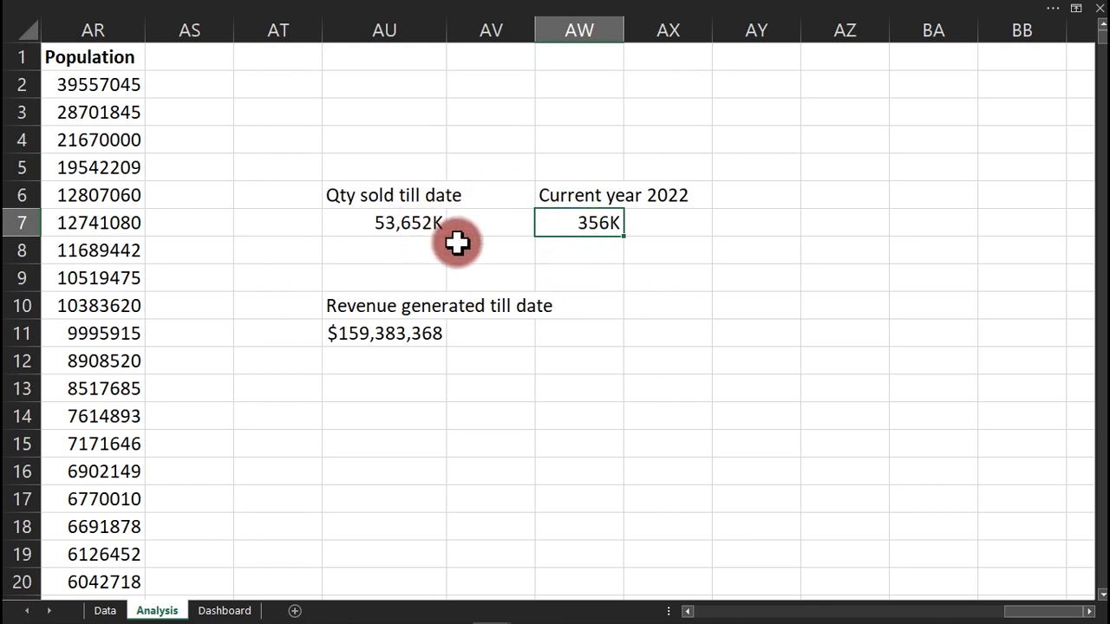
Apply the custom number format $#,##0.00,,"M" to the revenue generated till date in AU11.
click(362, 337)
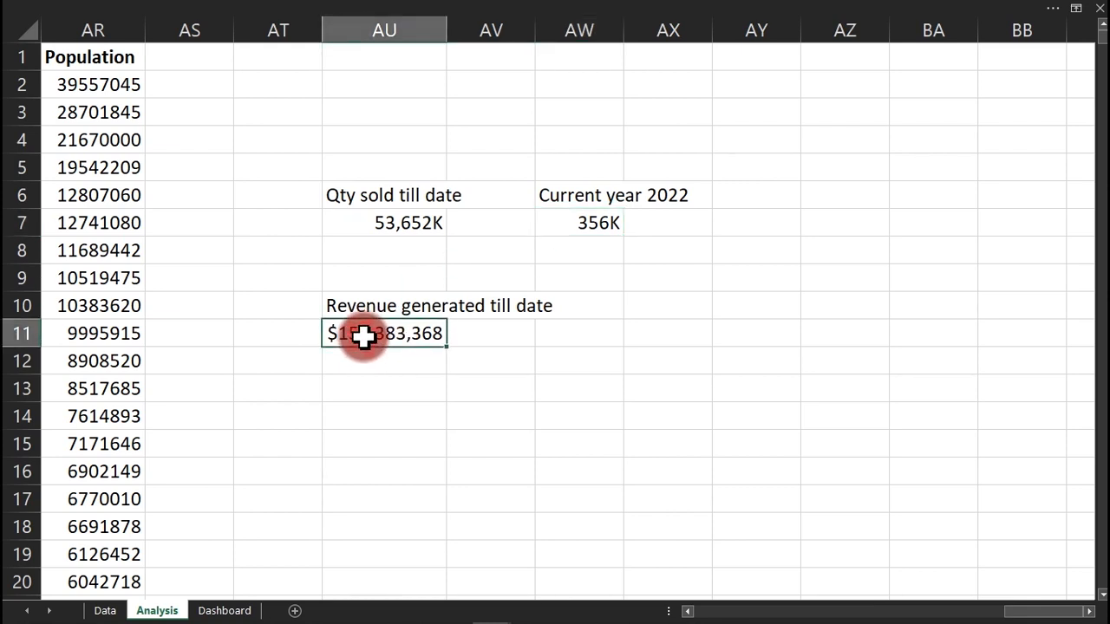
key(ctrl+1)
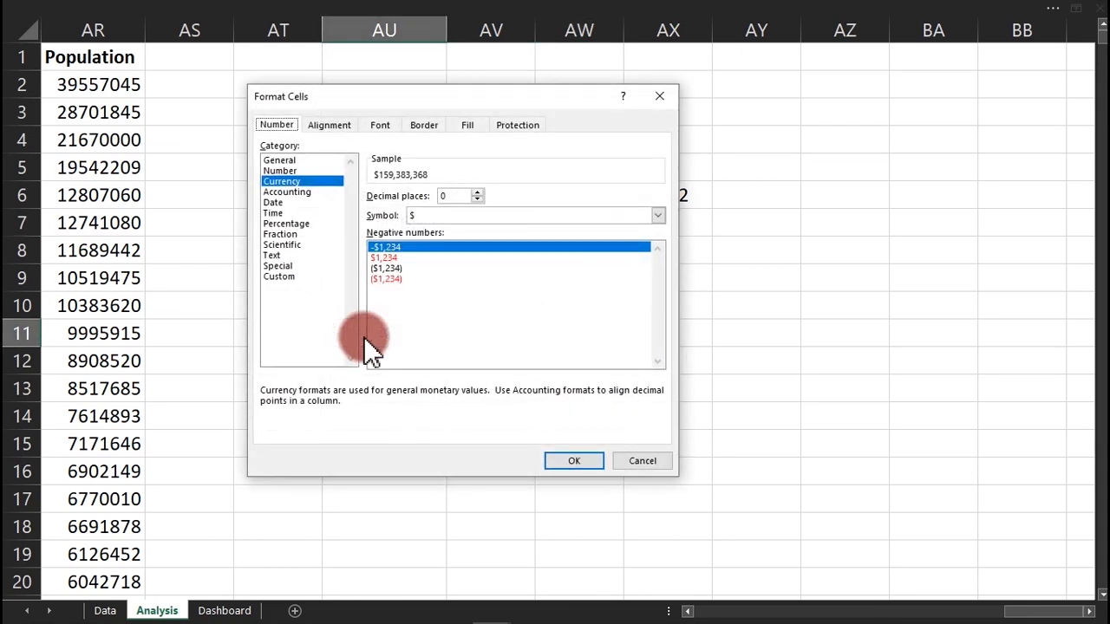
click(281, 276)
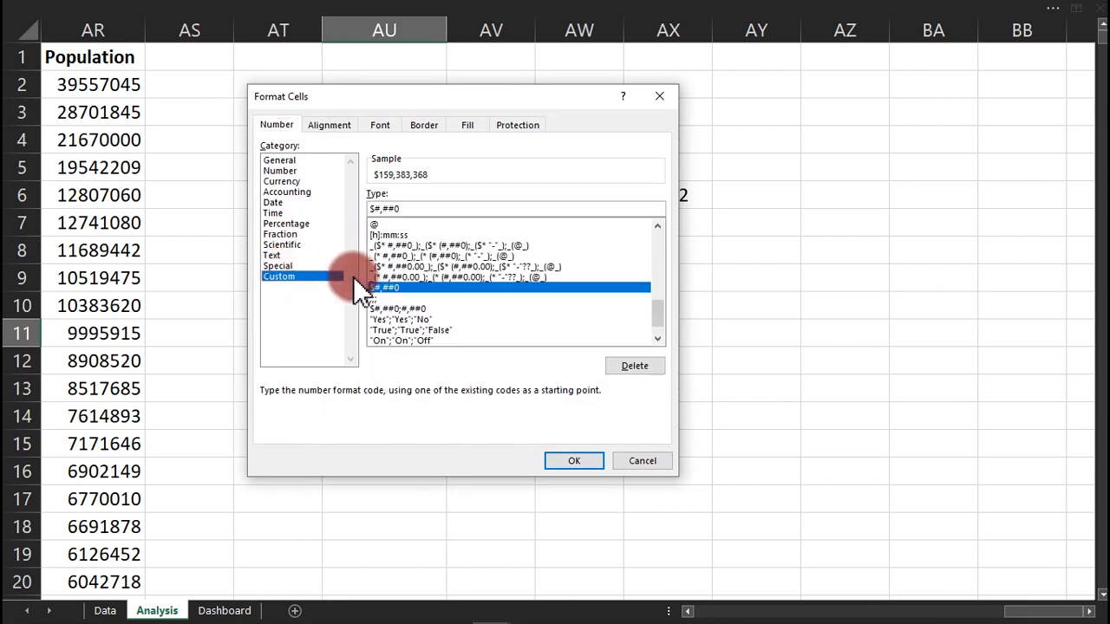
click(406, 208)
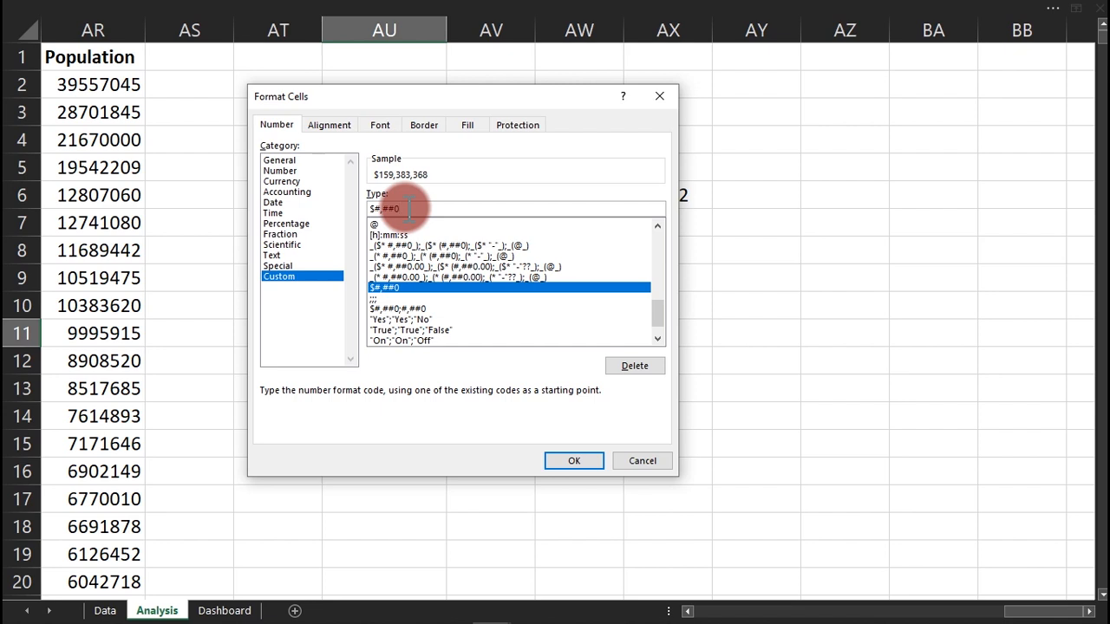
text(.)
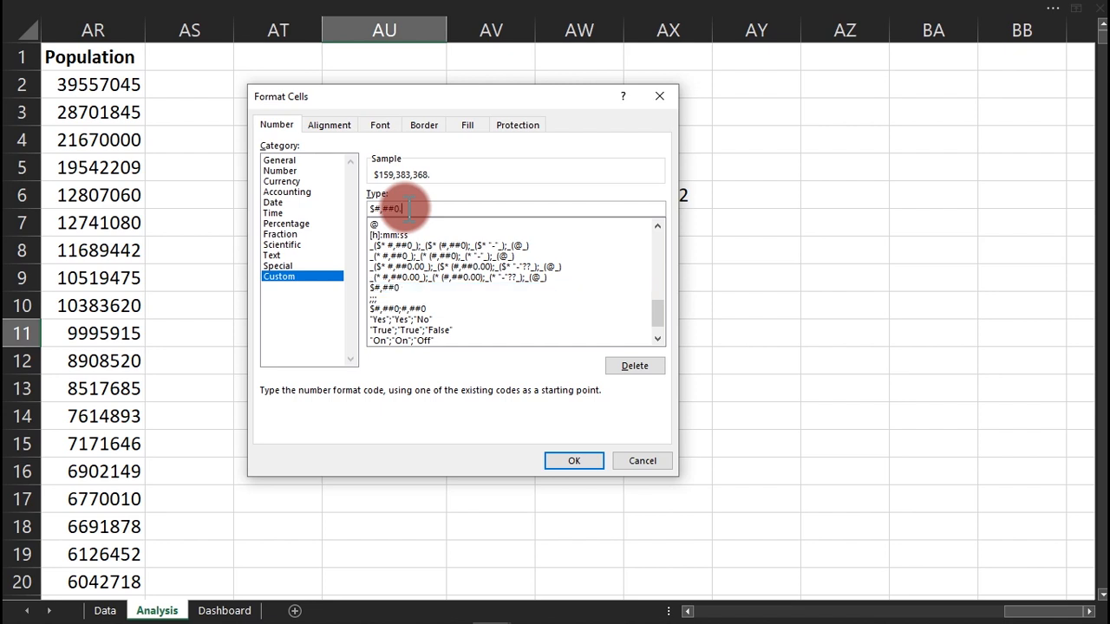
text(00,,"M")
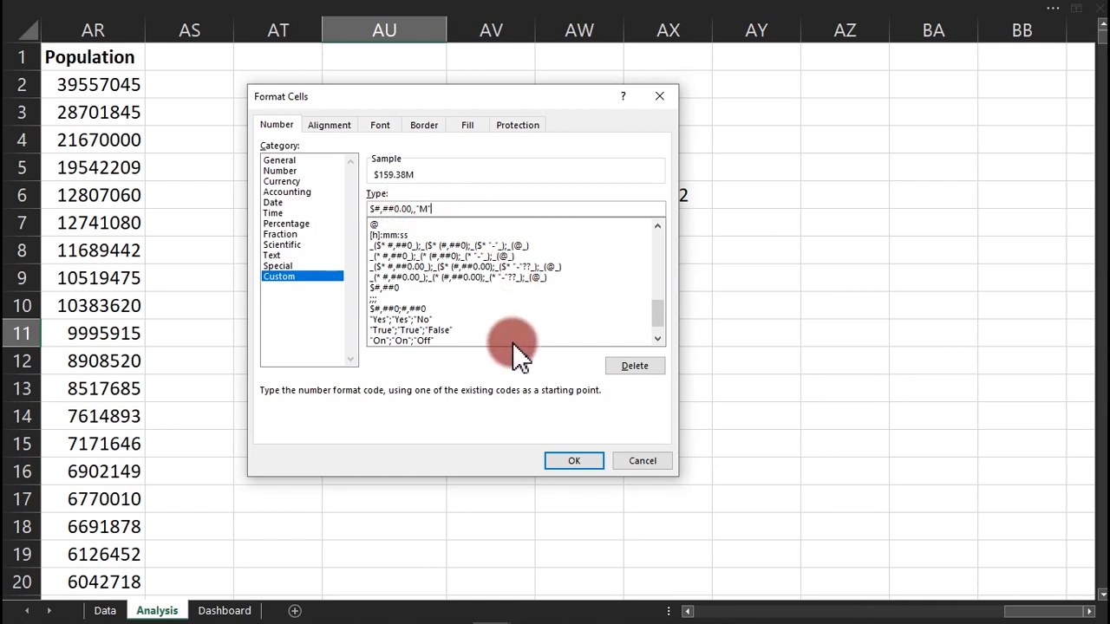
click(569, 463)
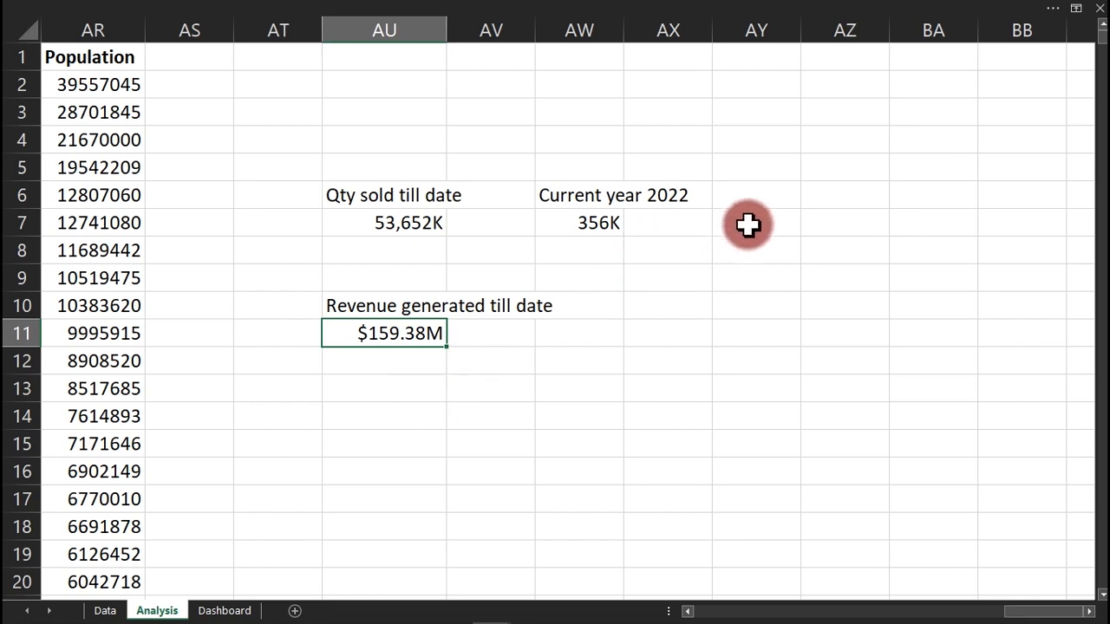
Enter the bold label Switch in AW8 and copy it to AT8 and AT12.
click(589, 255)
text(Swit)
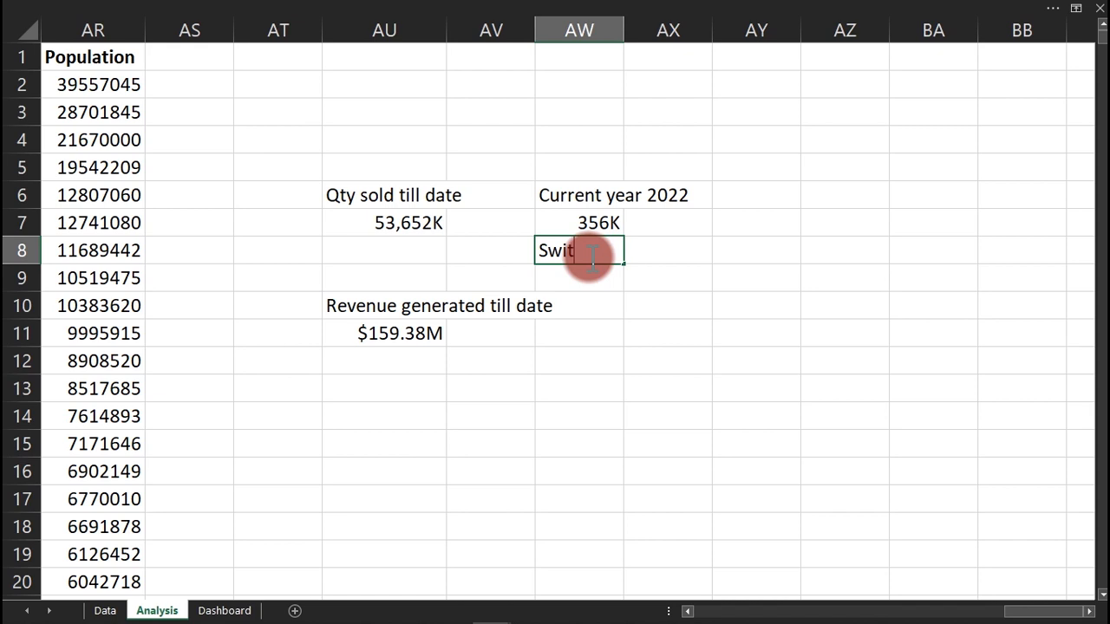
text(ch)
key(ctrl+Return)
key(ctrl+b)
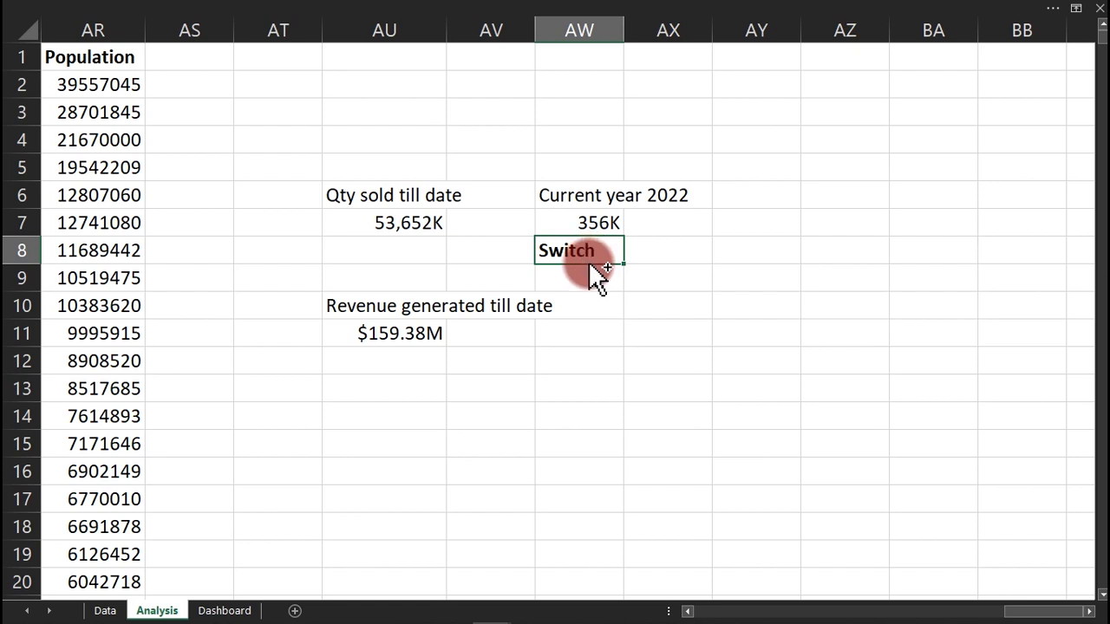
drag(589, 266, 296, 371)
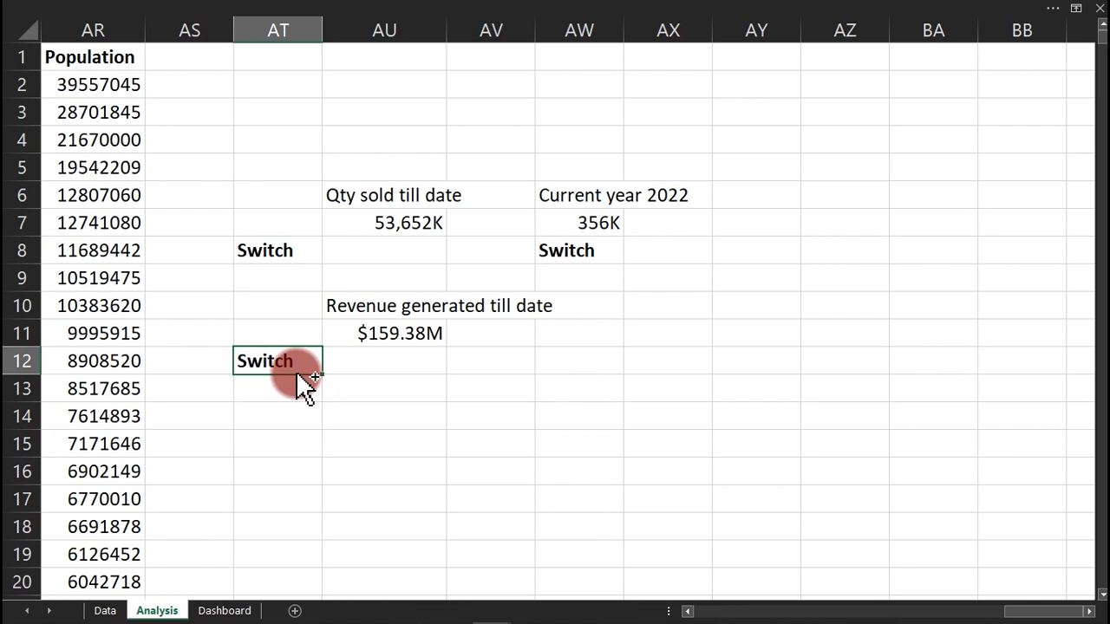
Test the Revenue/Qty Sold selector by setting AF4 to 2 and returning it to 1.
click(398, 254)
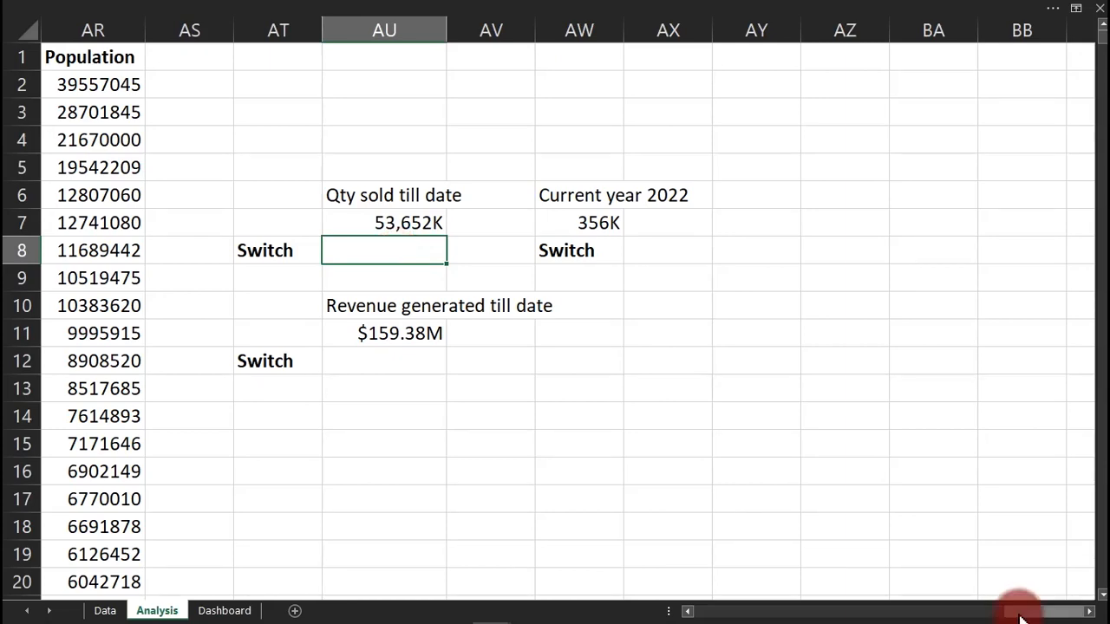
drag(1020, 616, 922, 613)
click(466, 337)
click(260, 141)
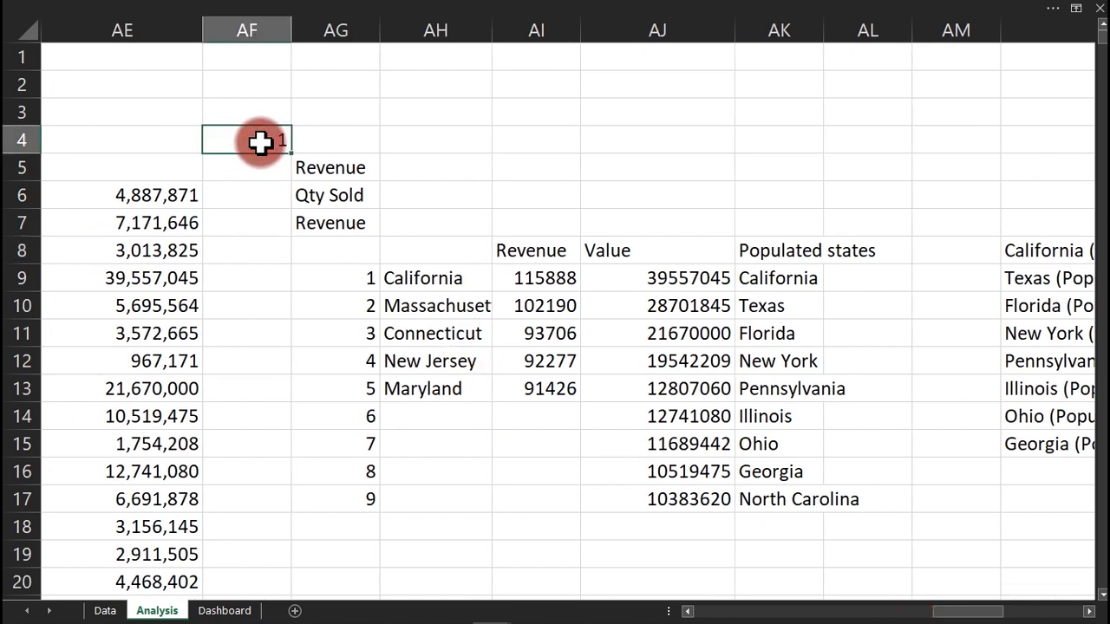
text(2)
key(Return)
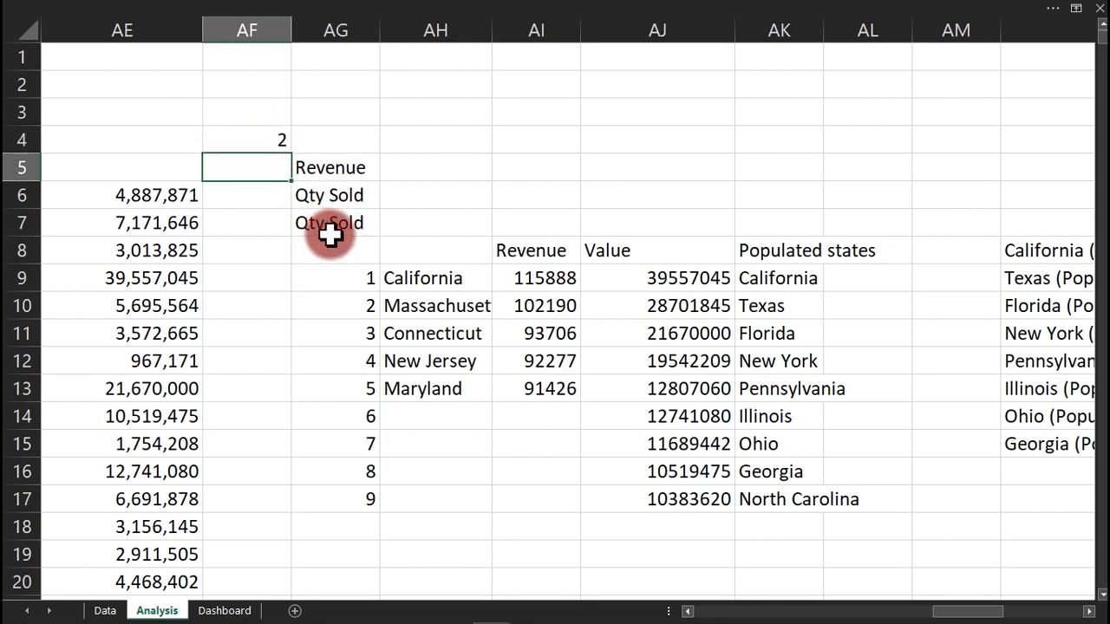
click(264, 139)
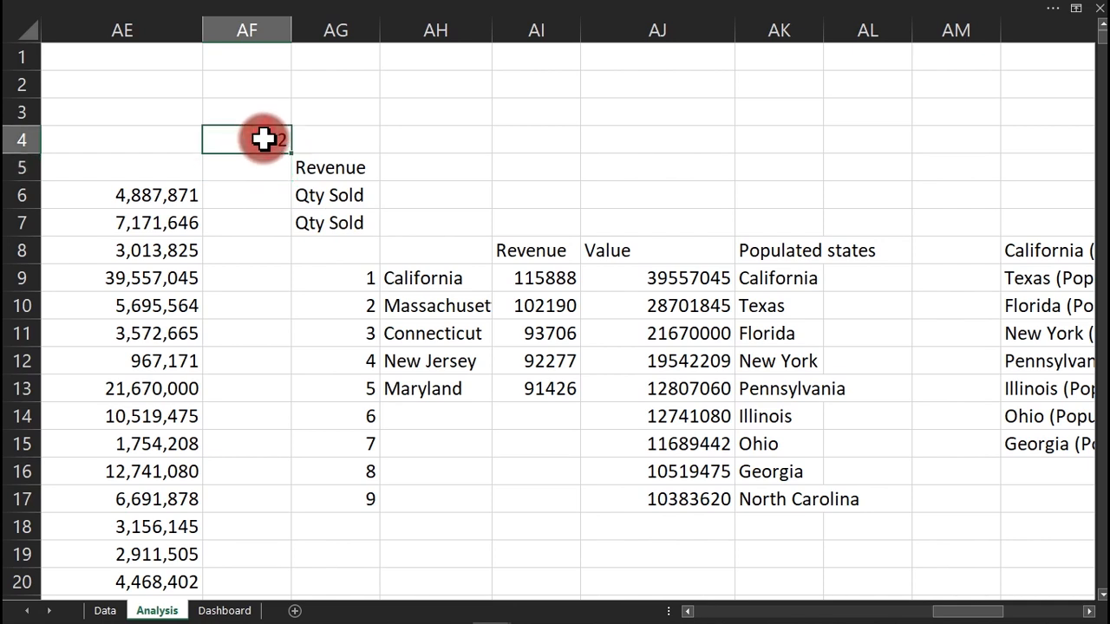
text(1)
key(Return)
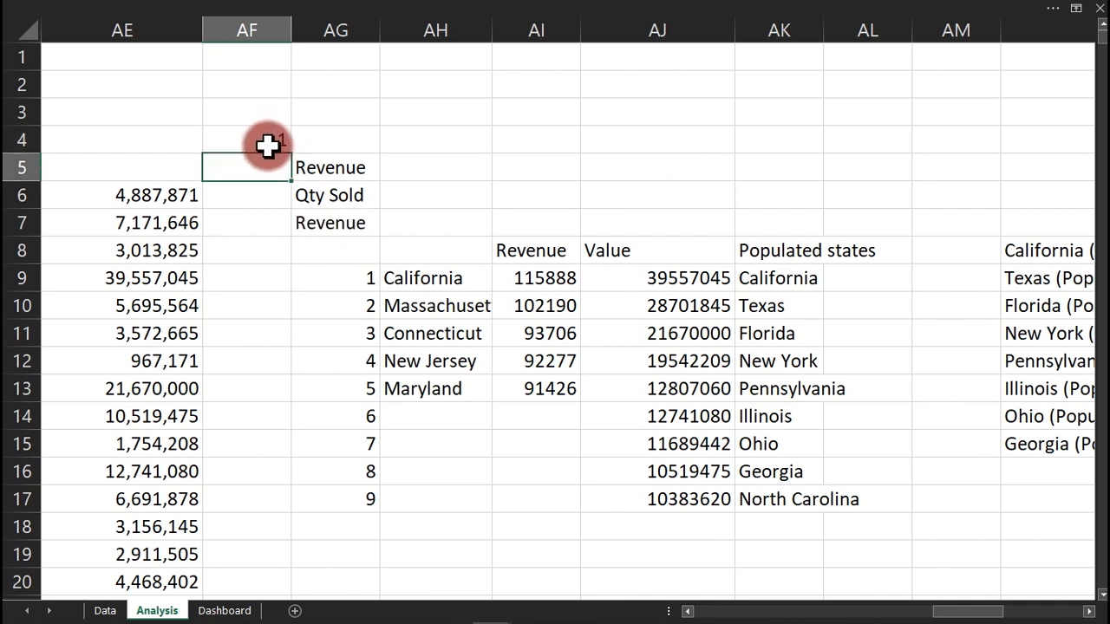
Link AT5, above the Switch labels, to the selector value in AF4.
drag(945, 612, 1032, 594)
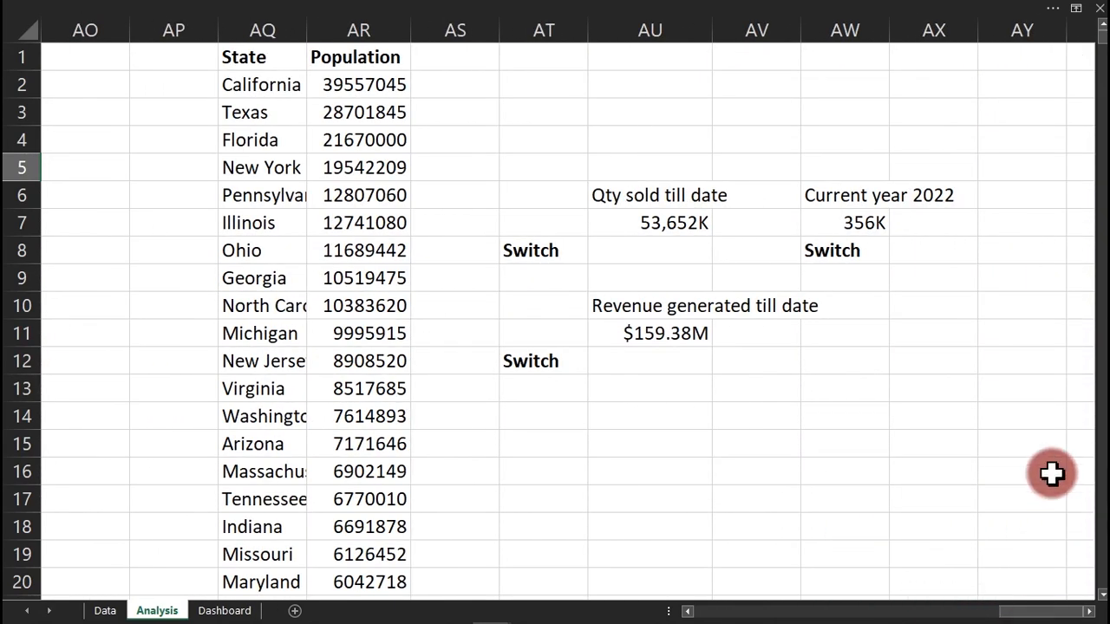
click(536, 163)
text(=)
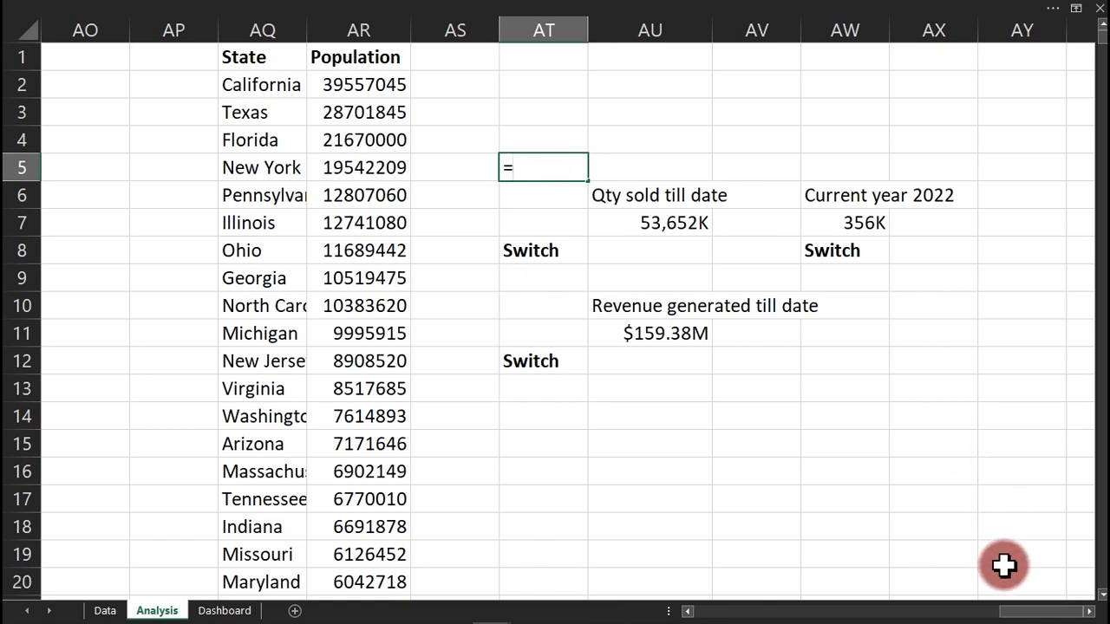
drag(1003, 607, 924, 607)
click(523, 144)
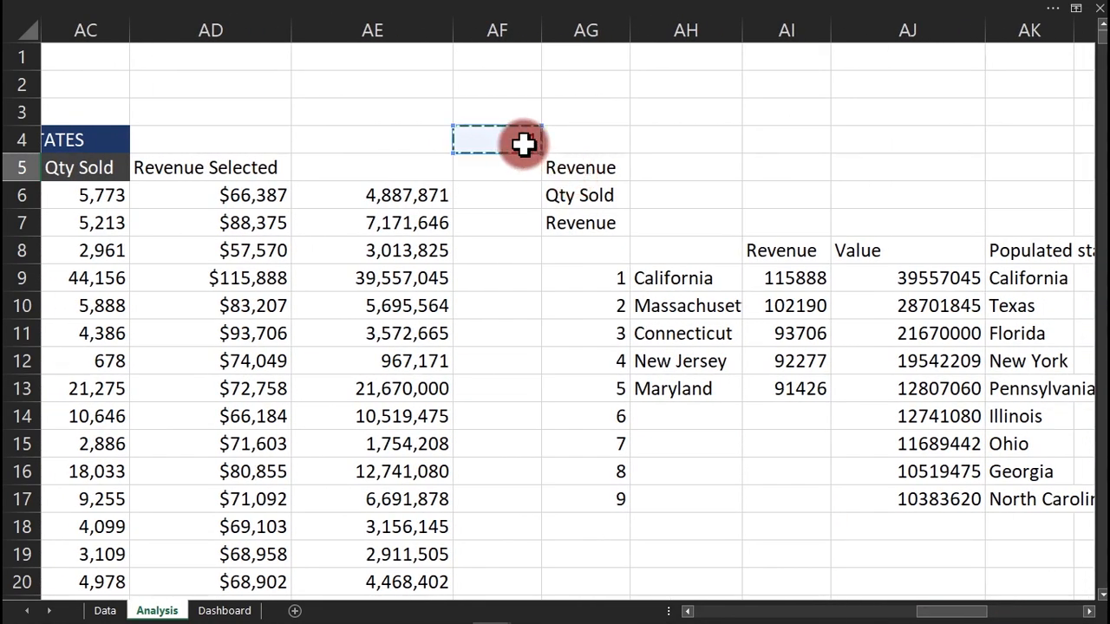
key(Return)
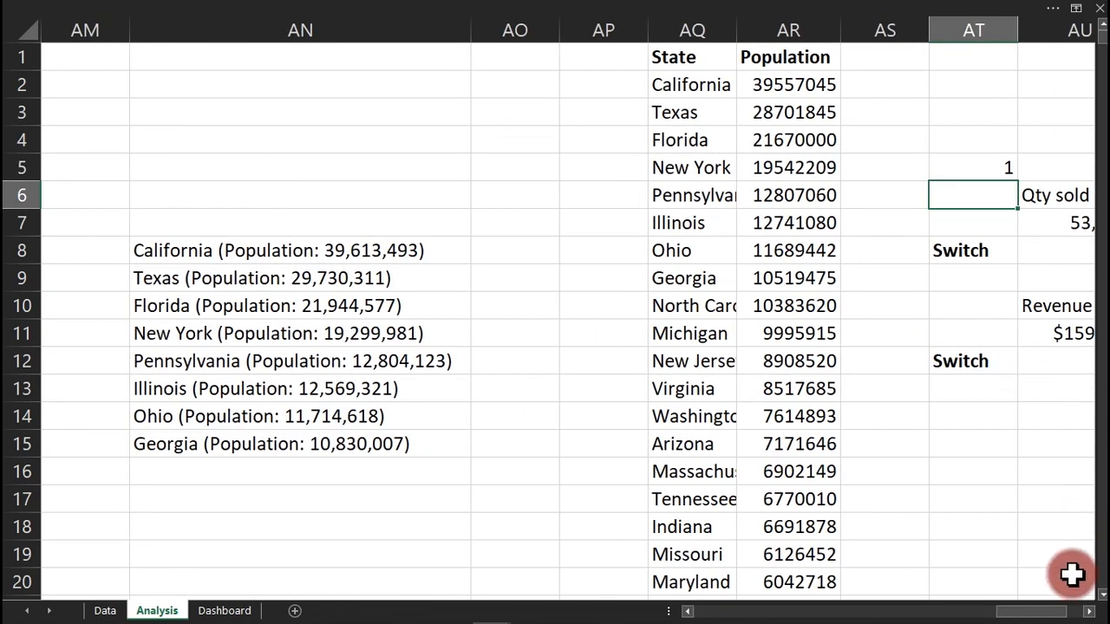
Enter the formula =IF(AT5=1,AU7,"") in AU8 beside the Switch label for quantity sold till date.
click(1089, 611)
click(1090, 611)
click(1089, 611)
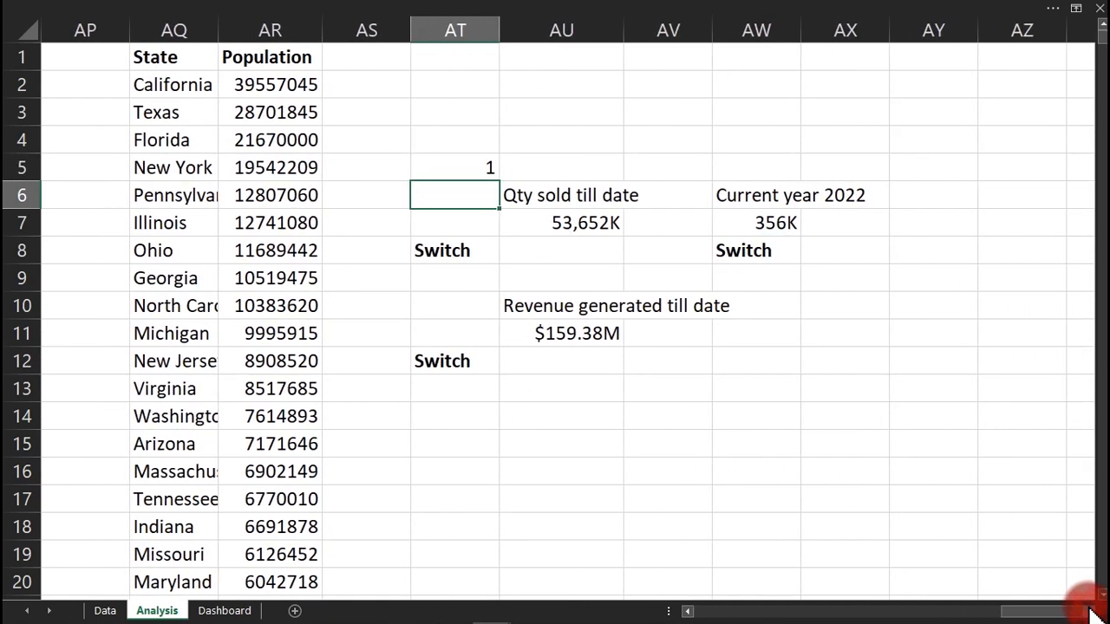
click(549, 252)
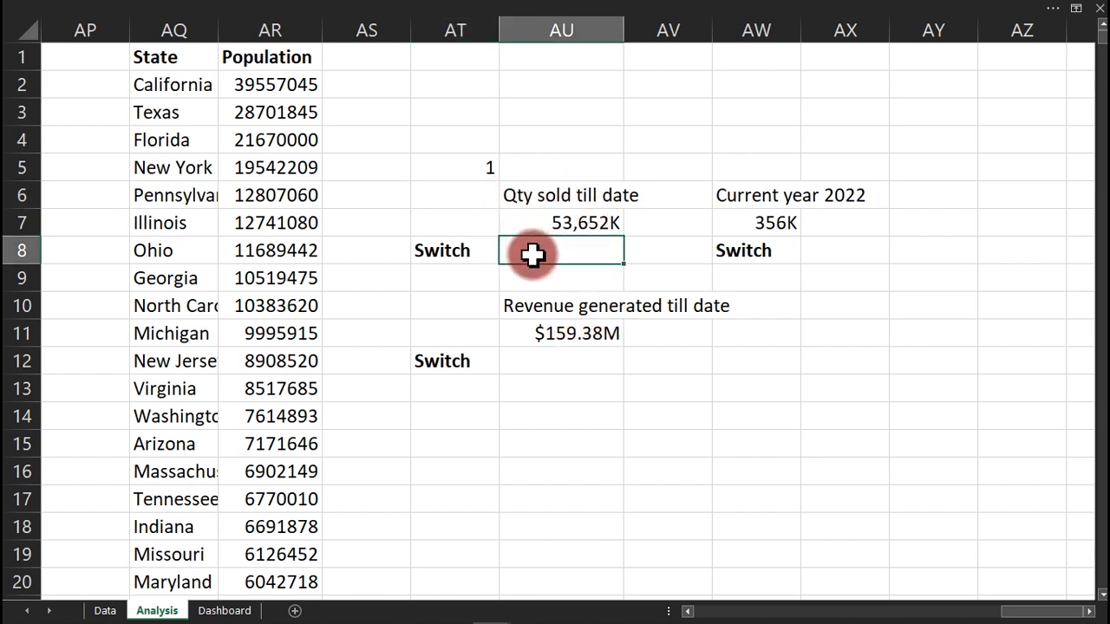
text(=IF()
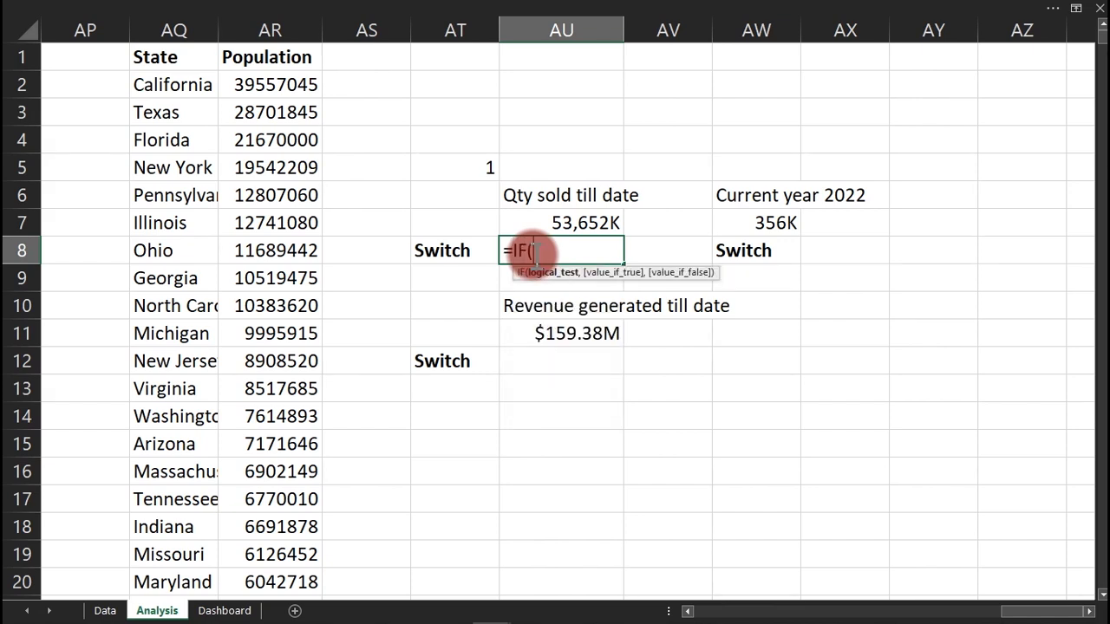
click(437, 167)
text(=1,)
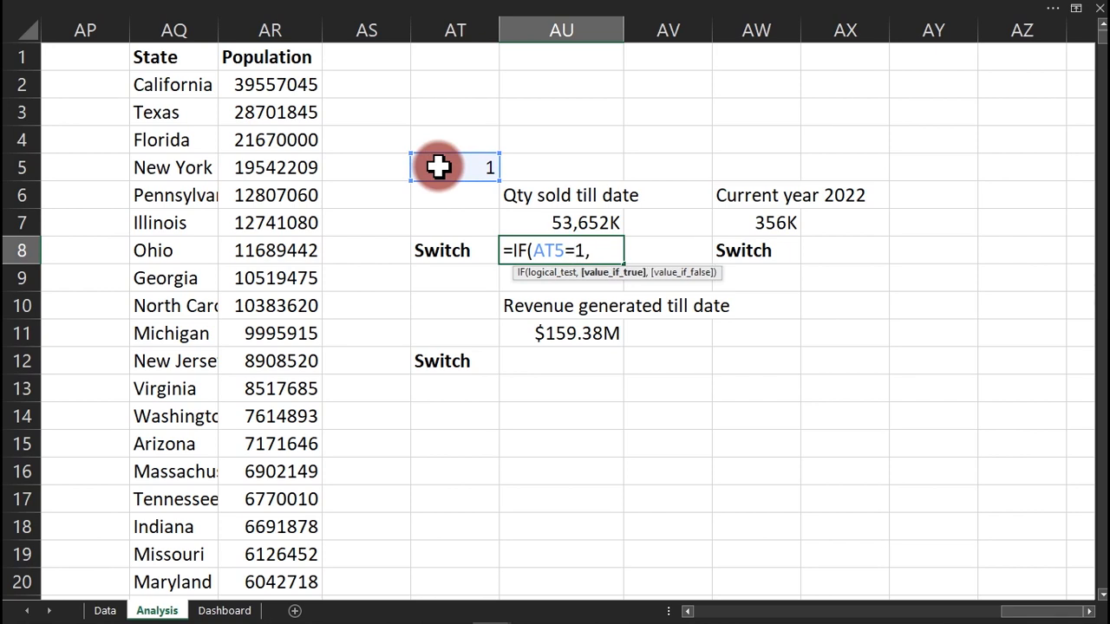
click(547, 219)
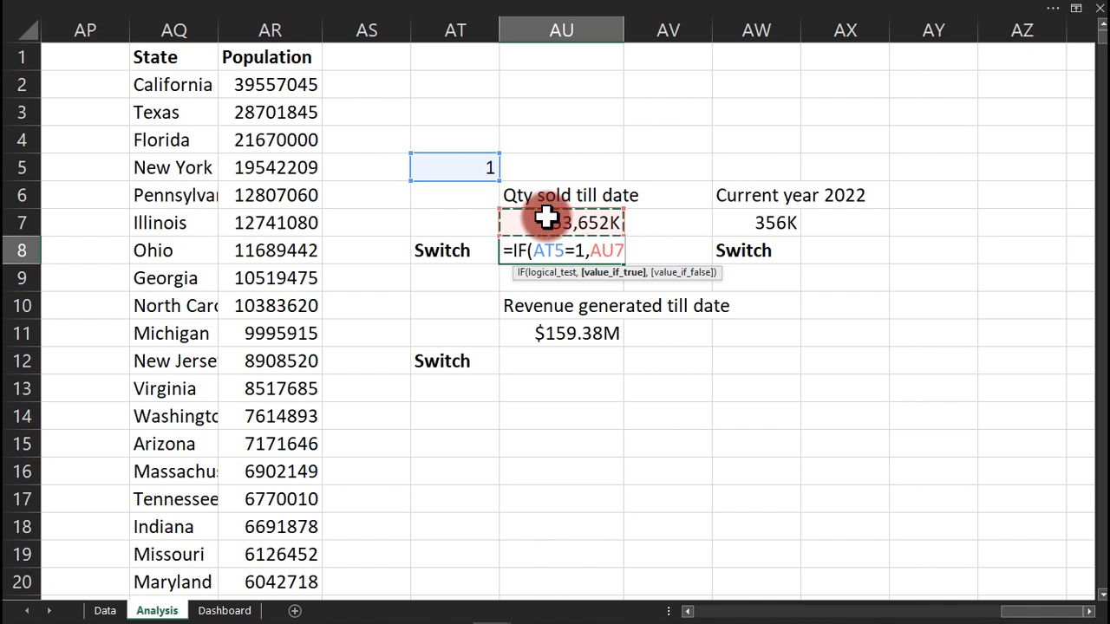
text(,""))
key(Return)
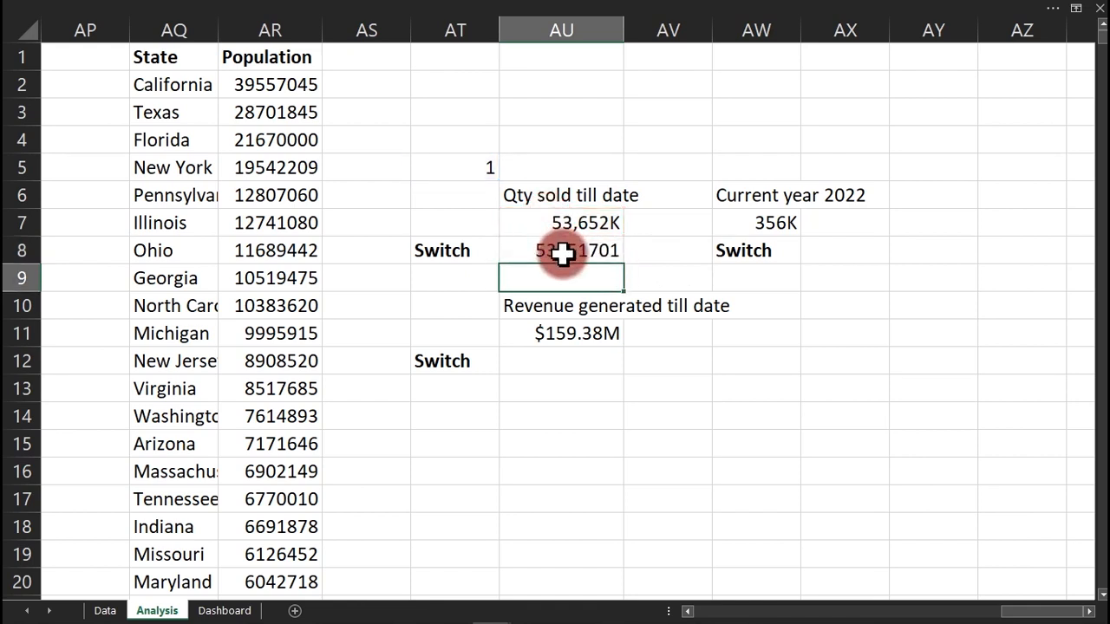
Change the condition of the AU8 switch formula so it tests for AT5=2.
click(557, 253)
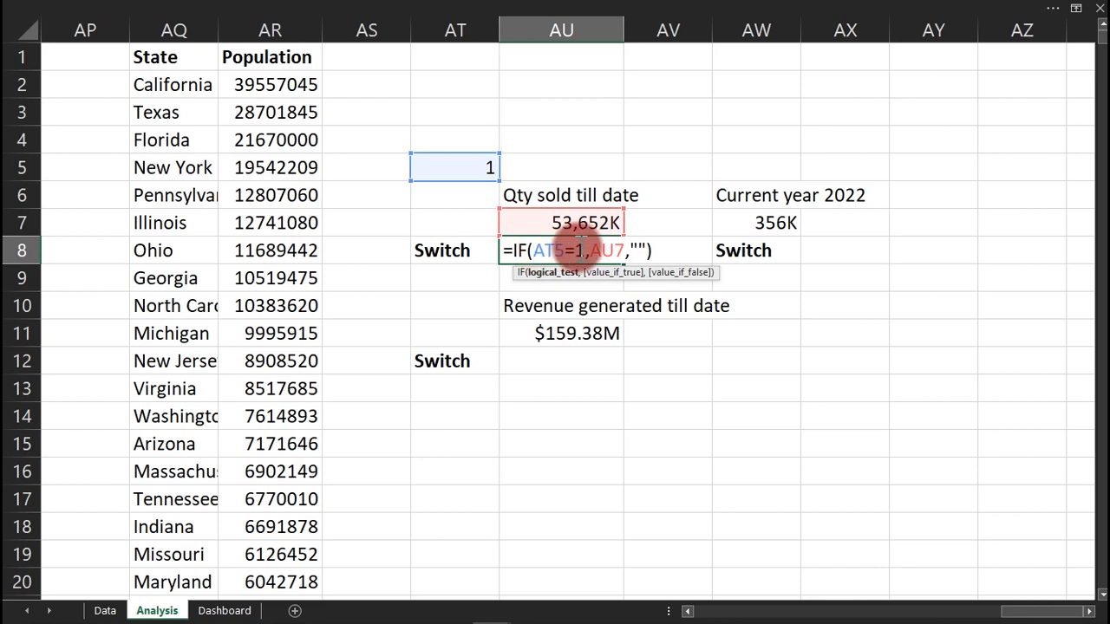
click(586, 250)
key(BackSpace)
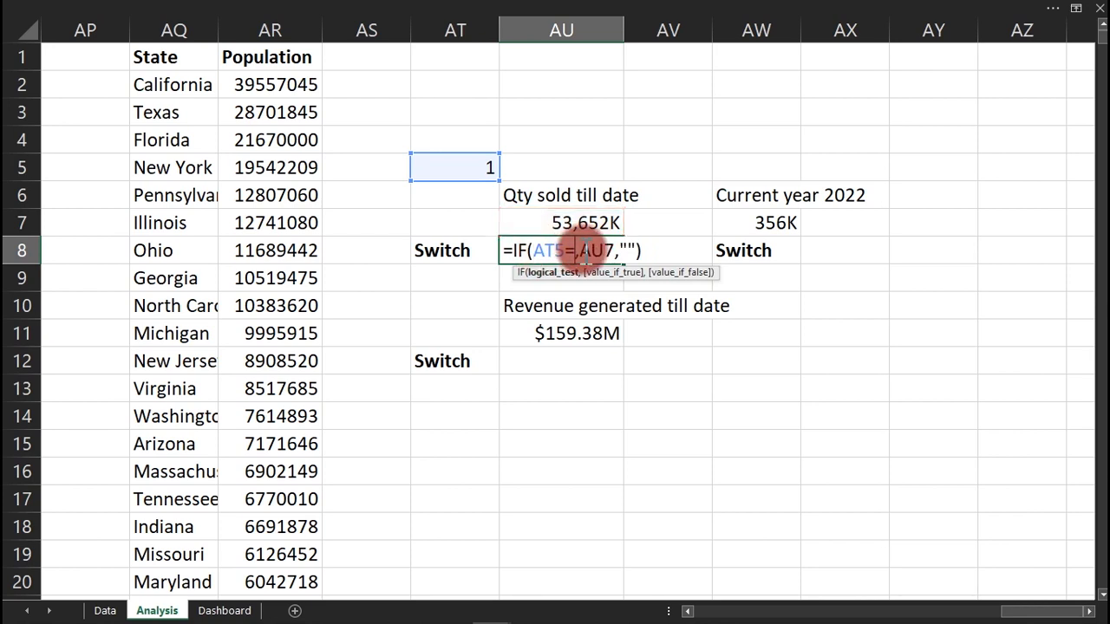
text(2)
key(Return)
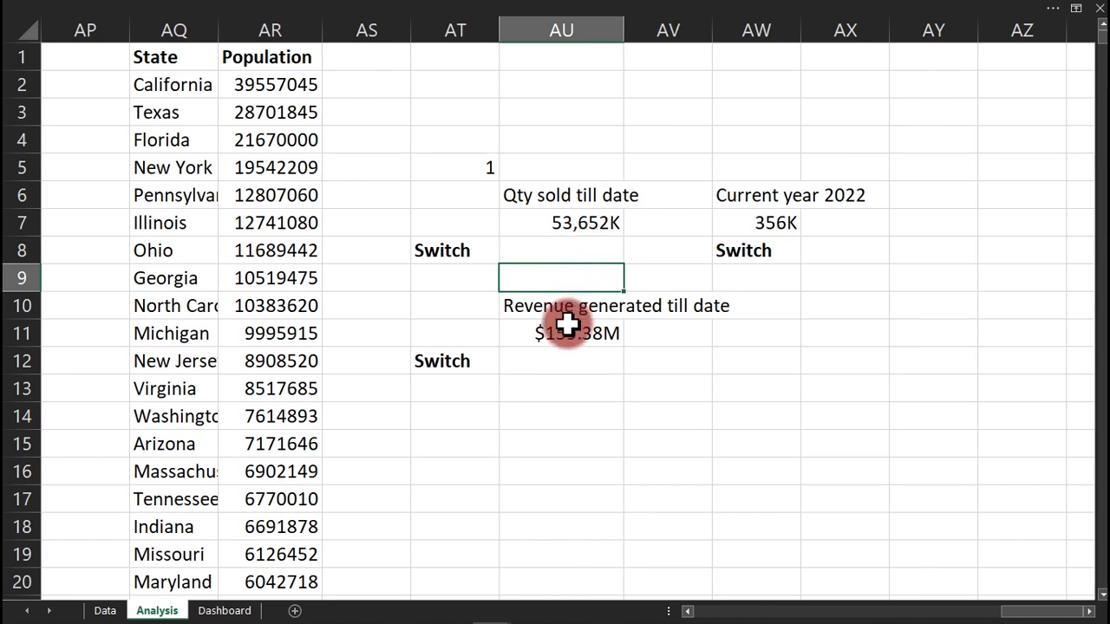
Enter the formula =IF(AT5=1,AU11) in AU12 beside the Switch label for revenue generated till date.
click(564, 358)
text(=)
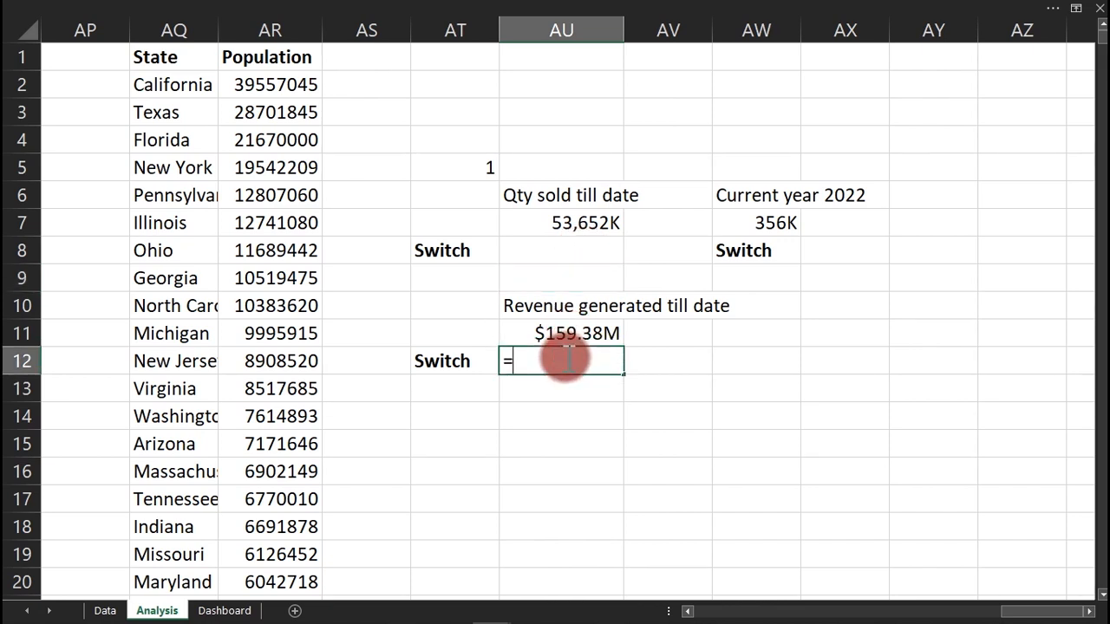
text(IF()
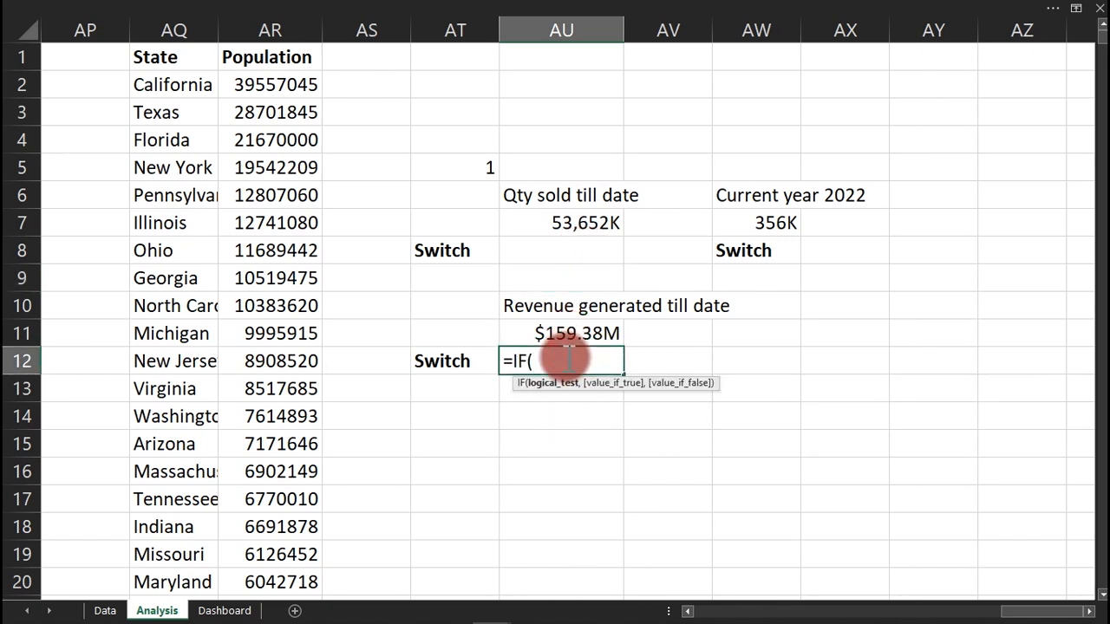
click(457, 168)
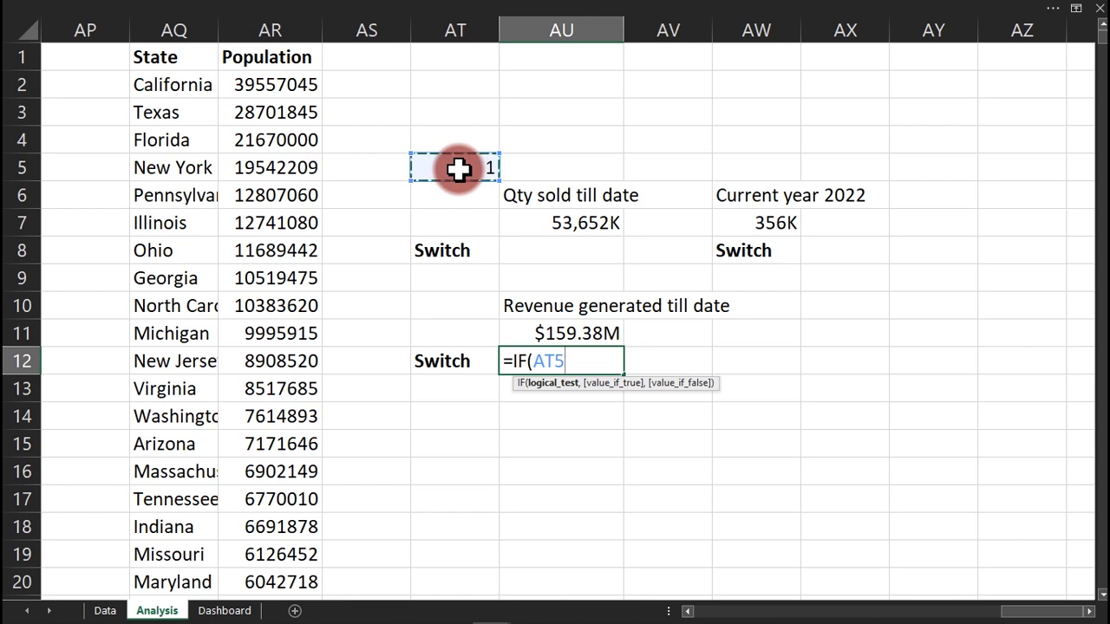
text(=1,)
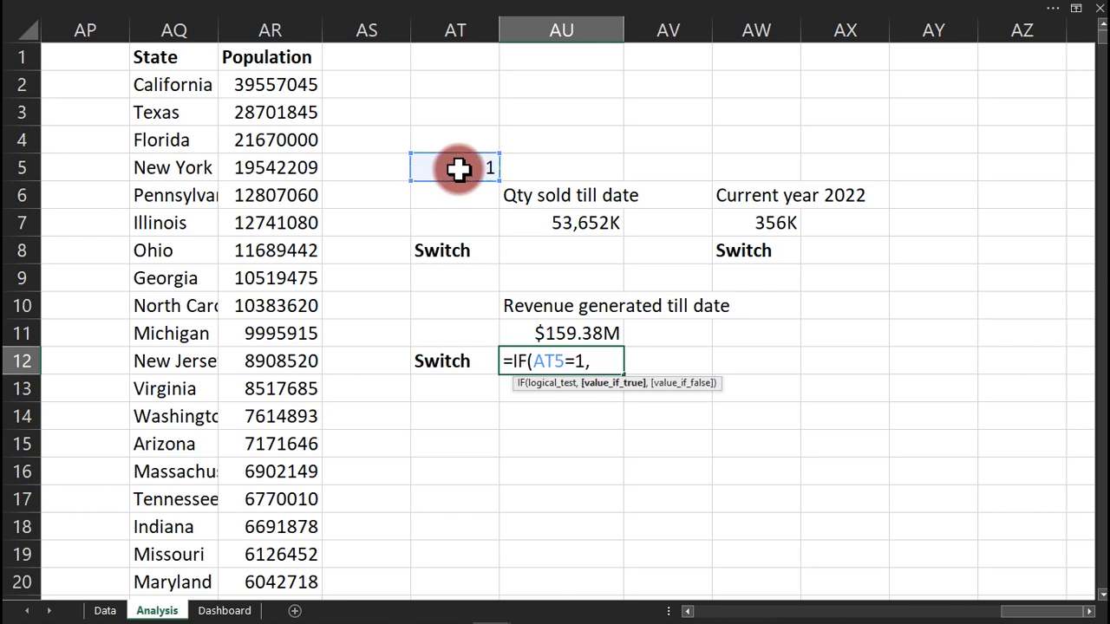
click(555, 327)
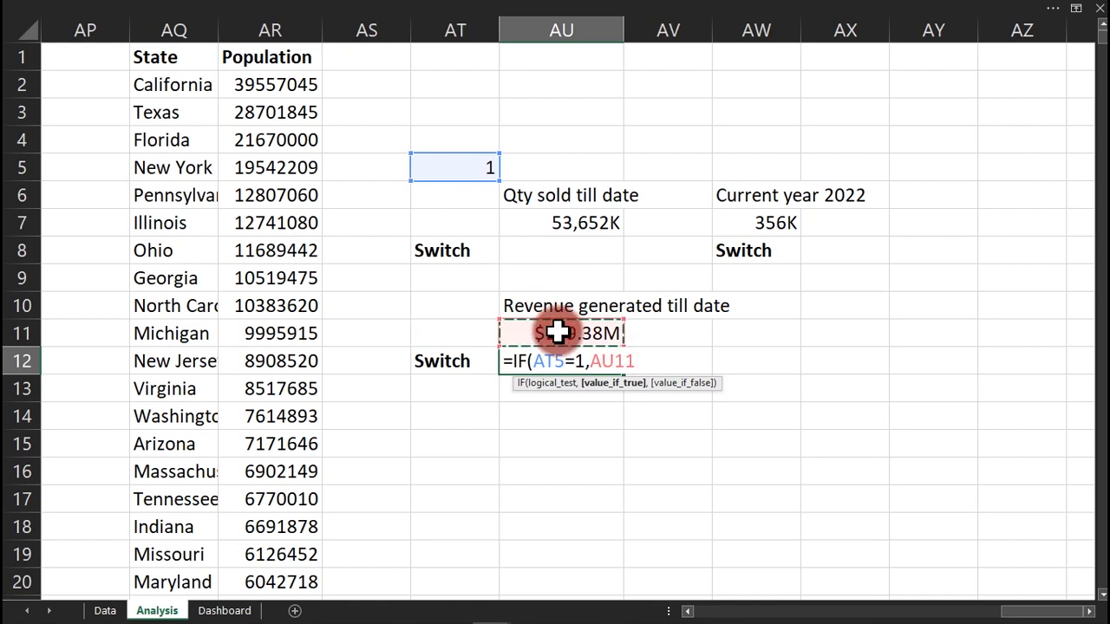
key(Return)
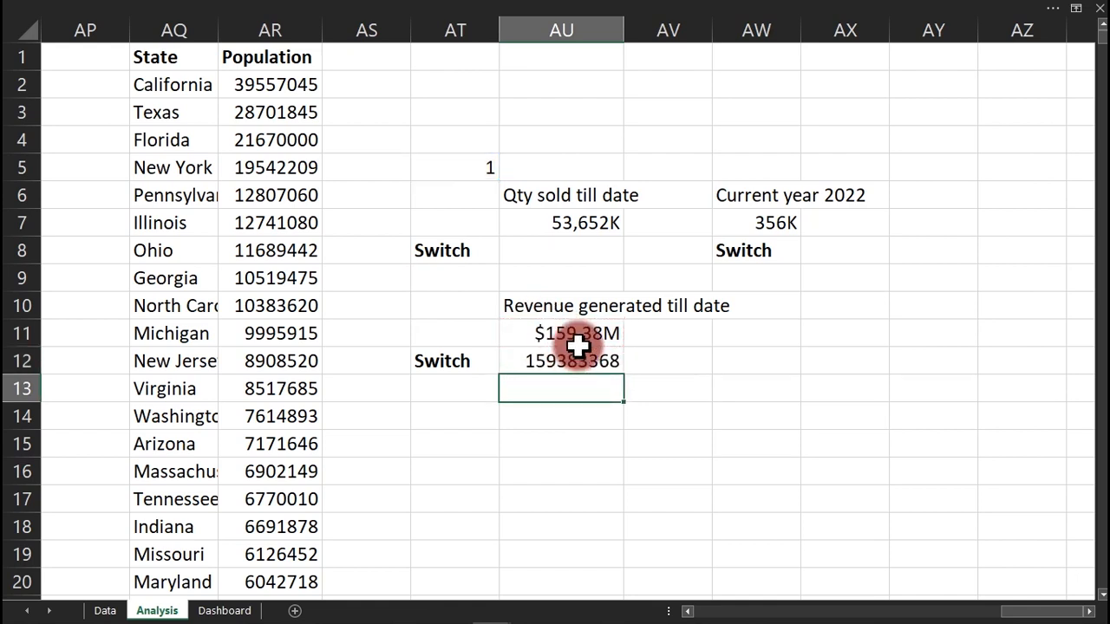
Copy the number format of AU11 to AU12 and the format of AU7 to AU8 with Format Painter.
click(578, 338)
click(104, 5)
click(54, 102)
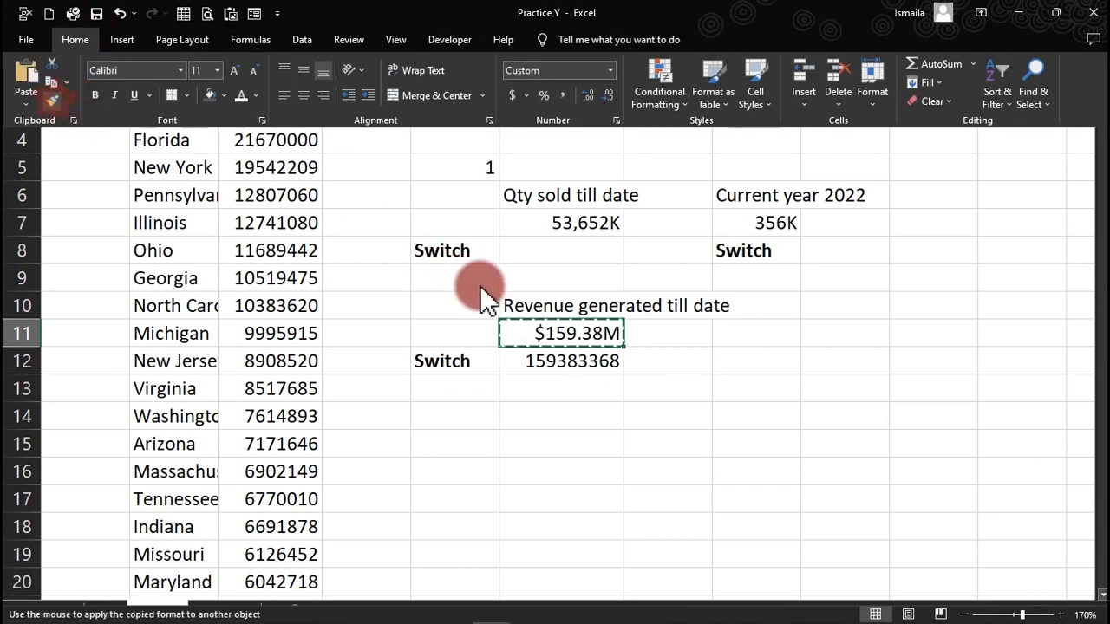
click(547, 357)
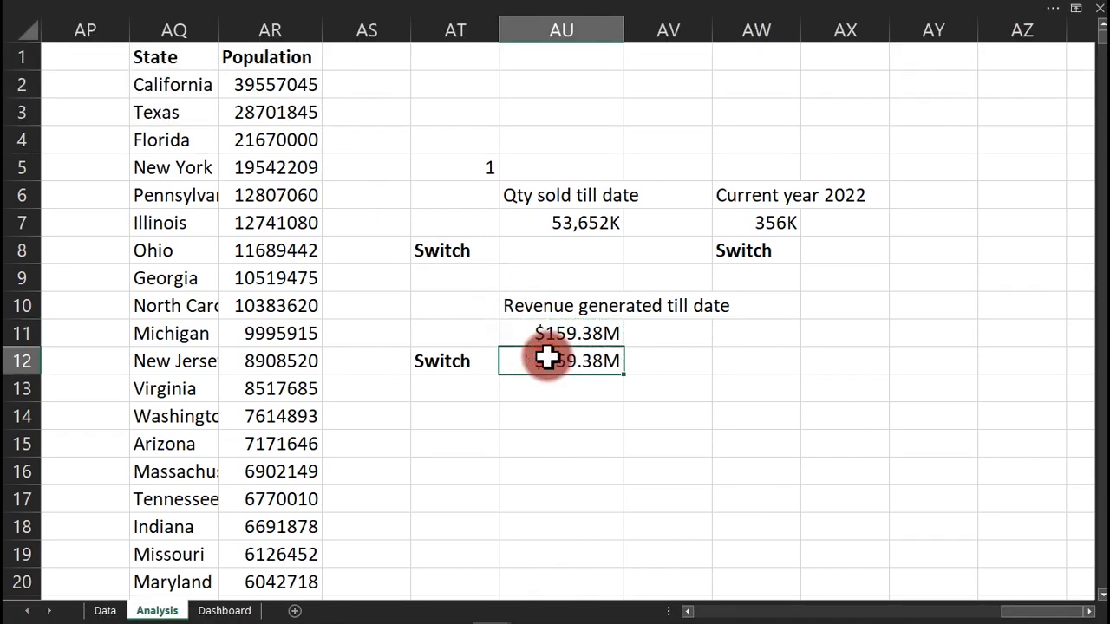
click(595, 224)
click(122, 9)
click(54, 104)
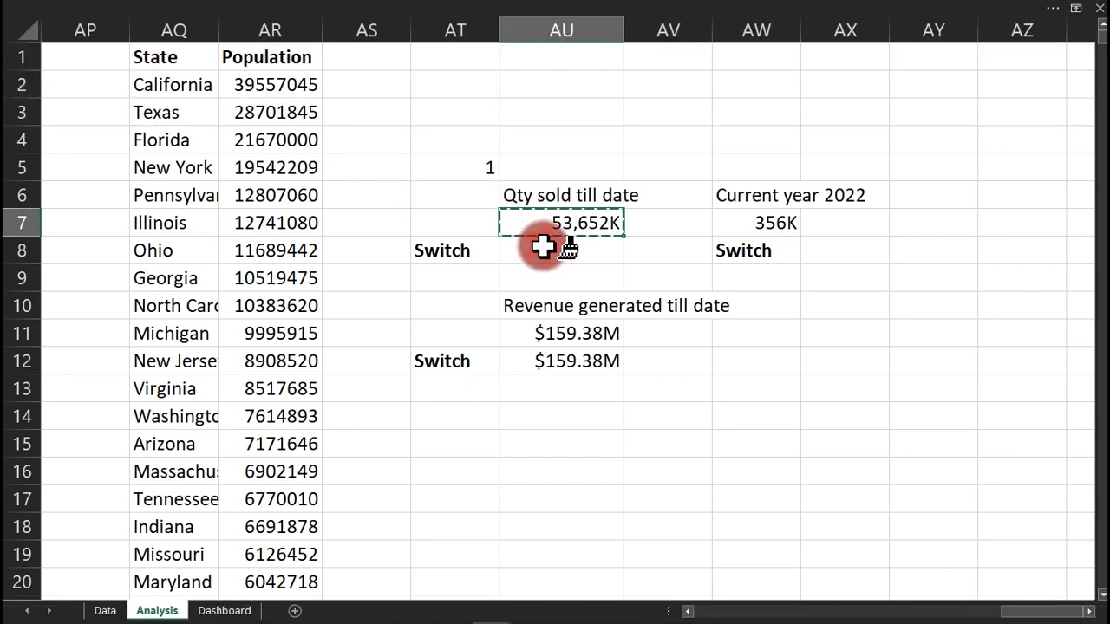
click(543, 245)
Enter the formula =IF(AT5=2,AW7,"") in AX8 beside the Switch label for current year 2022.
click(843, 253)
text(=I)
key(Tab)
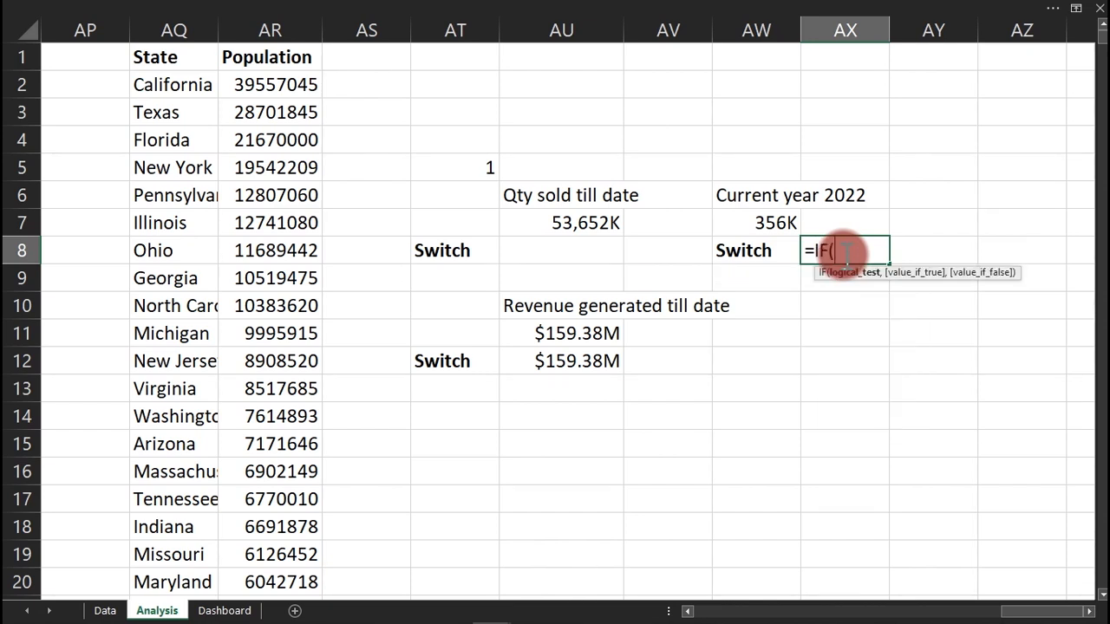
click(463, 167)
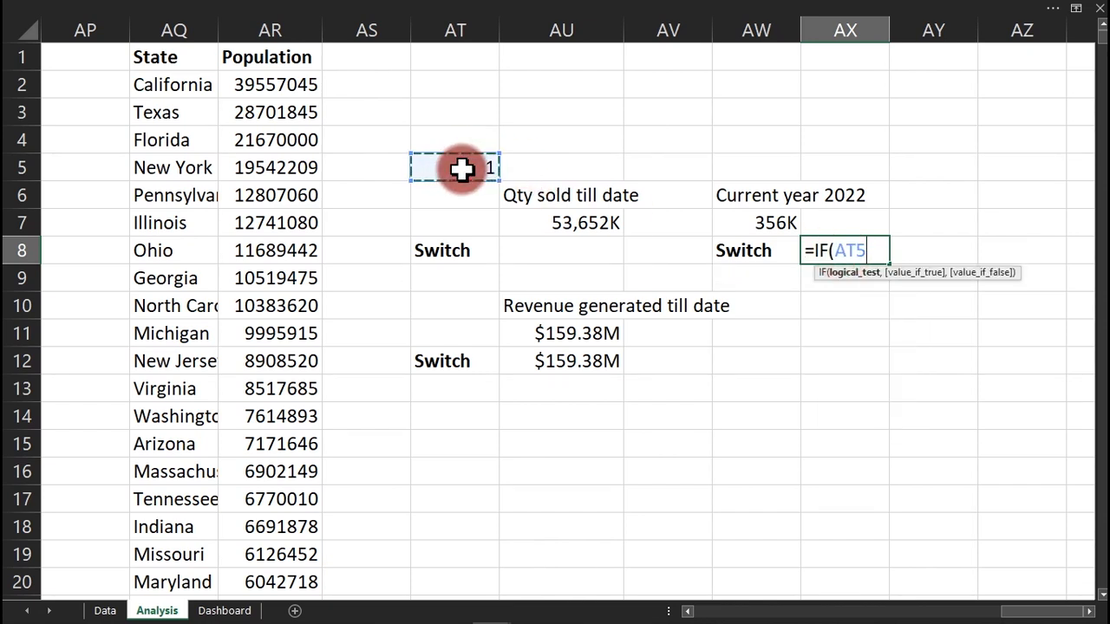
text(=2,)
click(787, 223)
text(,)
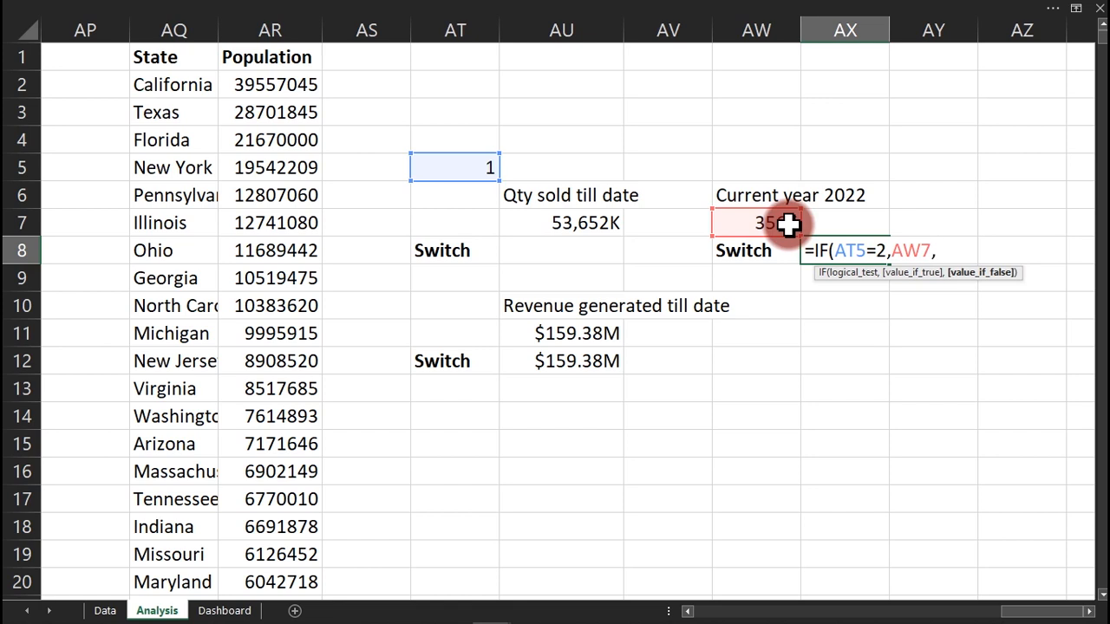
text(""))
key(Return)
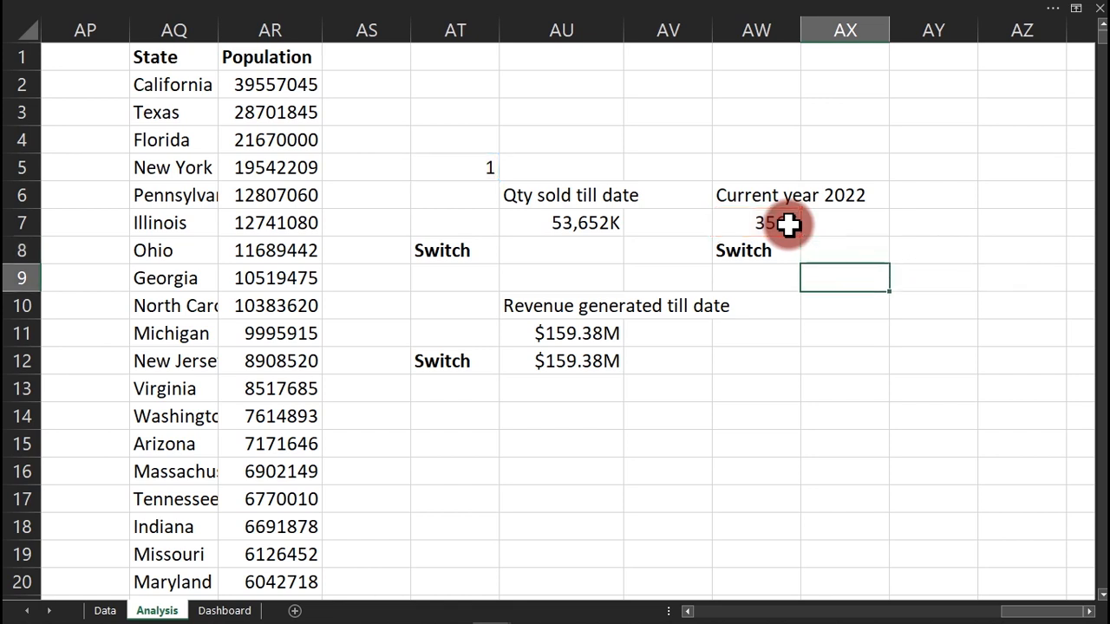
Copy the number format of AW7 to AX8 with Format Painter, keeping the formula =IF(AT5=2,AW7,"").
click(859, 252)
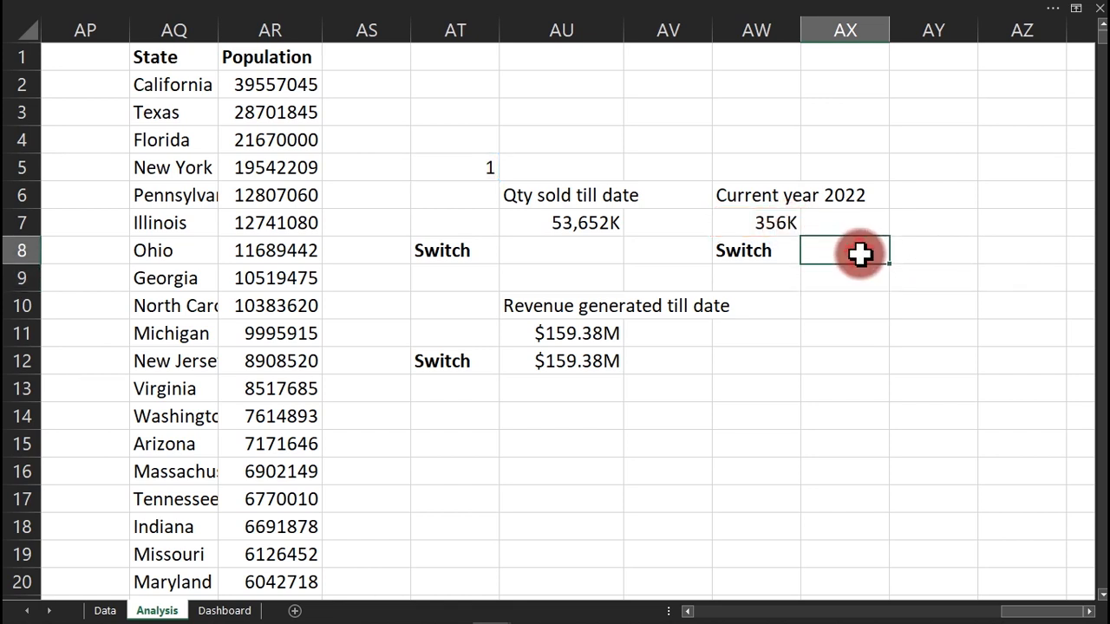
click(748, 227)
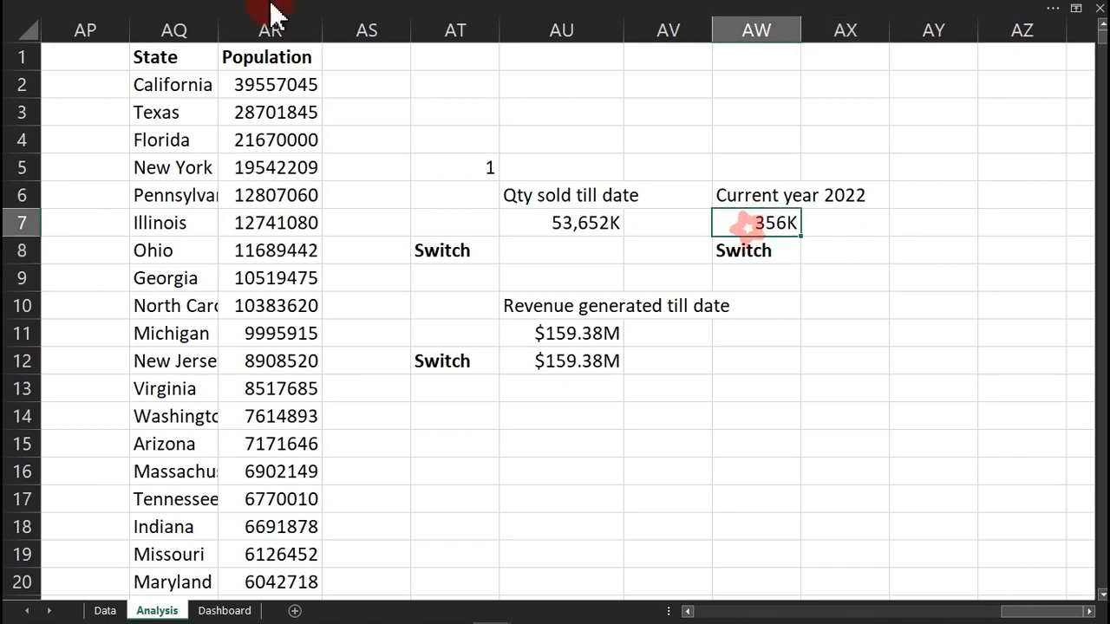
click(213, 10)
click(51, 82)
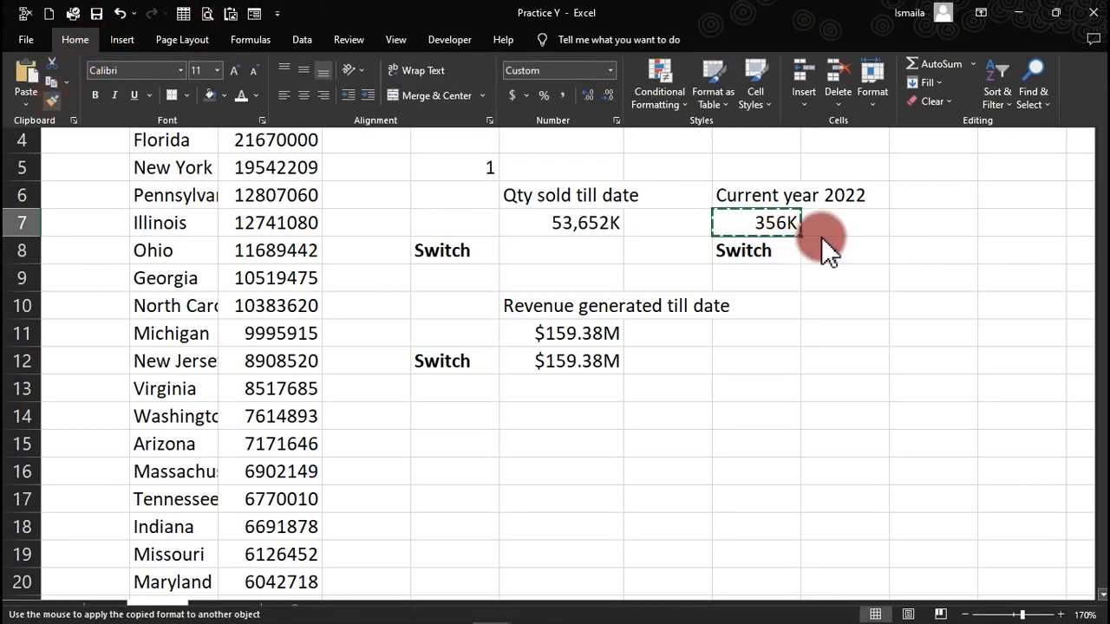
click(835, 254)
text(=IF(AT5=2,AW7,""))
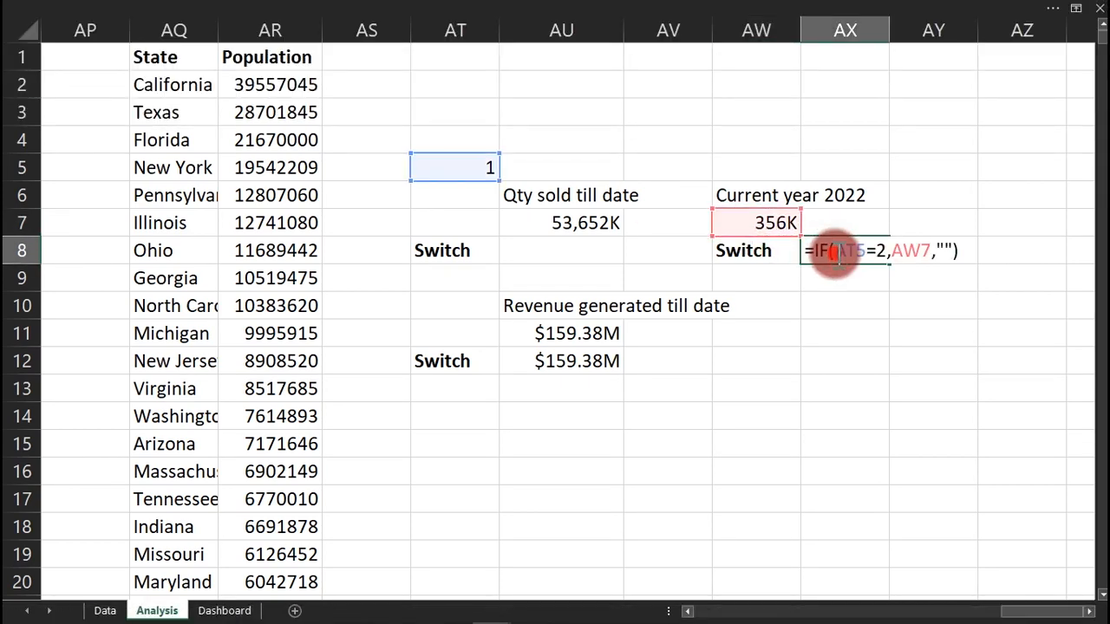
key(ctrl+Return)
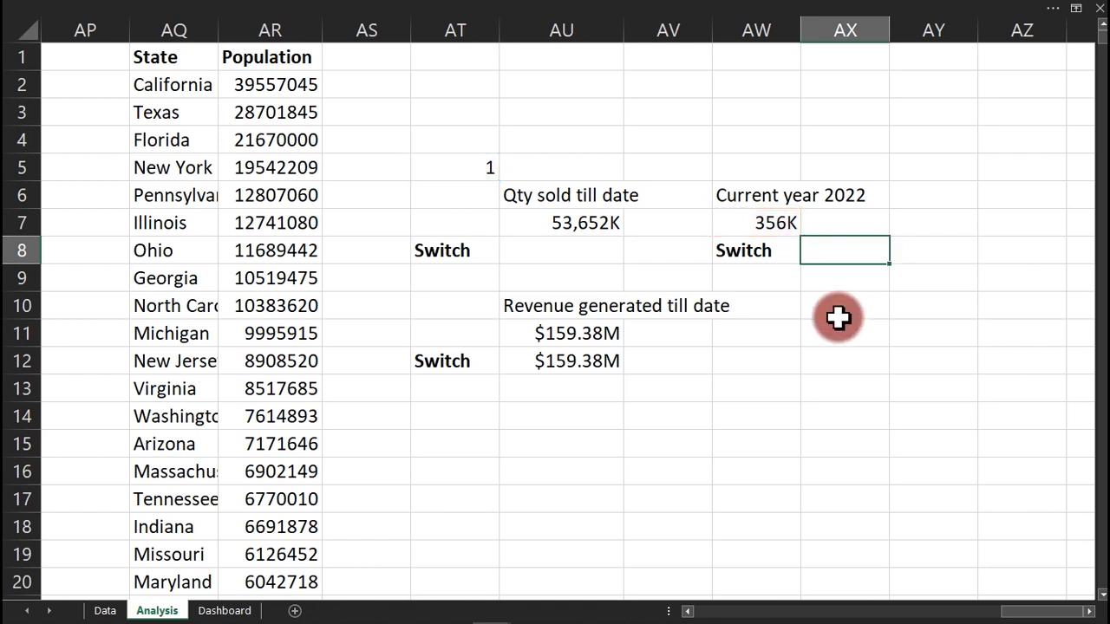
Replace the selector link in AT5 with the value 2 to test the switch formulas.
click(460, 155)
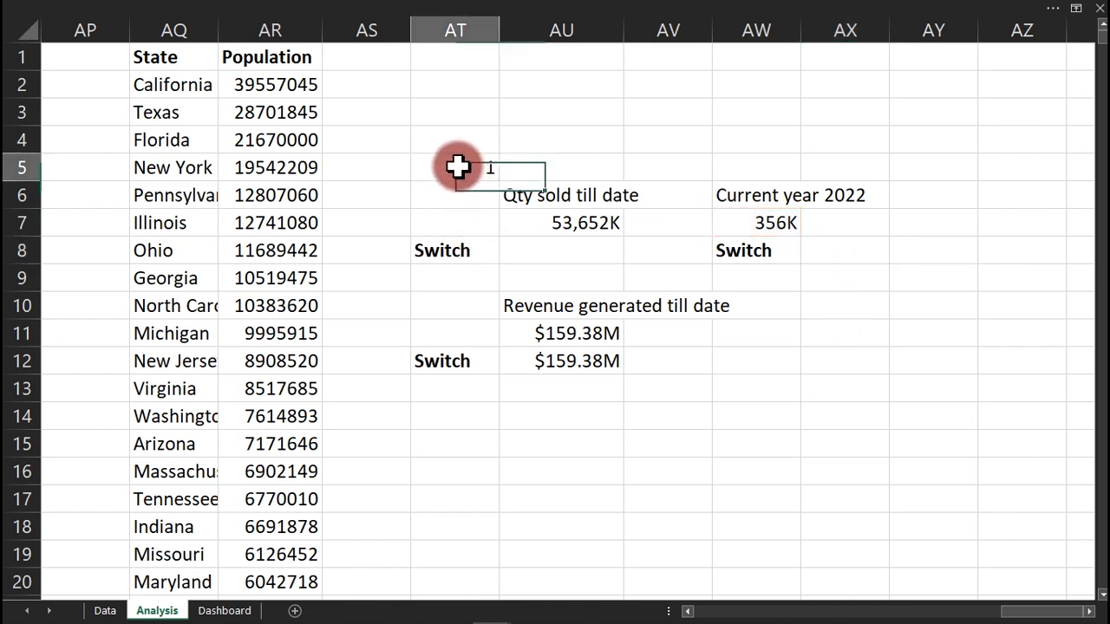
text(2)
key(Return)
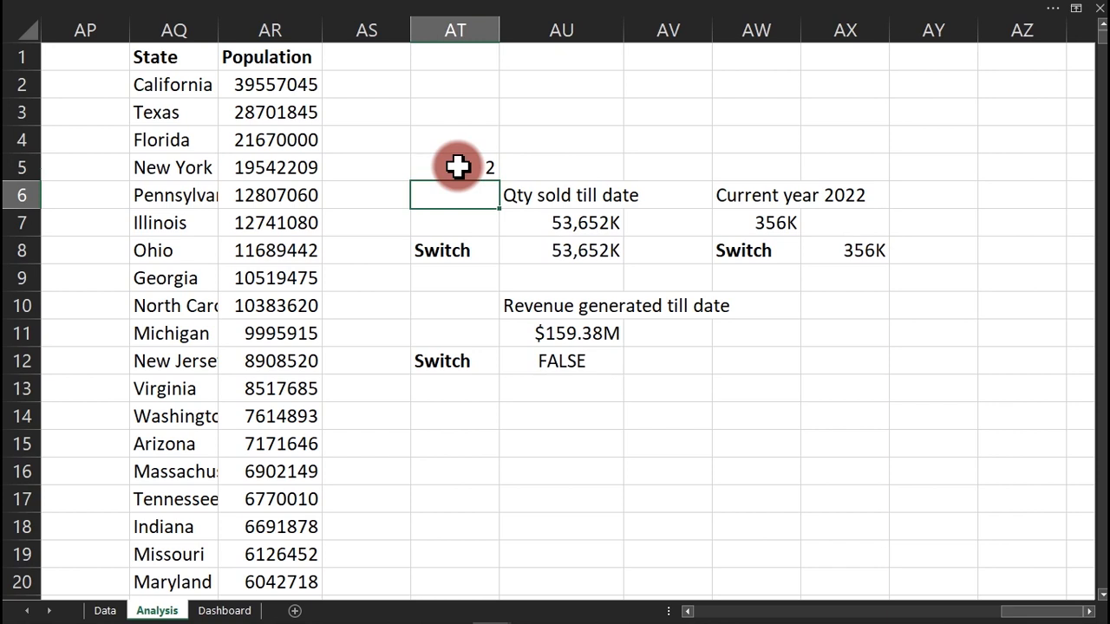
Add an empty text as the false value in AU12, making the formula =IF(AT5=1,AU11,"").
click(555, 365)
double_click(555, 365)
click(638, 361)
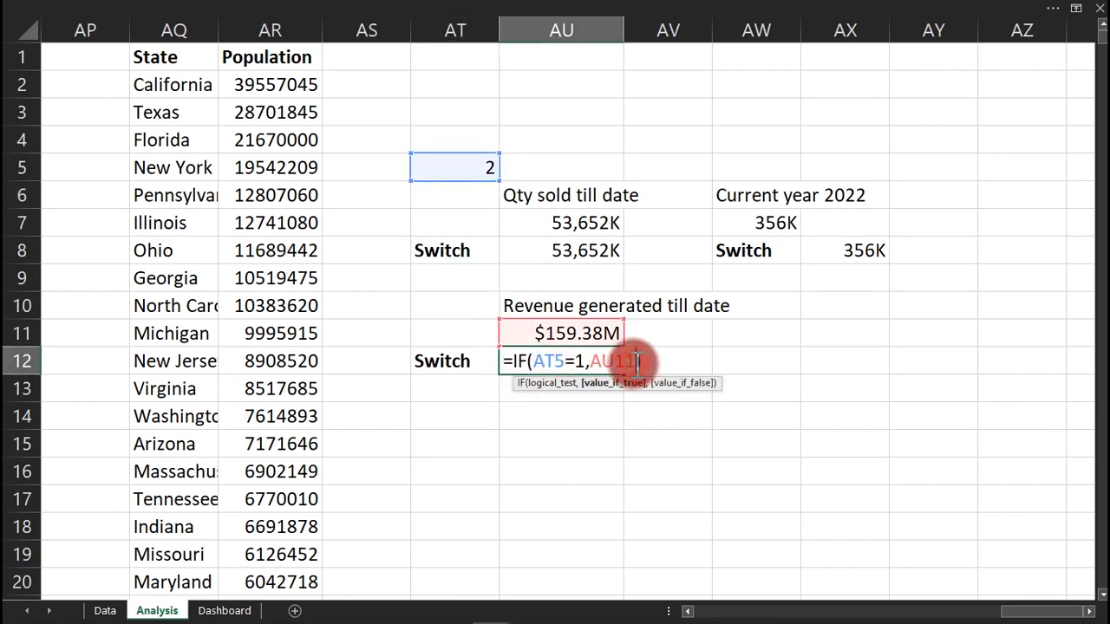
text(,"")
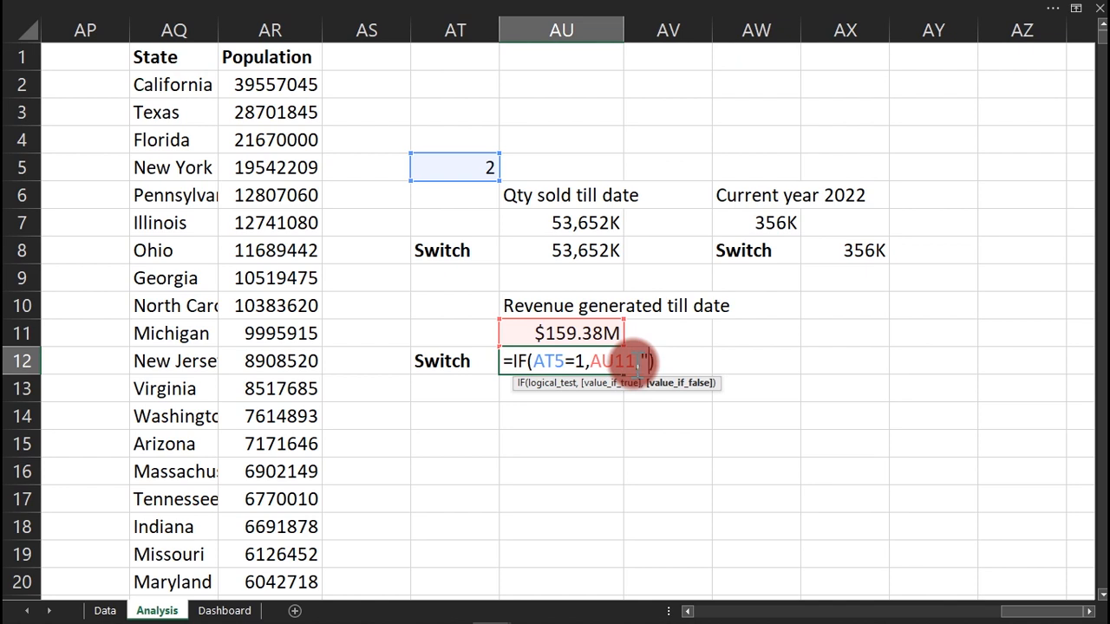
key(Return)
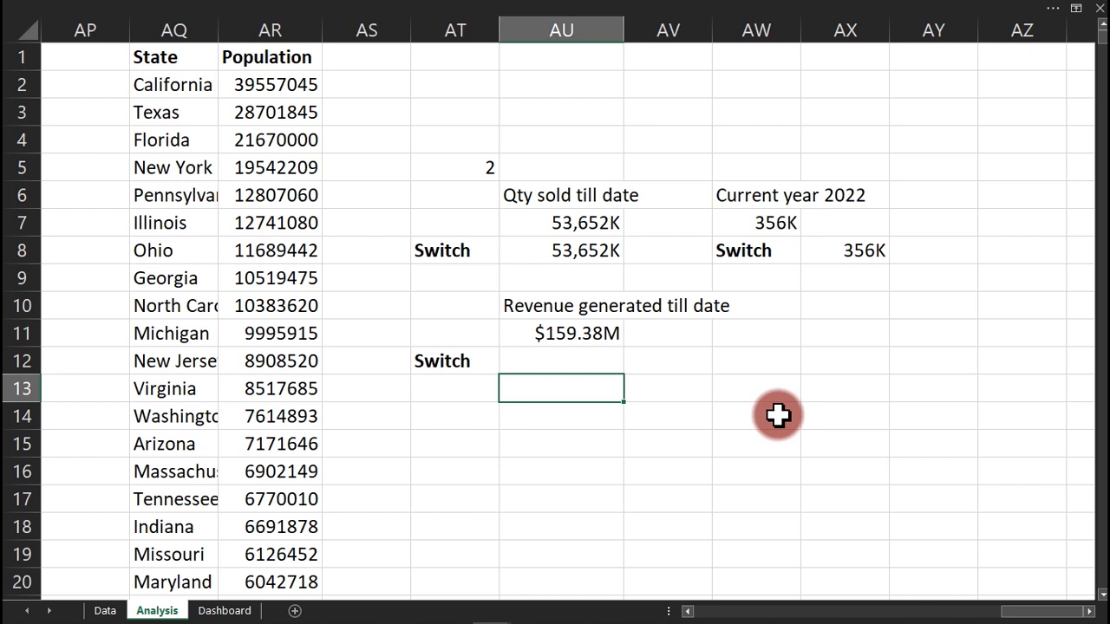
Replace the quantity label in AU6 with the formula =IF(AT5=2,"Qty sold till date","").
click(581, 164)
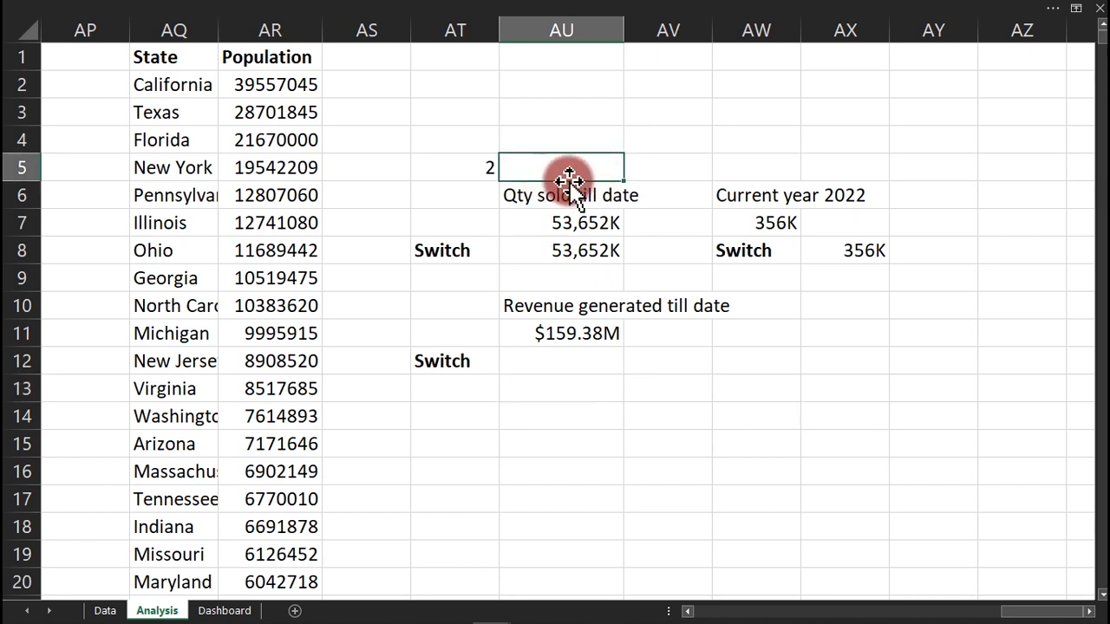
click(549, 200)
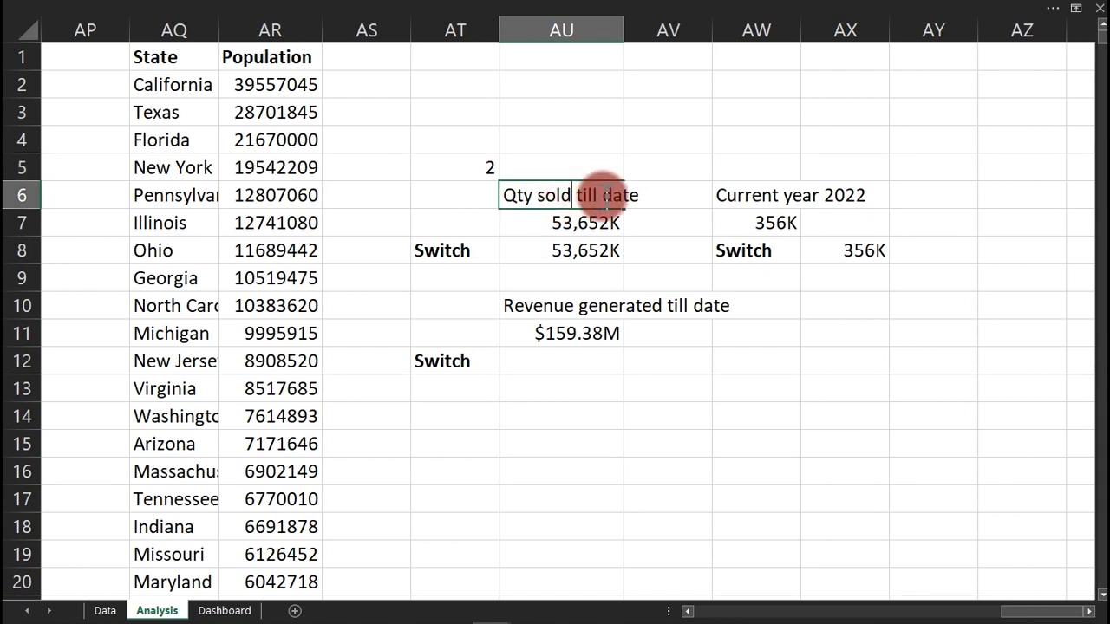
drag(507, 194, 669, 199)
key(BackSpace)
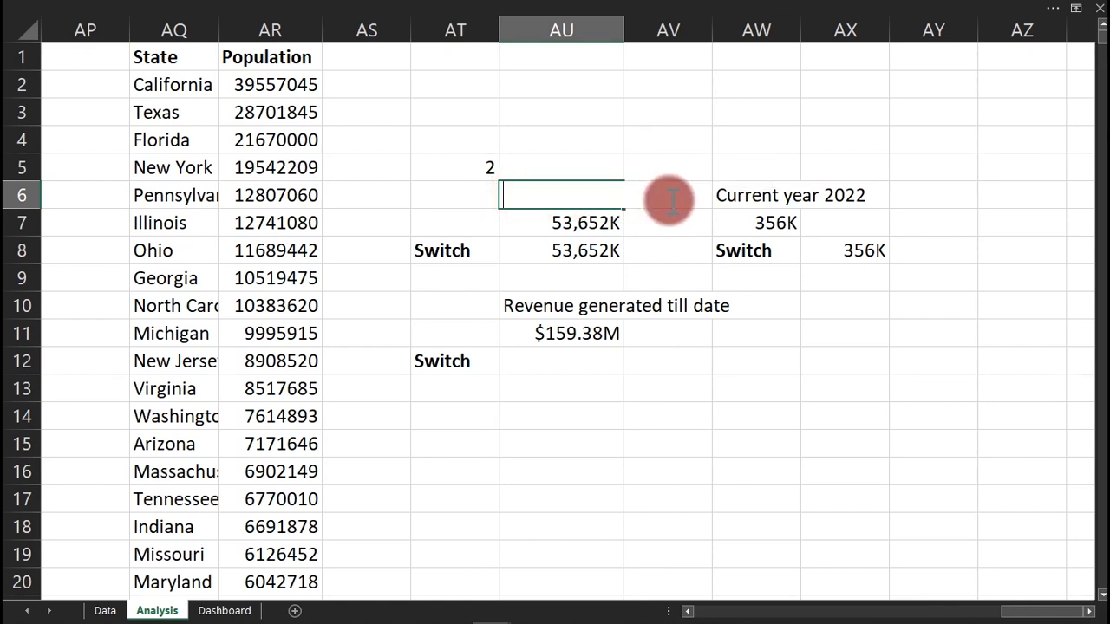
text(=if)
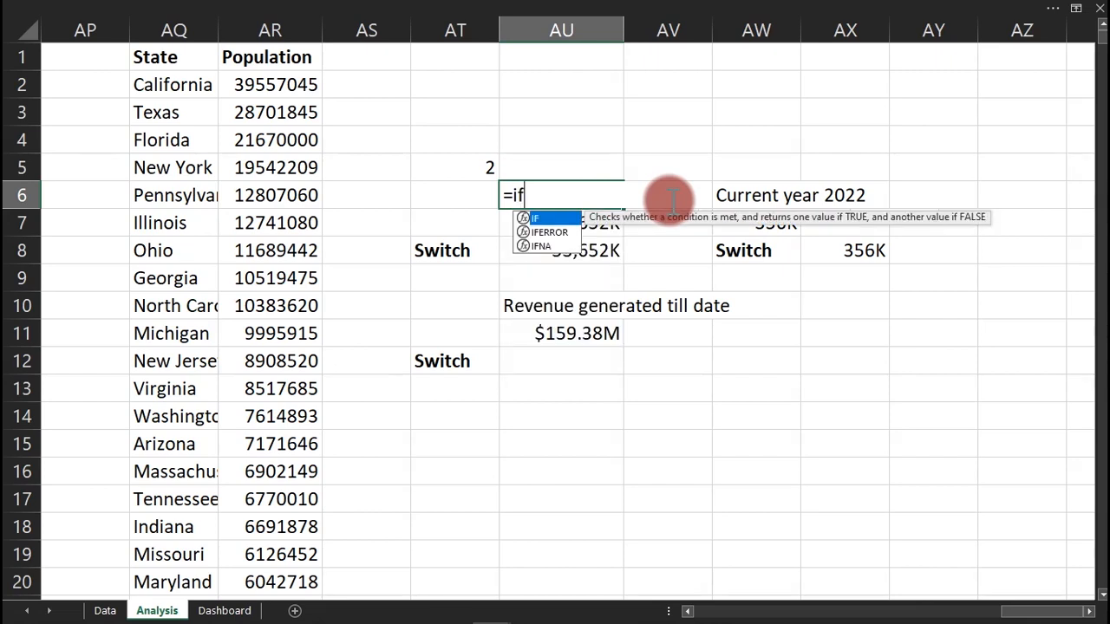
key(Tab)
click(453, 168)
text(=IF(AT5=)
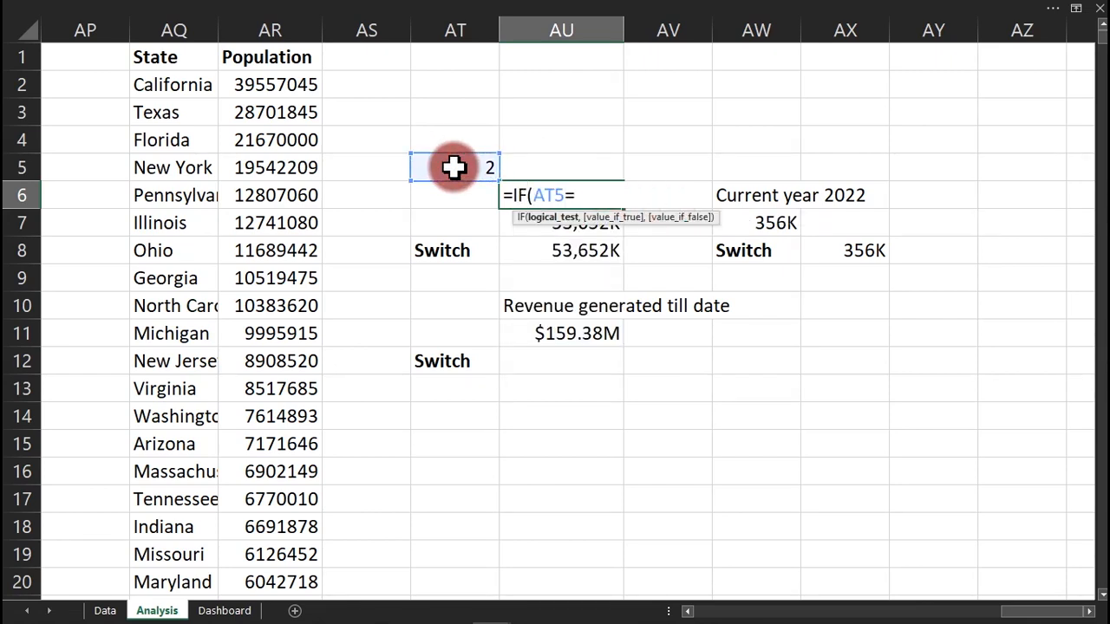
text(2,)
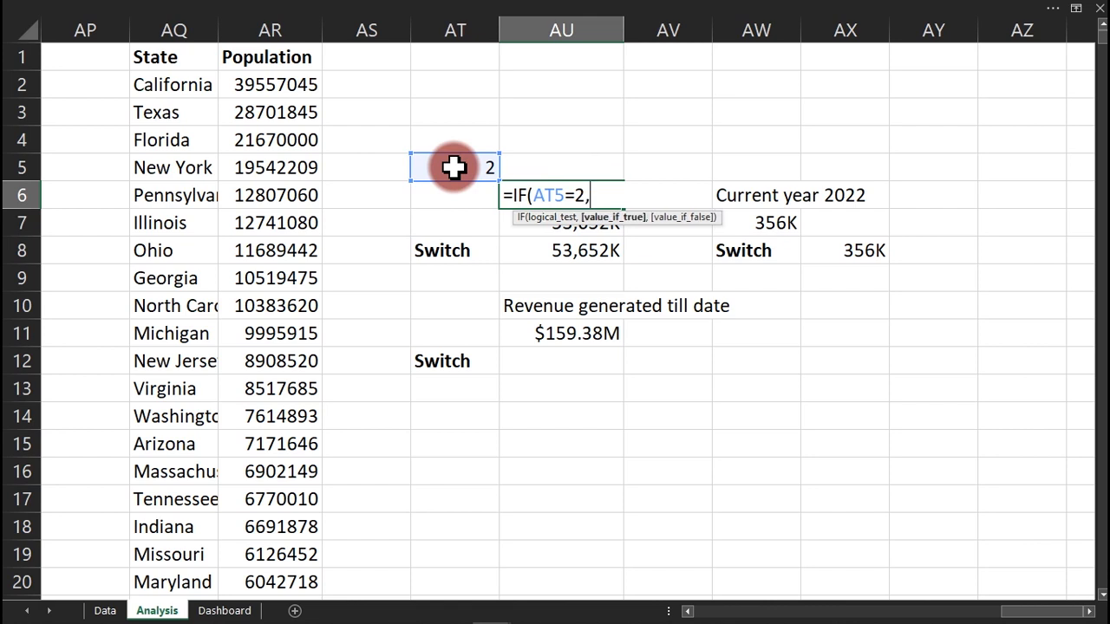
text("Qty sold till date)
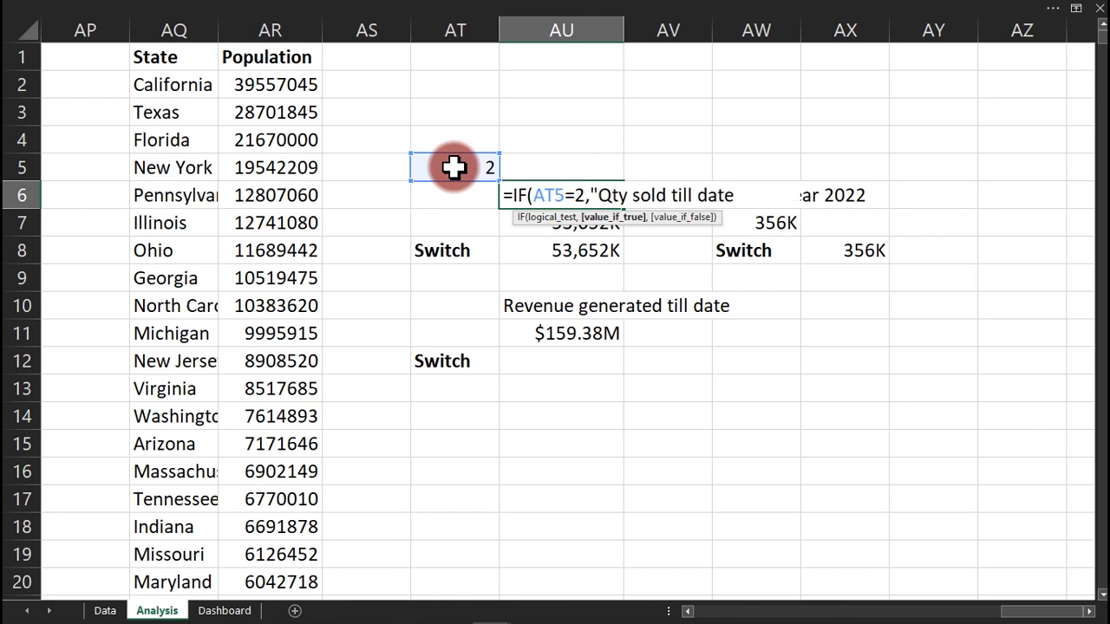
text(","")
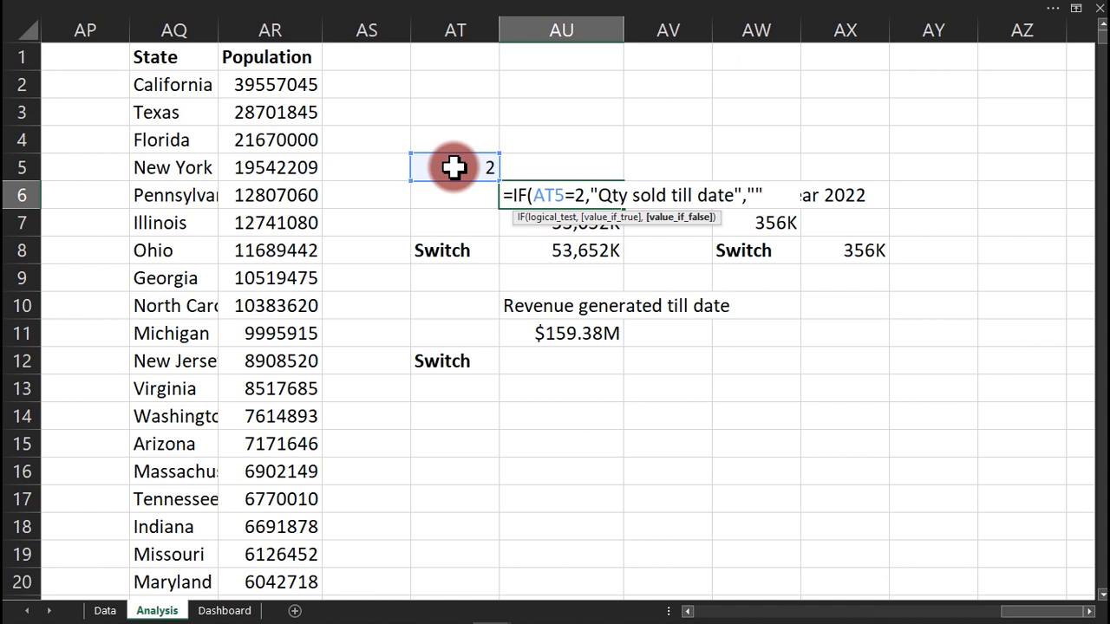
text())
key(Return)
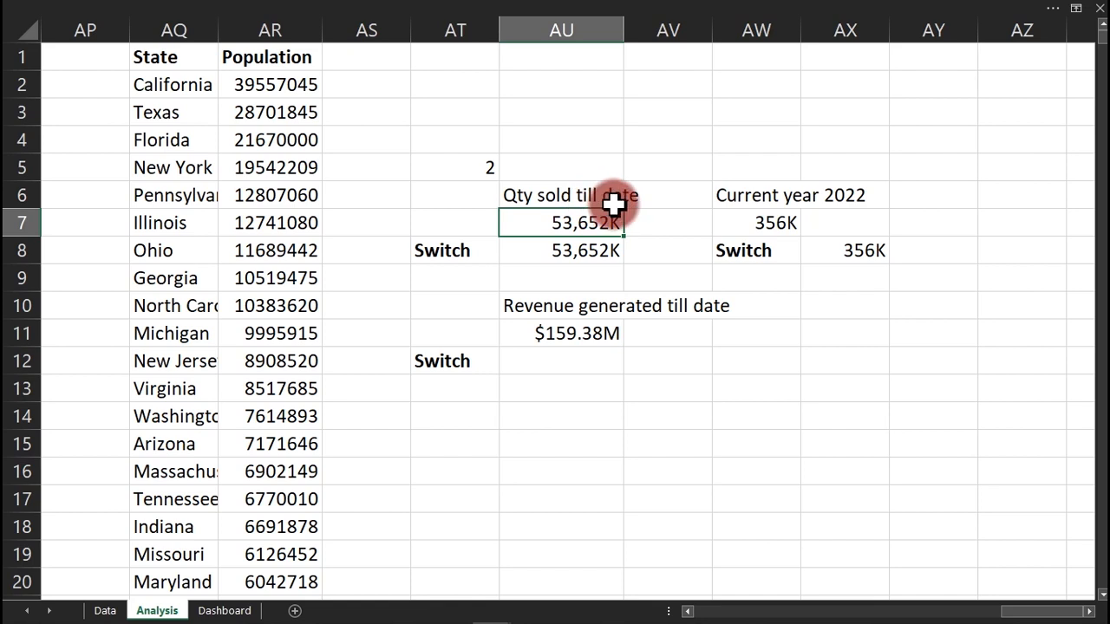
Replace the current year label in AW6 with the formula =IF(AT5=2,"Current qty sold","").
click(755, 197)
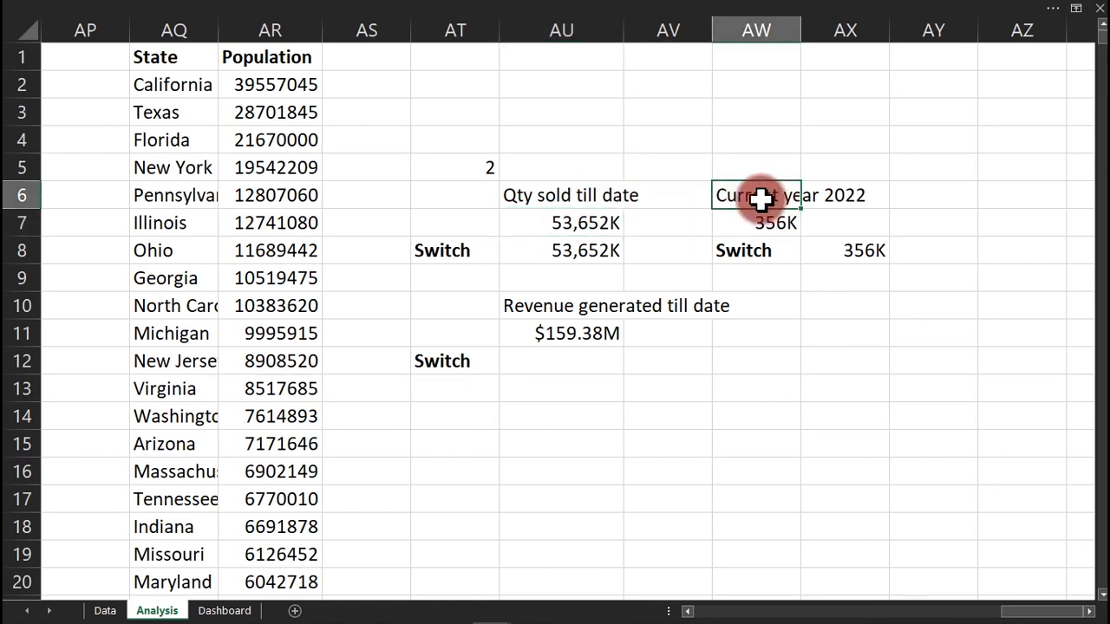
text(=)
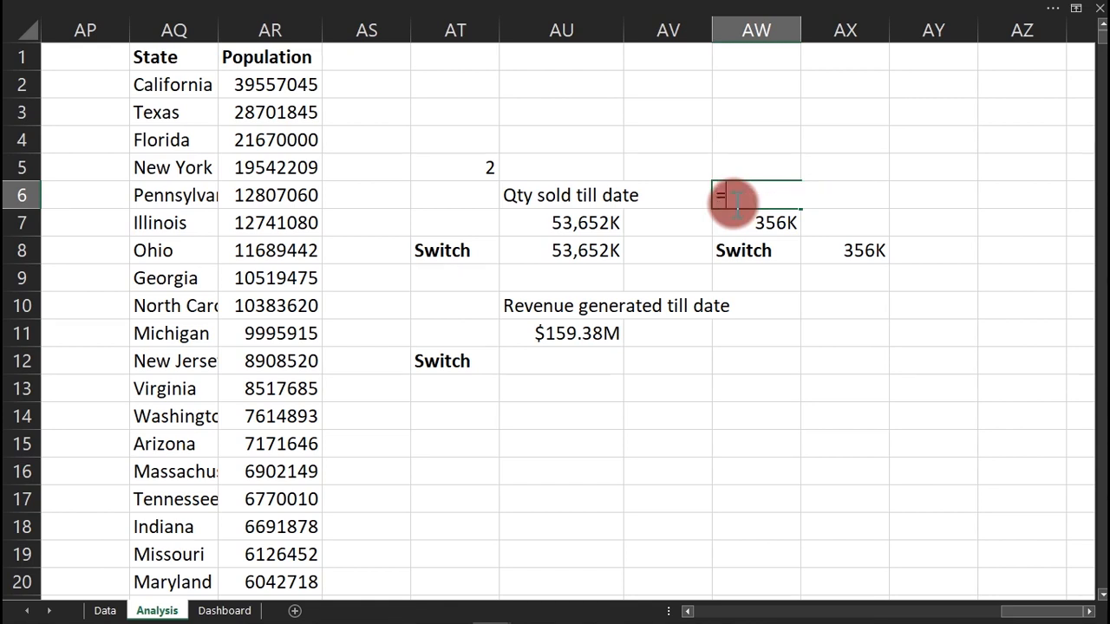
text(IF()
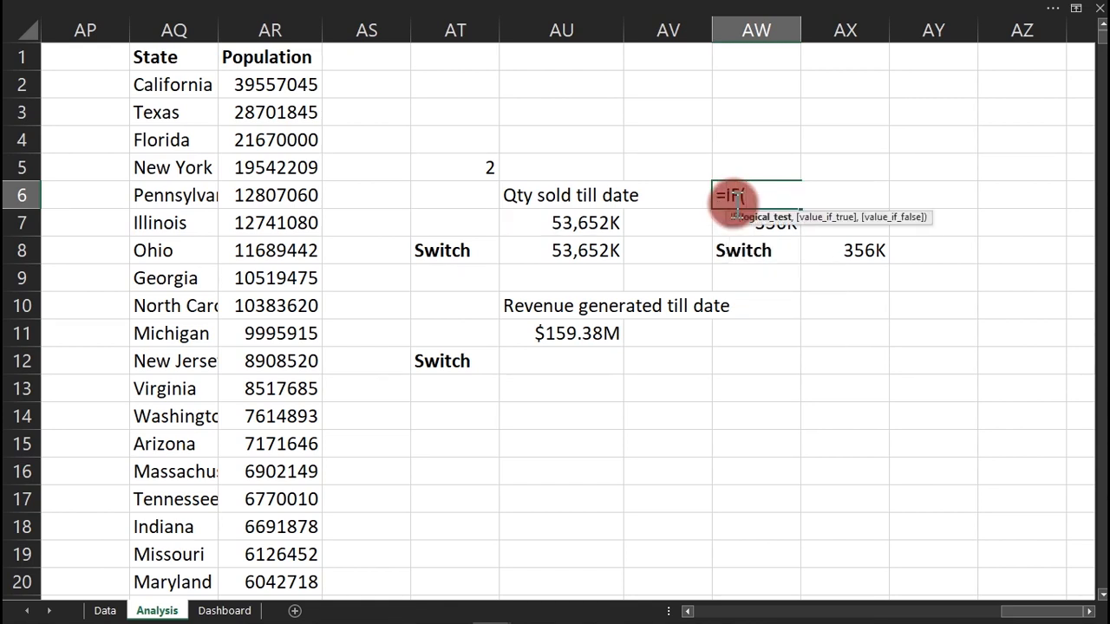
click(476, 168)
text(=)
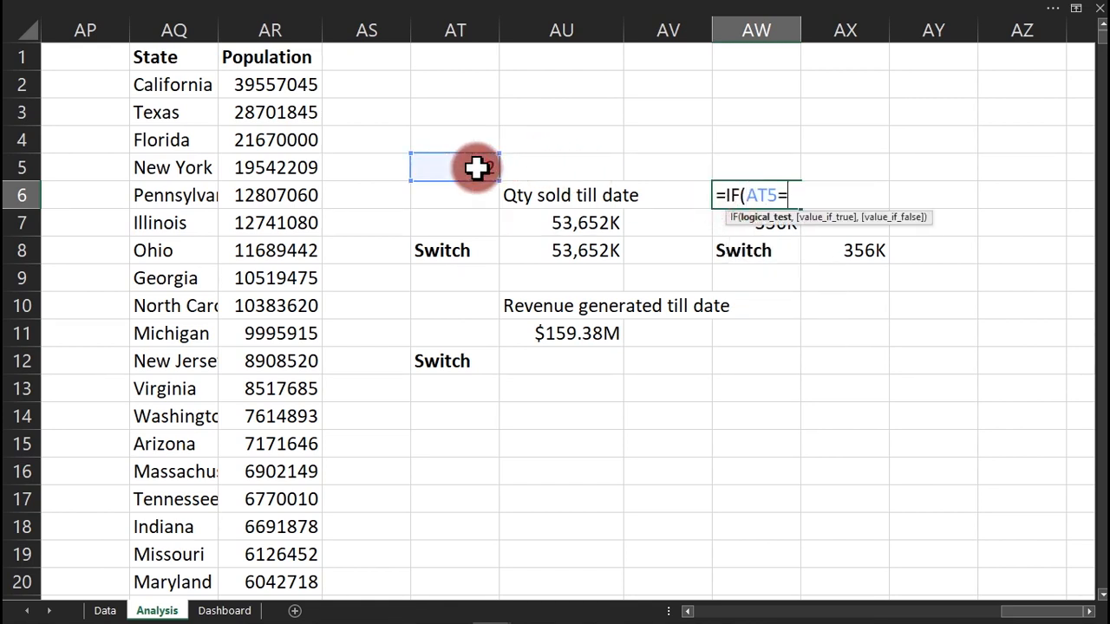
text(2,)
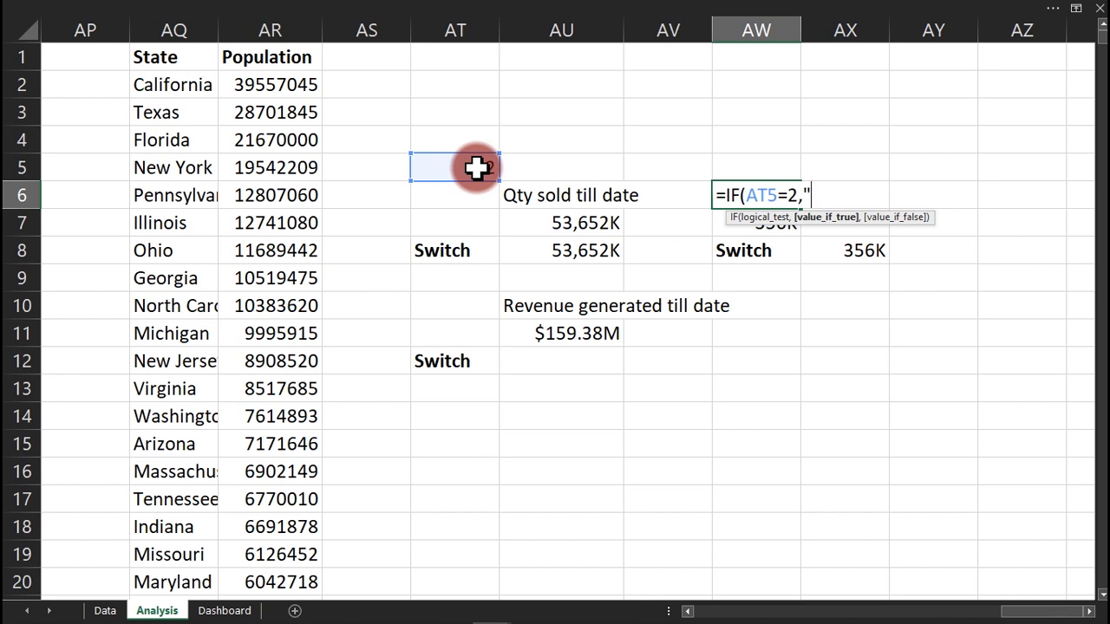
text("Current q)
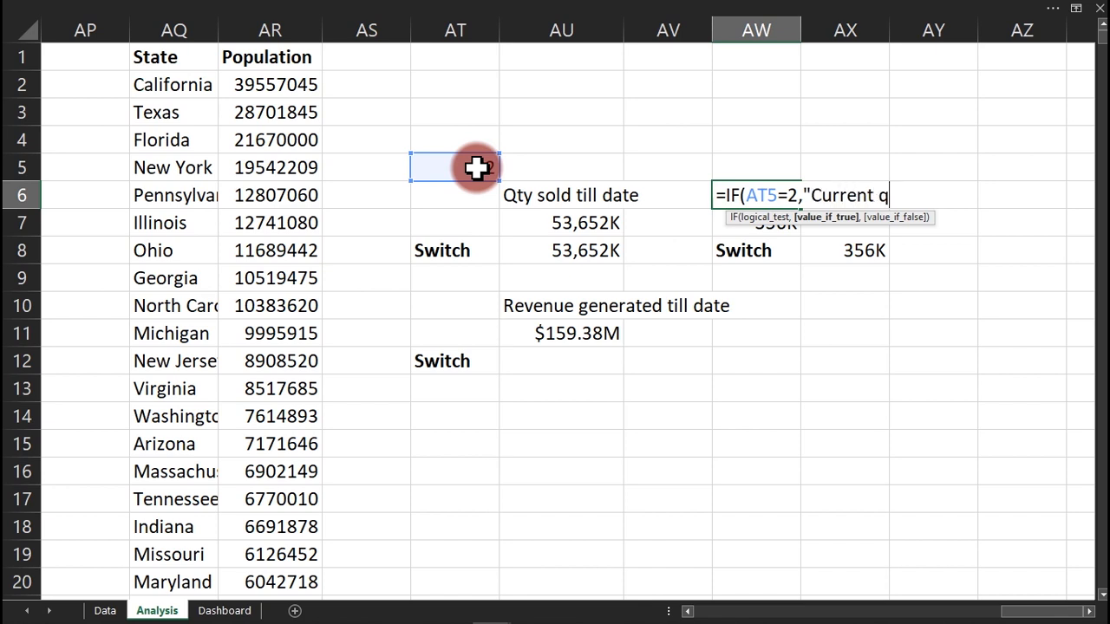
text(ty sold"))
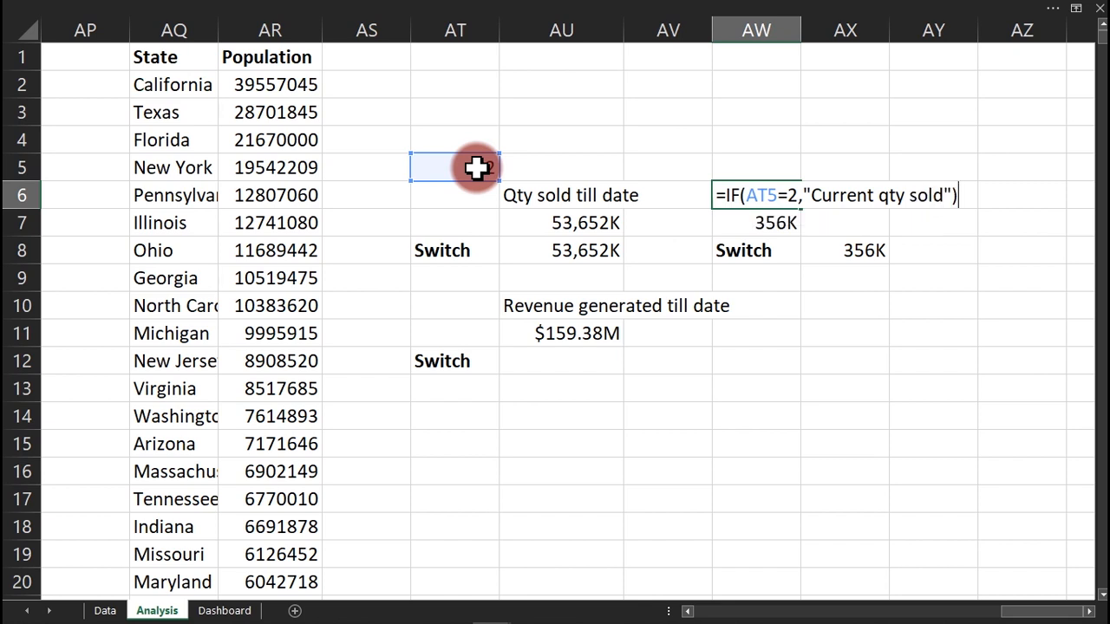
key(BackSpace)
text(,)
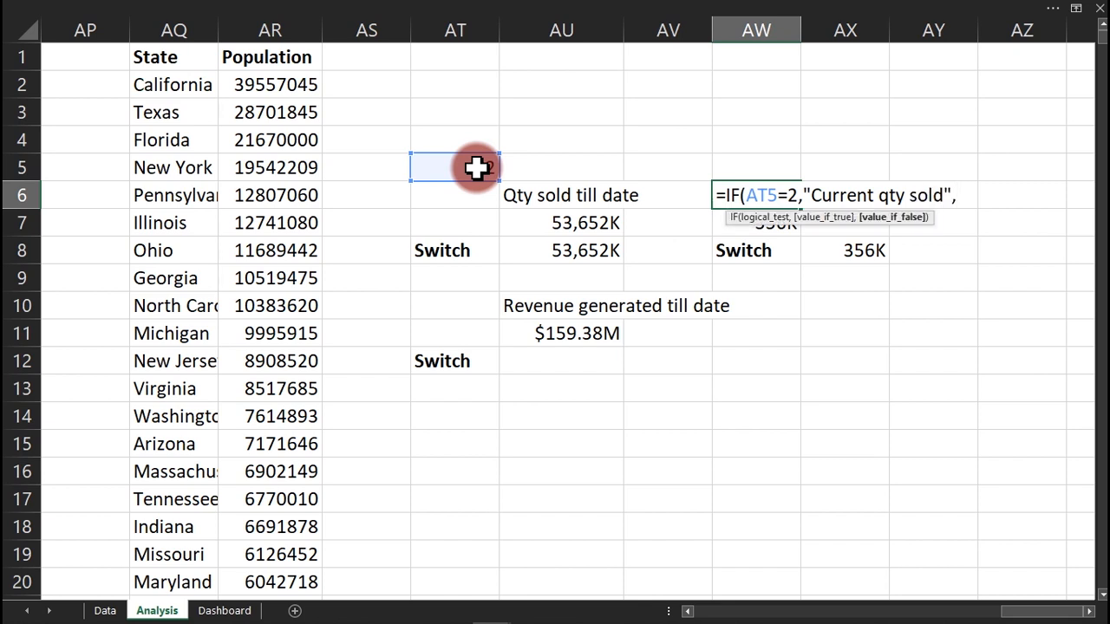
text(""))
key(Return)
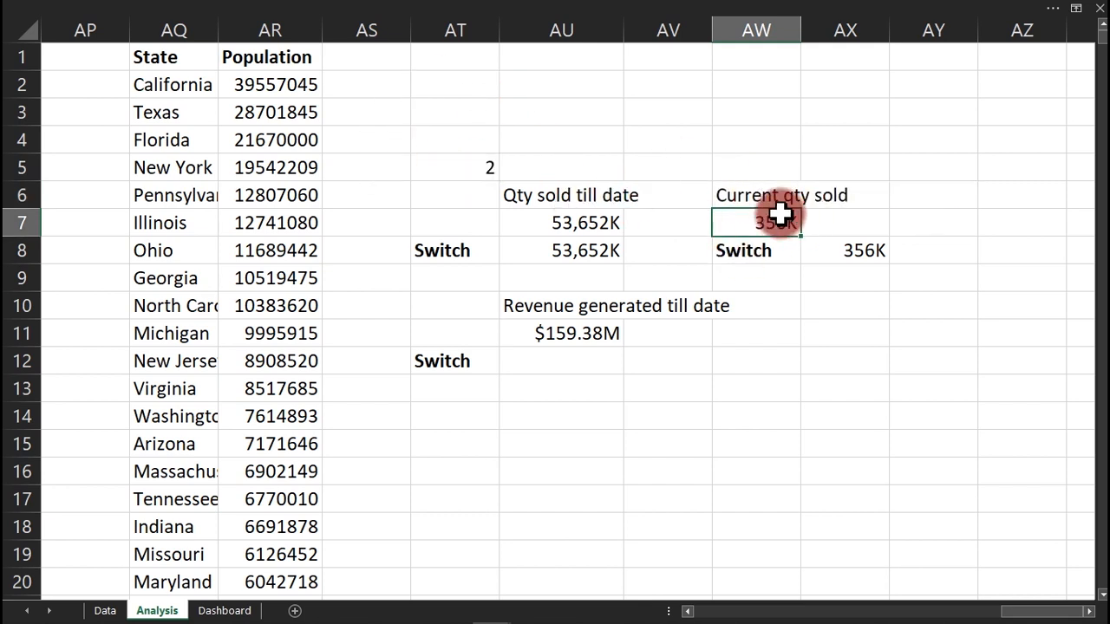
Replace the revenue label in AU10 with the formula =IF(AT5=1,"Revenue generated till date","").
click(540, 316)
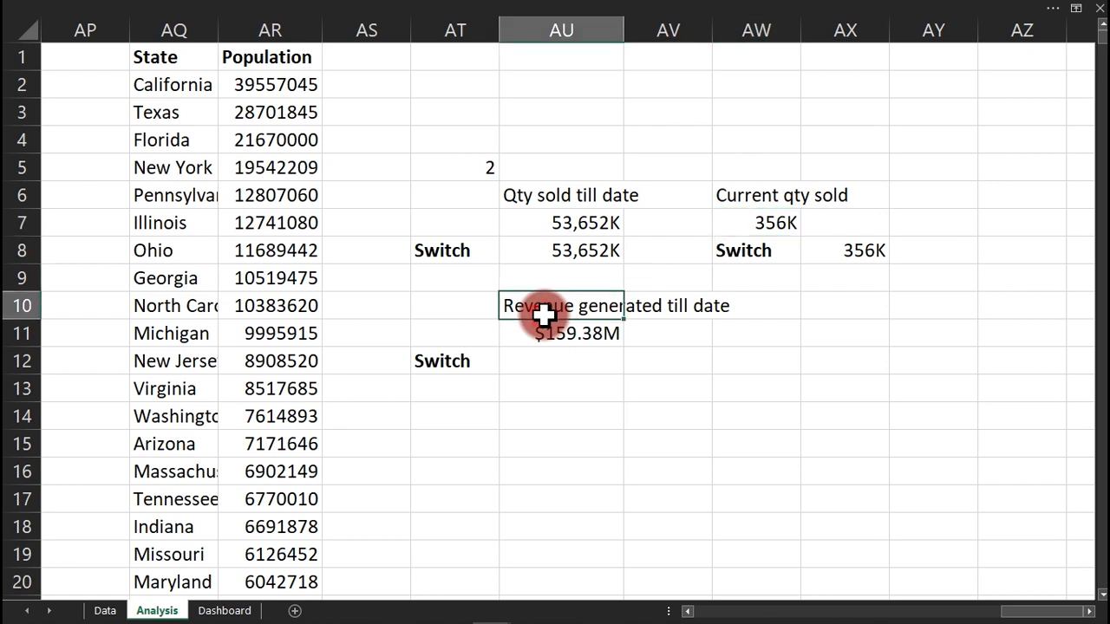
double_click(518, 316)
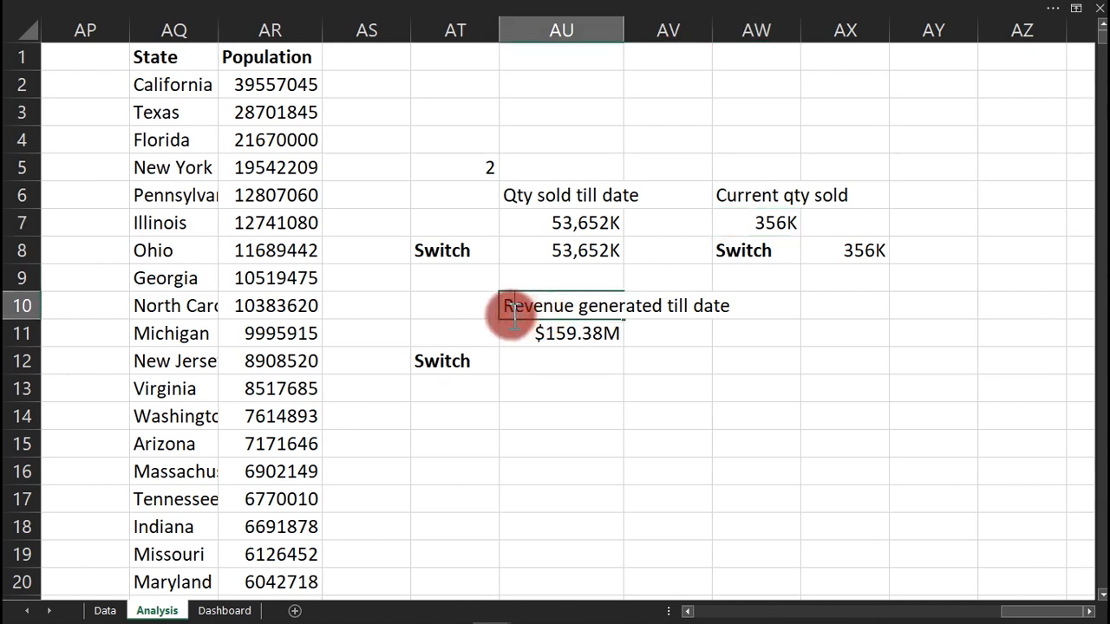
drag(503, 307, 806, 292)
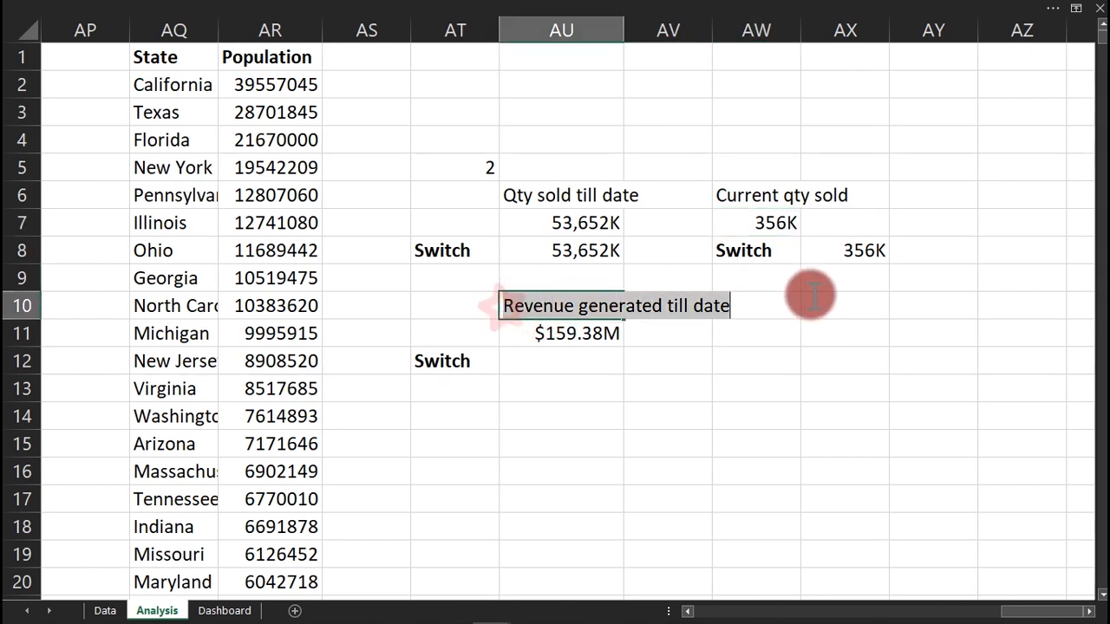
key(Delete)
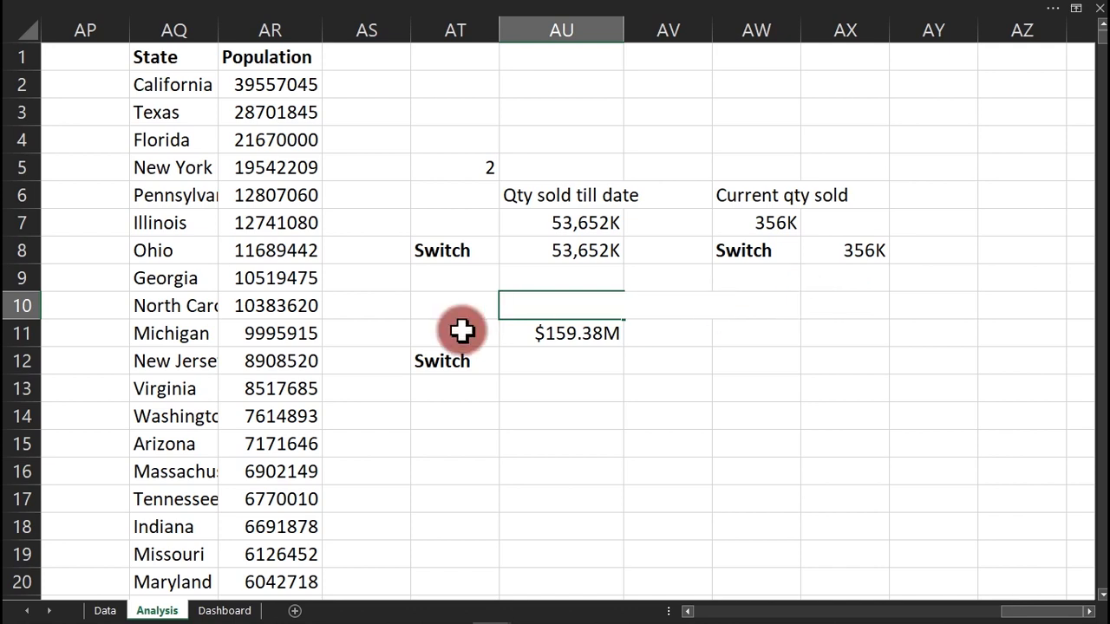
text(=if)
key(Tab)
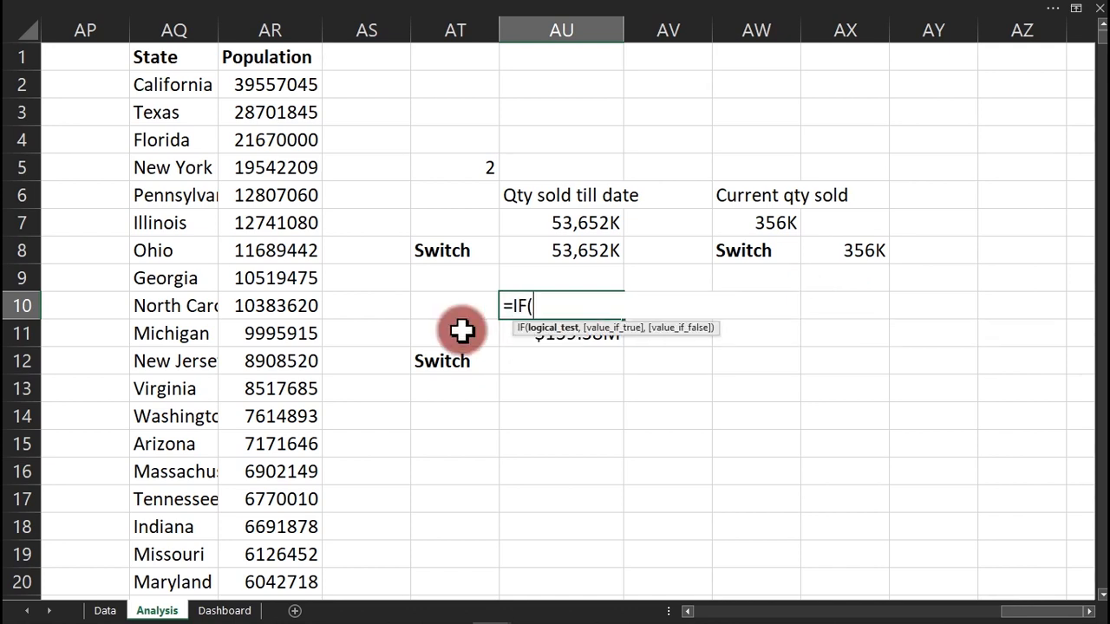
click(432, 169)
text(=1,)
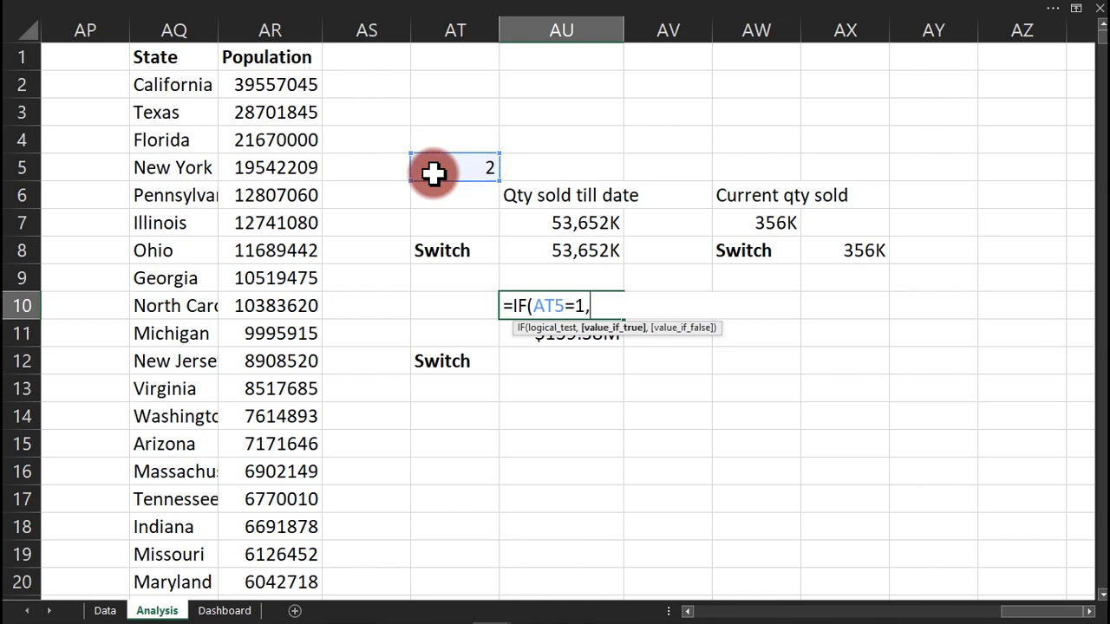
text("Revenue generated till date","")
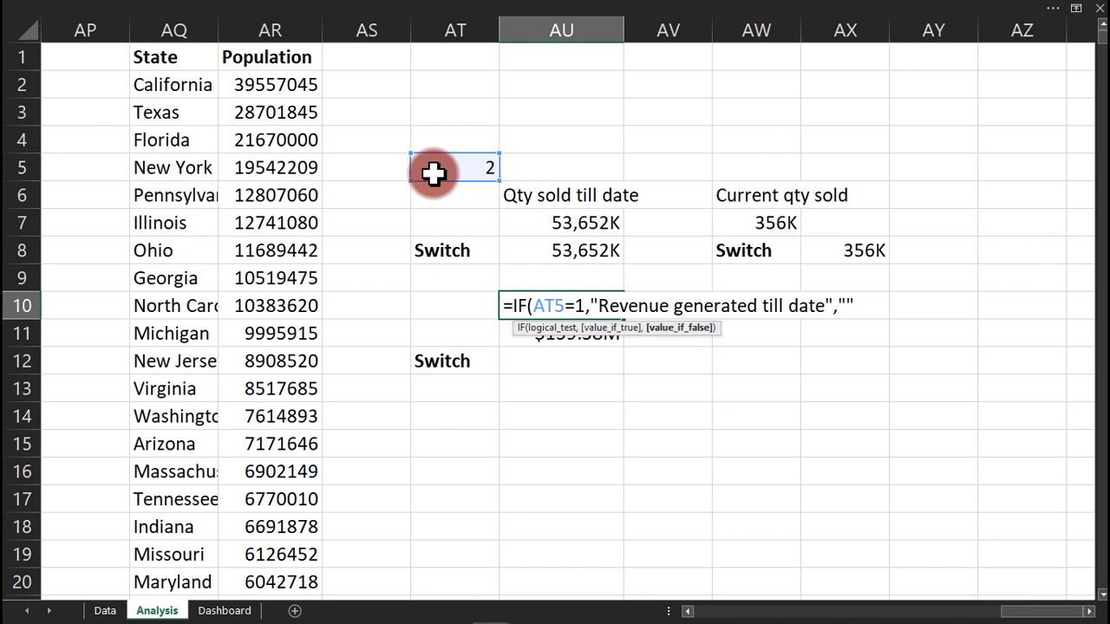
text())
key(Return)
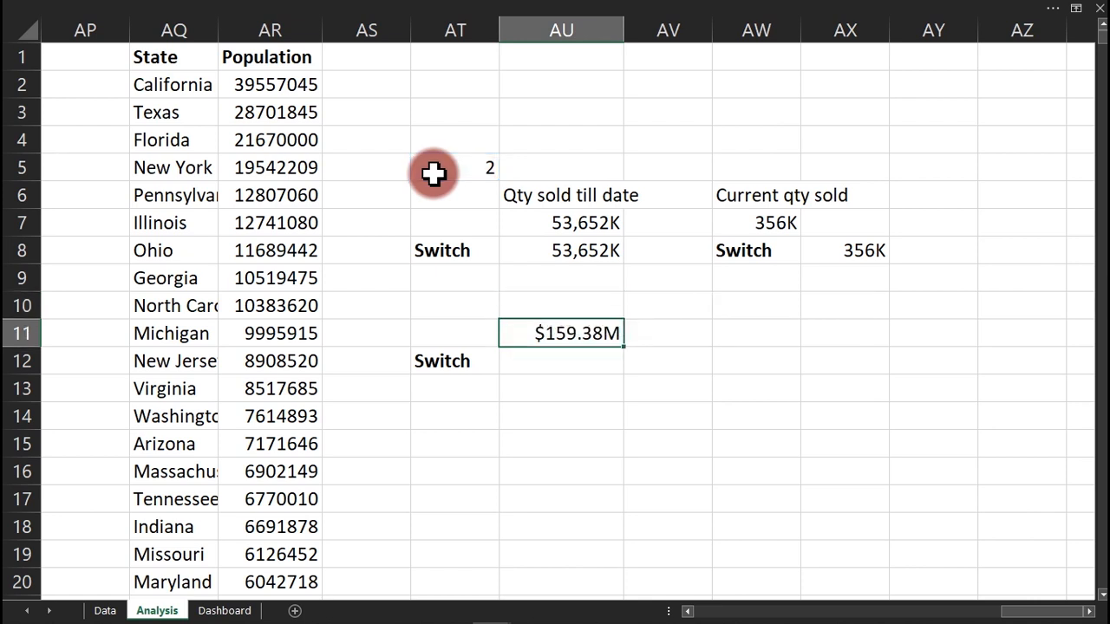
Test the switch formulas and labels by alternating the selector value in AT5 between 1 and 2 twice, ending on 2.
click(466, 163)
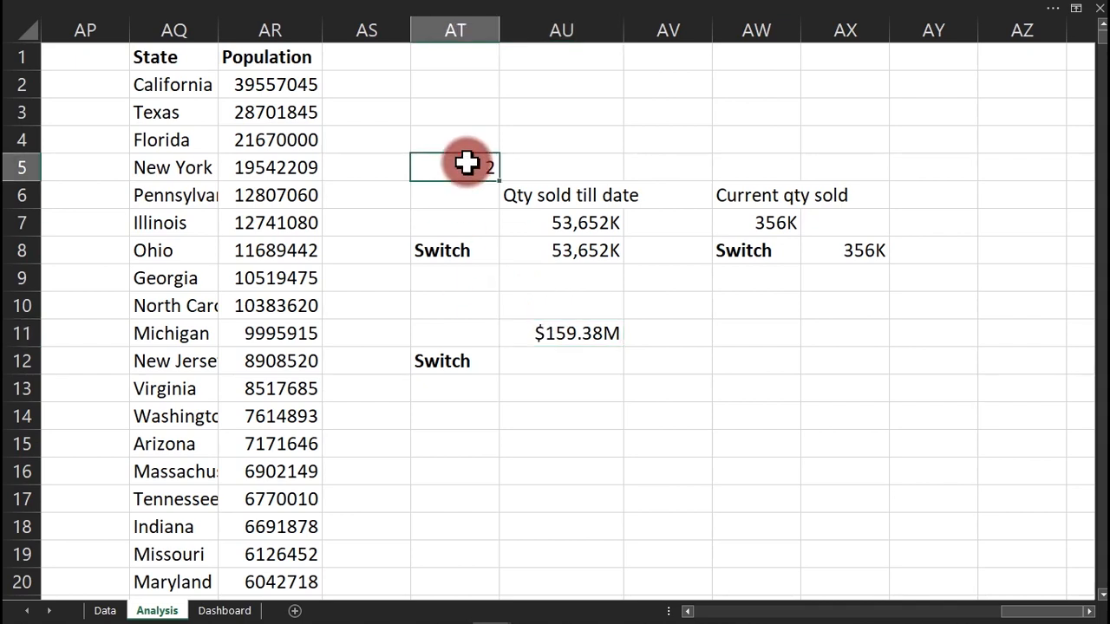
text(1)
key(Return)
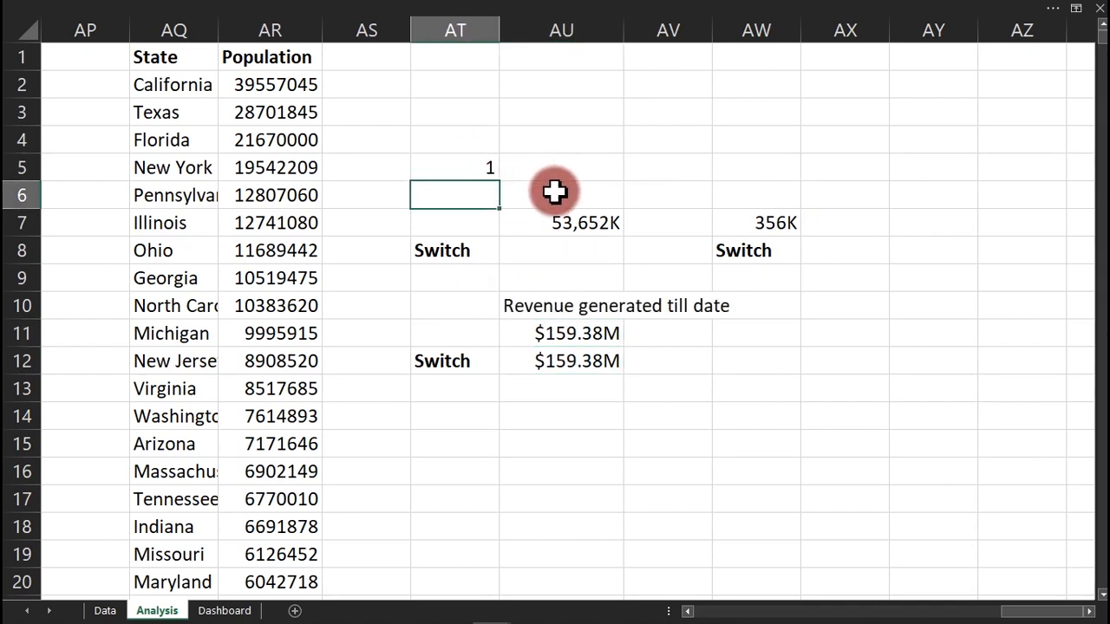
click(468, 171)
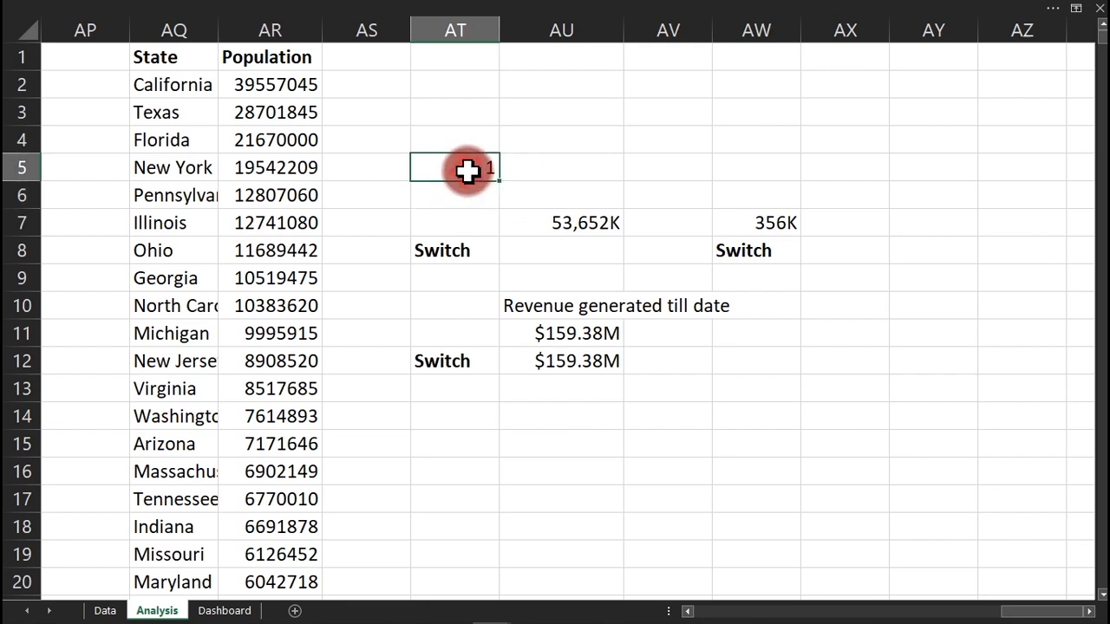
text(2)
key(Return)
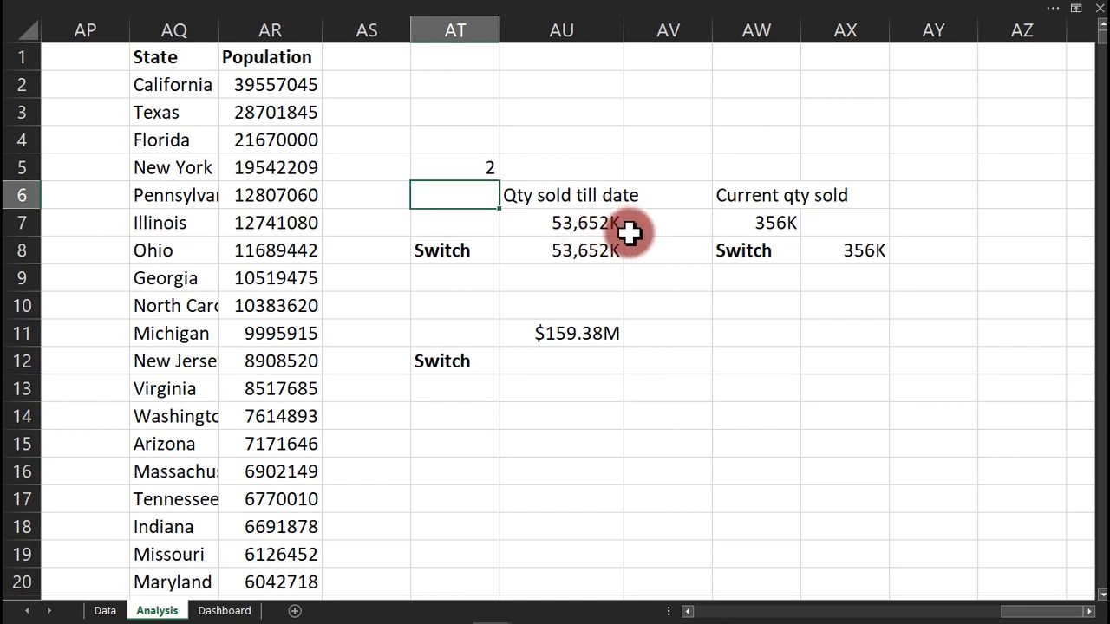
click(483, 174)
text(1)
key(Return)
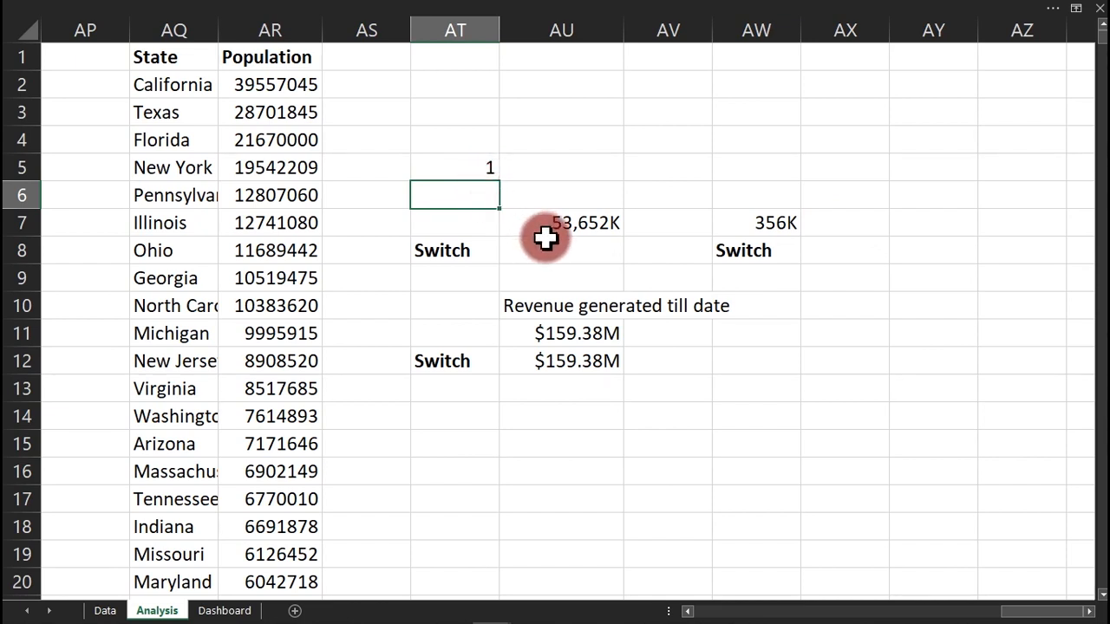
click(461, 169)
text(2)
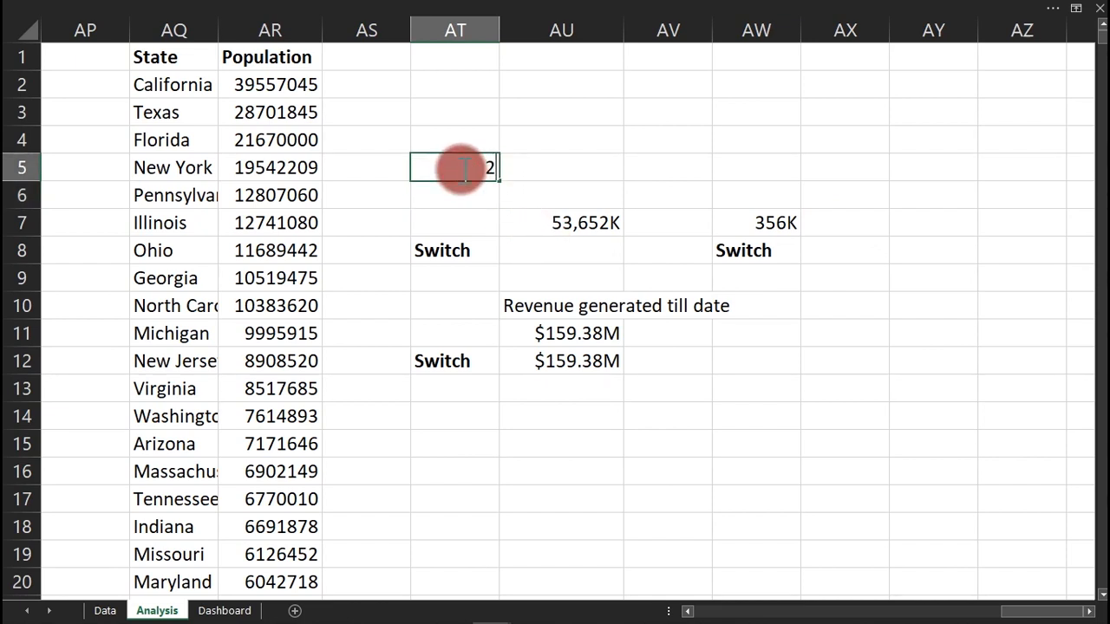
key(Return)
Format the Switch result cells AU8, AX8 and AU12 with a dark gray fill and white text.
click(589, 260)
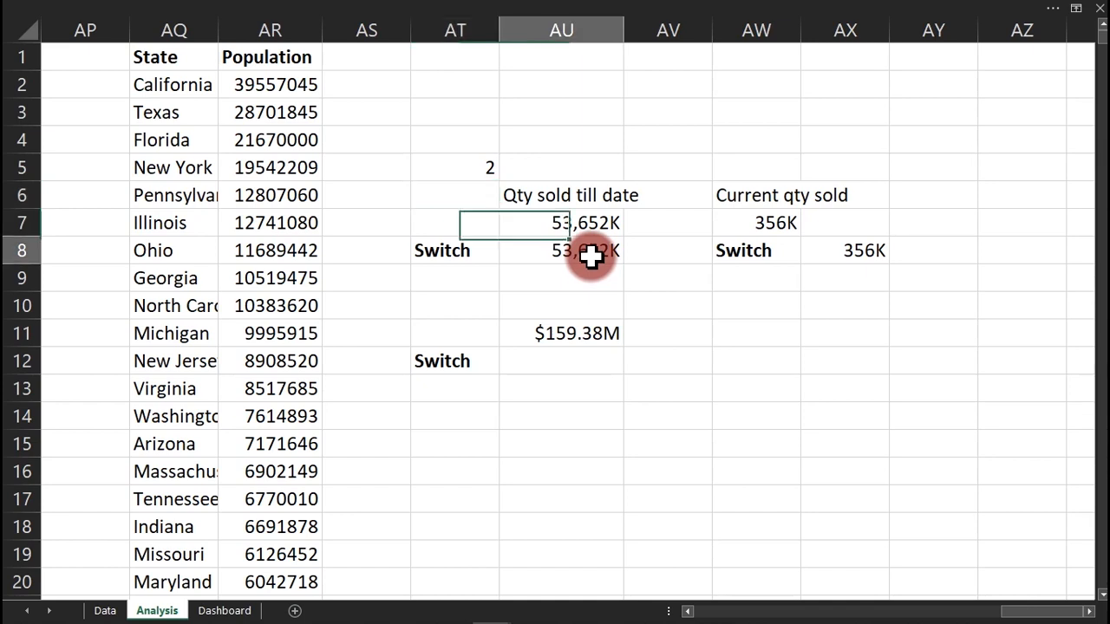
click(839, 251)
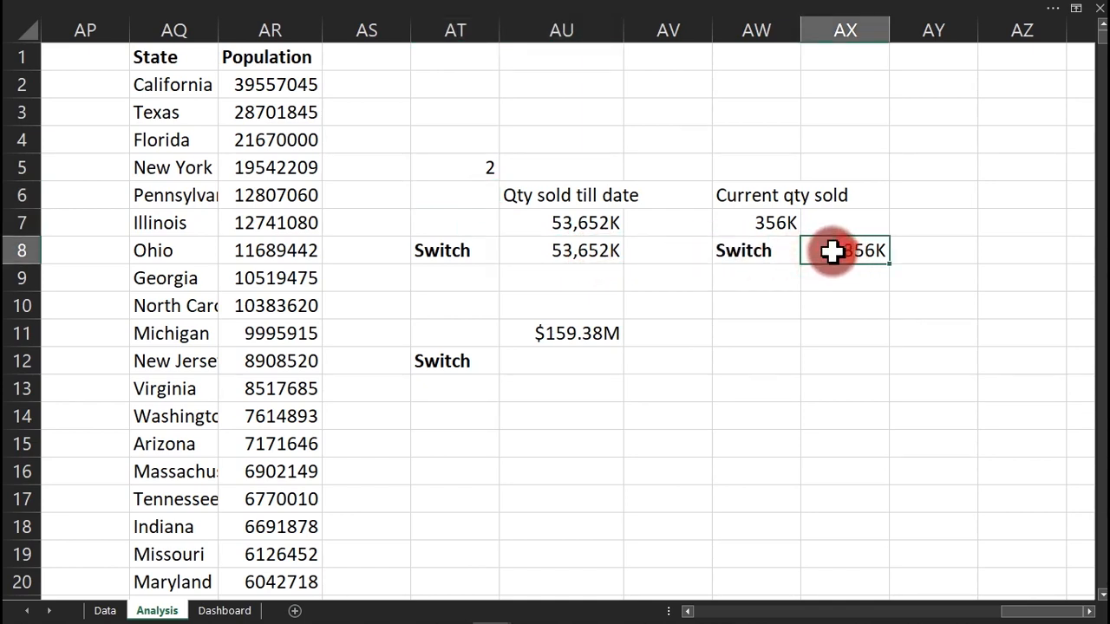
ctrl+click(584, 251)
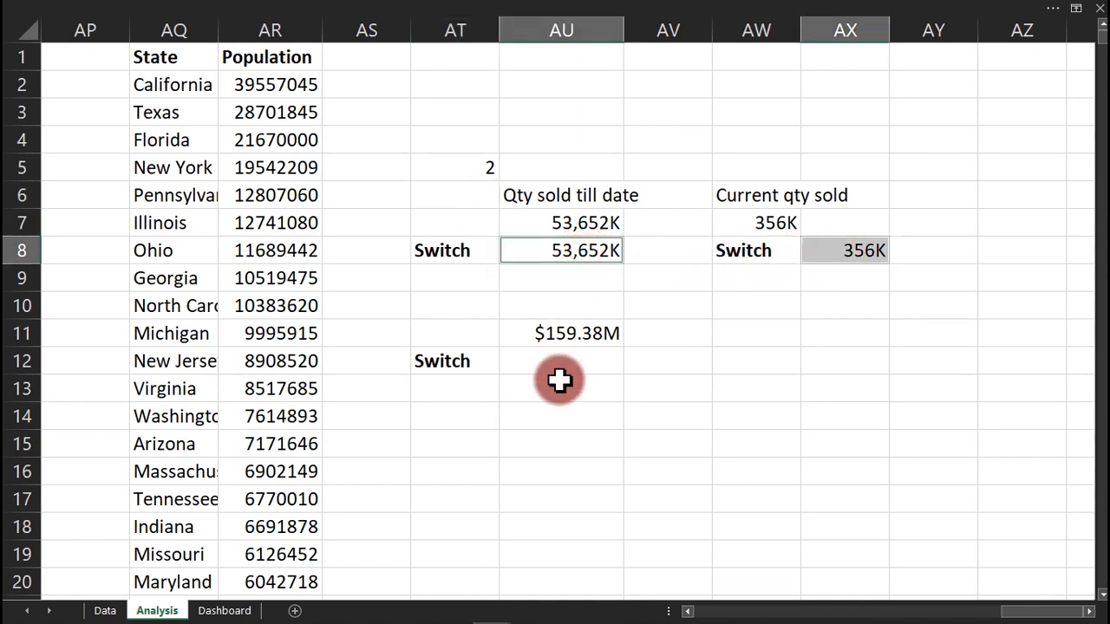
ctrl+click(537, 366)
click(255, 11)
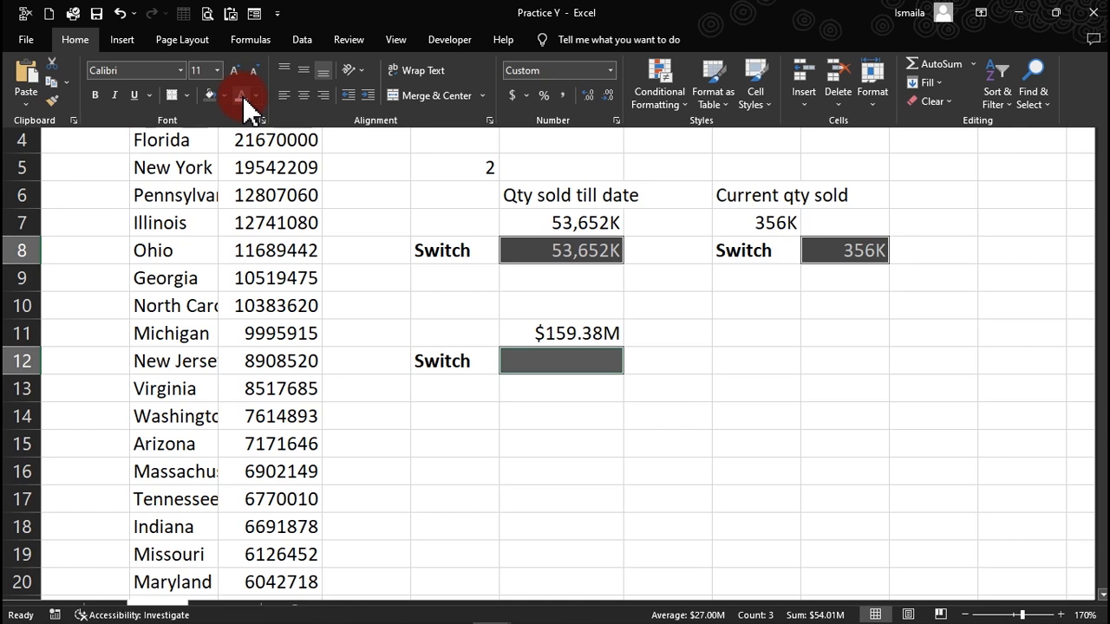
key(ctrl+shift+F1)
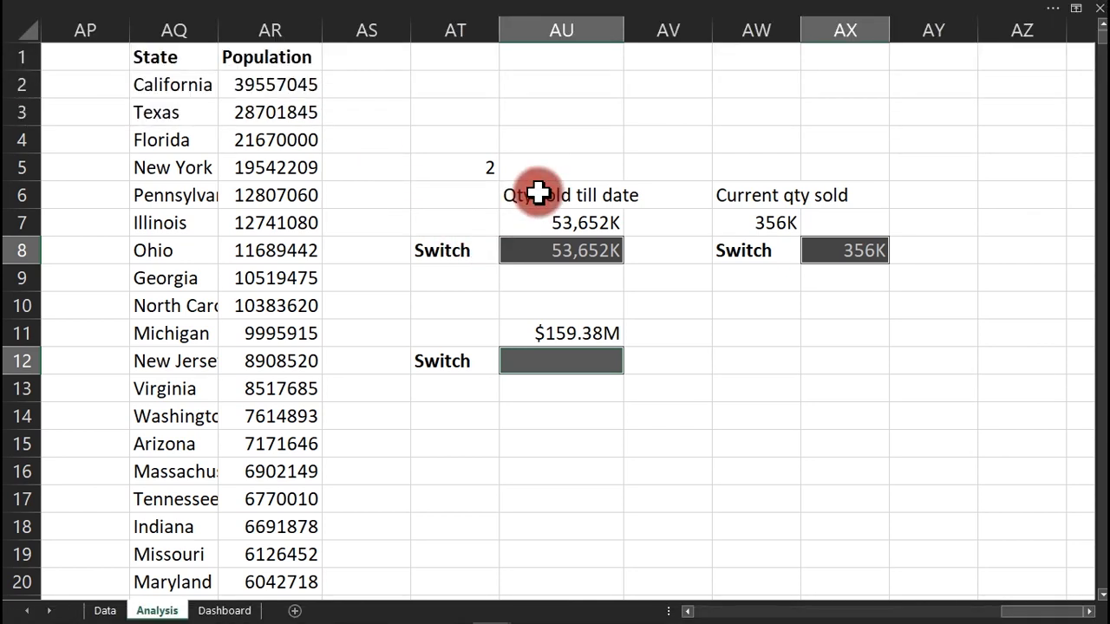
Apply the same dark gray fill and white text to the label cells AU6, AW6 and AU10.
click(537, 192)
ctrl+click(746, 196)
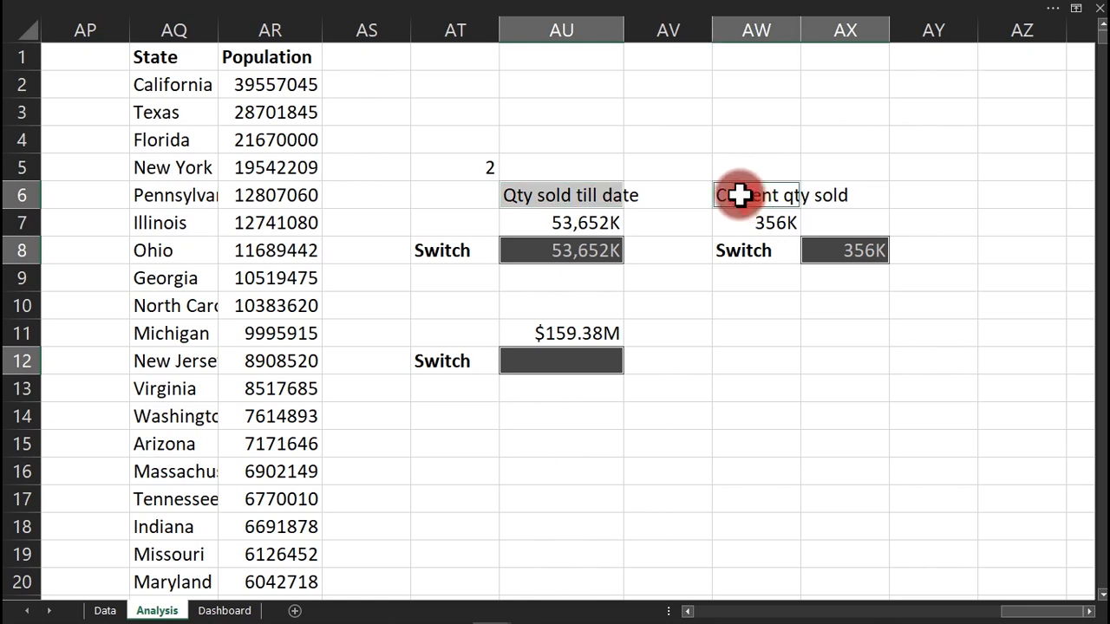
ctrl+click(564, 298)
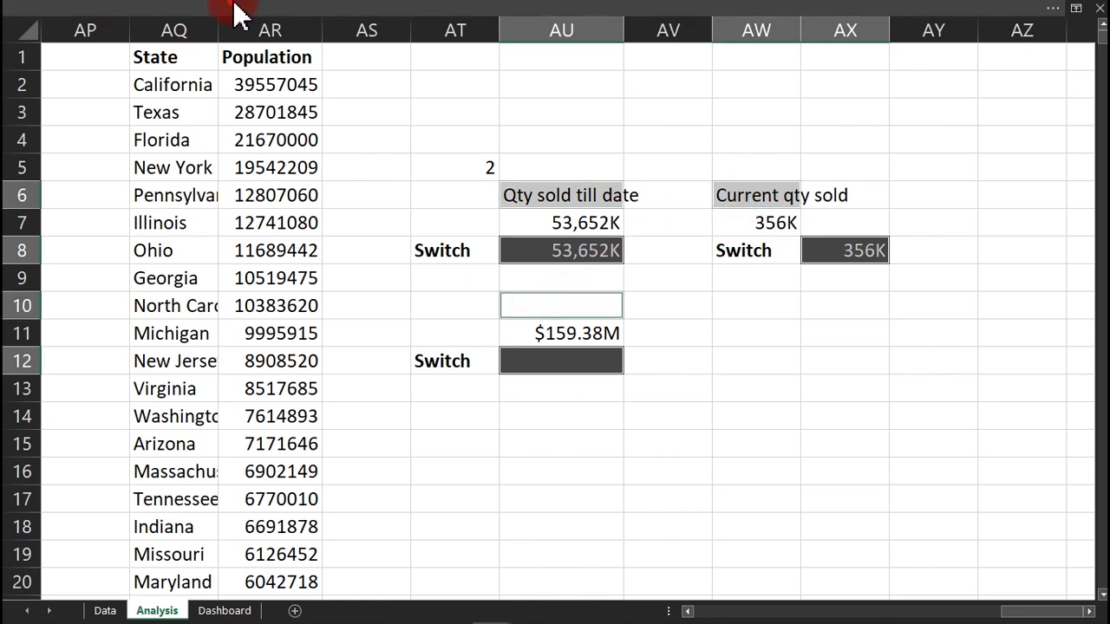
key(ctrl+shift+F1)
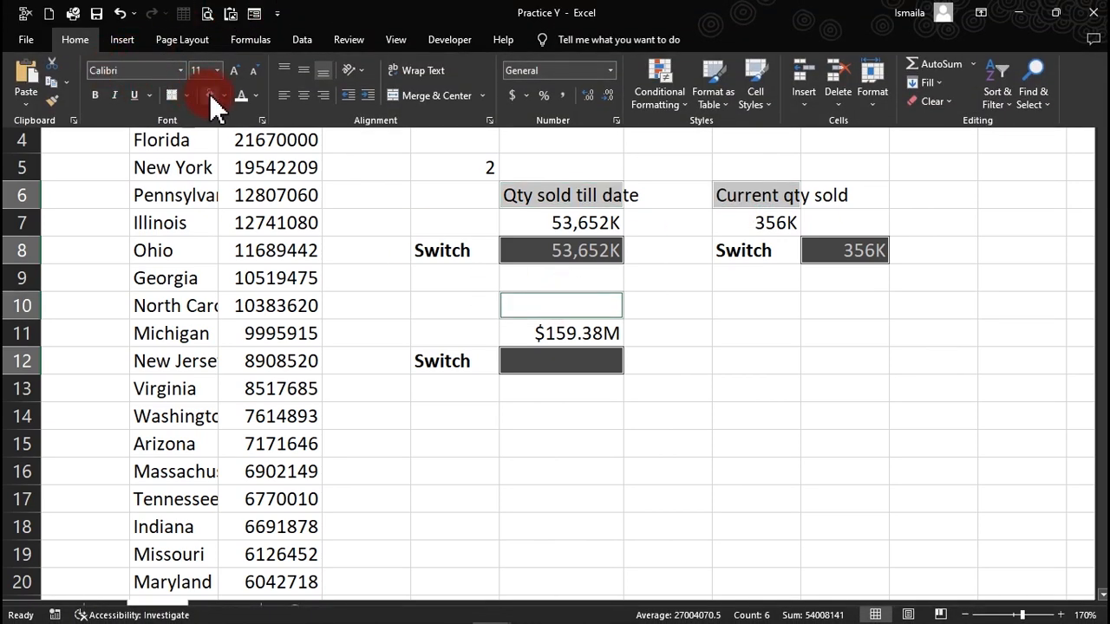
click(210, 96)
click(243, 100)
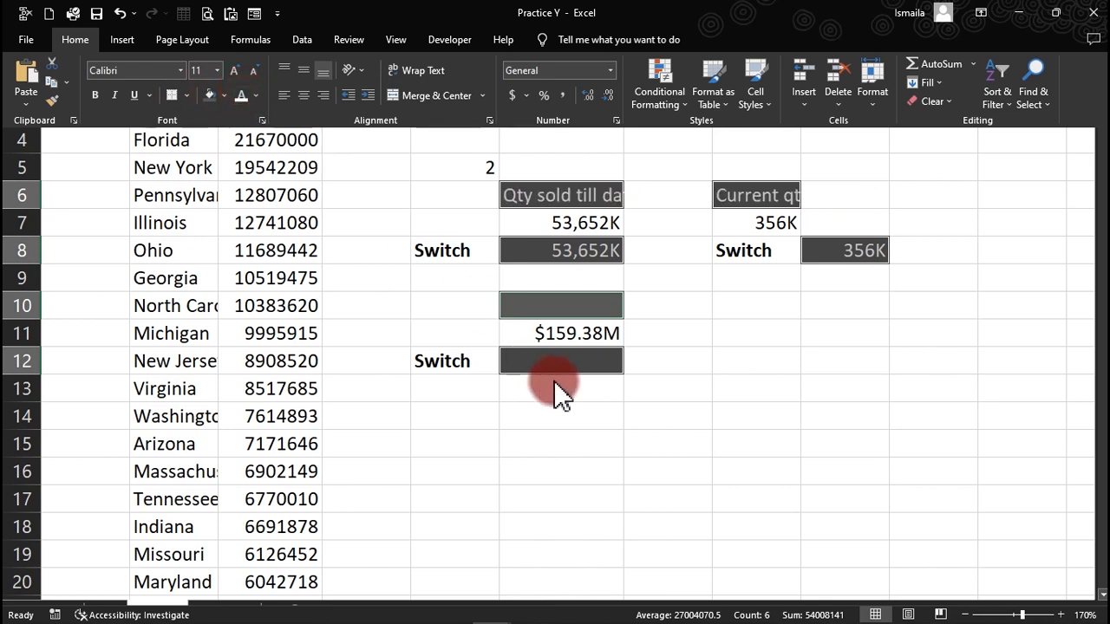
key(ctrl+shift+F1)
Autofit columns AU and AW, and give label cells AU6, AW6 and AU10 a light orange fill with dark text.
double_click(622, 31)
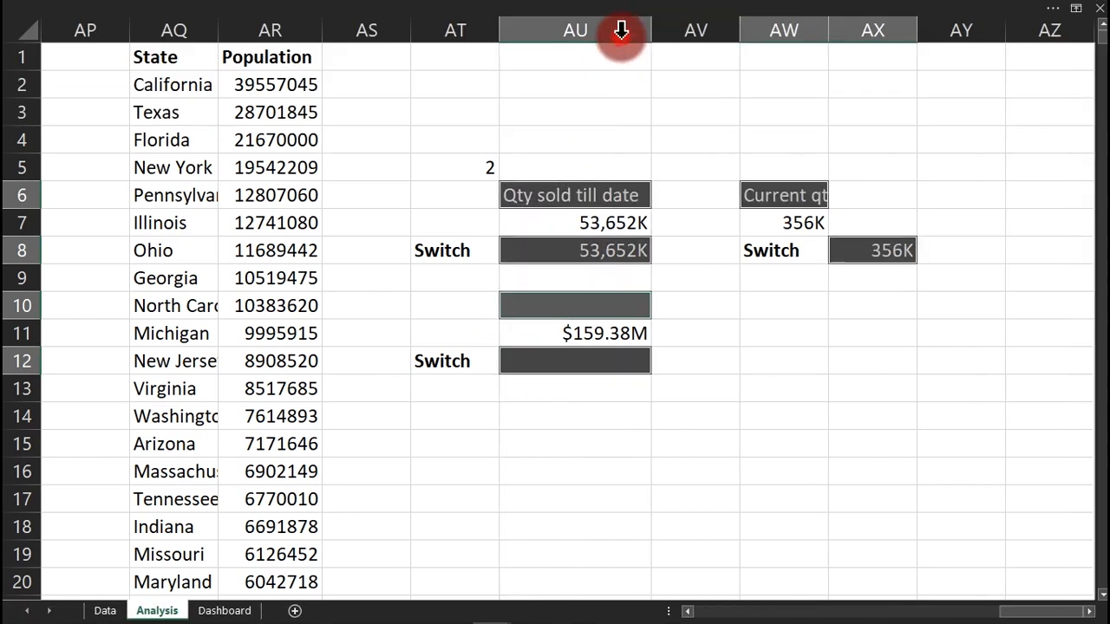
double_click(828, 30)
click(813, 198)
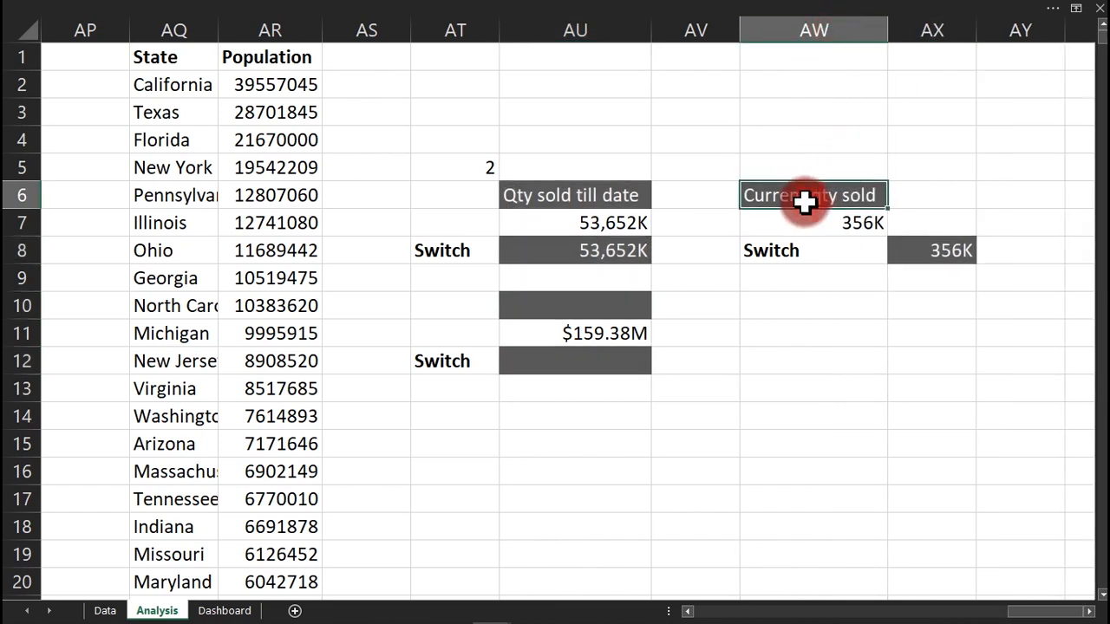
ctrl+click(601, 195)
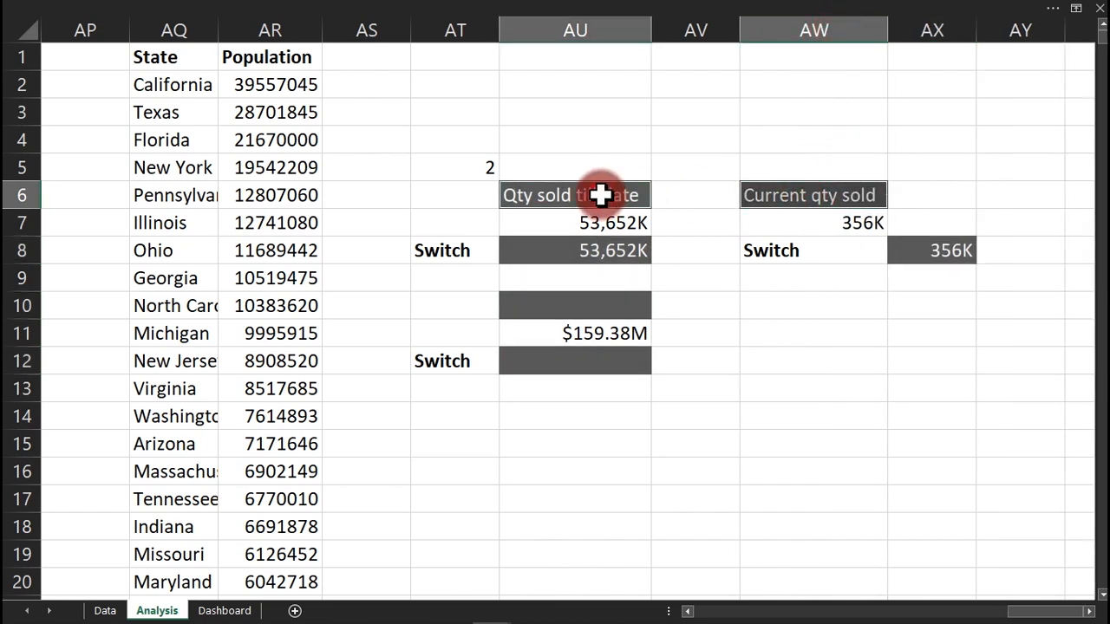
ctrl+click(596, 310)
click(326, 10)
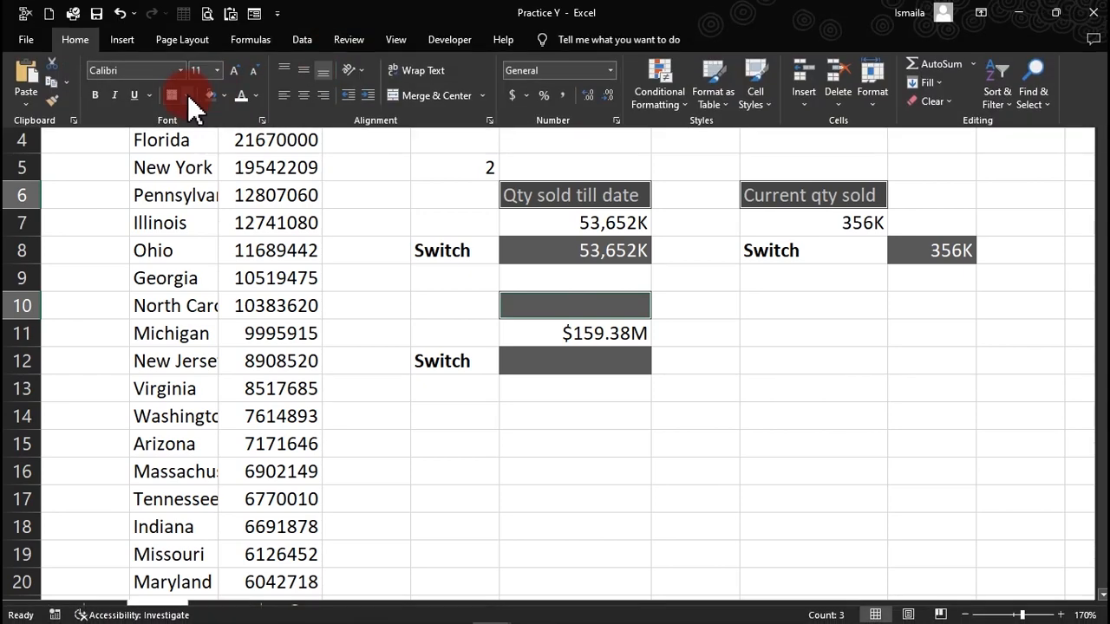
click(224, 95)
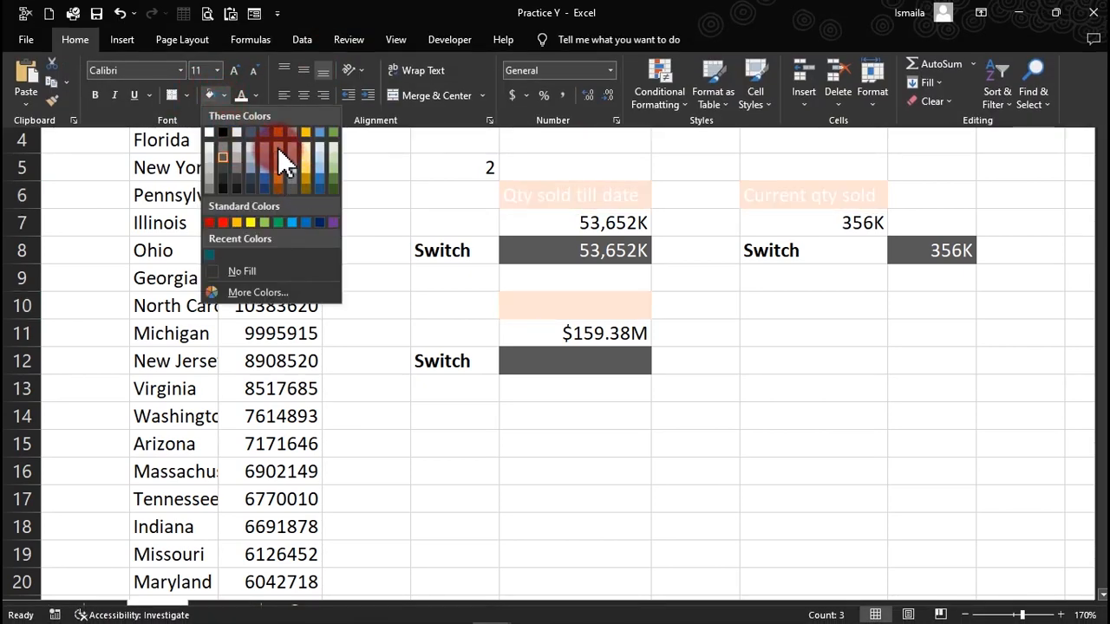
click(278, 147)
click(257, 96)
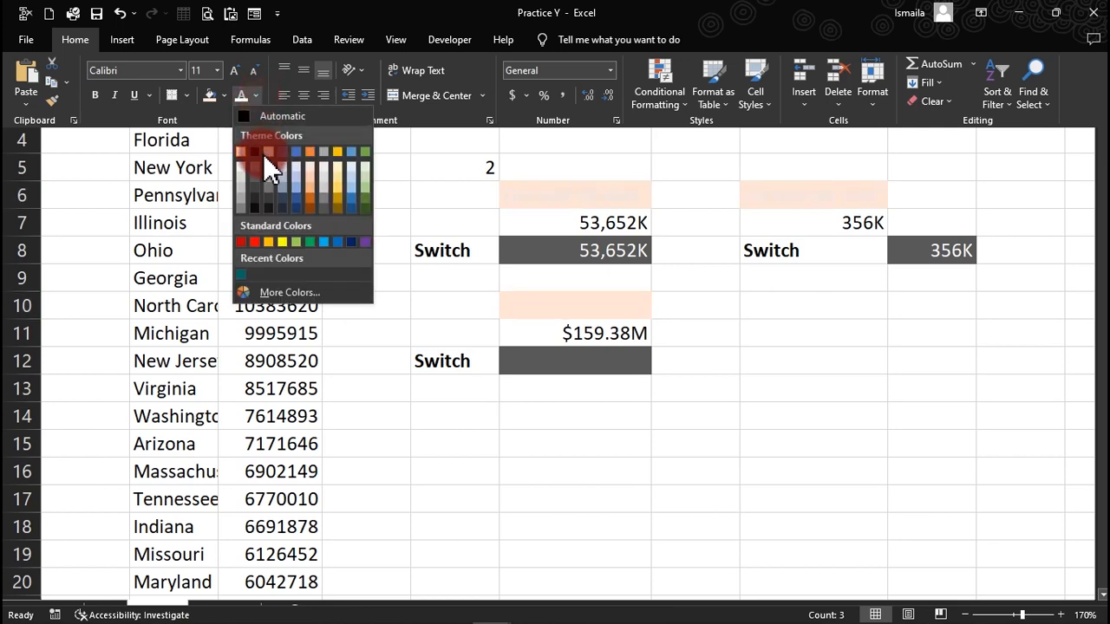
click(253, 199)
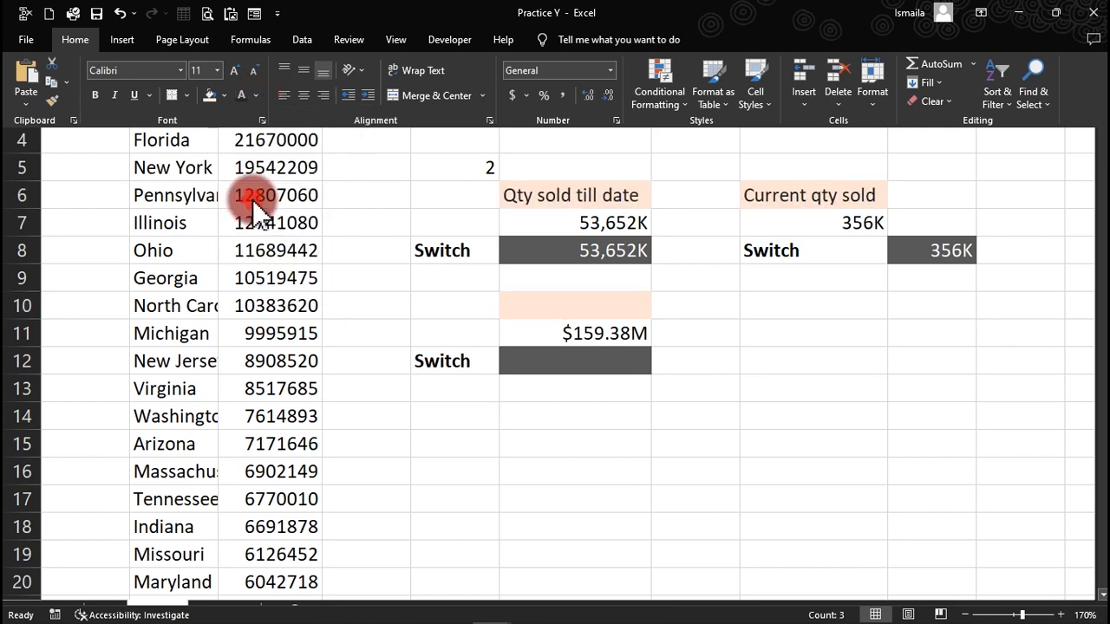
key(ctrl+shift+F1)
Set the selector value in AT5 to 1.
click(600, 386)
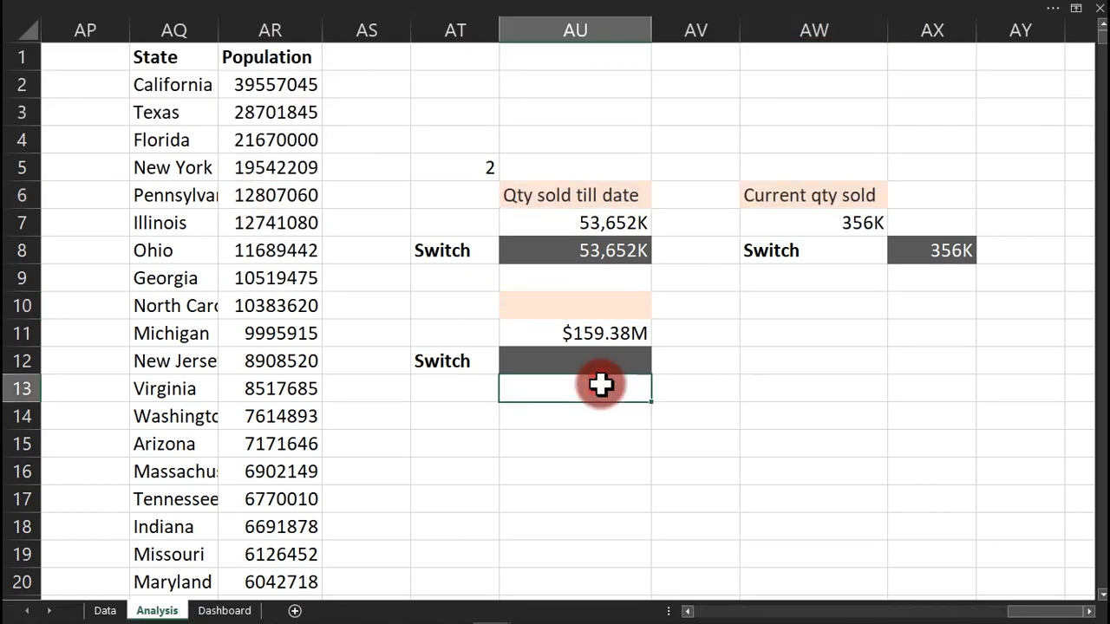
click(459, 167)
key(Return)
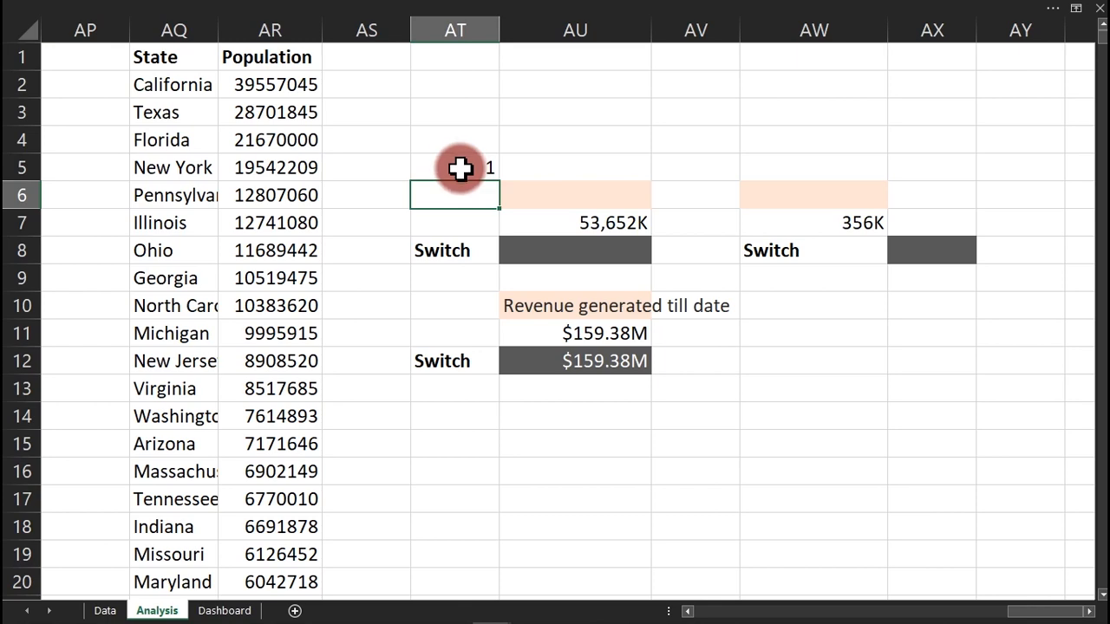
Duplicate the Recommendations heading text box on the Dashboard sheet and place the copy just below the map's western states.
click(225, 610)
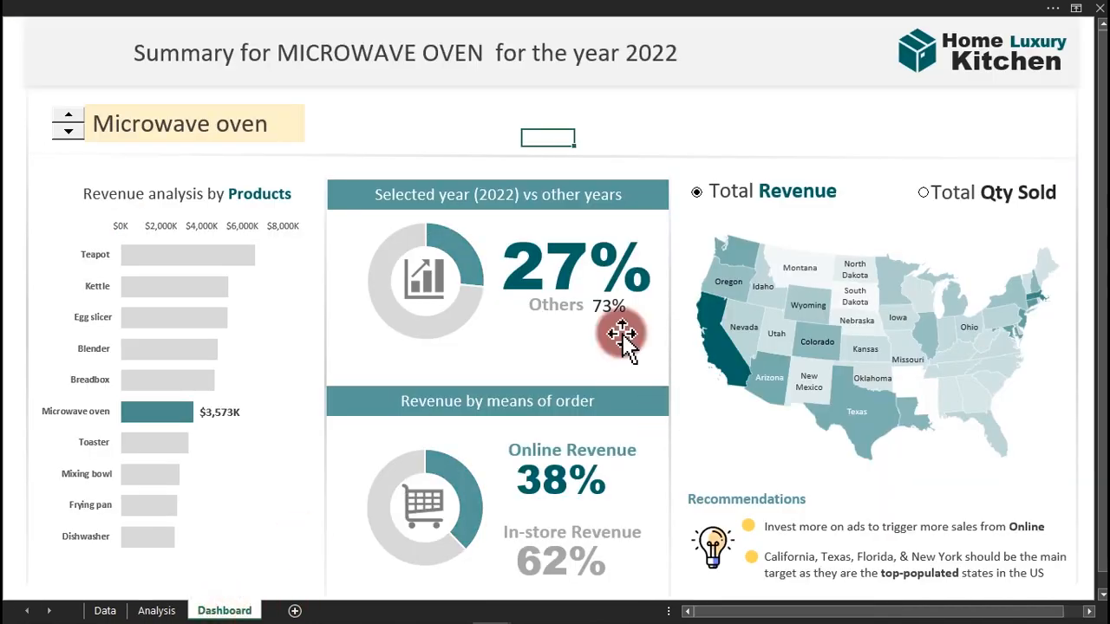
click(481, 13)
click(716, 492)
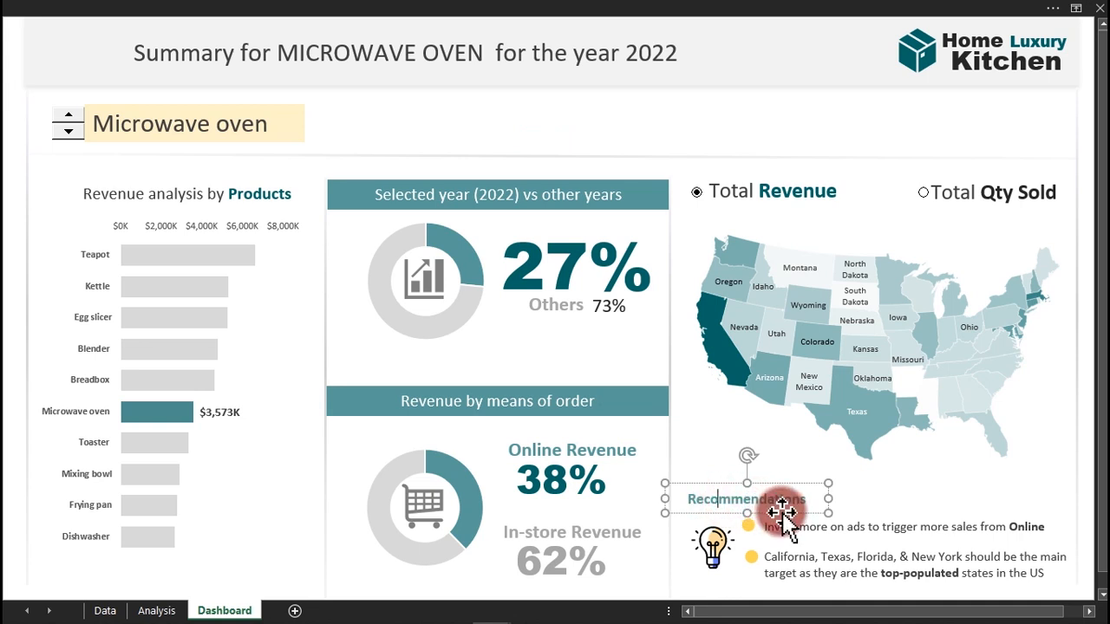
key(ctrl+d)
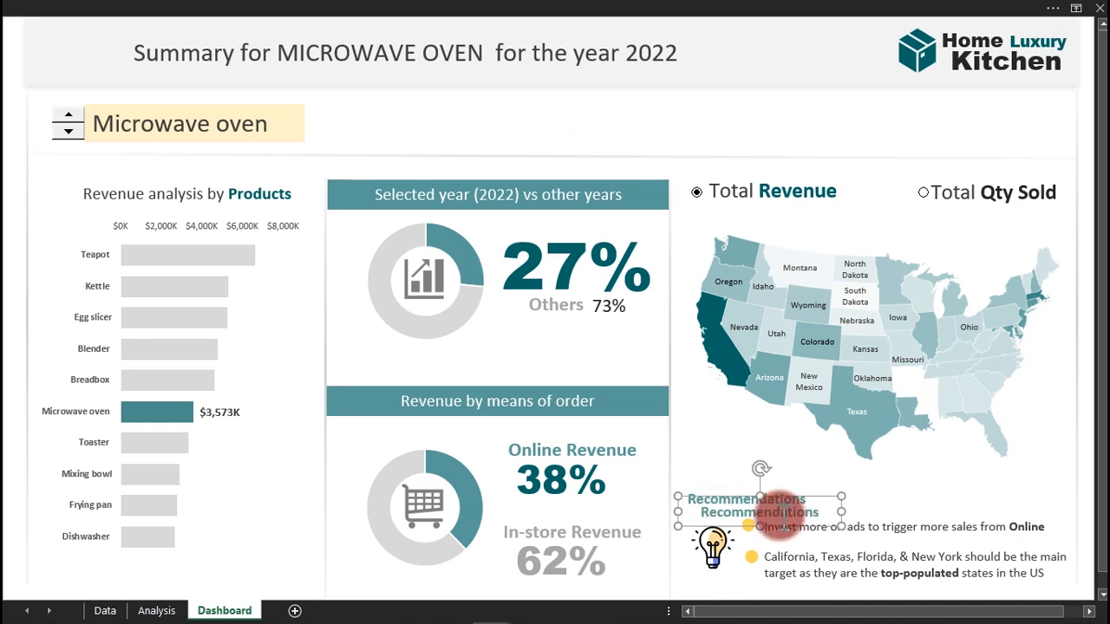
drag(784, 503, 798, 456)
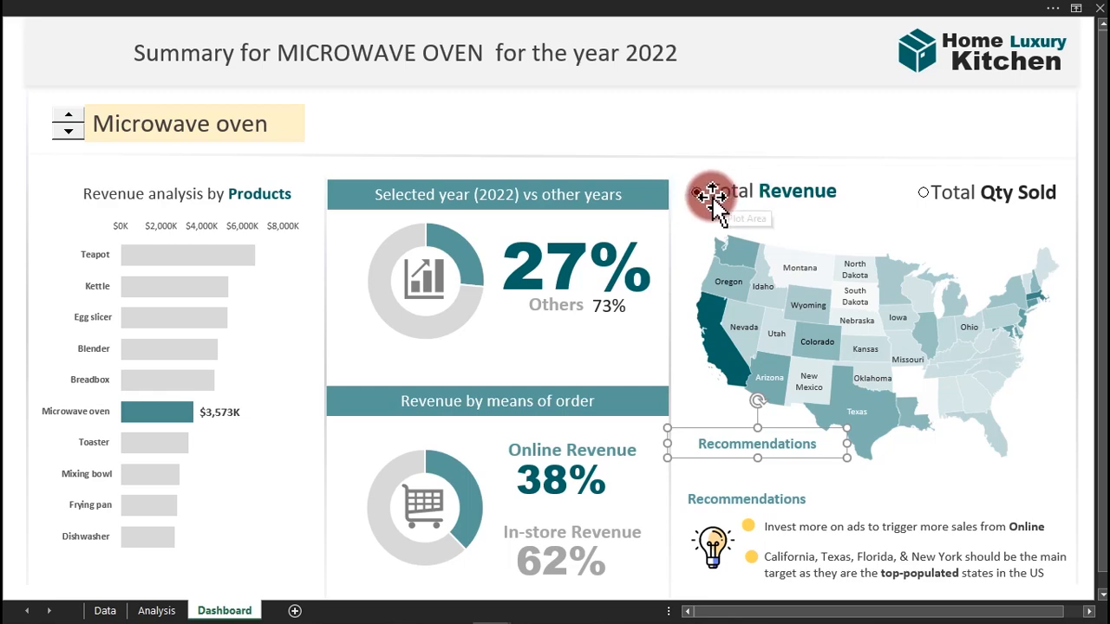
Show the formula bar and link the duplicated text box to the revenue label with =Analysis!AU10.
click(382, 9)
click(408, 43)
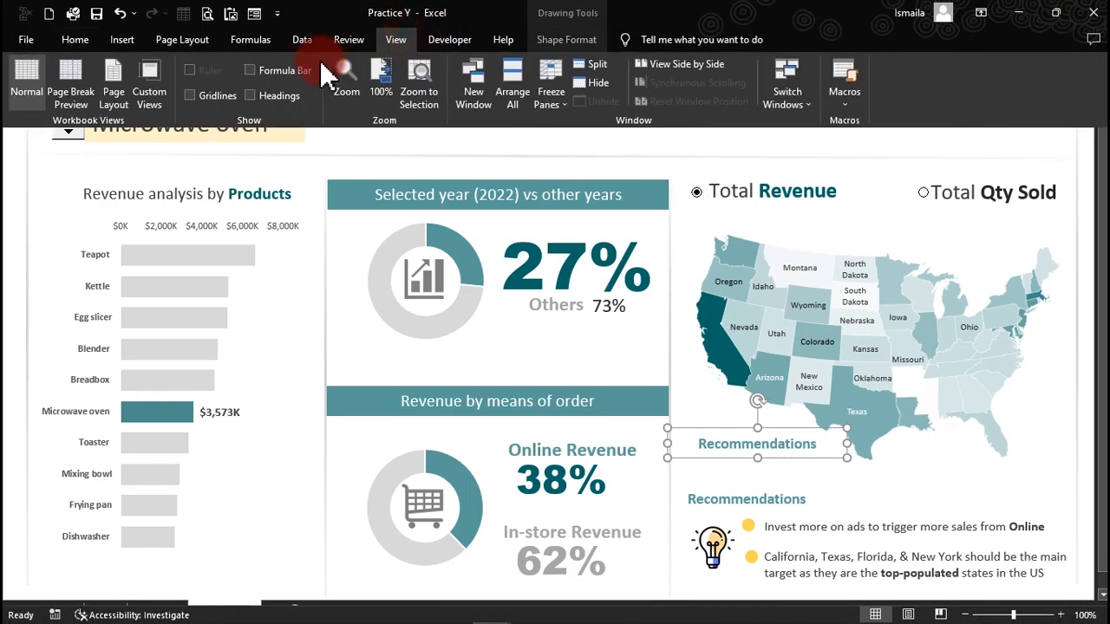
click(292, 71)
click(308, 149)
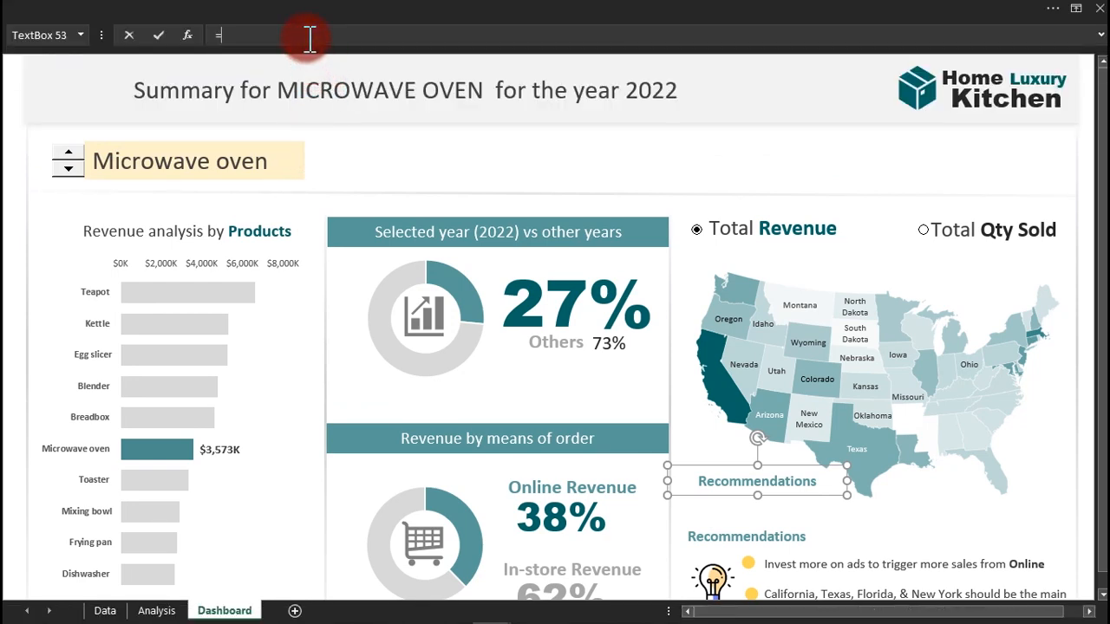
click(164, 611)
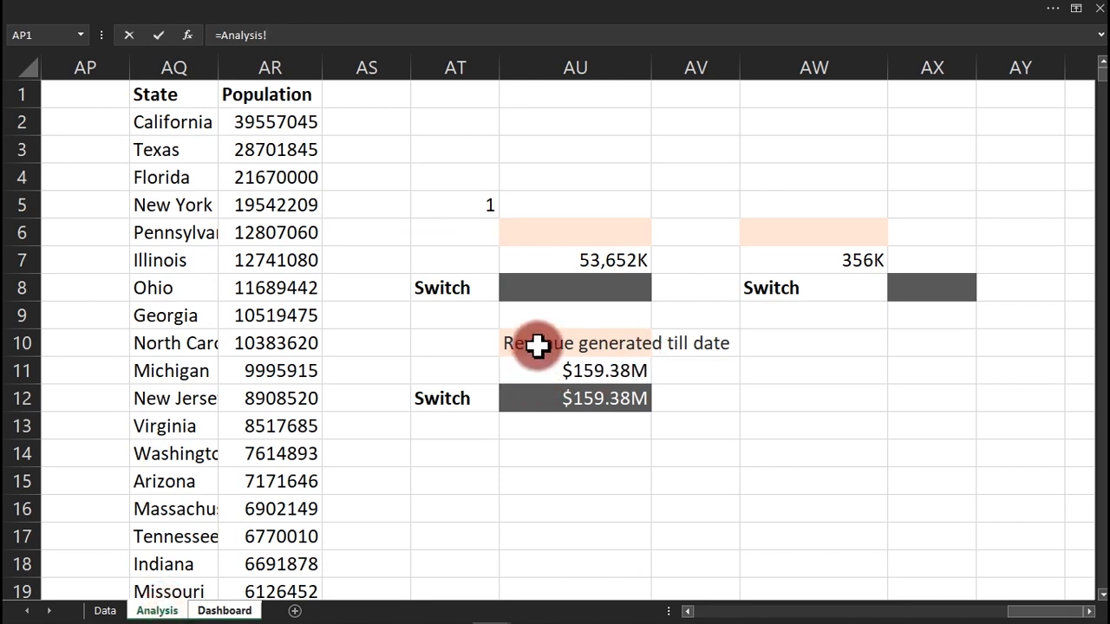
key(Return)
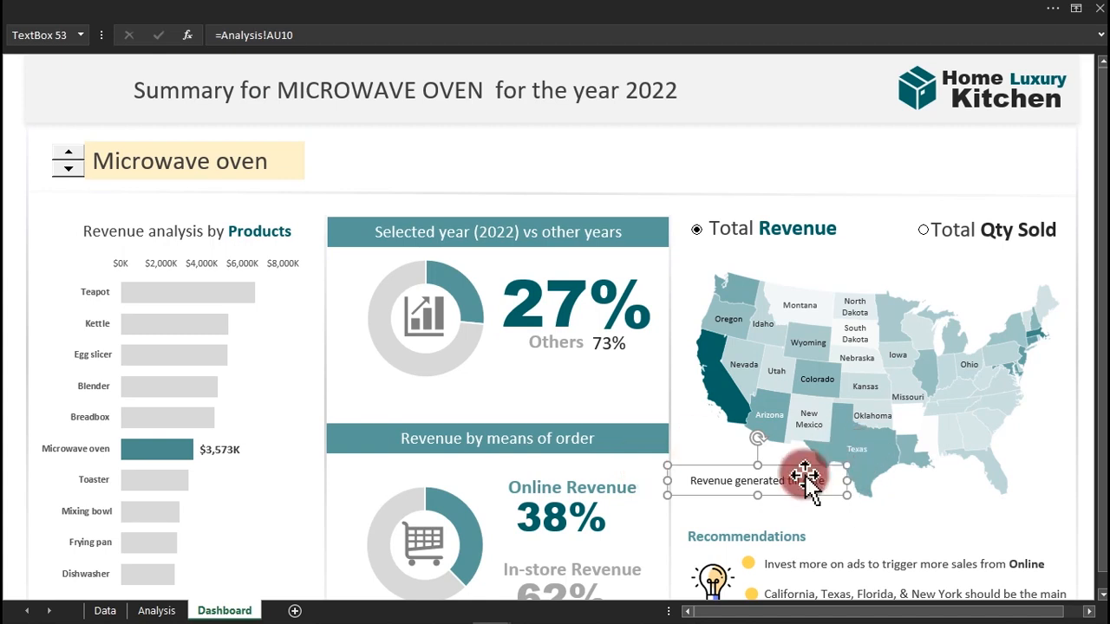
Shorten the revenue label formula in Analysis cell AU10 to =IF(AT5=1,"Revenue till date","").
click(156, 611)
double_click(545, 349)
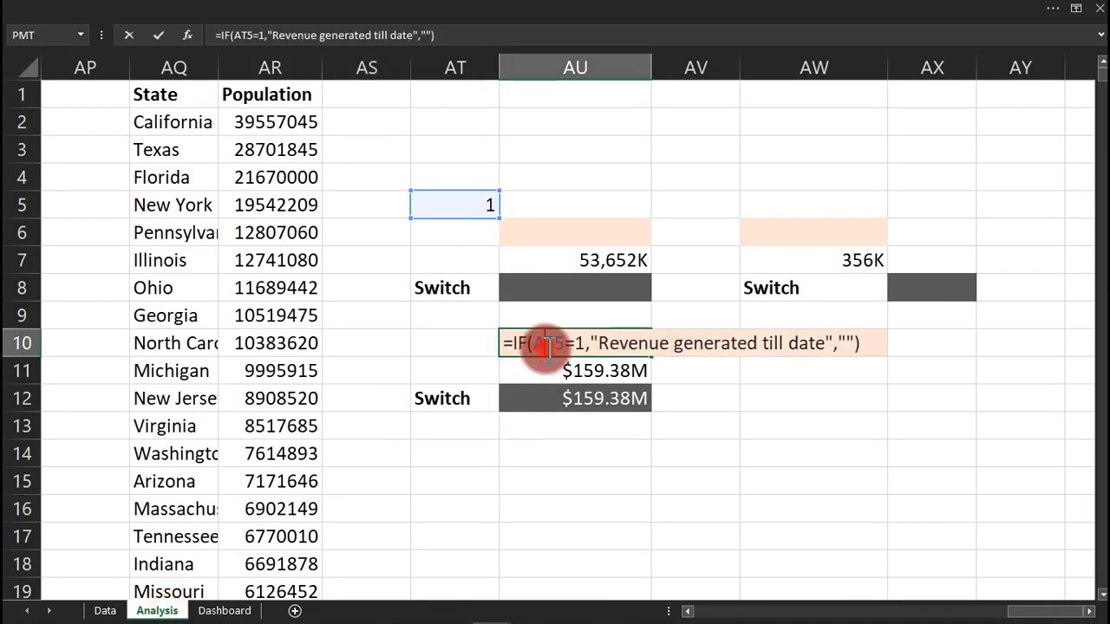
drag(759, 342, 682, 344)
key(Delete)
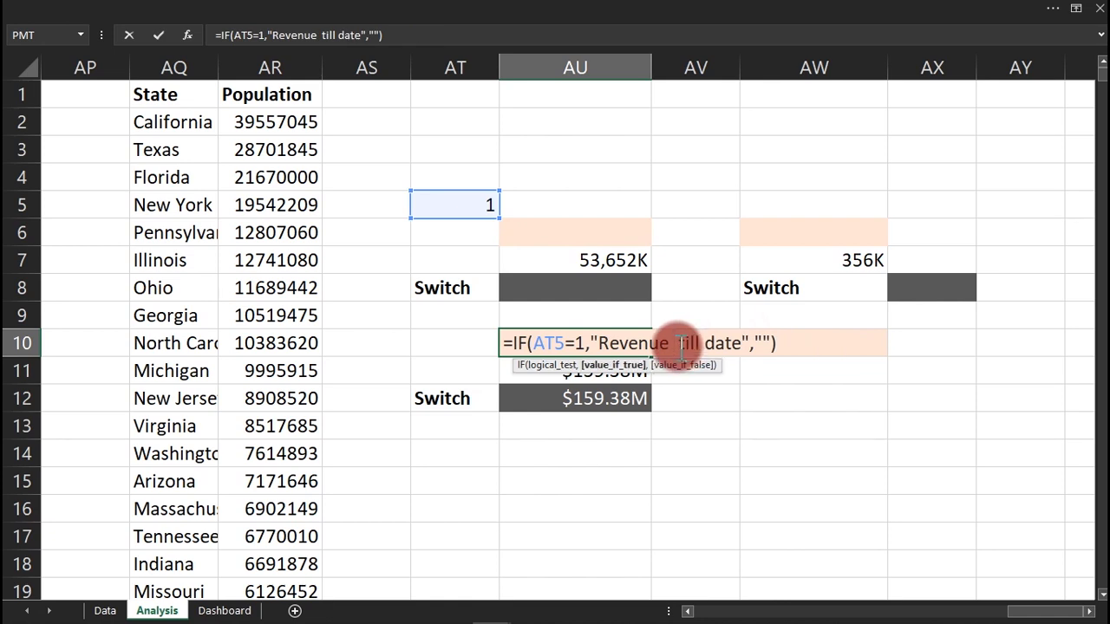
key(Return)
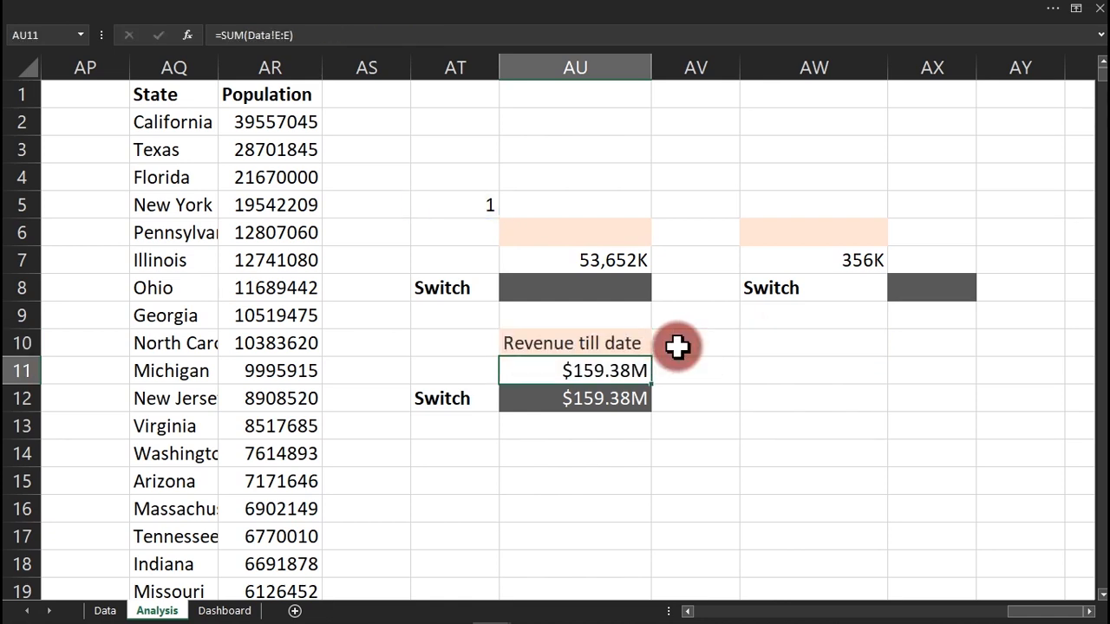
Format the Revenue till date text box on the Dashboard sheet in bold with the recently used dark teal font color.
click(224, 610)
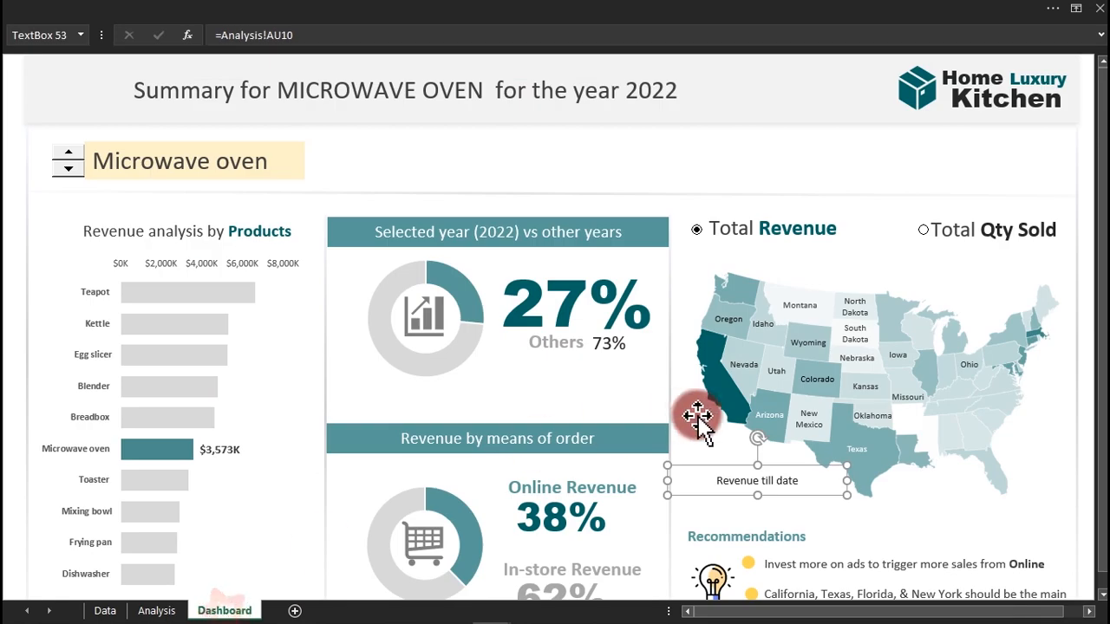
drag(676, 416, 723, 482)
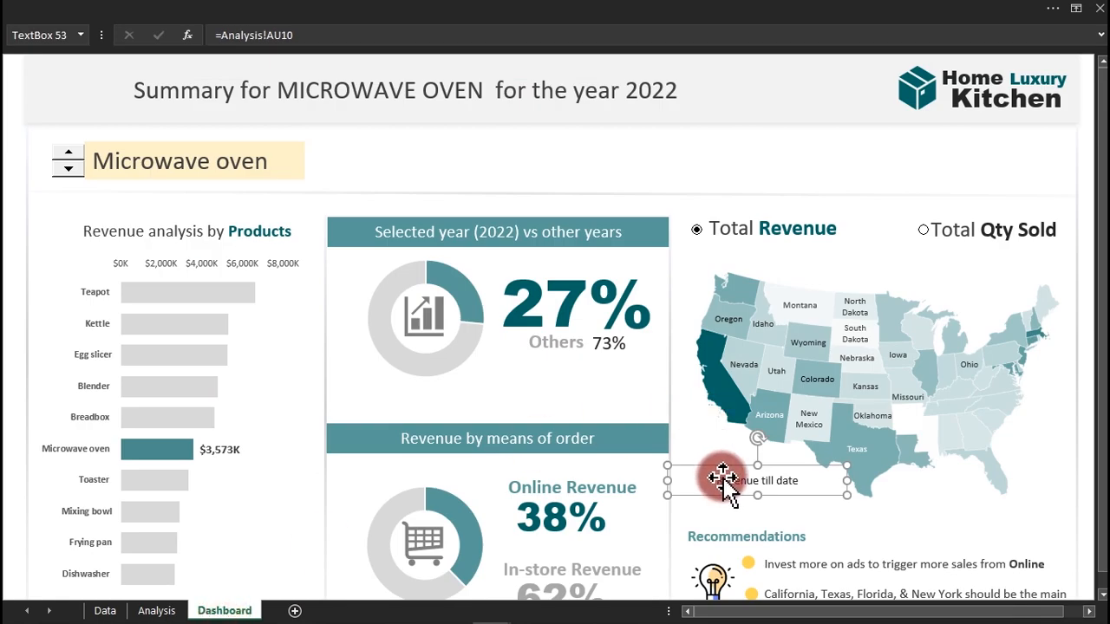
click(280, 12)
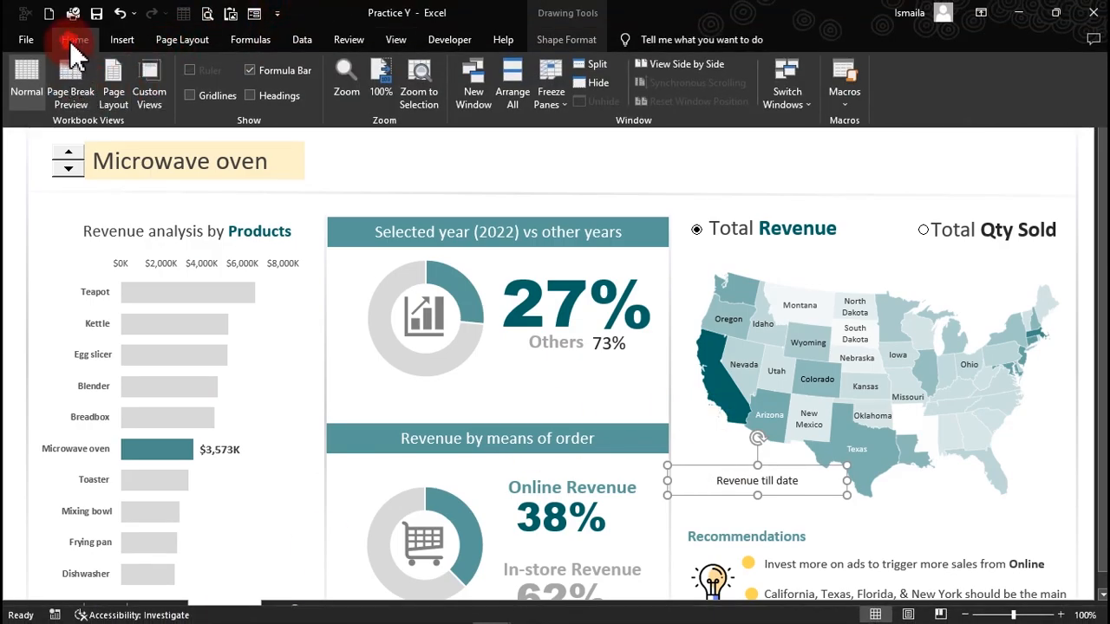
click(74, 39)
click(255, 95)
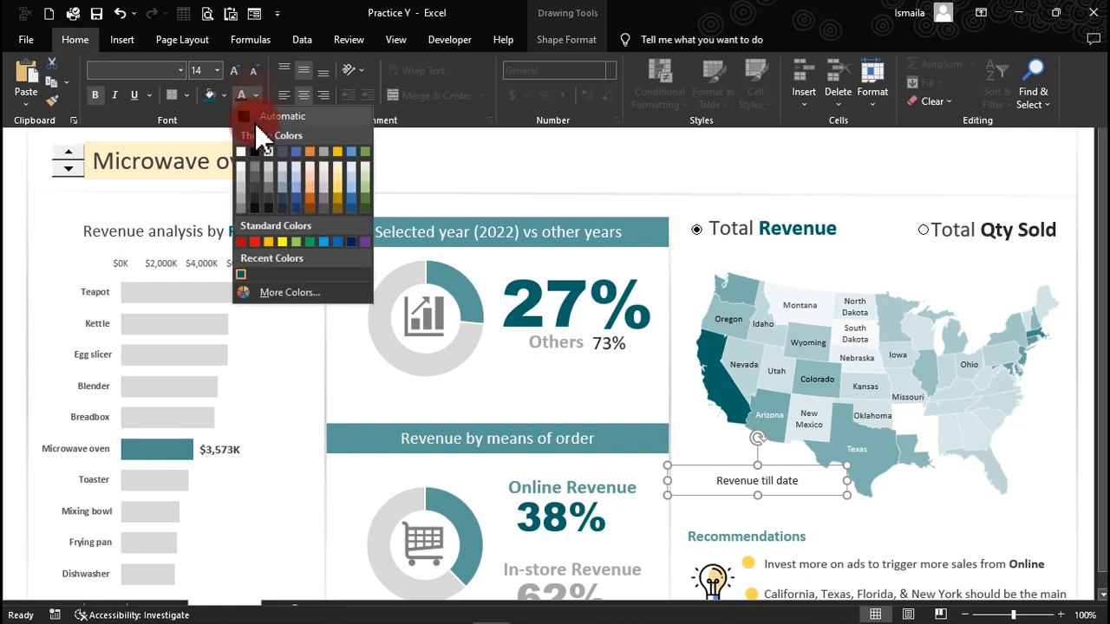
click(242, 276)
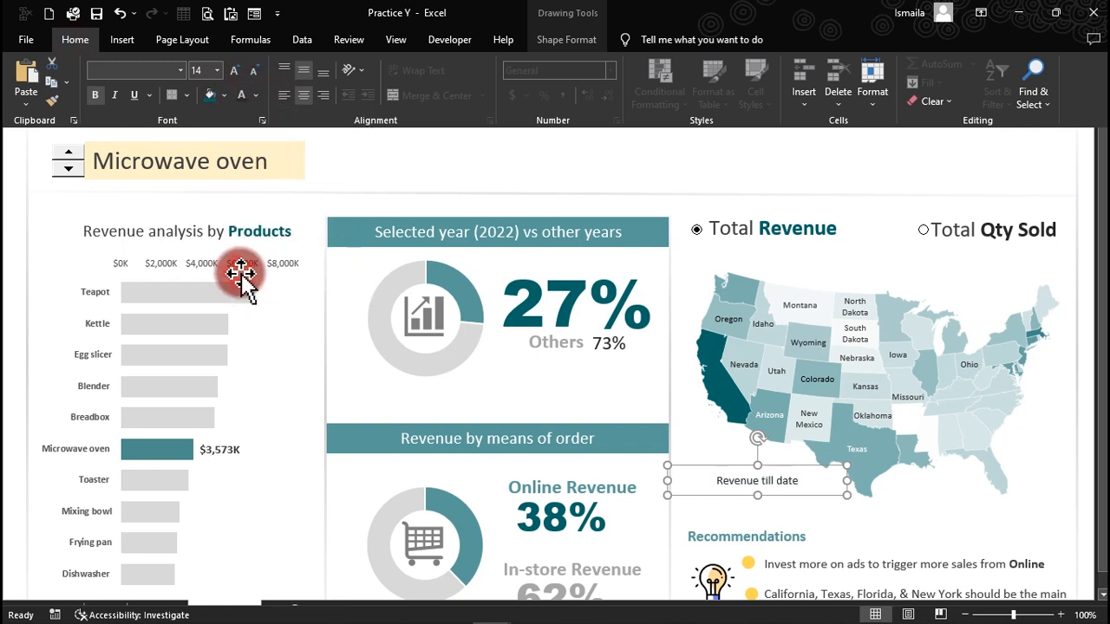
click(255, 97)
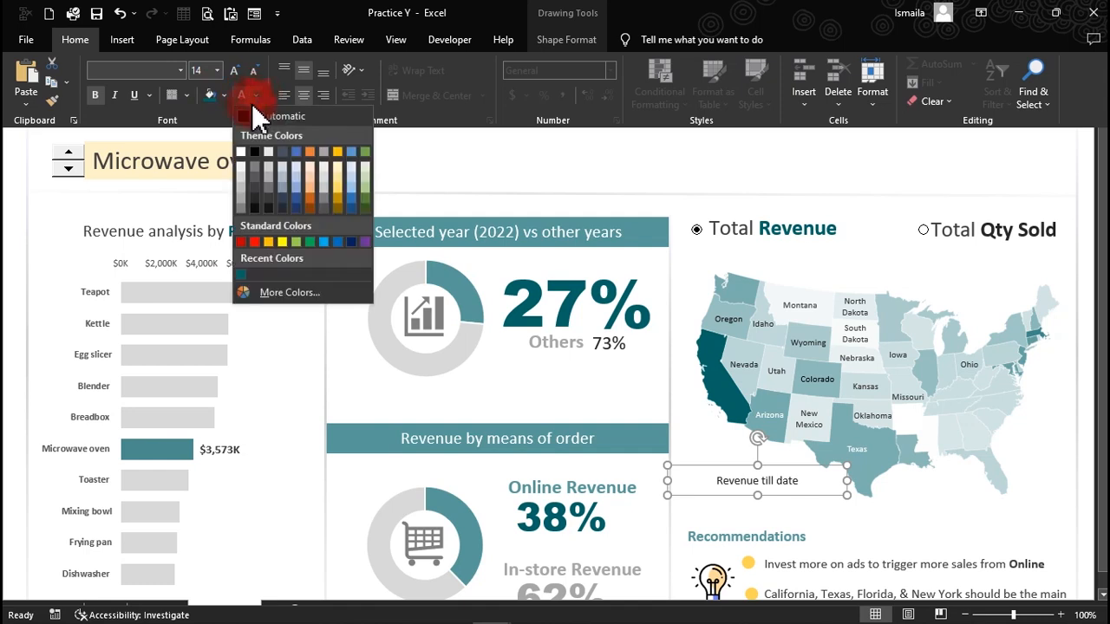
click(241, 276)
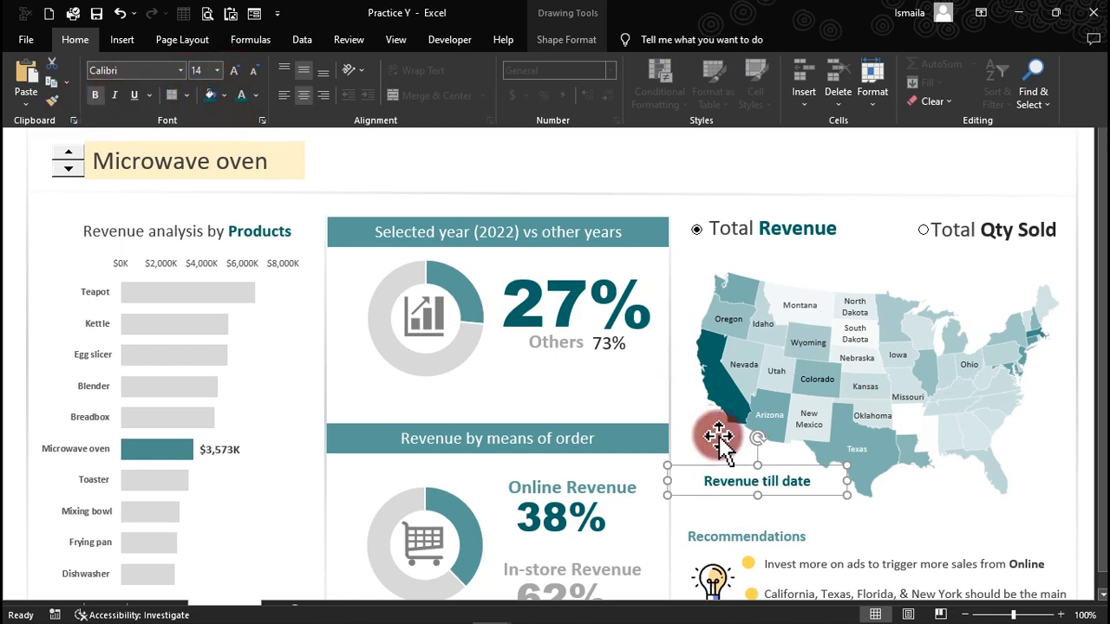
Nudge the Revenue till date text box slightly, then duplicate it and place the copy directly above the original.
key(ctrl+shift+F1)
drag(783, 503, 769, 482)
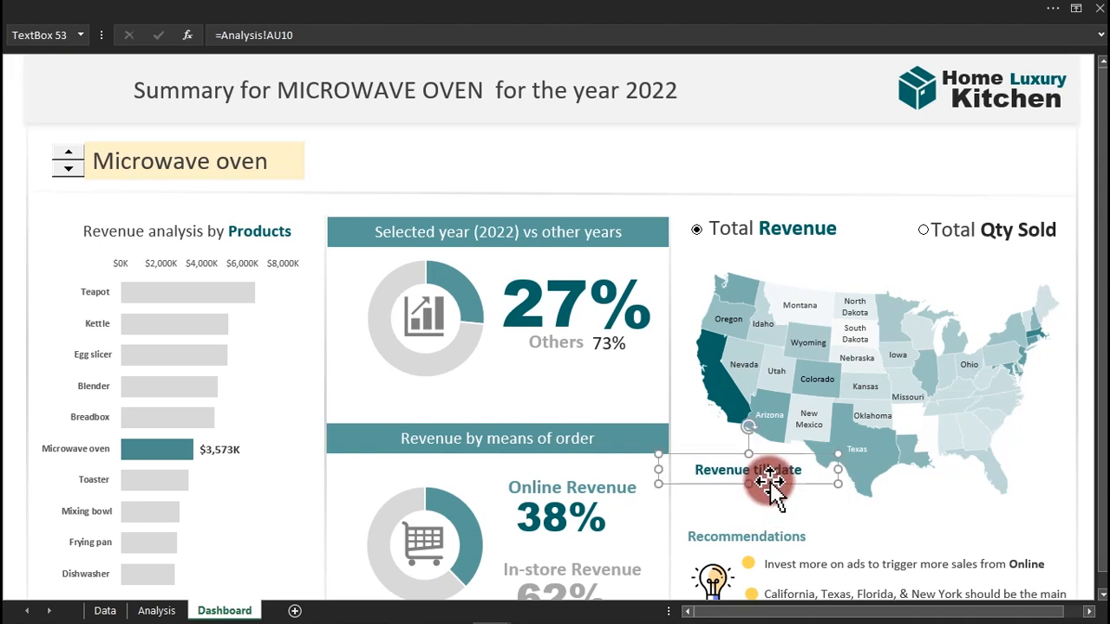
key(ctrl+d)
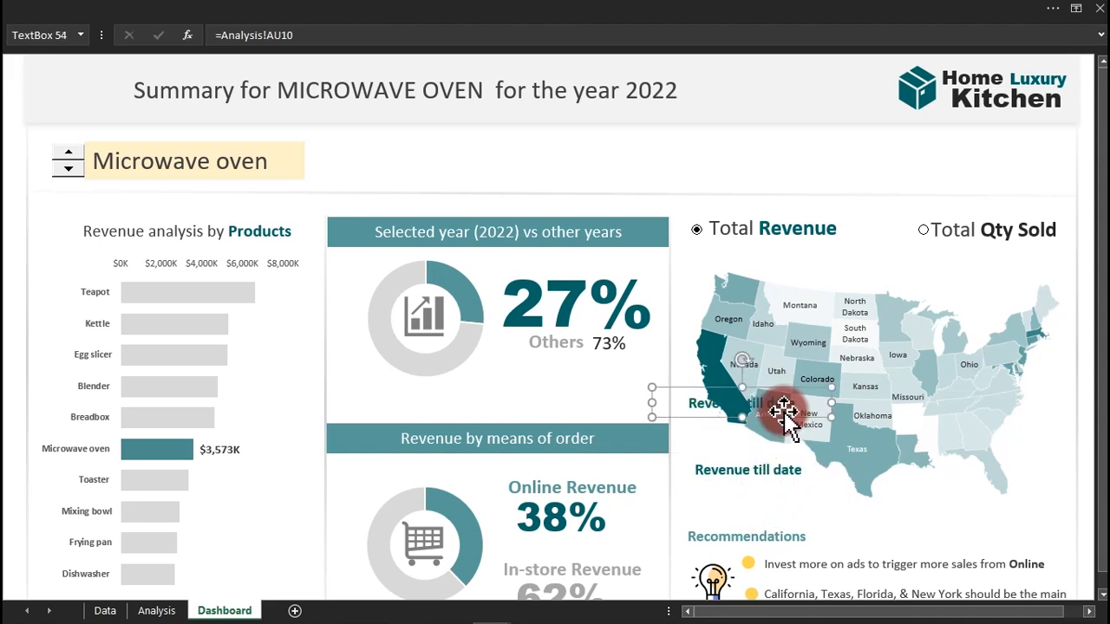
drag(782, 416, 791, 460)
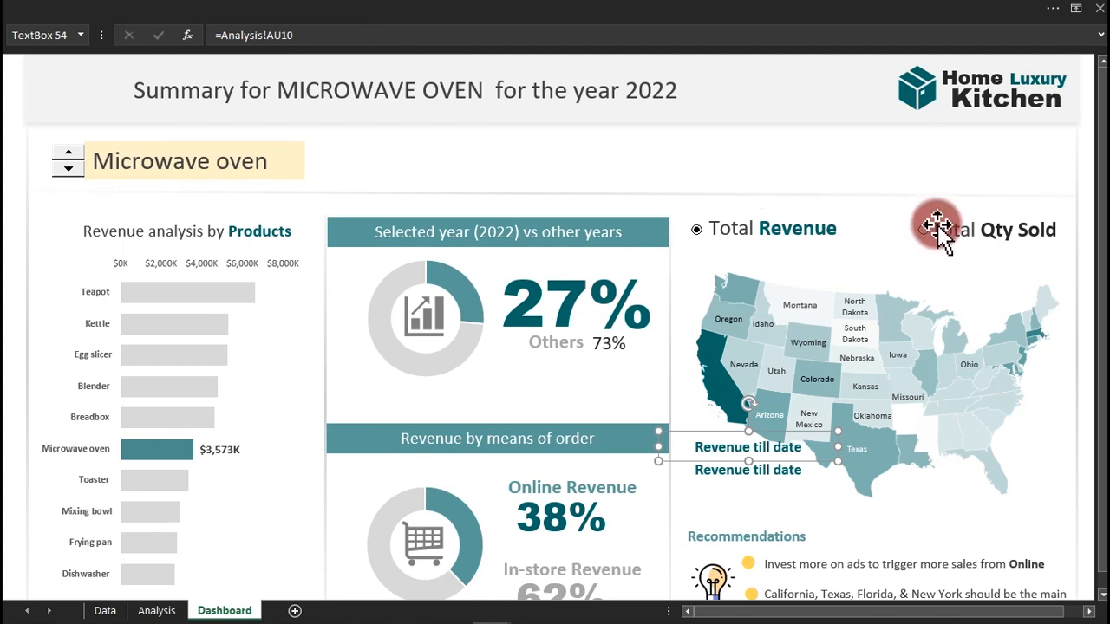
Send the map panel group to the back and select the Total Qty Sold option.
click(867, 145)
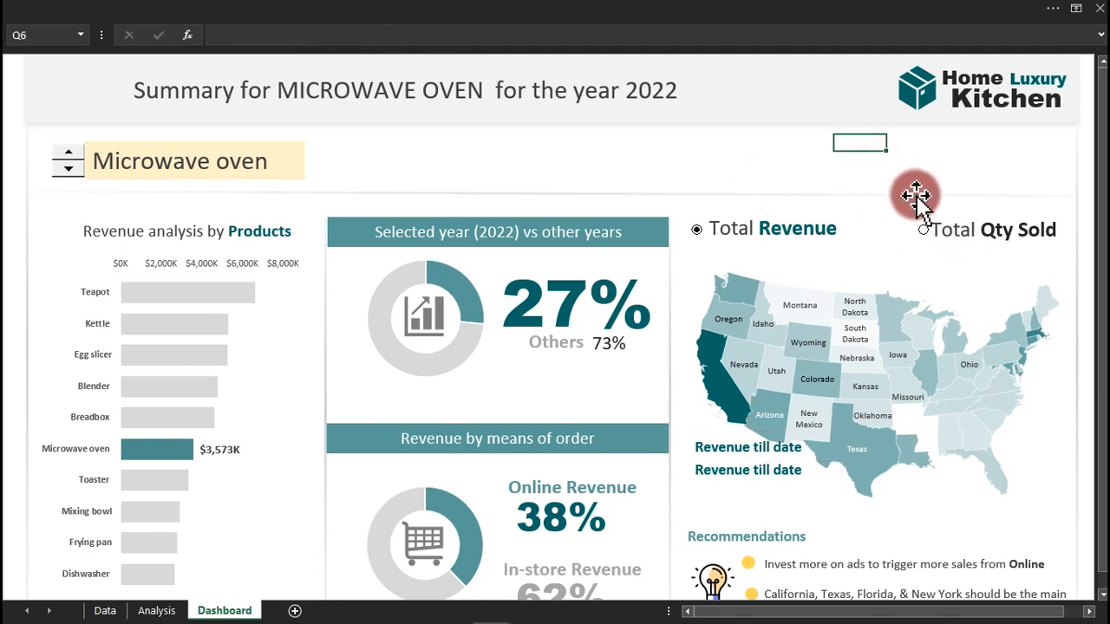
click(889, 144)
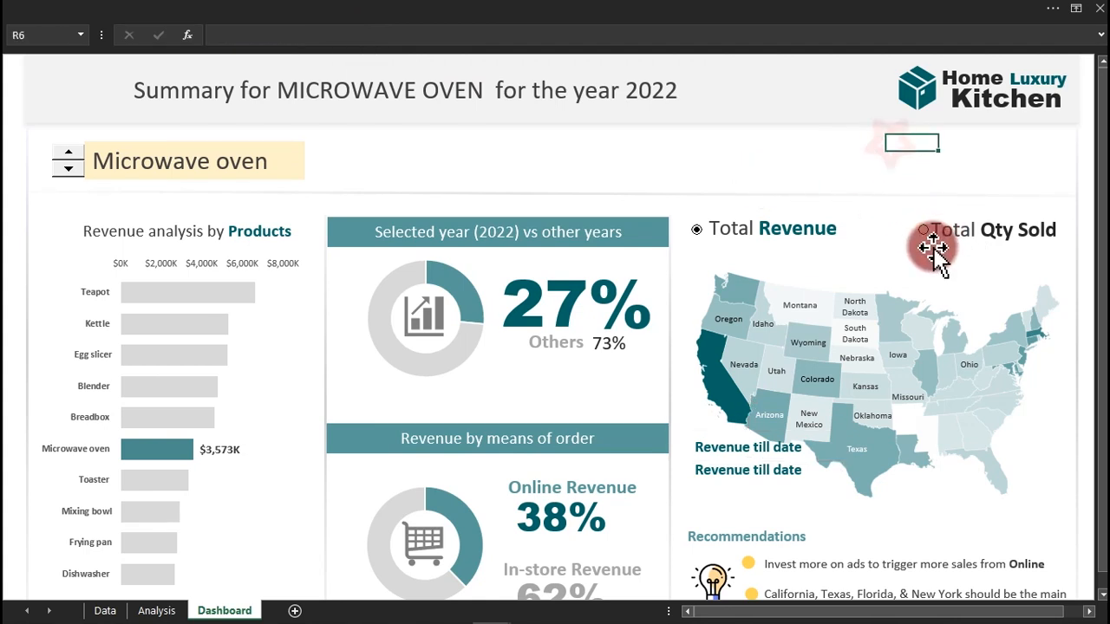
click(921, 224)
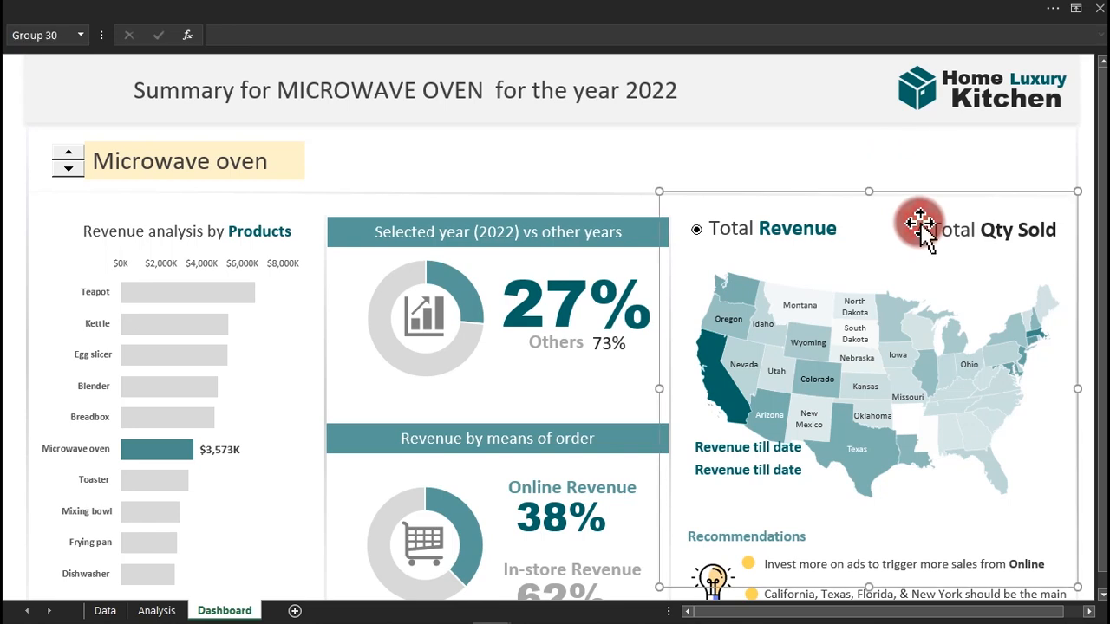
right_click(882, 193)
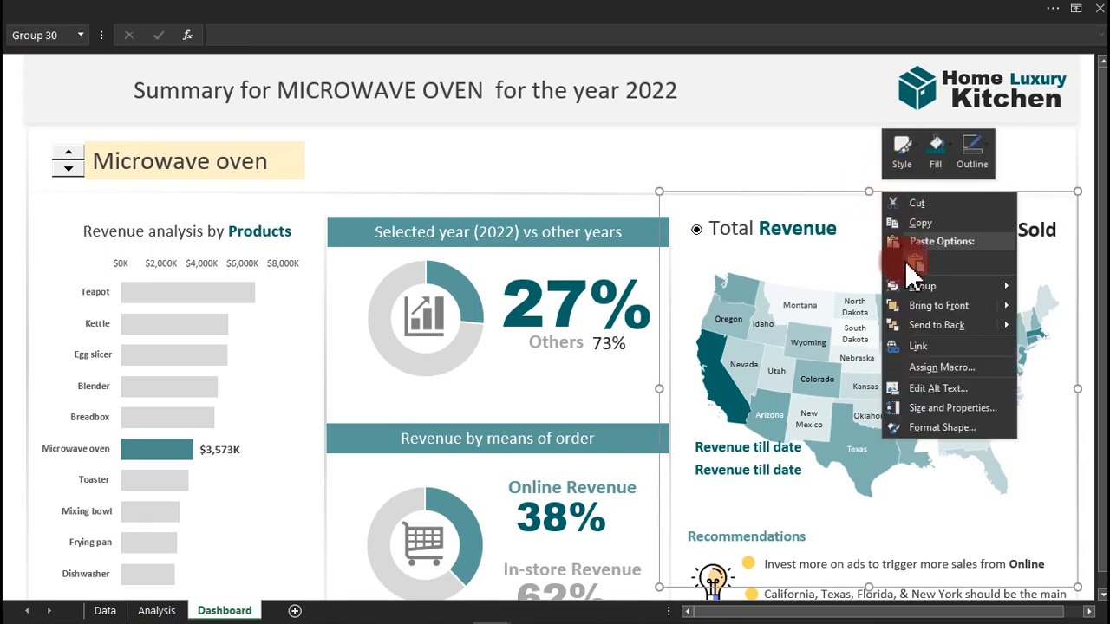
click(935, 327)
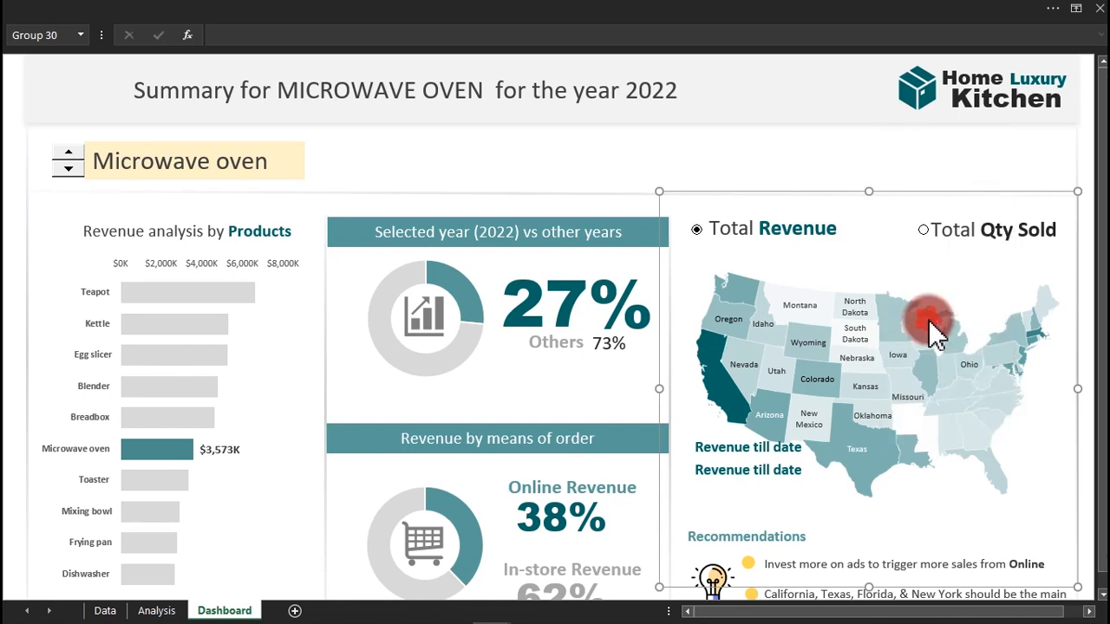
click(902, 143)
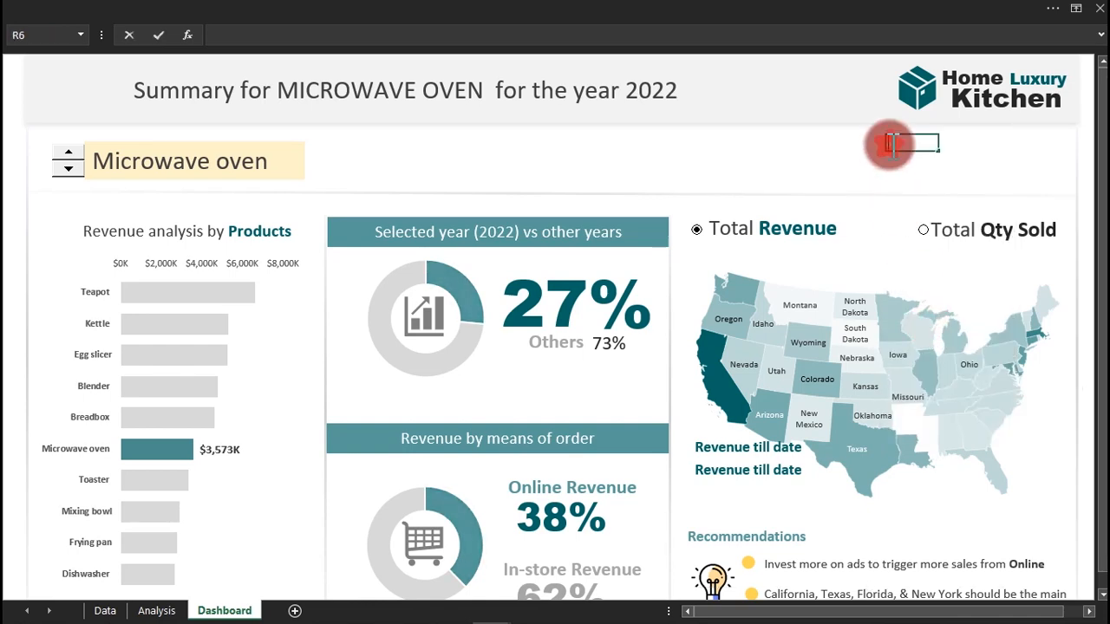
click(923, 230)
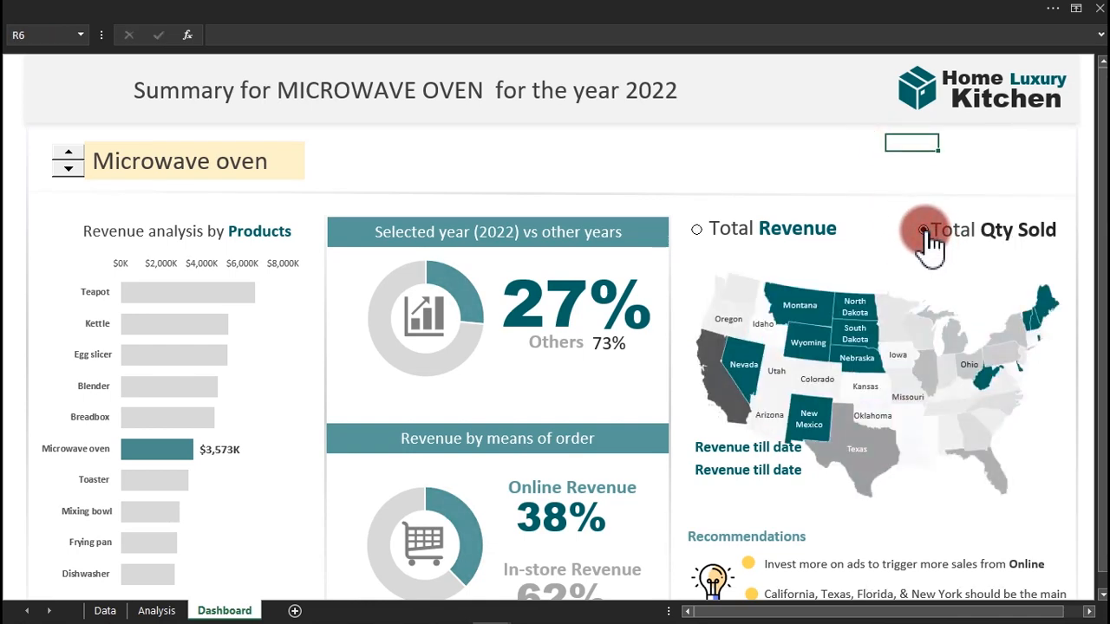
Check the lower revenue text box by switching the map to Total Revenue and back to Total Qty Sold.
click(747, 472)
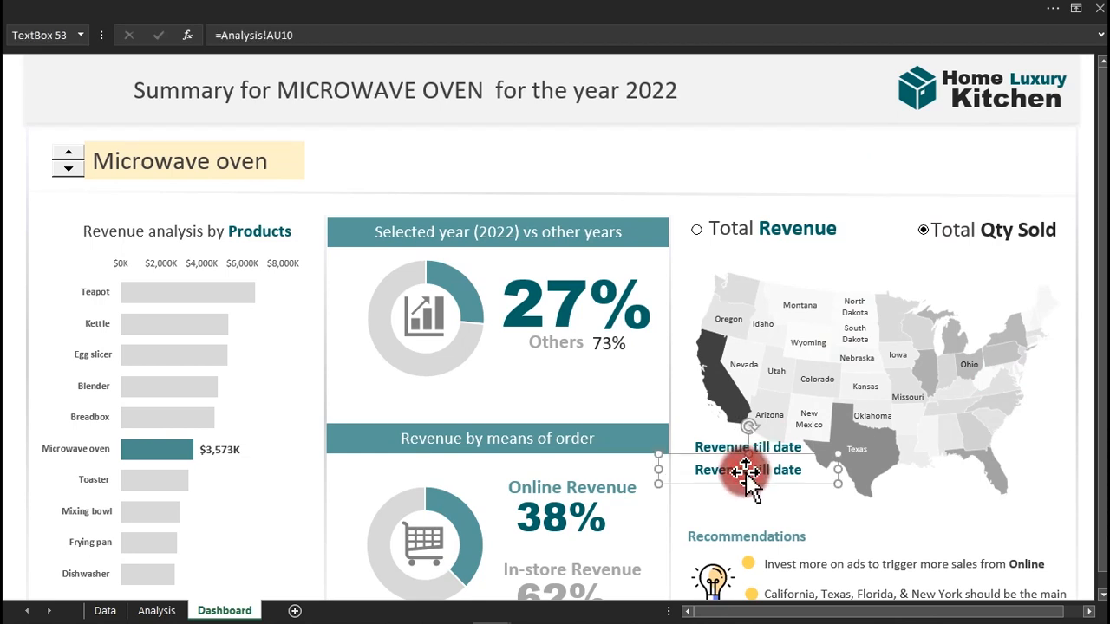
click(695, 229)
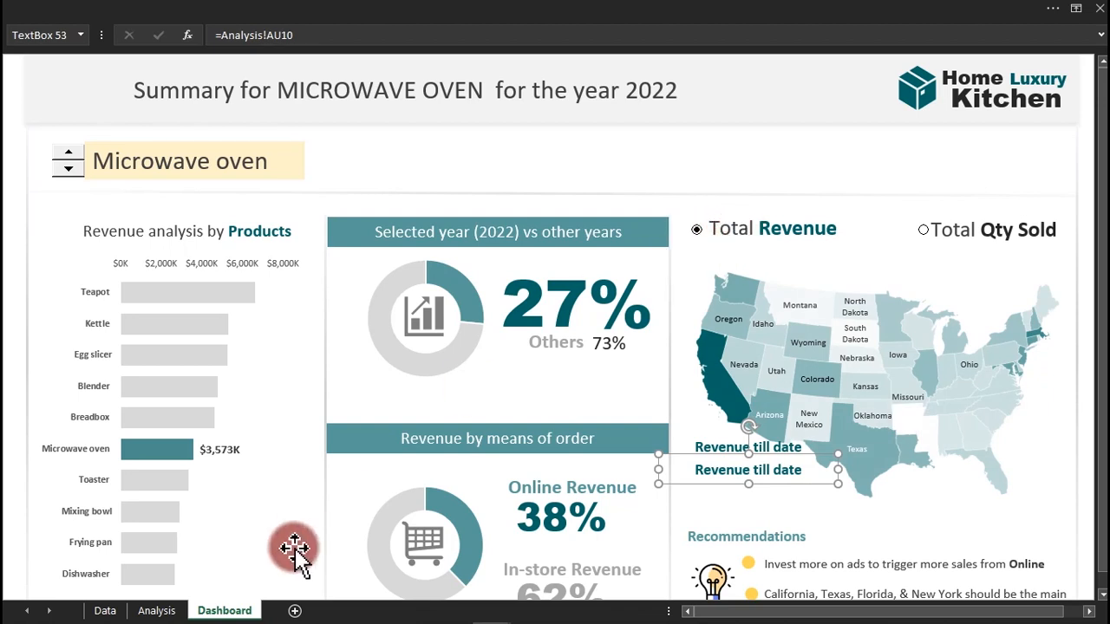
click(926, 234)
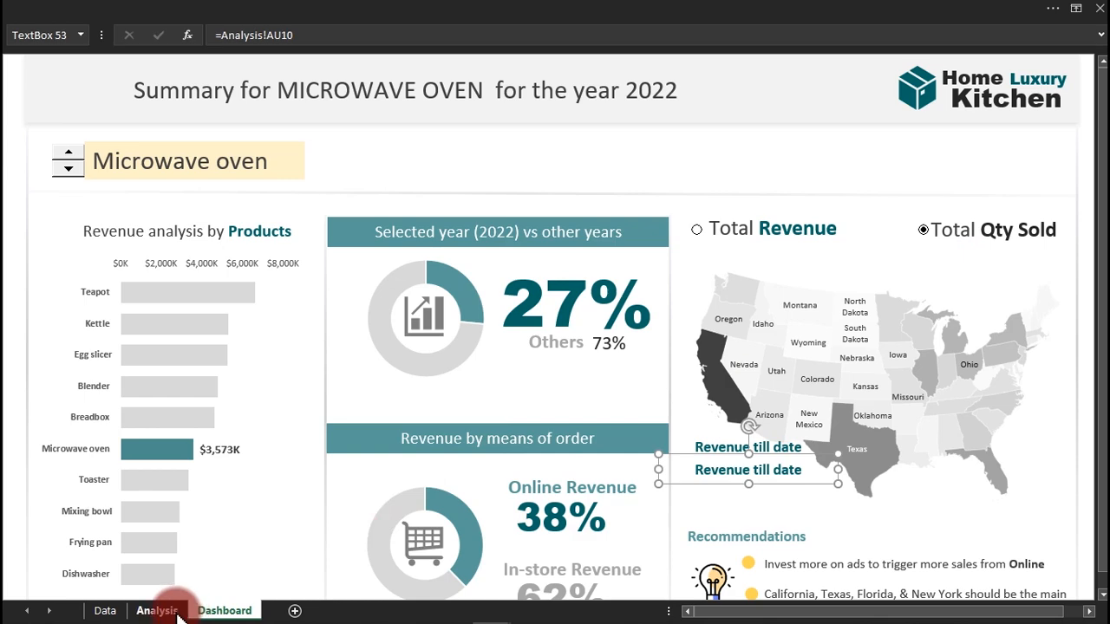
Replace the fixed selector value in Analysis cell AT5 with a formula referencing the cell driven by the dashboard's option buttons.
click(176, 612)
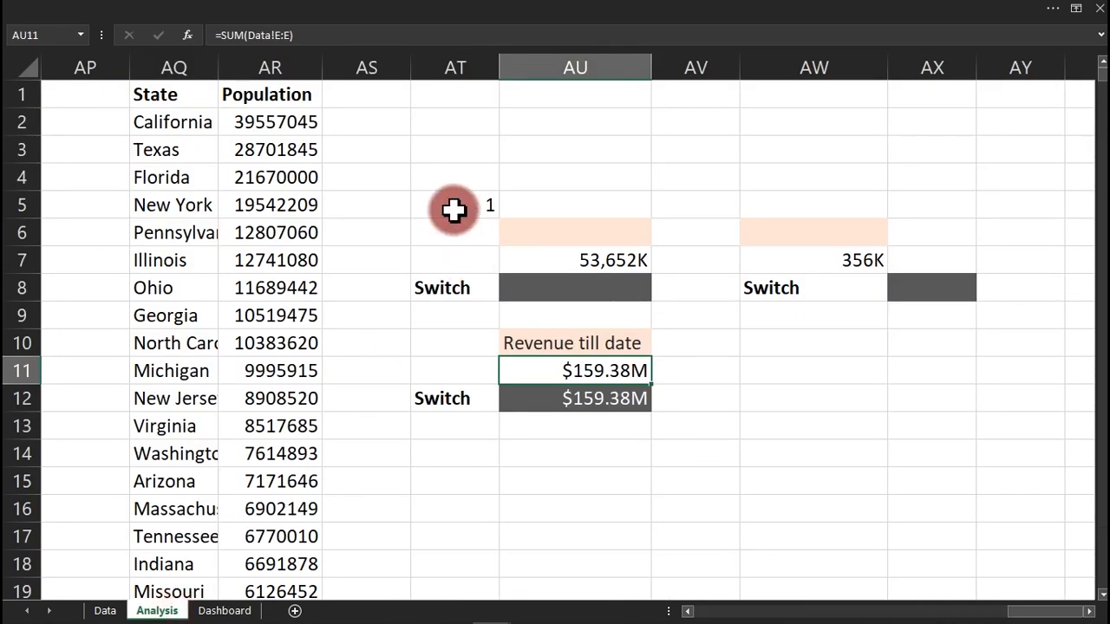
click(455, 208)
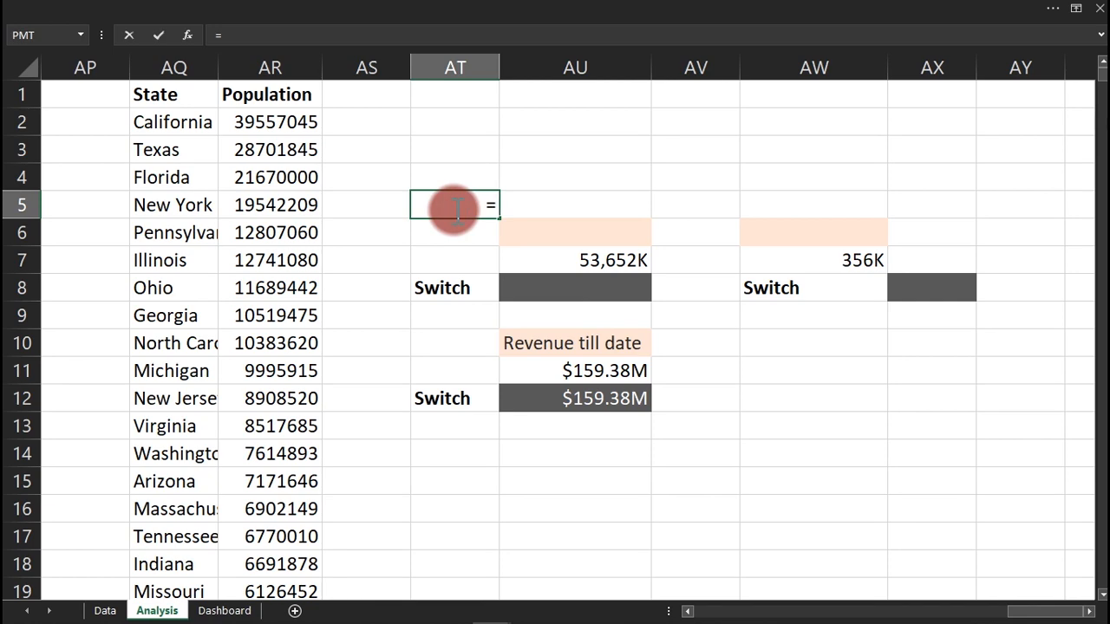
drag(1035, 611, 916, 604)
click(759, 175)
key(Escape)
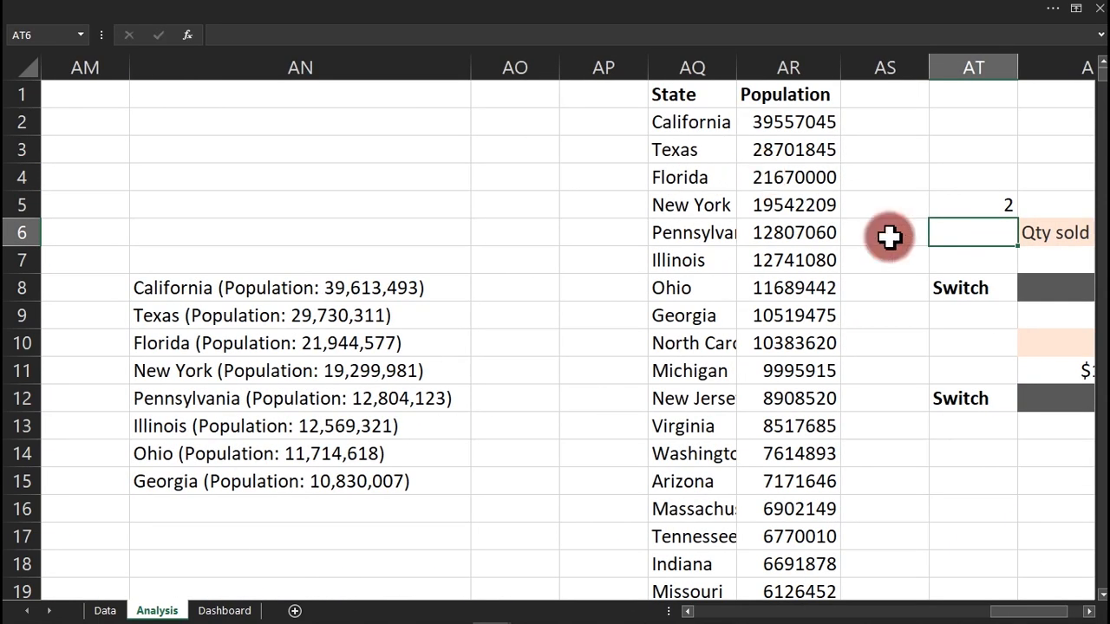
Check the revenue label text boxes on the Dashboard sheet and switch the map to Total Revenue.
drag(1015, 611, 1050, 607)
click(217, 611)
click(719, 477)
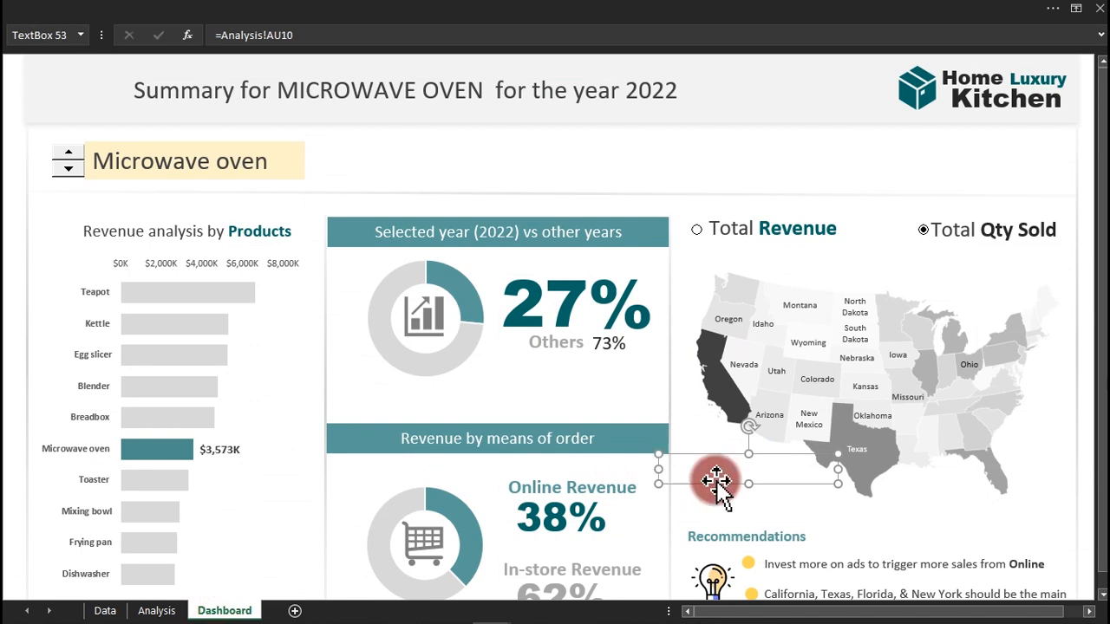
click(873, 174)
click(715, 243)
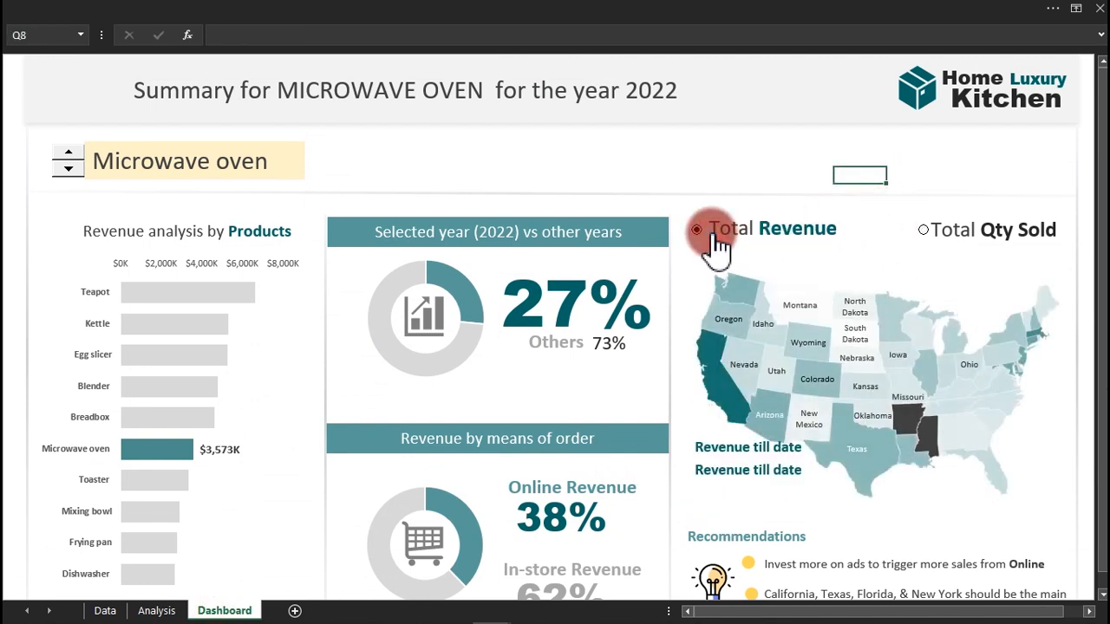
Relink the upper Revenue till date text box to the quantity label with =Analysis!AU6.
click(739, 457)
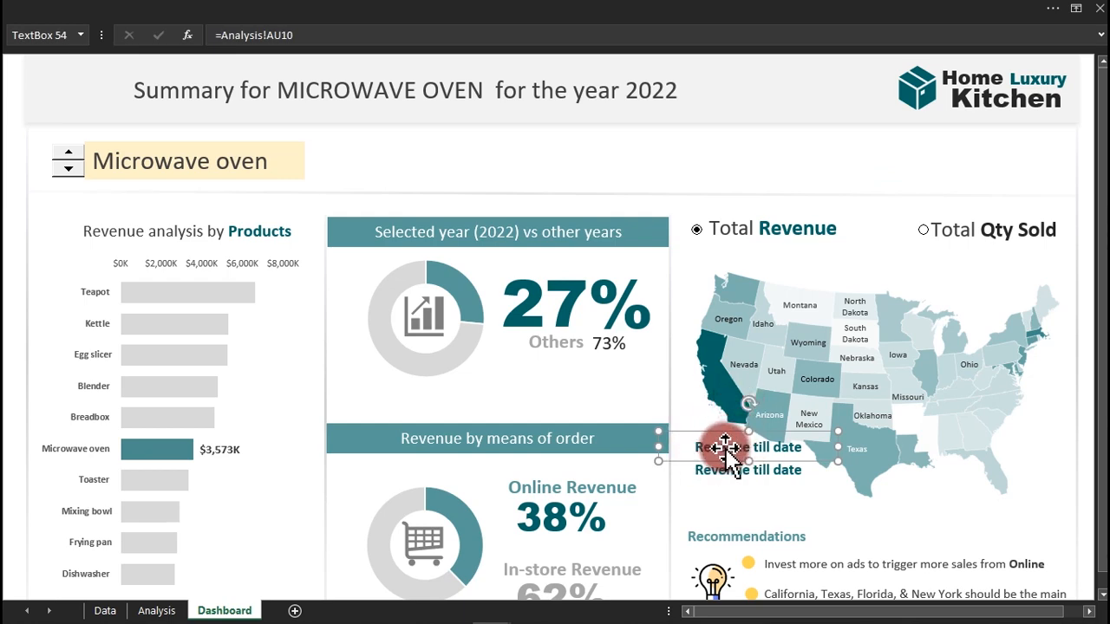
click(157, 610)
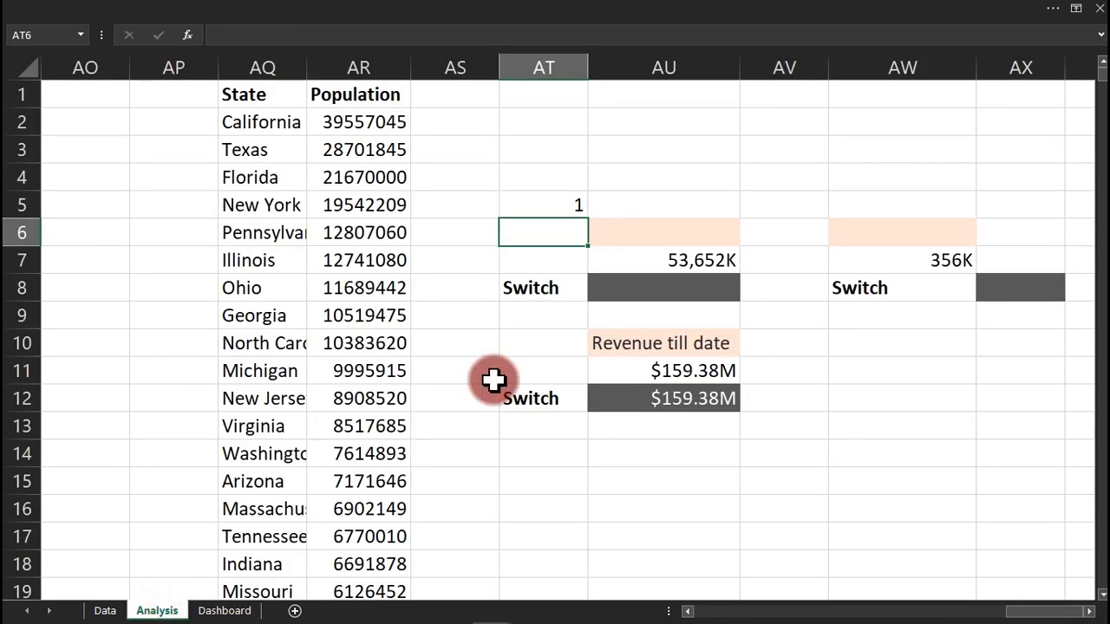
click(223, 611)
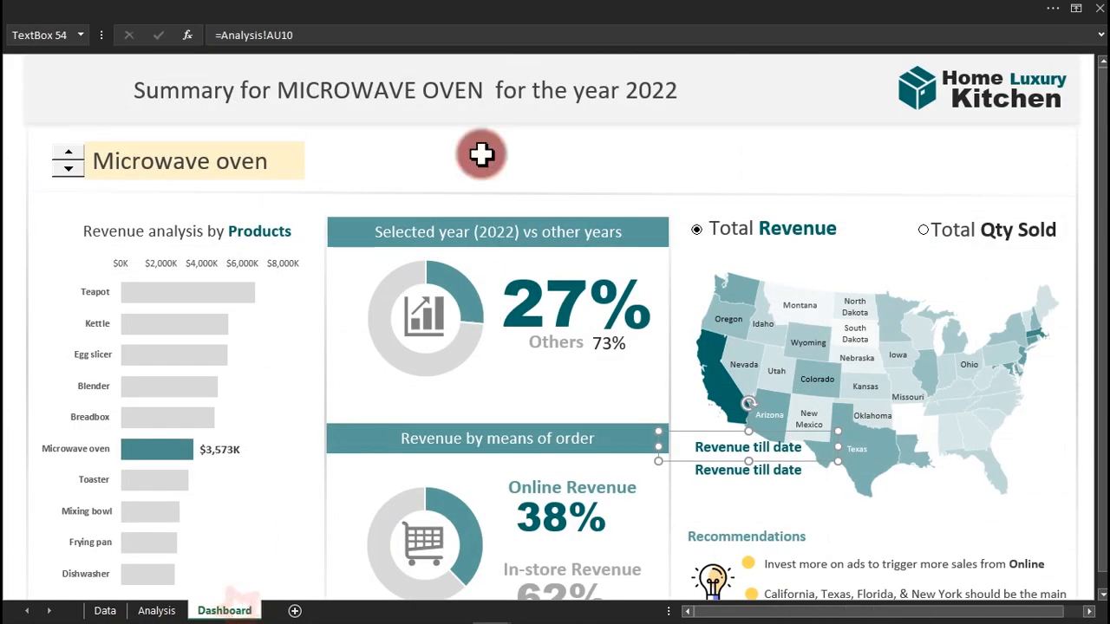
click(314, 36)
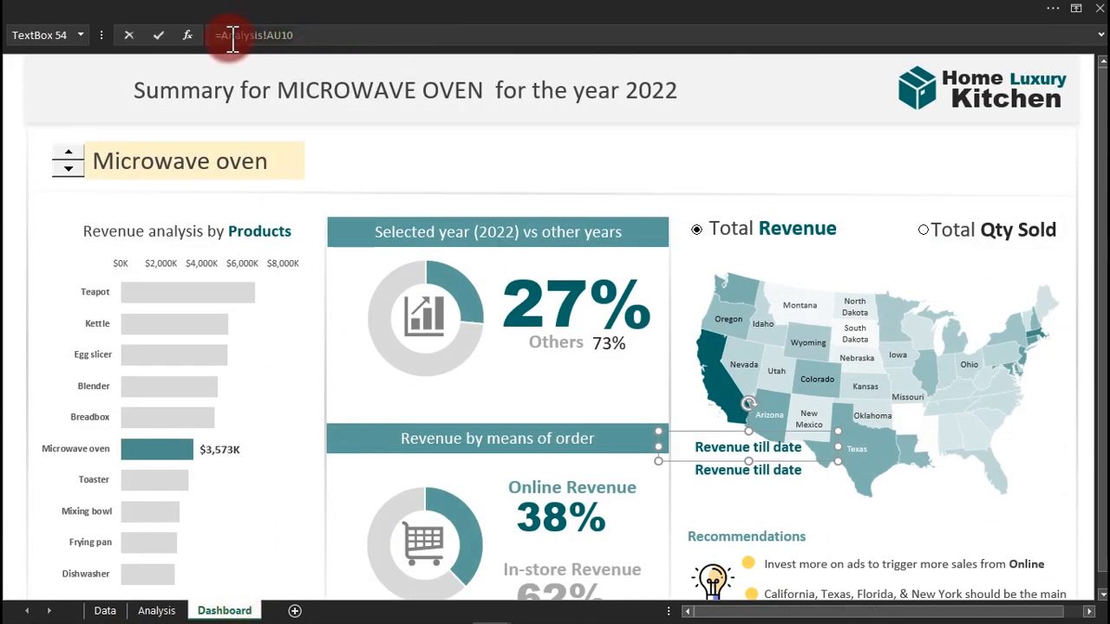
click(157, 611)
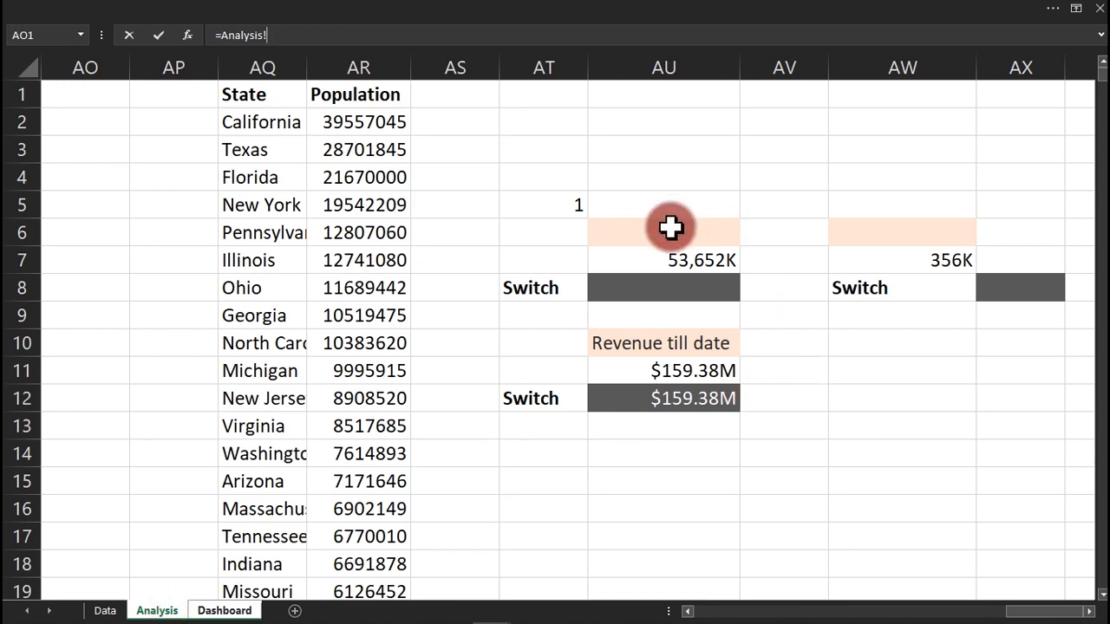
key(Return)
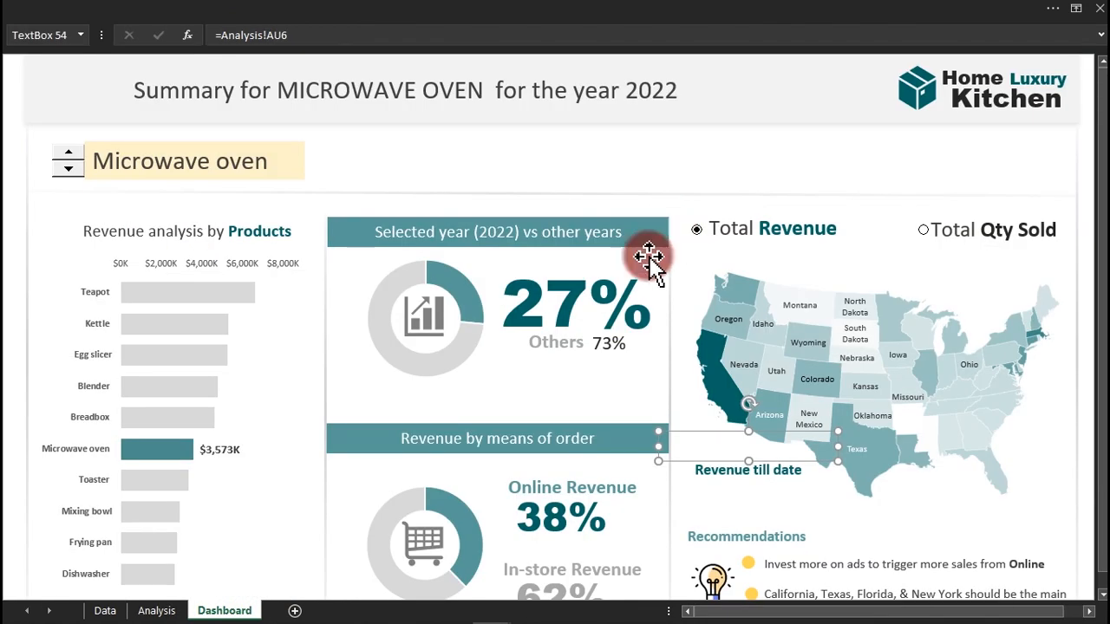
Switch the map to Total Qty Sold and copy the revenue text box's formatting onto the Qty sold till date text box.
click(705, 157)
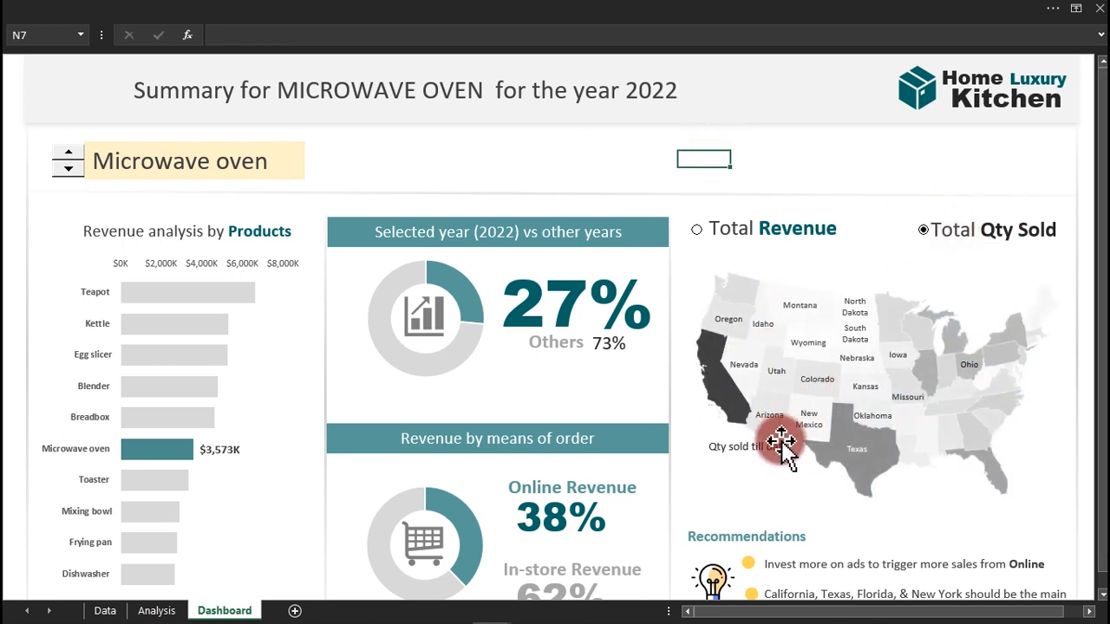
click(767, 456)
click(754, 476)
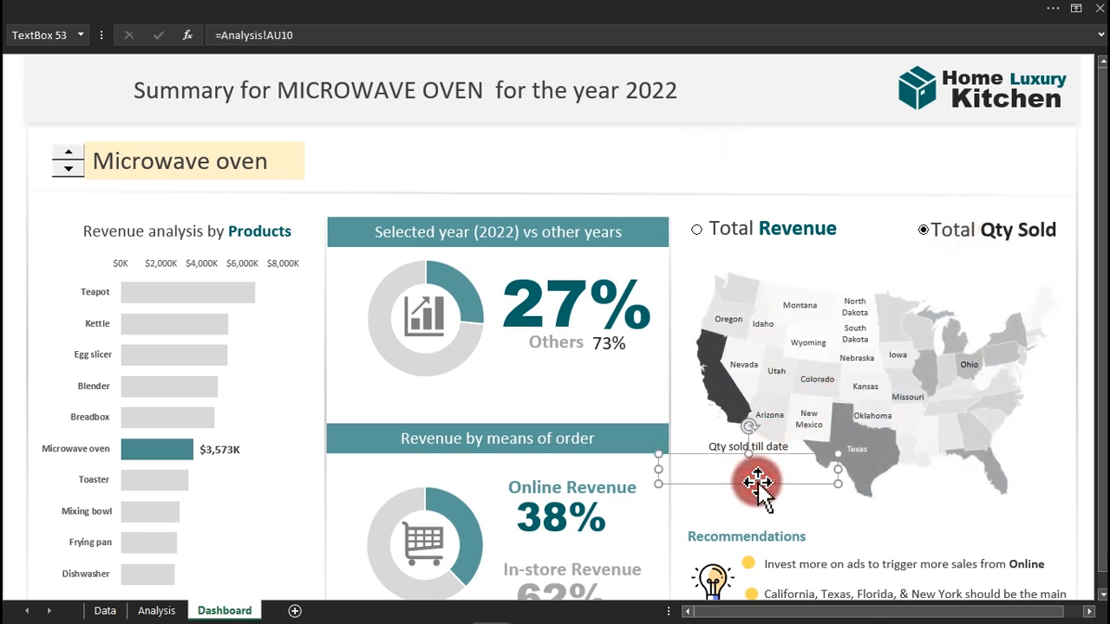
click(161, 16)
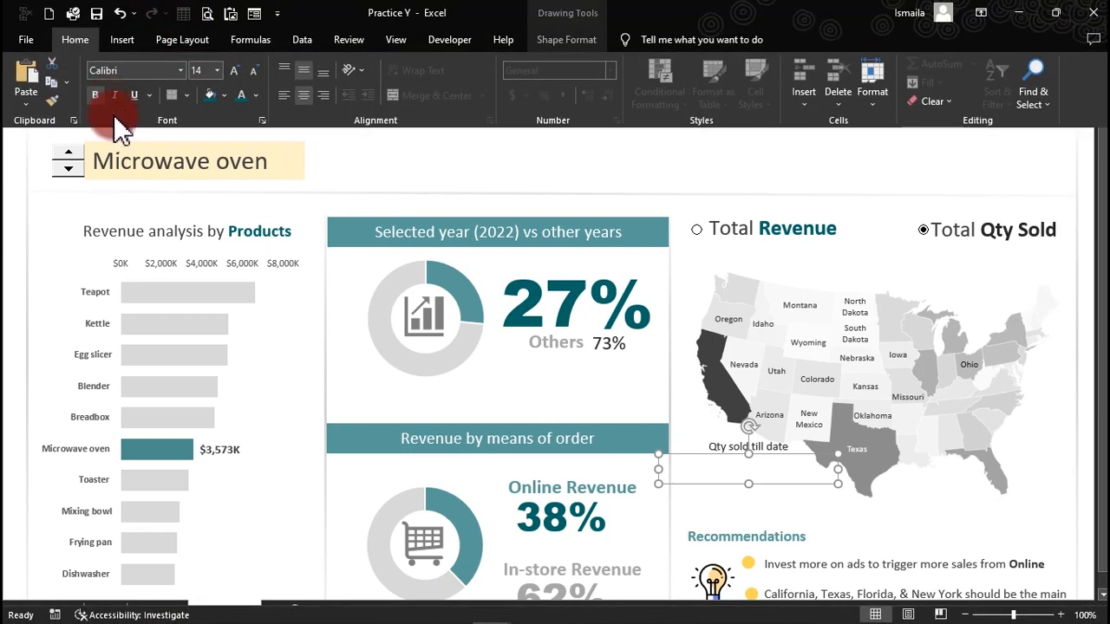
click(54, 101)
click(734, 448)
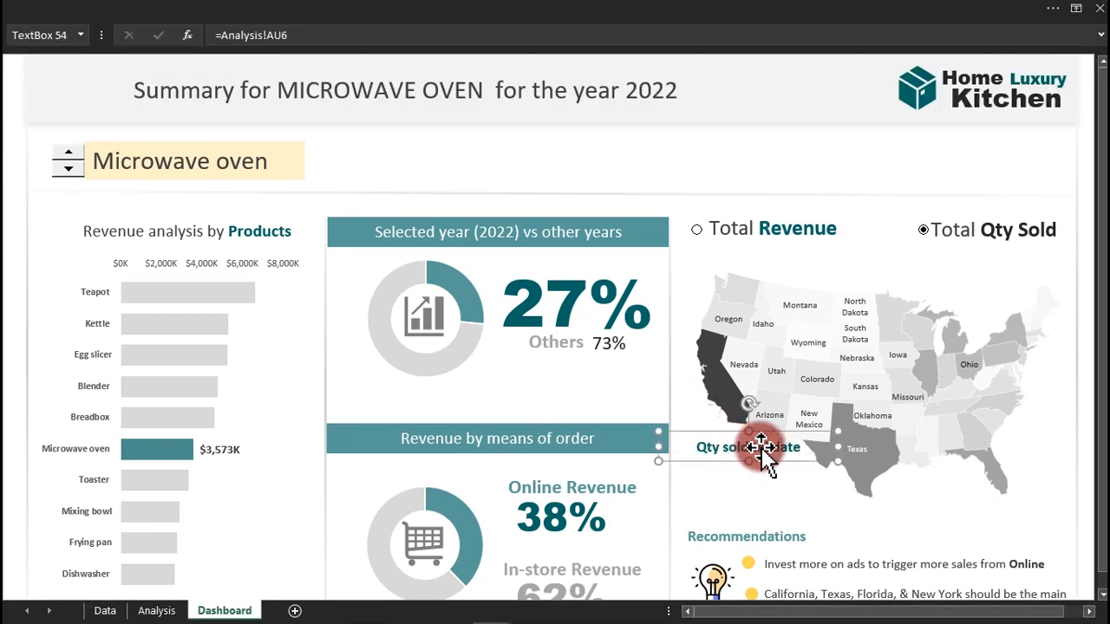
Change the font colour of the Qty sold till date text box from teal to a near-black theme shade.
click(303, 7)
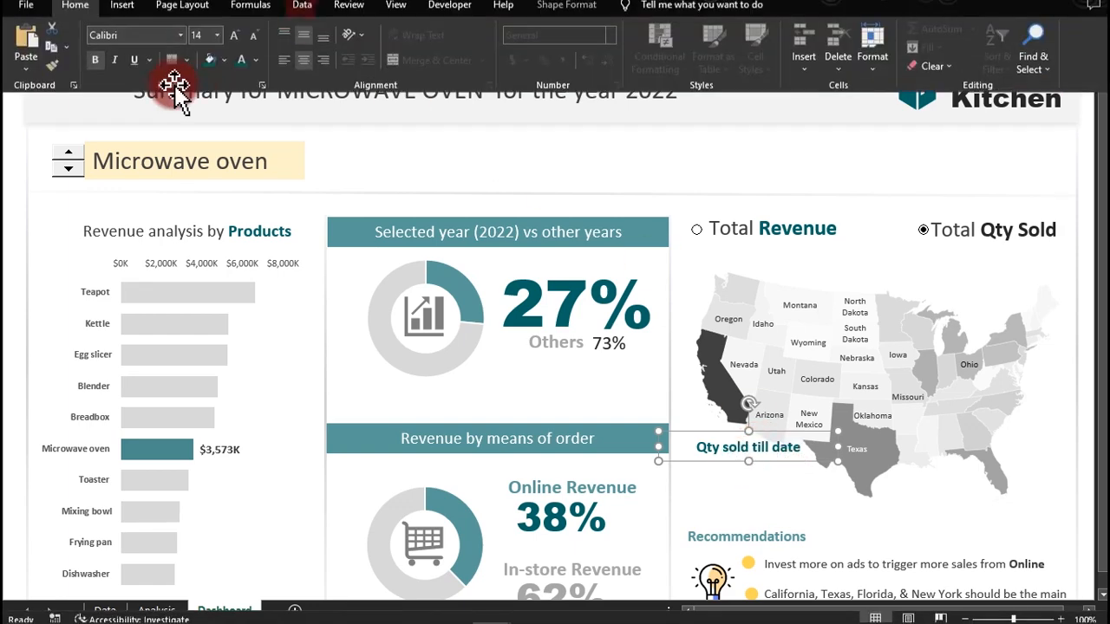
click(251, 97)
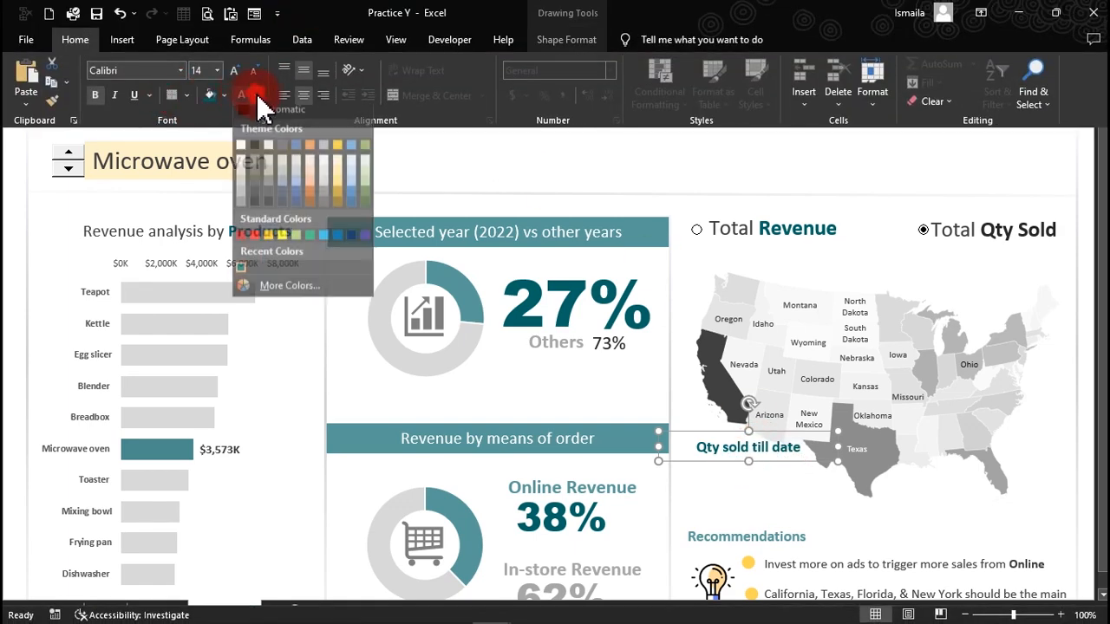
click(254, 189)
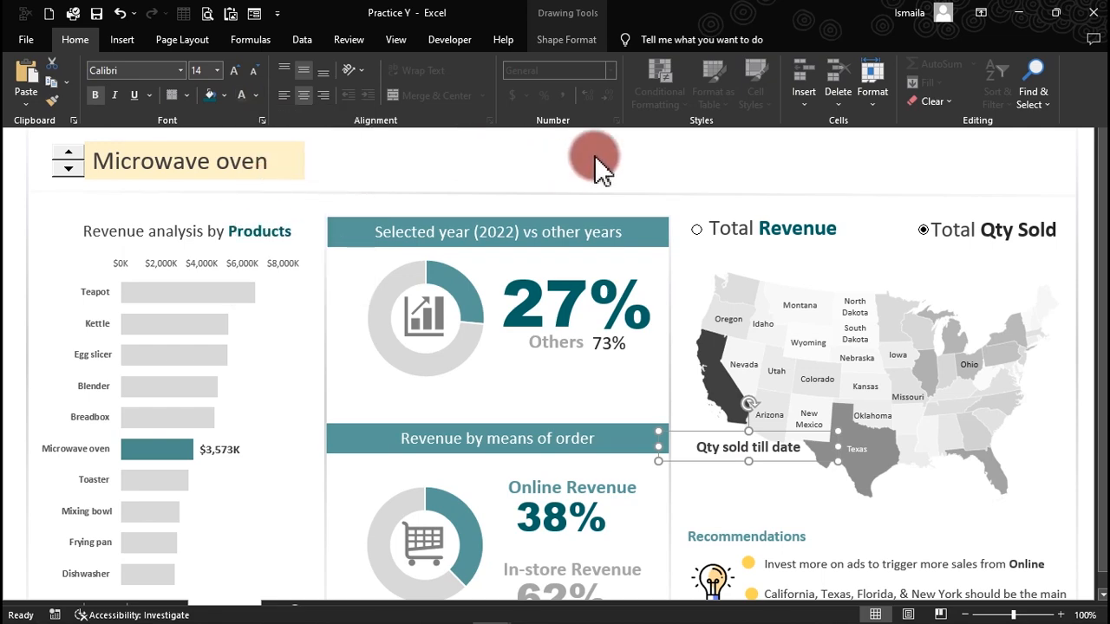
Align the quantity and revenue label text boxes beside the map by middle and center, and group them.
click(724, 457)
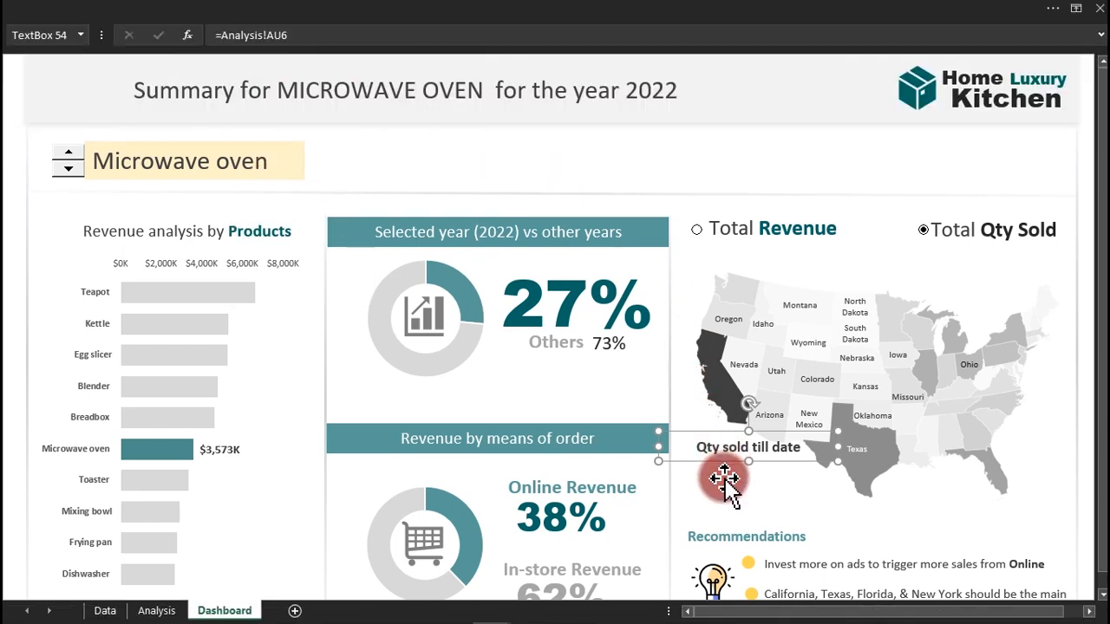
shift+click(724, 479)
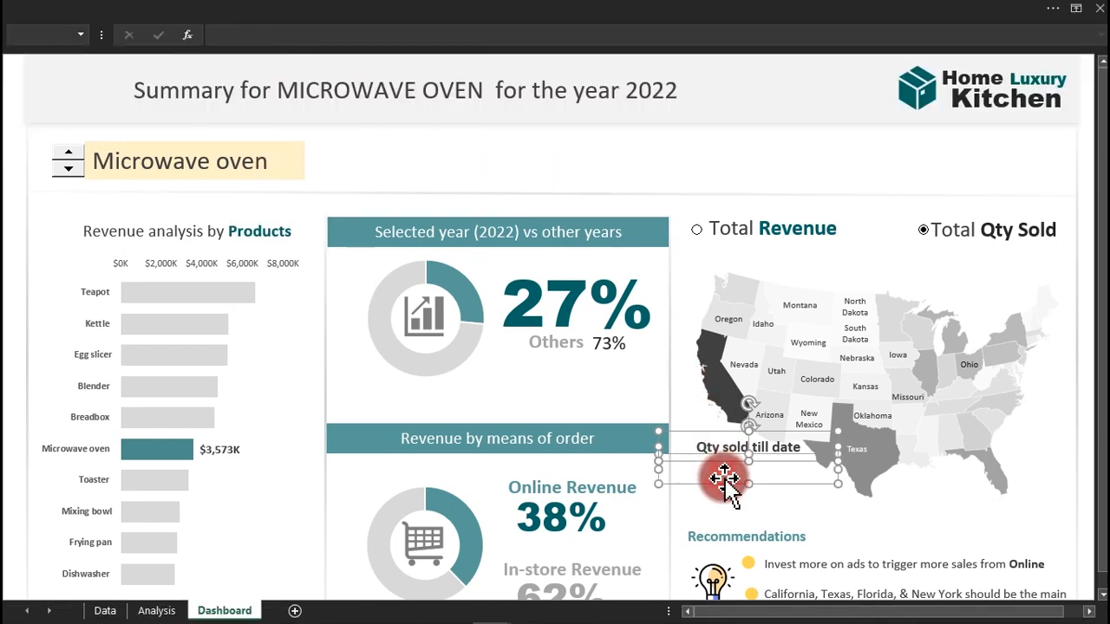
click(615, 9)
click(566, 39)
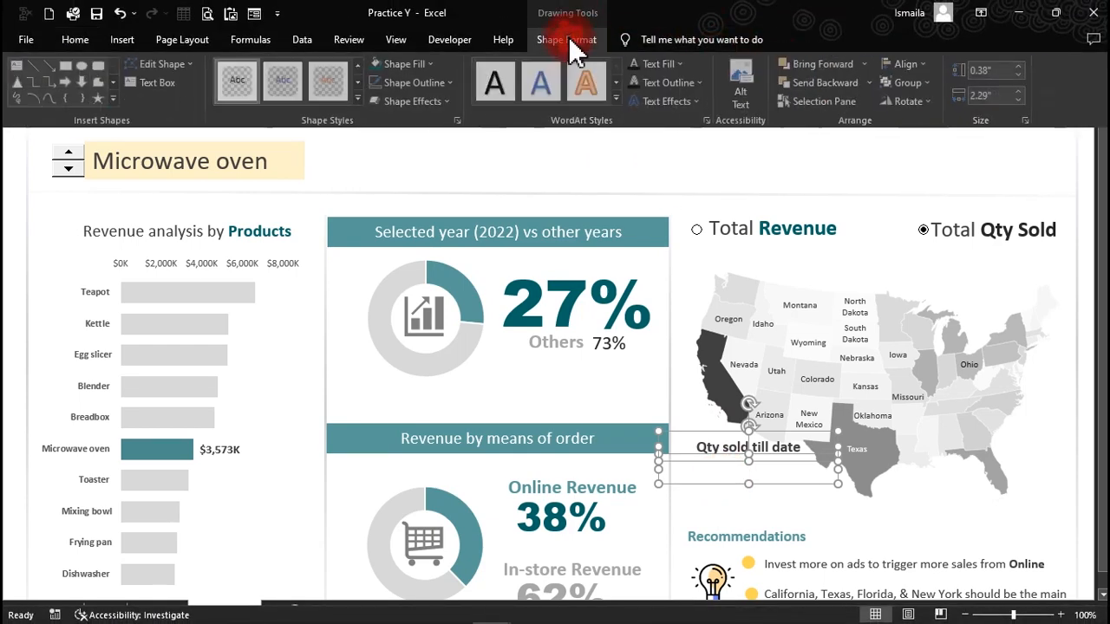
click(917, 66)
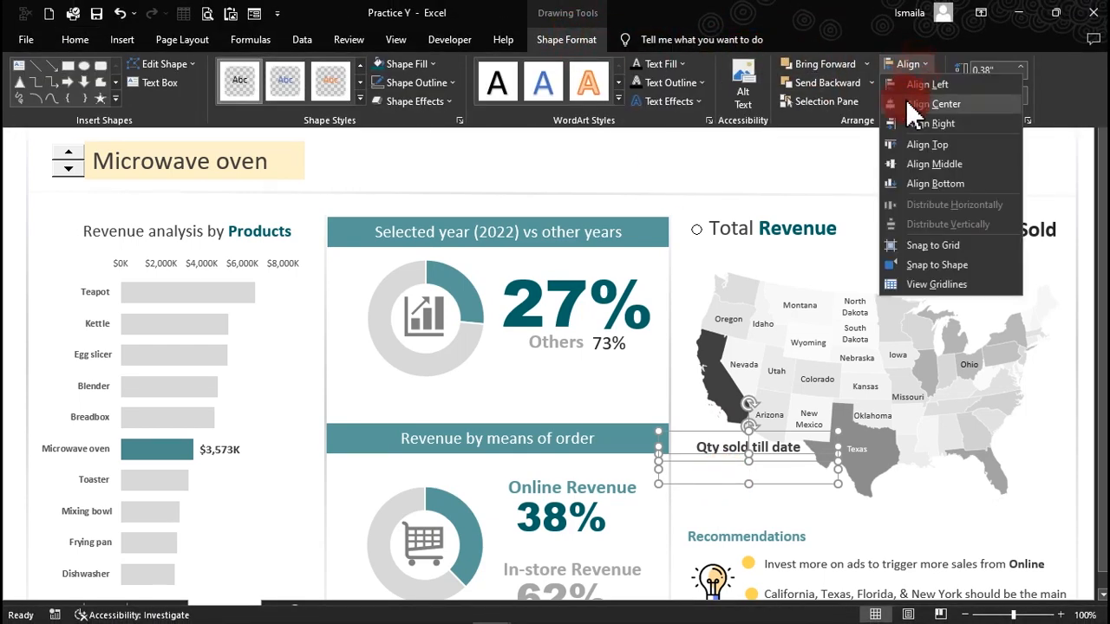
click(920, 161)
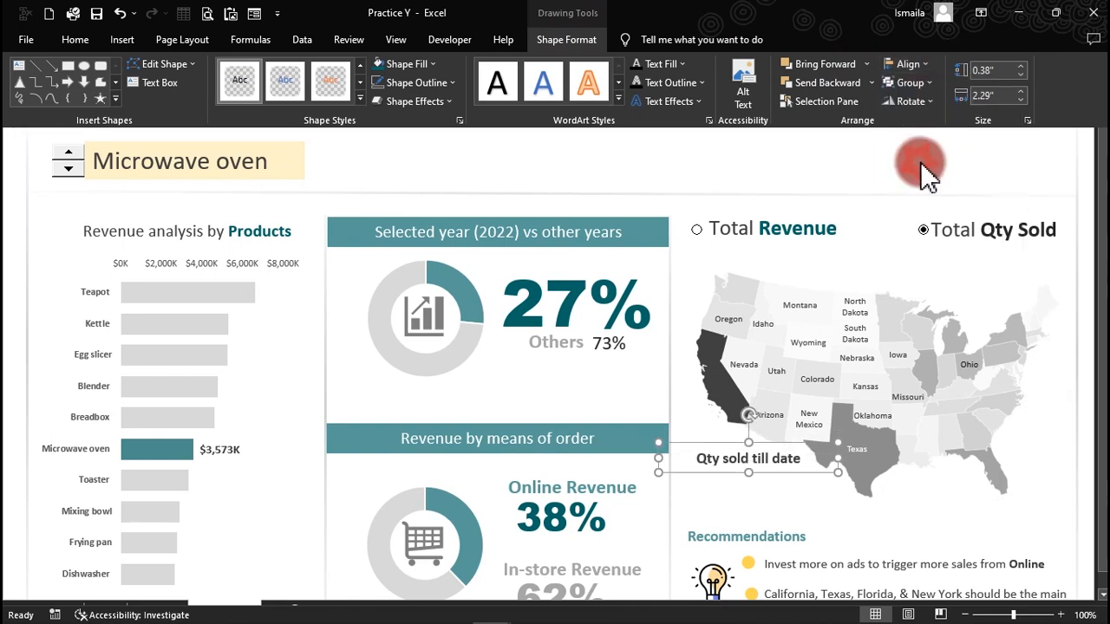
click(908, 64)
click(941, 104)
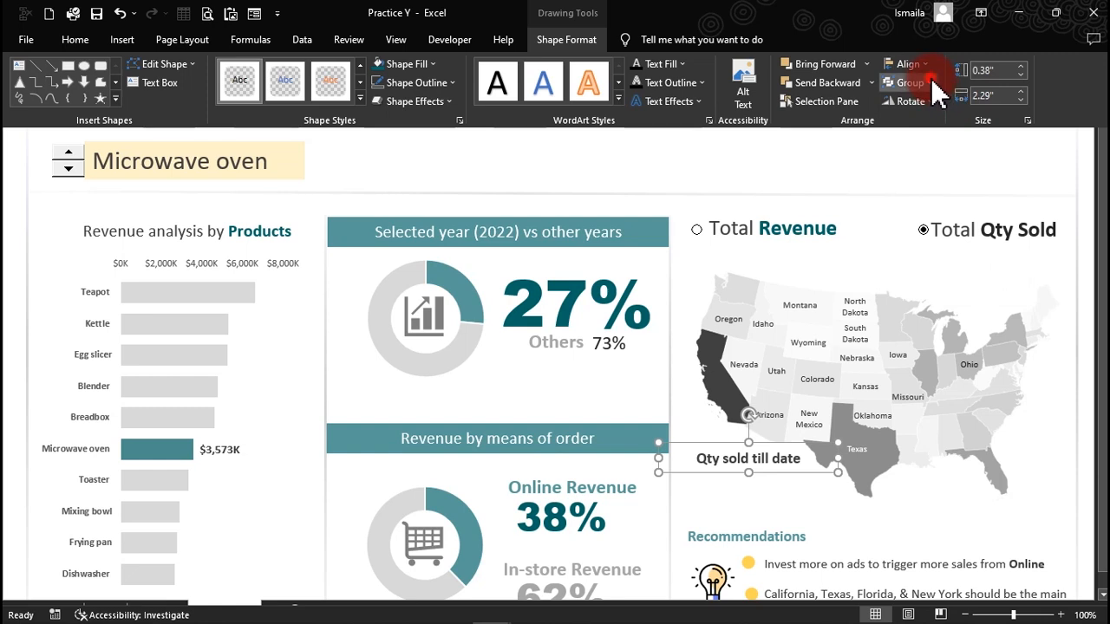
click(931, 84)
click(922, 103)
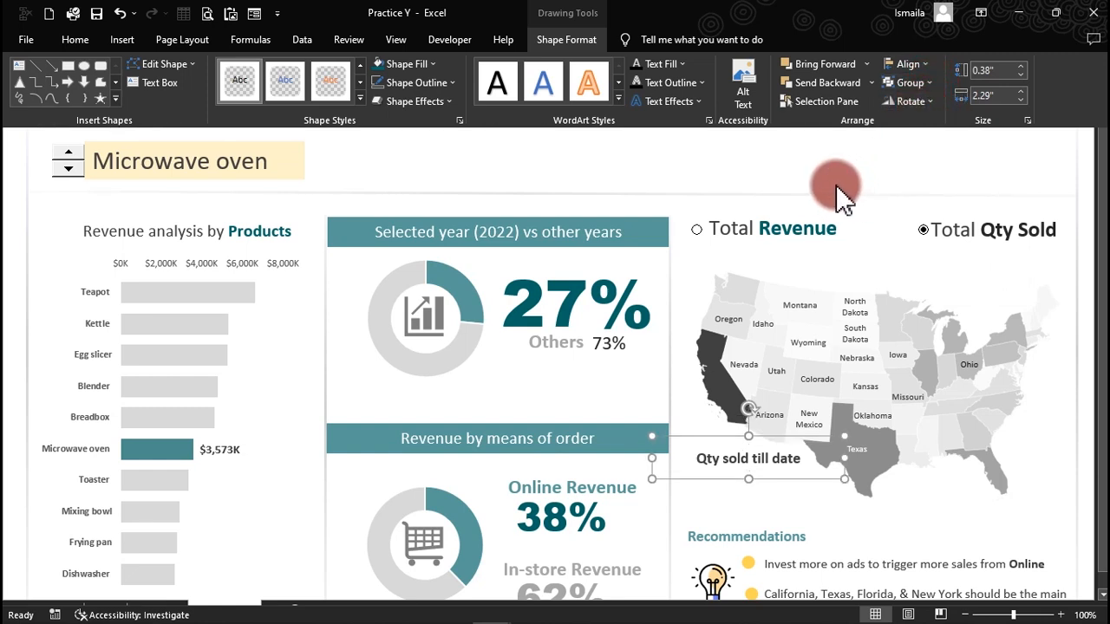
key(ctrl+shift+F1)
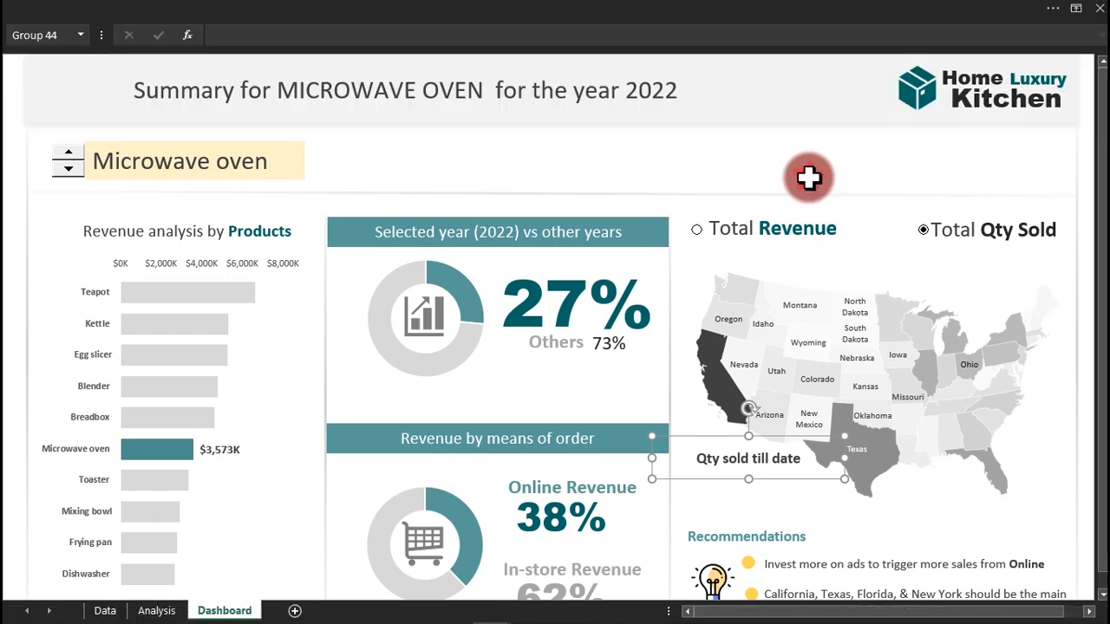
Test the grouped labels by switching the map between Total Revenue and Total Qty Sold, ending on Total Revenue.
click(698, 230)
click(937, 239)
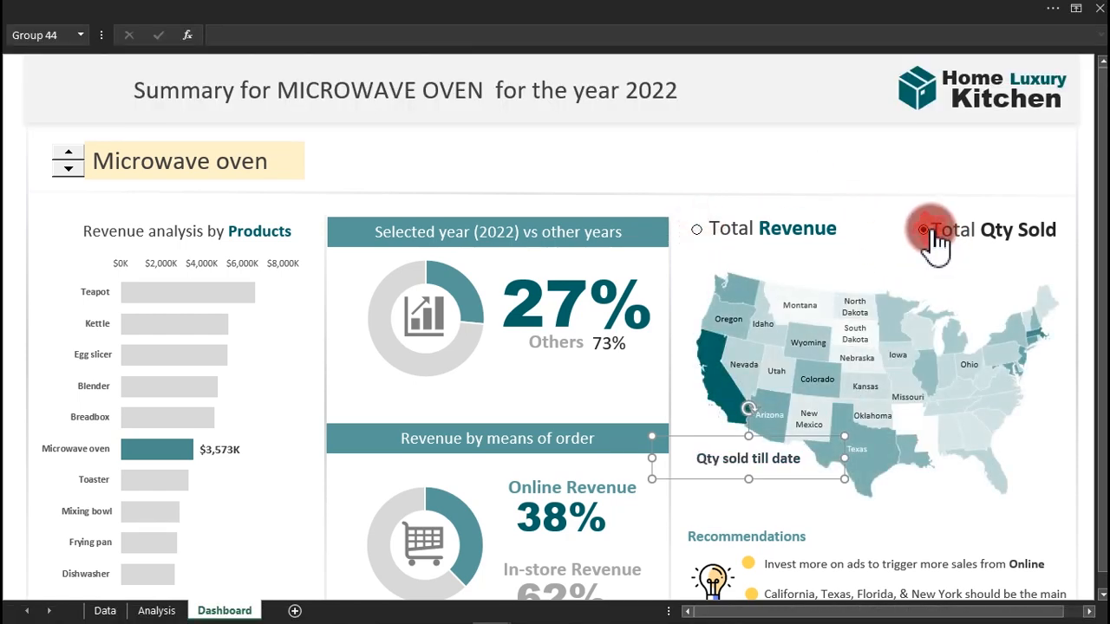
click(713, 227)
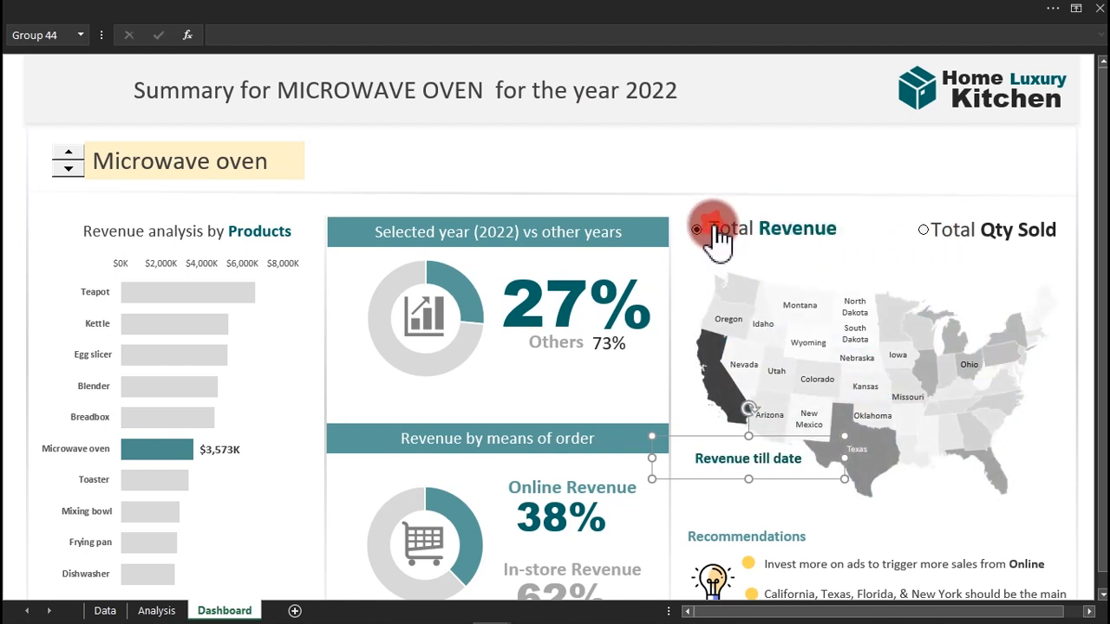
click(698, 191)
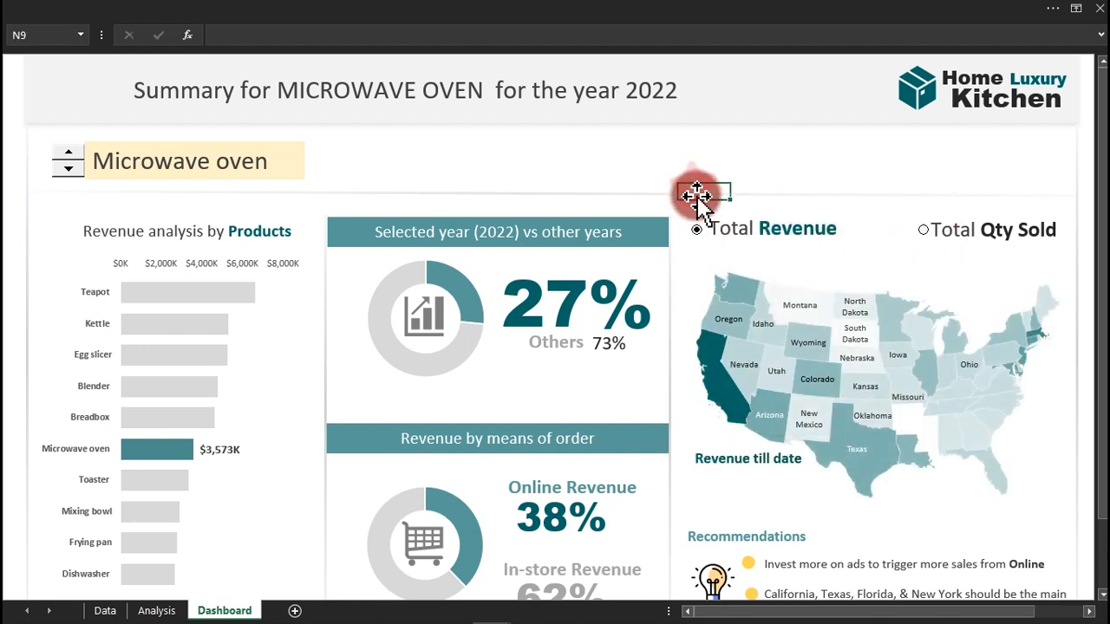
Duplicate the Recommendations text box below the Revenue till date label and link the copy to =Analysis!AU12.
click(737, 542)
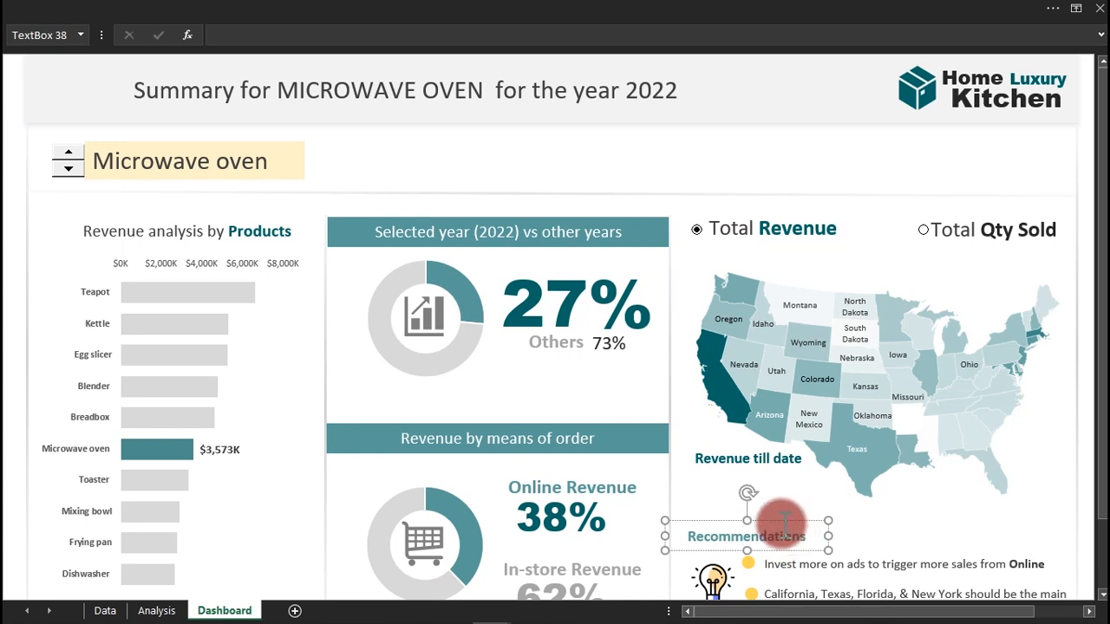
drag(786, 529, 785, 472)
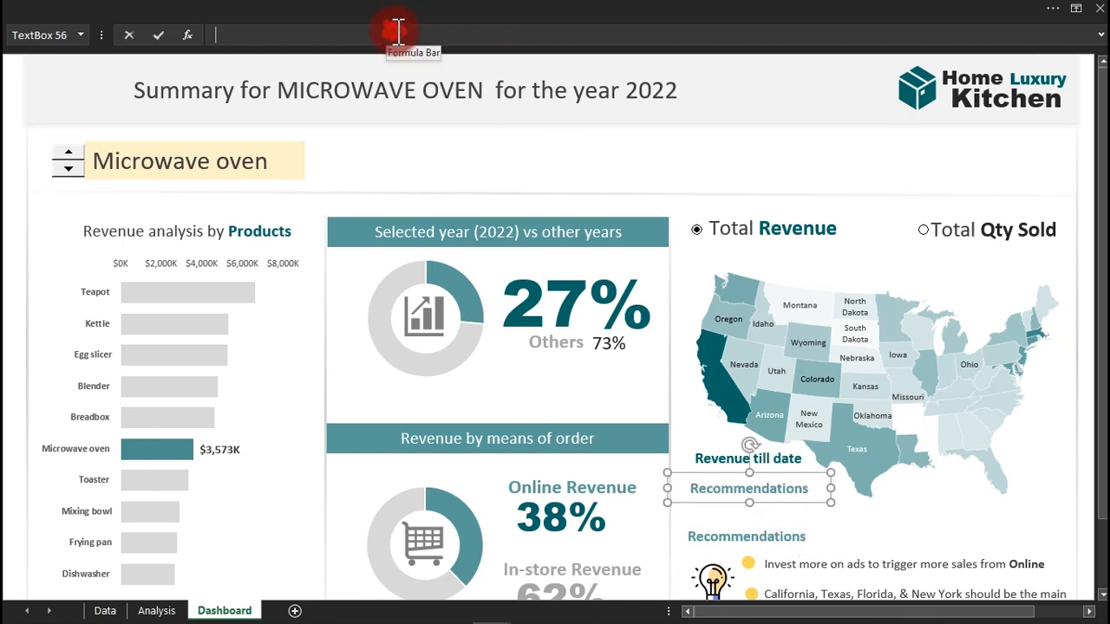
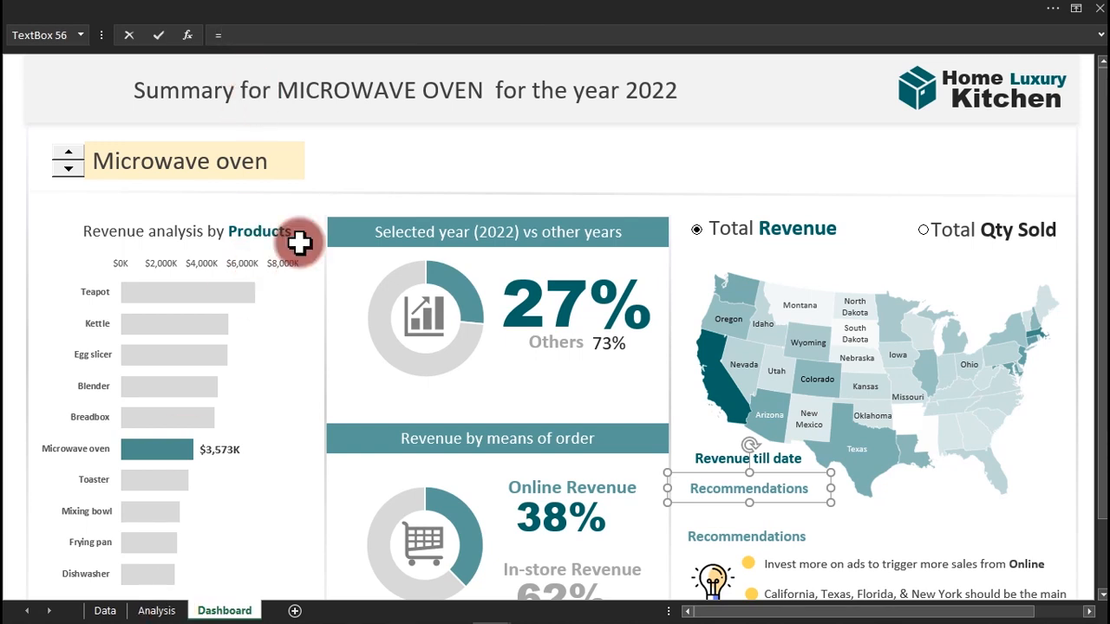
click(154, 610)
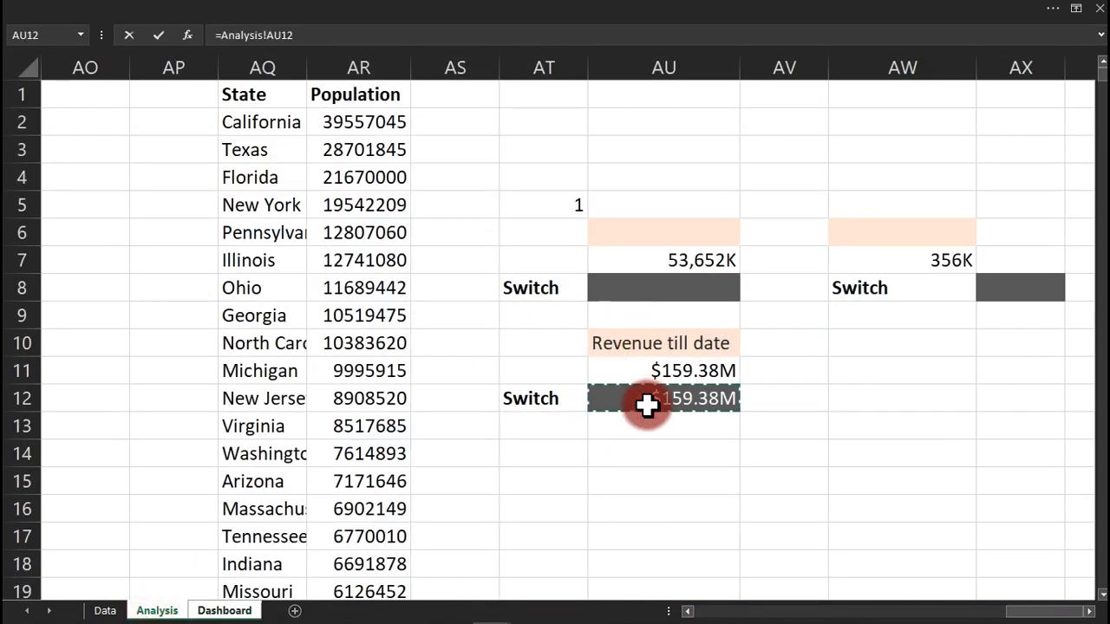
key(Return)
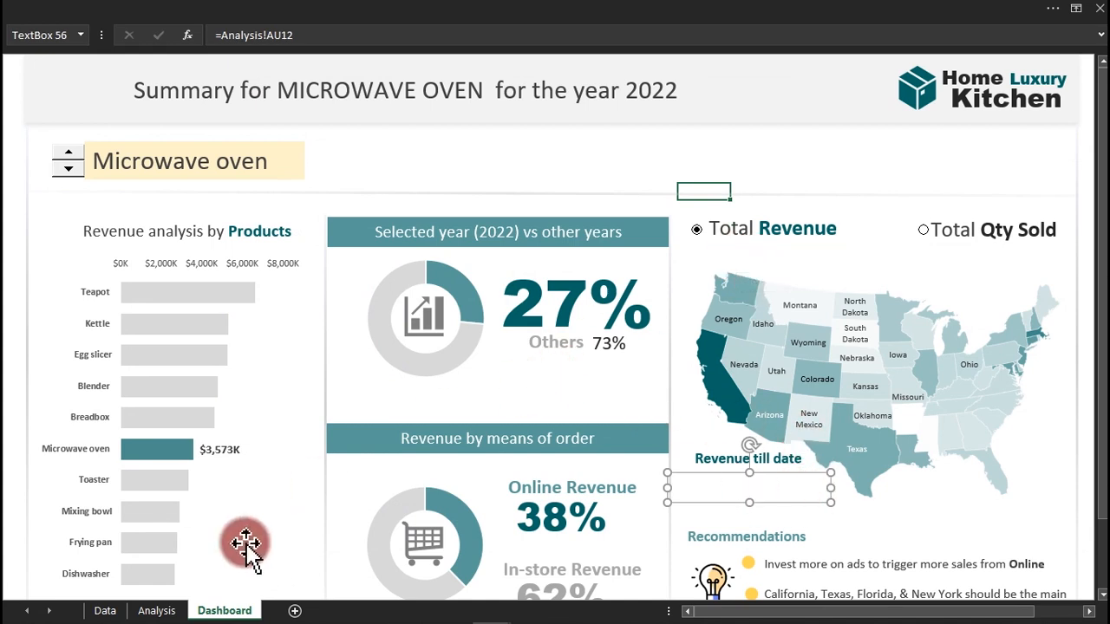
Check the revenue switch cell on the Analysis sheet and test the linked text box with the dashboard's map options.
click(155, 611)
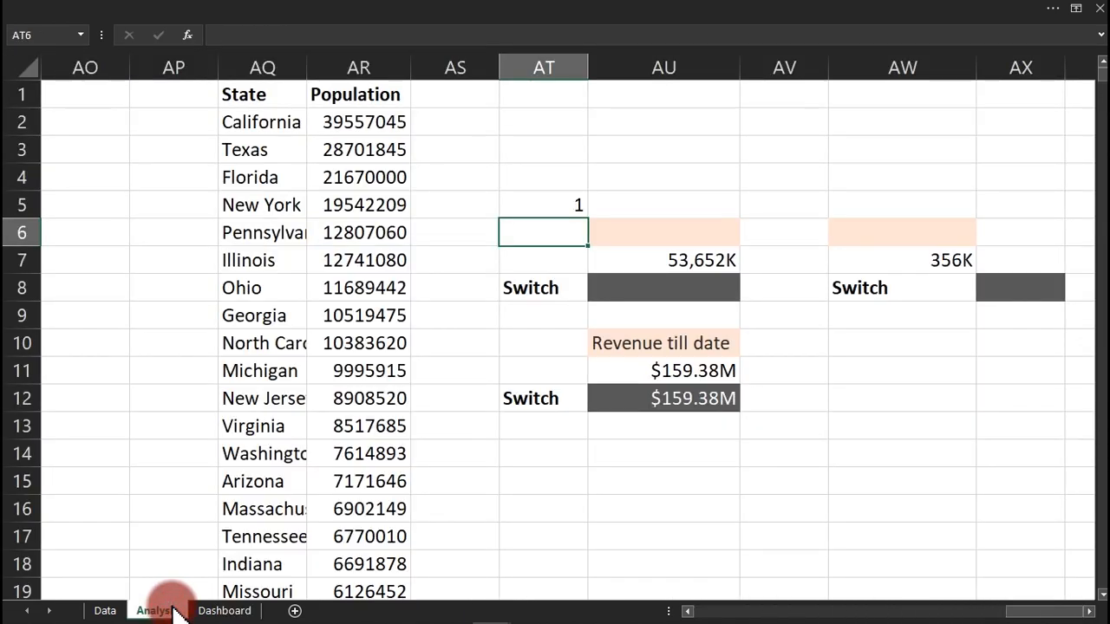
click(214, 610)
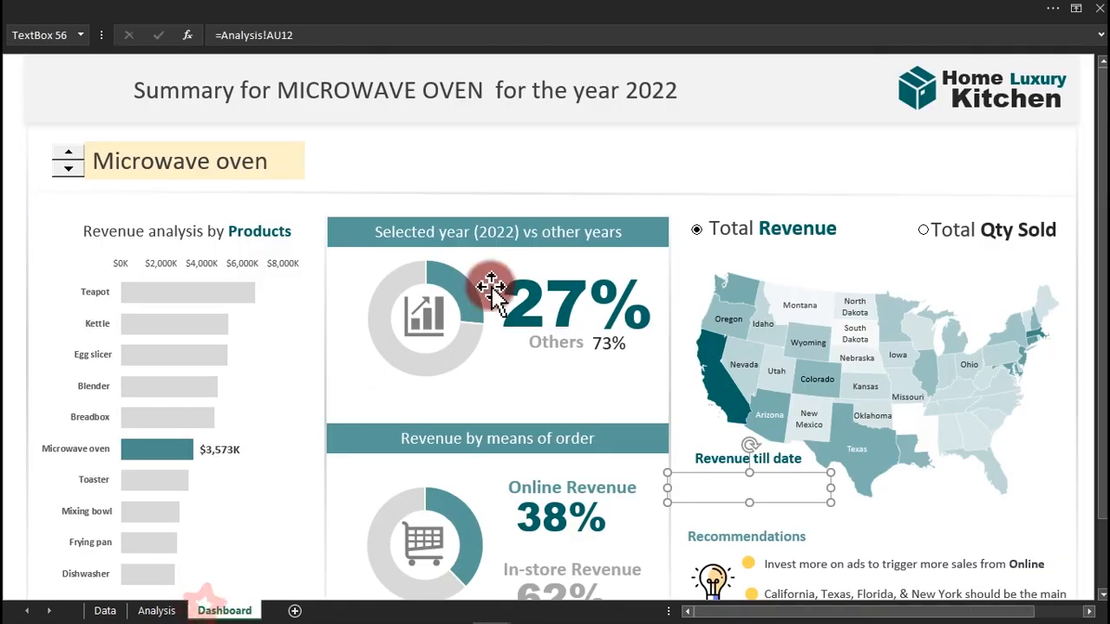
click(592, 148)
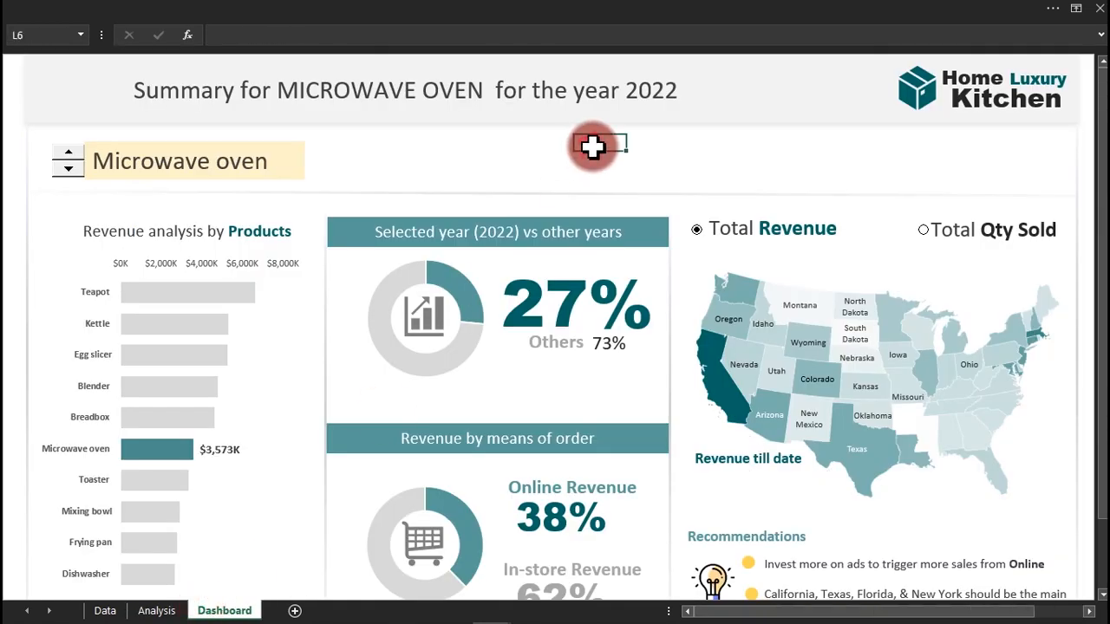
click(923, 233)
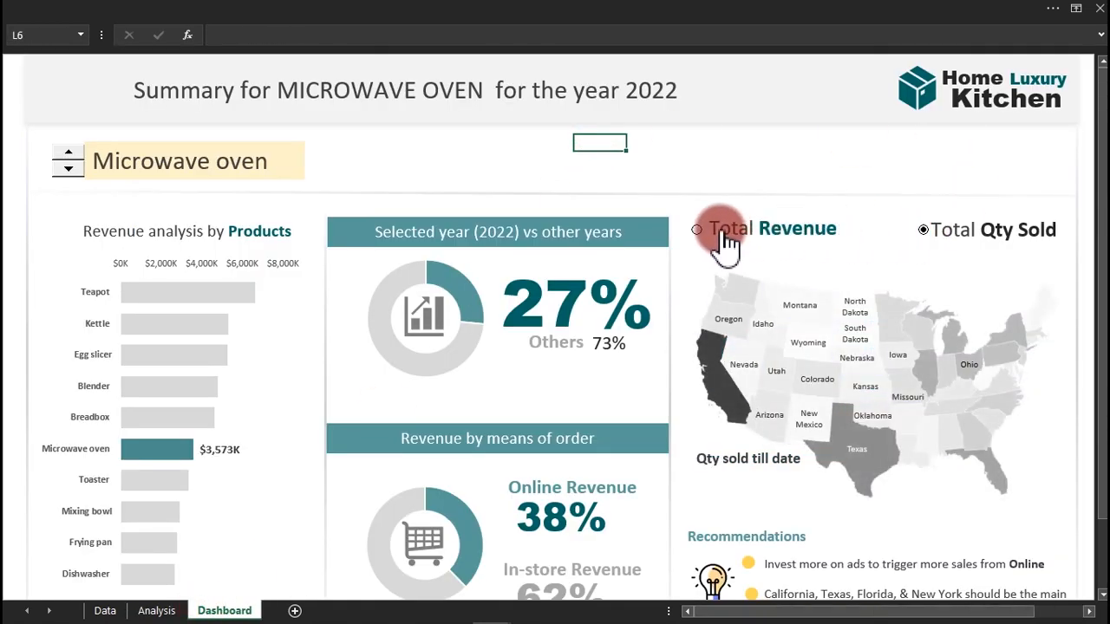
Set the font colour of the text box linked to Analysis!AU12 to the recently used dark teal.
click(748, 491)
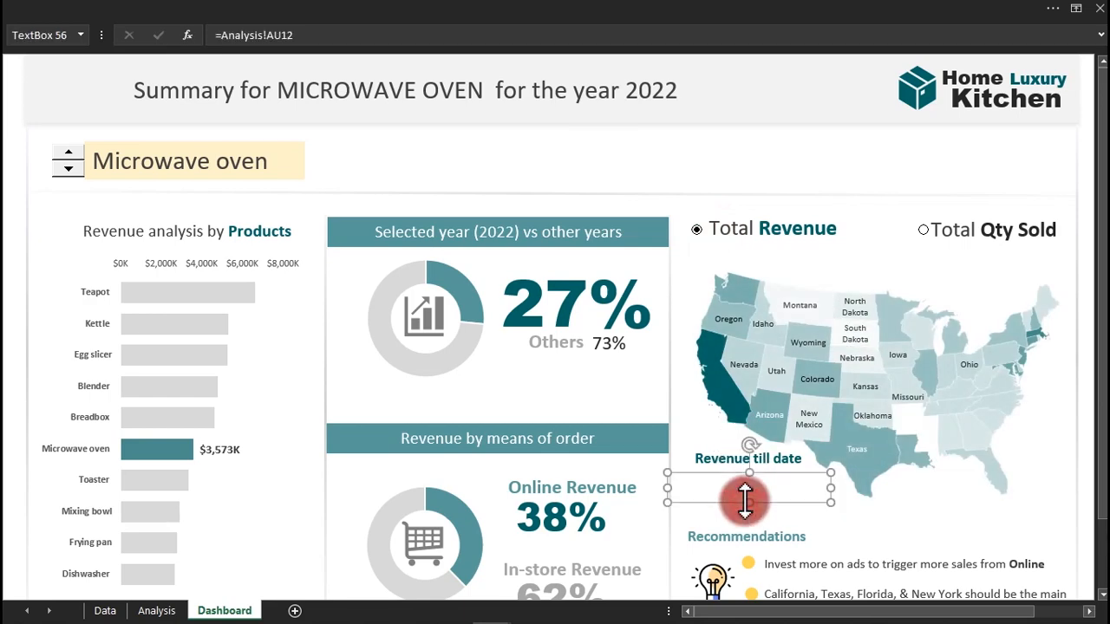
click(248, 12)
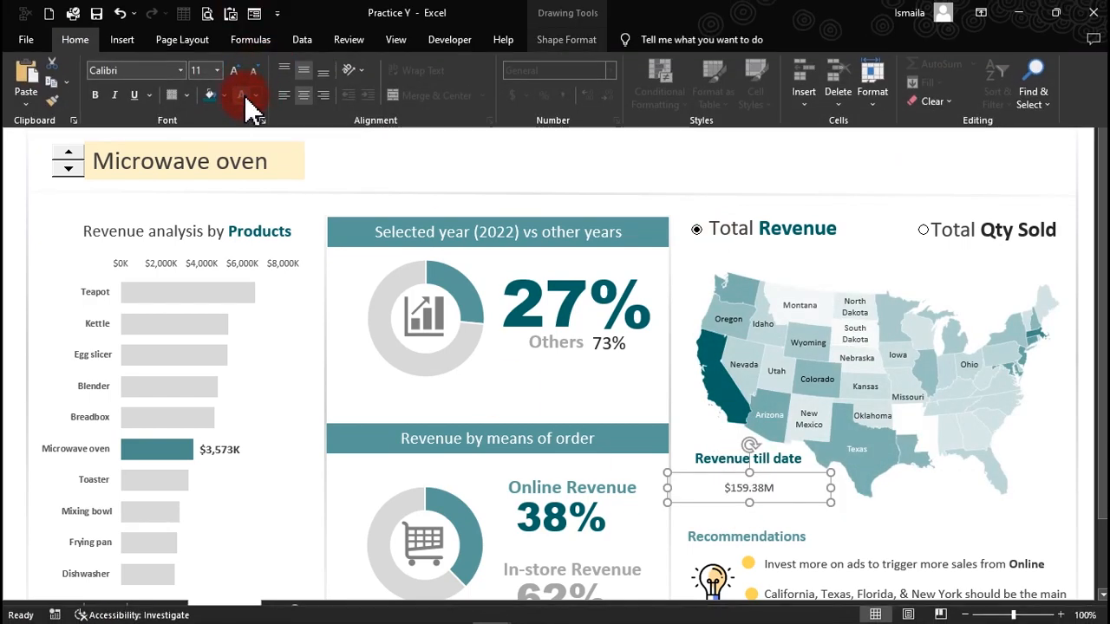
click(259, 96)
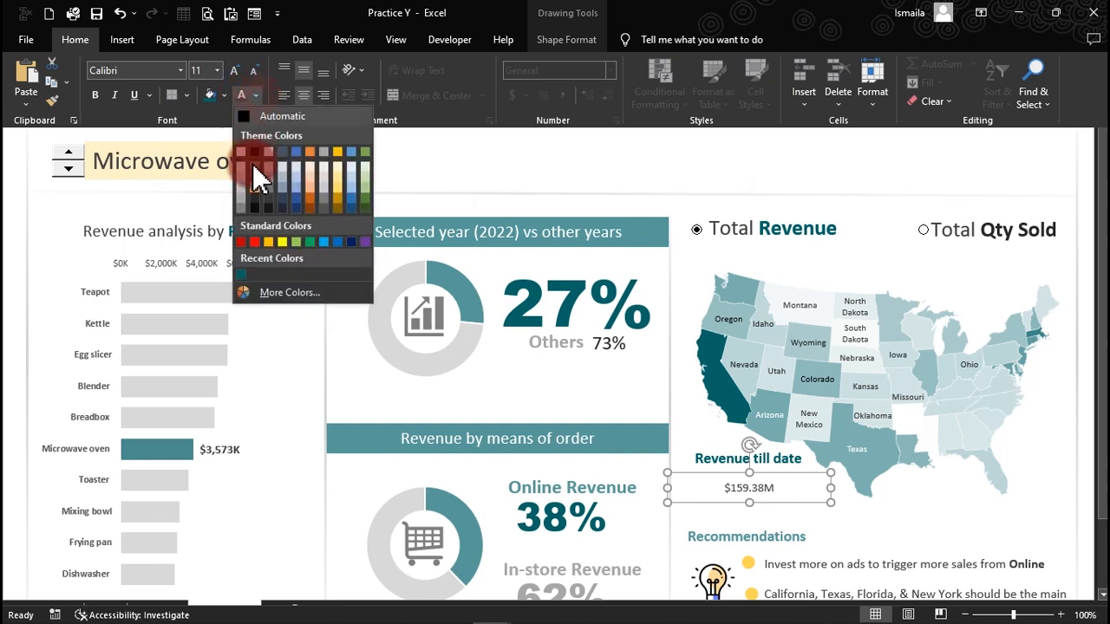
click(242, 275)
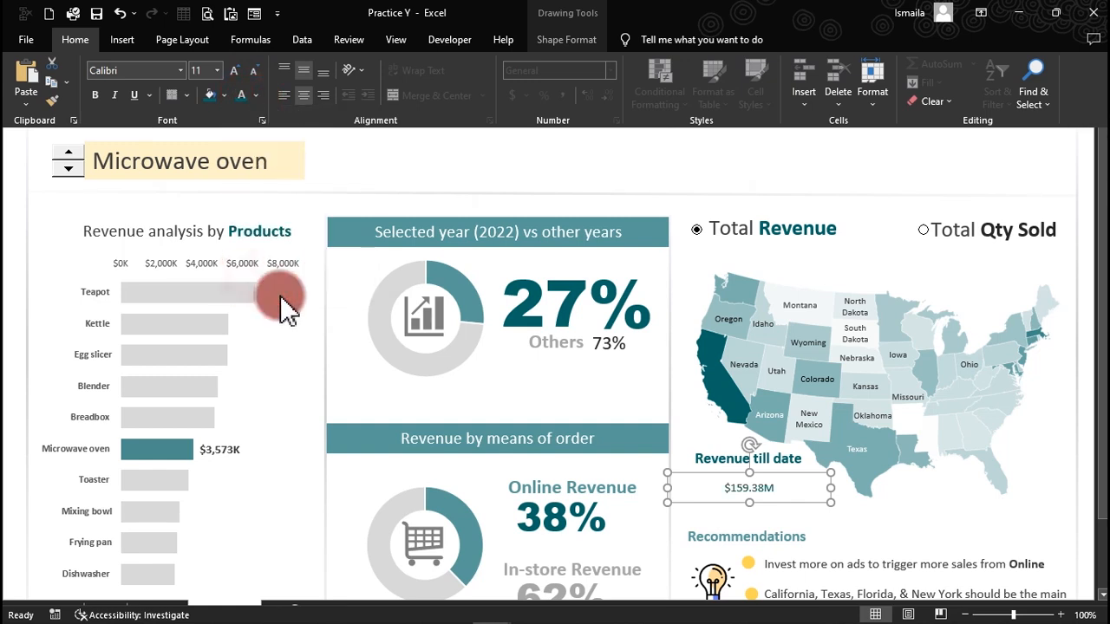
Copy the formatting of the Online Revenue percentage text box onto the total revenue value below Revenue till date.
click(560, 519)
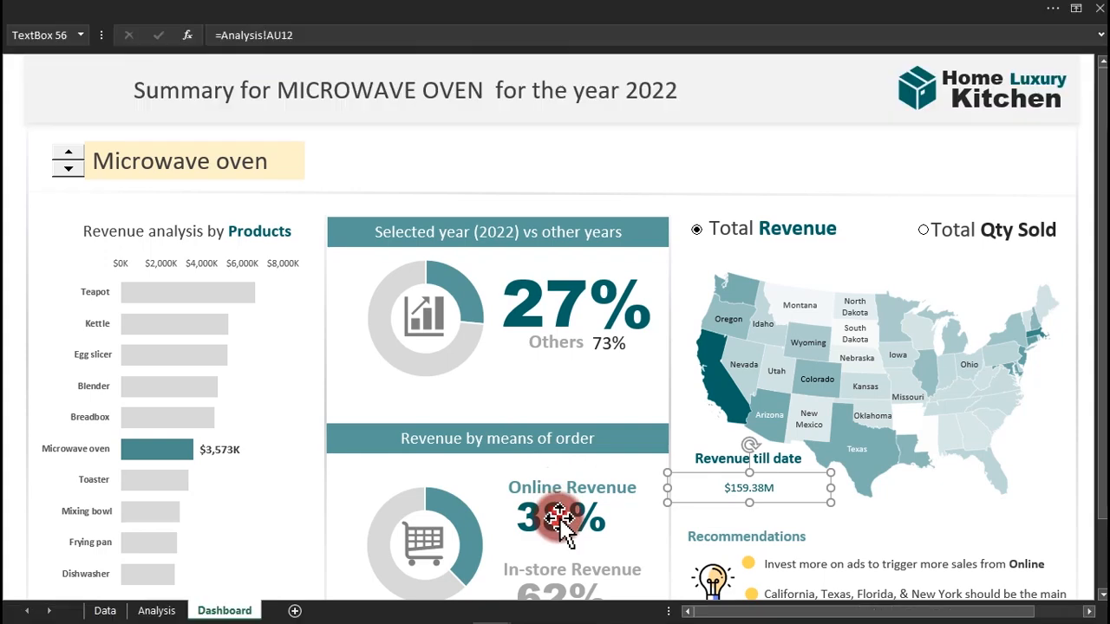
click(561, 519)
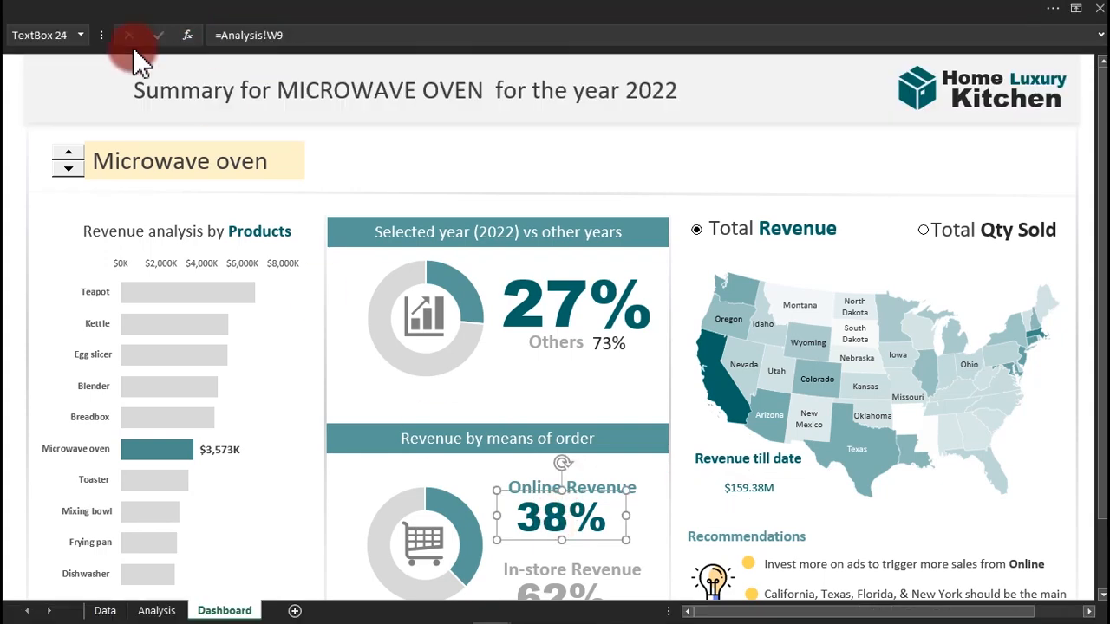
click(208, 13)
click(52, 100)
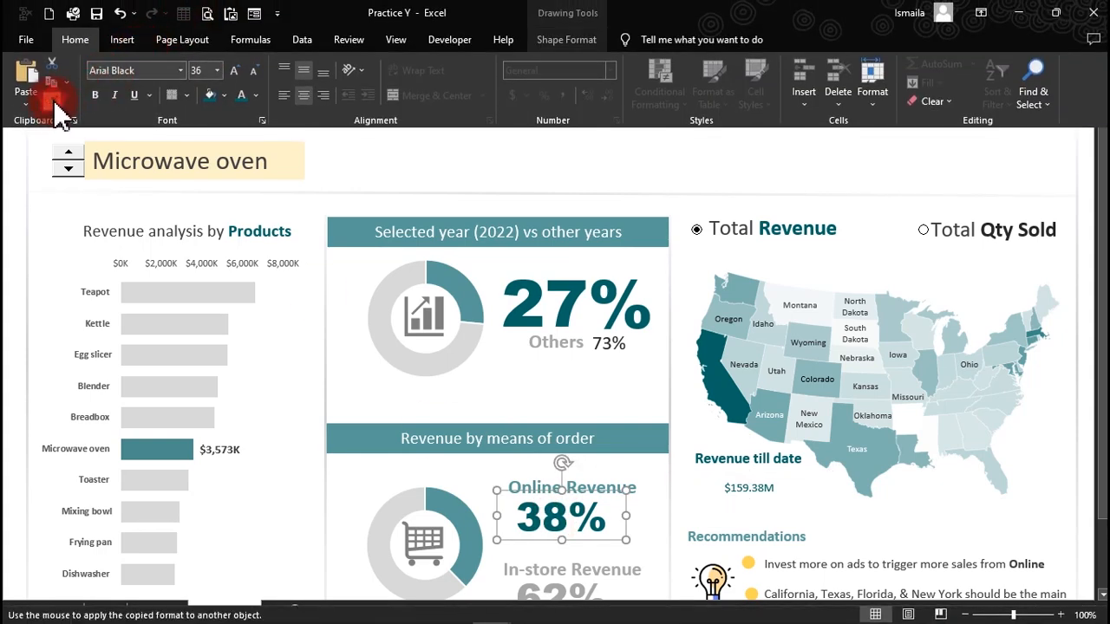
click(755, 503)
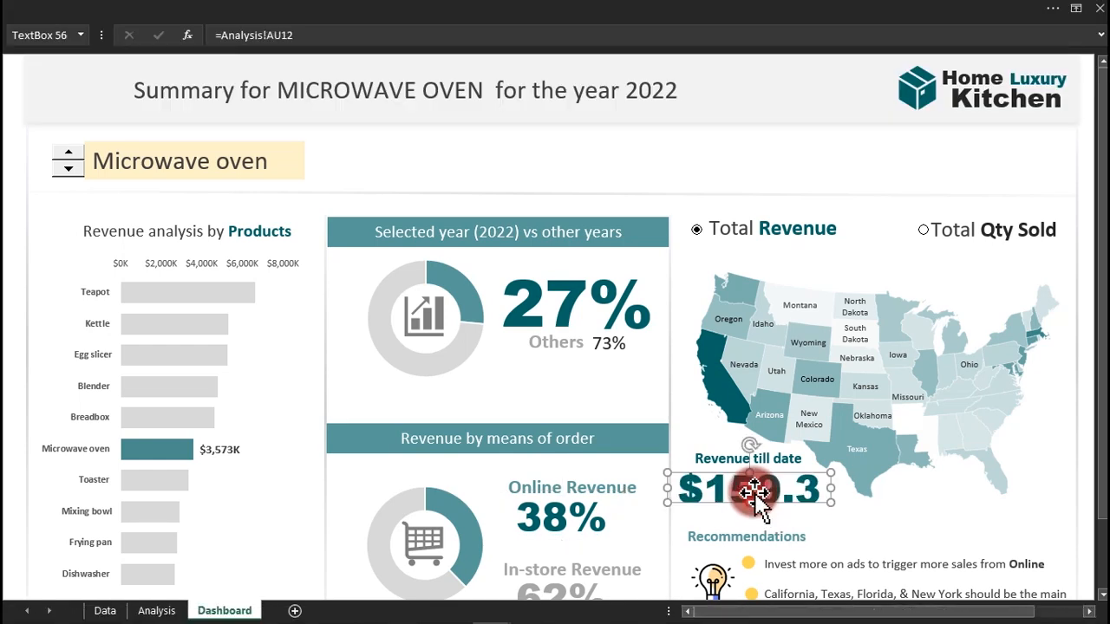
Reduce the total revenue value's font size to 32 and enlarge its text box to fit the whole figure.
click(373, 13)
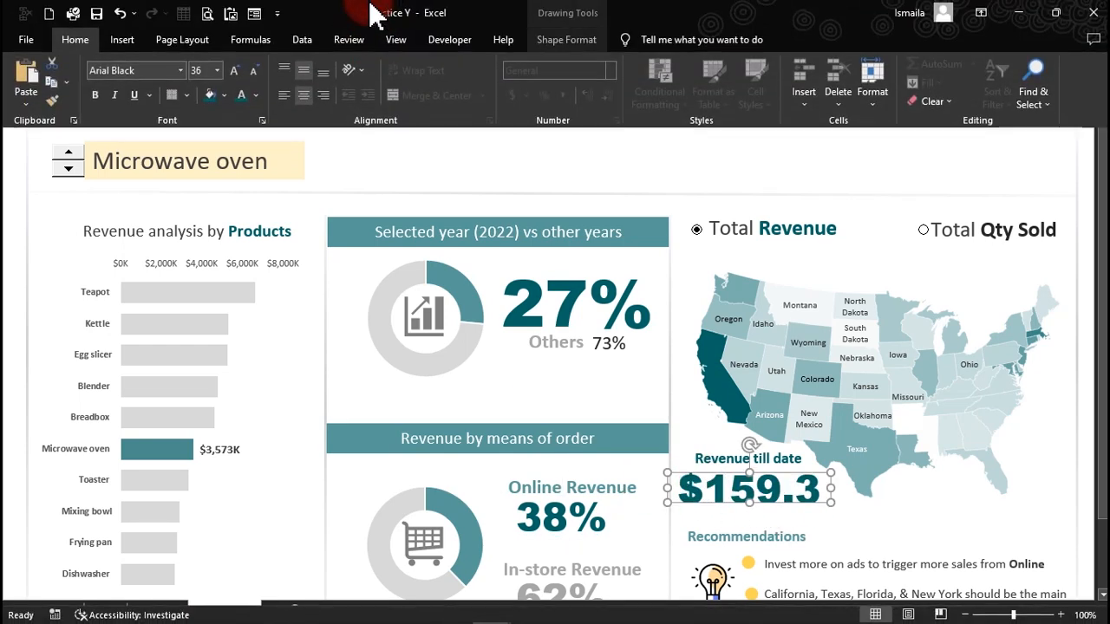
click(254, 70)
click(760, 488)
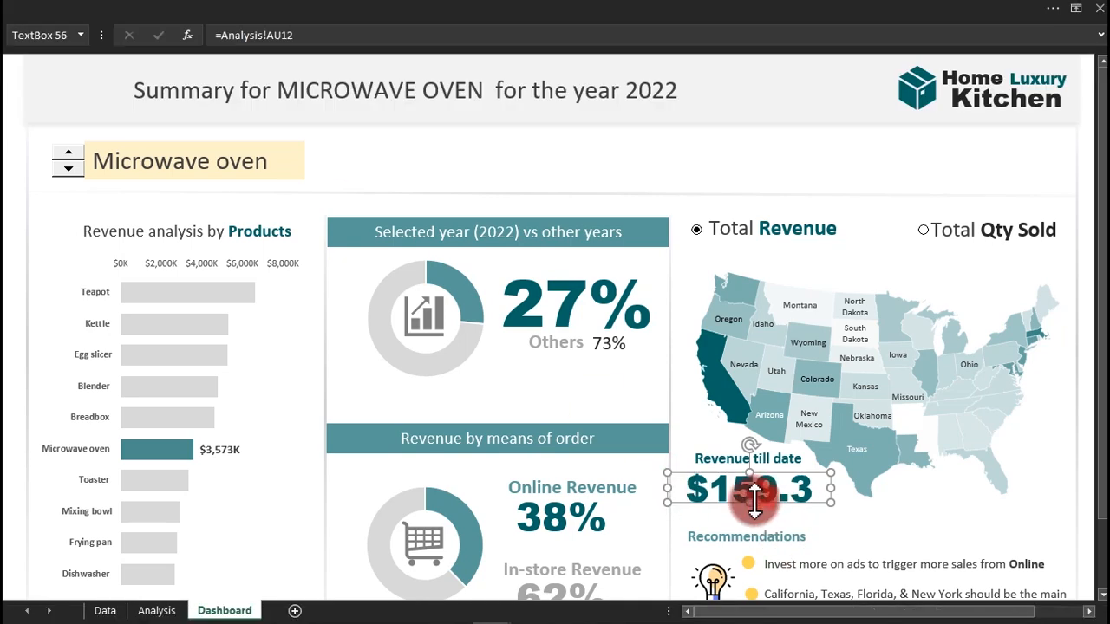
drag(748, 502, 749, 520)
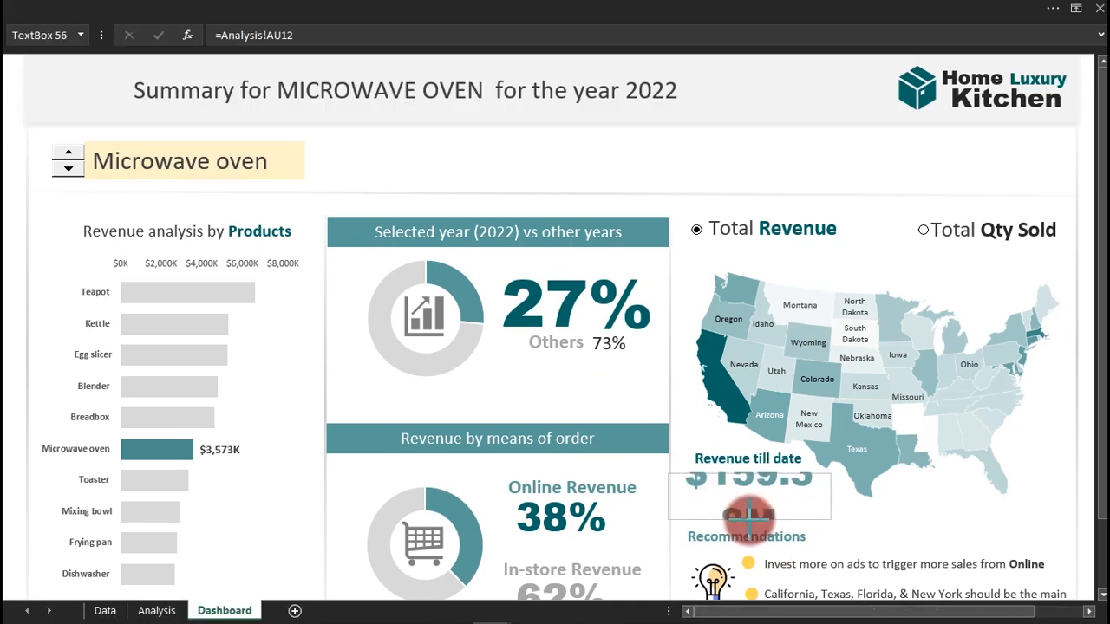
drag(830, 496, 871, 496)
Reduce the total revenue value's font size to 24 and move its text box directly beneath the Revenue till date label.
click(161, 10)
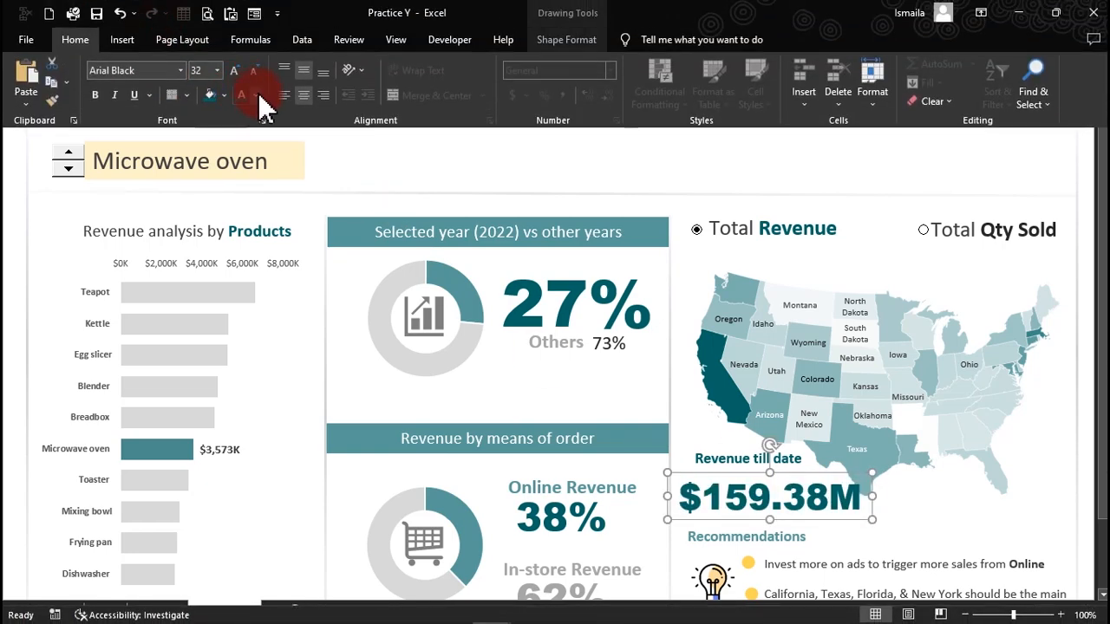
click(252, 70)
click(252, 70)
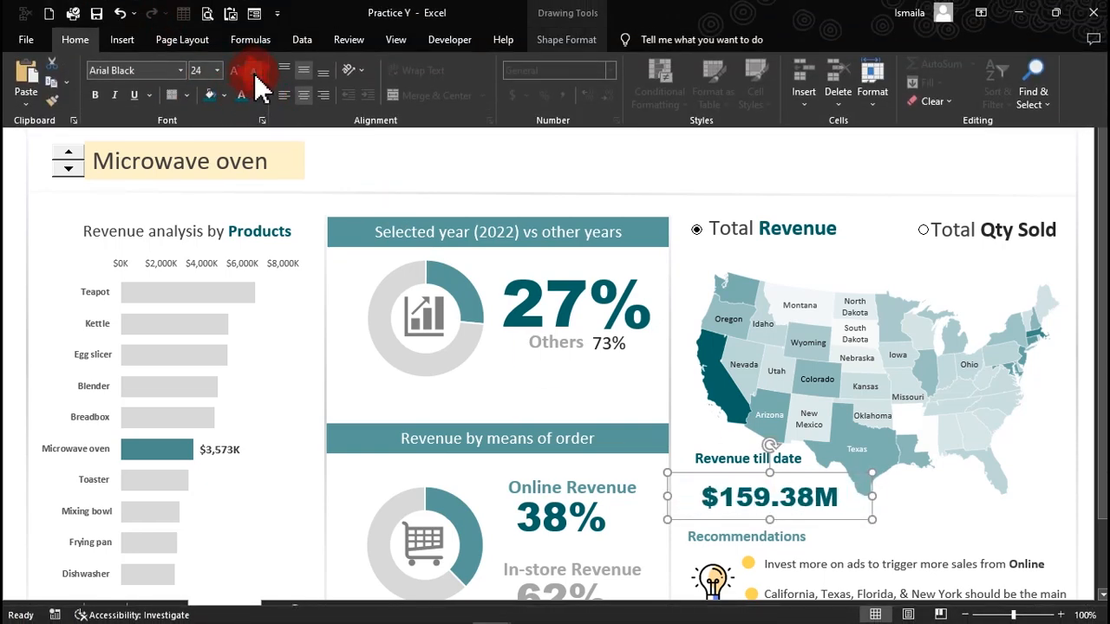
click(766, 485)
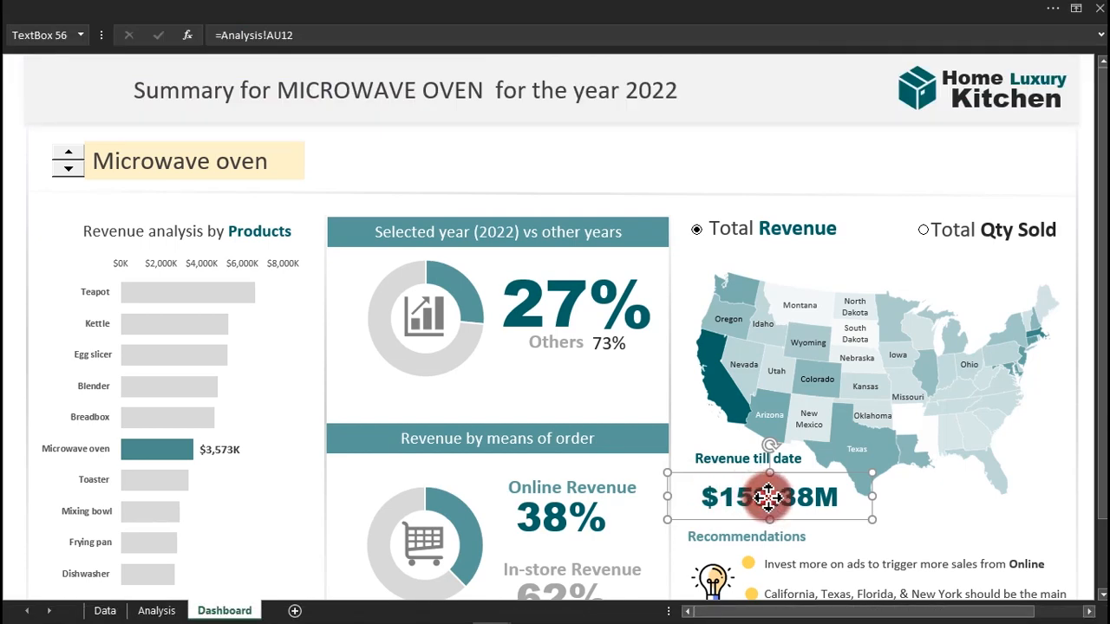
drag(761, 493, 750, 484)
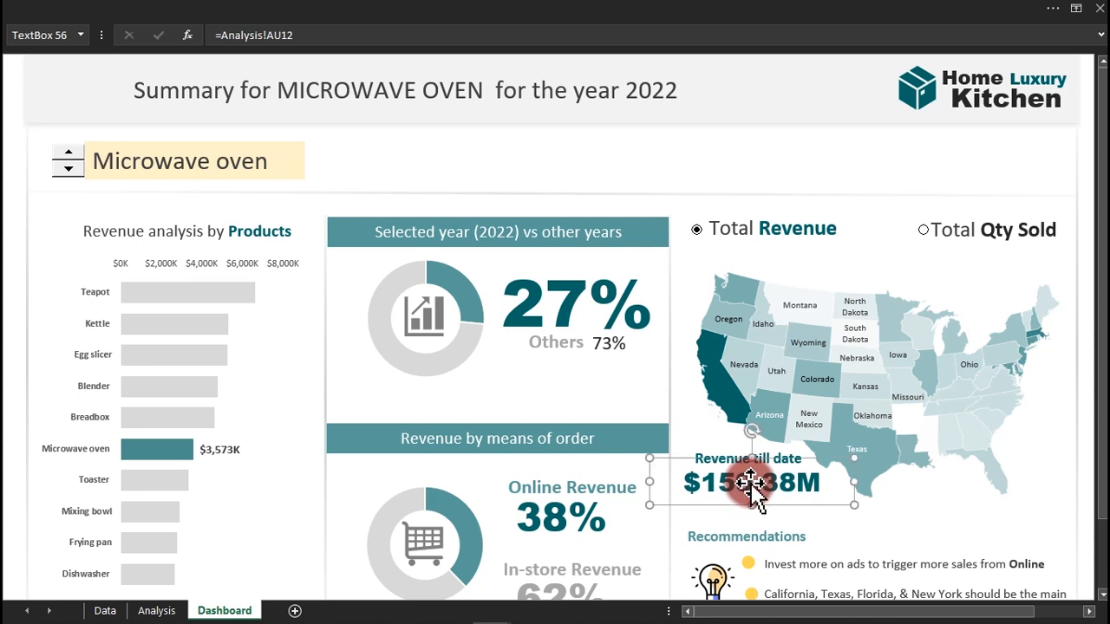
Duplicate the total revenue text box, place the copy just below it and link the copy to =Analysis!AU8.
key(ctrl+d)
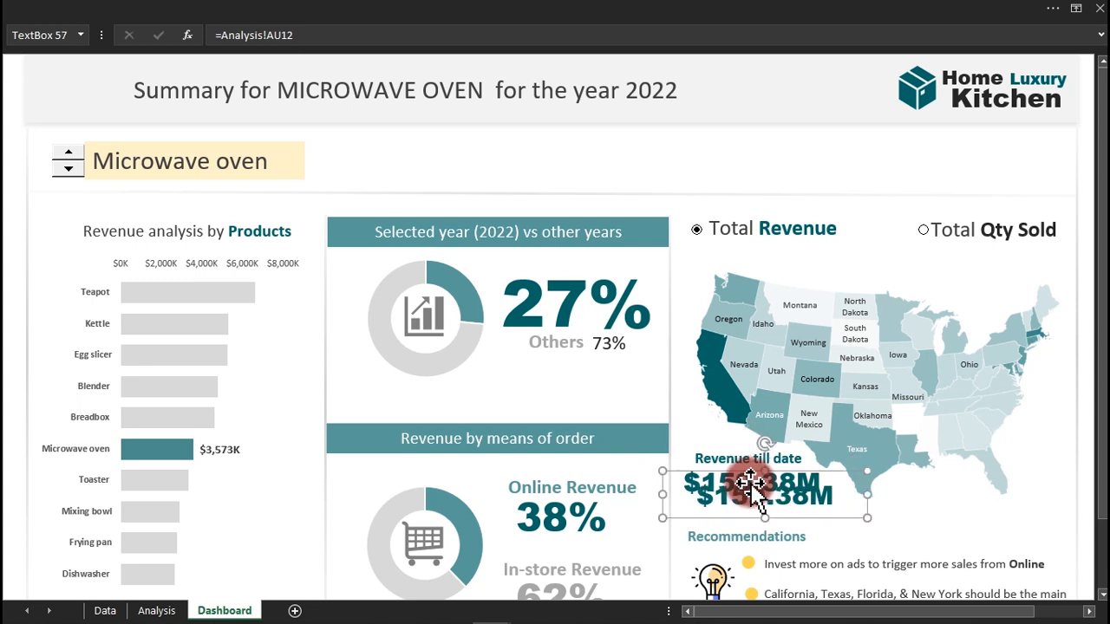
drag(770, 496, 761, 515)
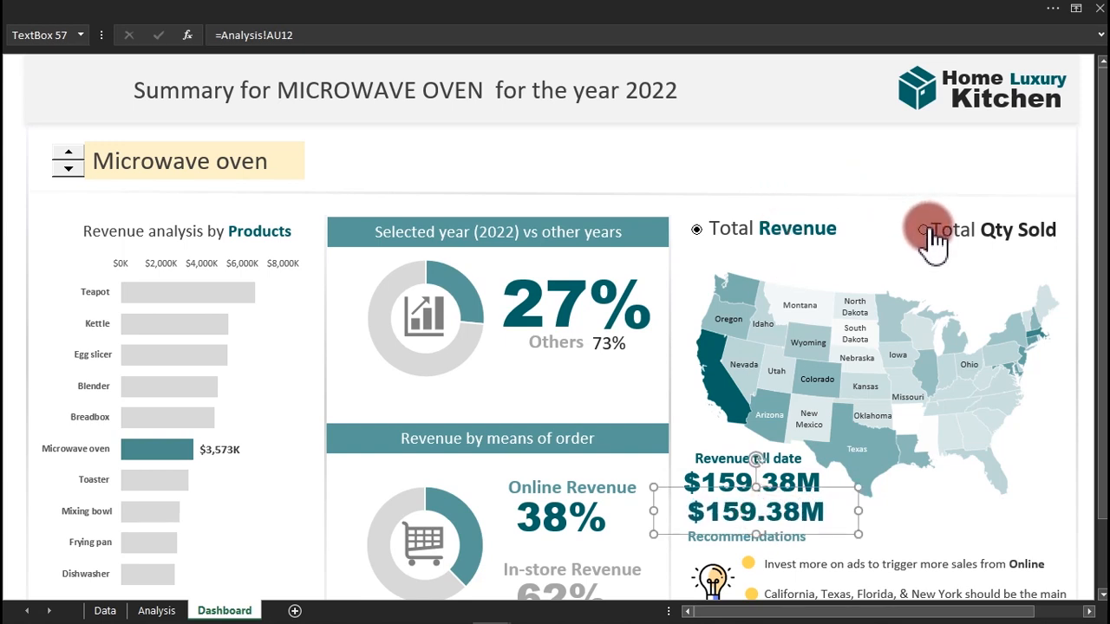
drag(311, 34, 230, 35)
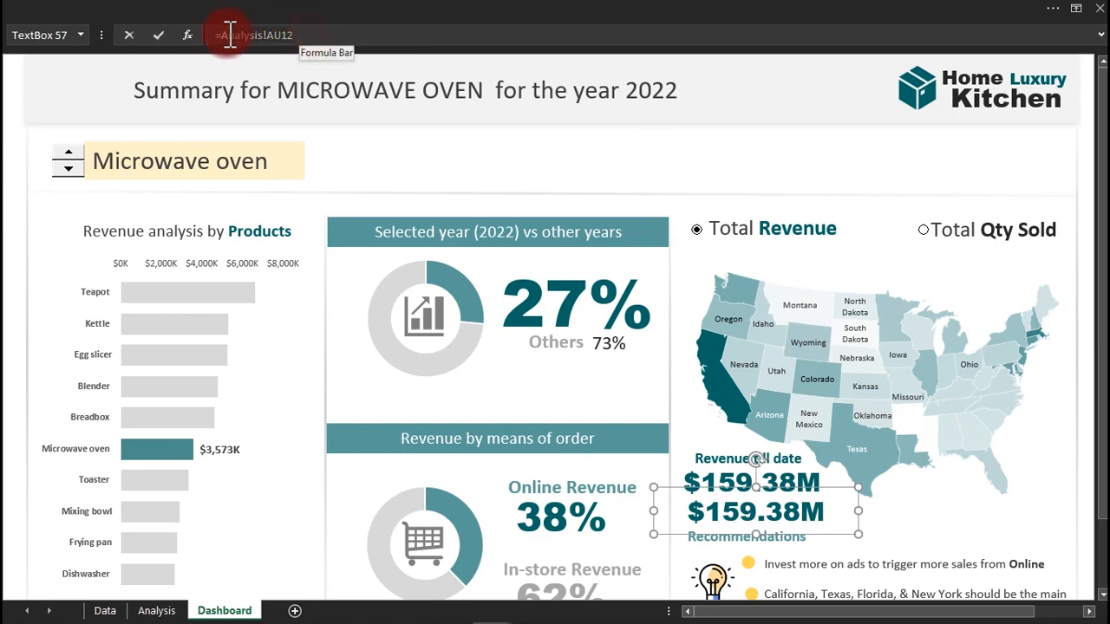
click(157, 610)
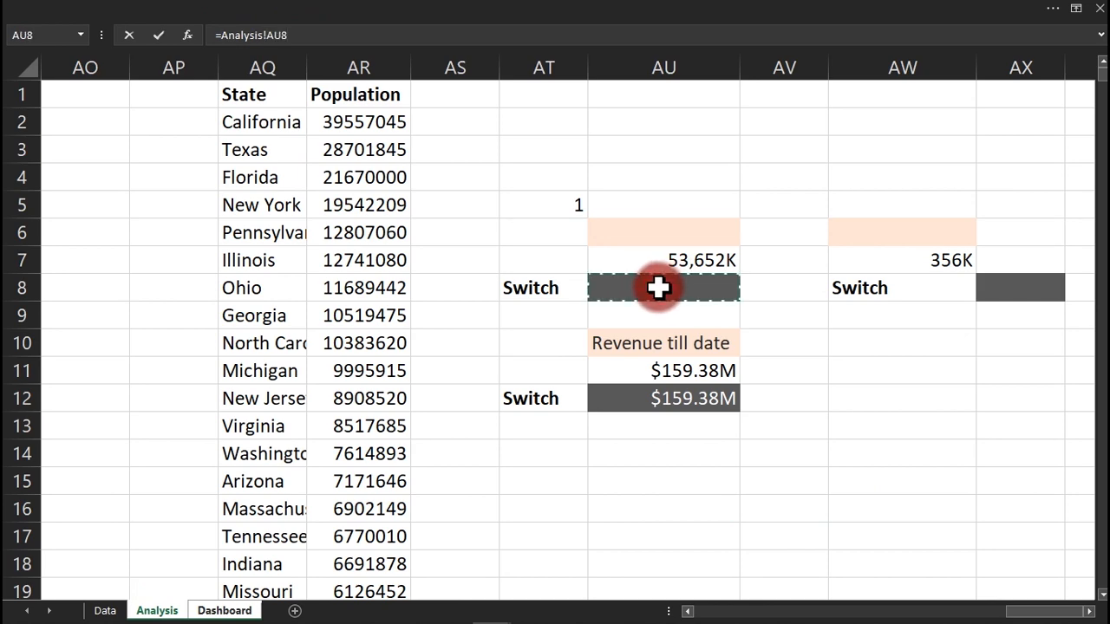
key(Return)
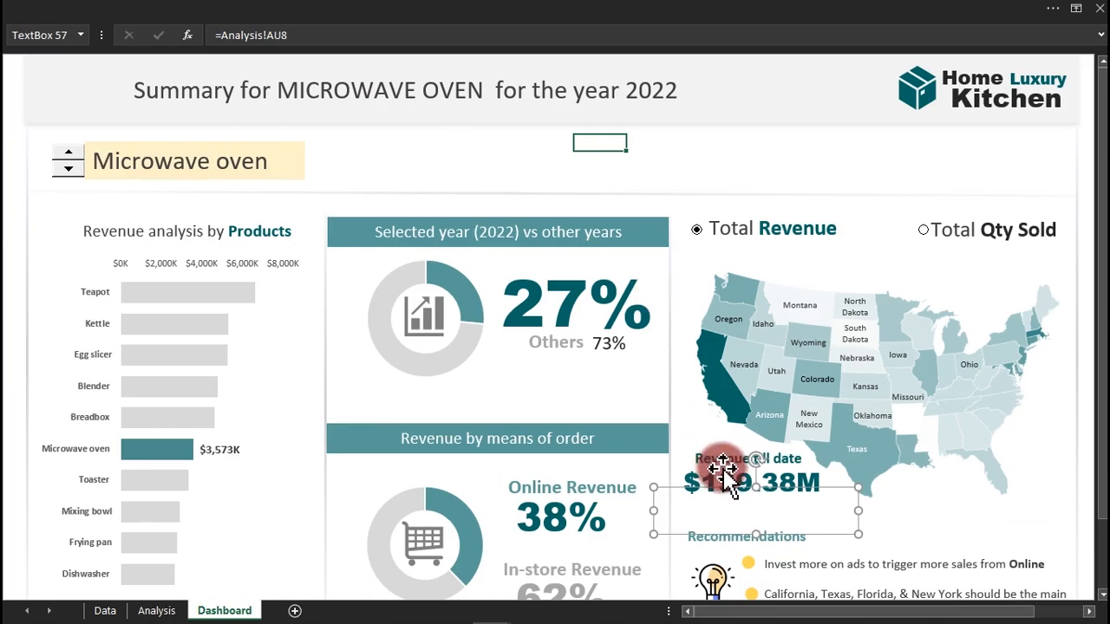
Copy the formatting of the total revenue value onto the text box linked to Analysis!AU8.
click(749, 469)
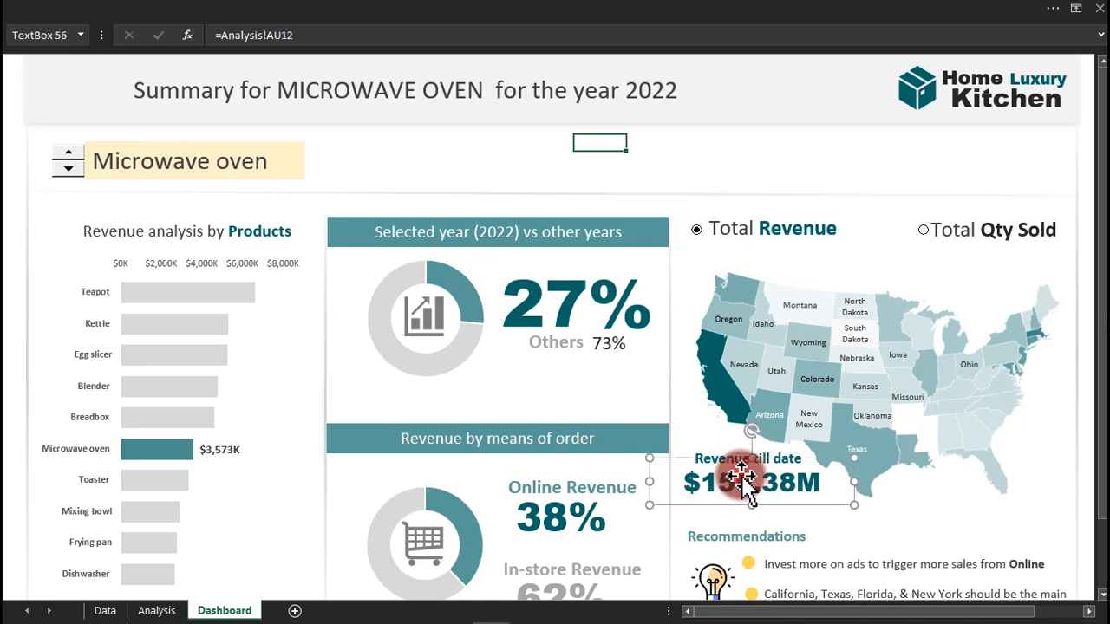
click(252, 13)
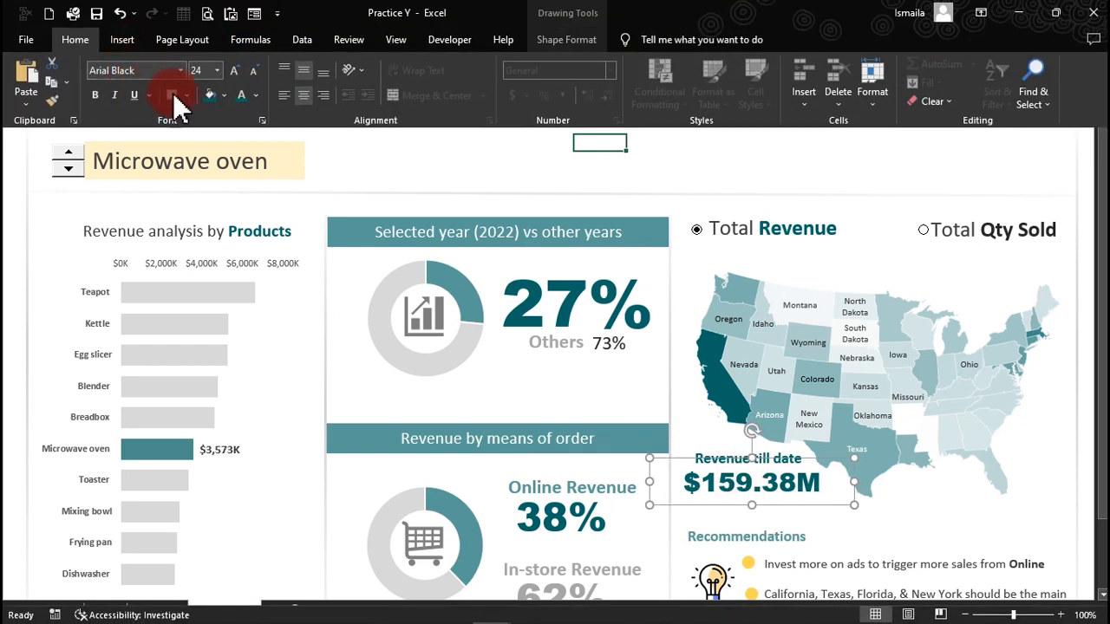
click(52, 101)
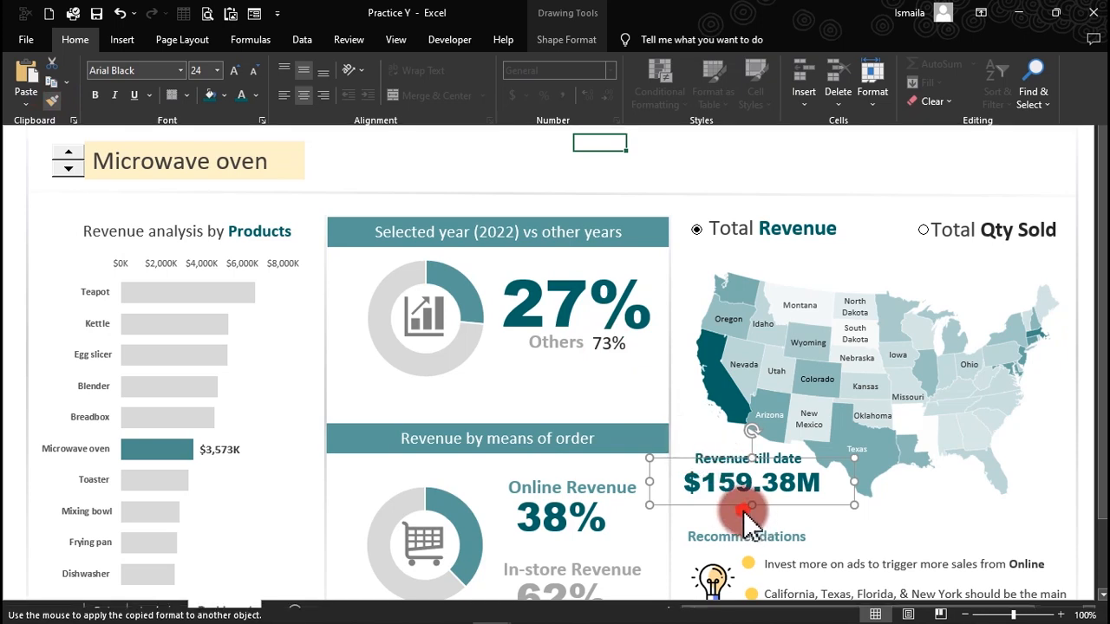
click(745, 515)
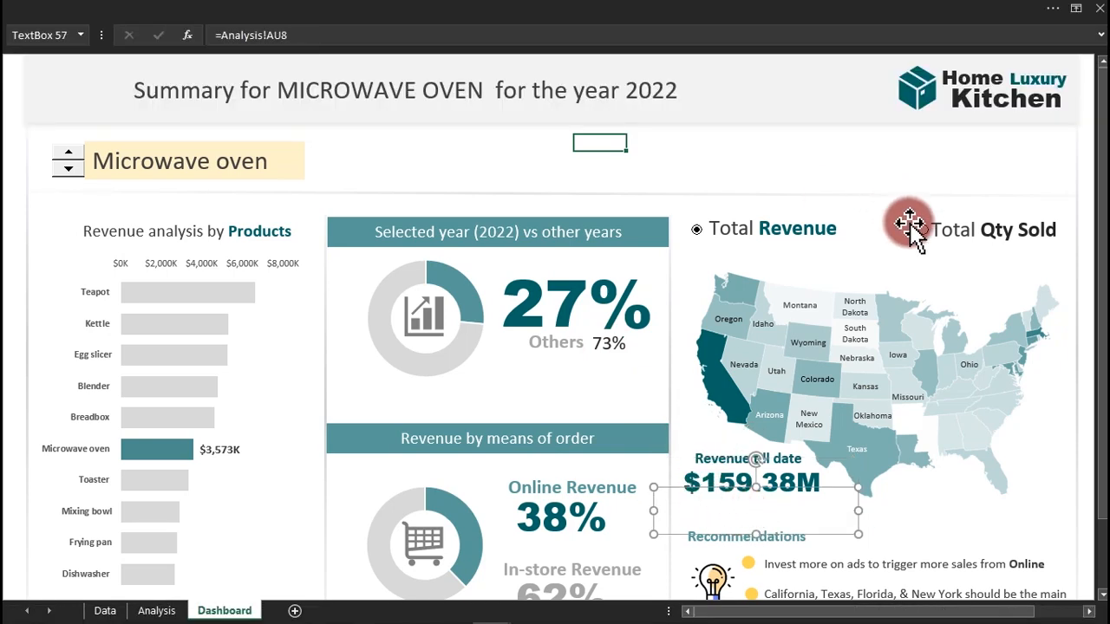
Switch the map to Total Qty Sold and set the quantity value's font colour to Black, Text 1, Lighter 25%.
click(923, 232)
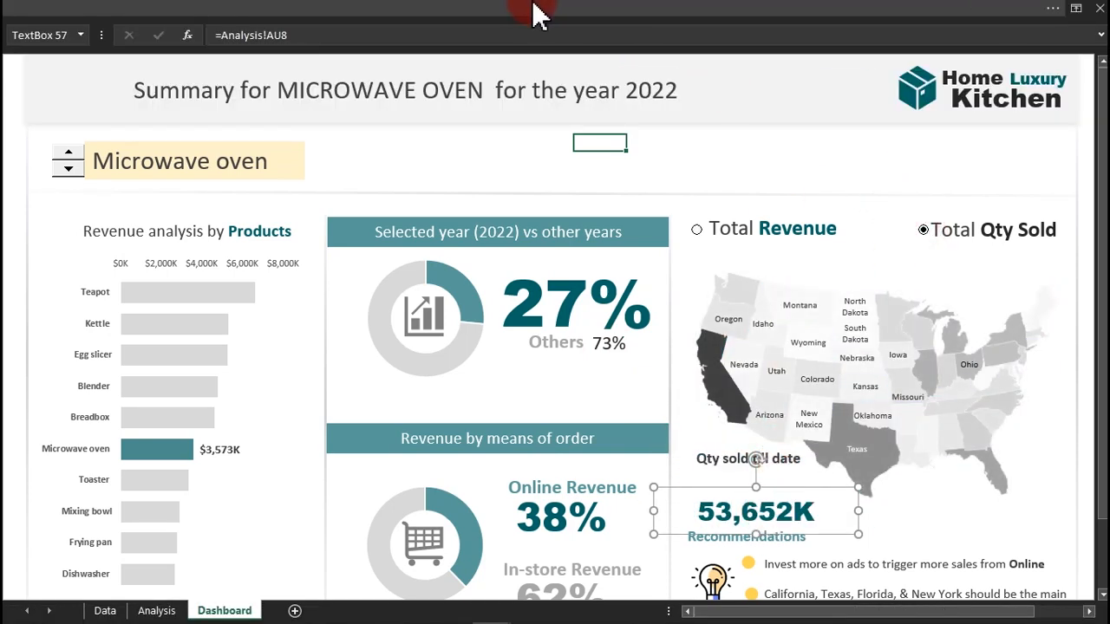
click(373, 12)
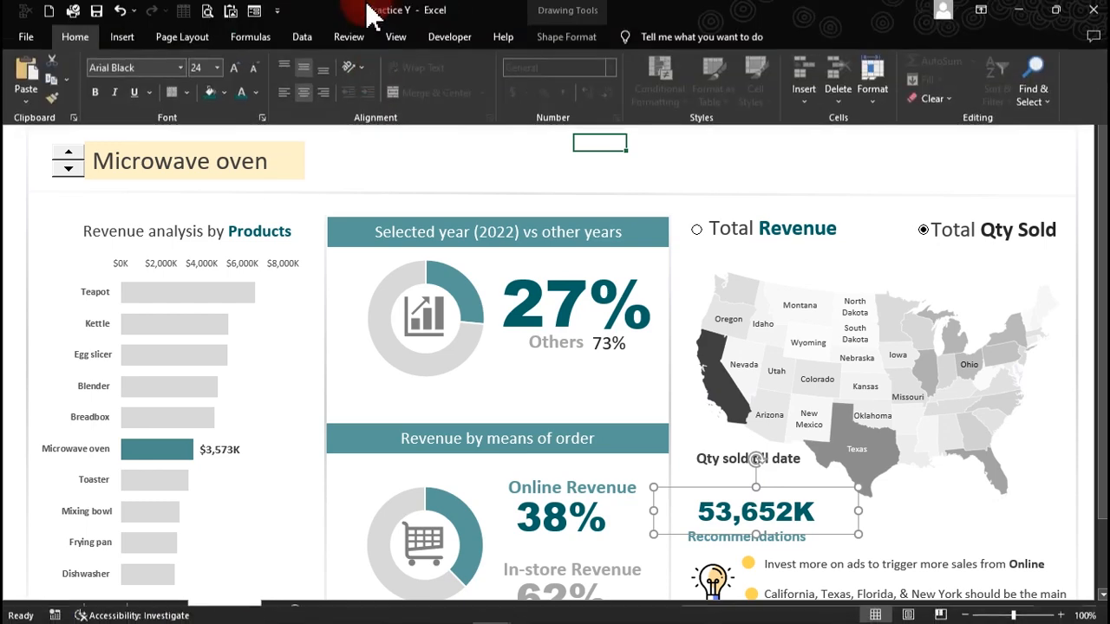
click(257, 96)
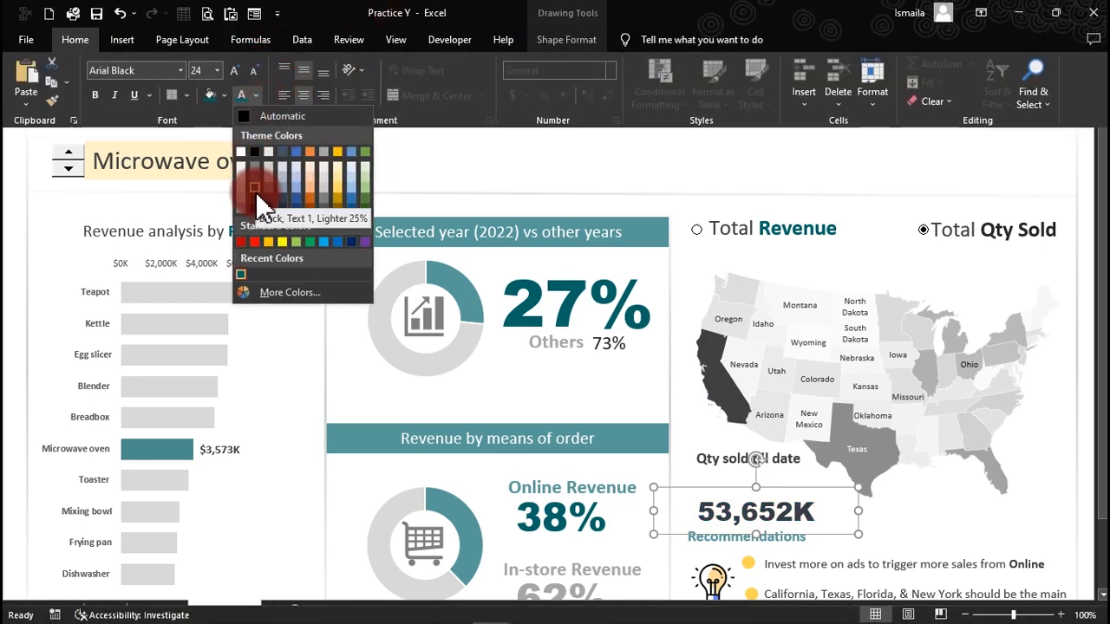
click(255, 188)
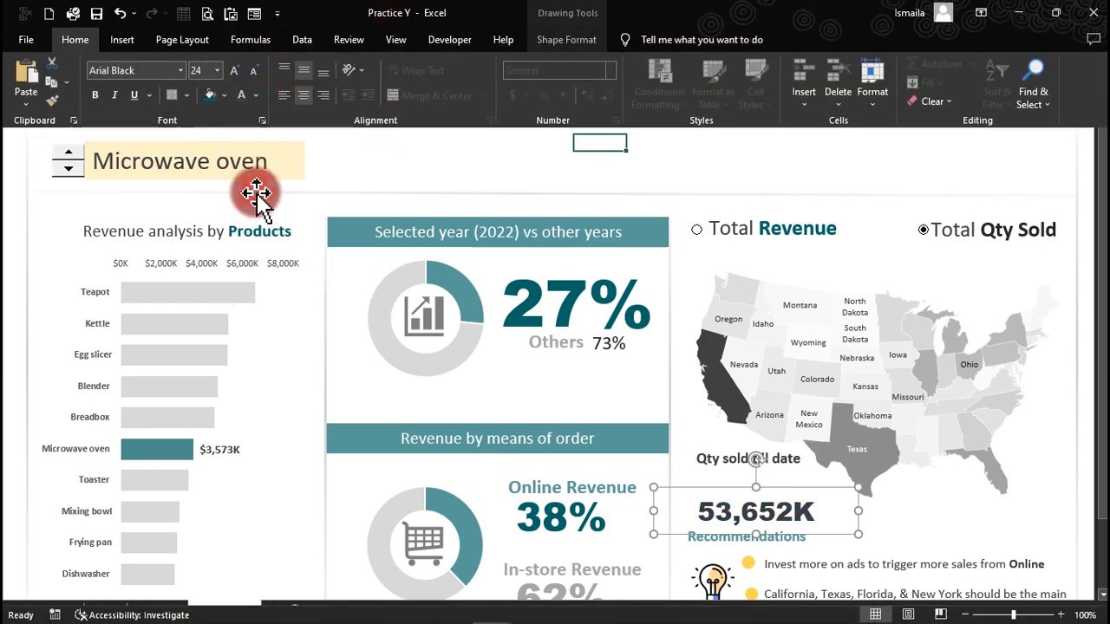
Select the revenue and quantity value text boxes together and overlay them using Align Middle and Align Center.
click(730, 488)
click(730, 488)
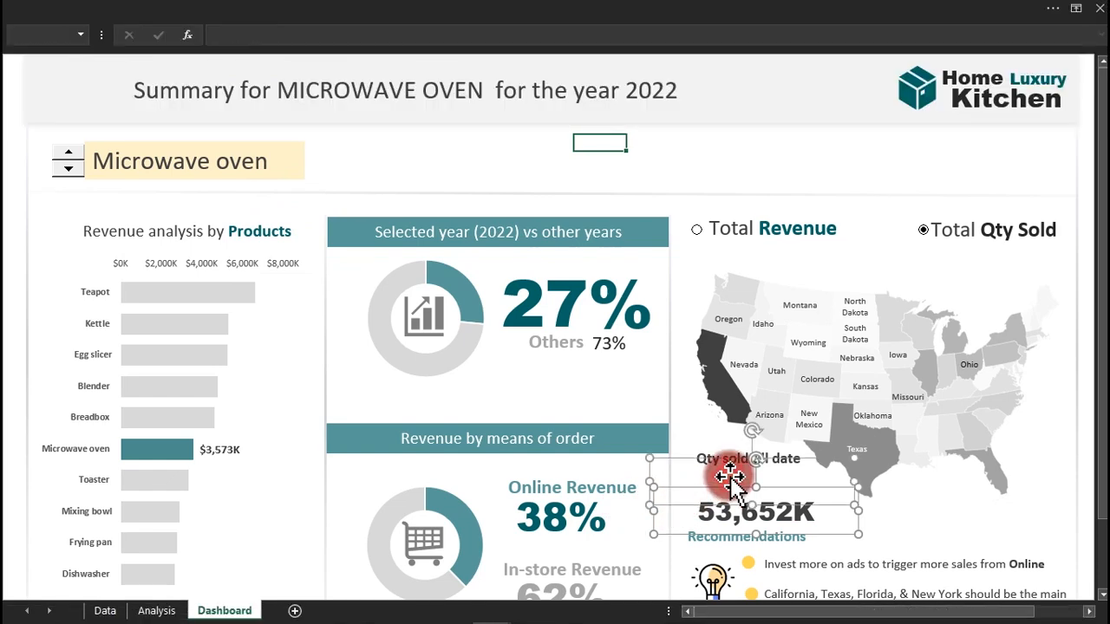
click(595, 12)
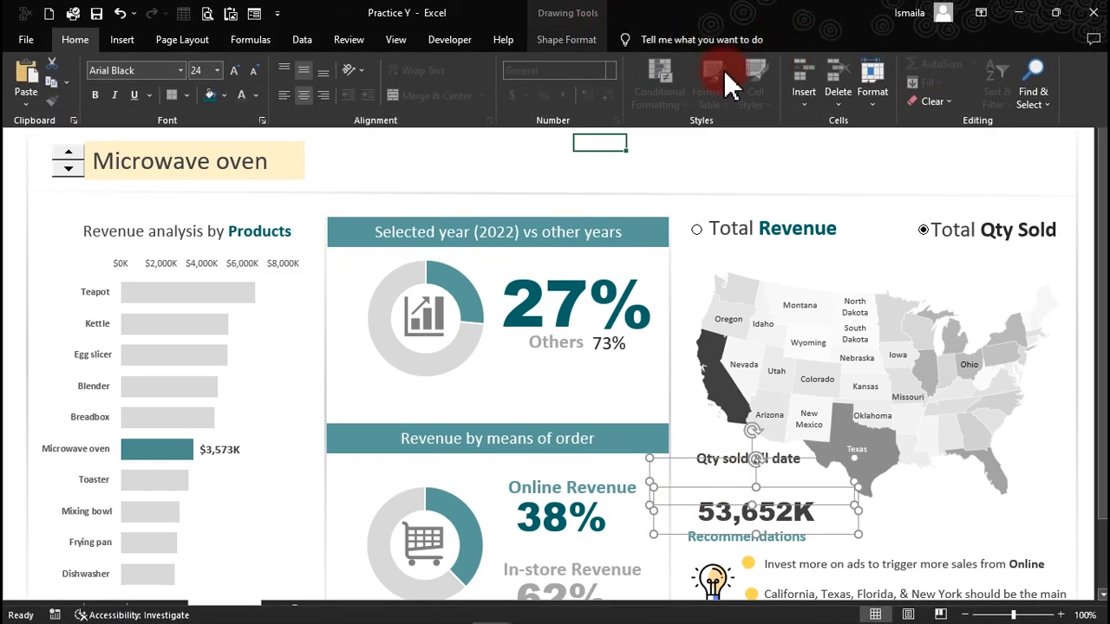
click(556, 41)
click(907, 66)
click(908, 69)
click(926, 67)
click(932, 168)
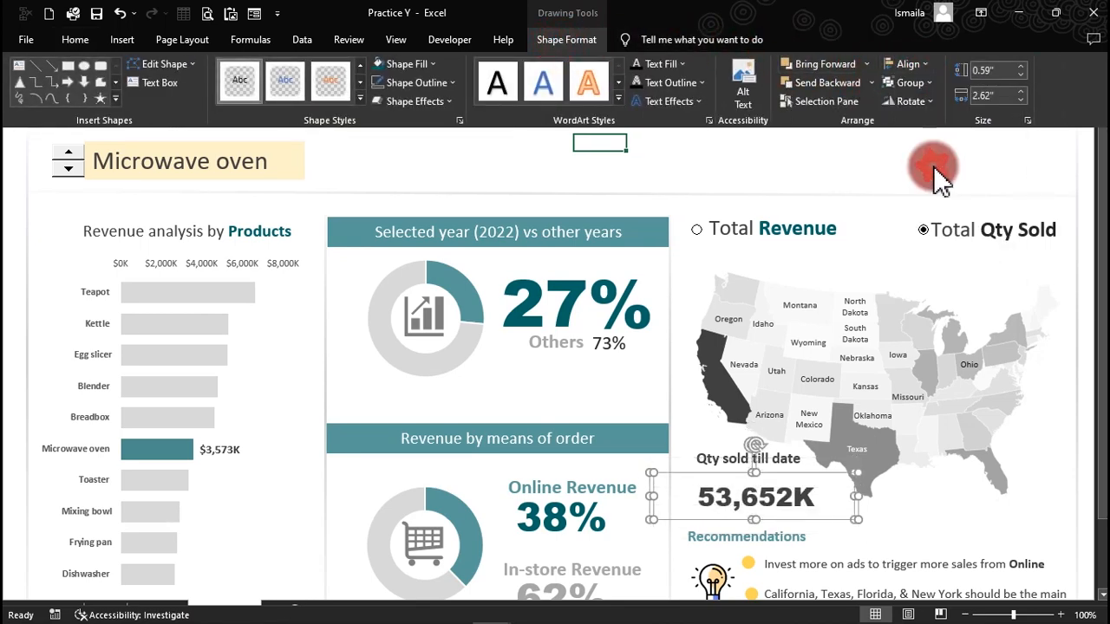
click(924, 68)
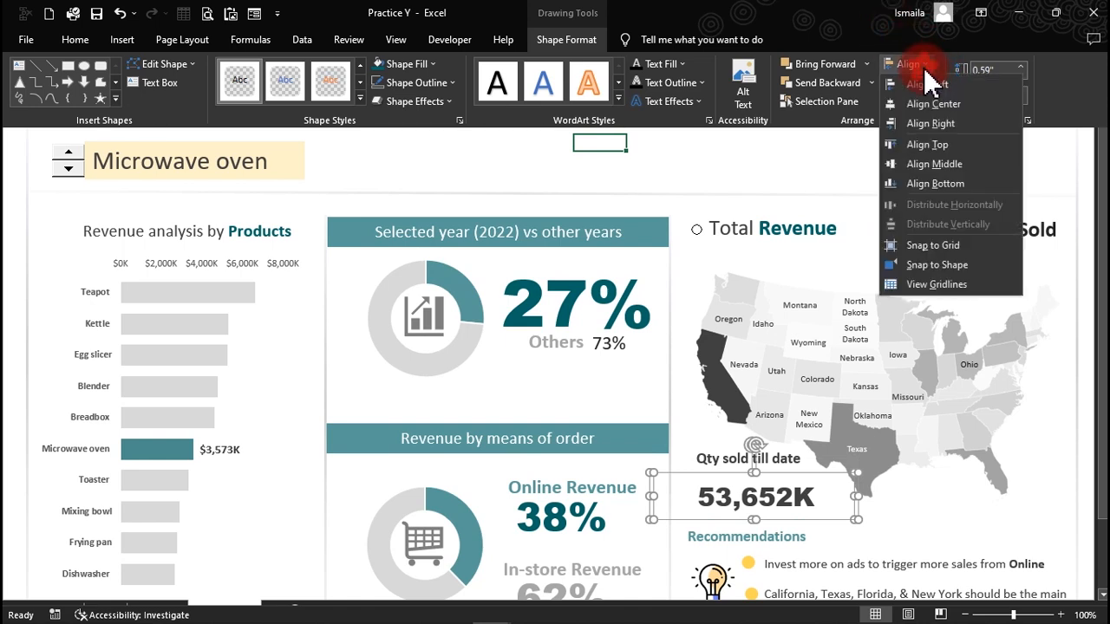
click(936, 106)
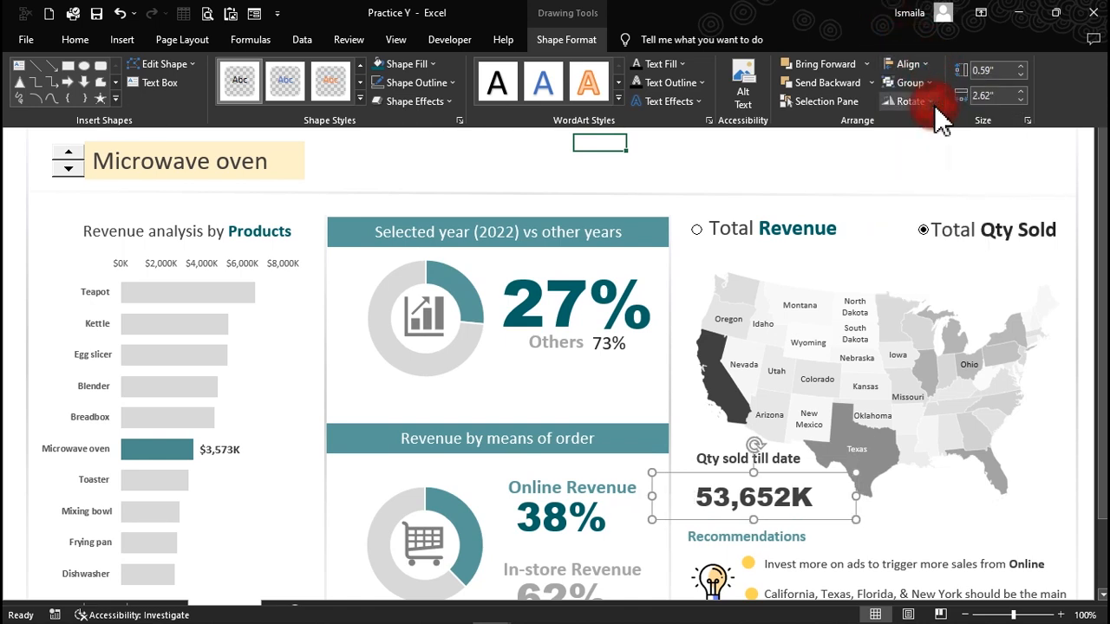
Group the two overlaid value text boxes and move the group directly beneath the Qty sold till date label.
click(925, 84)
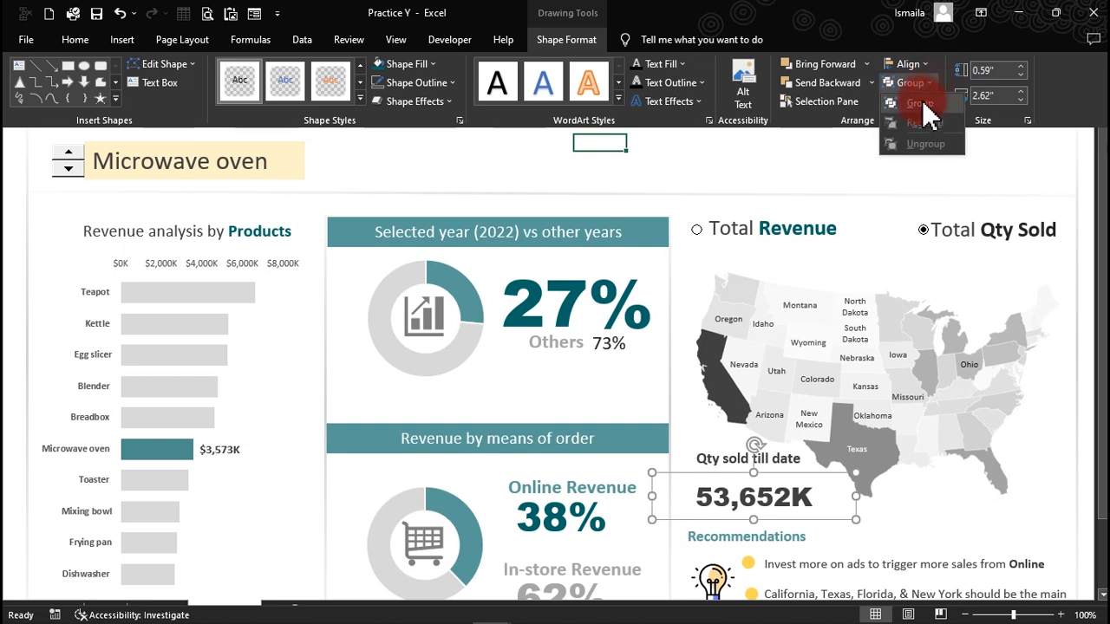
click(922, 103)
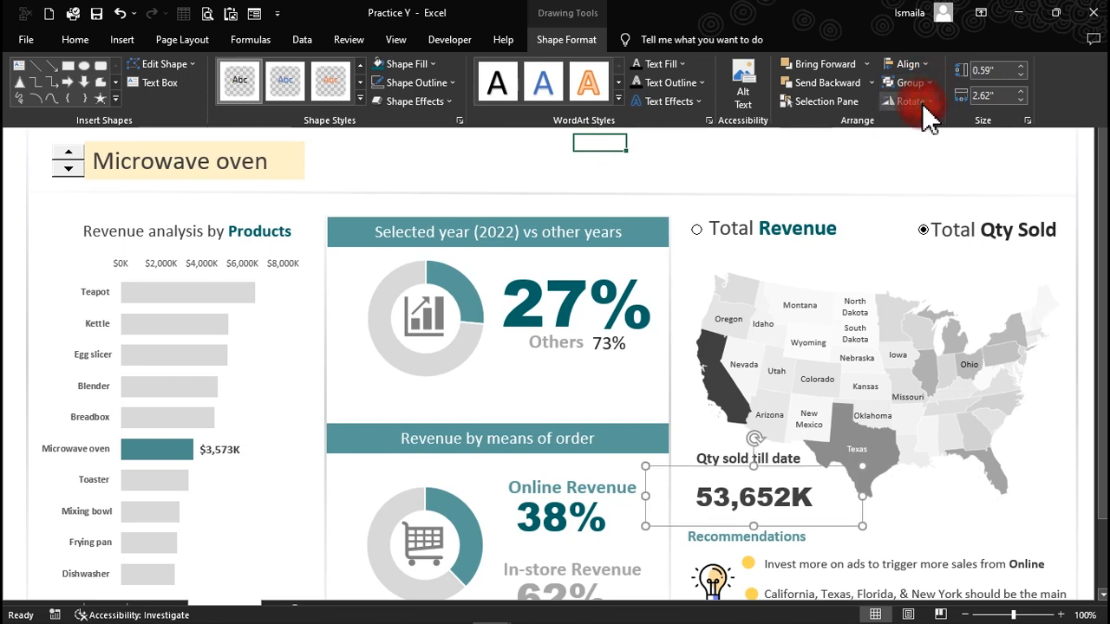
click(775, 511)
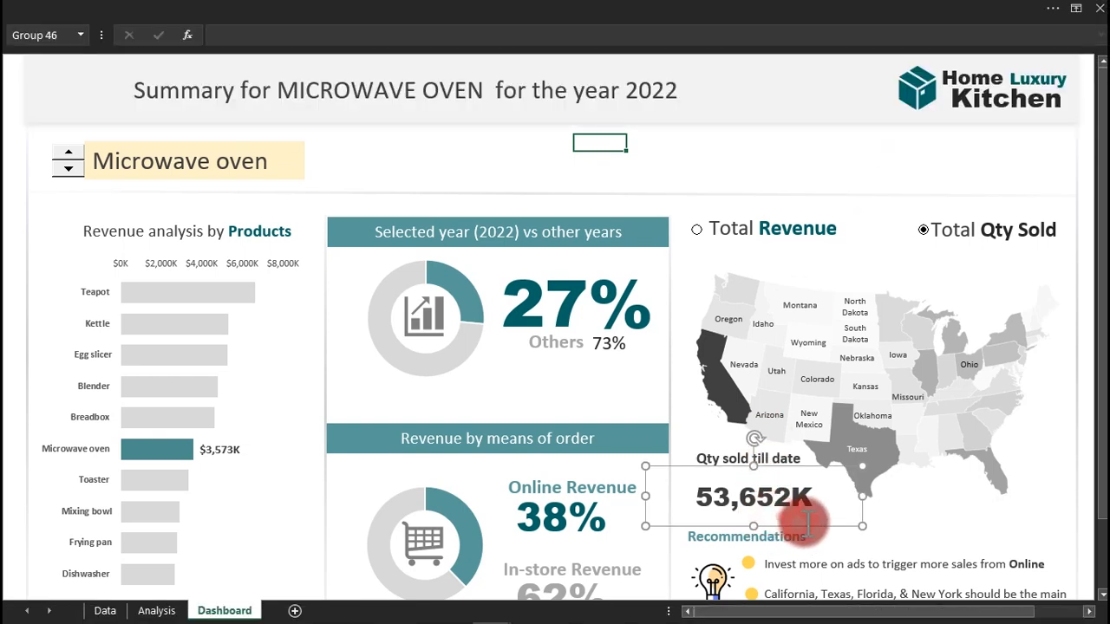
drag(812, 525, 806, 511)
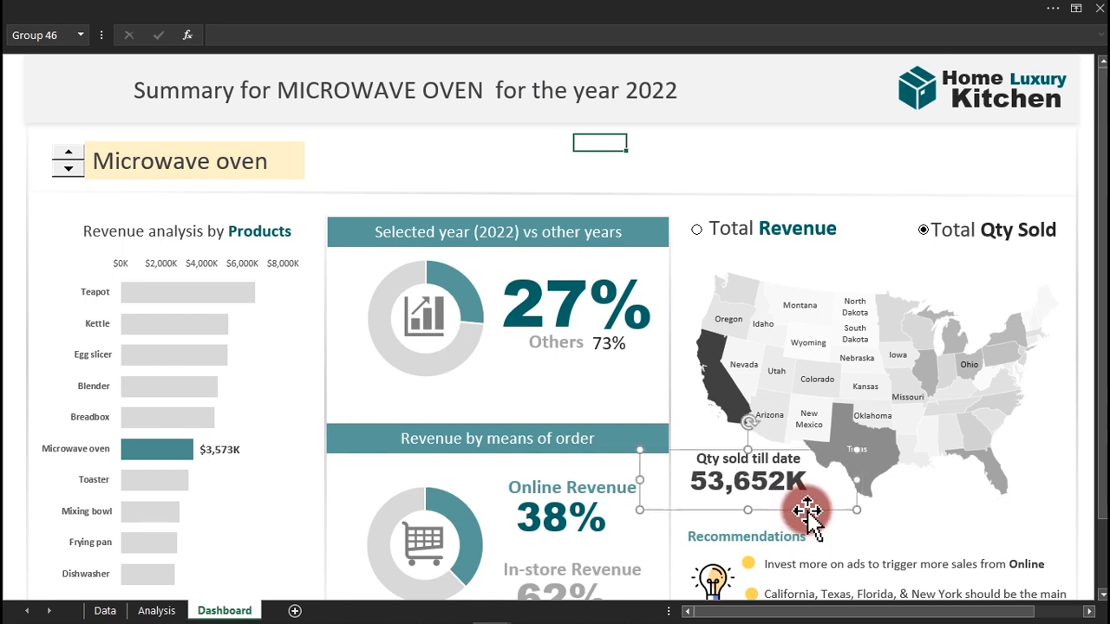
Test the grouped values by switching the map to Total Revenue and back to Total Qty Sold.
click(763, 148)
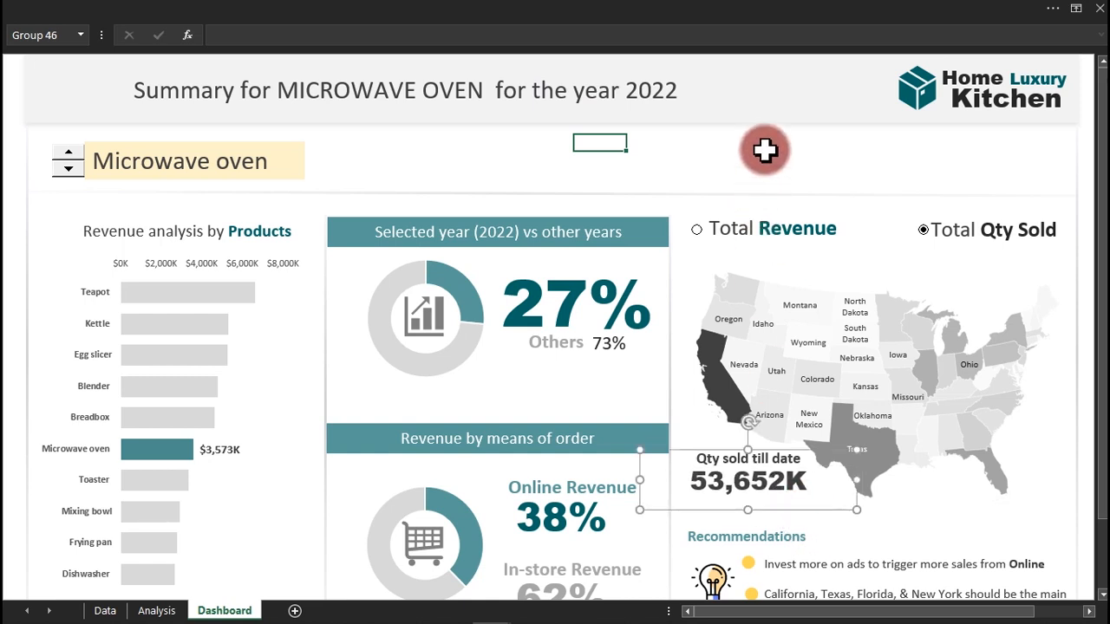
click(741, 245)
click(939, 235)
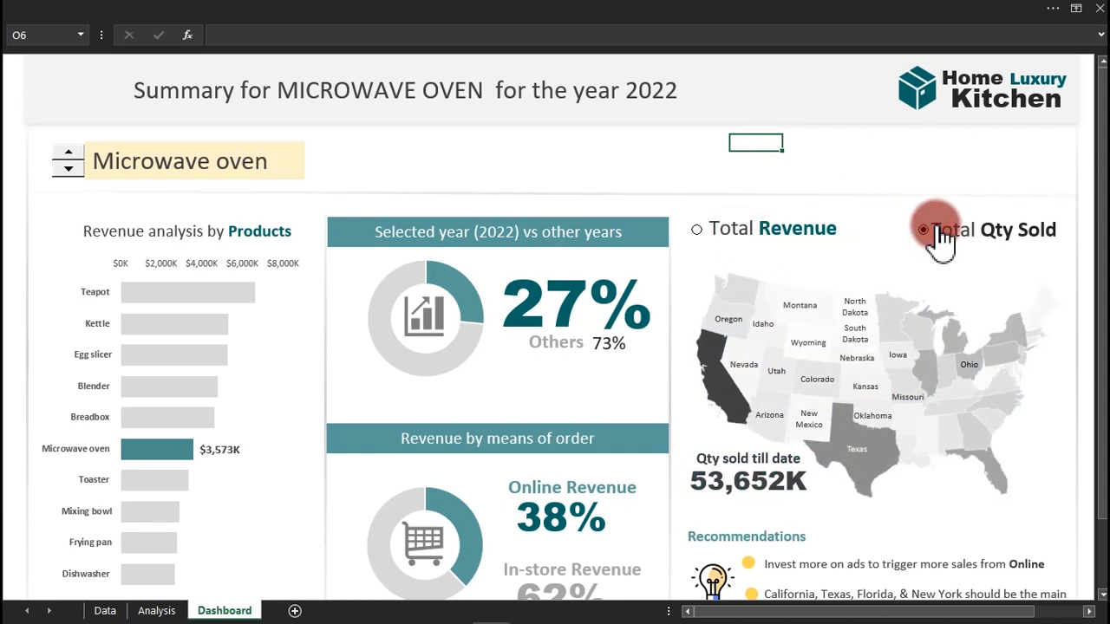
Duplicate the Recommendations text box beneath the till-date value, link the copy to Analysis!AW6 and narrow it around its text.
click(719, 536)
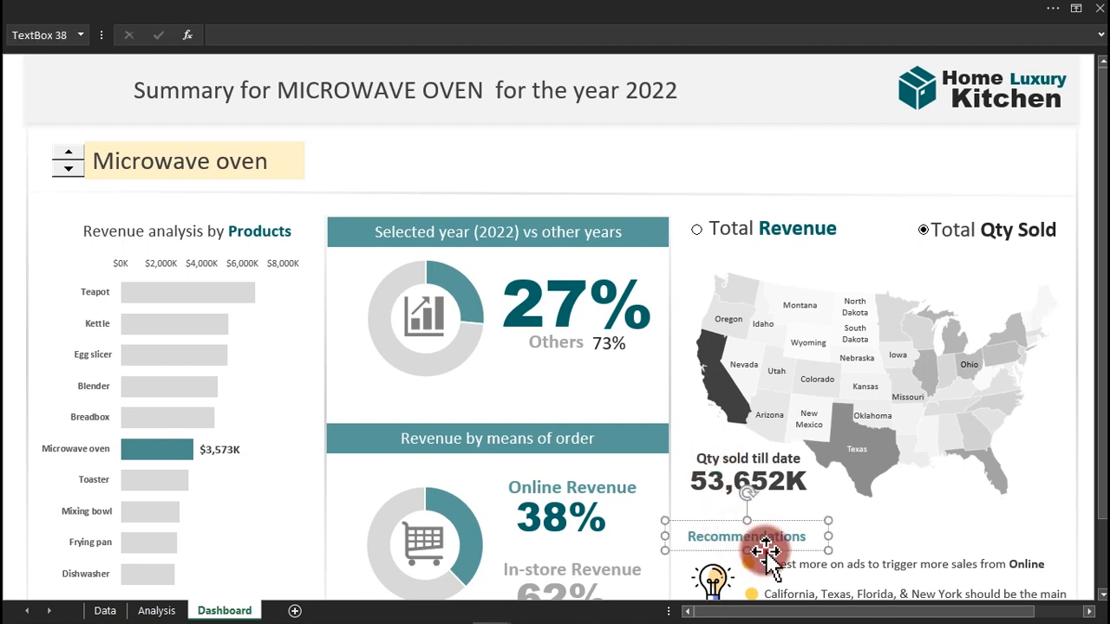
drag(765, 551, 783, 487)
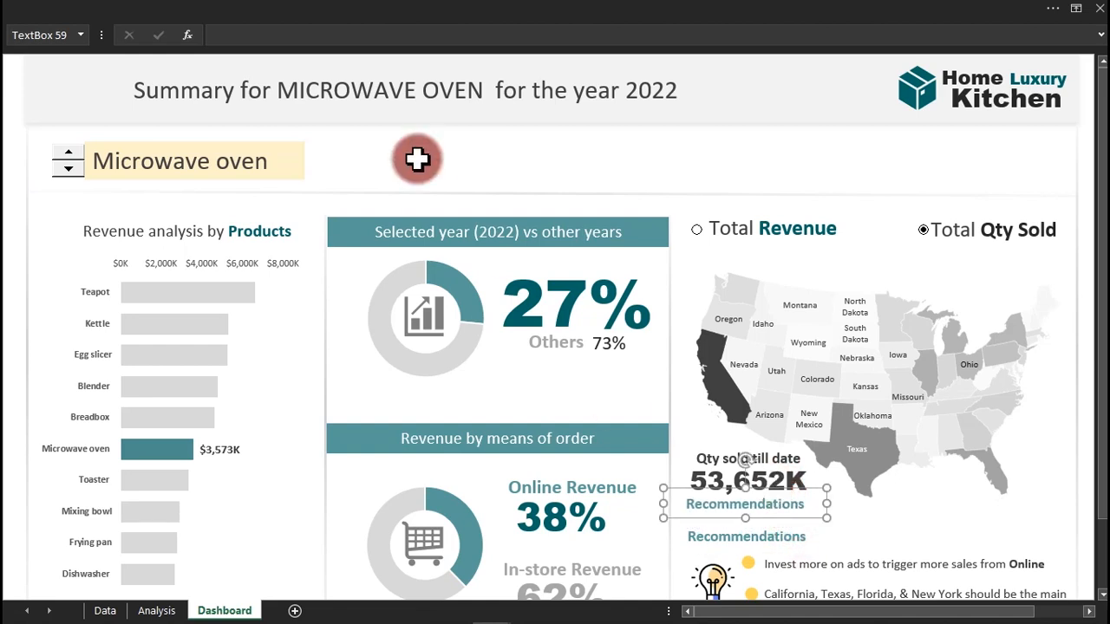
click(247, 33)
text(=)
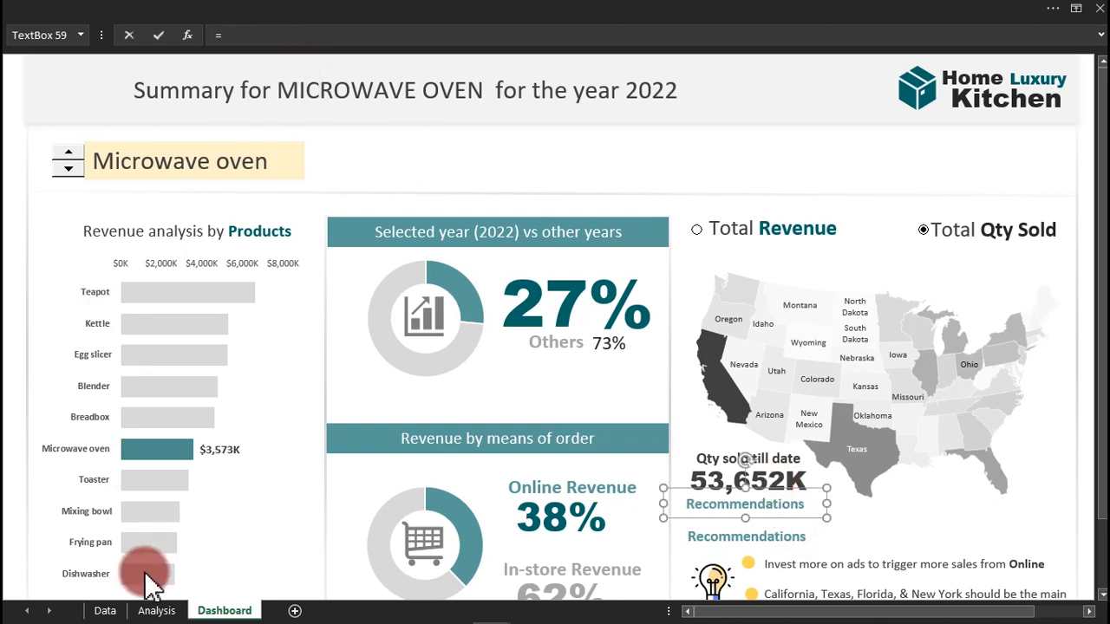
click(156, 610)
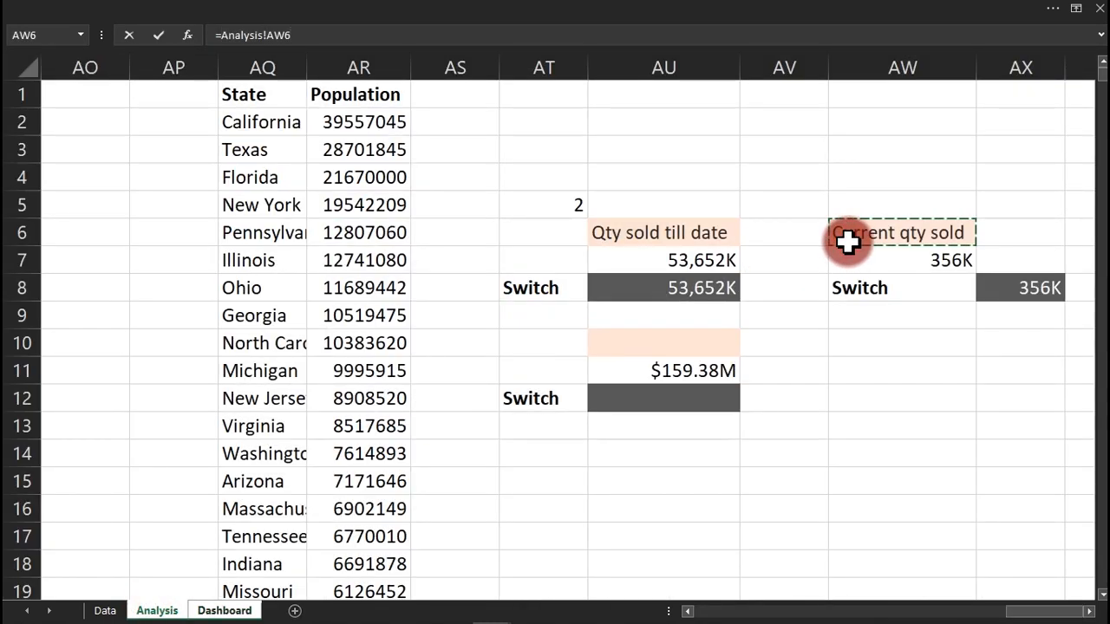
key(Return)
drag(827, 503, 760, 516)
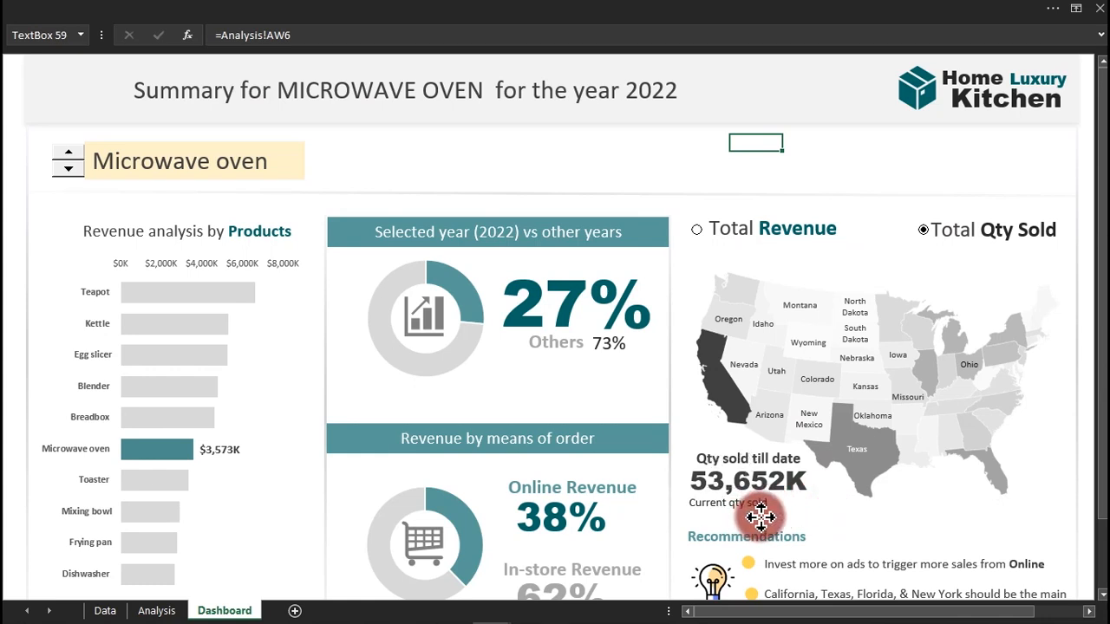
Format the Current qty sold label as bold, 11 pt text in dark grey.
click(293, 10)
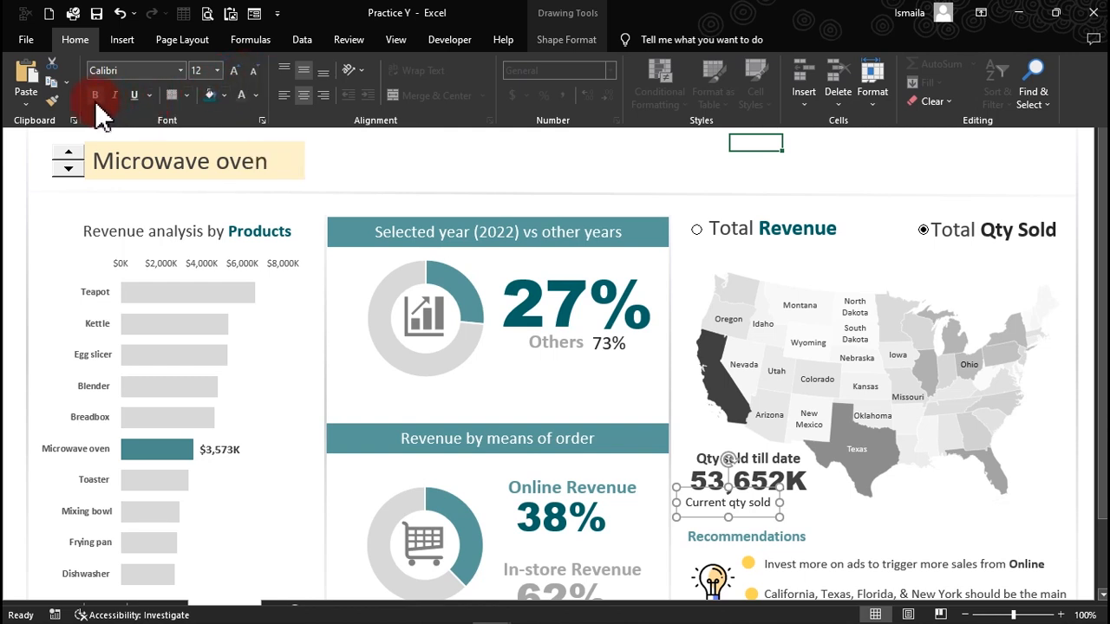
click(255, 74)
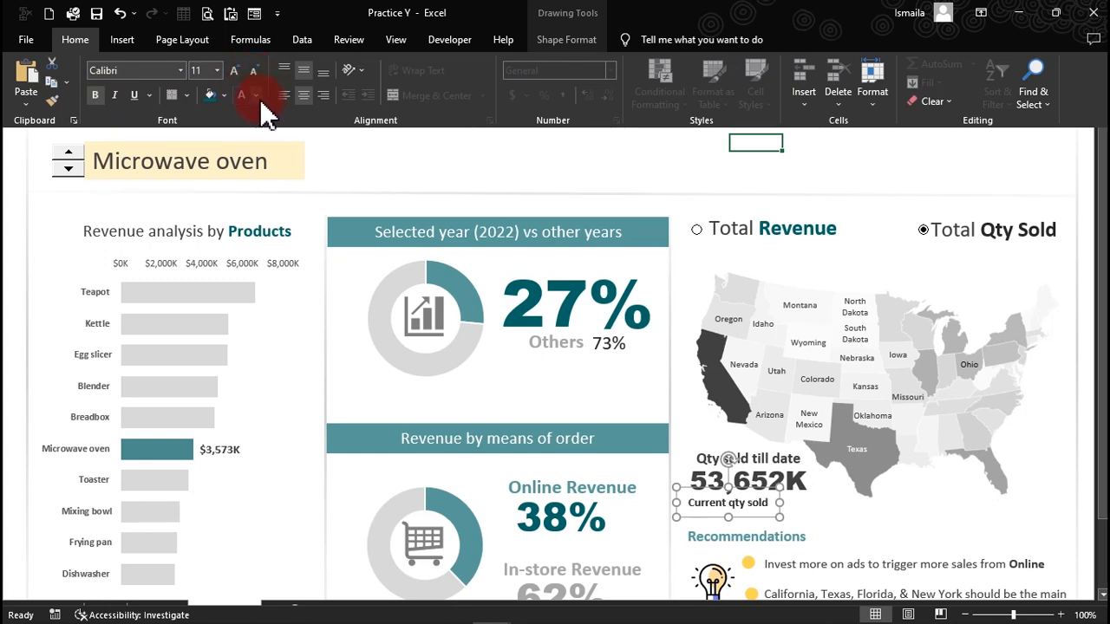
click(257, 95)
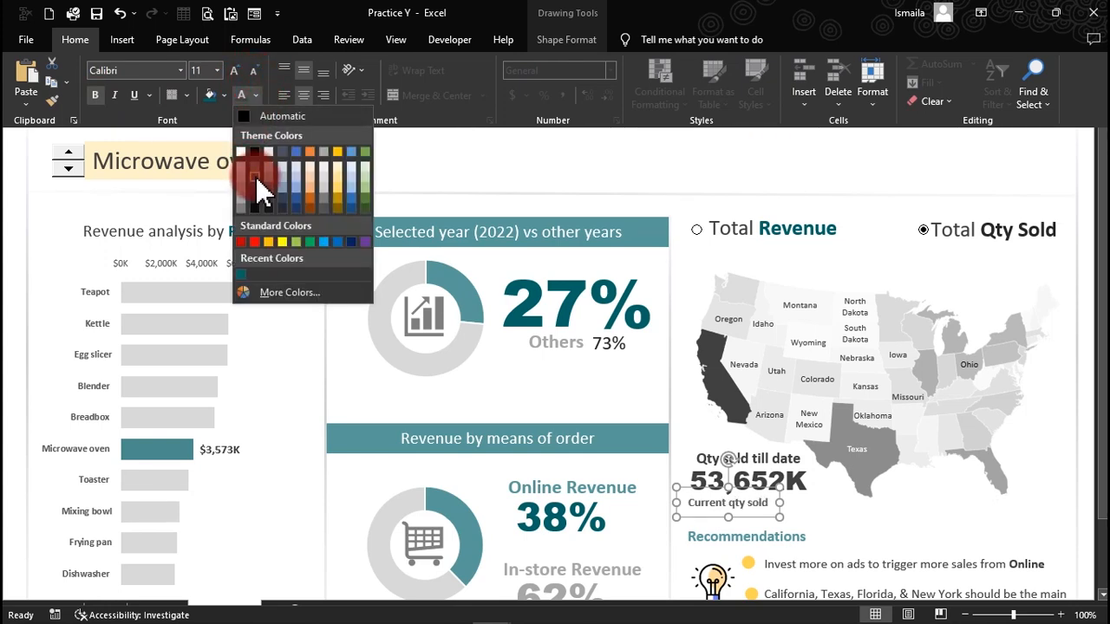
click(257, 180)
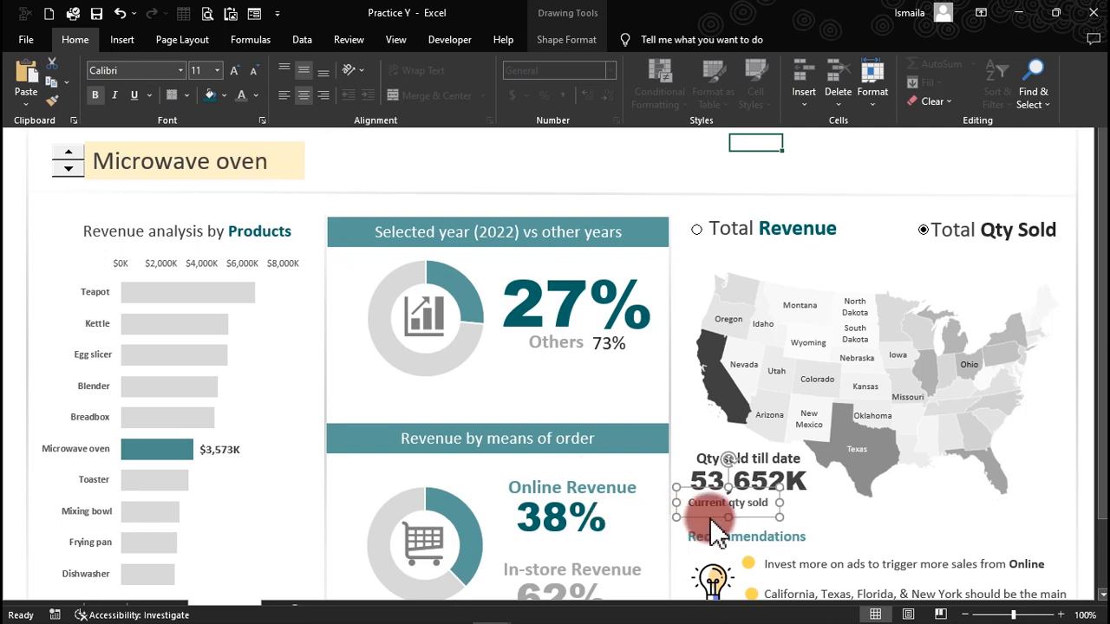
Duplicate the Current qty sold label to its right and link the copy to Analysis!AX8.
drag(710, 518, 847, 519)
click(271, 35)
click(249, 35)
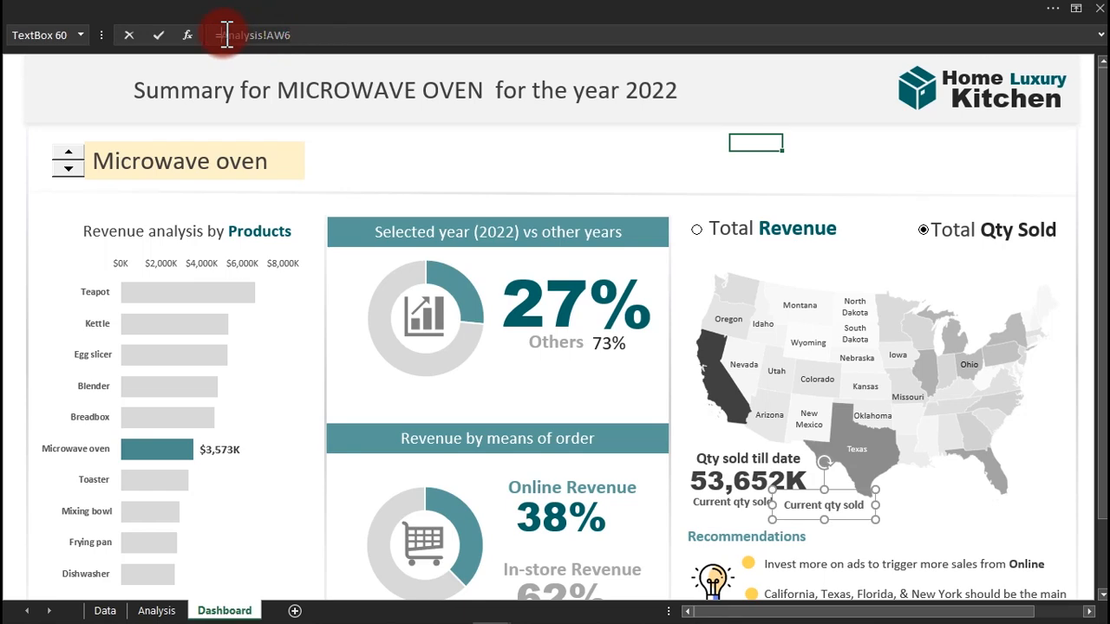
click(157, 610)
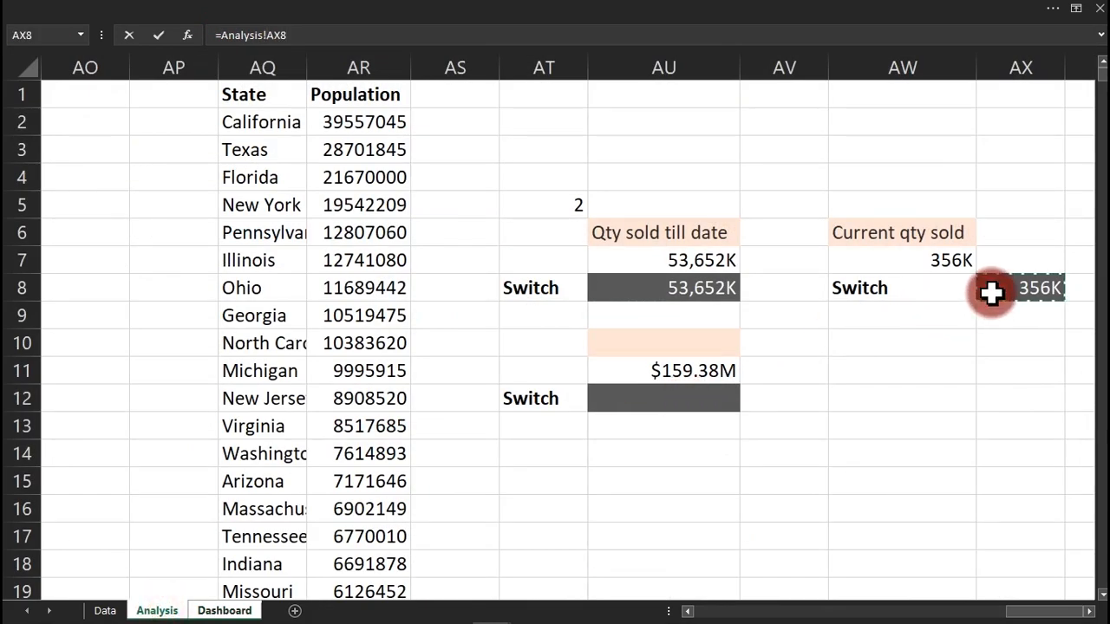
key(Return)
Make the current quantity value bold, 14 pt and dark grey, then narrow its box and place it directly beside the Current qty sold label.
click(404, 13)
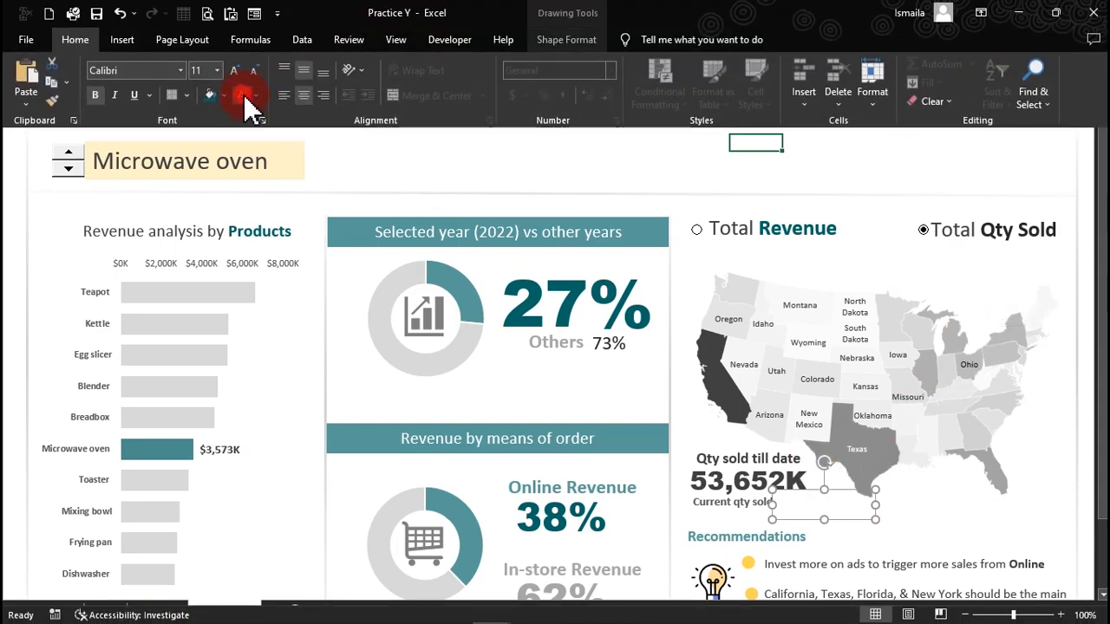
click(256, 94)
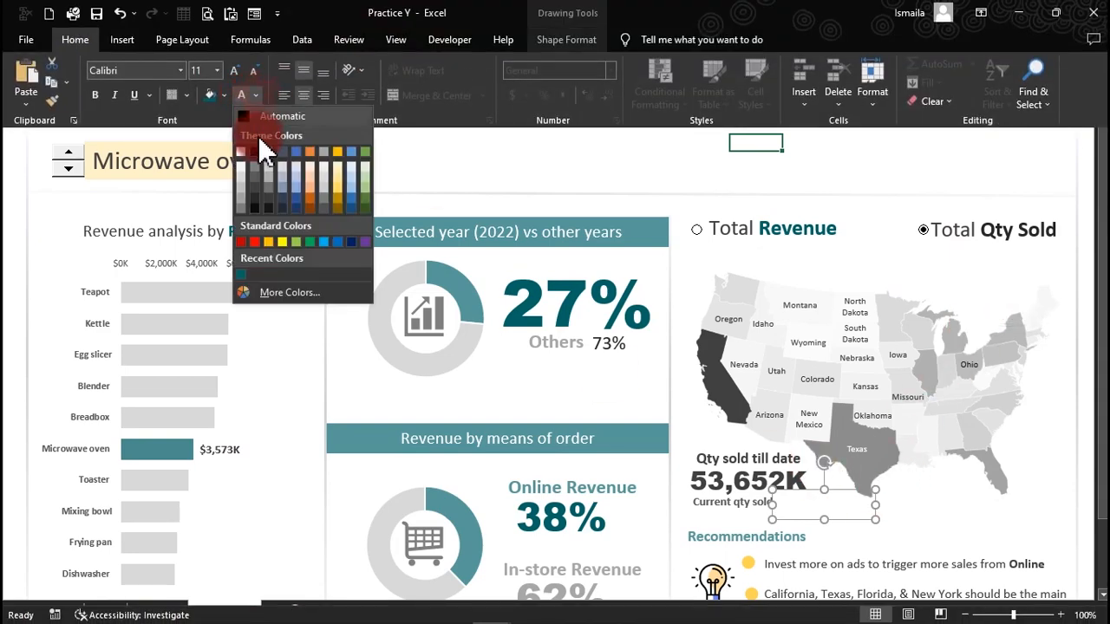
click(255, 208)
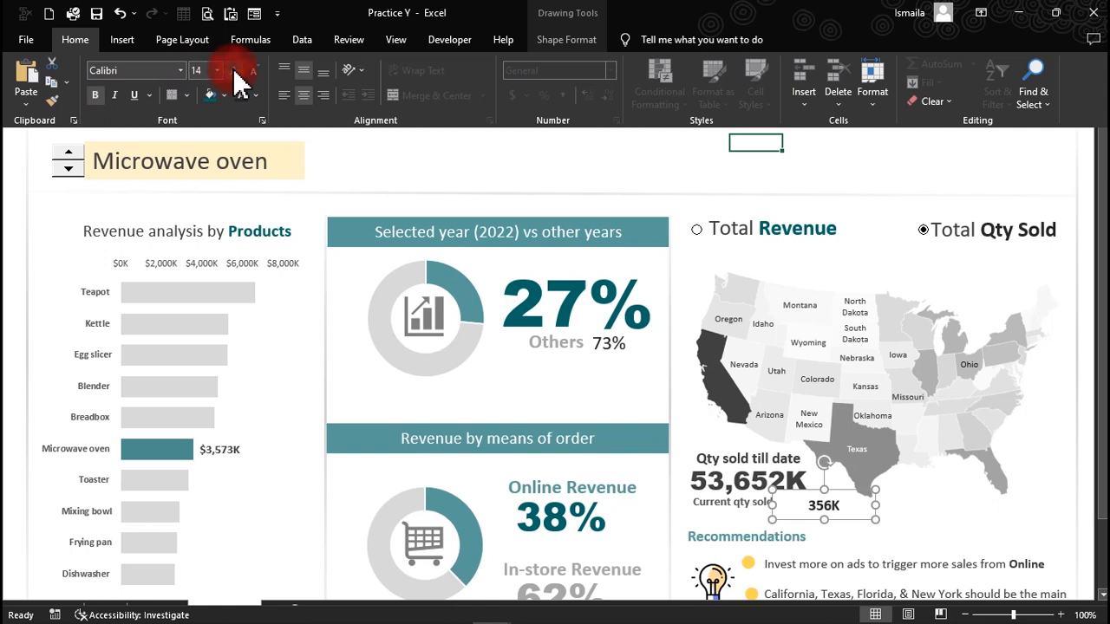
click(256, 95)
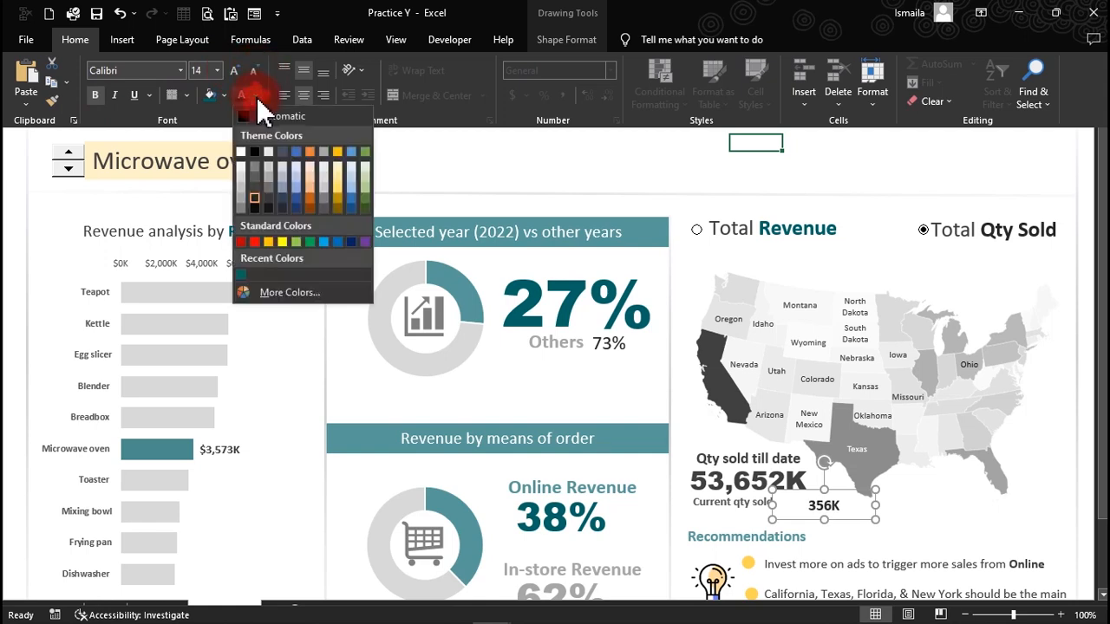
click(255, 196)
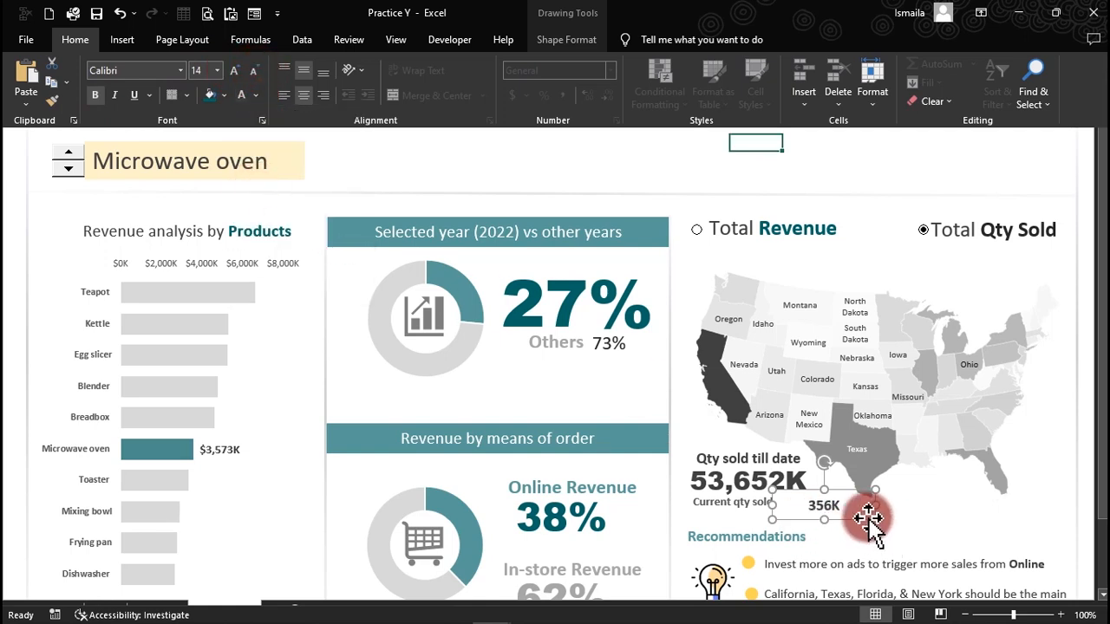
key(ctrl+shift+F1)
drag(870, 509, 812, 511)
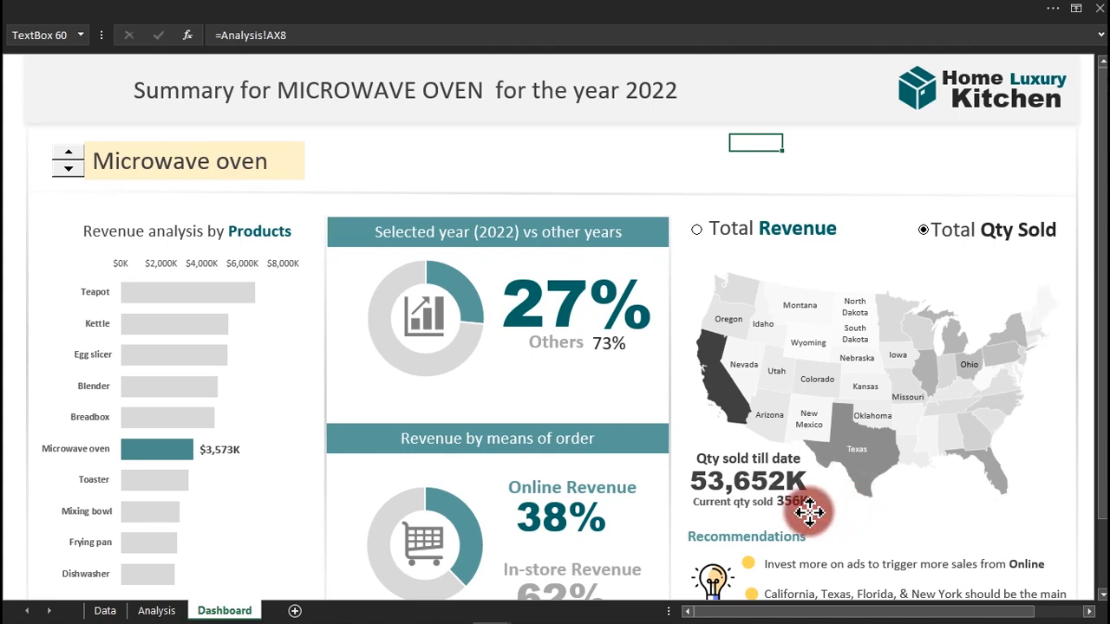
Test the current quantity label and value by switching the map to Total Revenue and back to Total Qty Sold.
click(850, 156)
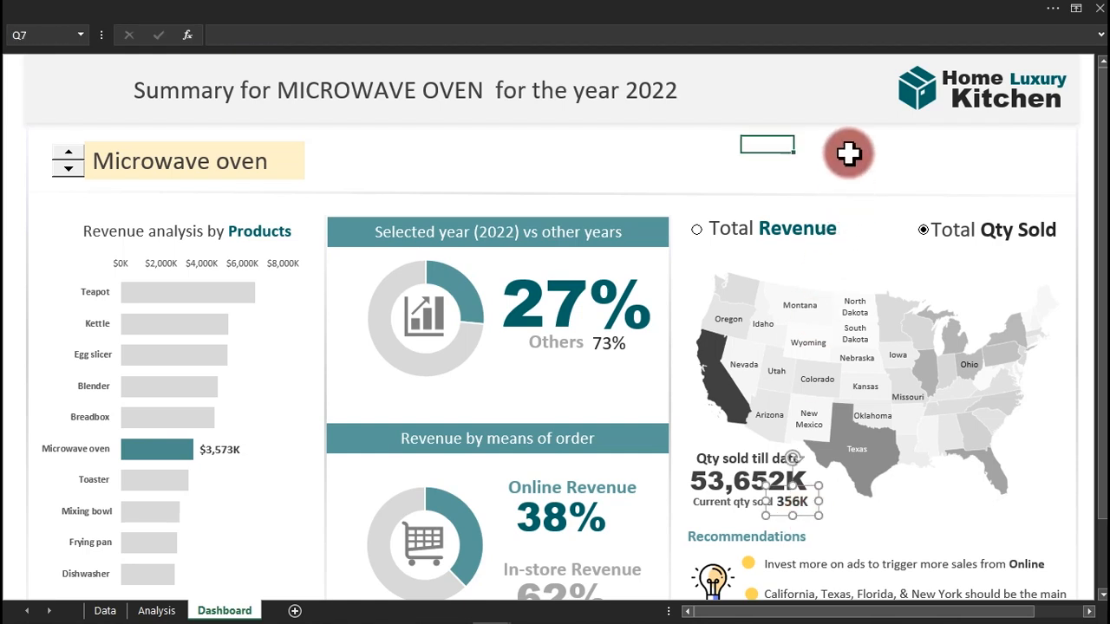
click(725, 235)
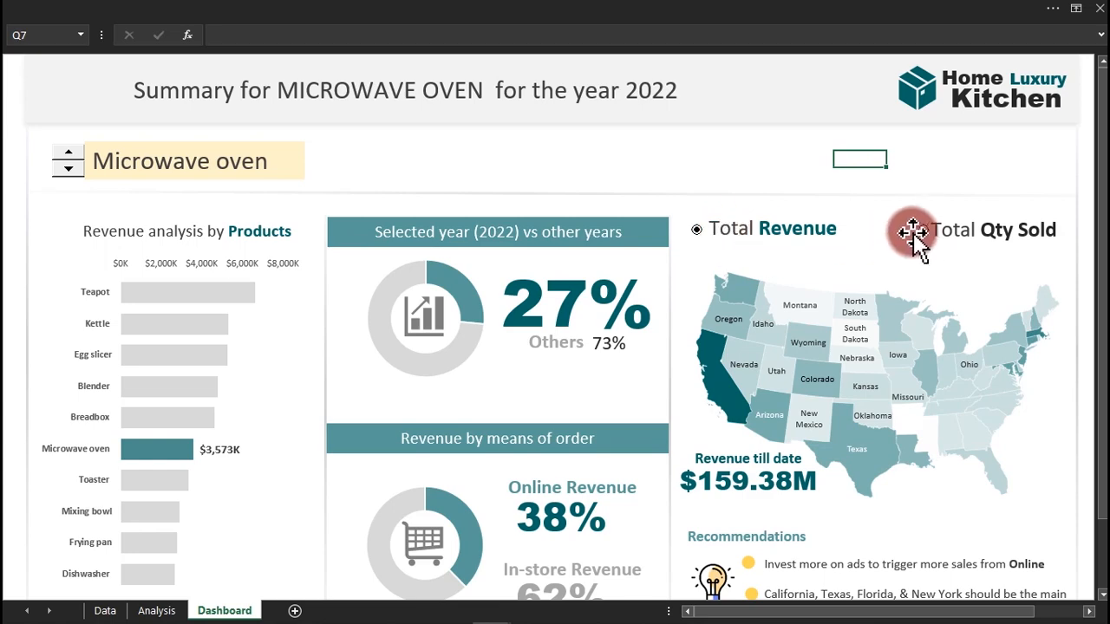
click(936, 234)
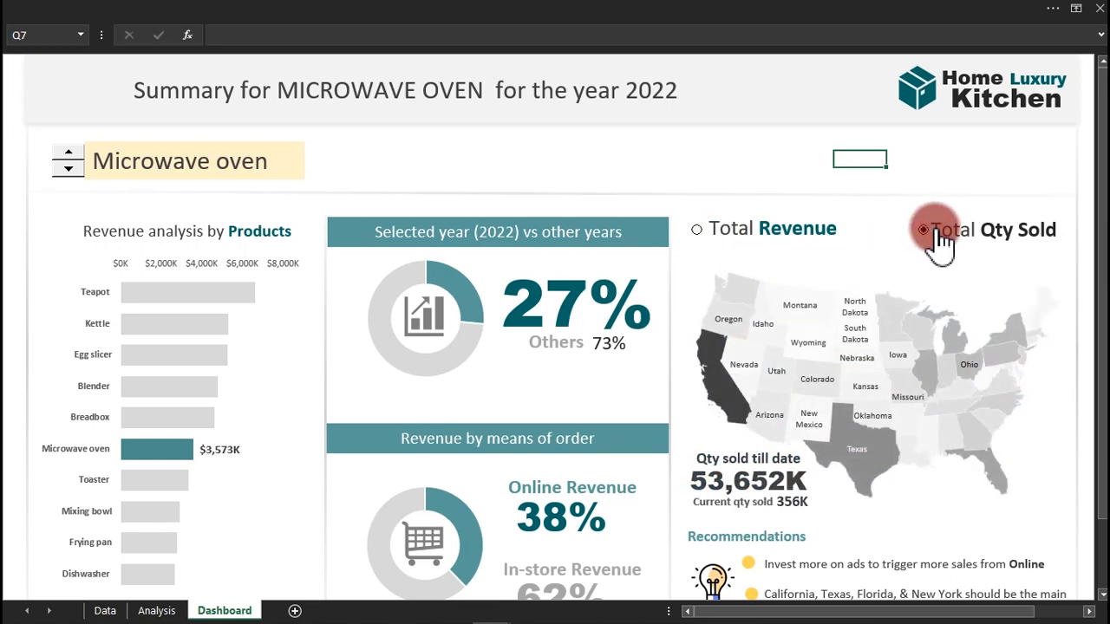
Hide the formula bar and collapse the ribbon to give the dashboard more room.
click(560, 13)
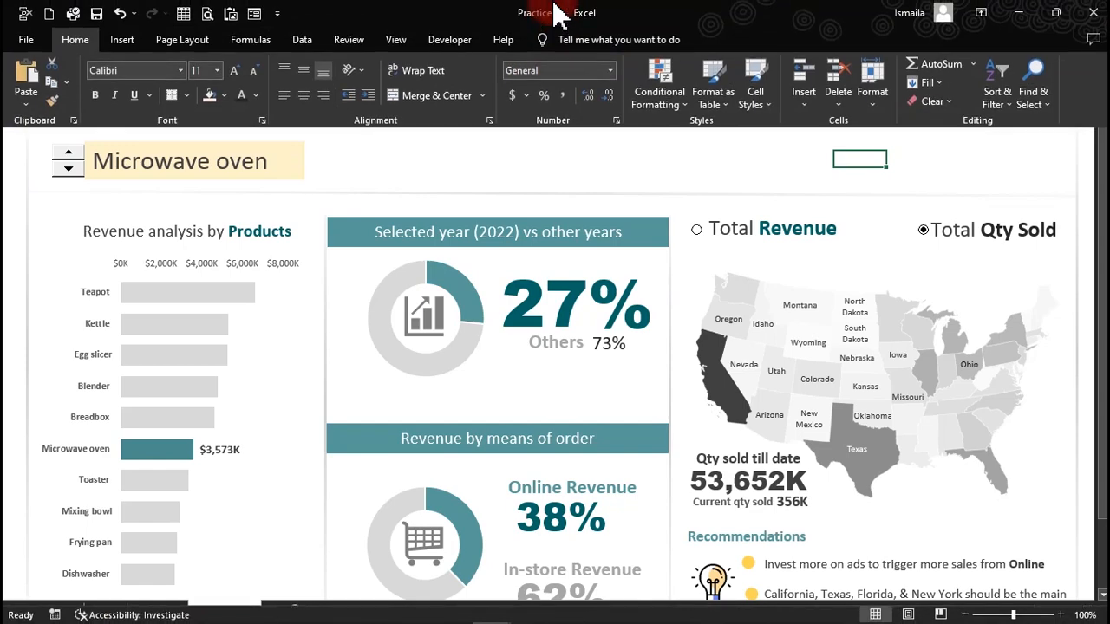
click(396, 39)
click(265, 73)
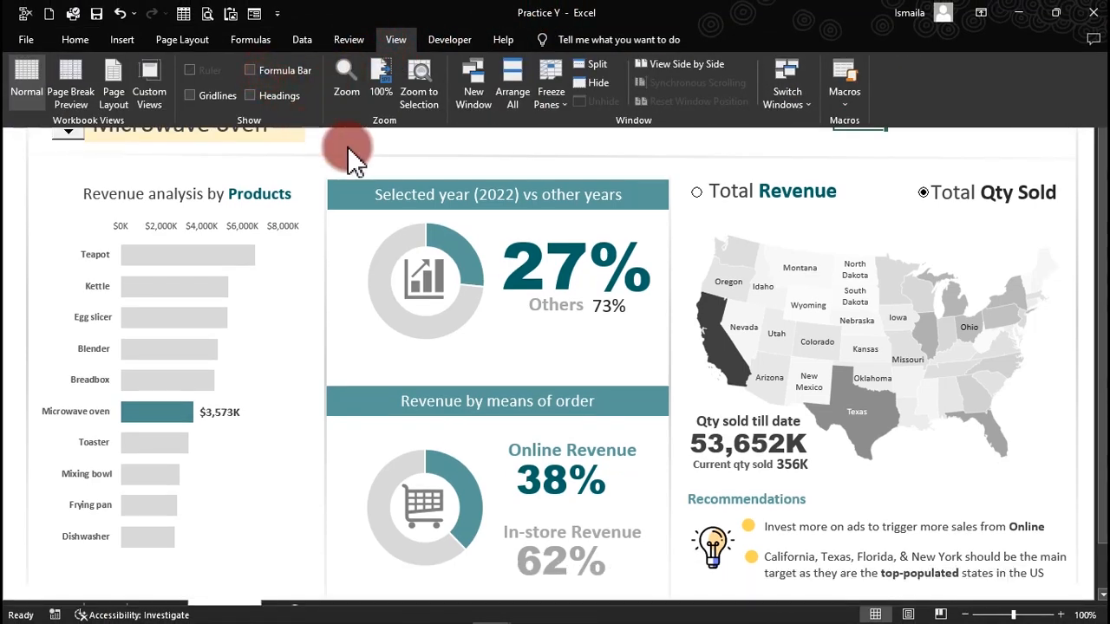
click(348, 149)
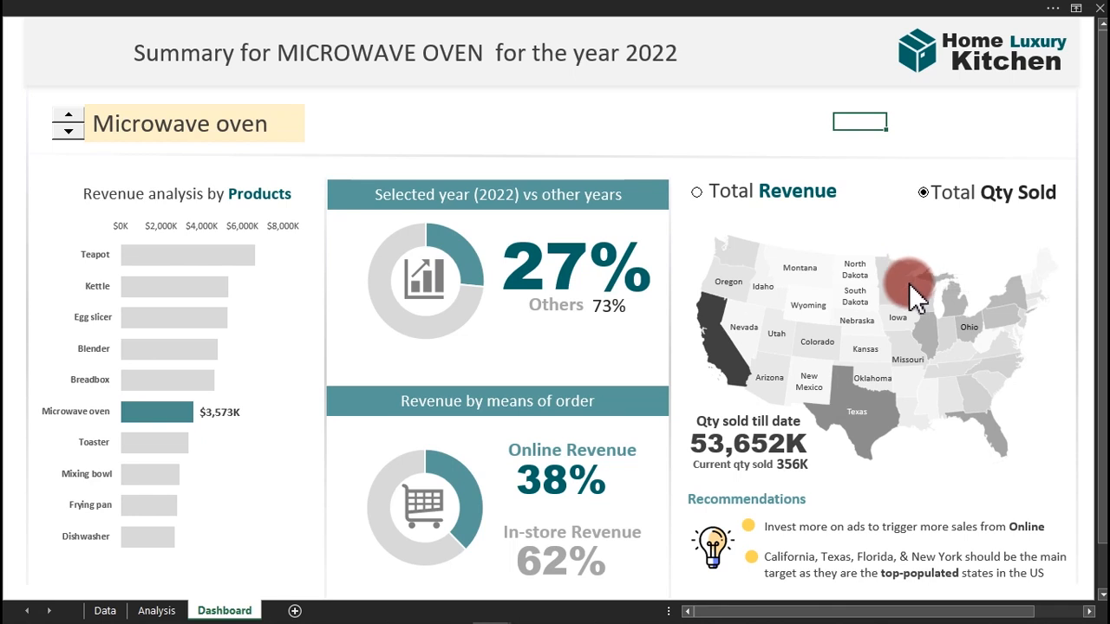
Select the horizontal divider line beneath the product selector to duplicate it.
click(556, 156)
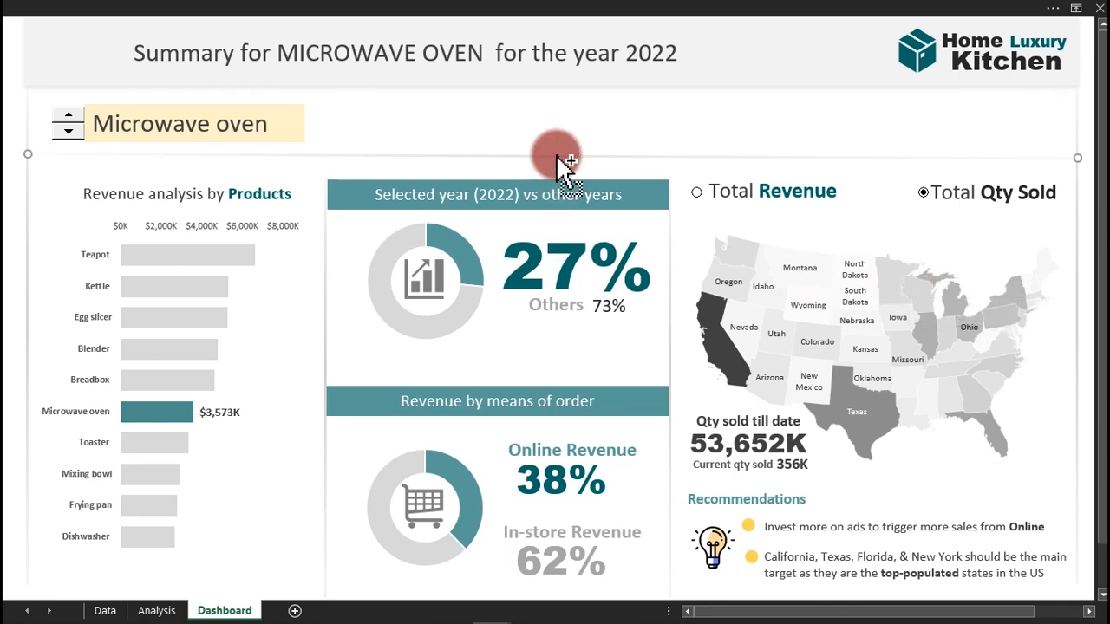